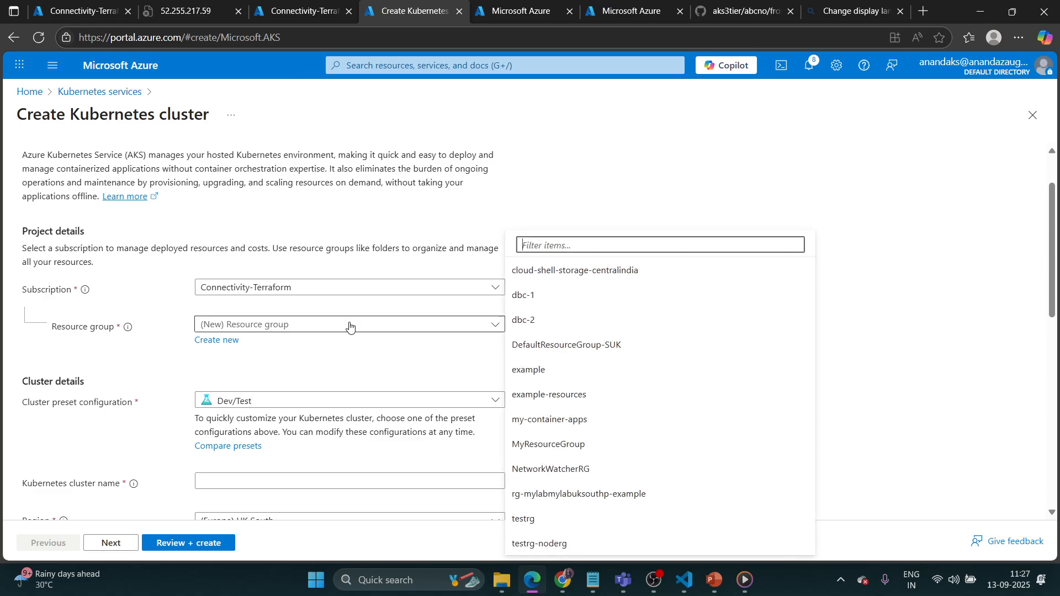
# - Assign the cluster to the existing resource group testrg and name it aks-cluster-1
pyautogui.write('test')
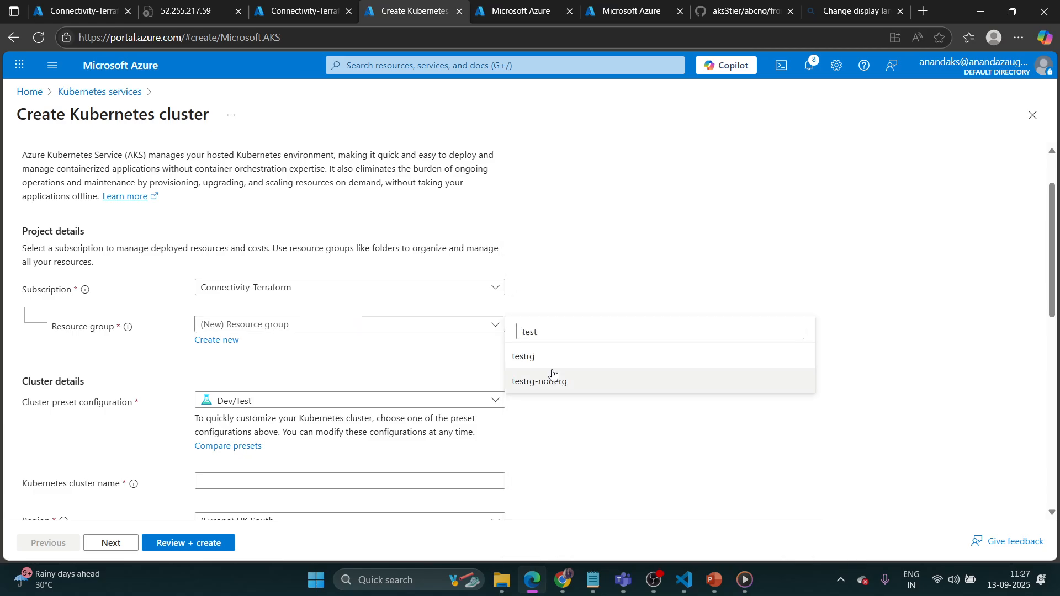
pyautogui.click(549, 364)
pyautogui.scroll(-1, 303, 406)
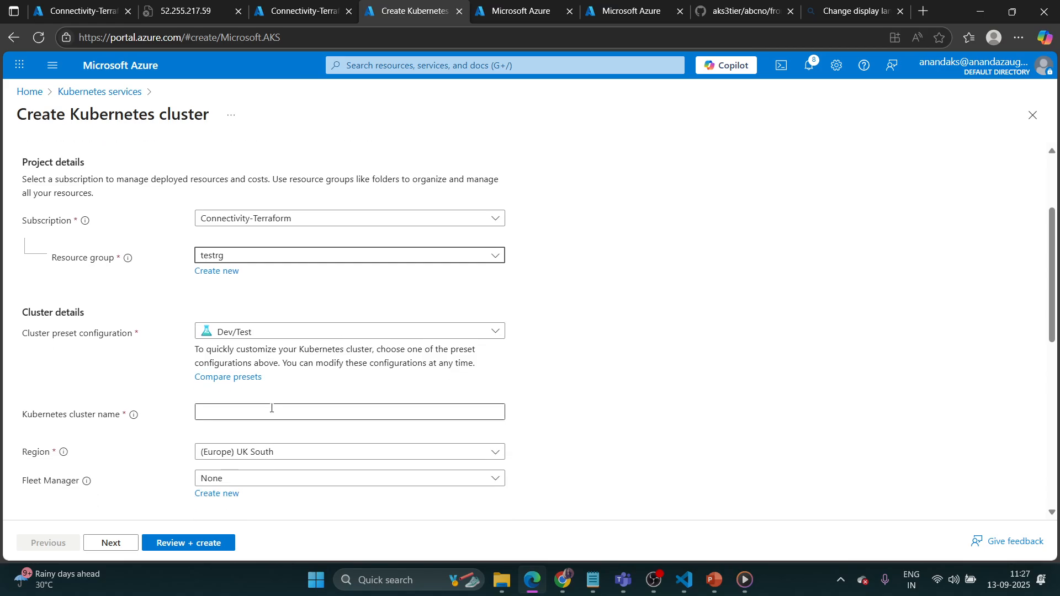
pyautogui.click(259, 412)
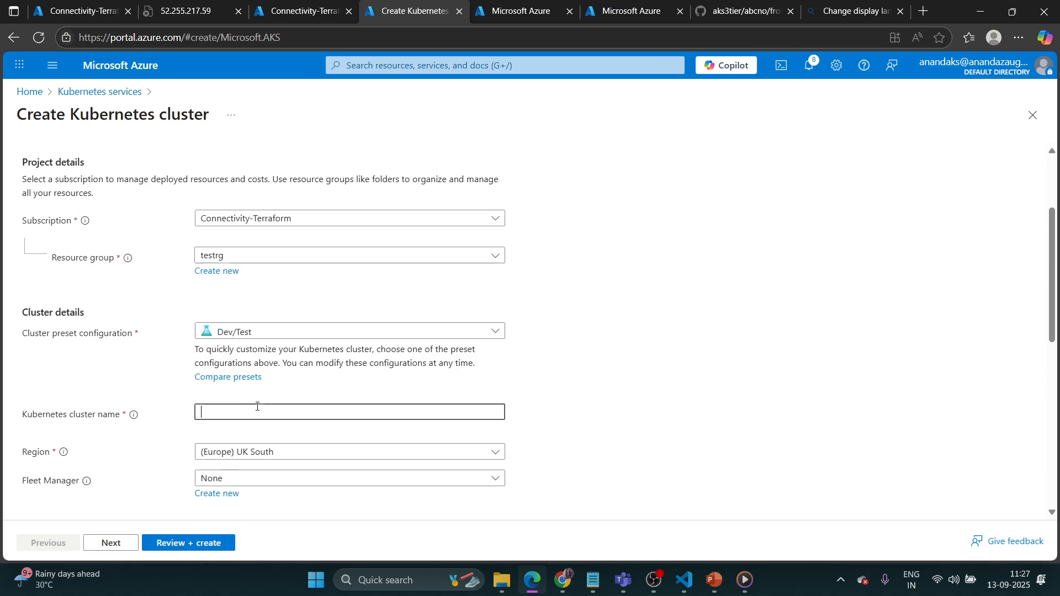
pyautogui.write('aks-cluster-1')
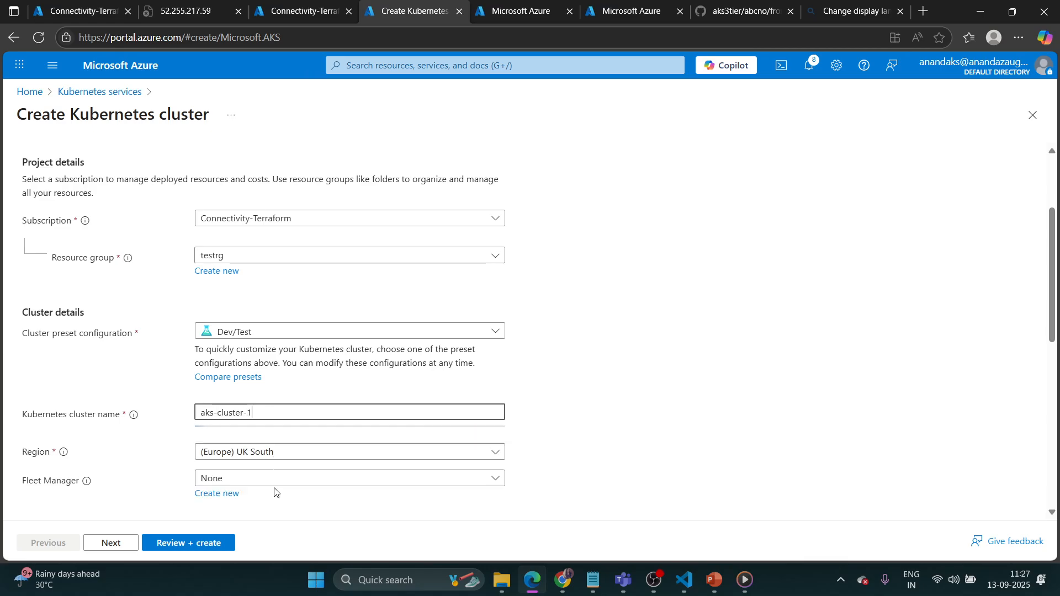
# - Set the cluster's automatic upgrade to Disabled and its upgrade scheduler to No schedule
pyautogui.scroll(-4, 284, 496)
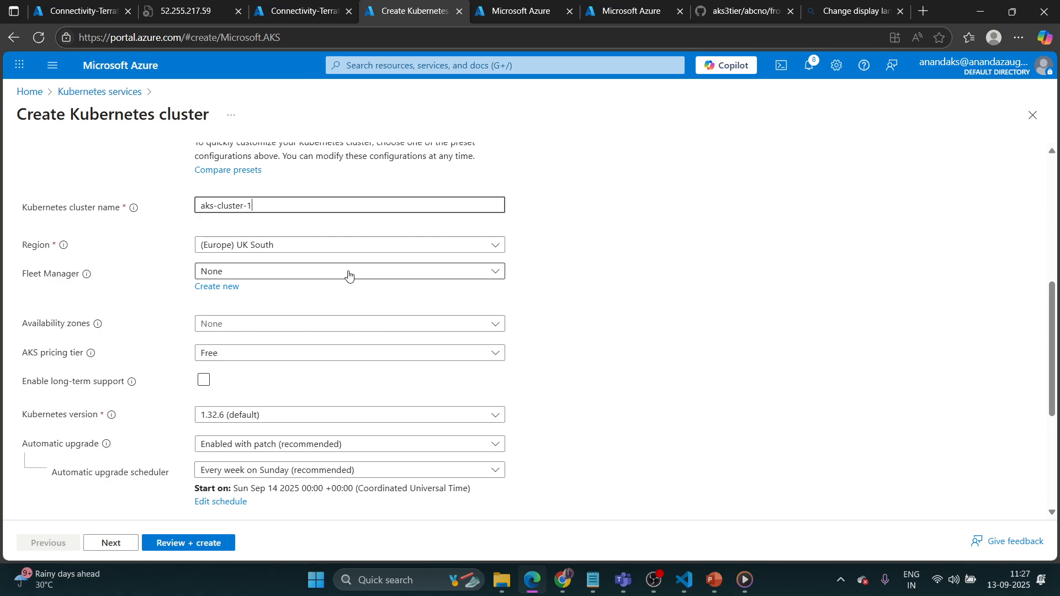
pyautogui.scroll(-1, 298, 309)
pyautogui.scroll(-1, 297, 290)
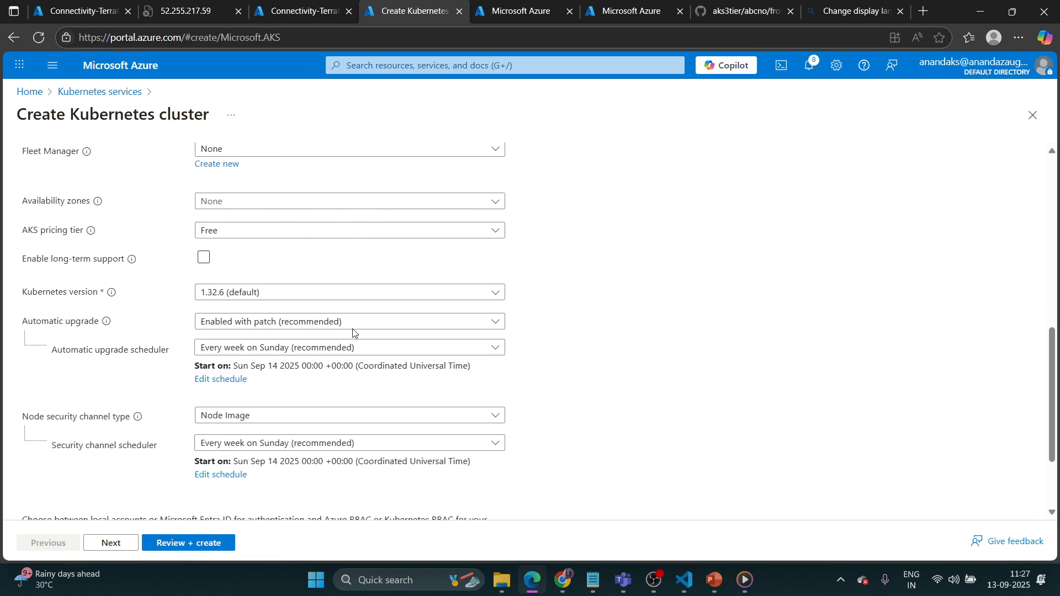
pyautogui.click(357, 307)
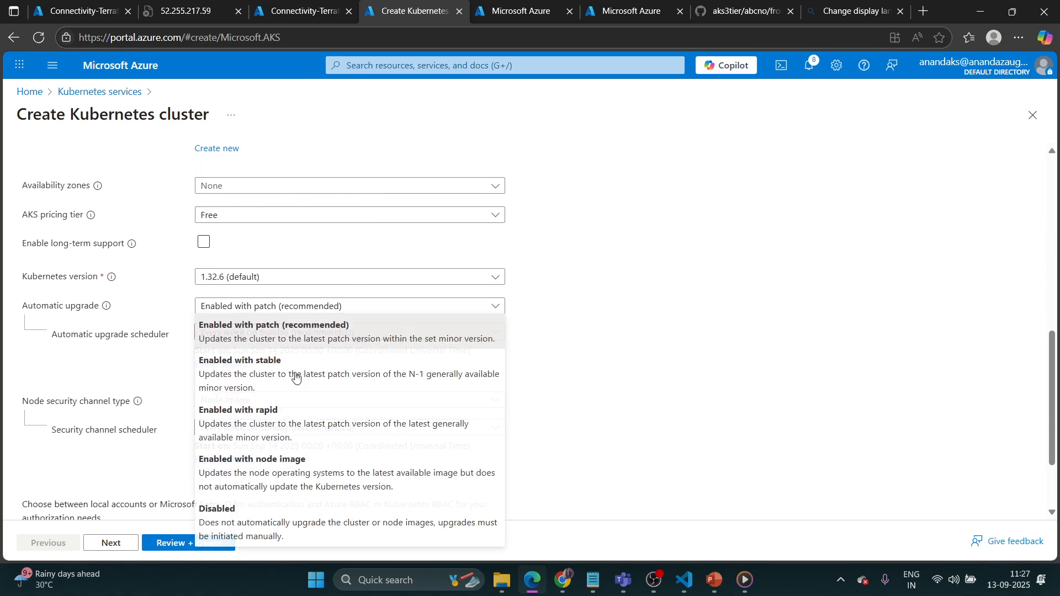
pyautogui.click(250, 524)
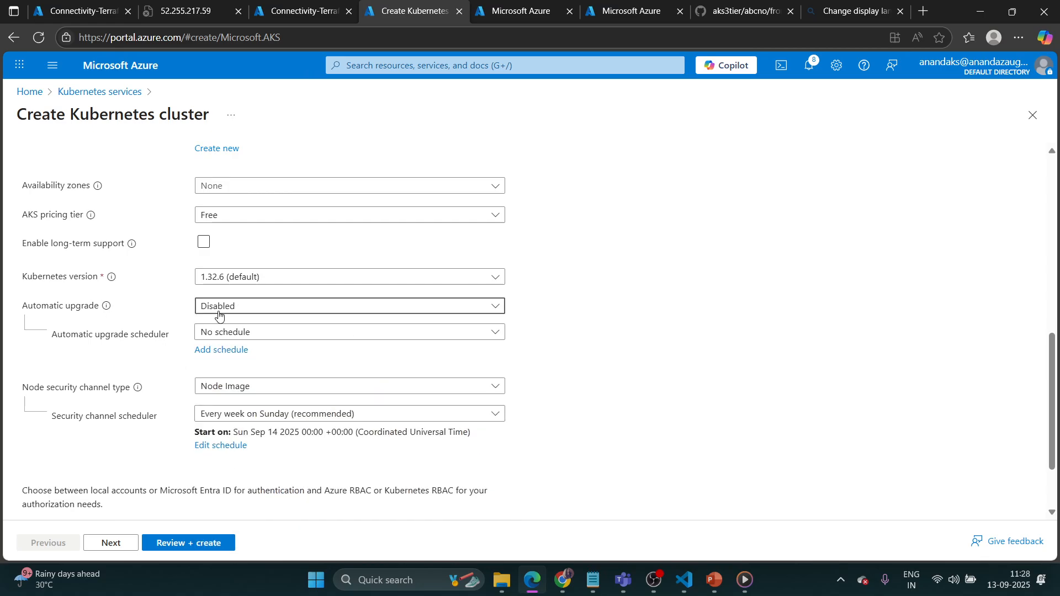
pyautogui.click(286, 333)
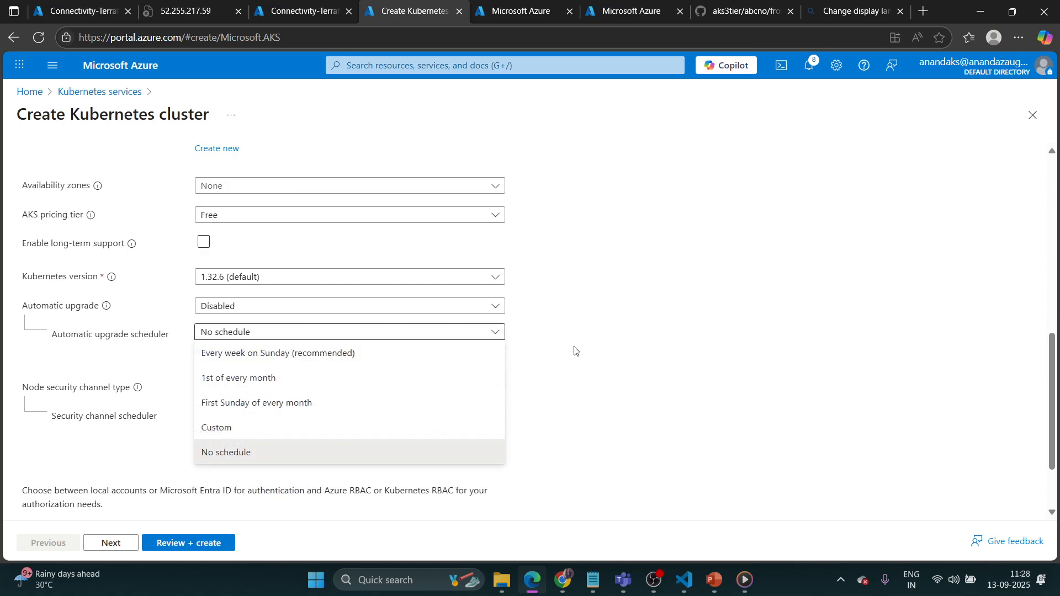
pyautogui.click(275, 462)
# - Set the node security channel type to None
pyautogui.scroll(-2, 431, 397)
pyautogui.click(331, 292)
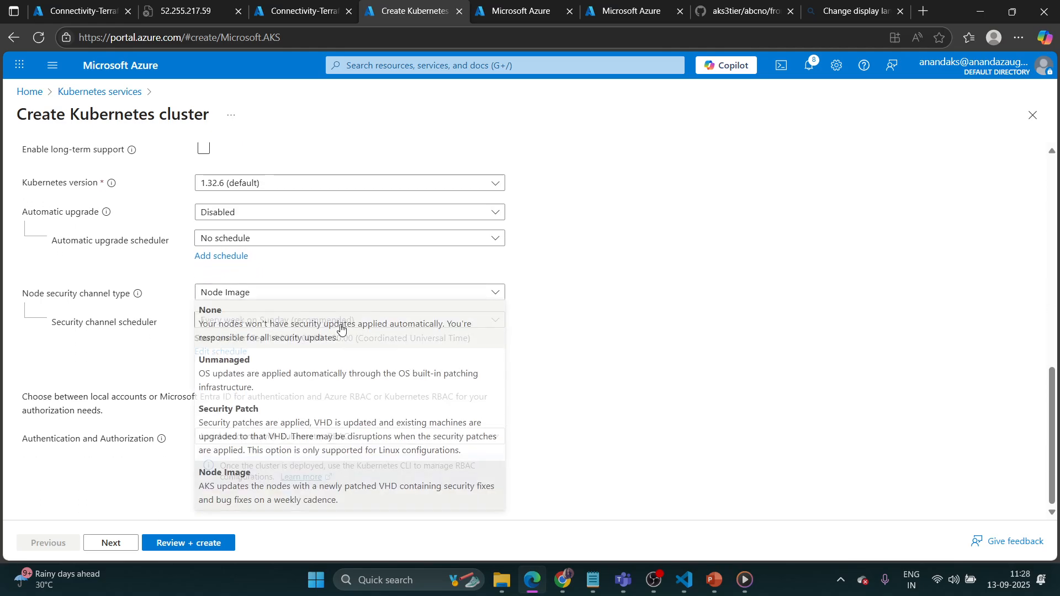
pyautogui.click(288, 328)
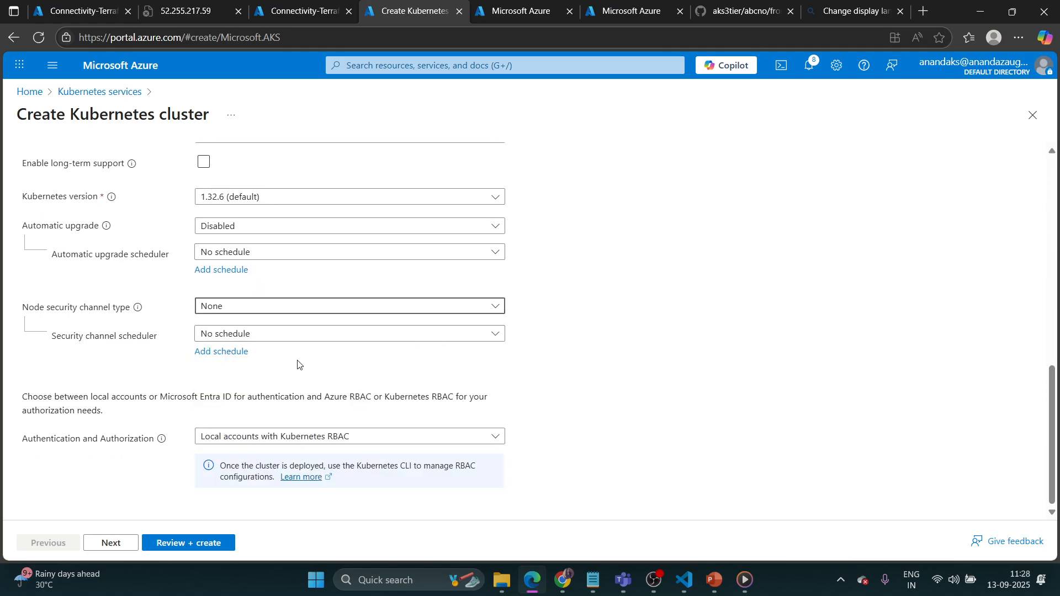
# - Set authentication and authorization to Microsoft Entra ID authentication with Azure RBAC, and continue to the node pool settings
pyautogui.click(353, 436)
pyautogui.click(325, 415)
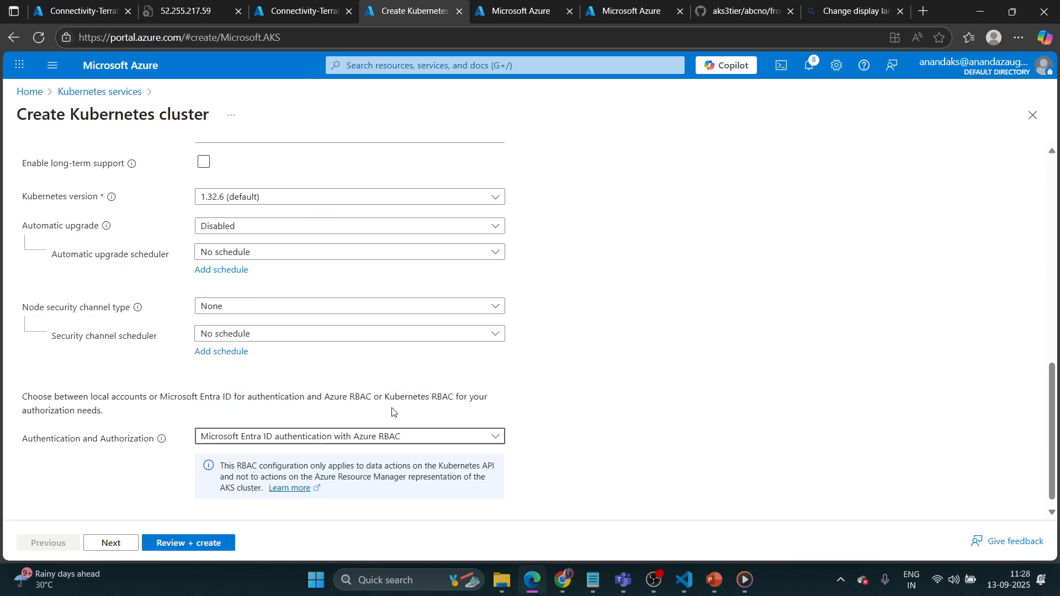
pyautogui.scroll(-1, 435, 423)
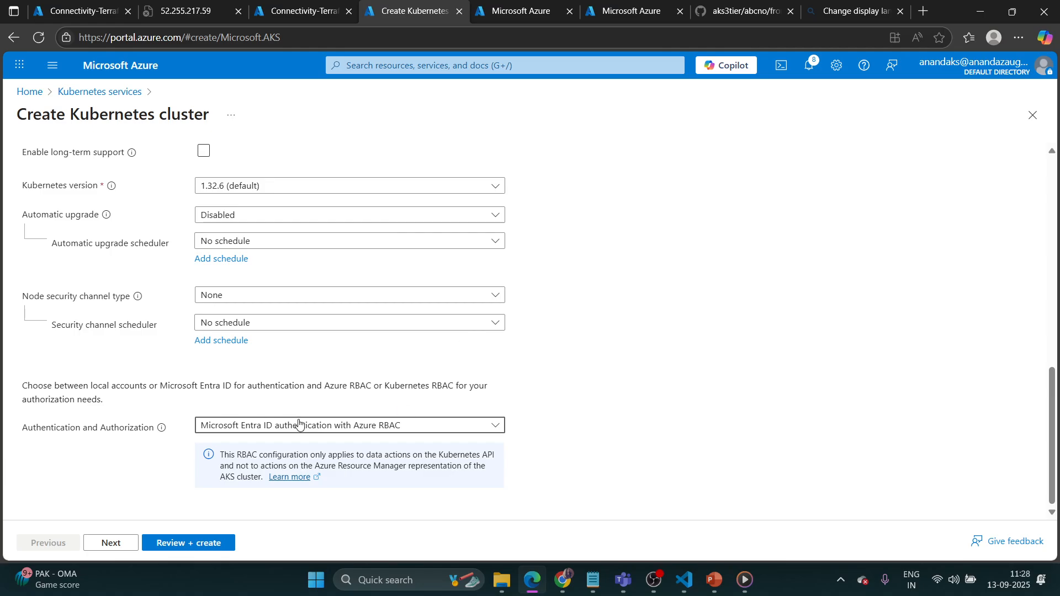
pyautogui.scroll(15, 219, 441)
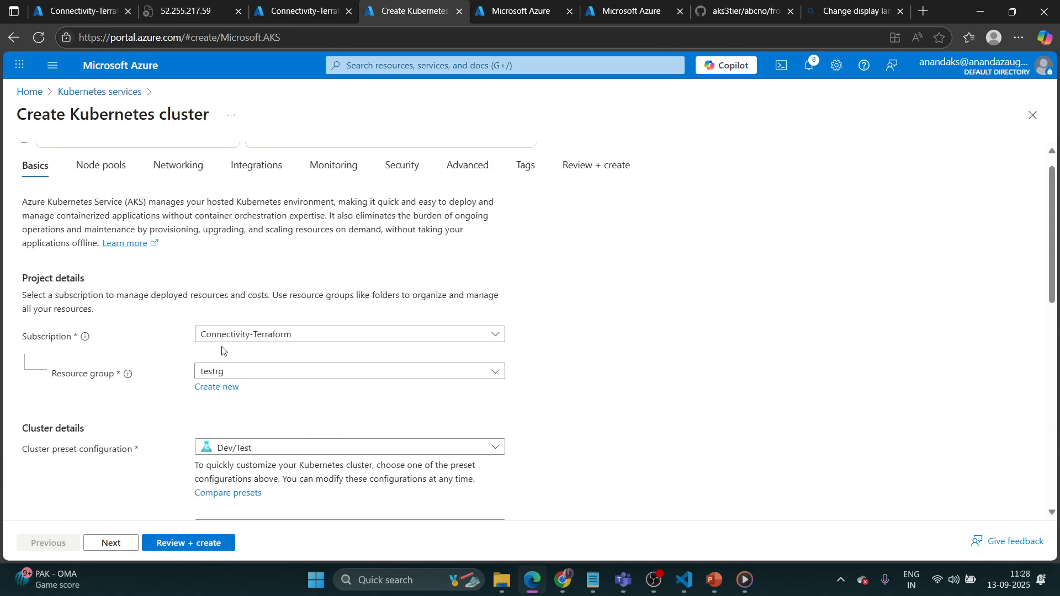
pyautogui.scroll(-15, 208, 353)
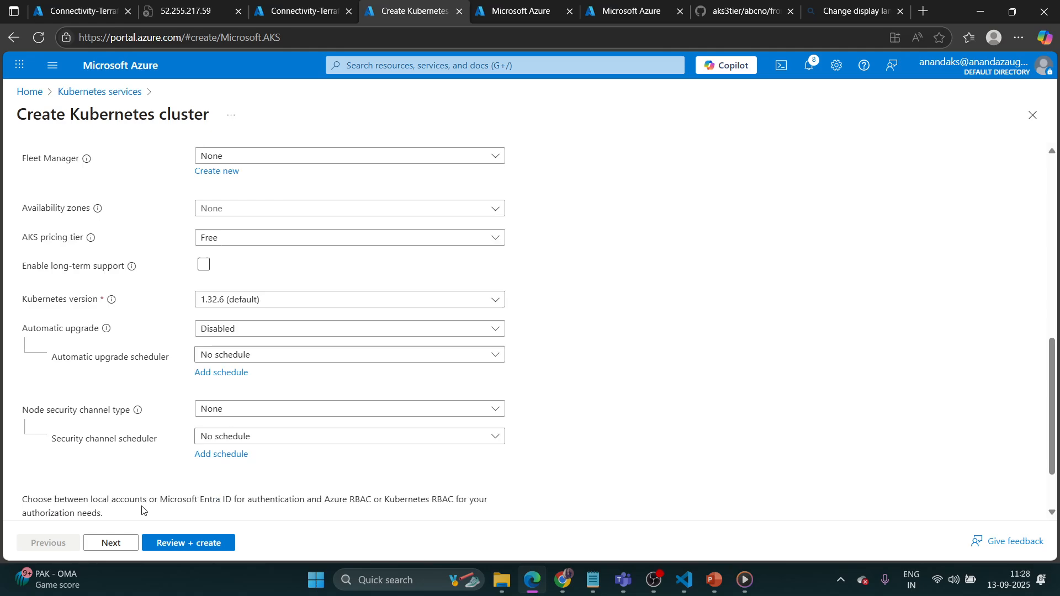
pyautogui.click(114, 544)
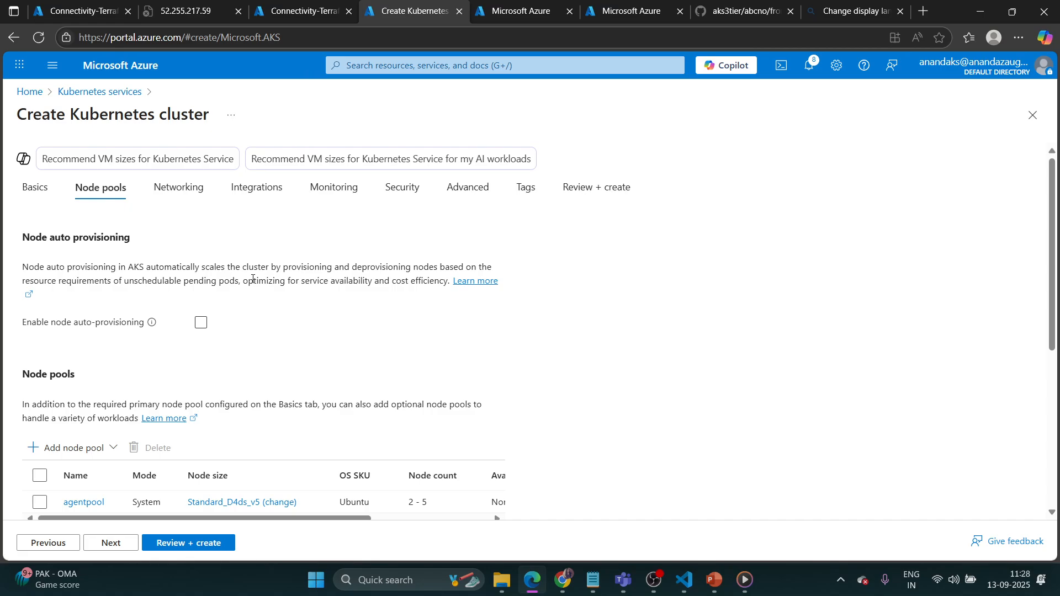
# - Open the agentpool node pool for editing and change its node size to A2_v2
pyautogui.scroll(-1, 253, 278)
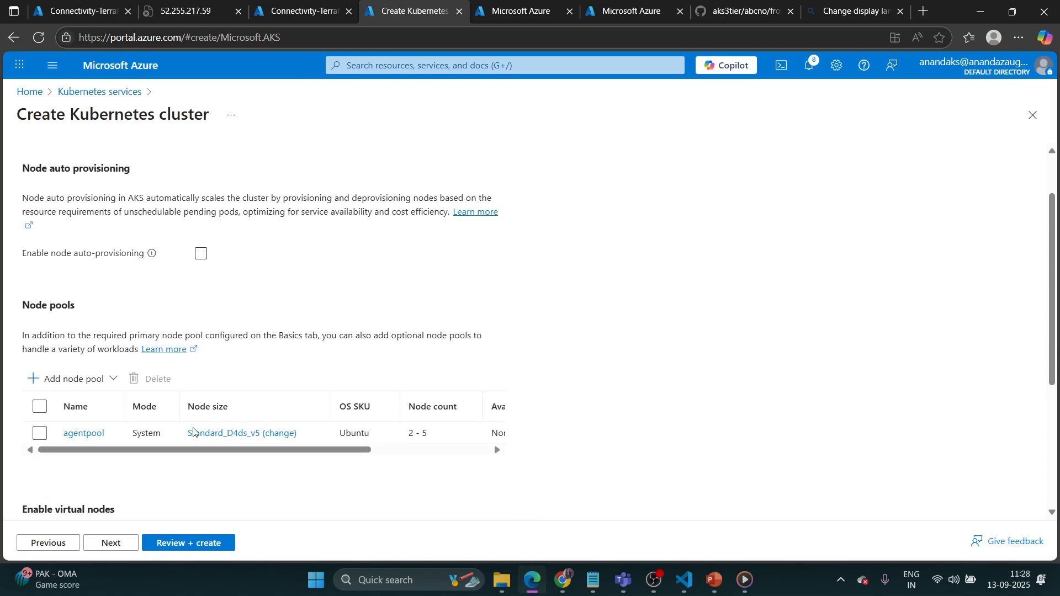
pyautogui.click(84, 434)
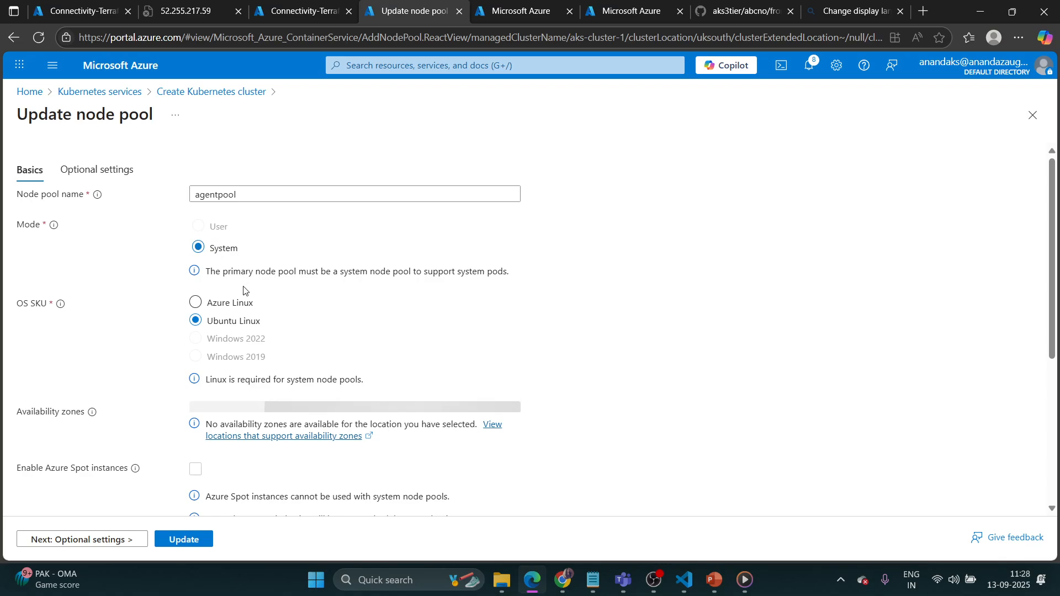
pyautogui.scroll(-5, 244, 290)
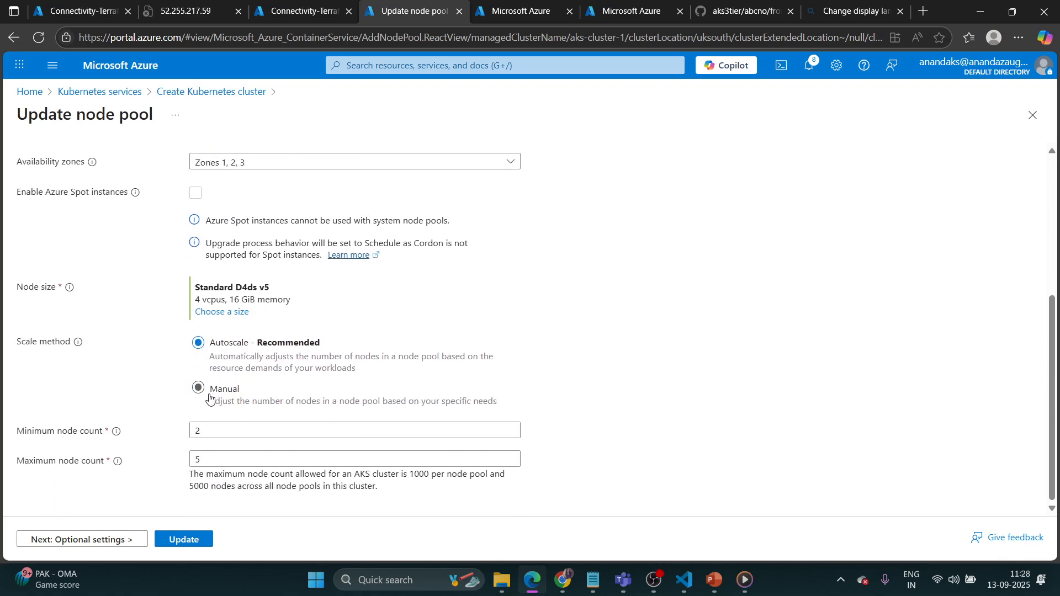
pyautogui.click(222, 313)
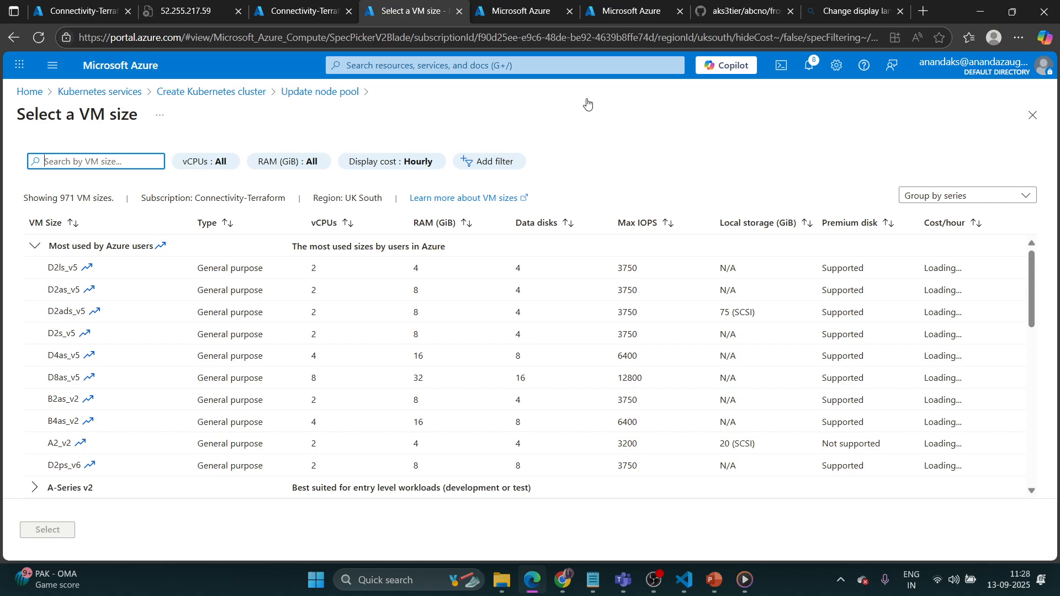
pyautogui.write('a2')
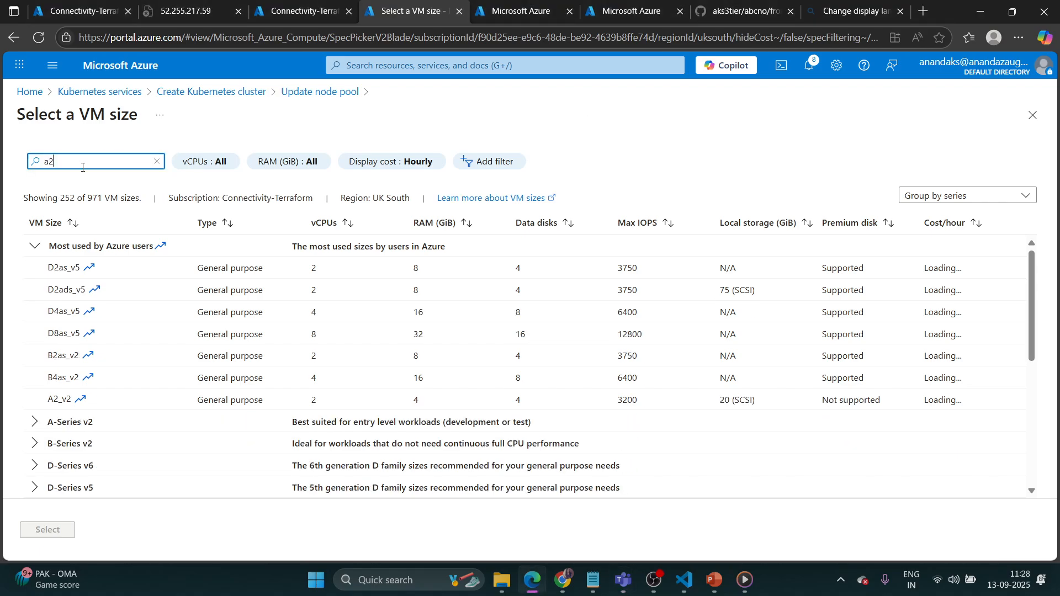
pyautogui.write('v2')
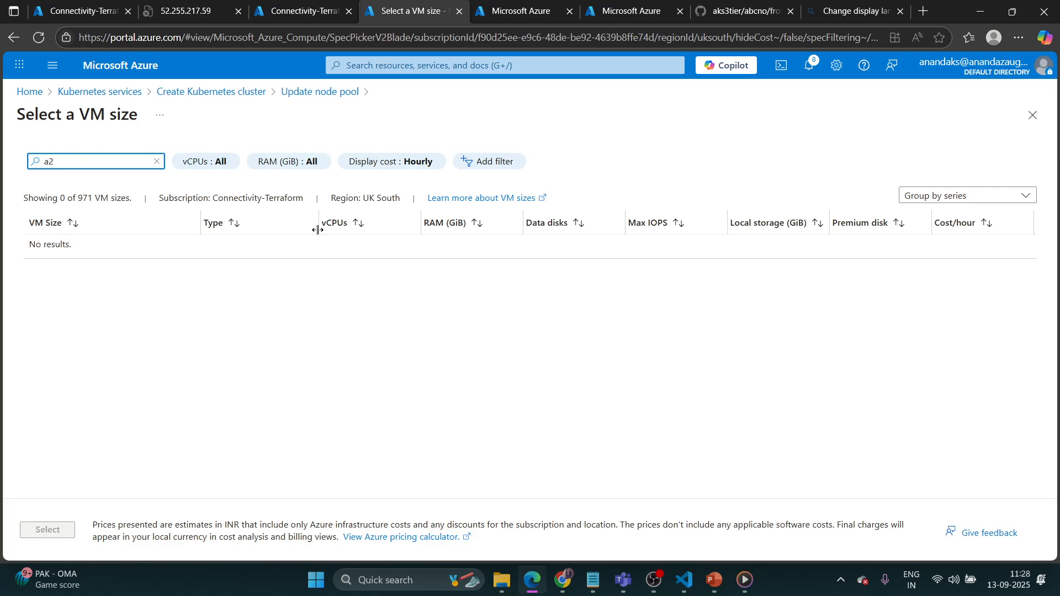
pyautogui.write('_v')
pyautogui.click(139, 263)
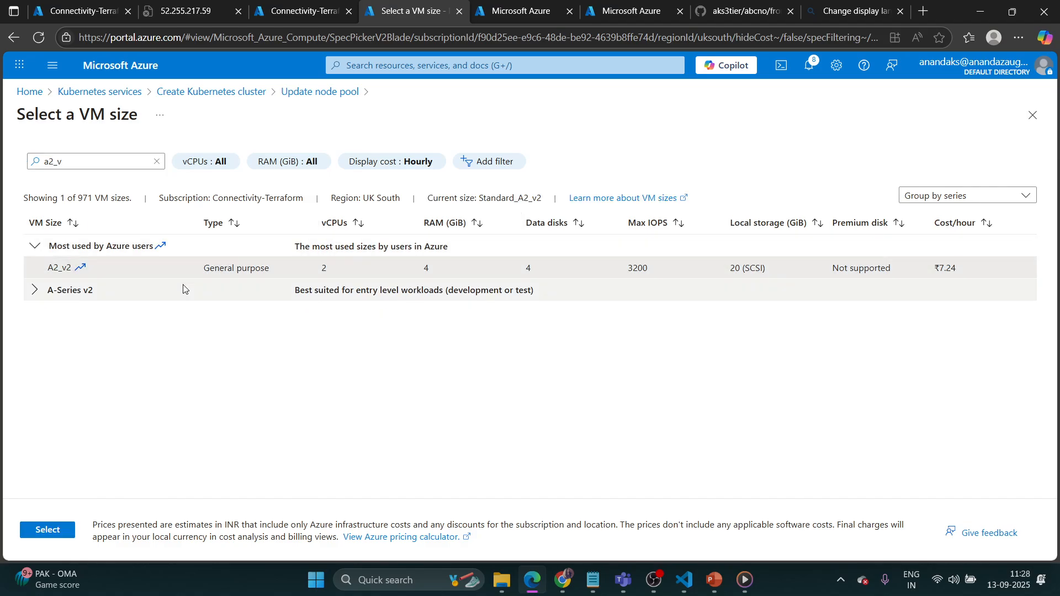
pyautogui.click(56, 533)
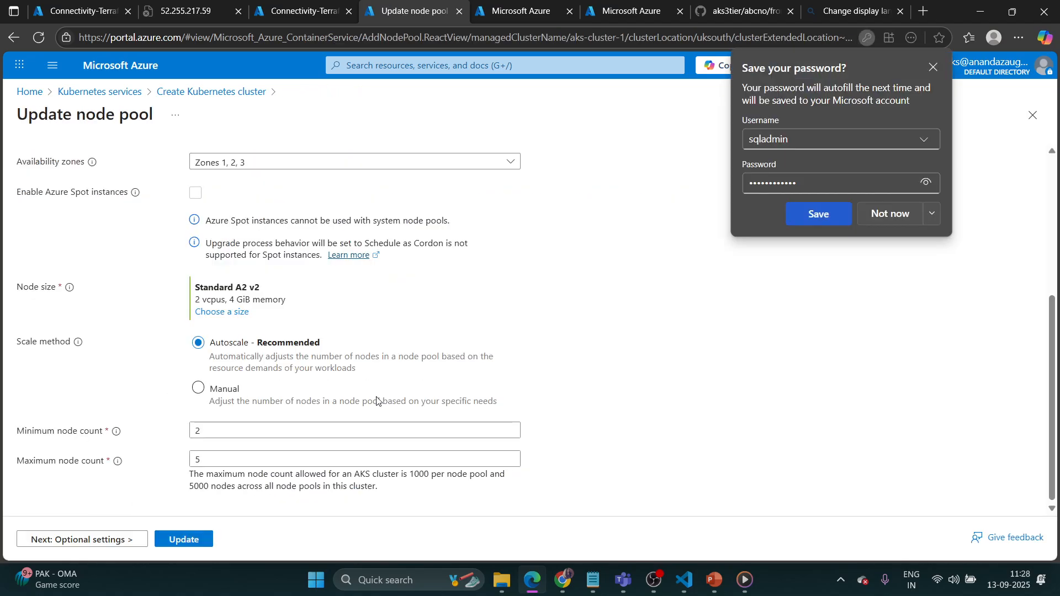
# - Set the node pool's autoscale limits to a minimum of 1 and a maximum of 2 nodes
pyautogui.click(220, 431)
pyautogui.press('BackSpace')
pyautogui.write('1')
pyautogui.doubleClick(214, 466)
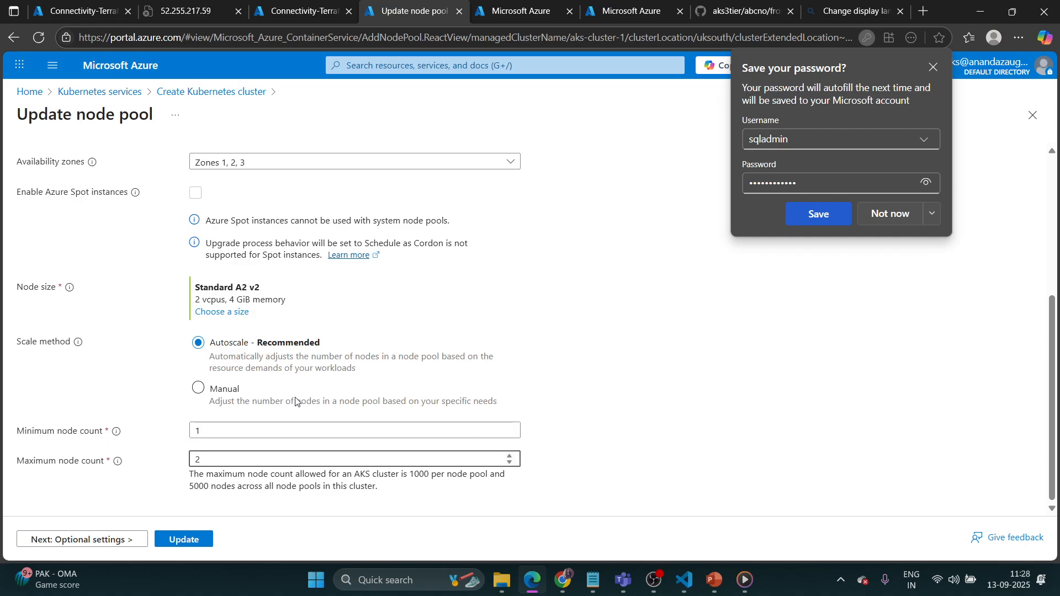
# - Deselect Zone 1, Zone 2 and Zone 3 in the node pool's availability zones
pyautogui.scroll(4, 288, 339)
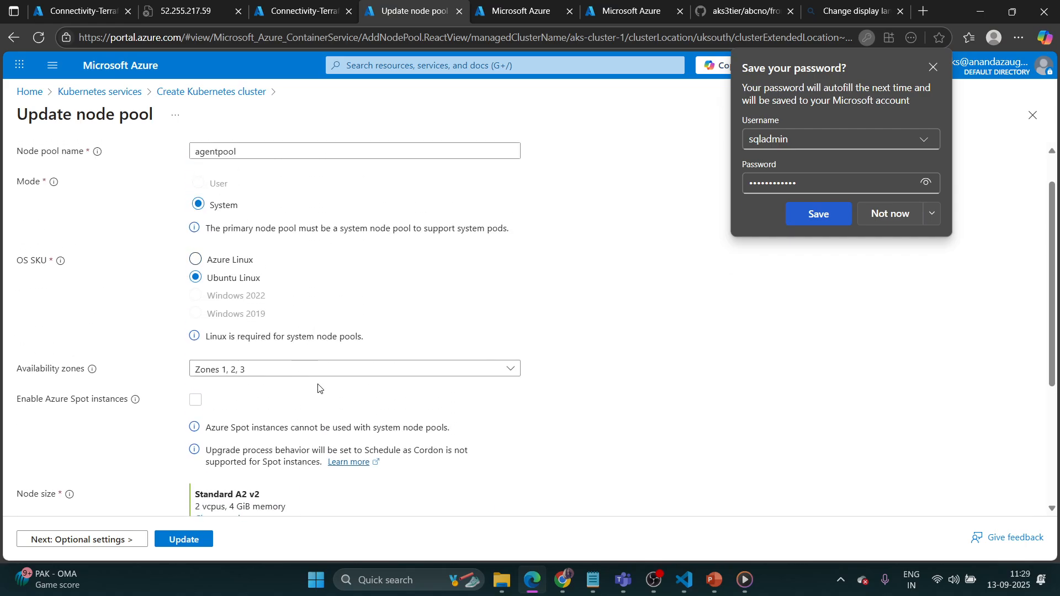
pyautogui.click(333, 371)
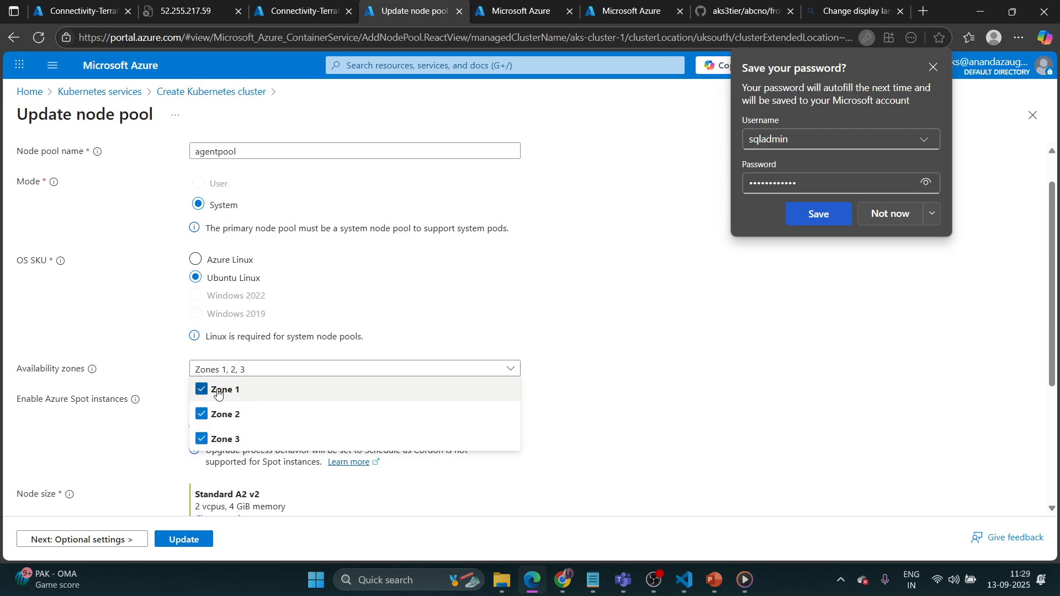
pyautogui.click(218, 392)
pyautogui.click(220, 416)
pyautogui.click(221, 440)
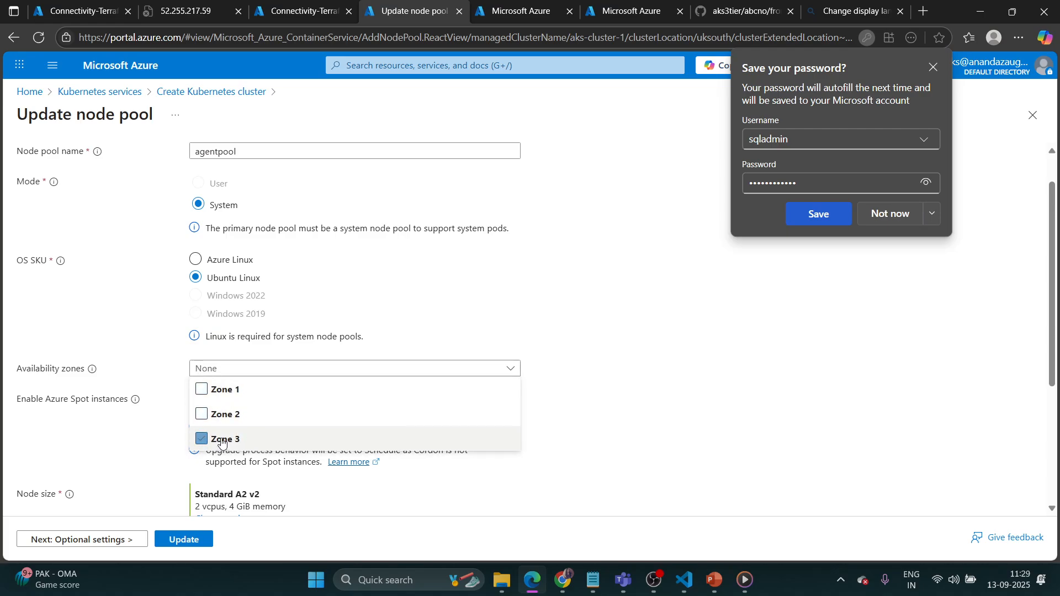
pyautogui.click(624, 396)
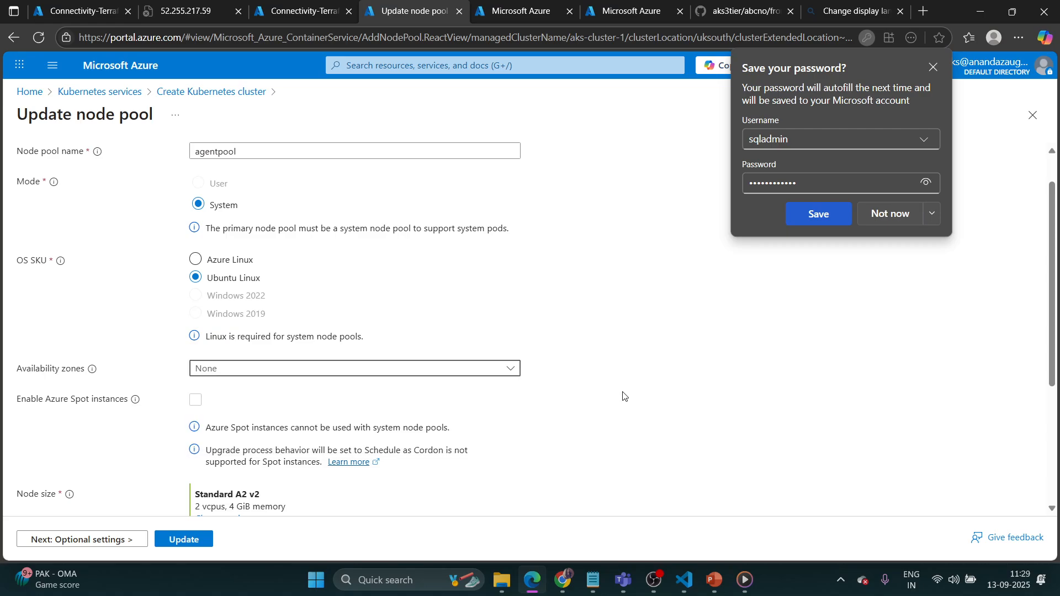
# - Review and apply the agentpool node pool update, and continue to the cluster's networking settings
pyautogui.scroll(-1, 560, 381)
pyautogui.scroll(-2, 479, 365)
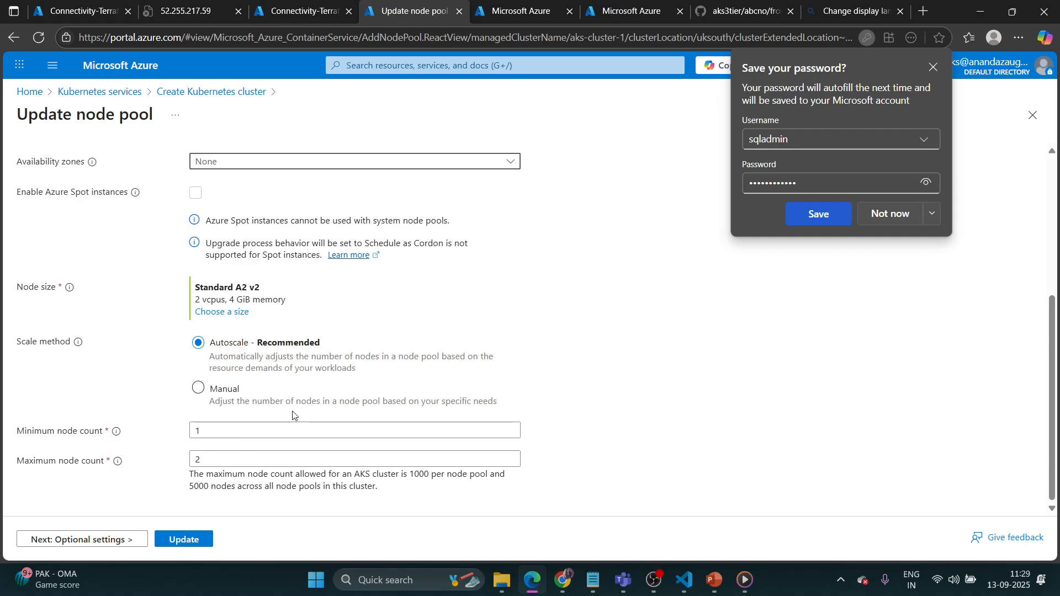
pyautogui.scroll(4, 290, 415)
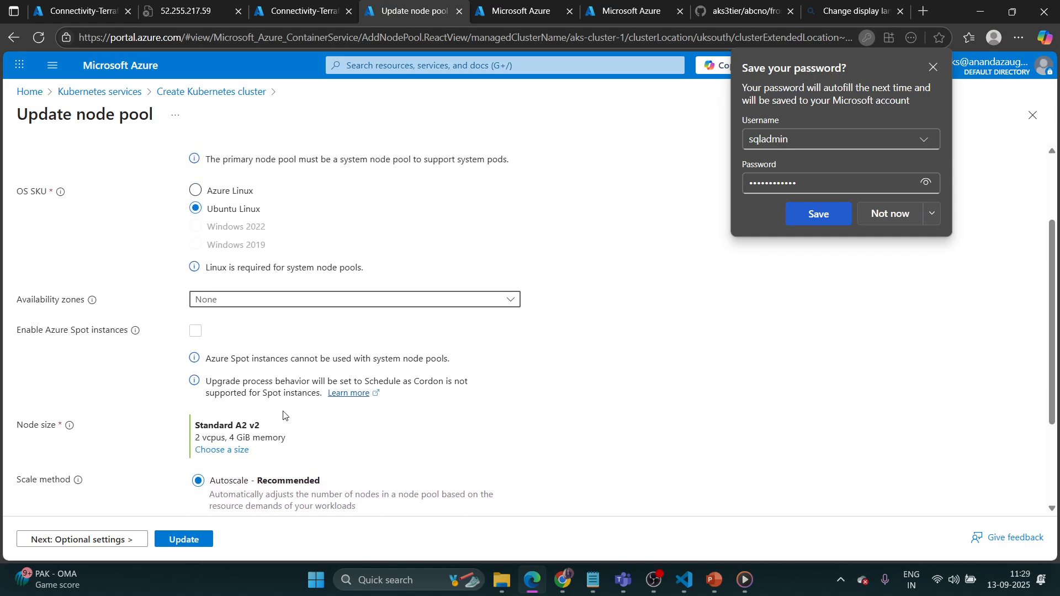
pyautogui.scroll(-4, 279, 477)
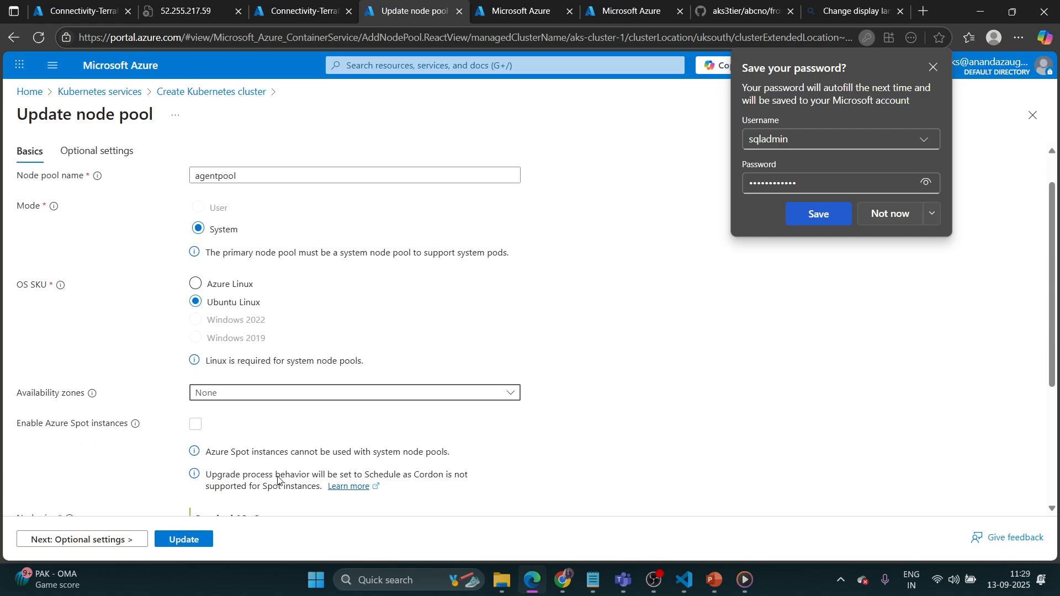
pyautogui.click(198, 544)
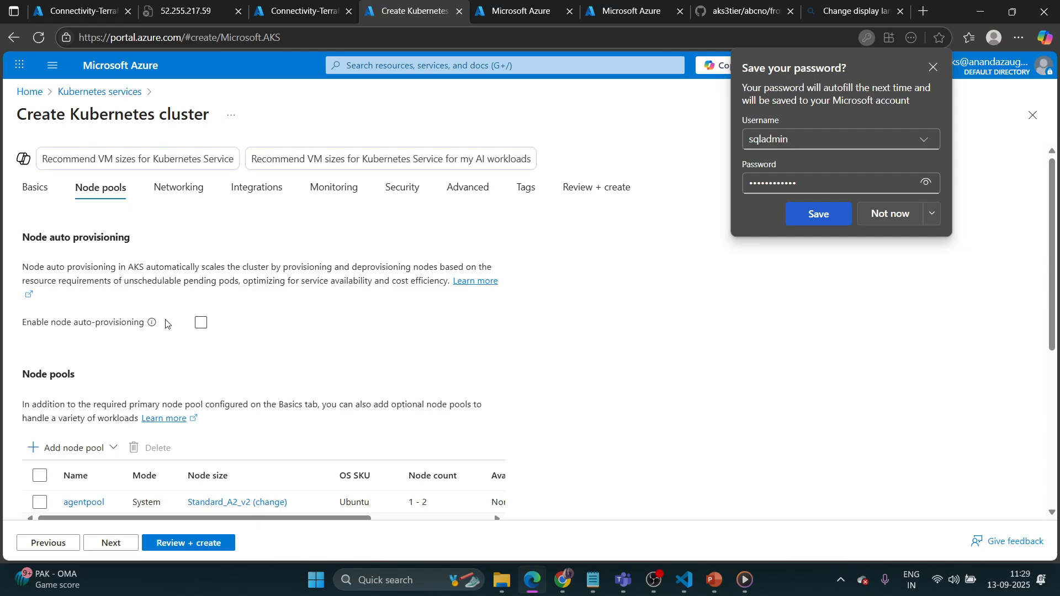
pyautogui.scroll(-5, 172, 291)
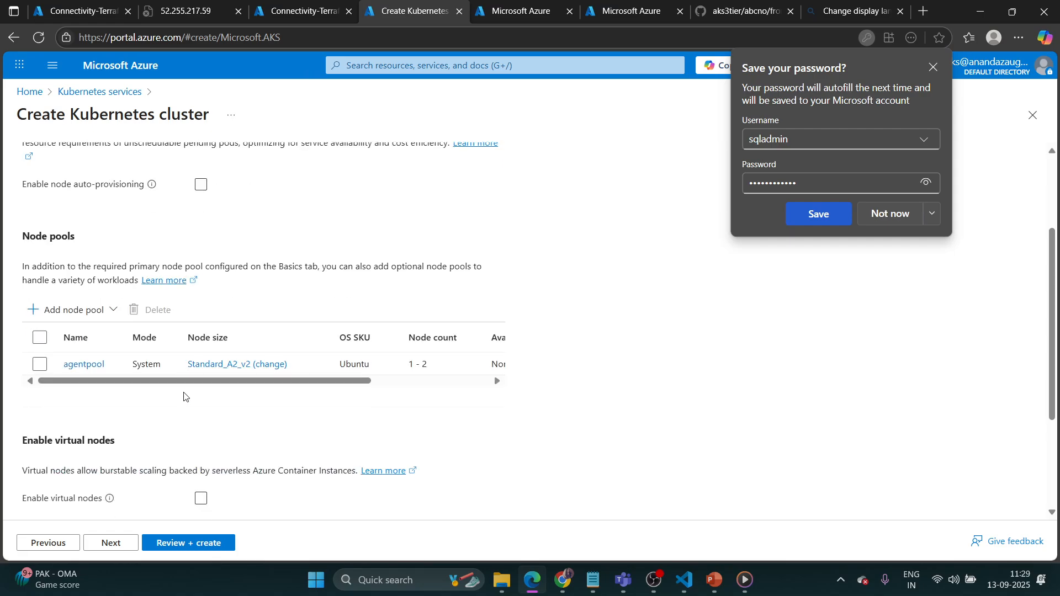
pyautogui.click(110, 542)
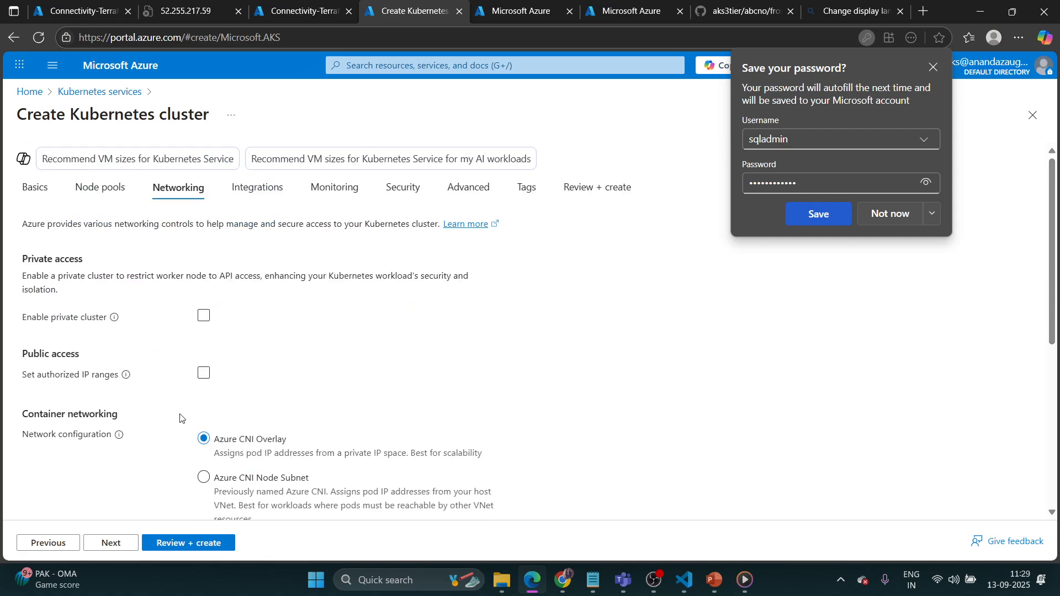
# - Select Azure CNI Node Subnet as the network configuration, enable bringing your own Azure virtual network, and check the available virtual networks
pyautogui.scroll(-1, 206, 346)
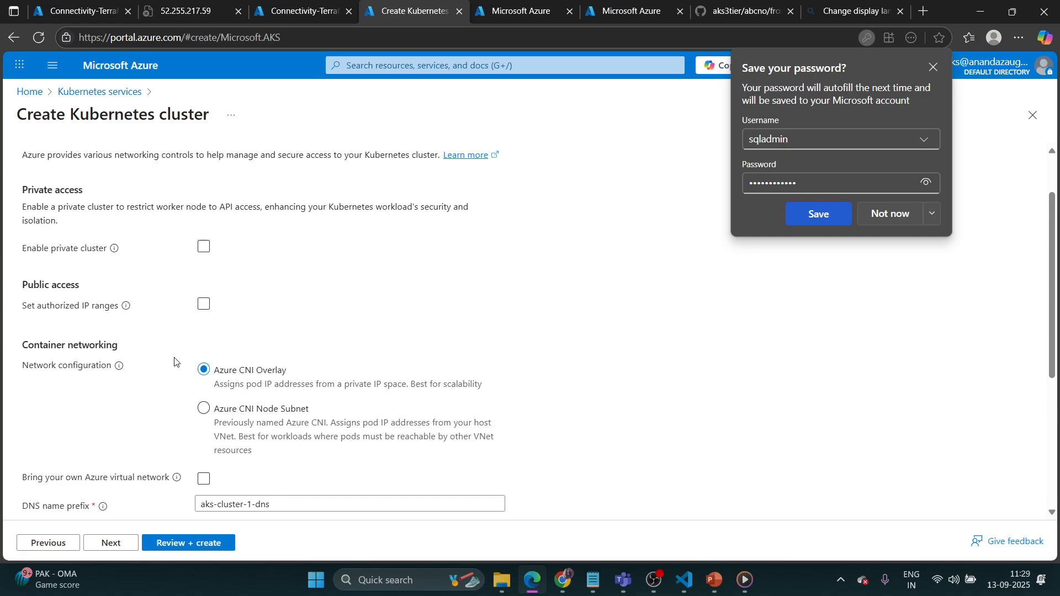
pyautogui.click(204, 408)
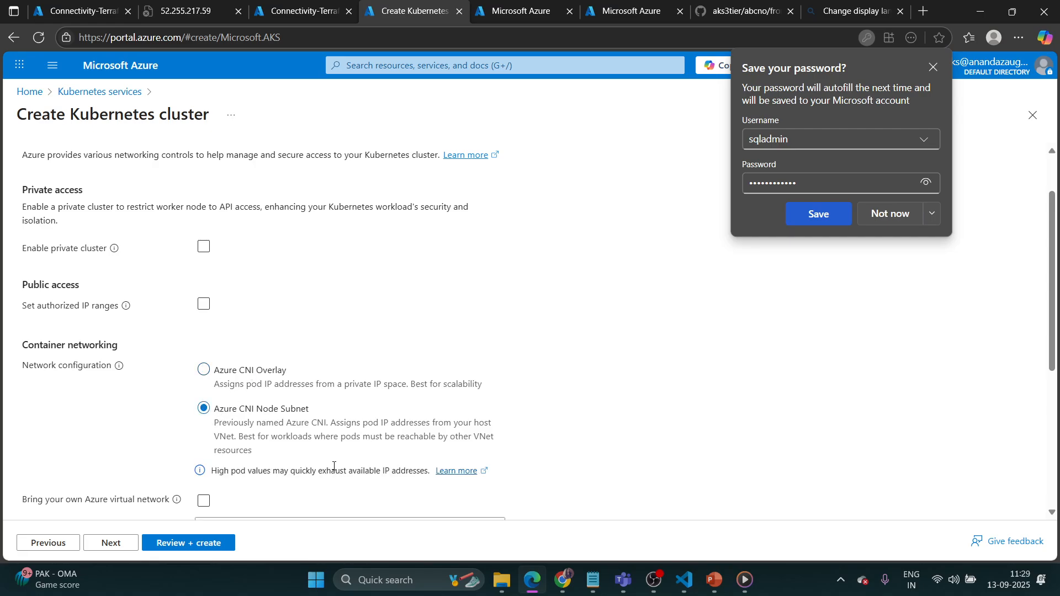
pyautogui.scroll(-1, 333, 466)
pyautogui.click(204, 431)
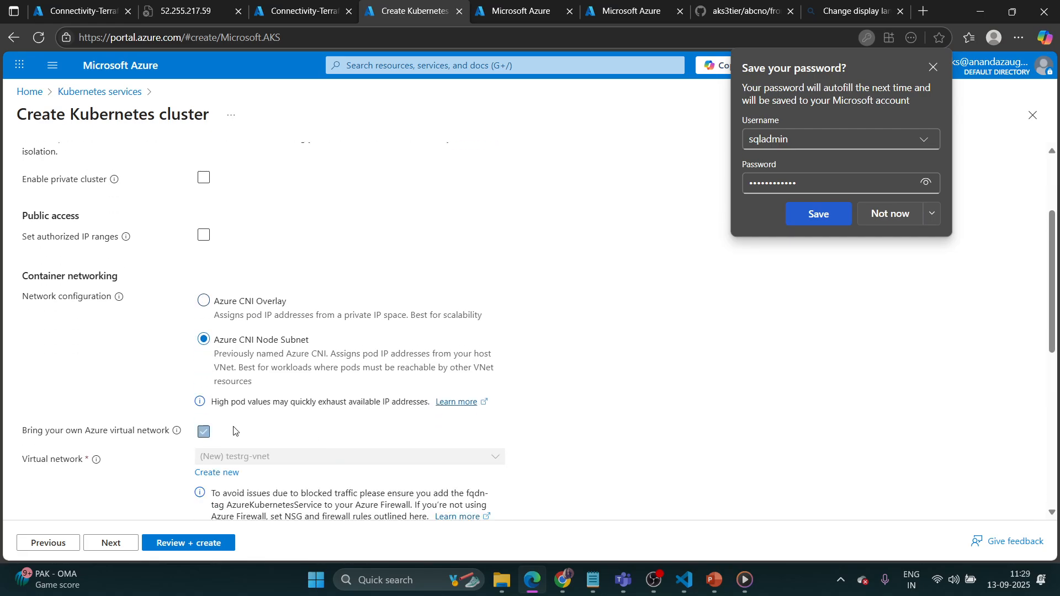
pyautogui.scroll(-2, 295, 327)
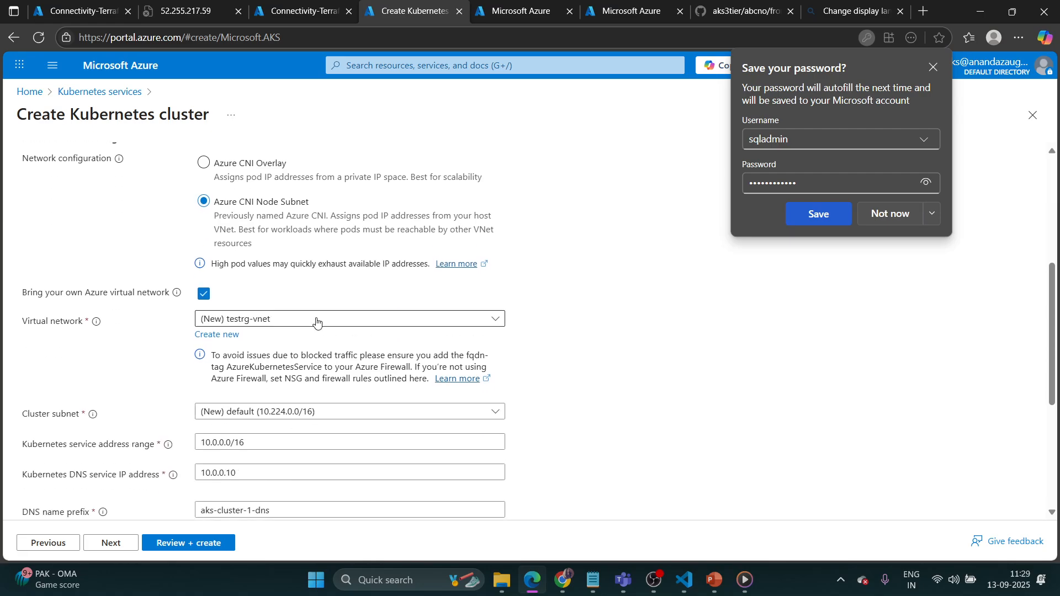
pyautogui.click(326, 326)
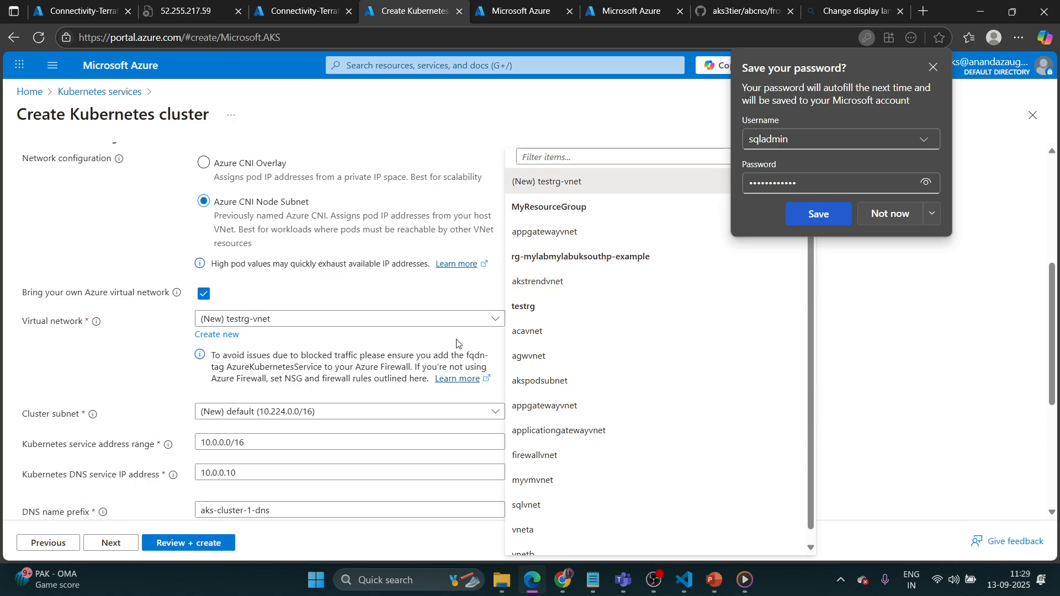
pyautogui.click(972, 475)
# - Return to the cluster's basic settings and change the region to East US
pyautogui.scroll(5, 221, 276)
pyautogui.click(35, 188)
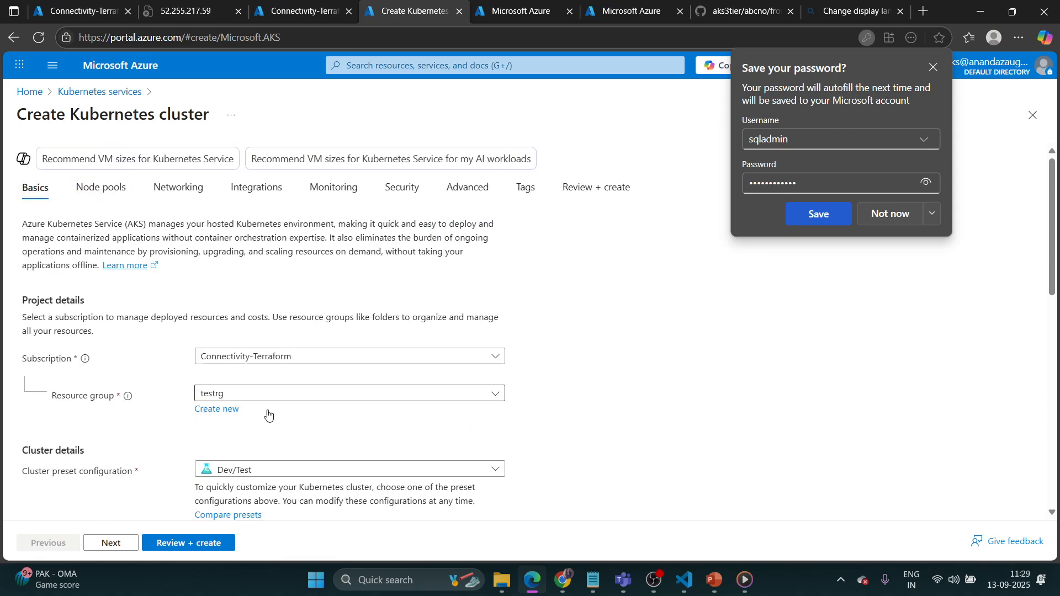
pyautogui.scroll(-5, 309, 403)
pyautogui.click(354, 323)
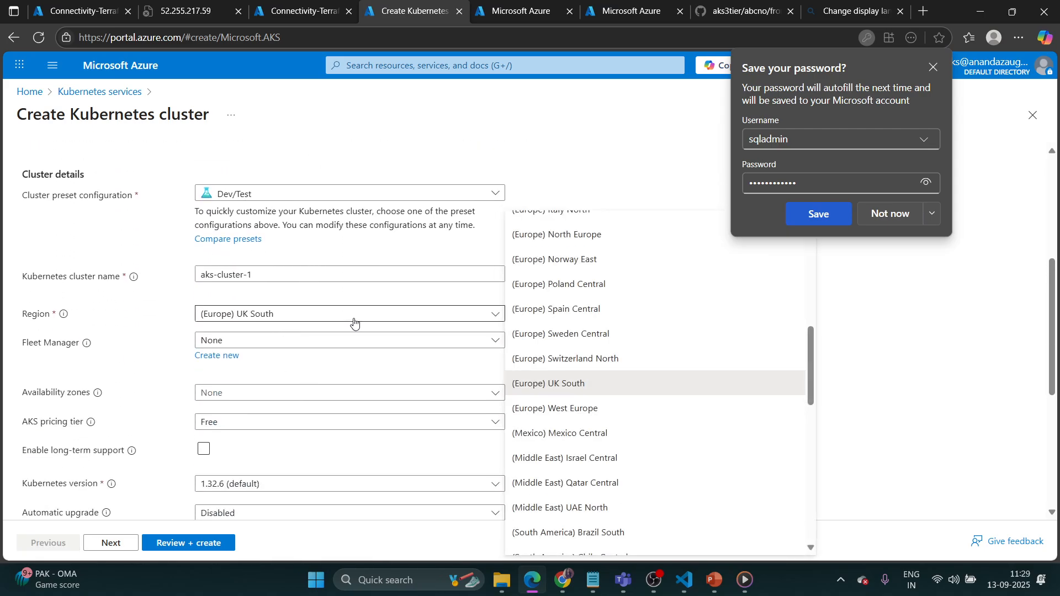
pyautogui.scroll(10, 618, 298)
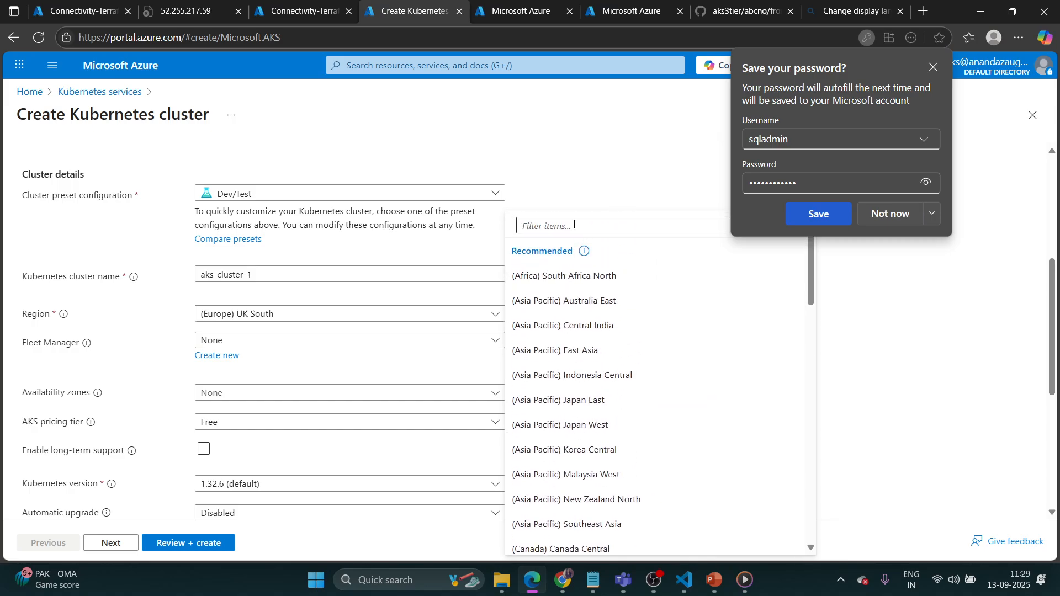
pyautogui.click(574, 224)
pyautogui.write('east us')
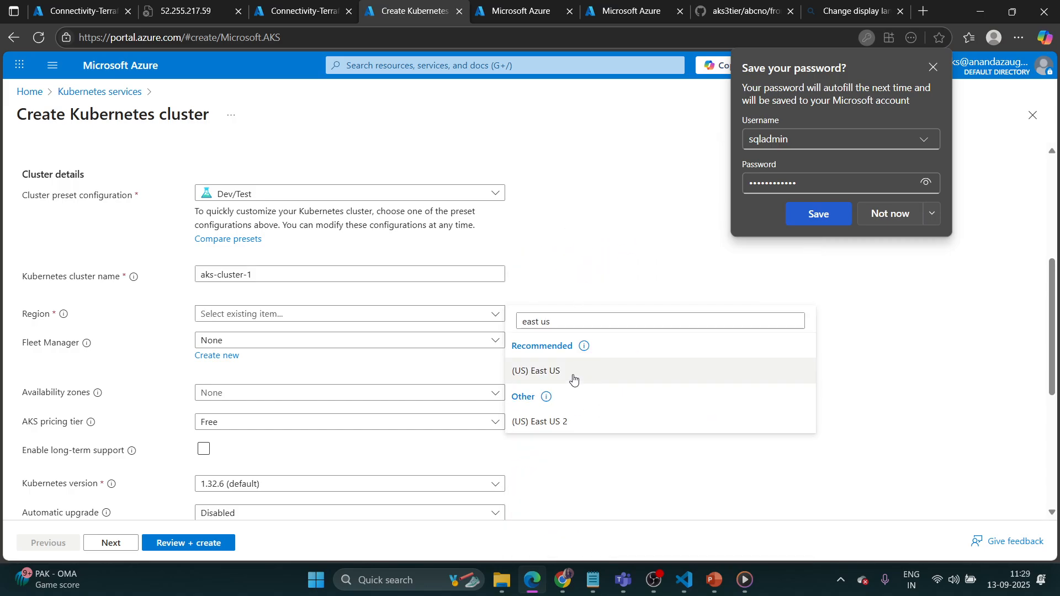
pyautogui.click(574, 379)
# - Open the agentpool node pool for editing and deselect Zones 1, 2 and 3 in its availability zones
pyautogui.scroll(-5, 260, 445)
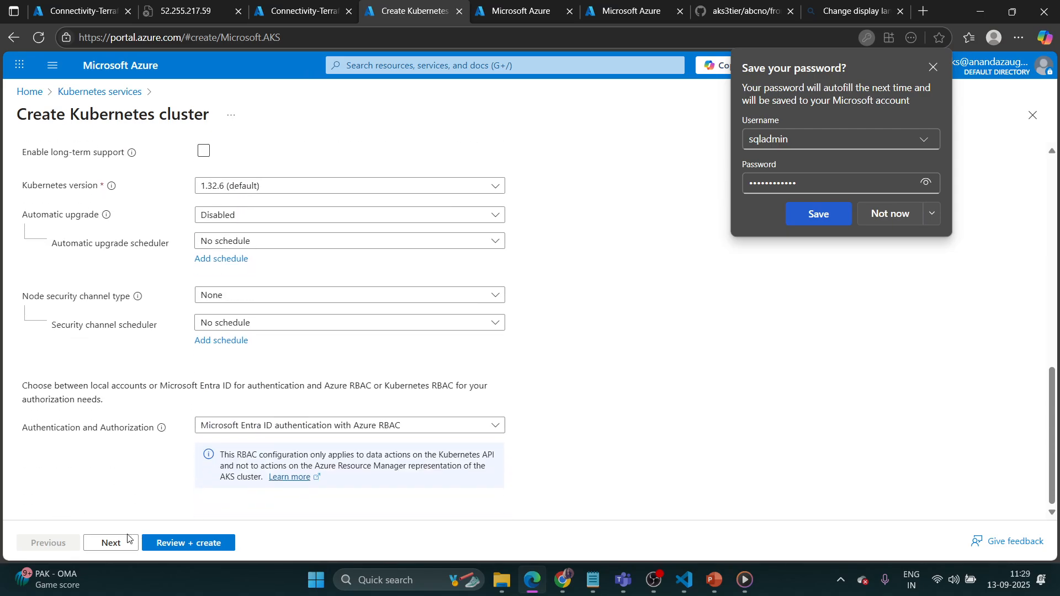
pyautogui.click(111, 543)
pyautogui.scroll(-3, 308, 379)
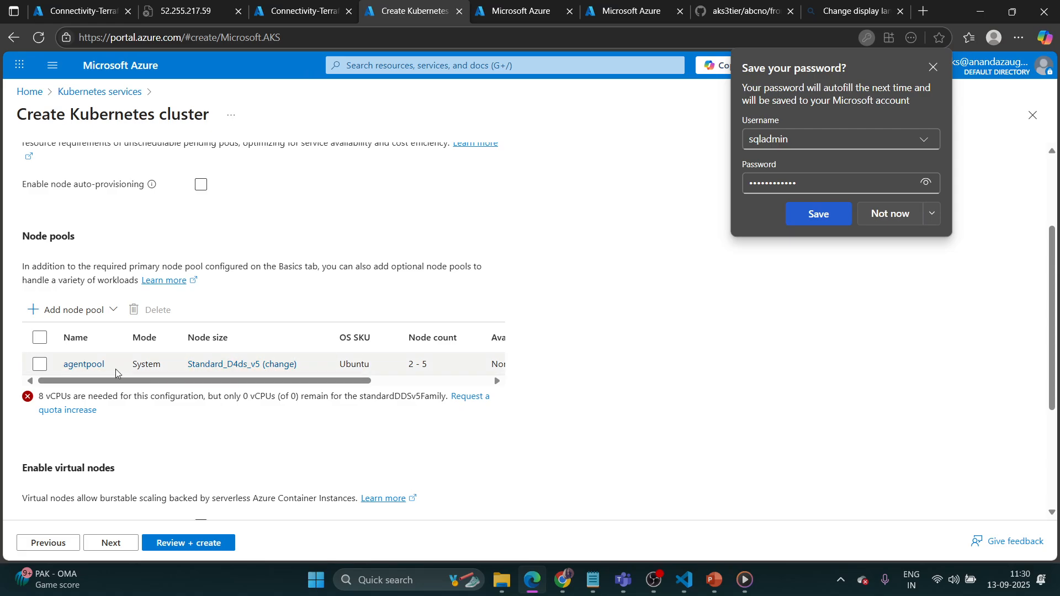
pyautogui.click(95, 365)
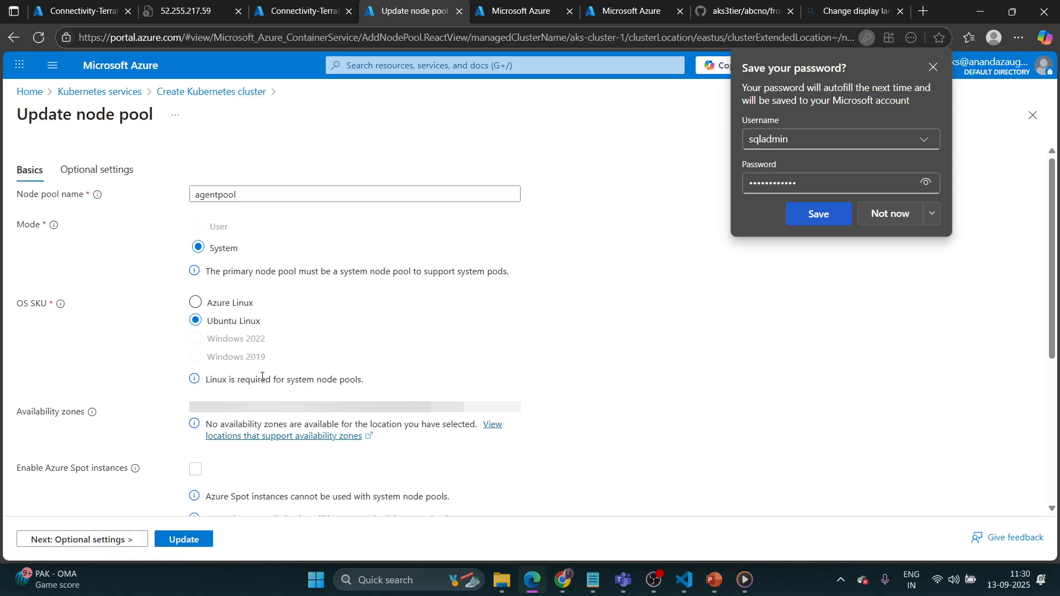
pyautogui.scroll(-5, 276, 372)
pyautogui.scroll(3, 278, 374)
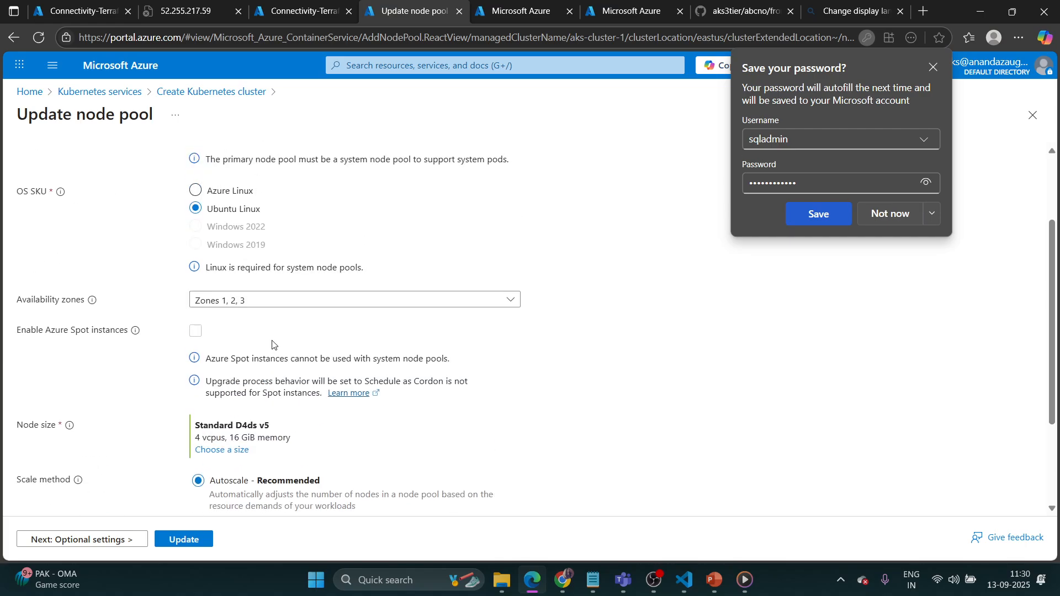
pyautogui.click(268, 301)
pyautogui.click(220, 323)
pyautogui.click(208, 346)
pyautogui.click(203, 370)
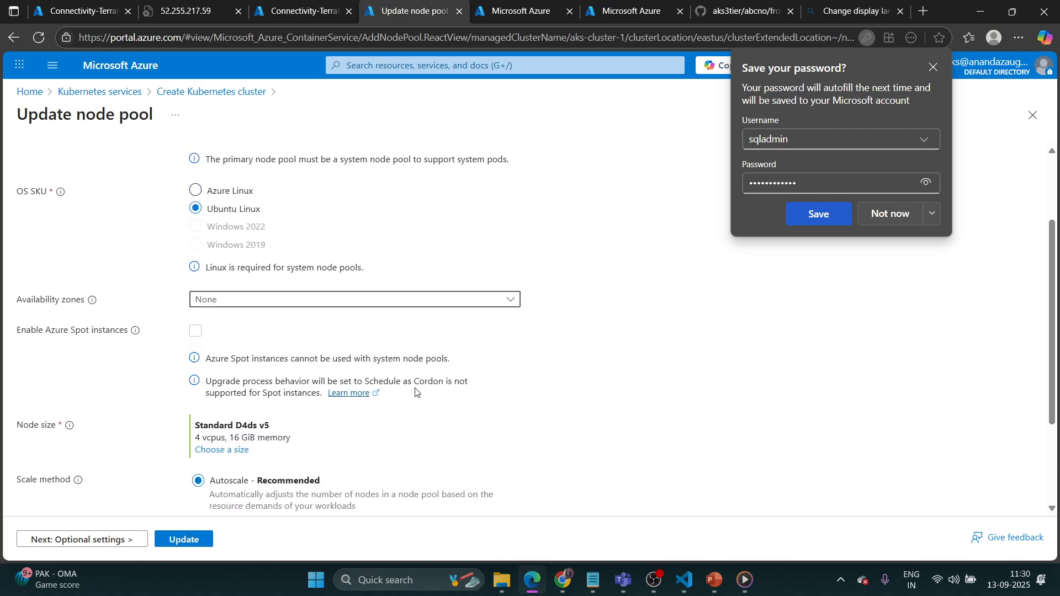
# - Set the agentpool autoscale limits to a minimum of 1 and a maximum of 2 nodes
pyautogui.scroll(-3, 237, 404)
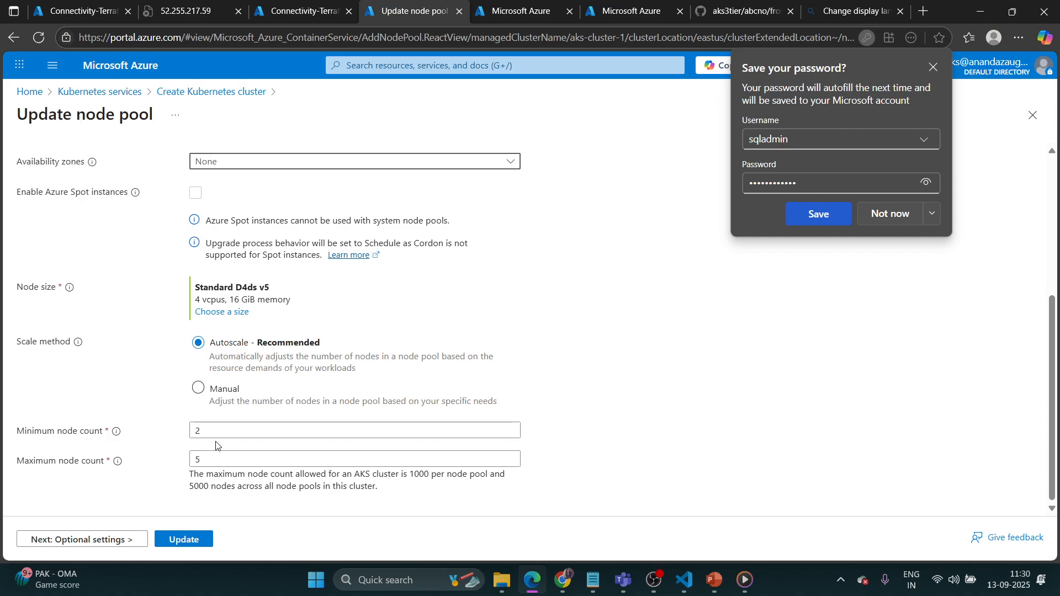
pyautogui.doubleClick(199, 434)
pyautogui.write('1')
pyautogui.doubleClick(212, 457)
pyautogui.write('2')
pyautogui.scroll(-1, 575, 396)
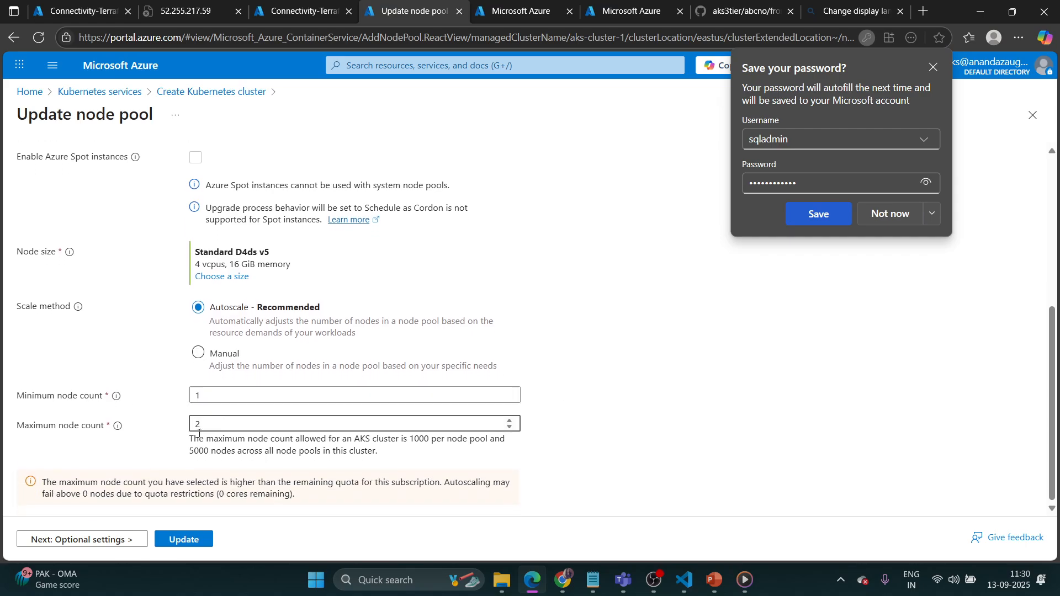
# - Change the agentpool node size to A2_v2
pyautogui.scroll(5, 199, 434)
pyautogui.click(224, 484)
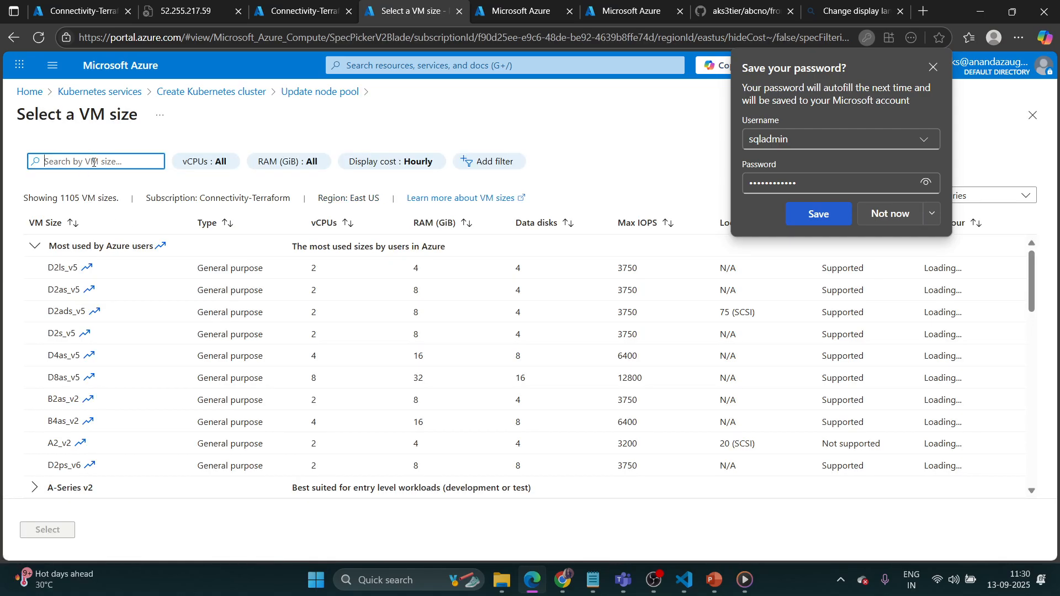
pyautogui.write('a2_V2')
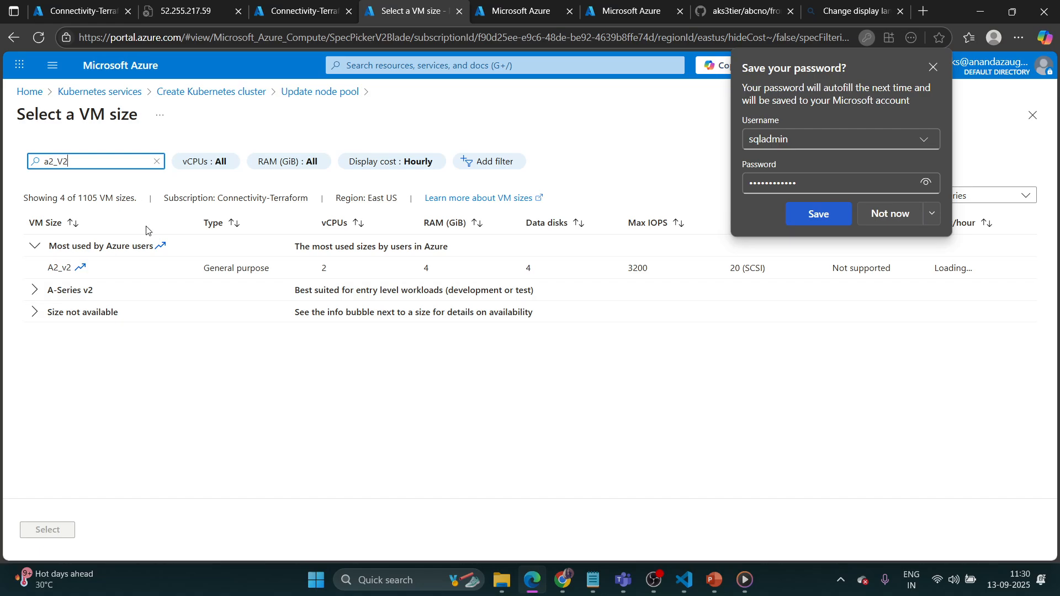
pyautogui.click(111, 268)
pyautogui.click(48, 530)
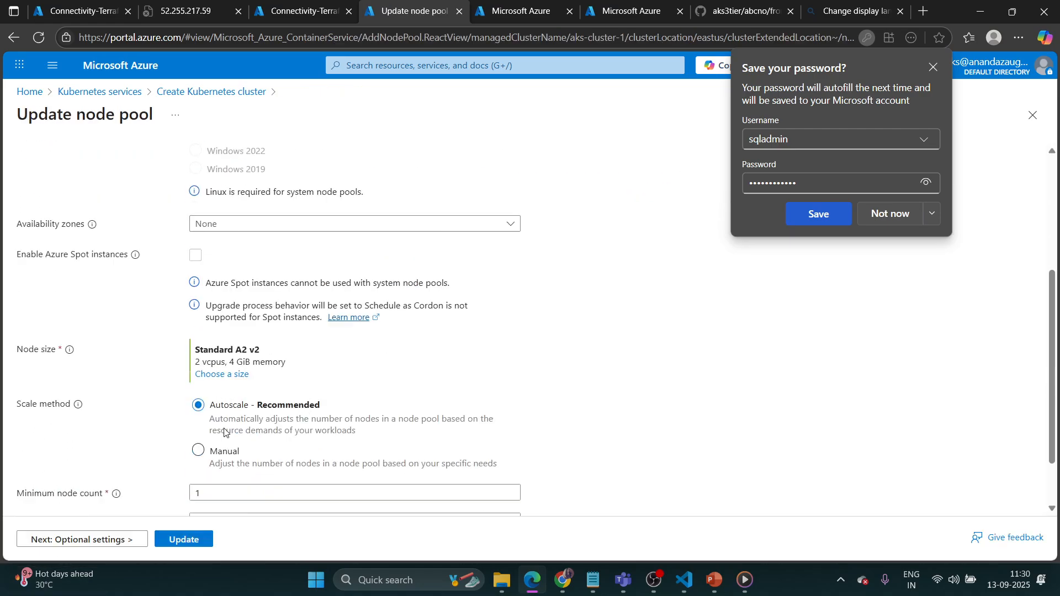
# - Review the node pool settings, apply the update, and continue to the cluster's networking settings
pyautogui.scroll(-2, 225, 432)
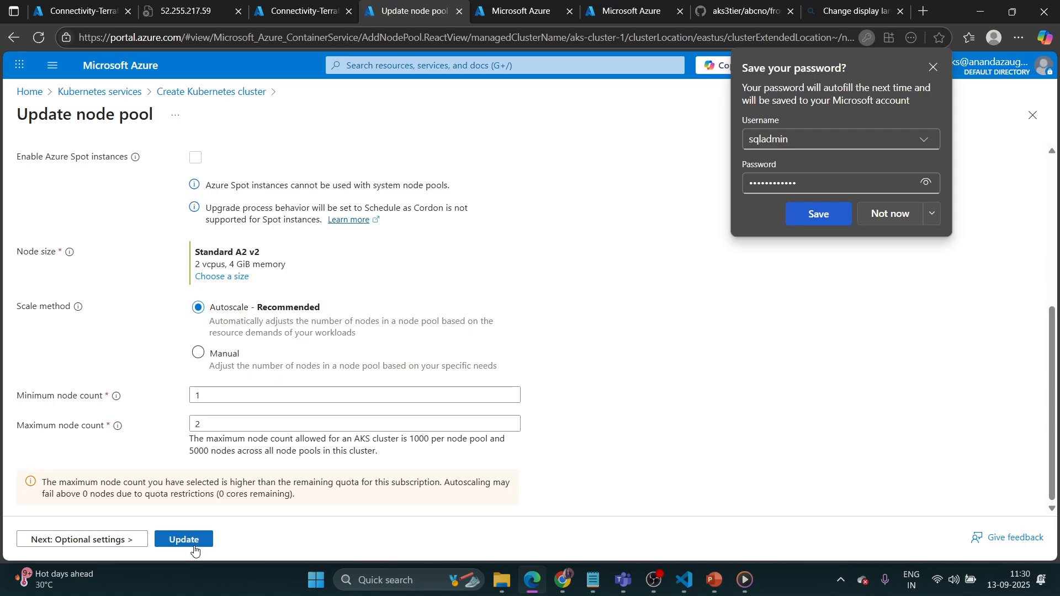
pyautogui.scroll(5, 246, 482)
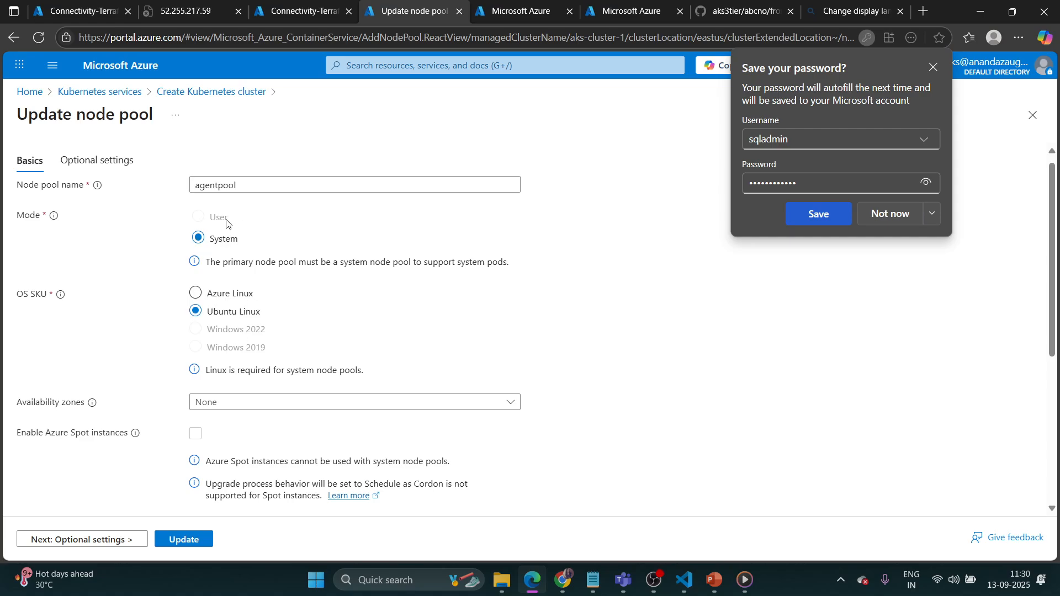
pyautogui.click(192, 547)
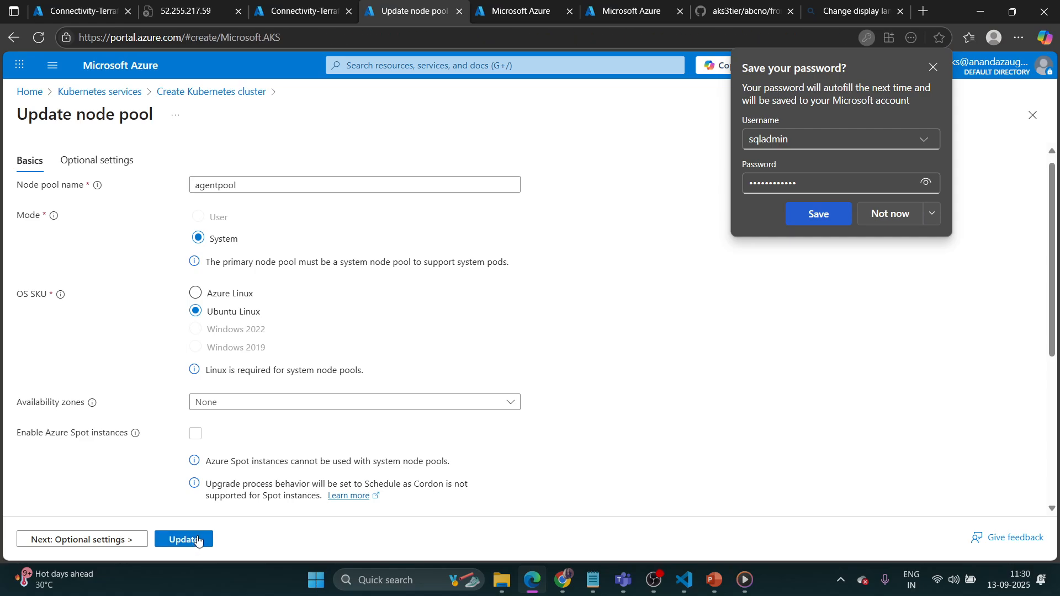
pyautogui.scroll(-2, 180, 519)
pyautogui.click(111, 543)
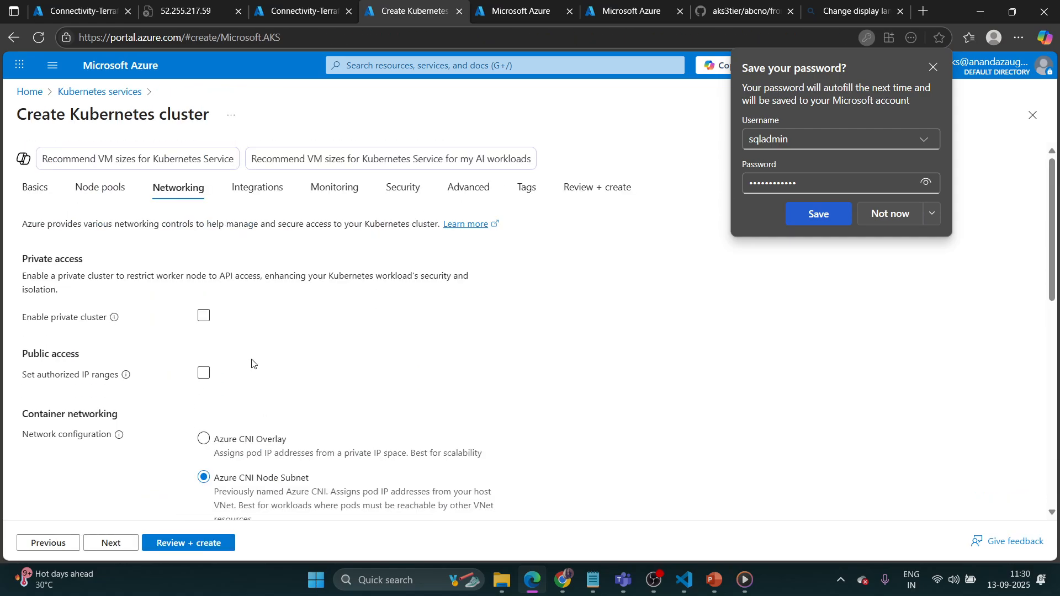
# - Choose the existing aksvnet virtual network for the cluster, using subnet1 (10.40.1.0/24) as the cluster subnet
pyautogui.scroll(-3, 254, 344)
pyautogui.scroll(-1, 255, 344)
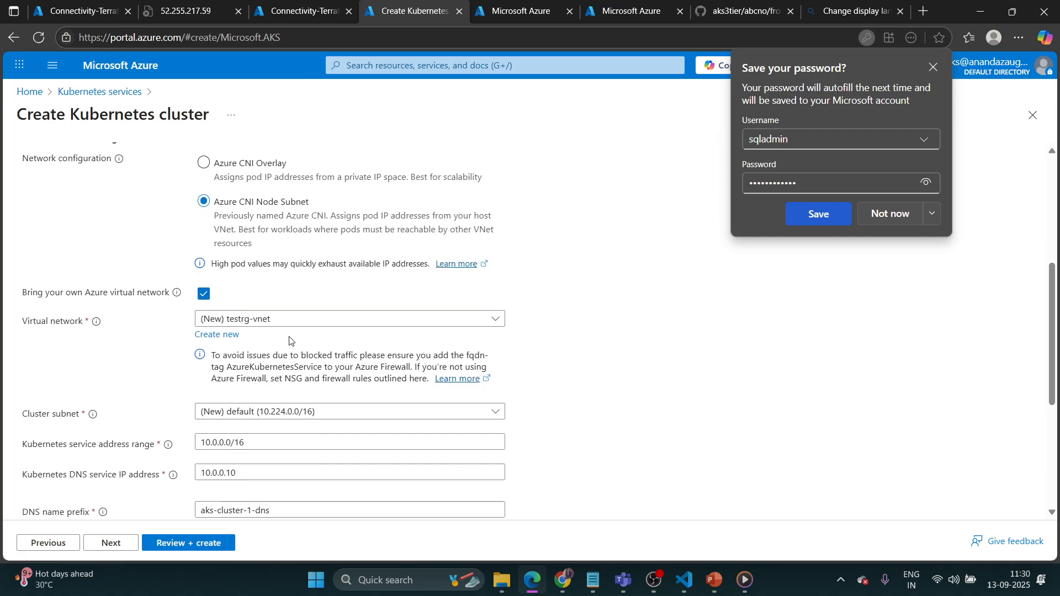
pyautogui.click(317, 320)
pyautogui.click(254, 412)
pyautogui.scroll(-1, 276, 397)
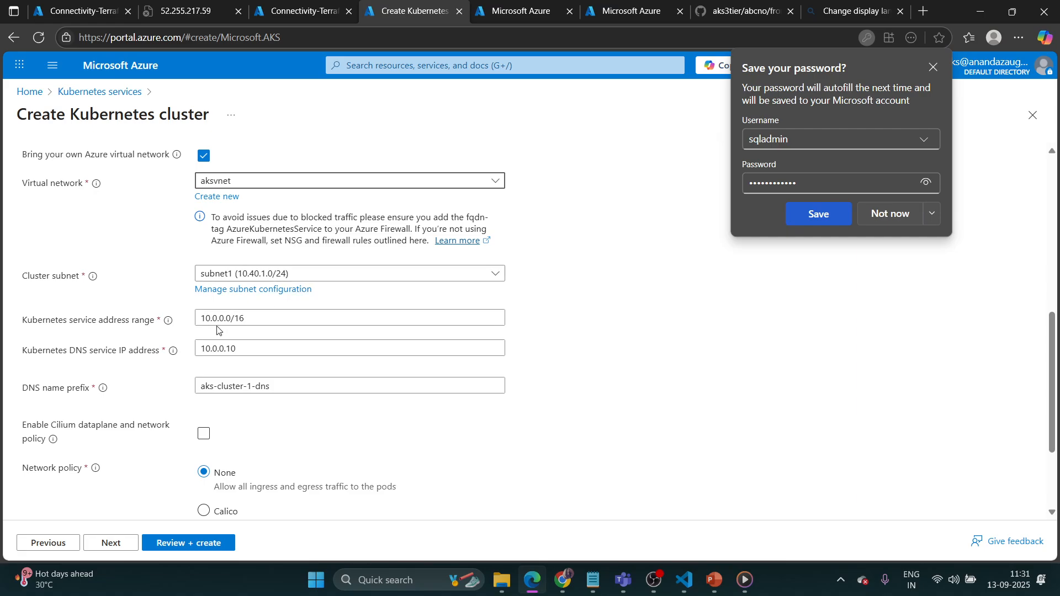
# - Set the Kubernetes service address range to 10.10.0.0/16 and the DNS service IP address to 10.10.0.10
pyautogui.click(276, 318)
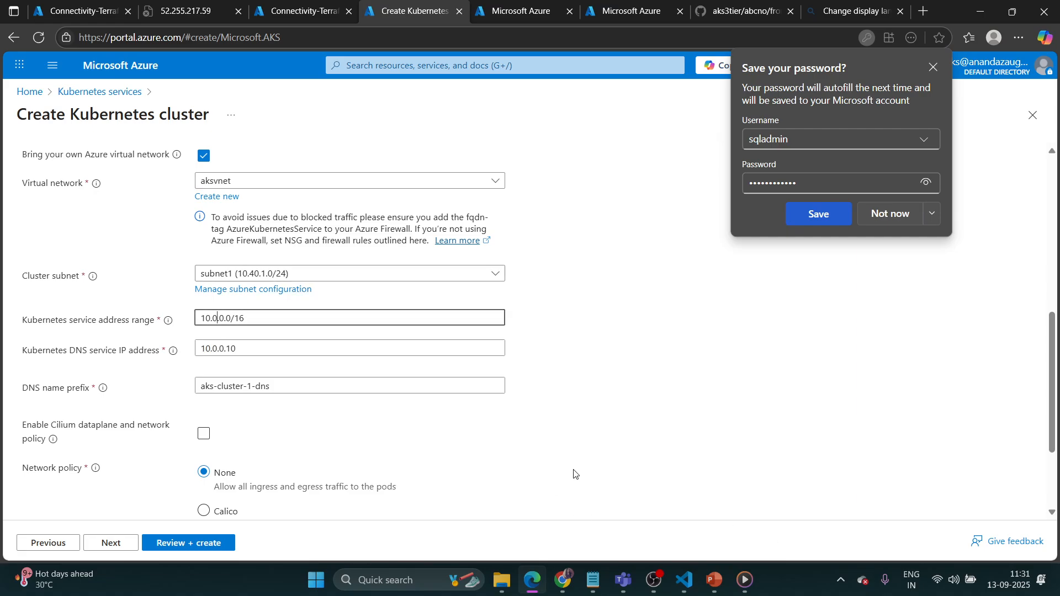
pyautogui.write('10.')
pyautogui.click(217, 348)
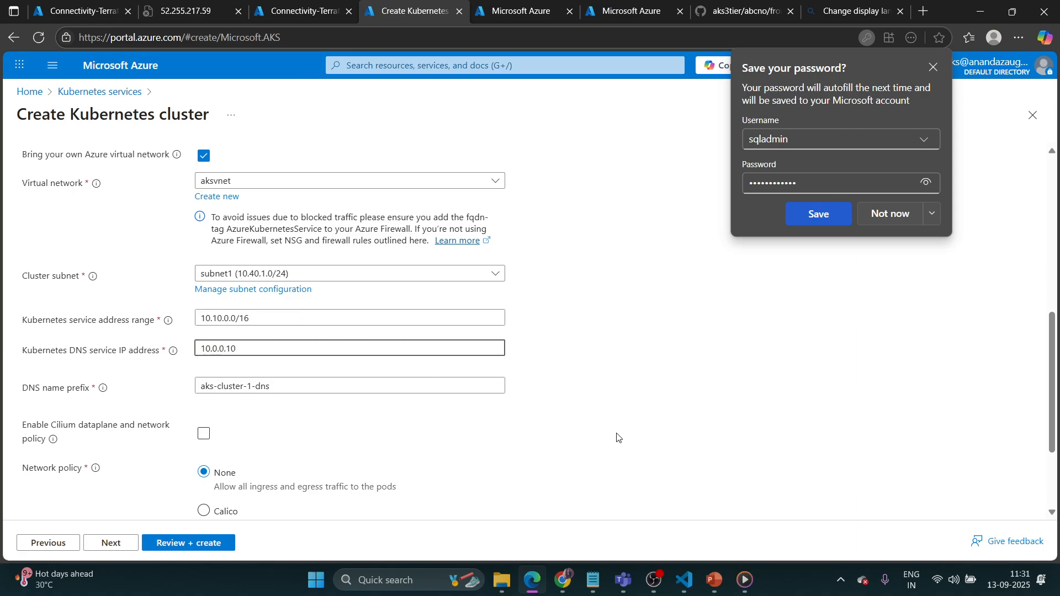
pyautogui.write('1')
pyautogui.moveTo(260, 350); pyautogui.dragTo(185, 352)
# - Review the network policy options and continue past the integrations settings to the monitoring settings
pyautogui.scroll(-3, 193, 364)
pyautogui.click(269, 429)
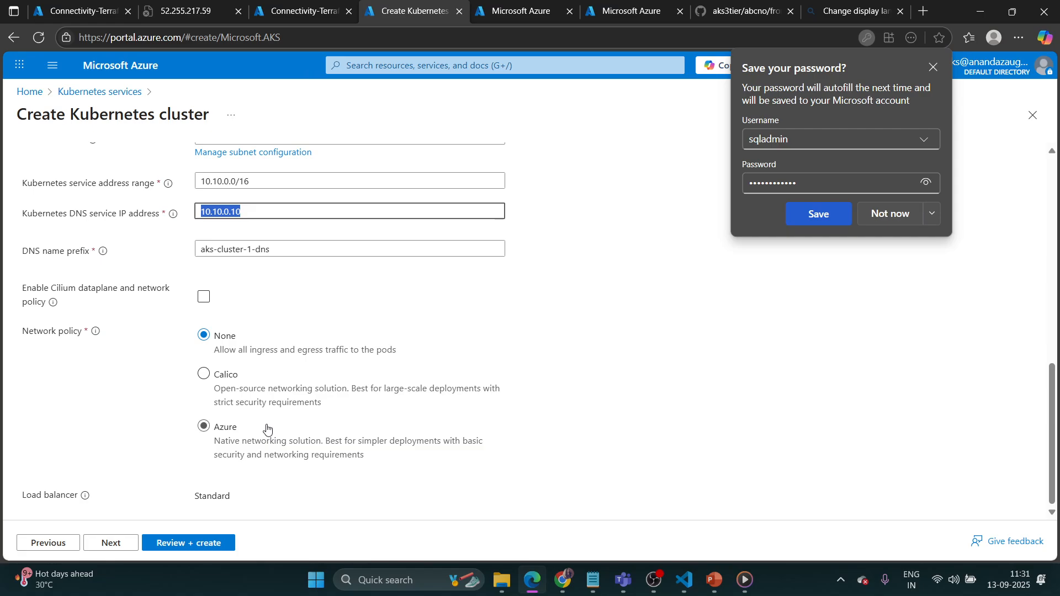
pyautogui.click(109, 549)
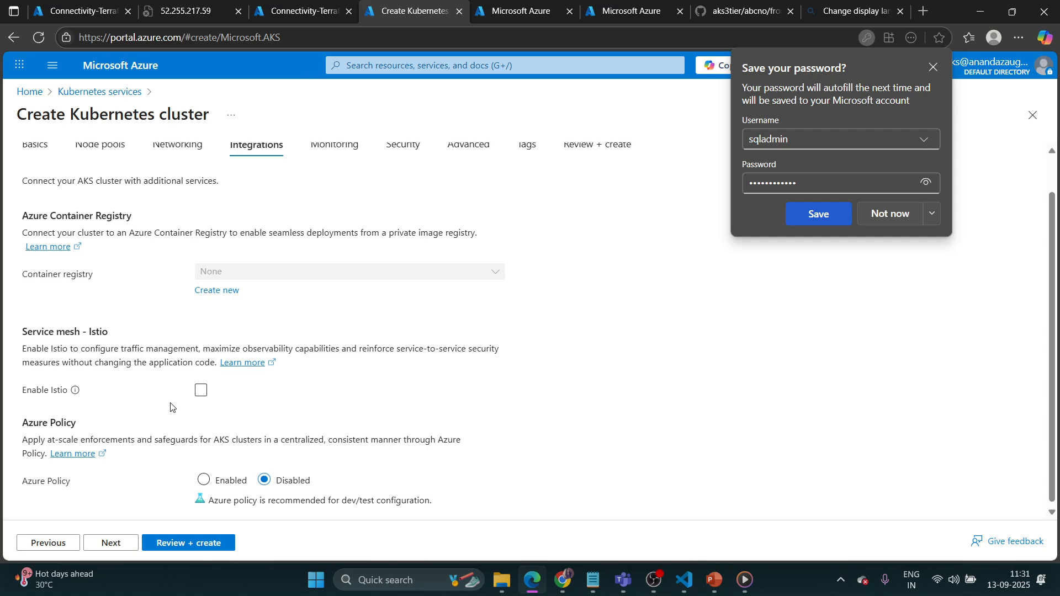
pyautogui.click(112, 544)
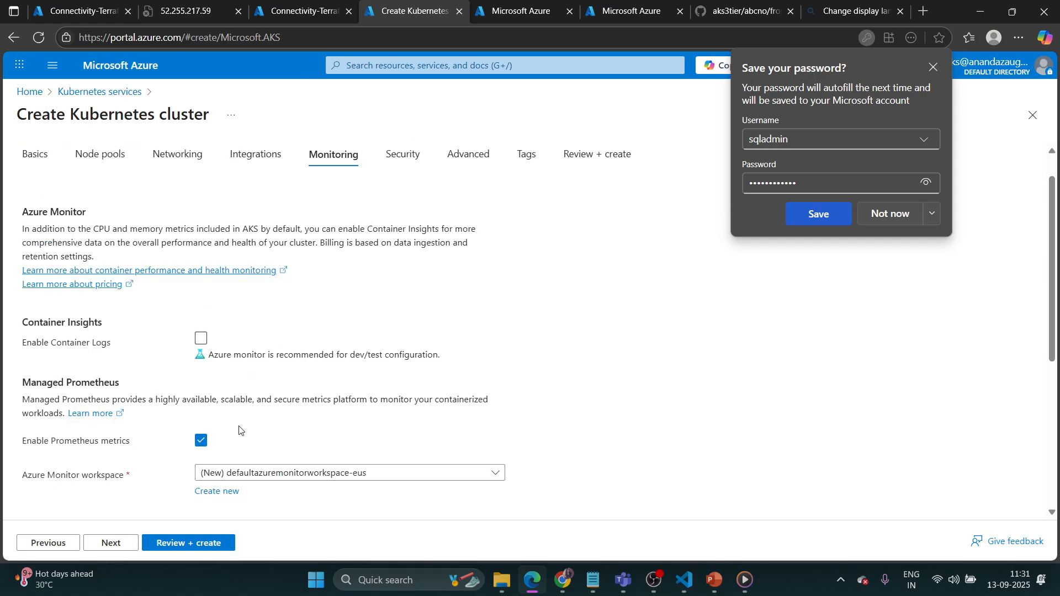
# - Disable Prometheus metrics and the recommended alert rules, and continue to the security settings
pyautogui.scroll(-1, 265, 373)
pyautogui.click(202, 373)
pyautogui.scroll(-3, 254, 374)
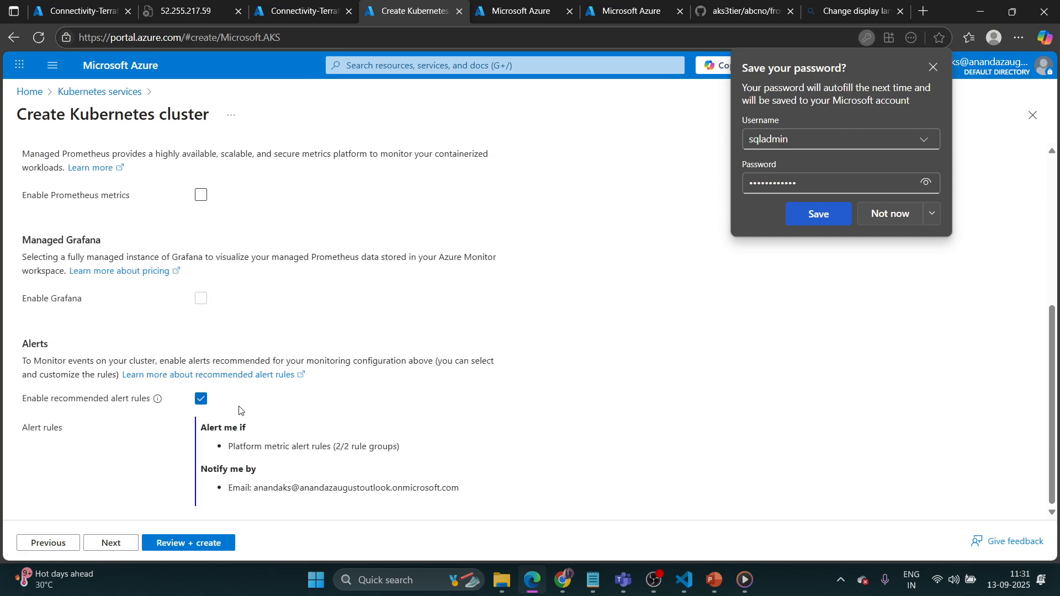
pyautogui.click(201, 399)
pyautogui.click(123, 545)
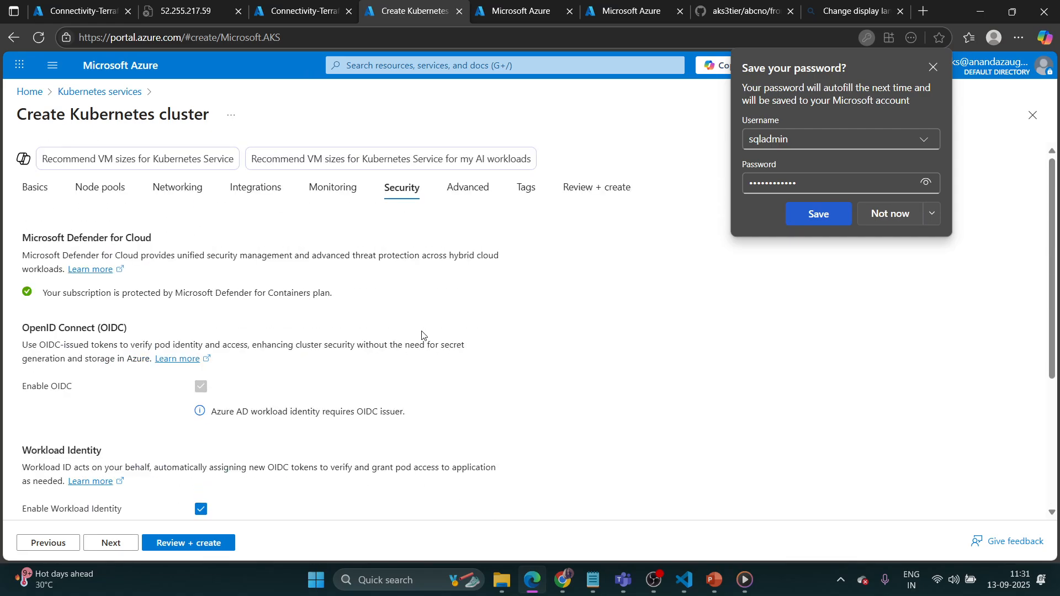
# - Disable Image Cleaner and Workload Identity, and continue to the advanced settings
pyautogui.scroll(-5, 303, 410)
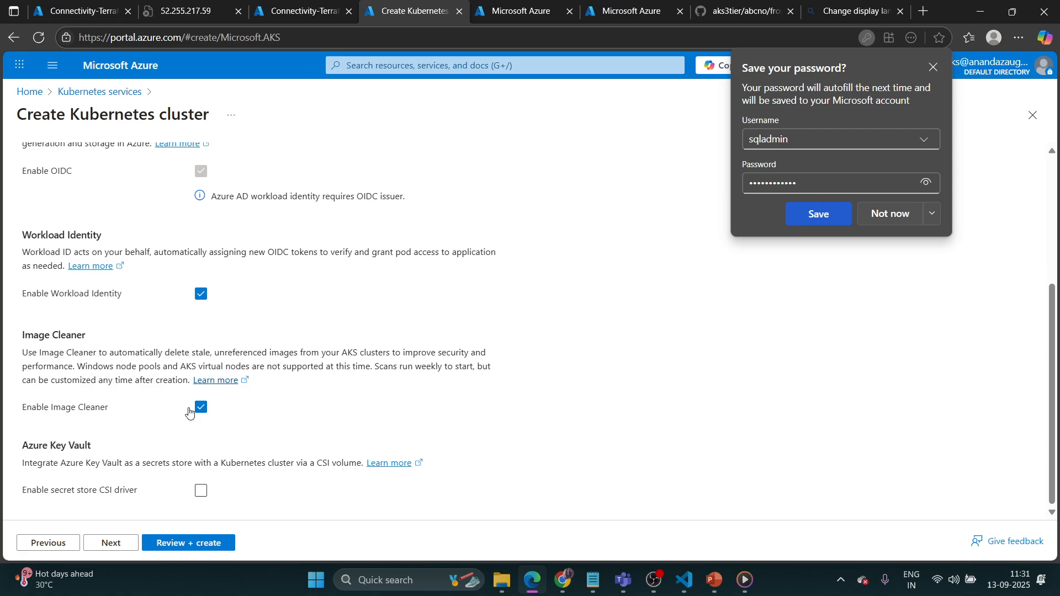
pyautogui.click(200, 407)
pyautogui.click(201, 294)
pyautogui.click(98, 551)
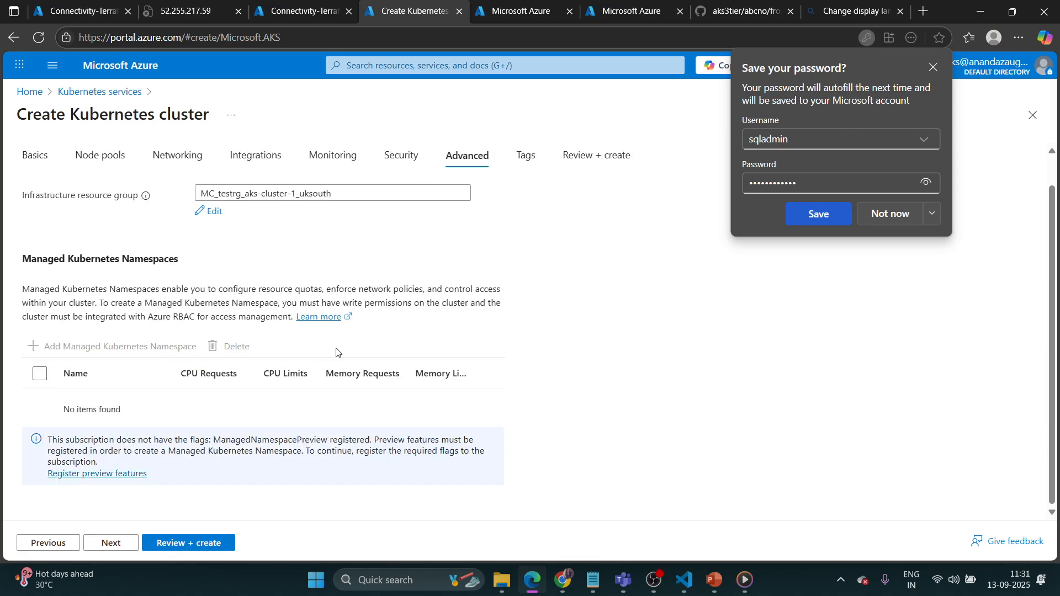
# - Go back to the security settings, disable OIDC, and continue to the advanced settings
pyautogui.click(402, 155)
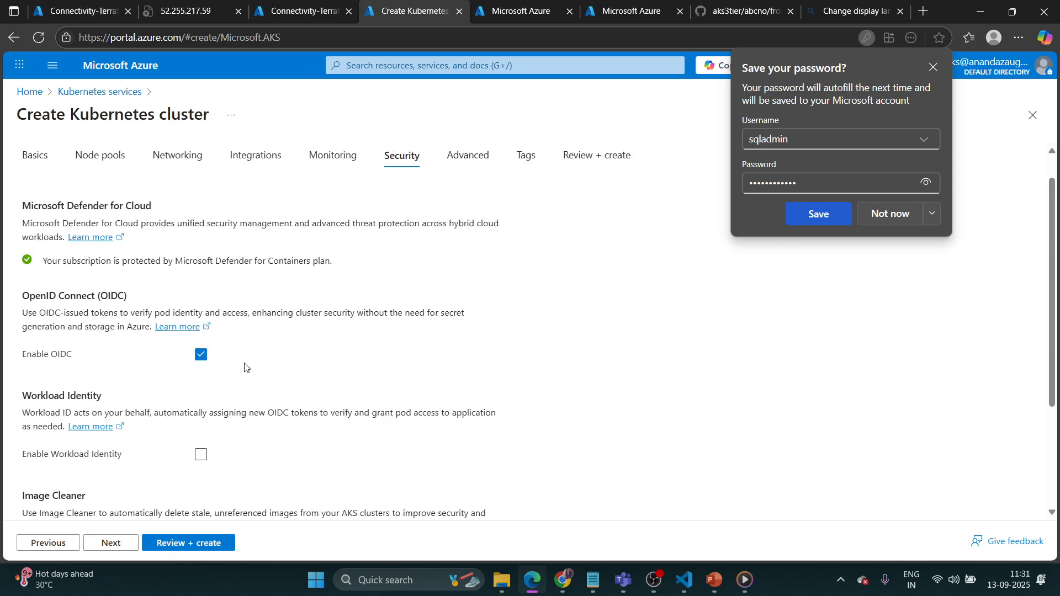
pyautogui.scroll(-3, 221, 365)
pyautogui.scroll(-3, 182, 387)
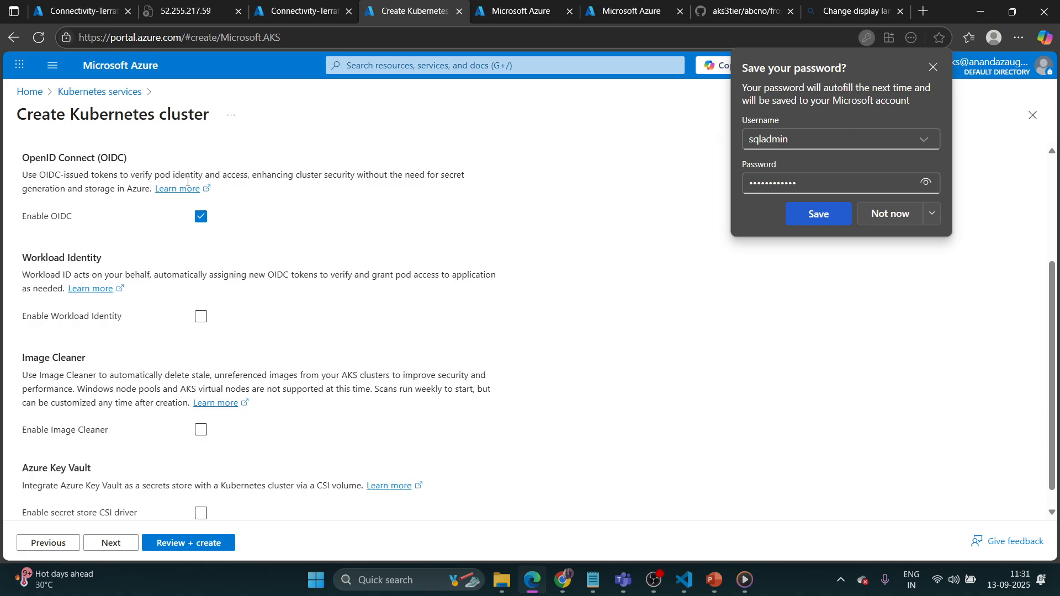
pyautogui.click(201, 215)
pyautogui.scroll(-1, 201, 220)
pyautogui.click(126, 544)
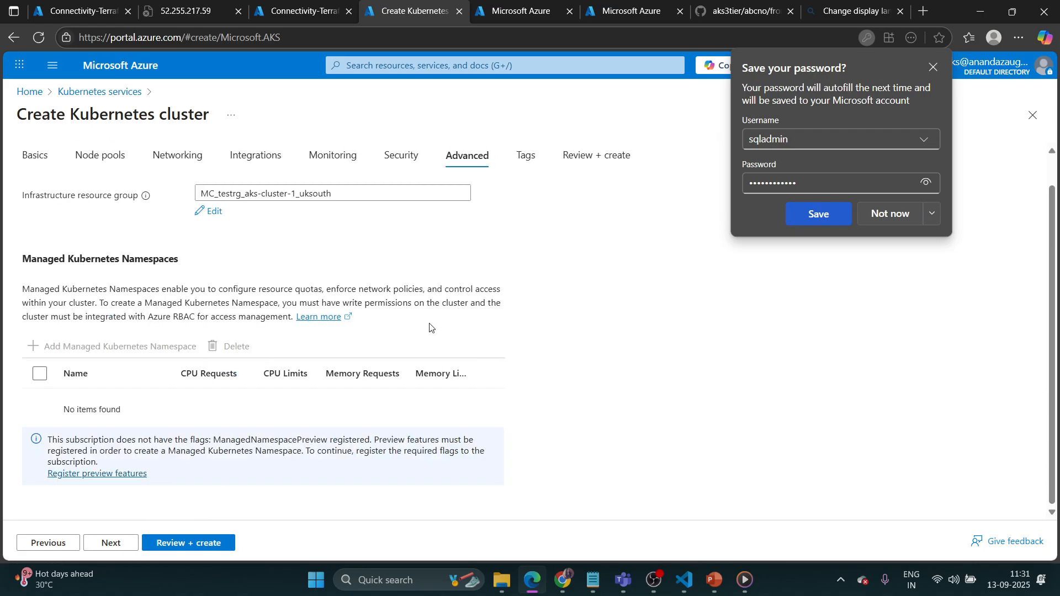
# - Continue to the review without adding tags, close the browser's password-saving prompt, and create the Kubernetes cluster
pyautogui.click(113, 544)
pyautogui.click(177, 544)
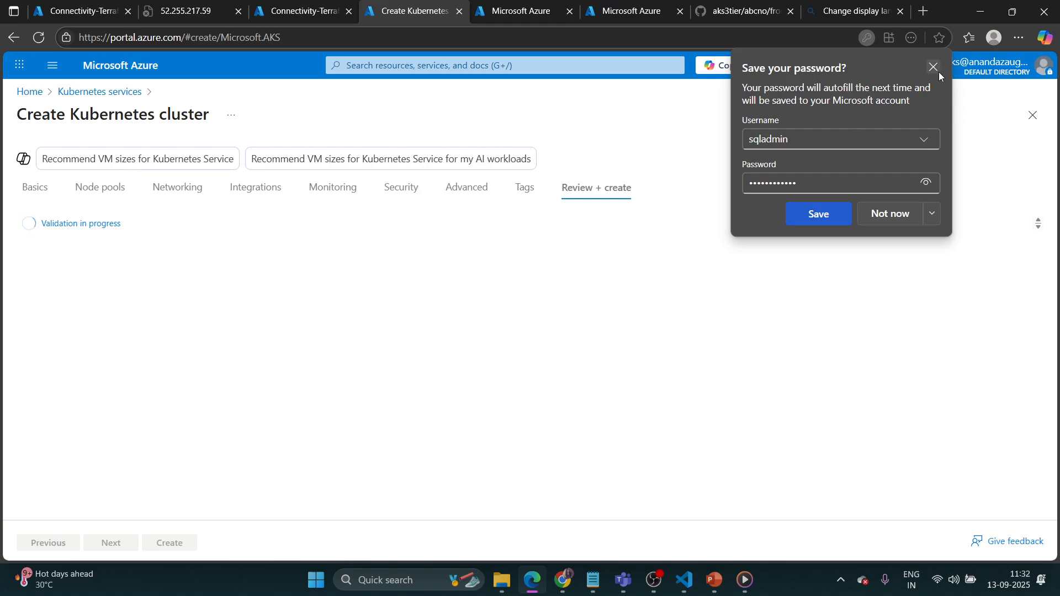
pyautogui.click(820, 214)
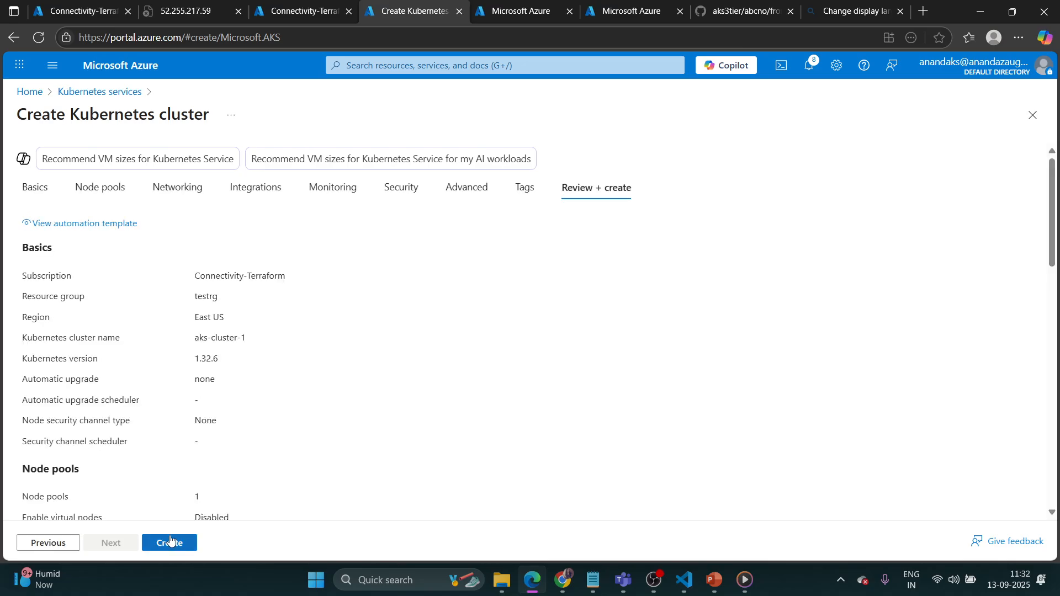
pyautogui.click(170, 542)
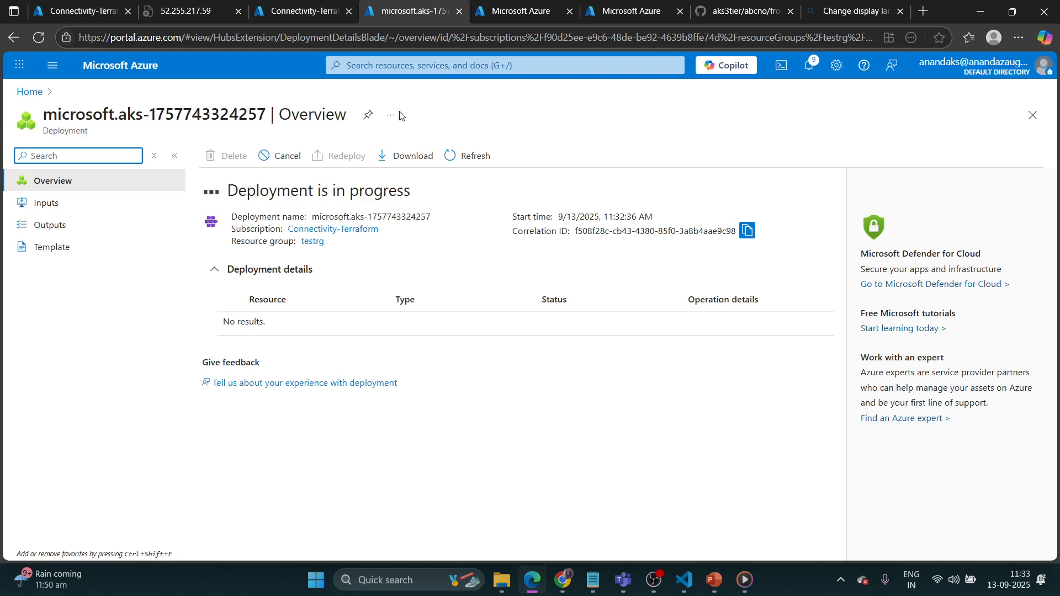
# - Search the portal for the container registry service and open Container registries
pyautogui.click(408, 67)
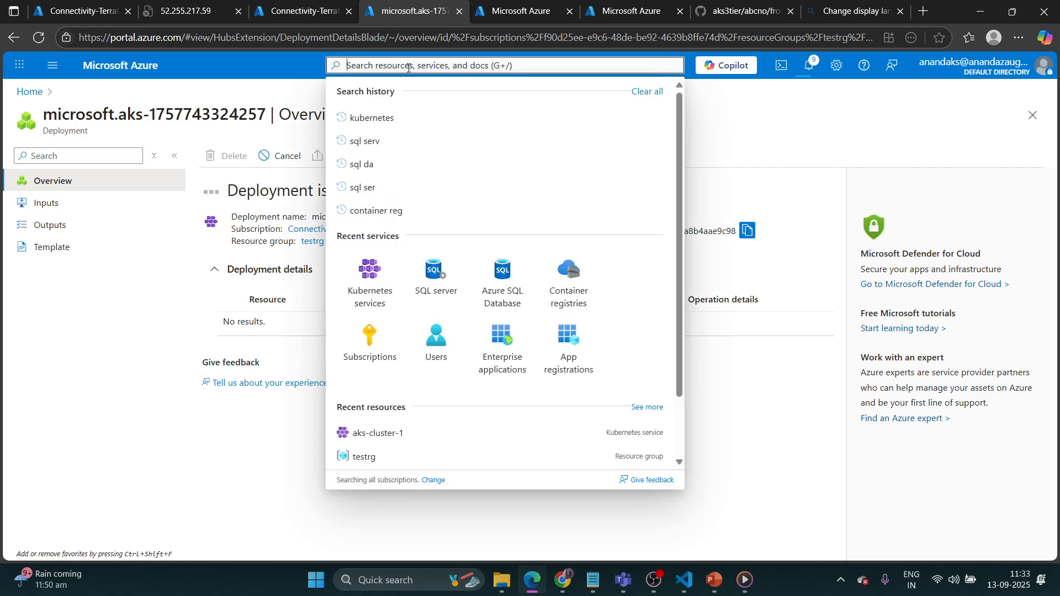
pyautogui.moveTo(715, 591)
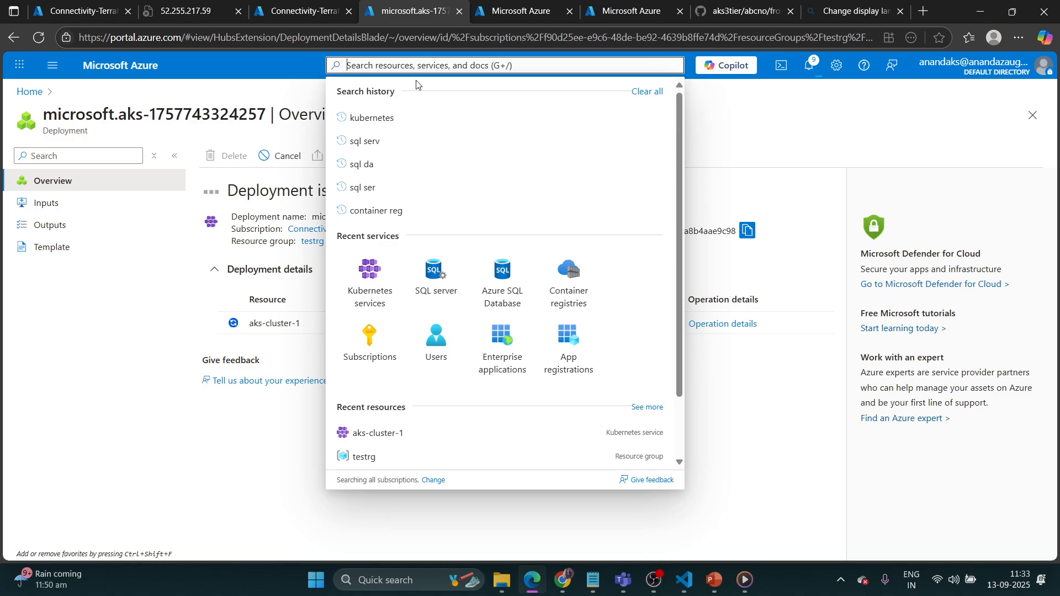
pyautogui.write('azur')
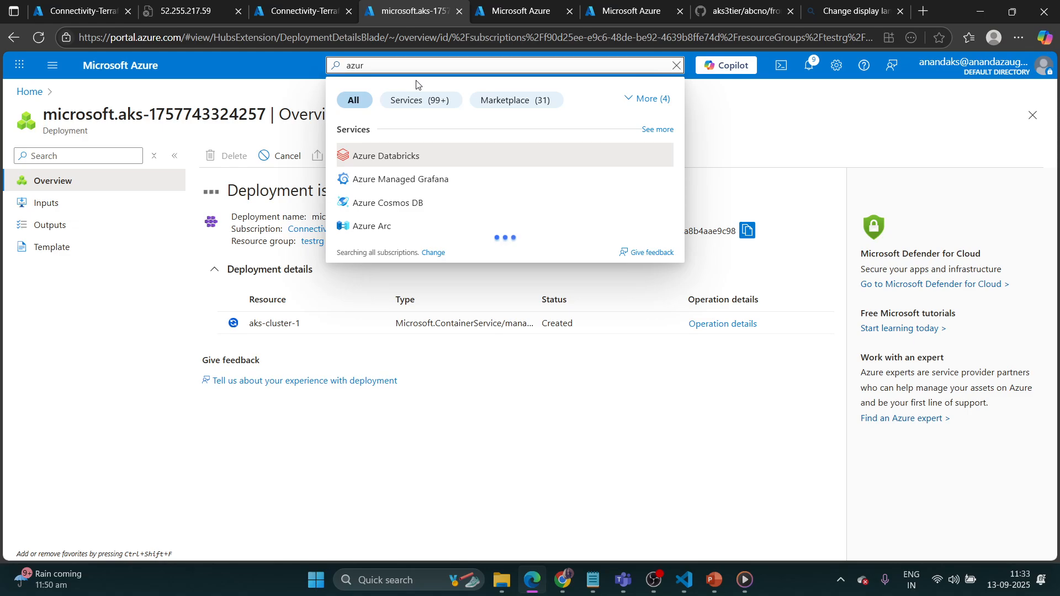
pyautogui.write('e container reg')
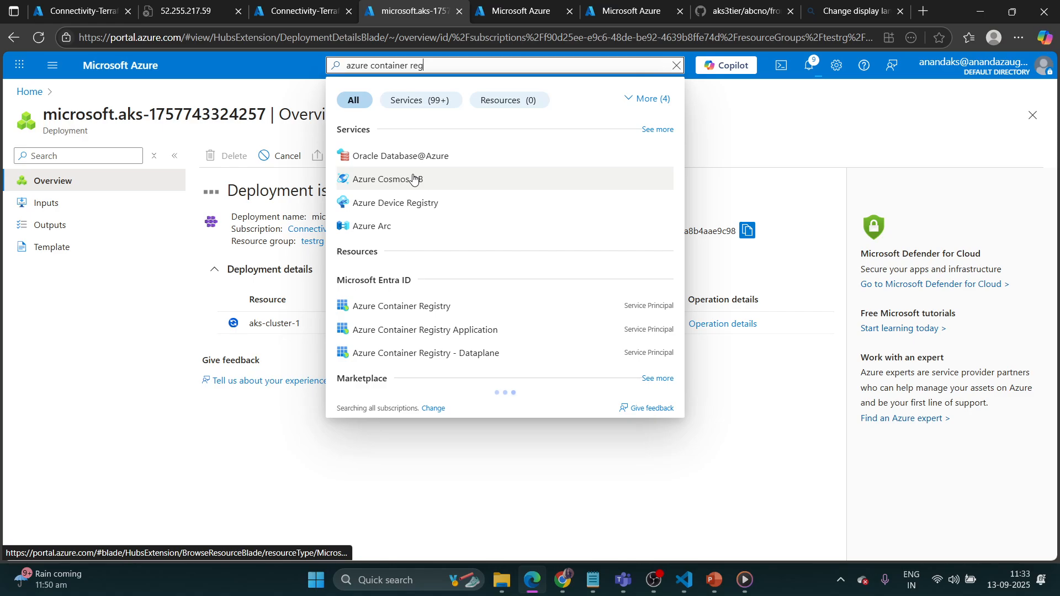
pyautogui.hotkey('ctrl', 'a')
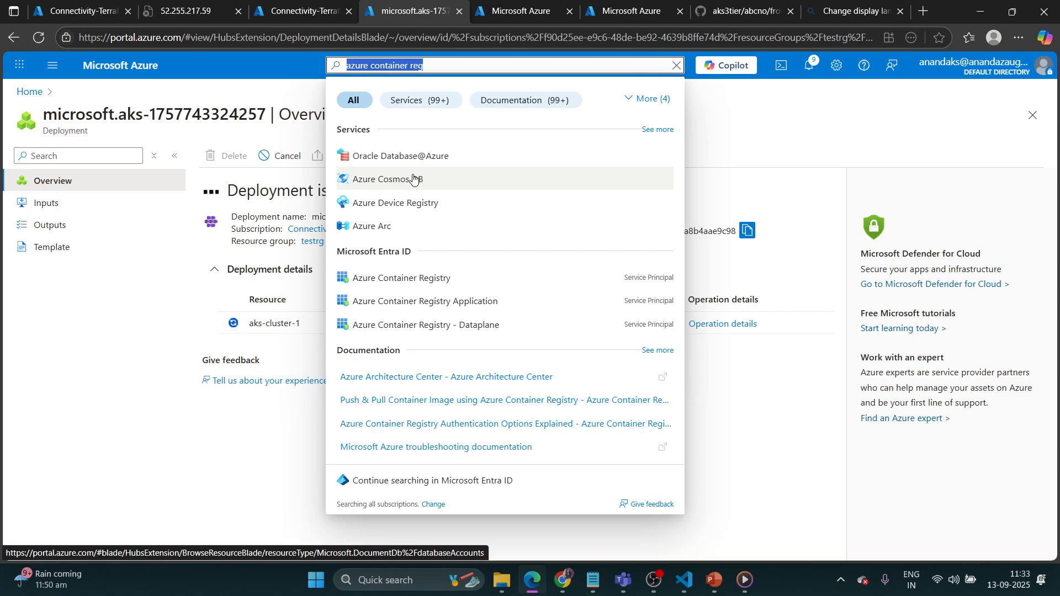
pyautogui.write('container reg')
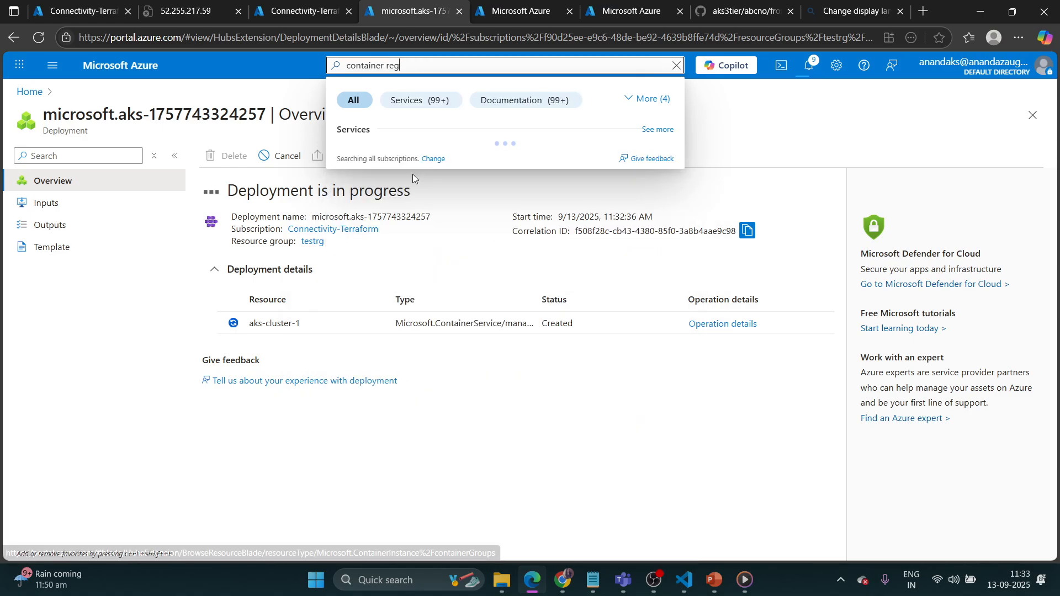
pyautogui.click(390, 155)
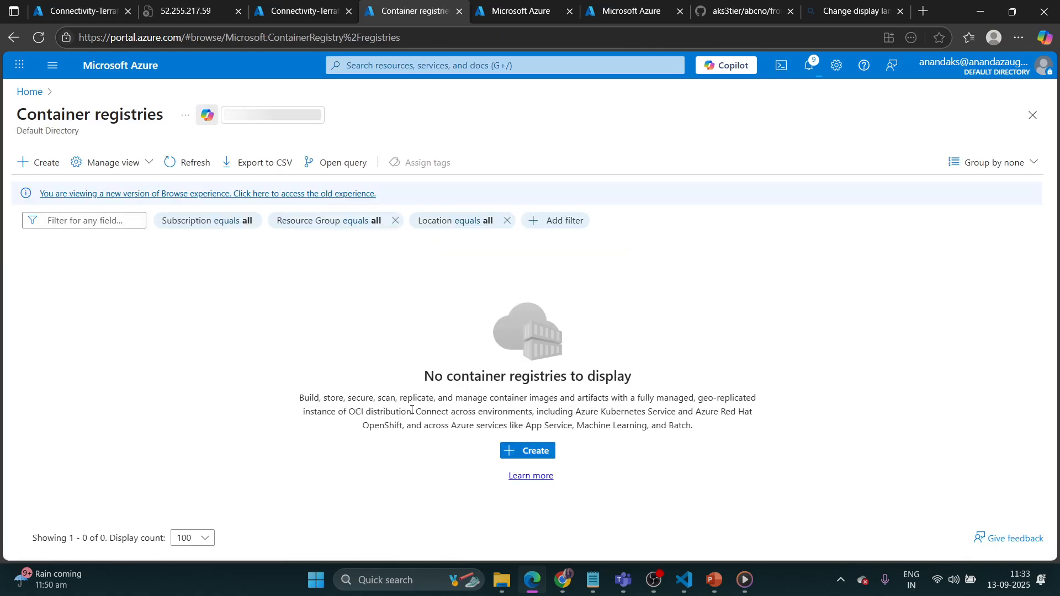
# - Start a new container registry named aksfinance in resource group testrg with the Basic pricing plan
pyautogui.click(528, 450)
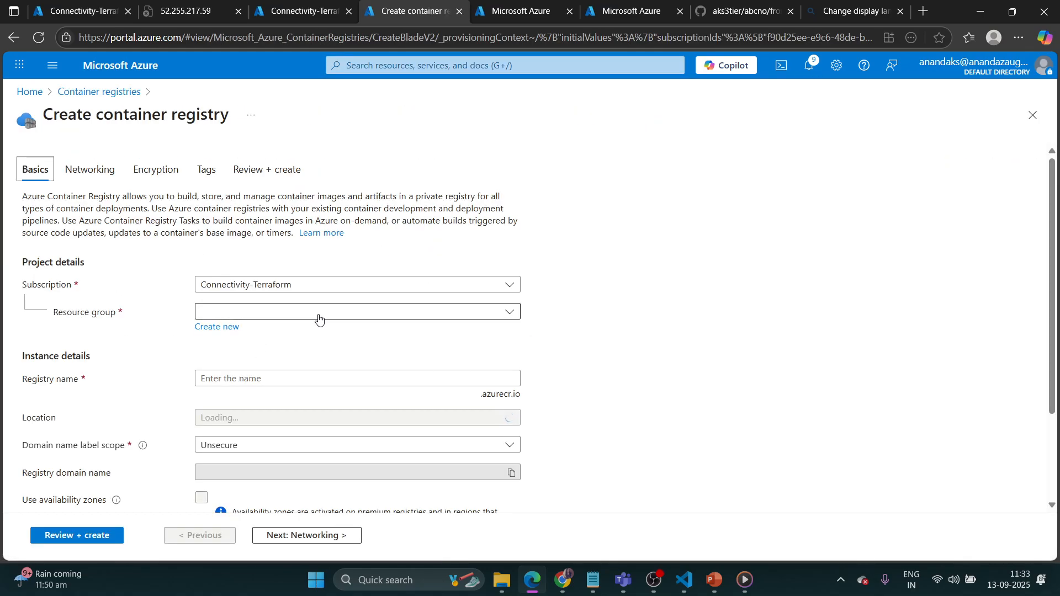
pyautogui.click(316, 313)
pyautogui.write('testrg')
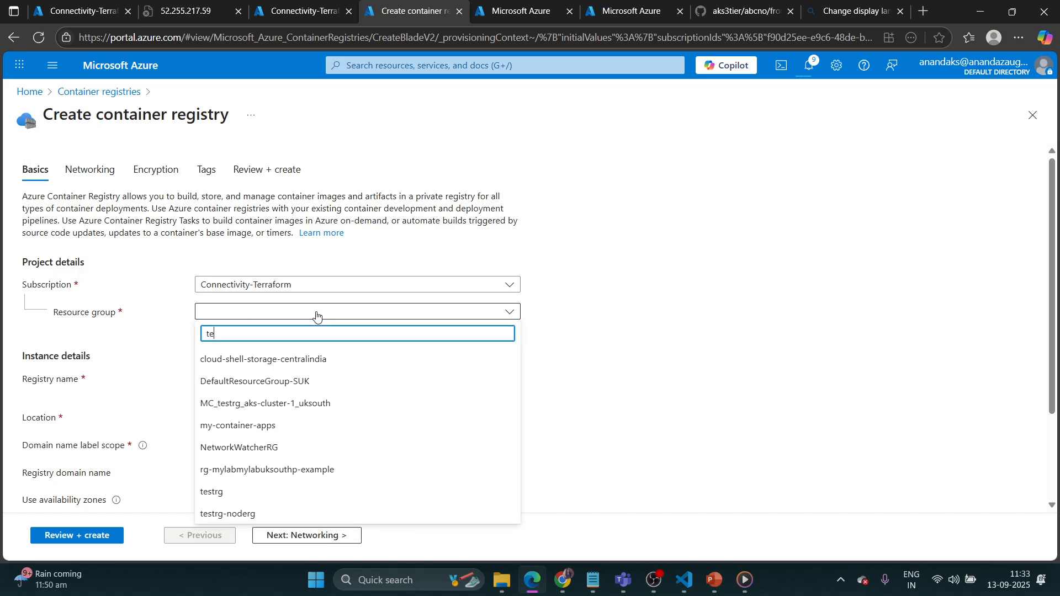
pyautogui.click(246, 379)
pyautogui.click(245, 382)
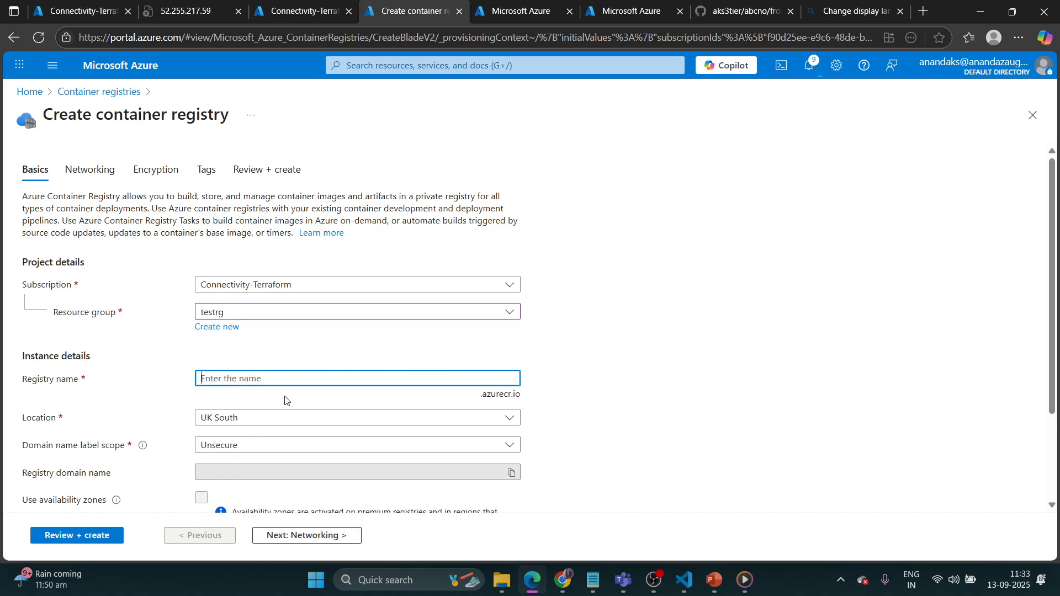
pyautogui.write('aksfinance')
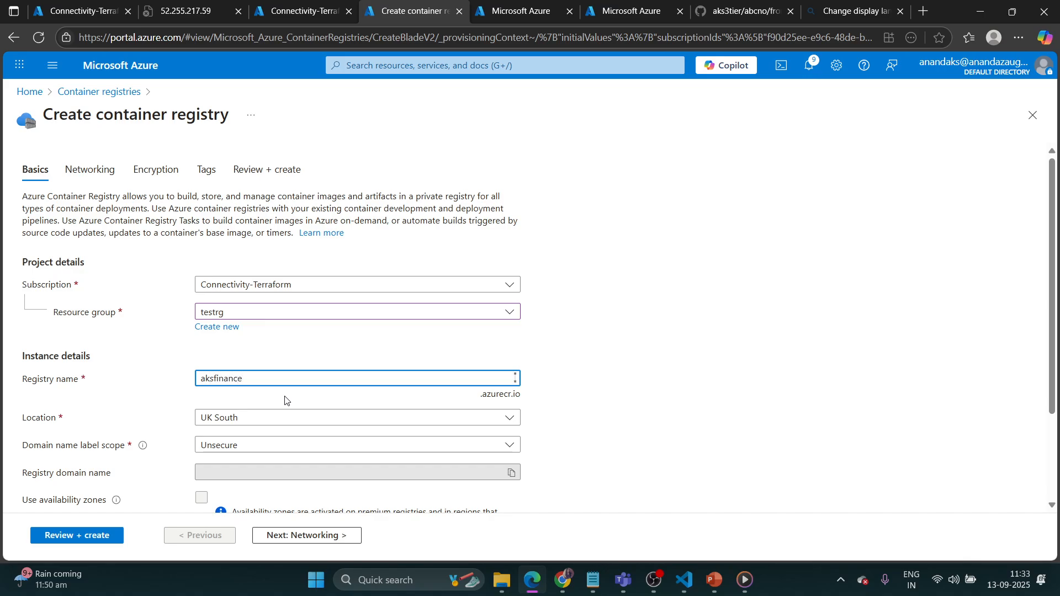
pyautogui.scroll(-2, 281, 389)
pyautogui.click(255, 428)
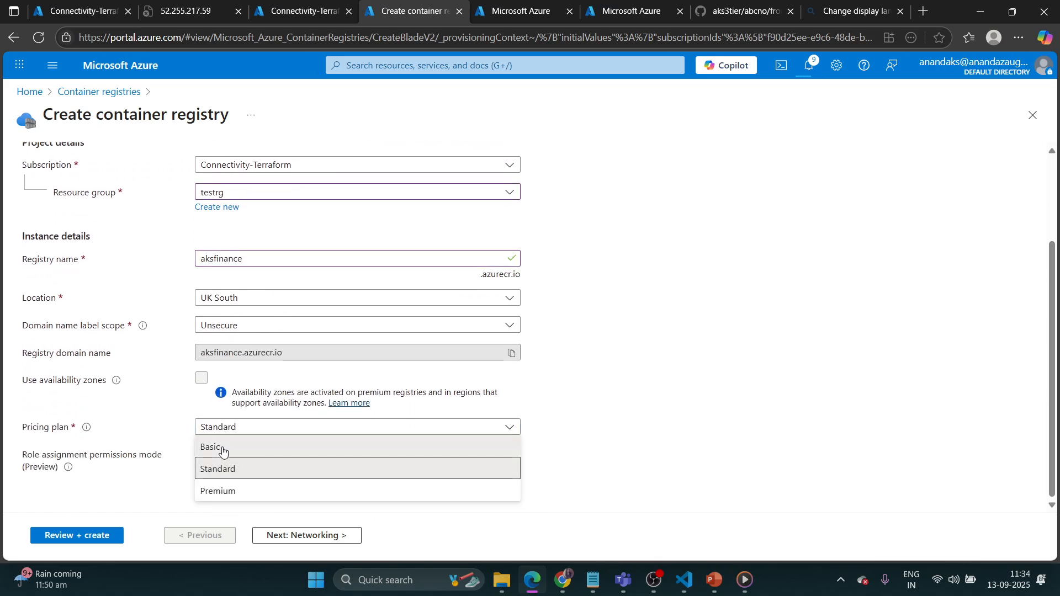
pyautogui.click(222, 452)
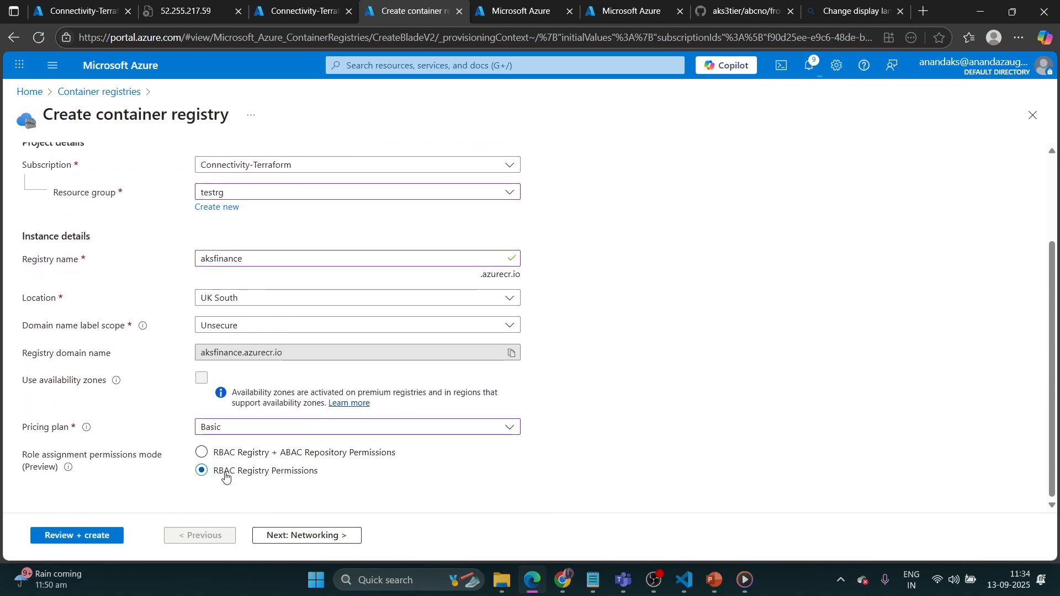
# - Keep the default networking, encryption and tag settings and create the aksfinance container registry
pyautogui.click(310, 540)
pyautogui.click(290, 535)
pyautogui.click(286, 540)
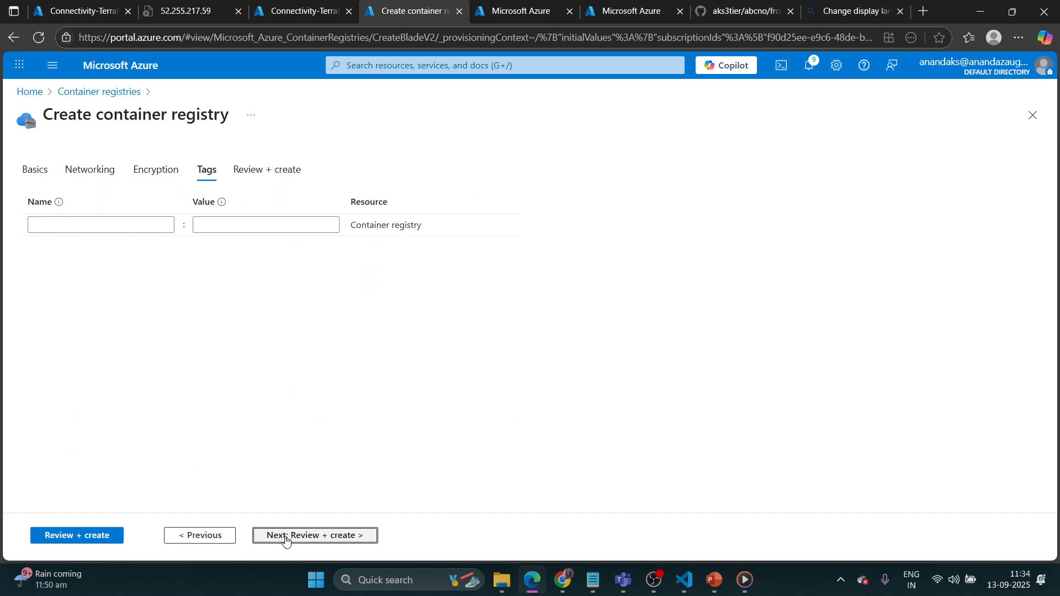
pyautogui.click(285, 540)
pyautogui.click(67, 539)
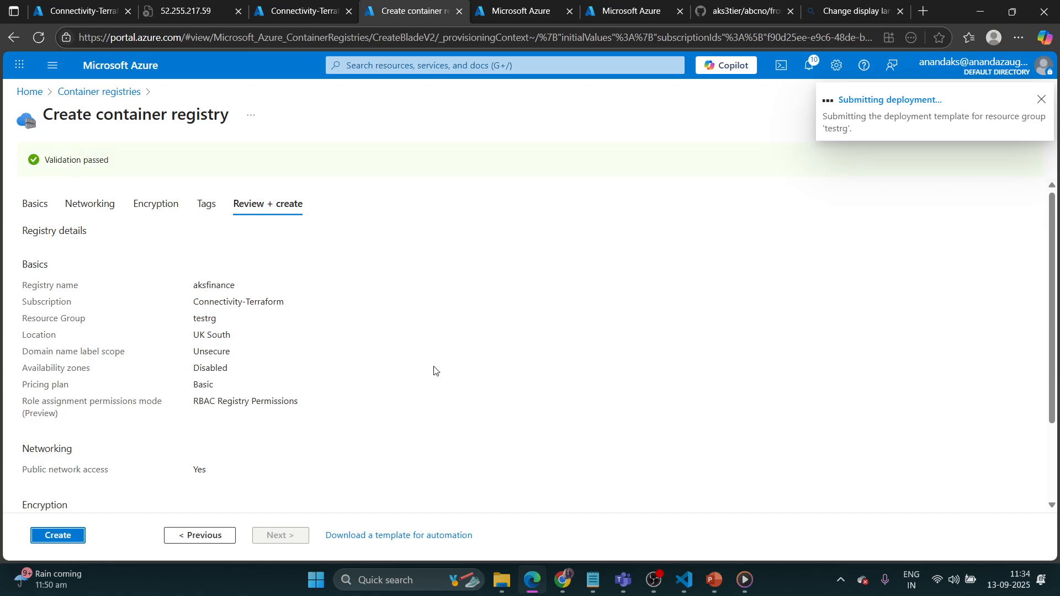
pyautogui.click(62, 540)
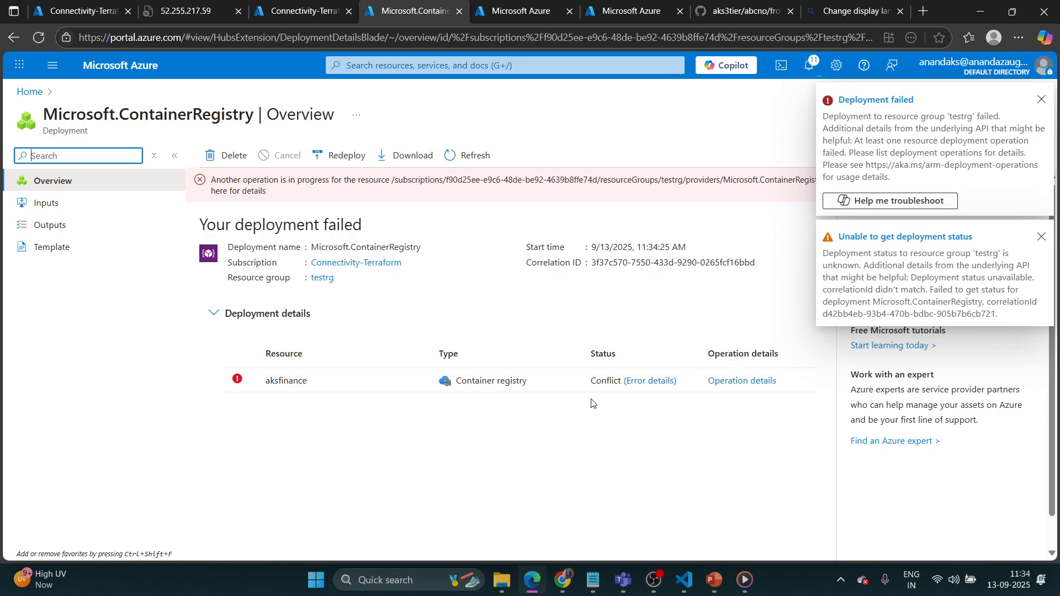
# - Examine the operation details and the error details of the aksfinance registry deployment
pyautogui.click(740, 383)
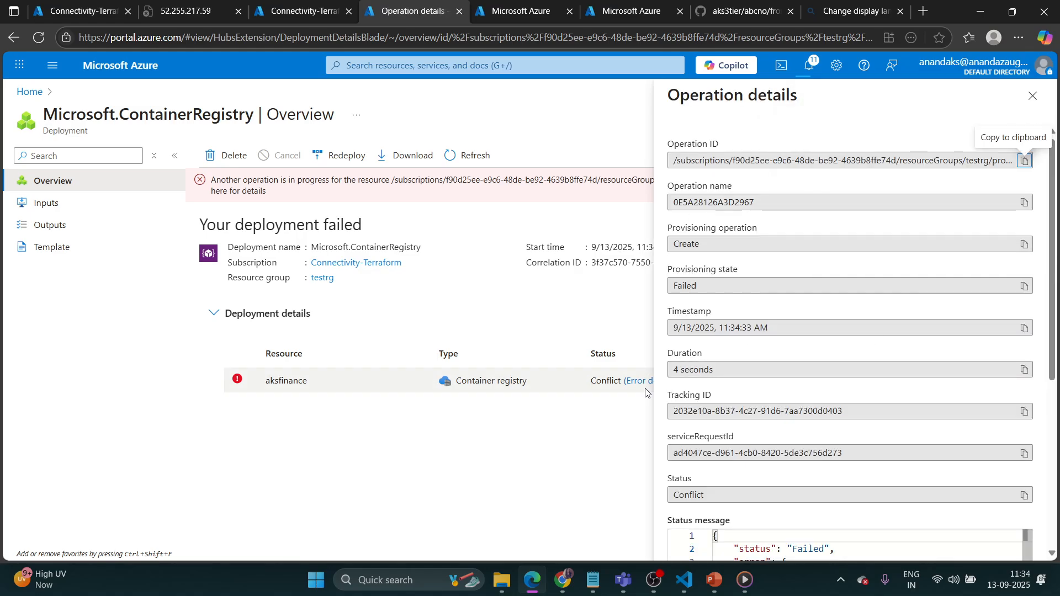
pyautogui.click(648, 381)
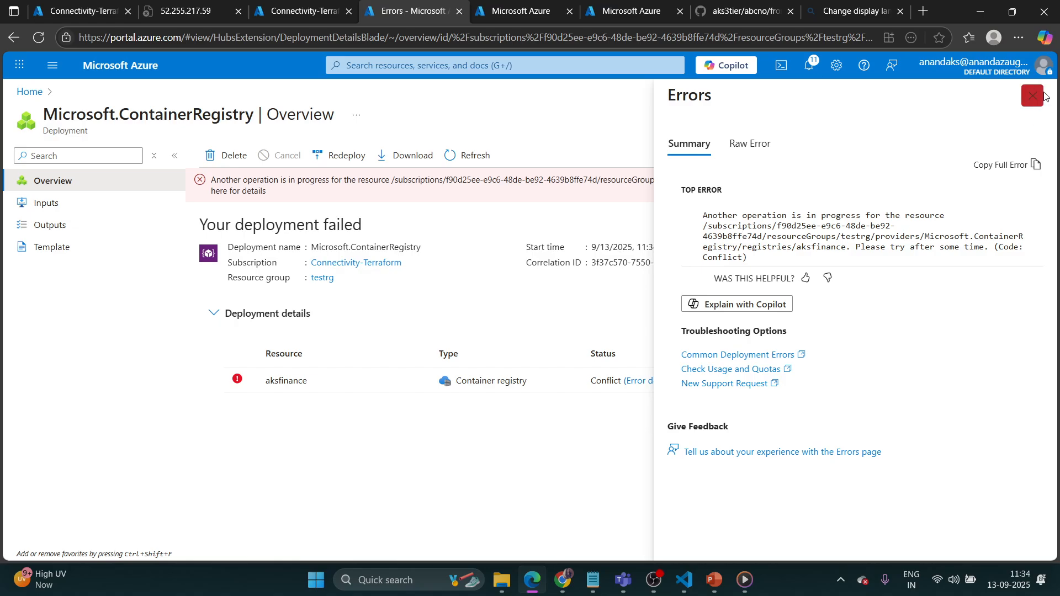
# - Try to find the container registry by searching the portal for "containe registry" and "acr"
pyautogui.click(420, 66)
pyautogui.write('co')
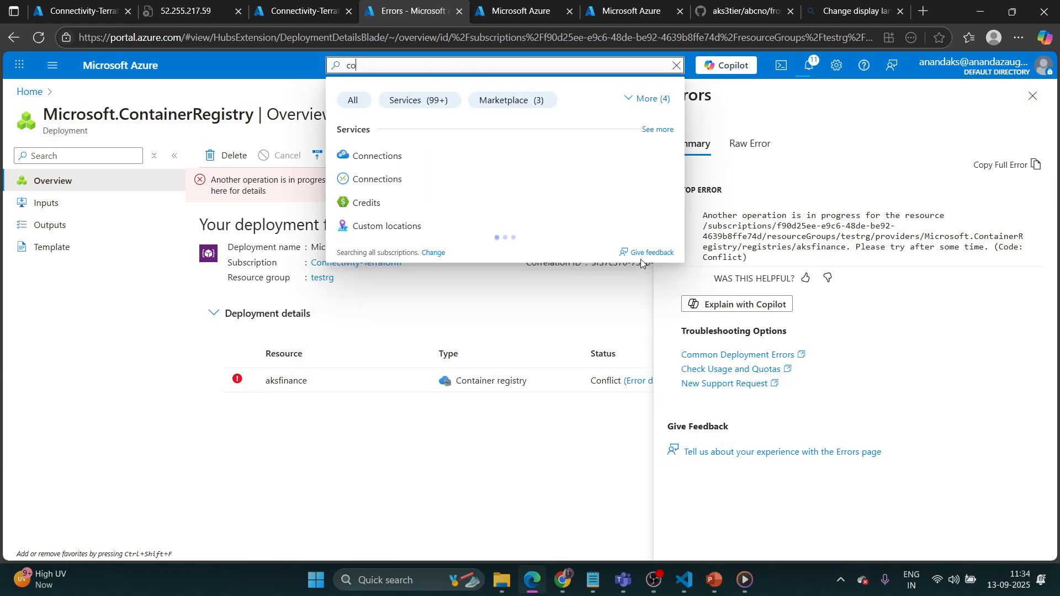
pyautogui.write('ntaine re')
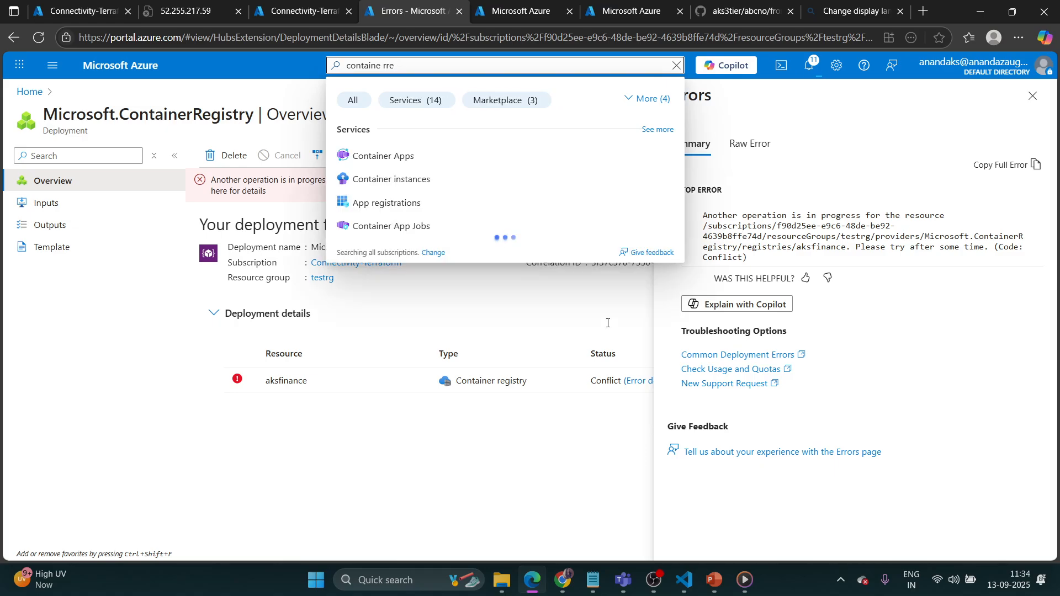
pyautogui.write('g')
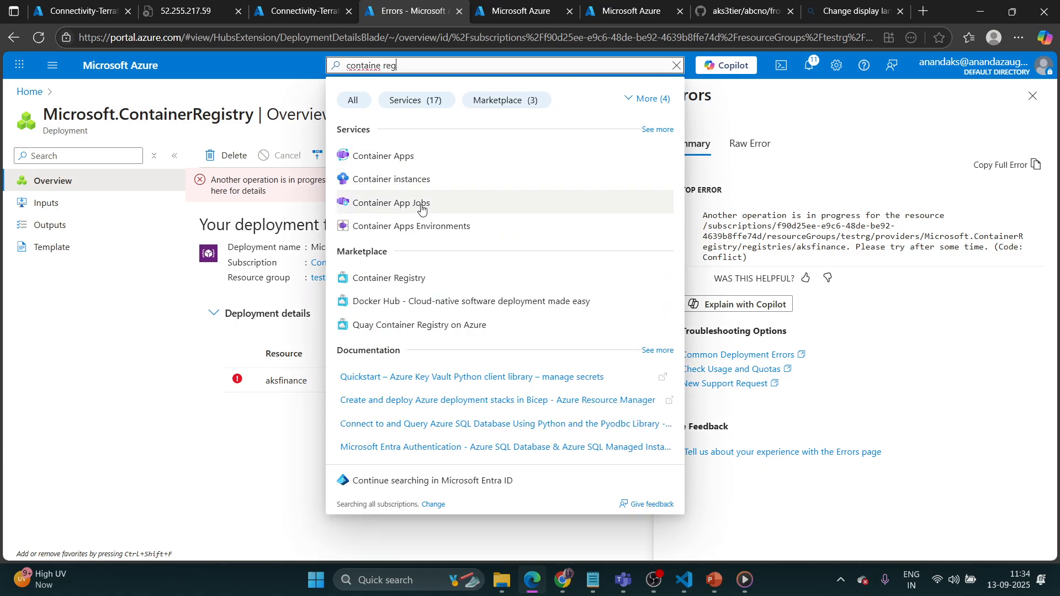
pyautogui.write('istry')
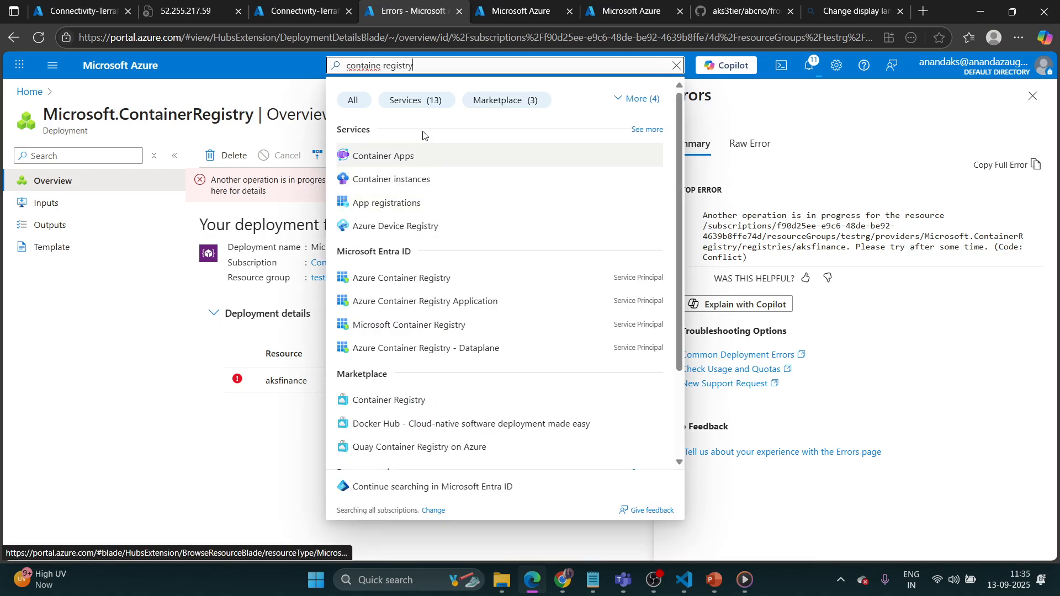
pyautogui.moveTo(430, 65); pyautogui.dragTo(65, 15)
pyautogui.write('acr')
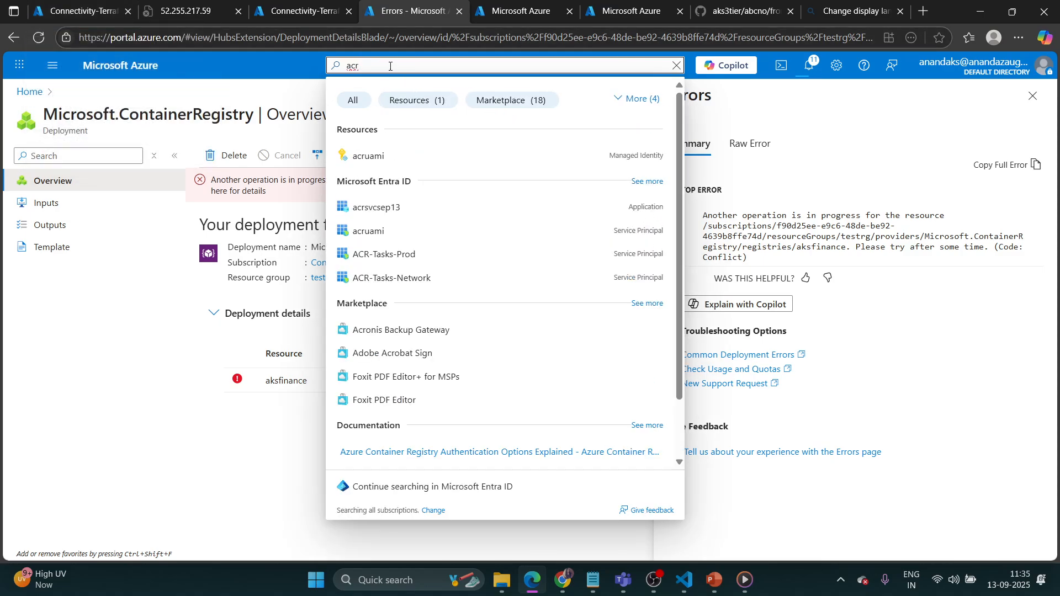
# - Search the portal for aksfinance and open that container registry
pyautogui.hotkey('ctrl', 'a')
pyautogui.write('aksfinanc')
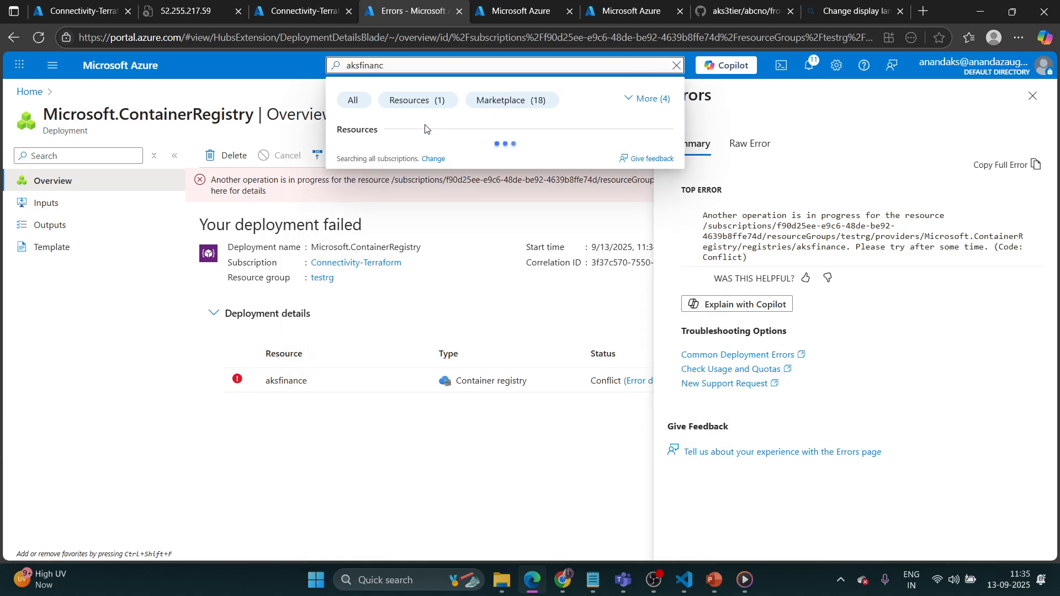
pyautogui.click(397, 161)
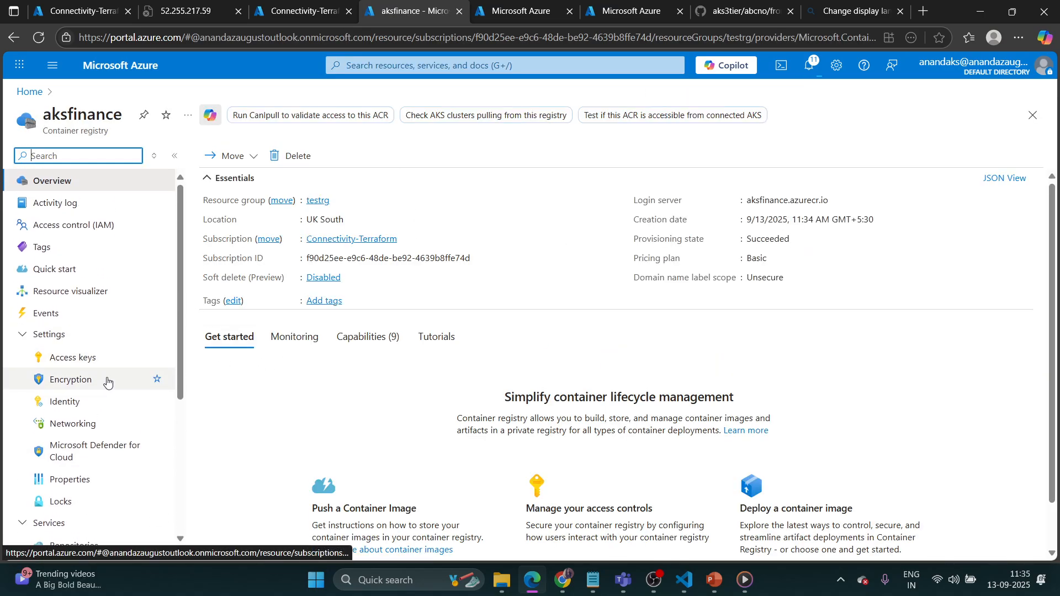
# - Open the repositories of the aksfinance registry and refresh the list
pyautogui.scroll(-2, 95, 408)
pyautogui.click(93, 414)
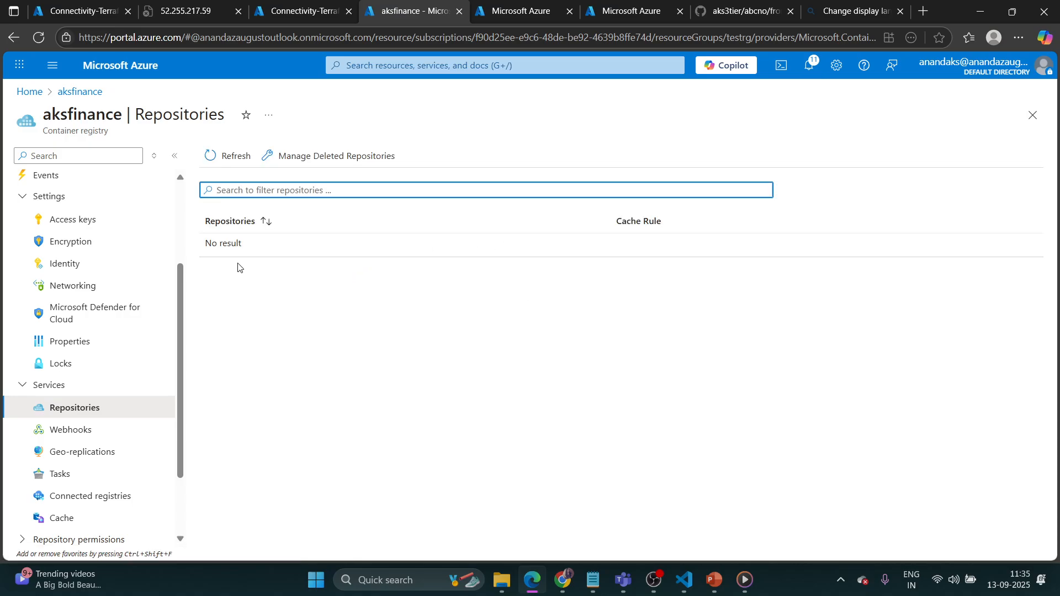
pyautogui.click(227, 155)
pyautogui.scroll(3, 99, 355)
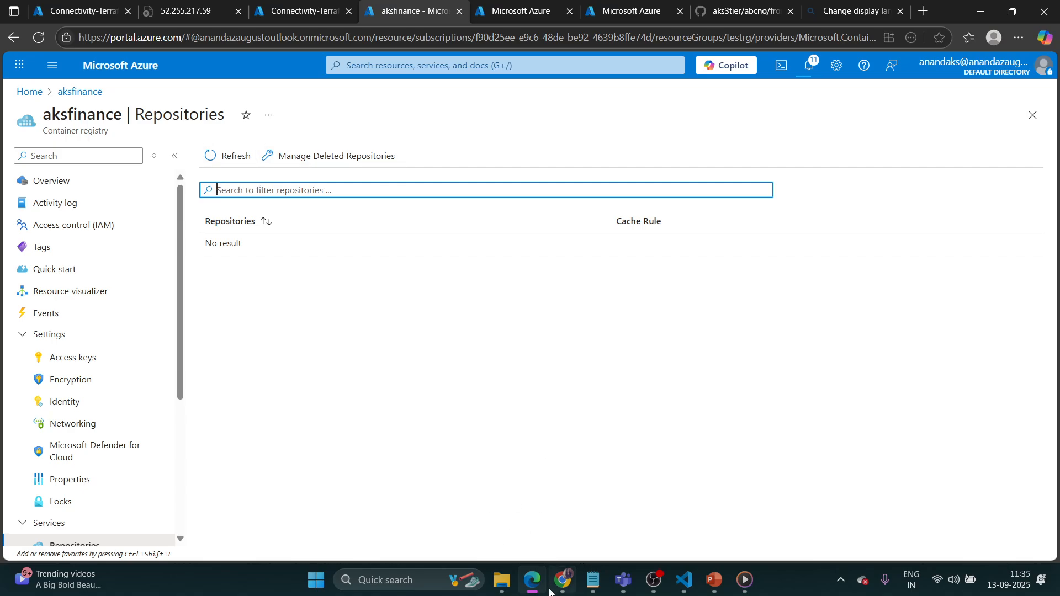
# - Switch to Visual Studio Code, collapse the aksyamls folder and expand the frontend and backend folders
pyautogui.click(696, 591)
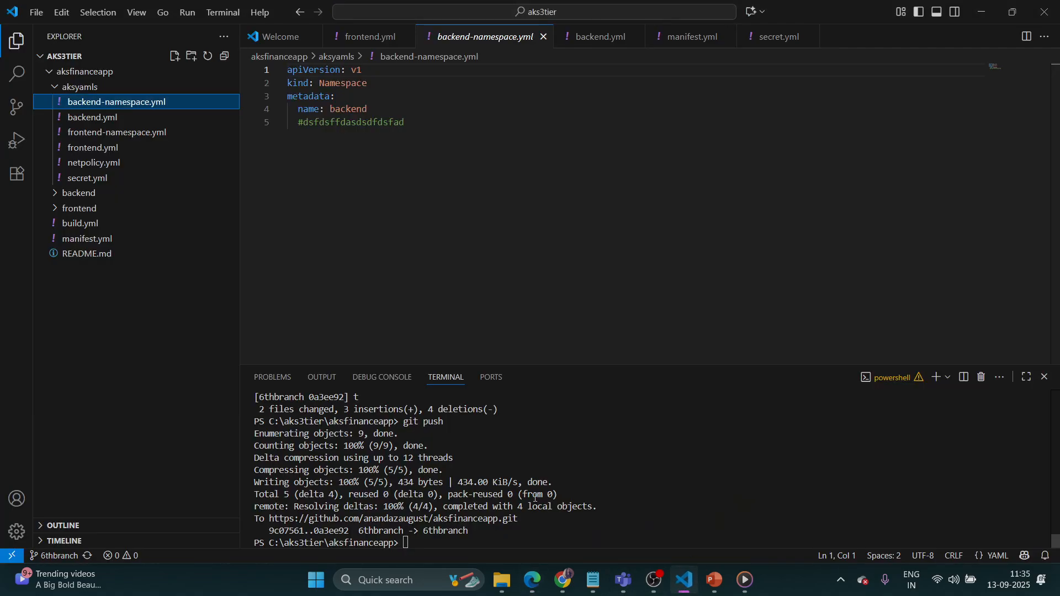
pyautogui.click(59, 88)
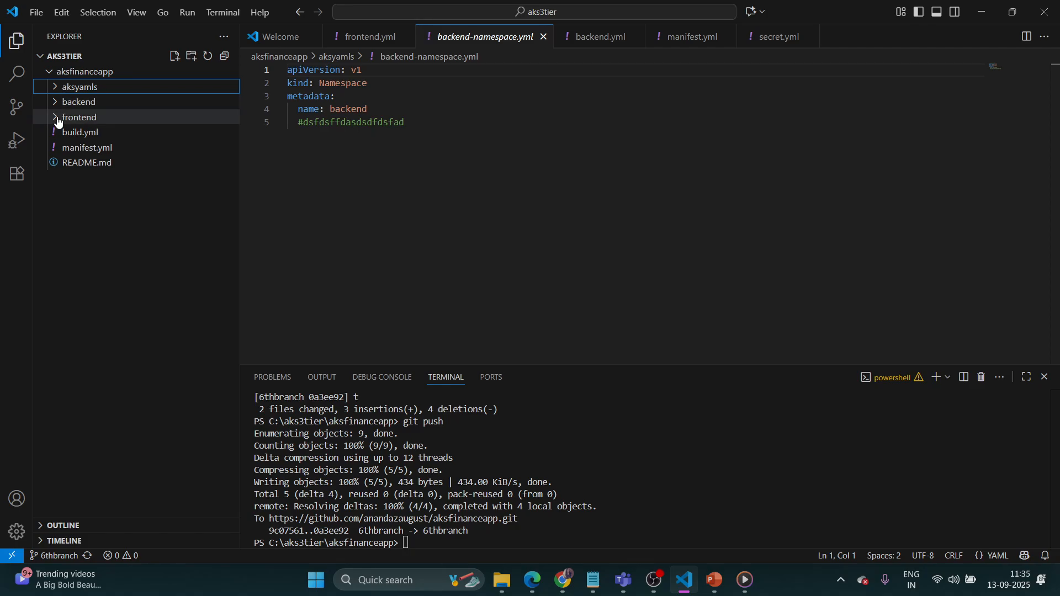
pyautogui.click(59, 118)
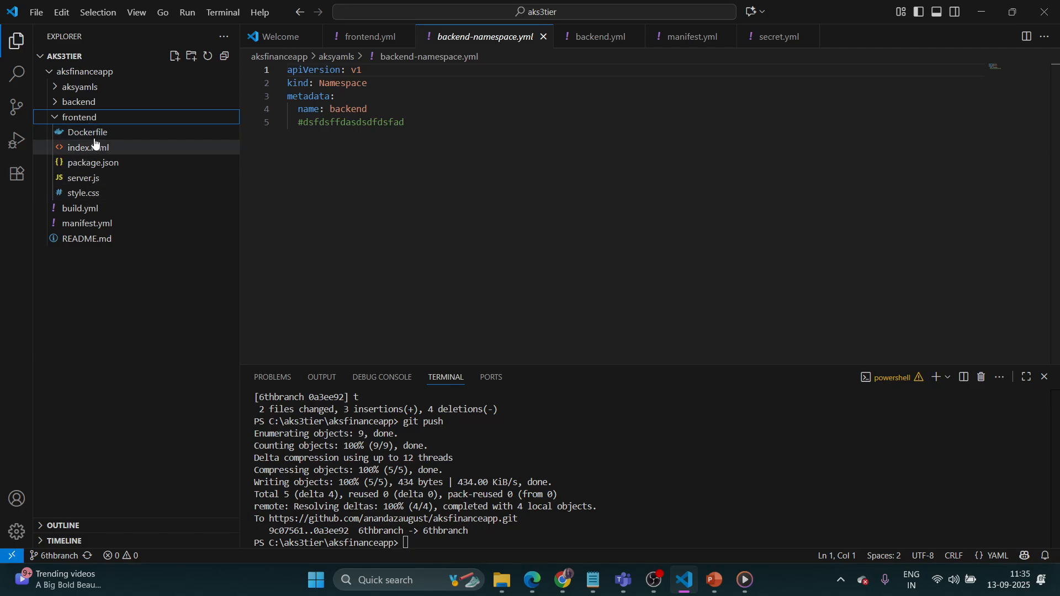
pyautogui.click(57, 105)
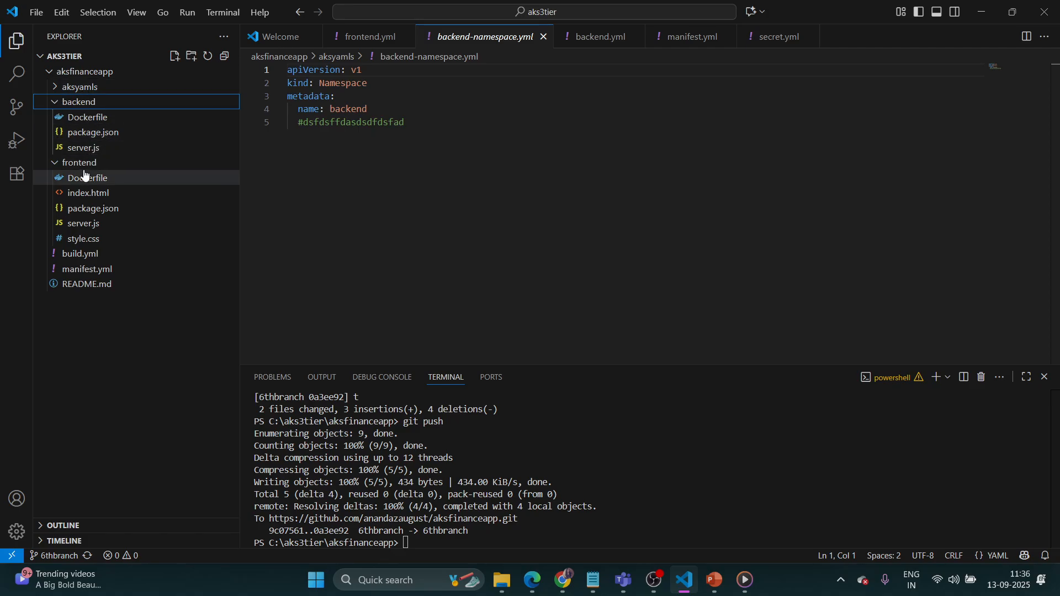
pyautogui.click(65, 164)
pyautogui.click(64, 163)
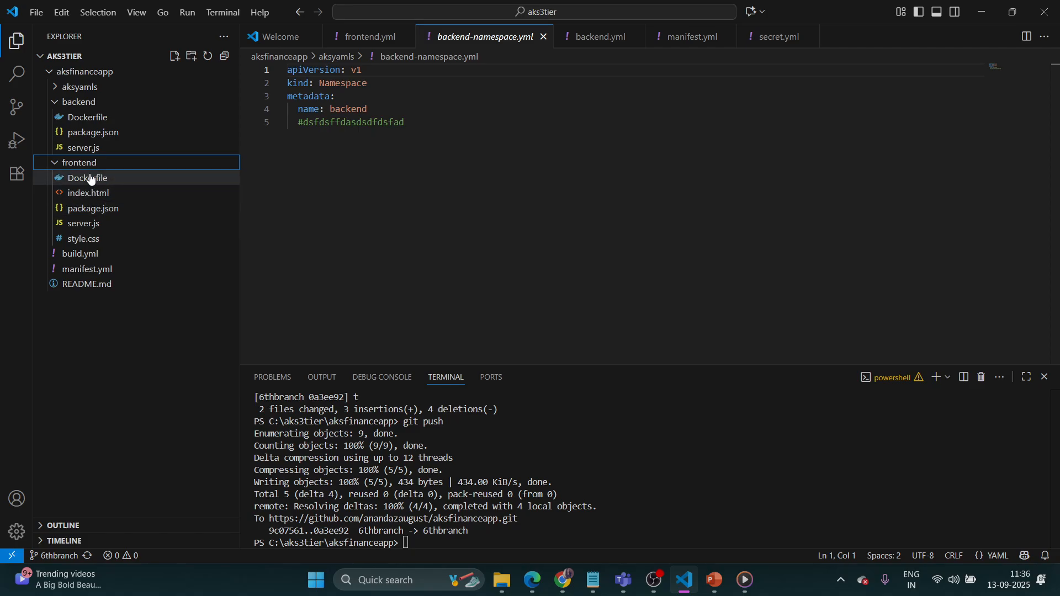
# - Review the Dockerfile, index.html, package.json and server.js in the frontend folder, highlighting the Dockerfile's instructions
pyautogui.click(92, 182)
pyautogui.moveTo(396, 162); pyautogui.dragTo(282, 72)
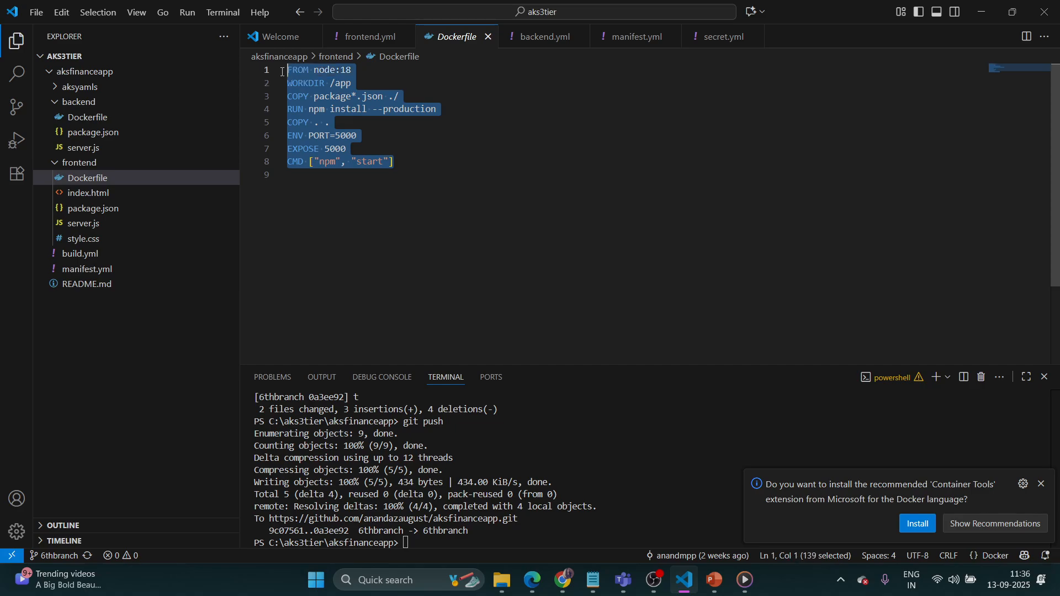
pyautogui.click(416, 200)
pyautogui.moveTo(398, 175); pyautogui.dragTo(287, 70)
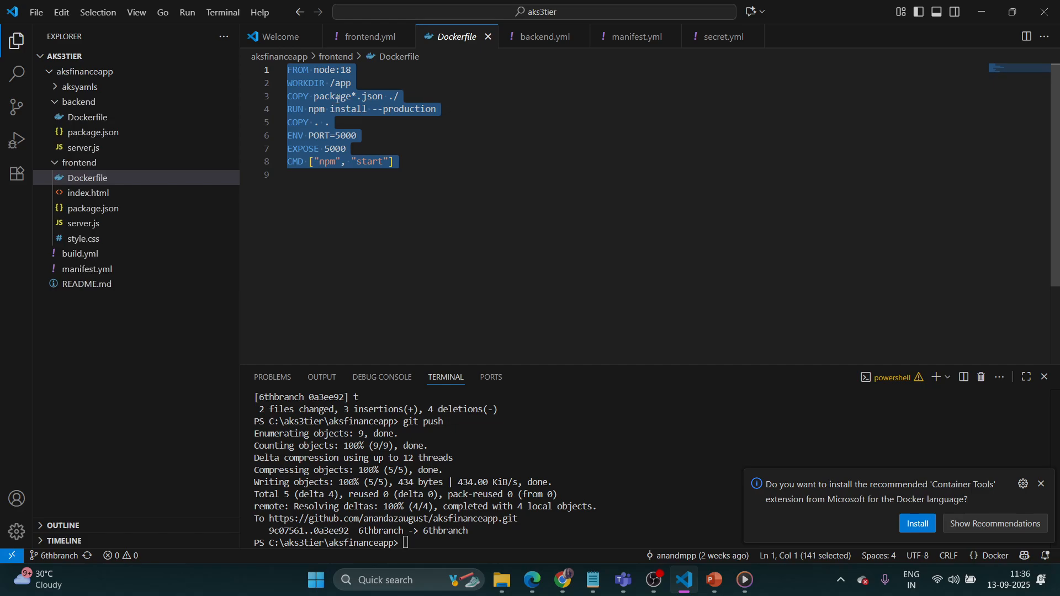
pyautogui.click(86, 193)
pyautogui.click(78, 210)
pyautogui.click(85, 225)
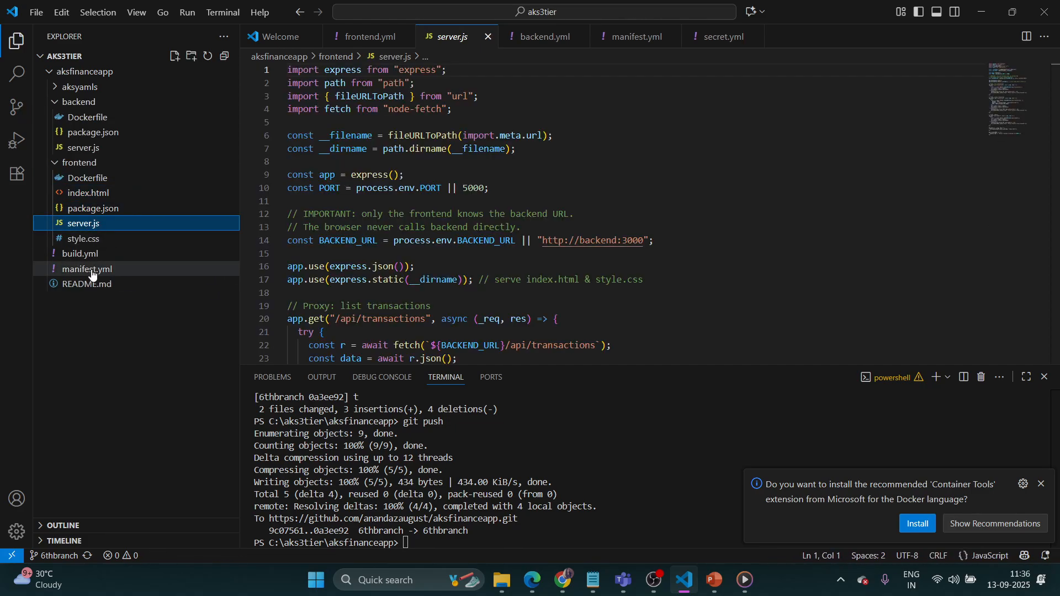
# - Look through the script steps in build.yml and return to the Dockerfile in the frontend folder
pyautogui.click(87, 253)
pyautogui.click(478, 185)
pyautogui.scroll(13, 478, 221)
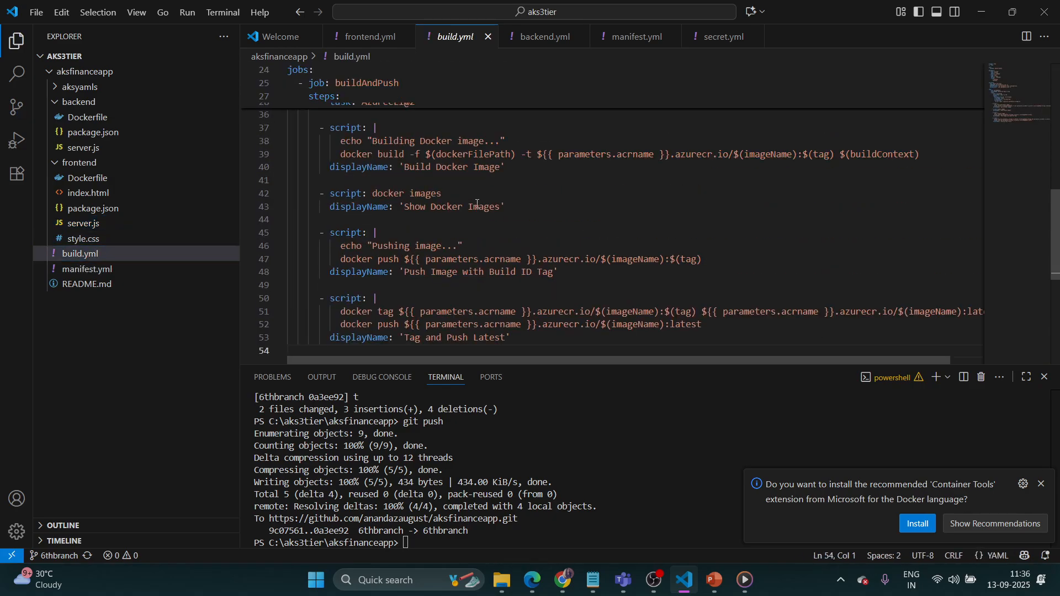
pyautogui.click(80, 176)
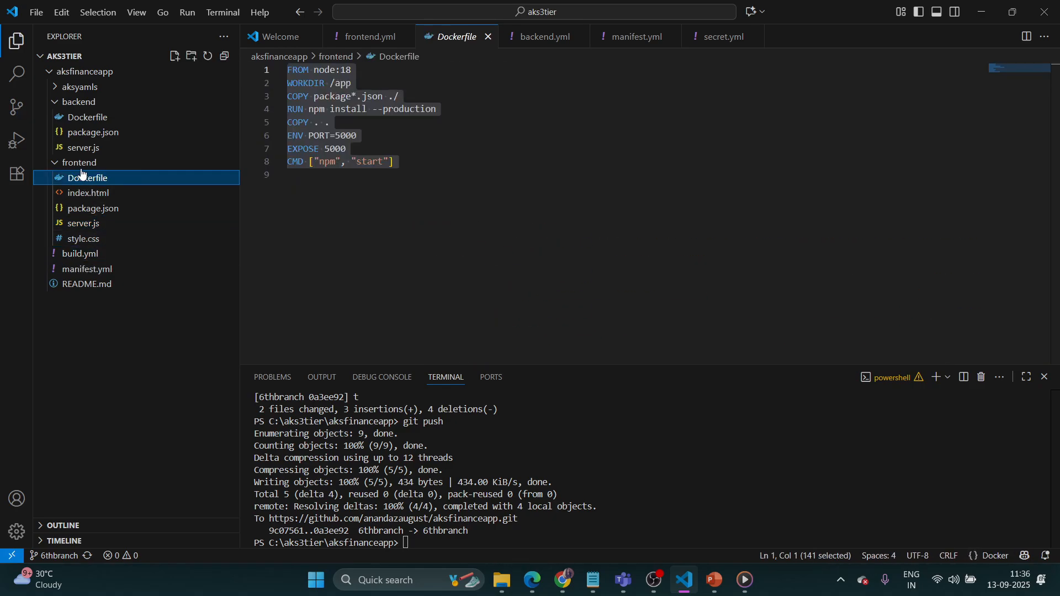
pyautogui.click(55, 169)
pyautogui.click(55, 169)
pyautogui.click(55, 169)
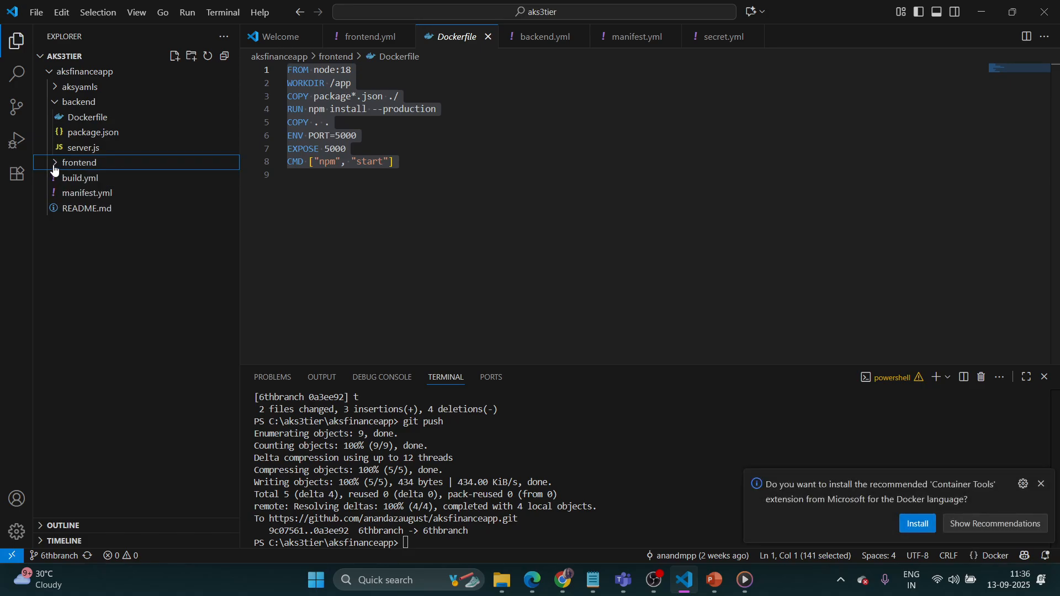
pyautogui.click(56, 169)
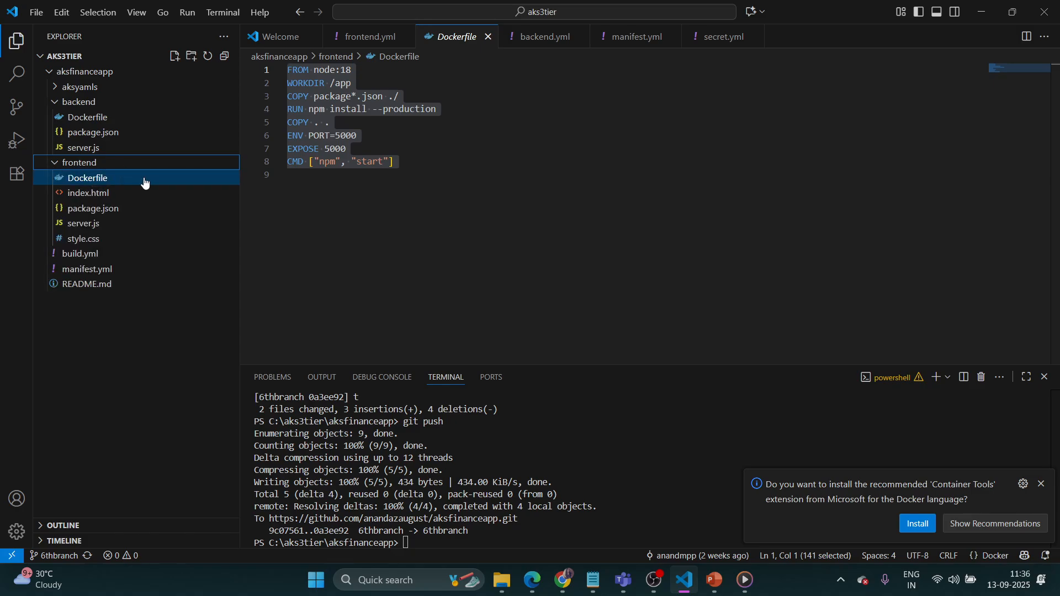
# - Open build.yml and examine its acrname and tier parameters, variables and the buildAndPush job heading
pyautogui.click(91, 258)
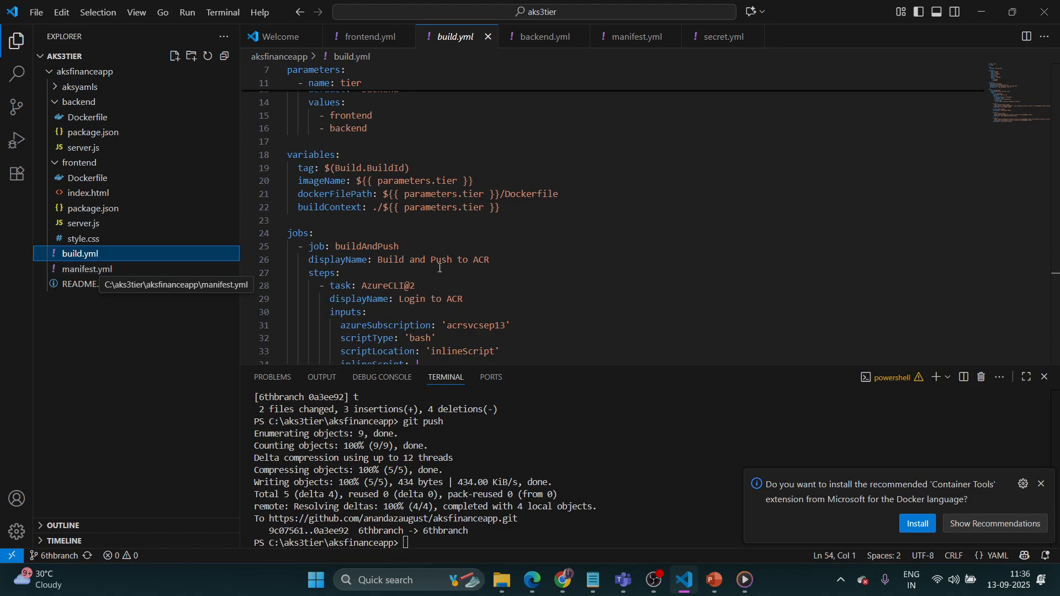
pyautogui.click(535, 260)
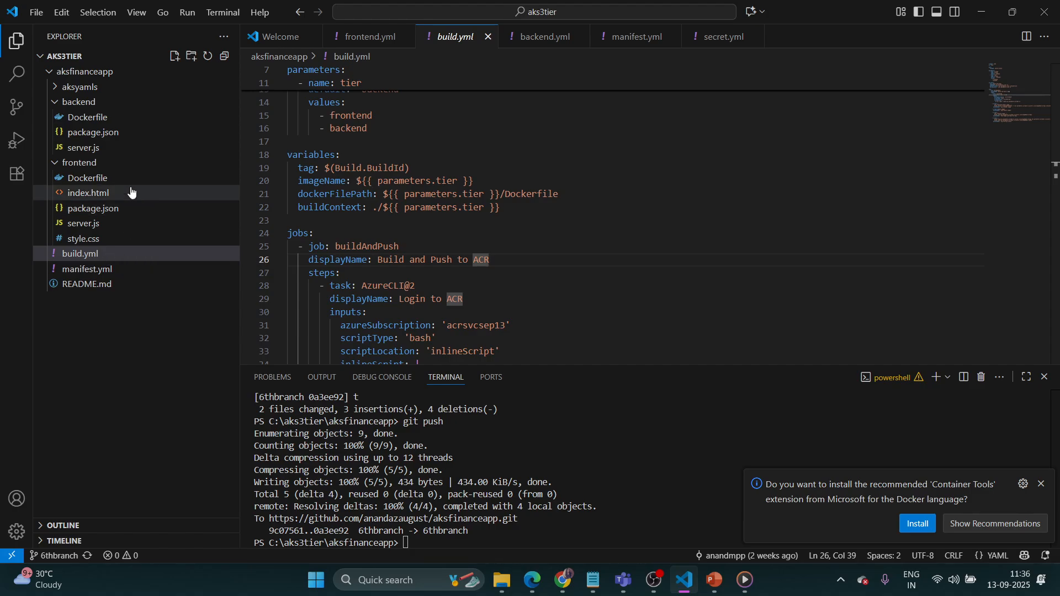
pyautogui.click(83, 254)
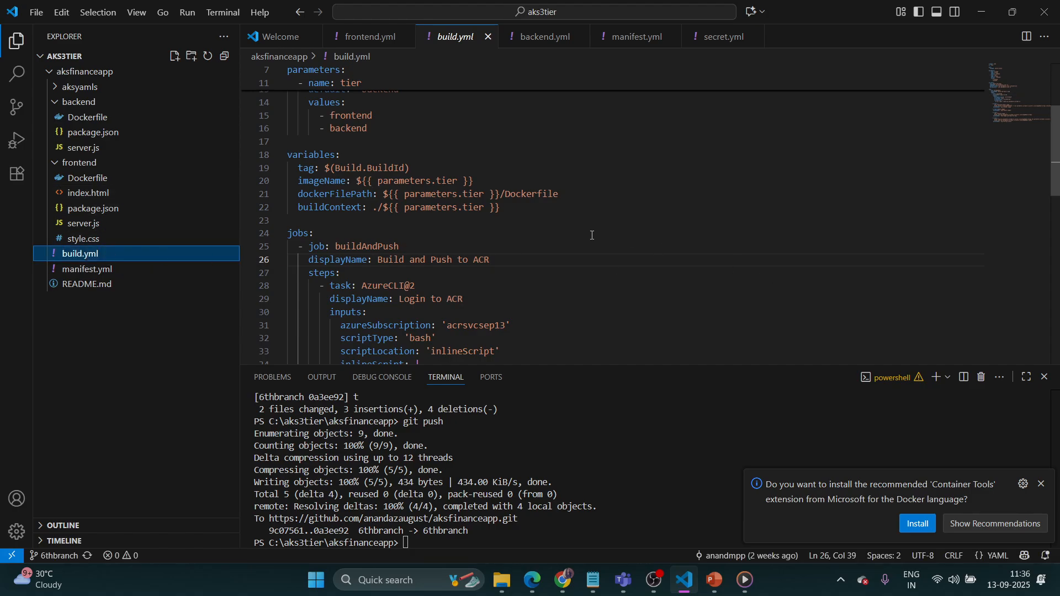
pyautogui.scroll(5, 592, 235)
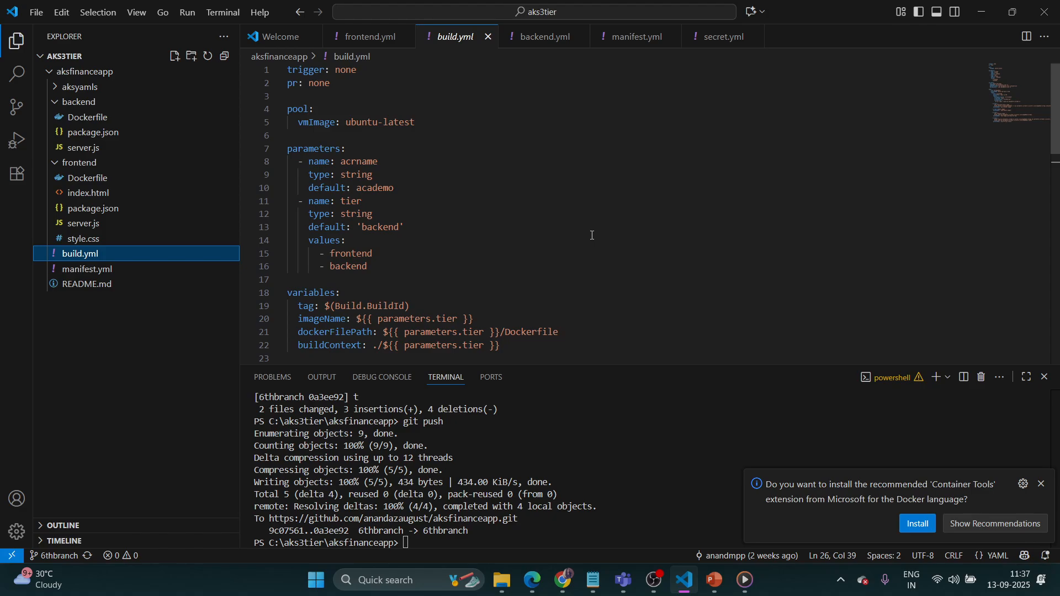
pyautogui.click(467, 222)
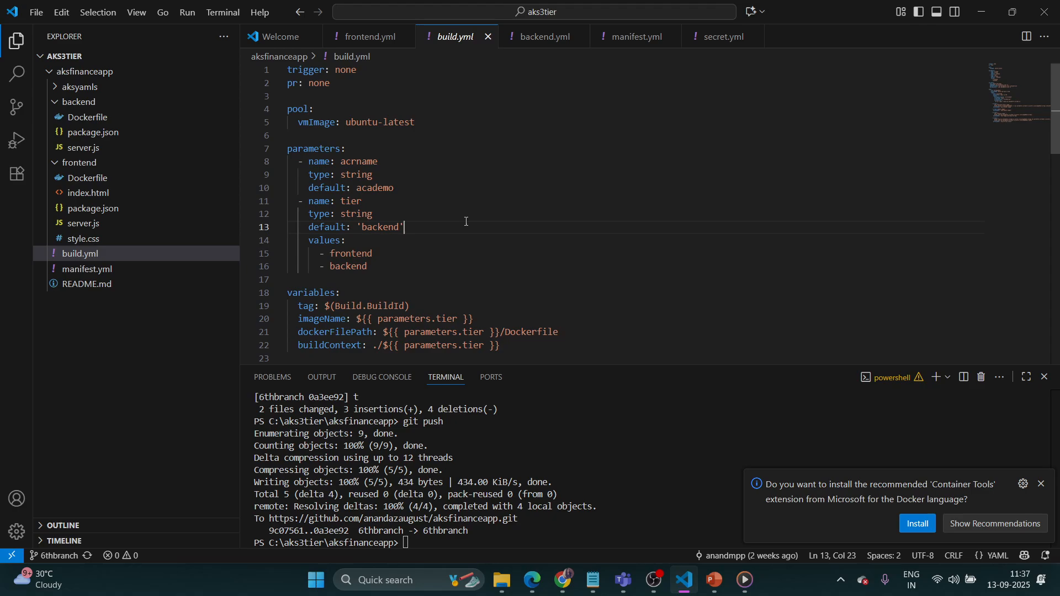
pyautogui.scroll(-3, 475, 227)
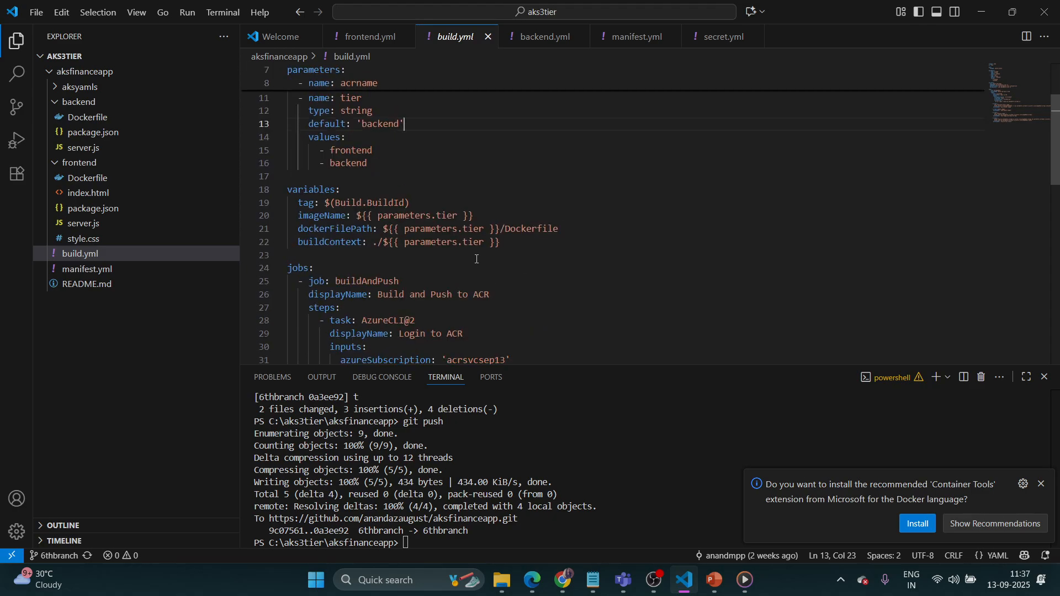
pyautogui.scroll(3, 504, 270)
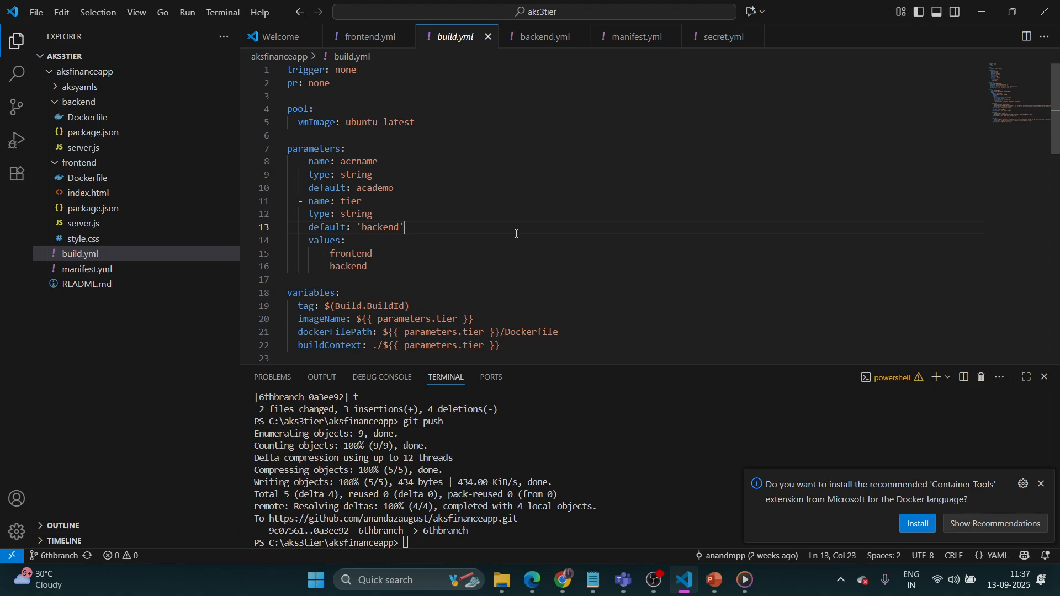
# - Examine the AzureCLI@2 registry login task in build.yml, including its azureSubscription value and az acr login command
pyautogui.scroll(-5, 514, 248)
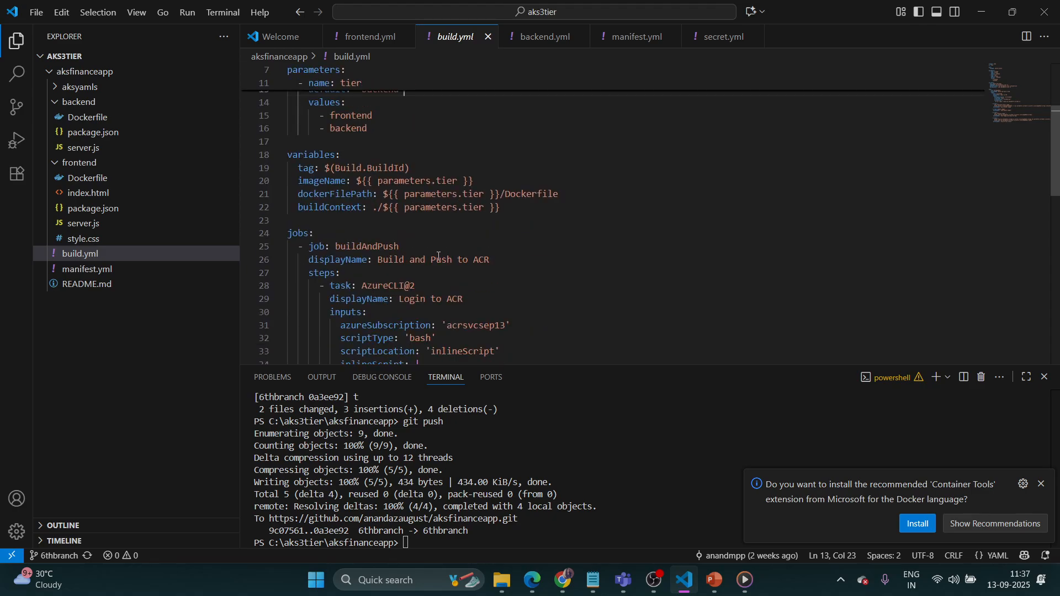
pyautogui.scroll(-1, 633, 343)
pyautogui.moveTo(595, 310); pyautogui.dragTo(314, 217)
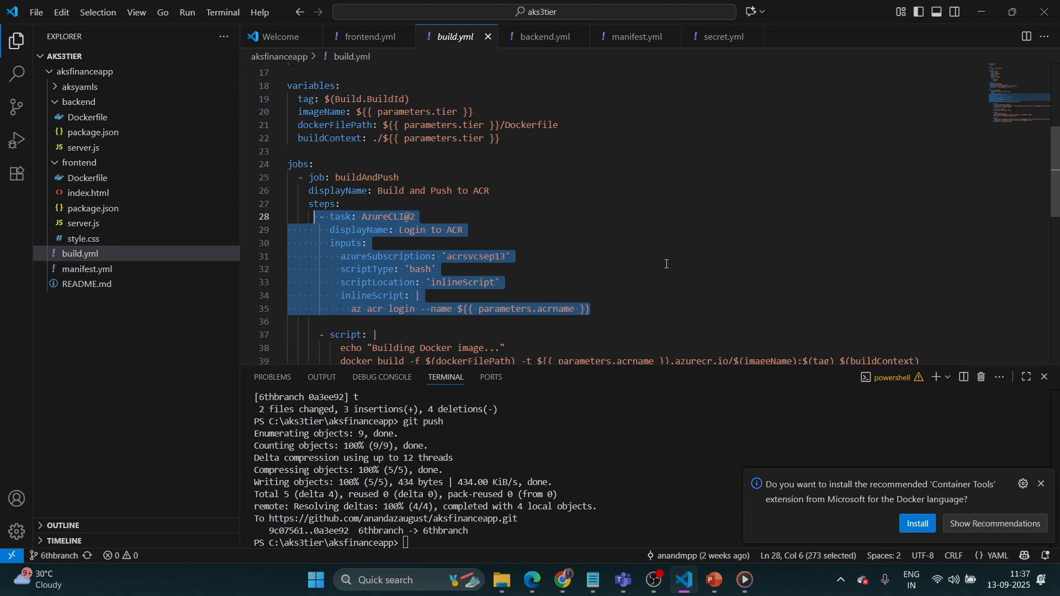
pyautogui.click(616, 315)
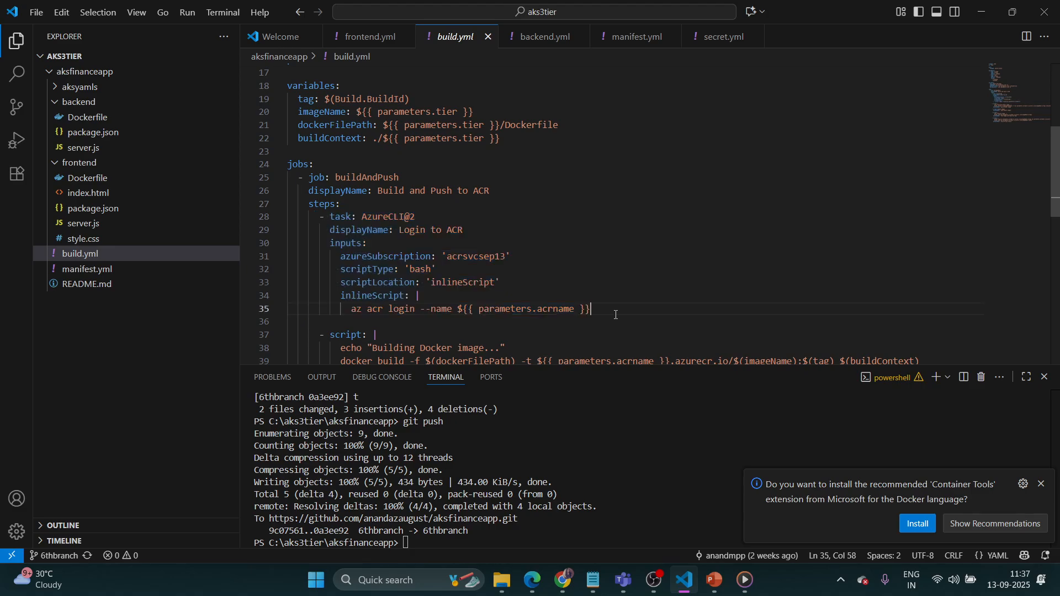
pyautogui.moveTo(600, 310); pyautogui.dragTo(302, 199)
pyautogui.doubleClick(484, 259)
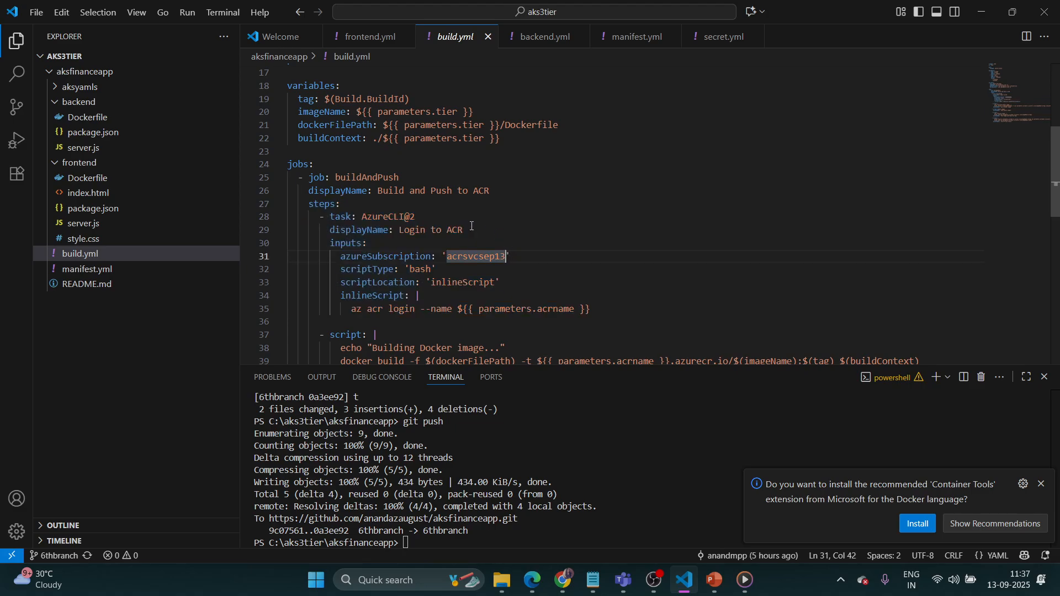
pyautogui.moveTo(612, 311); pyautogui.dragTo(354, 312)
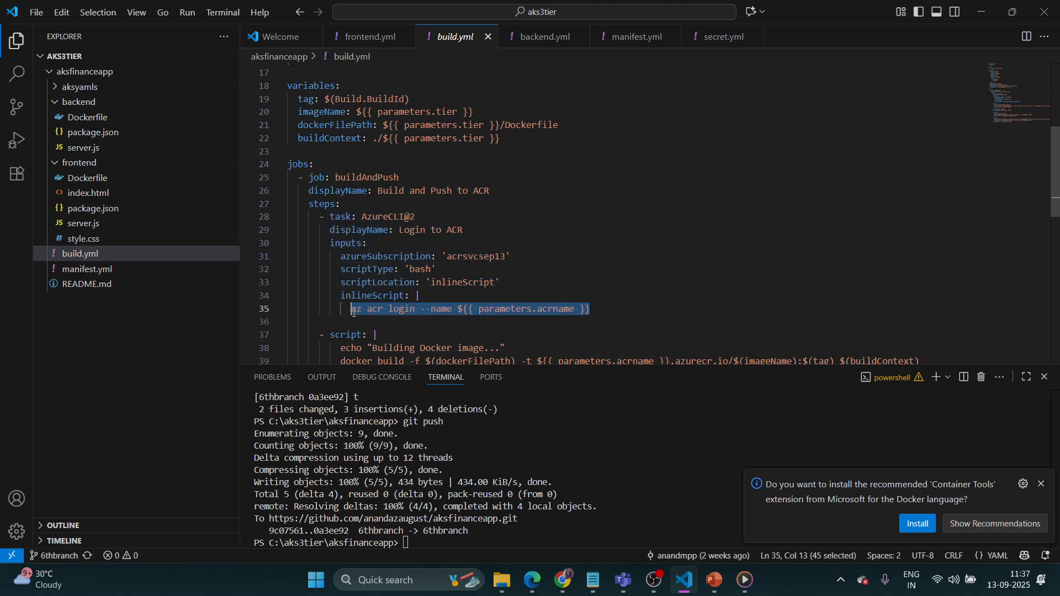
pyautogui.moveTo(599, 316); pyautogui.dragTo(348, 247)
pyautogui.click(558, 267)
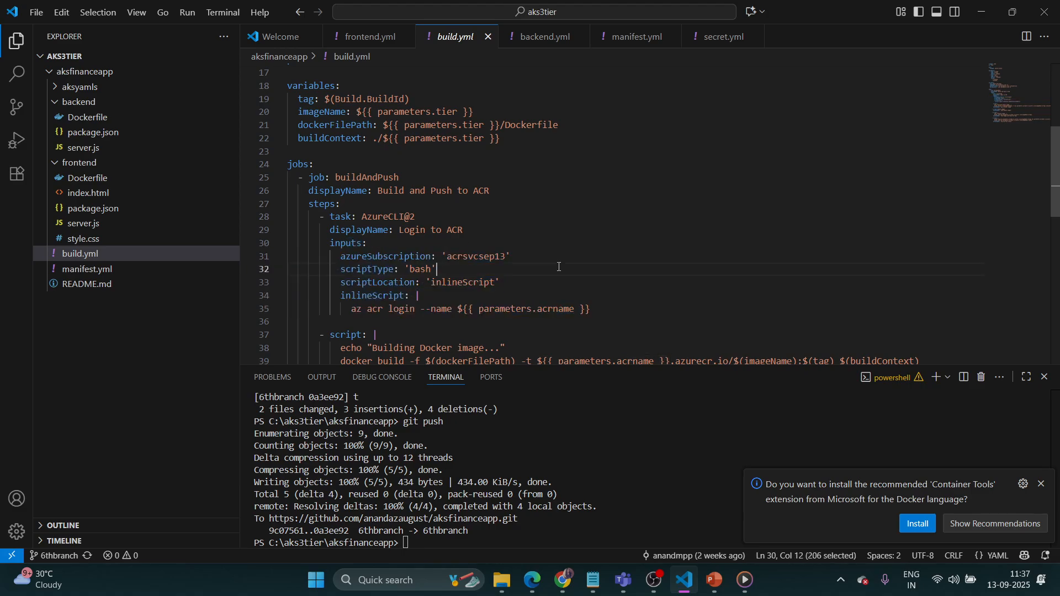
# - Examine the Docker image build script in build.yml, highlighting the docker build command's dockerFilePath argument
pyautogui.scroll(-3, 578, 260)
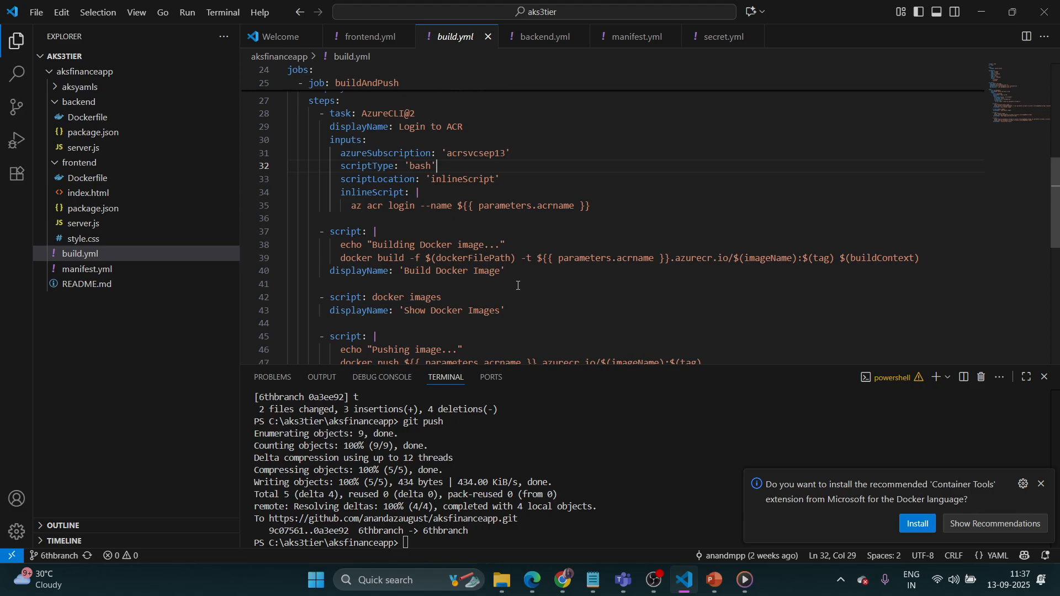
pyautogui.moveTo(516, 273); pyautogui.dragTo(309, 247)
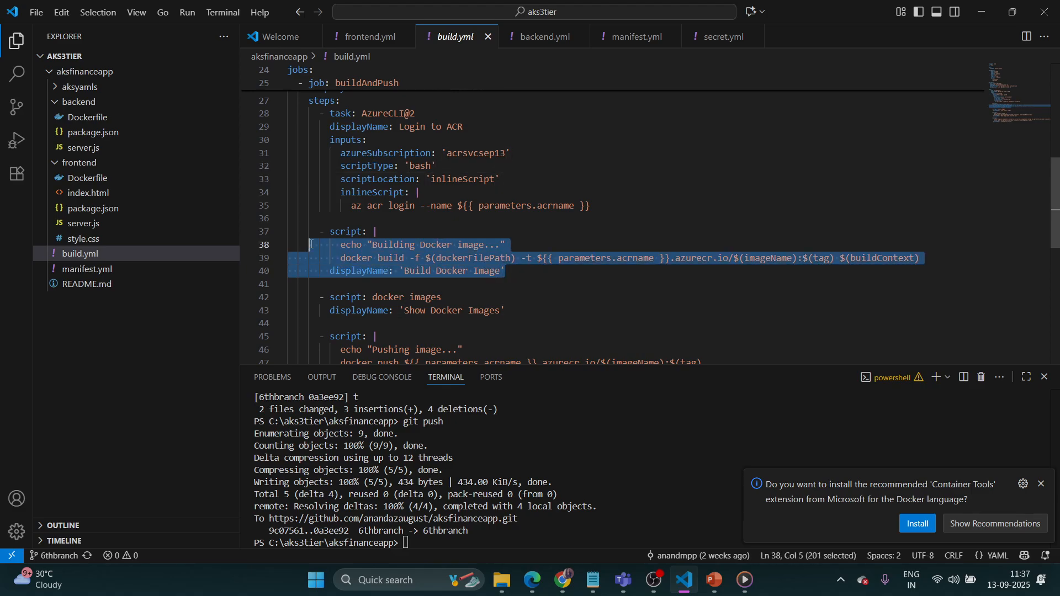
pyautogui.click(347, 254)
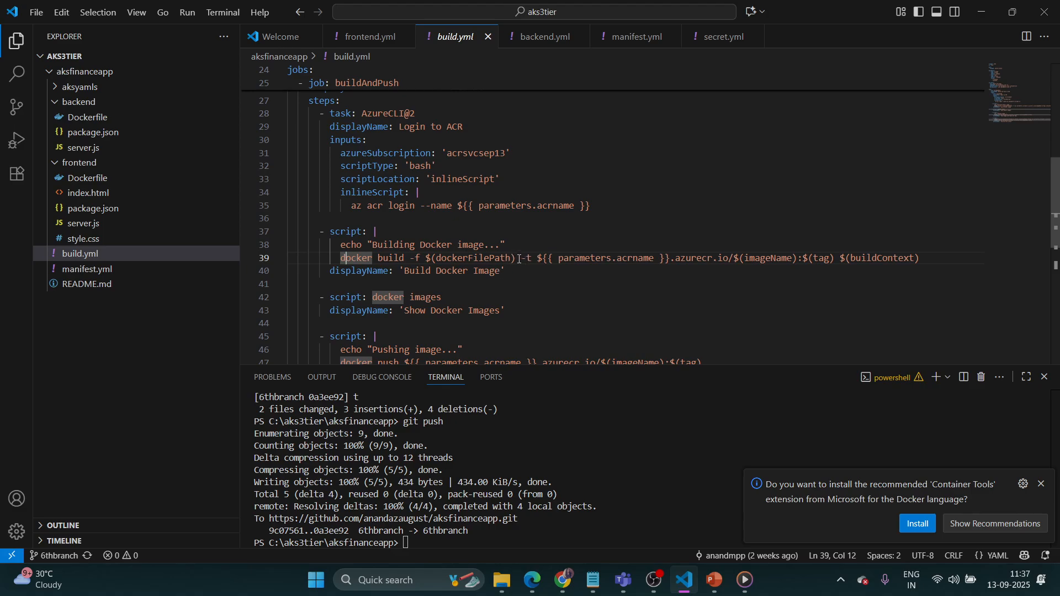
pyautogui.moveTo(517, 259); pyautogui.dragTo(401, 259)
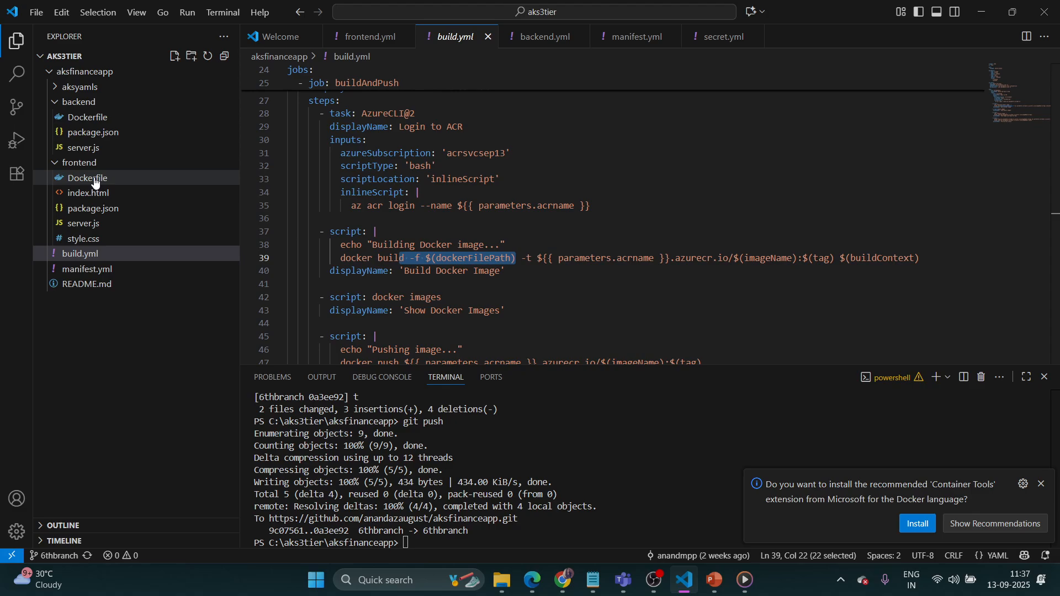
pyautogui.click(444, 259)
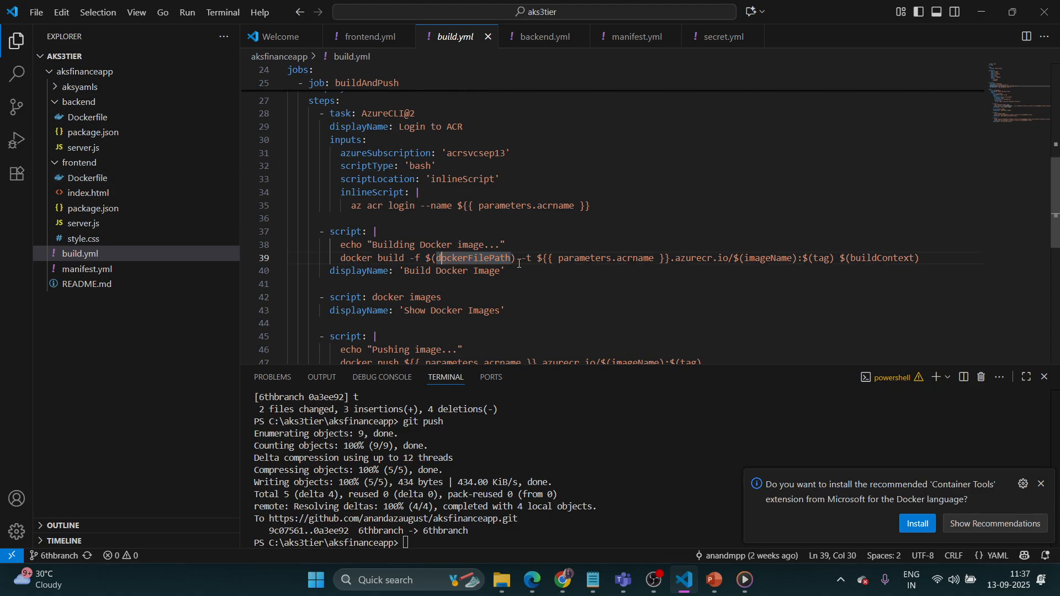
pyautogui.moveTo(517, 259); pyautogui.dragTo(492, 259)
pyautogui.doubleClick(453, 255)
pyautogui.click(460, 257)
# - Examine how the dockerFilePath variable in build.yml uses the tier parameter to locate the Dockerfile
pyautogui.scroll(5, 489, 264)
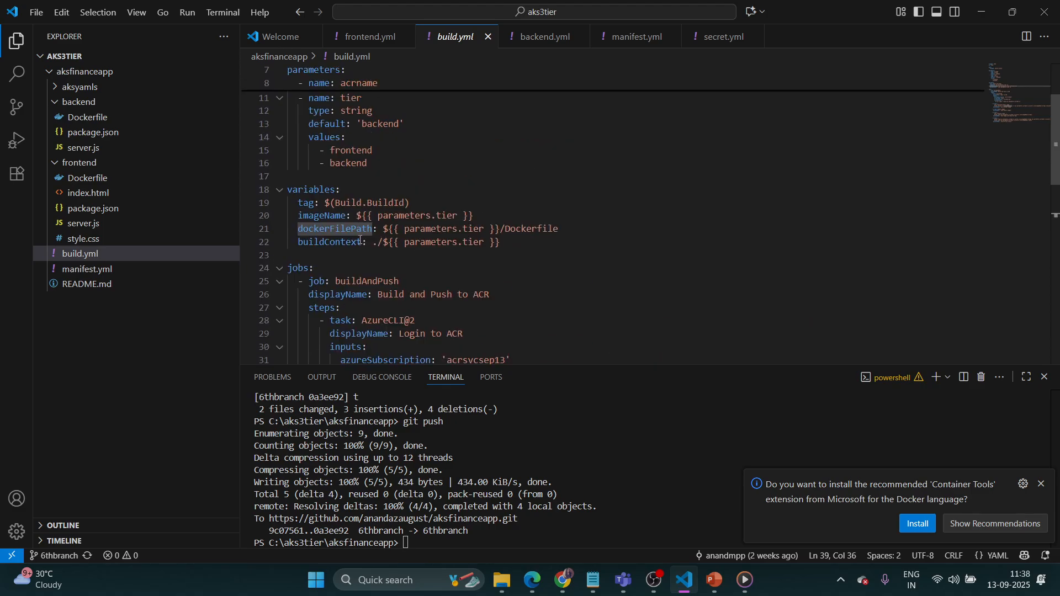
pyautogui.moveTo(567, 230); pyautogui.dragTo(386, 228)
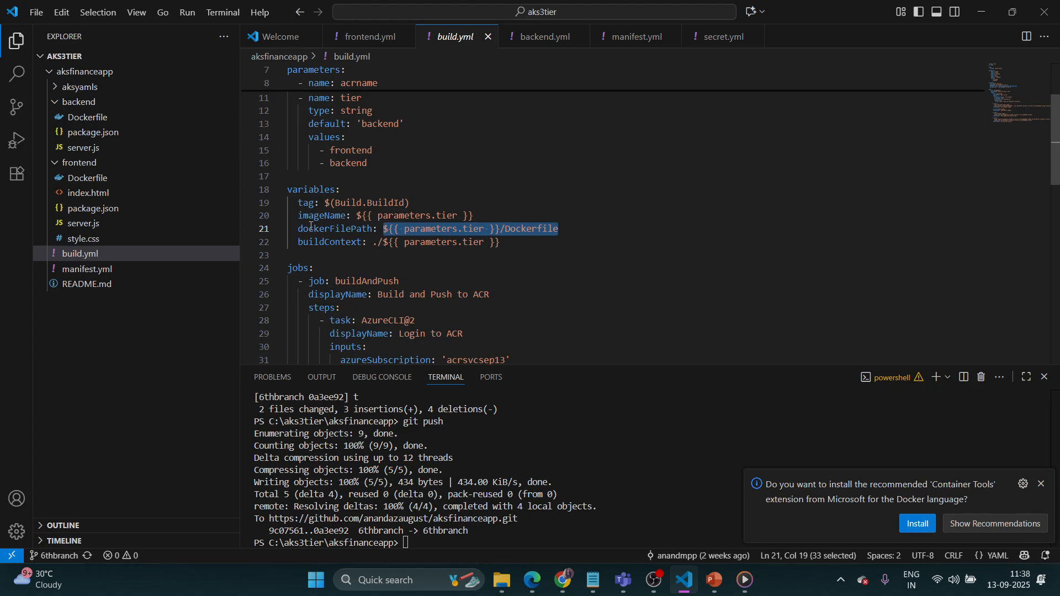
pyautogui.click(436, 220)
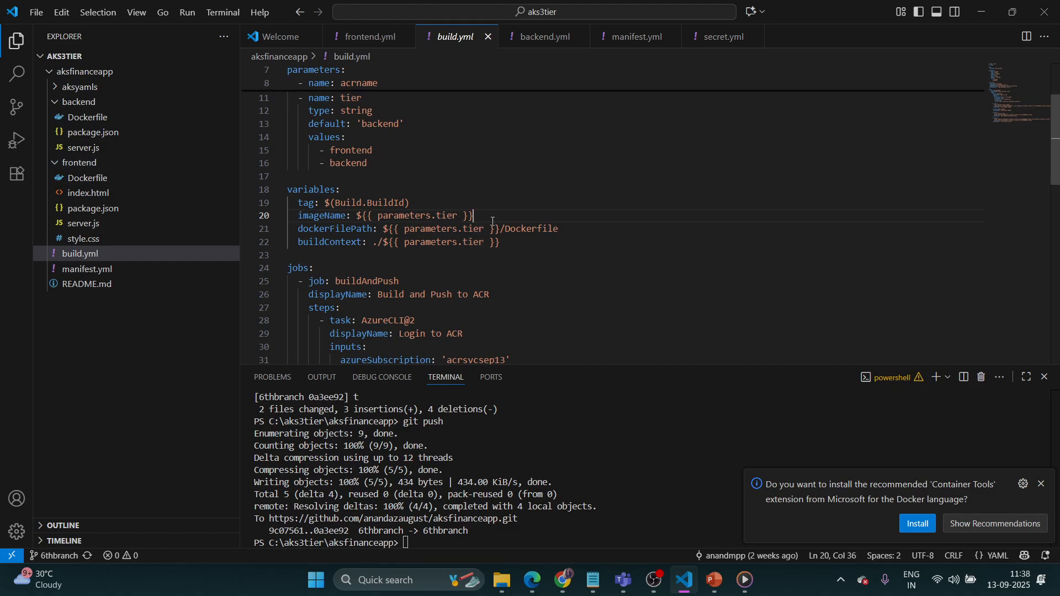
pyautogui.moveTo(500, 229); pyautogui.dragTo(393, 229)
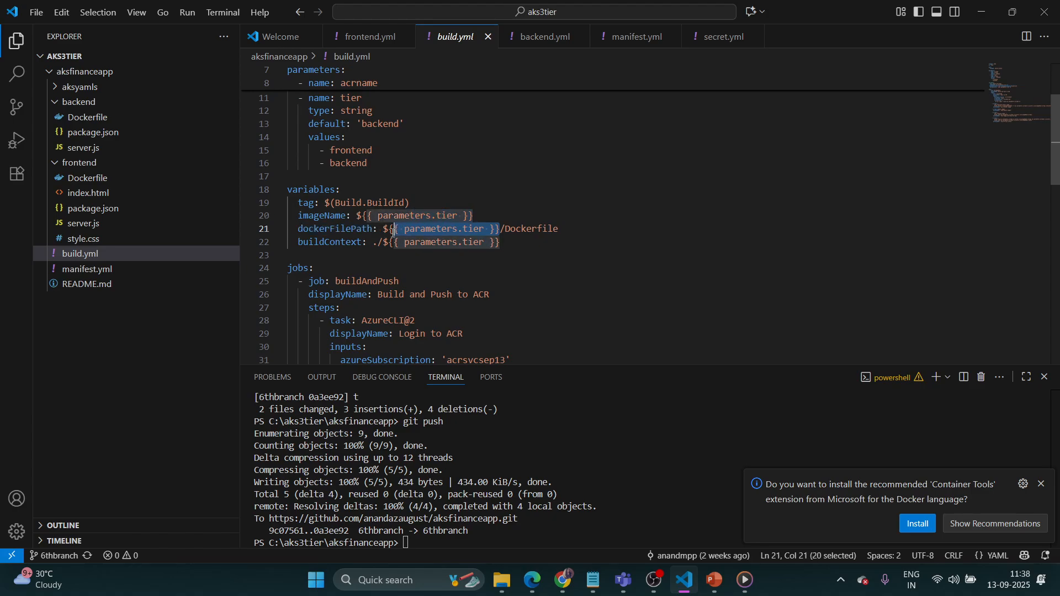
pyautogui.click(485, 251)
pyautogui.moveTo(502, 230); pyautogui.dragTo(389, 229)
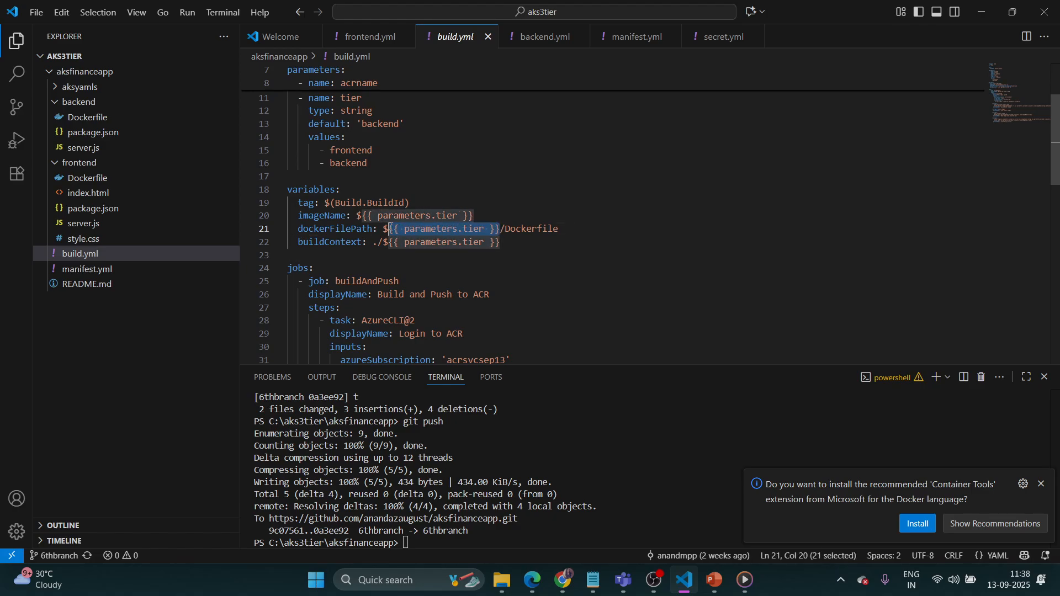
pyautogui.click(473, 242)
pyautogui.moveTo(500, 226); pyautogui.dragTo(394, 228)
pyautogui.click(506, 259)
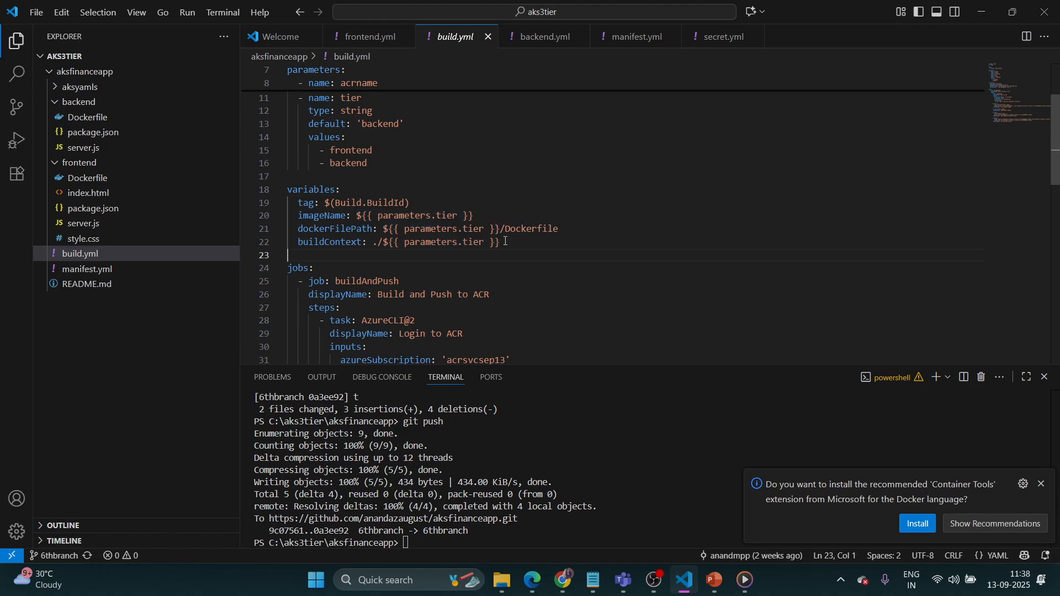
# - Highlight the parameters.tier expression in build.yml's dockerFilePath value and inspect the Dockerfile name following it
pyautogui.moveTo(500, 228); pyautogui.dragTo(384, 228)
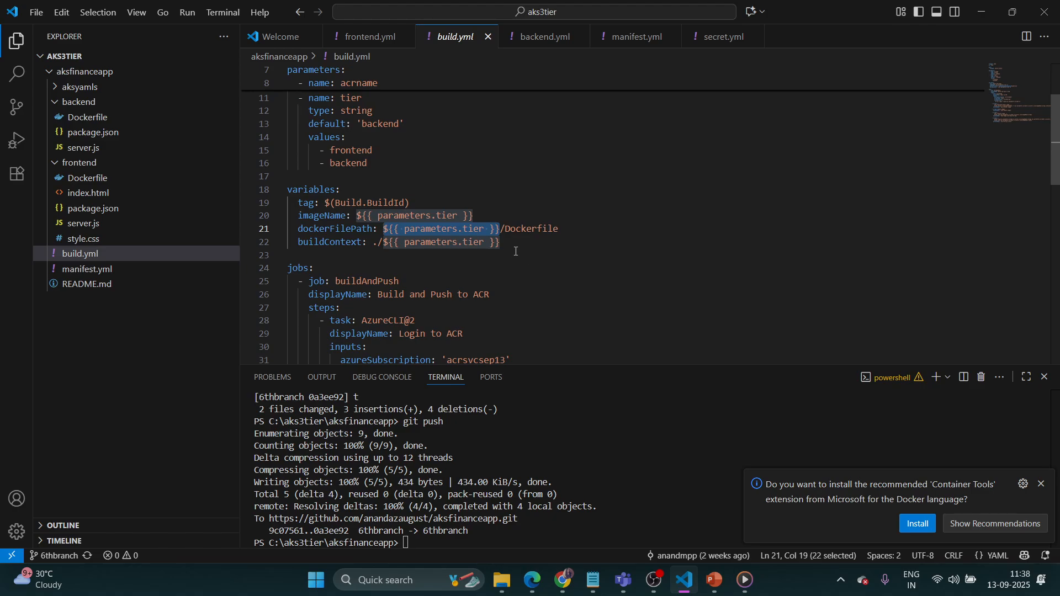
pyautogui.moveTo(499, 229); pyautogui.dragTo(404, 229)
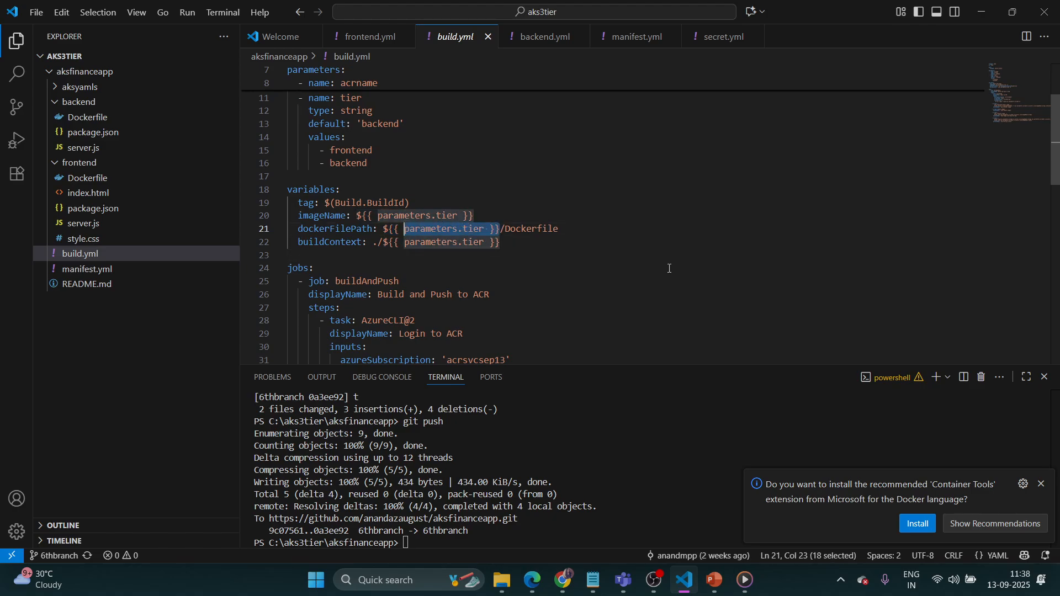
pyautogui.click(551, 229)
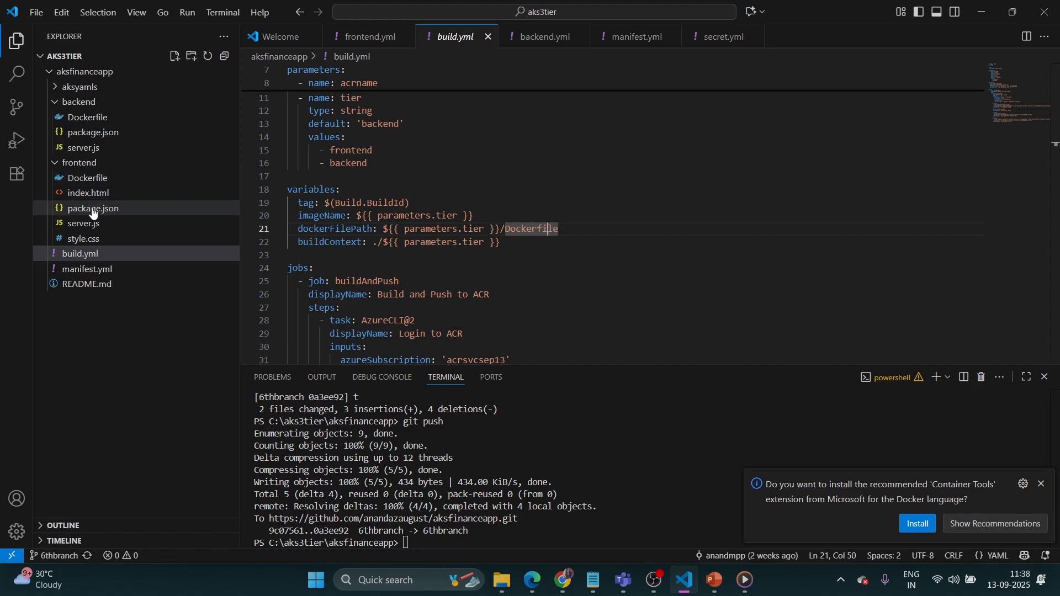
# - Examine the -f dockerFilePath argument and the -t option of the docker build command in build.yml
pyautogui.click(526, 301)
pyautogui.scroll(-4, 526, 301)
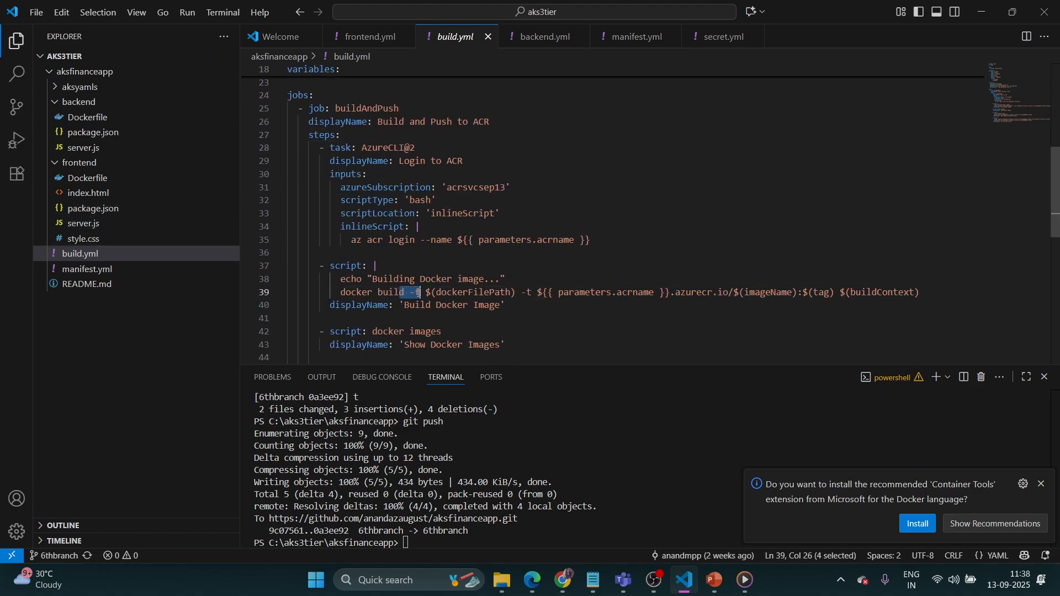
pyautogui.click(469, 294)
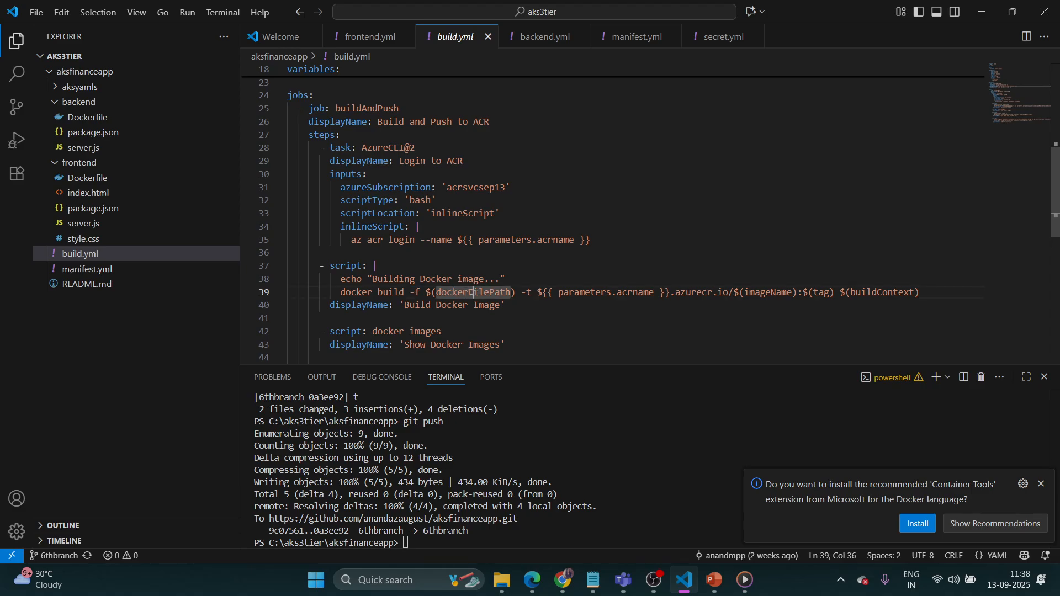
pyautogui.click(529, 292)
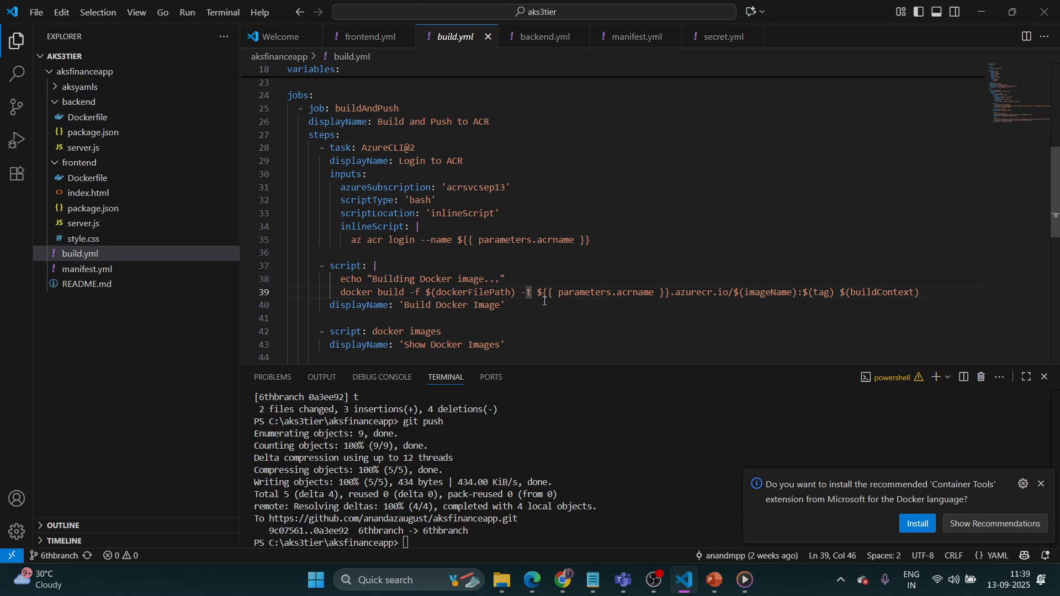
pyautogui.click(544, 300)
pyautogui.click(531, 293)
pyautogui.click(596, 292)
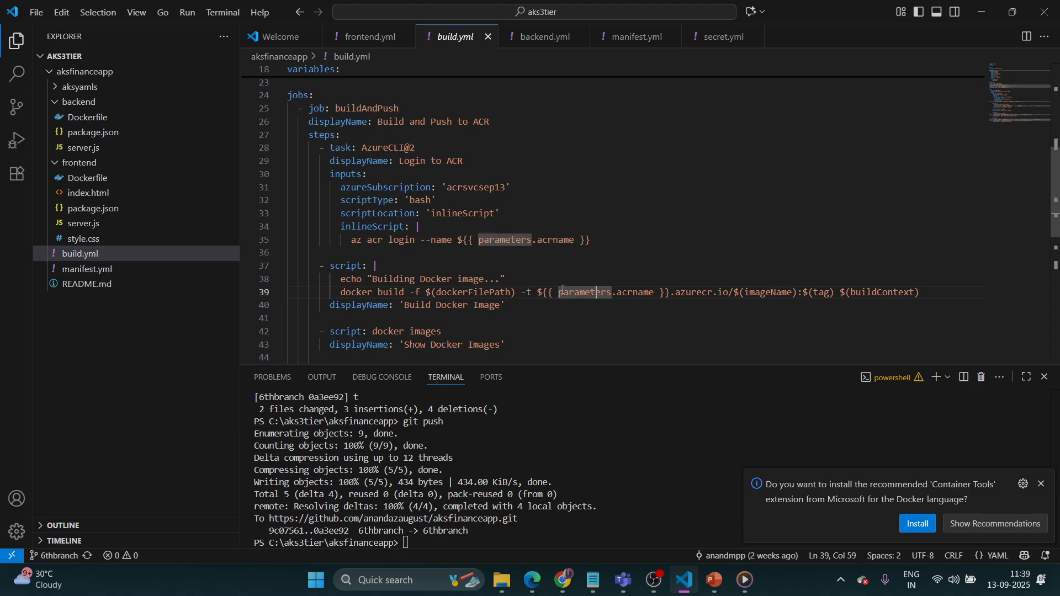
pyautogui.click(544, 292)
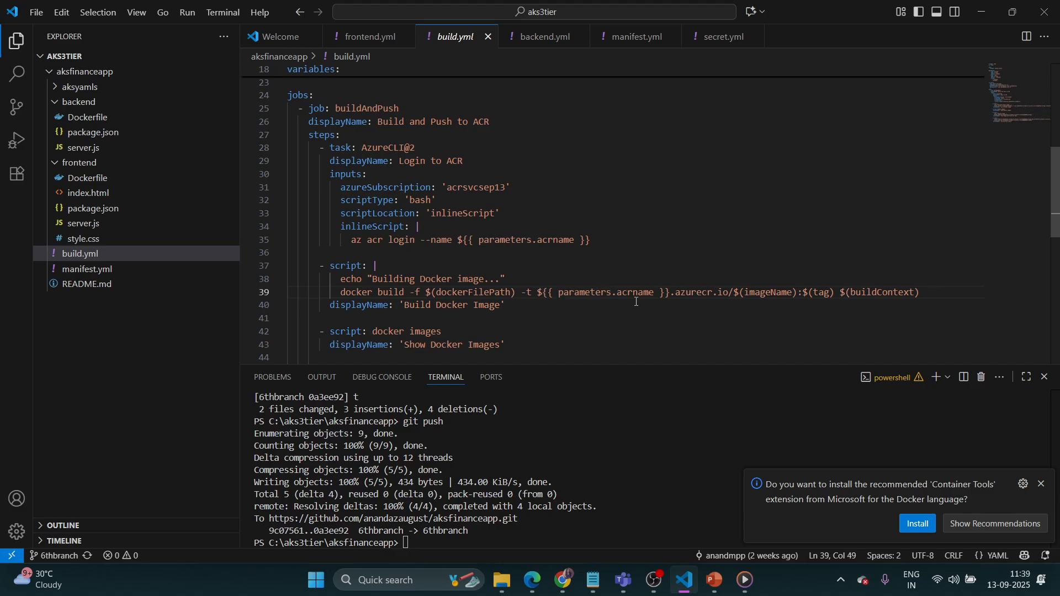
# - Examine the parameters.acrname expression that supplies the registry name in the docker build command's image tag
pyautogui.click(651, 292)
pyautogui.doubleClick(693, 293)
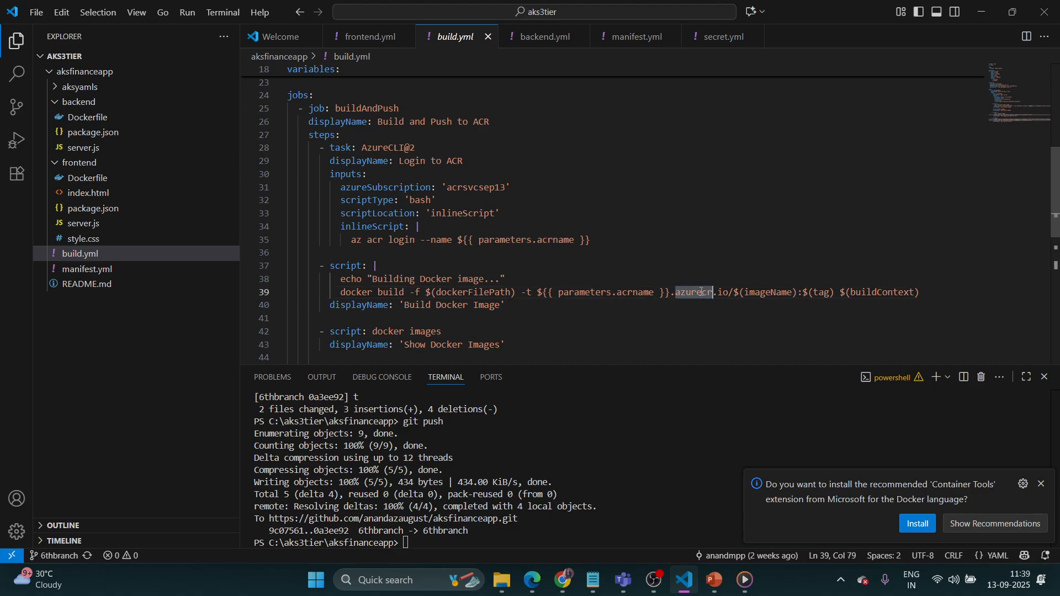
pyautogui.click(627, 292)
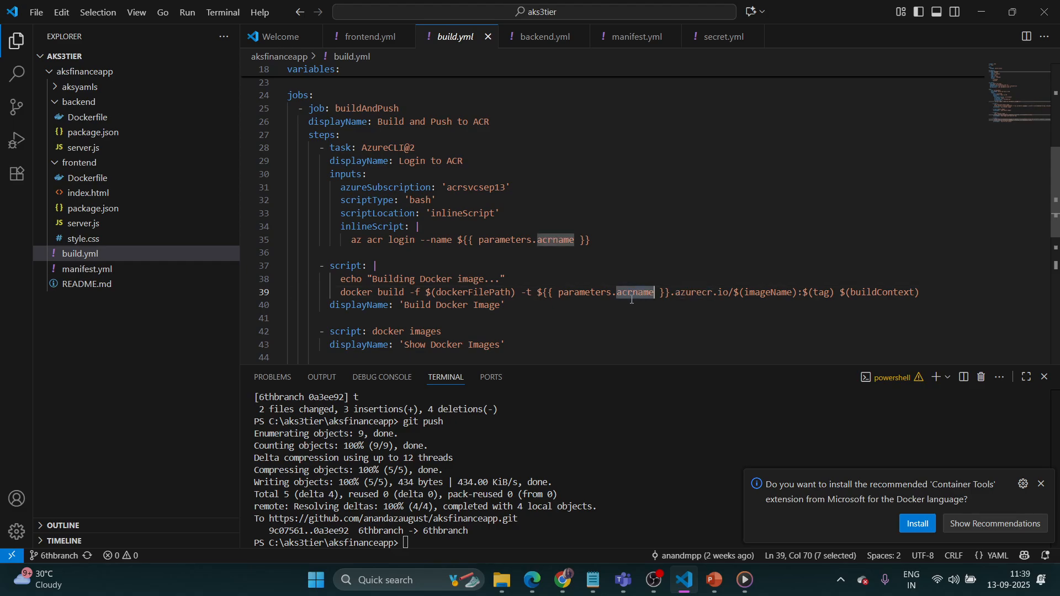
pyautogui.click(613, 293)
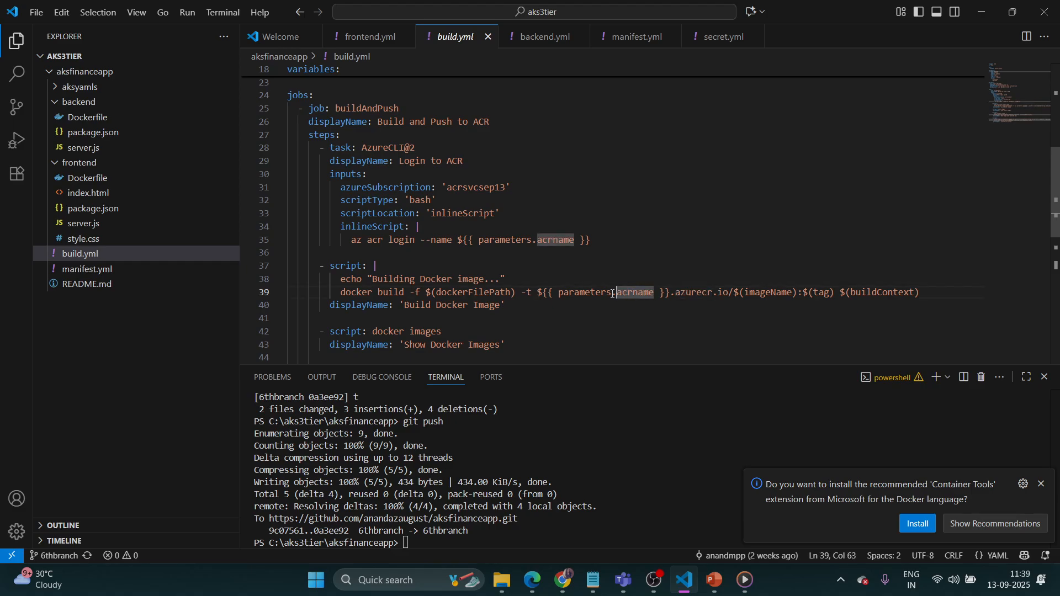
pyautogui.press('Up')
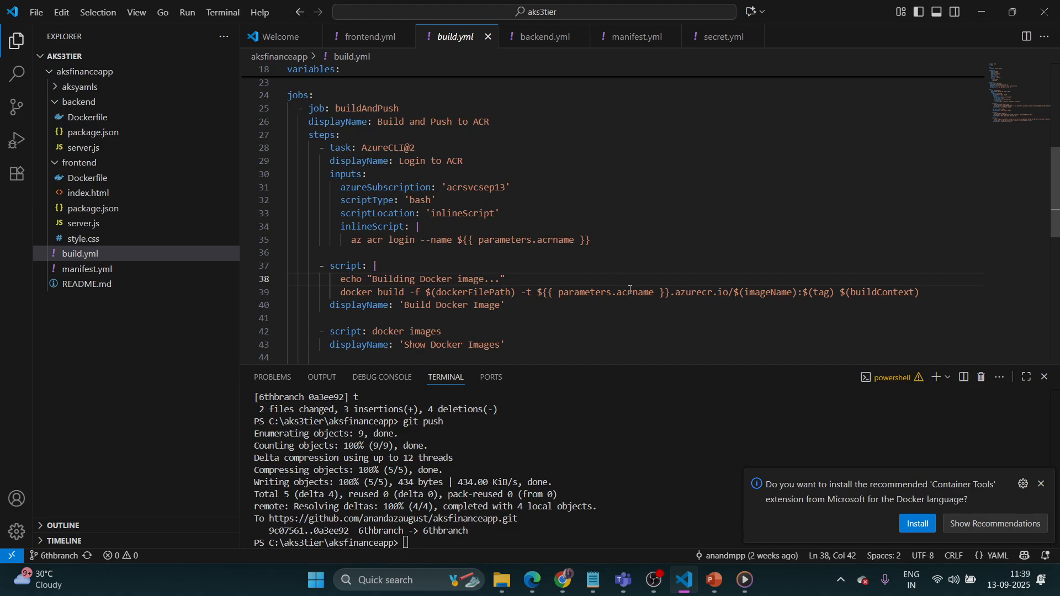
pyautogui.doubleClick(631, 292)
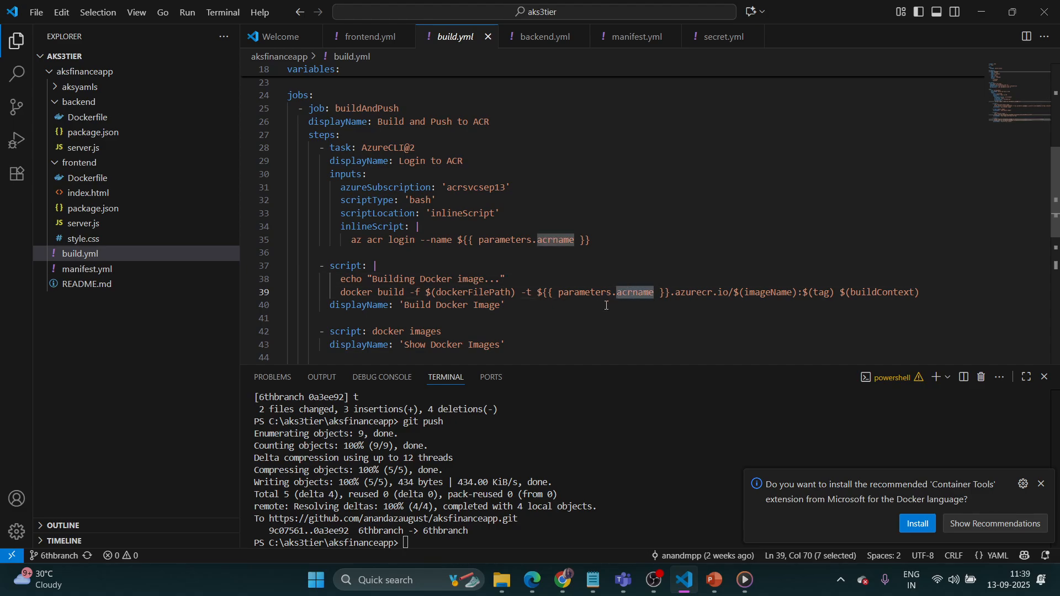
pyautogui.click(591, 293)
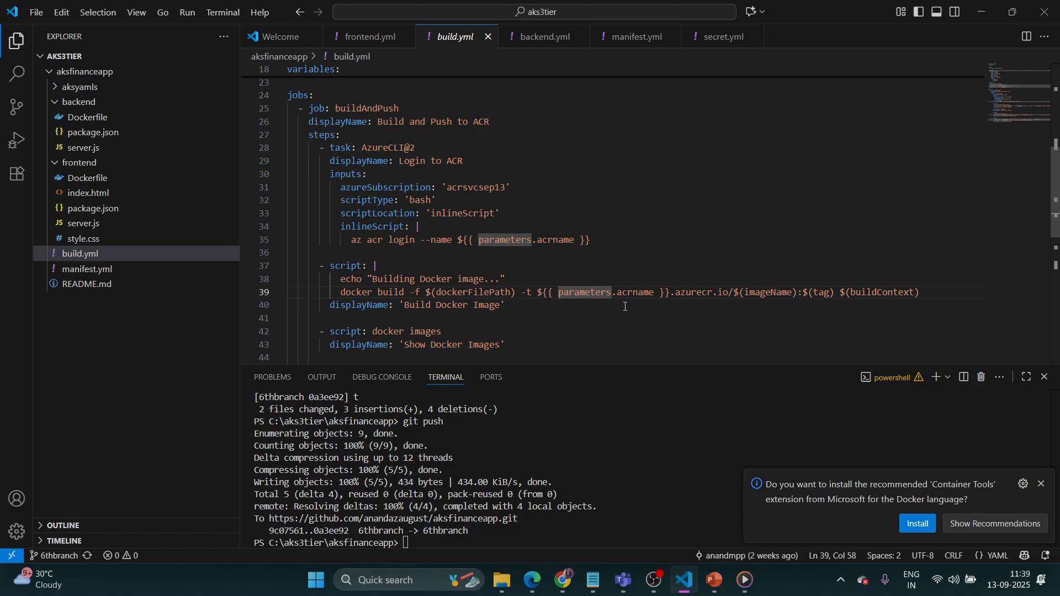
pyautogui.press('Right')
pyautogui.press('Right')
pyautogui.press('Right')
pyautogui.press('Right')
pyautogui.press('Right')
pyautogui.press('Right')
pyautogui.press('Right')
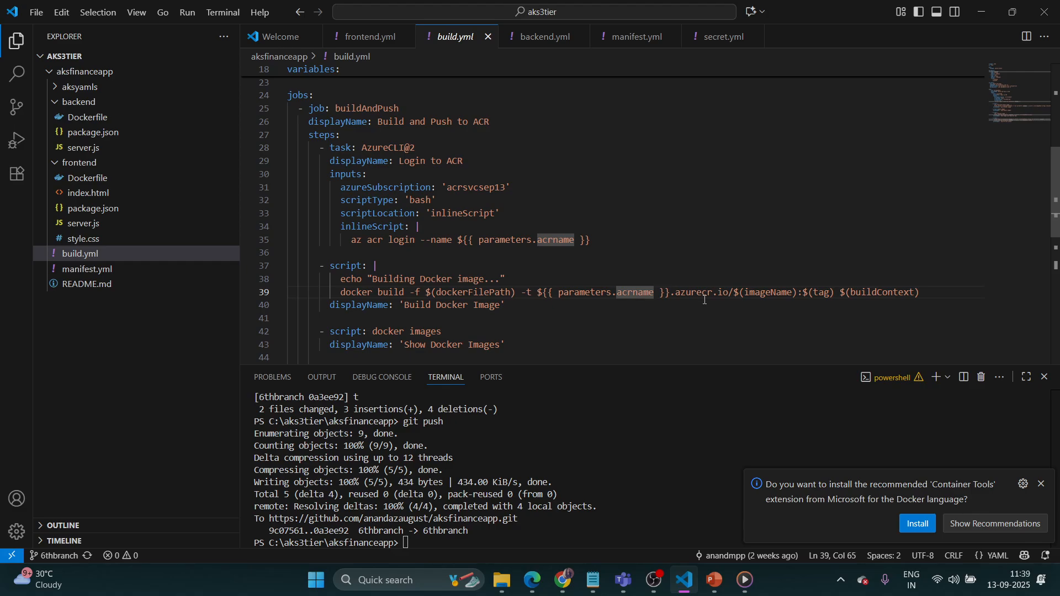
# - Highlight the azurecr.io/ registry domain in the docker build command and inspect its parts
pyautogui.moveTo(733, 292); pyautogui.dragTo(674, 293)
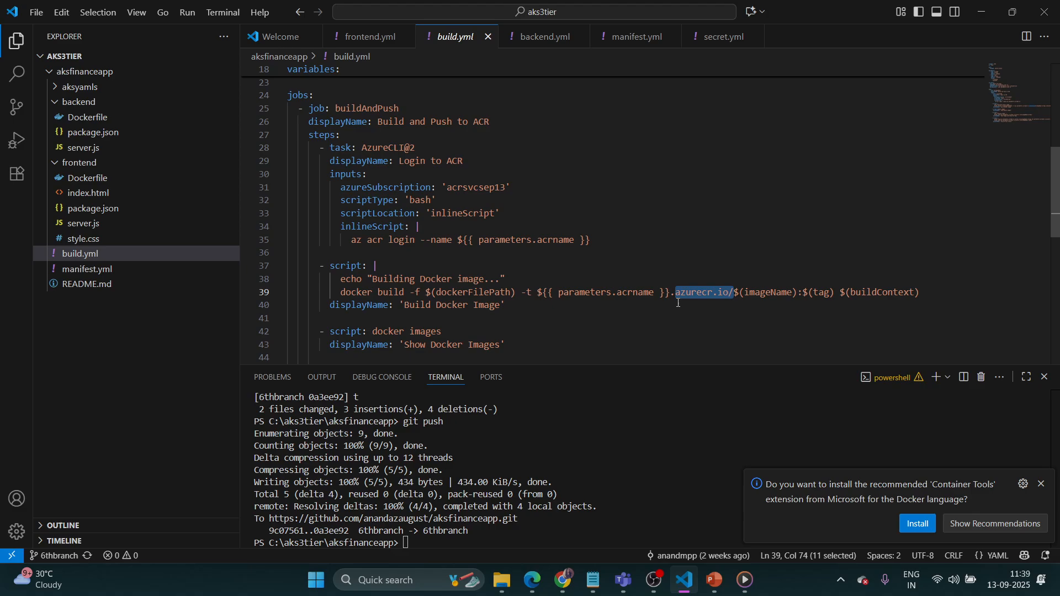
pyautogui.click(703, 293)
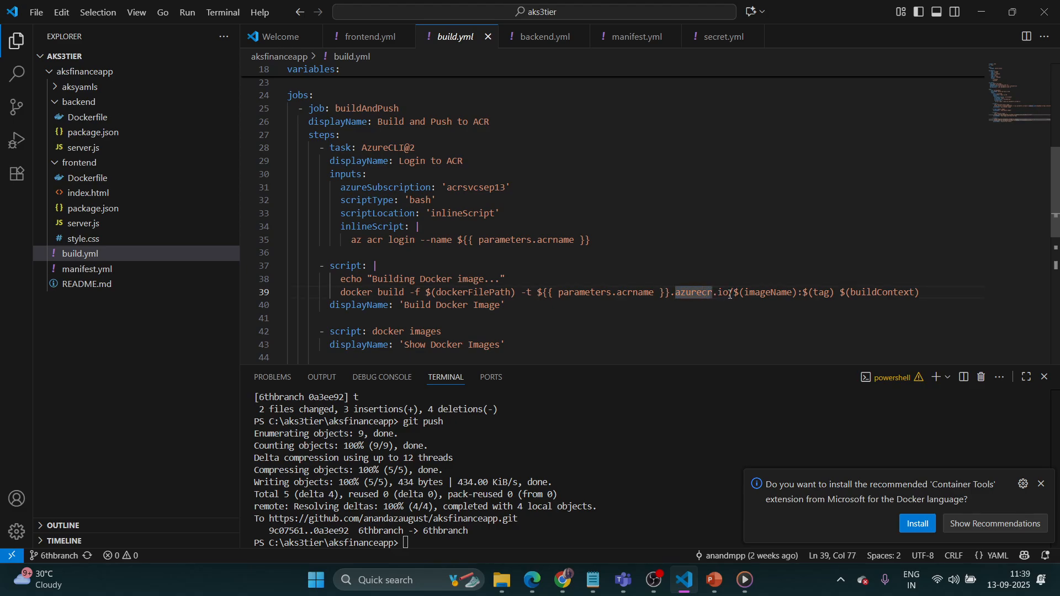
pyautogui.click(730, 293)
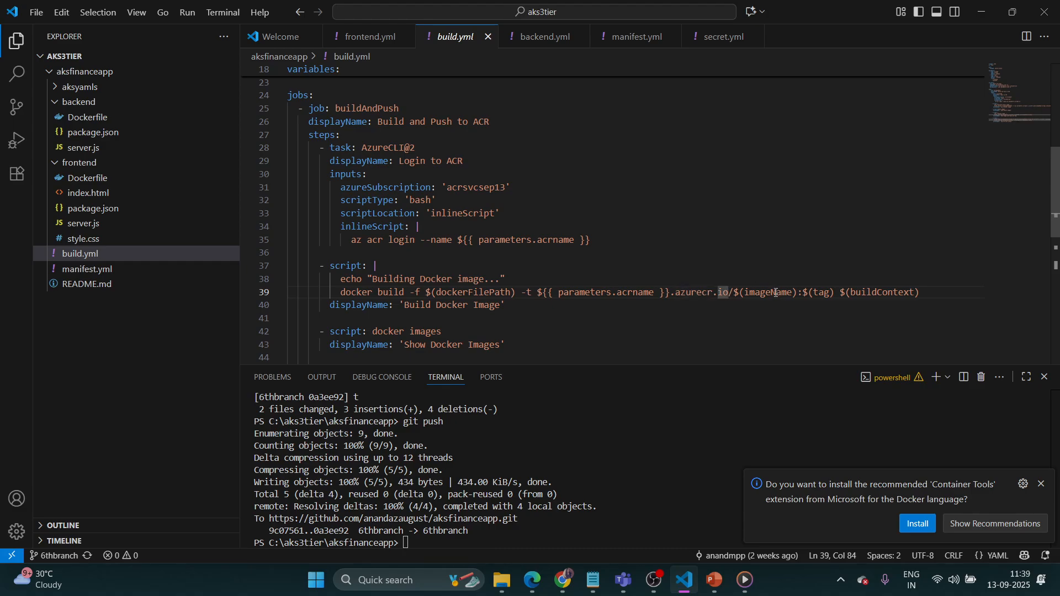
# - Highlight imageName in the docker build command and compare it with its definition under variables
pyautogui.doubleClick(776, 293)
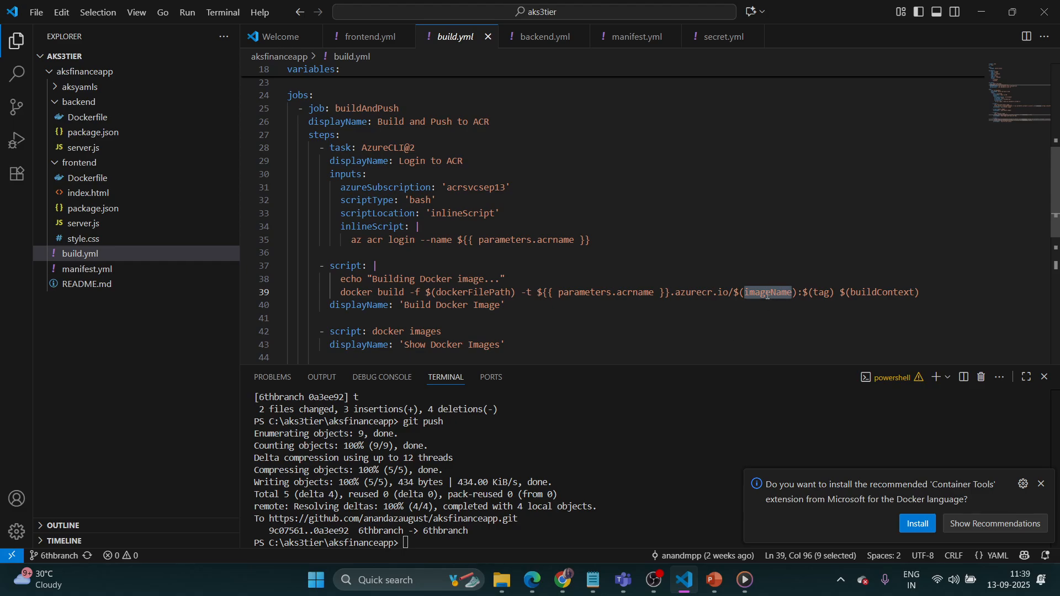
pyautogui.scroll(5, 487, 204)
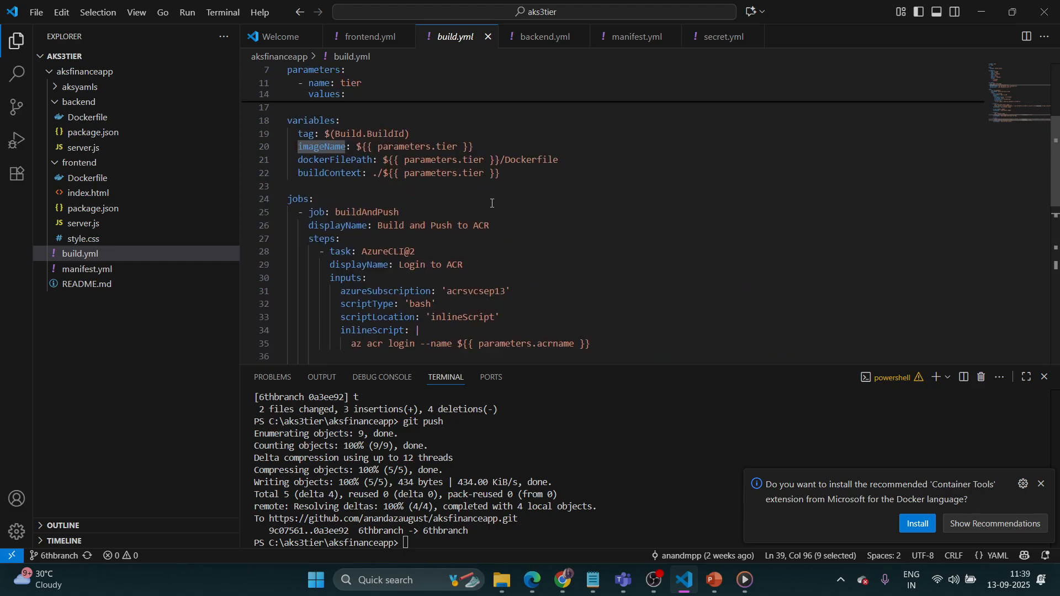
pyautogui.scroll(3, 469, 206)
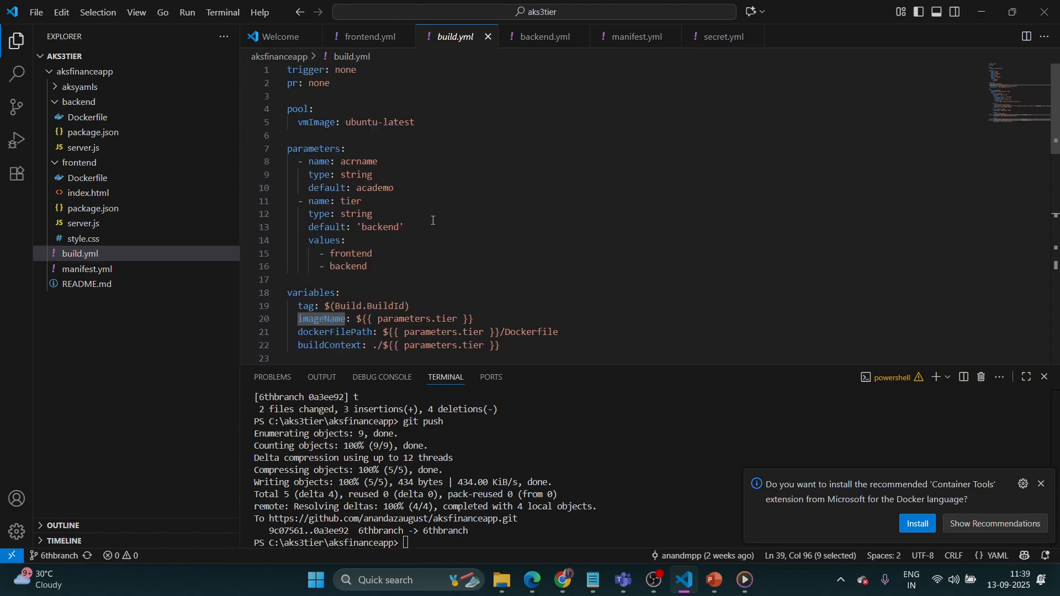
pyautogui.scroll(-2, 497, 294)
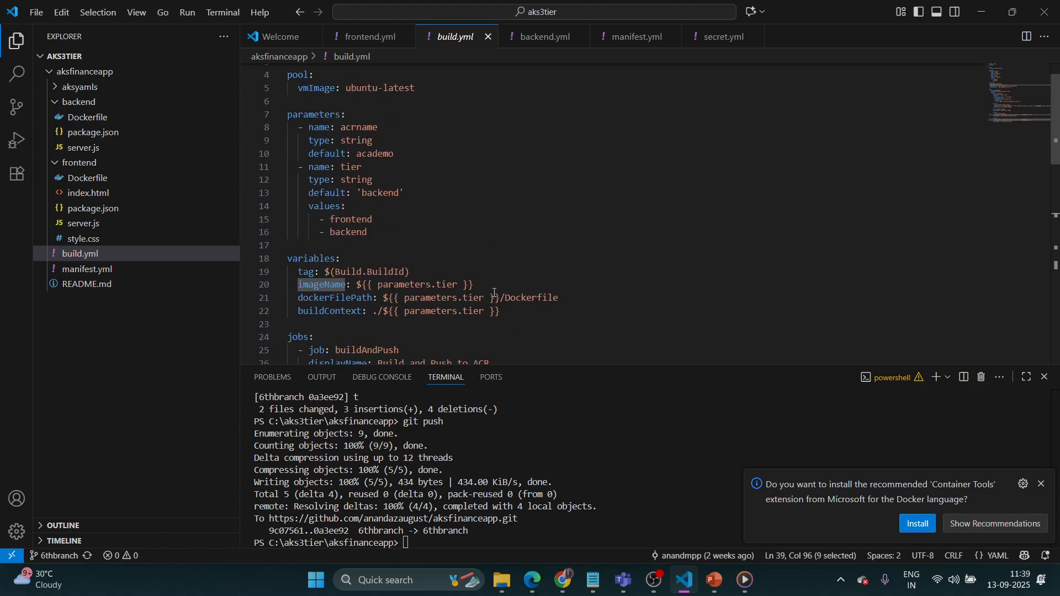
pyautogui.scroll(-6, 608, 288)
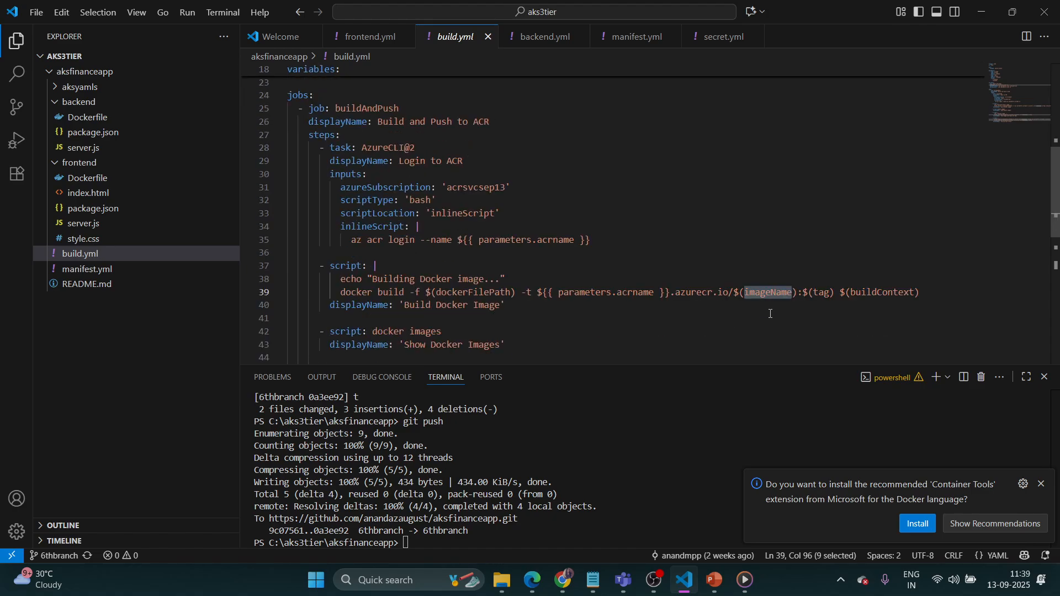
pyautogui.press('Up')
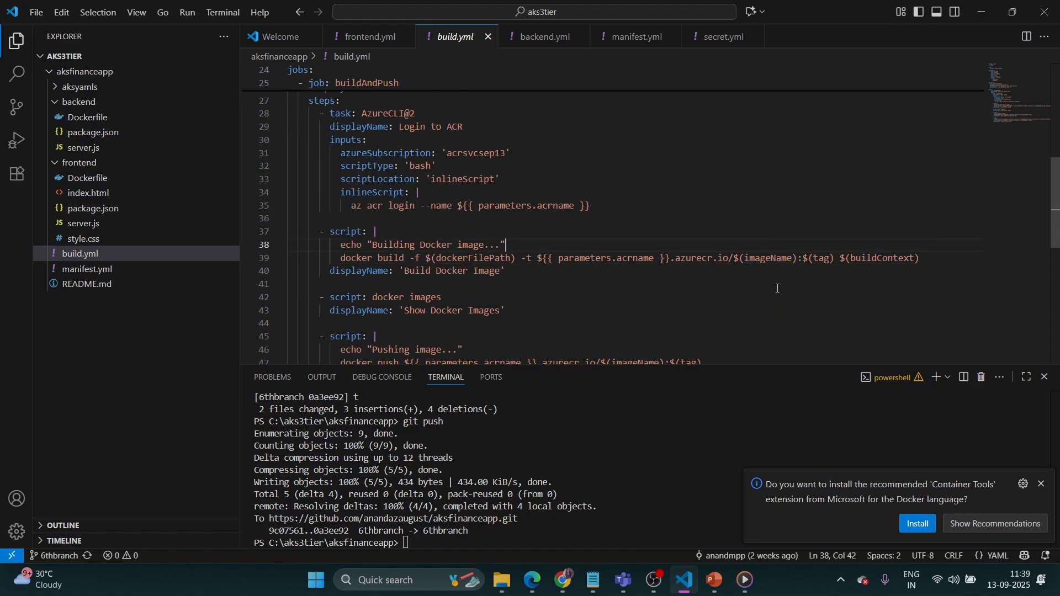
pyautogui.doubleClick(757, 258)
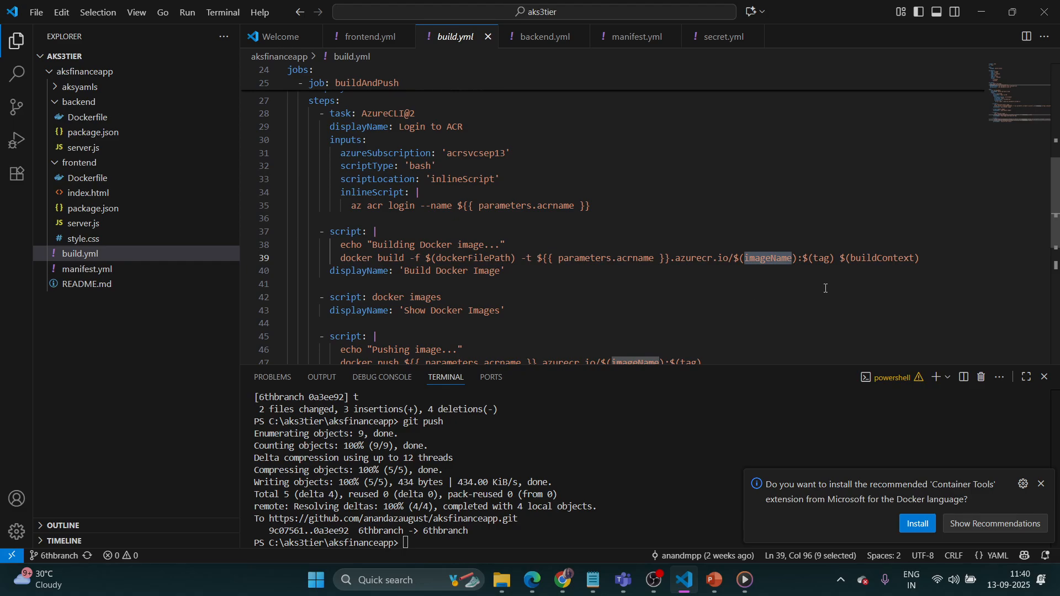
# - Highlight the tag variable in the docker build command and check where it is defined under variables
pyautogui.doubleClick(827, 258)
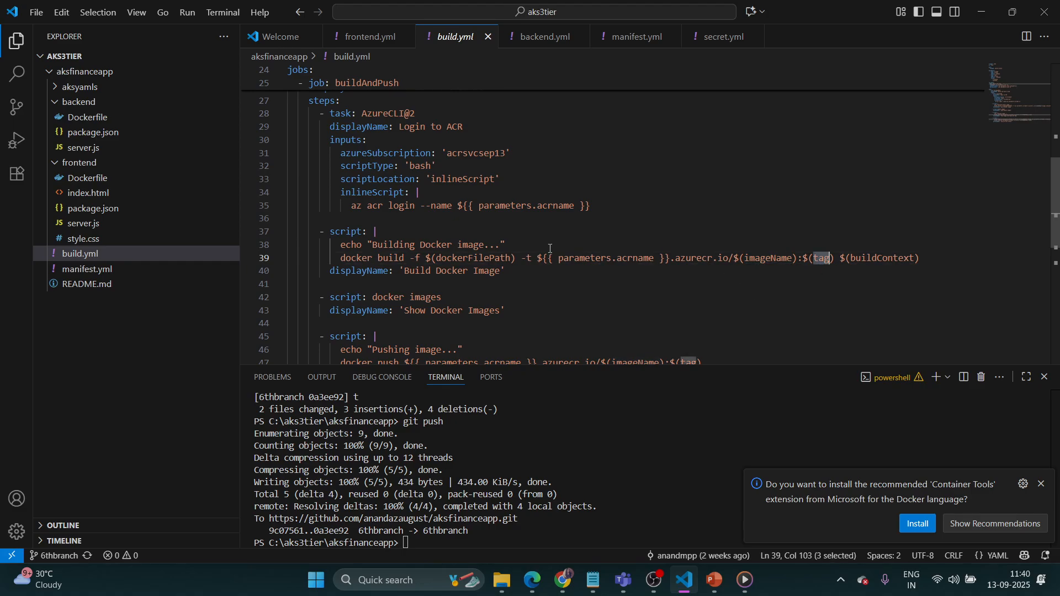
pyautogui.scroll(7, 551, 249)
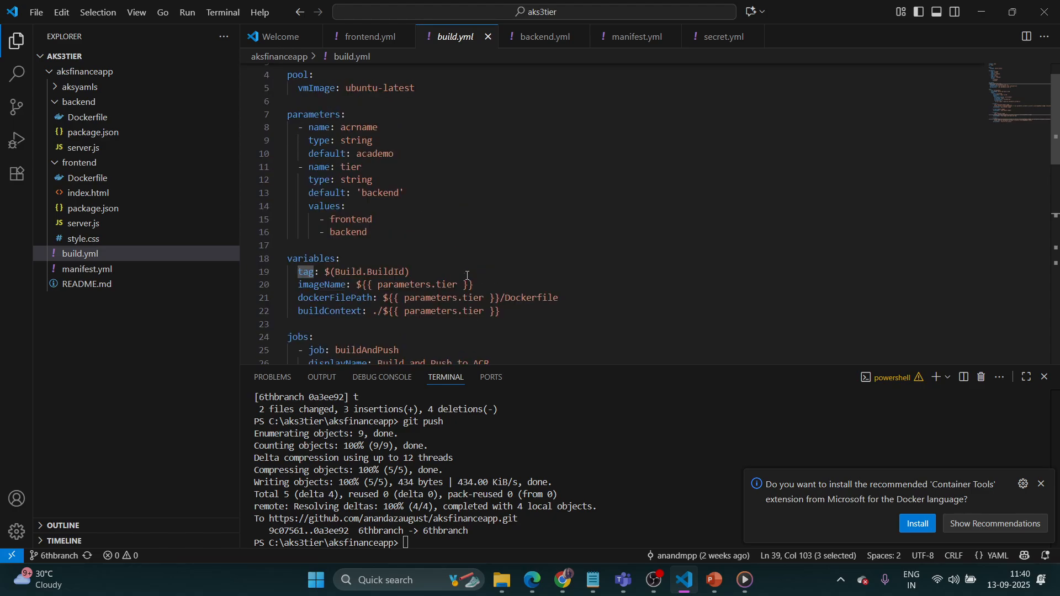
pyautogui.scroll(-7, 467, 276)
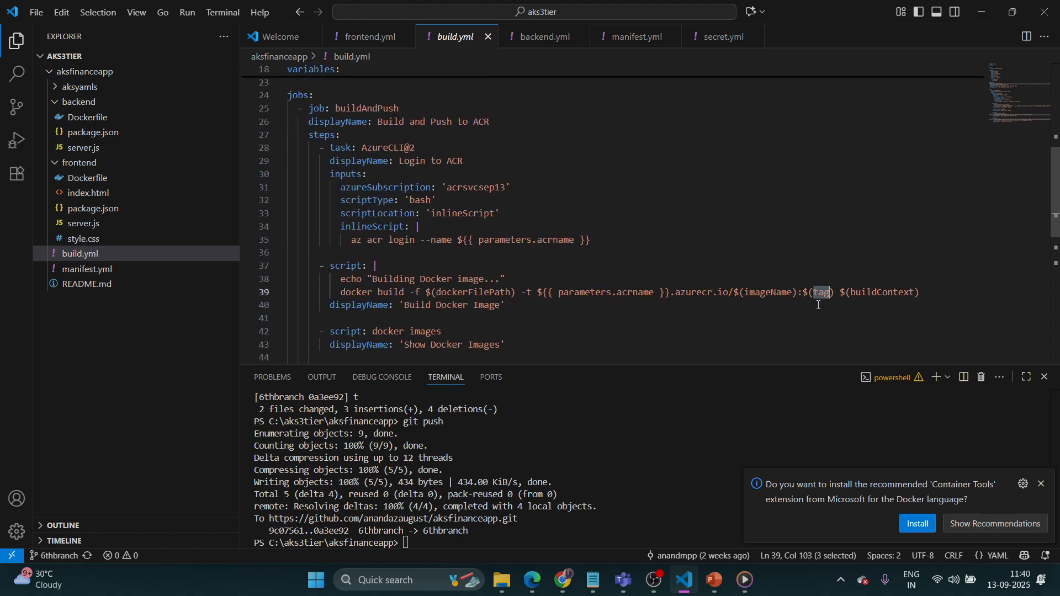
pyautogui.click(834, 291)
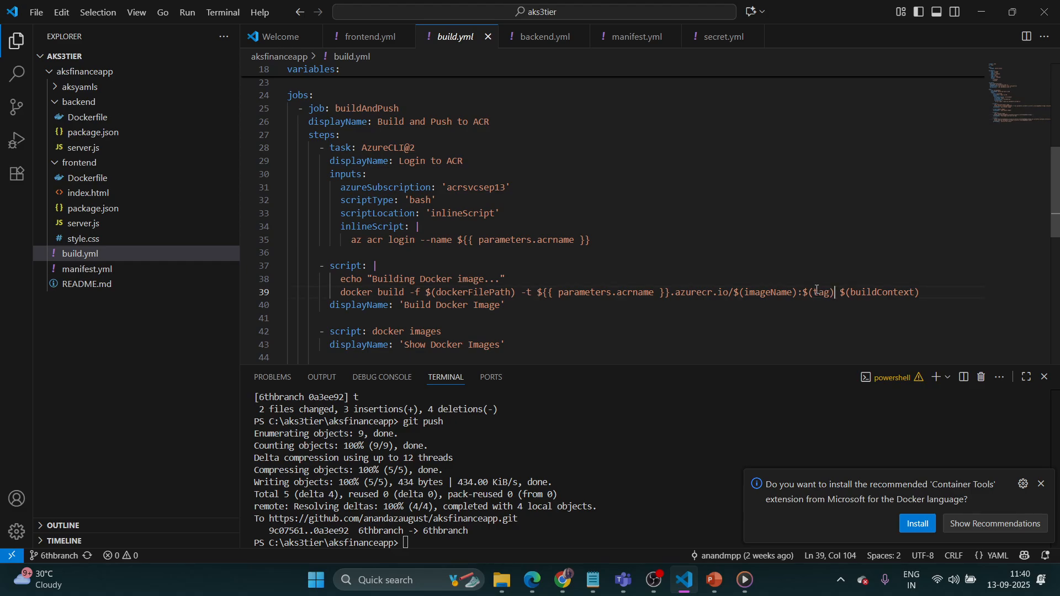
pyautogui.doubleClick(818, 290)
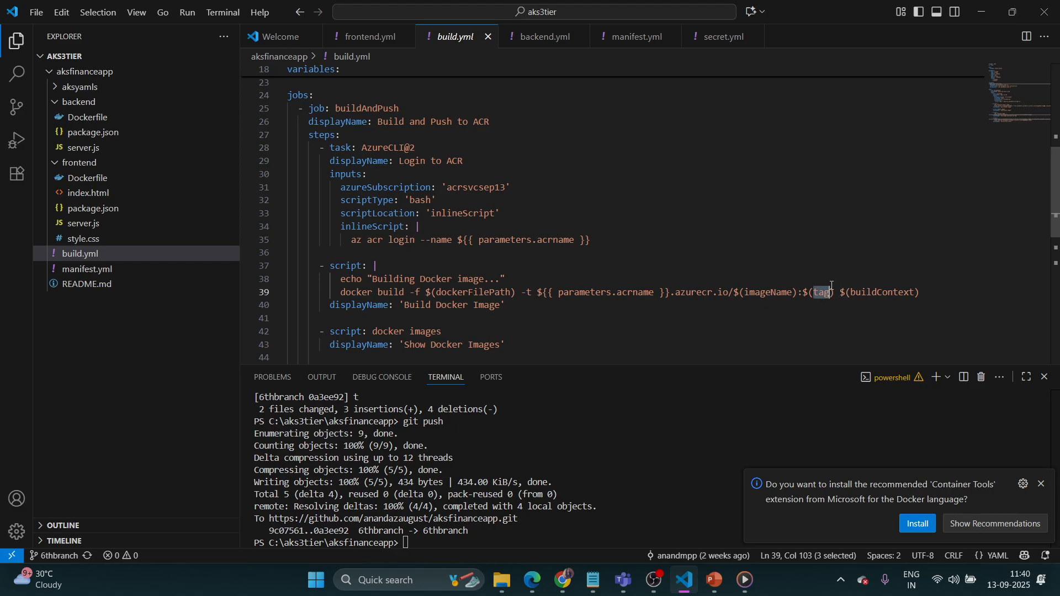
pyautogui.click(820, 293)
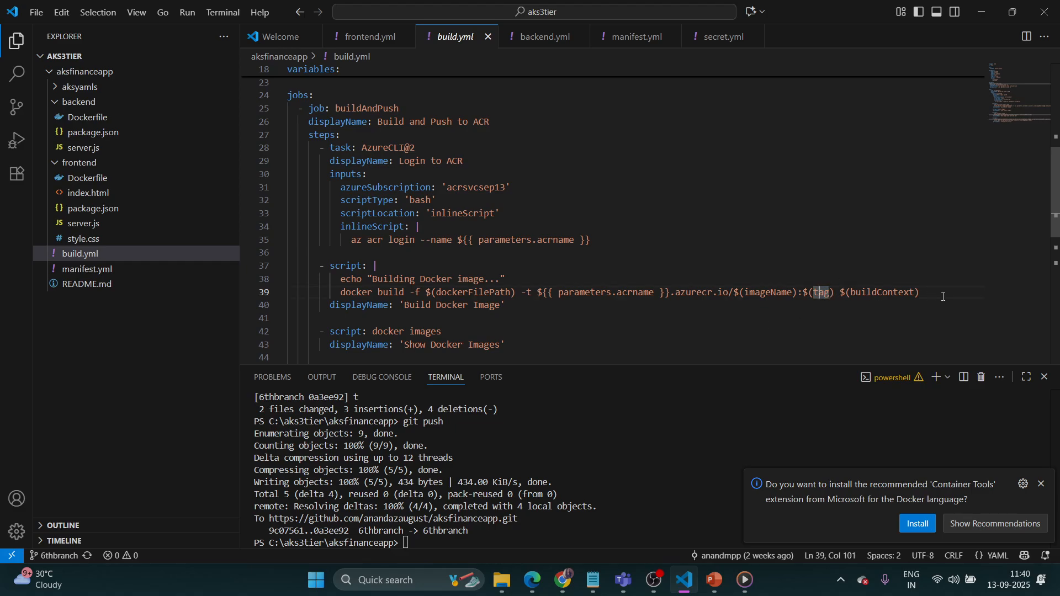
# - Review the parameters and variables of build.yml, highlighting the tag: $(Build.BuildId) line
pyautogui.press('Right')
pyautogui.scroll(4, 404, 182)
pyautogui.scroll(3, 405, 182)
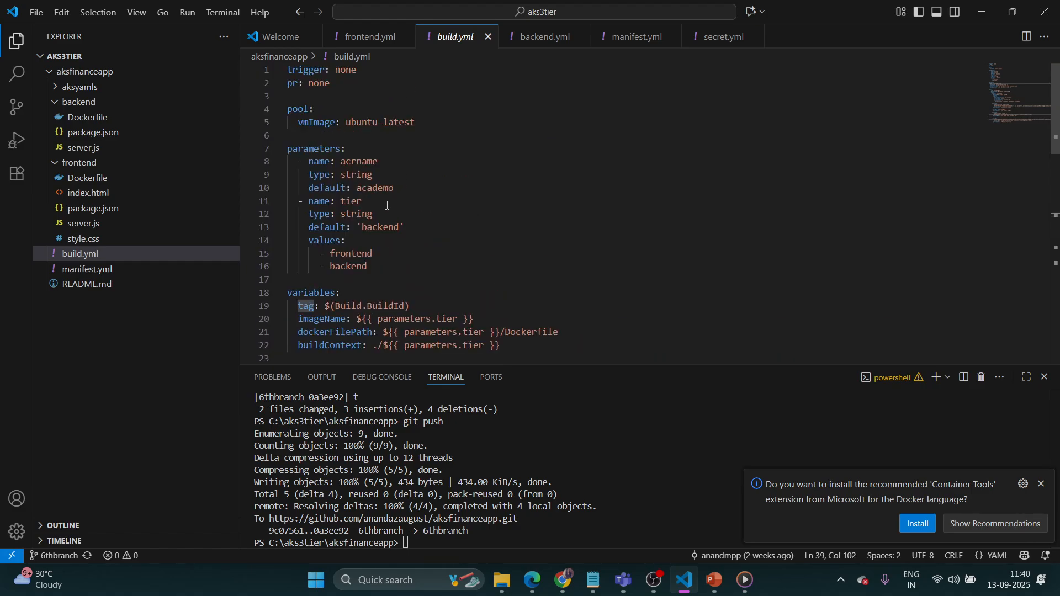
pyautogui.click(407, 227)
pyautogui.scroll(-2, 407, 230)
pyautogui.click(409, 236)
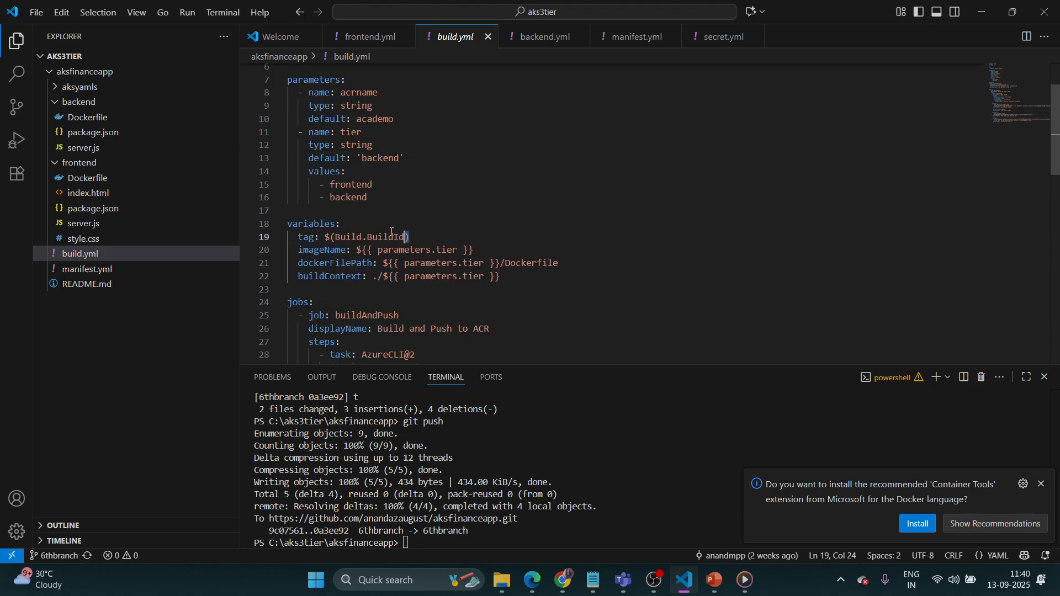
pyautogui.moveTo(392, 231); pyautogui.dragTo(293, 237)
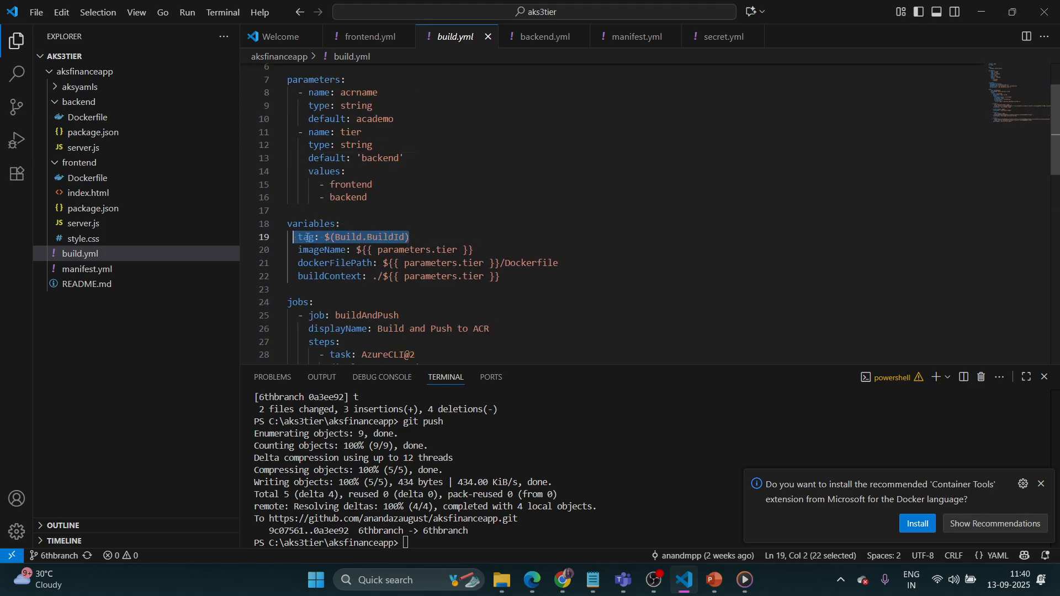
pyautogui.click(380, 239)
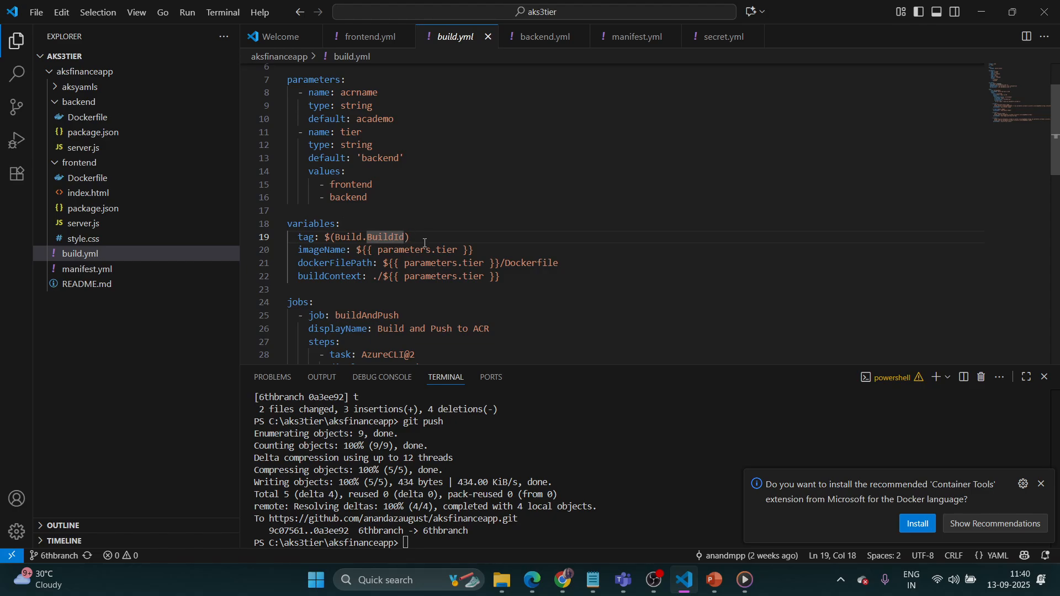
# - Highlight the $(Build.BuildId) value of the tag variable and trace it down to the docker build command in build.yml
pyautogui.moveTo(420, 237); pyautogui.dragTo(319, 238)
pyautogui.click(422, 236)
pyautogui.scroll(-4, 810, 244)
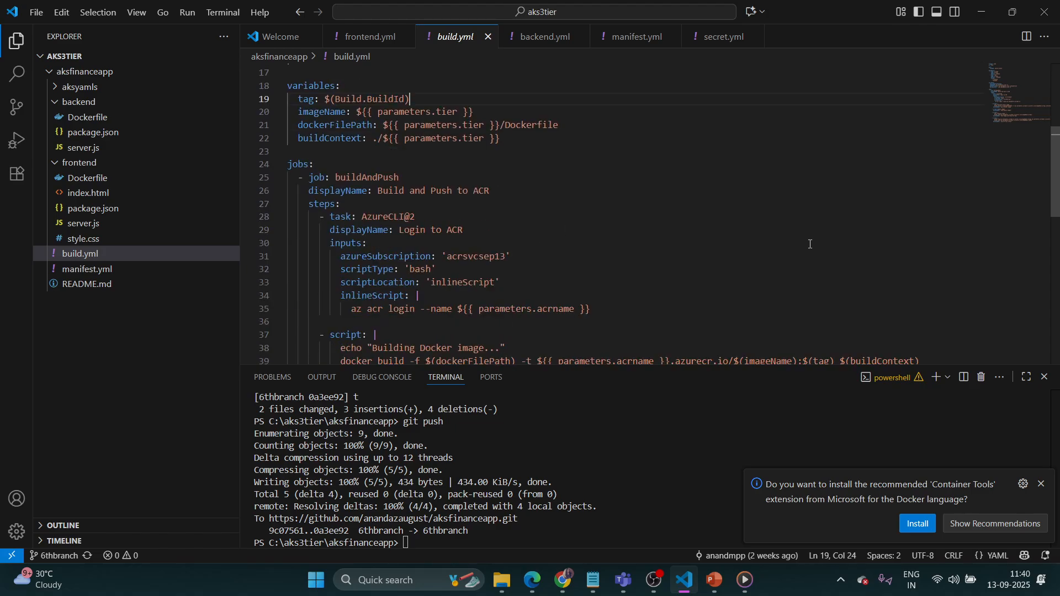
pyautogui.scroll(-2, 811, 244)
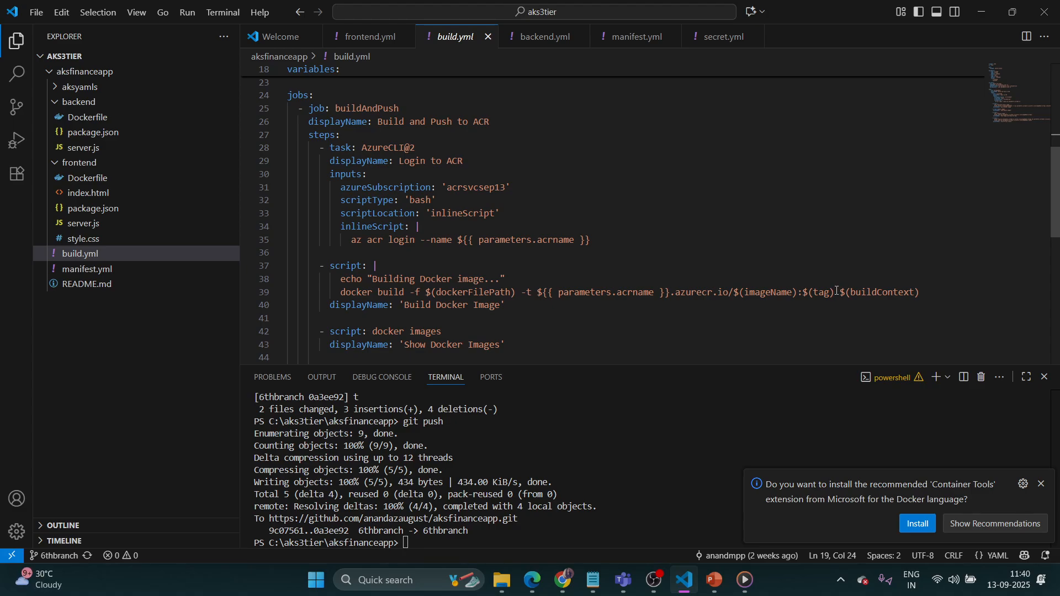
# - Highlight the $(tag) reference after imageName in the docker build command and examine how it is separated from the image name
pyautogui.moveTo(834, 292)
pyautogui.mouseDown()
pyautogui.moveTo(809, 290)
pyautogui.moveTo(841, 293)
pyautogui.mouseUp()
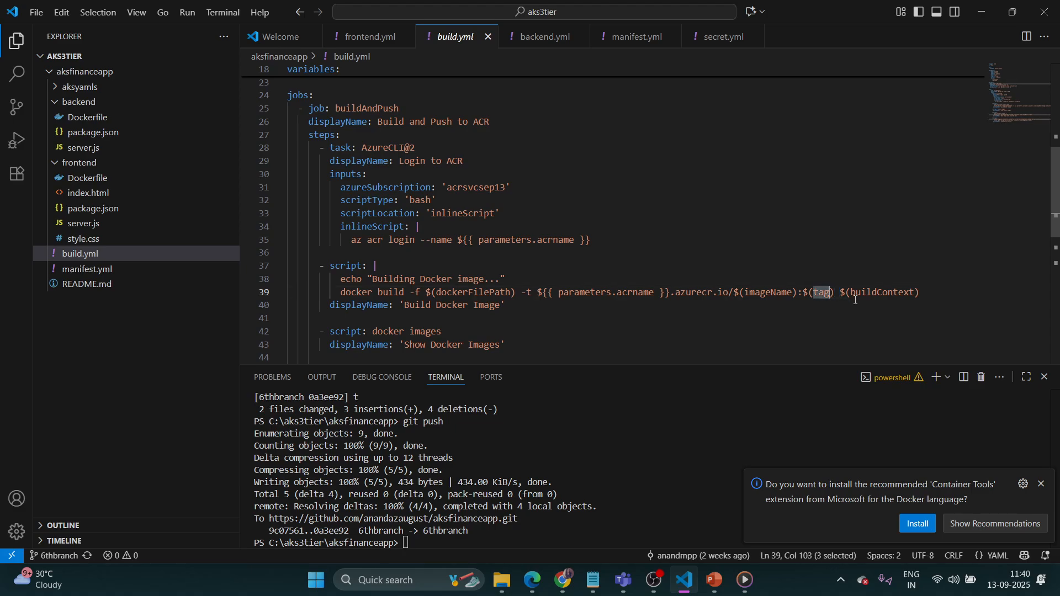
pyautogui.doubleClick(826, 293)
pyautogui.click(826, 293)
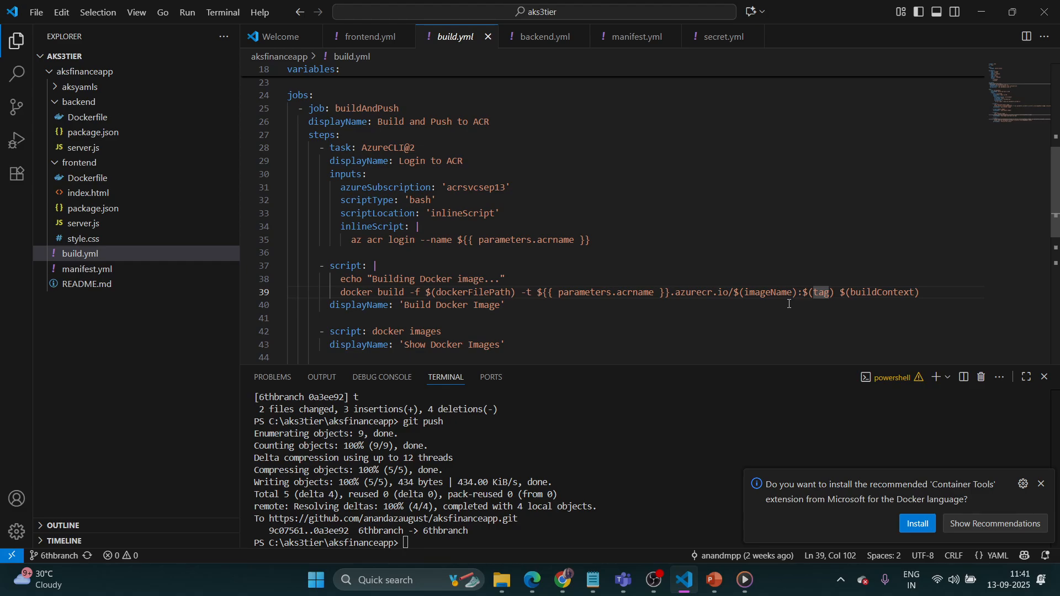
pyautogui.press('Left')
pyautogui.press('Left')
pyautogui.press('Left')
pyautogui.press('Left')
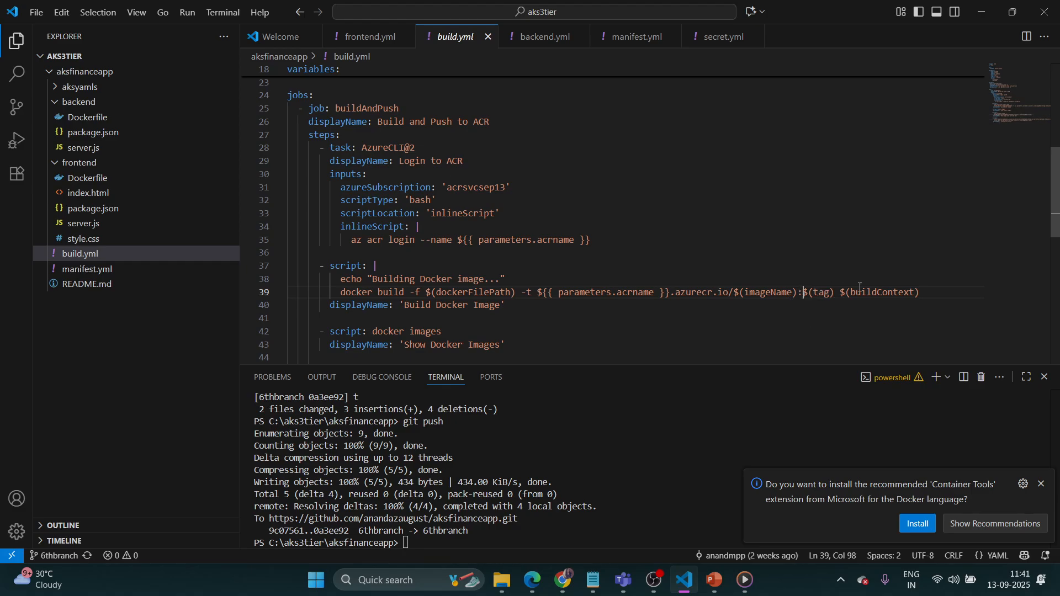
pyautogui.doubleClick(827, 293)
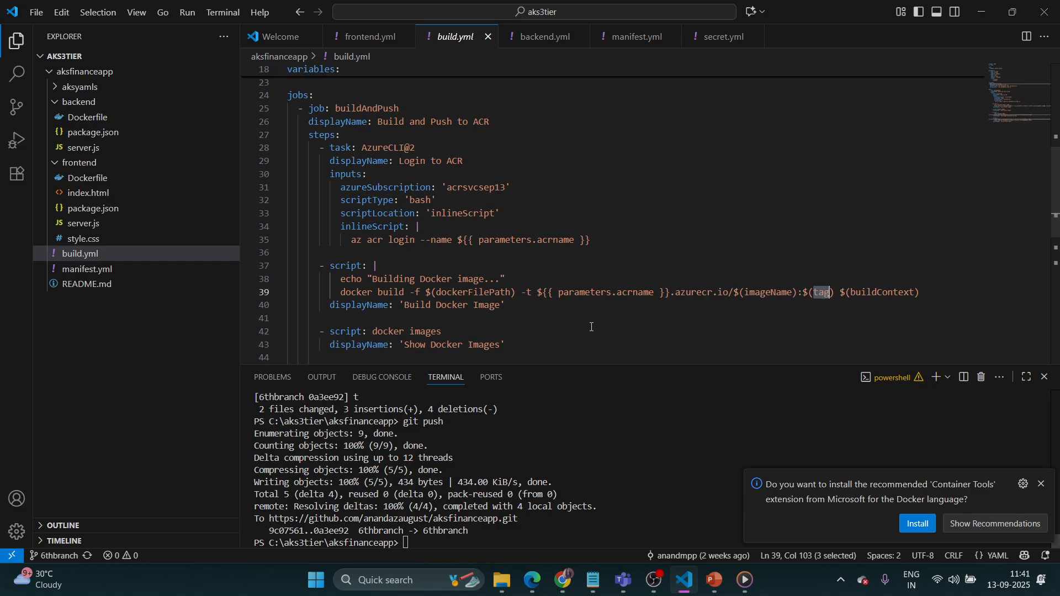
# - Highlight the whole docker build command and review the script steps that follow it, down to the image push
pyautogui.click(674, 294)
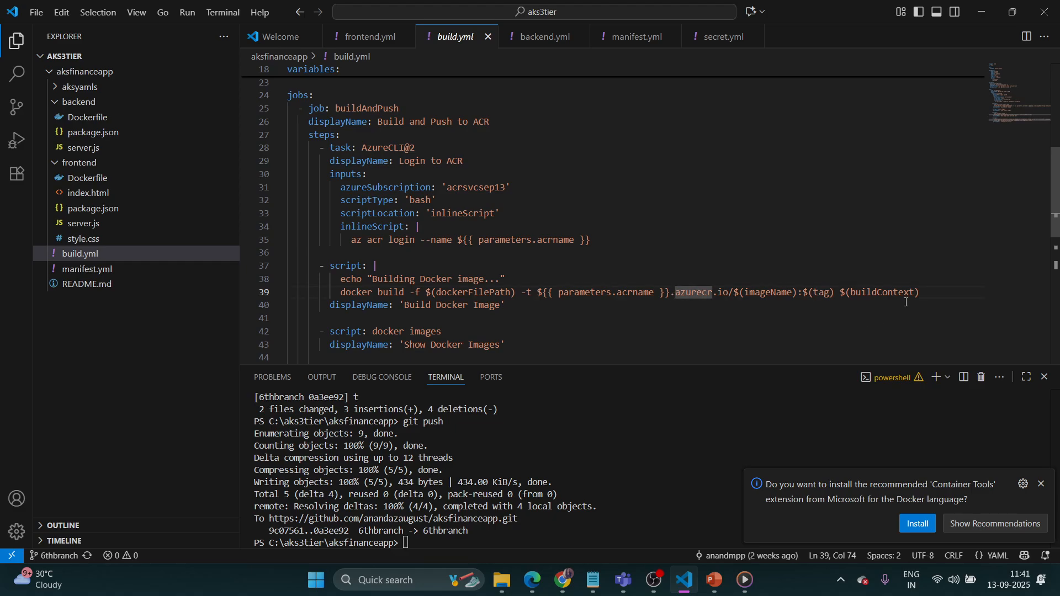
pyautogui.moveTo(933, 293); pyautogui.dragTo(377, 279)
pyautogui.scroll(-2, 484, 299)
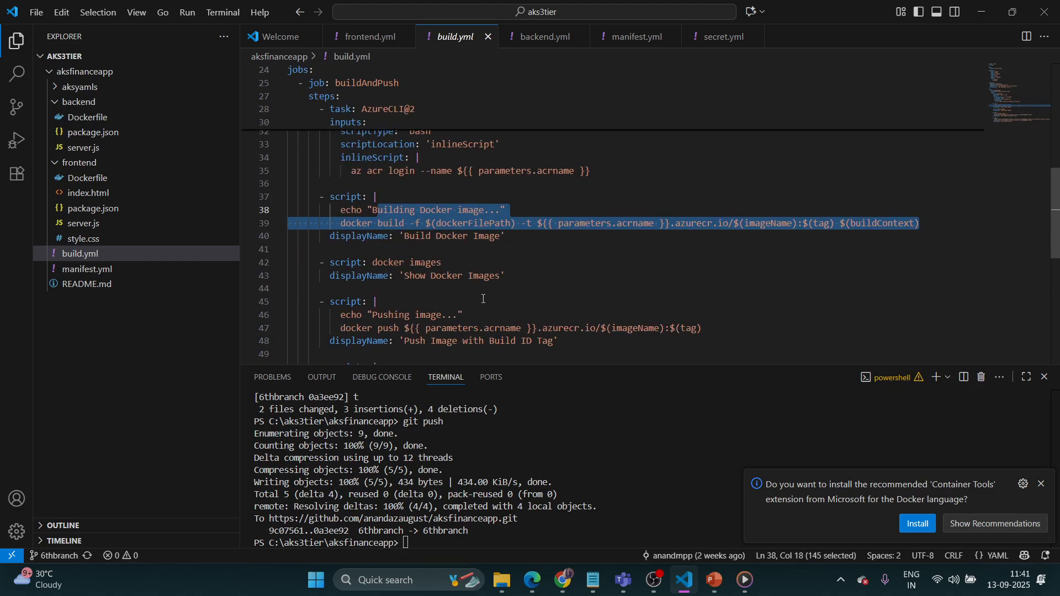
pyautogui.scroll(-1, 483, 299)
pyautogui.click(526, 294)
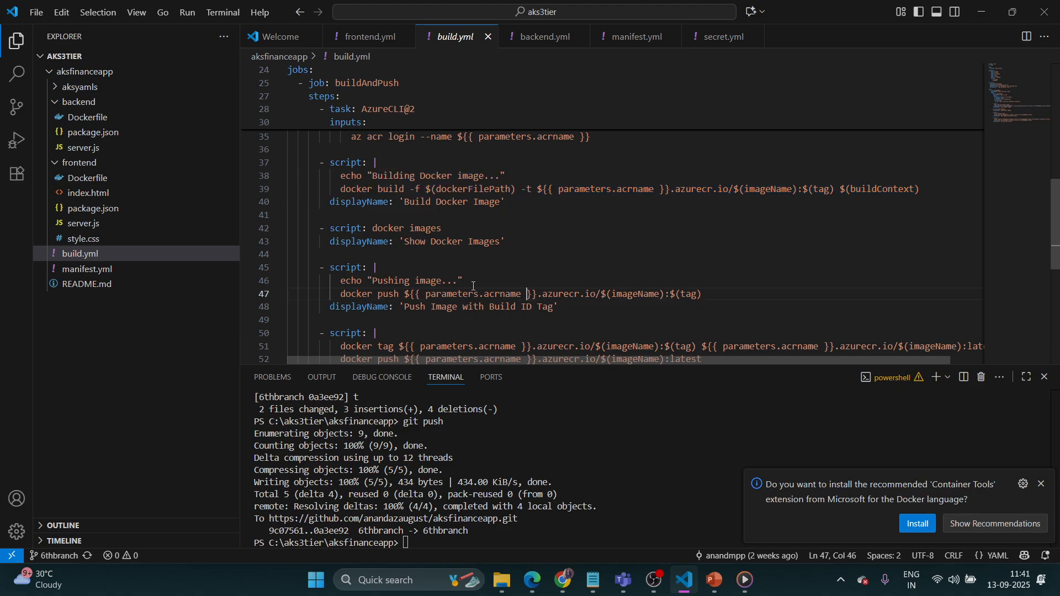
# - Compare the image path in the docker build command with the one in the docker push command
pyautogui.click(416, 189)
pyautogui.click(575, 189)
pyautogui.moveTo(920, 190); pyautogui.dragTo(473, 189)
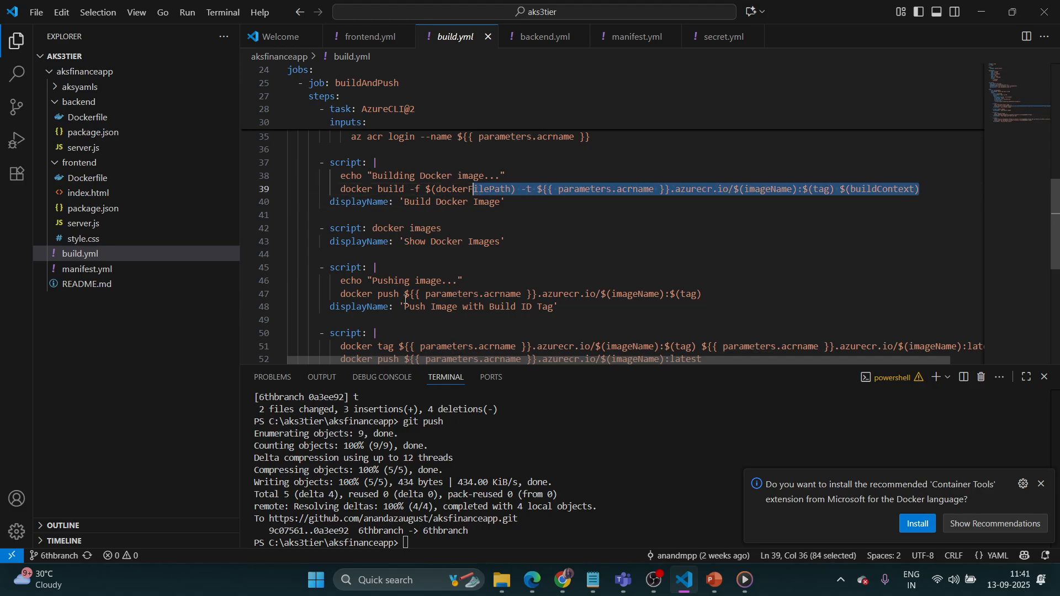
pyautogui.click(374, 297)
pyautogui.moveTo(725, 290); pyautogui.dragTo(352, 281)
pyautogui.click(427, 299)
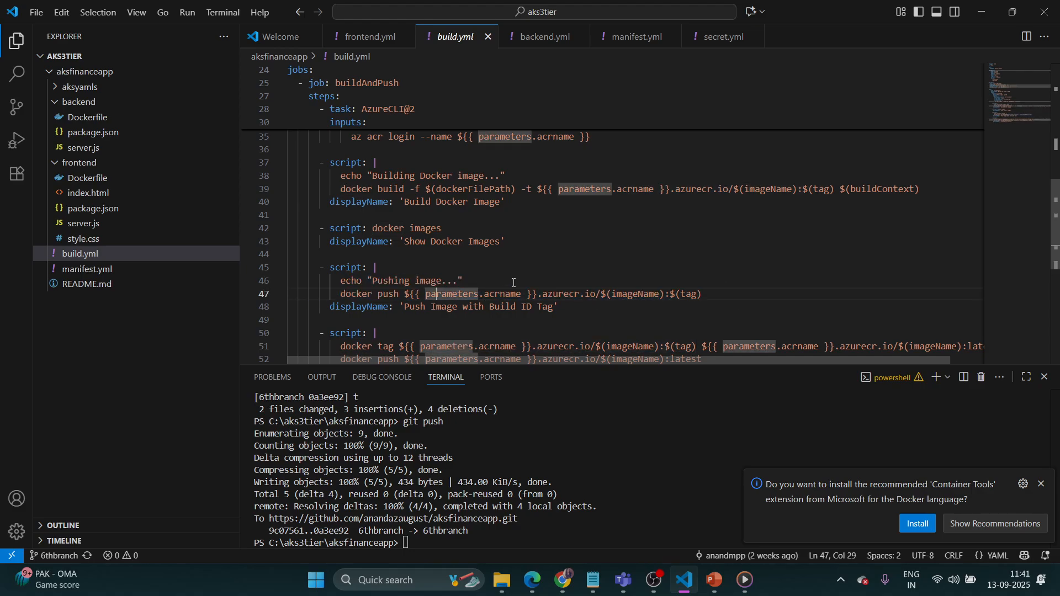
# - Highlight the docker push command and its script block in the 'Push Image with Build ID Tag' step
pyautogui.scroll(-1, 514, 278)
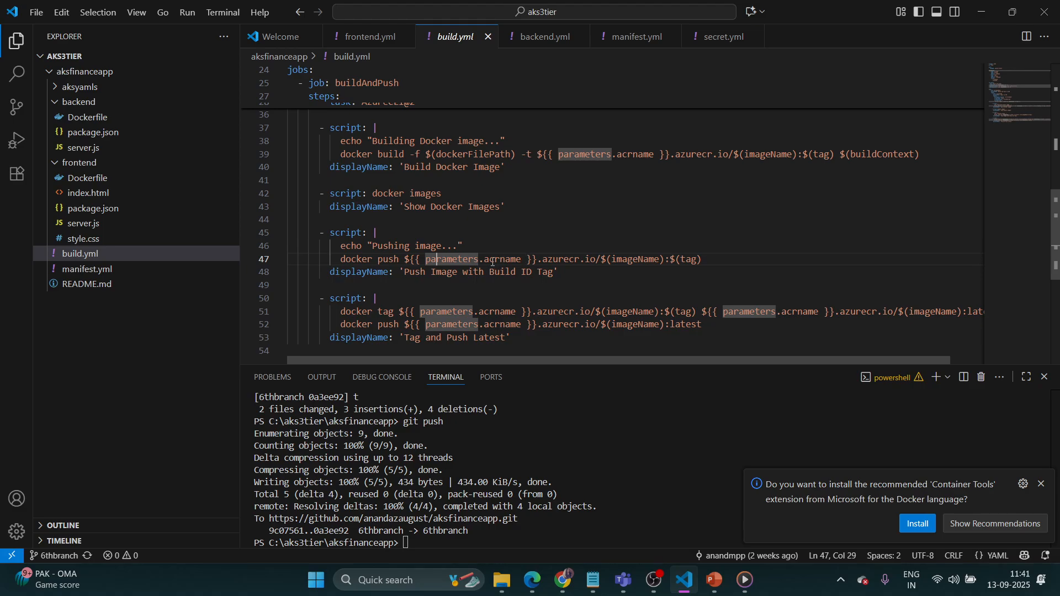
pyautogui.click(443, 271)
pyautogui.moveTo(336, 259); pyautogui.dragTo(709, 264)
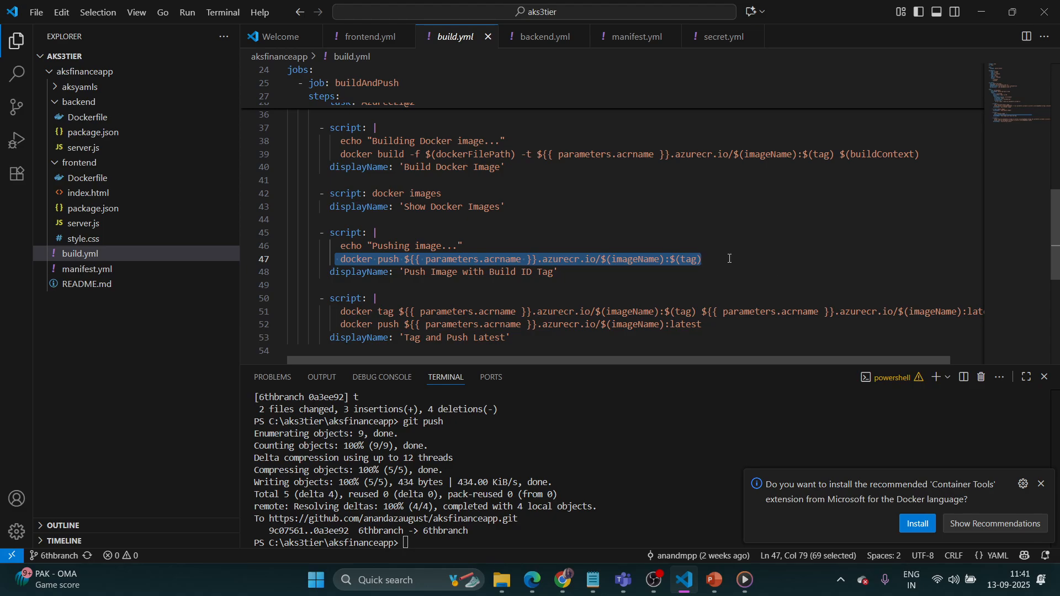
pyautogui.click(704, 259)
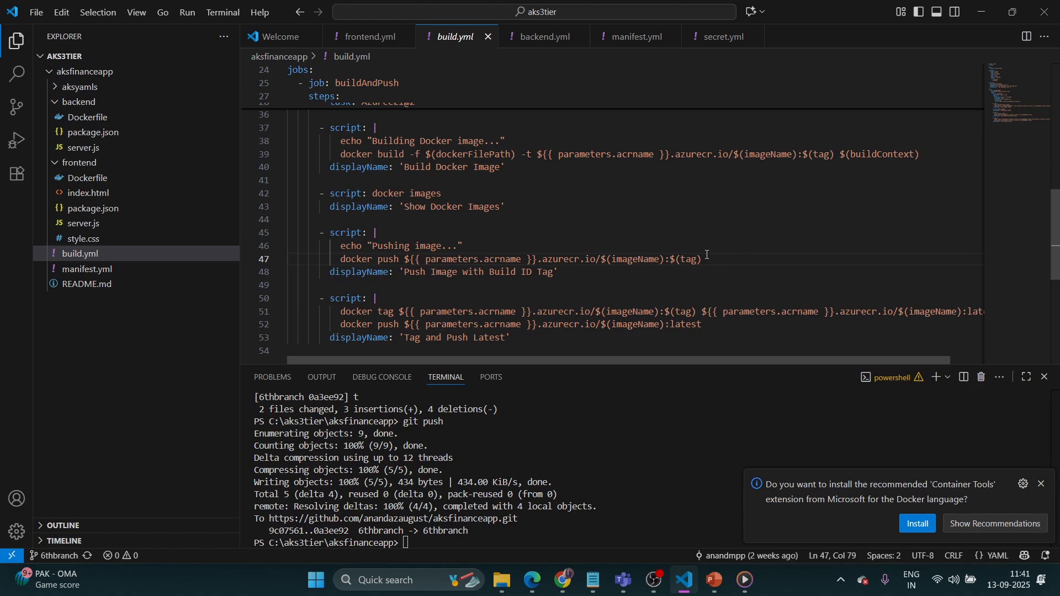
pyautogui.moveTo(702, 259); pyautogui.dragTo(337, 233)
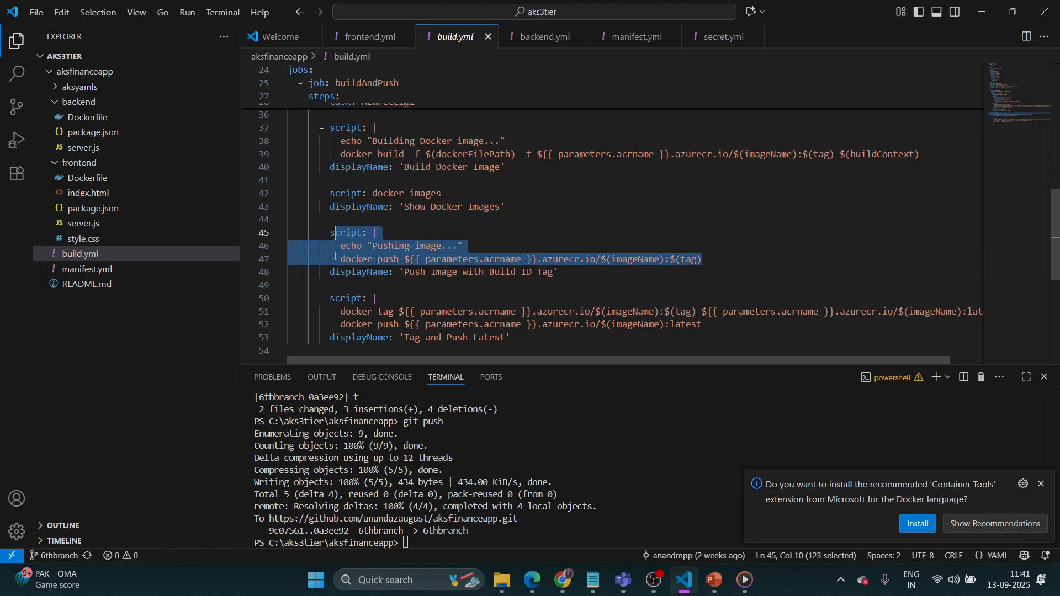
pyautogui.scroll(-1, 380, 234)
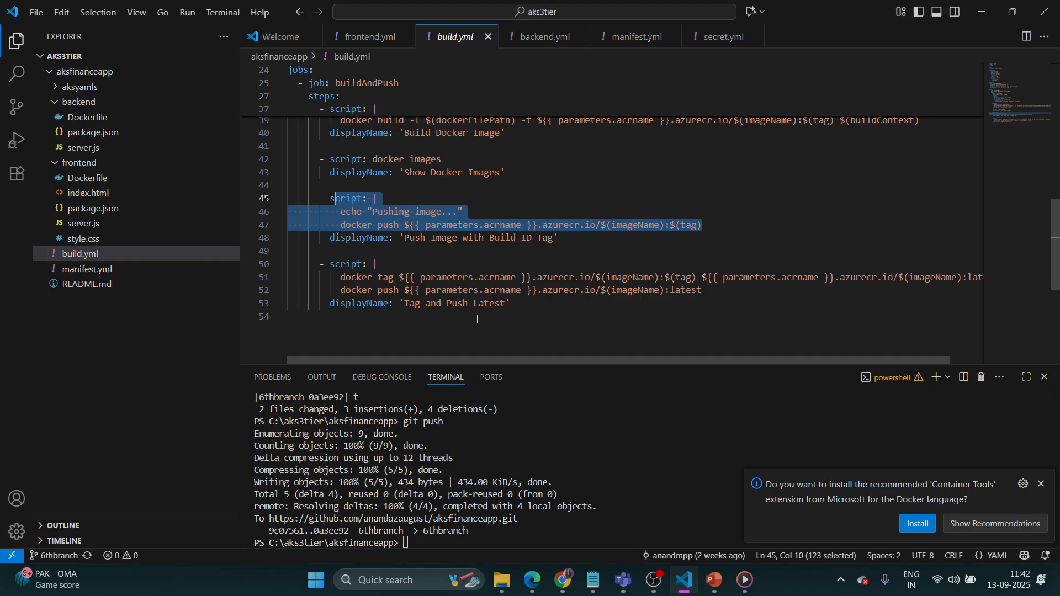
# - Inspect the docker tag command and highlight the docker push command in the 'Tag and Push Latest' step
pyautogui.moveTo(596, 360); pyautogui.dragTo(542, 347)
pyautogui.click(558, 278)
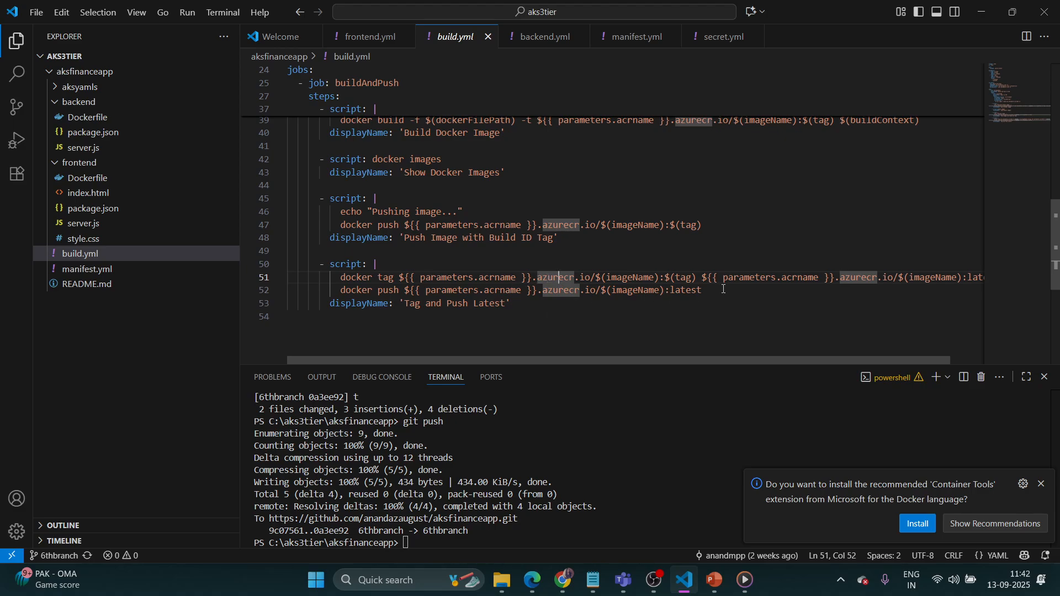
pyautogui.moveTo(723, 289); pyautogui.dragTo(351, 291)
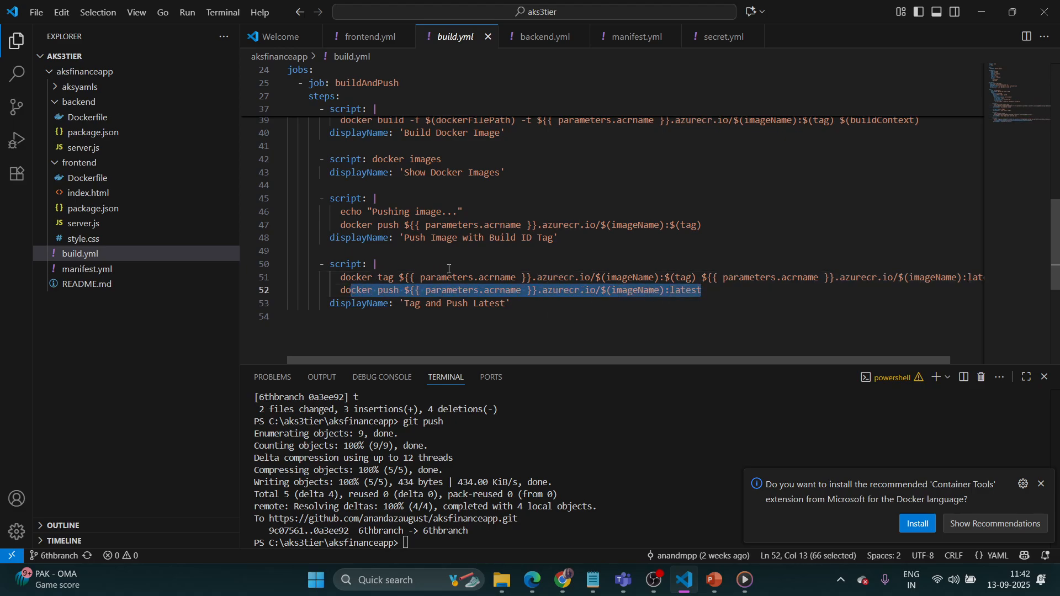
pyautogui.click(717, 291)
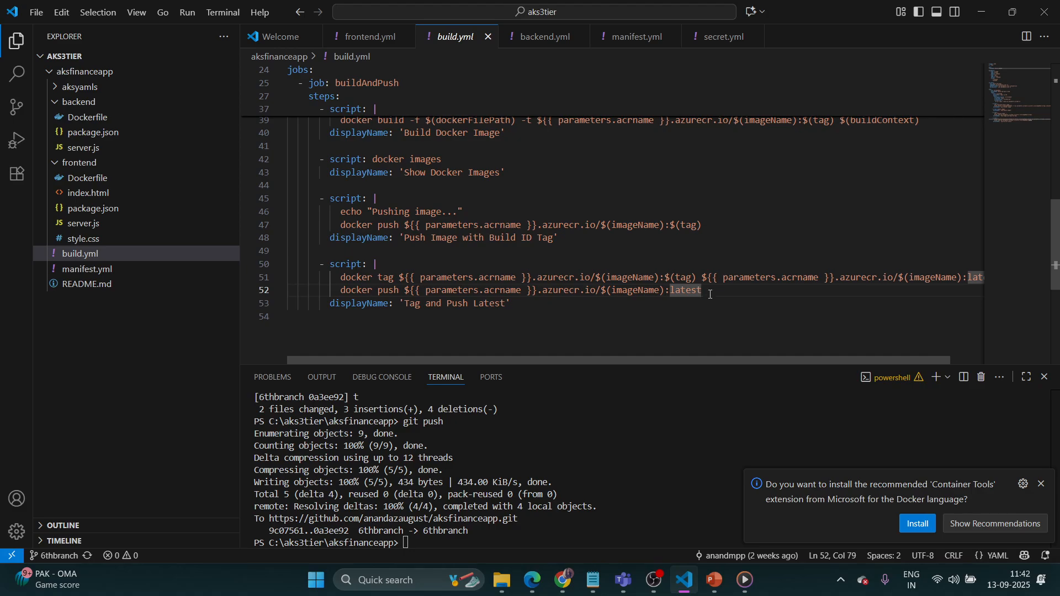
# - Compare the $(tag) image built by docker build with the :latest suffix in the final docker push command
pyautogui.scroll(1, 774, 208)
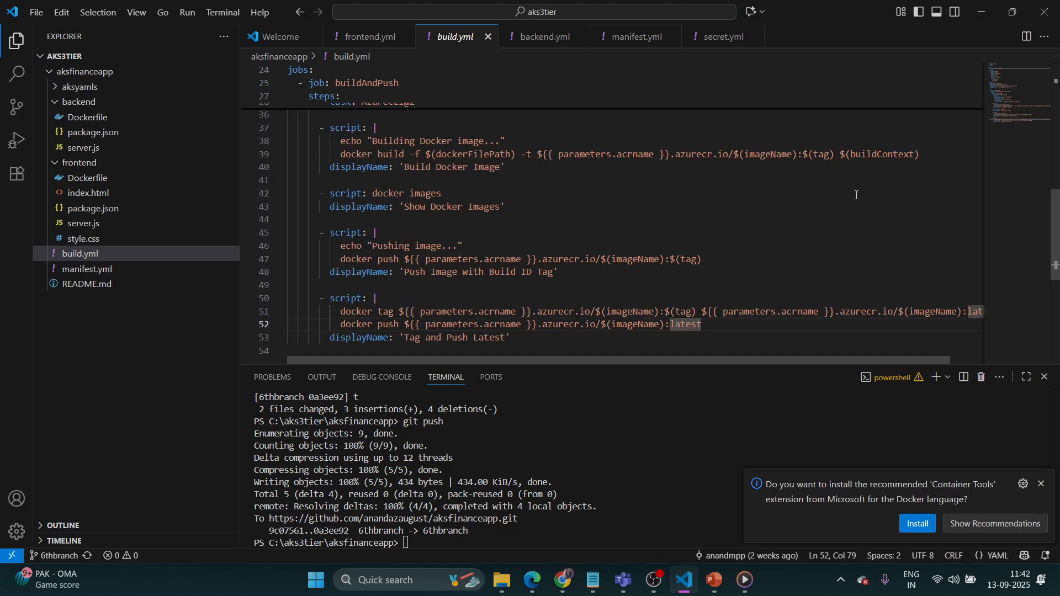
pyautogui.moveTo(924, 152); pyautogui.dragTo(625, 144)
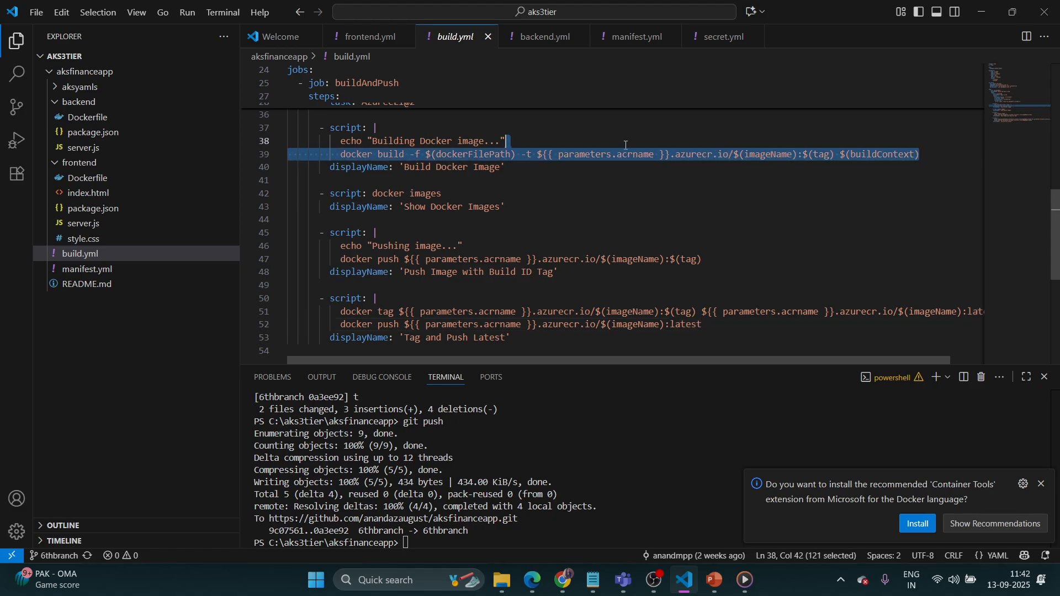
pyautogui.click(849, 159)
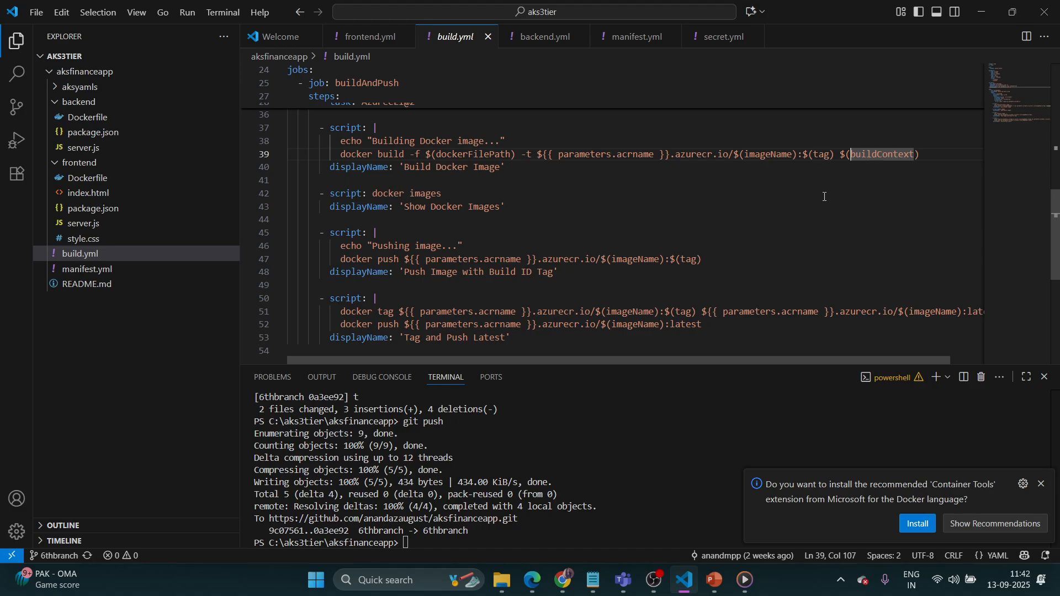
pyautogui.moveTo(706, 324); pyautogui.dragTo(686, 325)
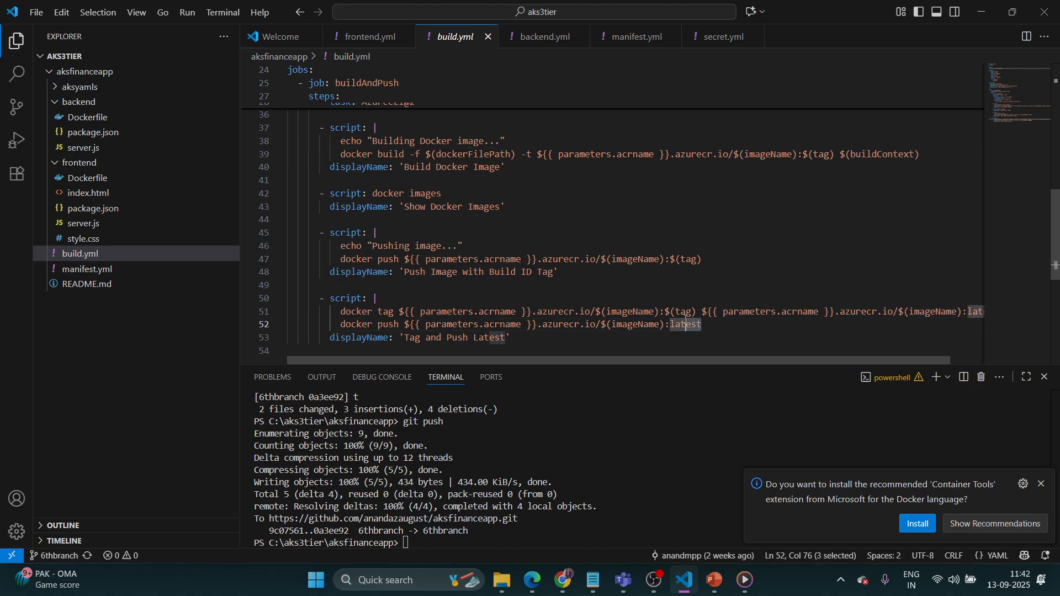
pyautogui.click(711, 323)
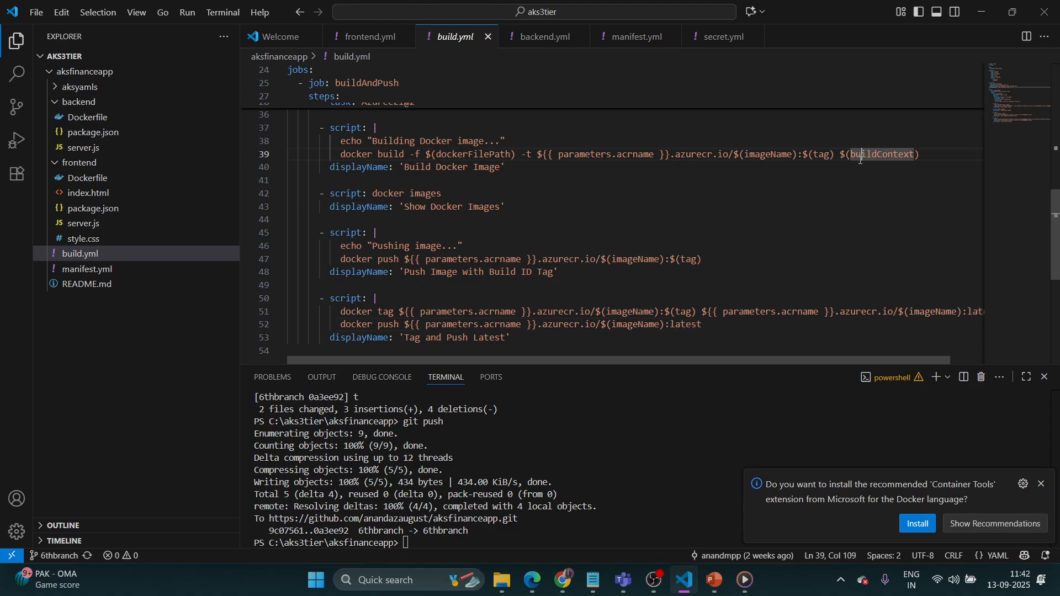
pyautogui.moveTo(703, 325); pyautogui.dragTo(655, 326)
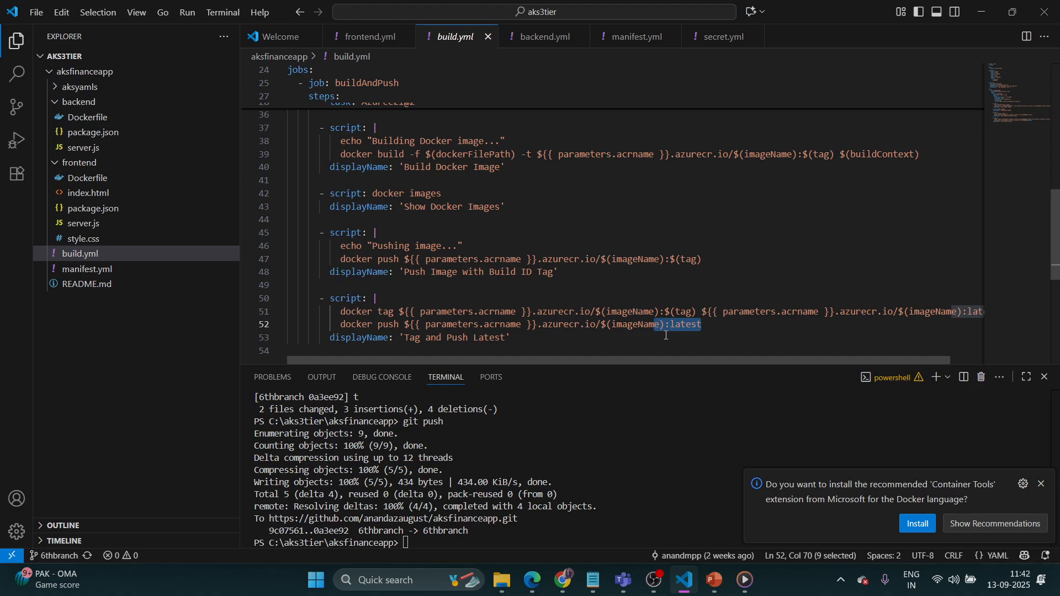
pyautogui.click(726, 329)
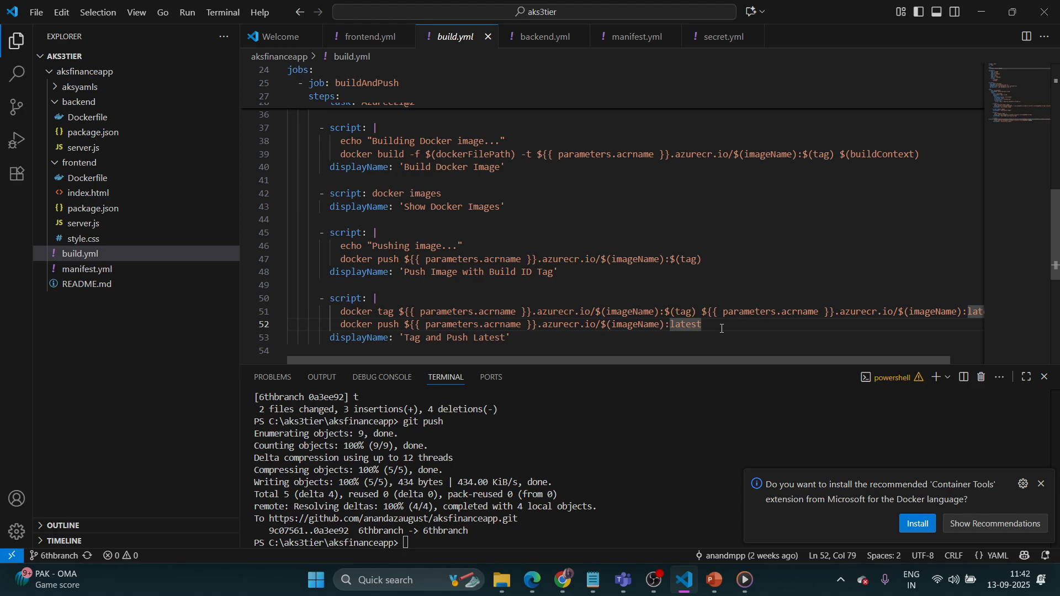
# - Check the aksfinance registry's Repositories page in Microsoft Edge and return to the end of build.yml in VS Code
pyautogui.scroll(-2, 585, 310)
pyautogui.scroll(-1, 513, 286)
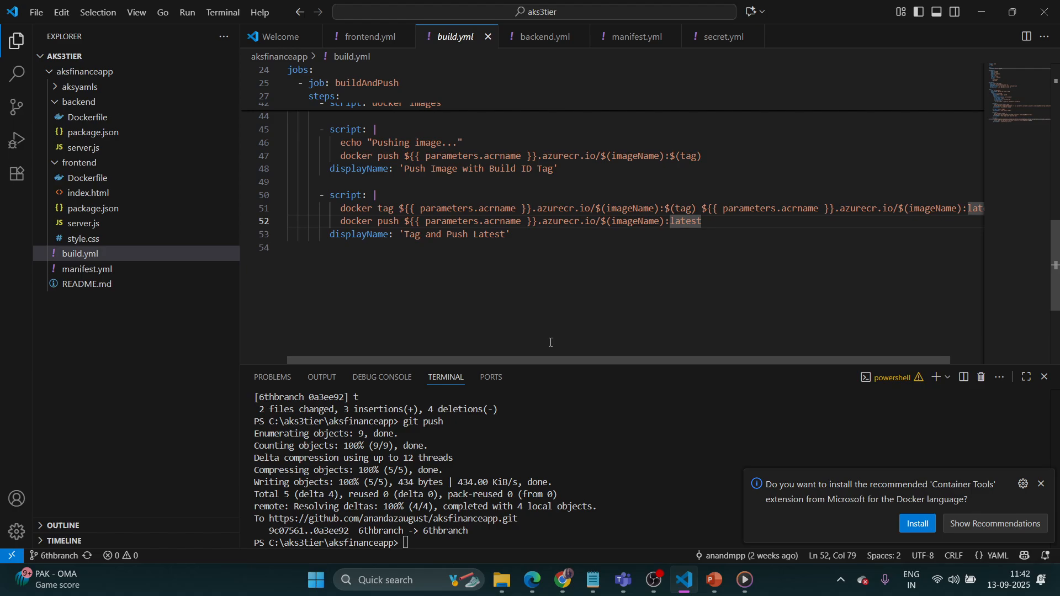
pyautogui.moveTo(531, 580)
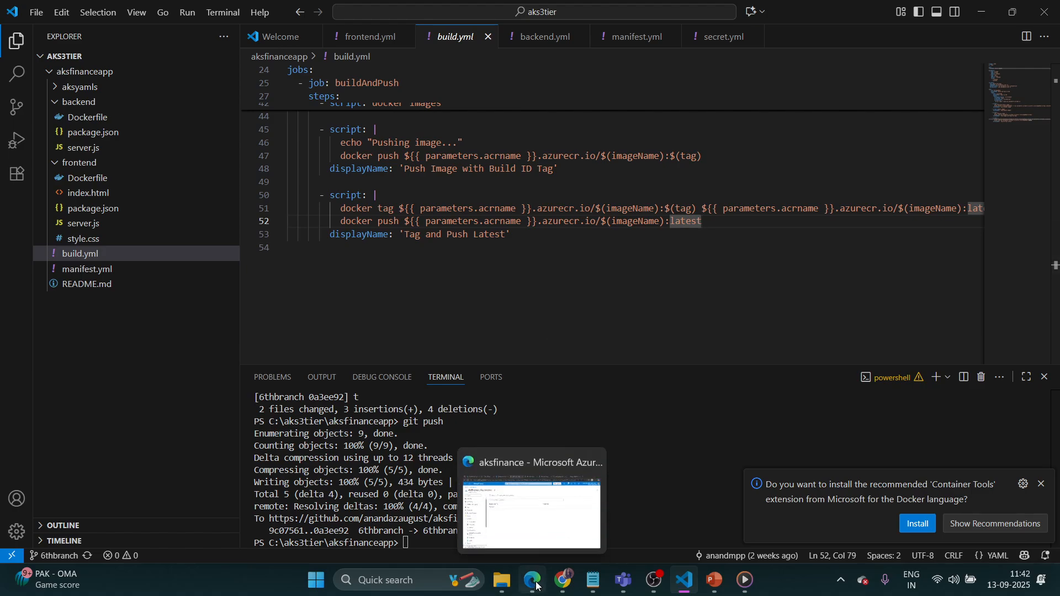
pyautogui.click(530, 508)
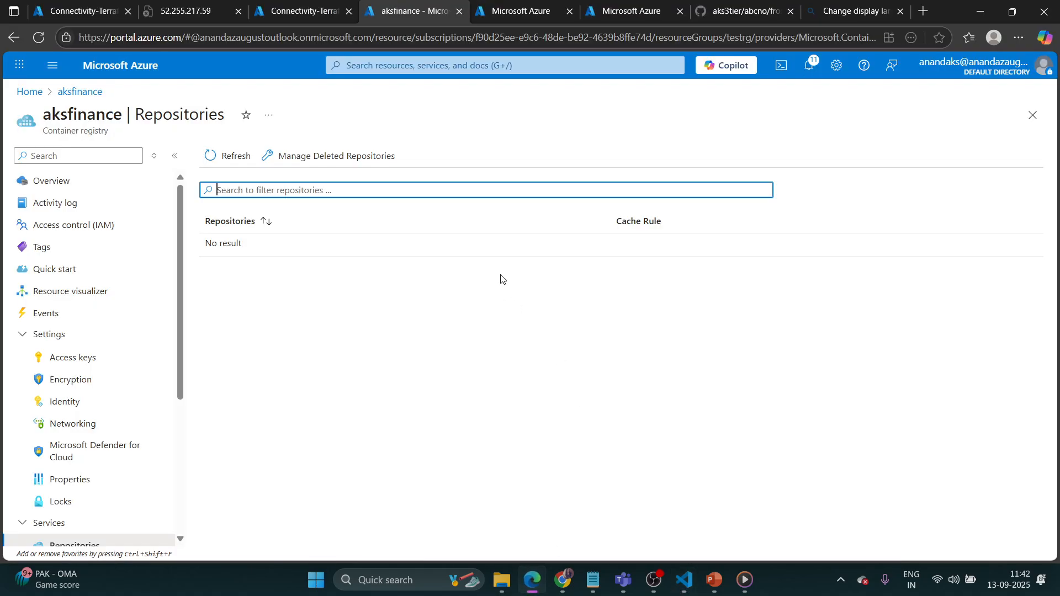
pyautogui.click(532, 579)
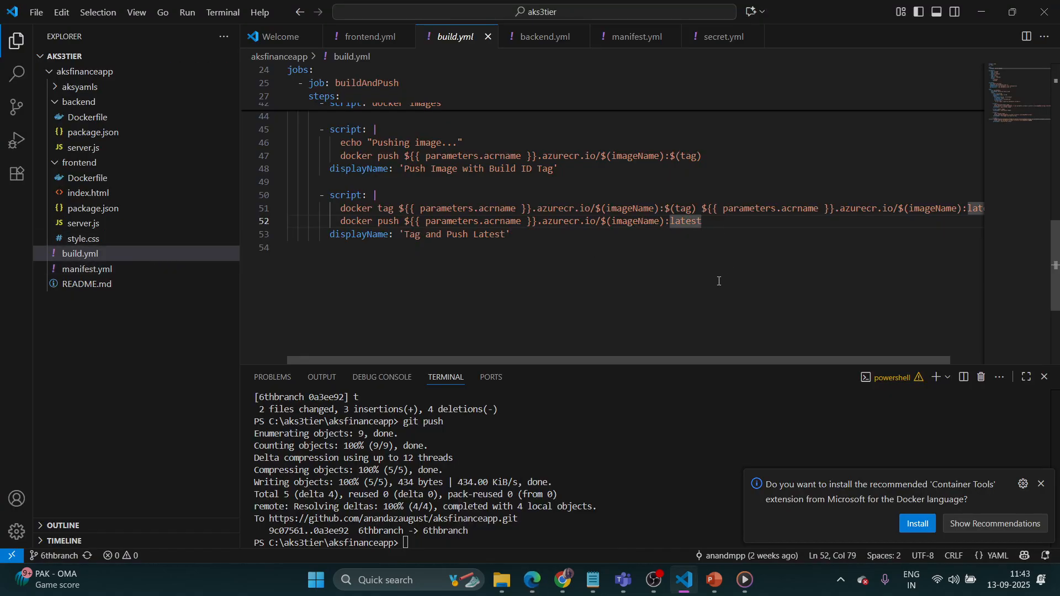
pyautogui.click(633, 274)
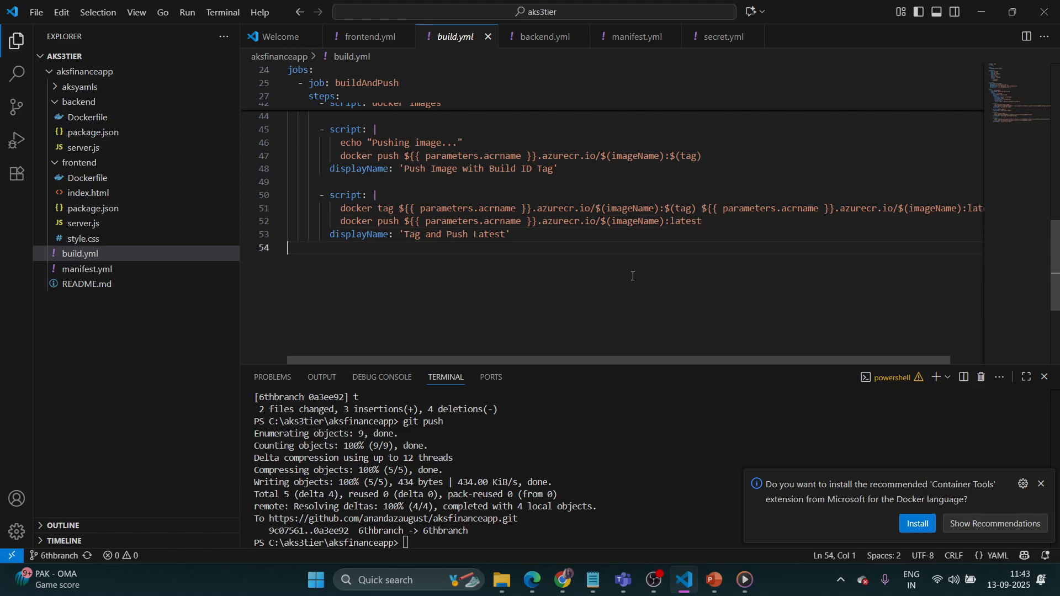
pyautogui.scroll(2, 530, 276)
# - Switch to Microsoft Edge and look through its open tabs, ending on the Azure Cloud Shell page in a maximized window
pyautogui.hotkey('alt', 'Tab')
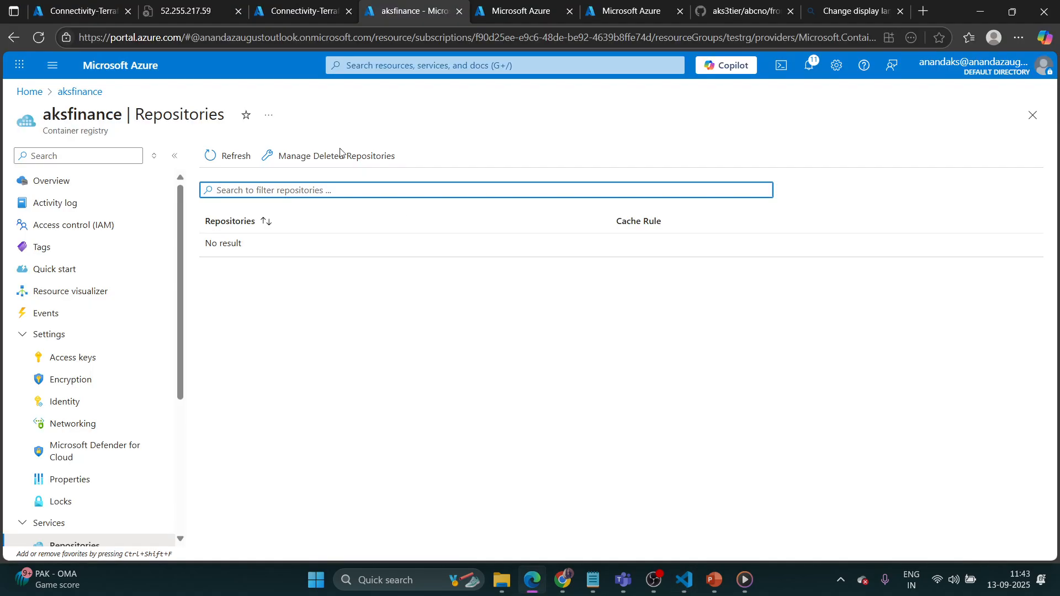
pyautogui.click(1013, 11)
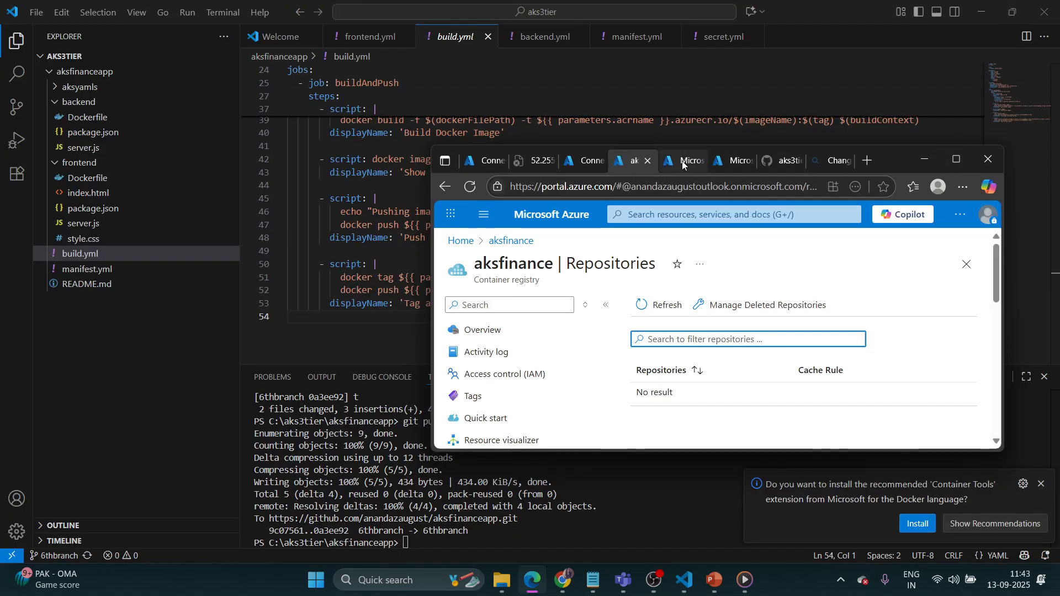
pyautogui.click(834, 161)
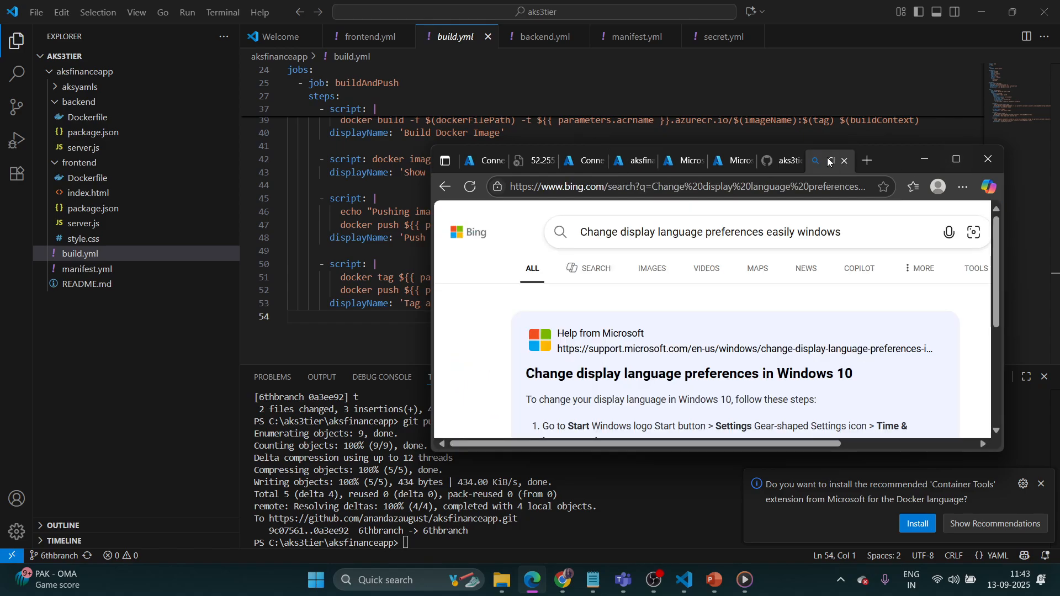
pyautogui.click(773, 161)
pyautogui.click(735, 161)
pyautogui.click(956, 160)
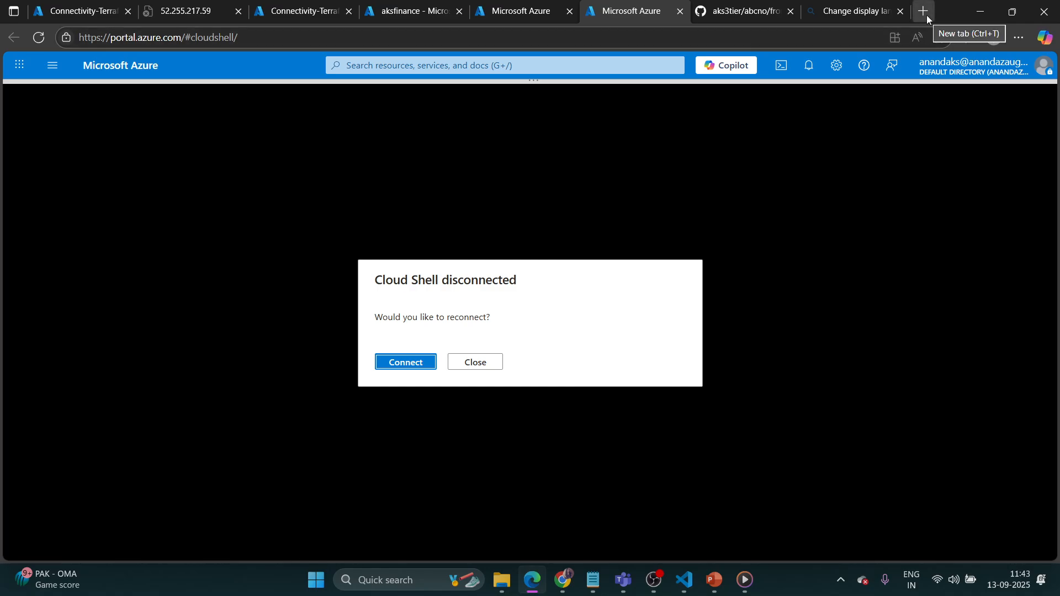
# - Switch to the Azure DevOps page in Chrome and open the terraform-cicd-nov21 project's pipelines overview
pyautogui.click(562, 591)
pyautogui.click(83, 22)
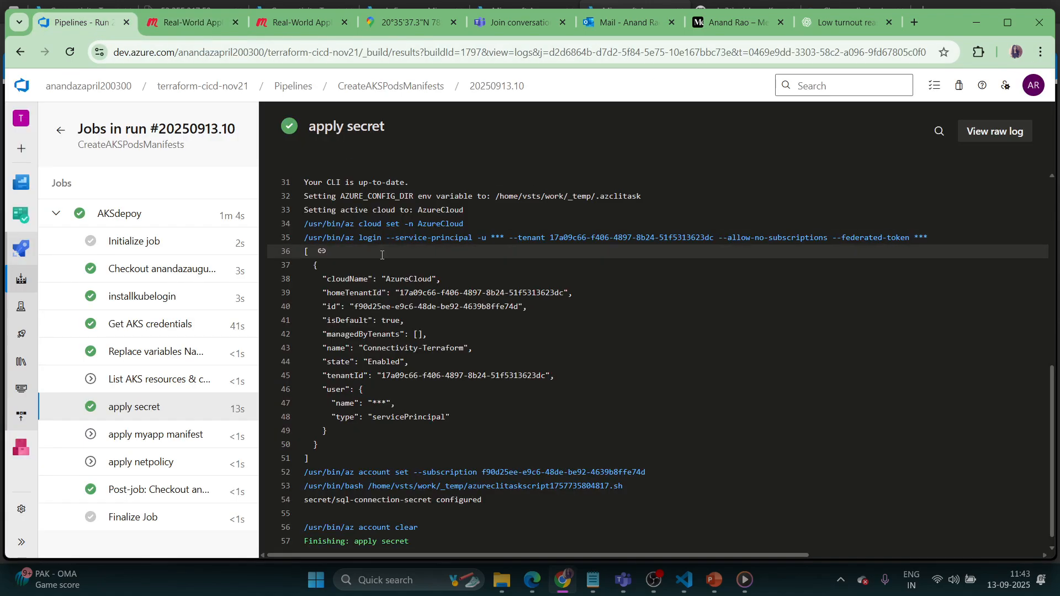
pyautogui.scroll(8, 382, 254)
pyautogui.click(289, 89)
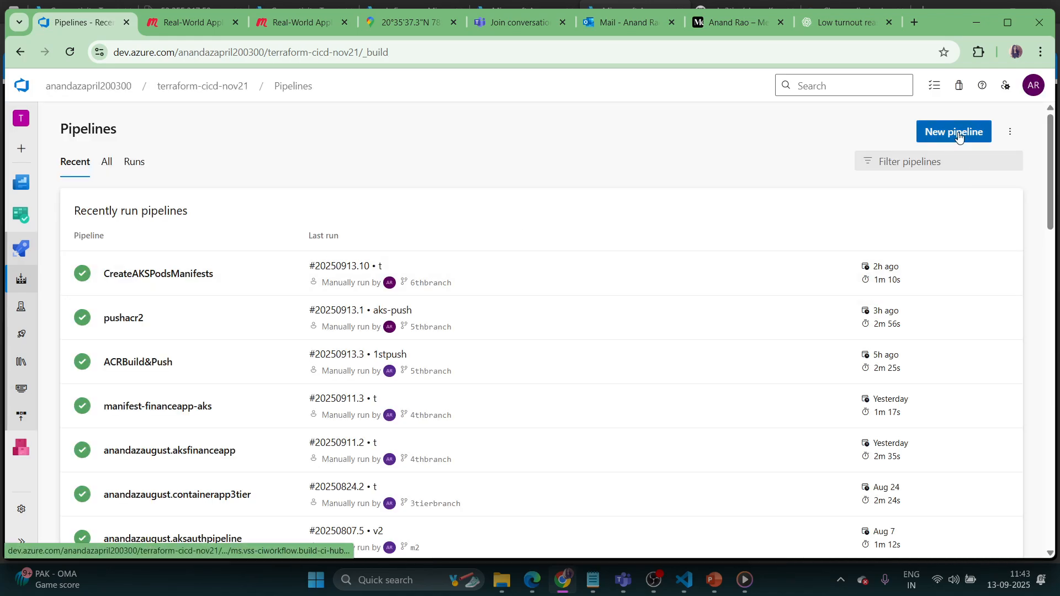
# - Start a new pipeline with GitHub as the code source and aksfinanceapp as the repository
pyautogui.click(959, 135)
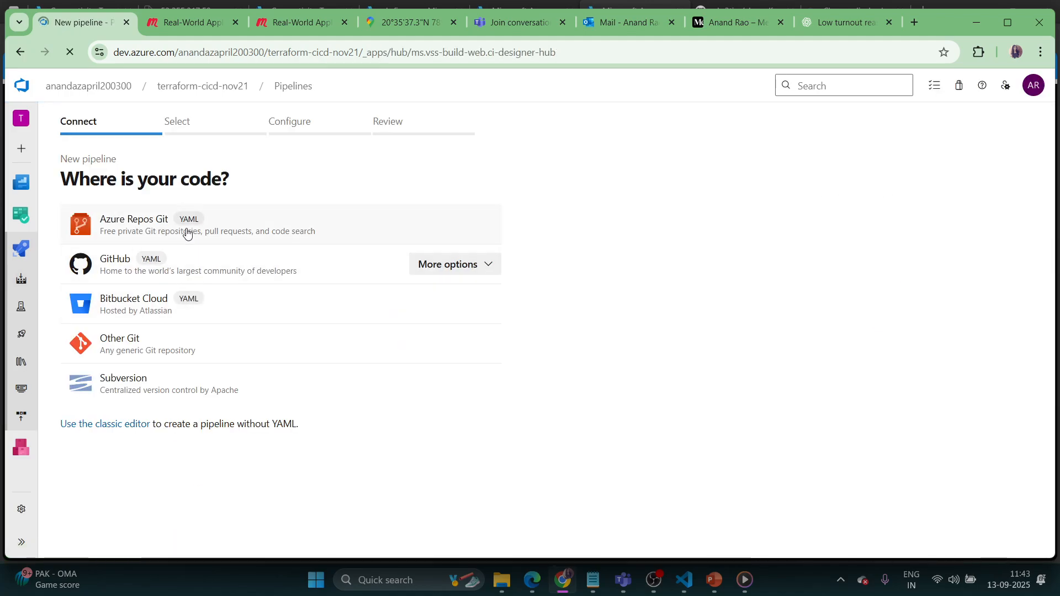
pyautogui.click(211, 268)
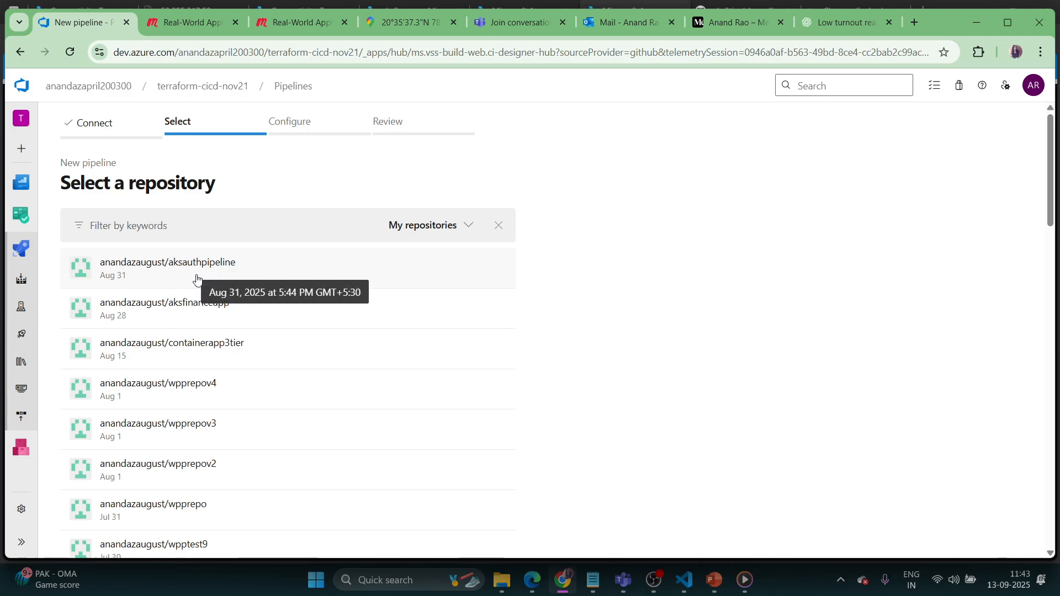
pyautogui.click(197, 321)
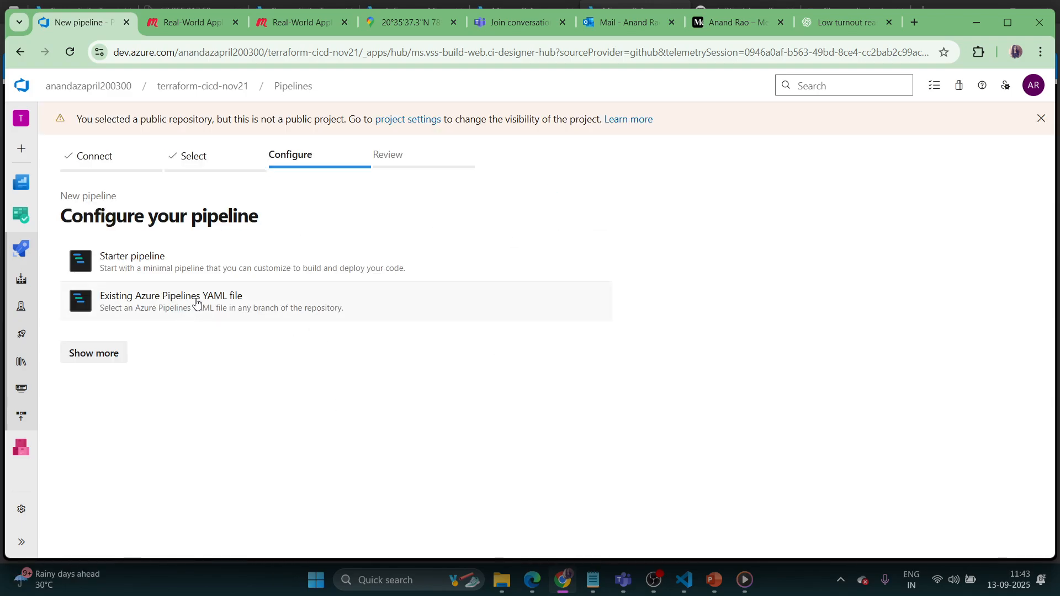
# - Configure the pipeline from the existing YAML file /build.yml on 6thbranch and save it without running
pyautogui.click(196, 303)
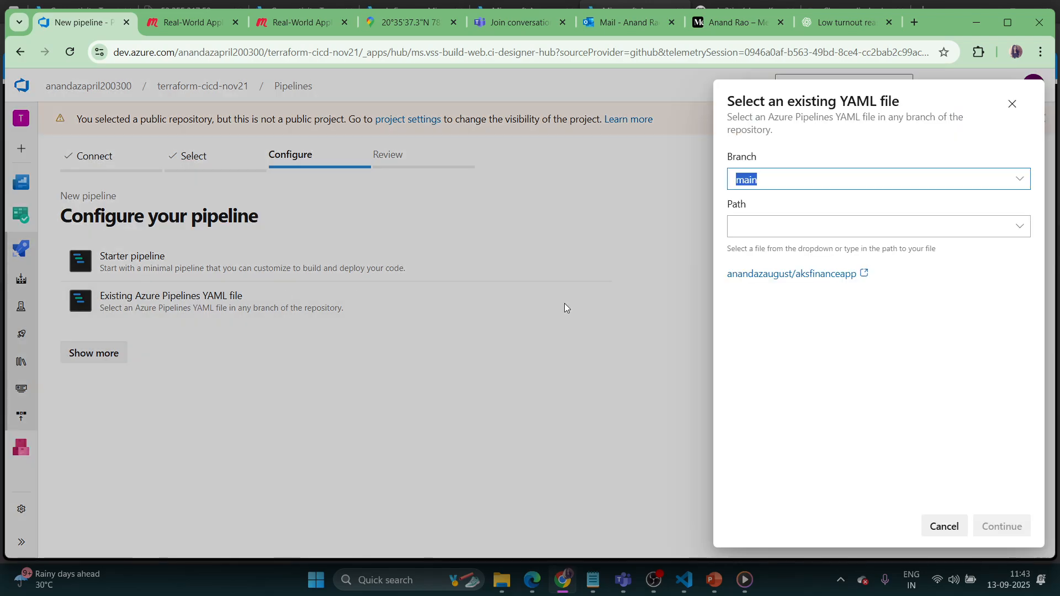
pyautogui.click(1016, 180)
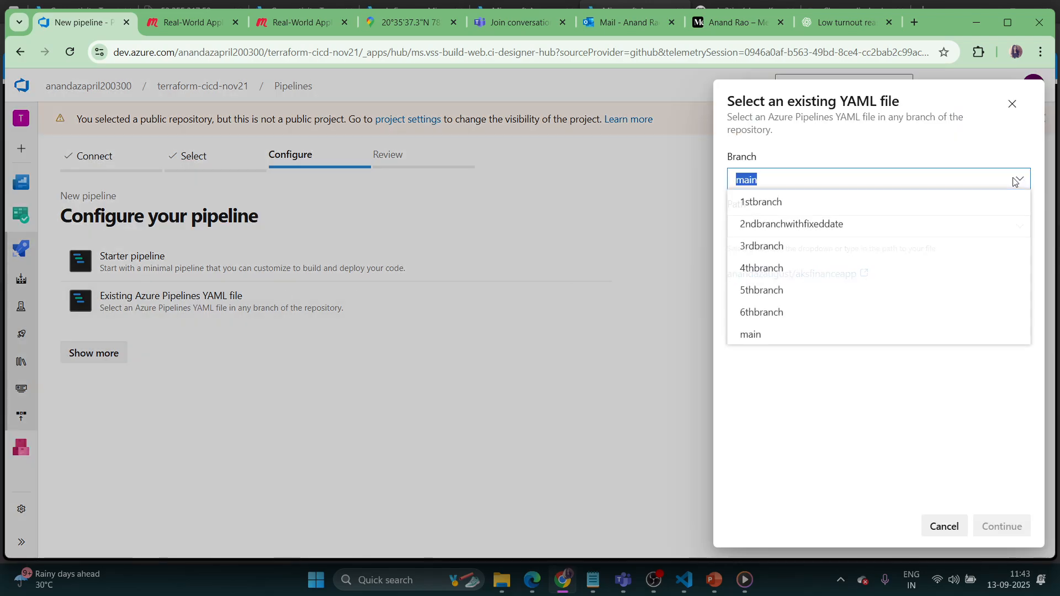
pyautogui.click(790, 315)
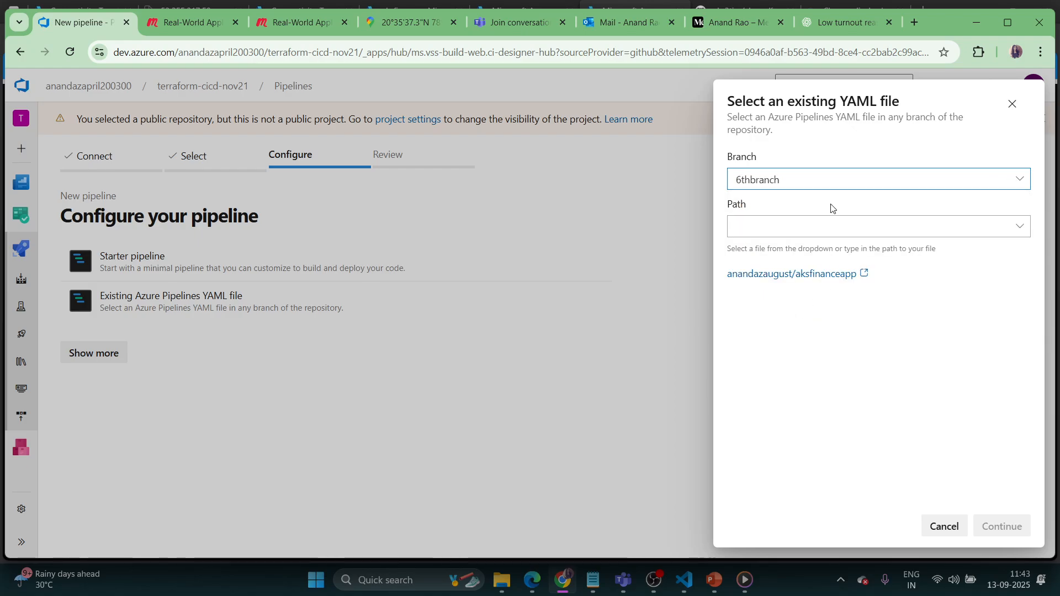
pyautogui.click(1020, 226)
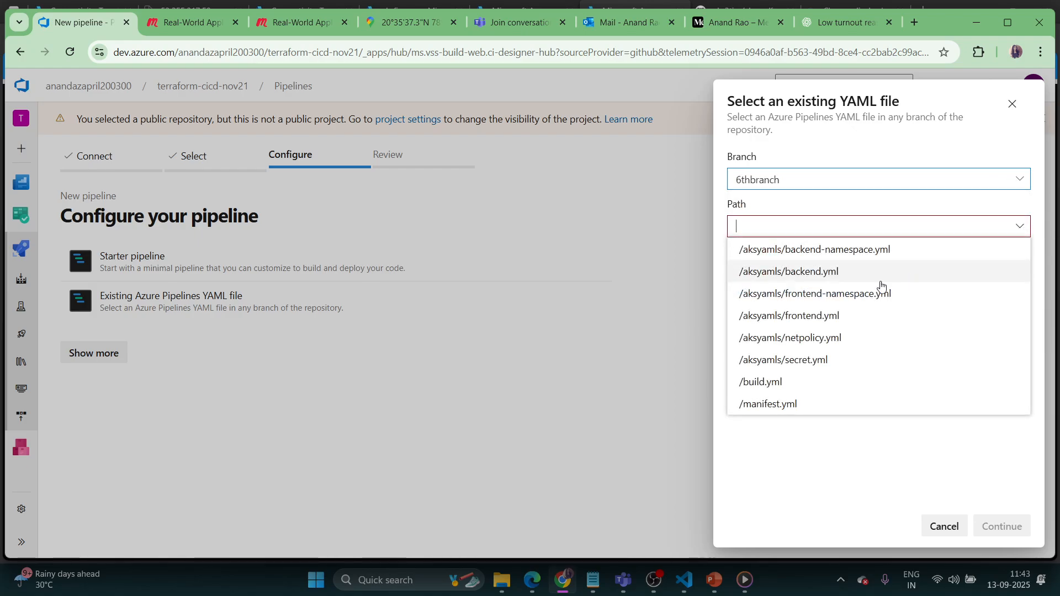
pyautogui.click(802, 387)
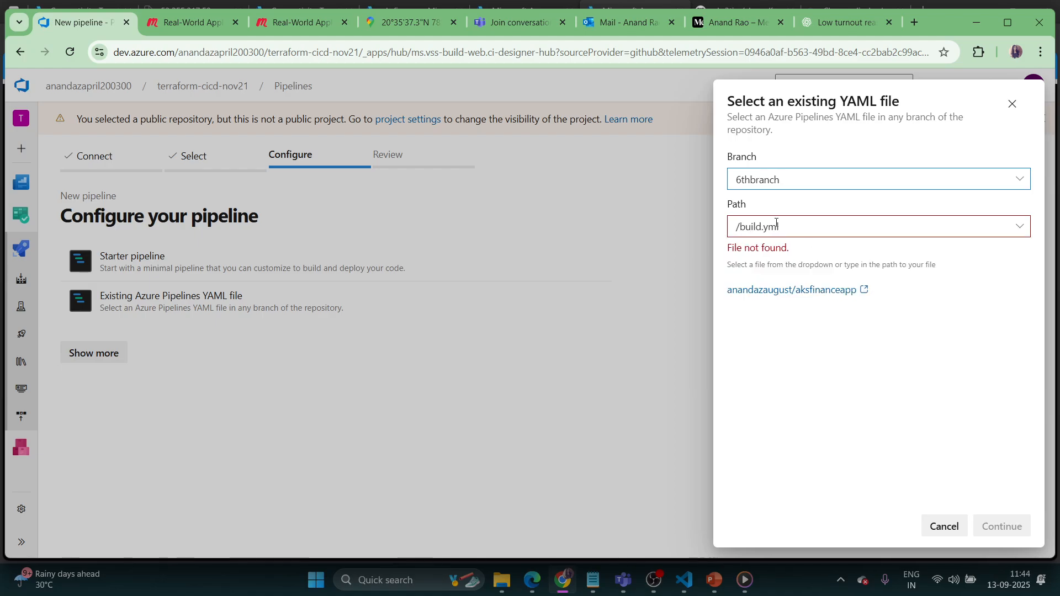
pyautogui.moveTo(793, 227); pyautogui.dragTo(694, 227)
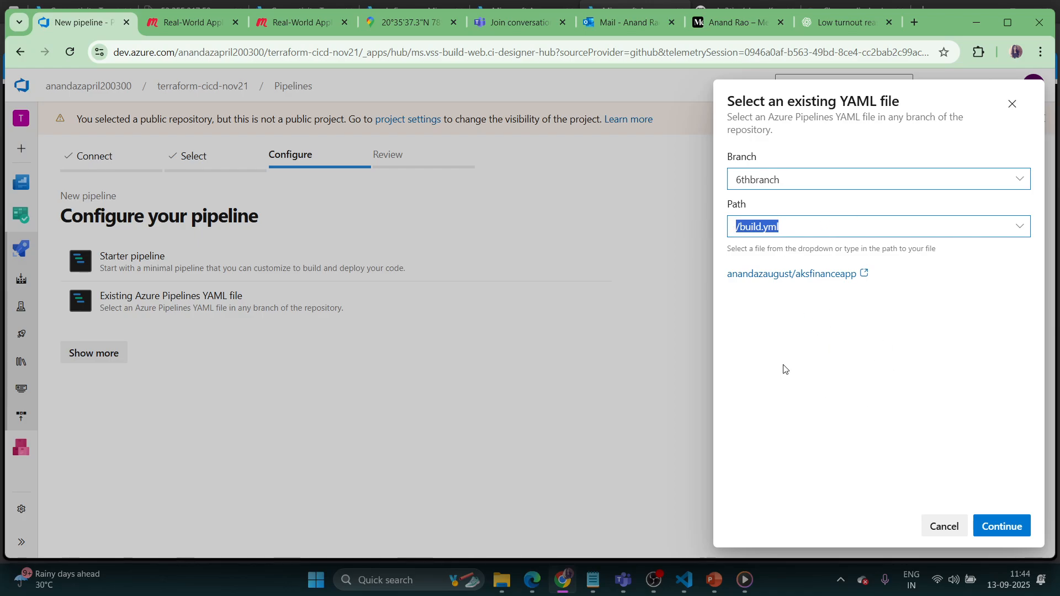
pyautogui.click(999, 527)
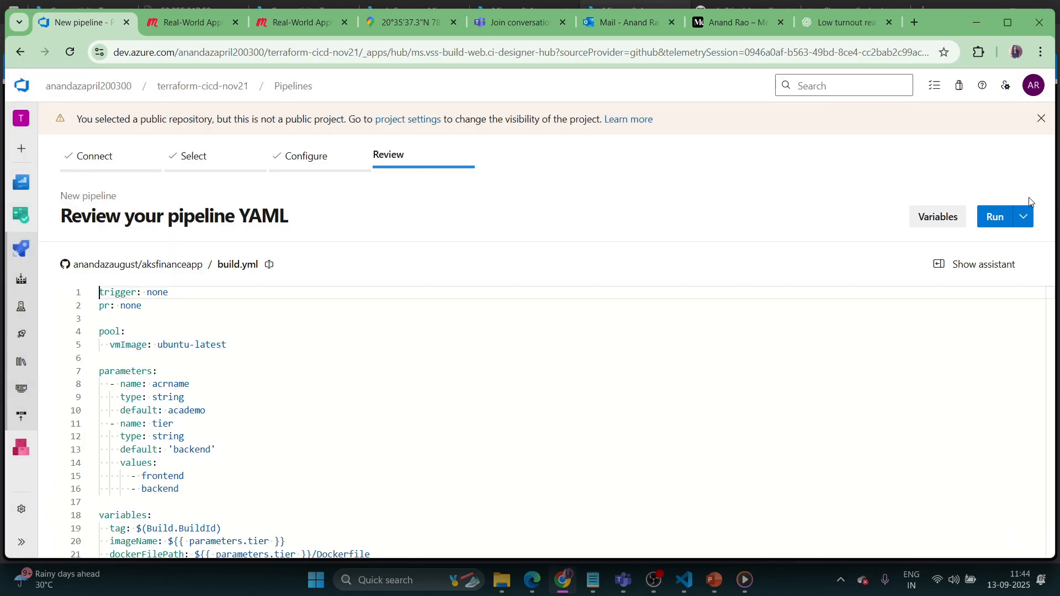
pyautogui.click(1026, 218)
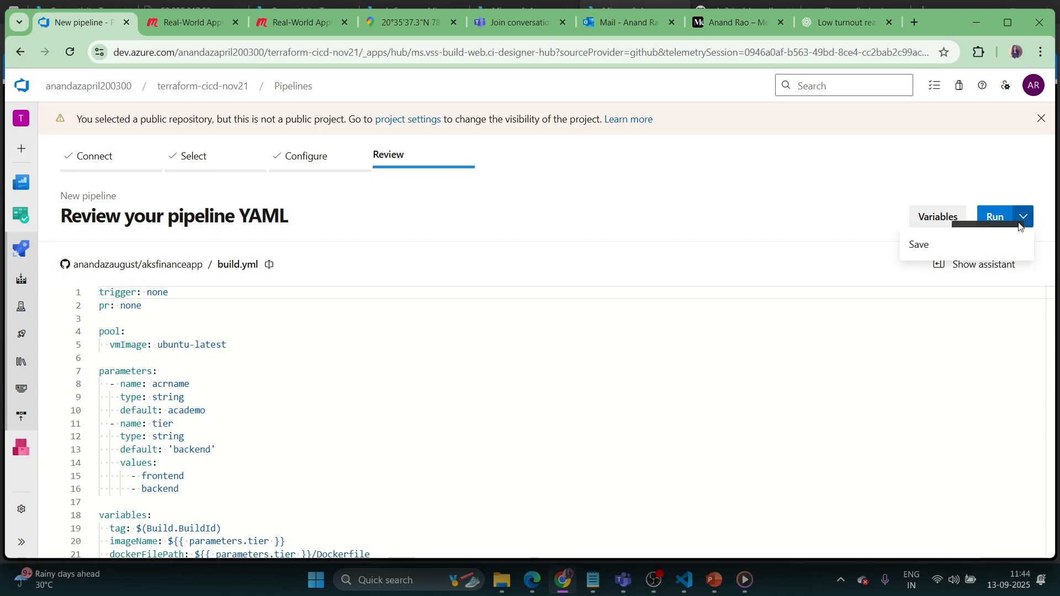
pyautogui.click(929, 249)
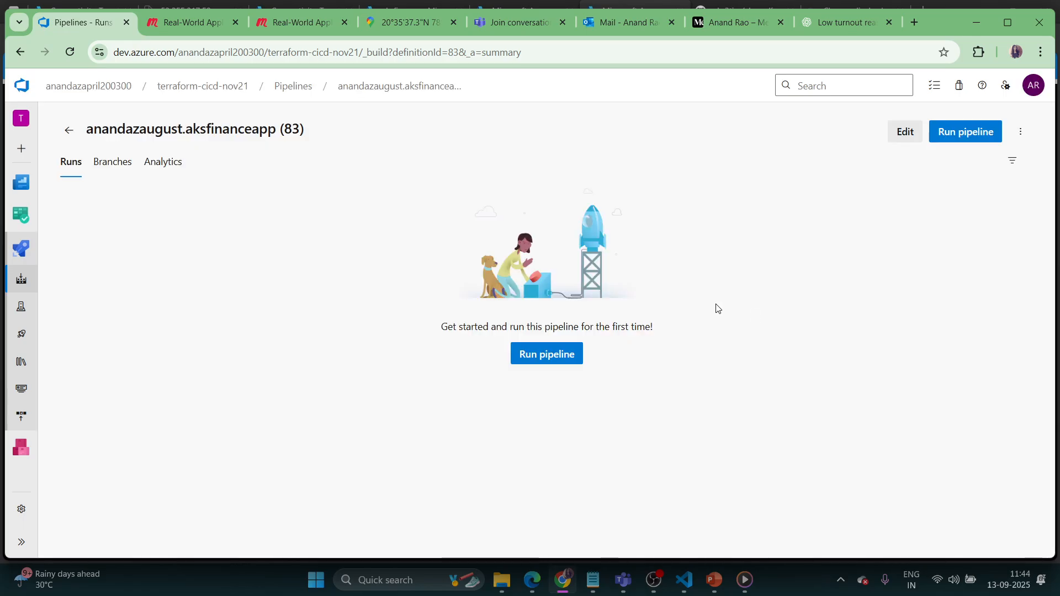
# - Open the saved pipeline's YAML for editing, and return to the aksfinanceapp (83) pipeline through the full pipelines list
pyautogui.click(908, 136)
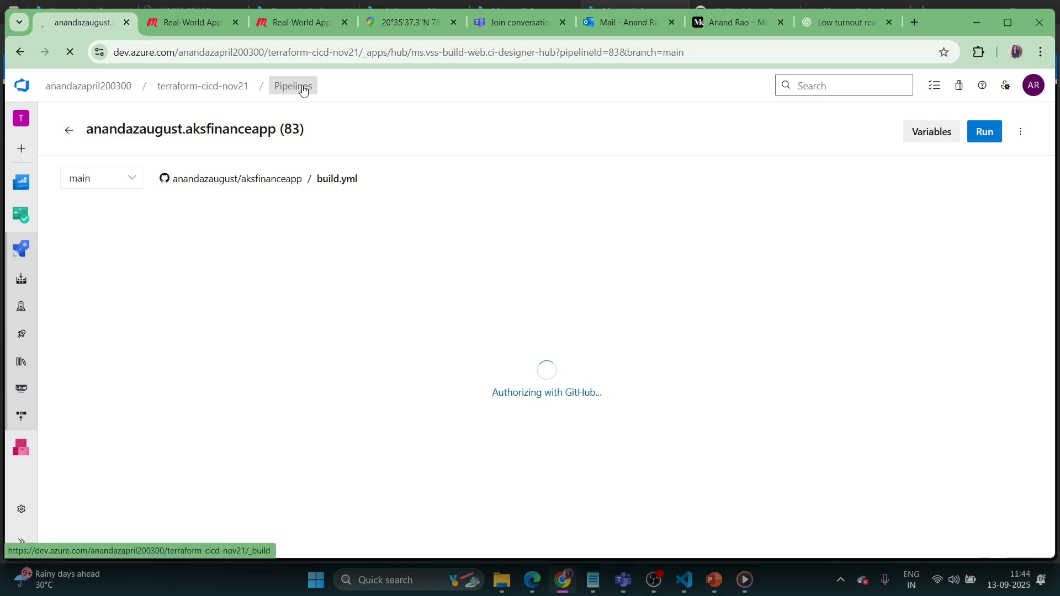
pyautogui.click(1022, 135)
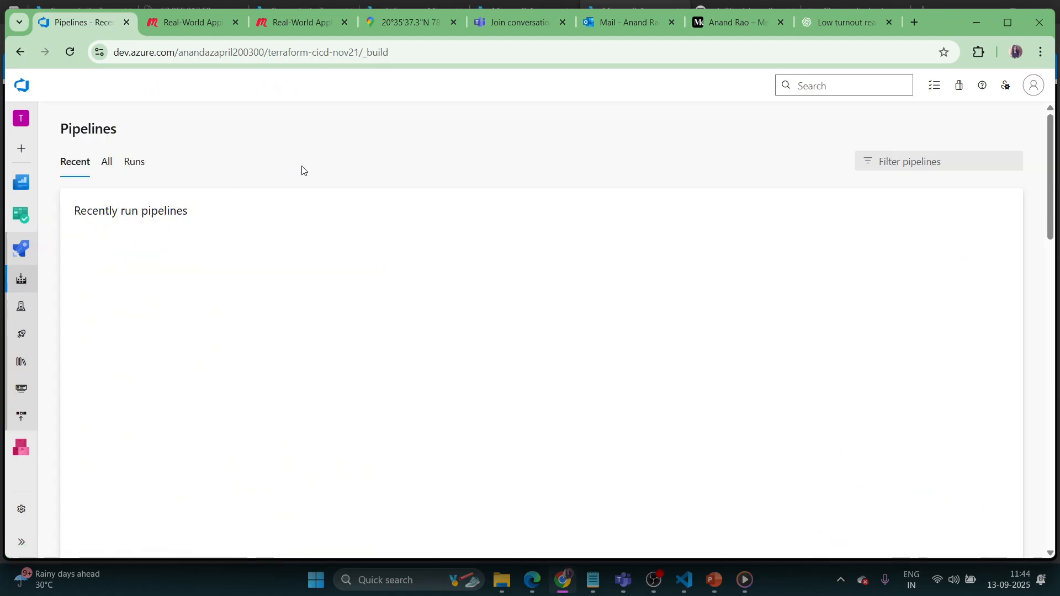
pyautogui.click(108, 164)
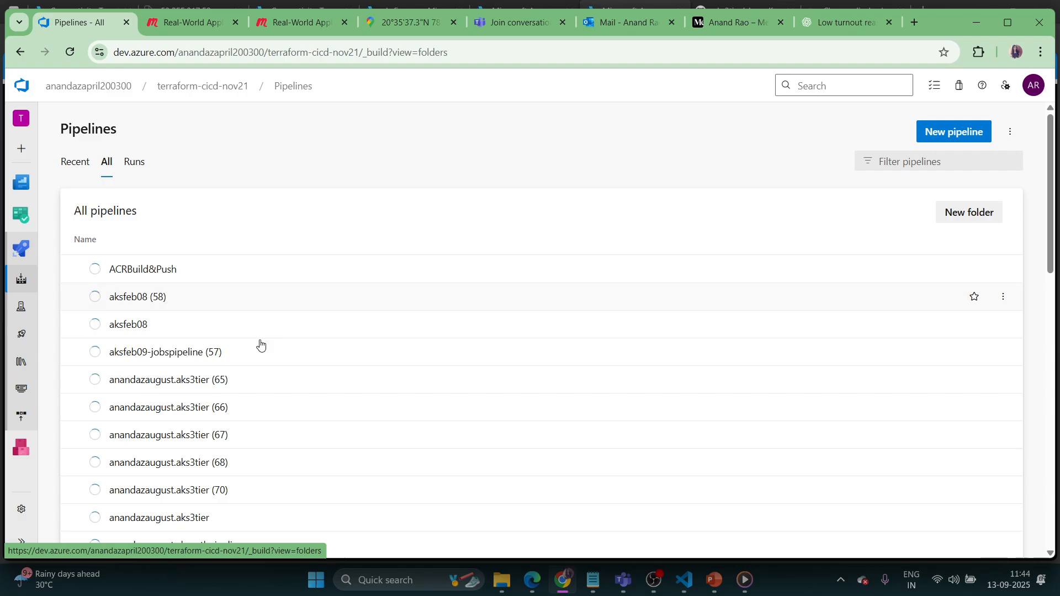
pyautogui.scroll(-3, 175, 355)
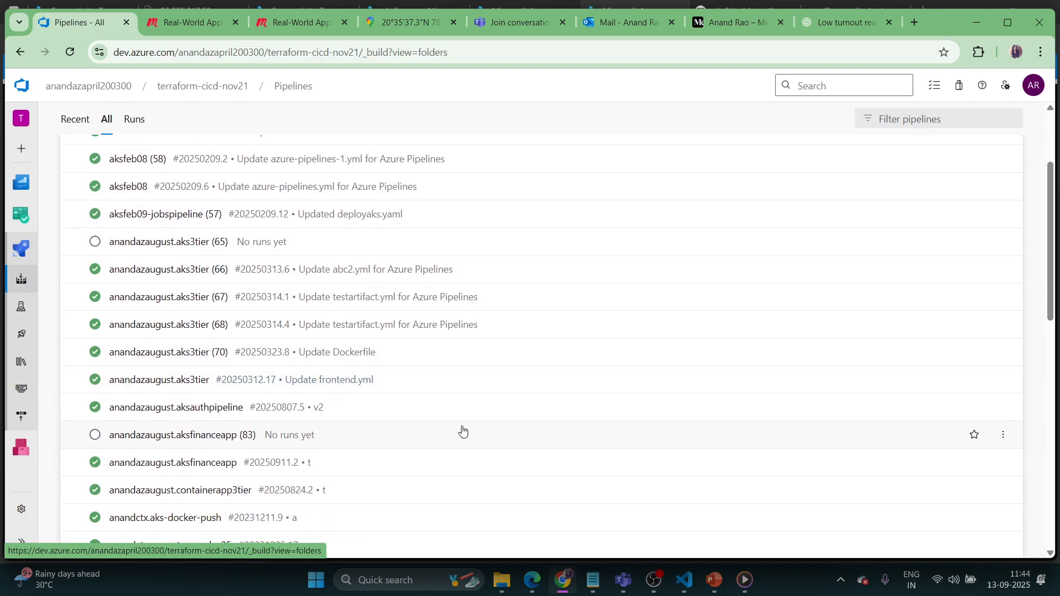
pyautogui.click(855, 441)
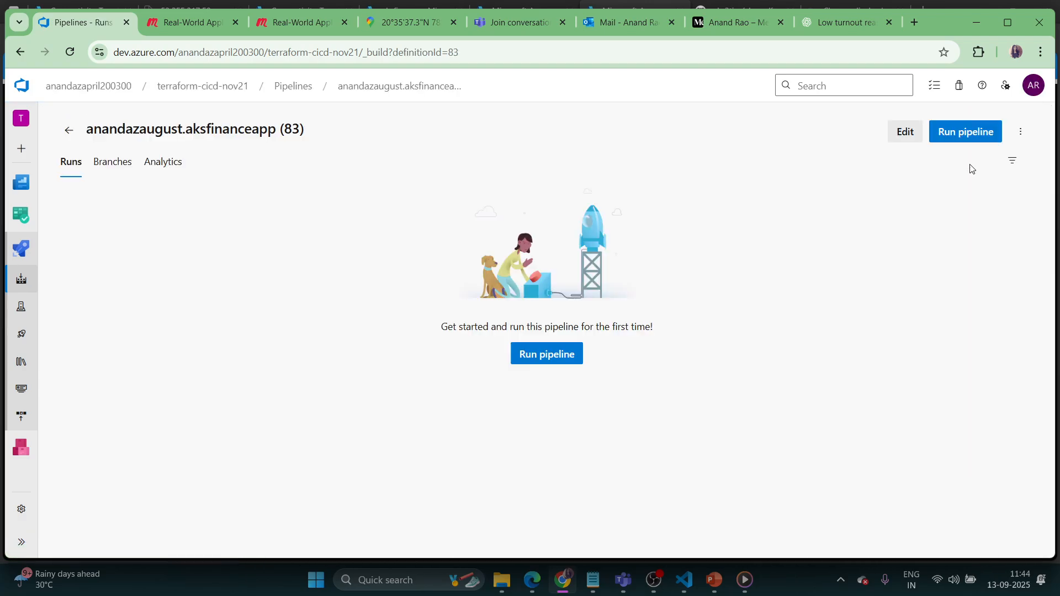
# - Rename the aksfinanceapp (83) pipeline to acrpush-v1 and save the new name
pyautogui.click(1021, 132)
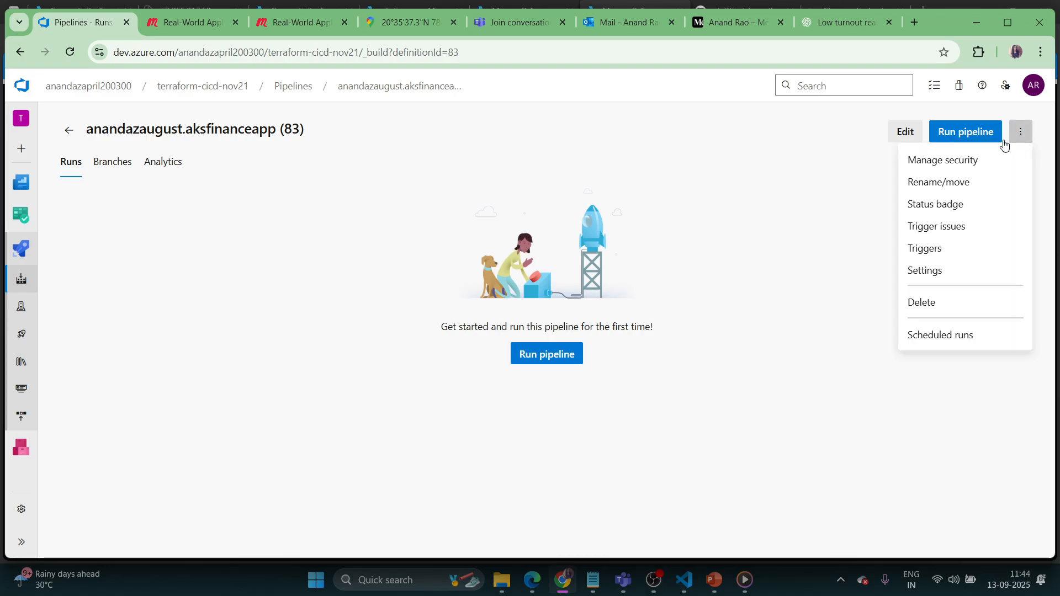
pyautogui.click(939, 182)
pyautogui.moveTo(577, 301); pyautogui.dragTo(206, 298)
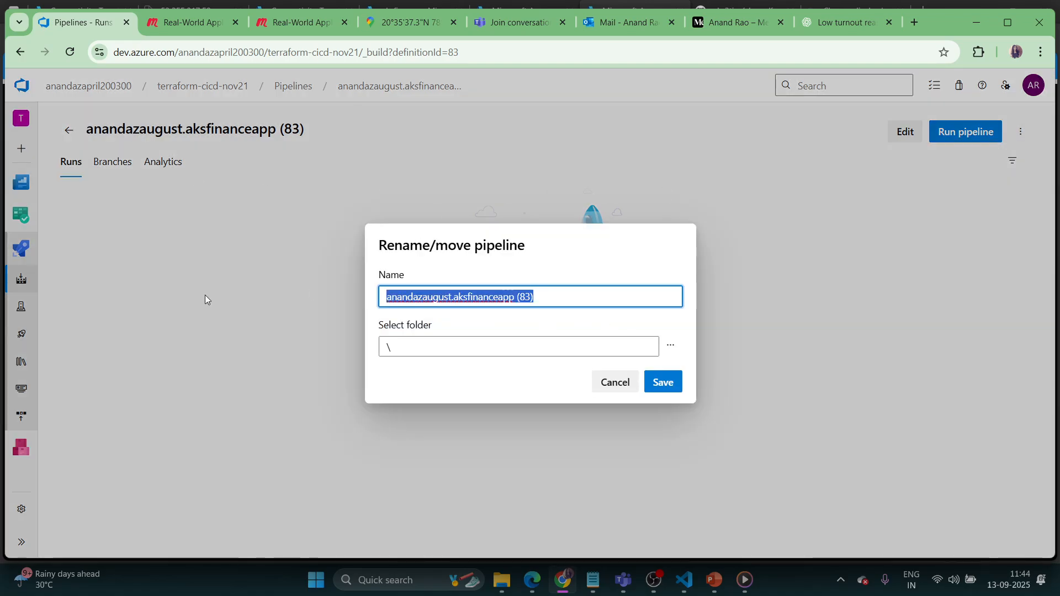
pyautogui.write('acrpush')
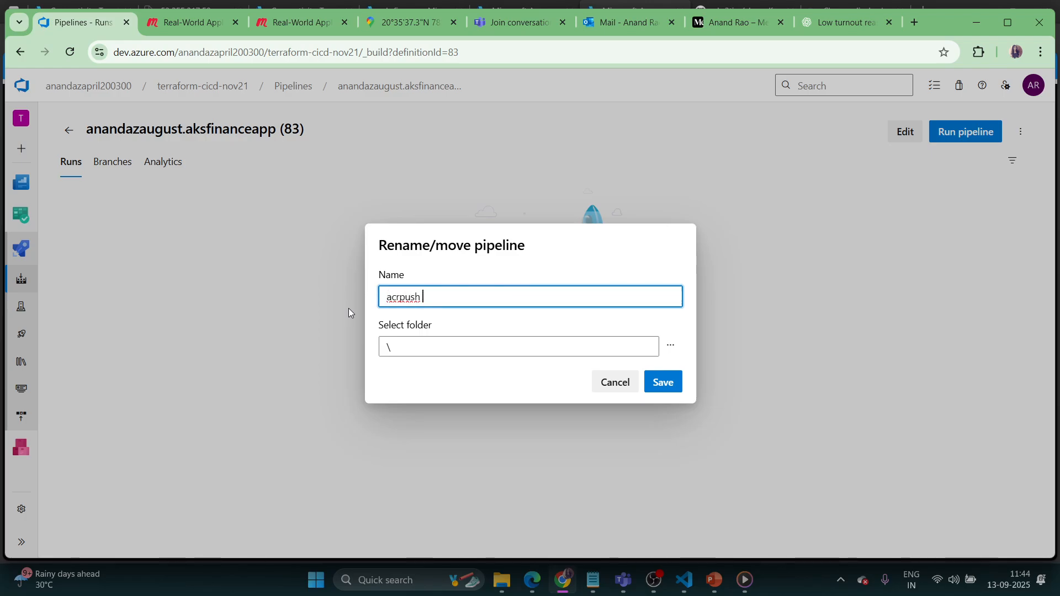
pyautogui.press('BackSpace')
pyautogui.write('-v1')
pyautogui.click(662, 380)
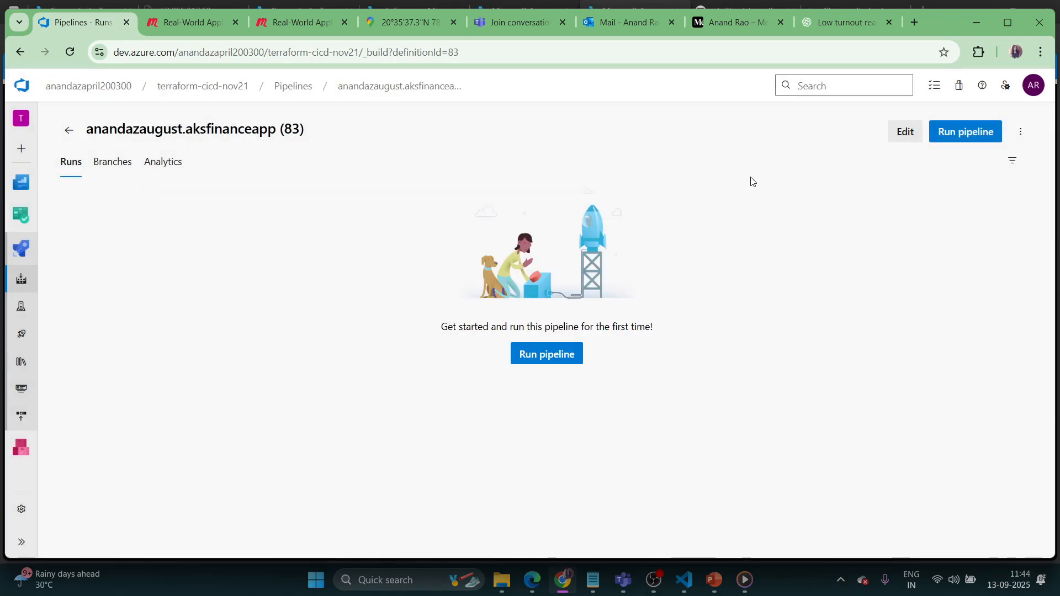
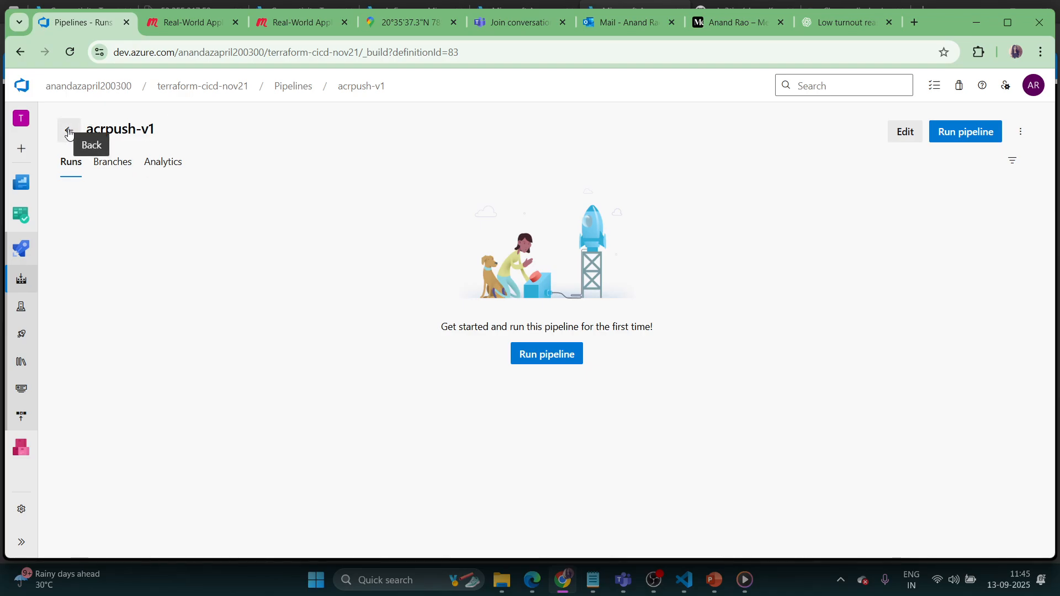
# - Leave the acrpush-v1 pipeline and open the service connections in the terraform-cicd-nov21 project settings
pyautogui.click(69, 131)
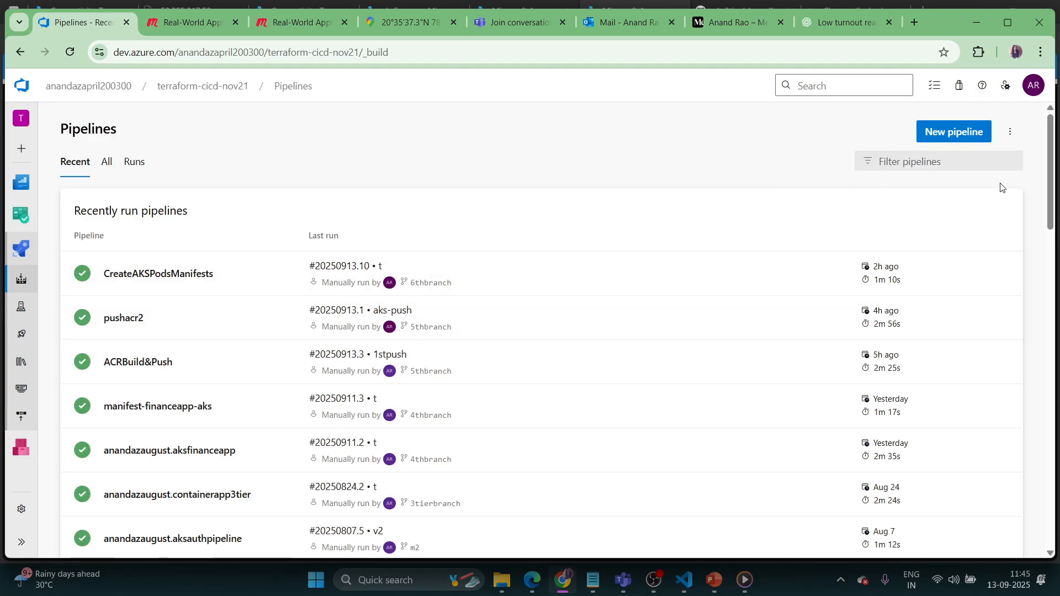
pyautogui.click(1035, 87)
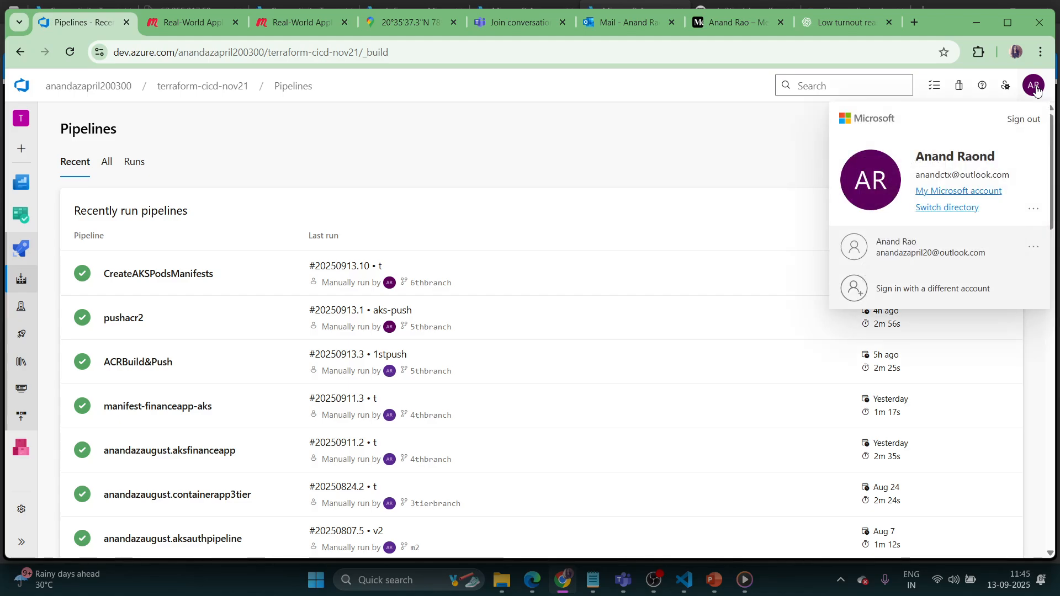
pyautogui.click(681, 166)
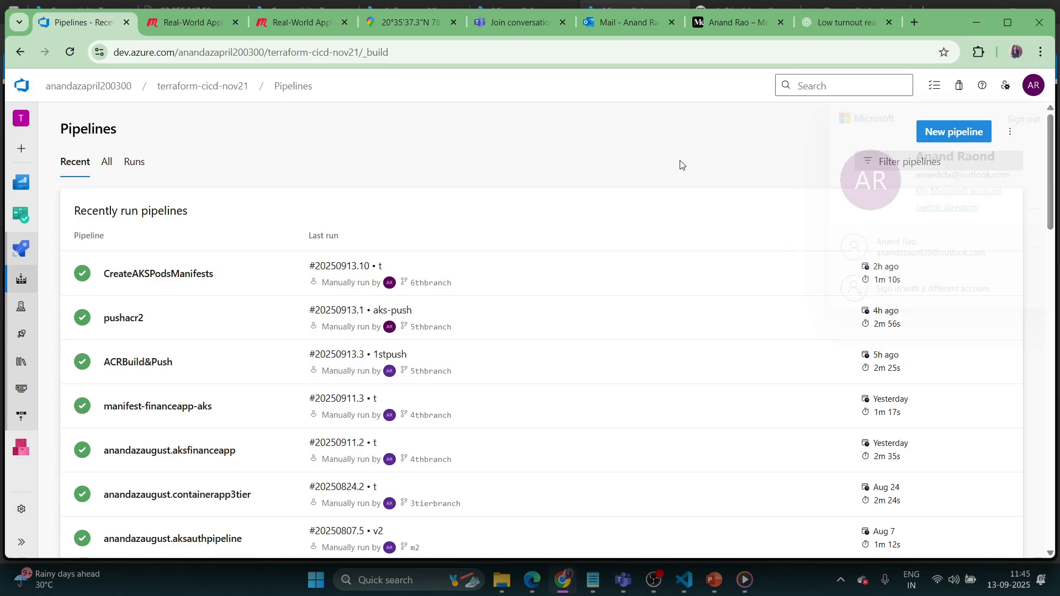
pyautogui.click(17, 544)
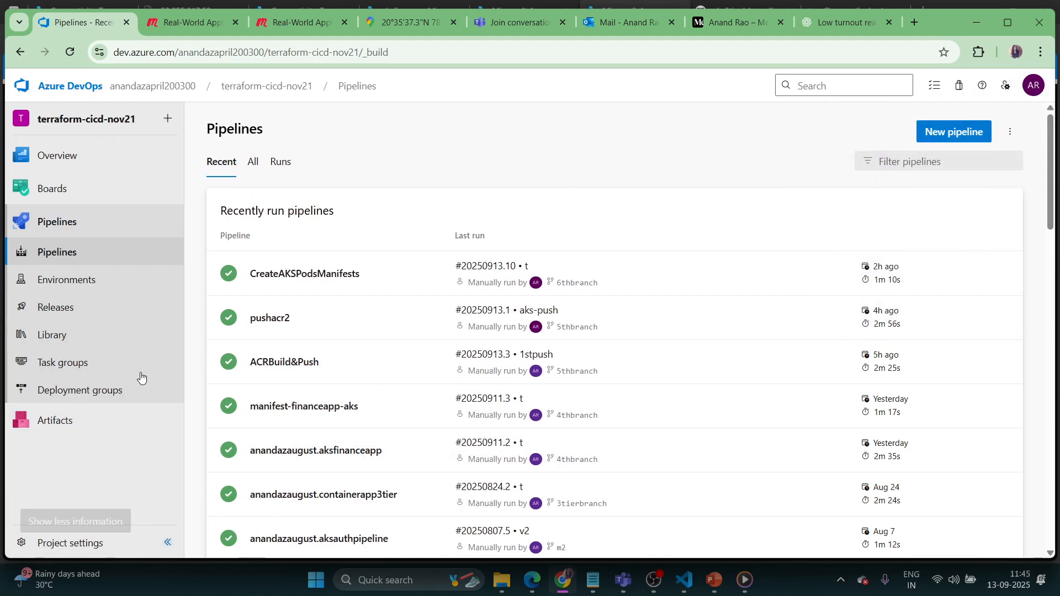
pyautogui.click(76, 547)
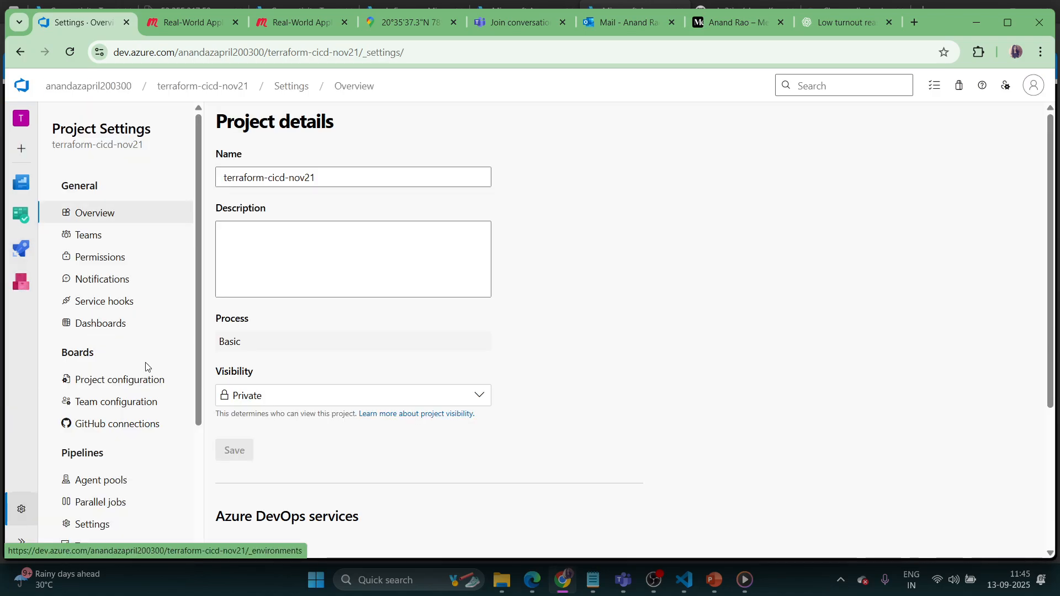
pyautogui.scroll(-1, 138, 406)
pyautogui.scroll(-2, 134, 410)
pyautogui.click(166, 436)
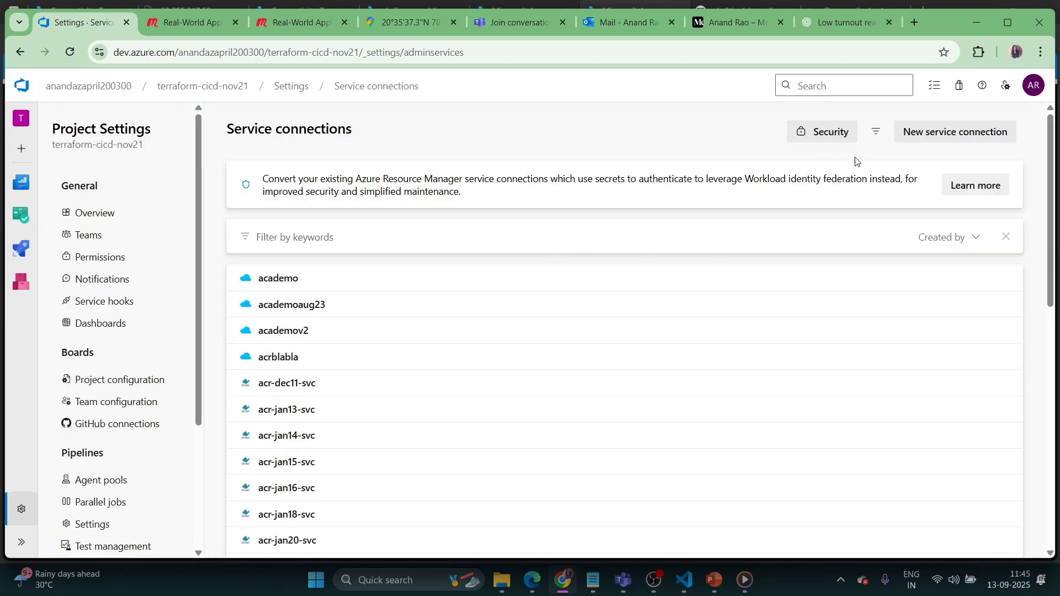
# - Start a new Azure Resource Manager service connection with the identity type App registration or managed identity (manual)
pyautogui.click(977, 132)
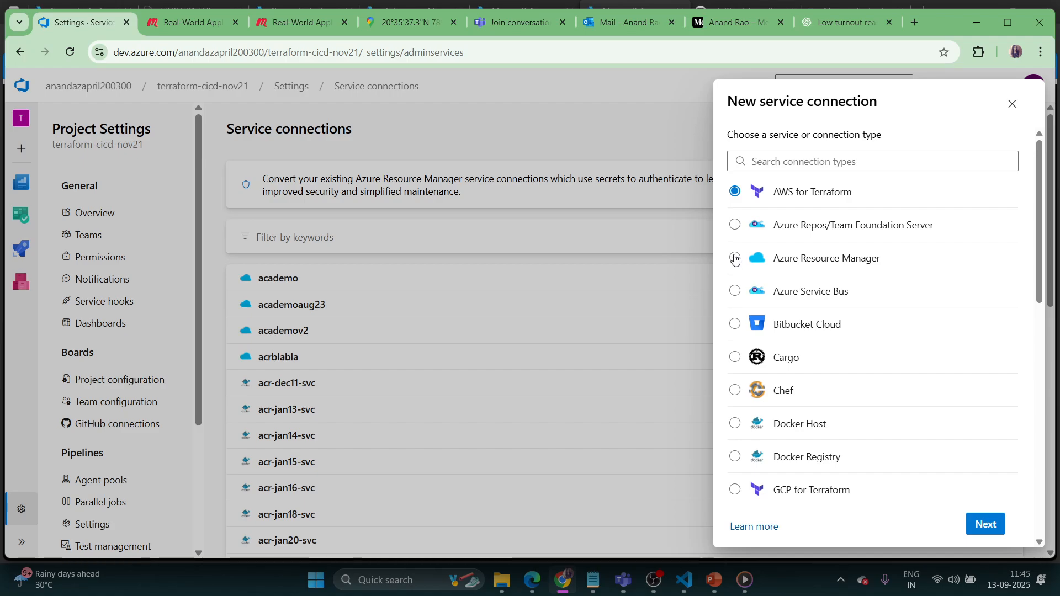
pyautogui.click(734, 258)
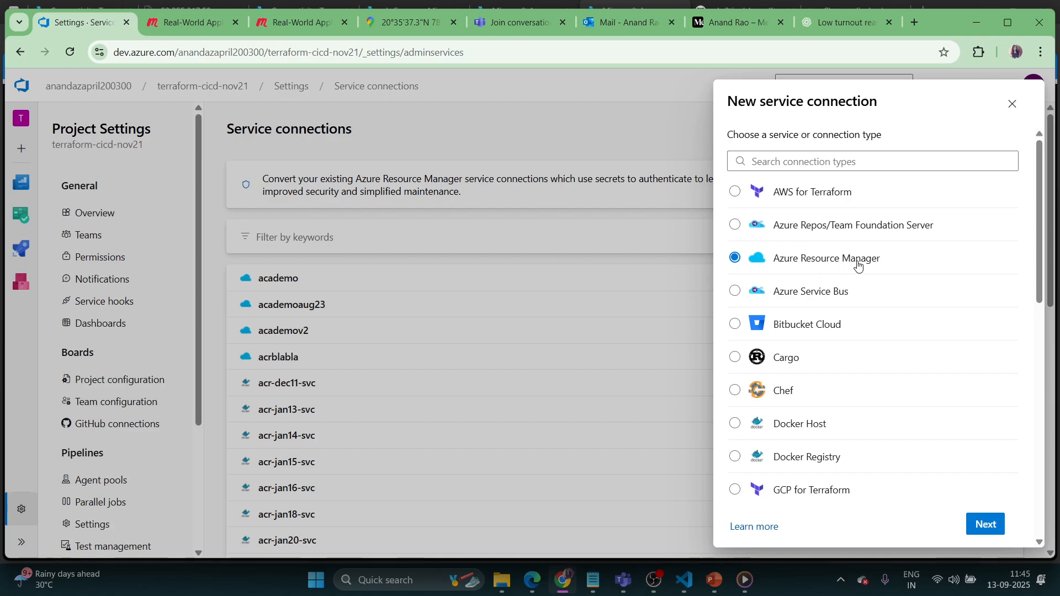
pyautogui.click(988, 524)
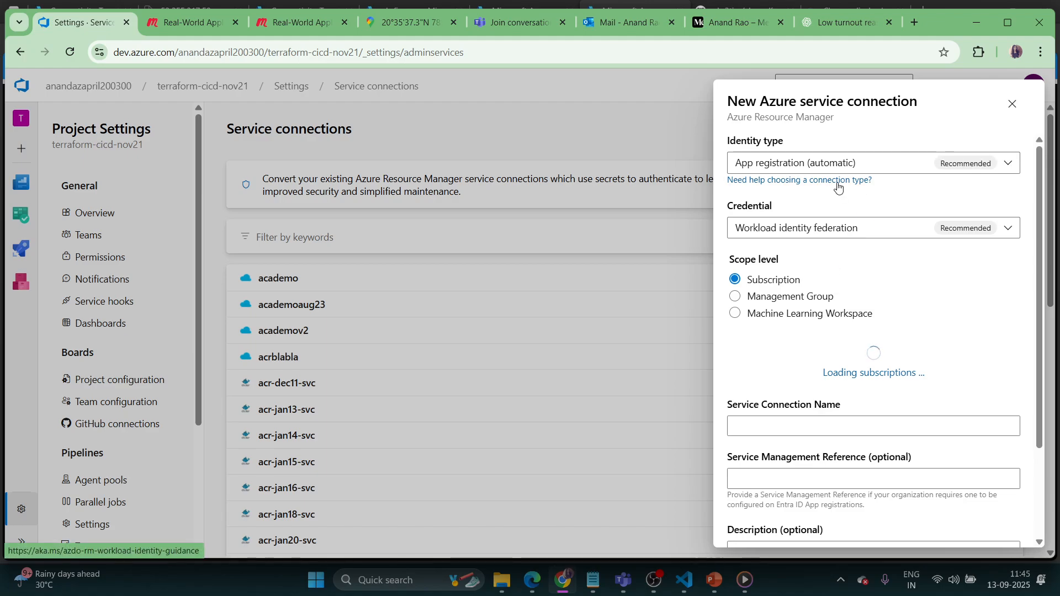
pyautogui.click(1006, 164)
pyautogui.click(868, 239)
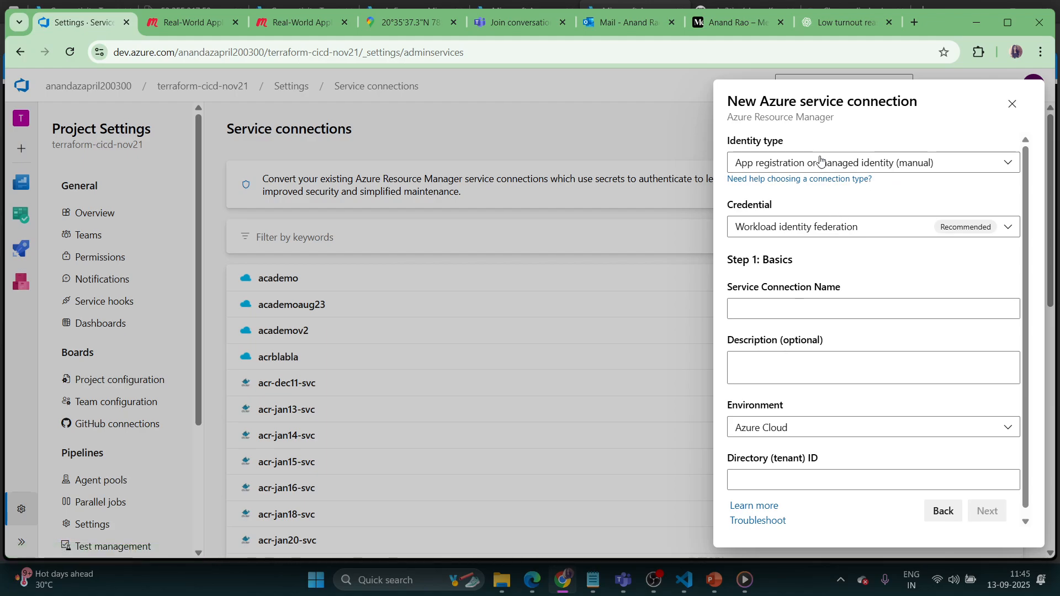
# - Switch to the Azure portal, search for "app regi" and show the owned applications in App registrations
pyautogui.click(531, 580)
pyautogui.click(56, 17)
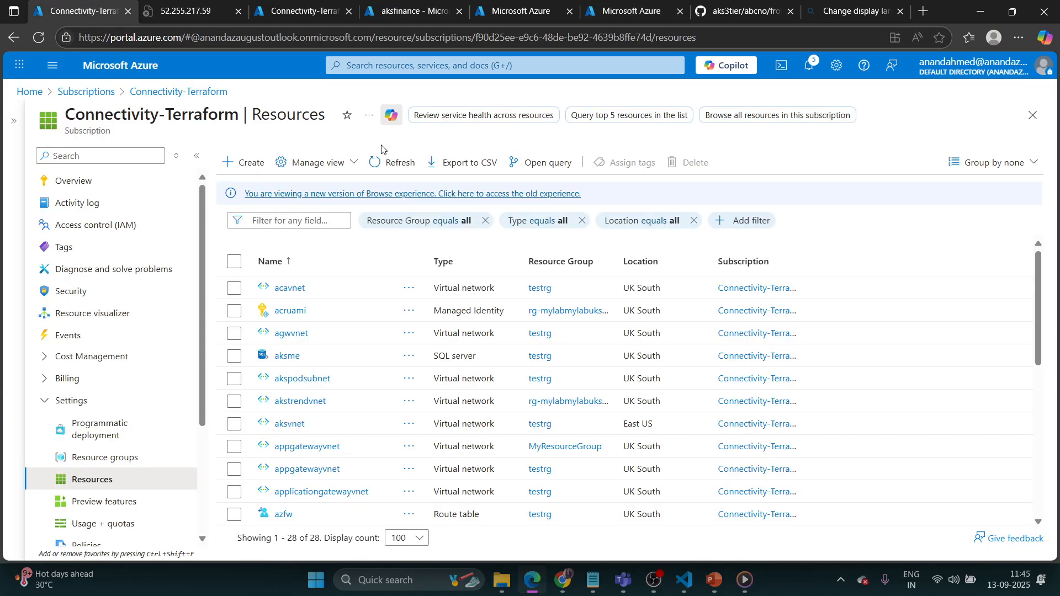
pyautogui.click(380, 65)
pyautogui.write('app regi')
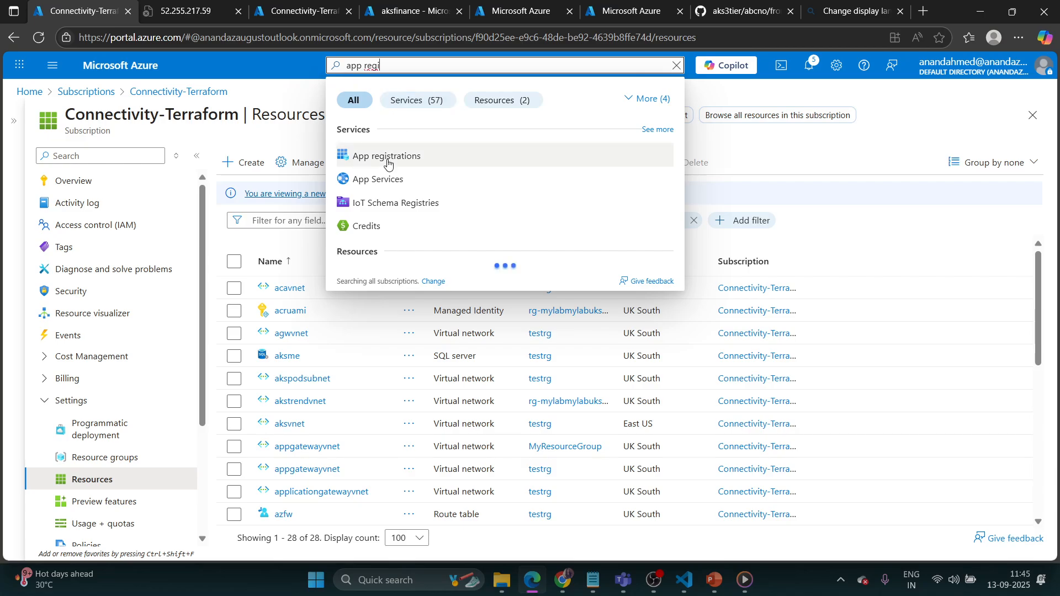
pyautogui.click(358, 157)
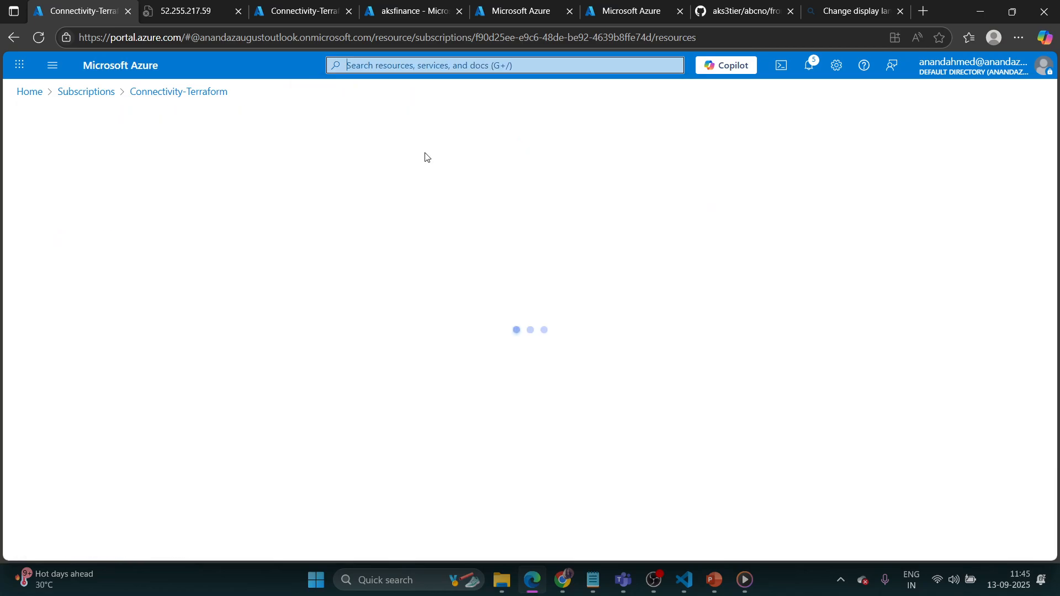
pyautogui.click(149, 255)
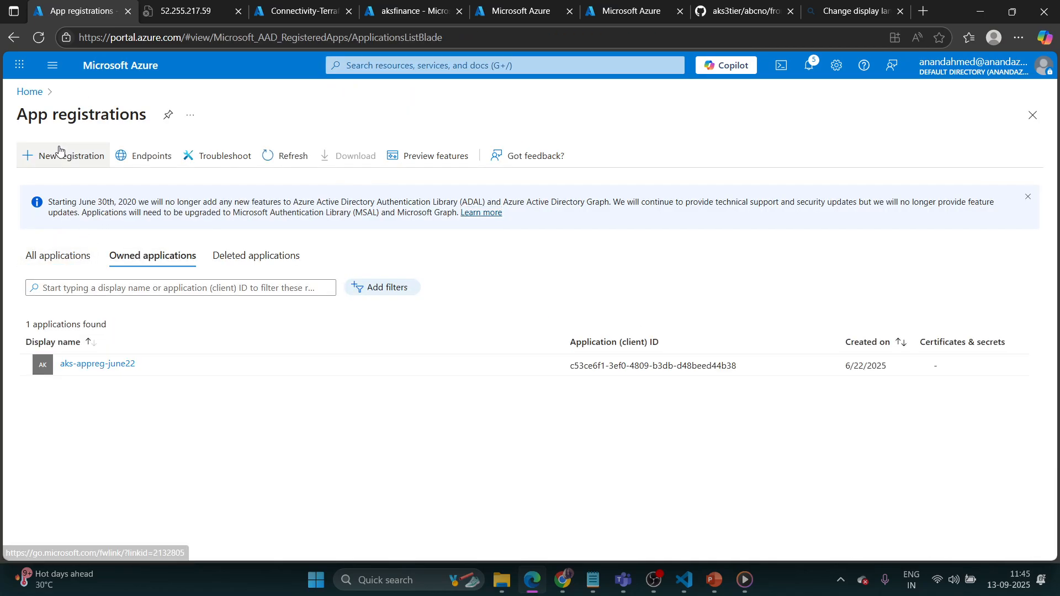
# - Register a new single-tenant application named acrpushsep13
pyautogui.click(62, 157)
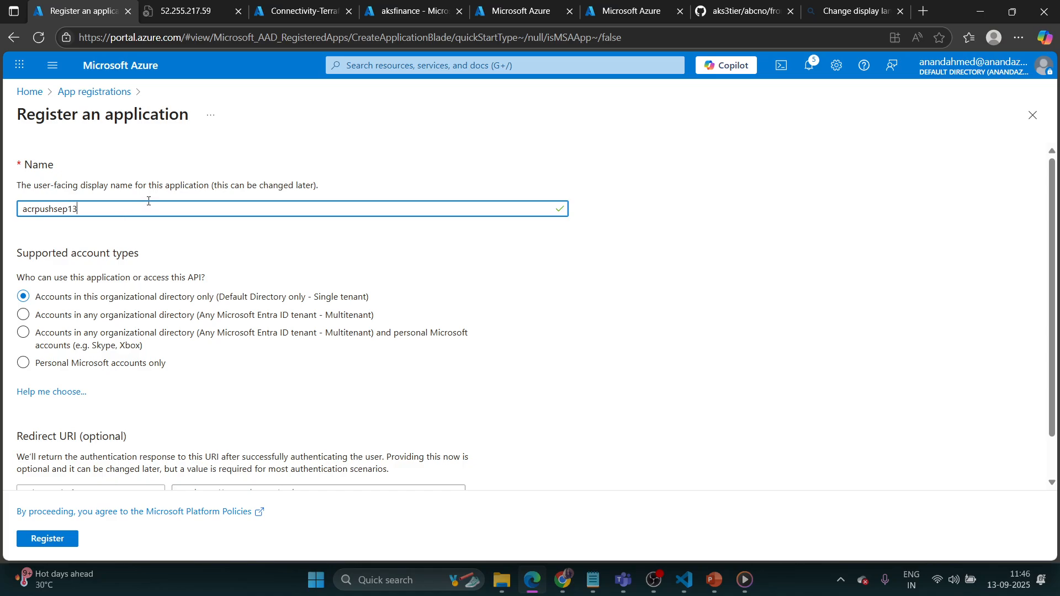
pyautogui.scroll(-1, 148, 221)
pyautogui.scroll(1, 142, 303)
pyautogui.click(58, 540)
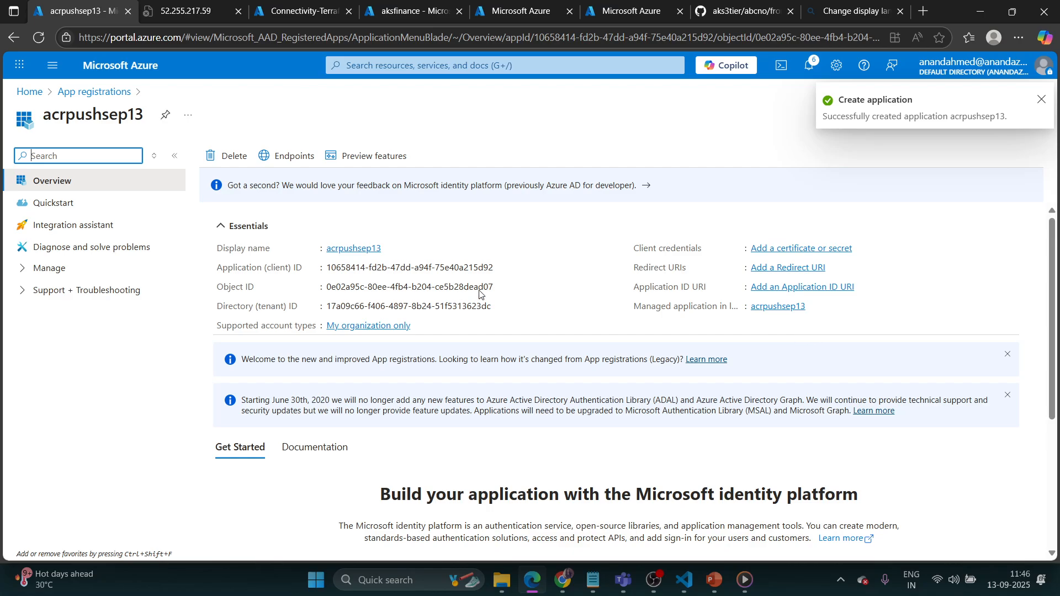
# - Examine the client secrets and federated credentials of the acrpushsep13 app registration
pyautogui.click(40, 269)
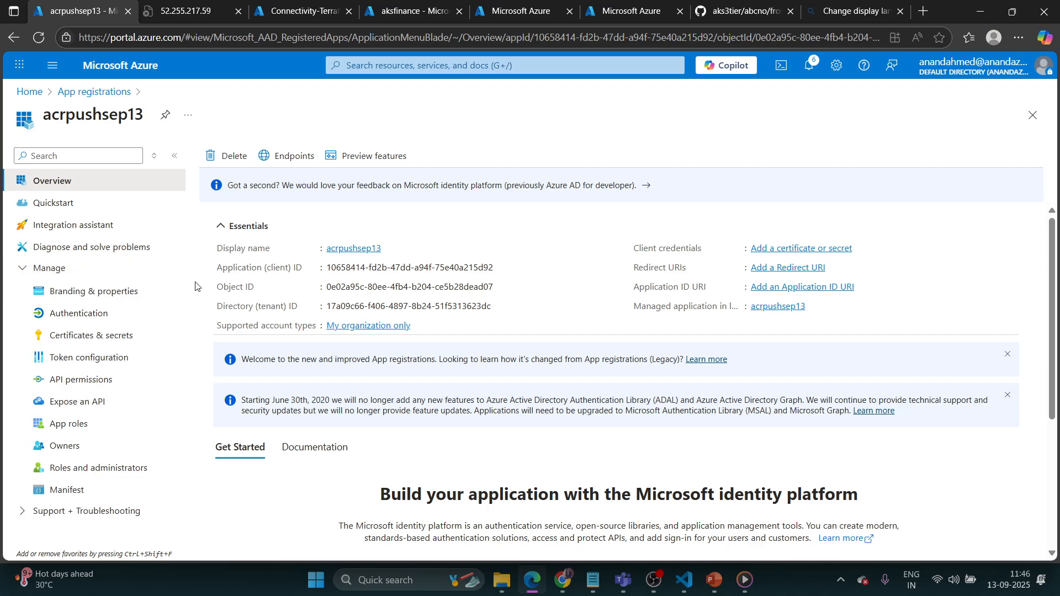
pyautogui.click(102, 340)
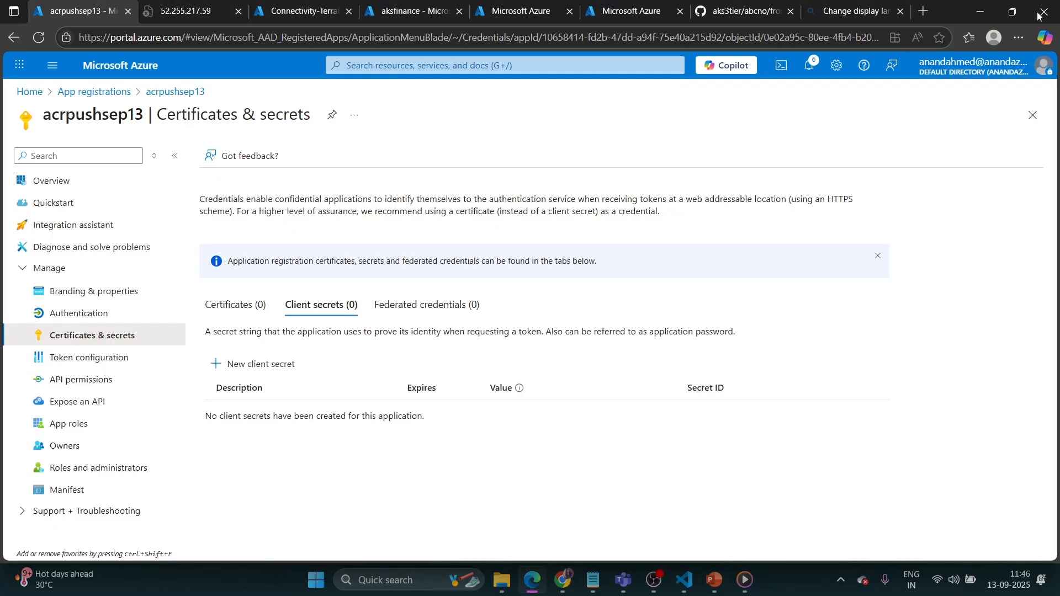
pyautogui.click(538, 585)
pyautogui.click(535, 581)
pyautogui.click(438, 307)
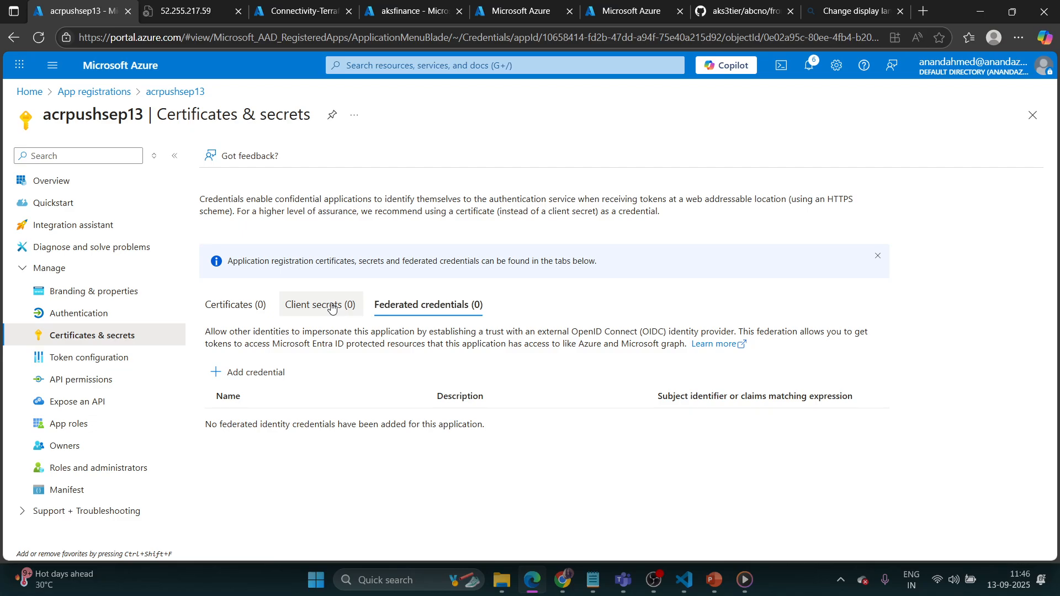
pyautogui.click(332, 309)
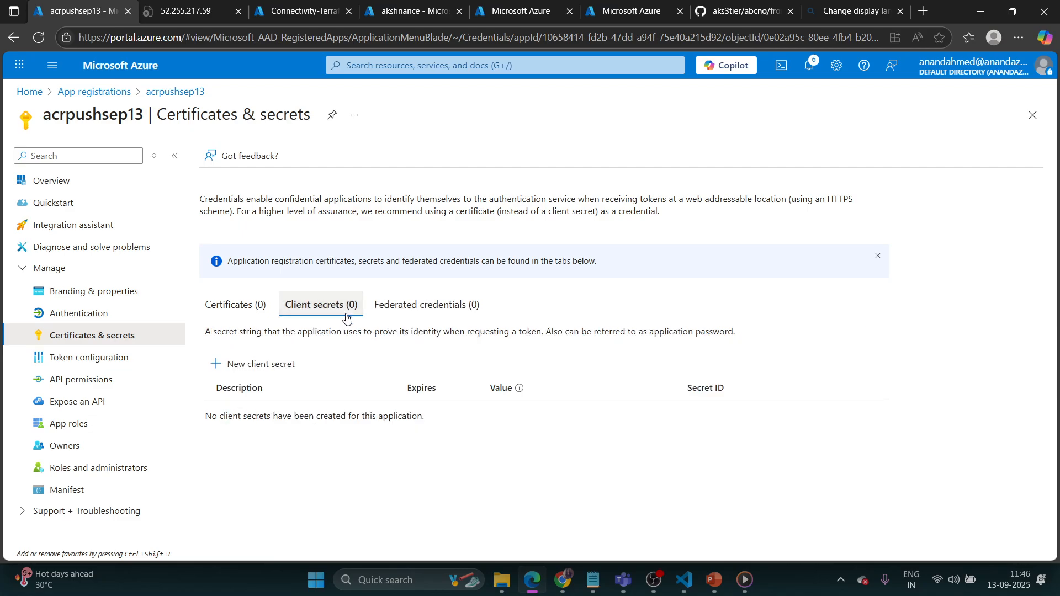
pyautogui.click(428, 307)
# - Back in Azure DevOps, choose Workload identity federation as the credential and name the service connection acrpushv1
pyautogui.hotkey('alt', 'Tab')
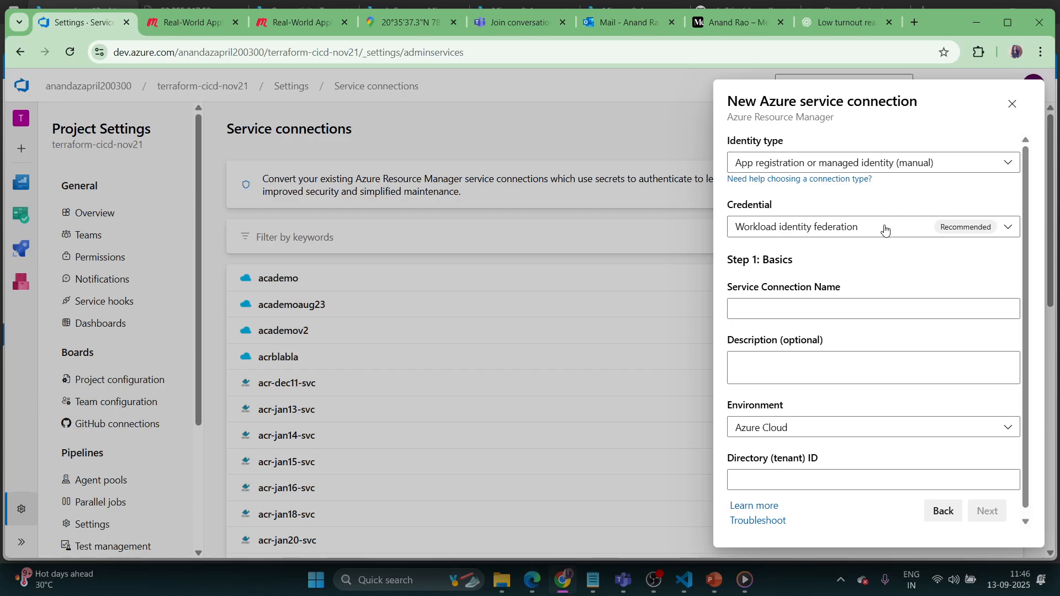
pyautogui.click(906, 227)
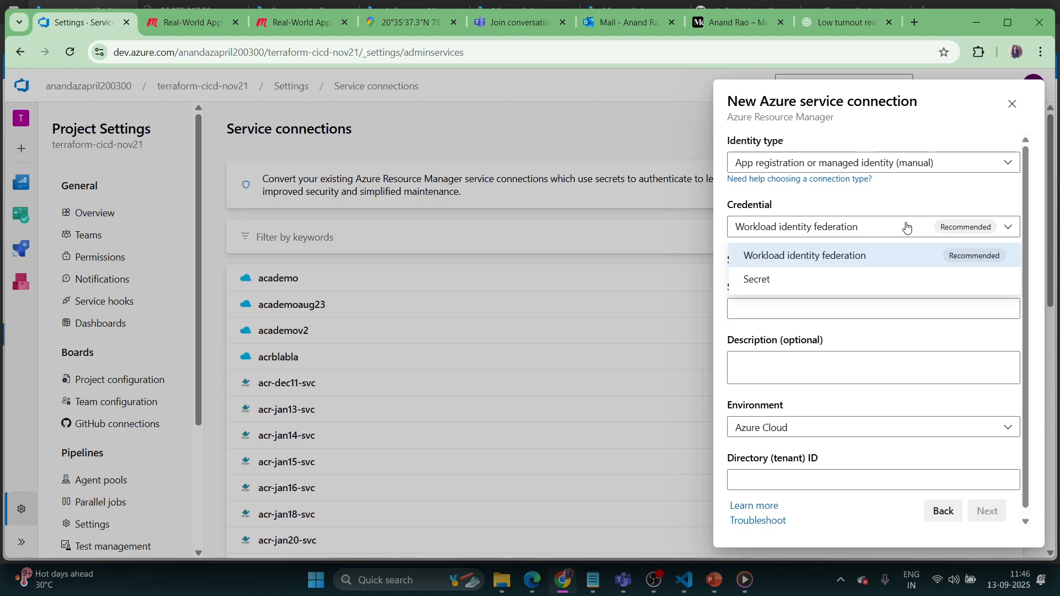
pyautogui.click(837, 259)
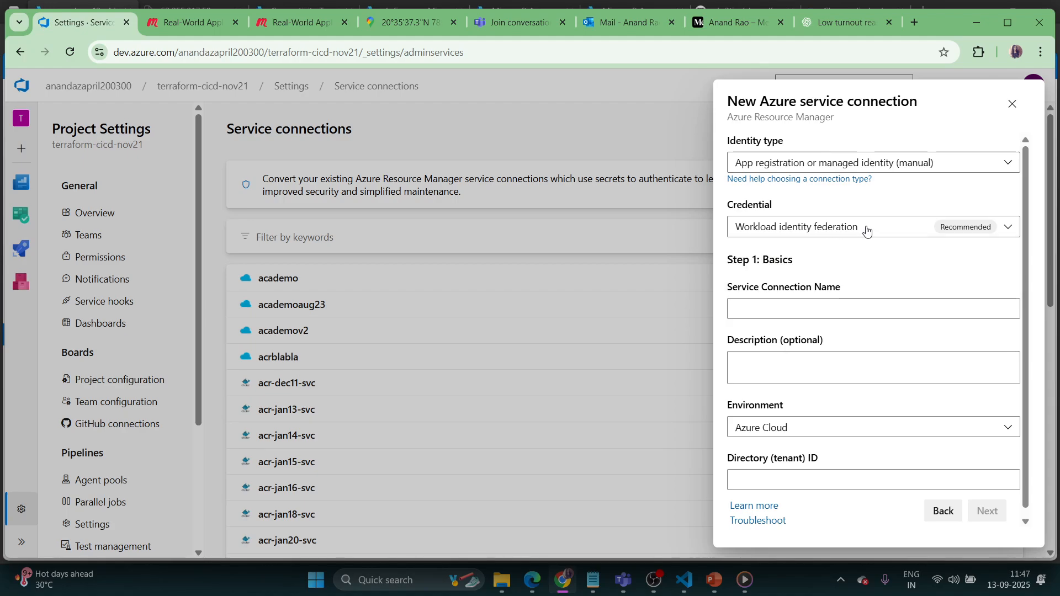
pyautogui.click(809, 308)
pyautogui.write('acr')
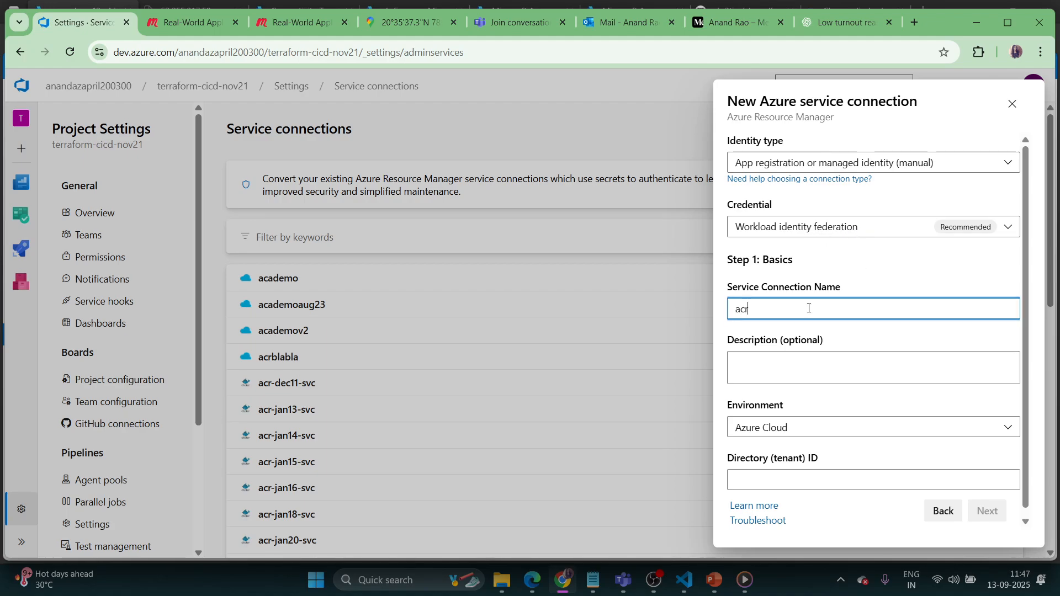
pyautogui.write('pushv1')
pyautogui.scroll(-1, 809, 327)
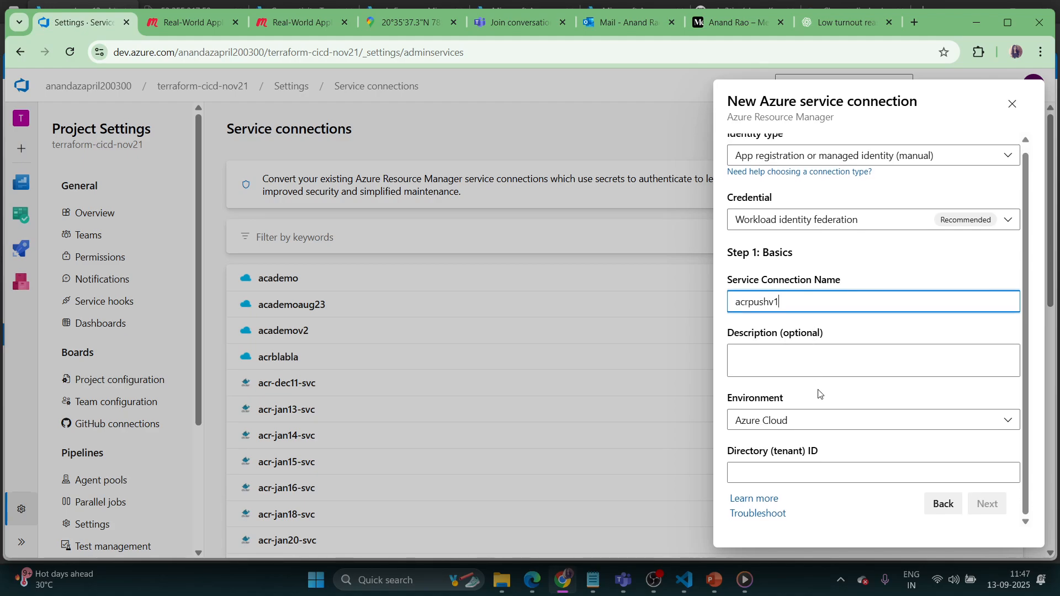
# - Copy the directory (tenant) ID from the acrpushsep13 overview into the service connection's tenant ID field and continue to the app registration details
pyautogui.click(806, 471)
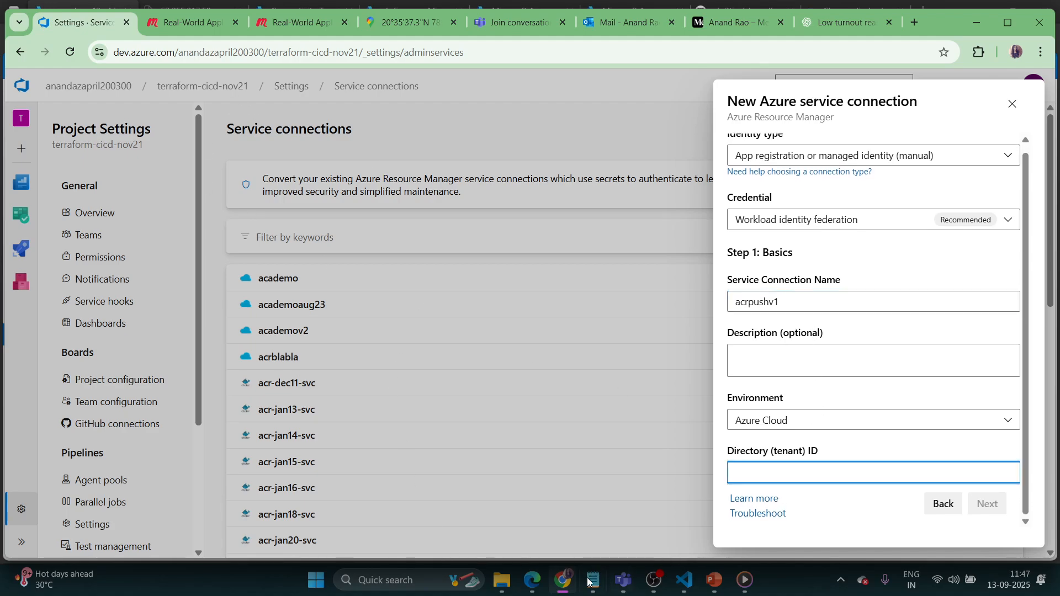
pyautogui.click(534, 581)
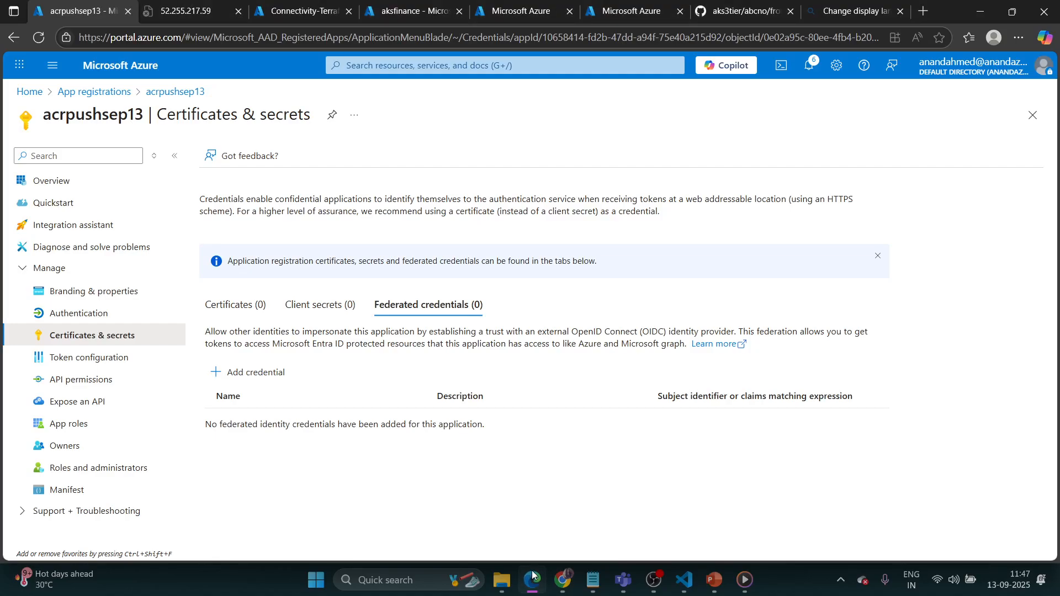
pyautogui.click(378, 65)
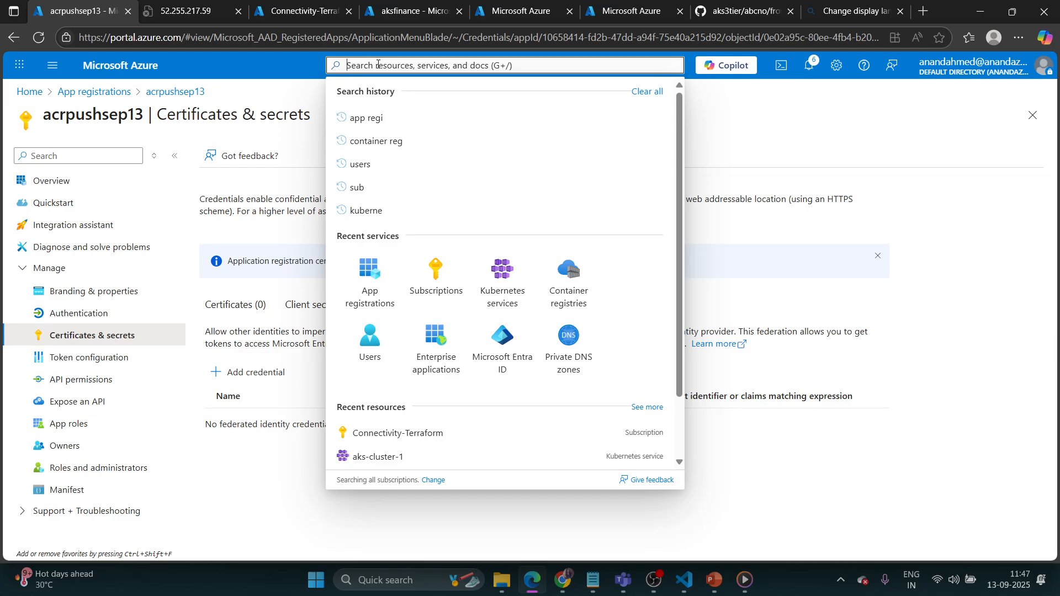
pyautogui.click(126, 181)
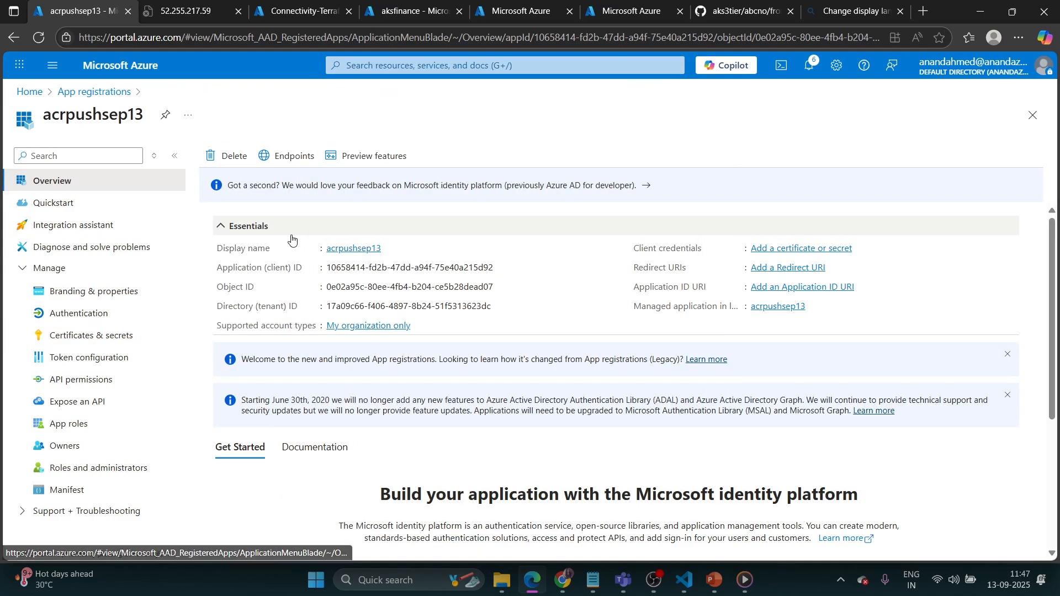
pyautogui.click(499, 305)
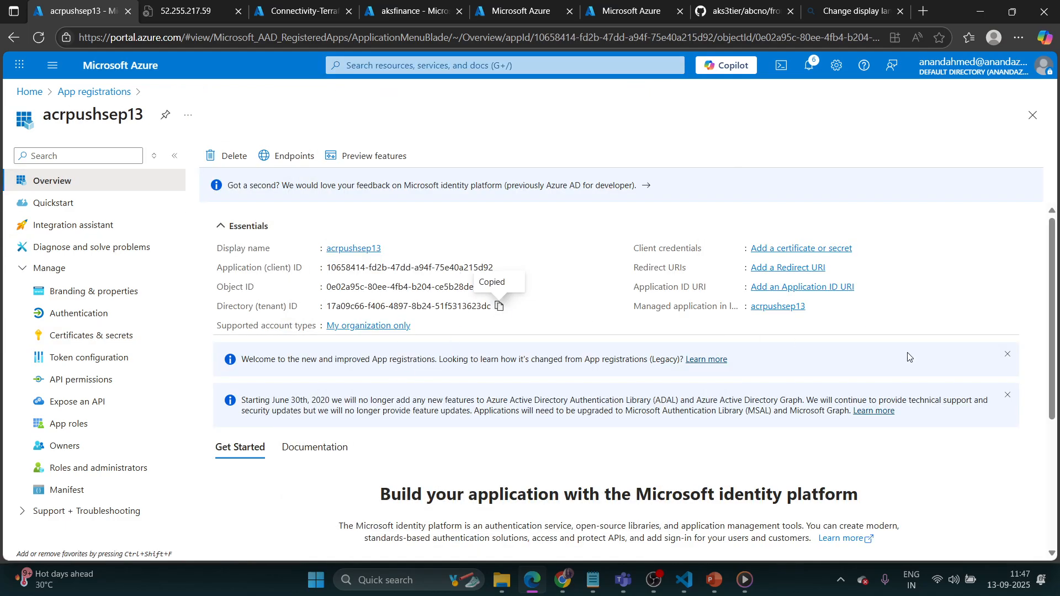
pyautogui.hotkey('alt', 'Tab')
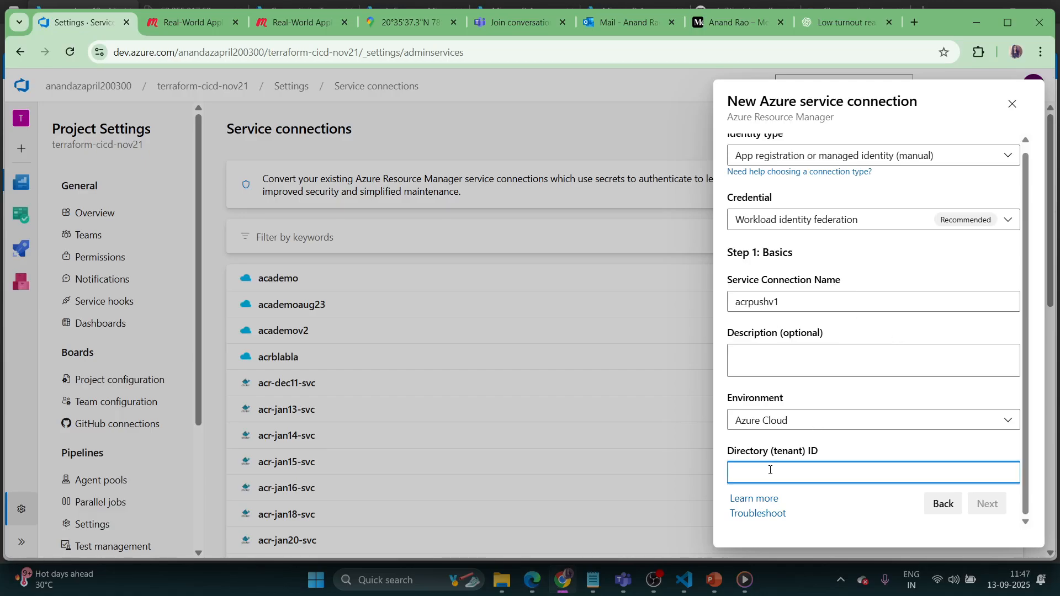
pyautogui.hotkey('ctrl', 'v')
pyautogui.click(980, 516)
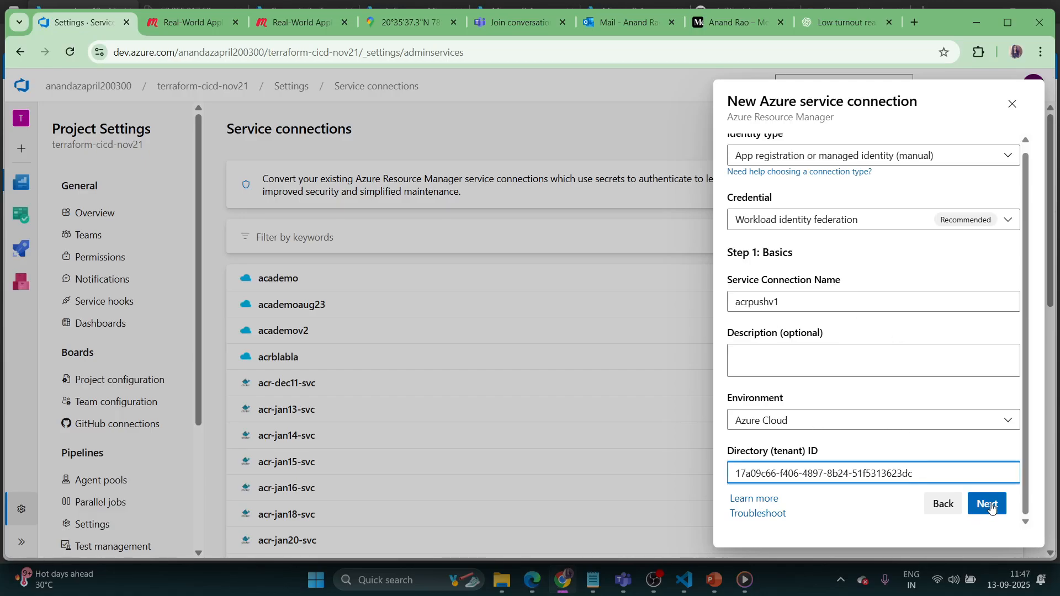
# - Copy the issuer URL from the service connection's federation details and return to the acrpushsep13 app registration in the Azure portal
pyautogui.scroll(-1, 779, 334)
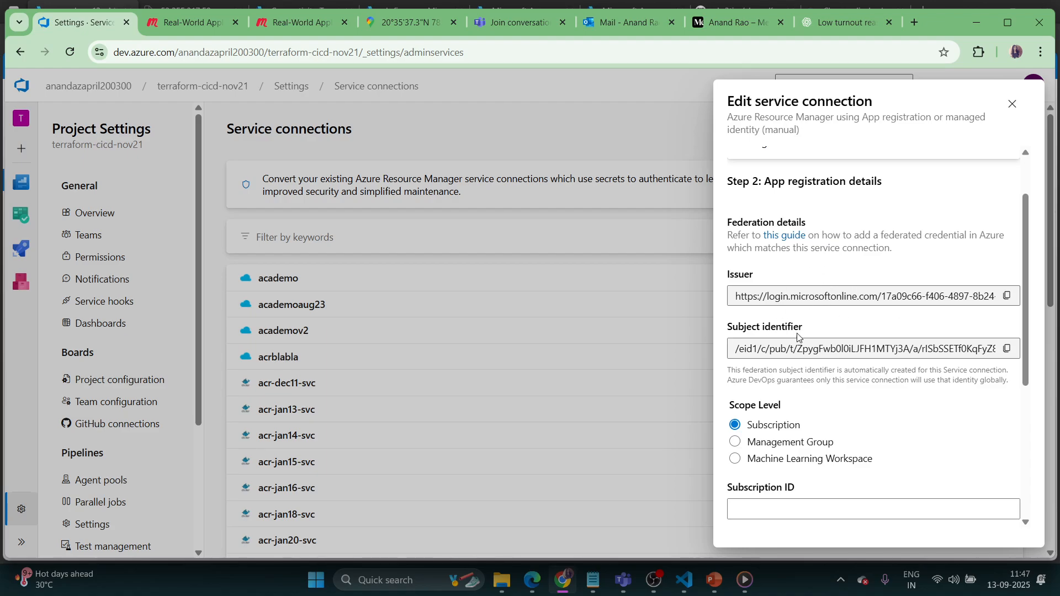
pyautogui.click(1003, 300)
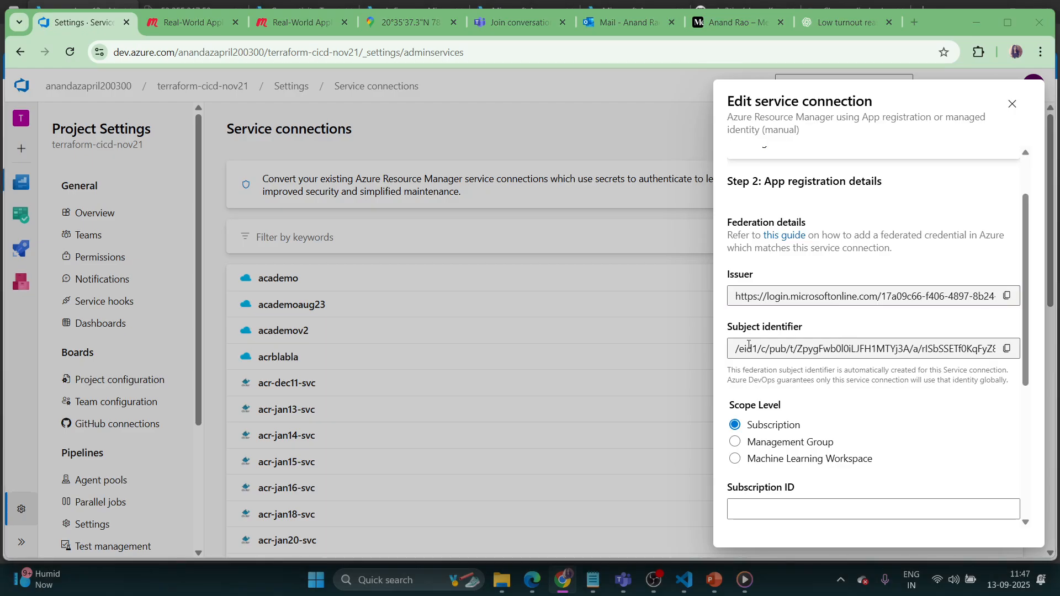
pyautogui.hotkey('alt', 'Tab')
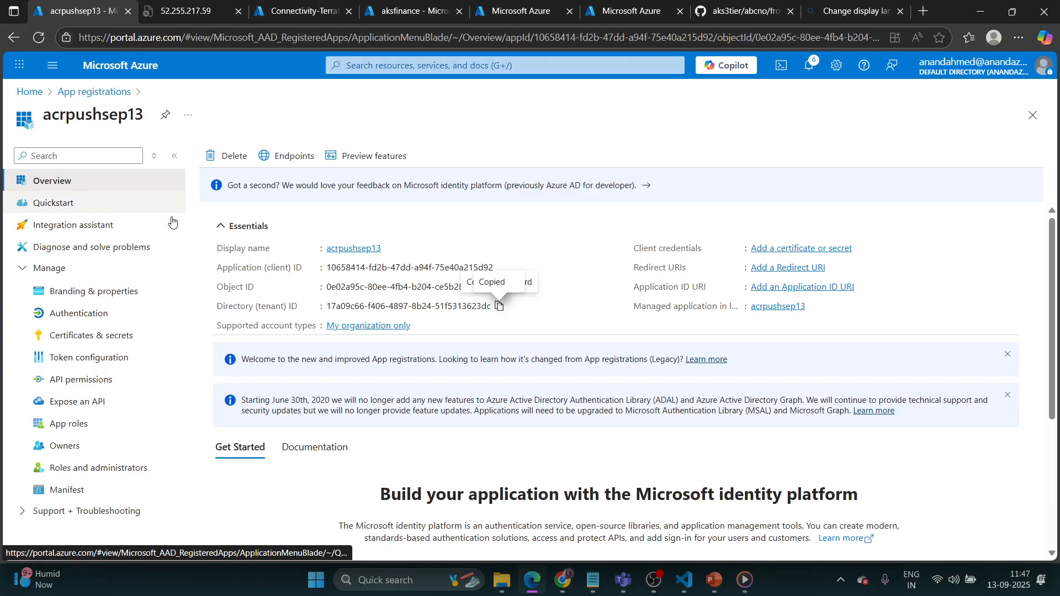
# - Start a new federated credential for the acrpushsep13 app registration using the Other issuer scenario
pyautogui.click(70, 343)
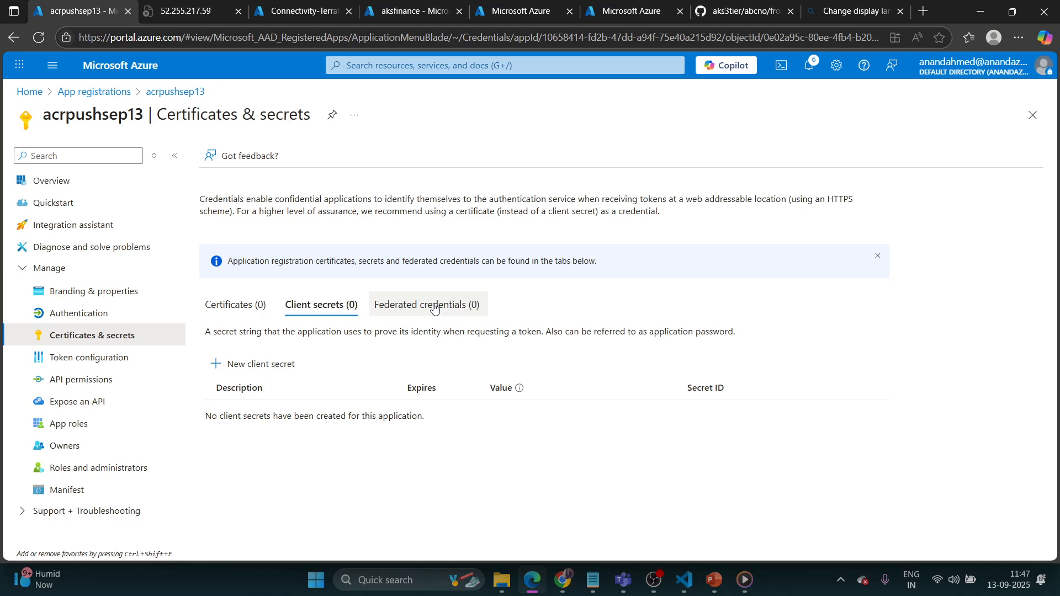
pyautogui.click(434, 308)
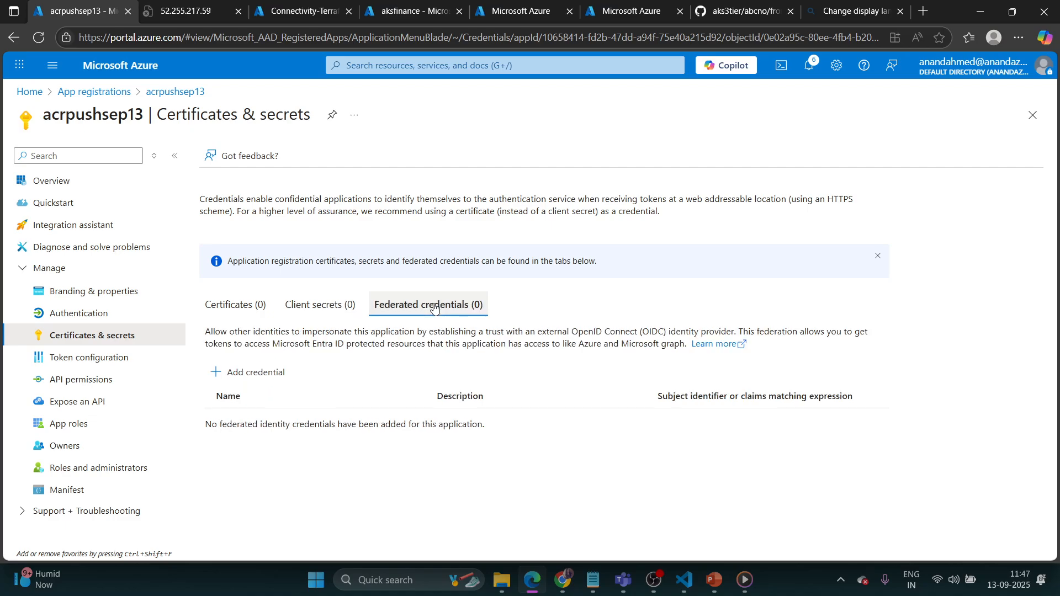
pyautogui.click(244, 372)
pyautogui.click(367, 224)
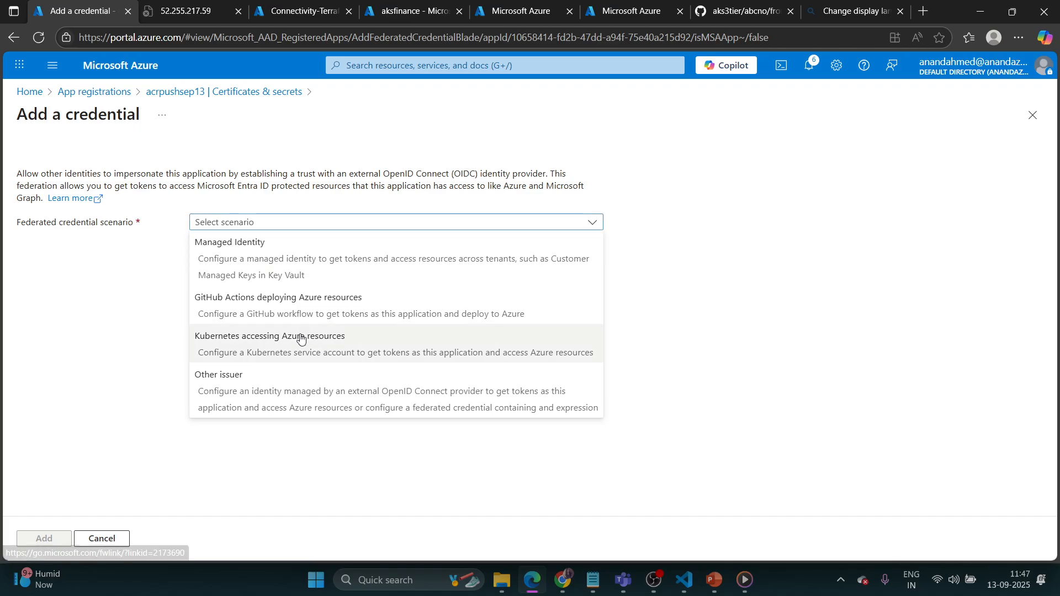
pyautogui.click(281, 390)
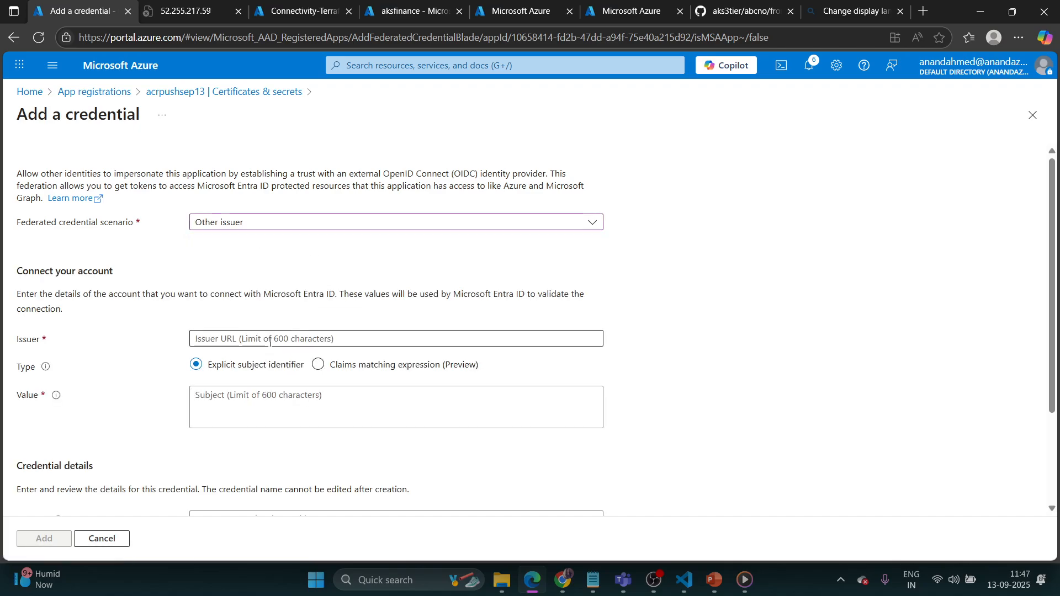
# - Copy the issuer URL from the Azure DevOps service connection into the new credential's issuer field in the Azure portal
pyautogui.hotkey('alt', 'Tab')
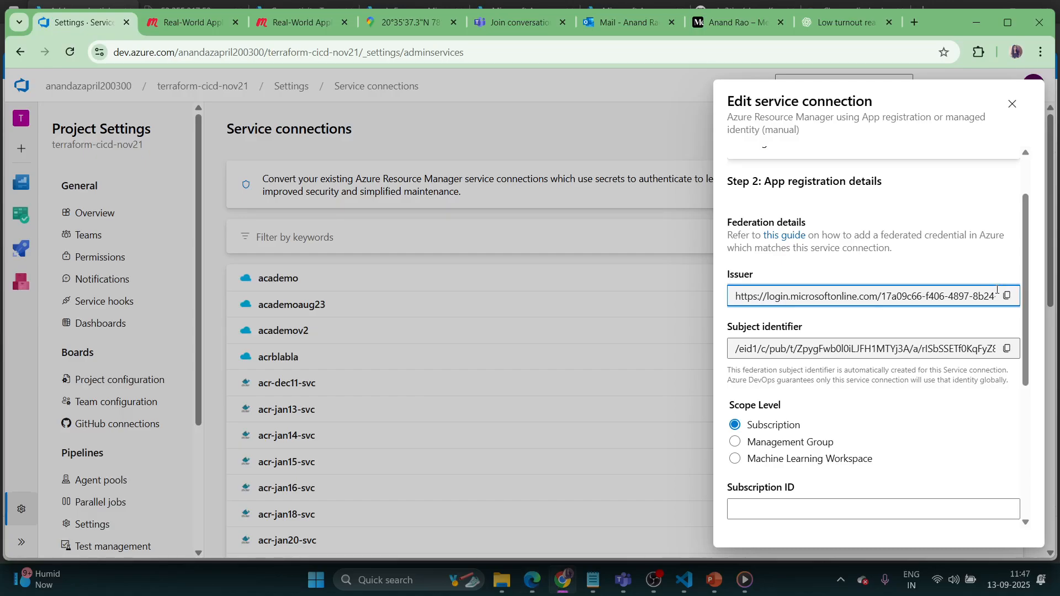
pyautogui.click(1006, 299)
pyautogui.hotkey('alt', 'Tab')
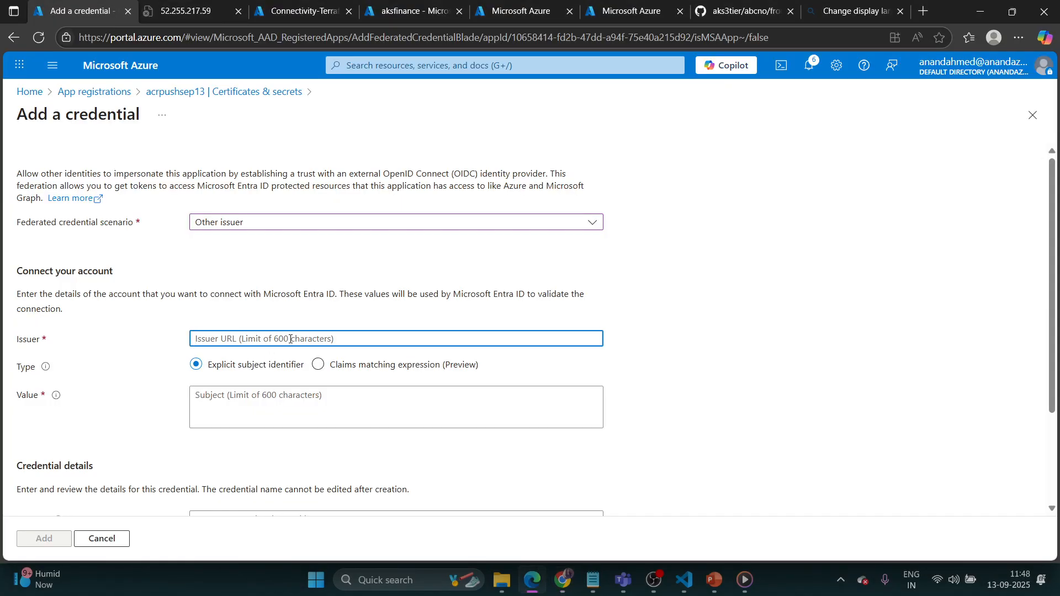
pyautogui.hotkey('ctrl', 'v')
# - Copy the subject identifier from the Azure DevOps service connection into the credential's explicit subject value in the Azure portal
pyautogui.click(297, 397)
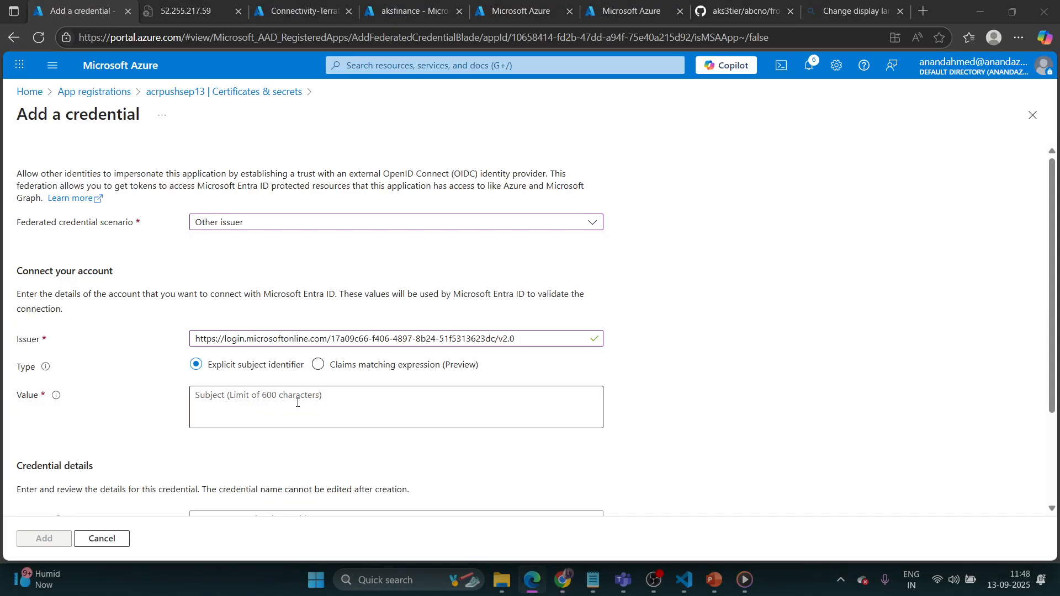
pyautogui.hotkey('alt', 'Tab')
pyautogui.click(1007, 350)
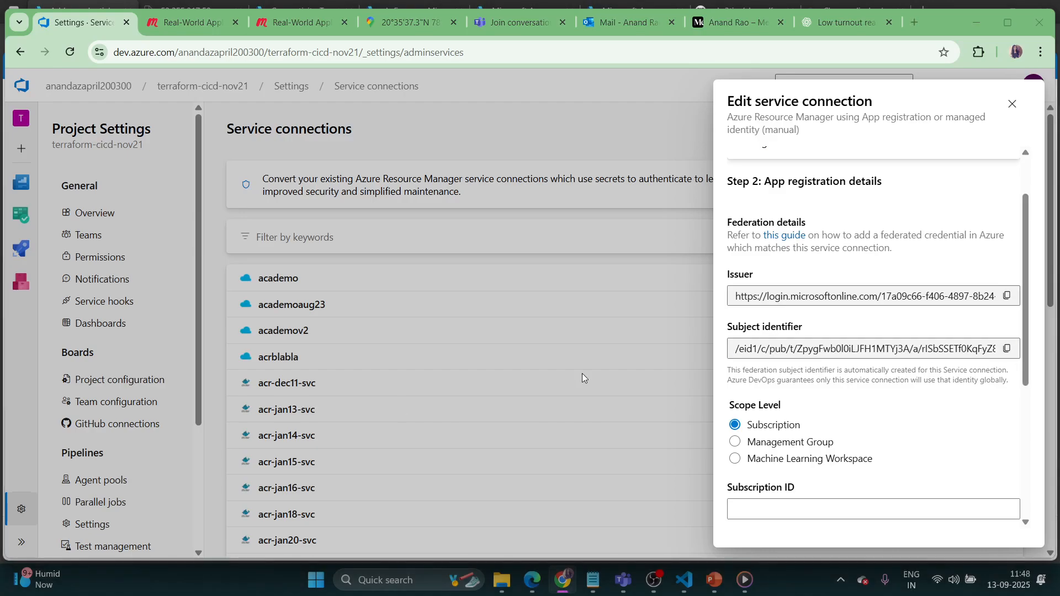
pyautogui.hotkey('alt', 'Tab')
pyautogui.hotkey('ctrl', 'v')
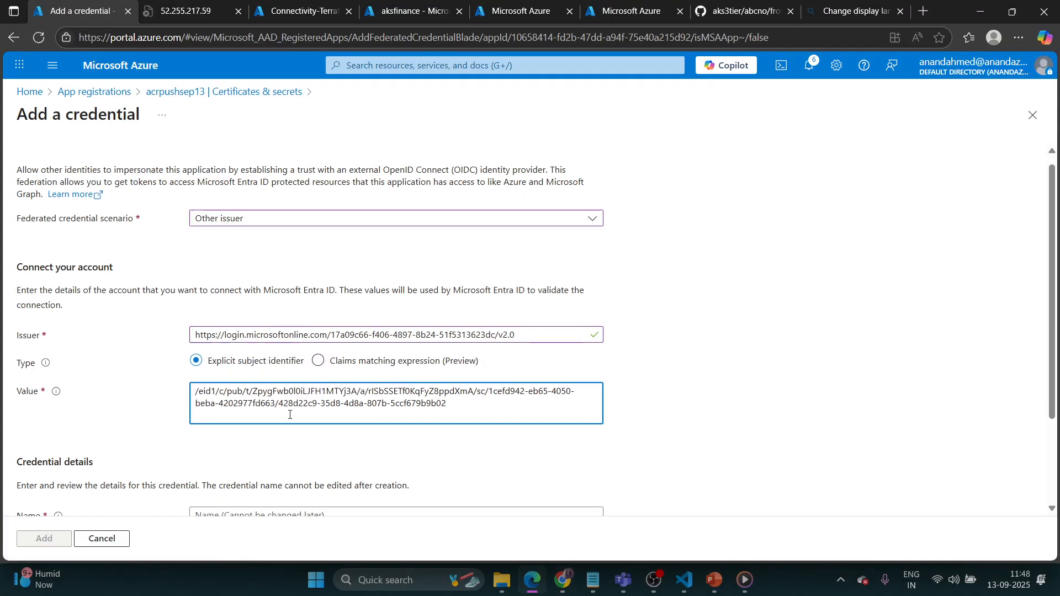
# - Name the federated credential acrpush, review its issuer and subject values, and add it to the app registration
pyautogui.scroll(-2, 290, 416)
pyautogui.click(247, 384)
pyautogui.write('a')
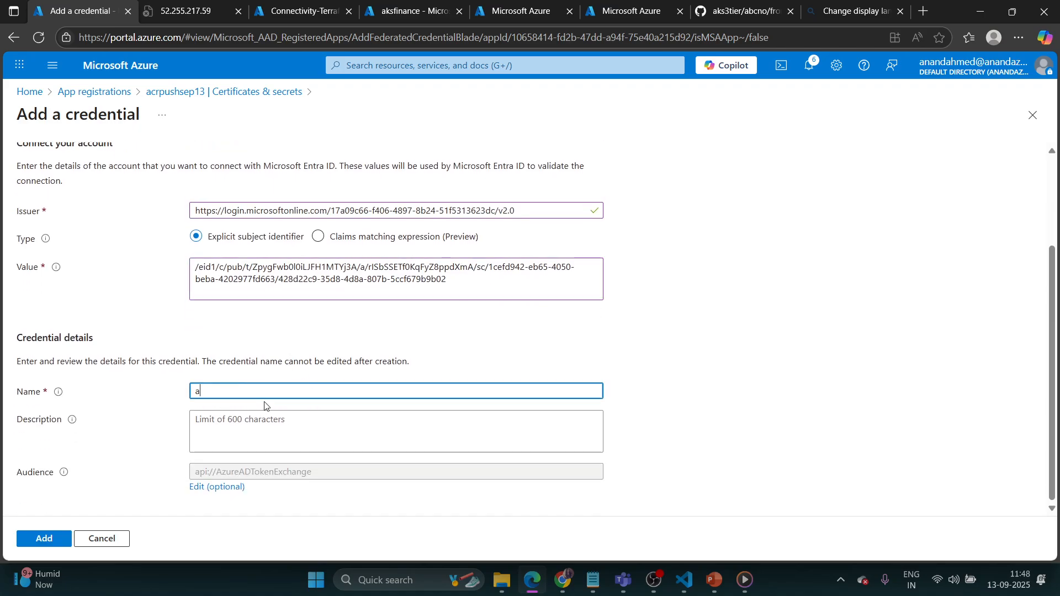
pyautogui.write('crpush')
pyautogui.scroll(2, 265, 405)
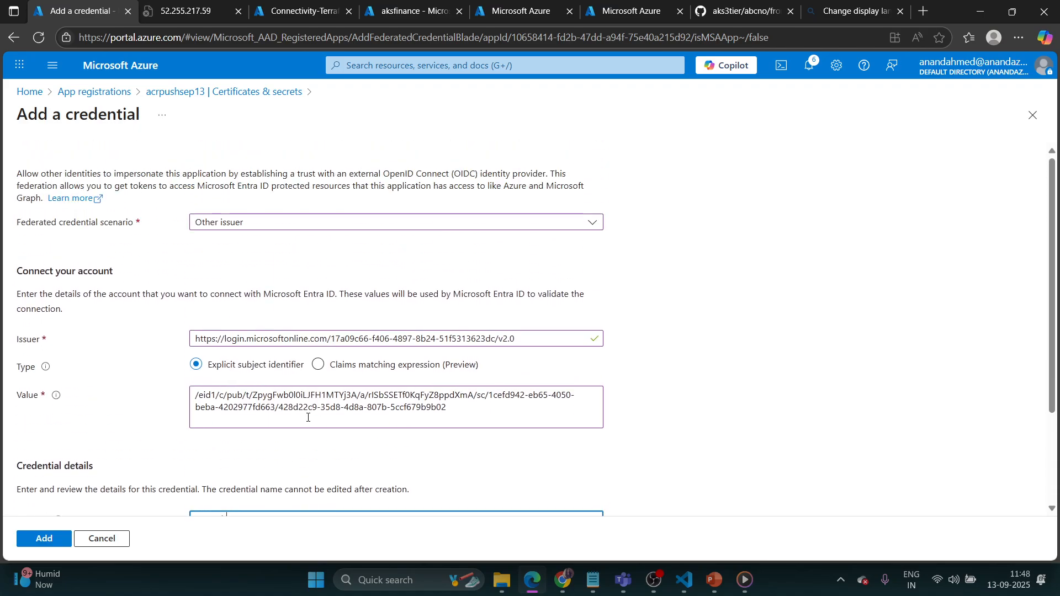
pyautogui.scroll(-2, 187, 380)
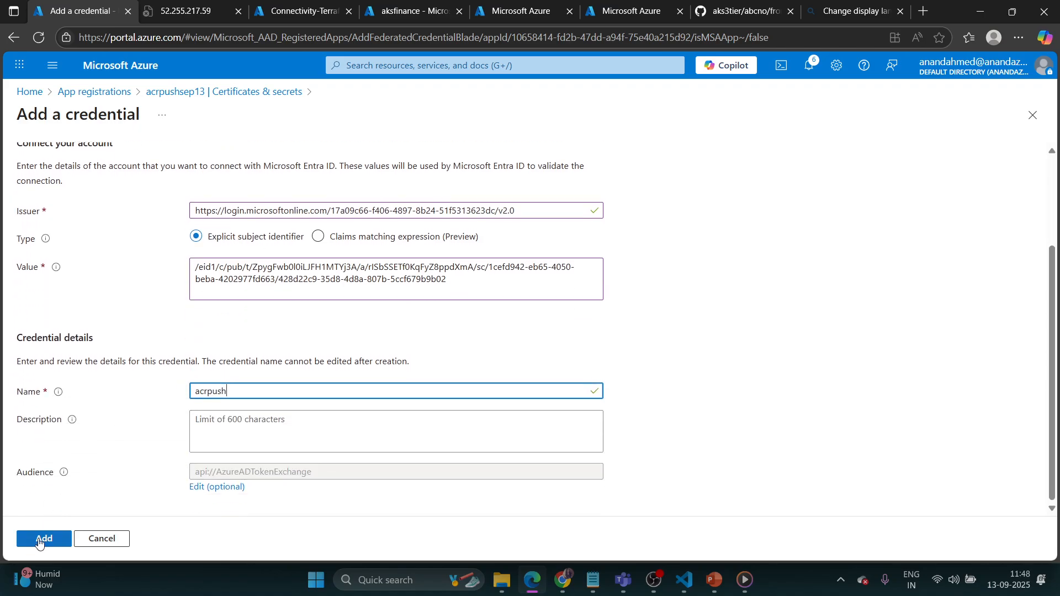
pyautogui.click(38, 540)
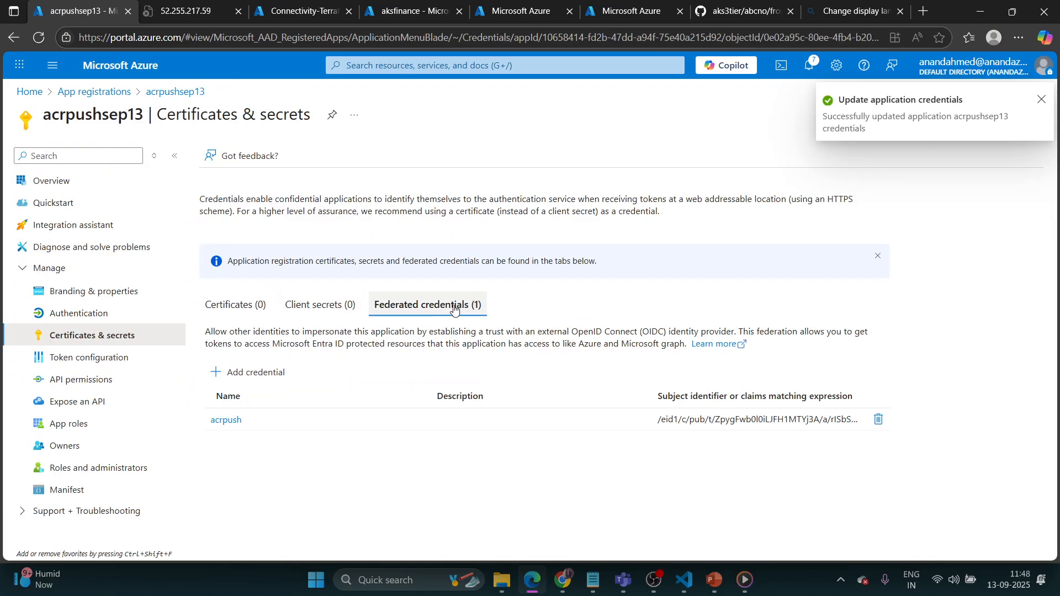
# - Copy the Connectivity-Terraform subscription ID from the Azure portal's subscriptions list into the Azure DevOps service connection's subscription ID field
pyautogui.click(81, 185)
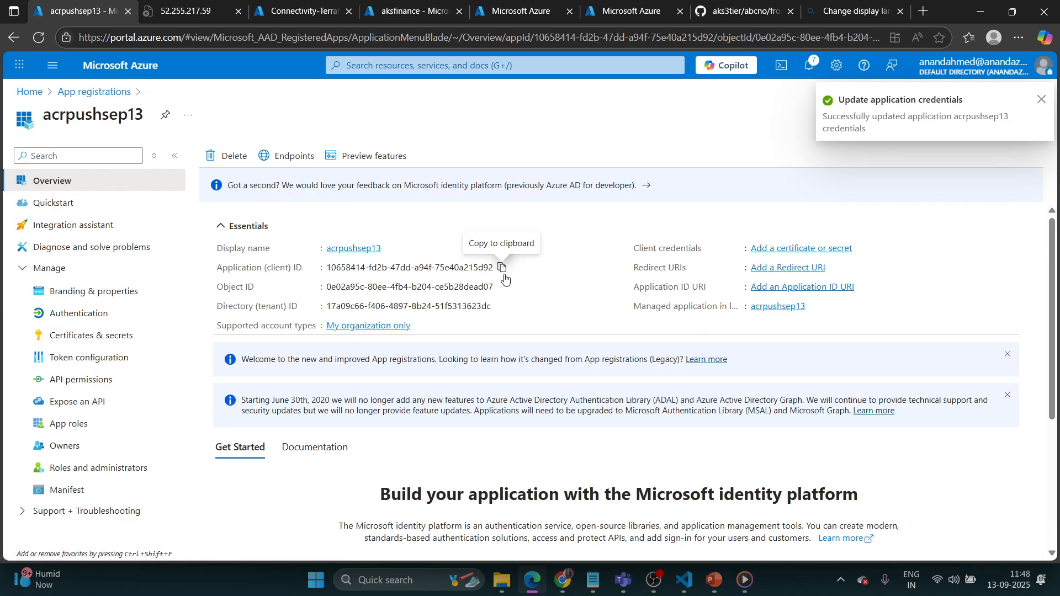
pyautogui.hotkey('alt', 'Tab')
pyautogui.scroll(-3, 872, 332)
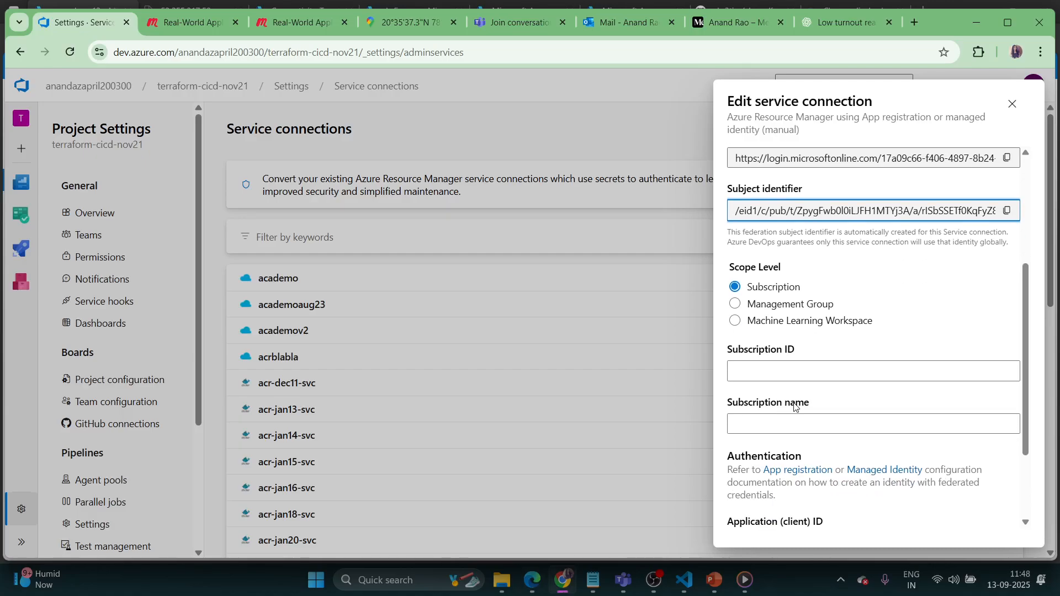
pyautogui.click(806, 370)
pyautogui.hotkey('alt', 'Tab')
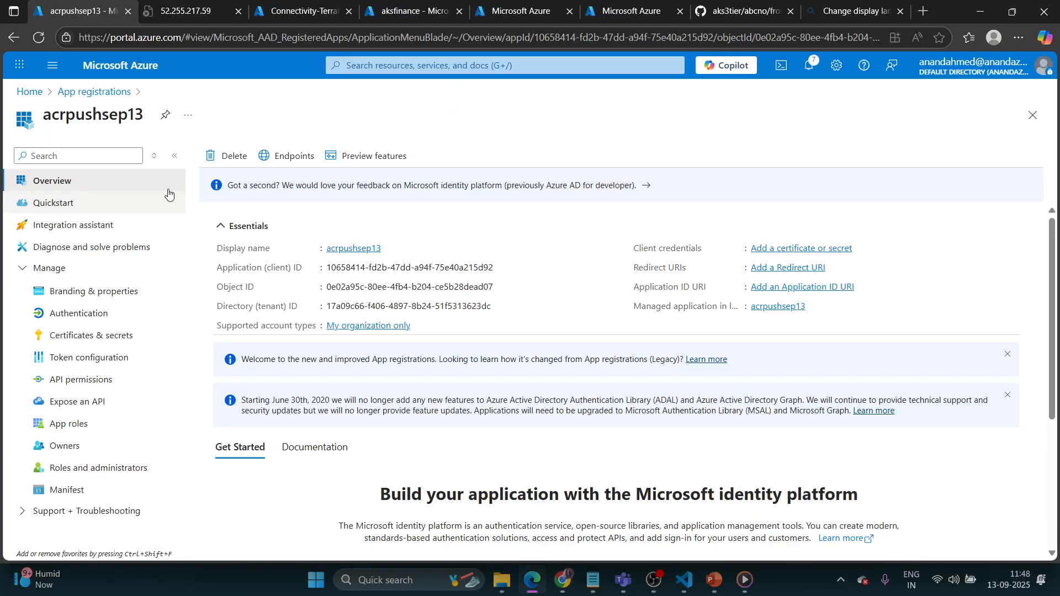
pyautogui.click(367, 66)
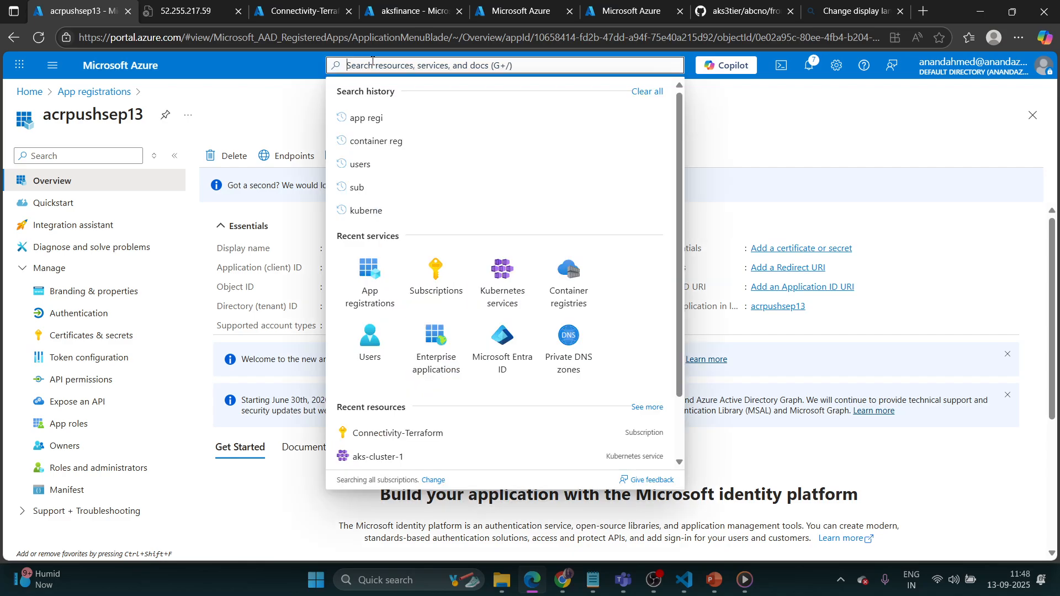
pyautogui.write('sub')
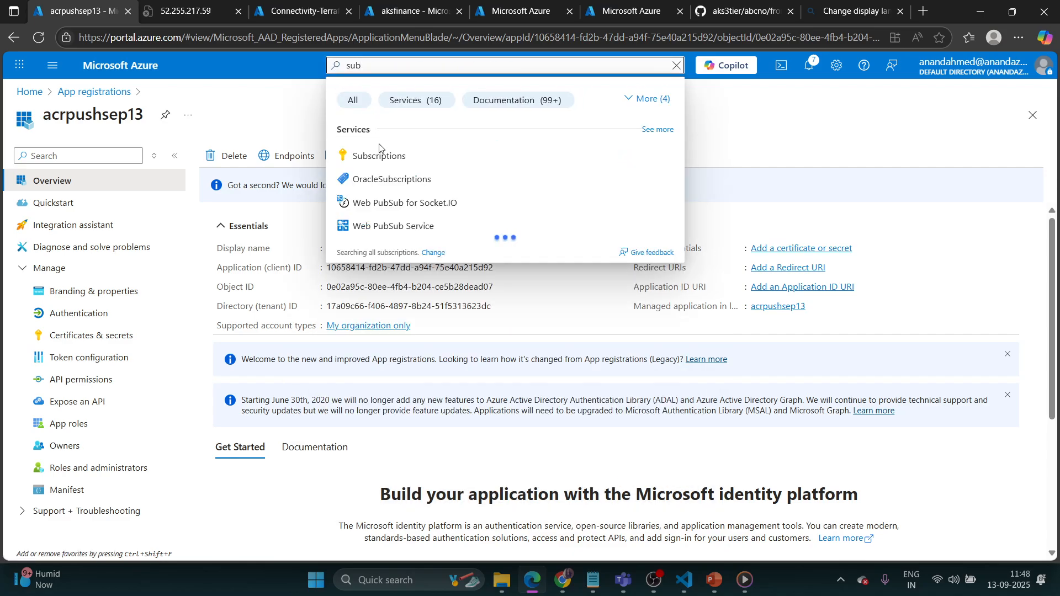
pyautogui.click(380, 153)
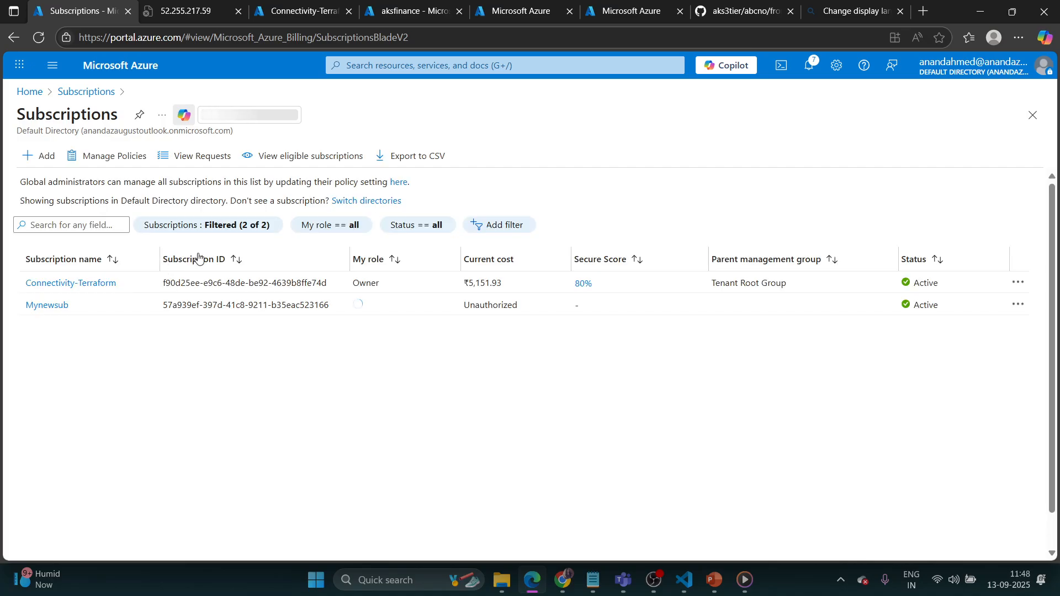
pyautogui.tripleClick(228, 281)
pyautogui.hotkey('ctrl', 'c')
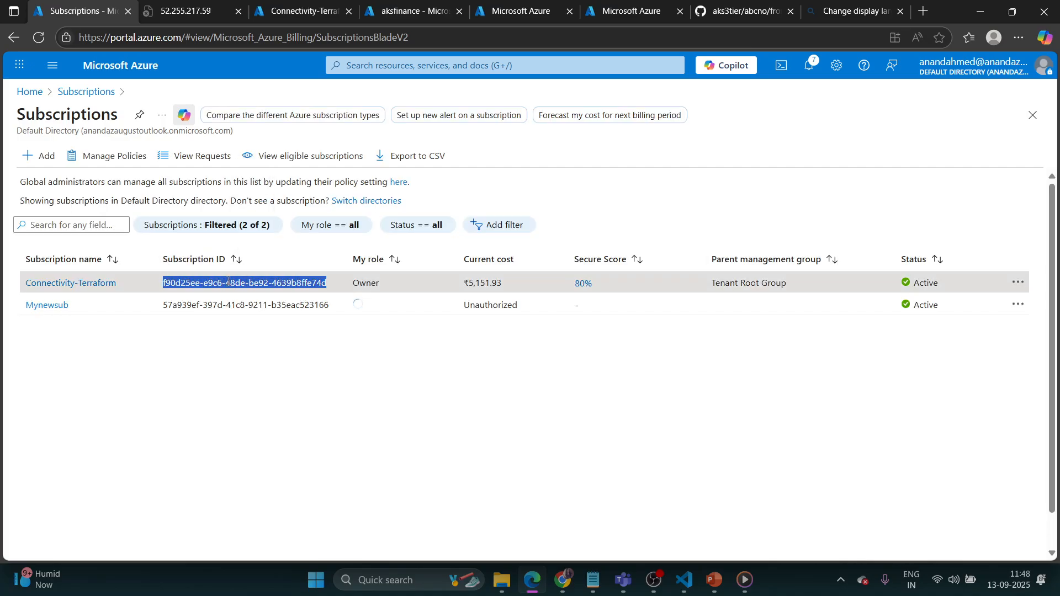
pyautogui.hotkey('alt', 'Tab')
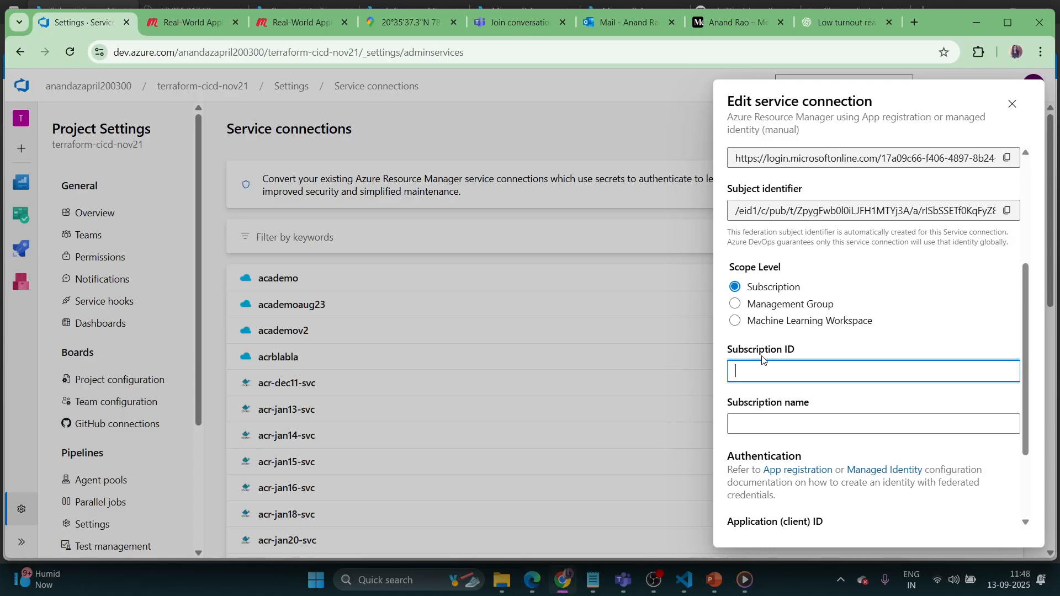
pyautogui.hotkey('ctrl', 'v')
# - Copy the subscription name Connectivity-Terraform from the Azure portal into the service connection's subscription name field in Azure DevOps
pyautogui.hotkey('alt', 'Tab')
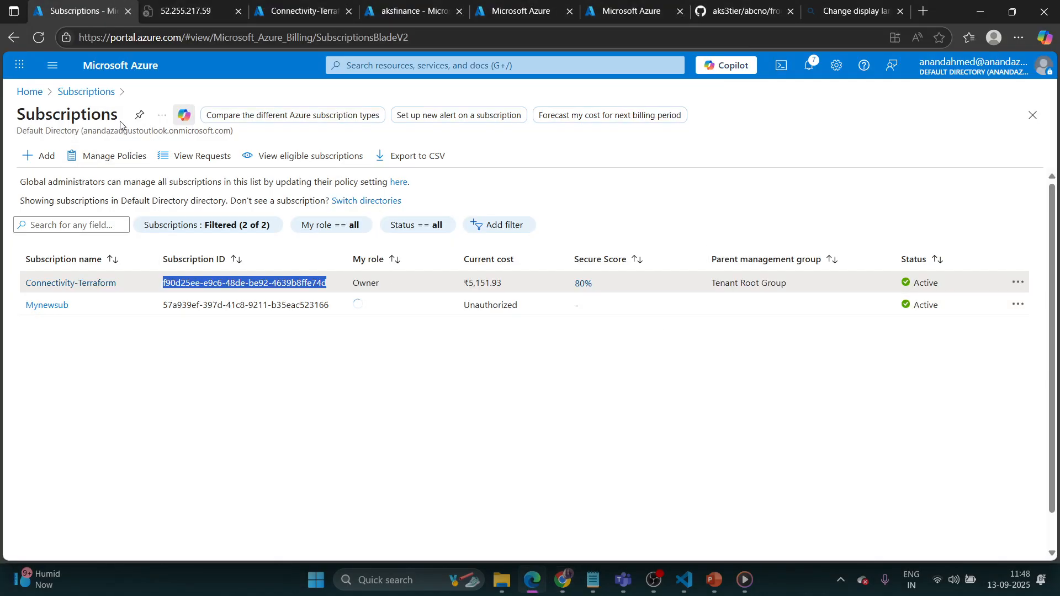
pyautogui.click(71, 284)
pyautogui.tripleClick(70, 284)
pyautogui.hotkey('ctrl', 'c')
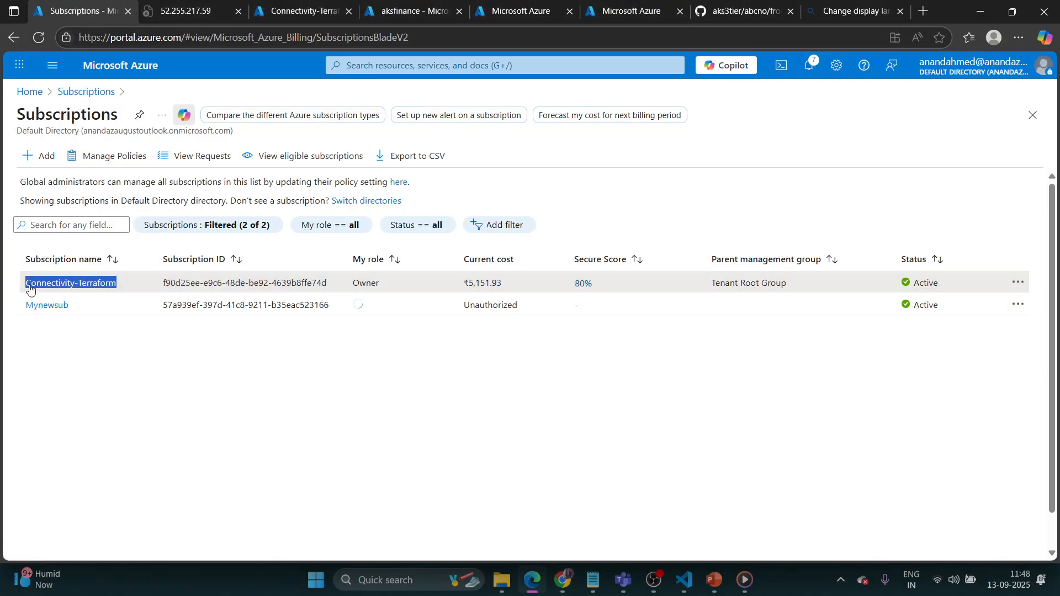
pyautogui.hotkey('alt', 'Tab')
pyautogui.click(820, 430)
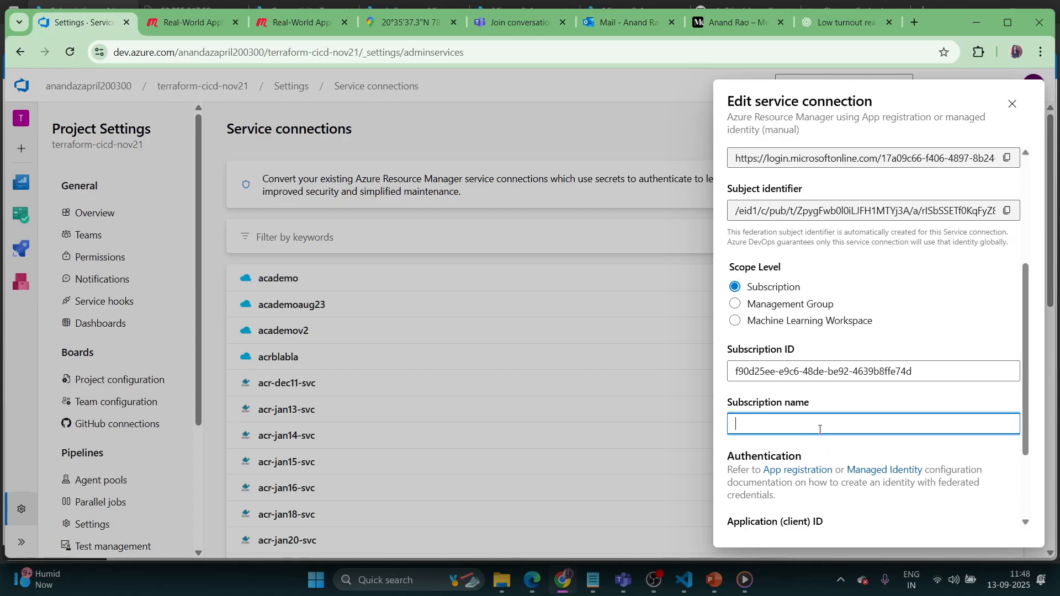
pyautogui.hotkey('ctrl', 'v')
# - In the Azure portal, find acrpushsep13 among all app registrations and open its overview
pyautogui.scroll(-3, 834, 362)
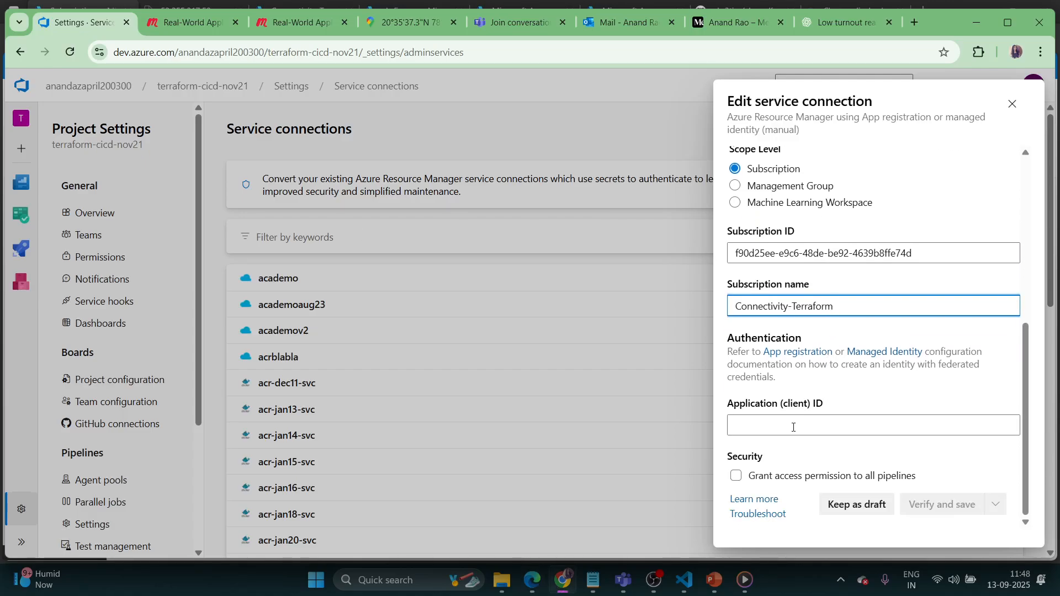
pyautogui.click(794, 428)
pyautogui.hotkey('alt', 'Tab')
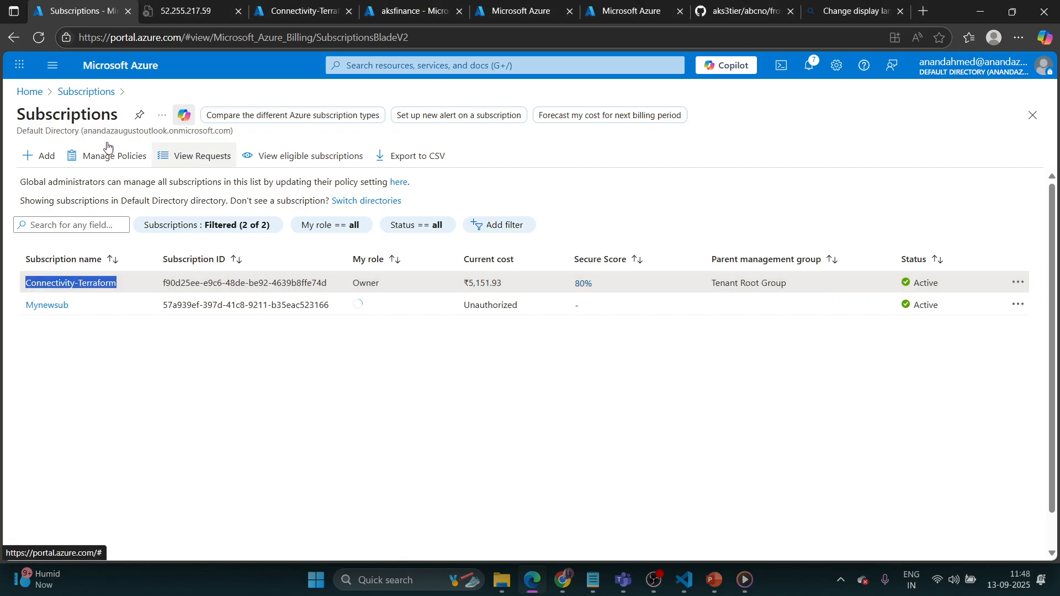
pyautogui.click(389, 71)
pyautogui.write('app reg')
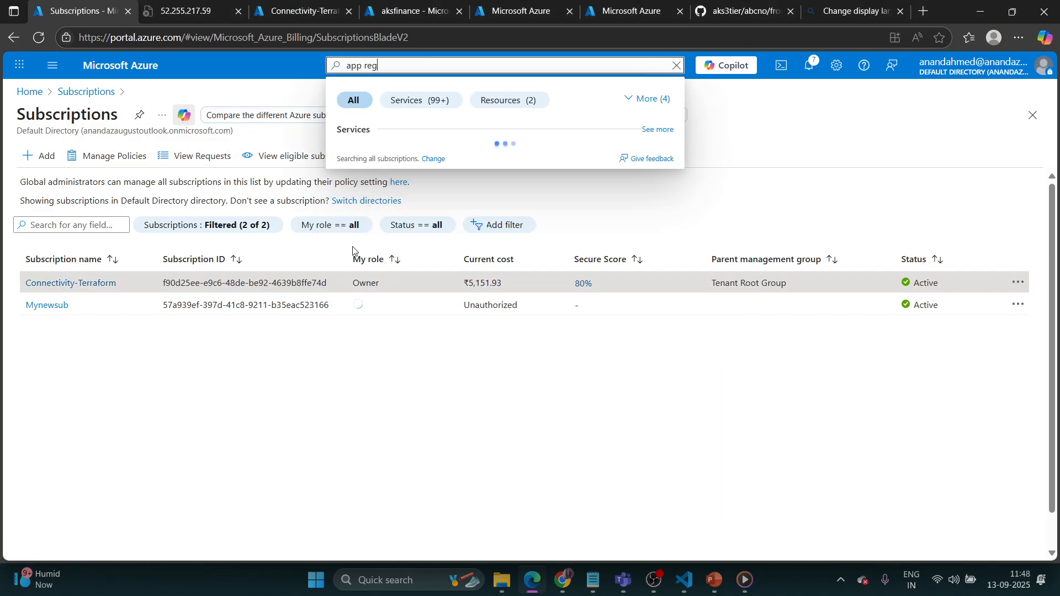
pyautogui.click(389, 157)
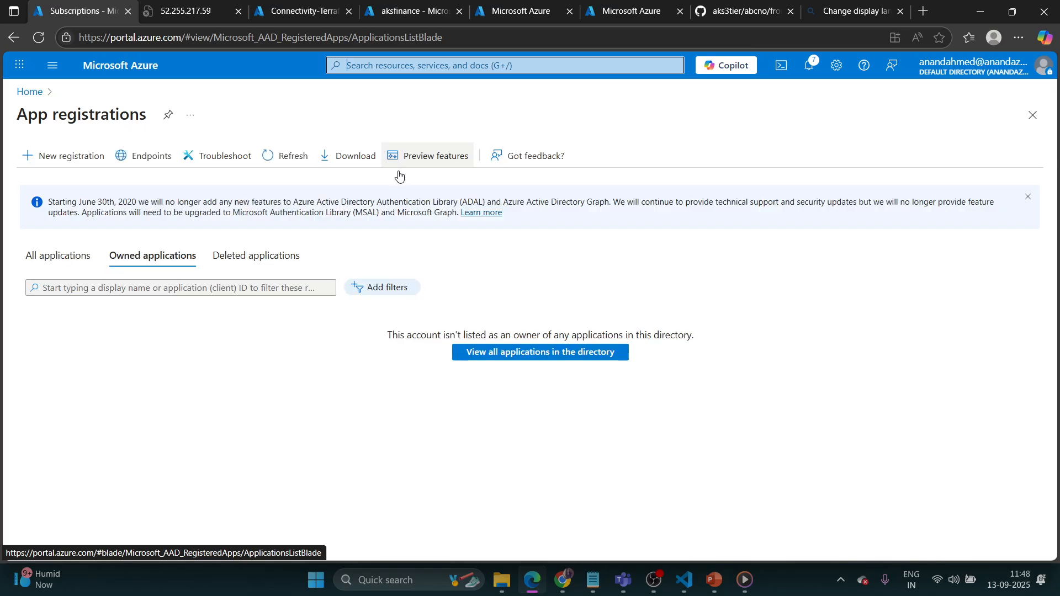
pyautogui.click(48, 257)
pyautogui.click(81, 285)
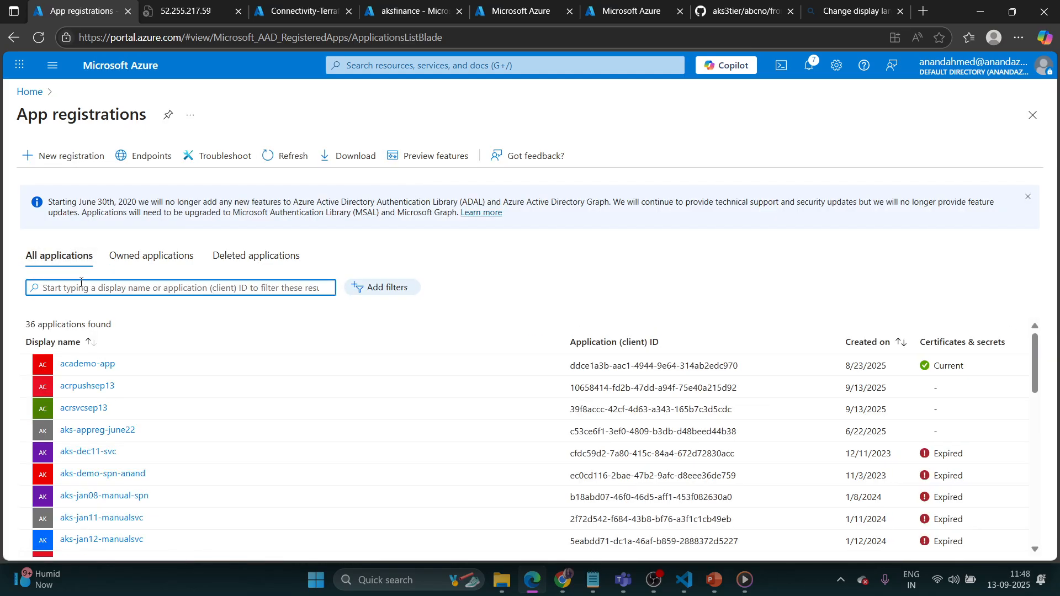
pyautogui.click(87, 386)
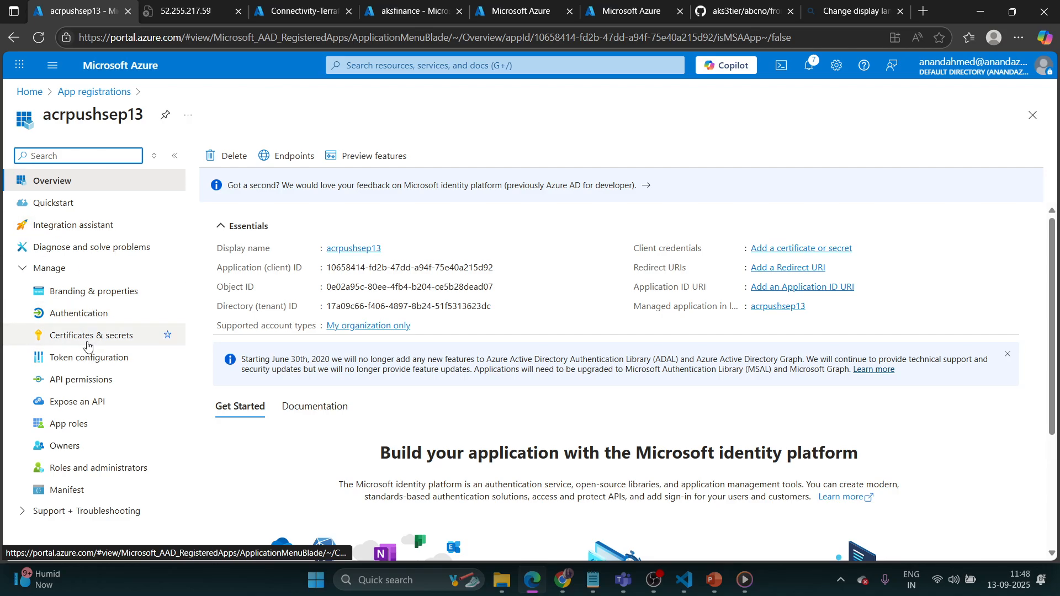
pyautogui.click(82, 335)
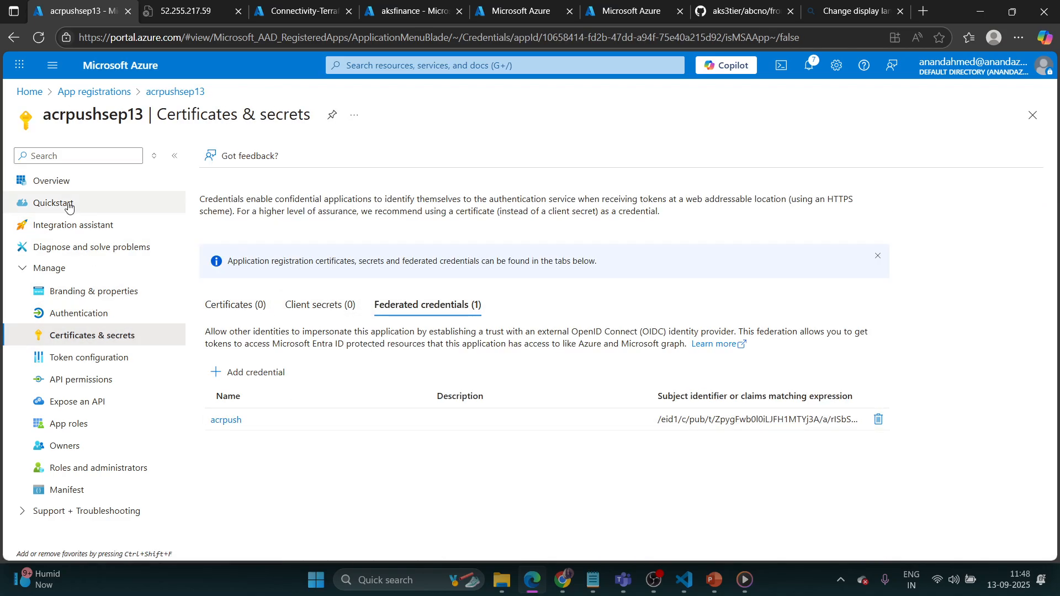
pyautogui.click(52, 181)
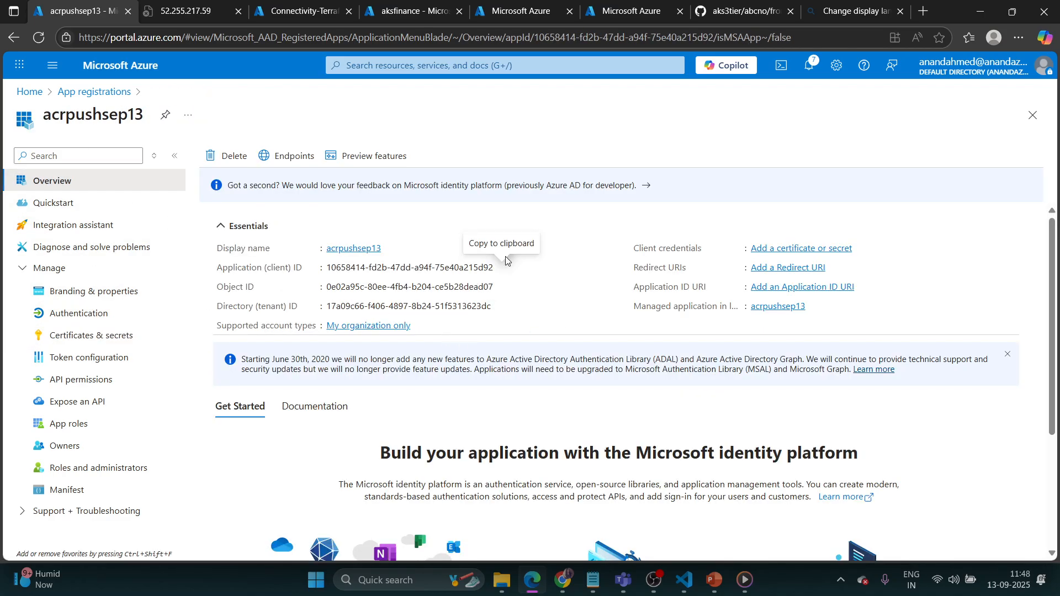
# - Copy the acrpushsep13 application (client) ID into the Azure DevOps service connection and try to verify and save the connection
pyautogui.click(503, 268)
pyautogui.hotkey('alt', 'Tab')
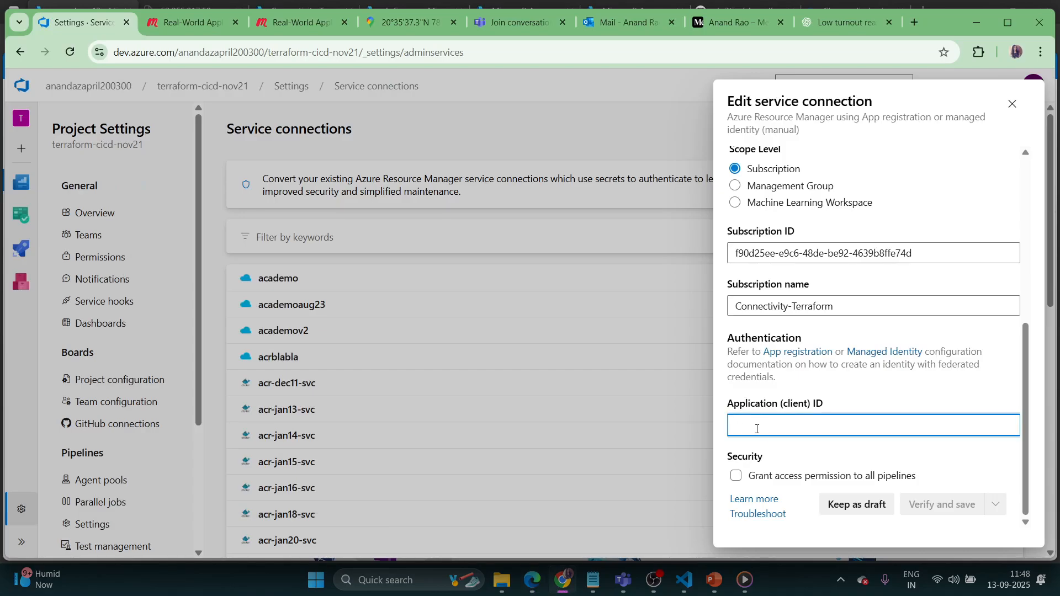
pyautogui.hotkey('ctrl', 'v')
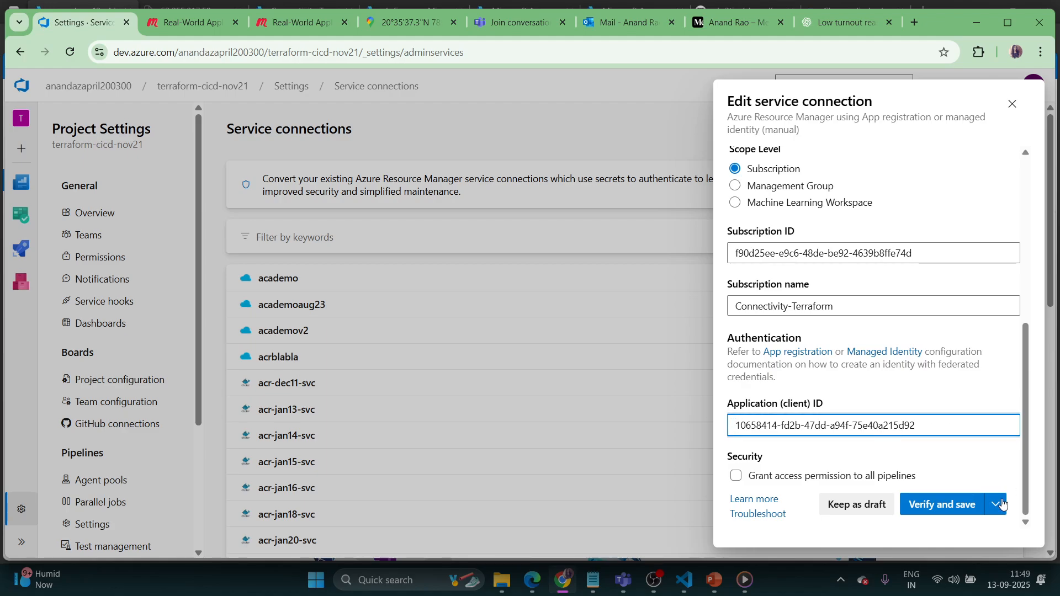
pyautogui.click(951, 504)
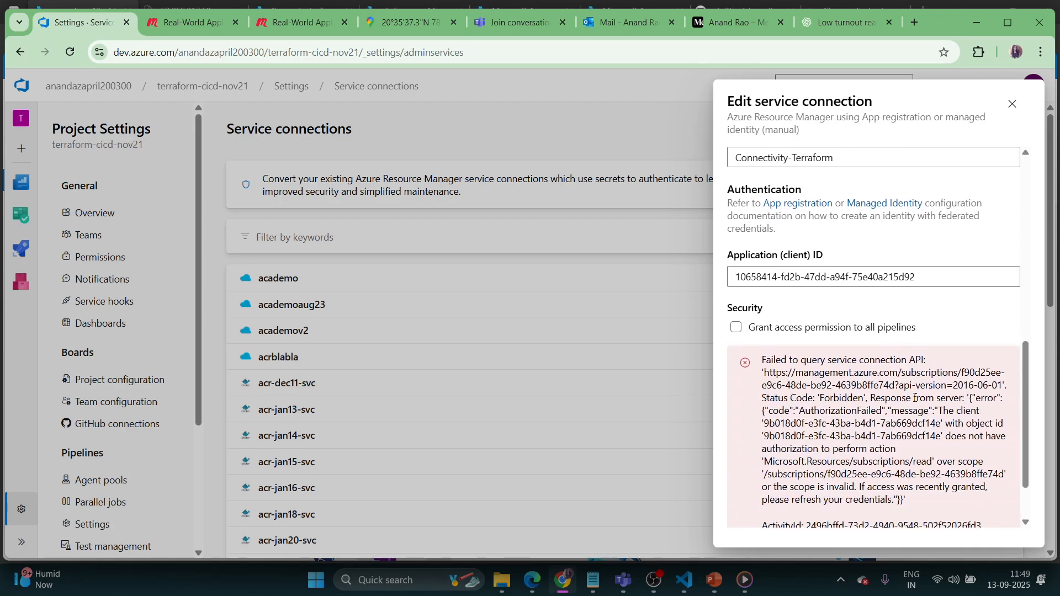
# - Read the authorization error in the service connection form and highlight the client ID that lacks access to the subscription
pyautogui.scroll(-2, 915, 397)
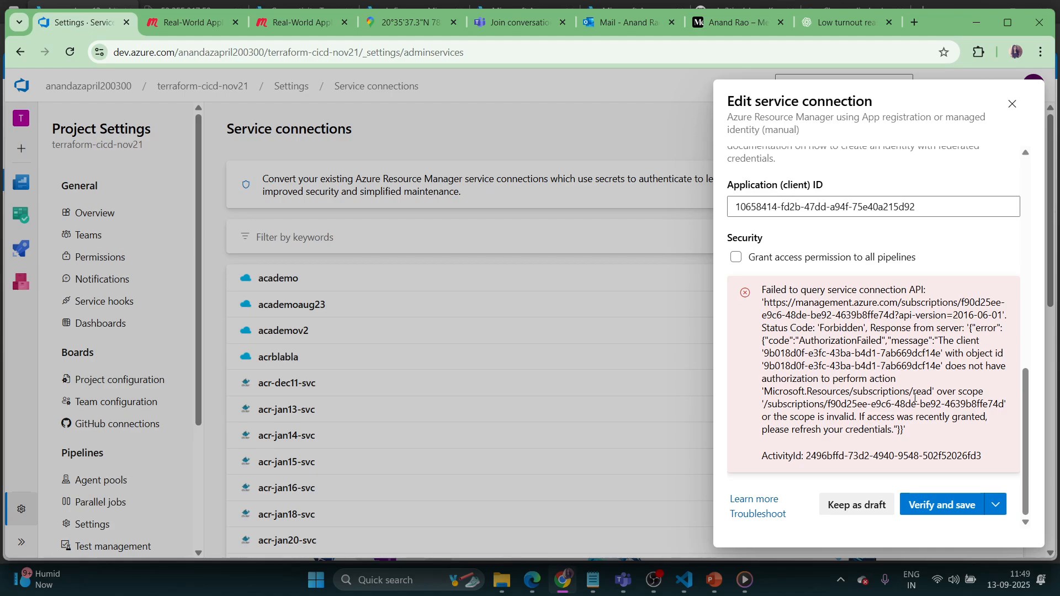
pyautogui.moveTo(986, 459); pyautogui.dragTo(770, 286)
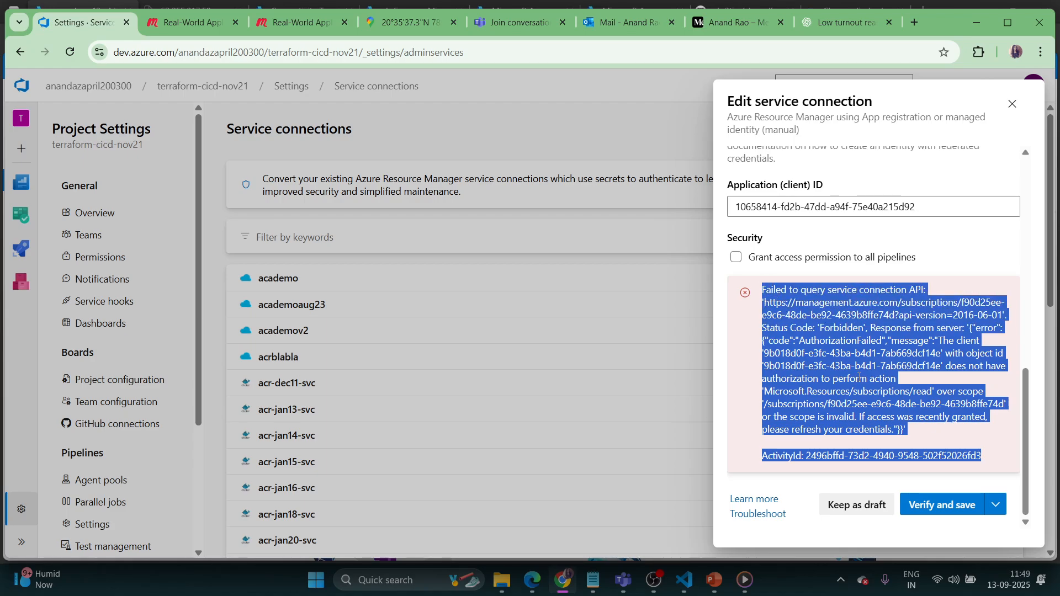
pyautogui.click(858, 345)
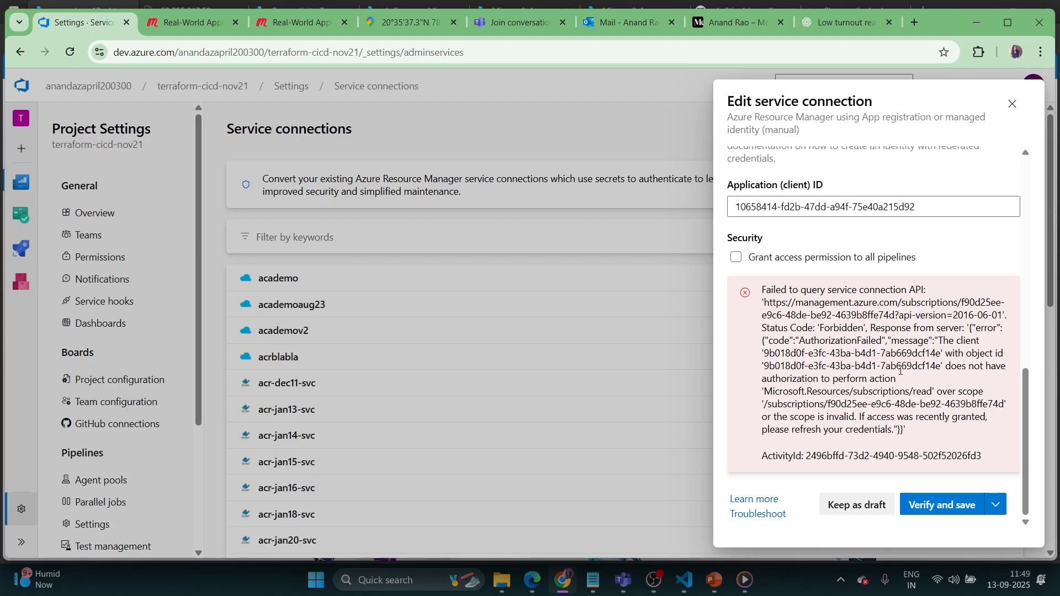
pyautogui.moveTo(941, 353); pyautogui.dragTo(765, 358)
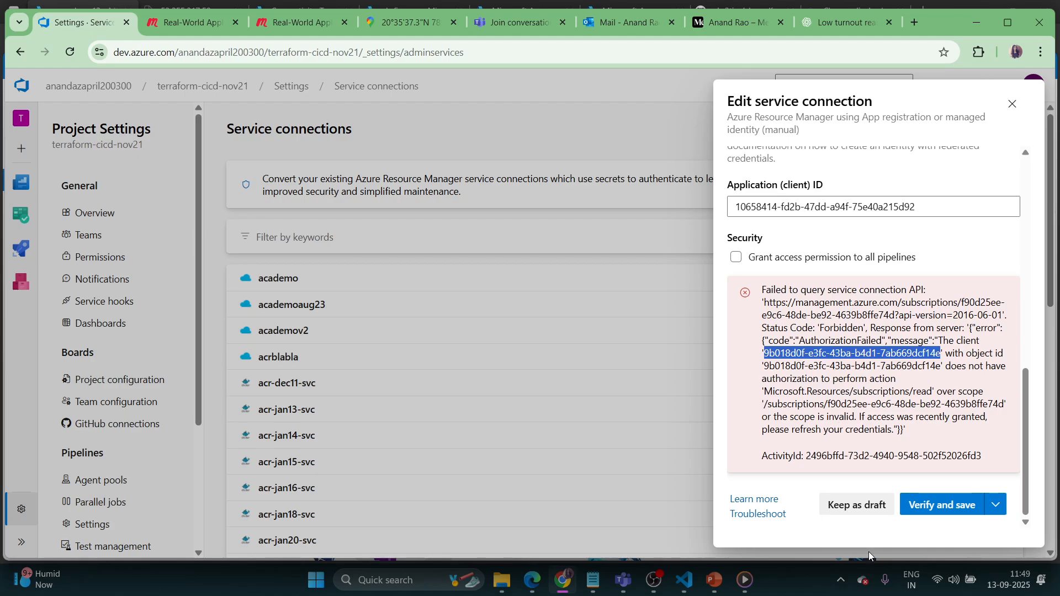
# - In the Azure portal, open the role assignments in the Connectivity-Terraform subscription's access control (IAM)
pyautogui.hotkey('alt', 'Tab')
pyautogui.click(385, 58)
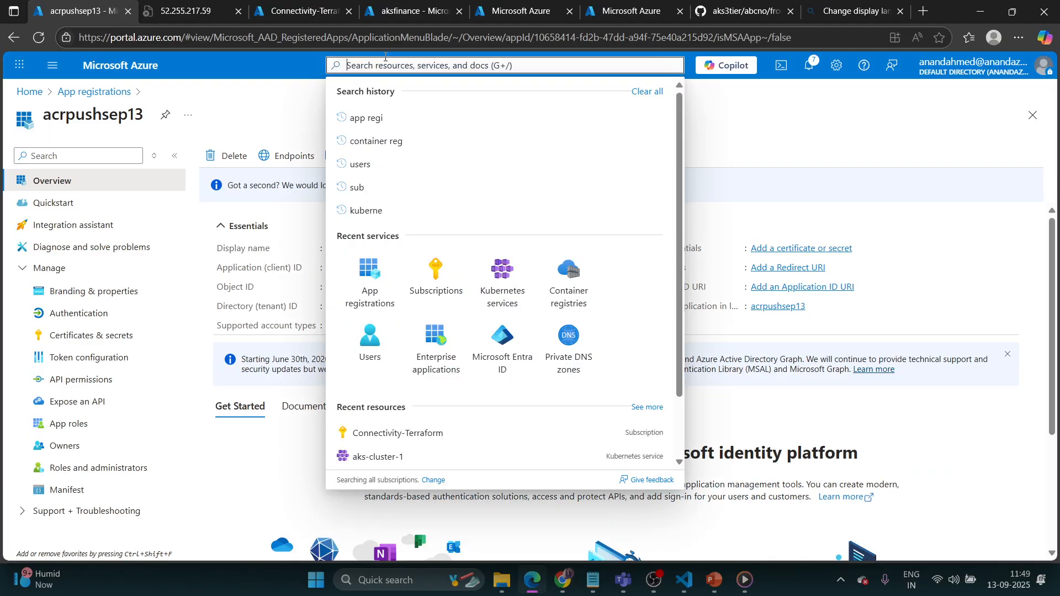
pyautogui.write('subscrip')
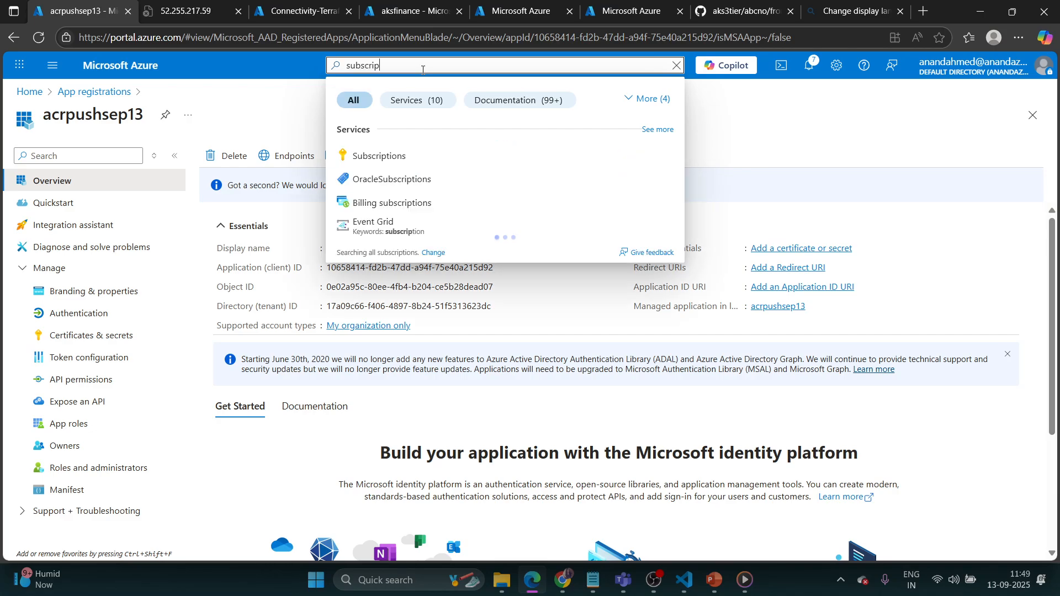
pyautogui.click(431, 163)
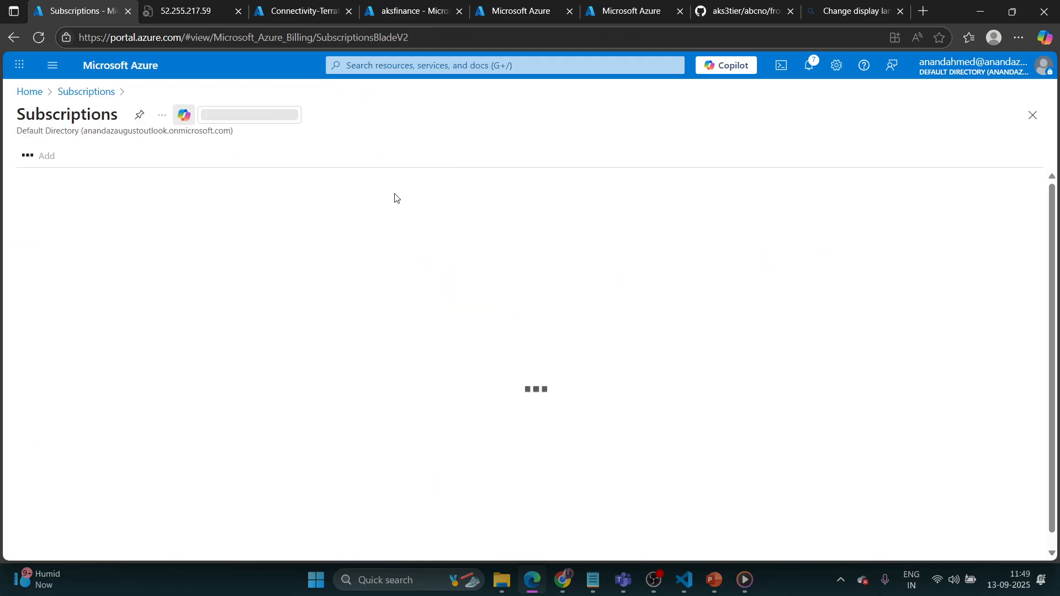
pyautogui.click(97, 280)
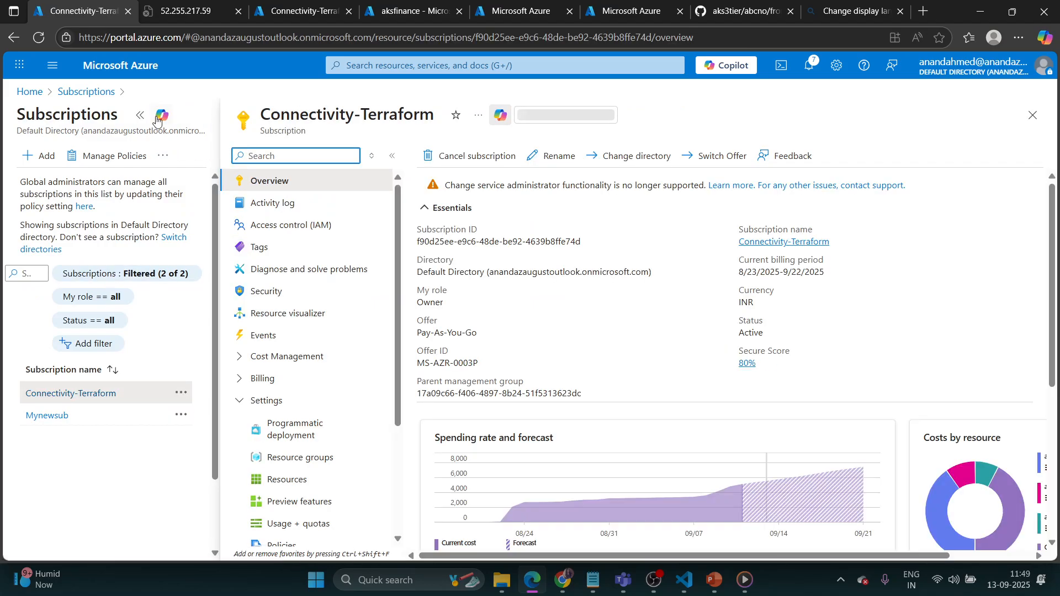
pyautogui.click(139, 115)
pyautogui.click(97, 225)
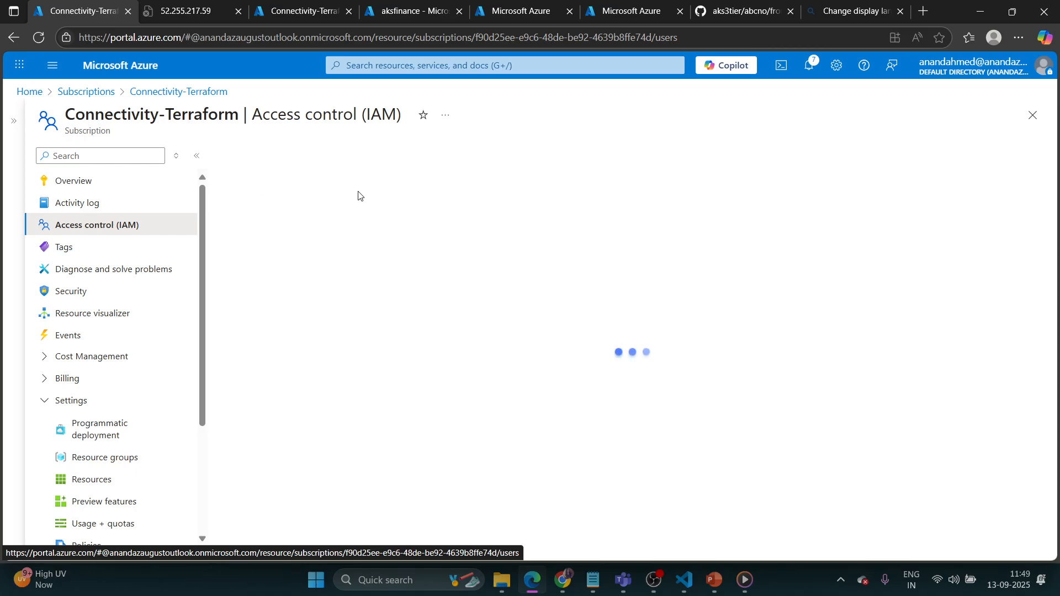
pyautogui.click(331, 263)
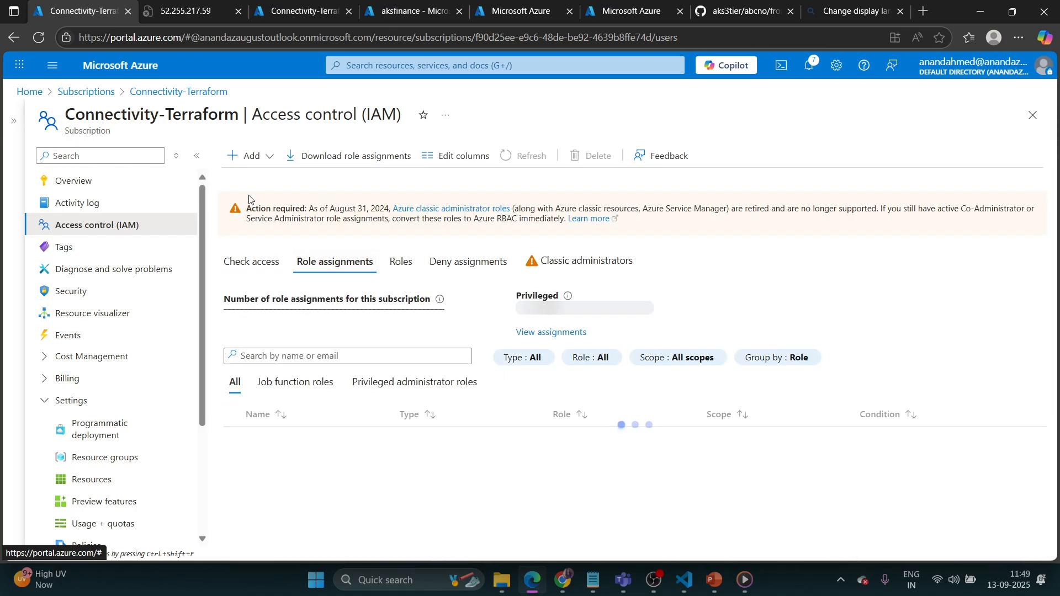
# - Start a new role assignment on the Connectivity-Terraform subscription with the built-in Reader role and continue to its members
pyautogui.click(266, 159)
pyautogui.click(271, 178)
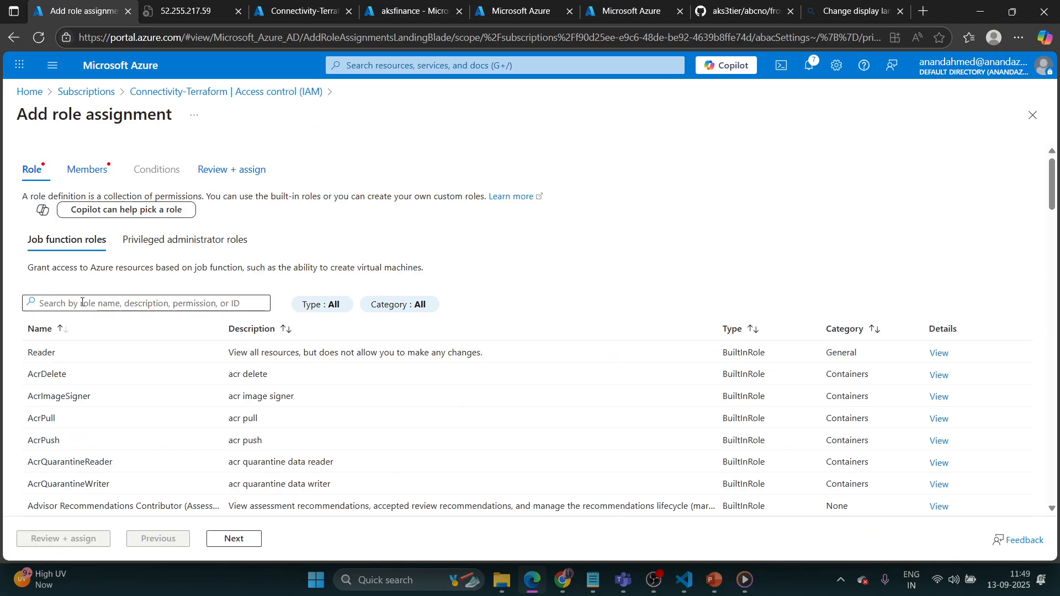
pyautogui.click(82, 302)
pyautogui.write('reade')
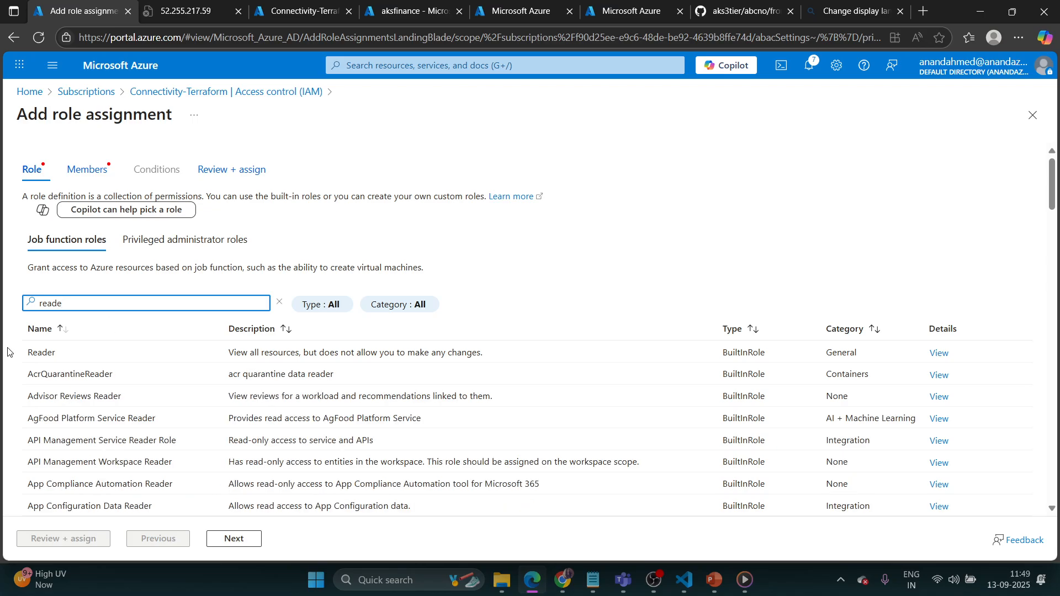
pyautogui.click(33, 352)
pyautogui.click(235, 538)
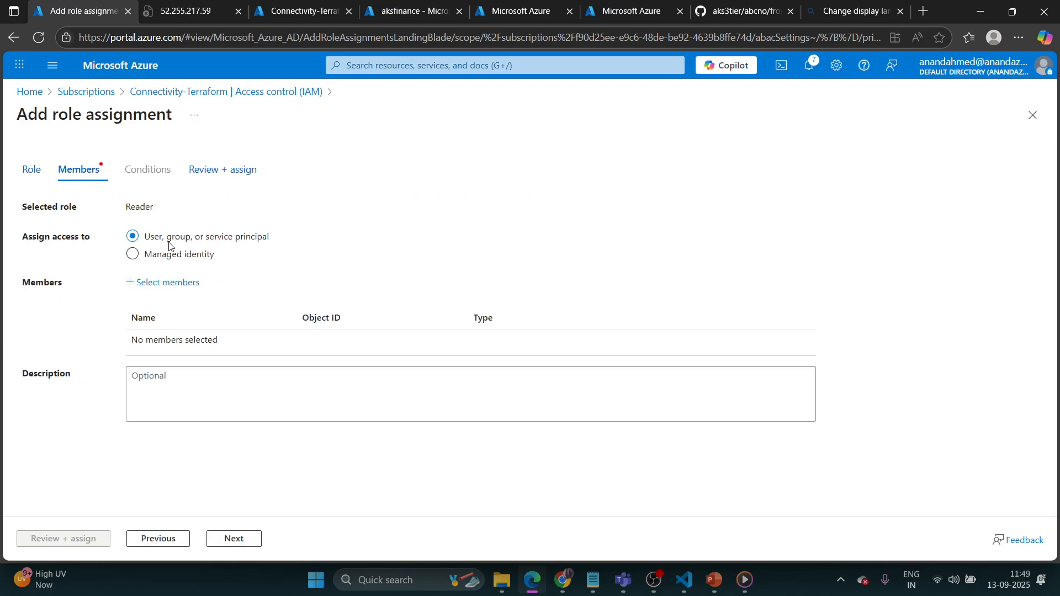
# - Add the acrpushsep13 app as the role assignment's member, then review and assign the Reader role
pyautogui.click(169, 282)
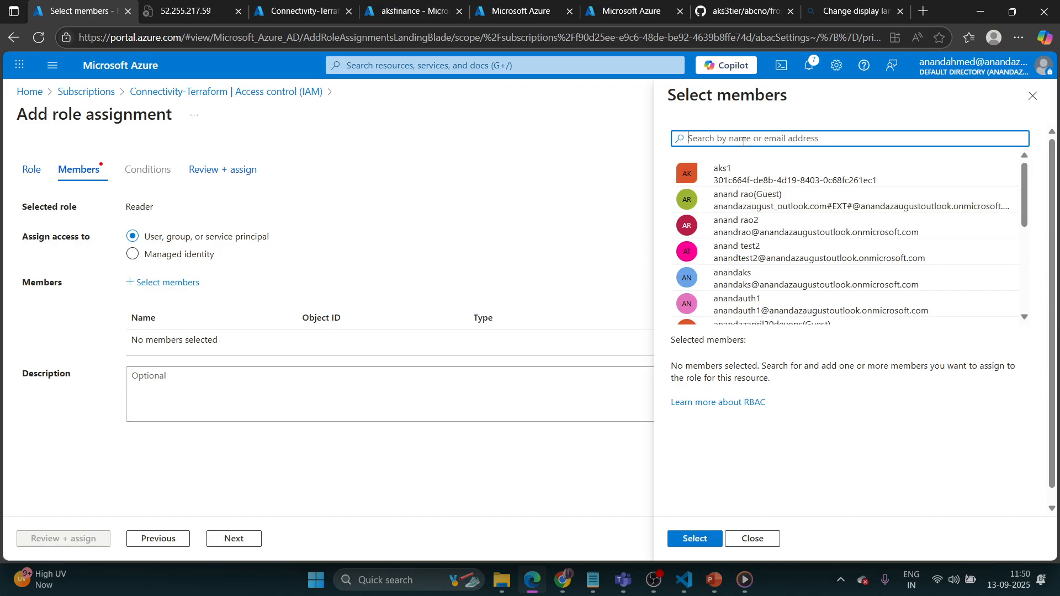
pyautogui.write('acrpus')
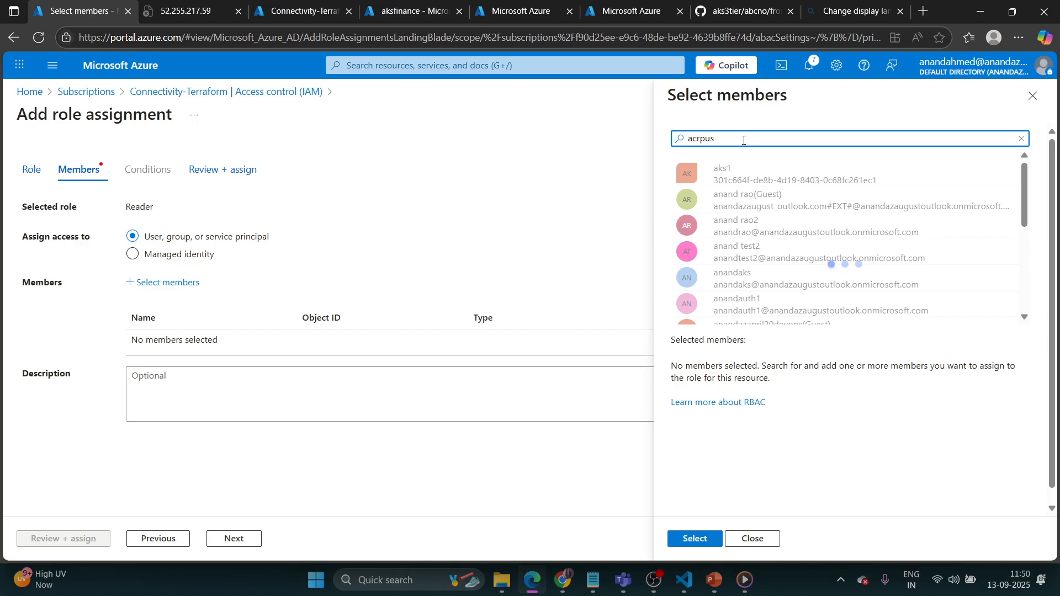
pyautogui.click(739, 174)
pyautogui.click(695, 539)
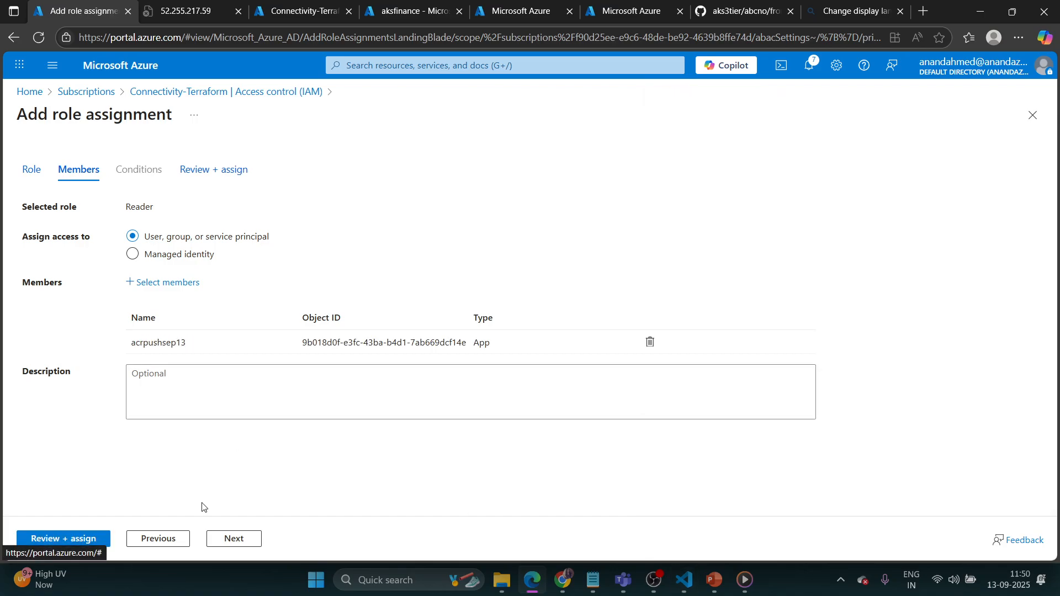
pyautogui.click(244, 545)
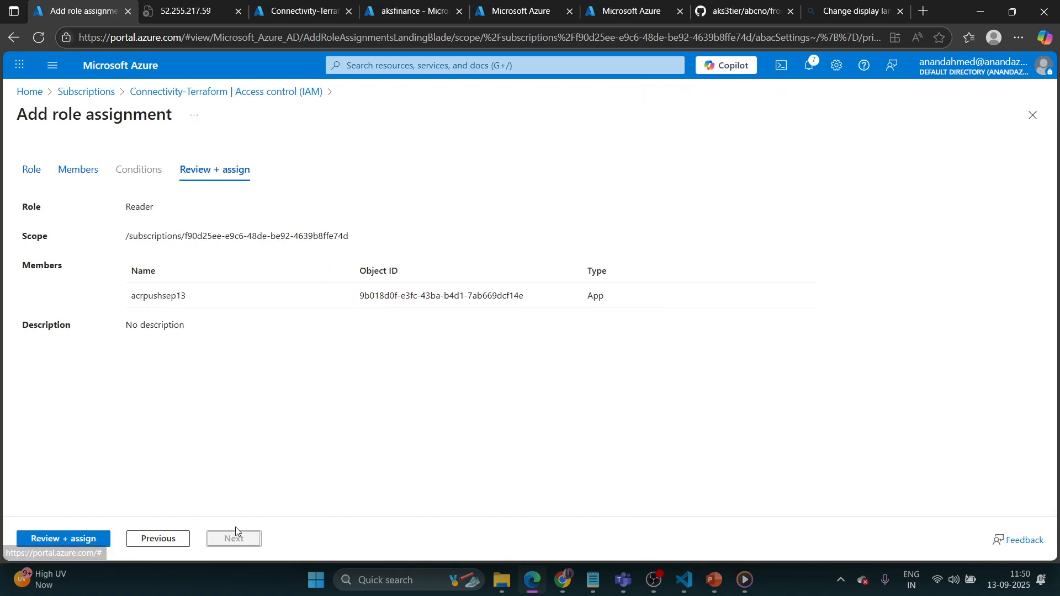
pyautogui.click(82, 539)
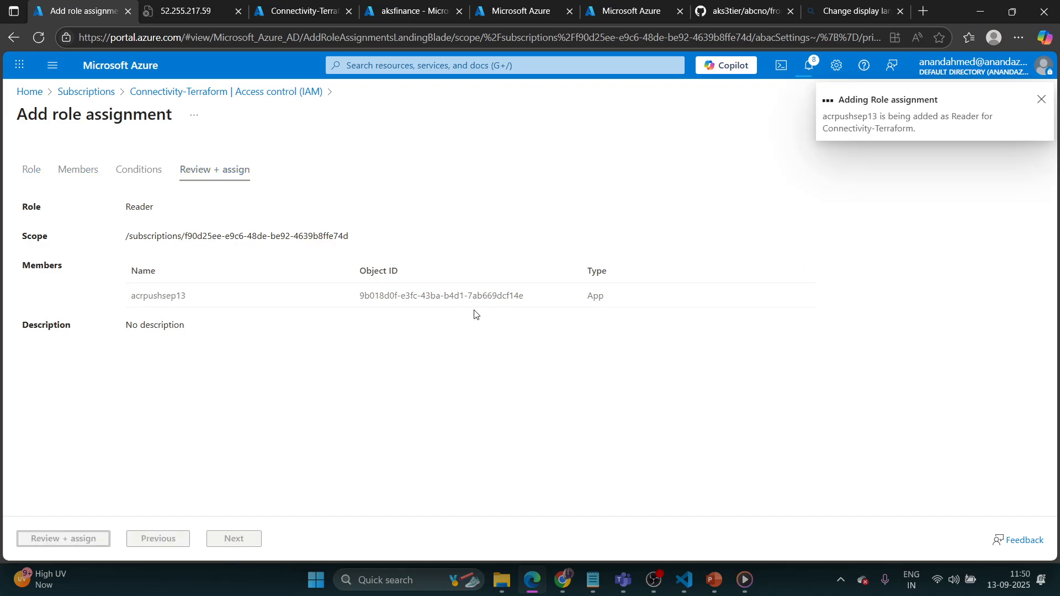
# - Return to Azure DevOps and verify and save the acrpushv1 service connection again
pyautogui.hotkey('alt', 'Tab')
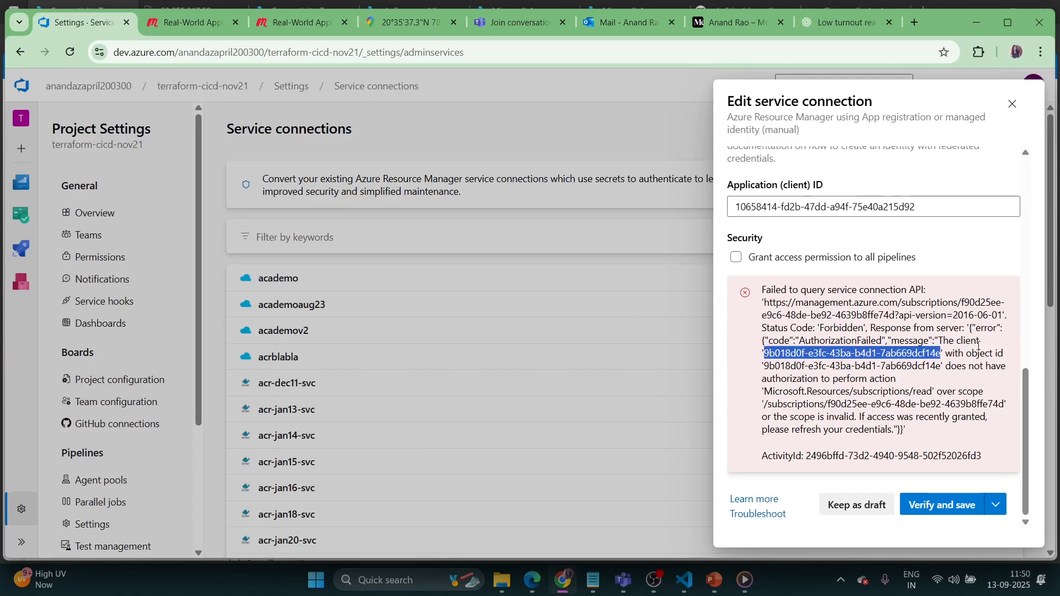
pyautogui.click(996, 504)
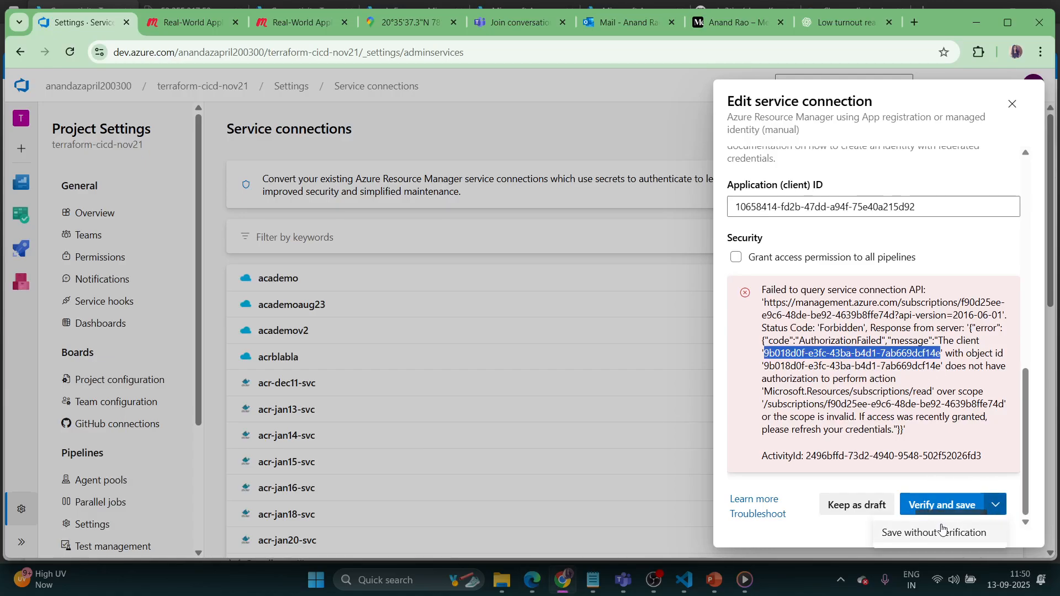
pyautogui.click(959, 498)
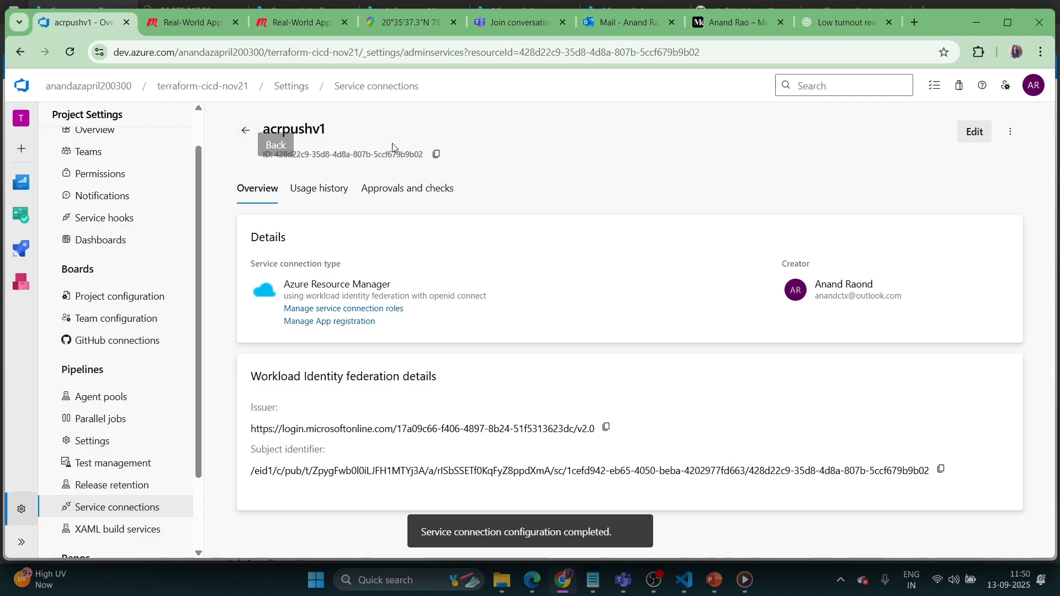
# - Go back to the project's service connections list, find acrpushv1 and open its overview
pyautogui.click(105, 505)
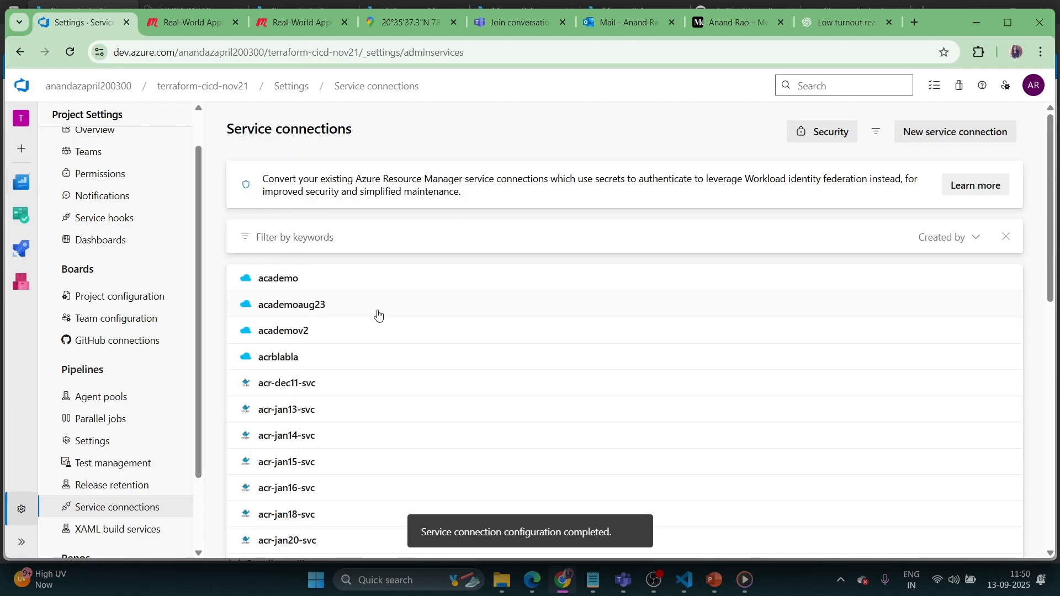
pyautogui.scroll(-8, 376, 312)
pyautogui.scroll(-3, 325, 490)
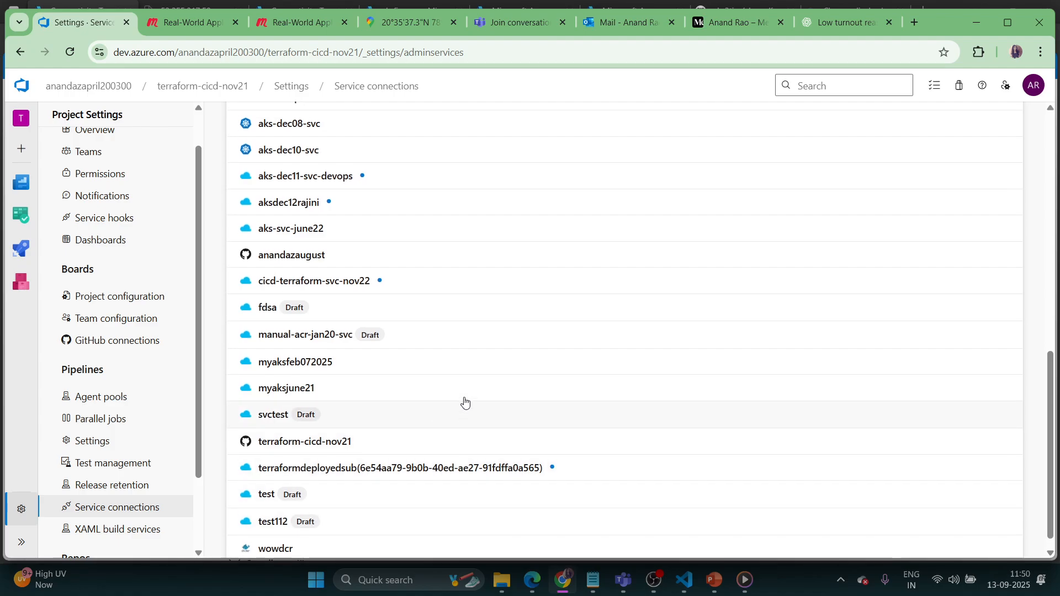
pyautogui.scroll(4, 464, 399)
pyautogui.click(311, 262)
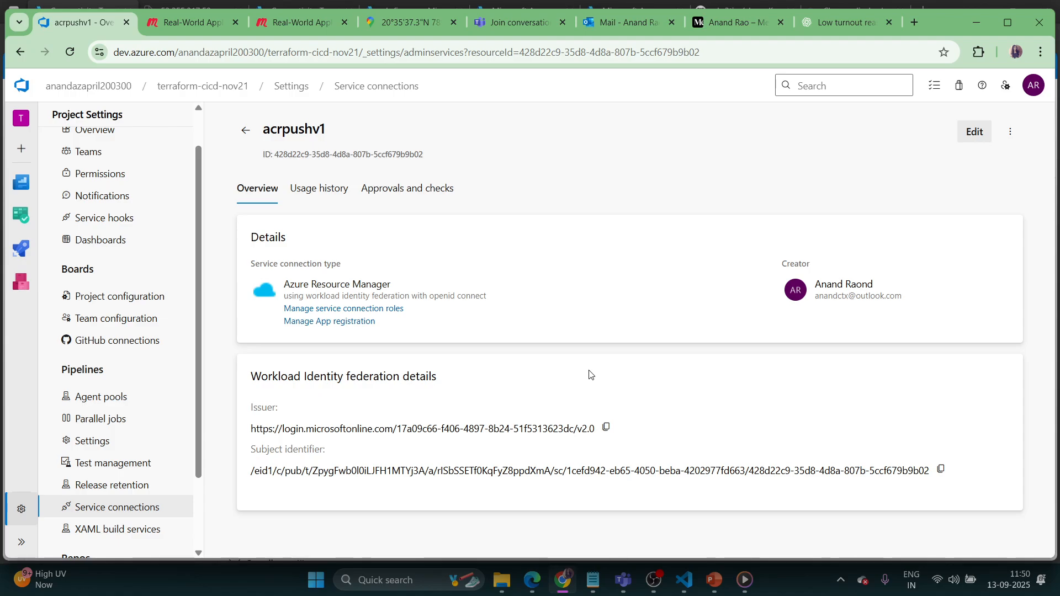
# - In VS Code, set azureSubscription in build.yml's Login to ACR task to 'acrpushv1', checking the name against Azure DevOps, and save the file
pyautogui.click(685, 580)
pyautogui.scroll(10, 527, 285)
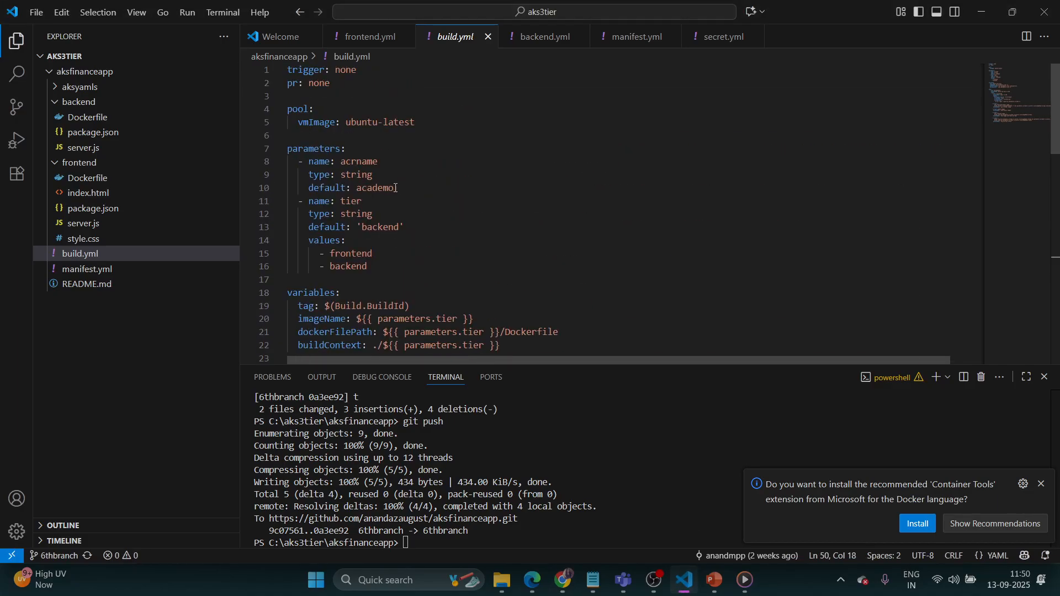
pyautogui.scroll(-1, 442, 215)
pyautogui.scroll(1, 419, 232)
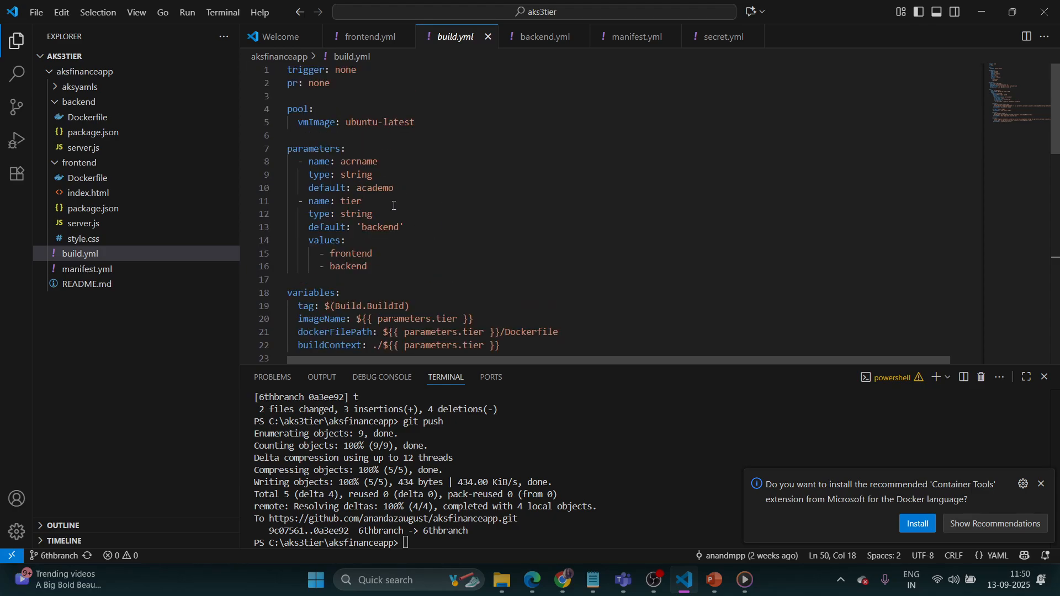
pyautogui.scroll(-5, 464, 265)
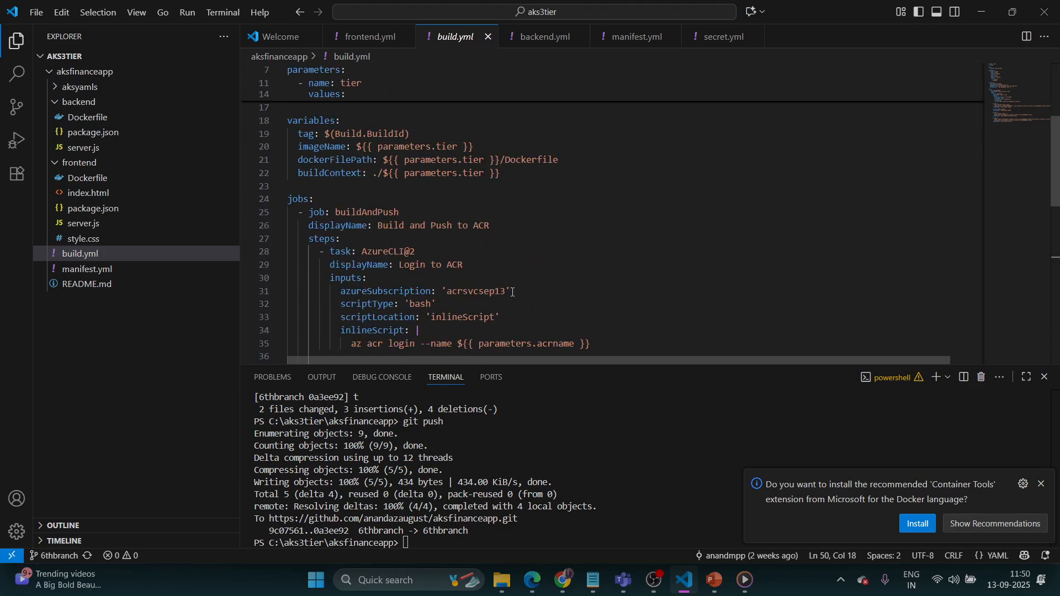
pyautogui.moveTo(505, 290); pyautogui.dragTo(448, 290)
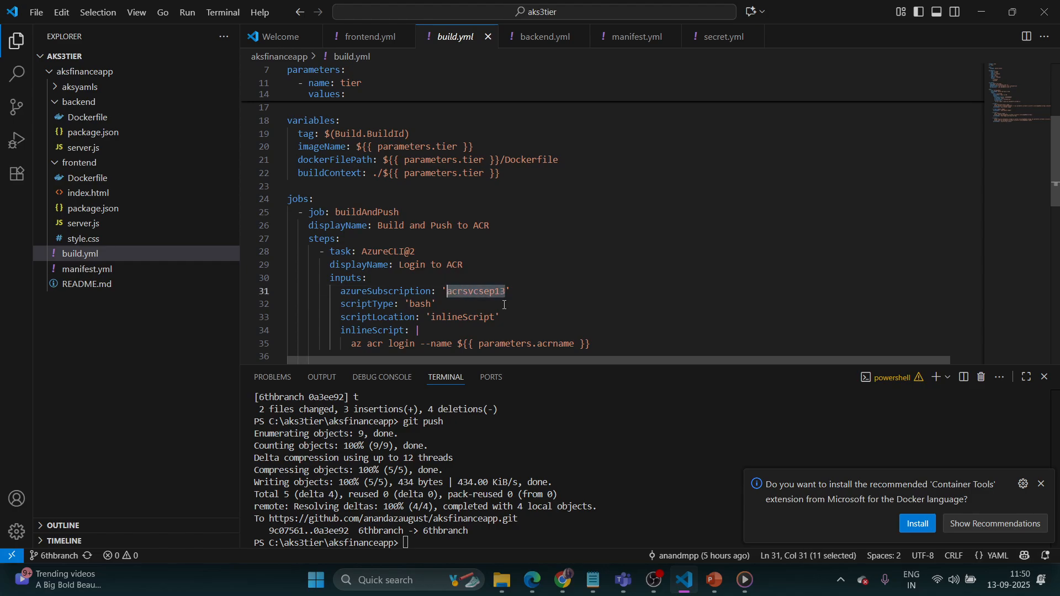
pyautogui.write('acrpush')
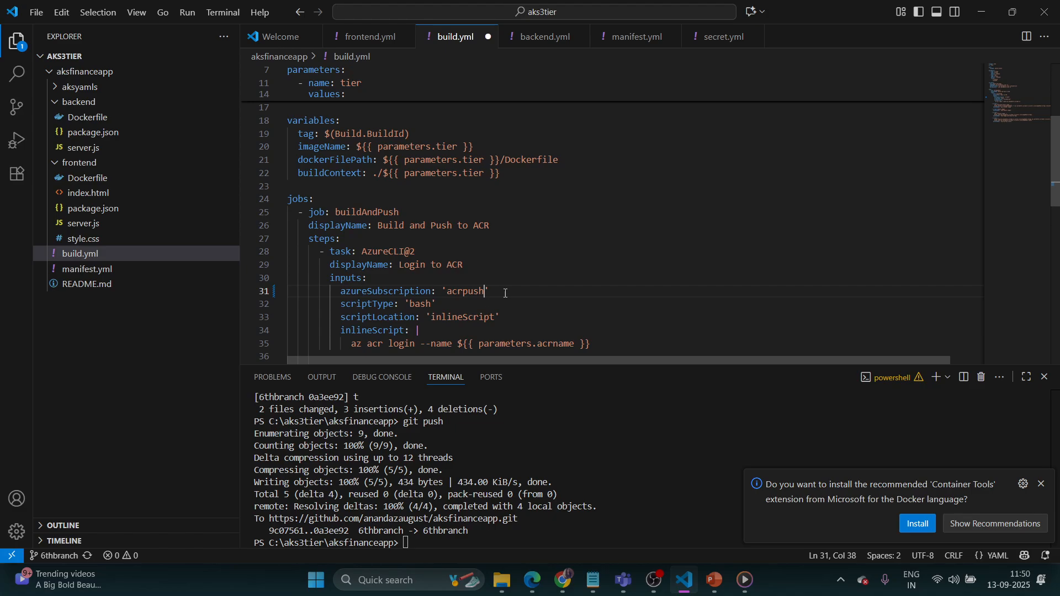
pyautogui.hotkey('alt', 'Tab')
pyautogui.hotkey('alt', 'Tab')
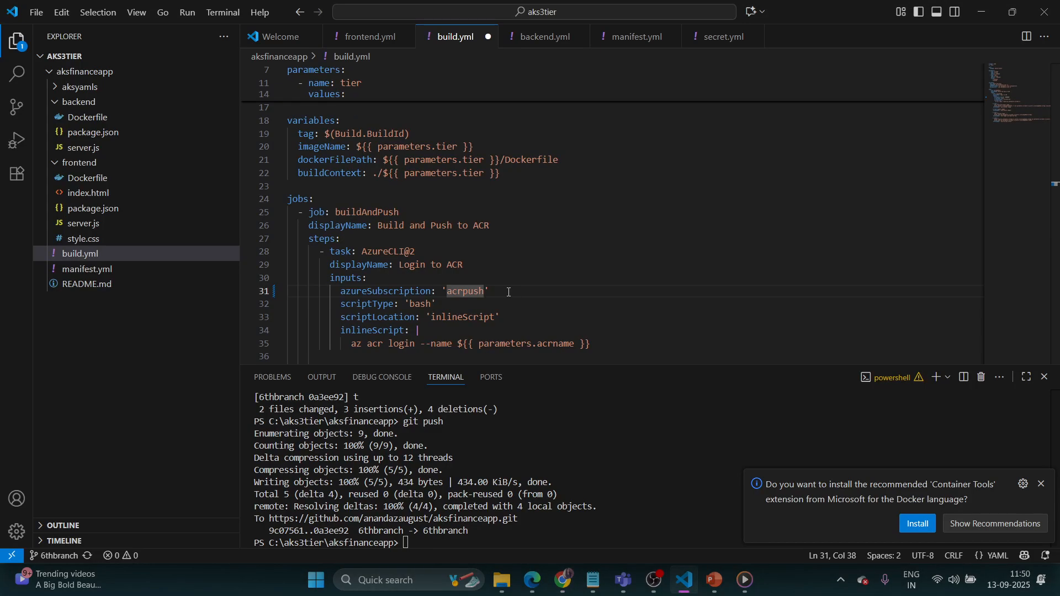
pyautogui.write('d')
pyautogui.hotkey('alt', 'Tab')
pyautogui.hotkey('alt', 'Tab')
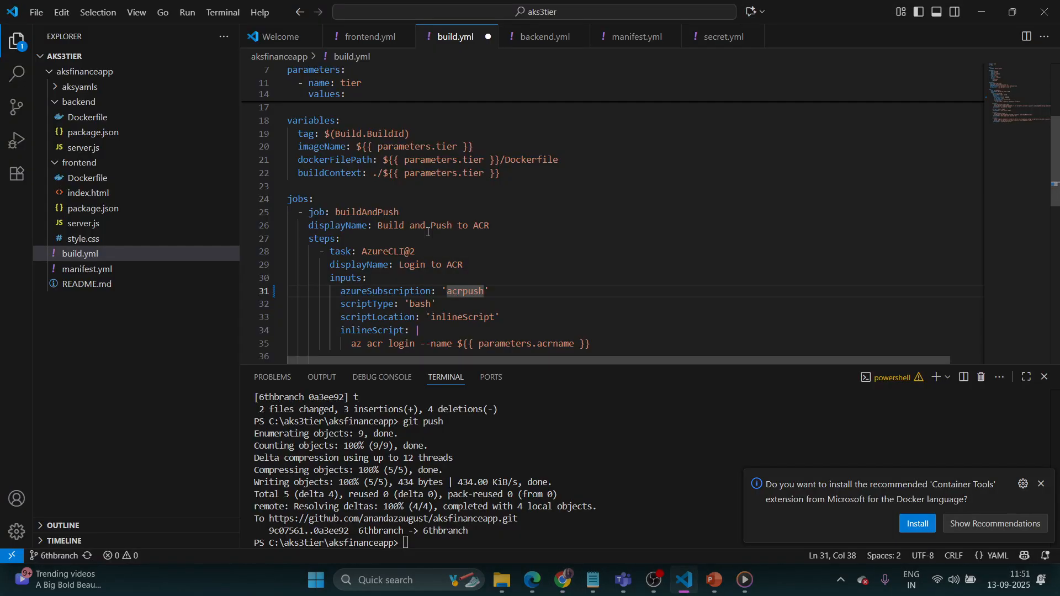
pyautogui.write('v1')
pyautogui.press('Up')
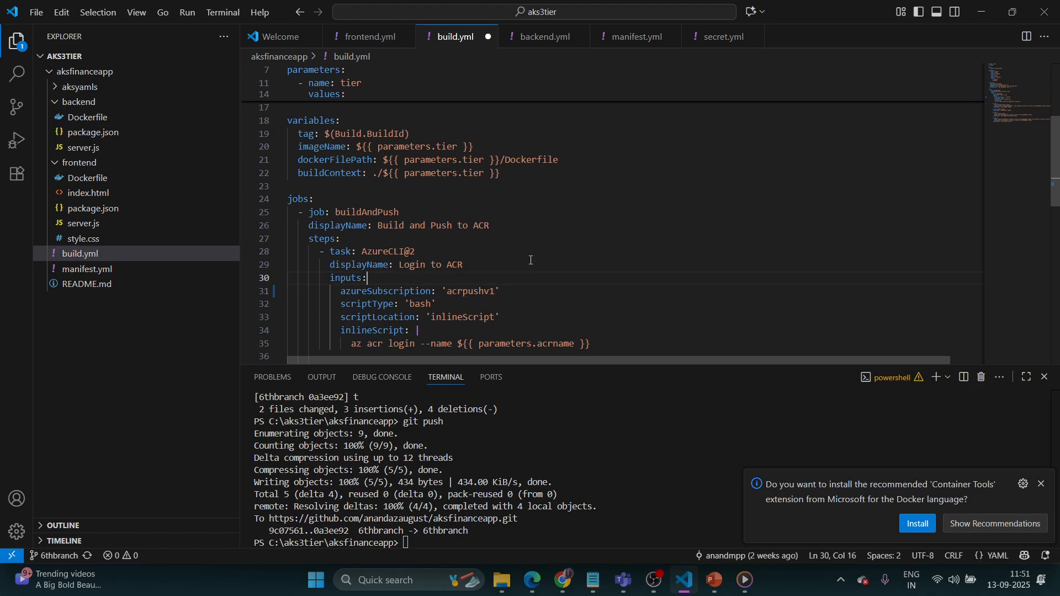
pyautogui.press('Up')
pyautogui.hotkey('ctrl', 's')
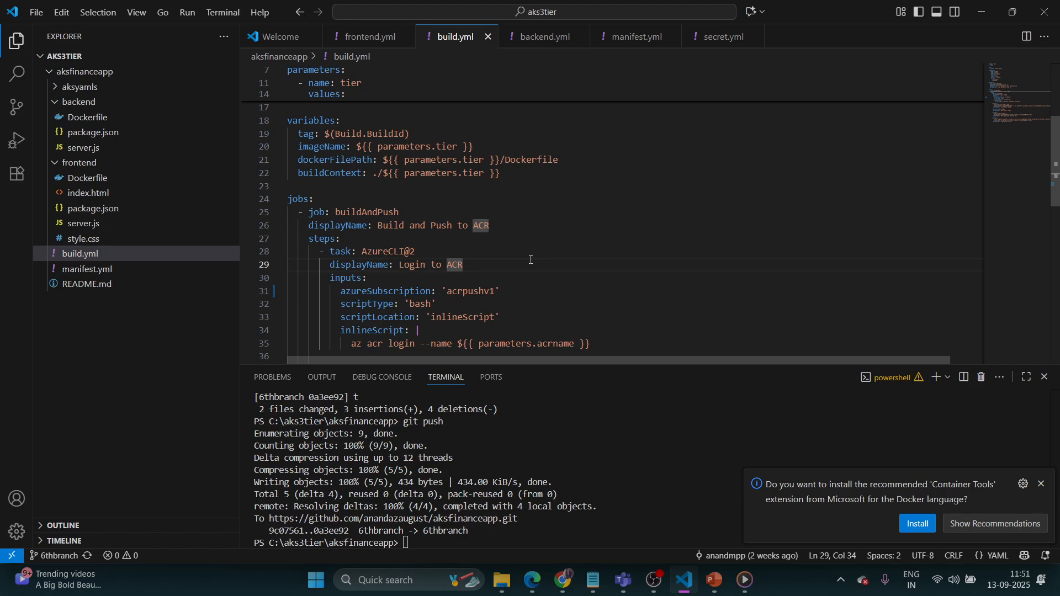
# - Review the Docker build, tag and push scripts in build.yml and return to the parameters at its beginning
pyautogui.scroll(-5, 530, 265)
pyautogui.scroll(-2, 528, 275)
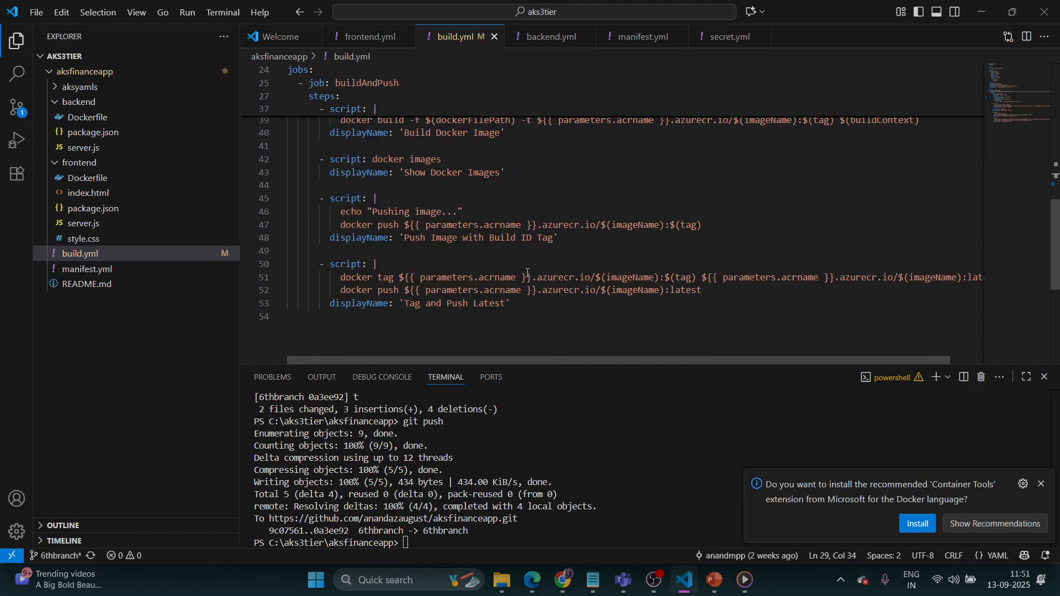
pyautogui.scroll(12, 535, 272)
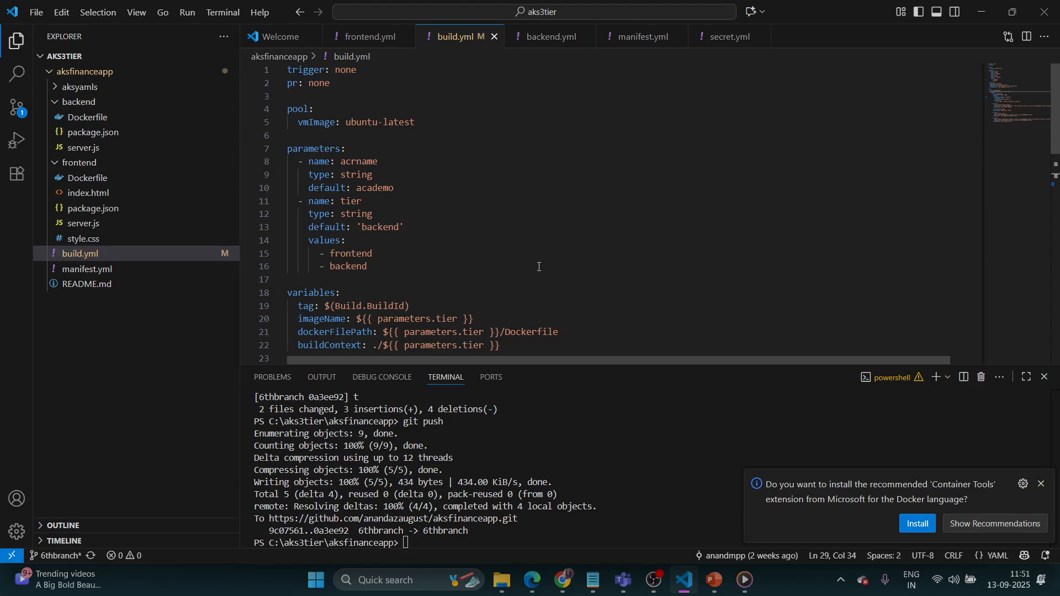
# - Check the git status of aksfinanceapp in the terminal and stage all changes
pyautogui.scroll(-6, 539, 267)
pyautogui.click(594, 463)
pyautogui.write('gi')
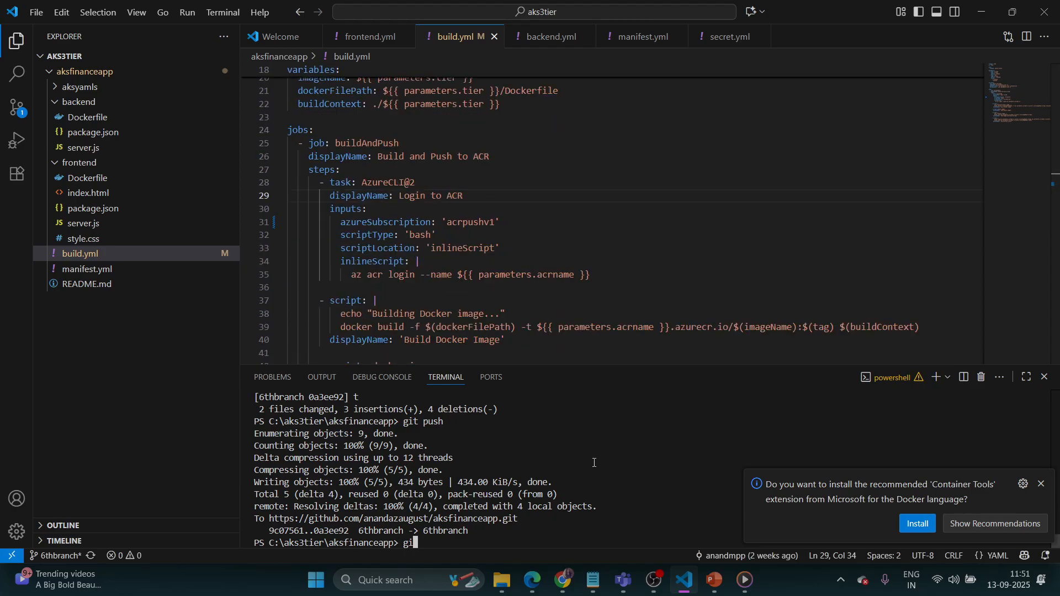
pyautogui.write('t status')
pyautogui.press('Return')
pyautogui.write('git')
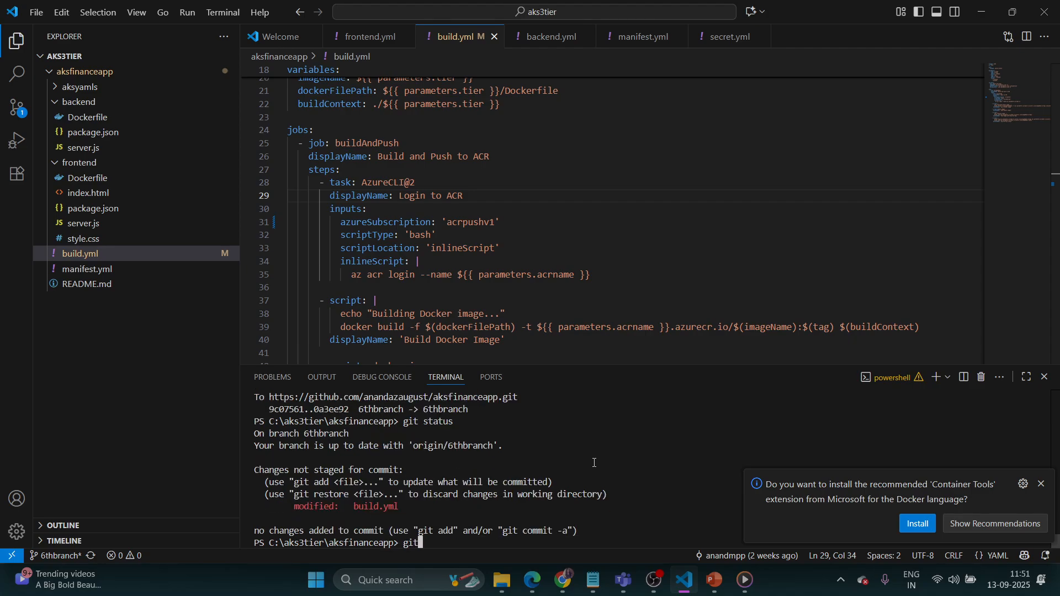
pyautogui.write(' add .')
pyautogui.press('Return')
# - Commit the staged build.yml change with the message "v1svcupdate"
pyautogui.write('g')
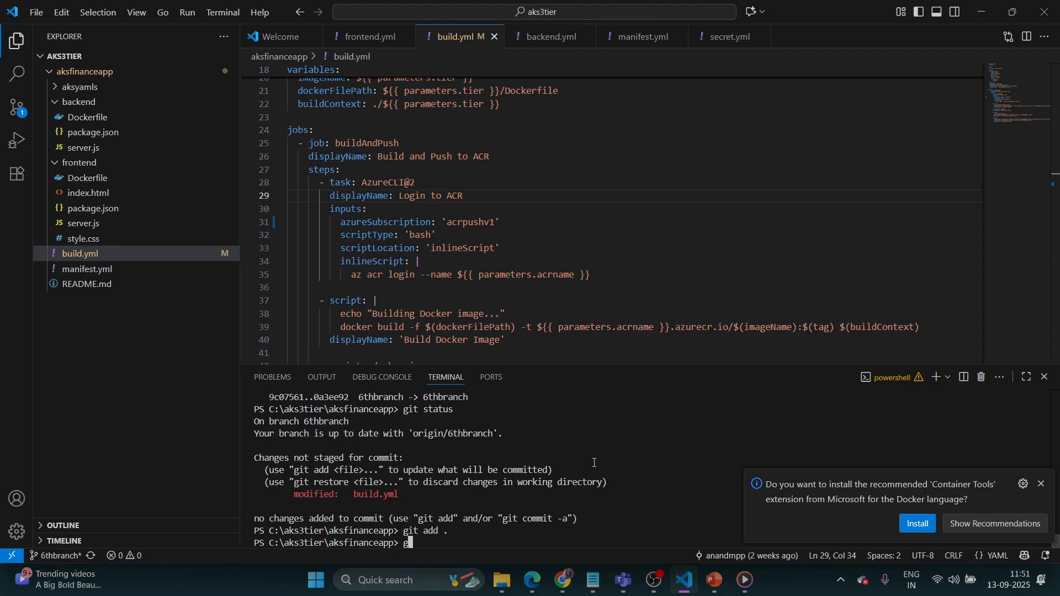
pyautogui.write('it commit -m ')
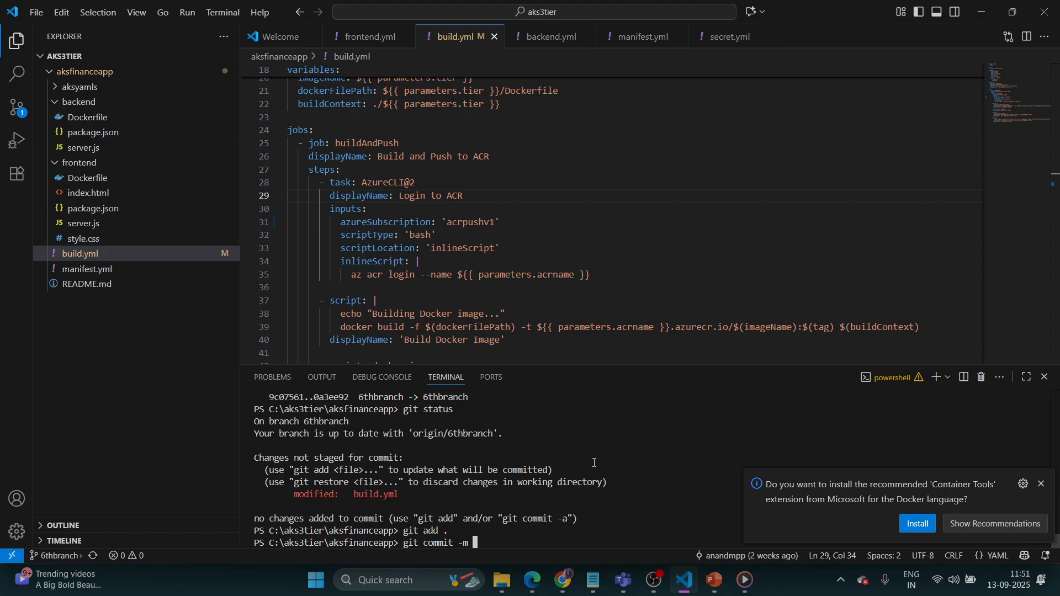
pyautogui.write('"v1svcupdate"')
pyautogui.press('Return')
# - Push the commit to the remote 6thbranch and dismiss the Container Tools extension recommendation
pyautogui.write('g')
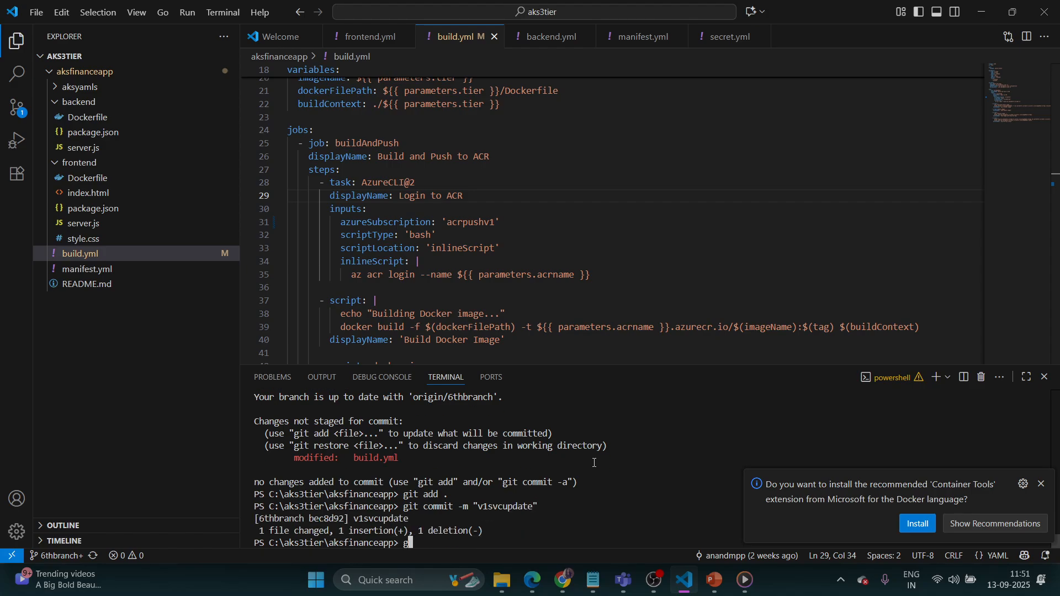
pyautogui.write('it push')
pyautogui.press('Return')
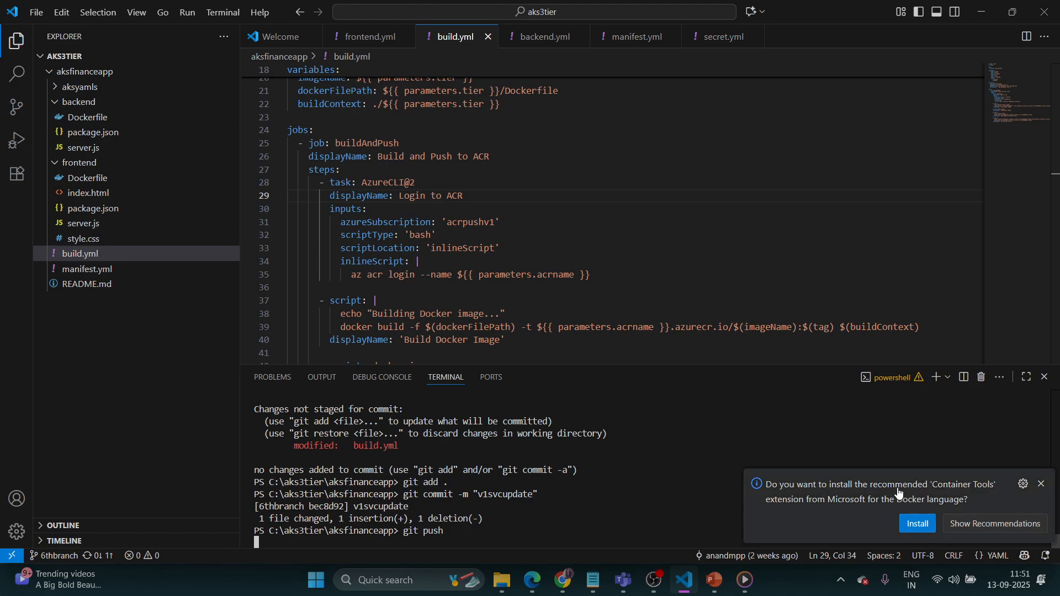
pyautogui.click(1041, 484)
pyautogui.click(1041, 484)
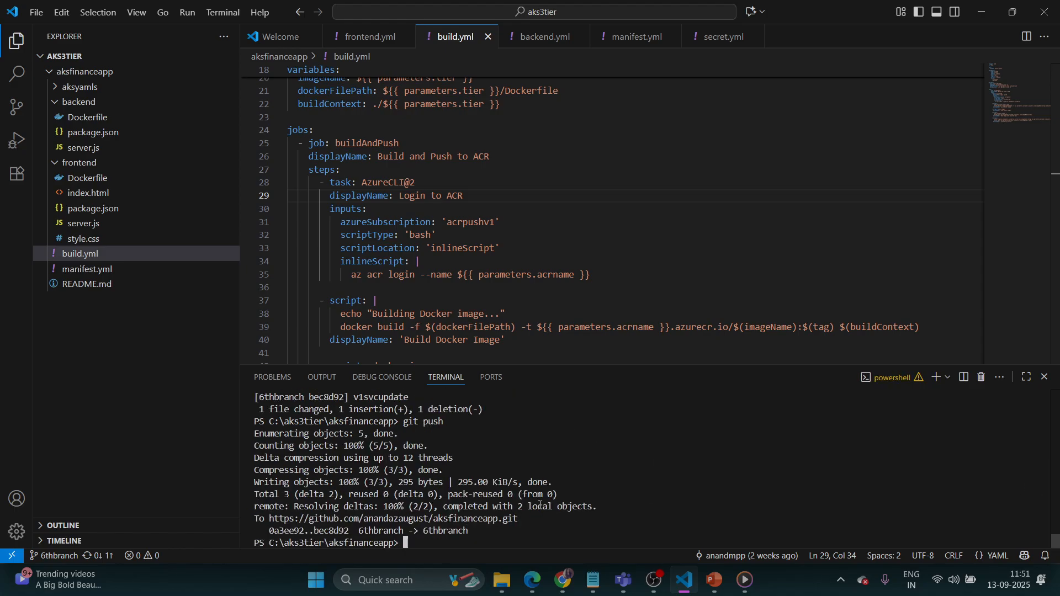
pyautogui.click(537, 584)
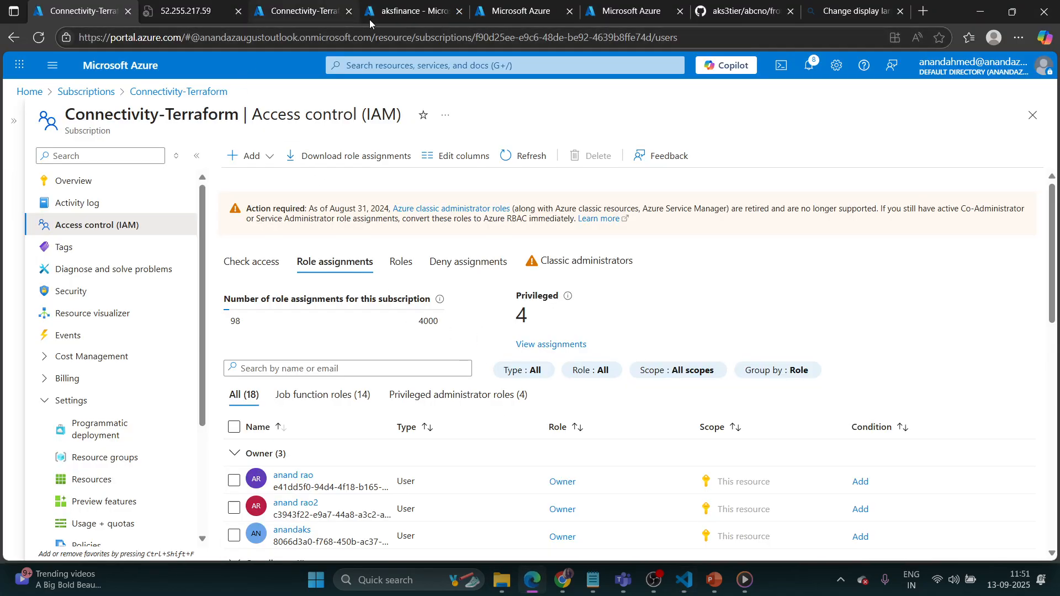
pyautogui.click(1015, 11)
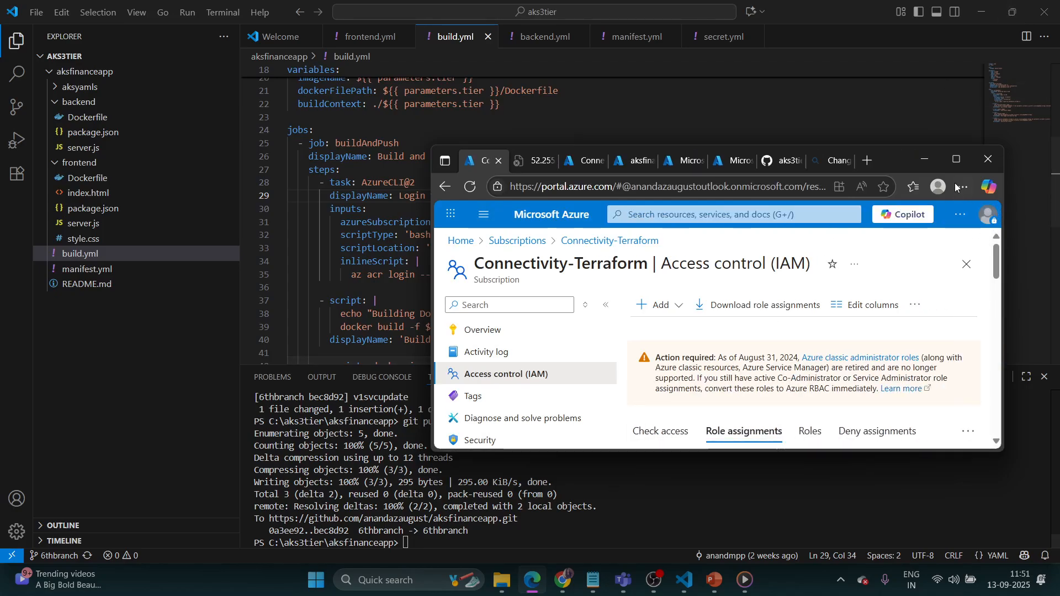
pyautogui.click(958, 160)
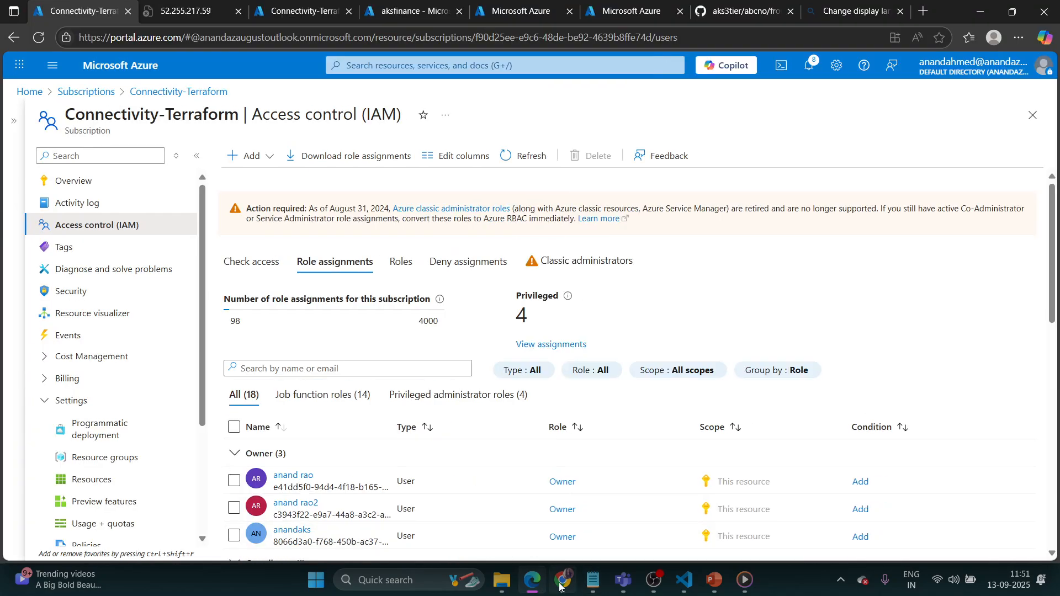
# - Switch to Azure DevOps, open the pushacr2 pipeline for editing and select 6thbranch as the branch of its build.yml
pyautogui.click(561, 584)
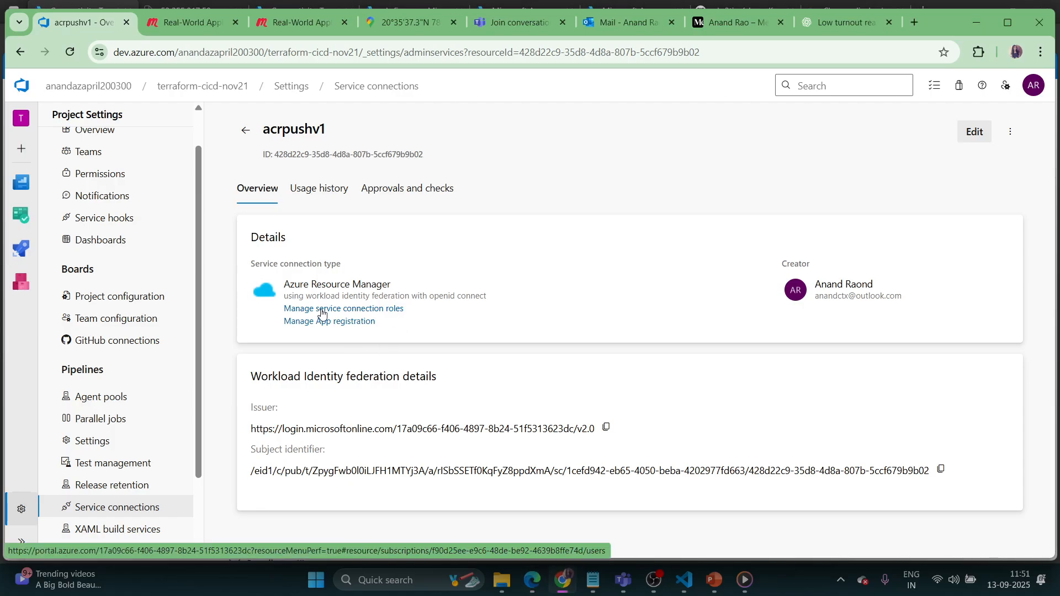
pyautogui.click(17, 239)
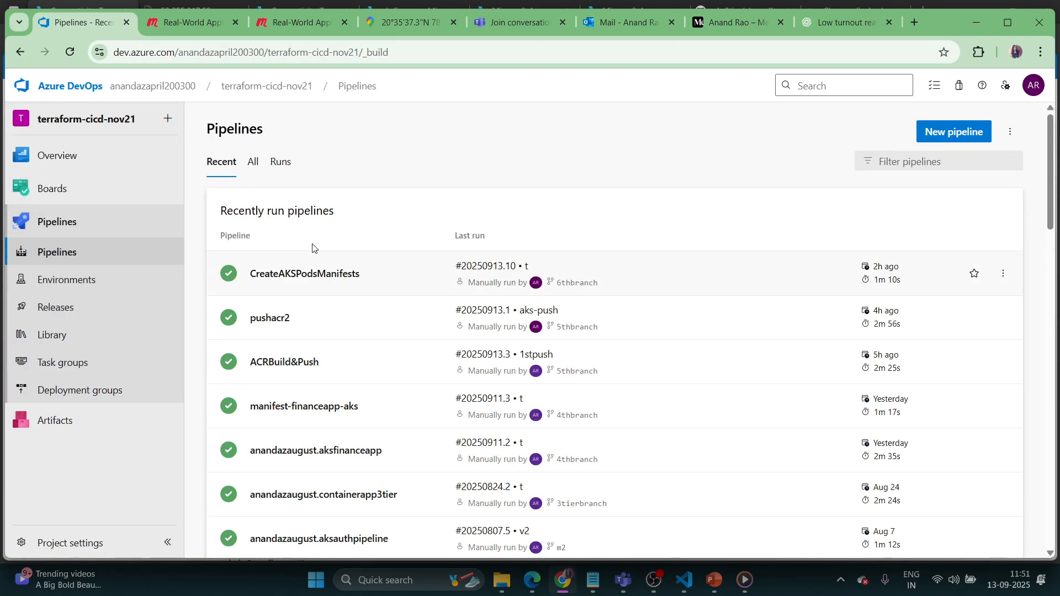
pyautogui.click(353, 315)
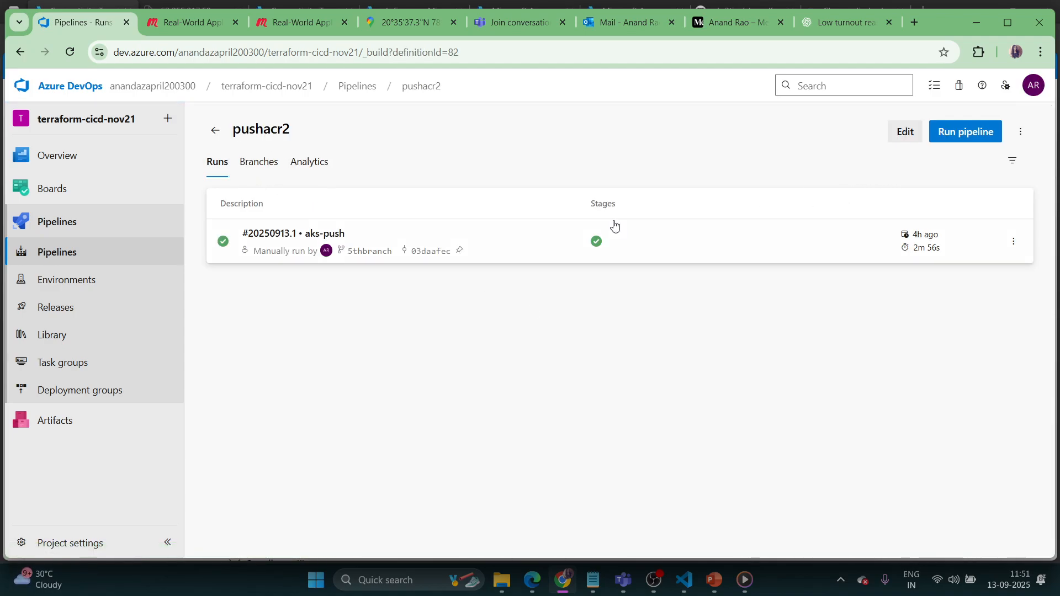
pyautogui.click(906, 135)
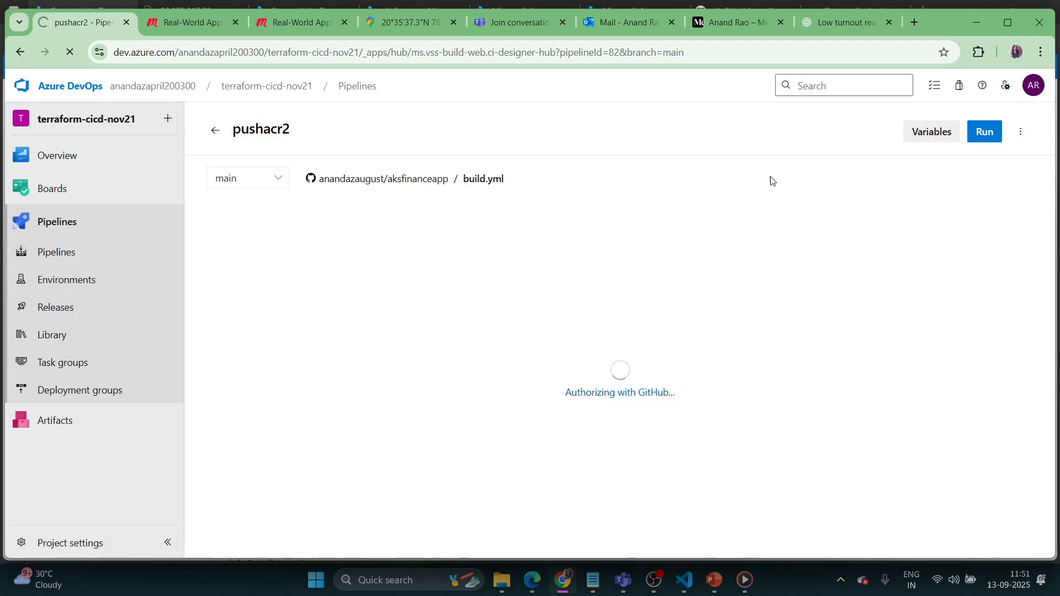
pyautogui.click(279, 180)
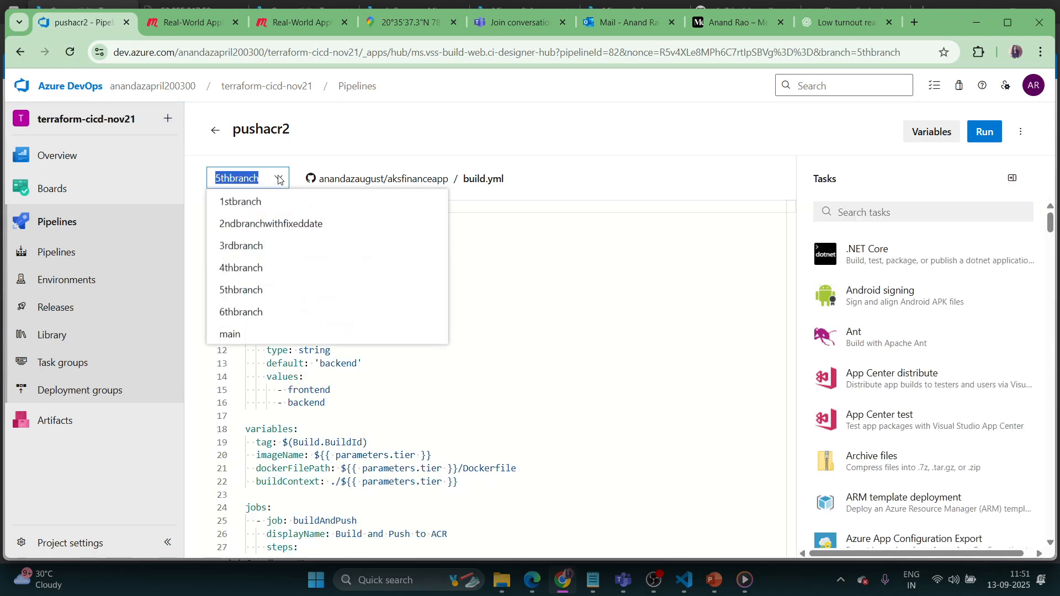
pyautogui.click(256, 311)
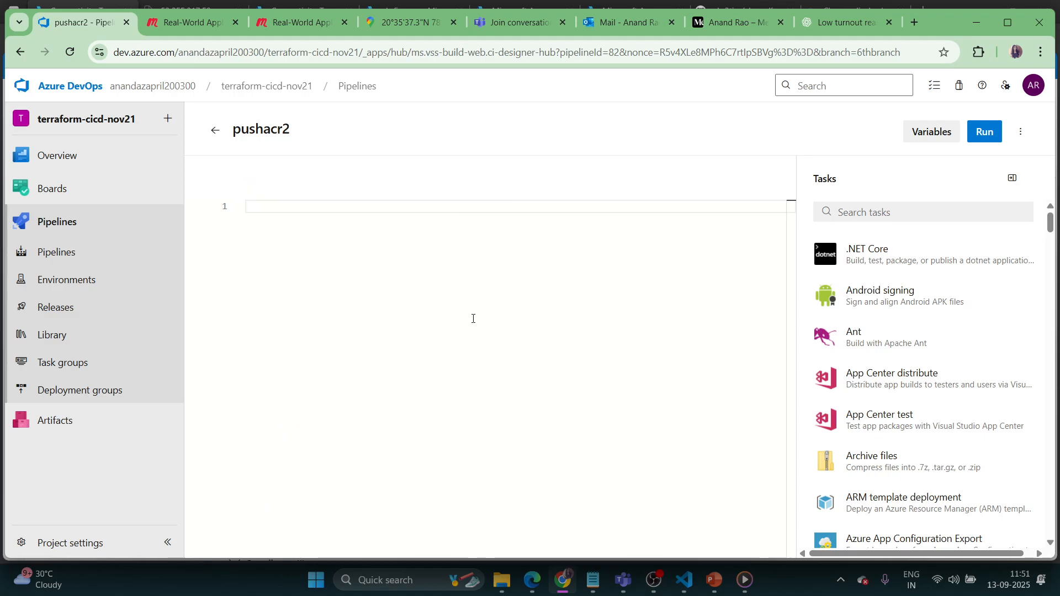
# - Review the pipeline's build.yml and highlight the acrpushv1 service connection in the Login to ACR task
pyautogui.scroll(-7, 458, 364)
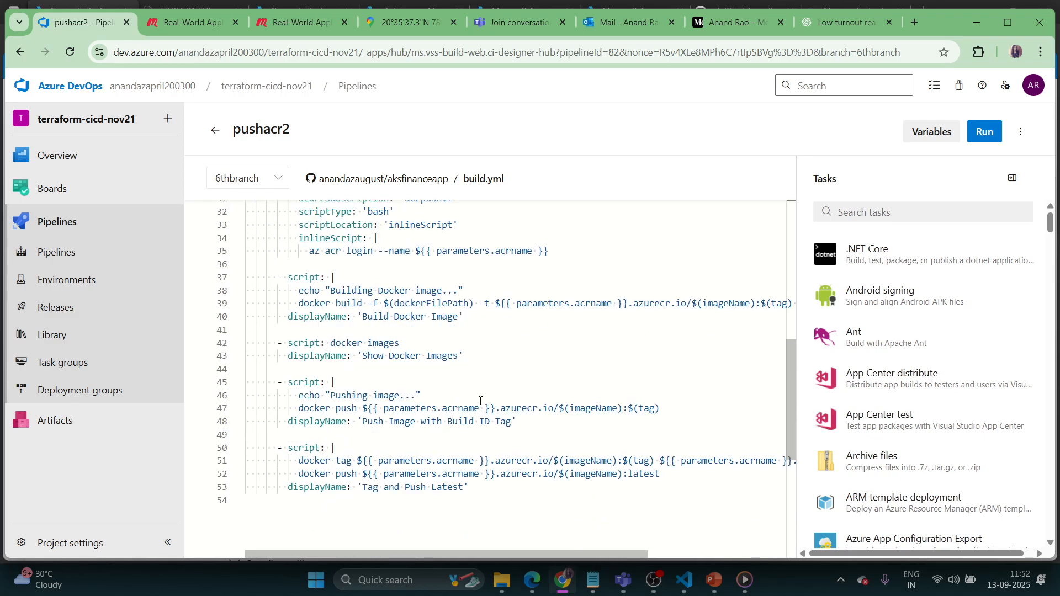
pyautogui.scroll(3, 480, 401)
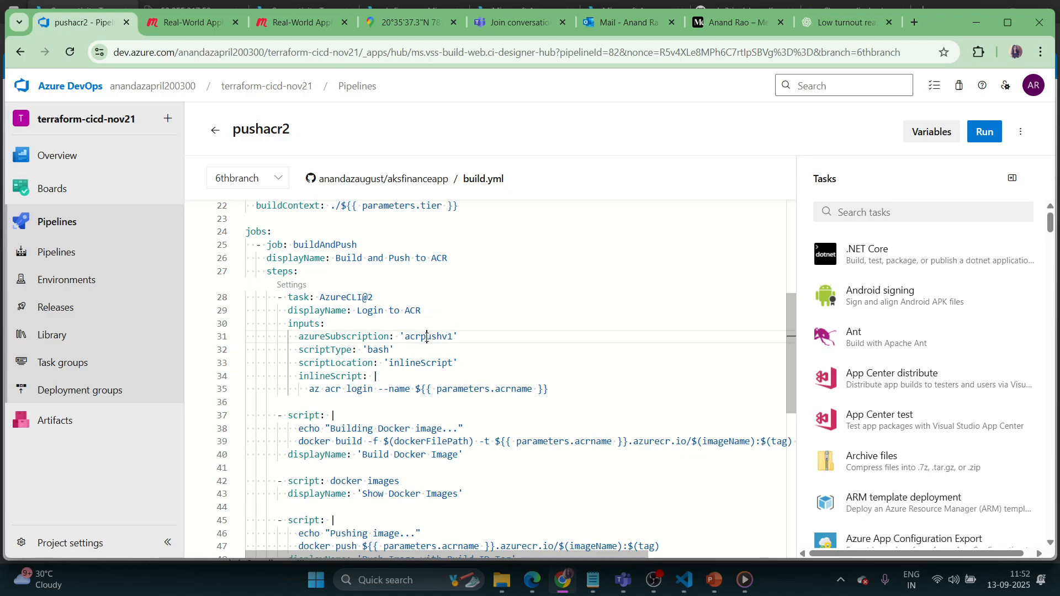
pyautogui.doubleClick(427, 337)
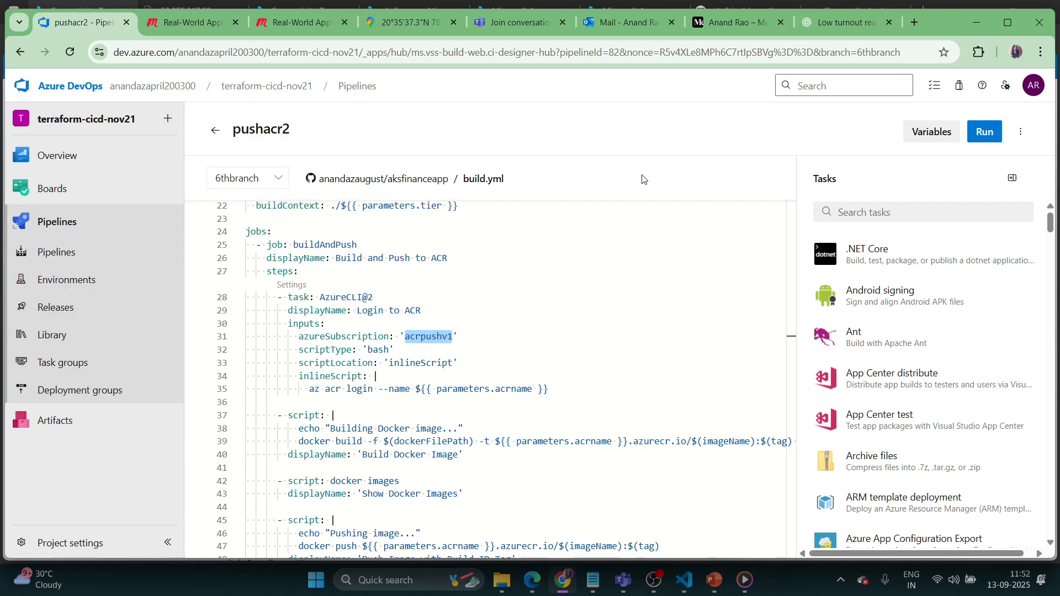
# - Switch to the Azure portal and refresh the aksfinance container registry's repositories list to check for images
pyautogui.click(532, 580)
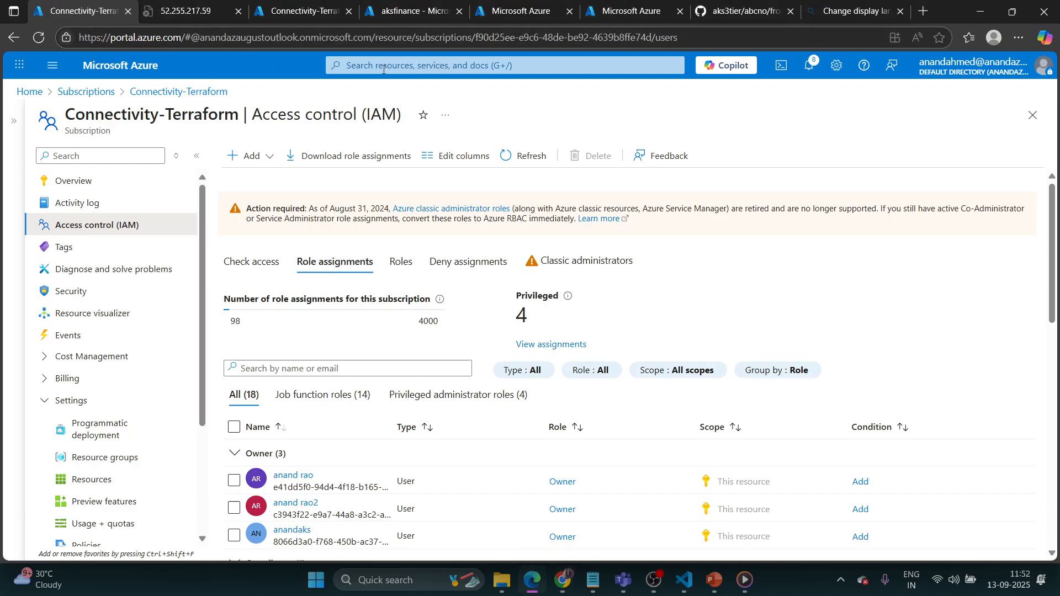
pyautogui.click(383, 69)
pyautogui.click(386, 12)
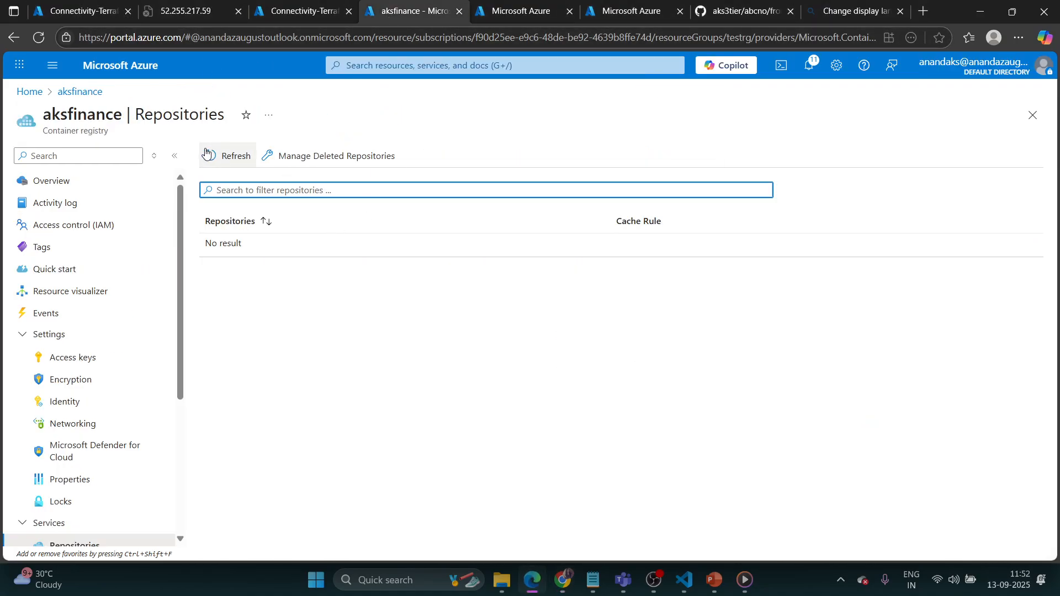
pyautogui.click(229, 155)
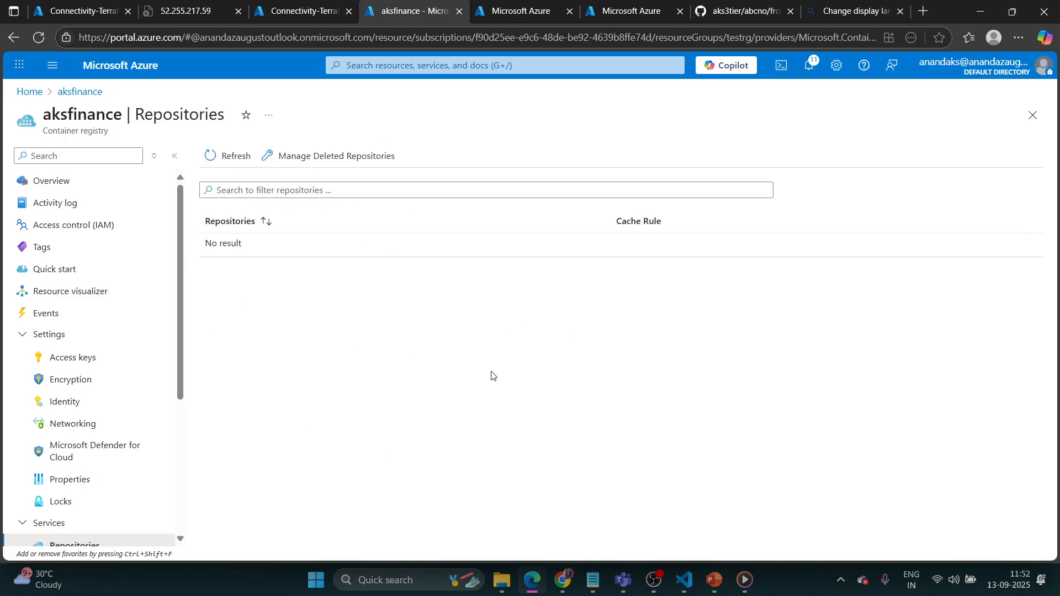
pyautogui.click(226, 156)
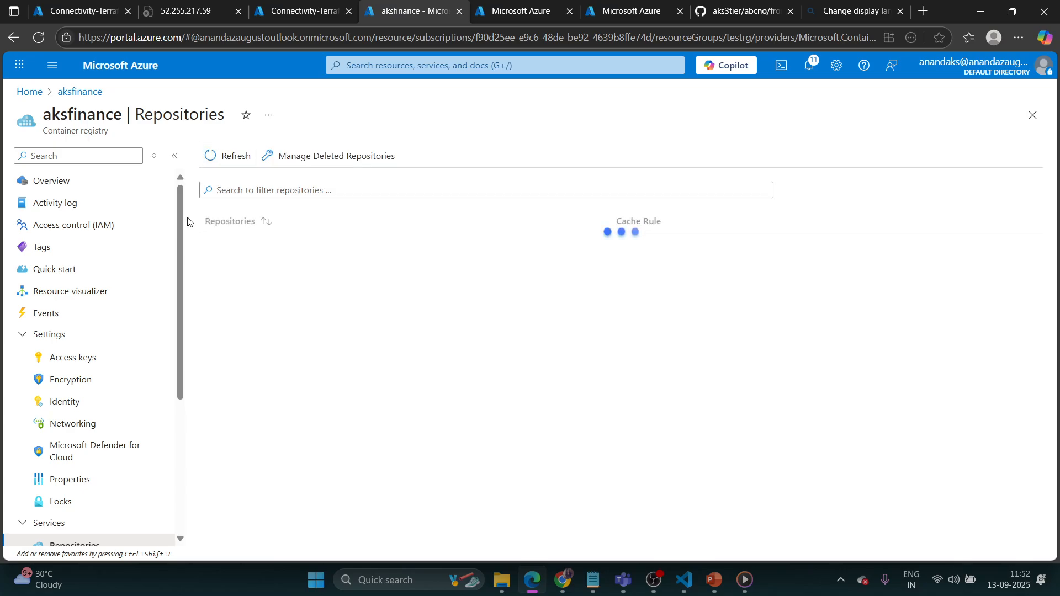
pyautogui.scroll(-3, 64, 442)
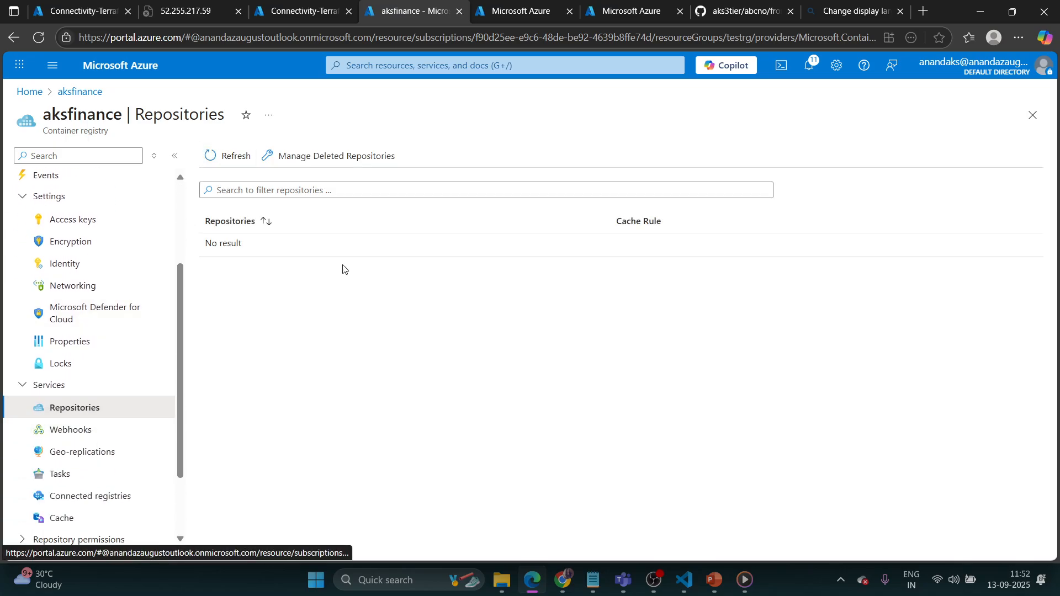
pyautogui.click(215, 157)
pyautogui.hotkey('alt', 'Tab')
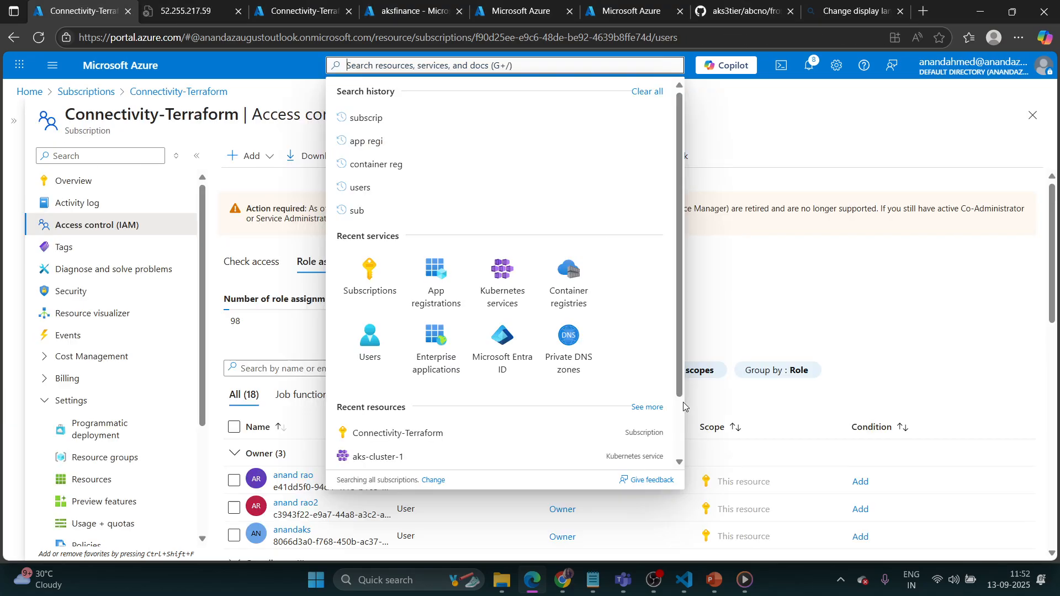
pyautogui.hotkey('ctrl', 'Tab')
pyautogui.click(227, 157)
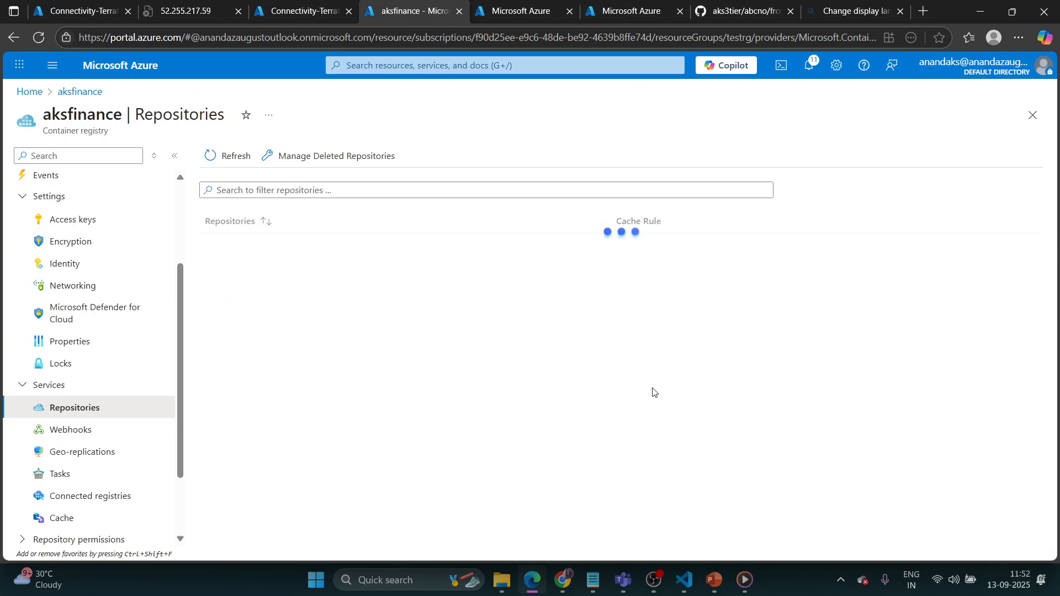
pyautogui.hotkey('alt', 'Tab')
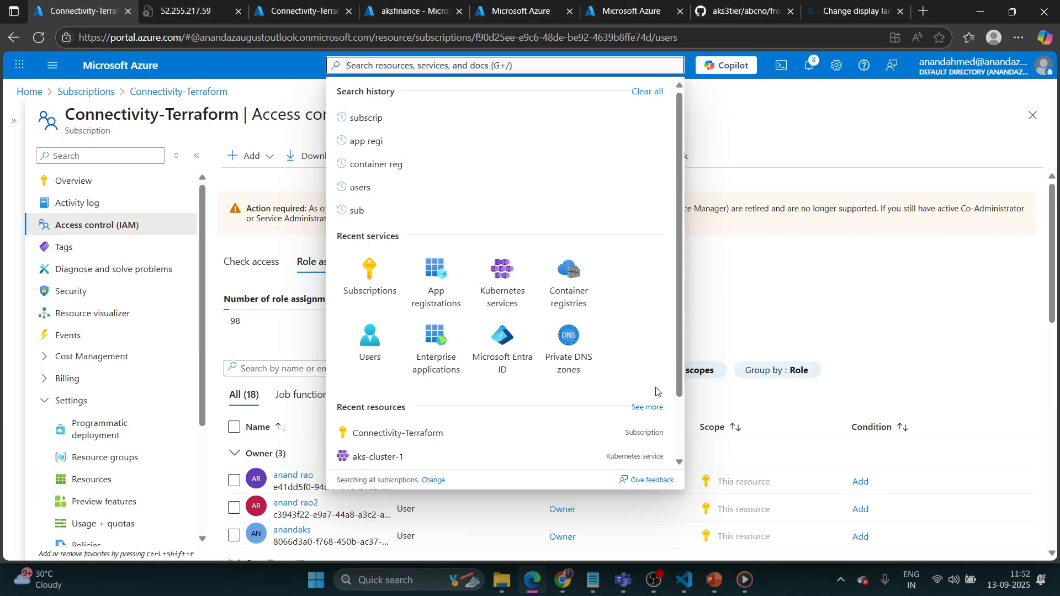
pyautogui.click(772, 160)
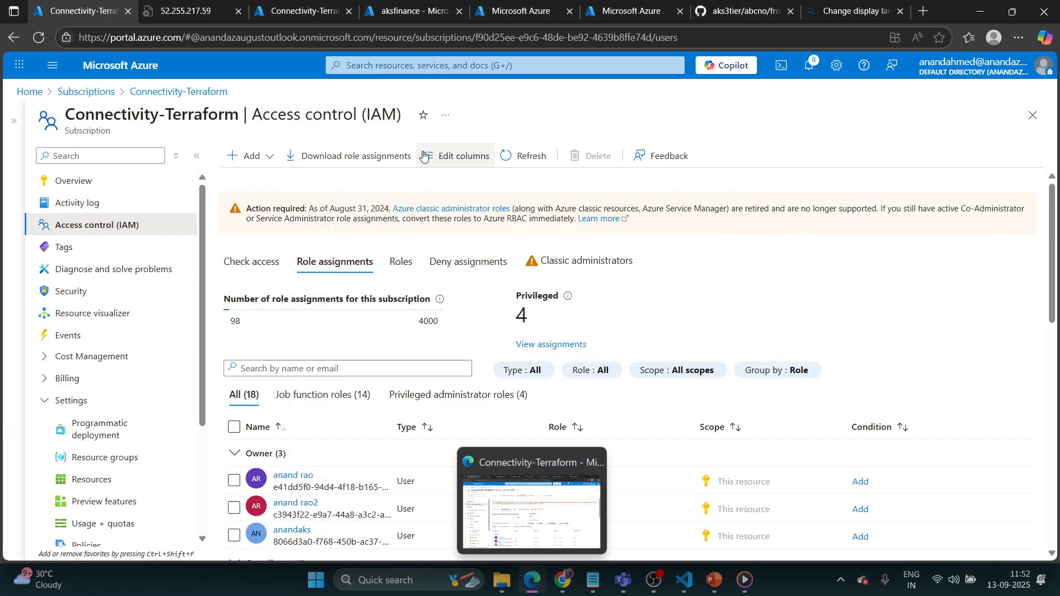
# - Return to Azure DevOps, open the run settings for pushacr2 on 6thbranch and set the acrname parameter to aksfinance
pyautogui.click(533, 583)
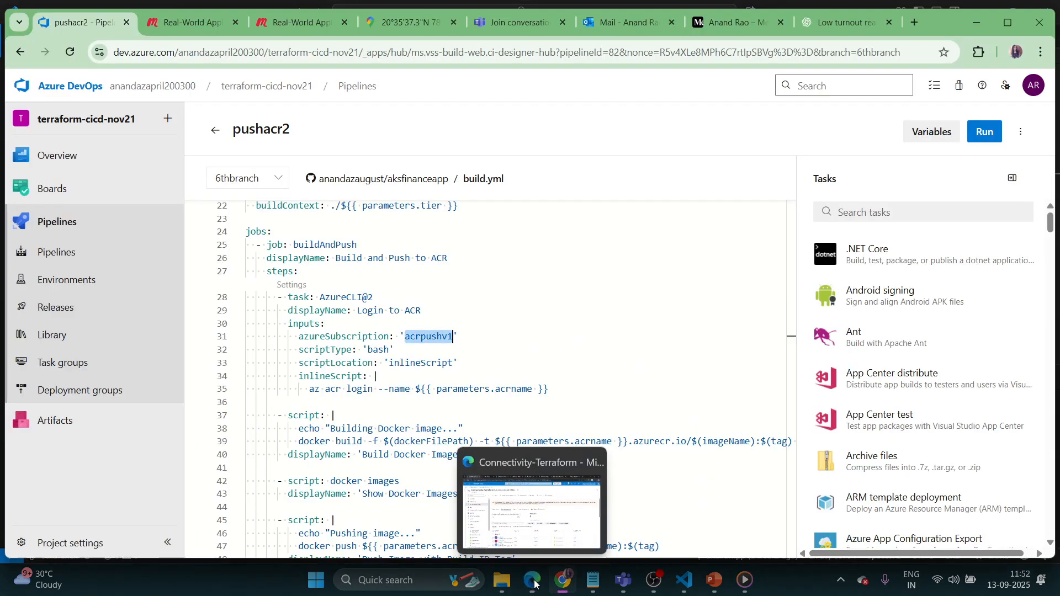
pyautogui.scroll(2, 599, 371)
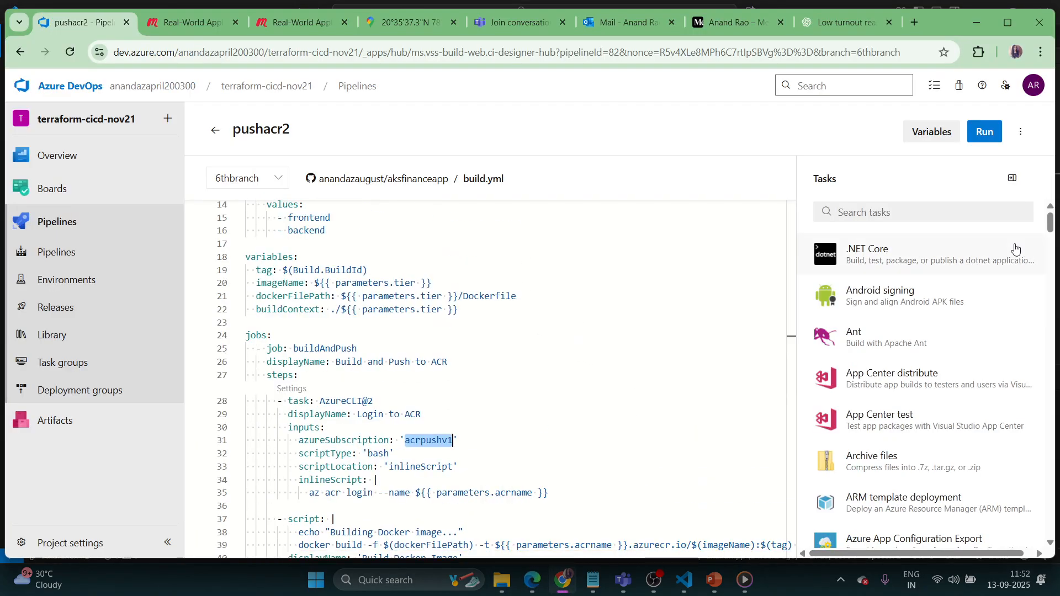
pyautogui.click(985, 132)
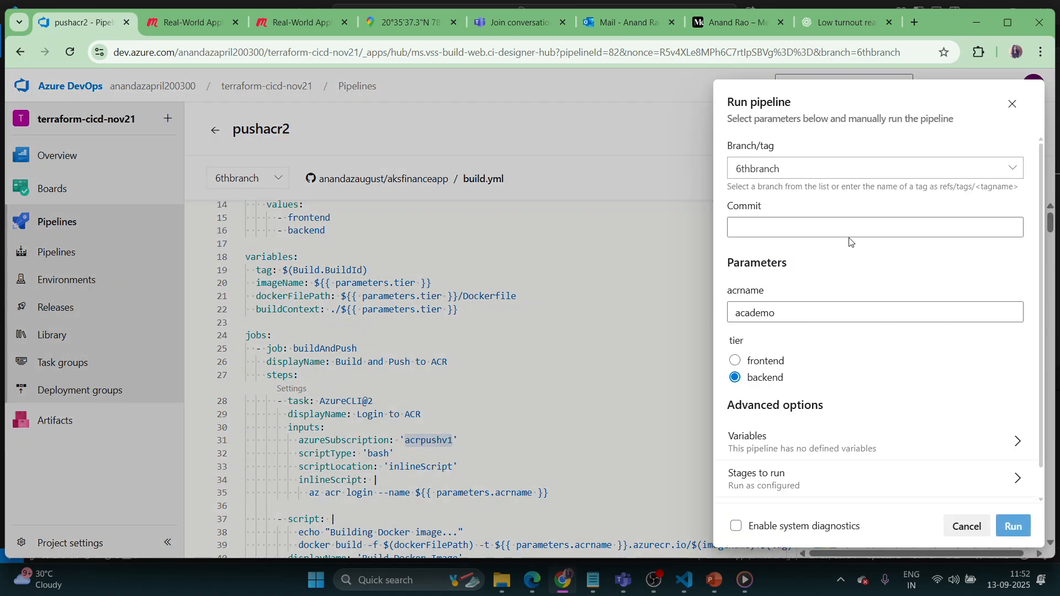
pyautogui.hotkey('ctrl', 'a')
pyautogui.write('a')
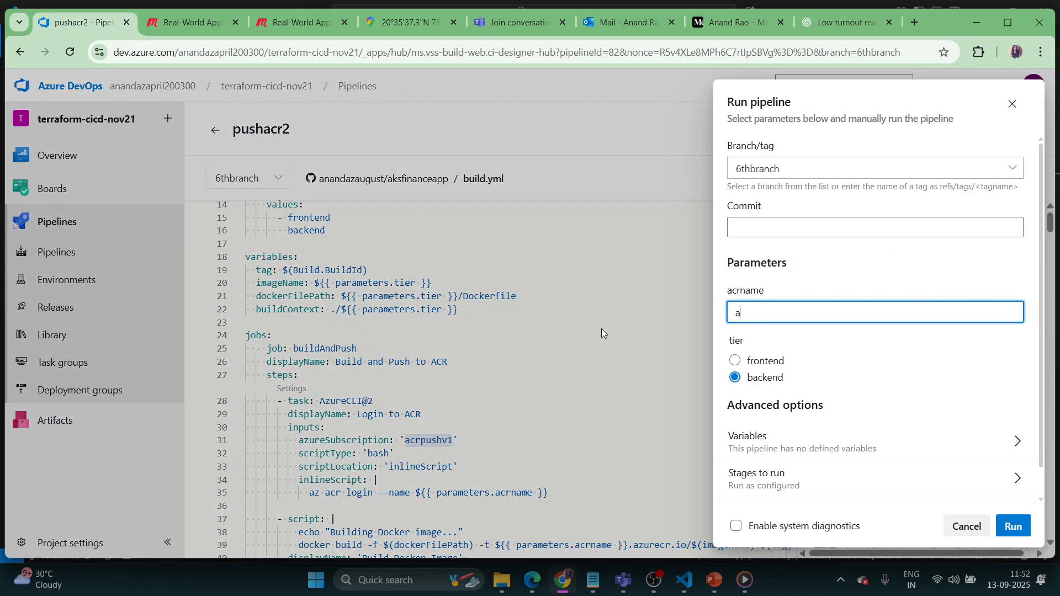
pyautogui.write('ksfinance')
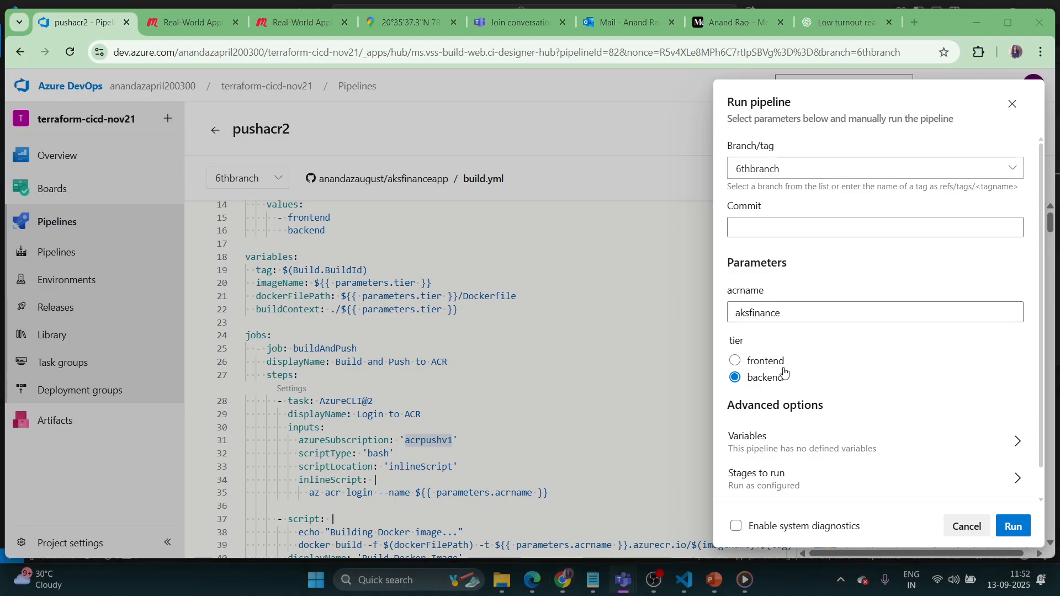
pyautogui.click(522, 92)
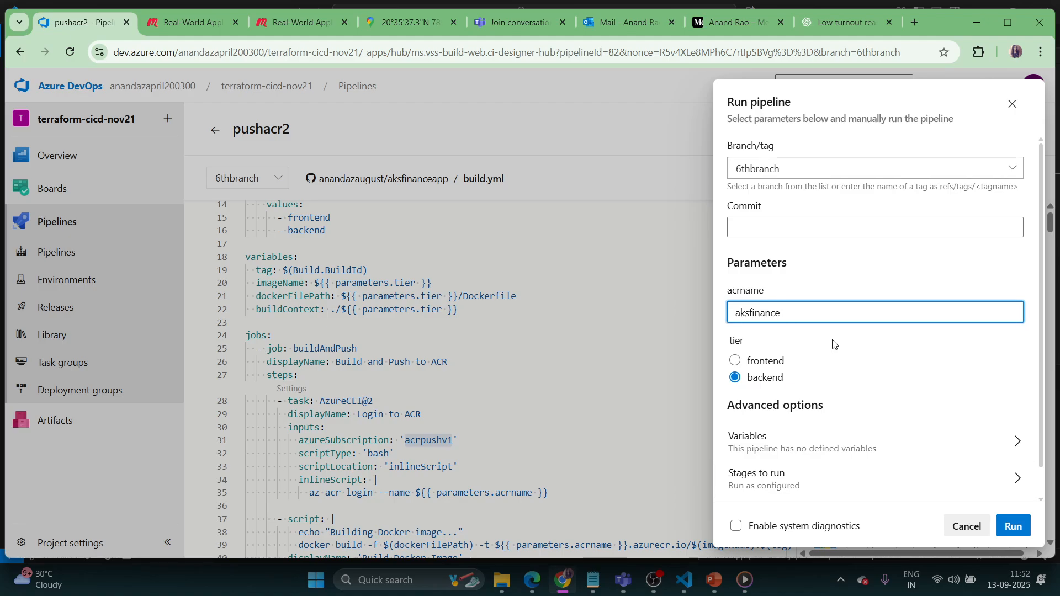
pyautogui.doubleClick(766, 321)
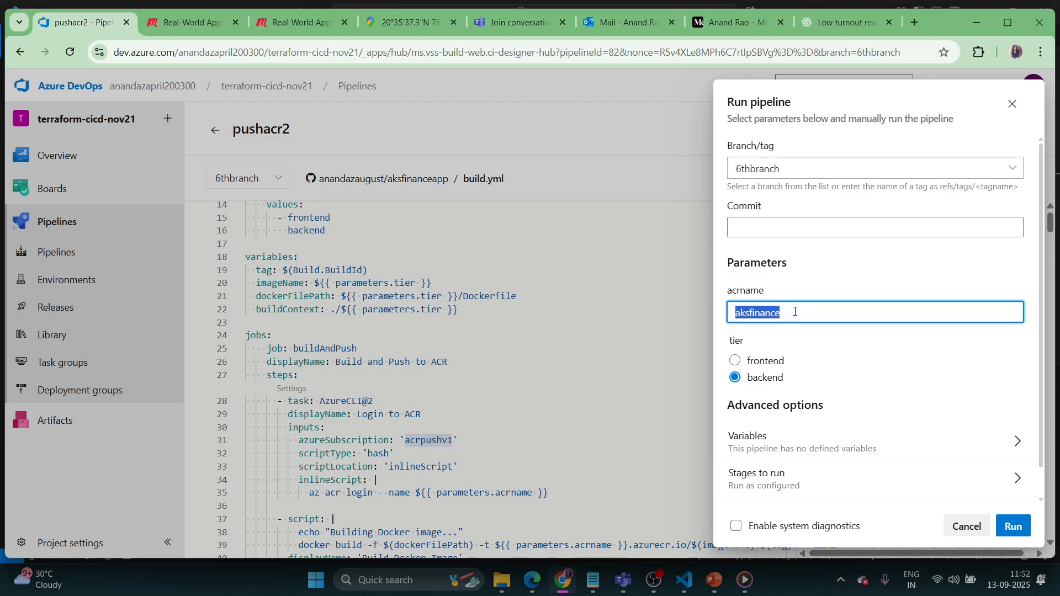
# - Choose frontend as the tier parameter and run the pushacr2 pipeline
pyautogui.click(755, 362)
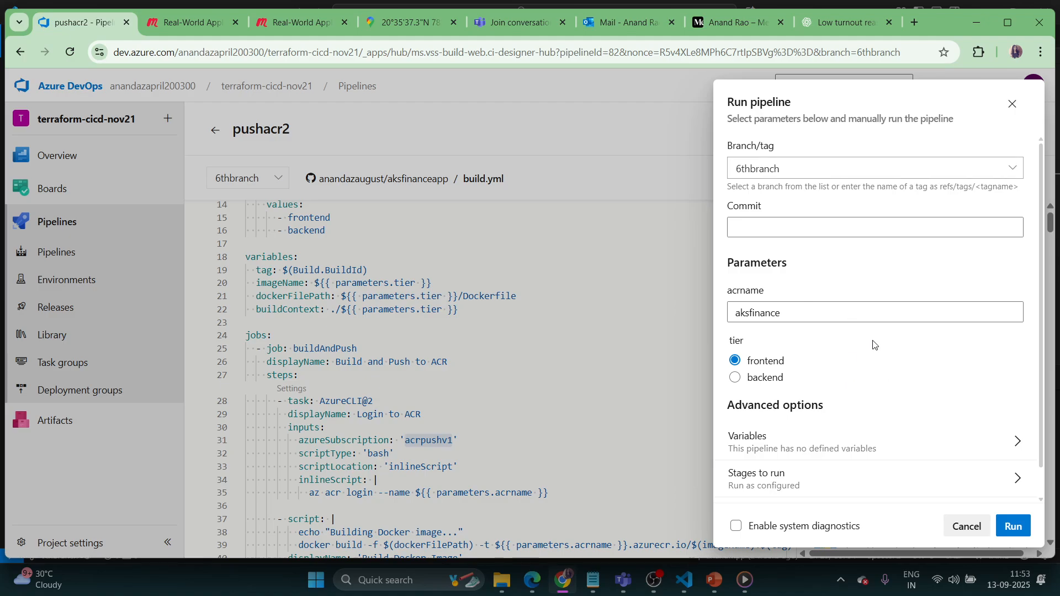
pyautogui.scroll(-1, 850, 337)
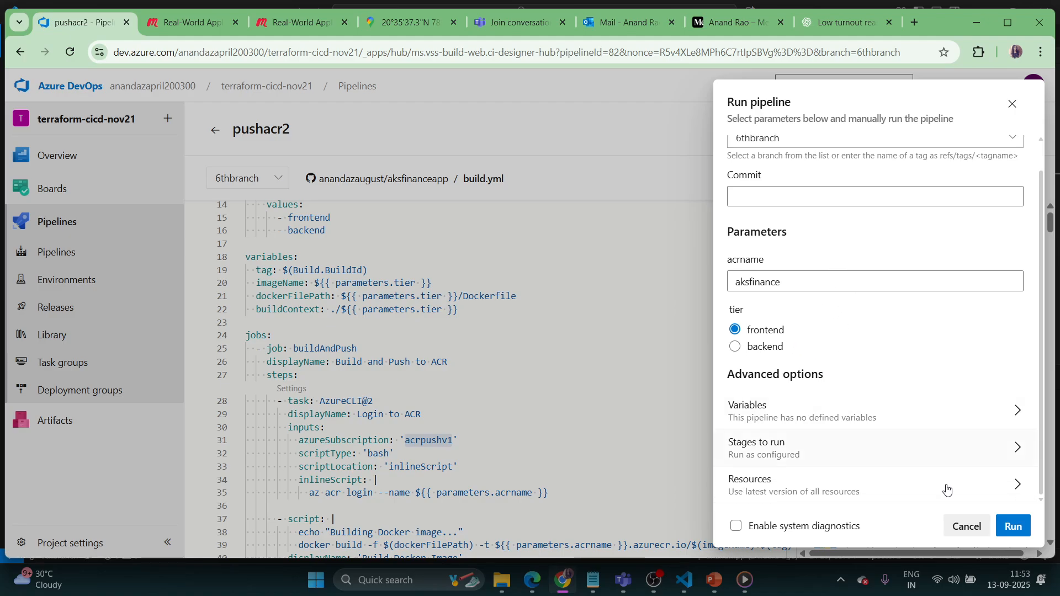
pyautogui.click(1015, 527)
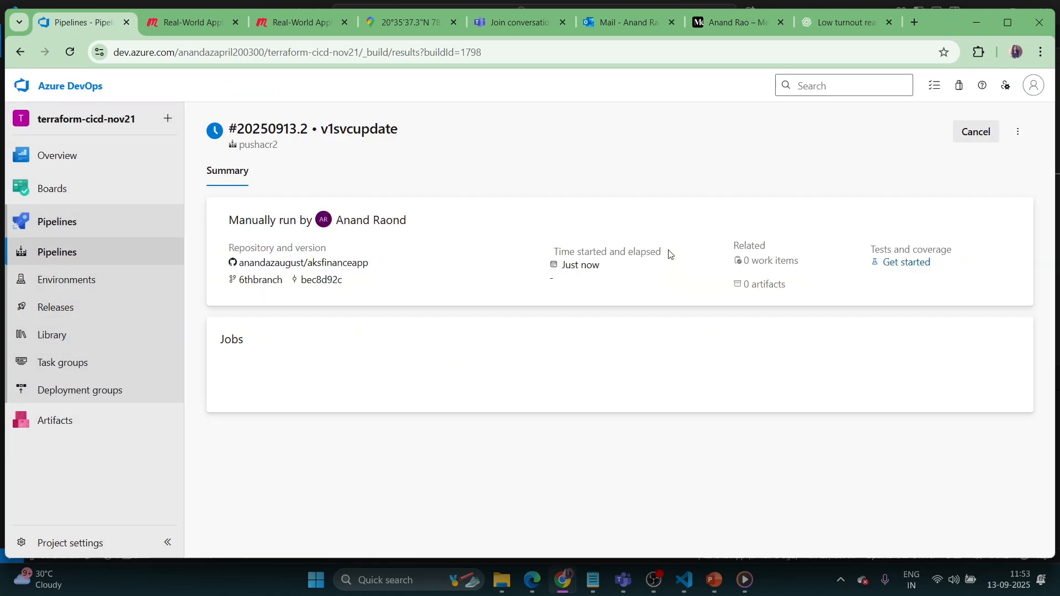
# - Open the run's Build and Push to ACR job and permit the pipeline to use the acrpushv1 service connection
pyautogui.click(376, 406)
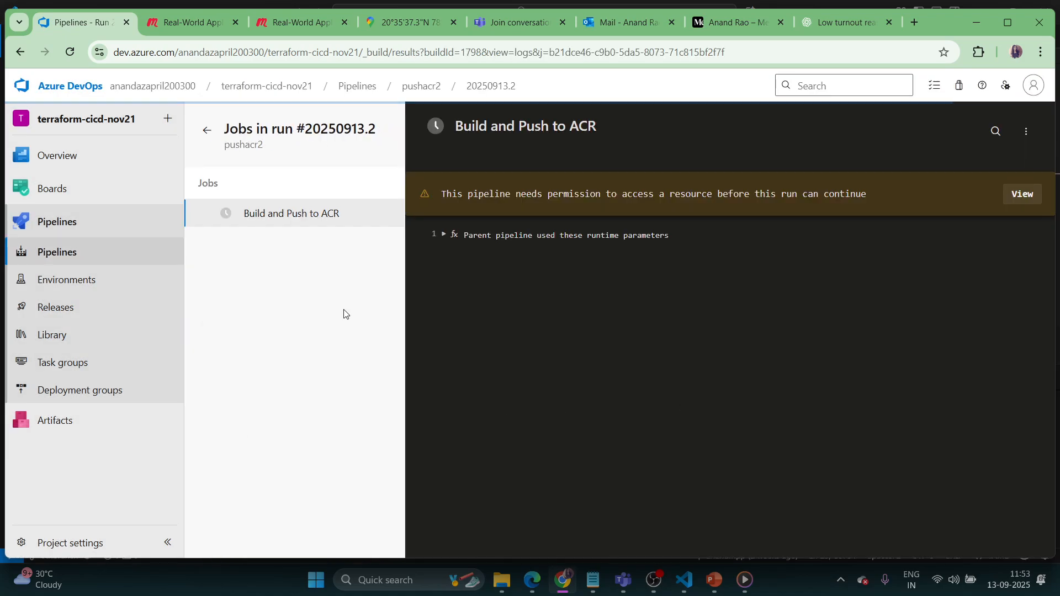
pyautogui.click(1022, 196)
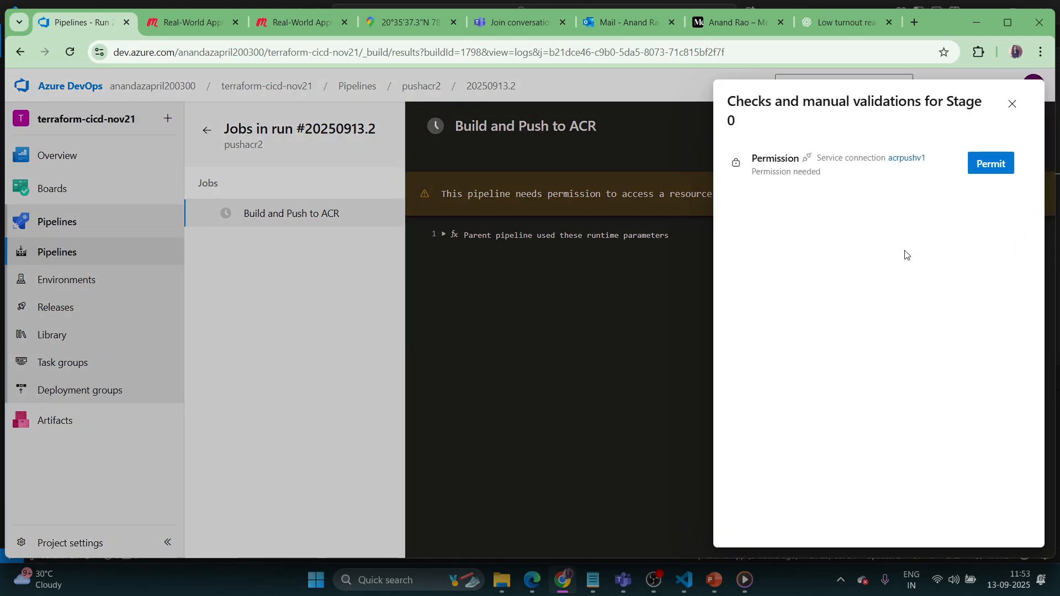
pyautogui.click(1006, 173)
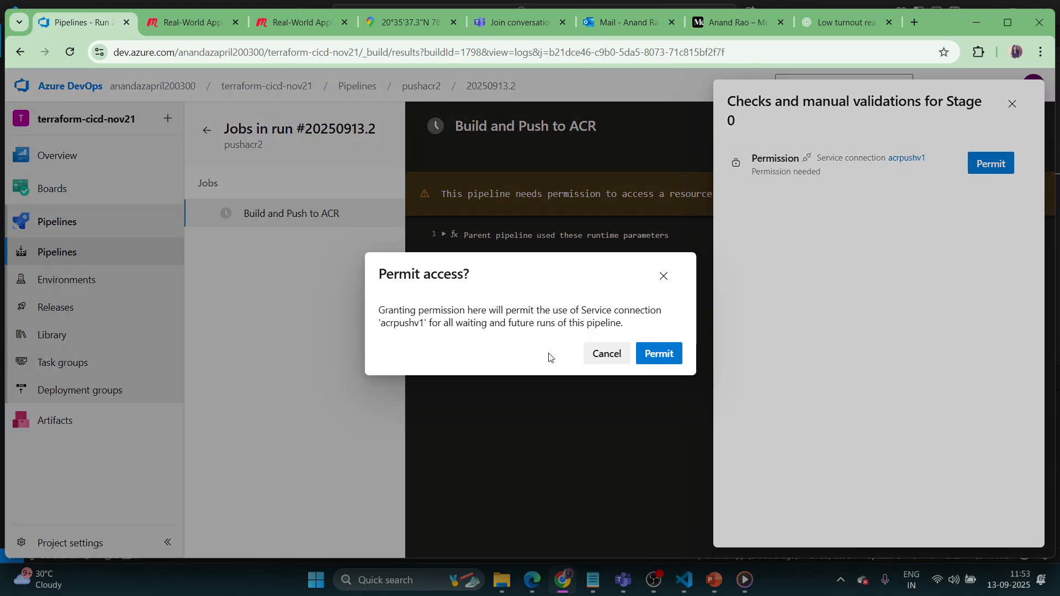
pyautogui.click(662, 355)
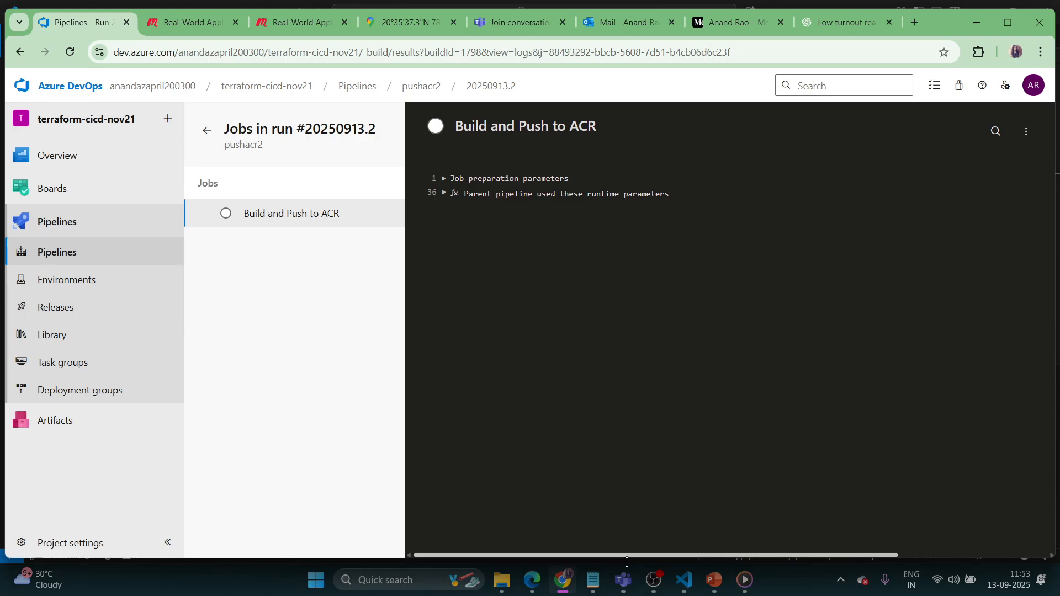
# - Switch to the Teams meeting window to check the participants and minimize it again
pyautogui.moveTo(623, 580)
pyautogui.click(608, 509)
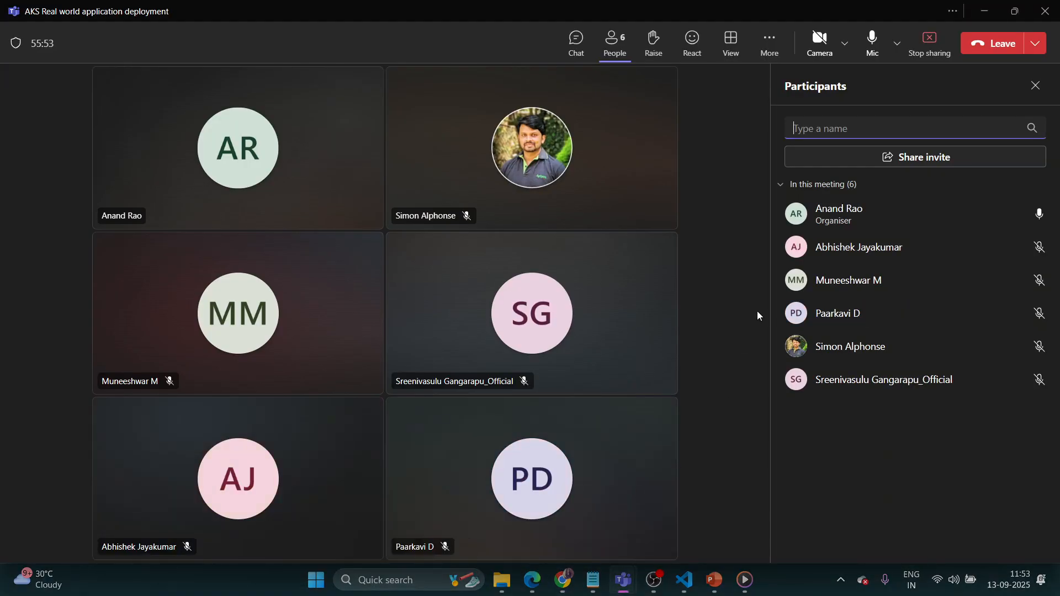
pyautogui.click(985, 11)
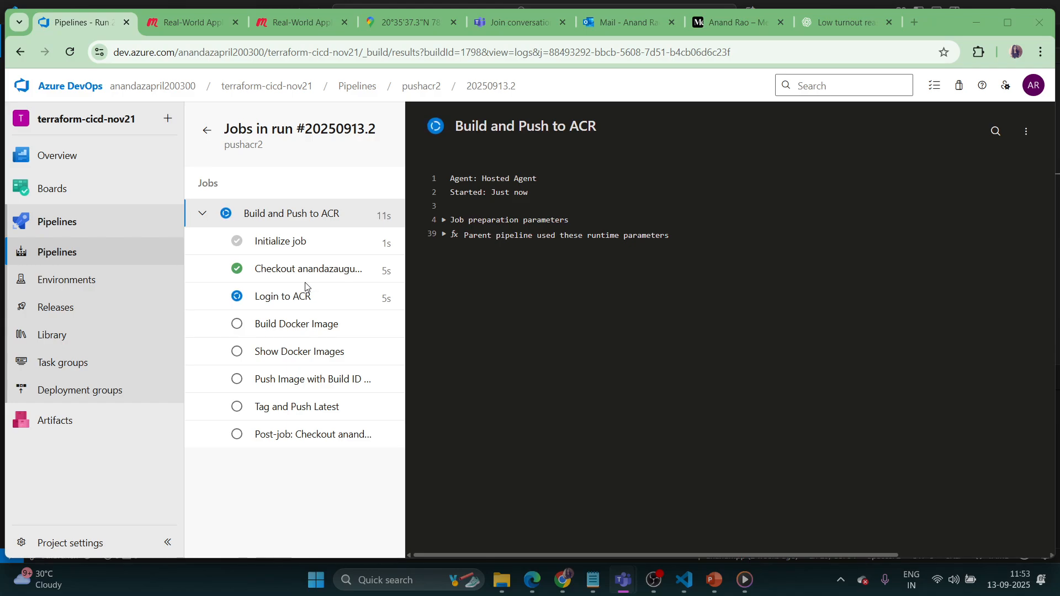
# - View the Login to ACR and Build Docker Image logs, and switch to VS Code to review the docker scripts in build.yml
pyautogui.click(304, 296)
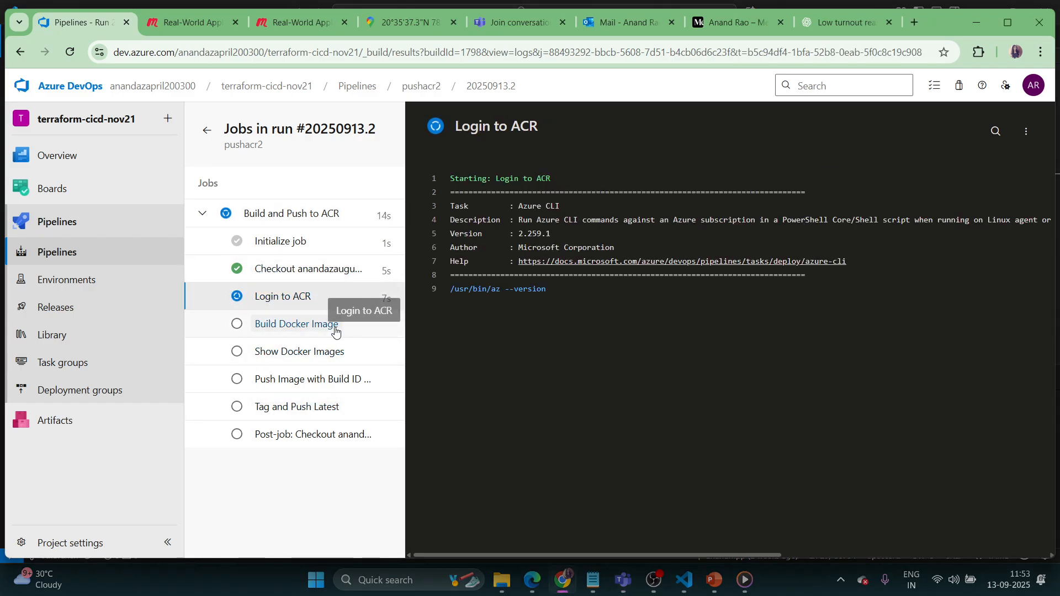
pyautogui.click(354, 327)
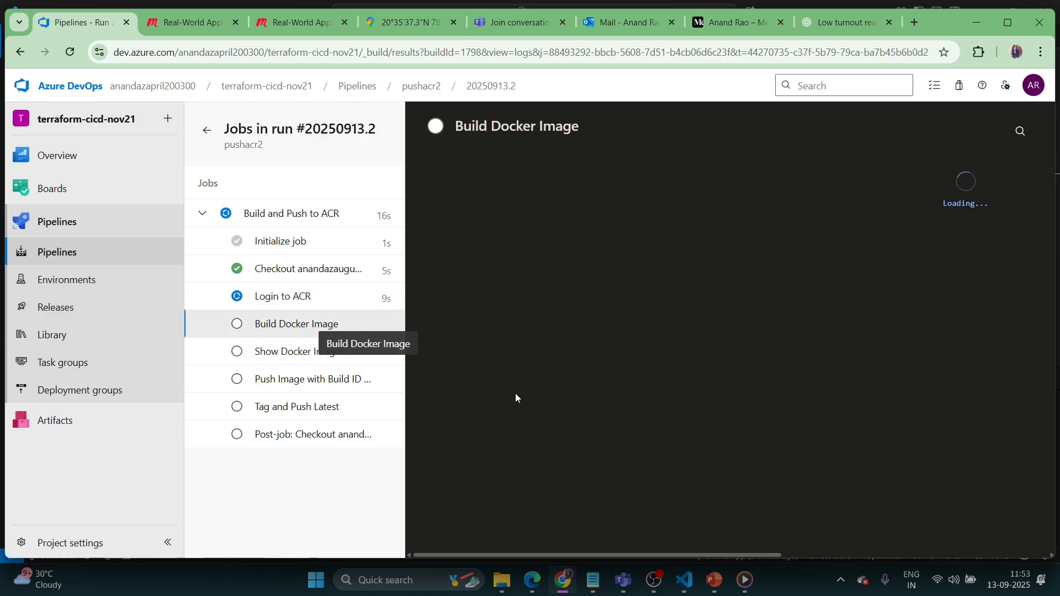
pyautogui.moveTo(694, 586)
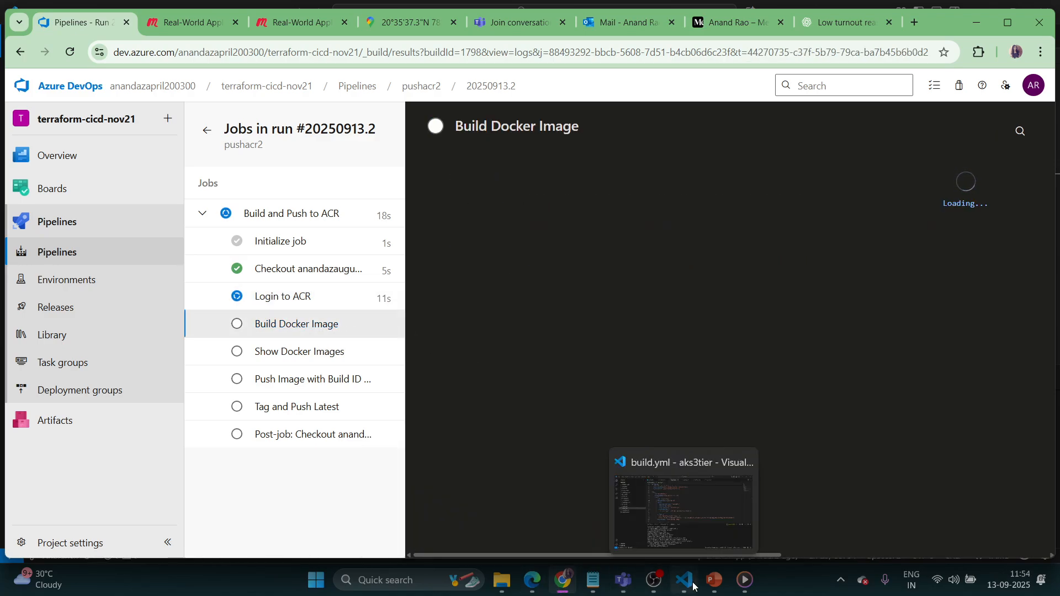
pyautogui.click(690, 511)
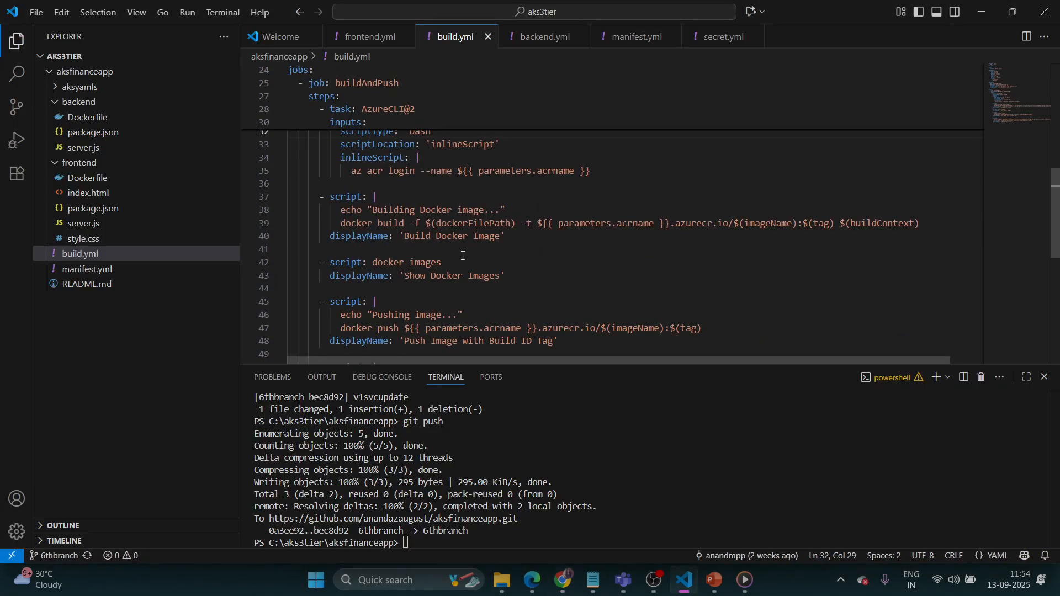
pyautogui.scroll(-3, 462, 256)
# - Return to Azure DevOps and monitor the Login to ACR task, reopening the Build and Push to ACR job from the run summary
pyautogui.hotkey('alt', 'Tab')
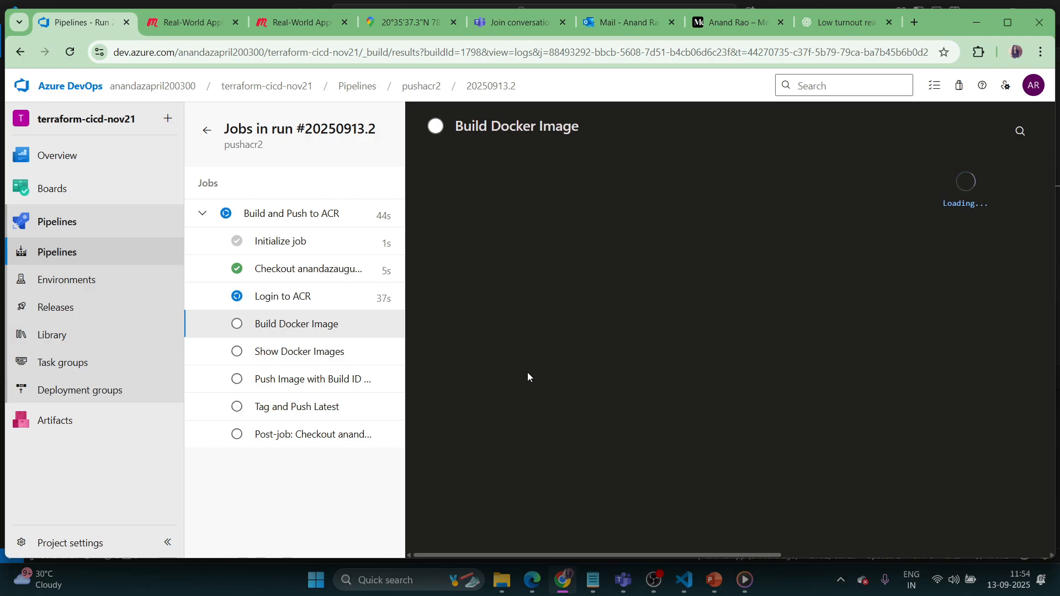
pyautogui.click(283, 297)
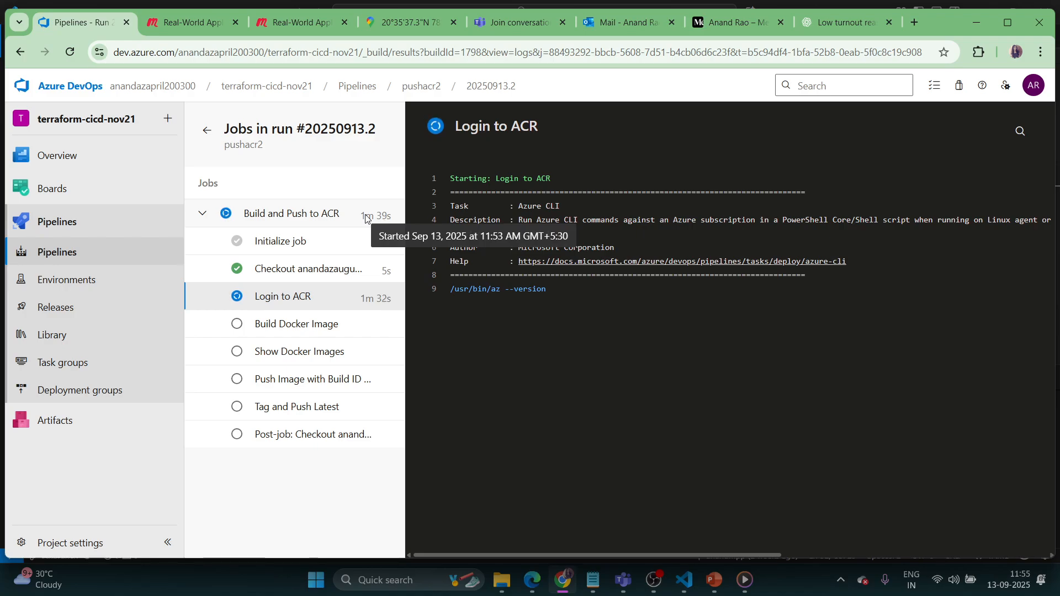
pyautogui.click(301, 324)
pyautogui.click(314, 297)
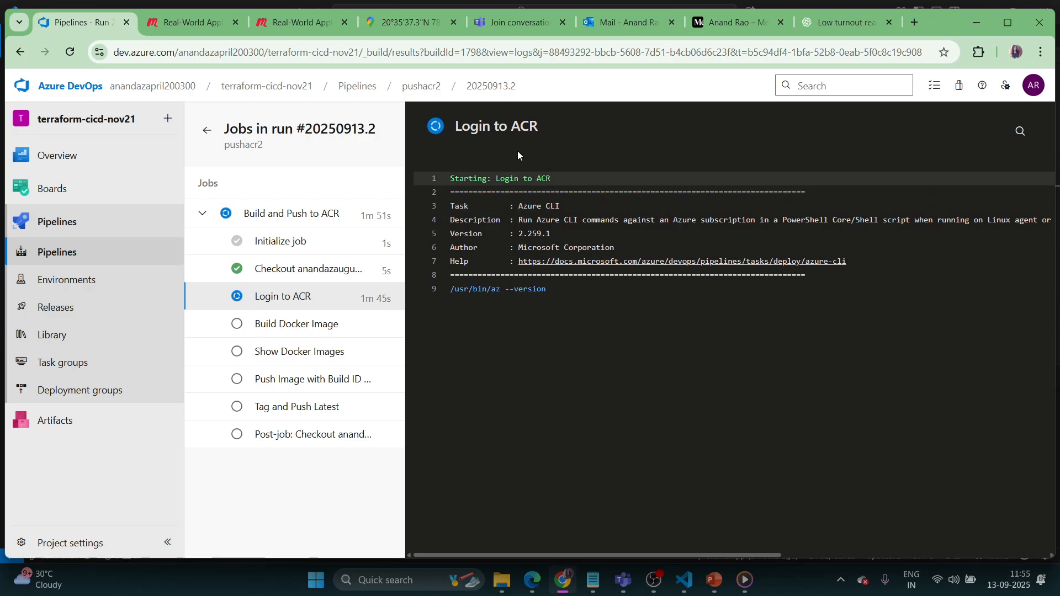
pyautogui.click(486, 88)
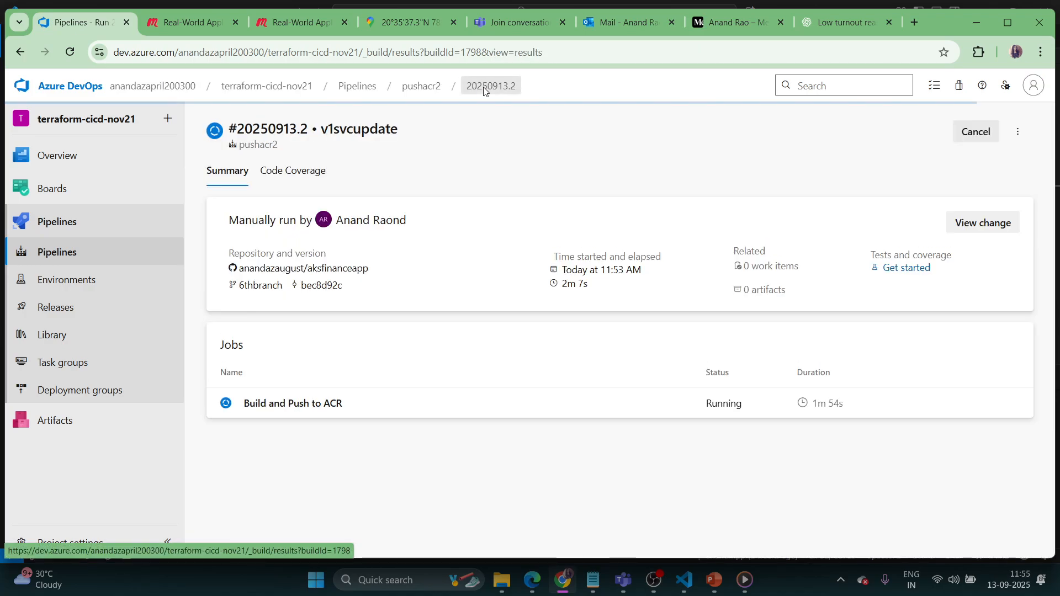
pyautogui.click(501, 406)
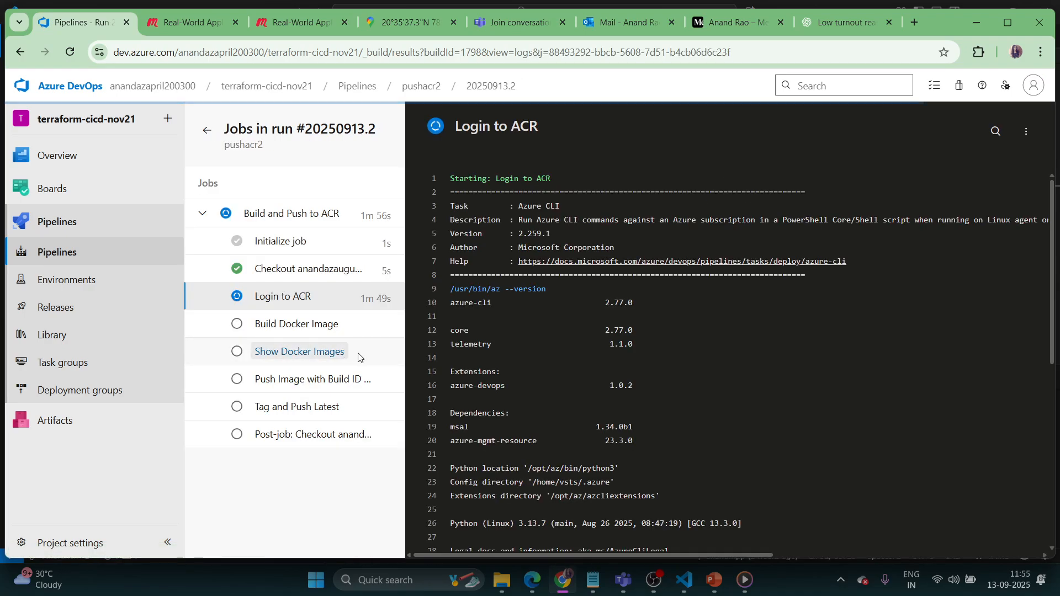
pyautogui.click(476, 88)
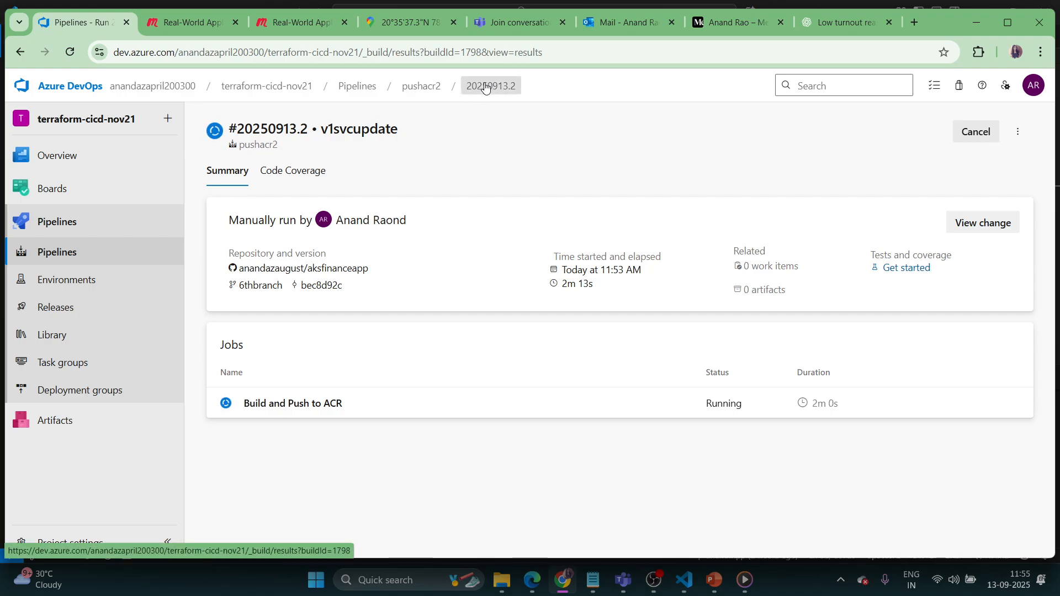
pyautogui.click(507, 407)
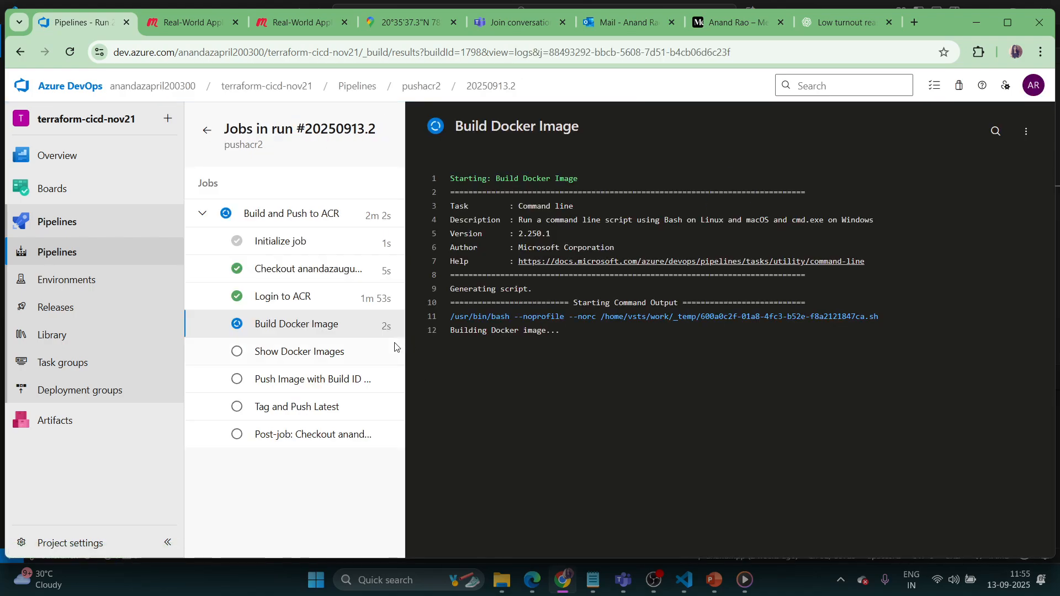
# - Read the Login to ACR log through to its end and open the Build Docker Image log
pyautogui.click(331, 298)
pyautogui.scroll(-1, 594, 382)
pyautogui.scroll(-7, 594, 382)
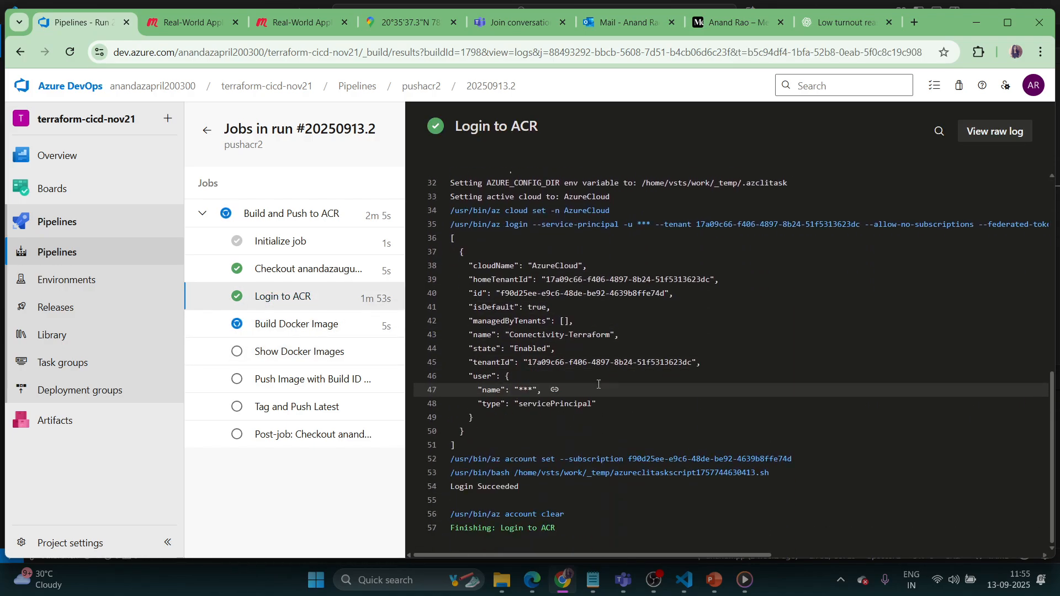
pyautogui.click(354, 322)
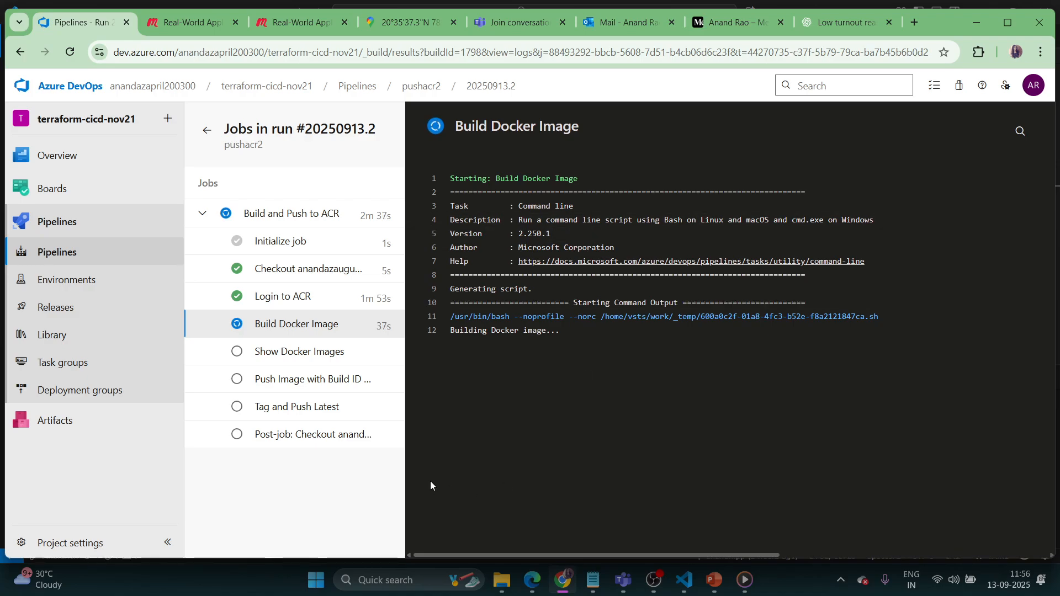
# - Switch to VS Code, compare manifest.yml with build.yml and highlight the image push and tagging scripts in build.yml
pyautogui.click(682, 586)
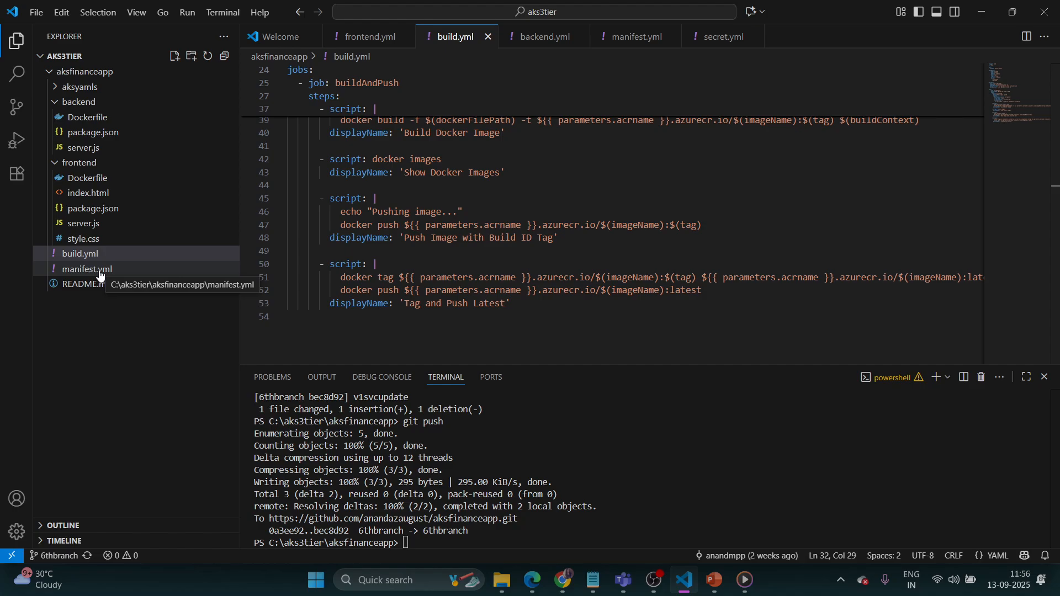
pyautogui.click(100, 275)
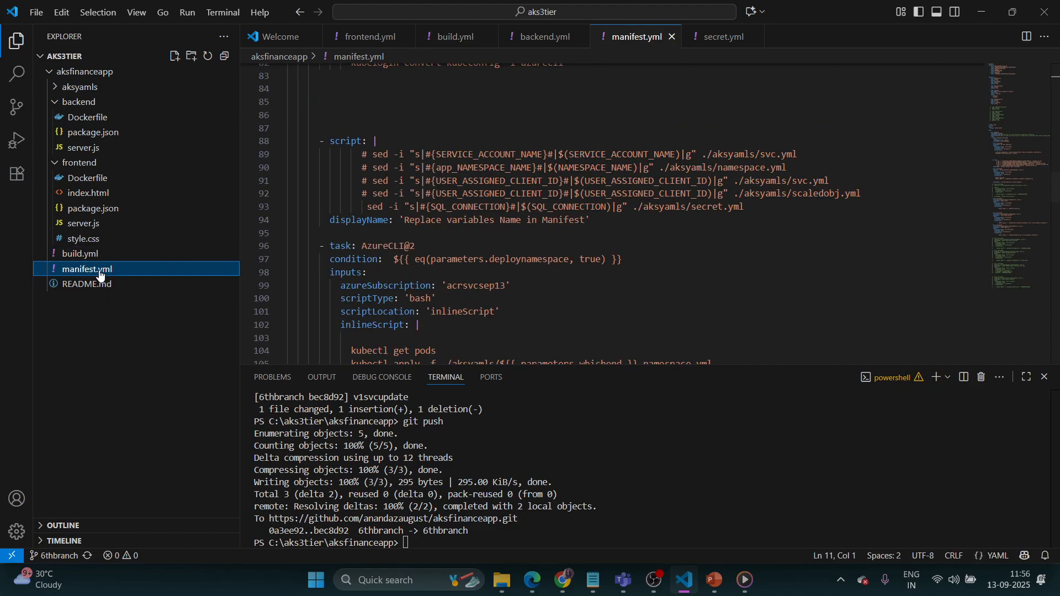
pyautogui.press('Up')
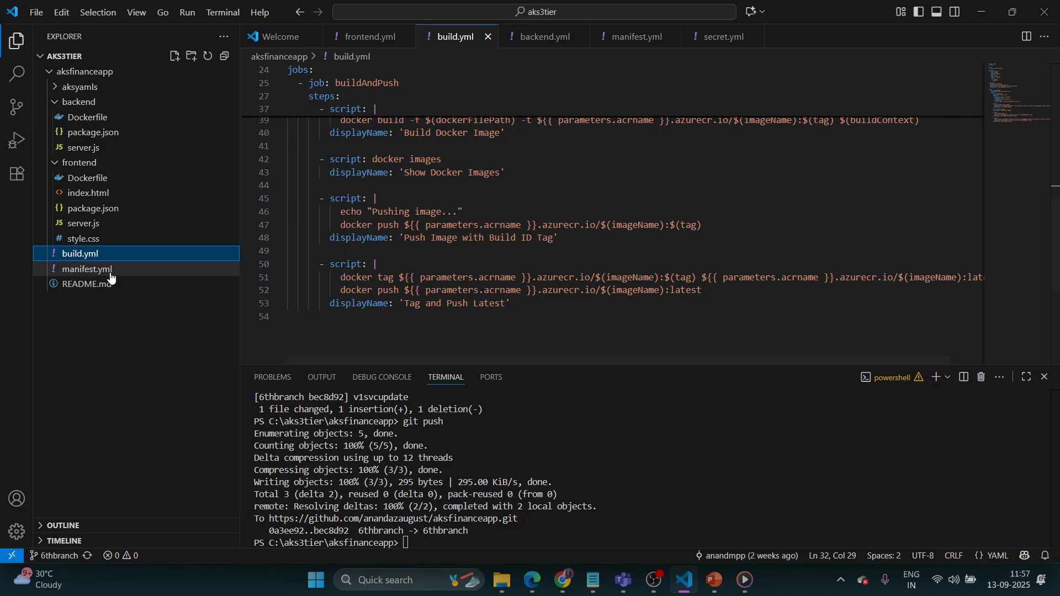
pyautogui.click(107, 270)
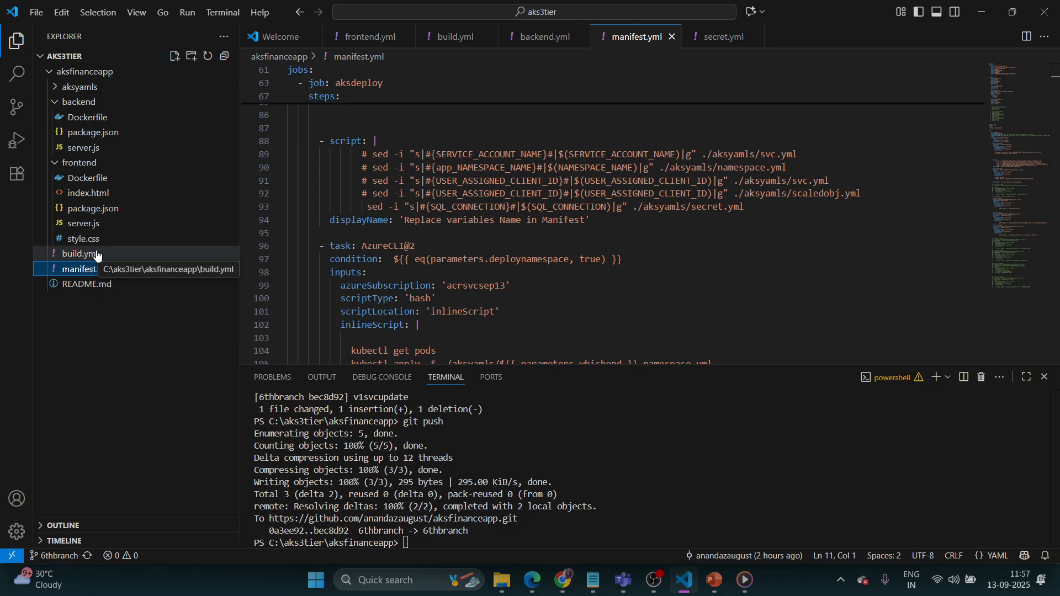
pyautogui.click(94, 255)
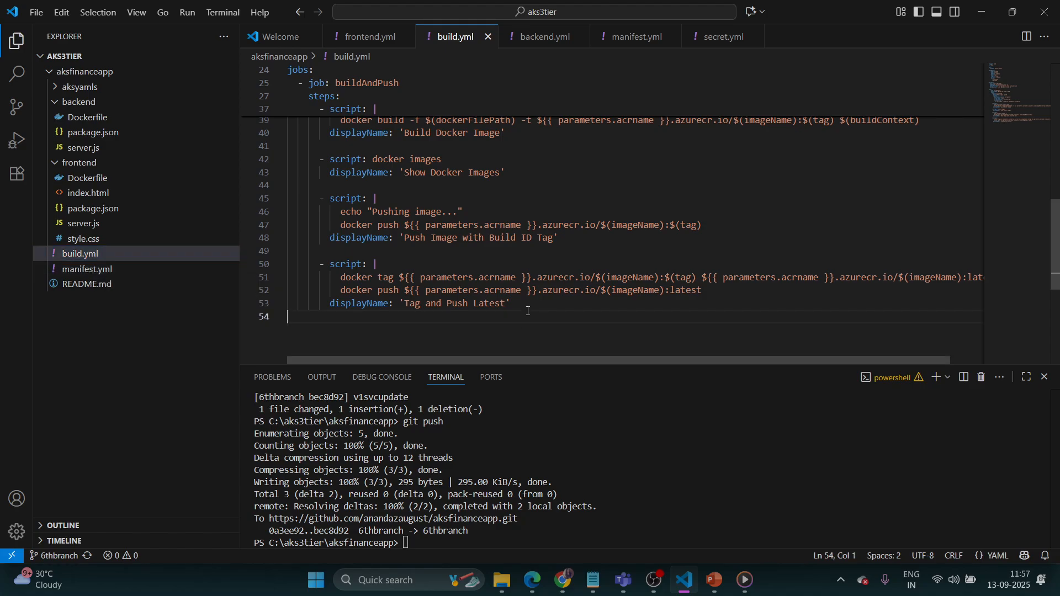
pyautogui.moveTo(543, 304); pyautogui.dragTo(416, 212)
# - Review manifest.yml's parameters and aksdeploy job, and highlight the az aks get-credentials and kubelogin commands in the Get AKS credentials task
pyautogui.click(91, 270)
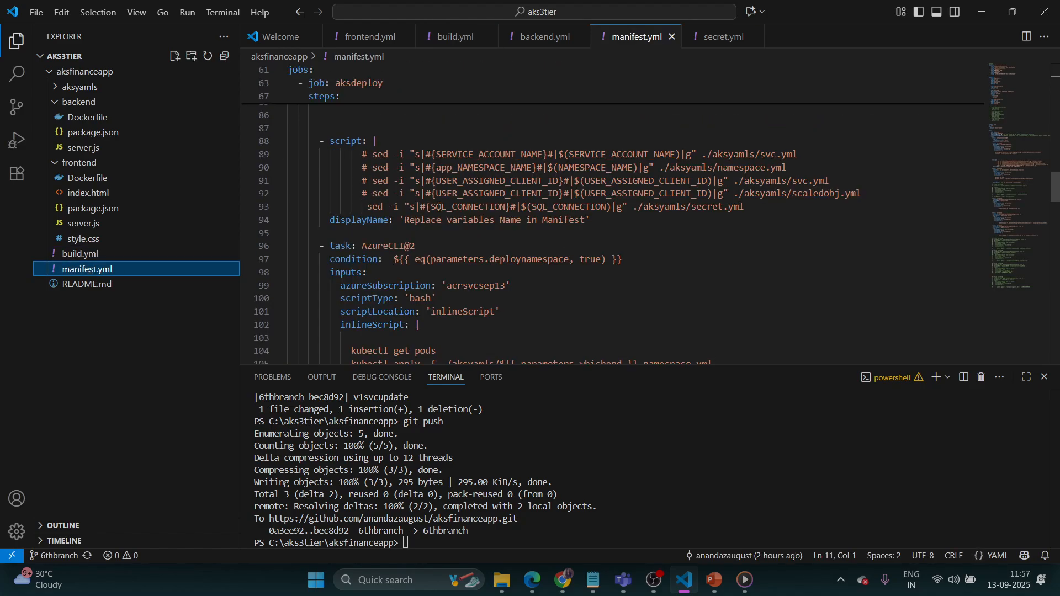
pyautogui.click(592, 243)
pyautogui.scroll(20, 585, 241)
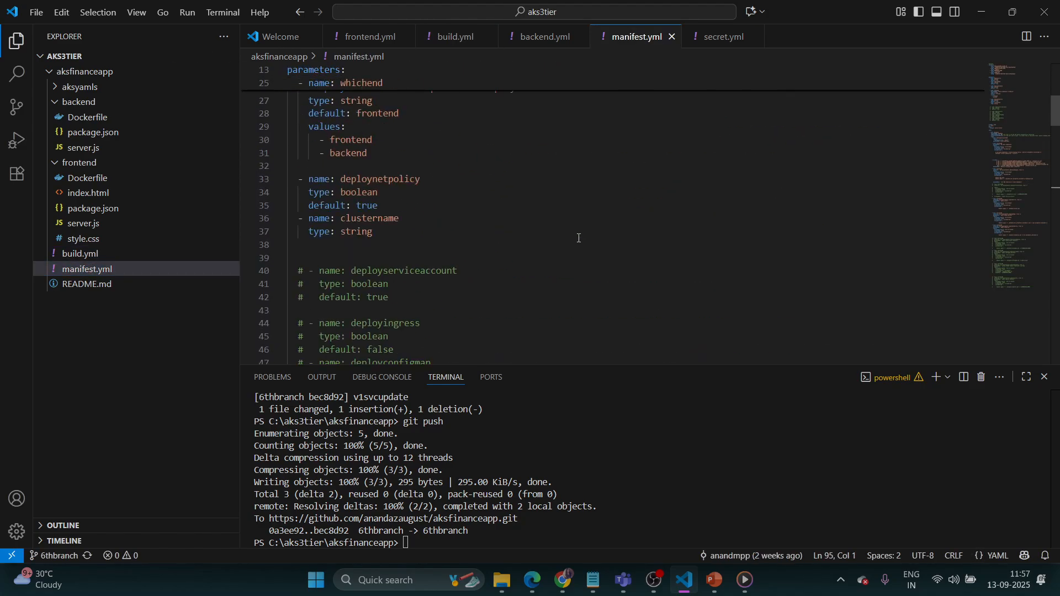
pyautogui.scroll(-6, 578, 238)
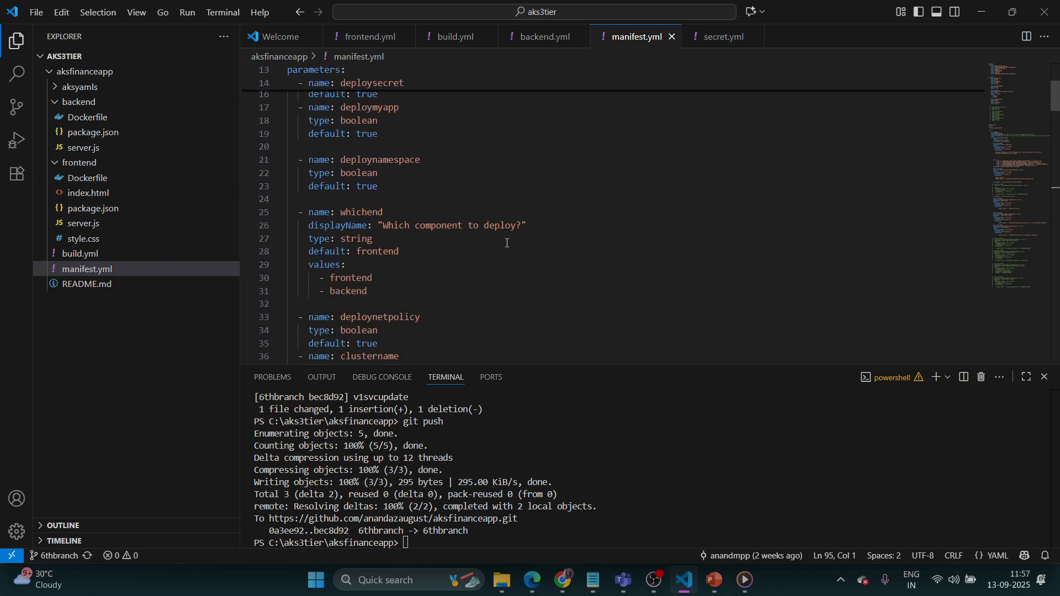
pyautogui.scroll(-4, 505, 251)
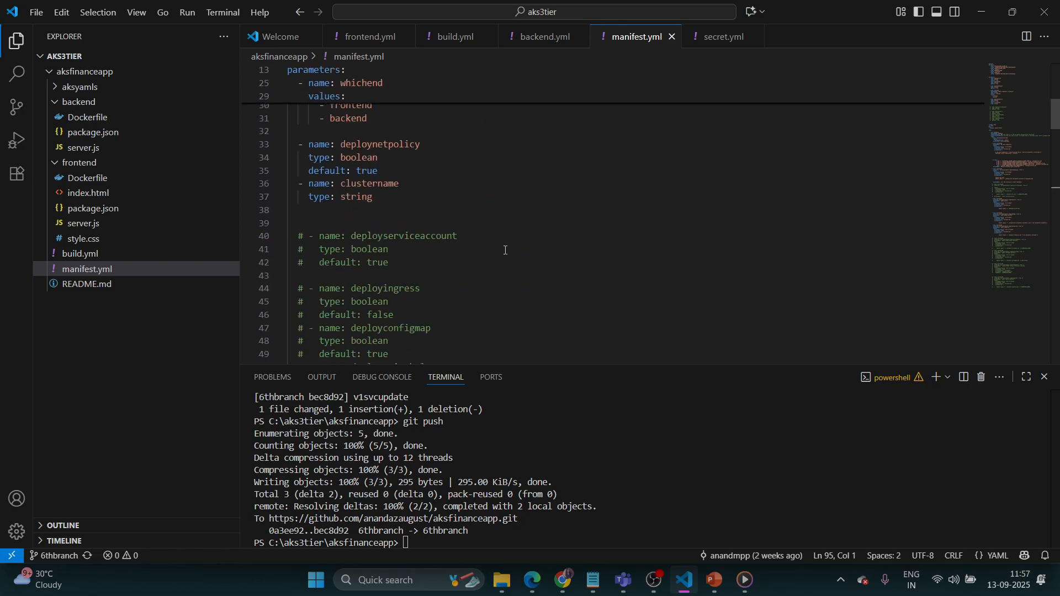
pyautogui.scroll(-6, 505, 250)
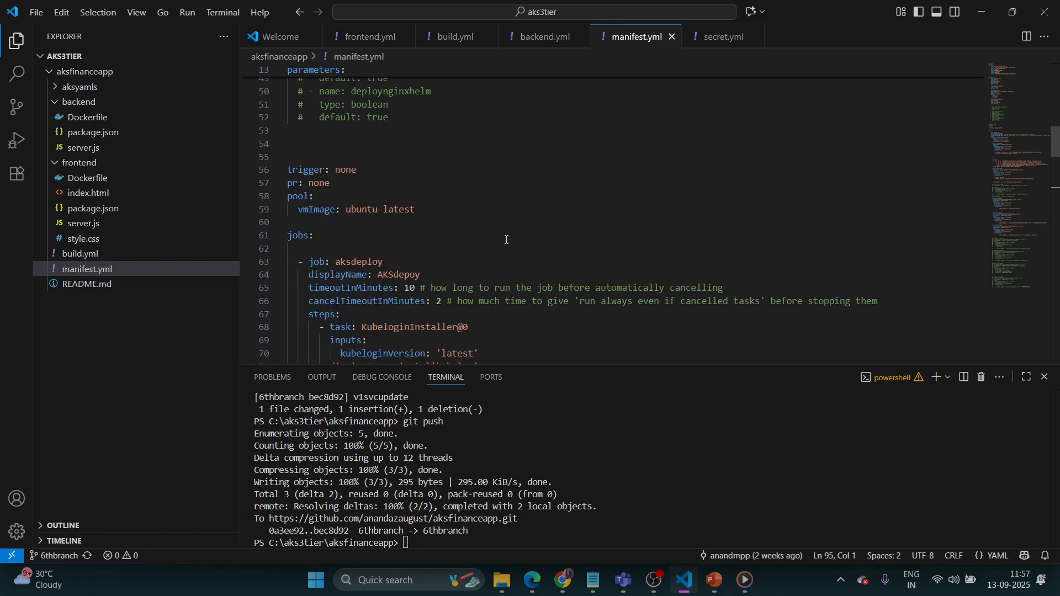
pyautogui.scroll(-4, 505, 242)
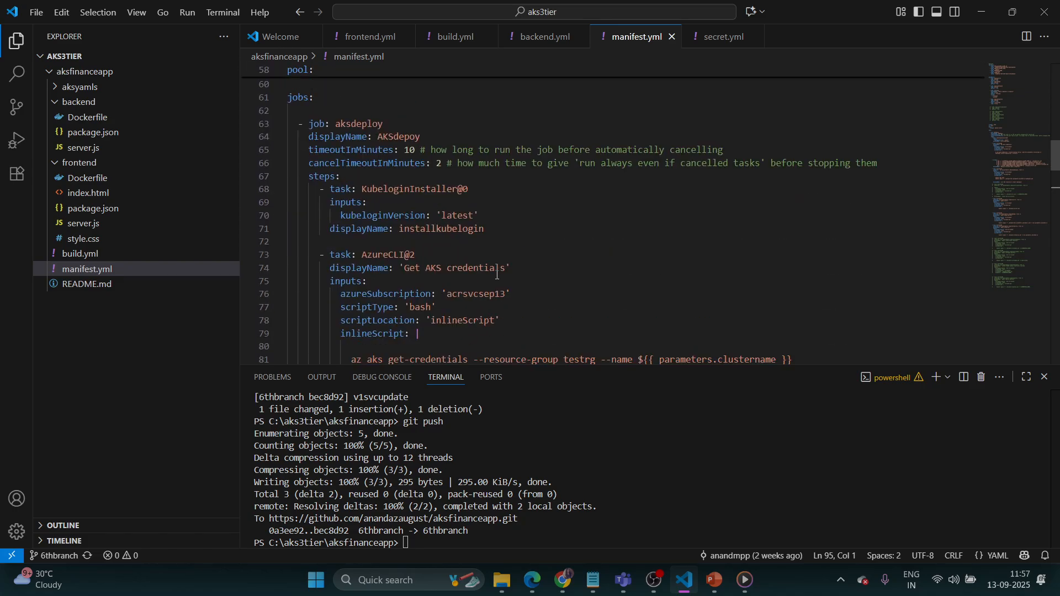
pyautogui.click(525, 321)
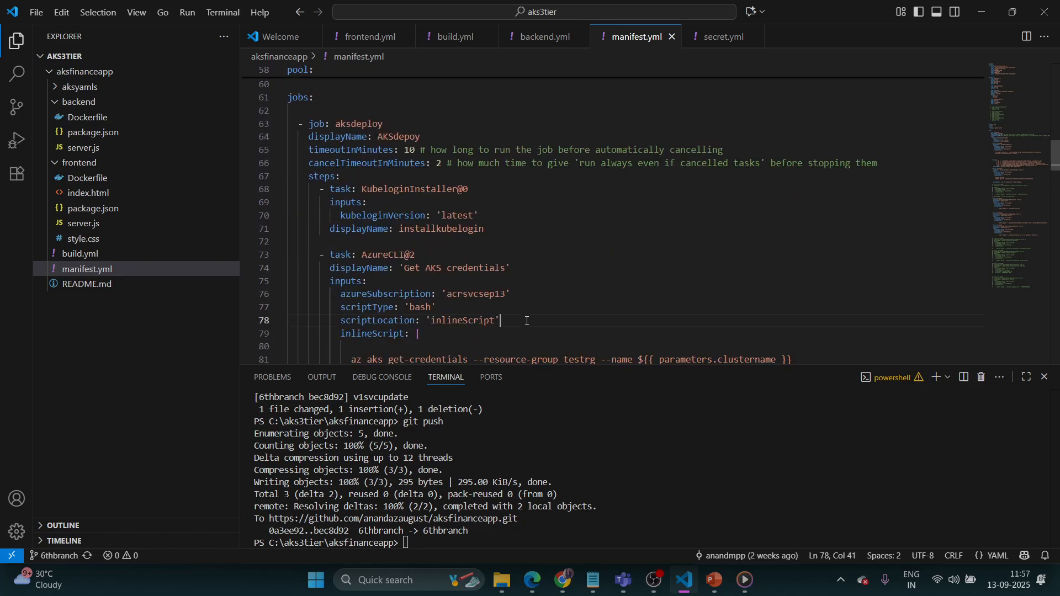
pyautogui.click(455, 242)
pyautogui.scroll(-2, 516, 301)
pyautogui.moveTo(621, 305); pyautogui.dragTo(357, 284)
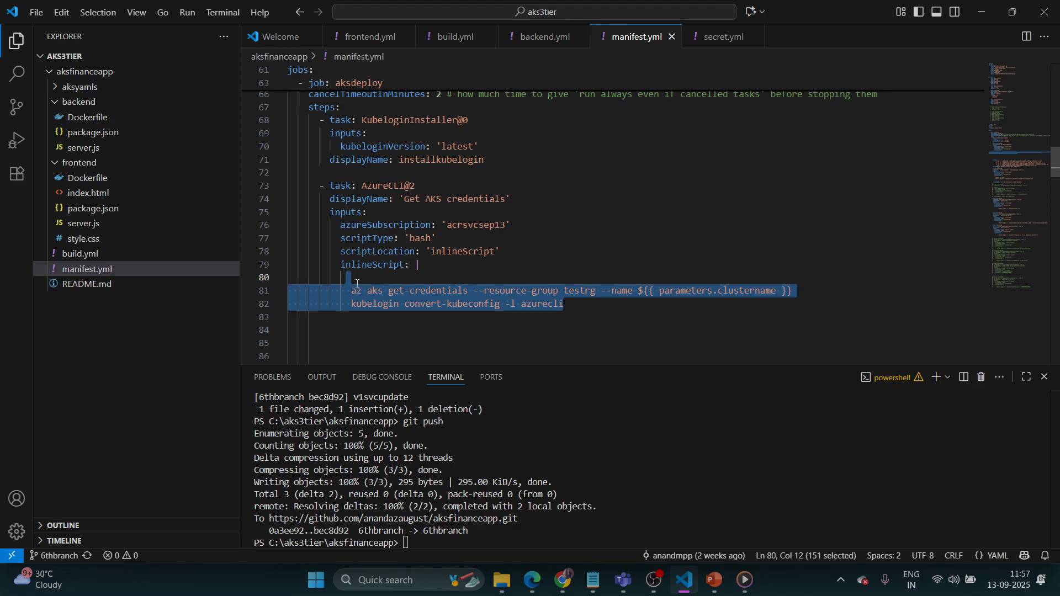
# - Highlight the az aks get-credentials command for resource group testrg in the Get AKS credentials inline script of manifest.yml
pyautogui.click(615, 324)
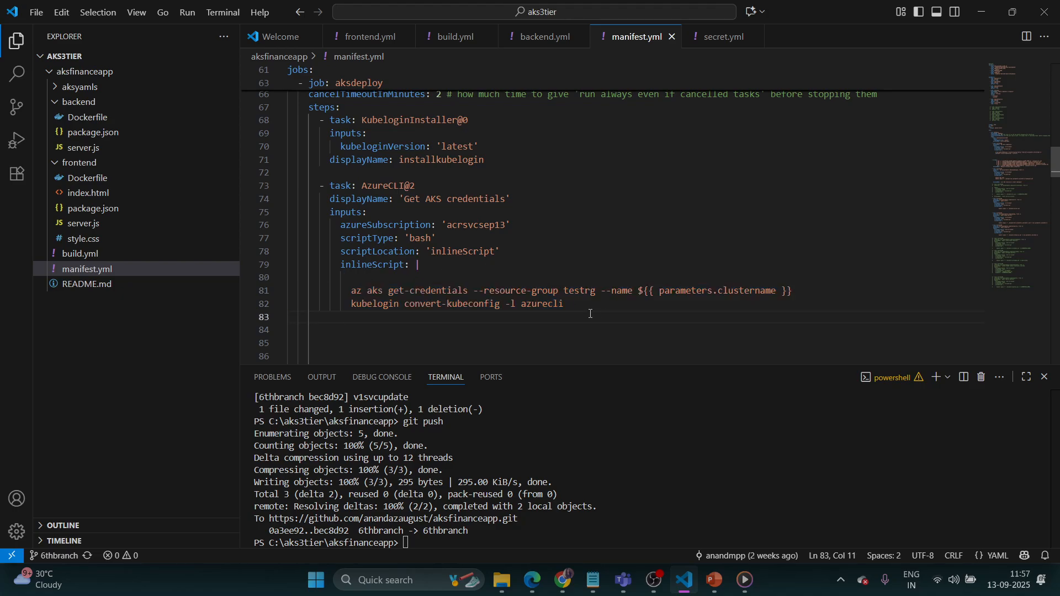
pyautogui.moveTo(591, 318); pyautogui.dragTo(343, 275)
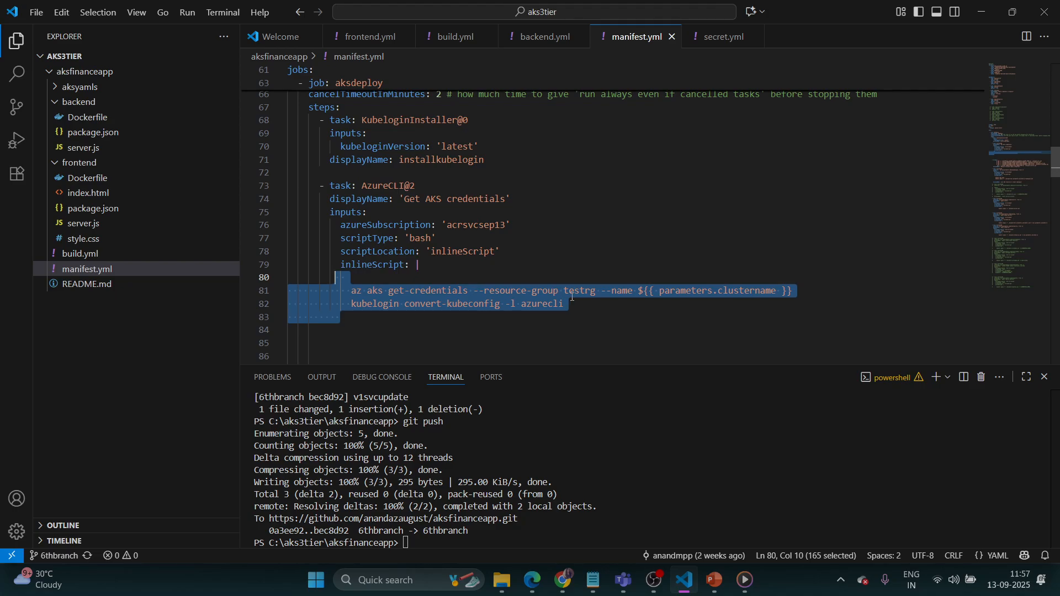
pyautogui.click(476, 287)
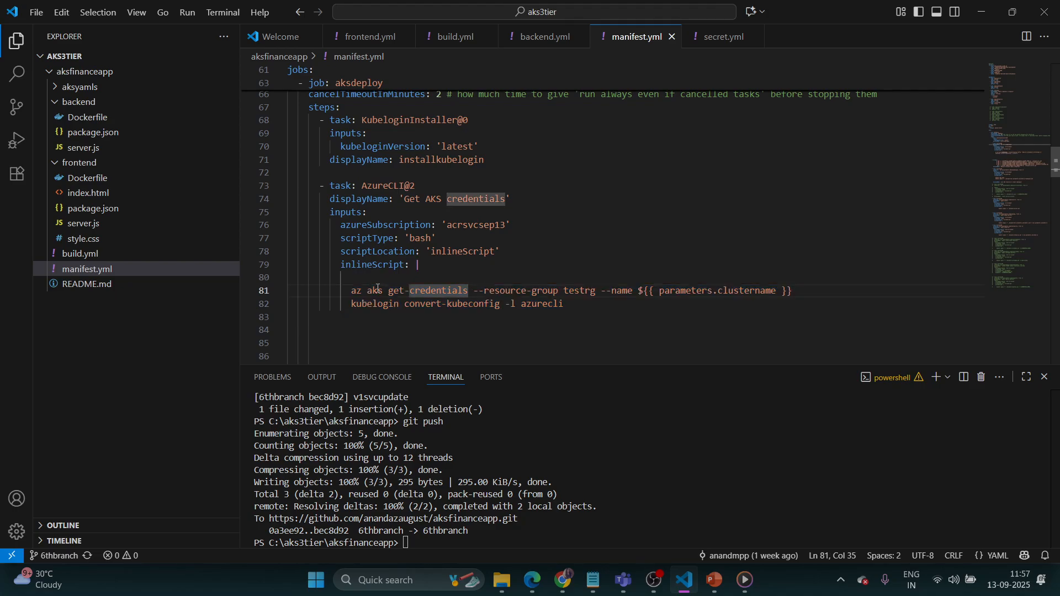
pyautogui.moveTo(796, 291); pyautogui.dragTo(419, 304)
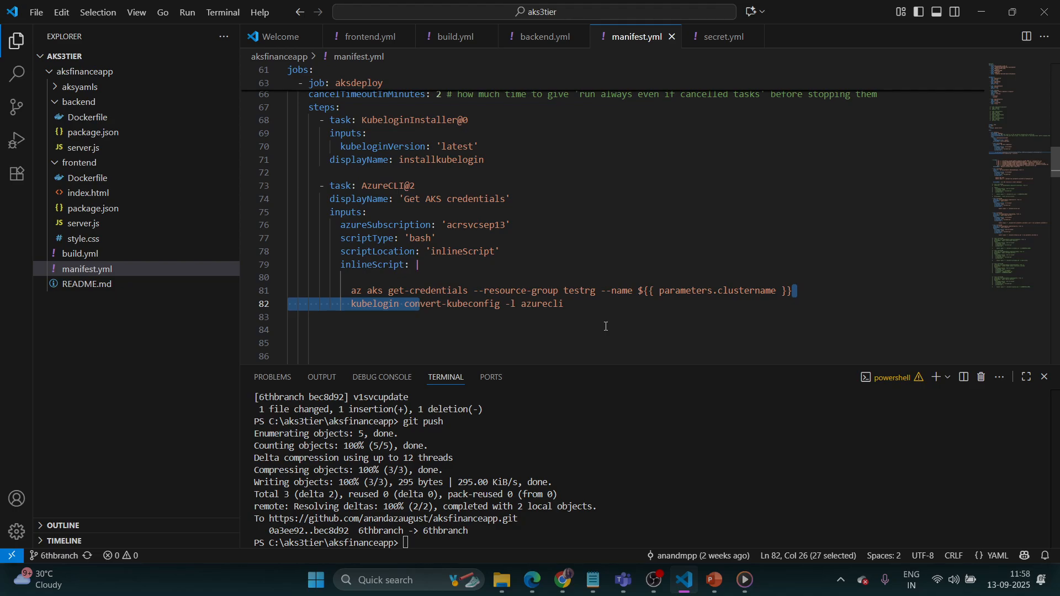
pyautogui.click(811, 291)
pyautogui.moveTo(803, 290); pyautogui.dragTo(341, 291)
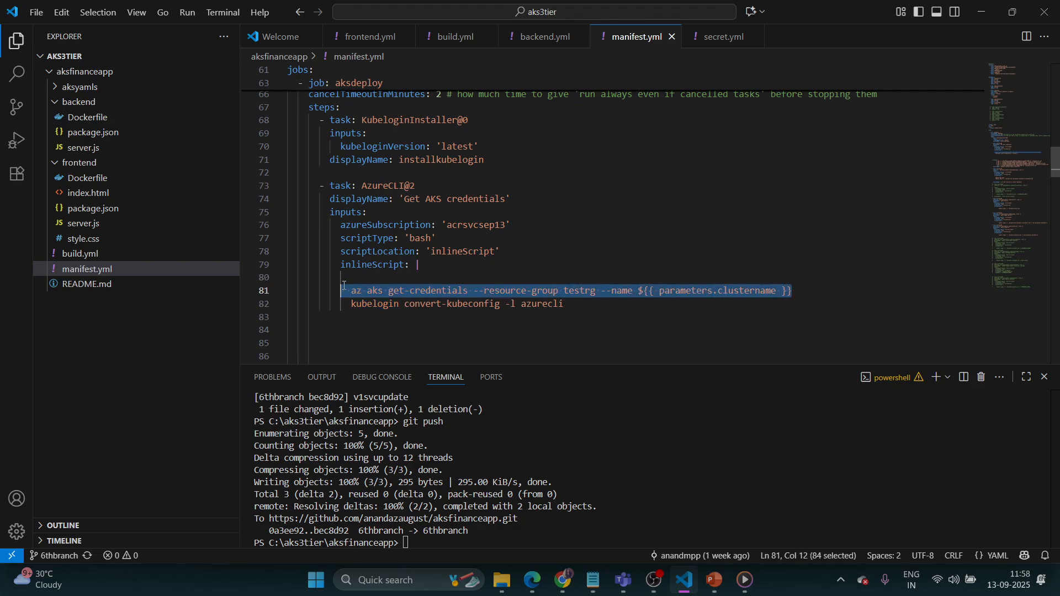
pyautogui.click(575, 312)
pyautogui.moveTo(808, 291); pyautogui.dragTo(348, 280)
pyautogui.click(610, 313)
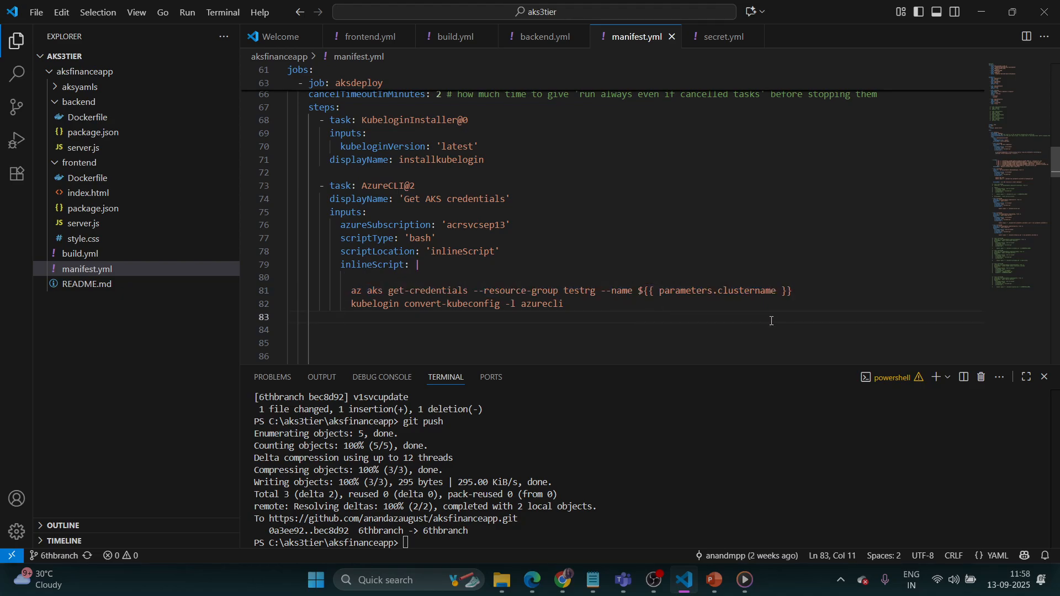
pyautogui.moveTo(798, 291); pyautogui.dragTo(354, 287)
pyautogui.click(572, 308)
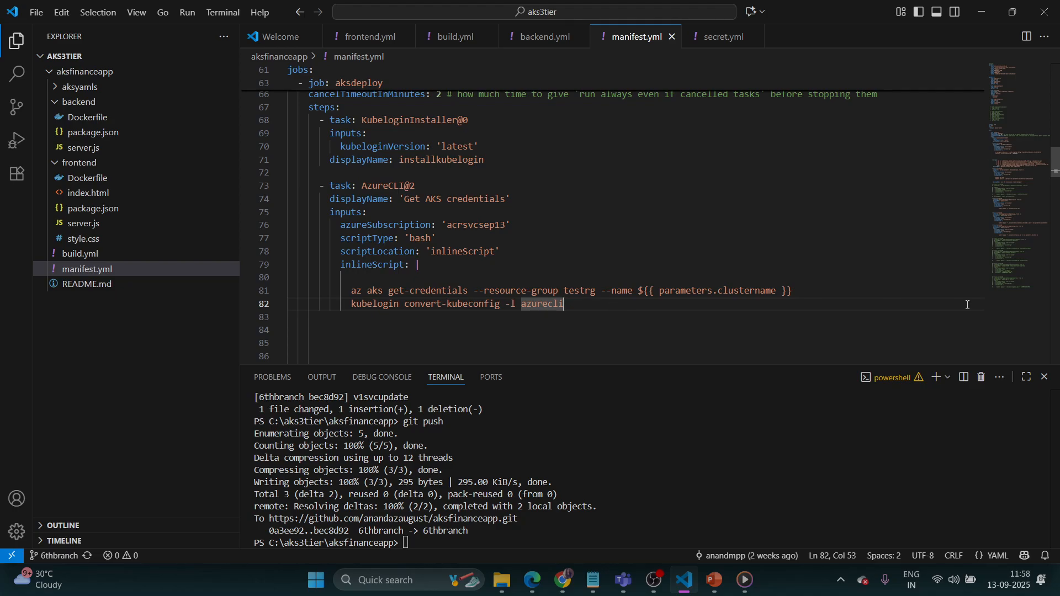
# - Compare the get-credentials line with the command below it and highlight kubelogin convert-kubeconfig -l azurecli
pyautogui.moveTo(807, 290); pyautogui.dragTo(342, 287)
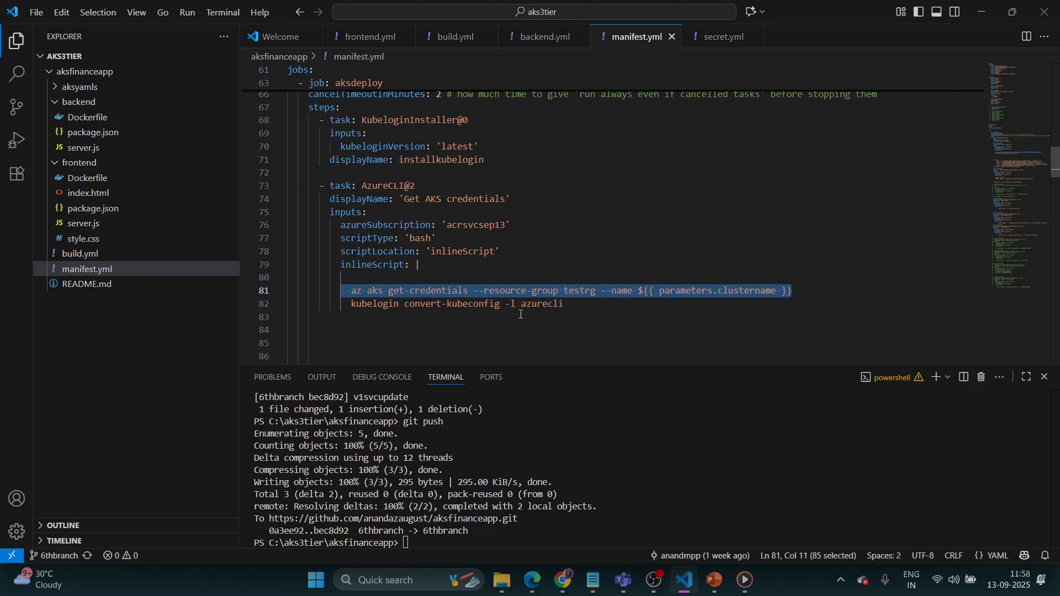
pyautogui.moveTo(574, 305); pyautogui.dragTo(357, 266)
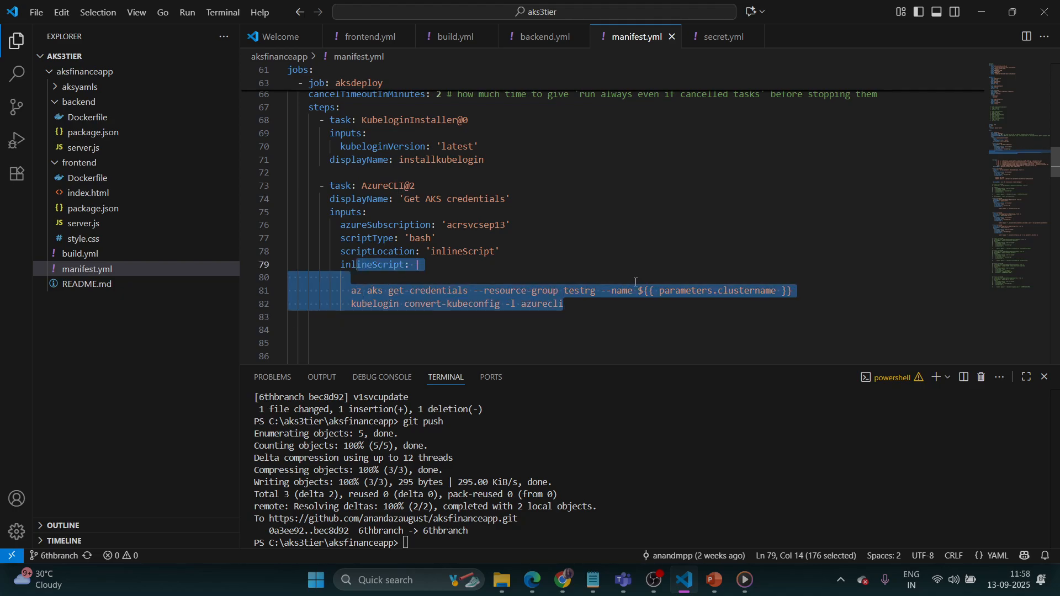
pyautogui.moveTo(574, 305); pyautogui.dragTo(351, 306)
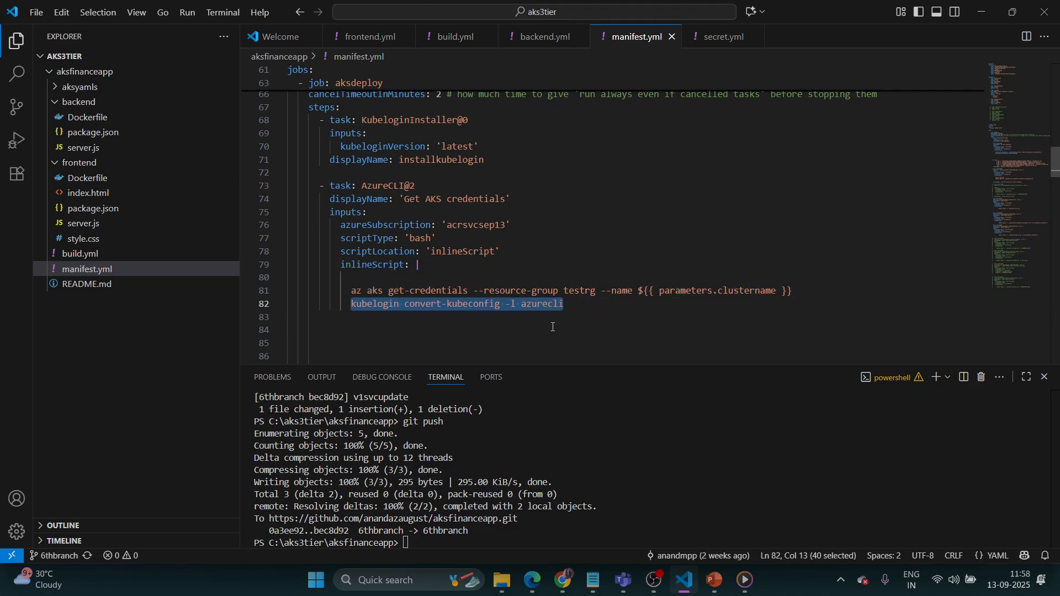
pyautogui.click(573, 307)
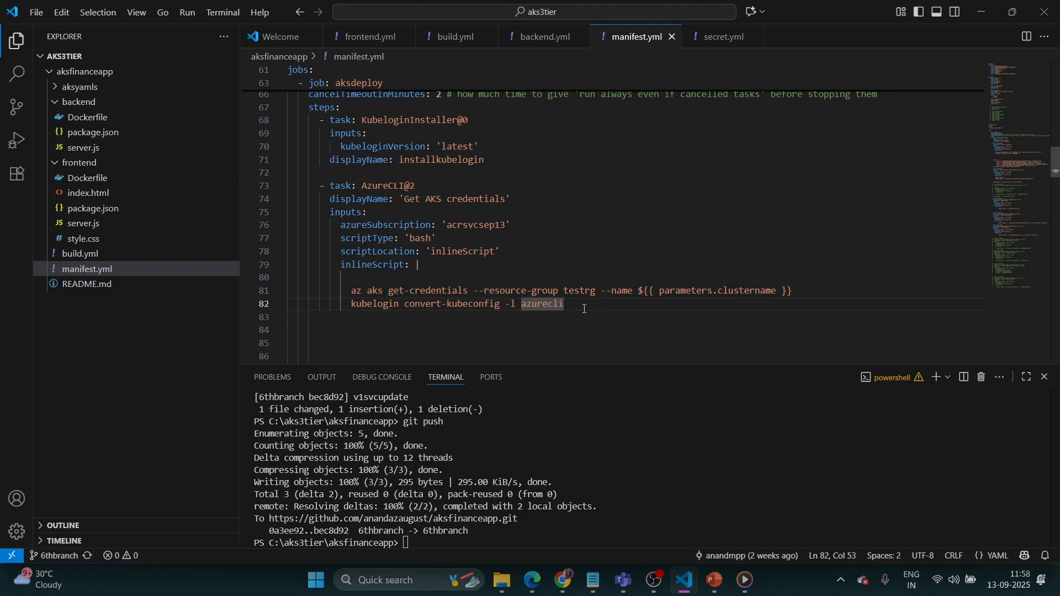
pyautogui.moveTo(581, 306); pyautogui.dragTo(346, 306)
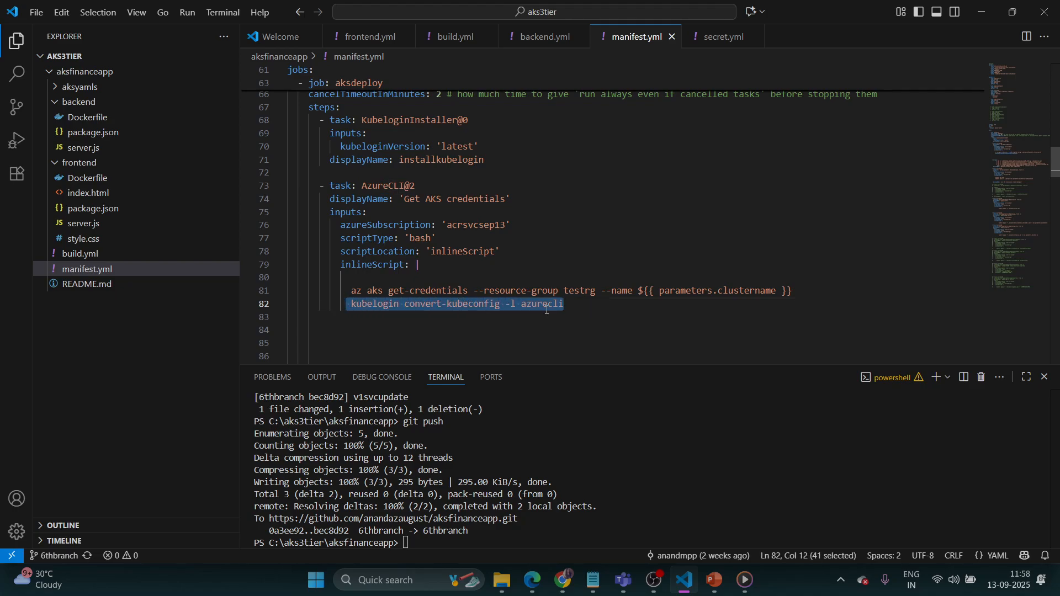
pyautogui.click(585, 307)
# - Review the Replace variables Name in Manifest script and highlight its commented-out sed commands for namespace.yml, svc.yml and scaledobj.yml
pyautogui.scroll(-1, 541, 282)
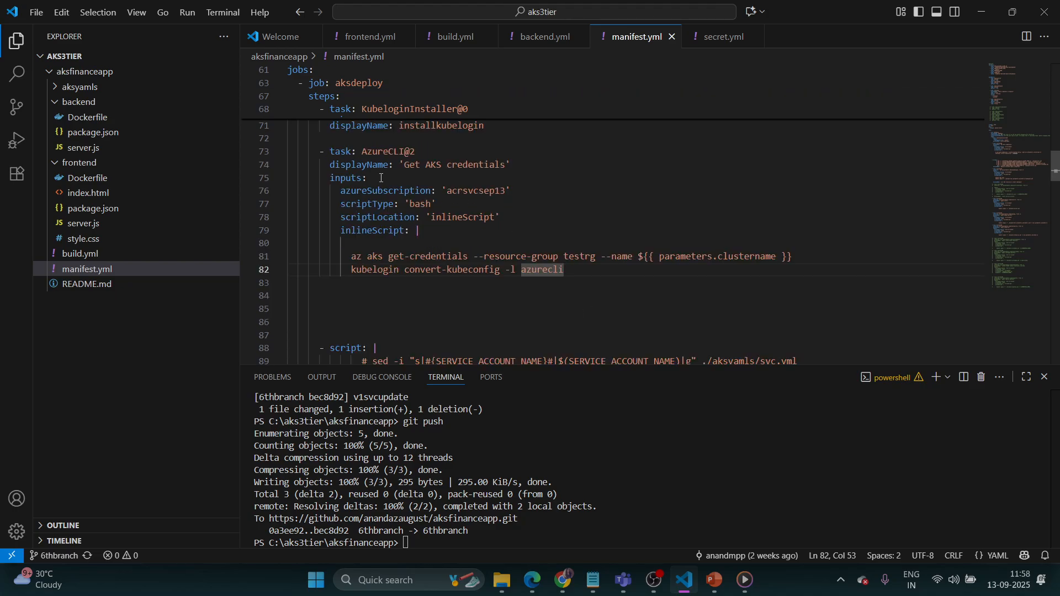
pyautogui.click(368, 166)
pyautogui.scroll(-4, 435, 228)
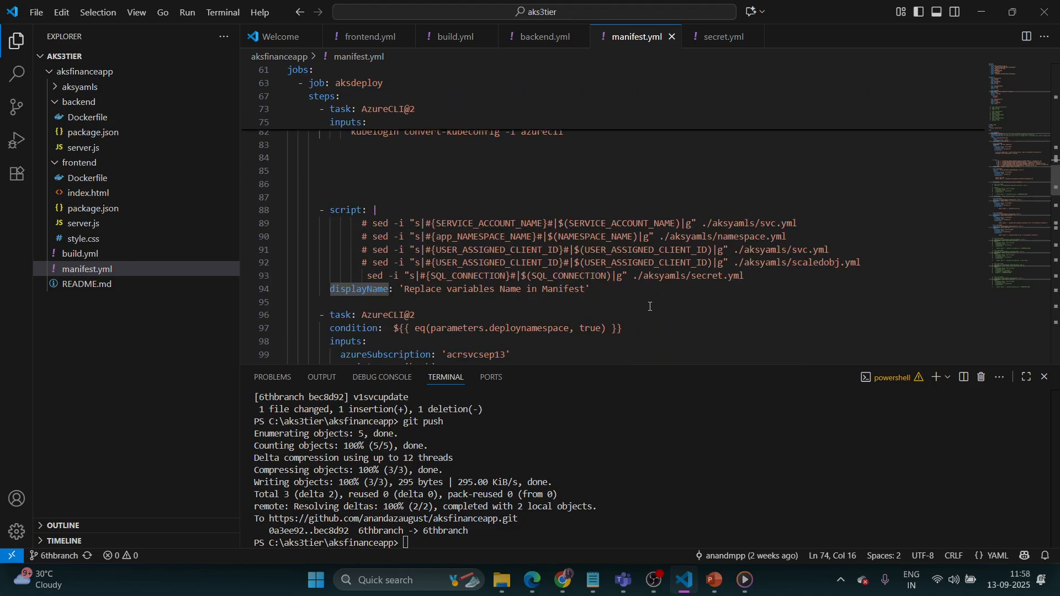
pyautogui.scroll(-1, 533, 228)
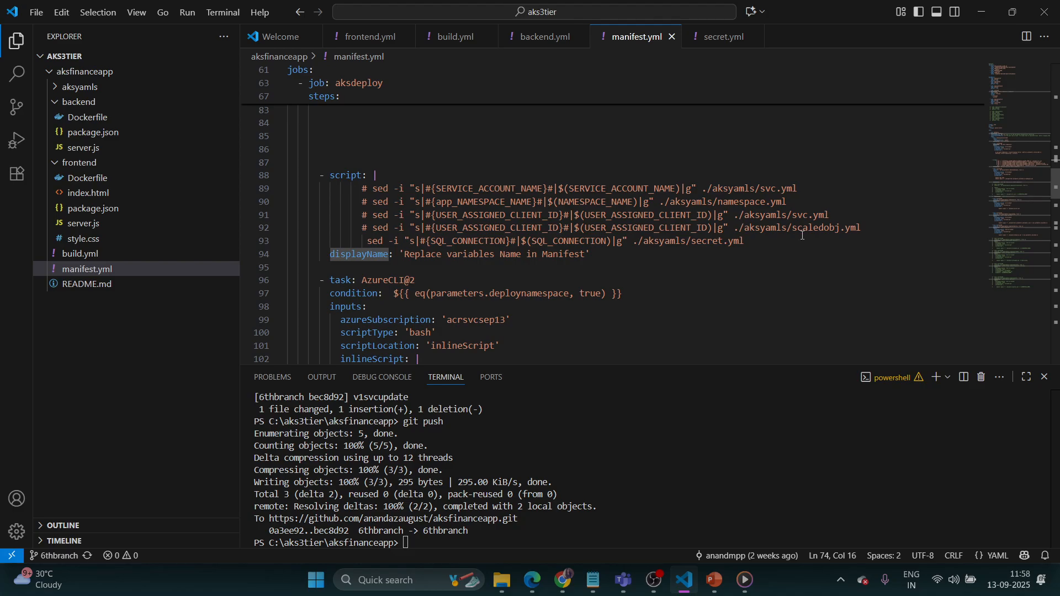
pyautogui.moveTo(885, 227); pyautogui.dragTo(362, 202)
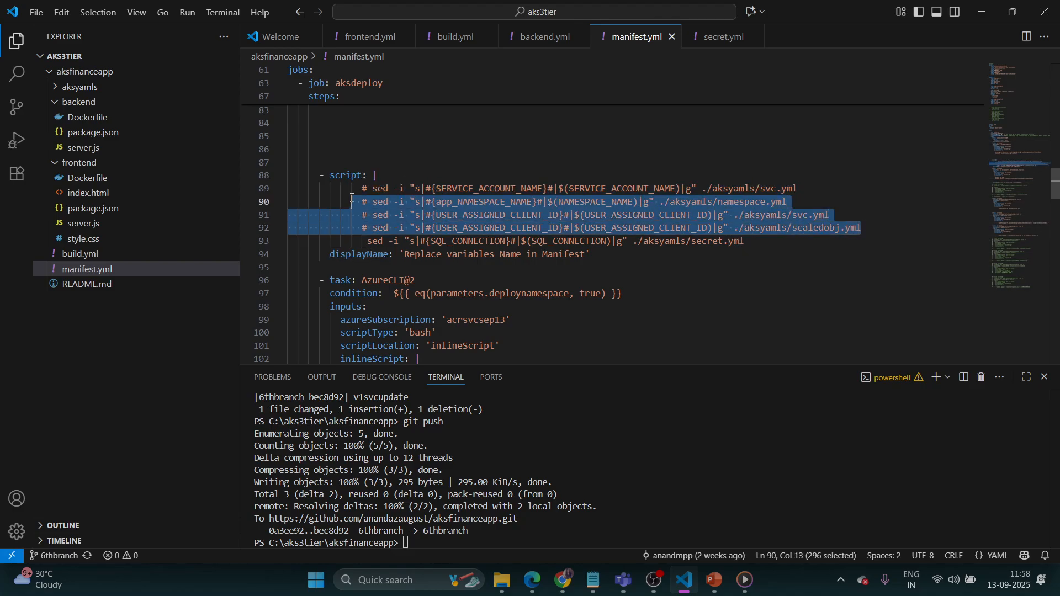
pyautogui.click(592, 284)
# - Examine the AzureCLI@2 task conditioned on deploynamespace and highlight its inputs and kubectl apply command
pyautogui.scroll(-2, 478, 223)
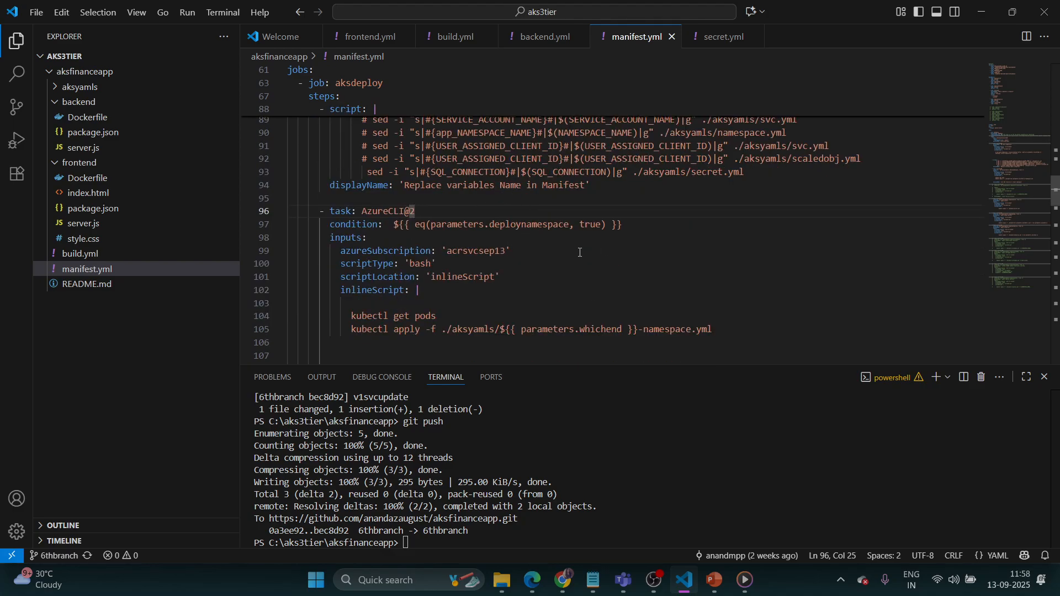
pyautogui.moveTo(722, 326); pyautogui.dragTo(403, 246)
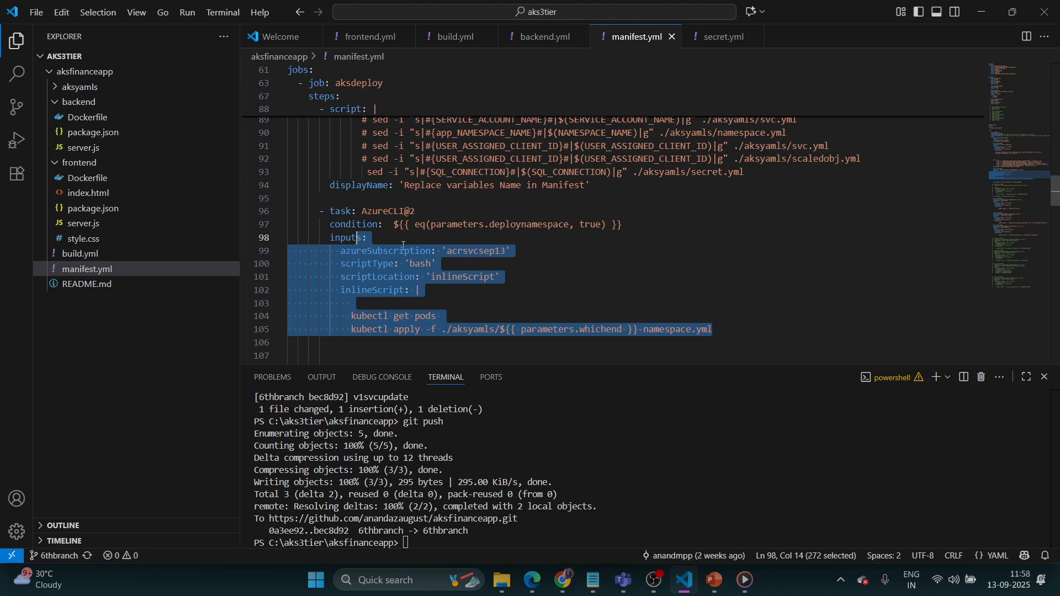
pyautogui.click(549, 296)
pyautogui.moveTo(347, 304); pyautogui.dragTo(390, 331)
pyautogui.click(436, 329)
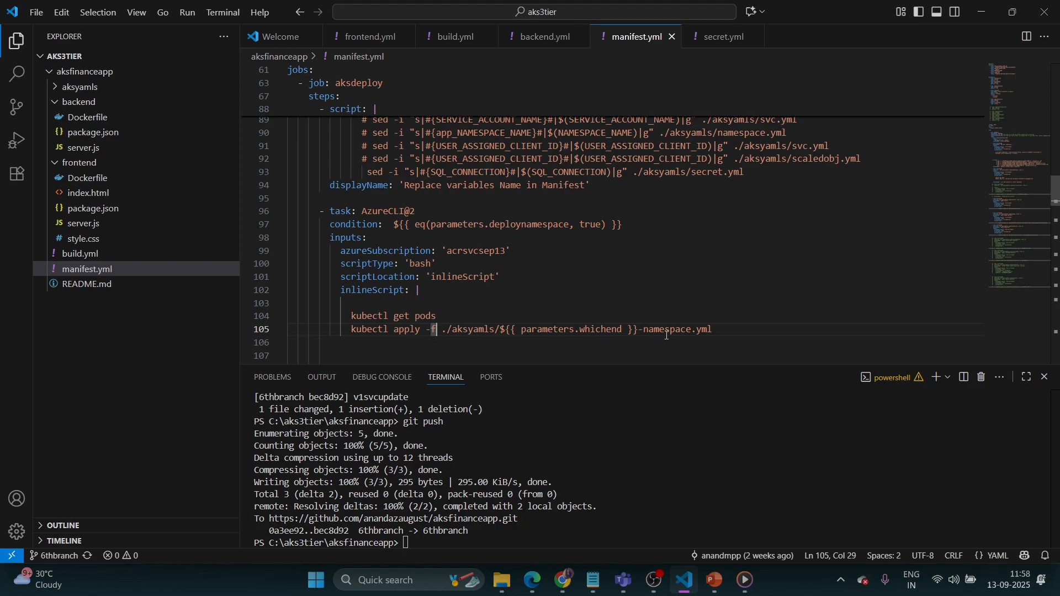
pyautogui.moveTo(725, 330); pyautogui.dragTo(379, 330)
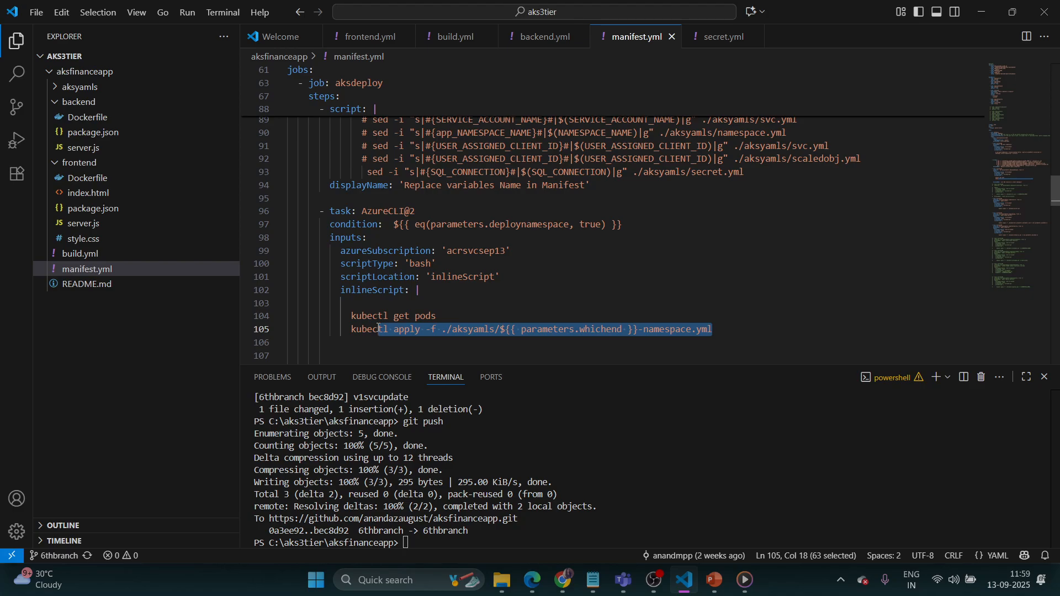
pyautogui.click(525, 303)
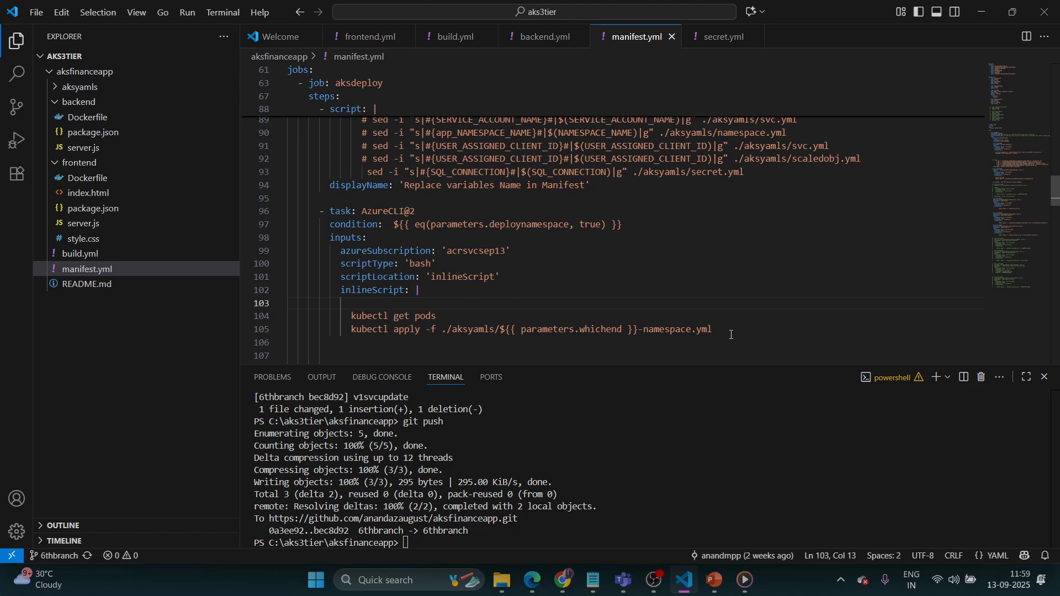
# - Highlight the kubectl commands in the namespace task and select the whichend parameter in the namespace file path
pyautogui.moveTo(732, 334); pyautogui.dragTo(357, 316)
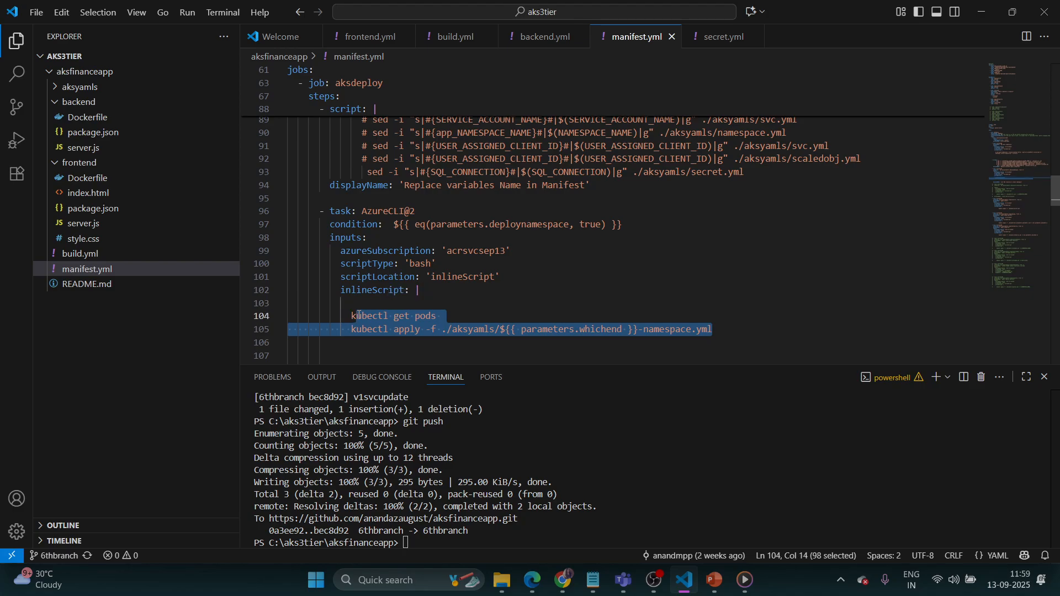
pyautogui.click(540, 331)
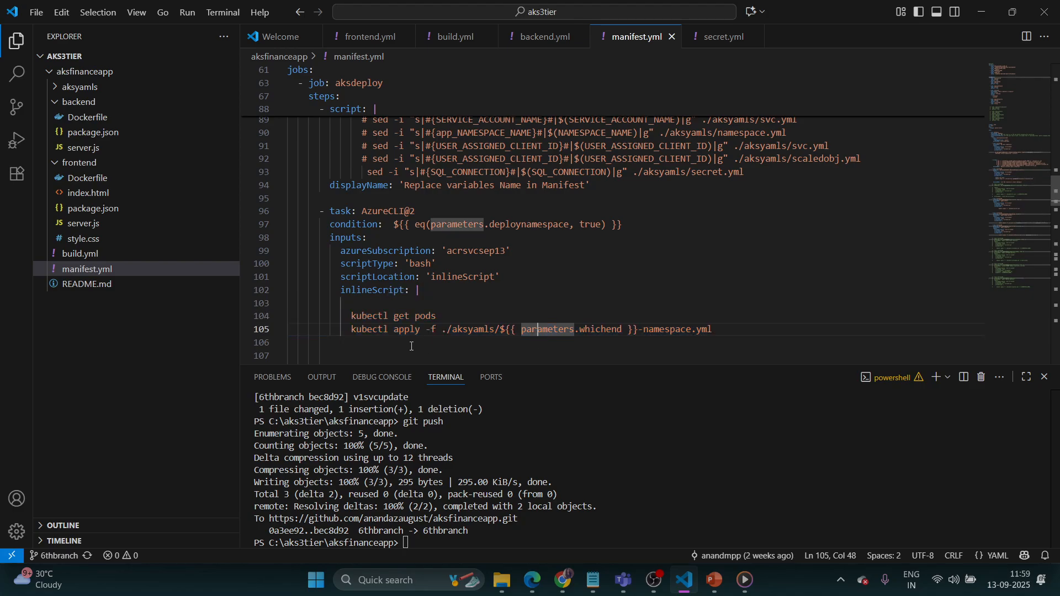
pyautogui.moveTo(729, 335); pyautogui.dragTo(346, 329)
pyautogui.click(493, 330)
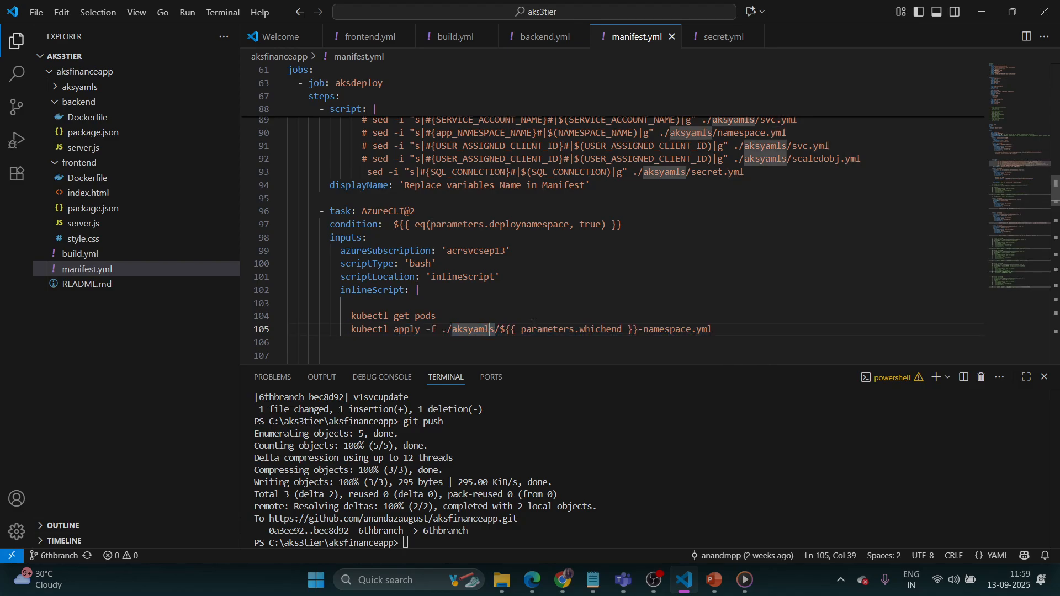
pyautogui.doubleClick(580, 330)
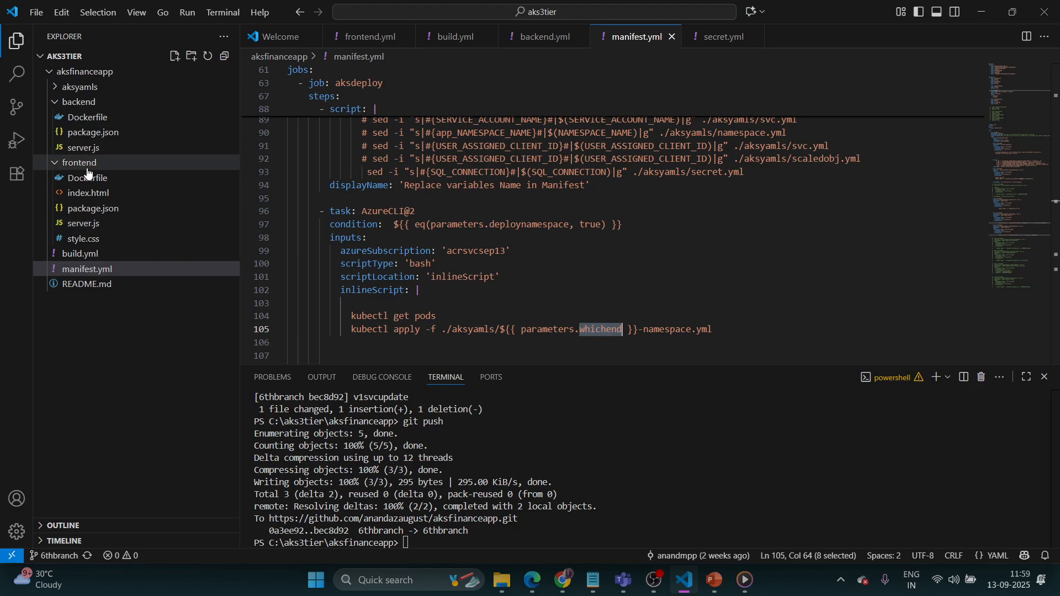
# - Expand the aksyamls folder, open backend-namespace.yml and highlight its entire namespace definition
pyautogui.click(59, 90)
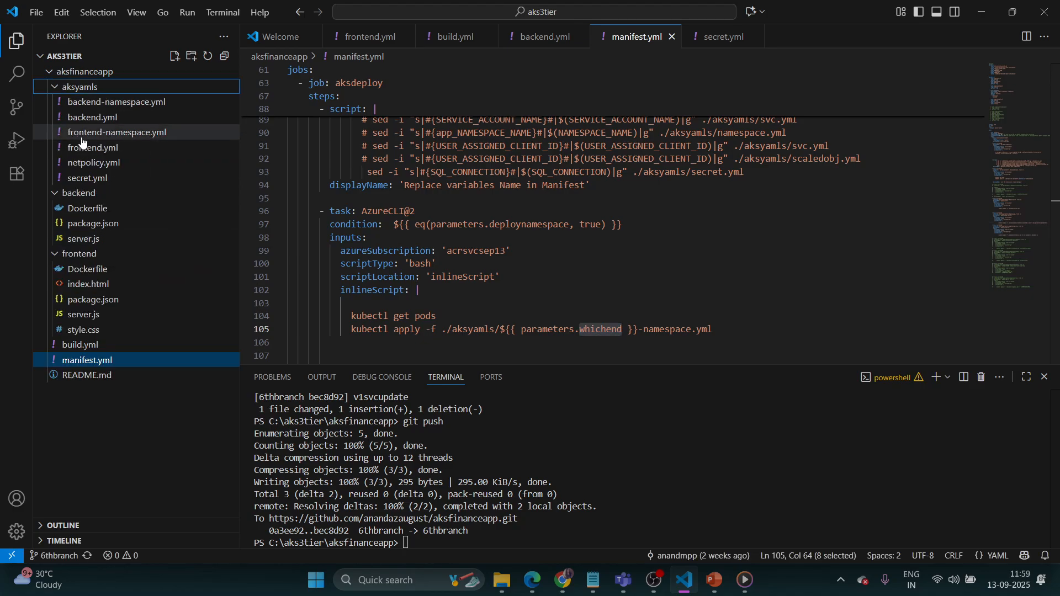
pyautogui.click(123, 105)
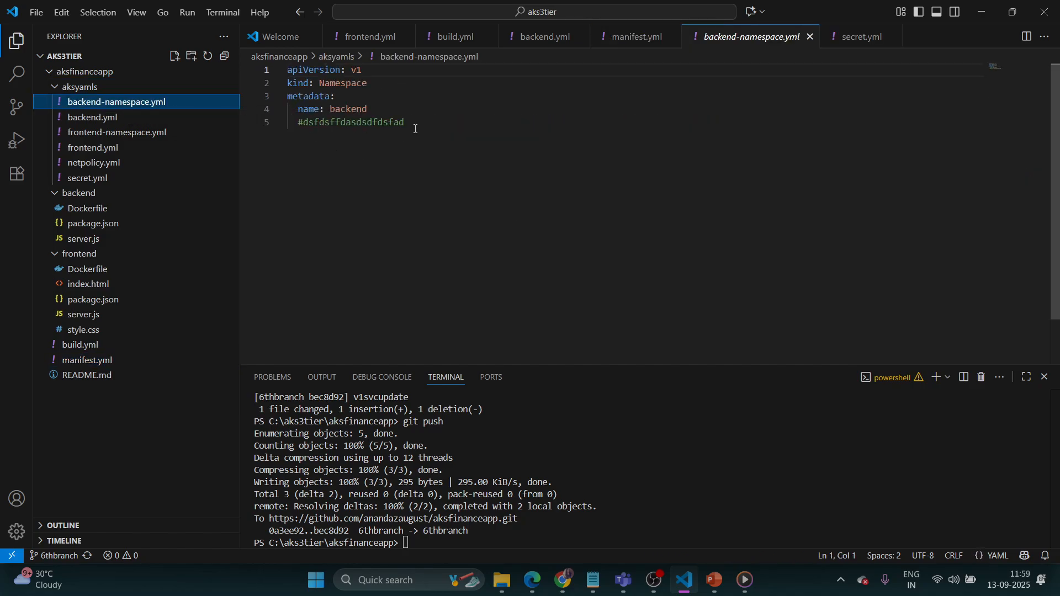
pyautogui.moveTo(415, 128); pyautogui.dragTo(279, 72)
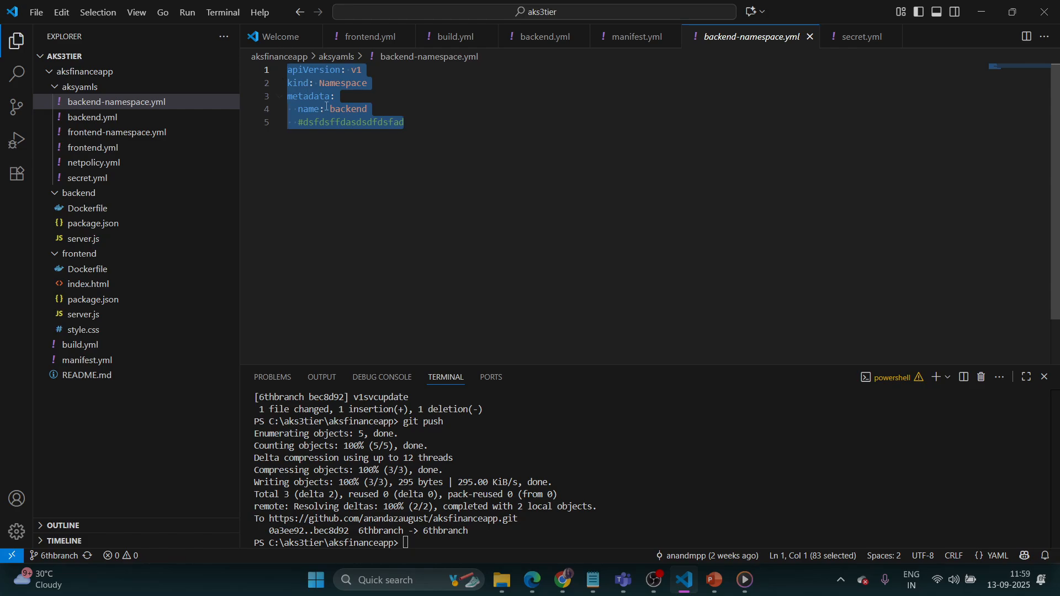
# - Check the end of build.yml, return to manifest.yml and highlight the whole namespace creation task through its kubectl apply line
pyautogui.click(102, 347)
pyautogui.click(612, 300)
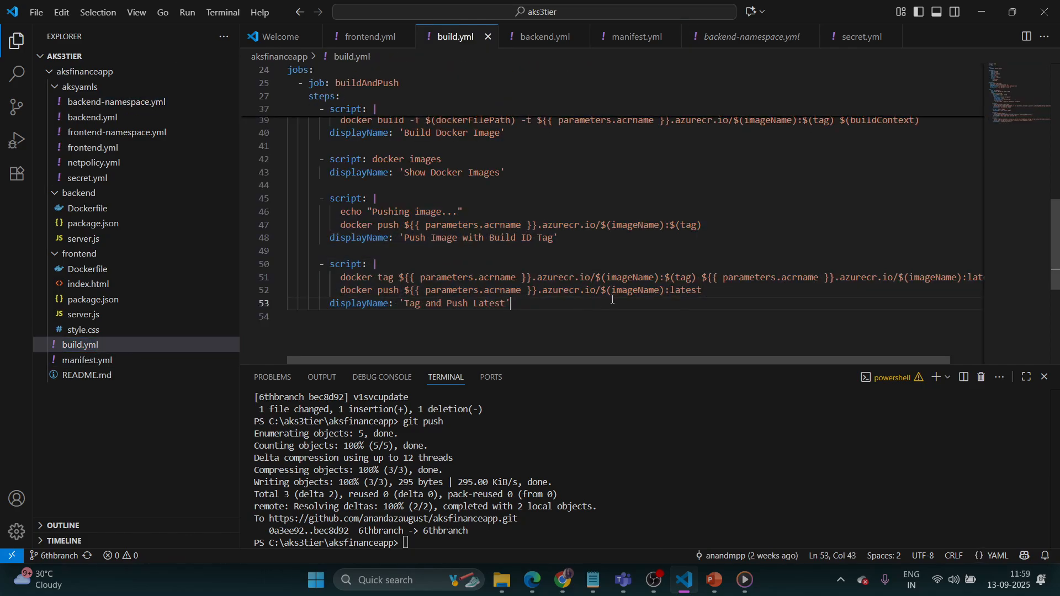
pyautogui.scroll(-1, 579, 290)
pyautogui.click(89, 360)
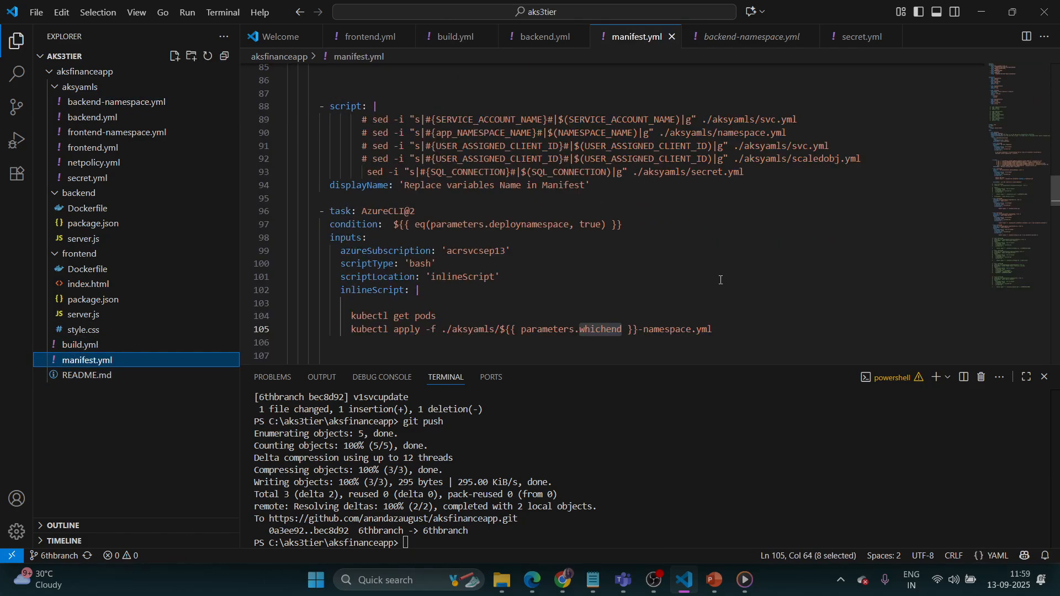
pyautogui.scroll(-1, 684, 309)
pyautogui.scroll(-3, 683, 309)
pyautogui.scroll(4, 684, 309)
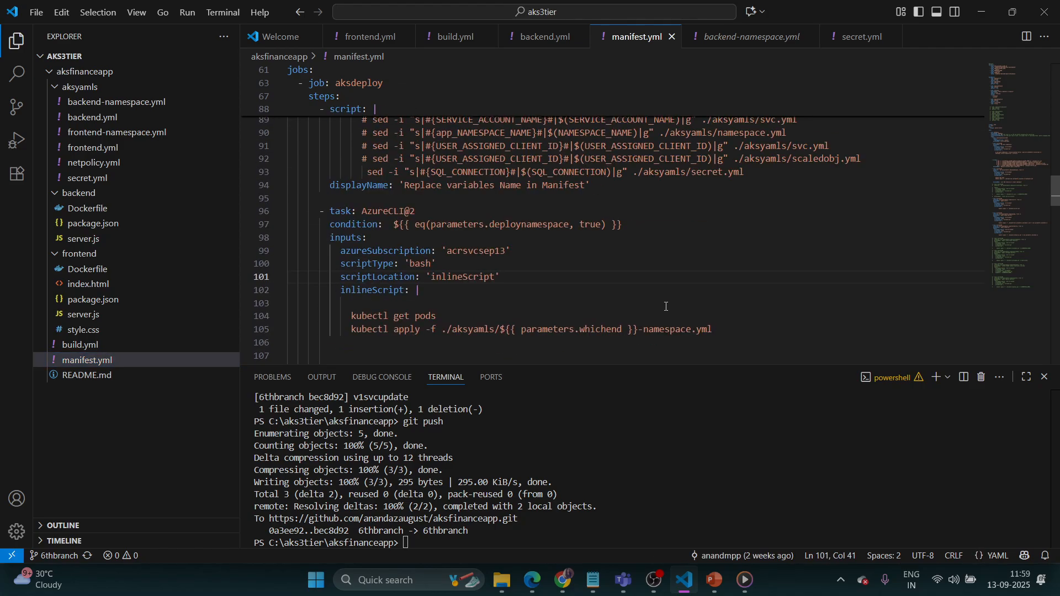
pyautogui.moveTo(737, 330); pyautogui.dragTo(310, 211)
pyautogui.scroll(-3, 493, 243)
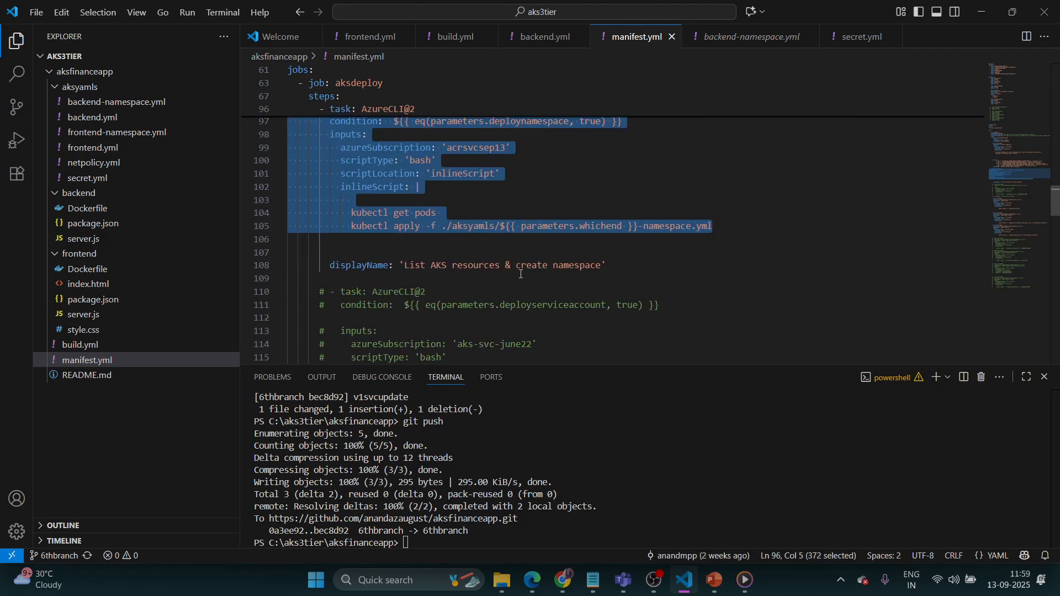
# - Review the apply secret task in manifest.yml, highlighting from its deploysecret condition through the kubectl apply command for secret.yml
pyautogui.scroll(-7, 519, 249)
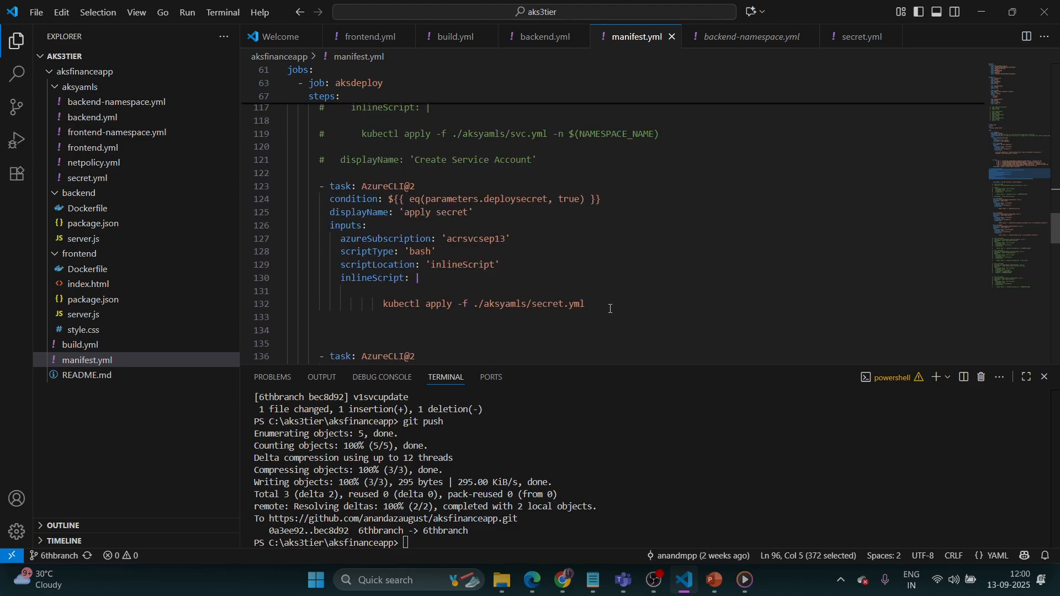
pyautogui.moveTo(610, 308); pyautogui.dragTo(318, 195)
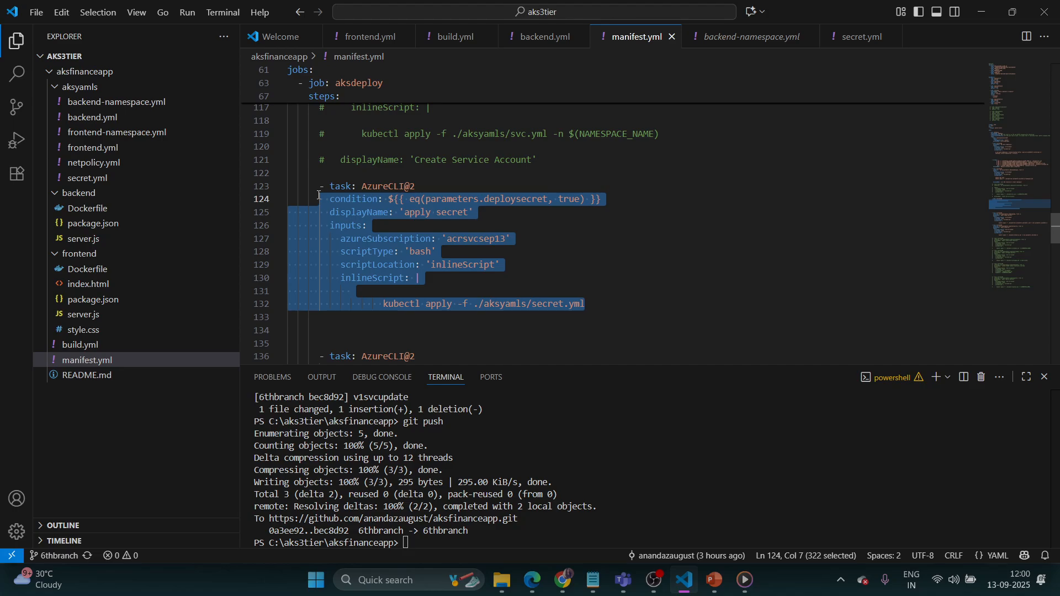
pyautogui.click(595, 305)
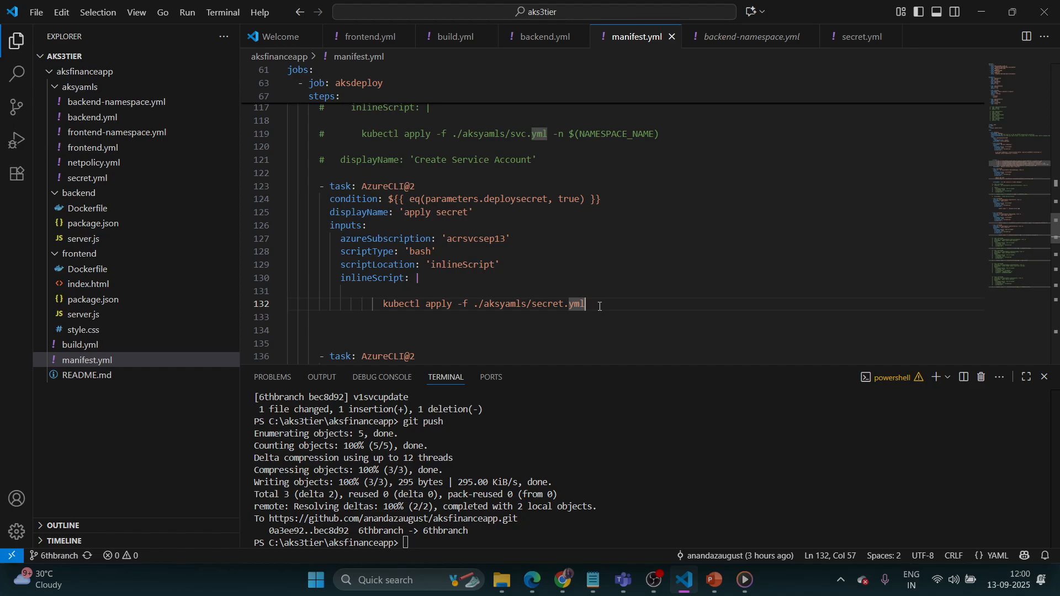
# - Review the apply myapp manifest task in manifest.yml, highlighting its kubectl apply line and display name
pyautogui.scroll(-2, 599, 310)
pyautogui.scroll(-1, 535, 296)
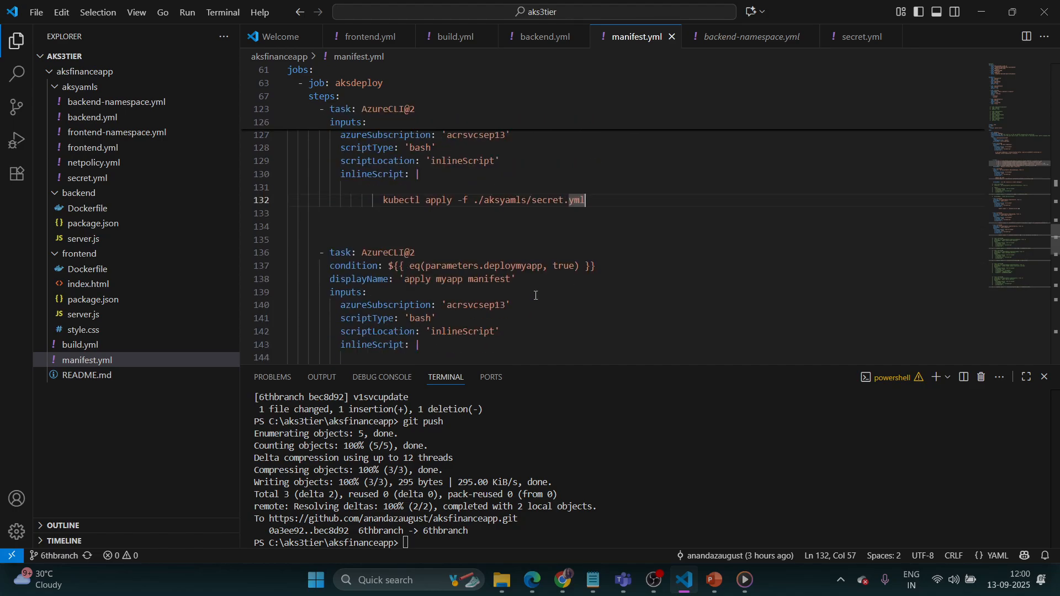
pyautogui.scroll(-2, 535, 296)
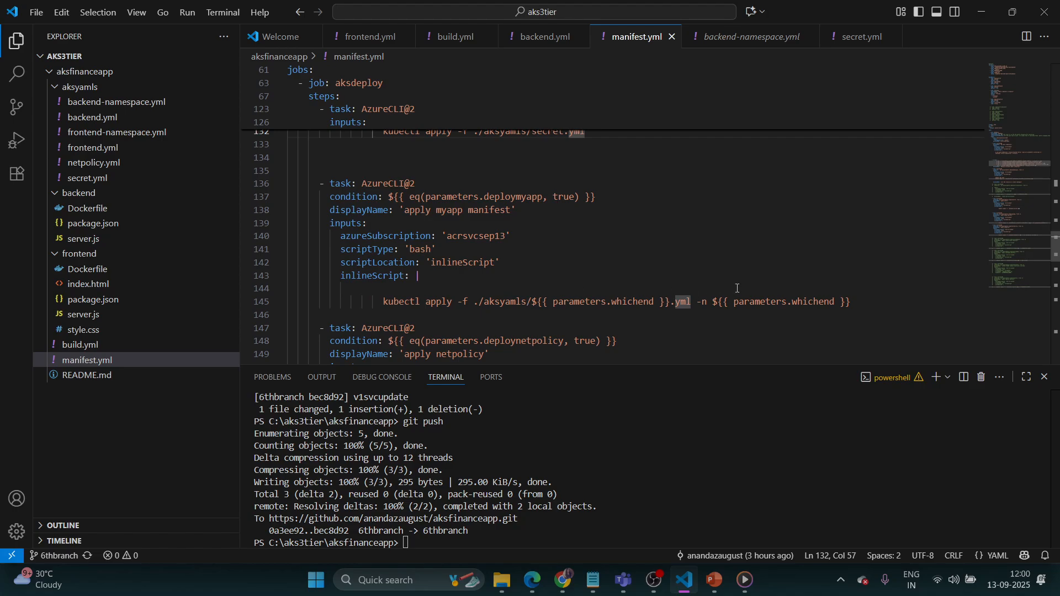
pyautogui.moveTo(867, 296); pyautogui.dragTo(514, 280)
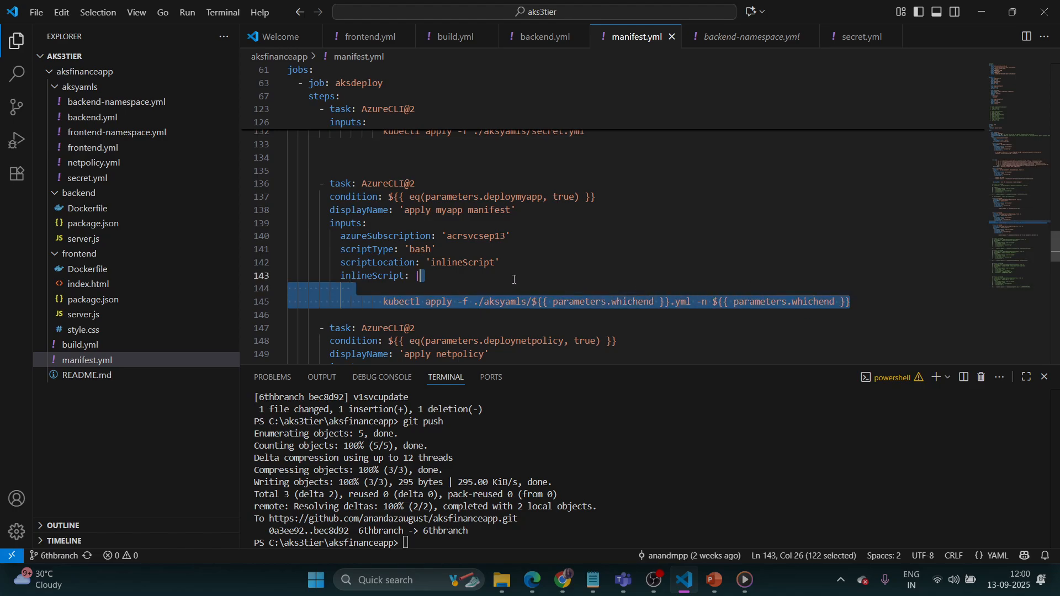
pyautogui.click(704, 302)
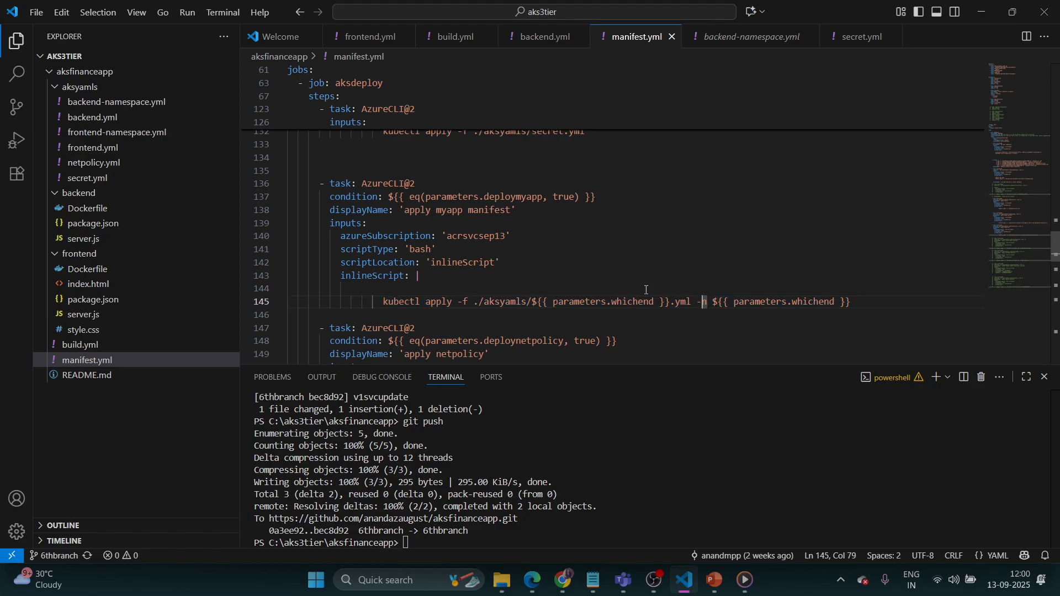
pyautogui.moveTo(518, 210); pyautogui.dragTo(404, 211)
pyautogui.click(463, 236)
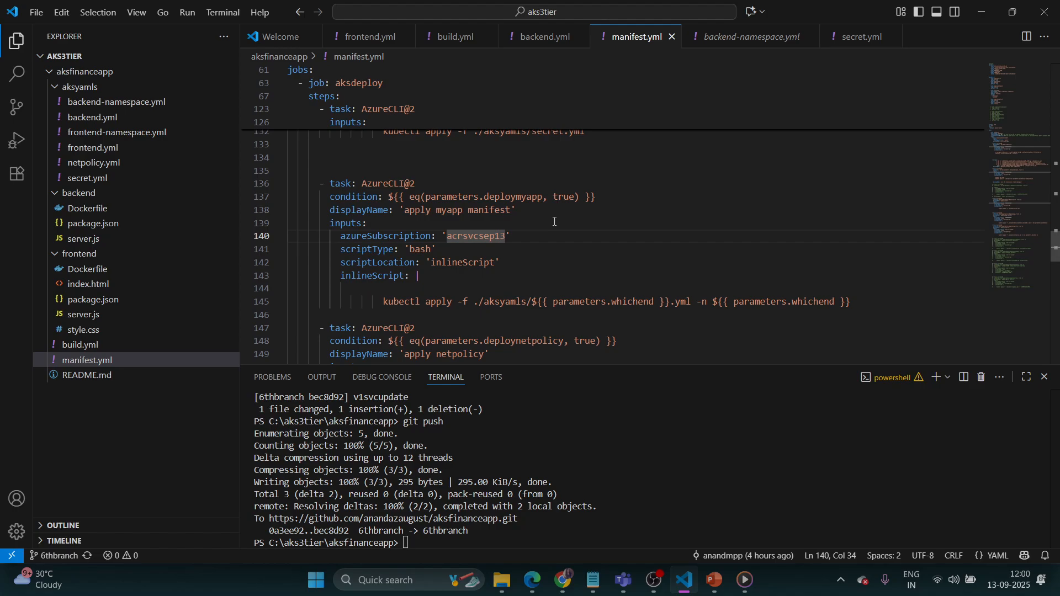
# - Highlight the whichend parameter in the file path of the myapp task's kubectl apply command
pyautogui.click(569, 302)
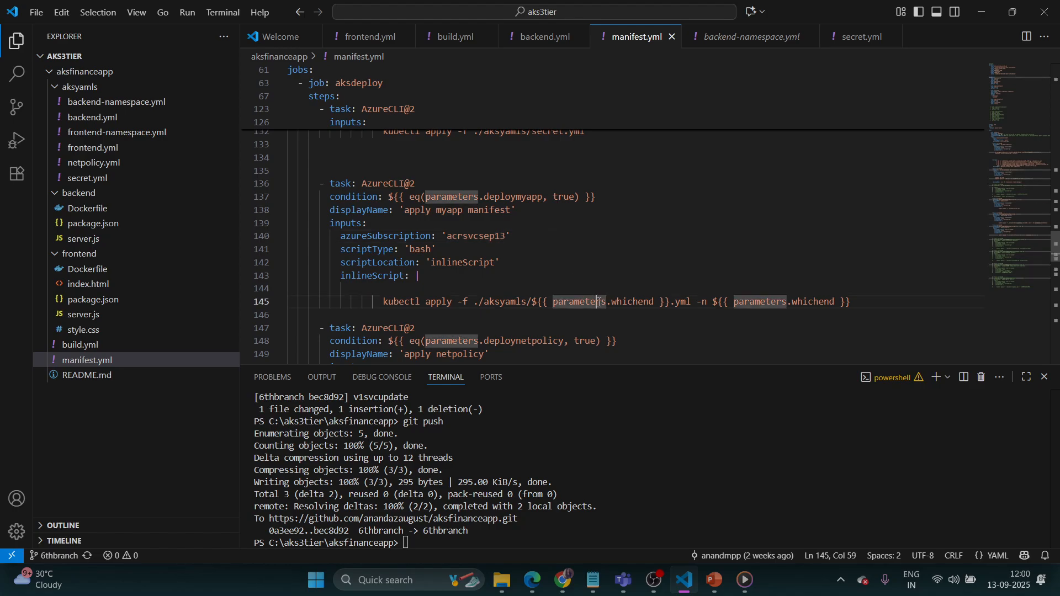
pyautogui.click(654, 302)
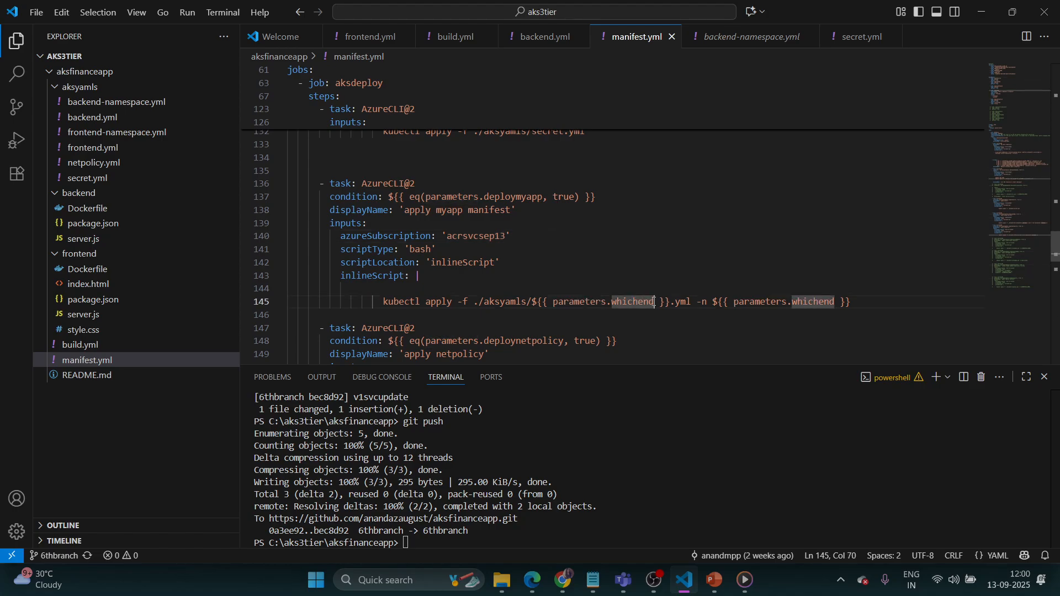
pyautogui.moveTo(669, 302); pyautogui.dragTo(559, 302)
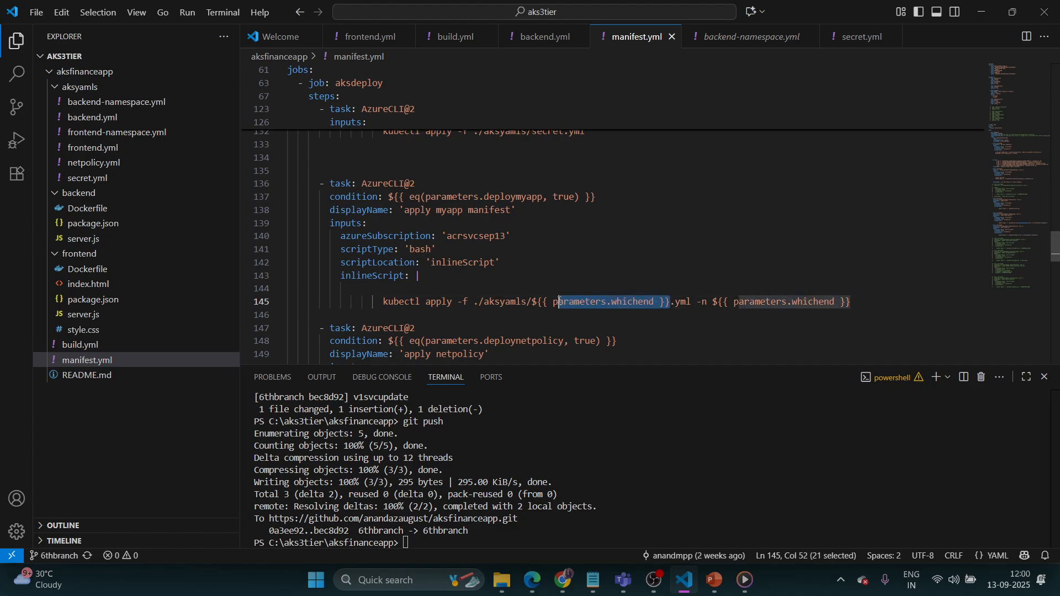
pyautogui.click(661, 302)
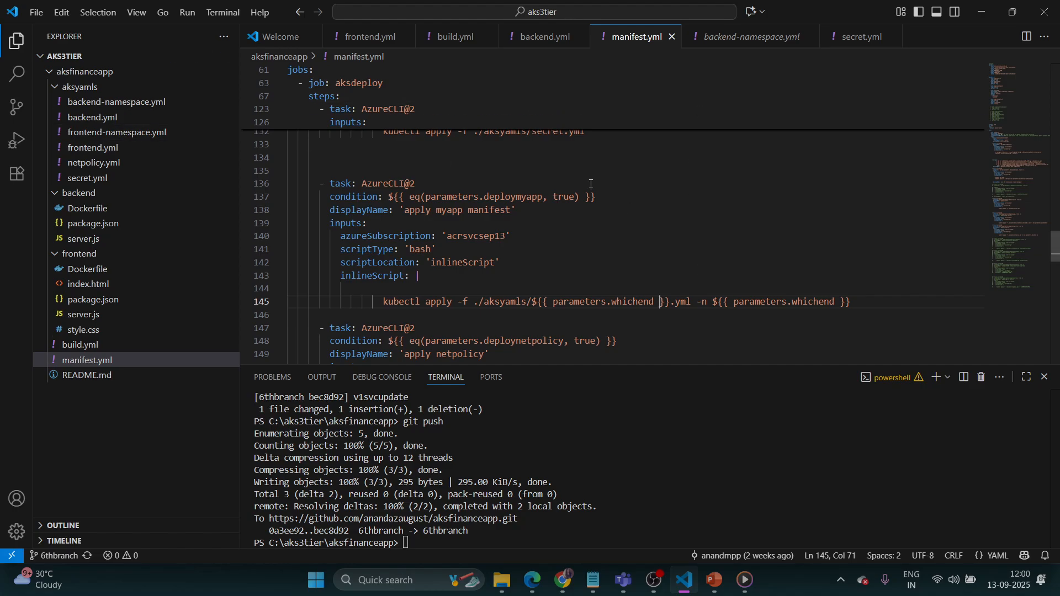
pyautogui.click(624, 303)
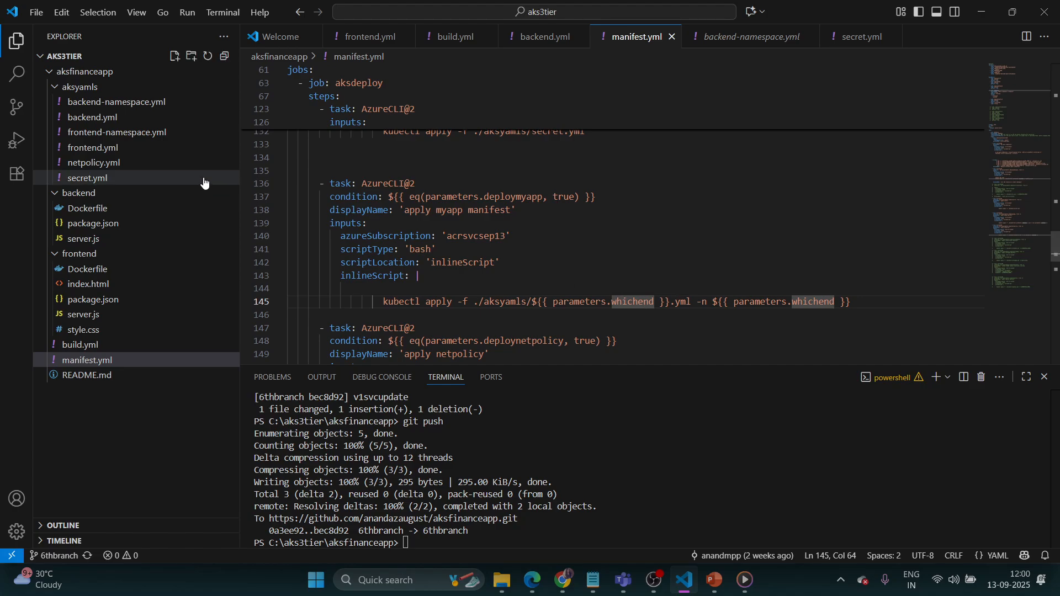
# - Open backend.yml in aksyamls and highlight the secretKeyRef block with its sql-connection-secret name and SQL_CONNECTION key
pyautogui.click(107, 120)
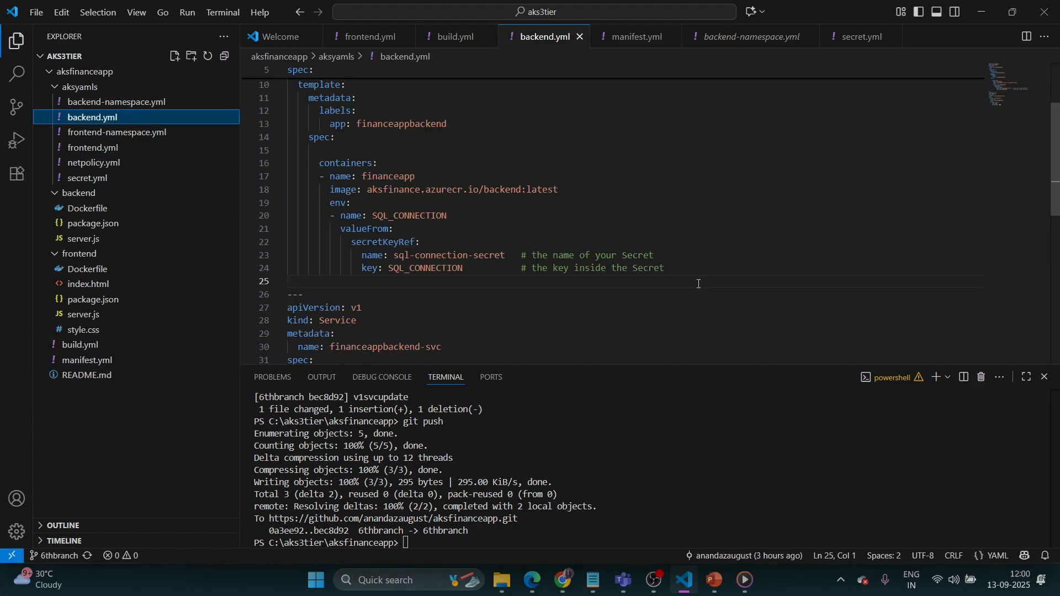
pyautogui.click(320, 294)
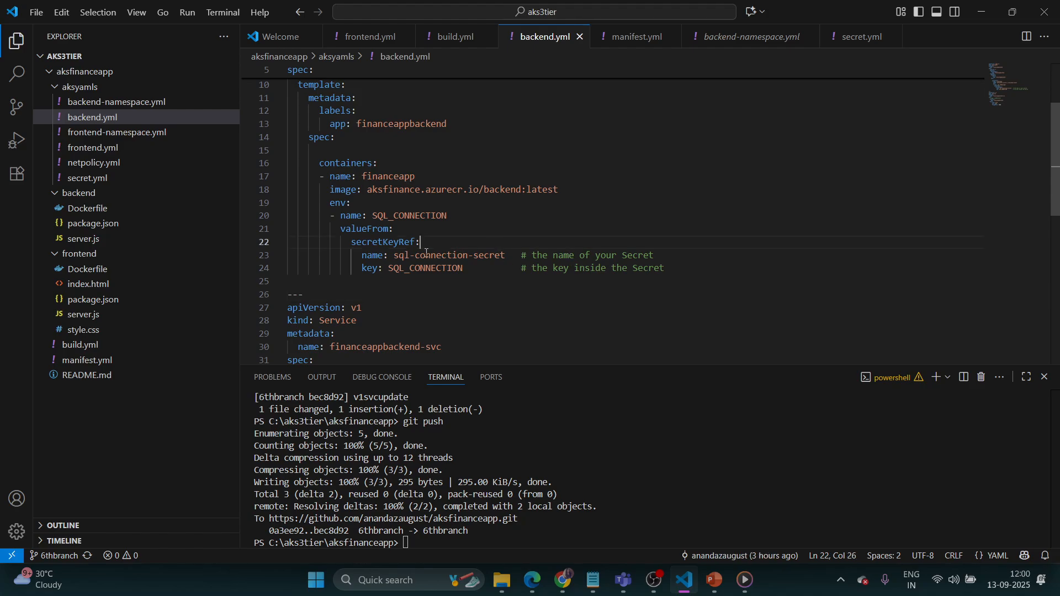
pyautogui.moveTo(485, 270); pyautogui.dragTo(367, 243)
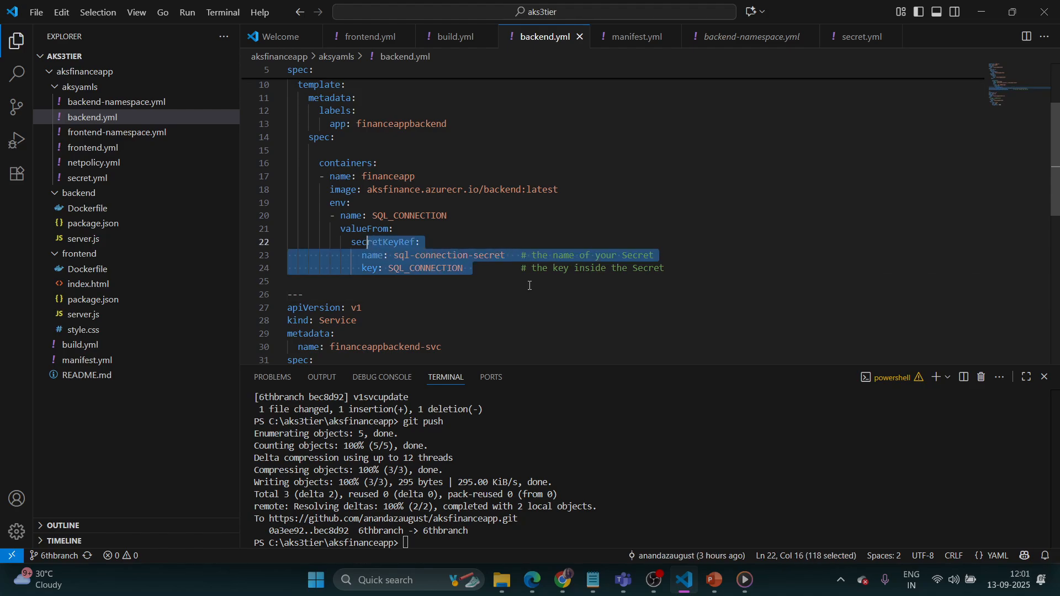
pyautogui.click(405, 255)
pyautogui.doubleClick(469, 269)
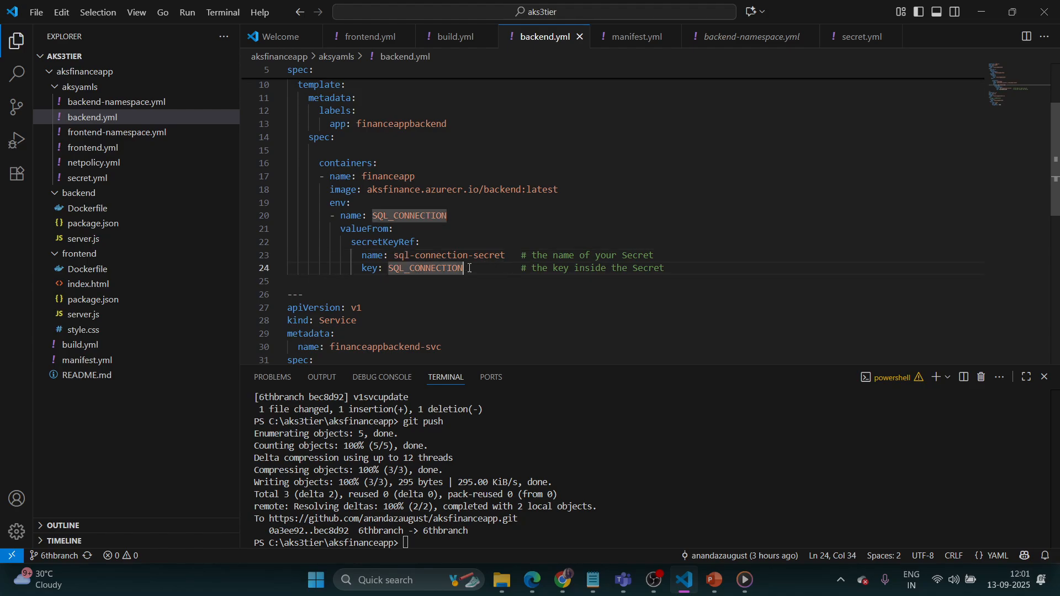
pyautogui.click(397, 244)
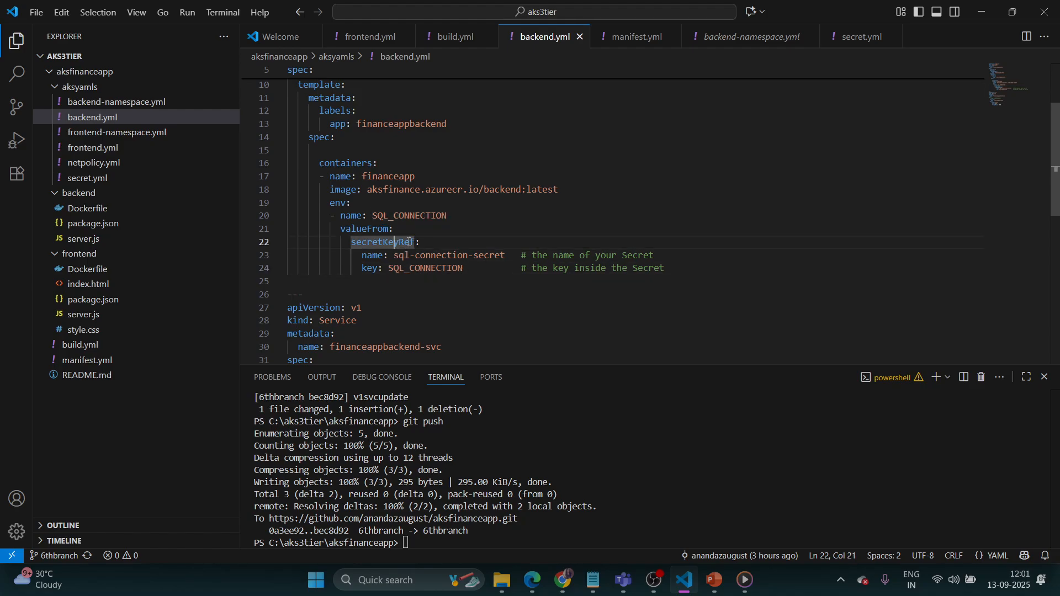
# - Highlight the secret's name and key lines in backend.yml, and the whole containers section down to the key line
pyautogui.moveTo(474, 270); pyautogui.dragTo(390, 255)
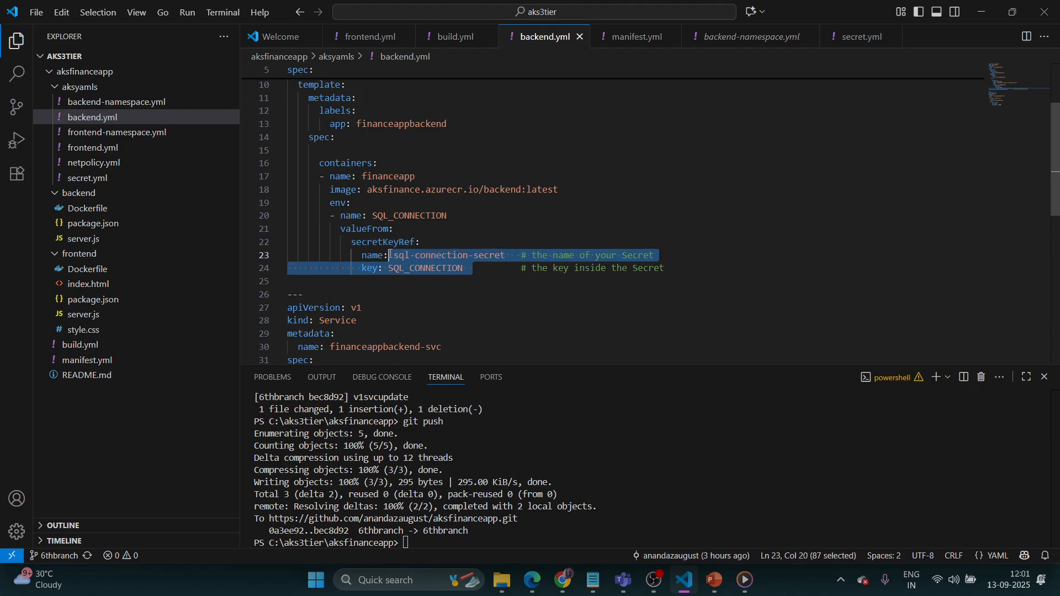
pyautogui.click(483, 270)
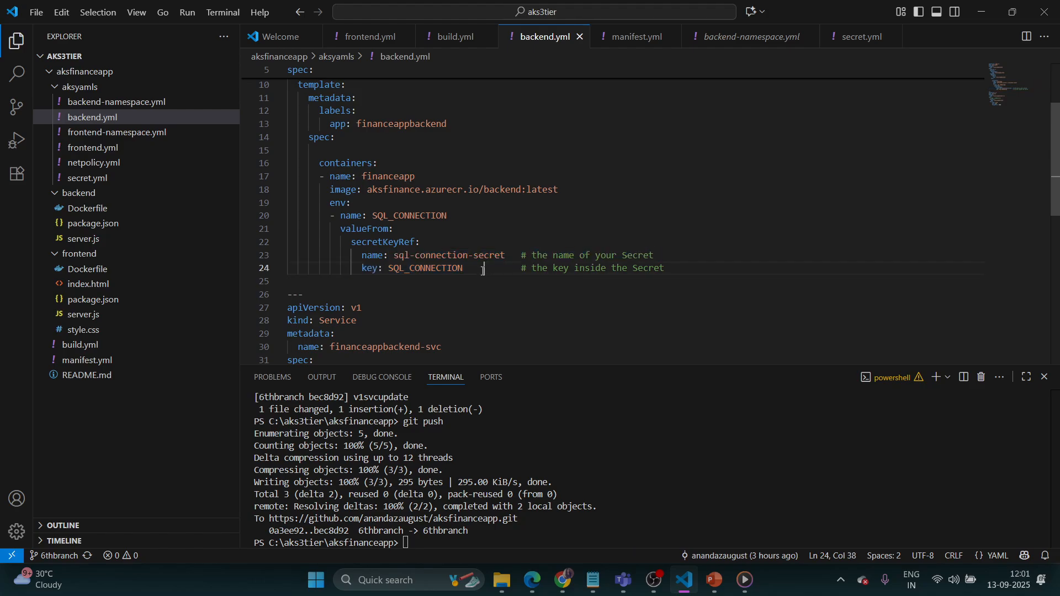
pyautogui.moveTo(481, 270); pyautogui.dragTo(358, 251)
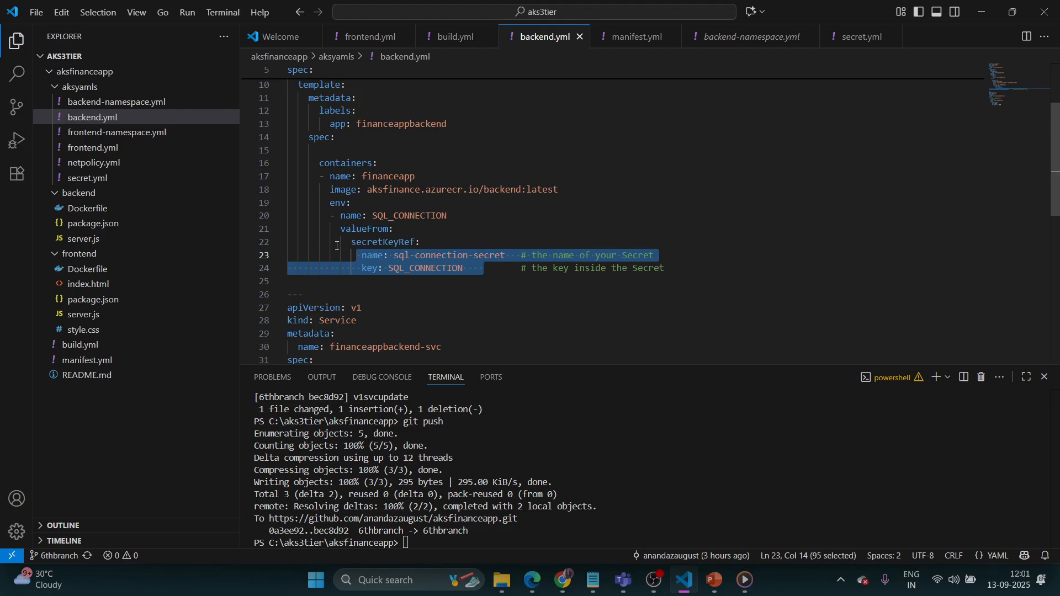
pyautogui.moveTo(672, 269); pyautogui.dragTo(422, 123)
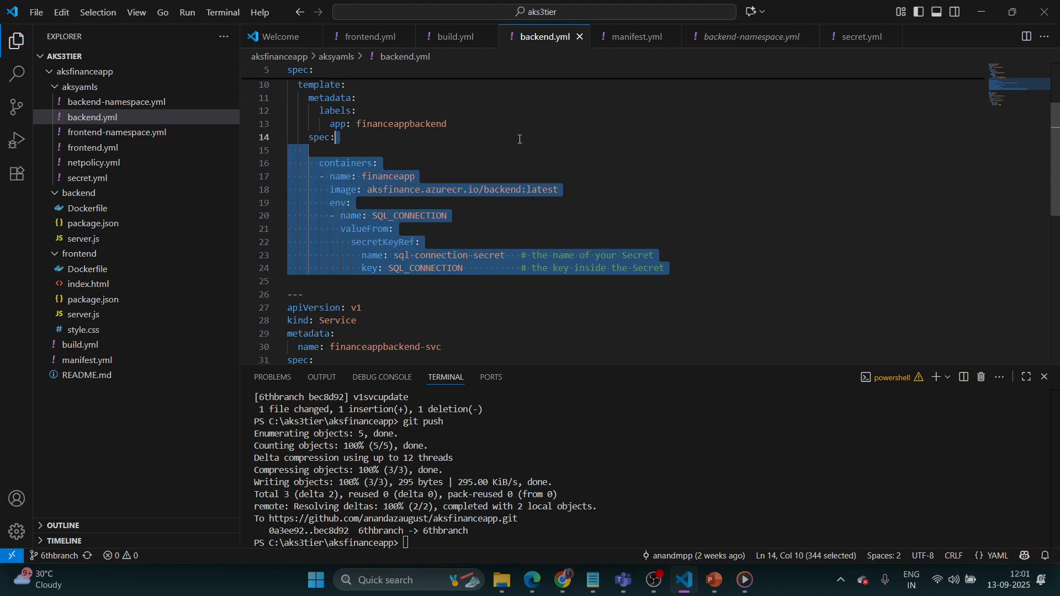
pyautogui.click(488, 227)
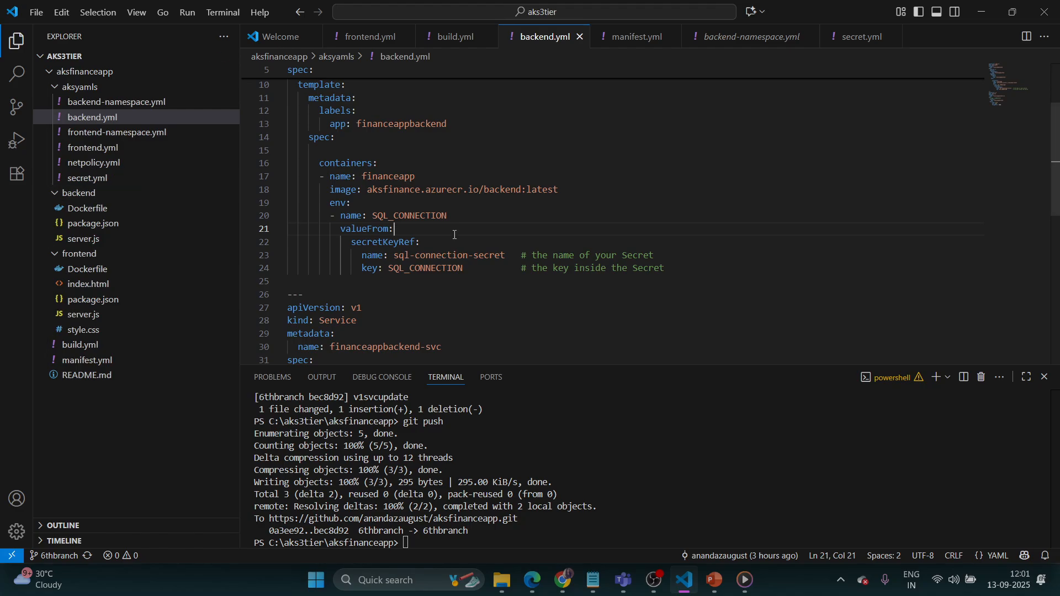
# - Return to manifest.yml and highlight the myapp task's kubectl apply command and the entire apply netpolicy task
pyautogui.click(105, 360)
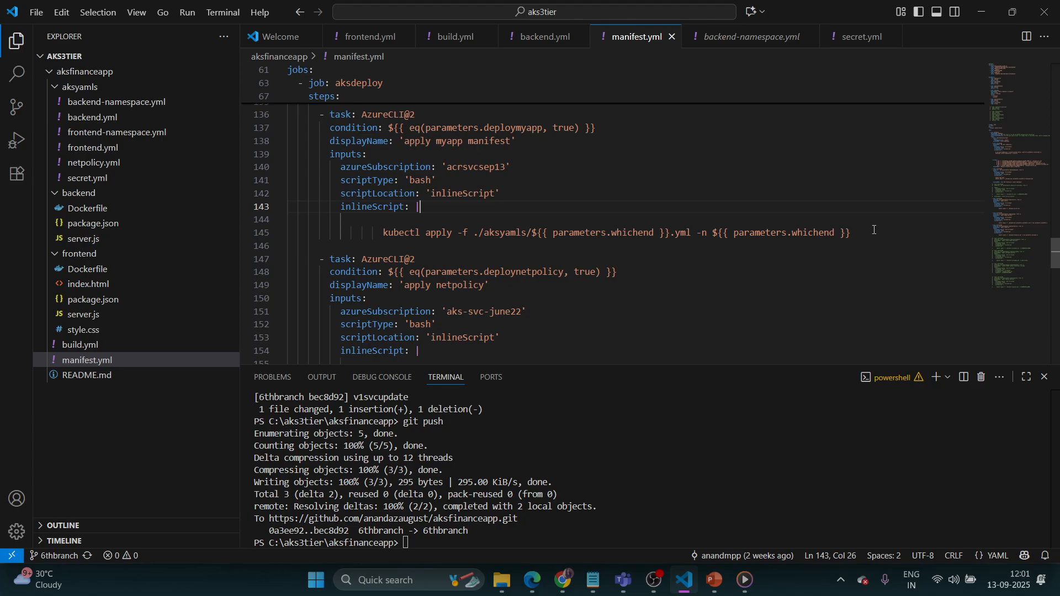
pyautogui.moveTo(874, 230); pyautogui.dragTo(524, 206)
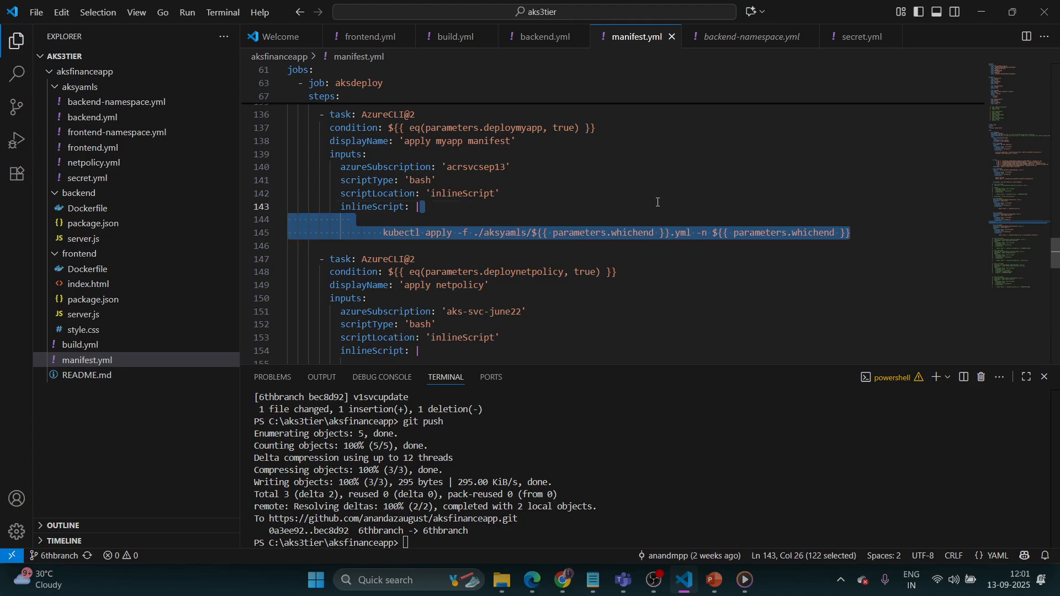
pyautogui.scroll(-2, 601, 249)
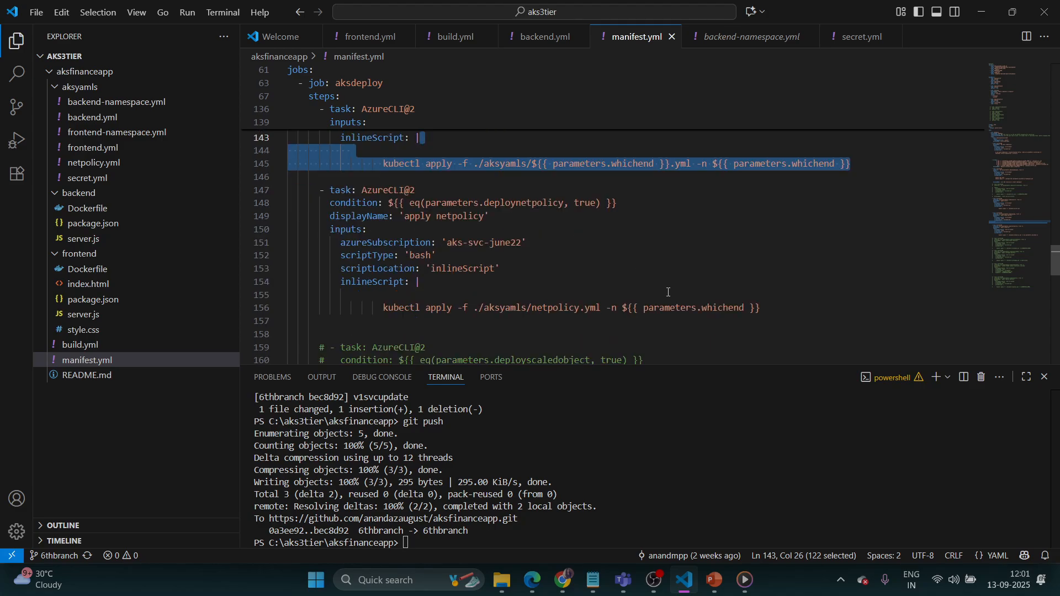
pyautogui.scroll(-1, 796, 316)
pyautogui.moveTo(773, 274); pyautogui.dragTo(315, 164)
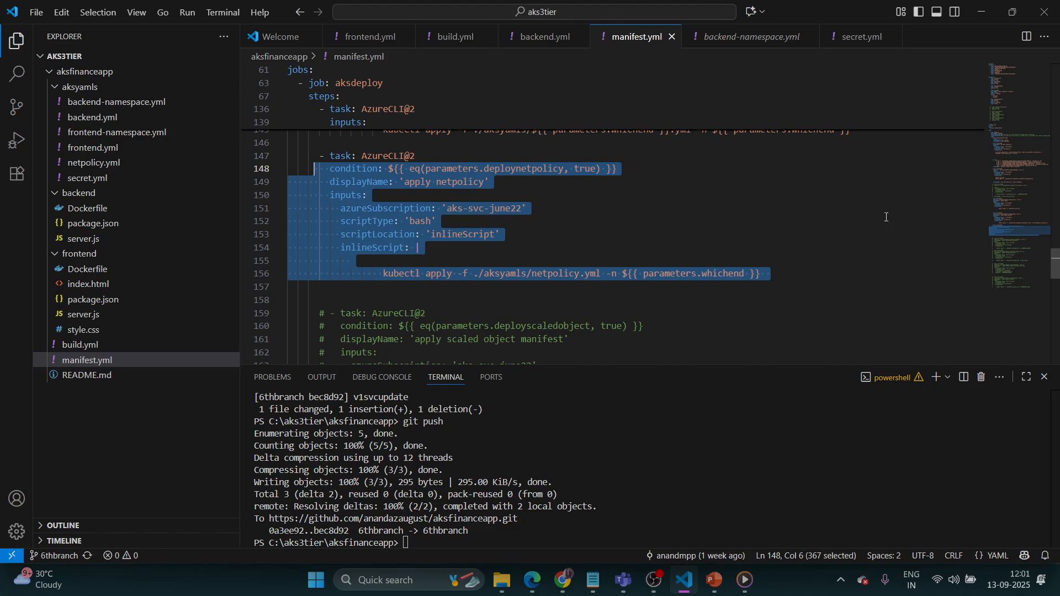
pyautogui.click(555, 226)
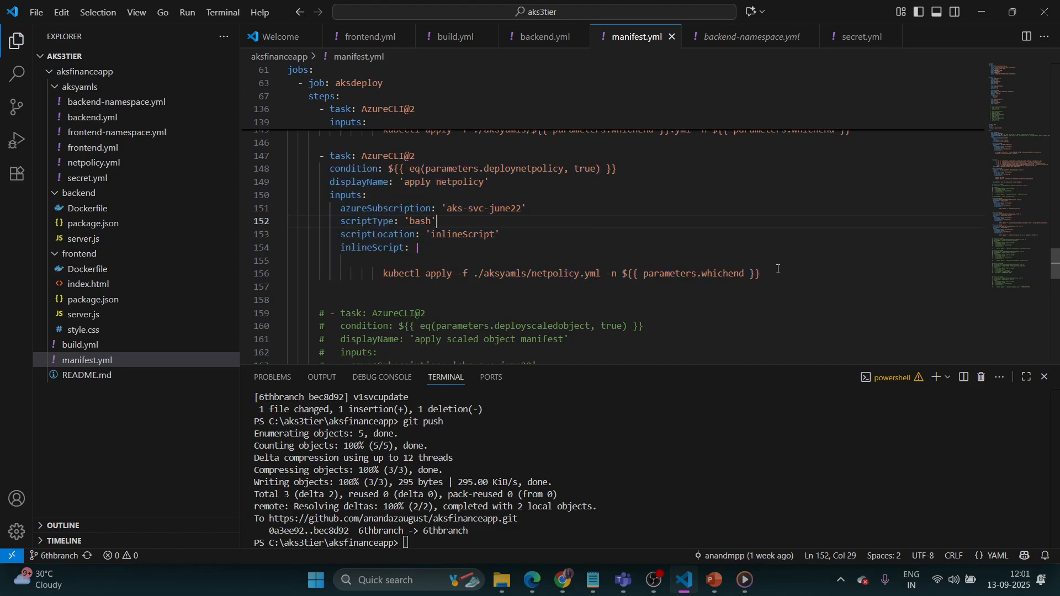
pyautogui.moveTo(779, 271); pyautogui.dragTo(319, 156)
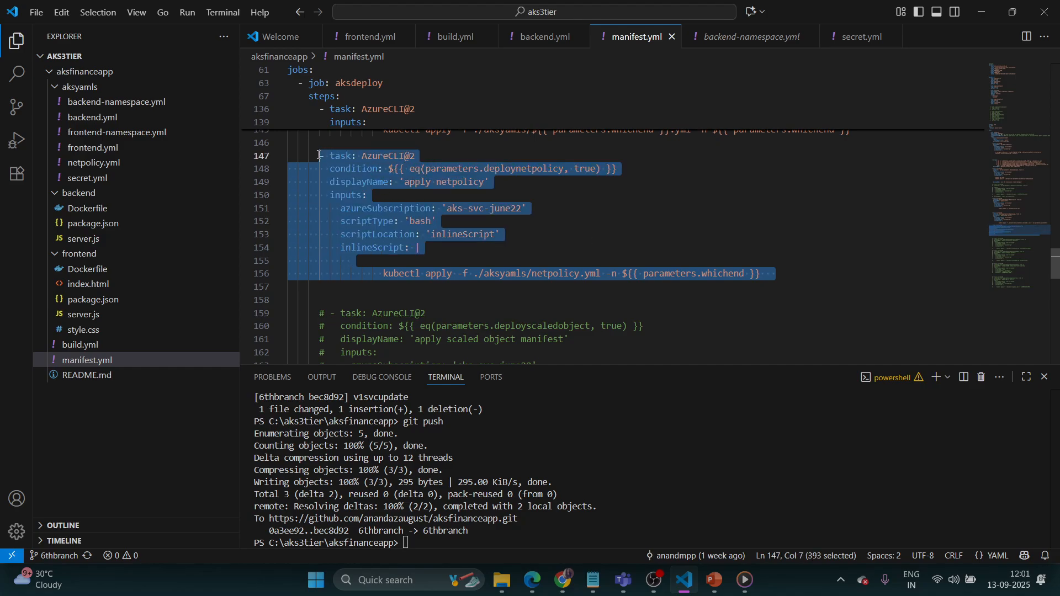
pyautogui.click(540, 215)
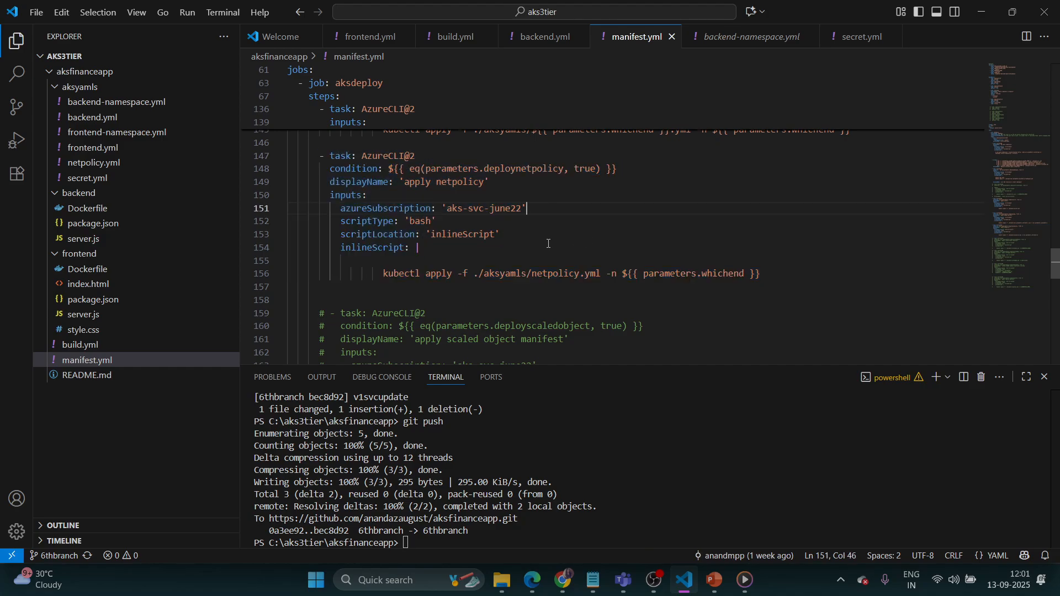
# - Look over the commented-out scaled object and configmap tasks in manifest.yml and highlight the apply netpolicy task again
pyautogui.scroll(-2, 550, 246)
pyautogui.scroll(-3, 585, 252)
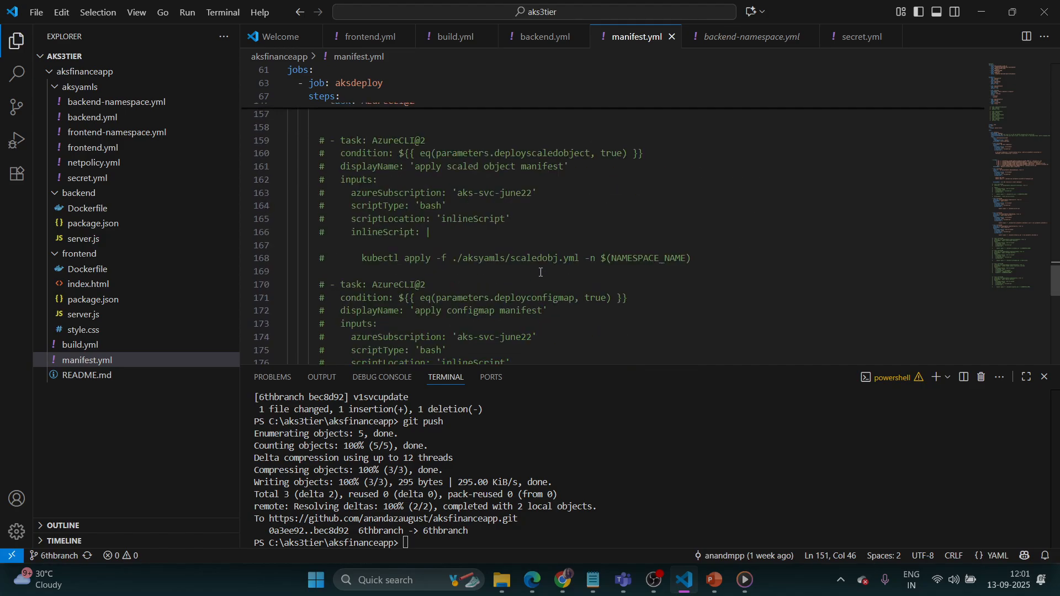
pyautogui.click(633, 277)
pyautogui.scroll(5, 635, 290)
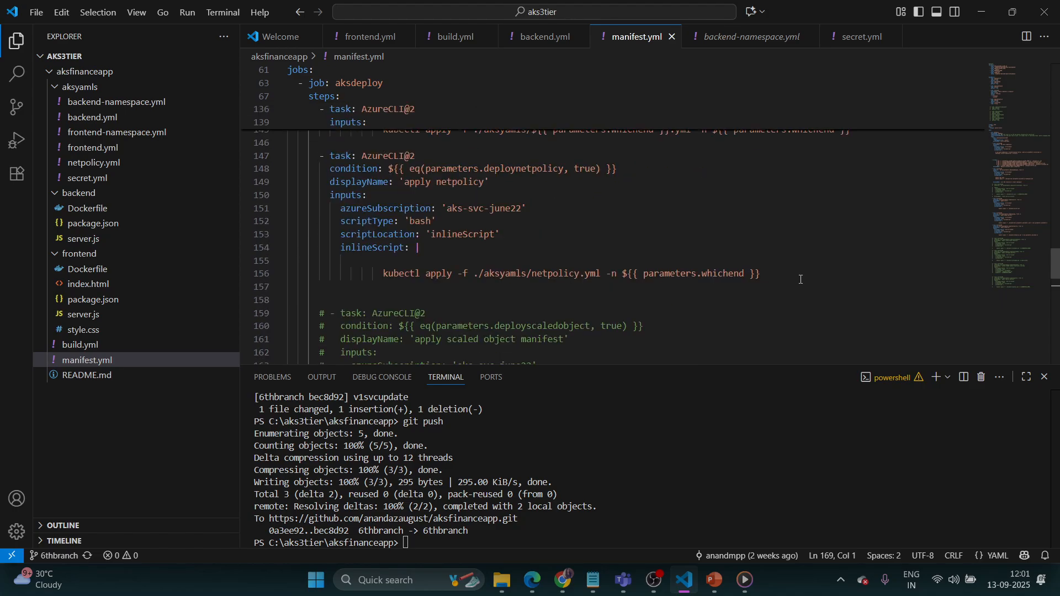
pyautogui.moveTo(795, 275); pyautogui.dragTo(326, 156)
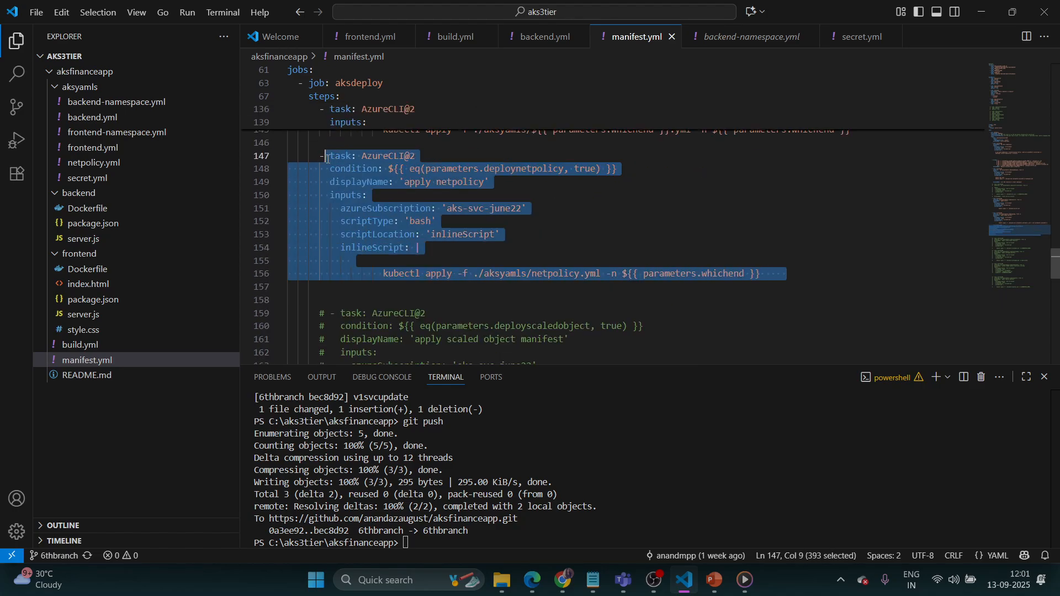
pyautogui.click(466, 239)
pyautogui.scroll(-8, 497, 254)
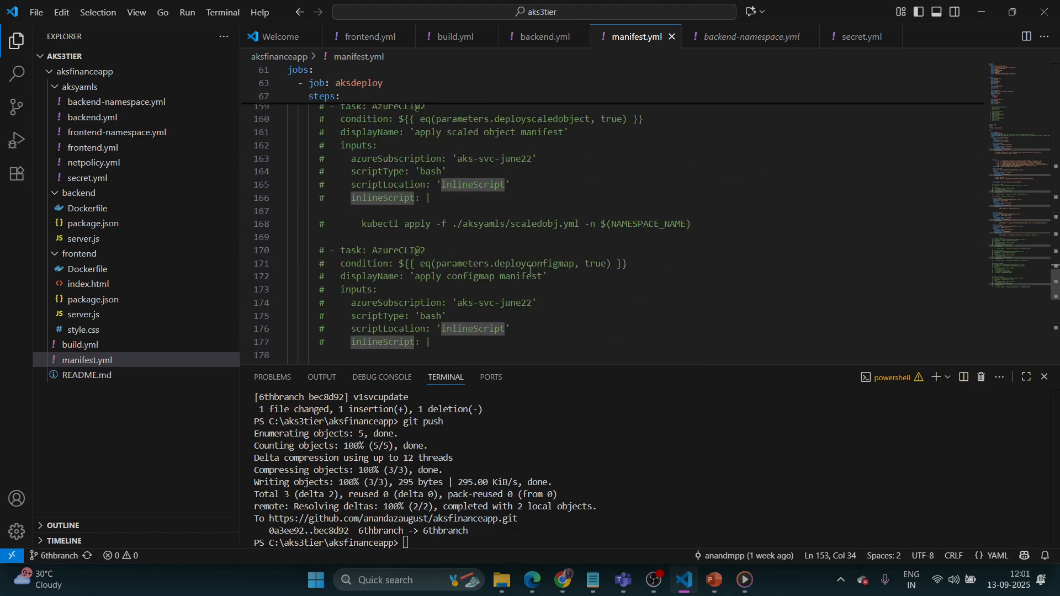
pyautogui.scroll(15, 530, 270)
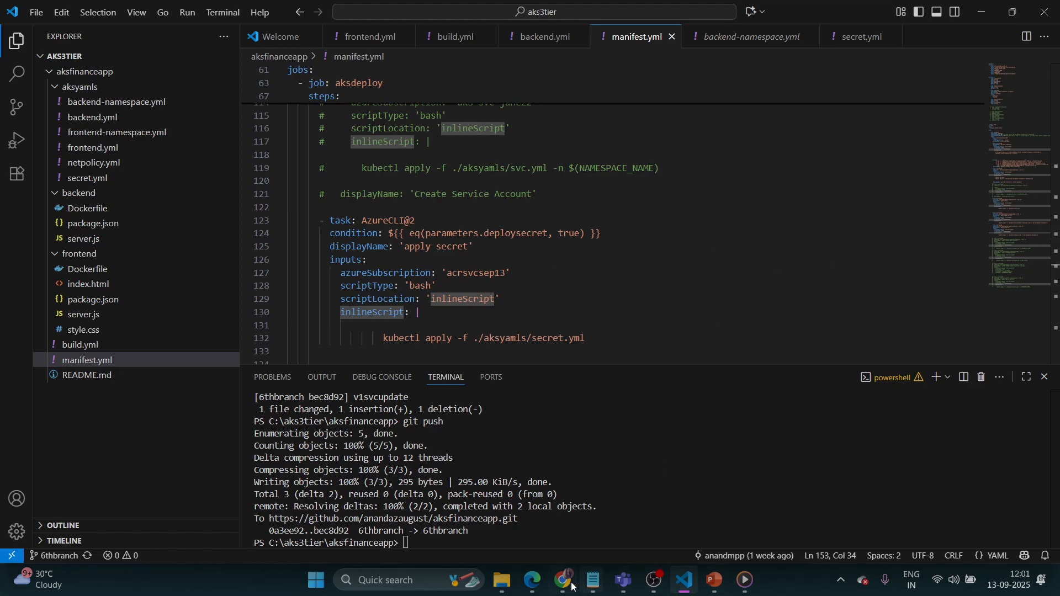
# - Switch to Azure DevOps in Chrome, open the Push Image with Build ID Tag log and highlight its access denied line
pyautogui.moveTo(571, 589)
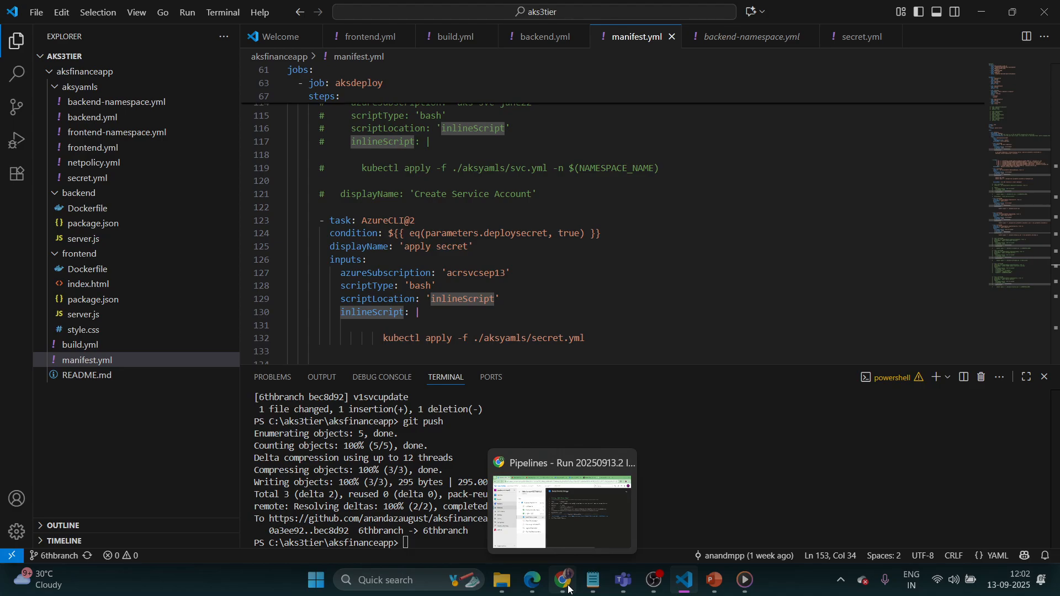
pyautogui.click(569, 589)
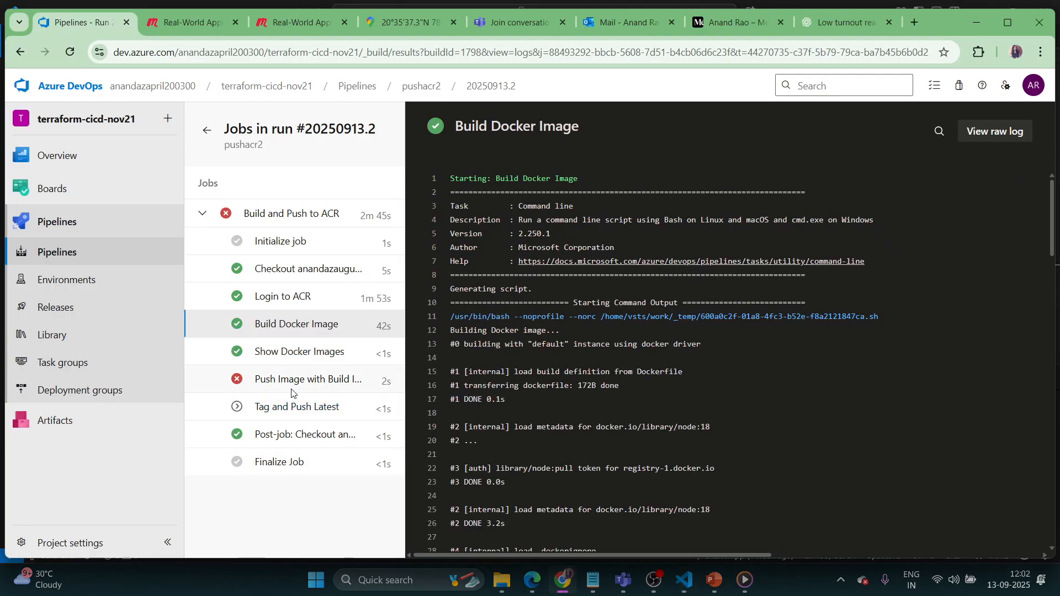
pyautogui.click(270, 379)
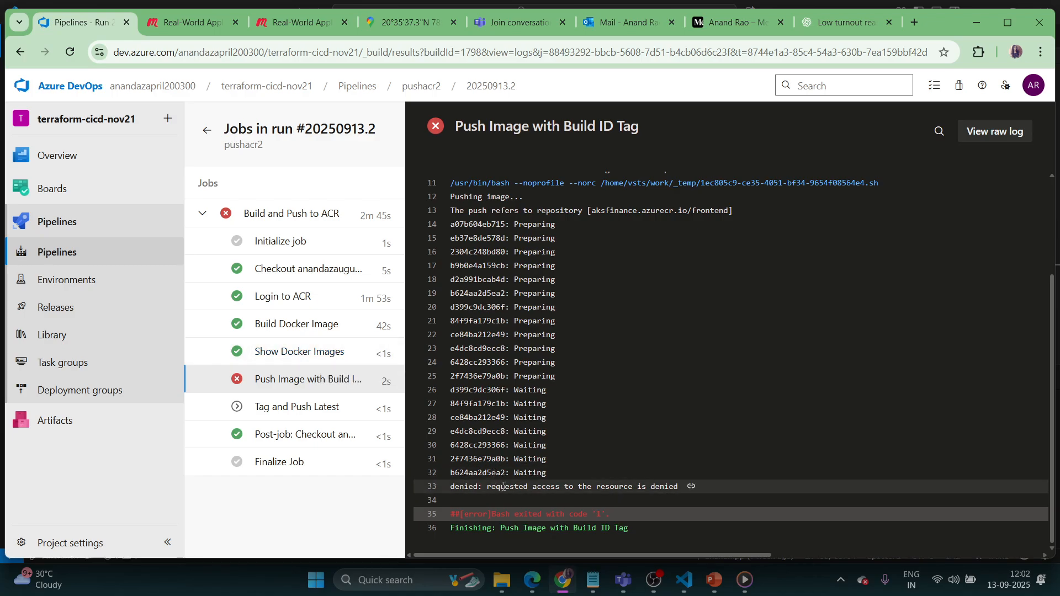
pyautogui.moveTo(503, 486); pyautogui.dragTo(680, 488)
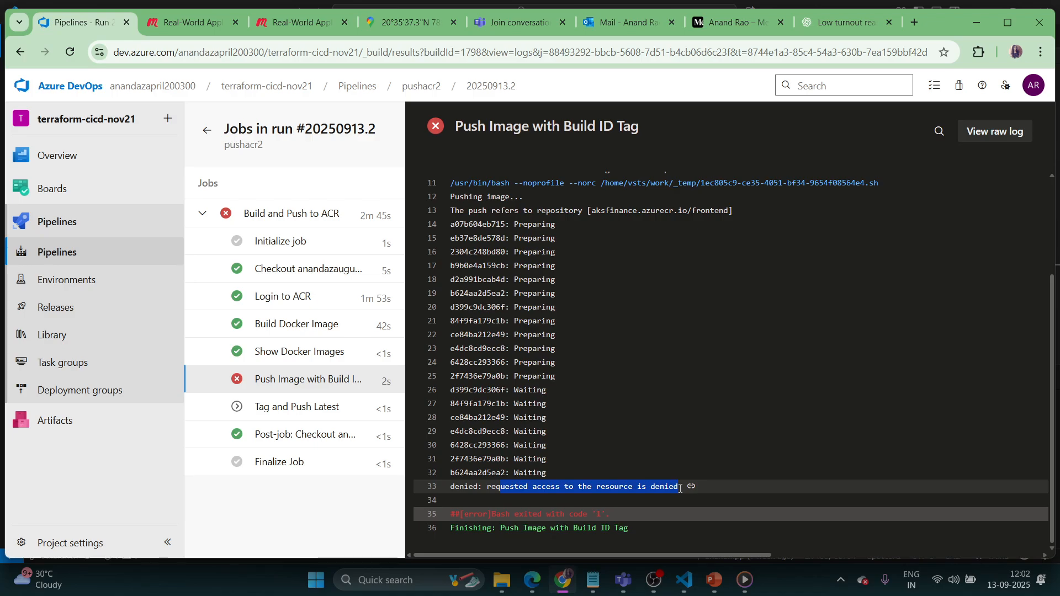
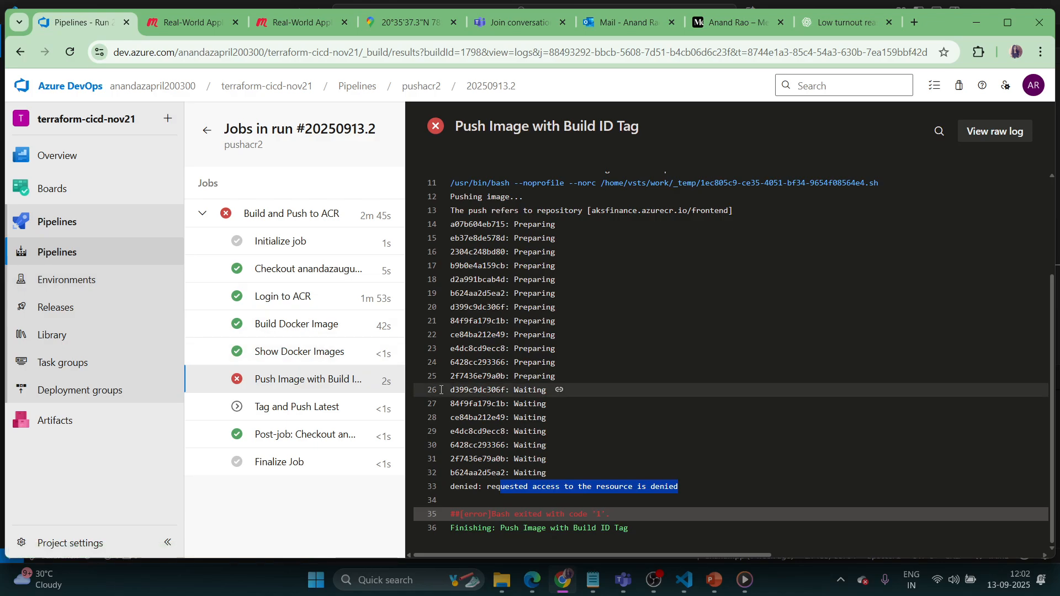
# - Switch to the Azure portal in Edge
pyautogui.click(532, 580)
pyautogui.click(360, 64)
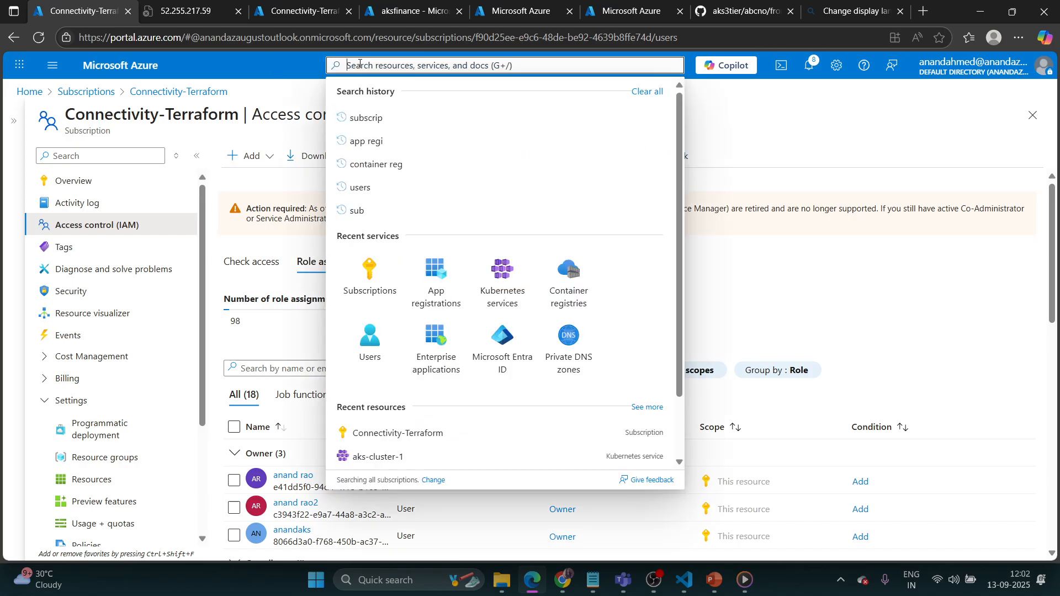
pyautogui.write('a')
pyautogui.press('BackSpace')
pyautogui.write('conta')
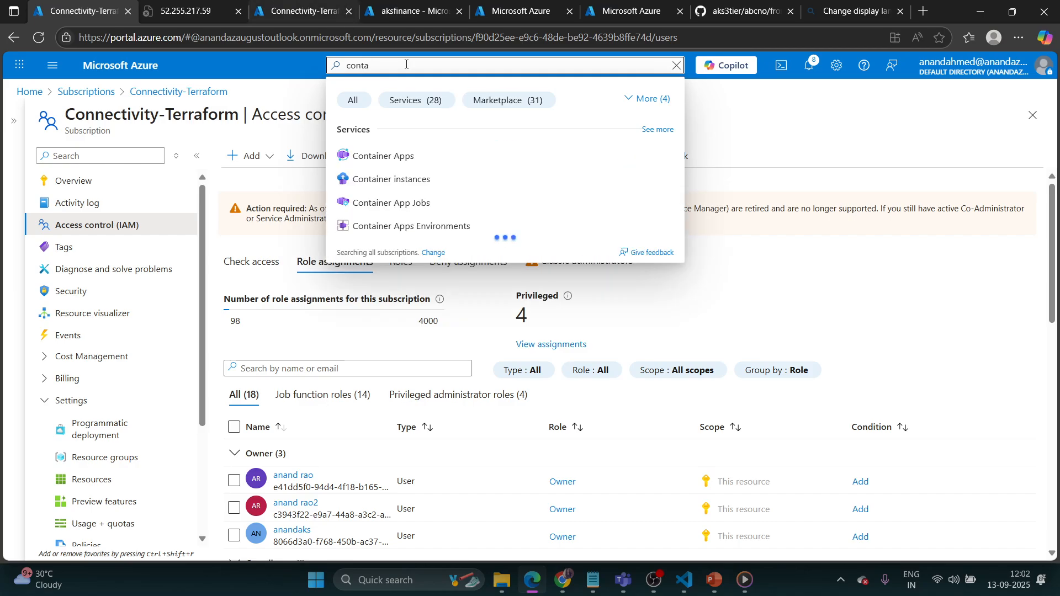
# - Open the aksfinance container registry's access control, start a new role assignment and choose the AcrPush role
pyautogui.click(378, 10)
pyautogui.scroll(3, 110, 237)
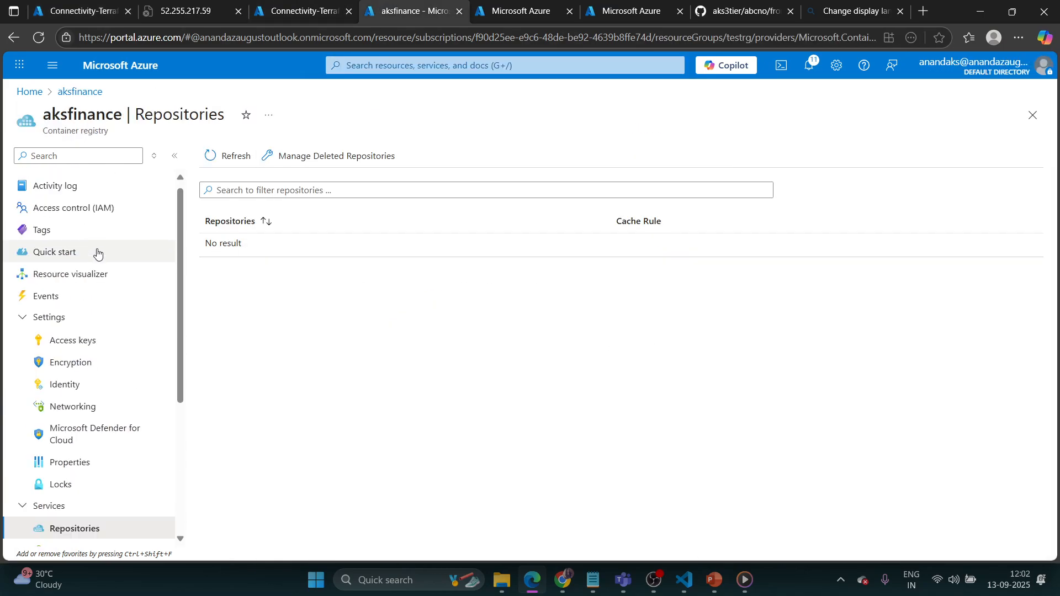
pyautogui.click(82, 225)
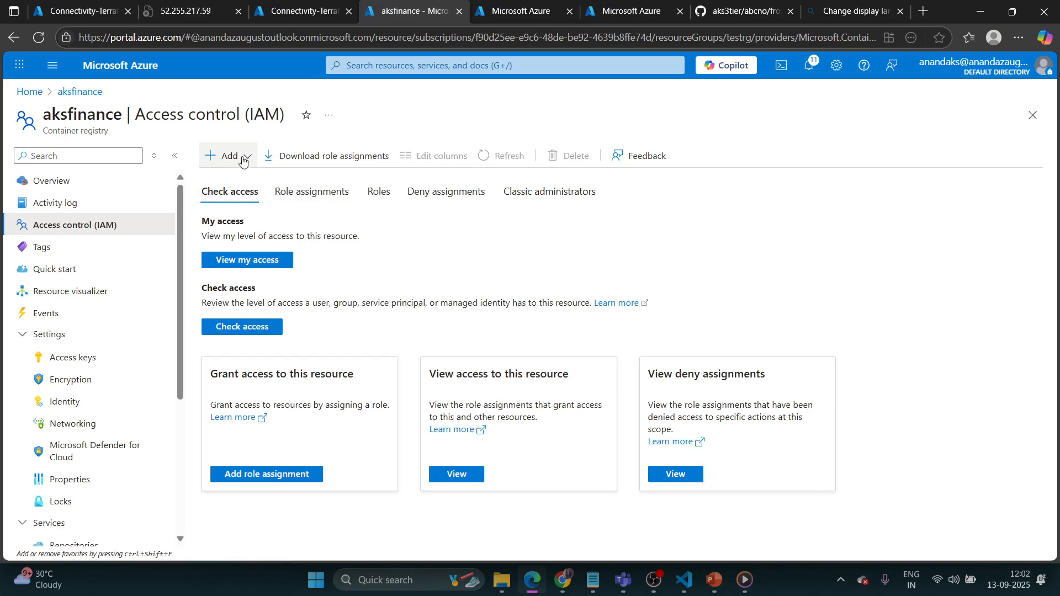
pyautogui.click(245, 181)
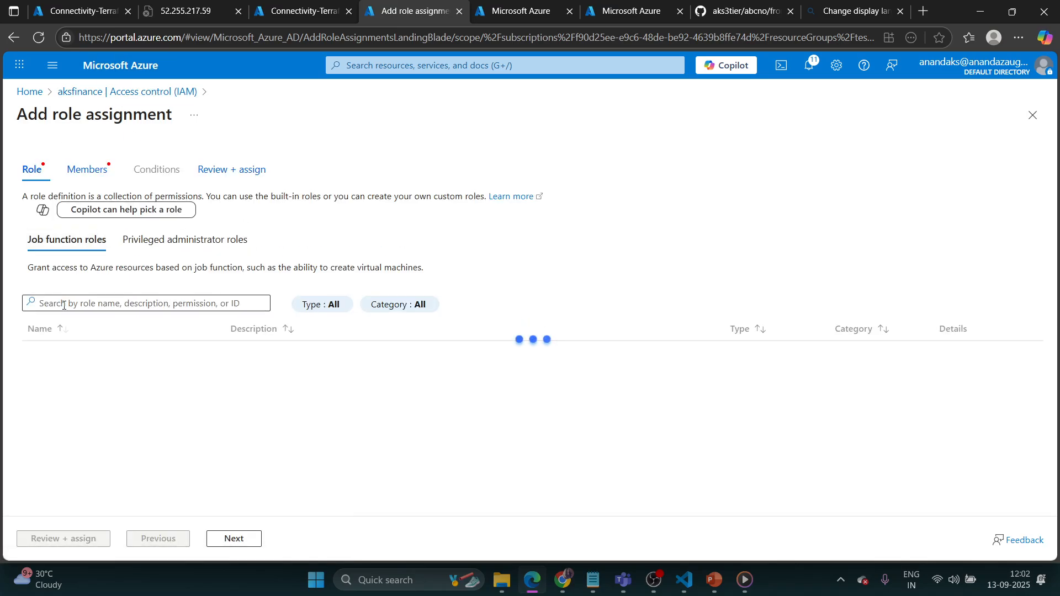
pyautogui.write('acrpush')
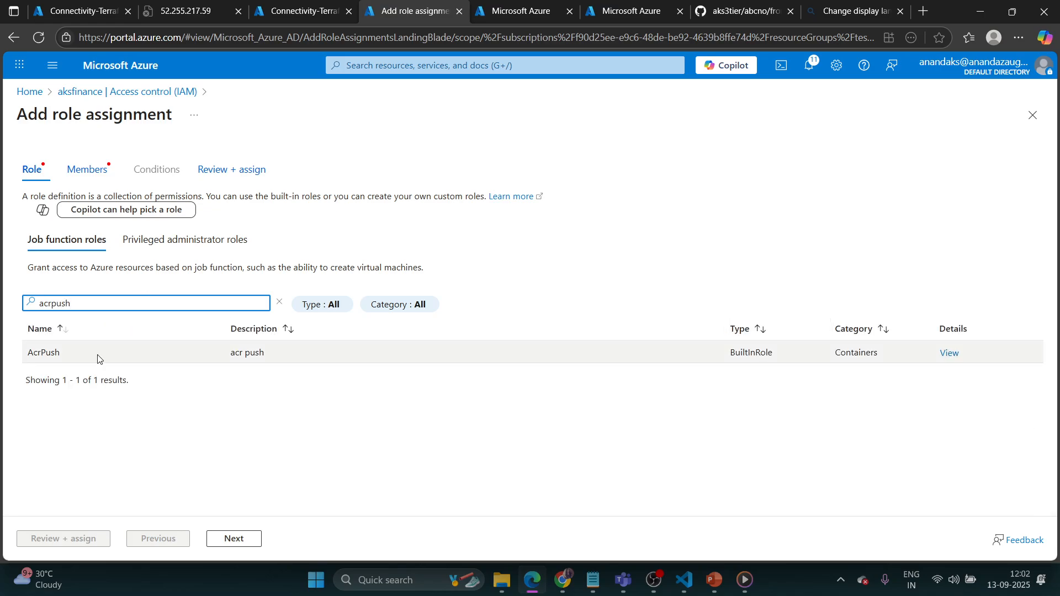
pyautogui.click(100, 358)
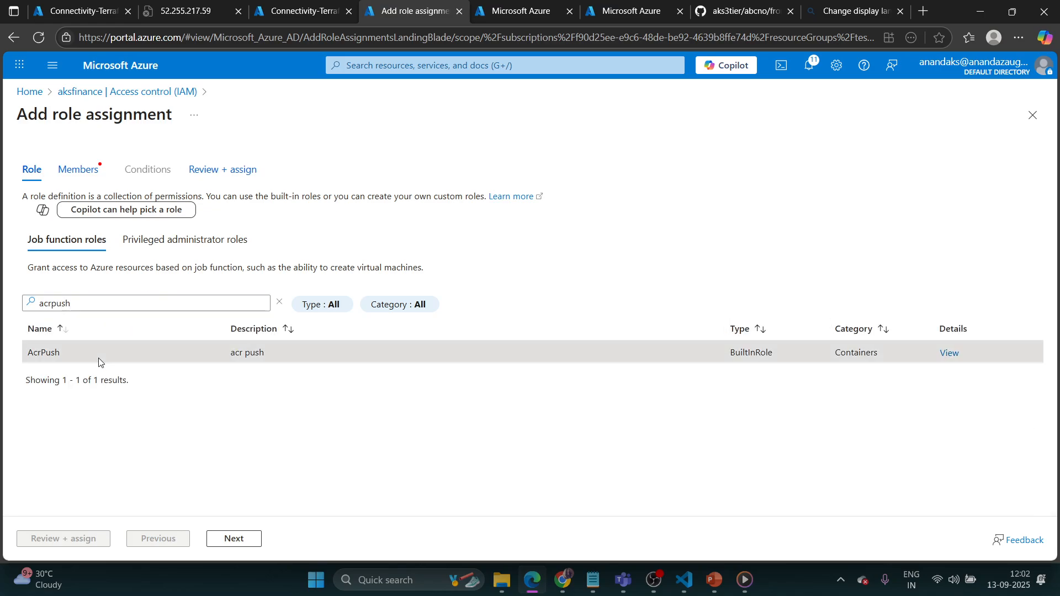
# - Add the acrpushsep13 application as the member and submit the AcrPush role assignment
pyautogui.click(245, 540)
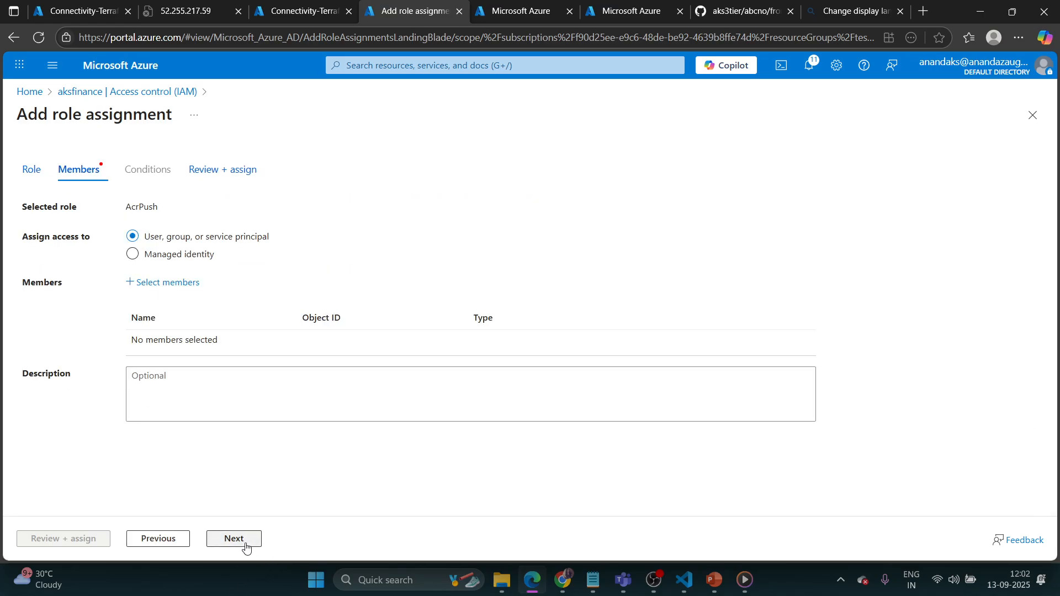
pyautogui.click(168, 283)
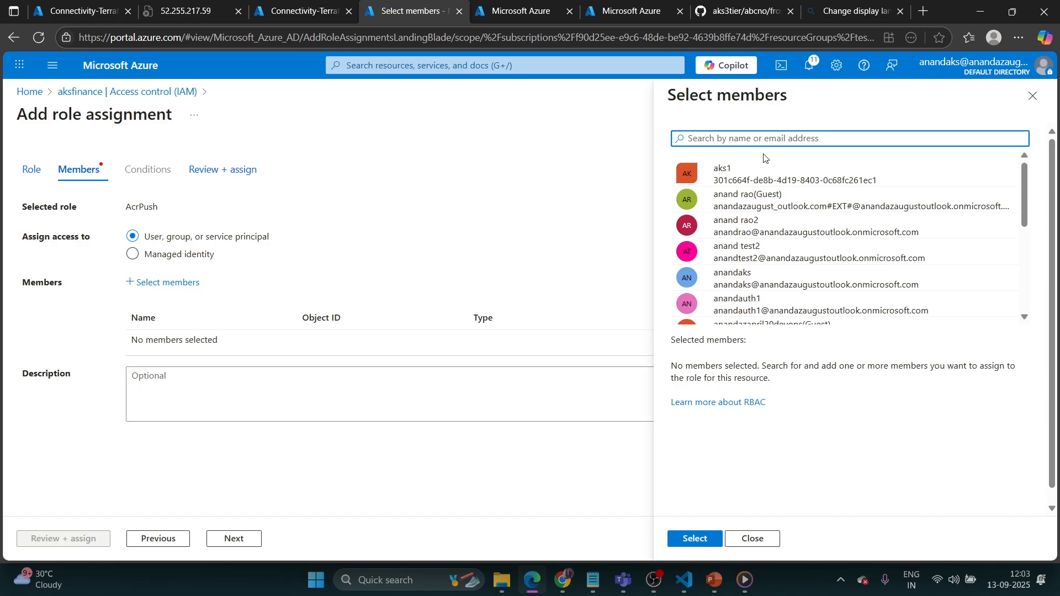
pyautogui.write('acr')
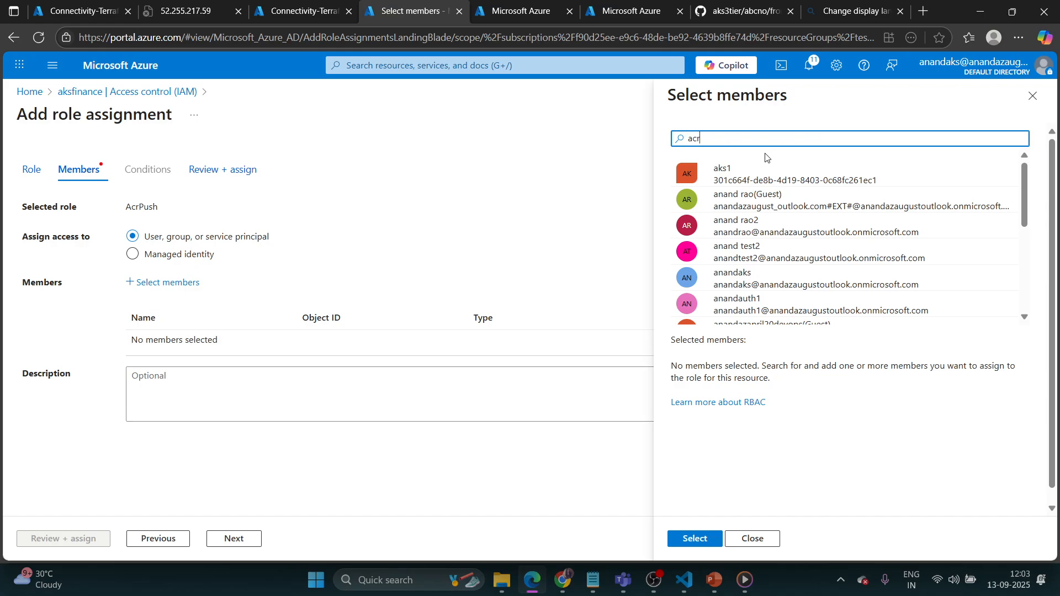
pyautogui.write('pus')
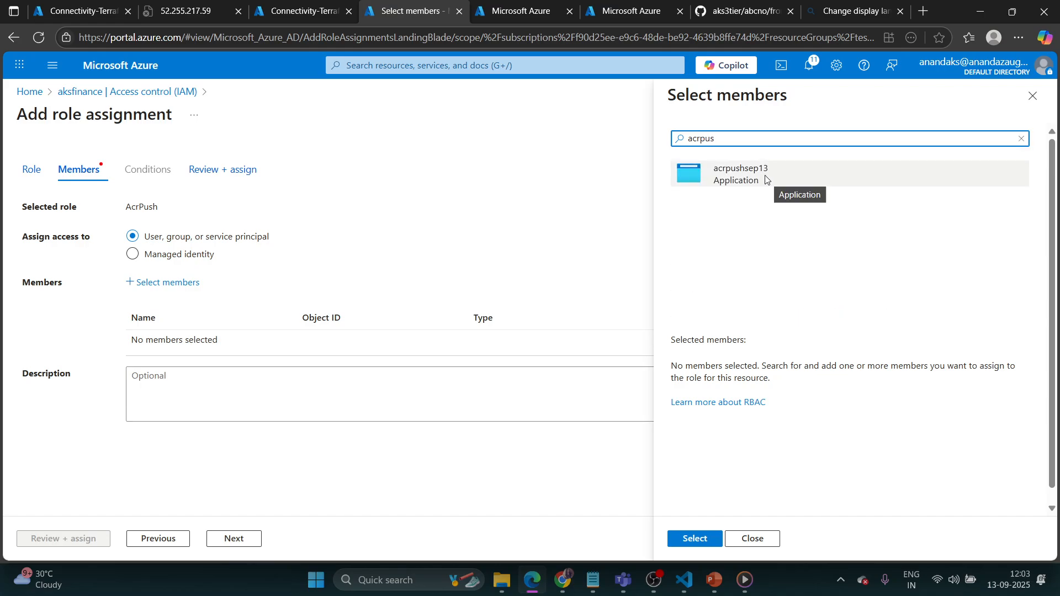
pyautogui.click(766, 180)
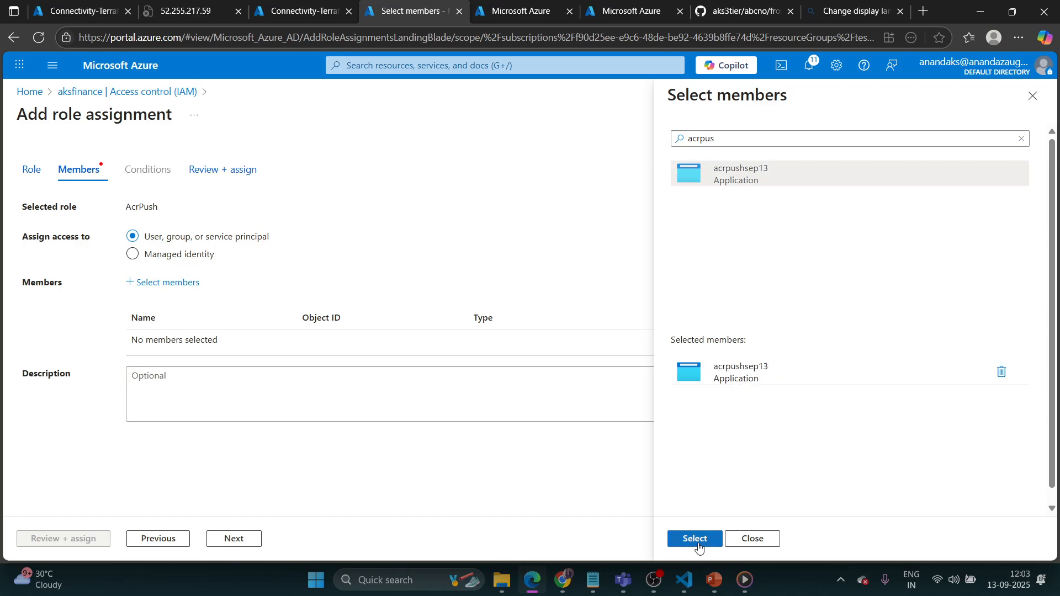
pyautogui.click(697, 541)
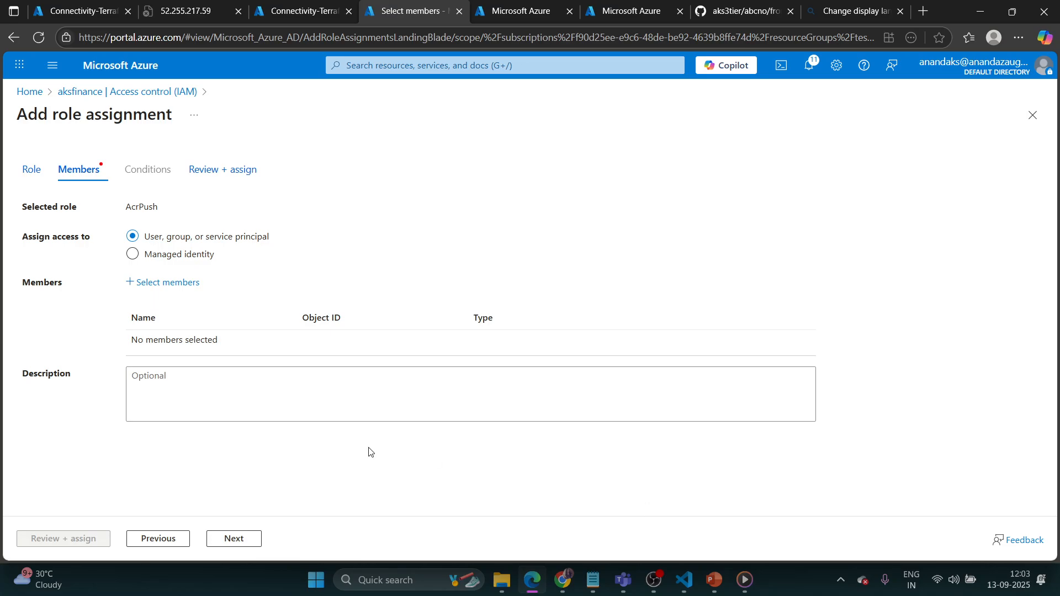
pyautogui.click(221, 539)
pyautogui.click(80, 539)
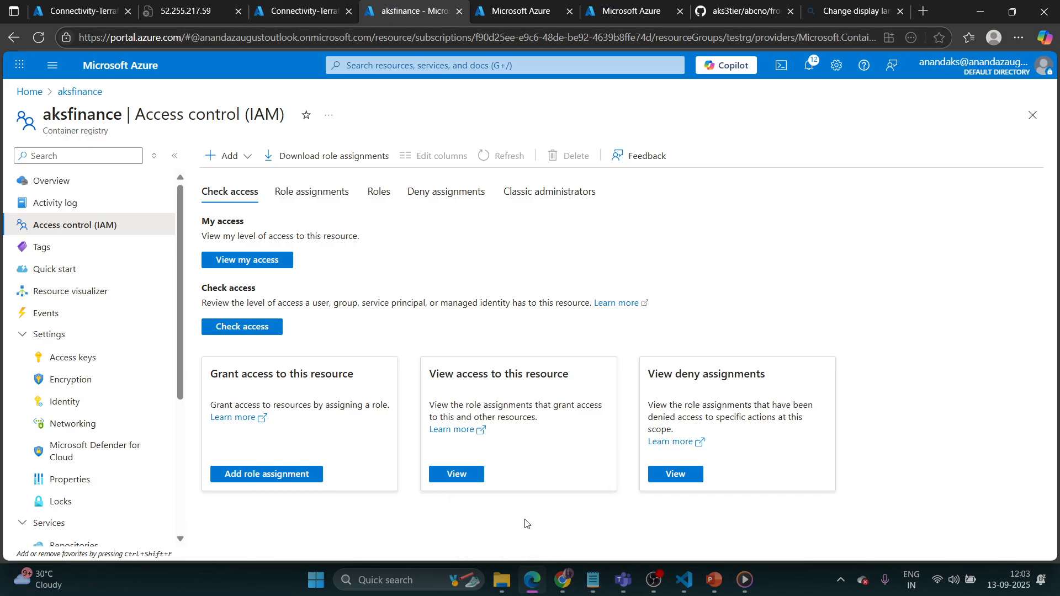
# - Switch to Azure DevOps in Chrome and rerun the failed jobs of pushacr2 run #20250913.2
pyautogui.click(563, 581)
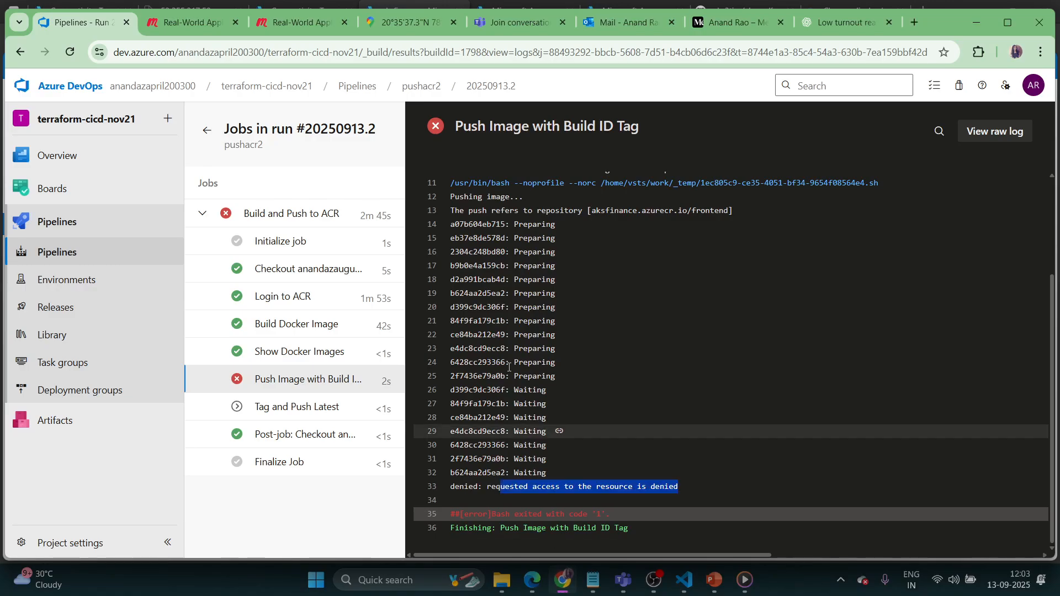
pyautogui.click(497, 86)
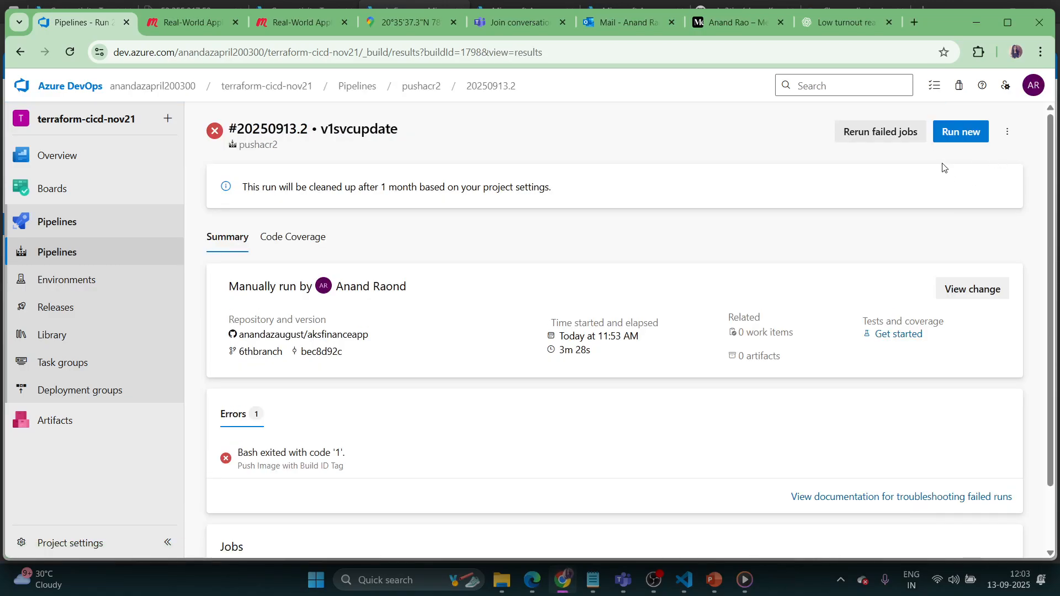
pyautogui.click(882, 132)
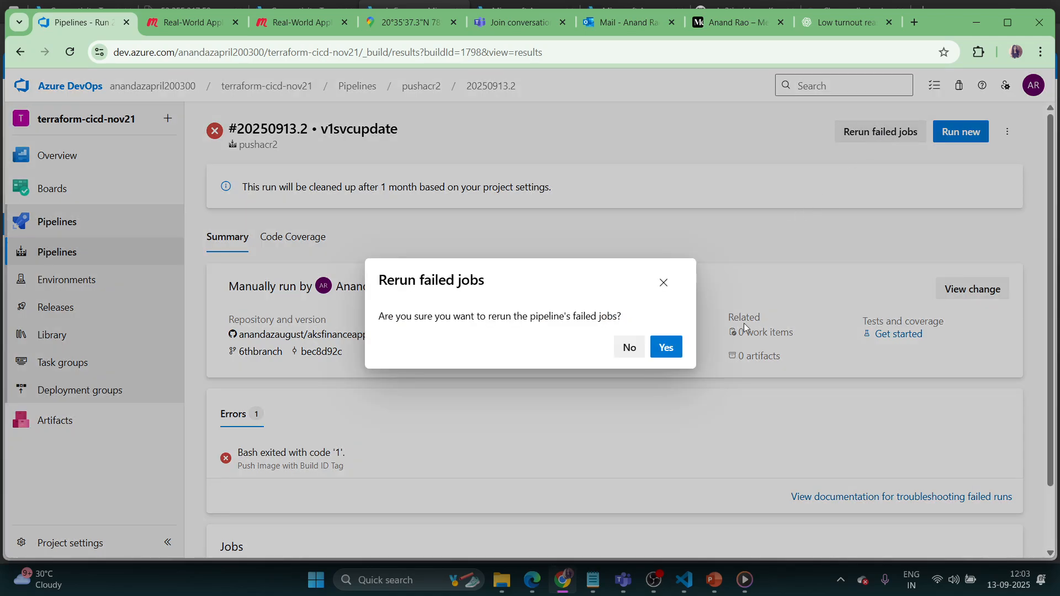
pyautogui.click(667, 348)
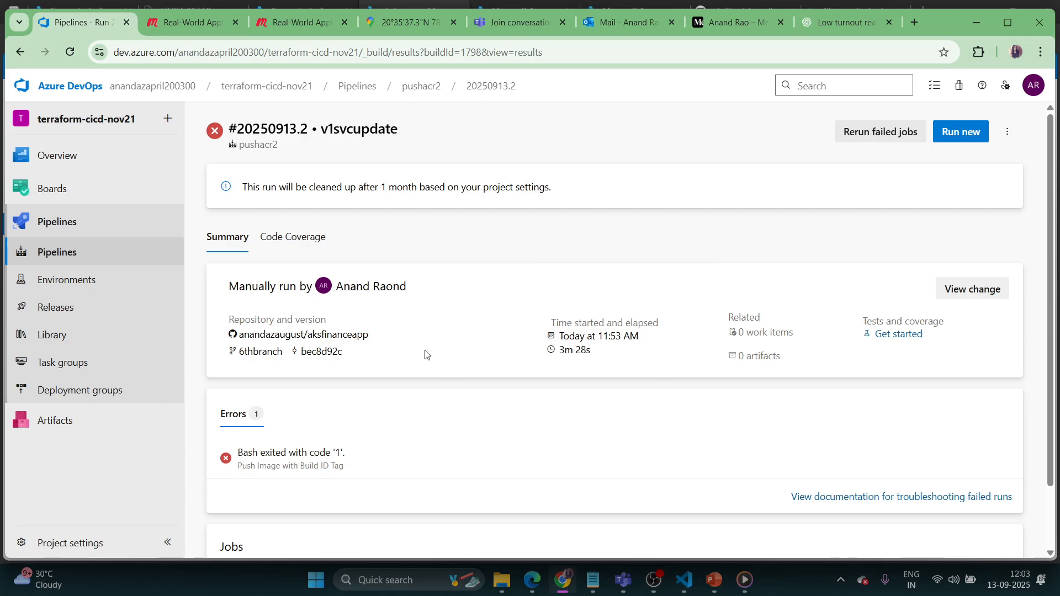
# - Open the run's Build and Push to ACR job and view its Attempt #2
pyautogui.scroll(-2, 390, 510)
pyautogui.click(380, 539)
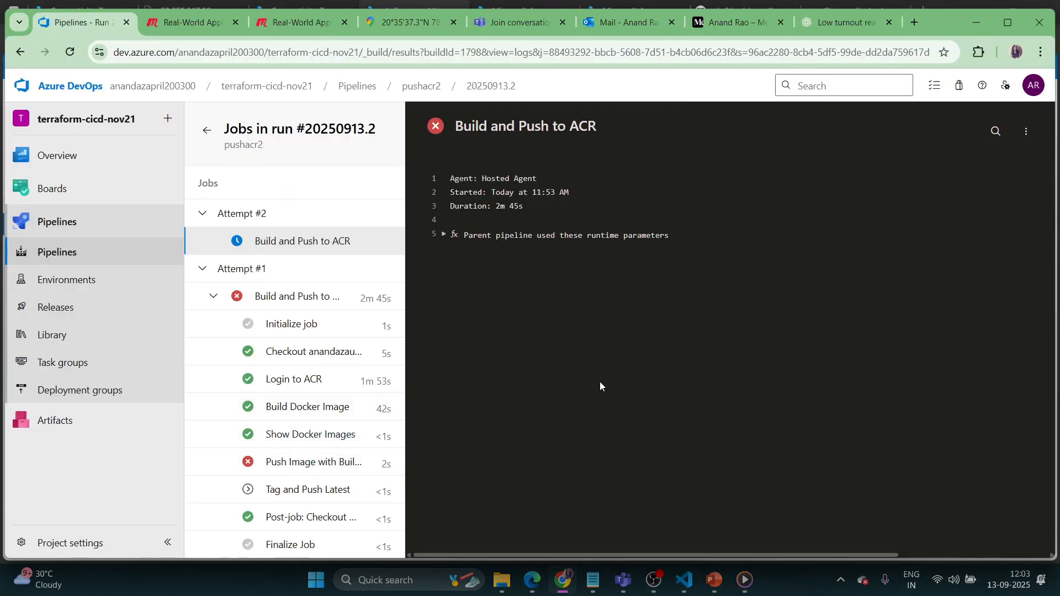
pyautogui.click(324, 249)
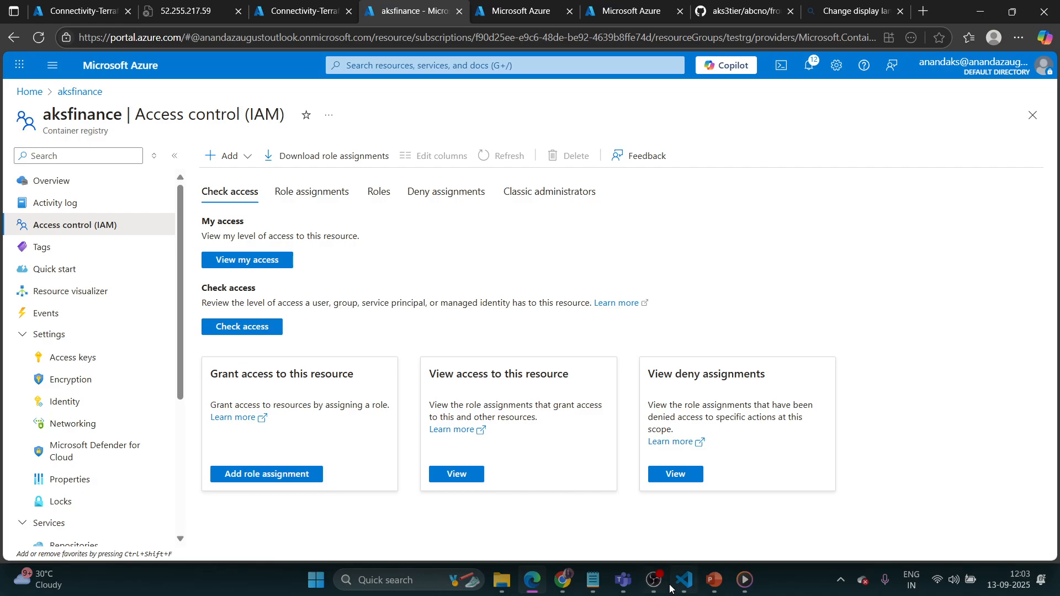
# - Switch to VS Code and review manifest.yml's secret, myapp, service account and namespace tasks and its variable replacement script
pyautogui.moveTo(697, 588)
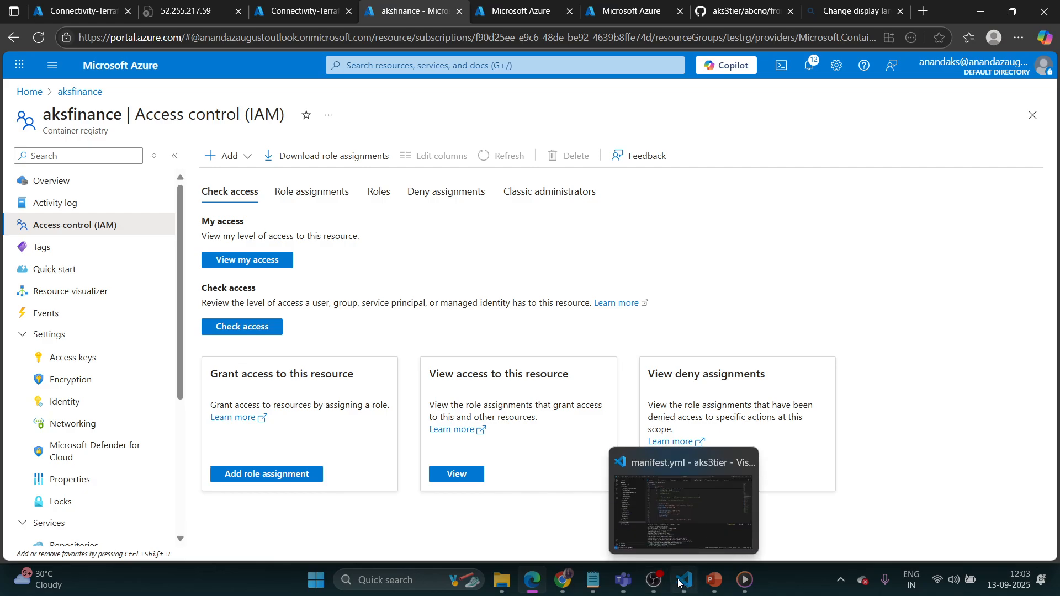
pyautogui.click(739, 538)
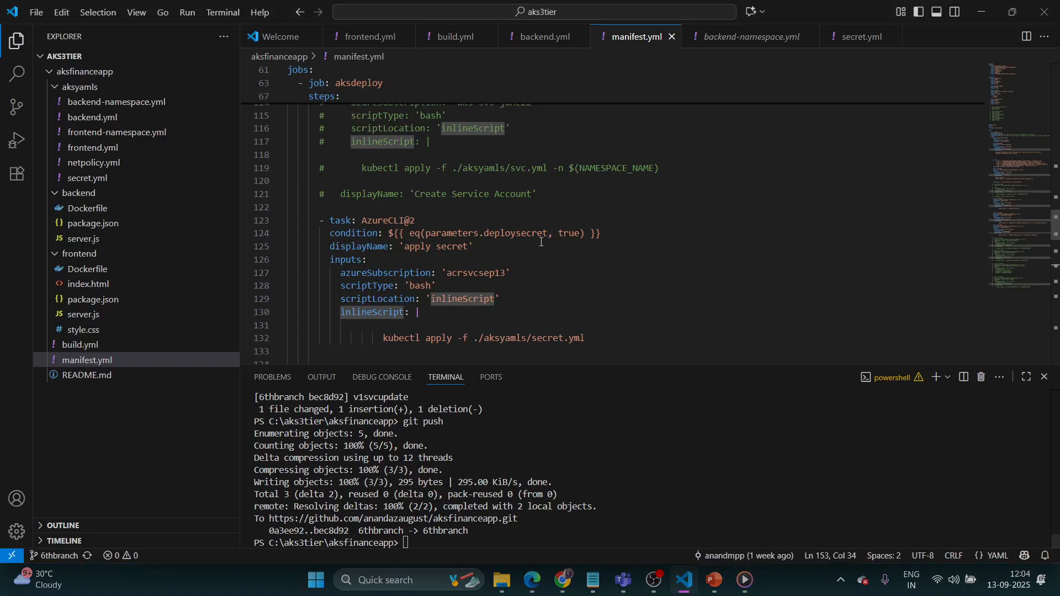
pyautogui.scroll(-2, 525, 270)
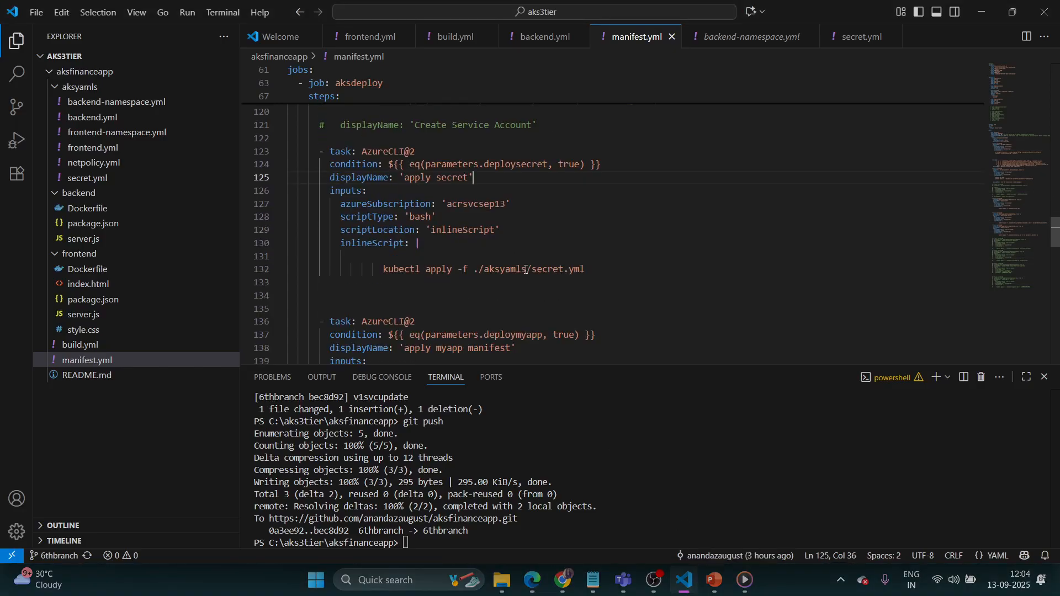
pyautogui.scroll(-2, 519, 270)
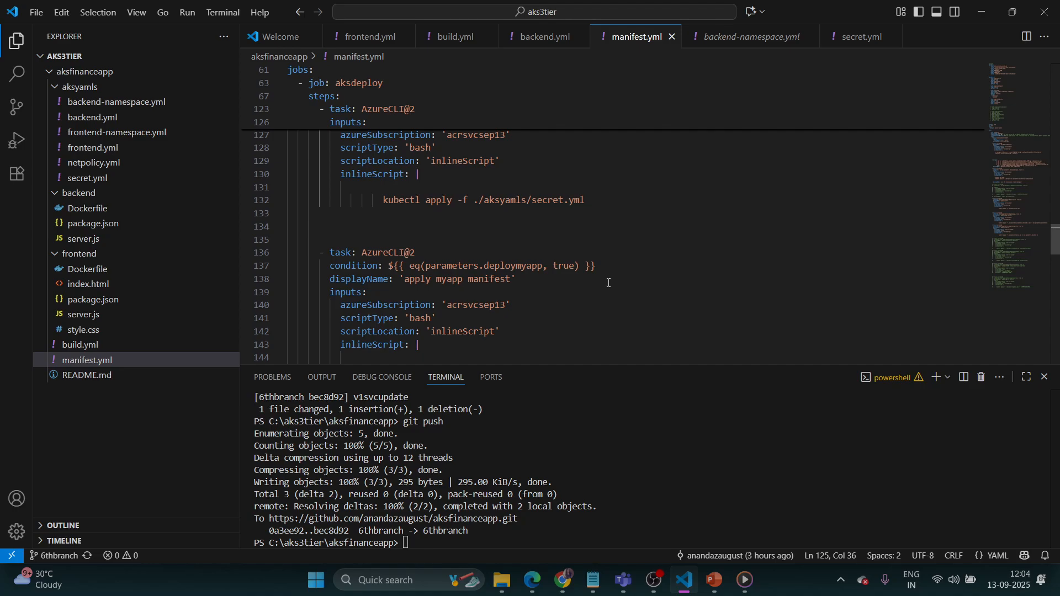
pyautogui.scroll(8, 550, 249)
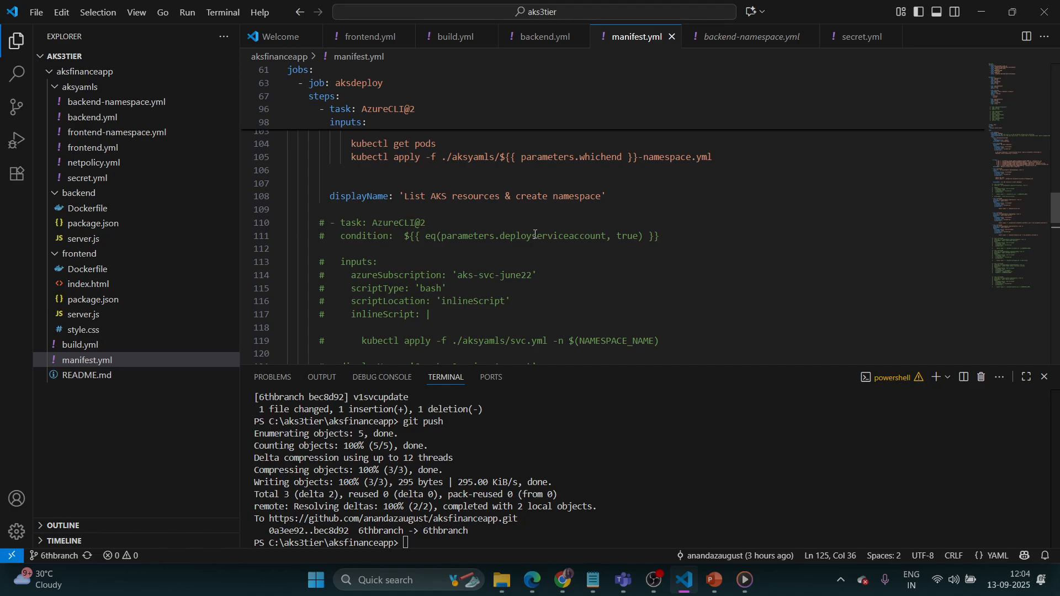
pyautogui.click(535, 234)
pyautogui.scroll(5, 535, 234)
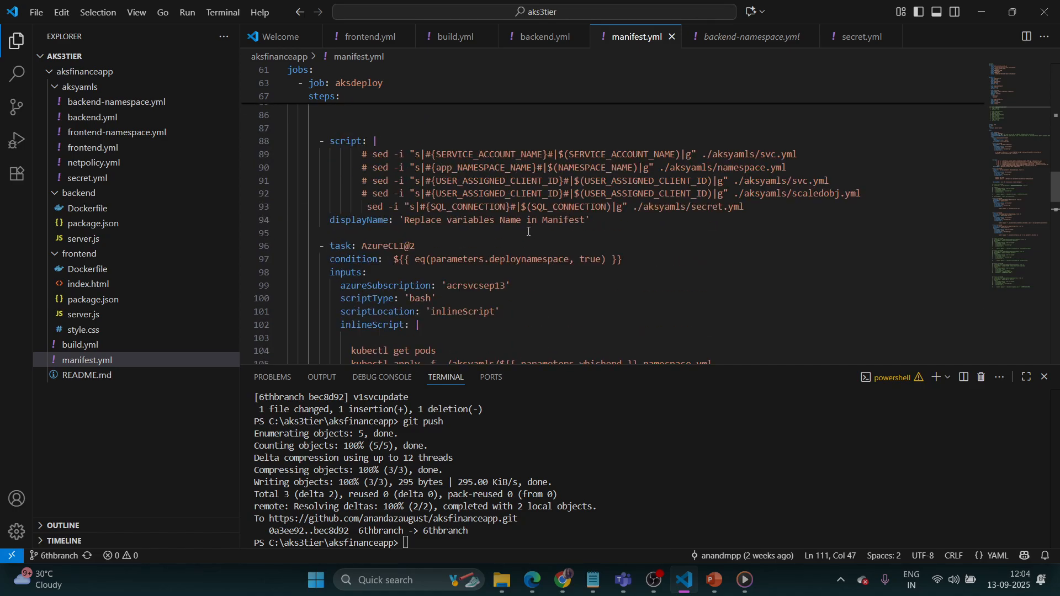
pyautogui.scroll(2, 529, 232)
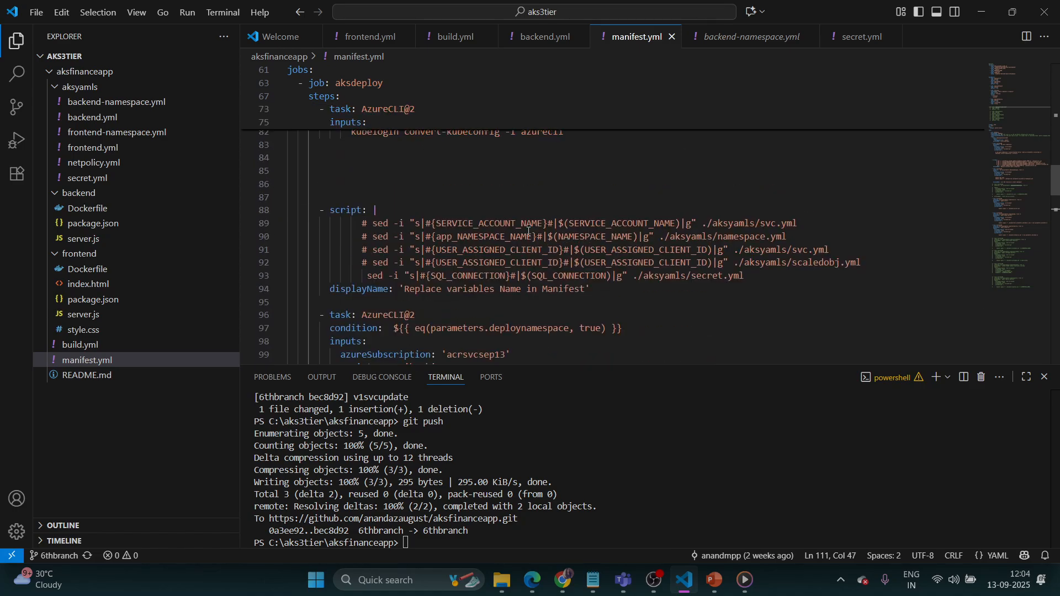
pyautogui.scroll(-5, 528, 232)
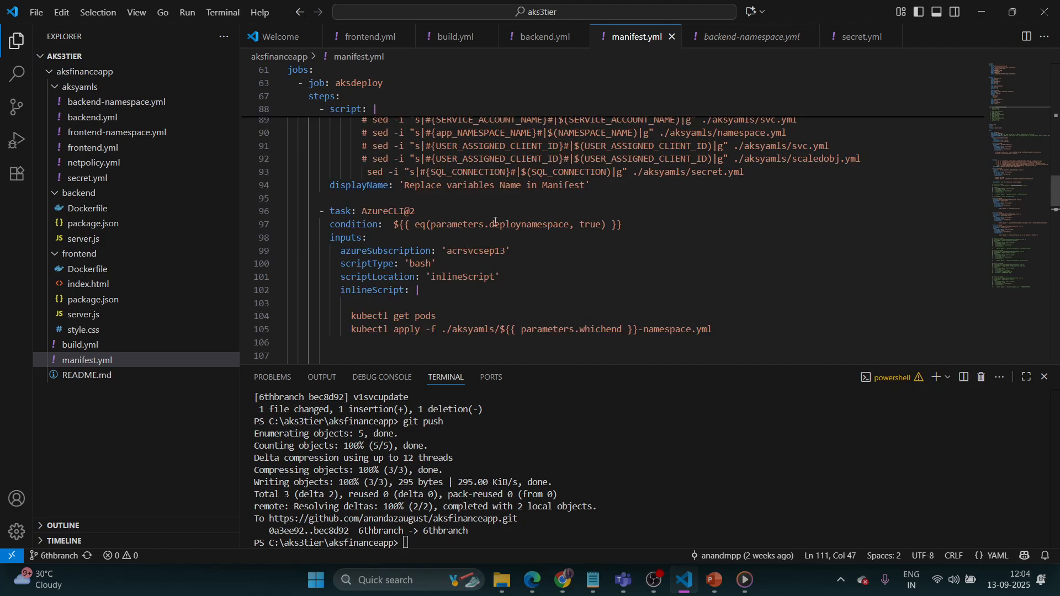
# - Open frontend.yml from the aksyamls folder and look over its Deployment and financeapp-svc LoadBalancer Service
pyautogui.click(106, 154)
pyautogui.click(590, 223)
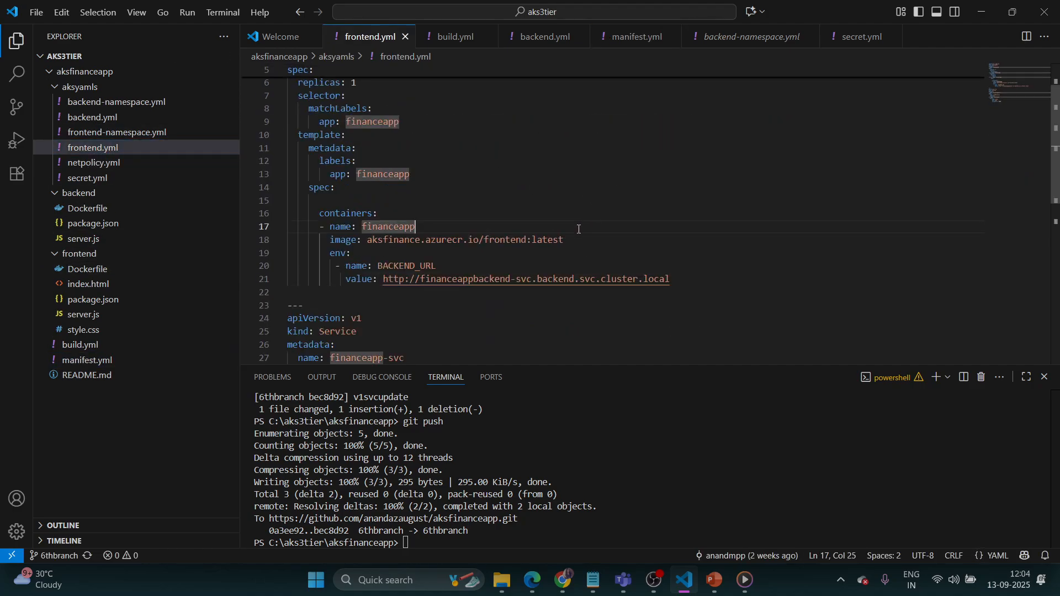
pyautogui.scroll(2, 579, 226)
pyautogui.scroll(-6, 575, 229)
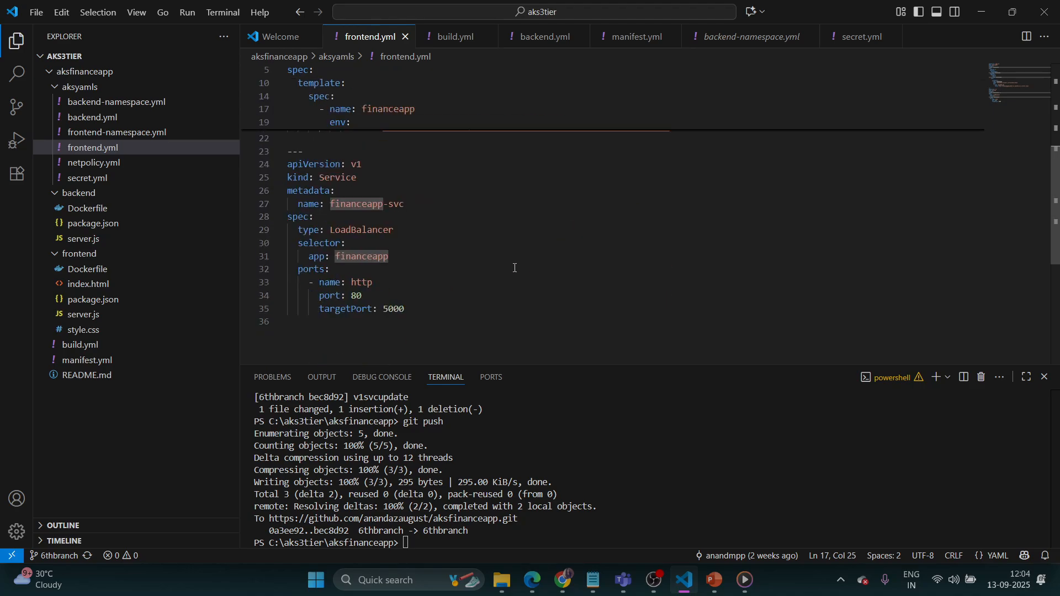
pyautogui.scroll(3, 515, 276)
pyautogui.click(410, 305)
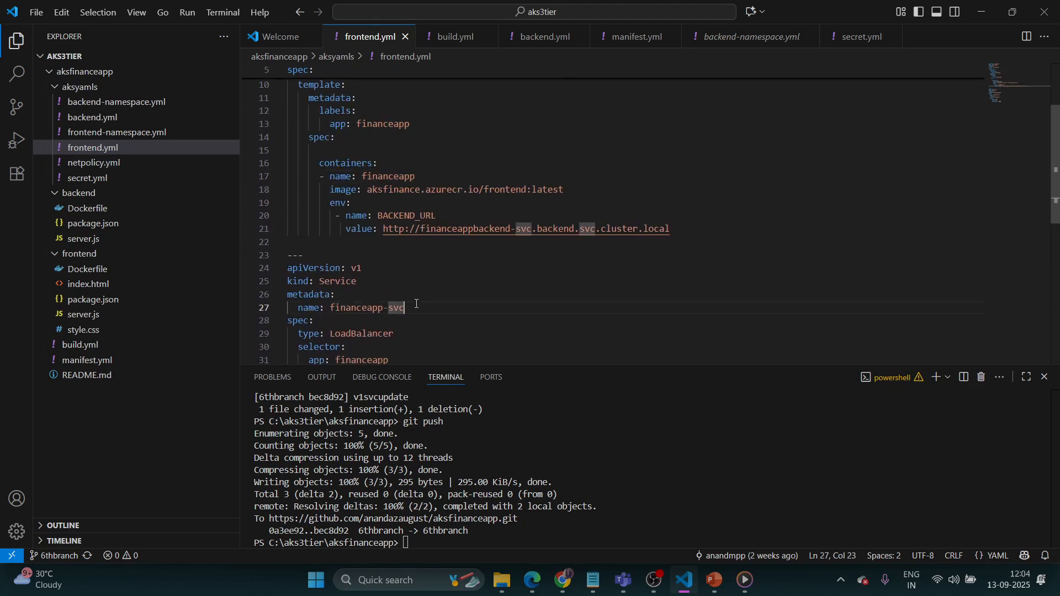
pyautogui.scroll(3, 409, 291)
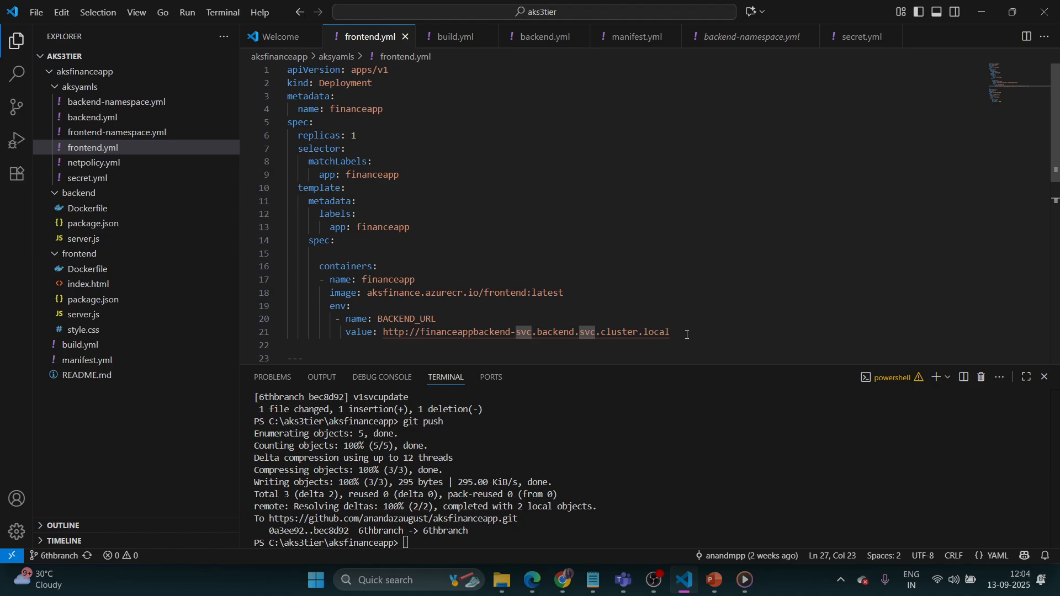
# - Highlight frontend.yml's deployment lines from the selector to the backend URL value, and the BACKEND_URL name line
pyautogui.moveTo(687, 335); pyautogui.dragTo(316, 149)
pyautogui.click(391, 129)
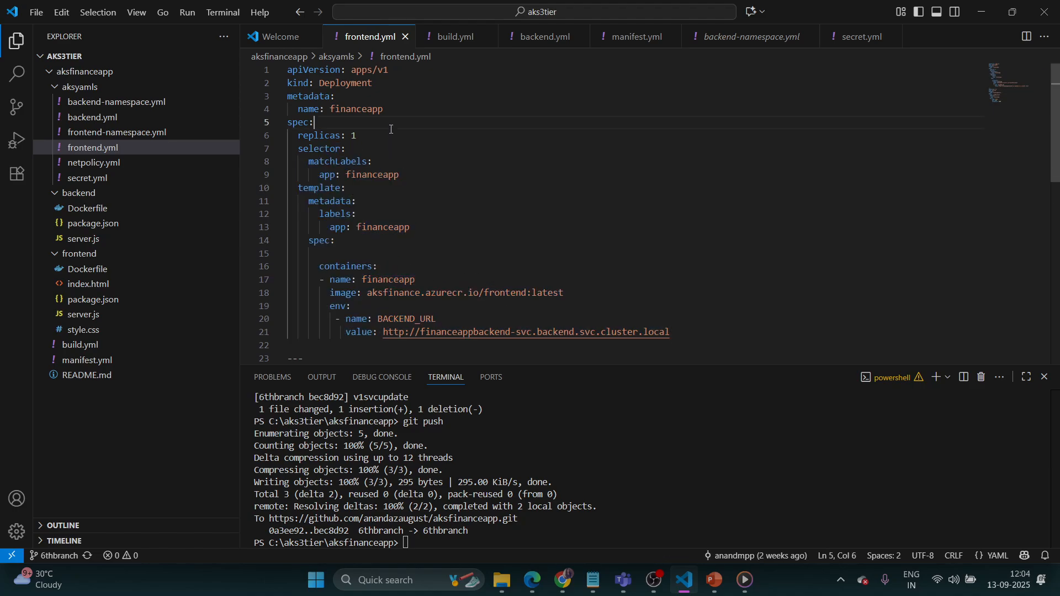
pyautogui.moveTo(473, 319); pyautogui.dragTo(374, 311)
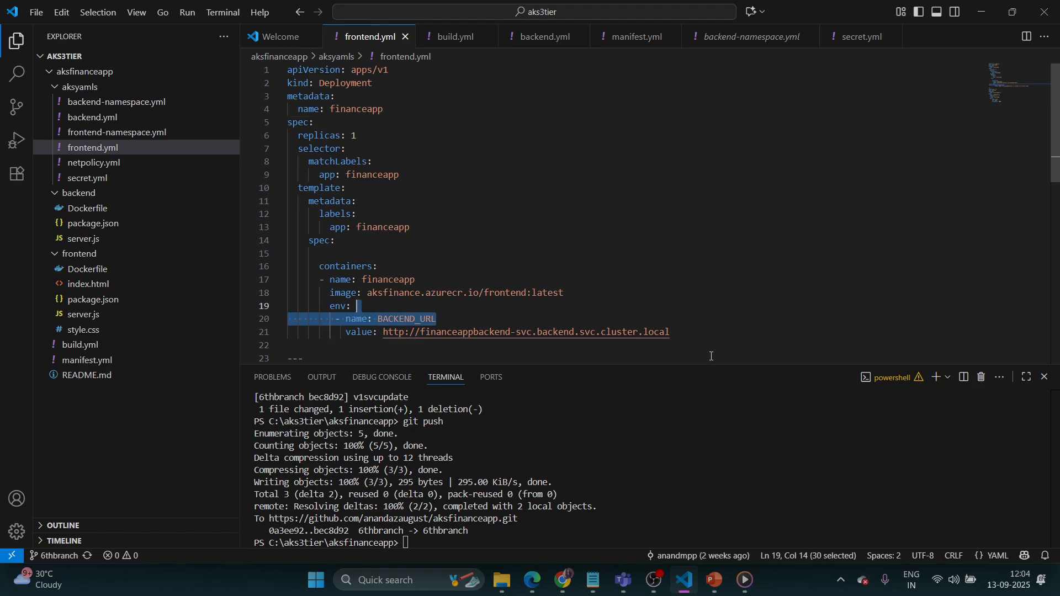
pyautogui.click(481, 239)
pyautogui.scroll(-3, 480, 237)
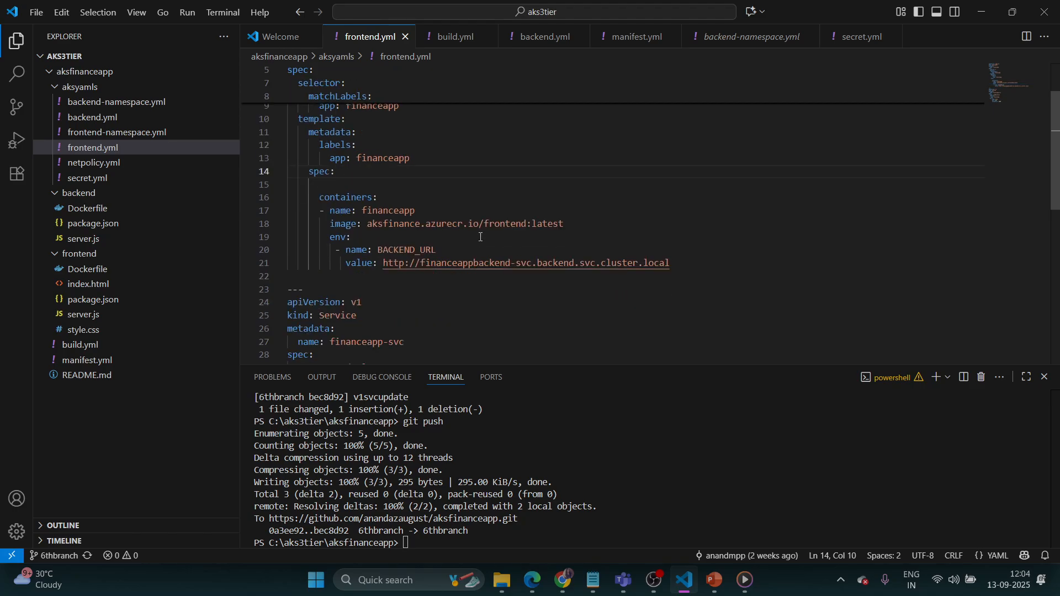
# - Highlight frontend.yml's financeapp-svc Service block and its Deployment block up to the backend URL
pyautogui.scroll(-2, 385, 299)
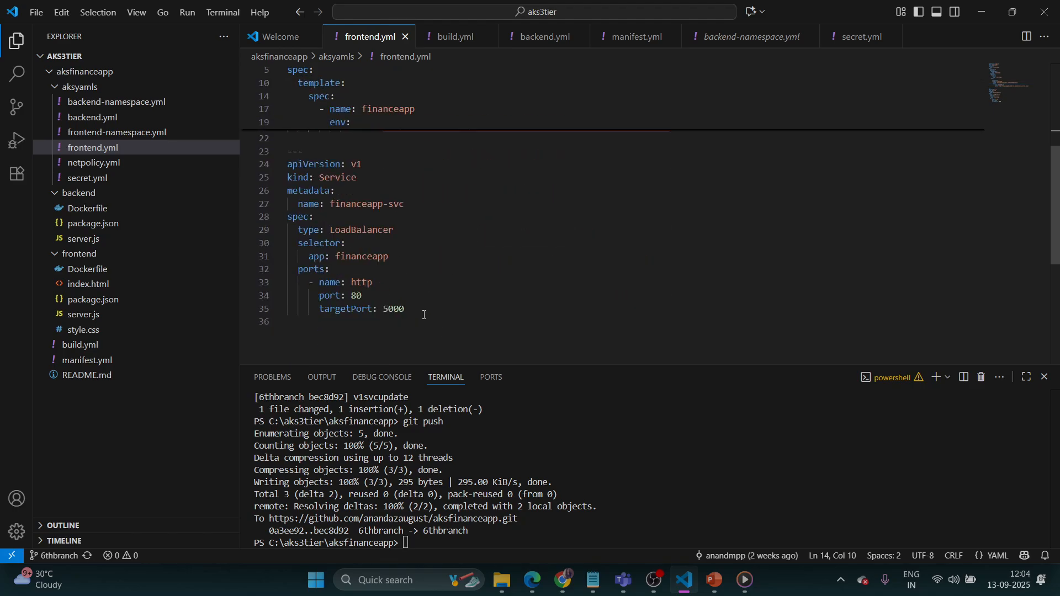
pyautogui.moveTo(424, 315); pyautogui.dragTo(287, 164)
pyautogui.click(444, 249)
pyautogui.scroll(5, 411, 226)
pyautogui.moveTo(679, 264); pyautogui.dragTo(309, 70)
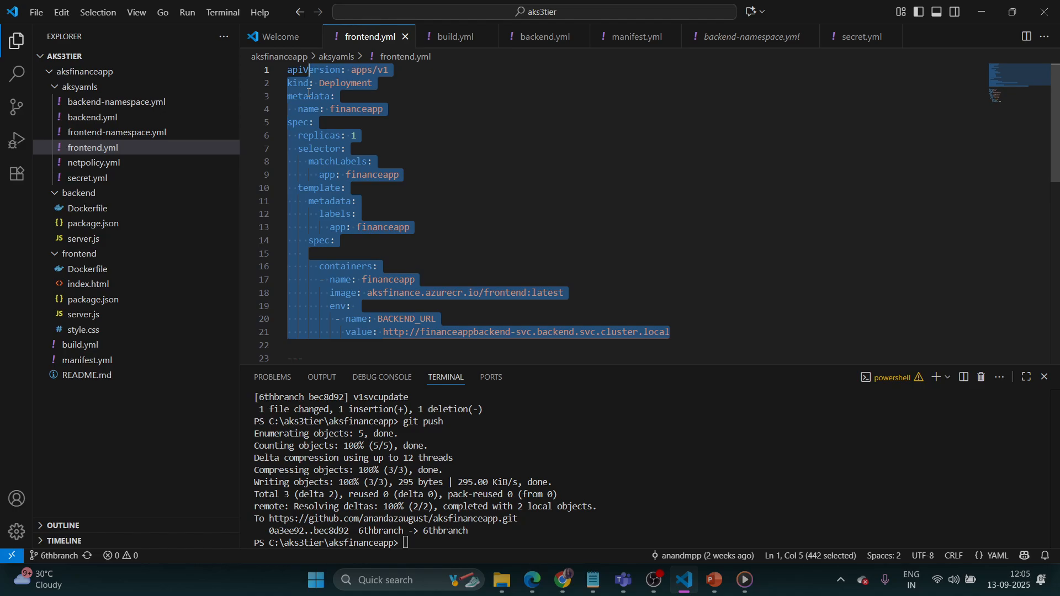
pyautogui.click(511, 256)
# - Look over frontend.yml's Deployment and Service sections and mark the Service's LoadBalancer type
pyautogui.scroll(-4, 620, 308)
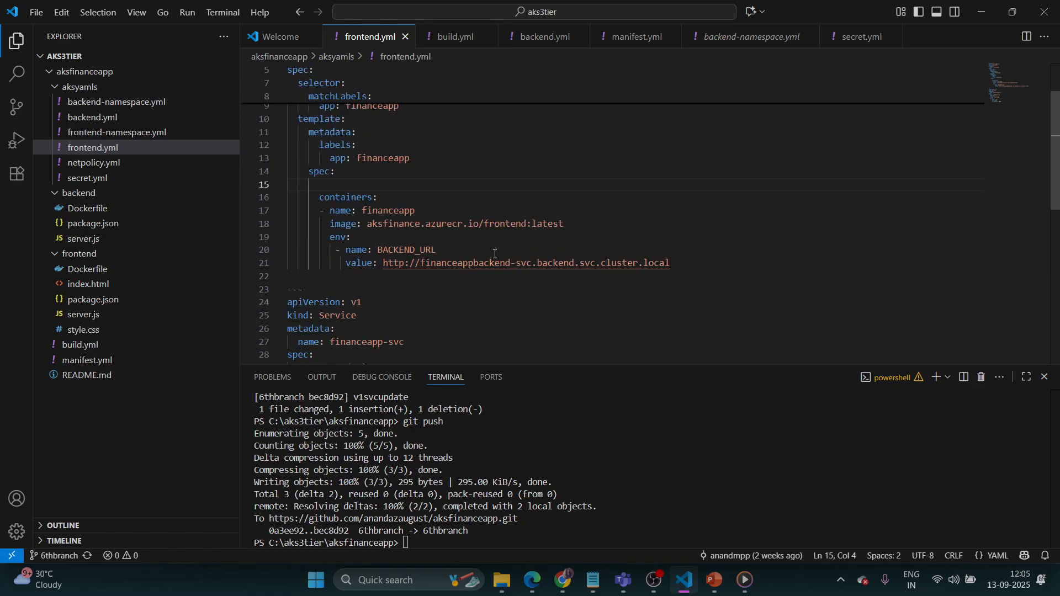
pyautogui.scroll(-1, 620, 308)
pyautogui.scroll(5, 628, 268)
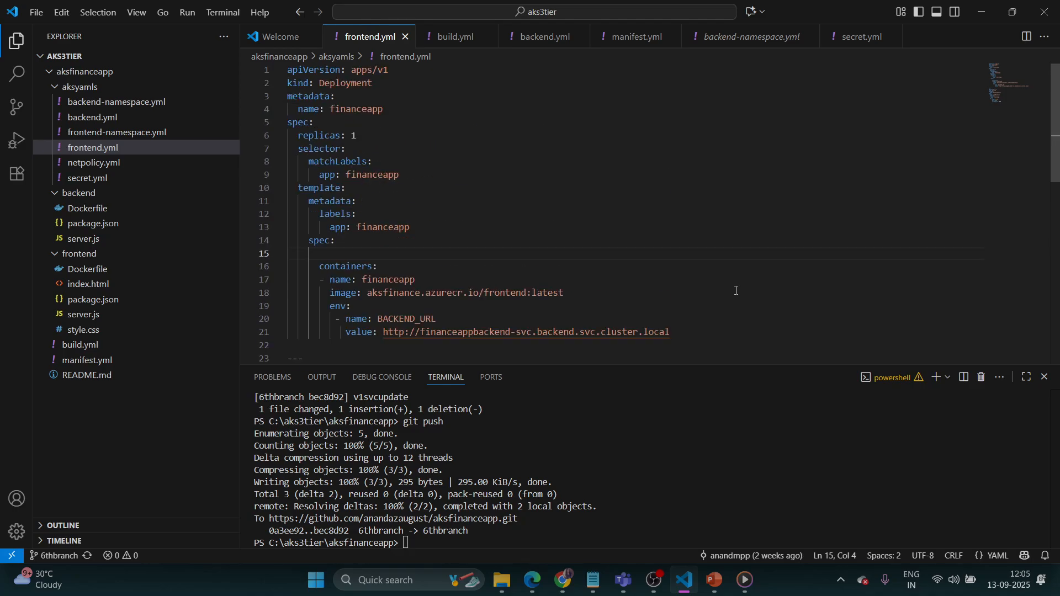
pyautogui.scroll(-4, 667, 312)
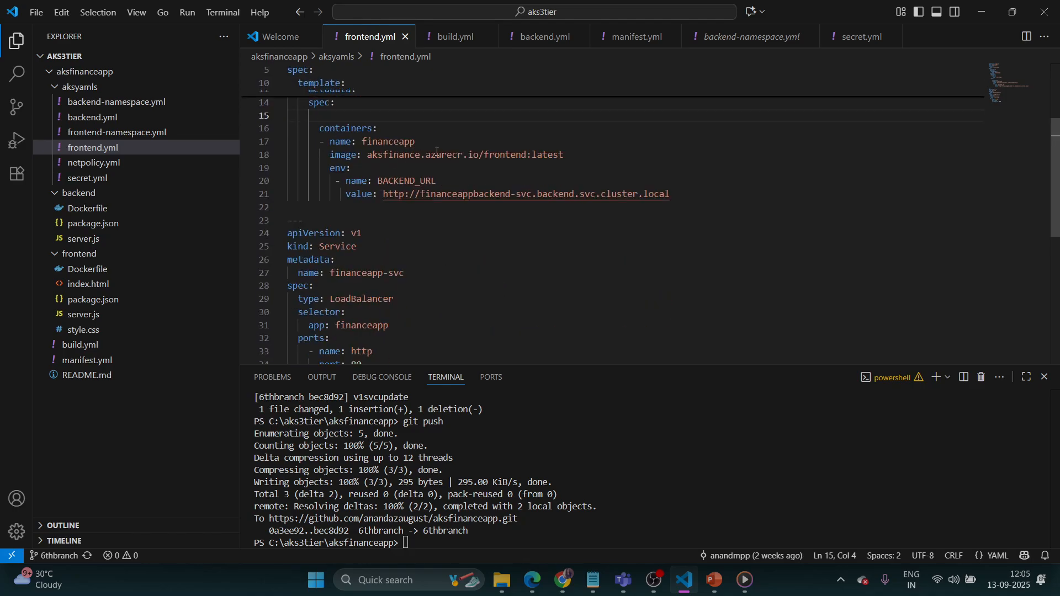
pyautogui.scroll(-1, 501, 249)
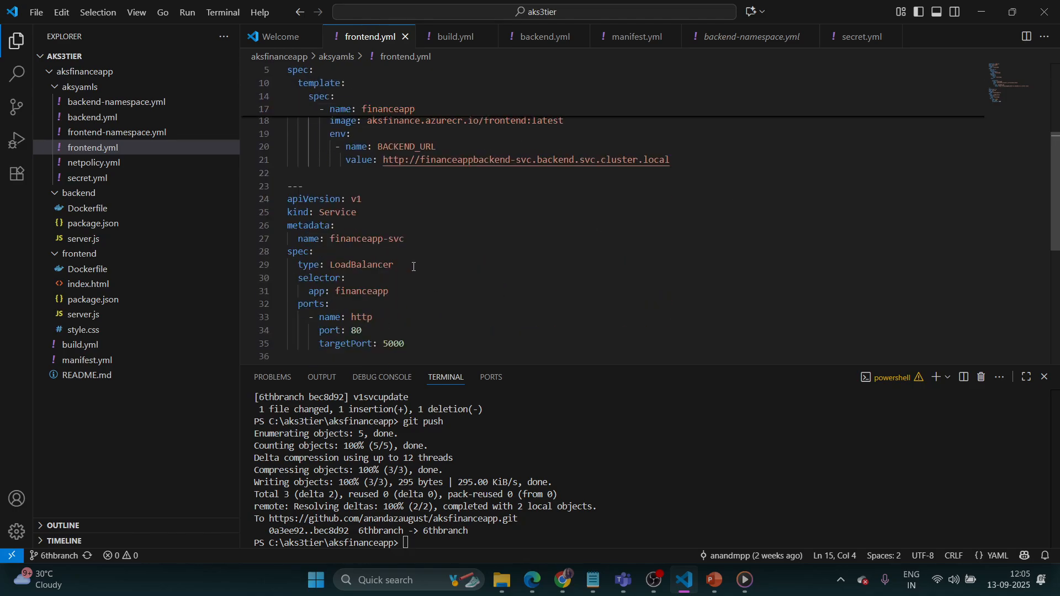
pyautogui.doubleClick(411, 265)
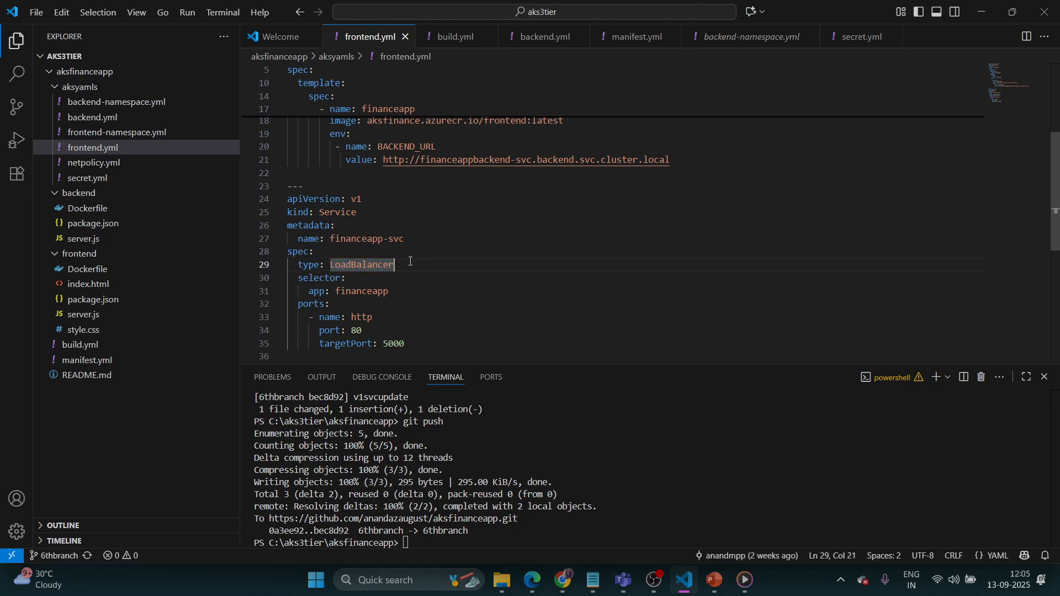
pyautogui.click(363, 265)
pyautogui.scroll(6, 483, 288)
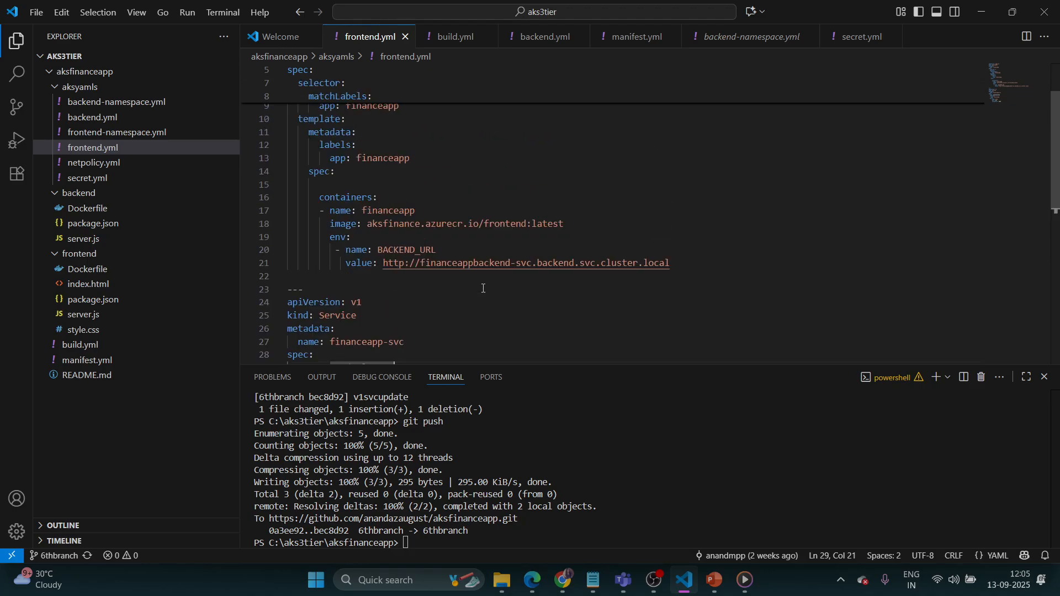
# - Highlight frontend.yml's Deployment label lines, the env block with BACKEND_URL, and the backend service URL value
pyautogui.moveTo(339, 94); pyautogui.dragTo(462, 220)
pyautogui.click(477, 223)
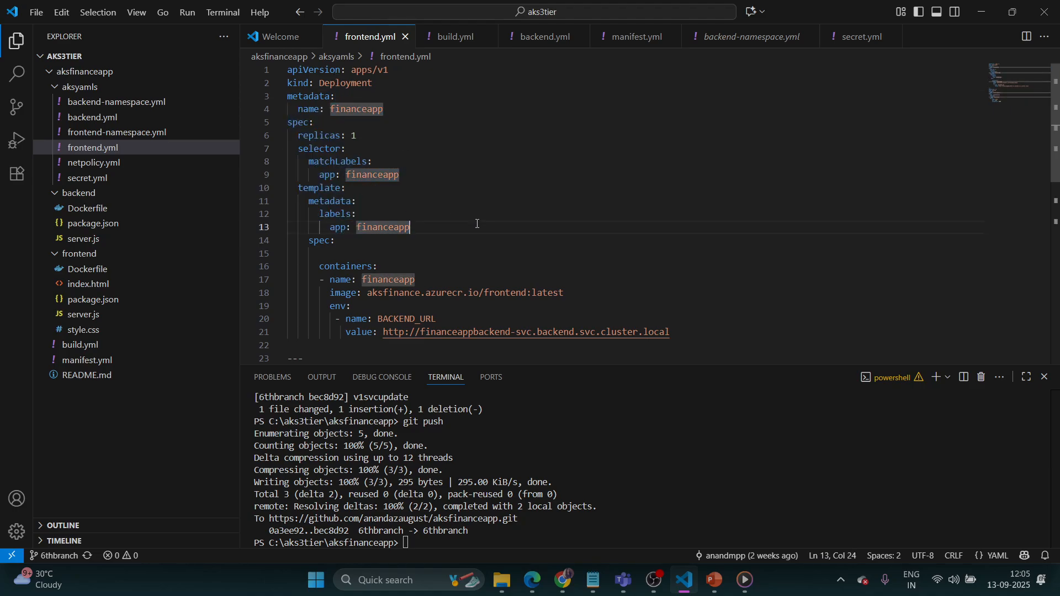
pyautogui.moveTo(700, 340); pyautogui.dragTo(331, 307)
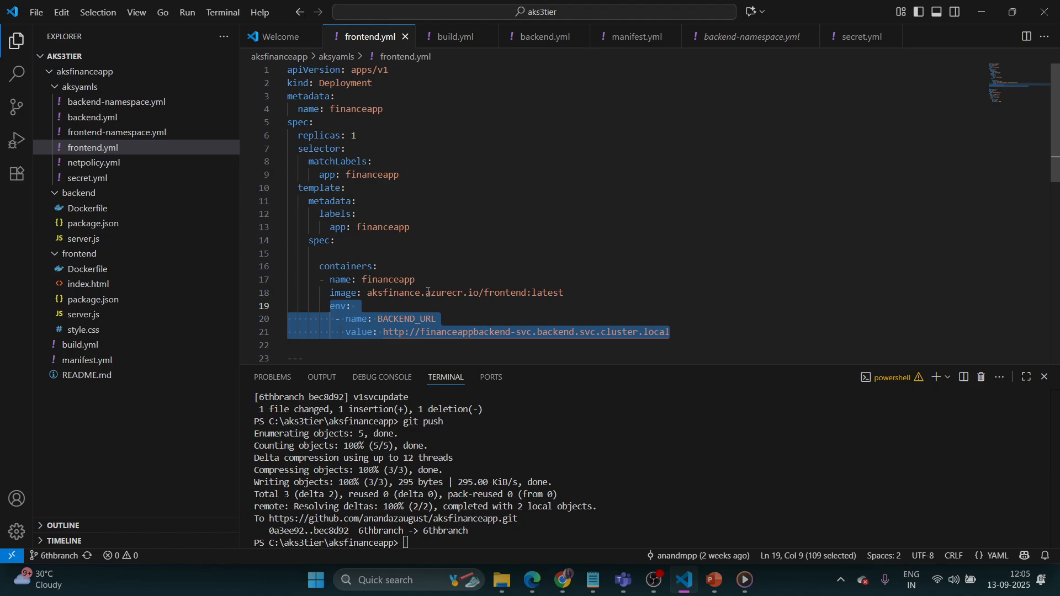
pyautogui.click(441, 298)
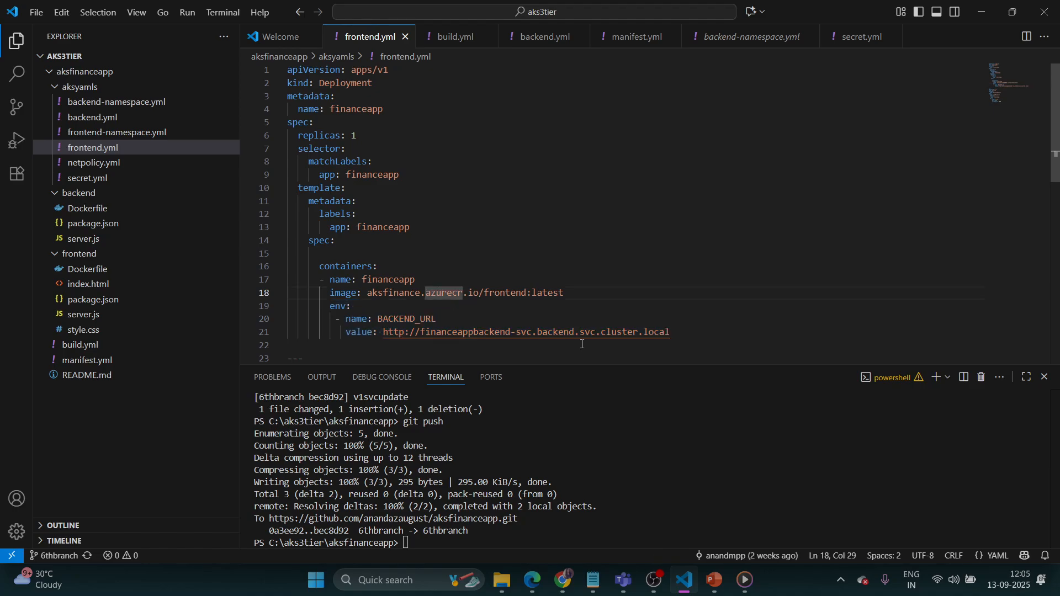
pyautogui.moveTo(683, 337); pyautogui.dragTo(374, 319)
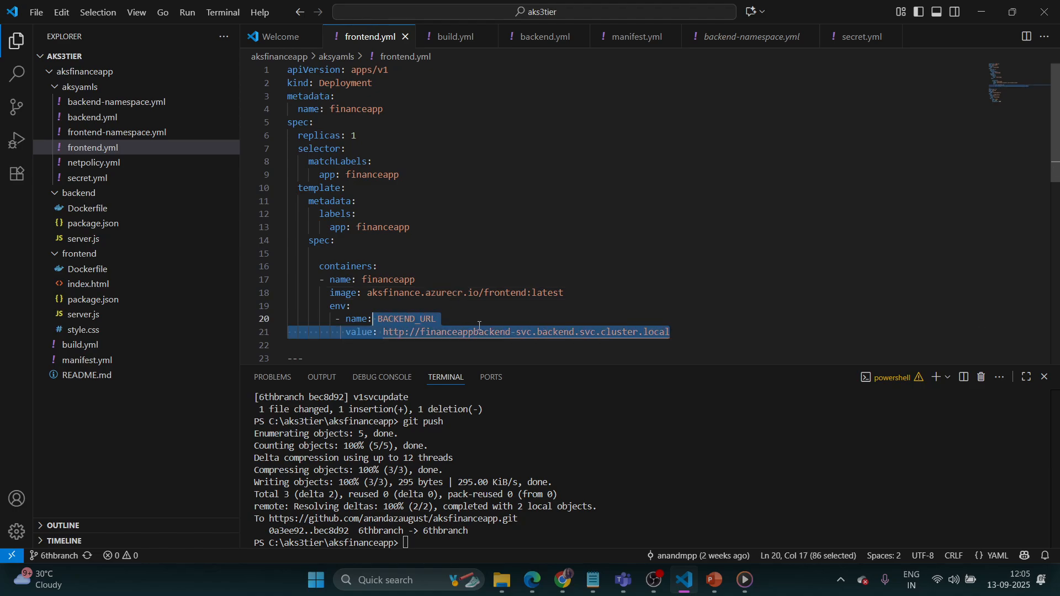
pyautogui.click(477, 280)
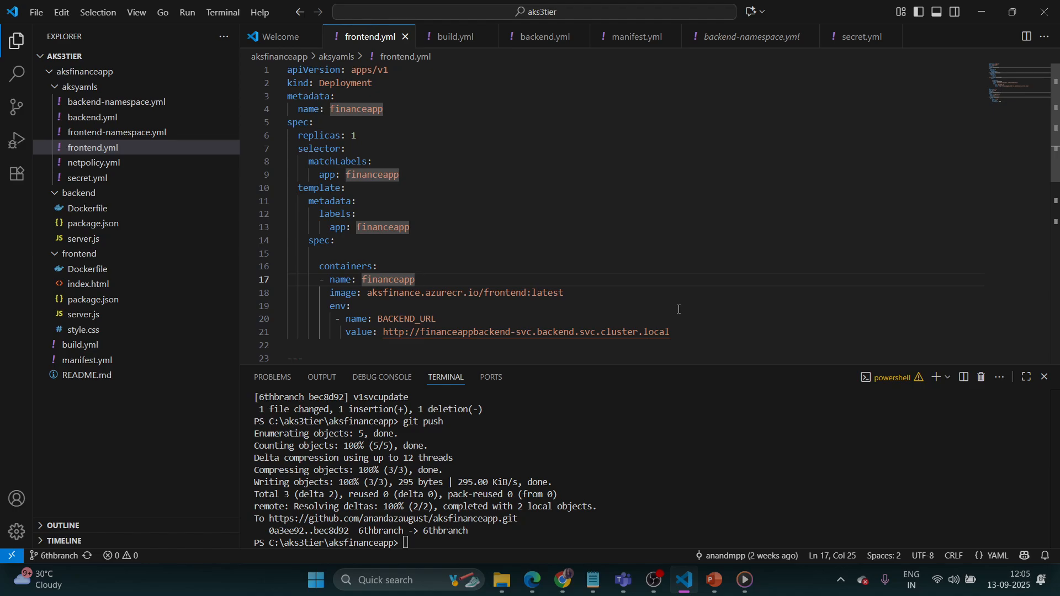
pyautogui.moveTo(687, 332); pyautogui.dragTo(378, 336)
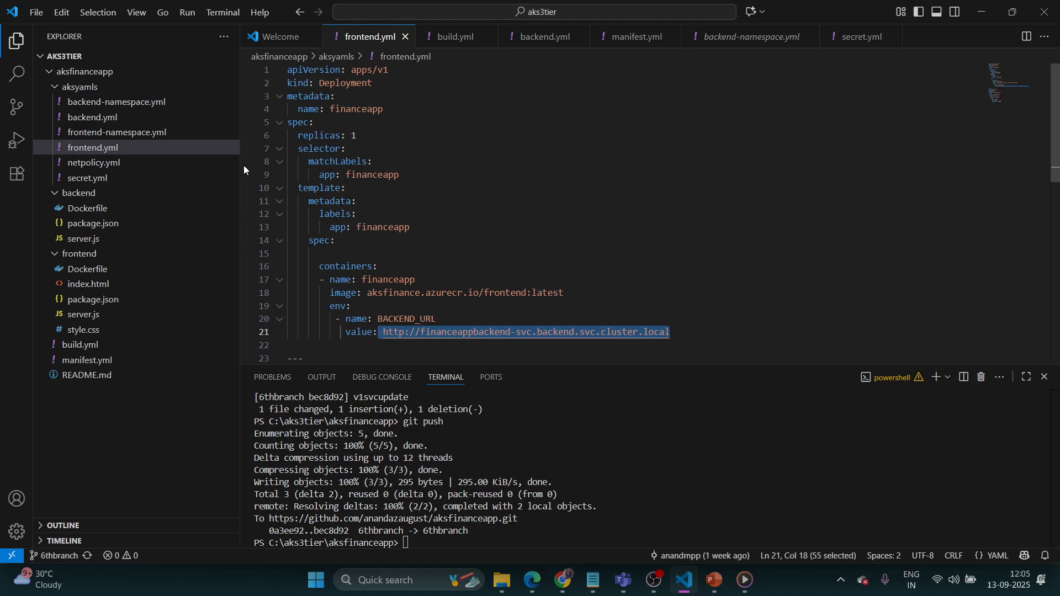
pyautogui.scroll(-5, 439, 273)
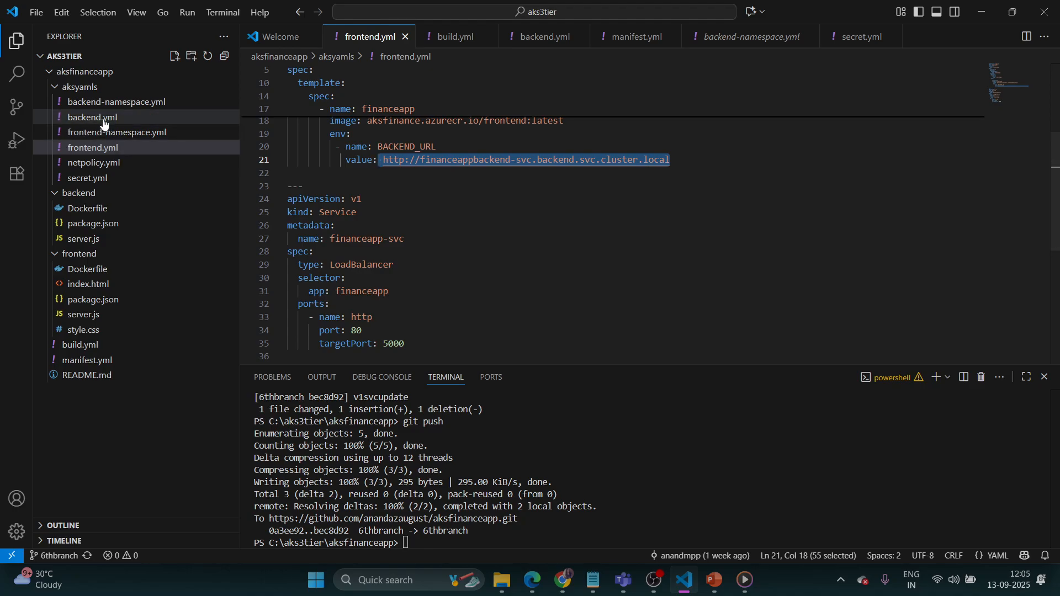
# - Open backend.yml from the aksyamls folder and highlight its lines from the backend image to the sql-connection-secret name
pyautogui.click(93, 118)
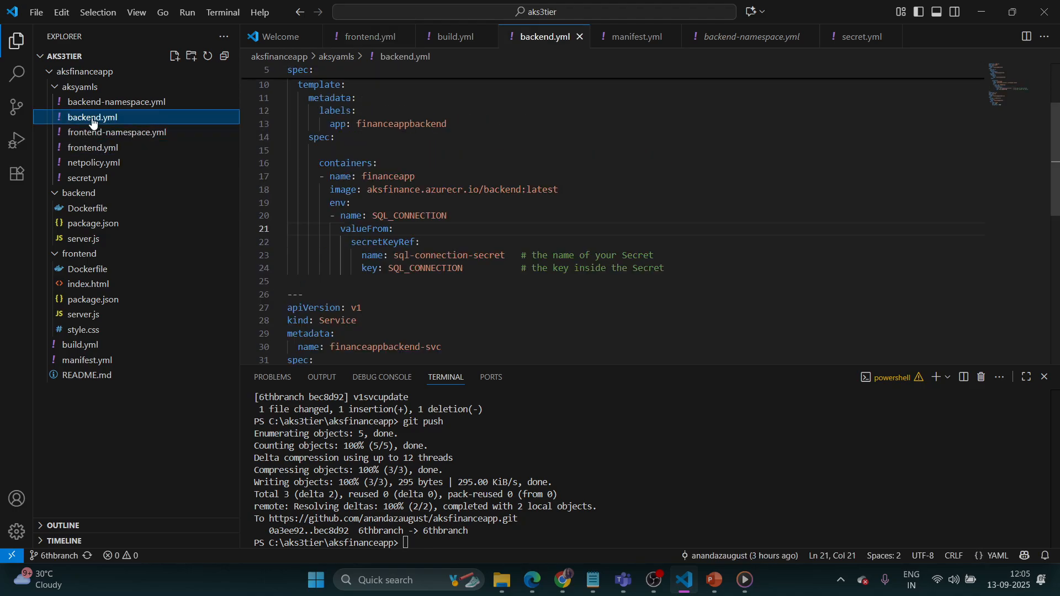
pyautogui.click(440, 283)
pyautogui.scroll(2, 440, 286)
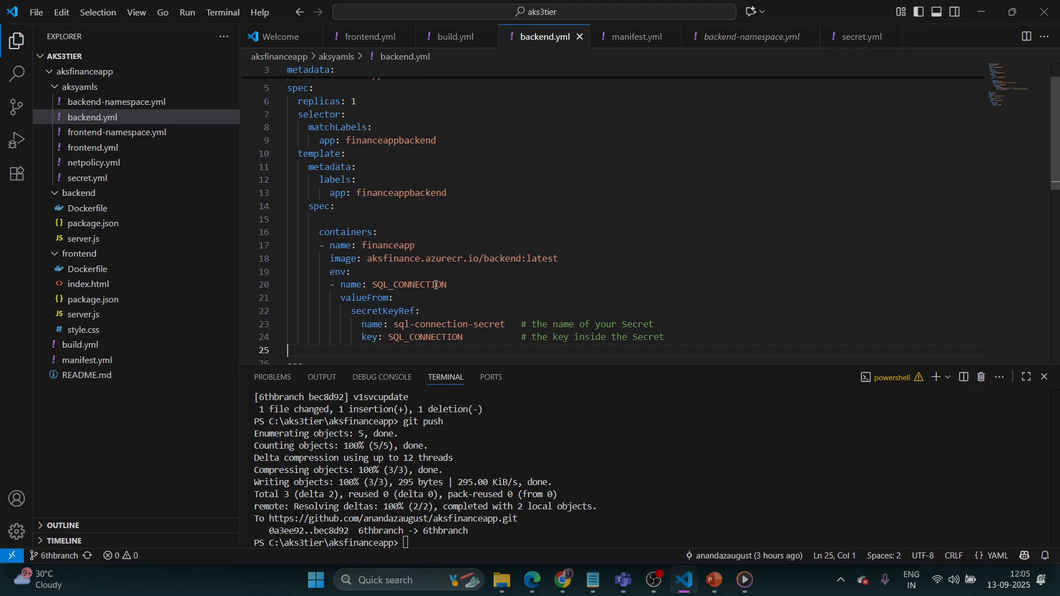
pyautogui.moveTo(708, 326); pyautogui.dragTo(418, 261)
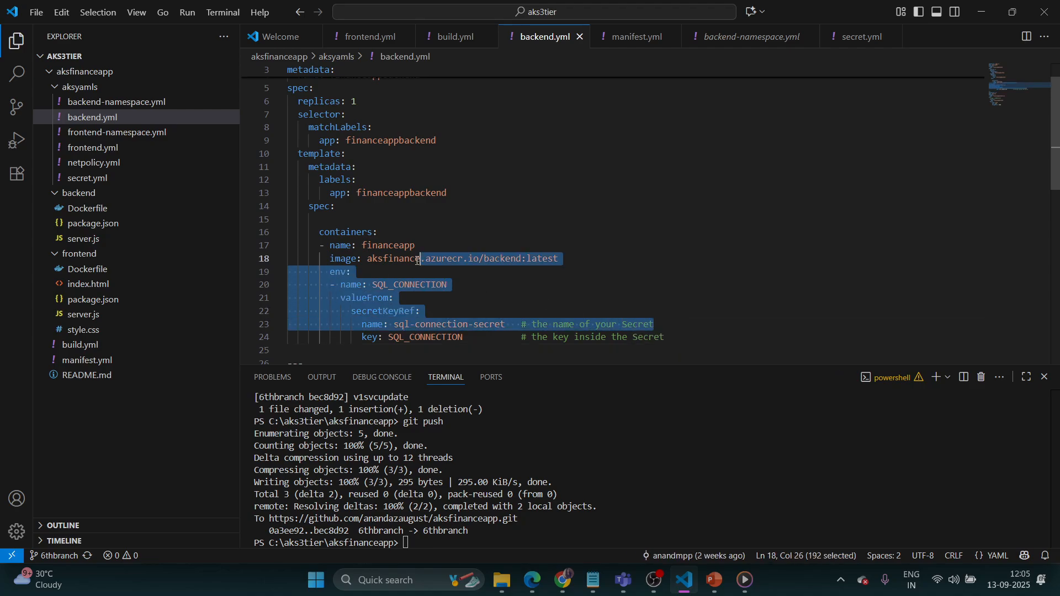
pyautogui.click(465, 298)
pyautogui.scroll(-1, 446, 282)
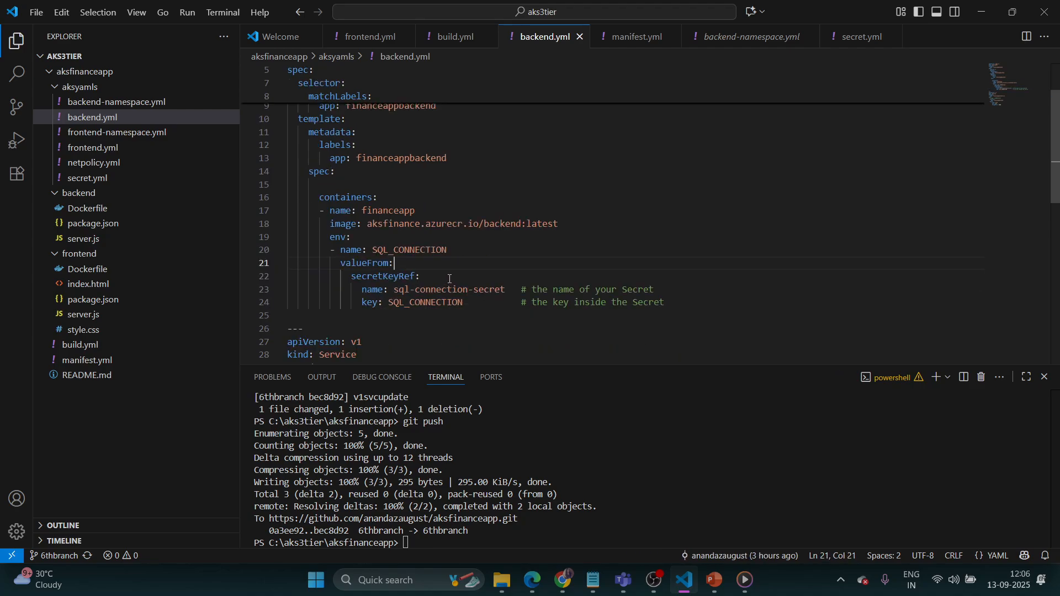
# - Highlight backend.yml's container spec, covering the aksfinance.azurecr.io/backend:latest image and the SQL_CONNECTION secret reference
pyautogui.moveTo(677, 305); pyautogui.dragTo(304, 172)
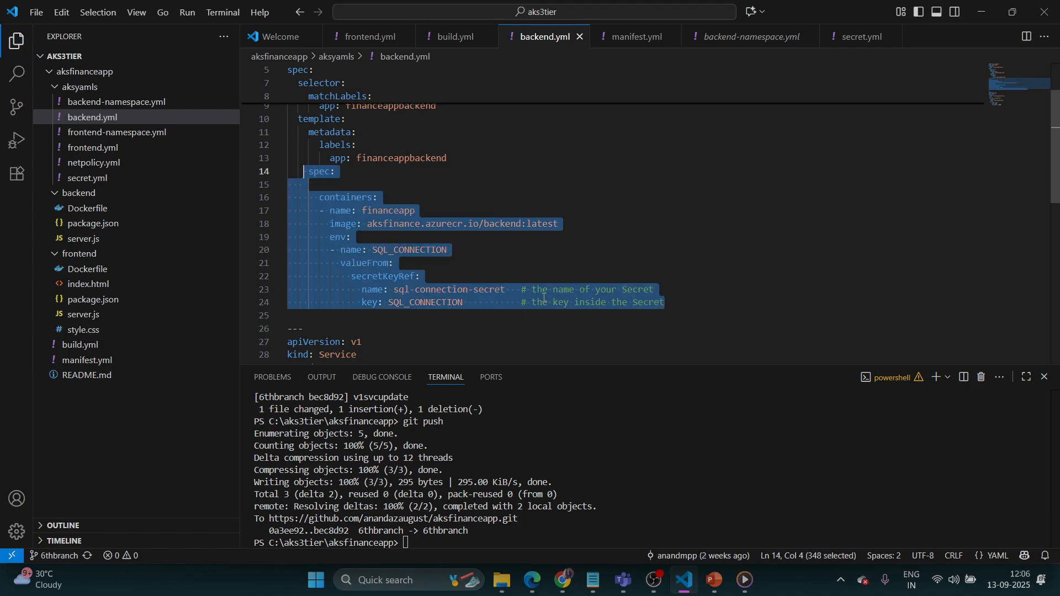
pyautogui.click(475, 263)
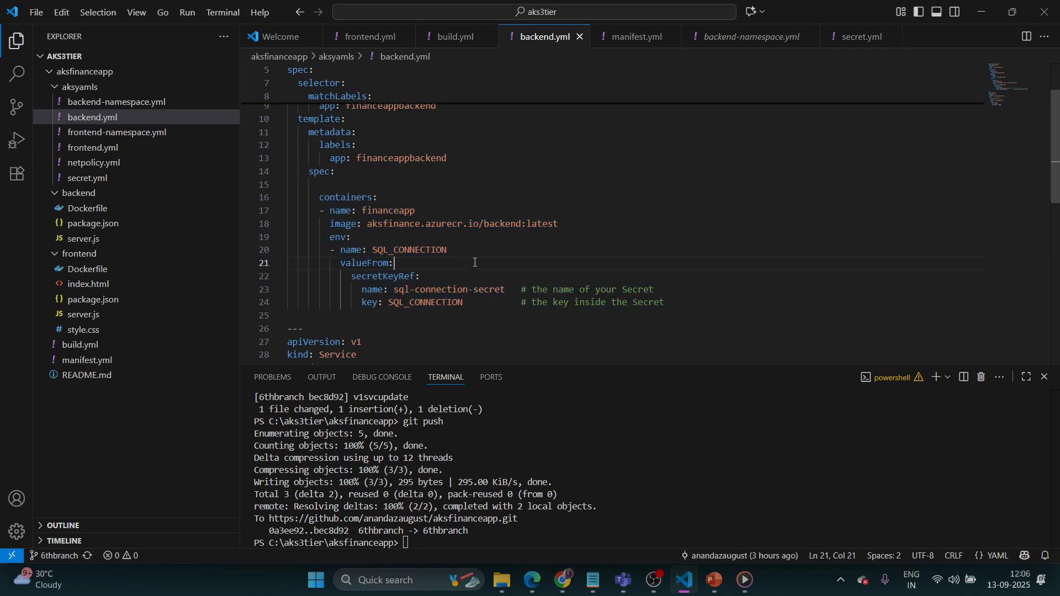
pyautogui.moveTo(698, 304); pyautogui.dragTo(332, 223)
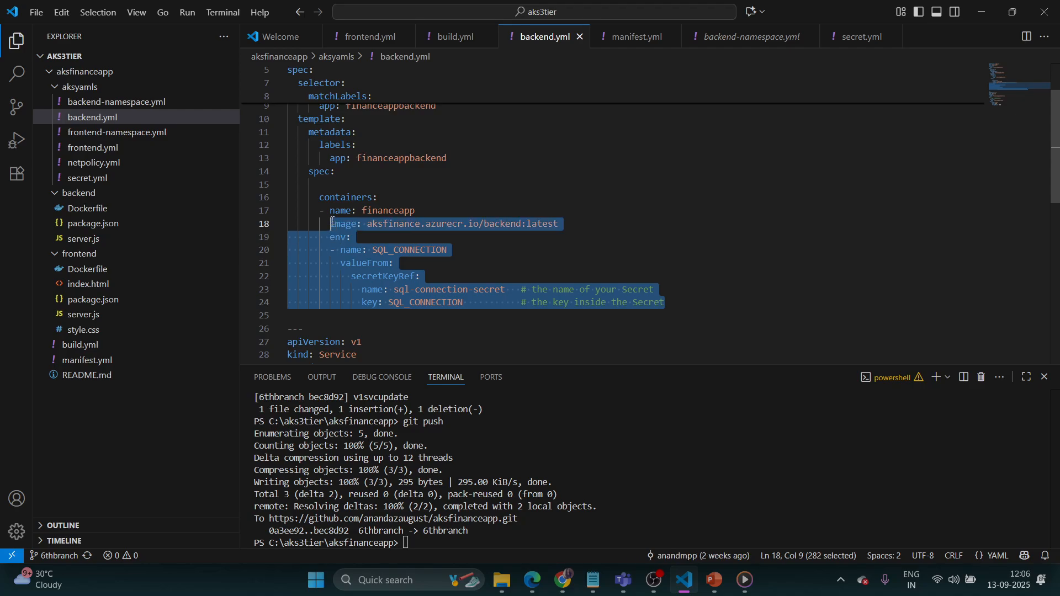
pyautogui.scroll(3, 404, 192)
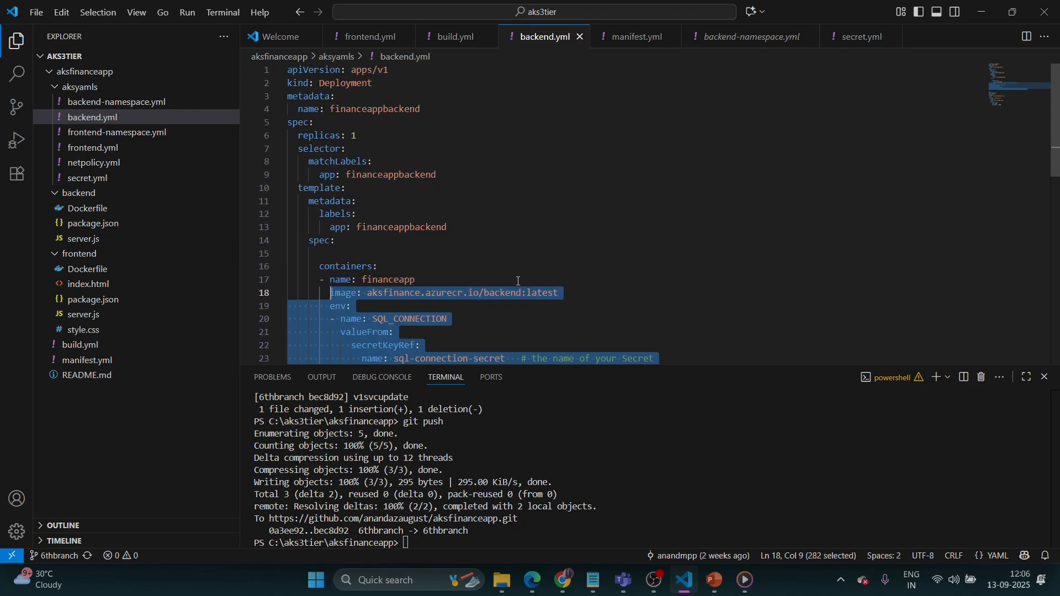
pyautogui.click(519, 281)
pyautogui.scroll(-1, 619, 335)
pyautogui.moveTo(689, 341); pyautogui.dragTo(298, 246)
pyautogui.scroll(-2, 519, 264)
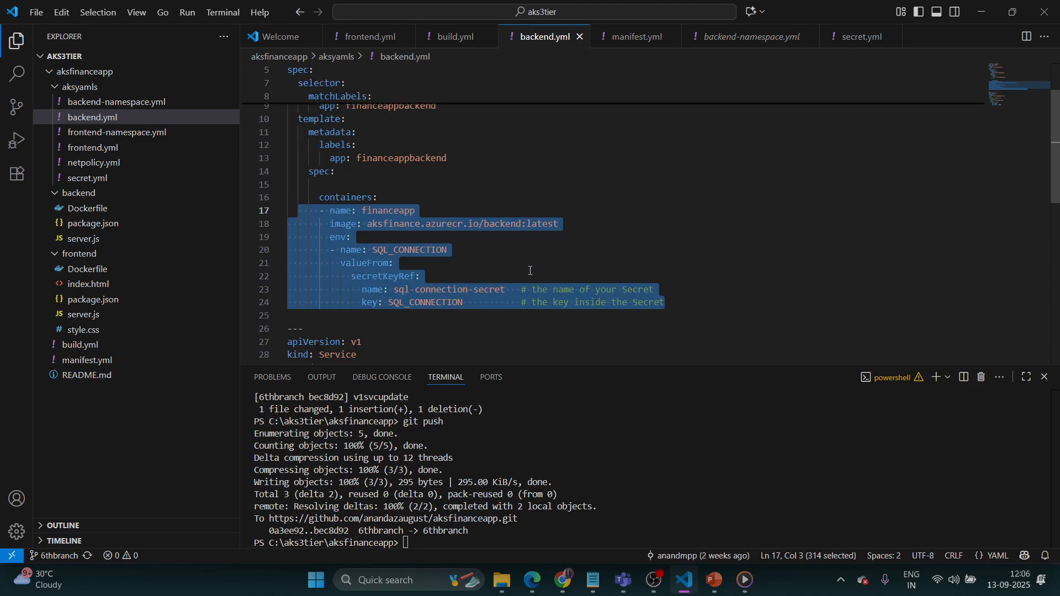
pyautogui.click(495, 254)
# - Highlight the Service kind line in backend.yml and look over the commented LoadBalancer type and the ports
pyautogui.scroll(-2, 495, 254)
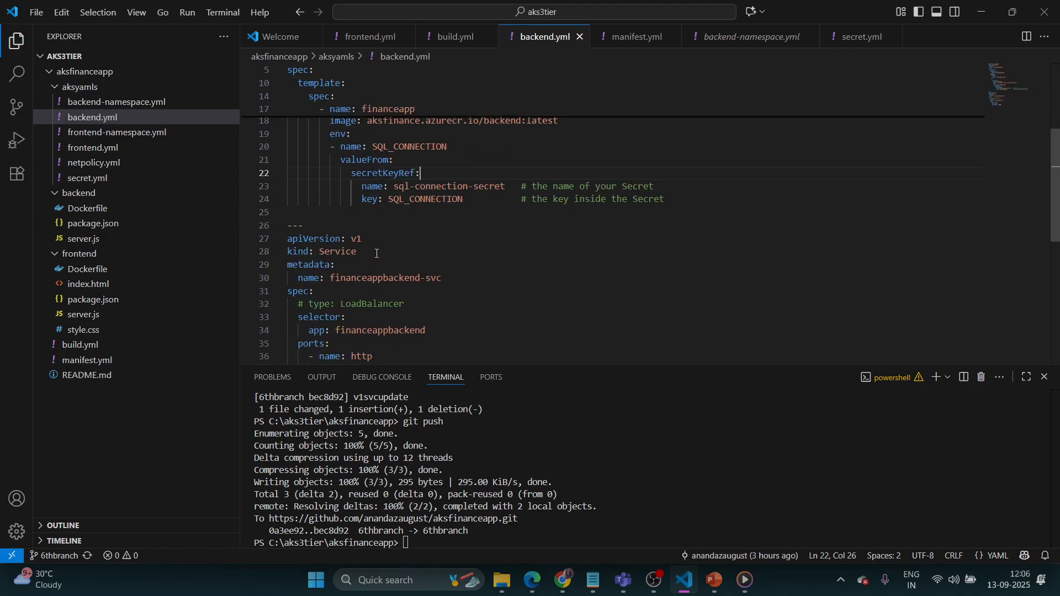
pyautogui.moveTo(371, 252); pyautogui.dragTo(299, 250)
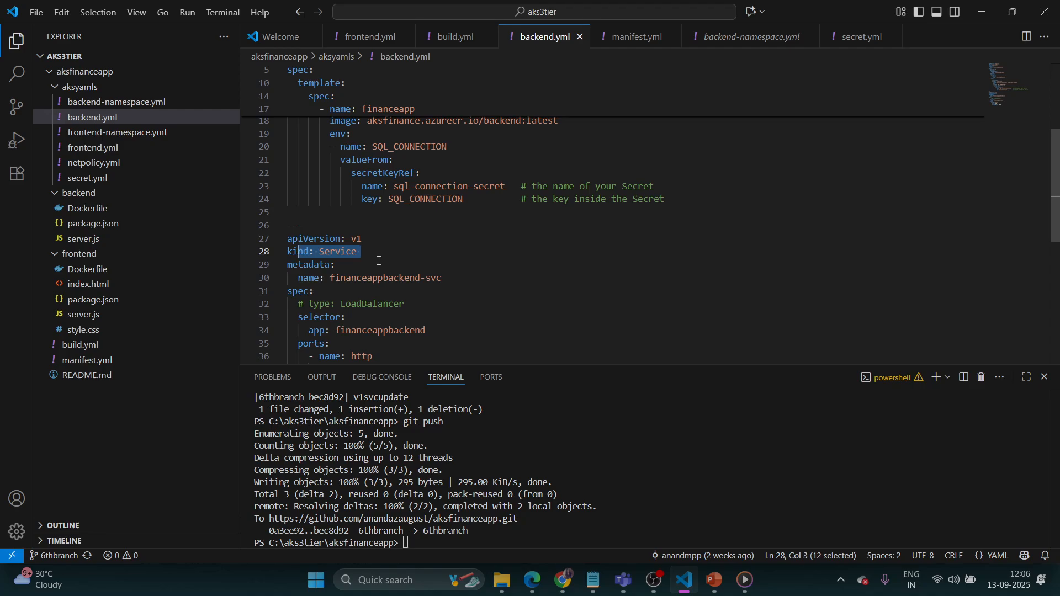
pyautogui.click(420, 304)
pyautogui.scroll(-2, 427, 292)
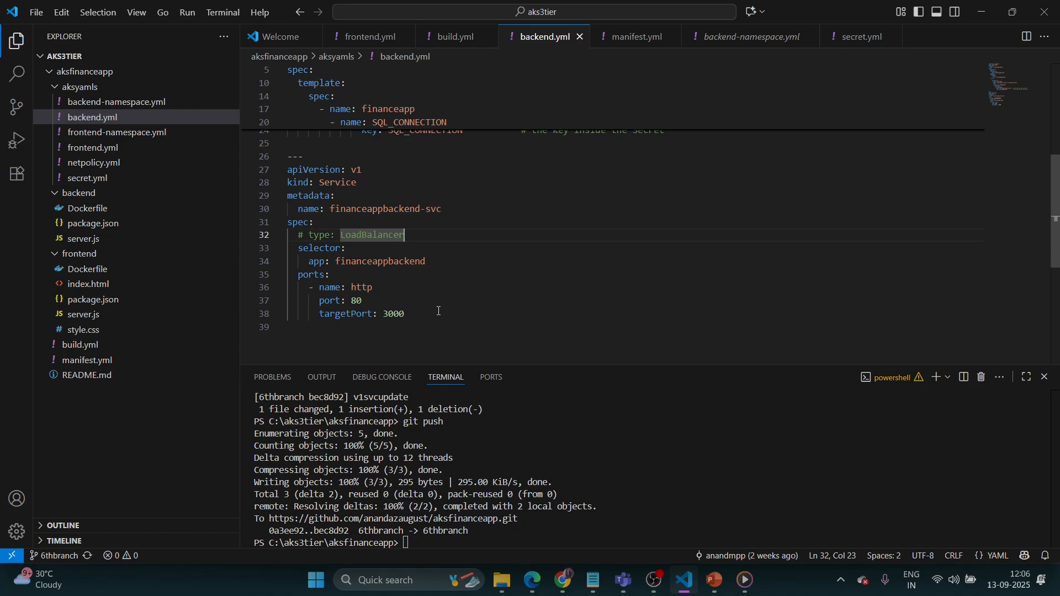
# - Highlight backend.yml's Deployment template down to the SQL_CONNECTION key and return to its Service section
pyautogui.scroll(4, 439, 311)
pyautogui.moveTo(692, 270); pyautogui.dragTo(311, 83)
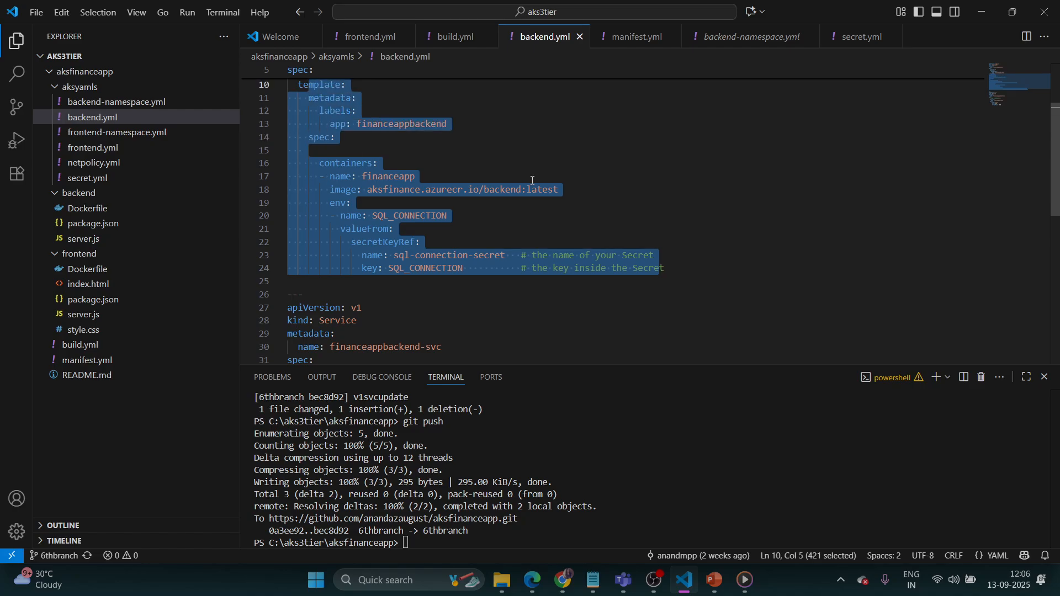
pyautogui.click(495, 171)
pyautogui.scroll(-5, 475, 199)
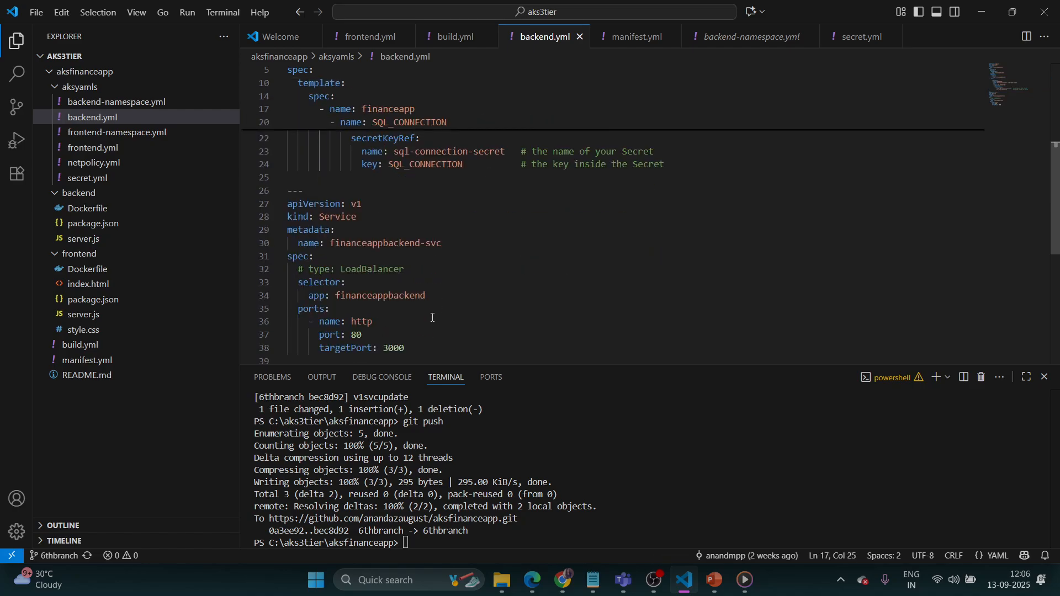
# - Highlight the backend Service's app selector, its Service kind and its name financeappbackend-svc
pyautogui.tripleClick(433, 263)
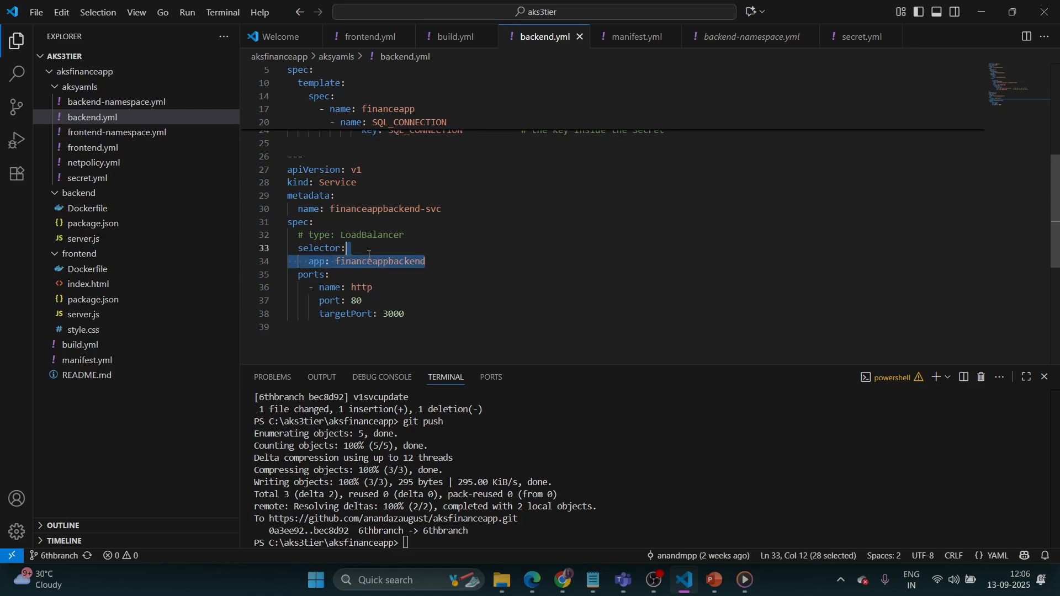
pyautogui.click(425, 210)
pyautogui.moveTo(442, 210); pyautogui.dragTo(324, 209)
pyautogui.doubleClick(345, 186)
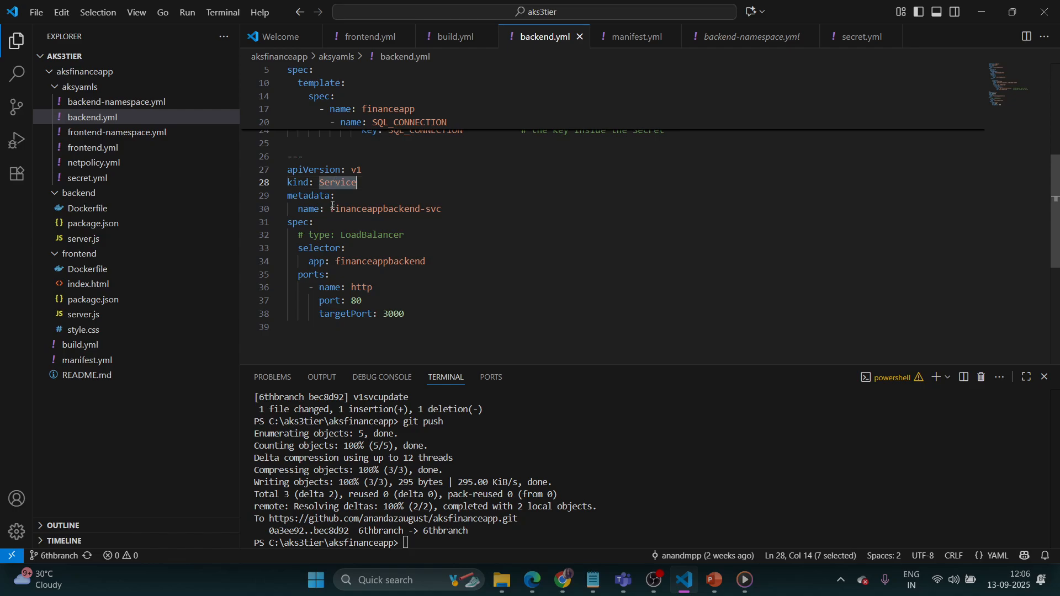
pyautogui.moveTo(442, 210); pyautogui.dragTo(330, 210)
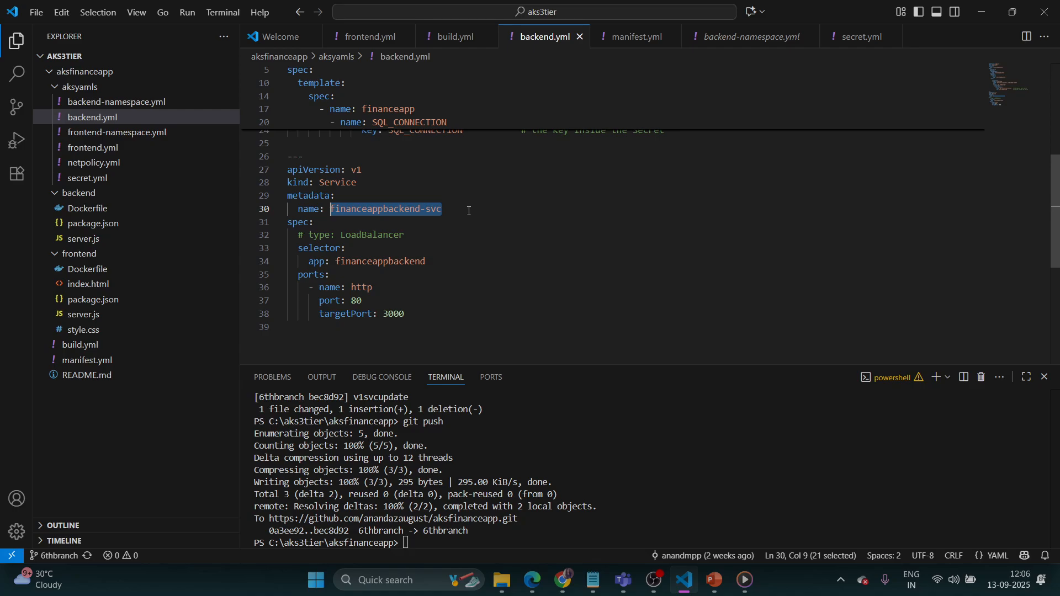
pyautogui.click(472, 266)
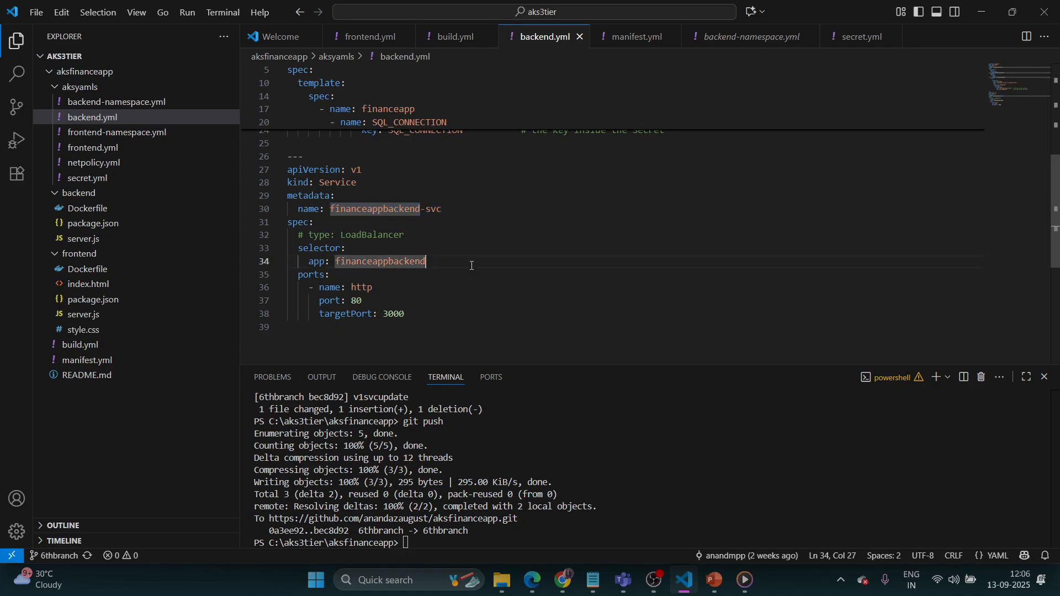
pyautogui.click(472, 211)
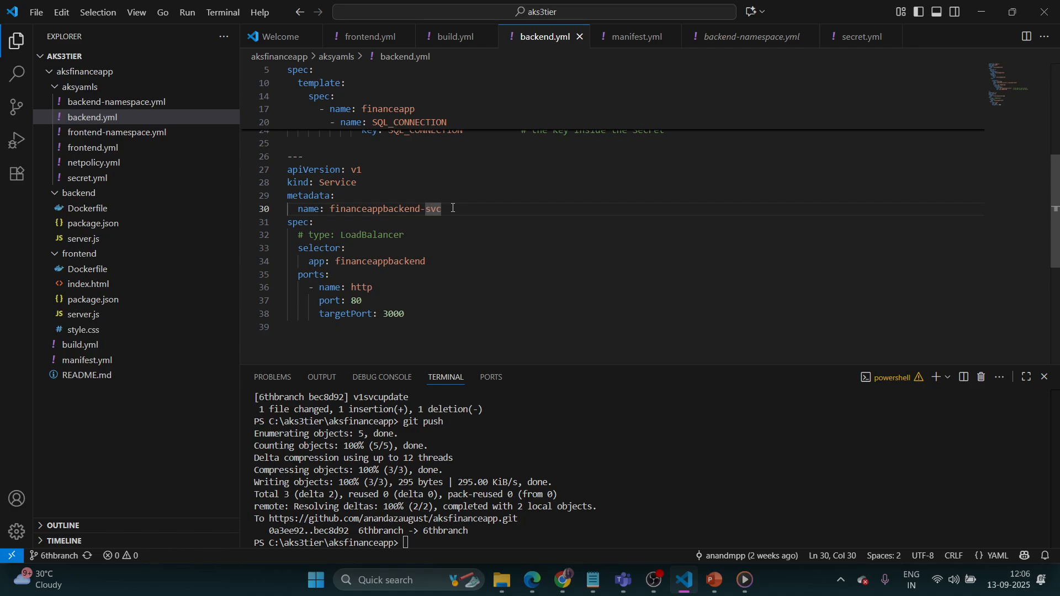
pyautogui.click(380, 195)
pyautogui.click(397, 214)
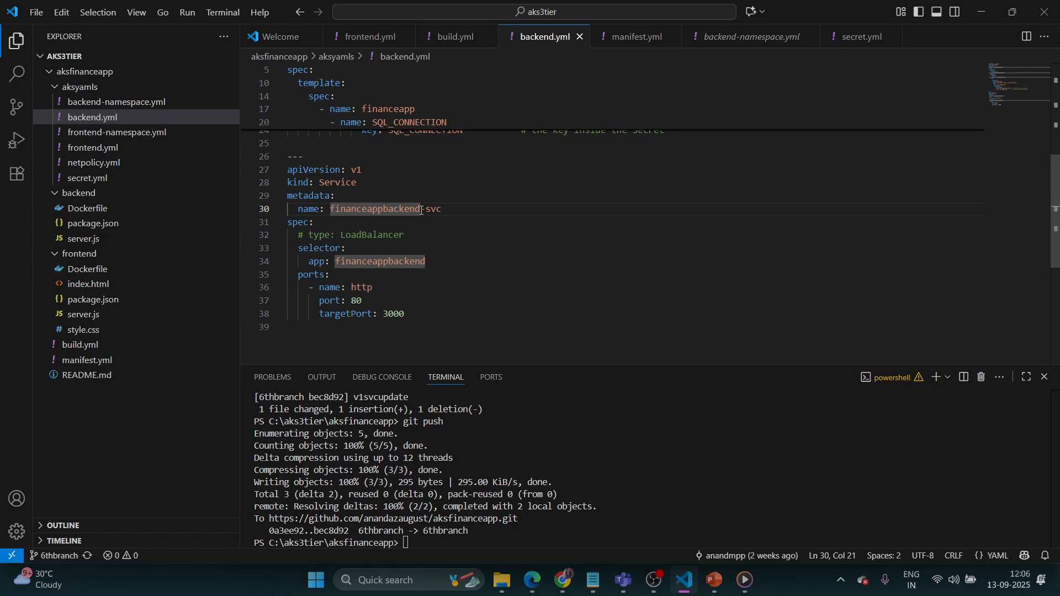
# - Highlight the financeappbackend-svc name in backend.yml and compare it with the BACKEND_URL value in frontend.yml, highlighting that URL too
pyautogui.click(443, 210)
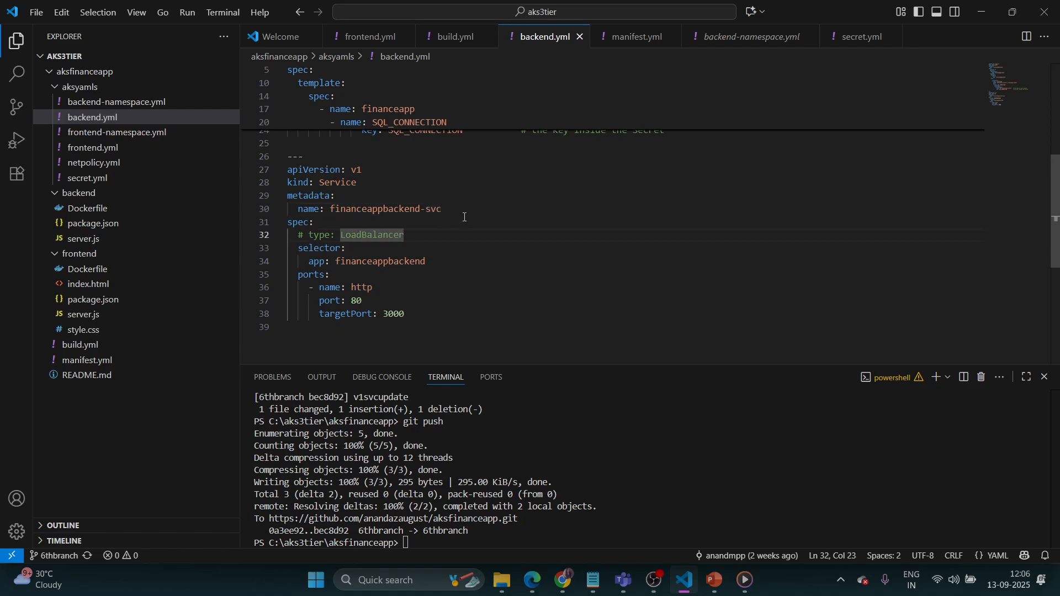
pyautogui.moveTo(464, 223); pyautogui.dragTo(321, 209)
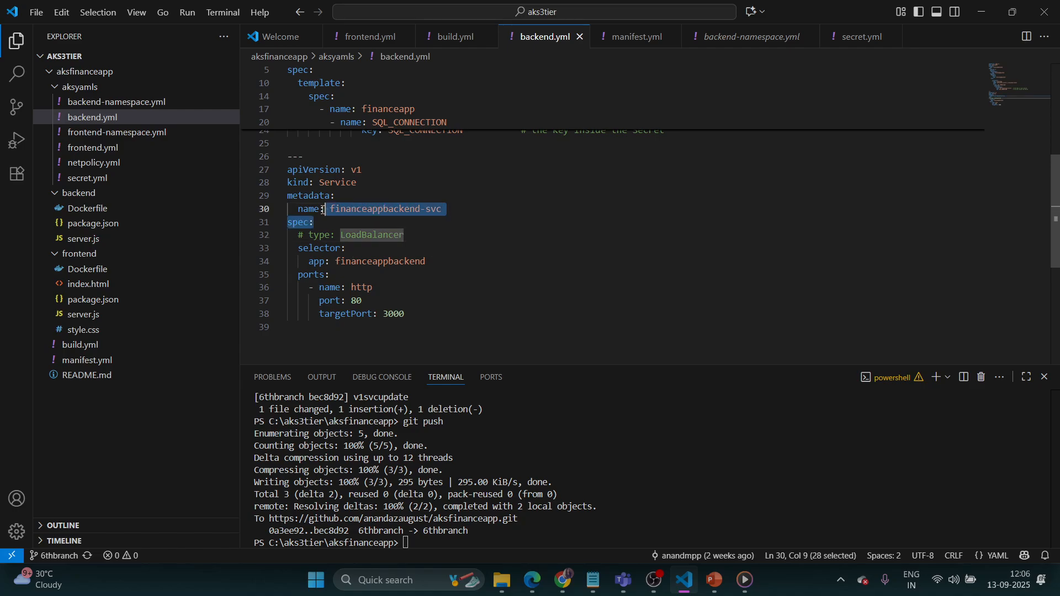
pyautogui.click(104, 148)
pyautogui.scroll(2, 607, 232)
pyautogui.scroll(2, 587, 267)
pyautogui.click(505, 259)
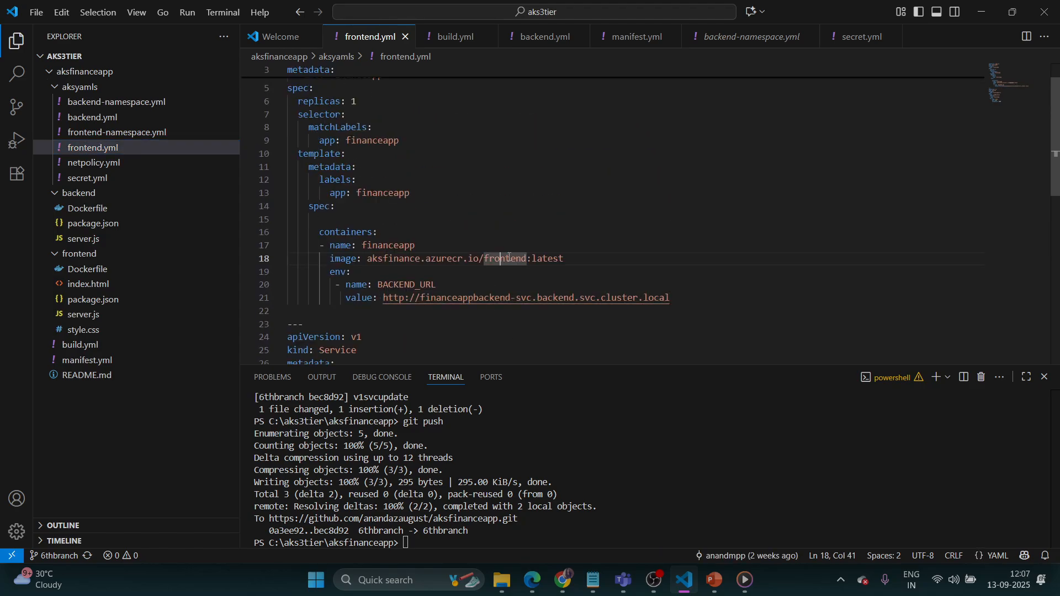
pyautogui.moveTo(677, 304); pyautogui.dragTo(384, 298)
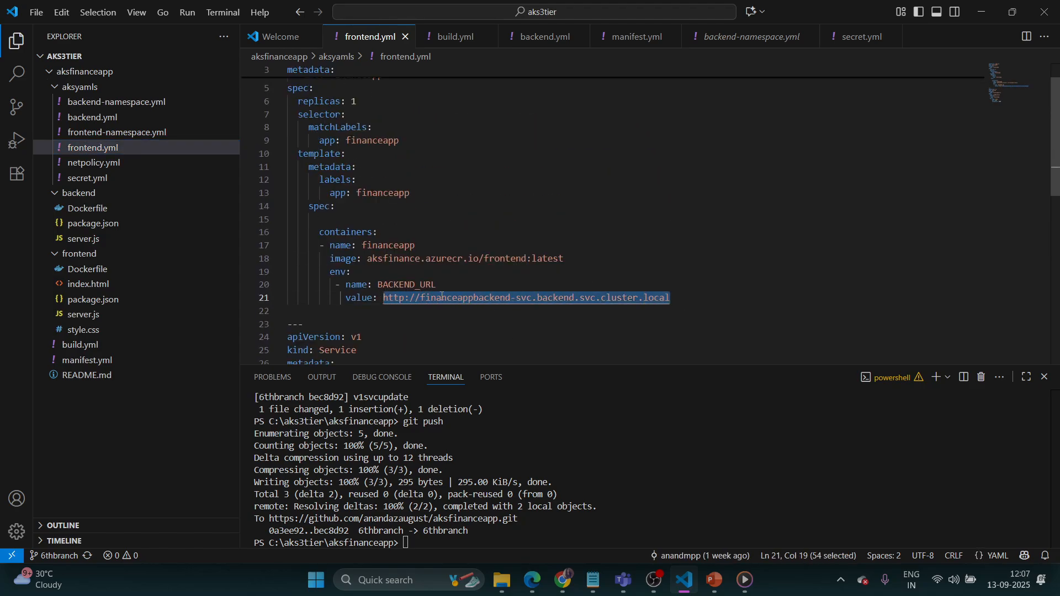
pyautogui.moveTo(673, 298); pyautogui.dragTo(382, 302)
pyautogui.click(748, 327)
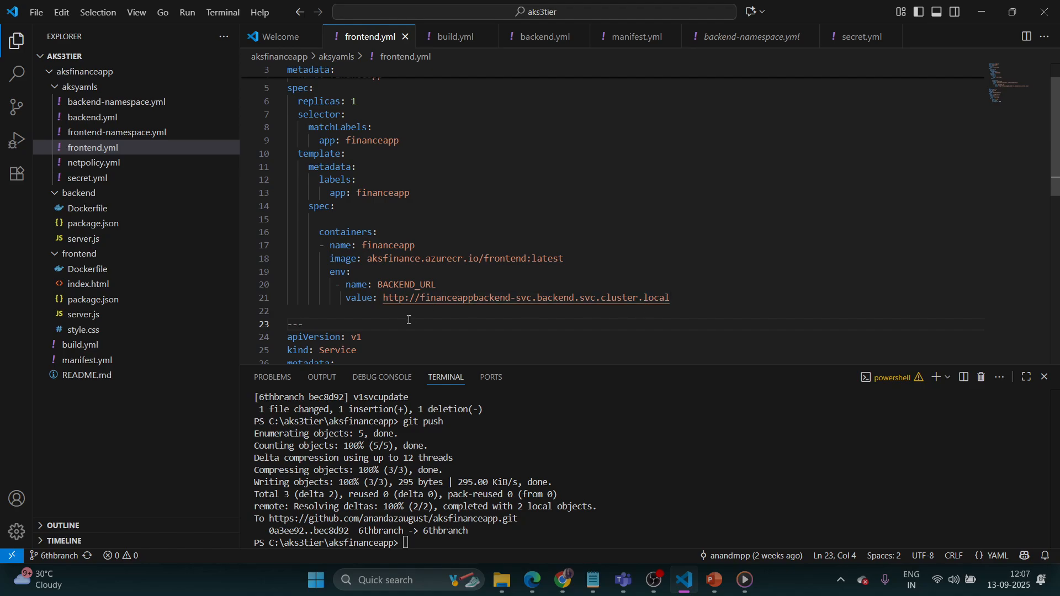
# - Look over the Service section of frontend.yml, then return to the Deployment section of backend.yml
pyautogui.scroll(-5, 689, 279)
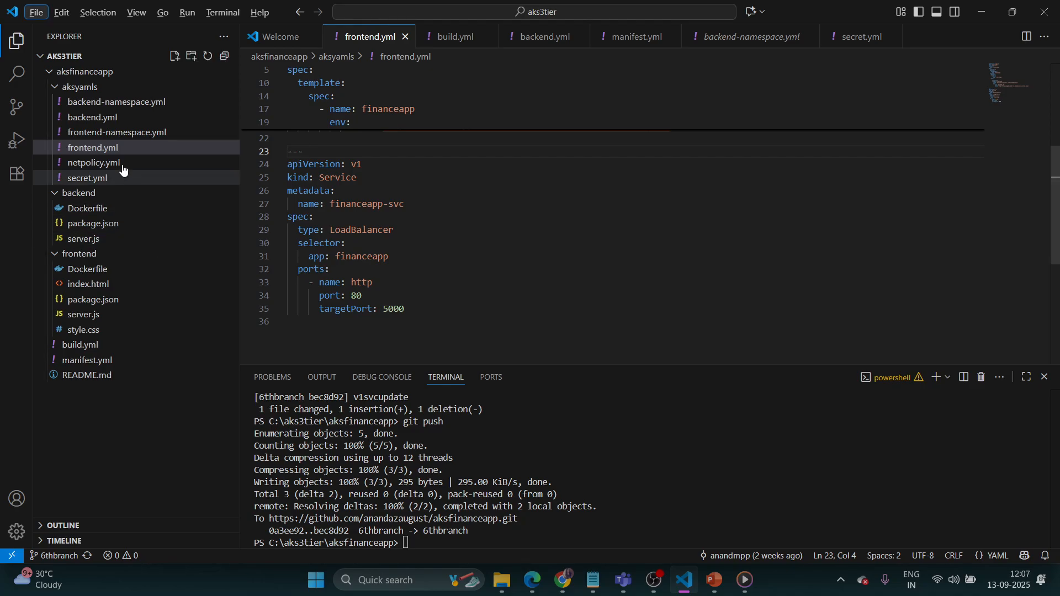
pyautogui.click(93, 117)
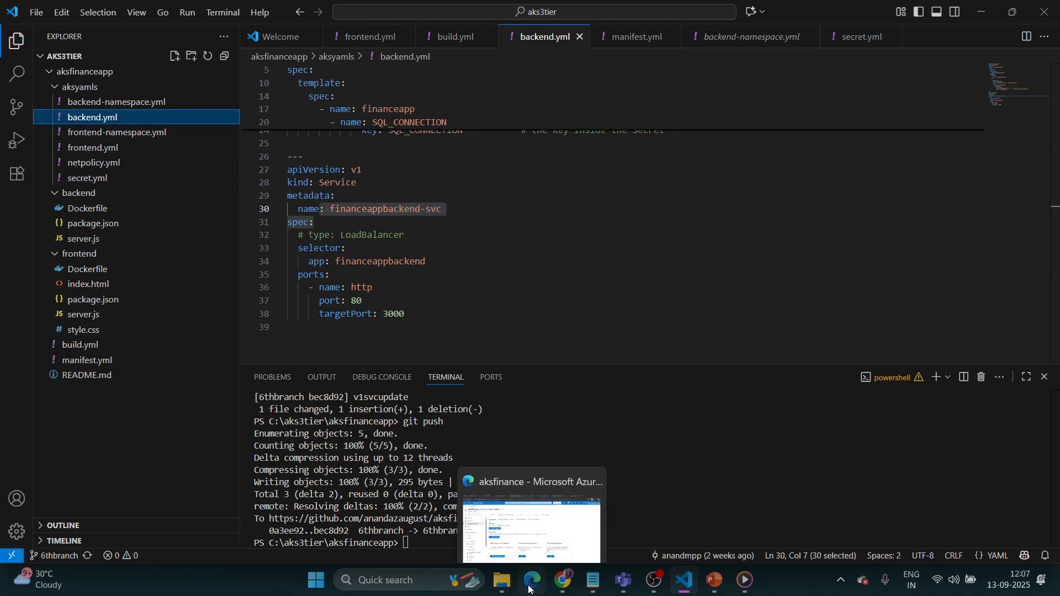
pyautogui.click(490, 235)
pyautogui.scroll(3, 489, 258)
pyautogui.scroll(4, 488, 264)
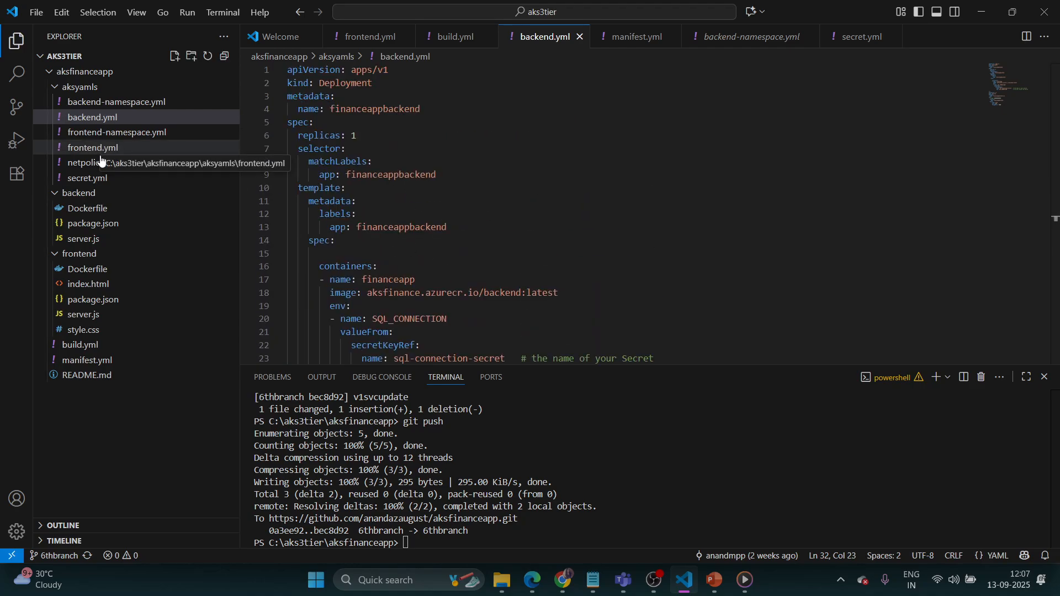
# - Switch to the pushacr2 run in Azure DevOps and review the log of the Push Image with Build ID Tag task
pyautogui.click(531, 580)
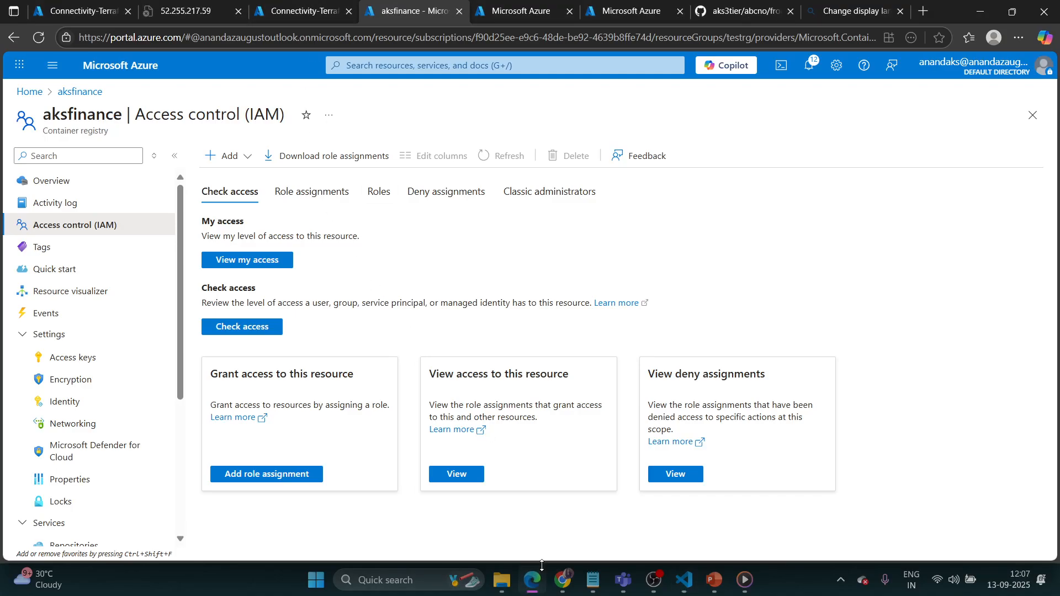
pyautogui.click(560, 581)
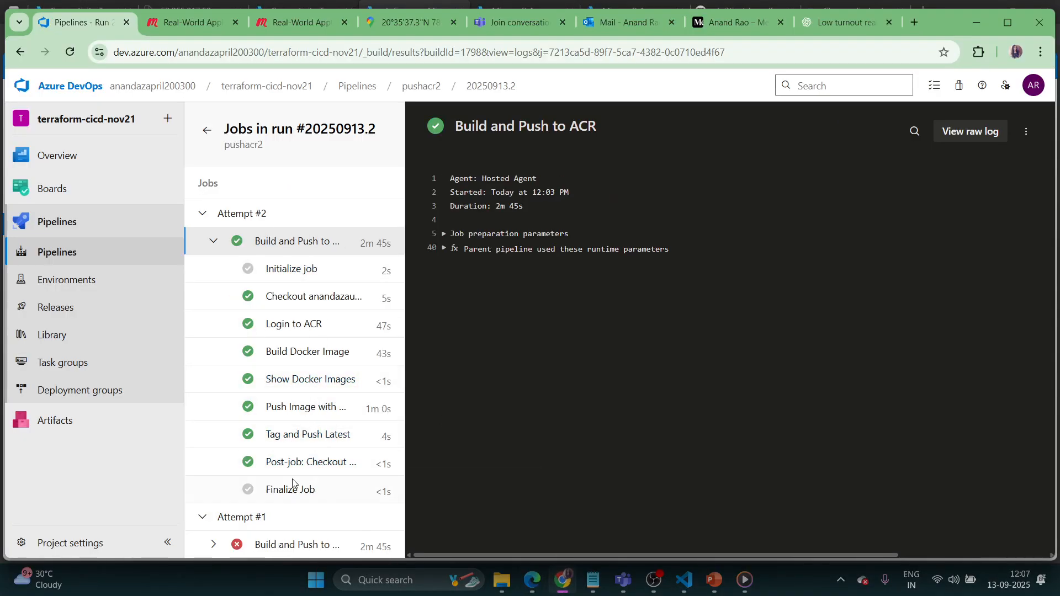
pyautogui.click(307, 412)
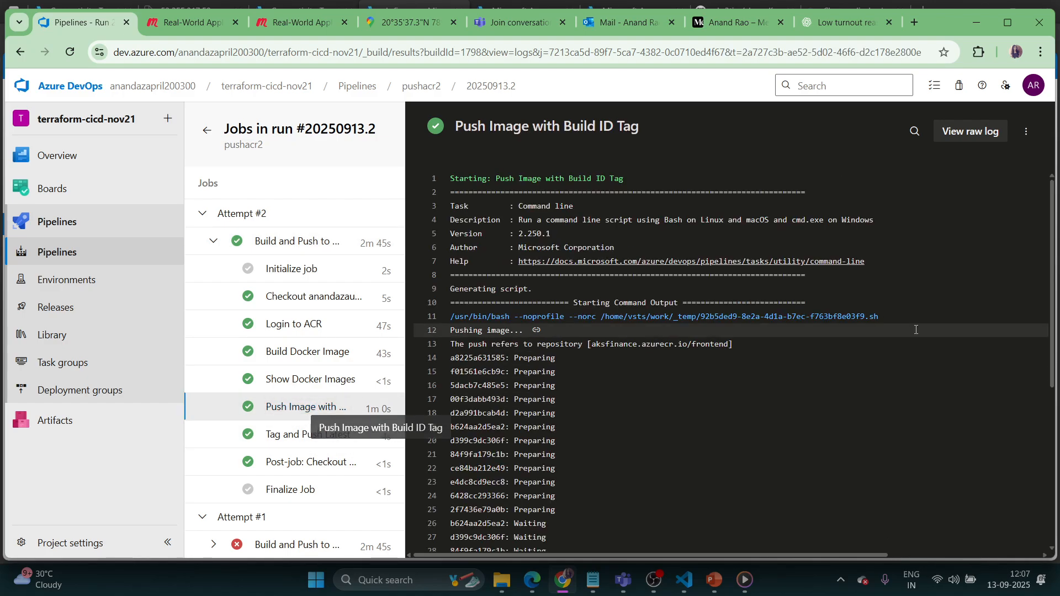
pyautogui.scroll(-5, 781, 315)
pyautogui.scroll(5, 784, 257)
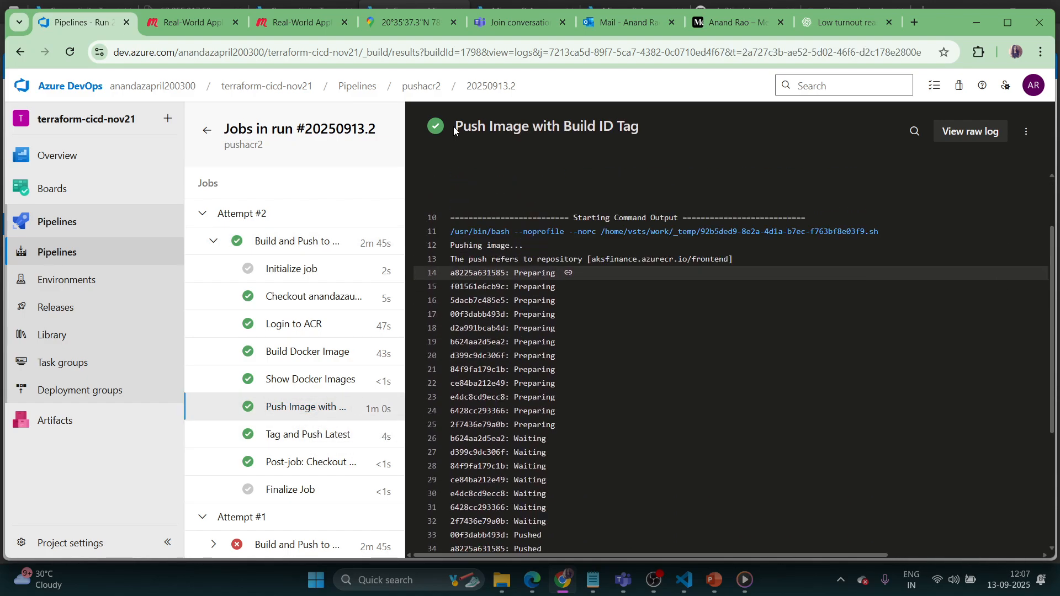
# - Switch to the Azure portal and open the frontend repository of the aksfinance container registry
pyautogui.hotkey('alt', 'Tab')
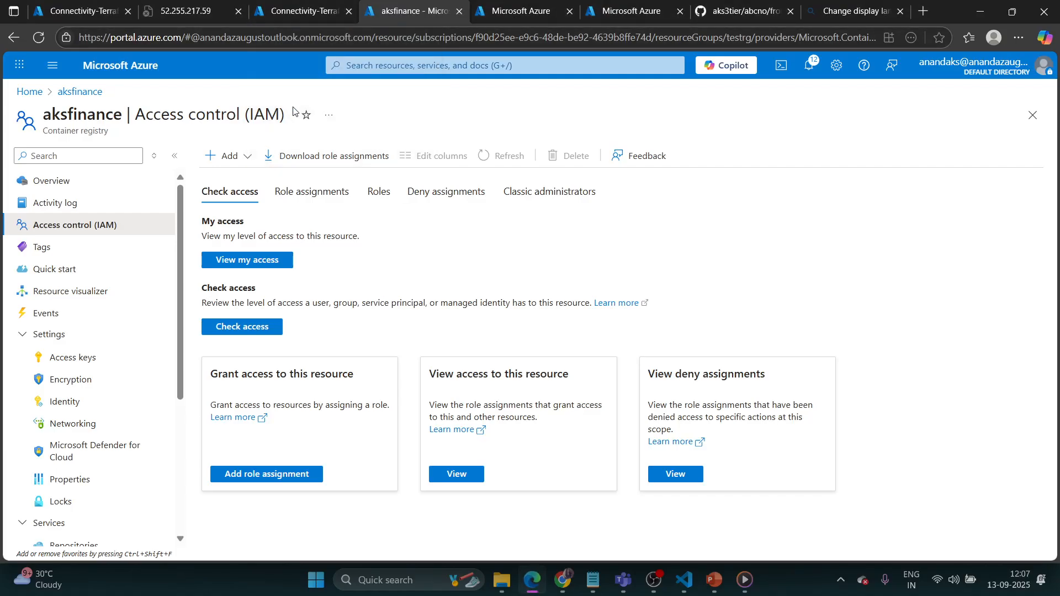
pyautogui.scroll(-4, 77, 387)
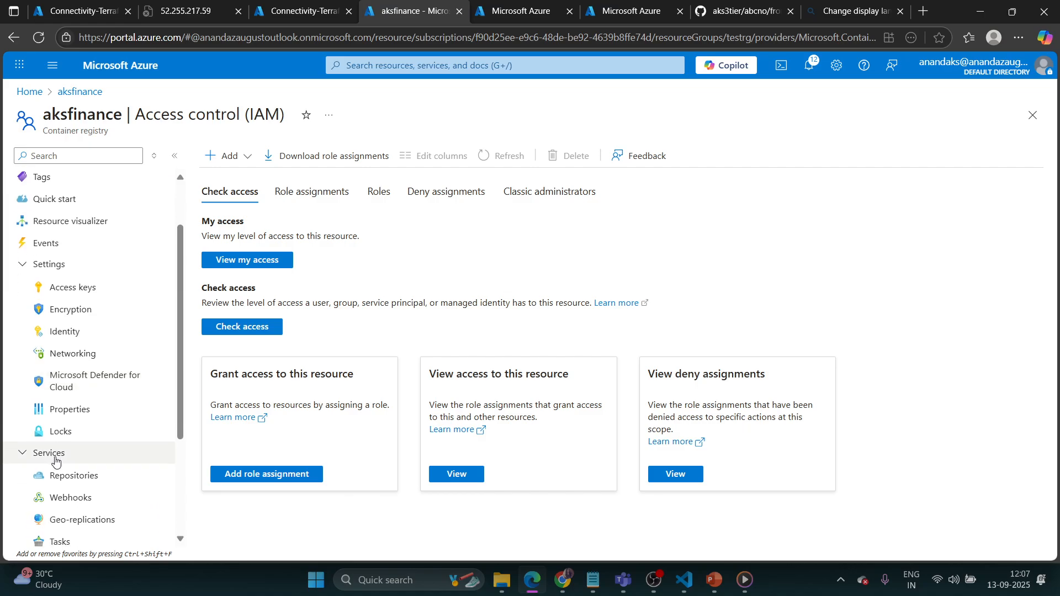
pyautogui.click(83, 339)
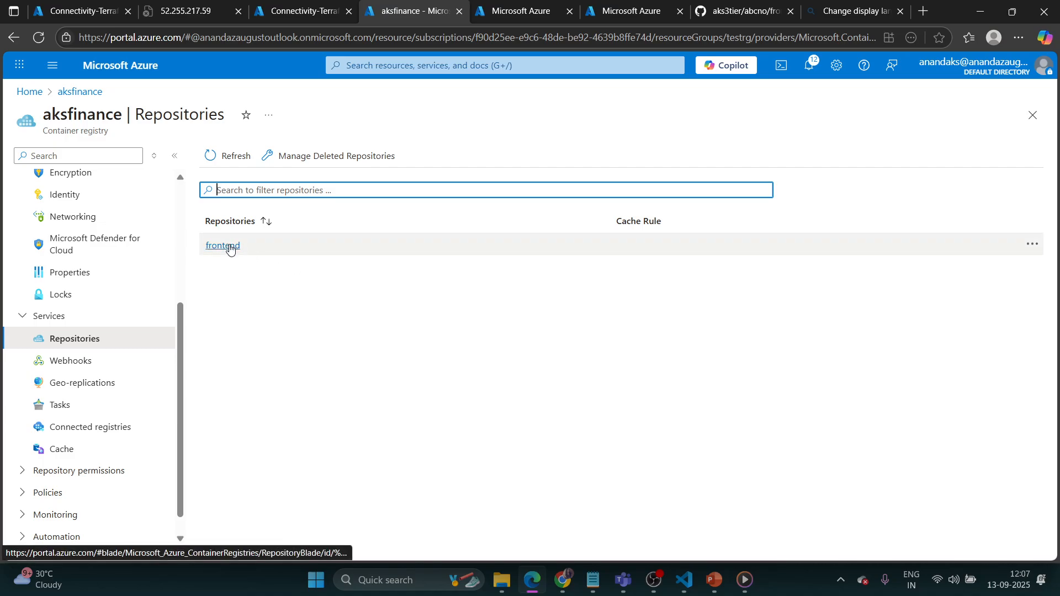
pyautogui.click(230, 246)
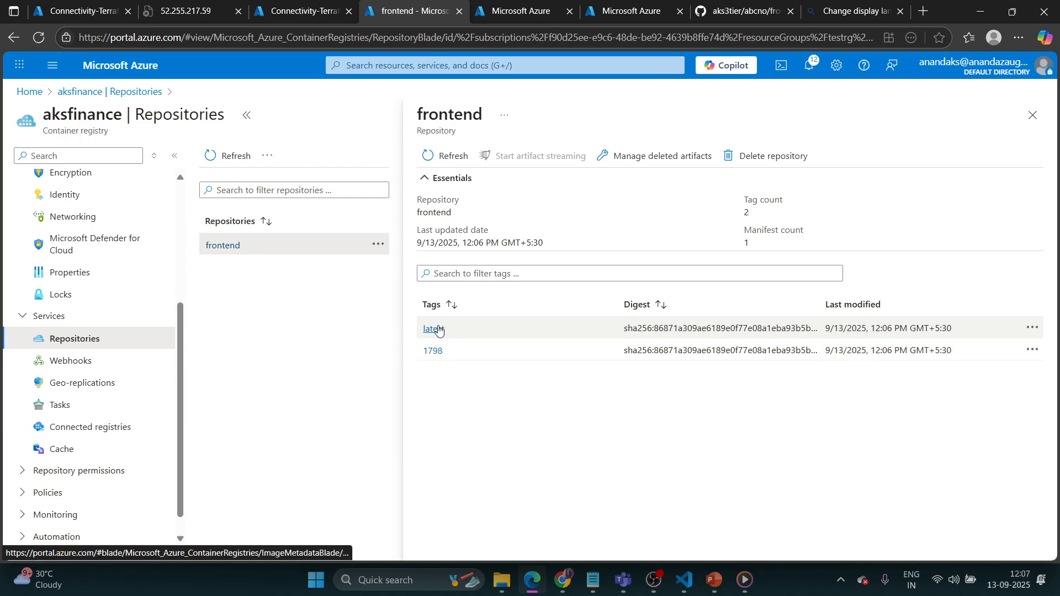
# - Switch to VS Code and highlight the container image aksfinance.azurecr.io/frontend:latest in frontend.yml
pyautogui.click(690, 585)
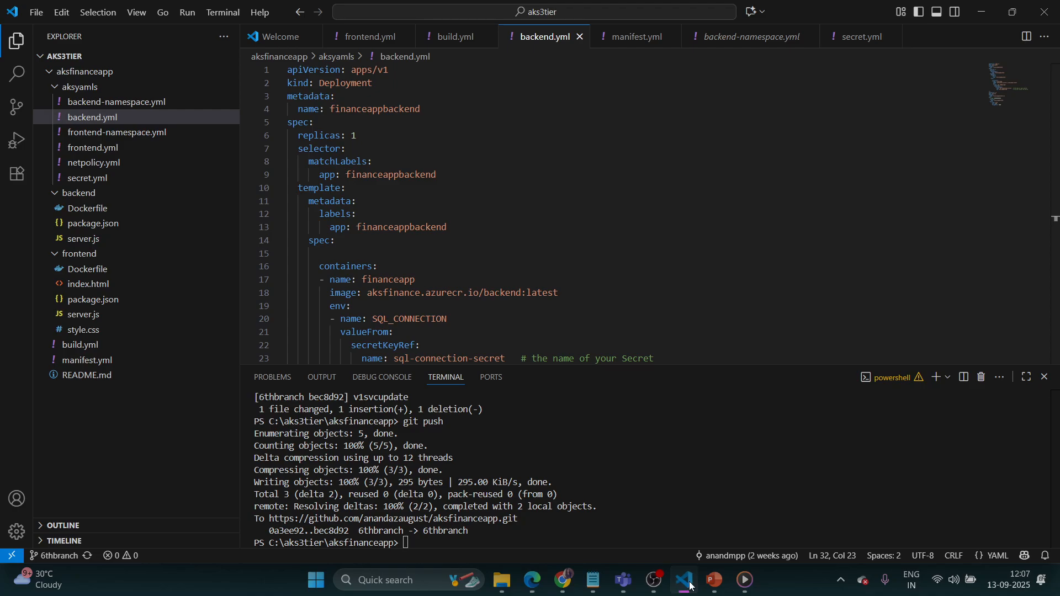
pyautogui.click(107, 154)
pyautogui.scroll(6, 466, 265)
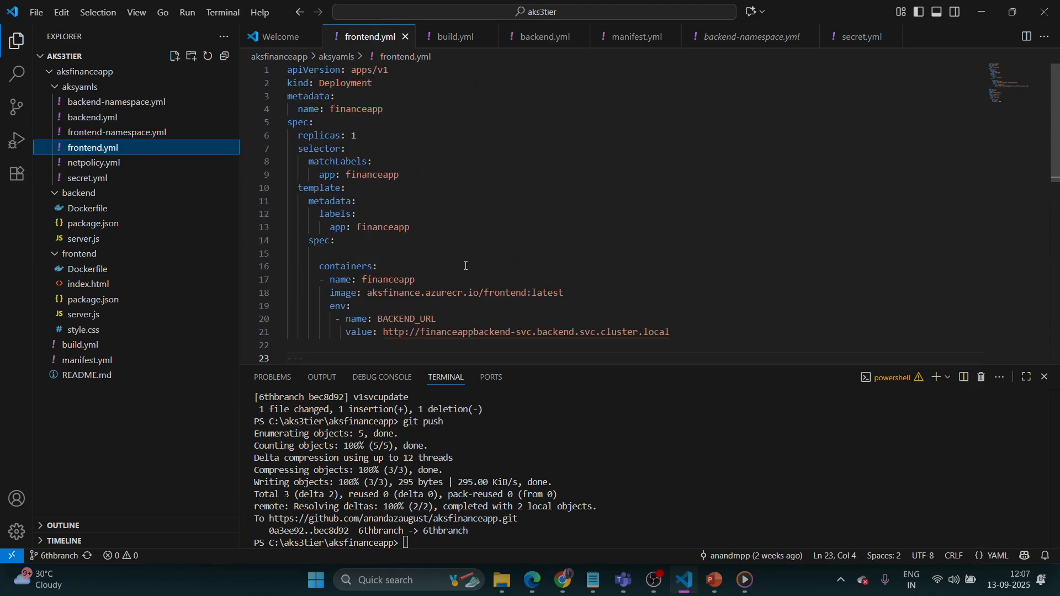
pyautogui.moveTo(564, 293); pyautogui.dragTo(373, 292)
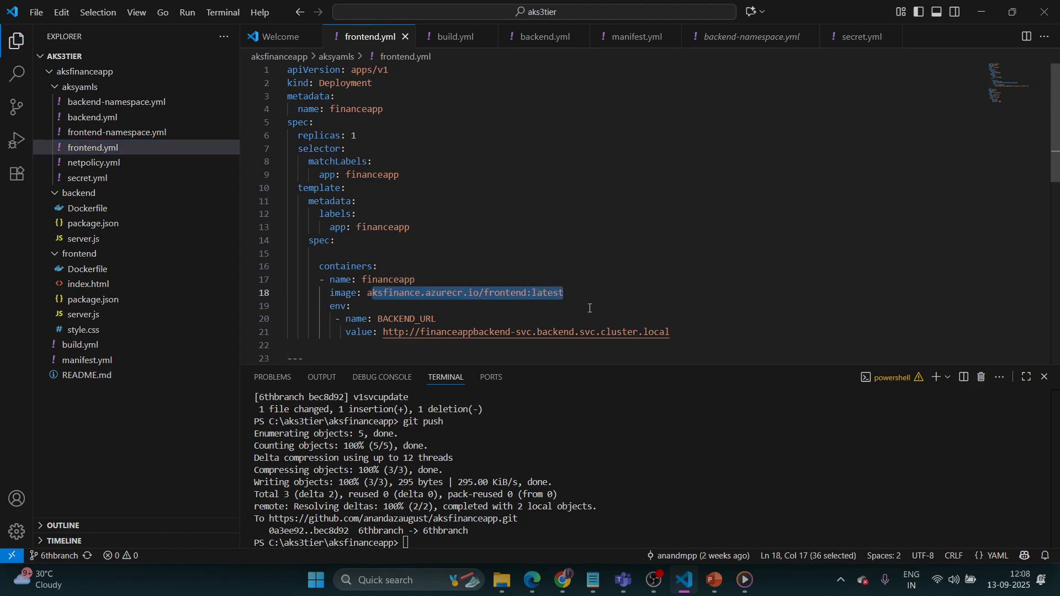
pyautogui.click(577, 297)
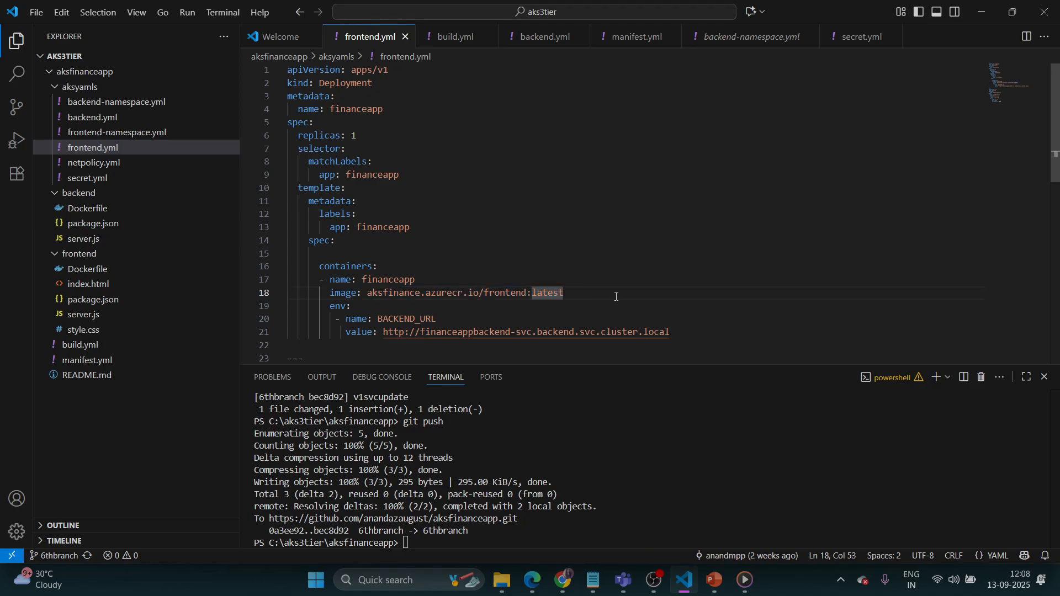
# - Switch to the Azure portal, open the frontend repository's latest tag and highlight the image path in its Docker pull command
pyautogui.hotkey('alt', 'Tab')
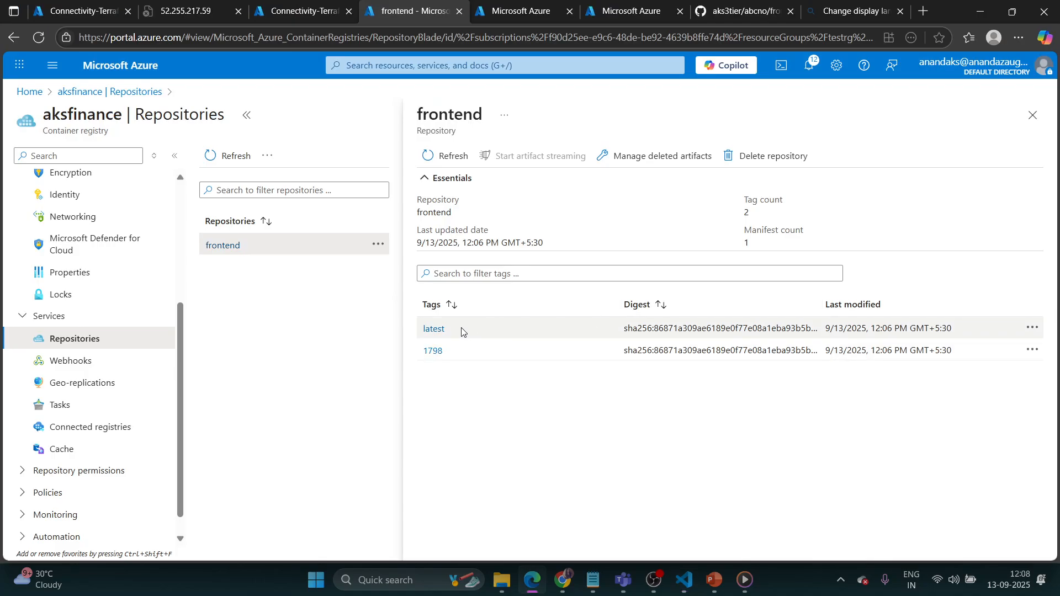
pyautogui.moveTo(486, 117); pyautogui.dragTo(417, 123)
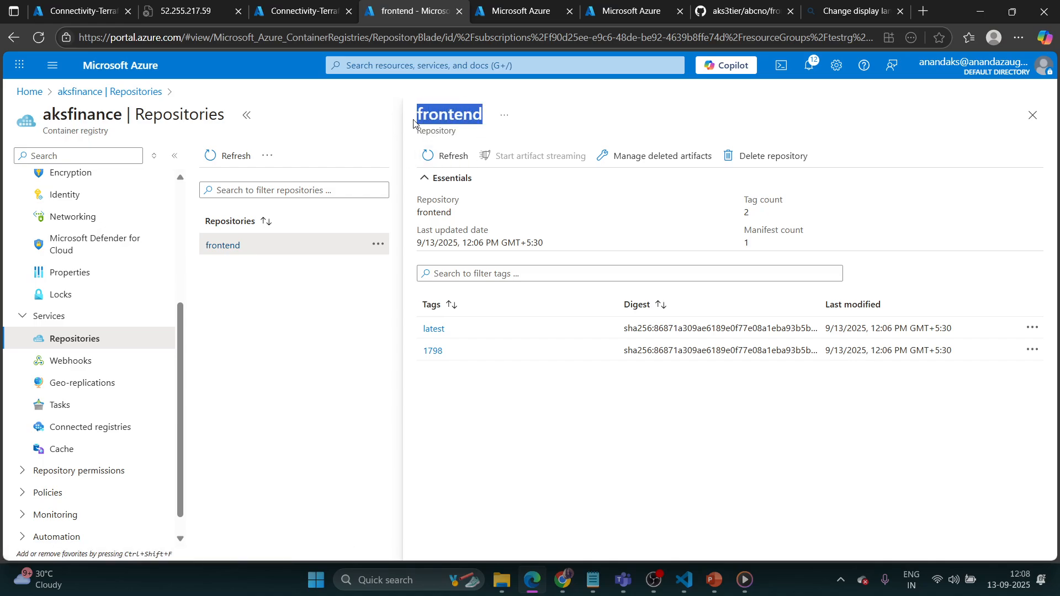
pyautogui.click(434, 330)
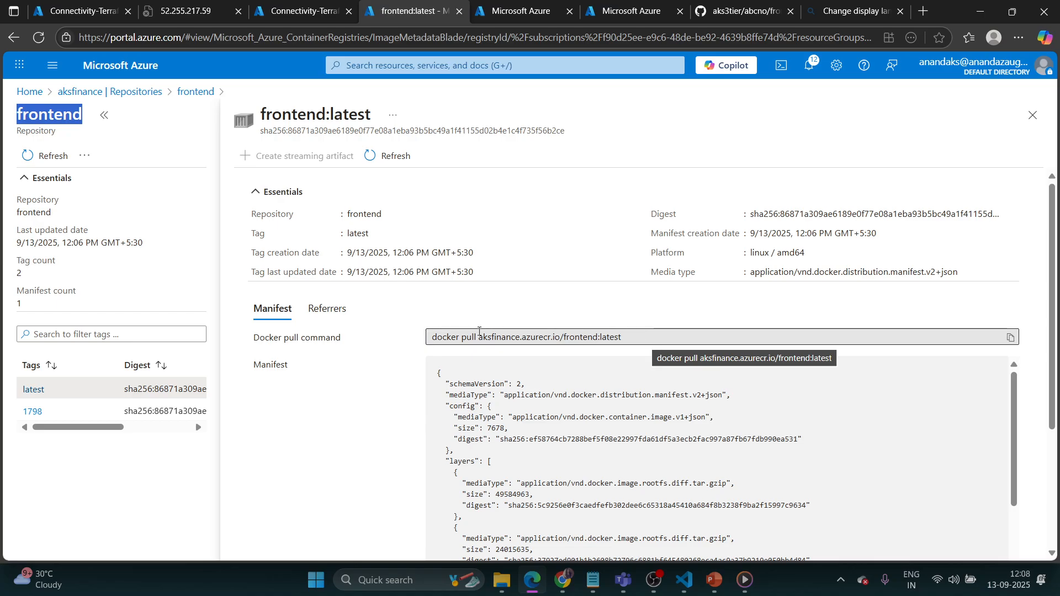
pyautogui.moveTo(478, 337); pyautogui.dragTo(653, 365)
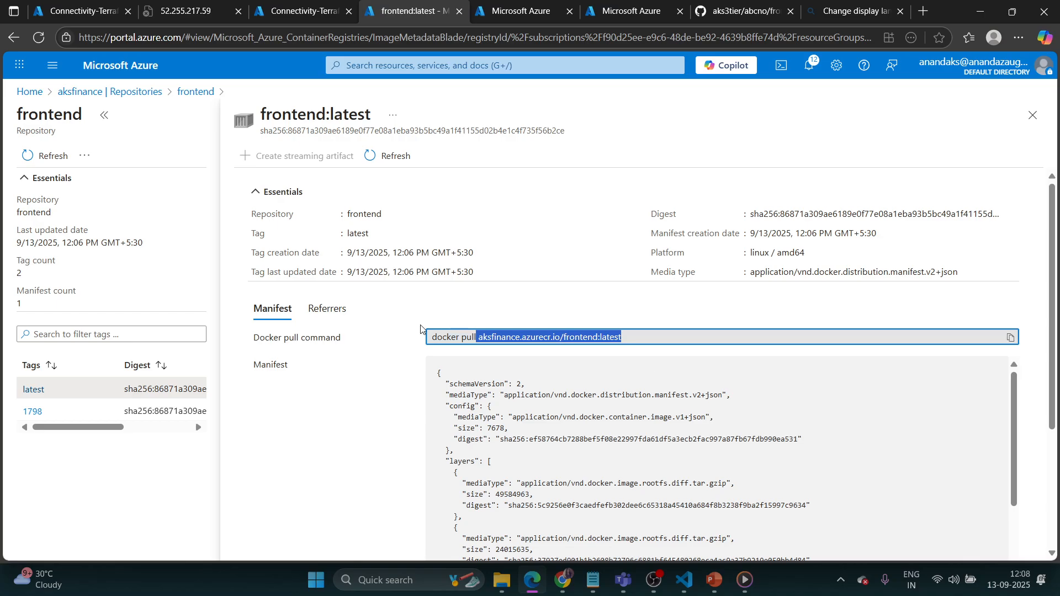
pyautogui.click(551, 337)
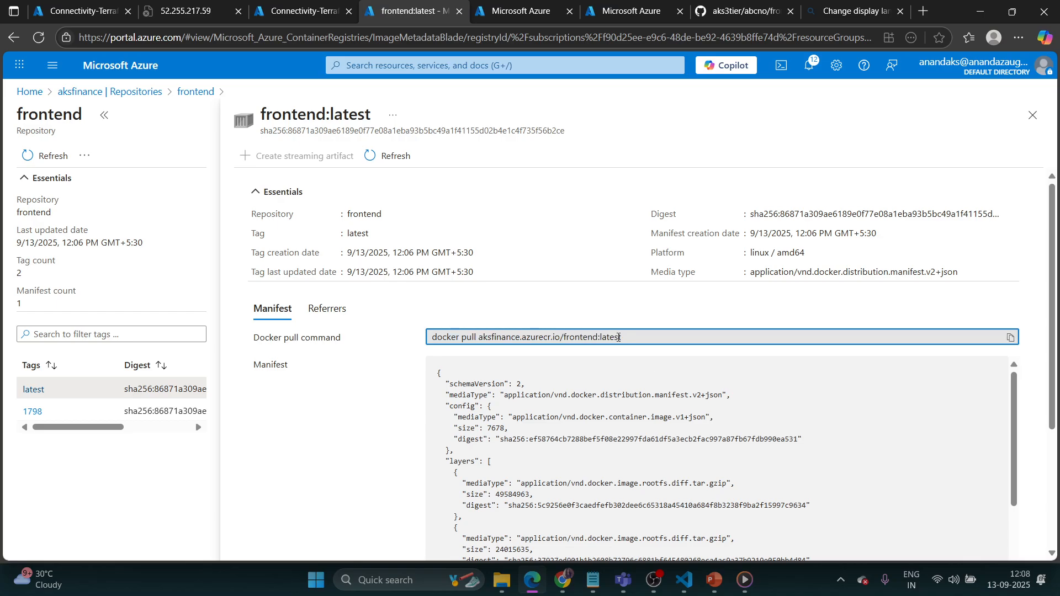
# - Highlight the full image path in frontend.yml for comparison, and return to the frontend repository's tag list in the Azure portal
pyautogui.hotkey('alt', 'Tab')
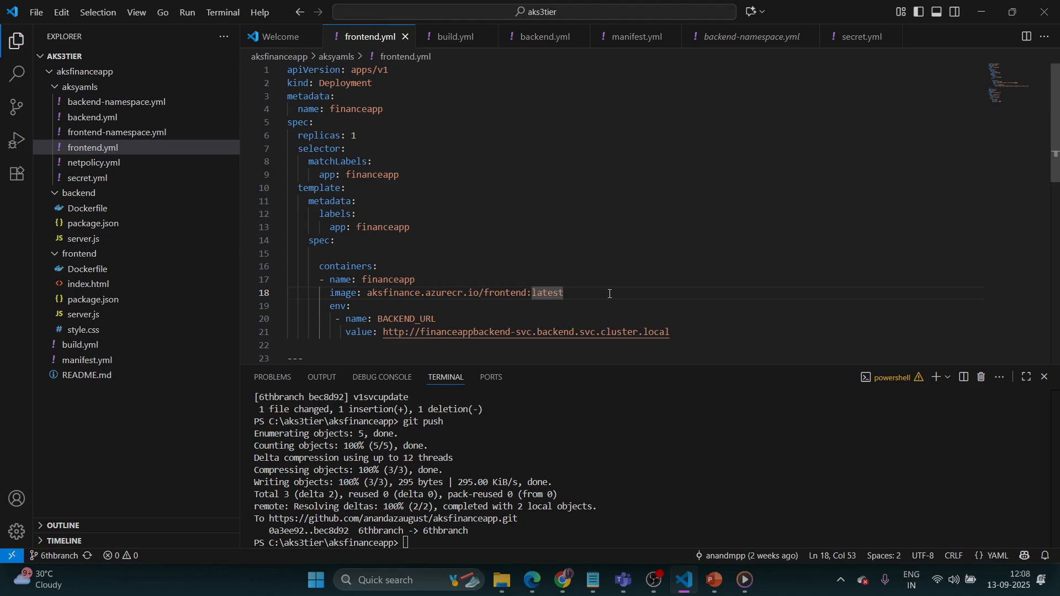
pyautogui.moveTo(603, 294); pyautogui.dragTo(368, 292)
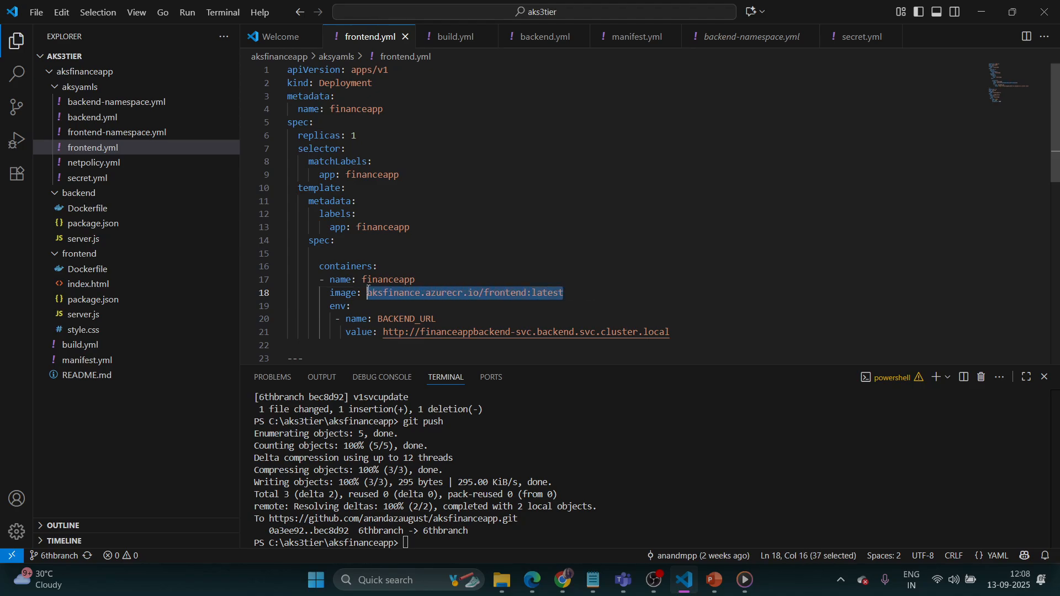
pyautogui.hotkey('alt', 'Tab')
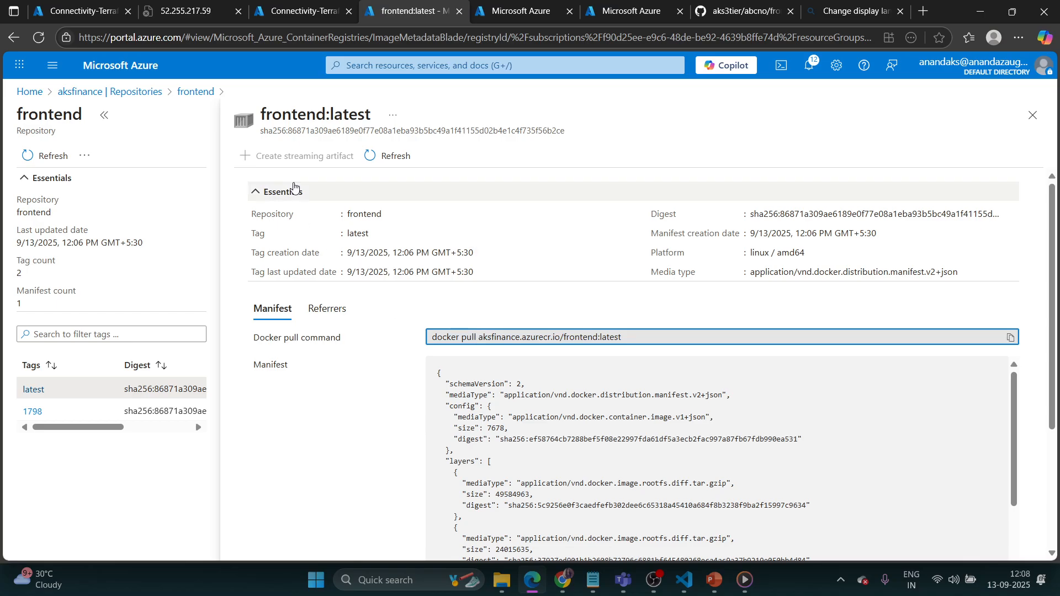
pyautogui.click(184, 92)
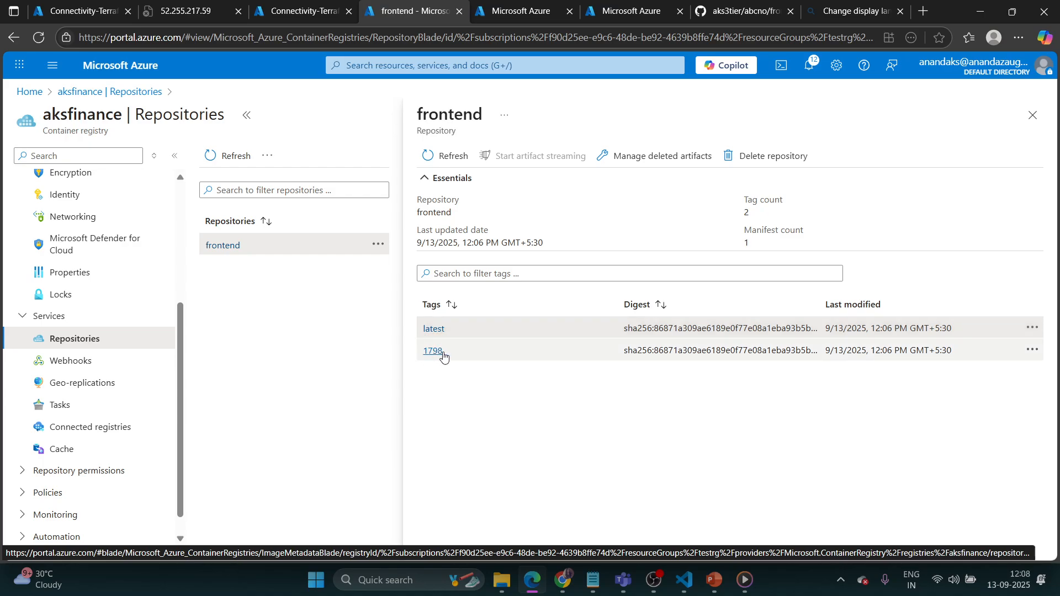
# - Compare the latest tag highlighted in frontend.yml's image line with the tags of the frontend repository in the Azure portal
pyautogui.hotkey('alt', 'Tab')
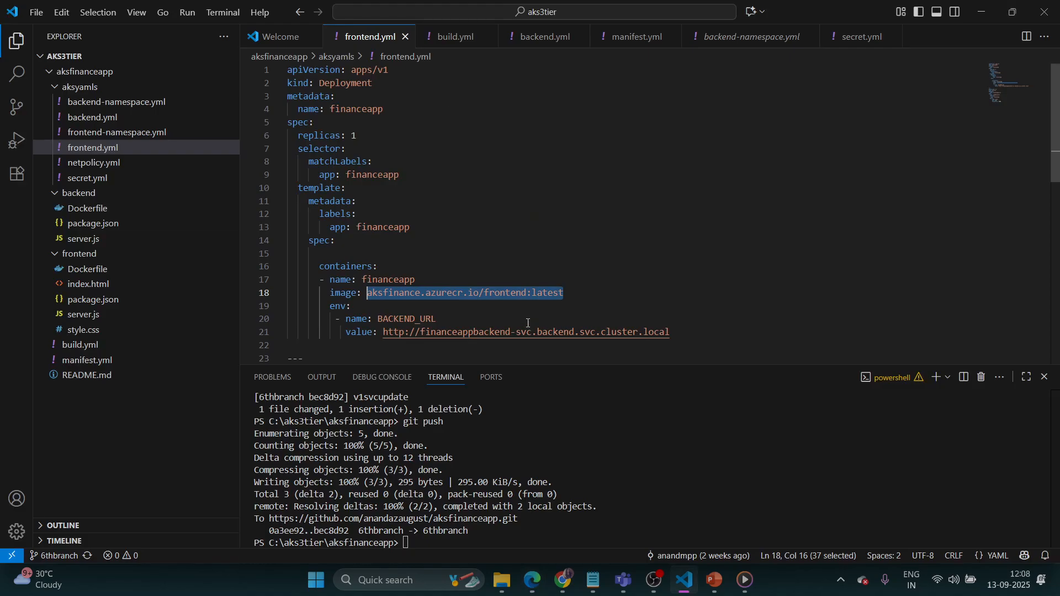
pyautogui.moveTo(533, 293); pyautogui.dragTo(586, 296)
pyautogui.hotkey('alt', 'Tab')
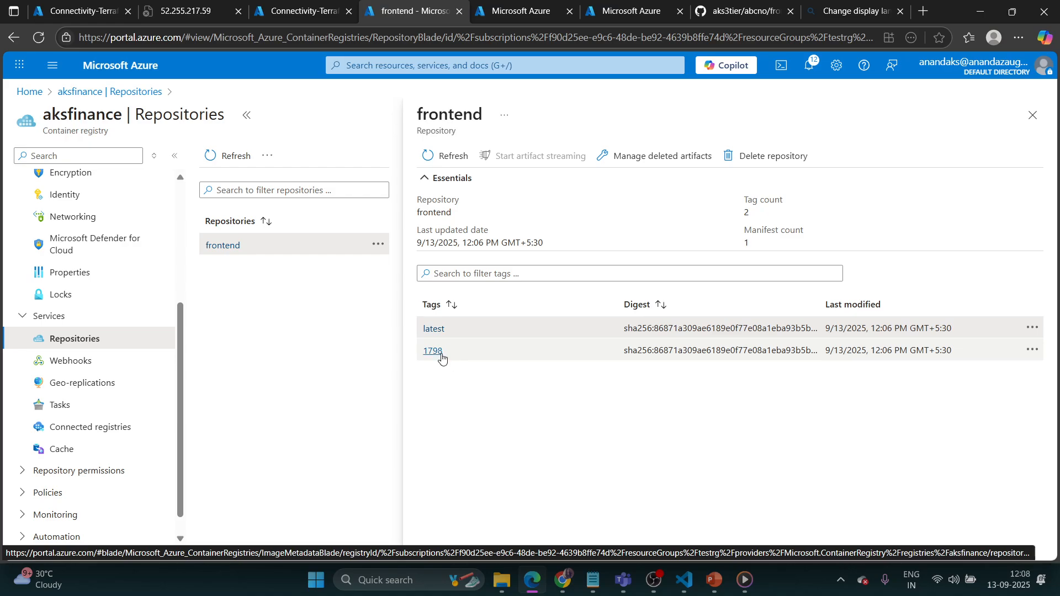
pyautogui.hotkey('alt', 'Tab')
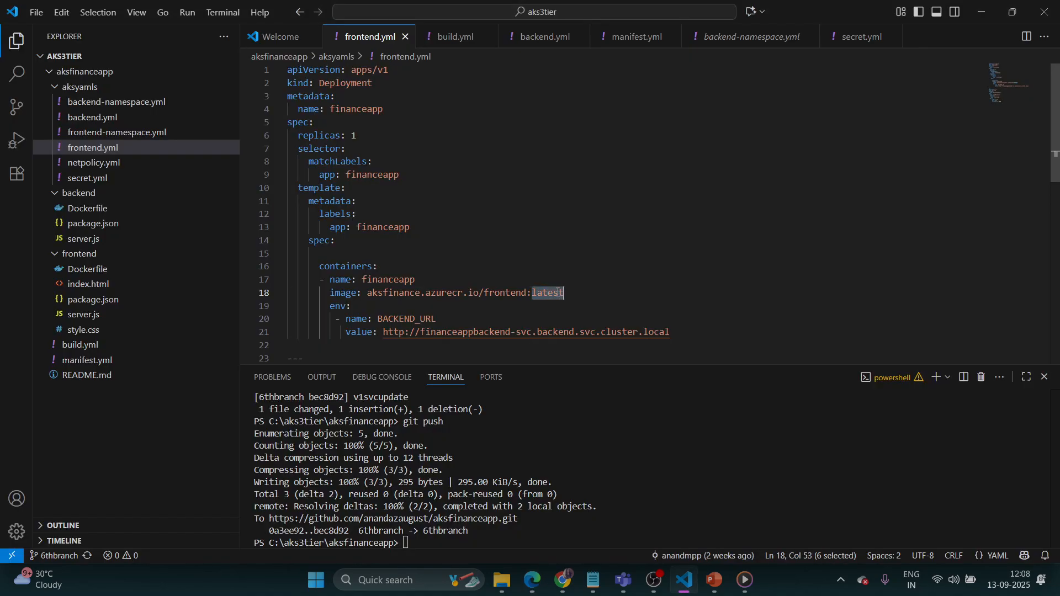
pyautogui.hotkey('alt', 'Tab')
pyautogui.hotkey('alt', 'Tab')
pyautogui.click(582, 293)
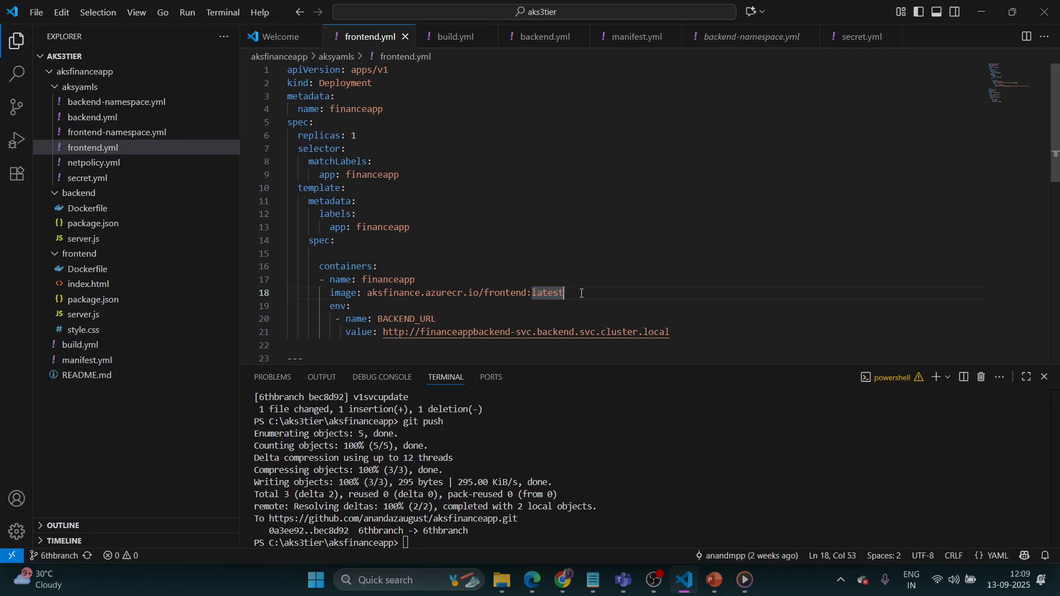
pyautogui.doubleClick(550, 294)
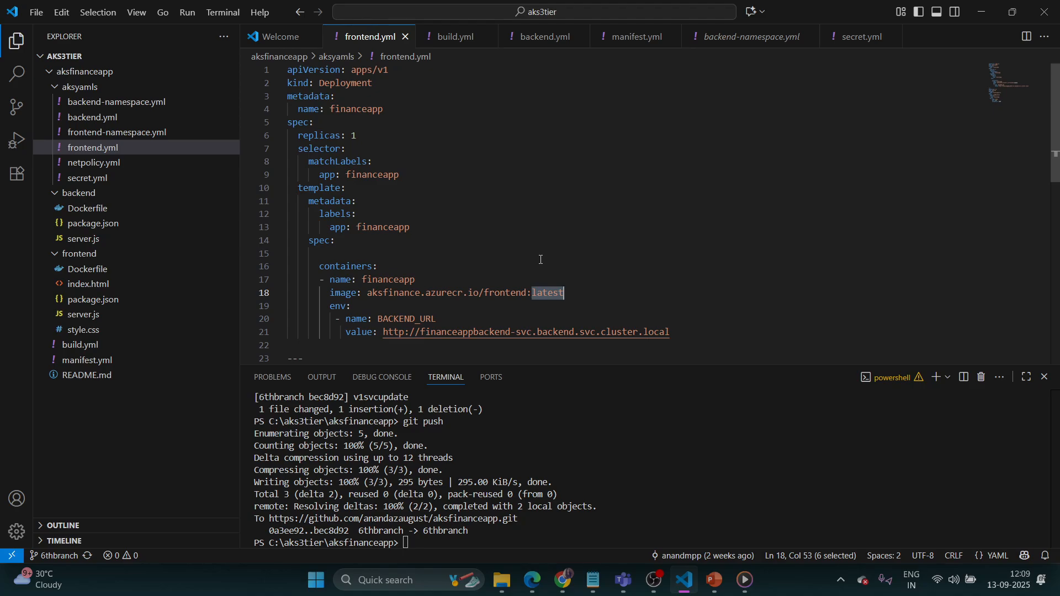
pyautogui.click(570, 294)
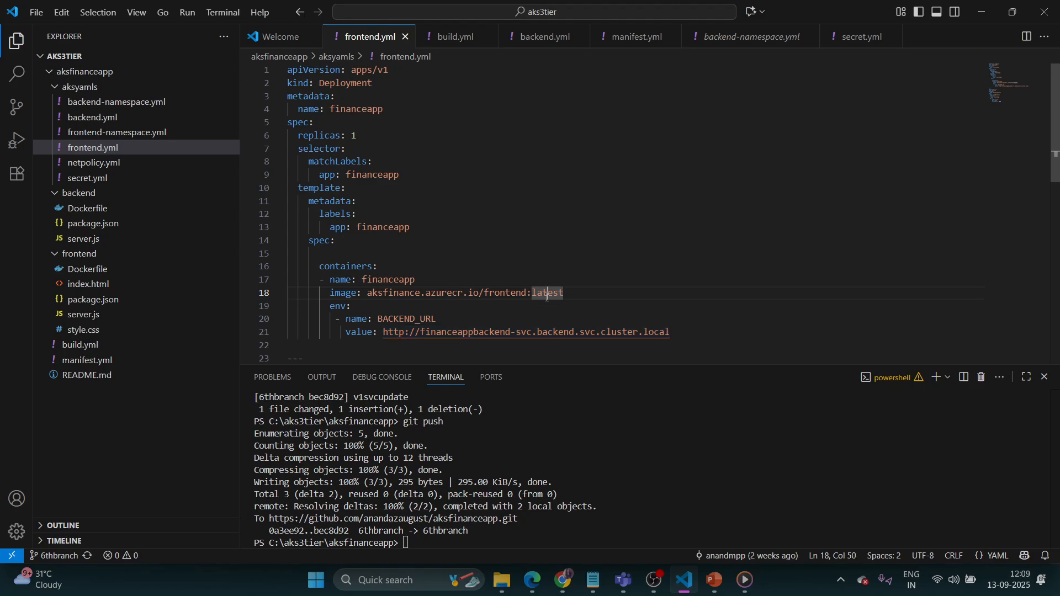
# - Highlight the latest tag of the image in frontend.yml and check it against the build tag 1798 in the frontend repository
pyautogui.doubleClick(549, 294)
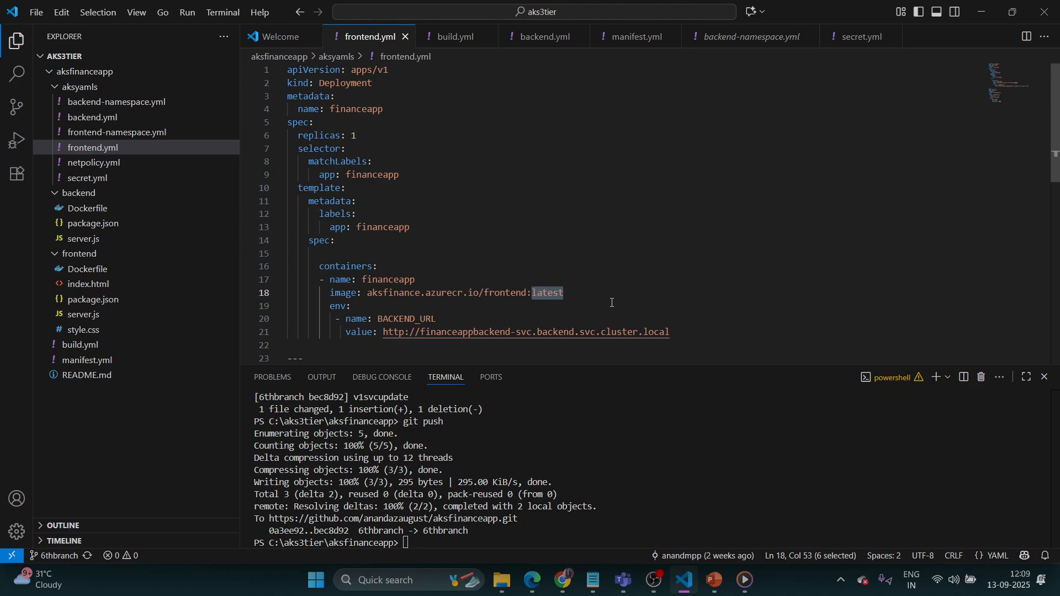
pyautogui.hotkey('alt', 'Tab')
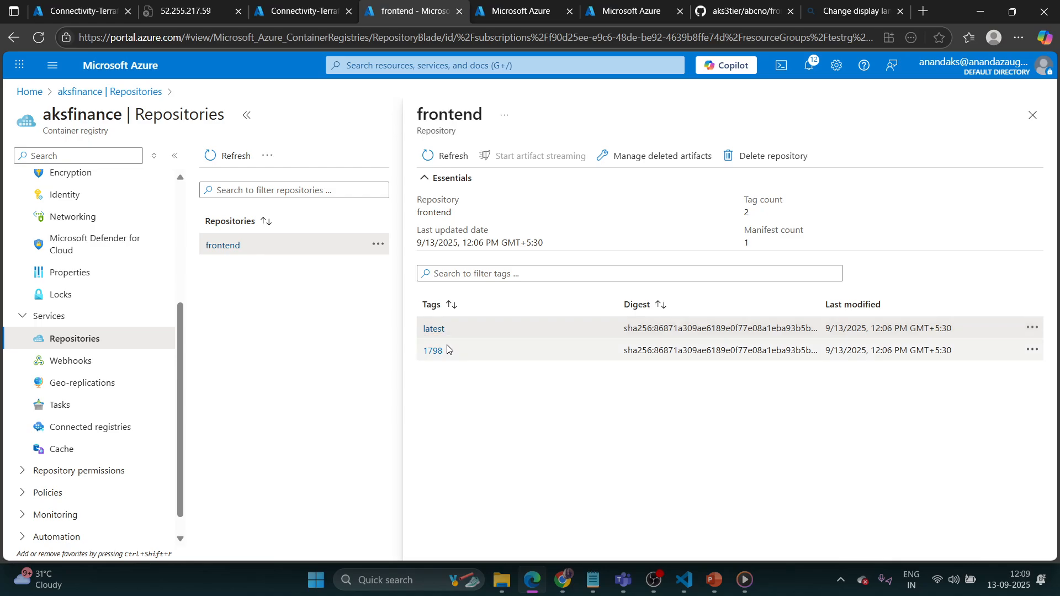
pyautogui.hotkey('alt', 'Tab')
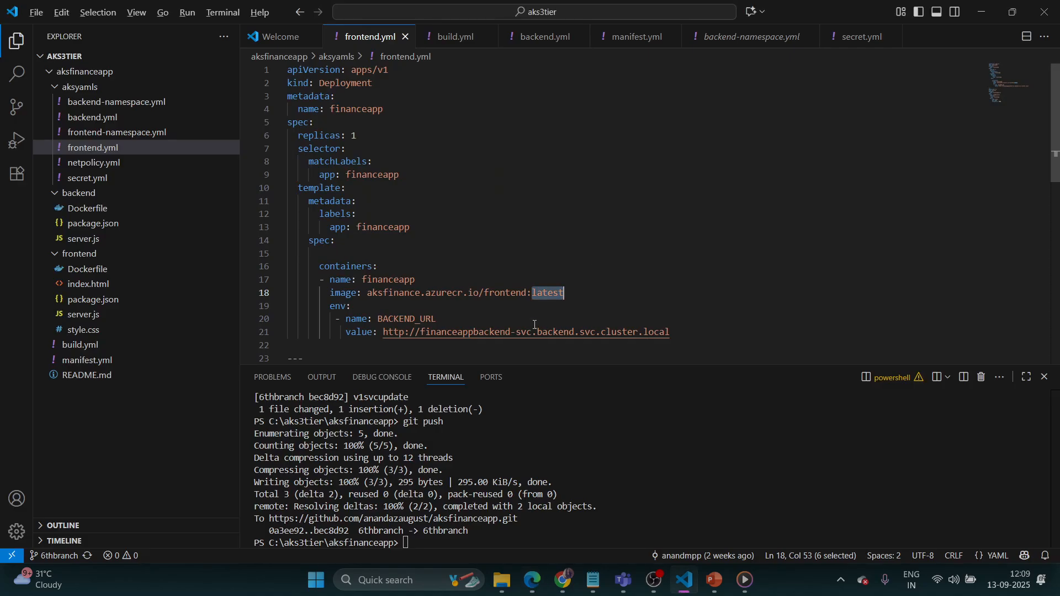
pyautogui.hotkey('alt', 'Tab')
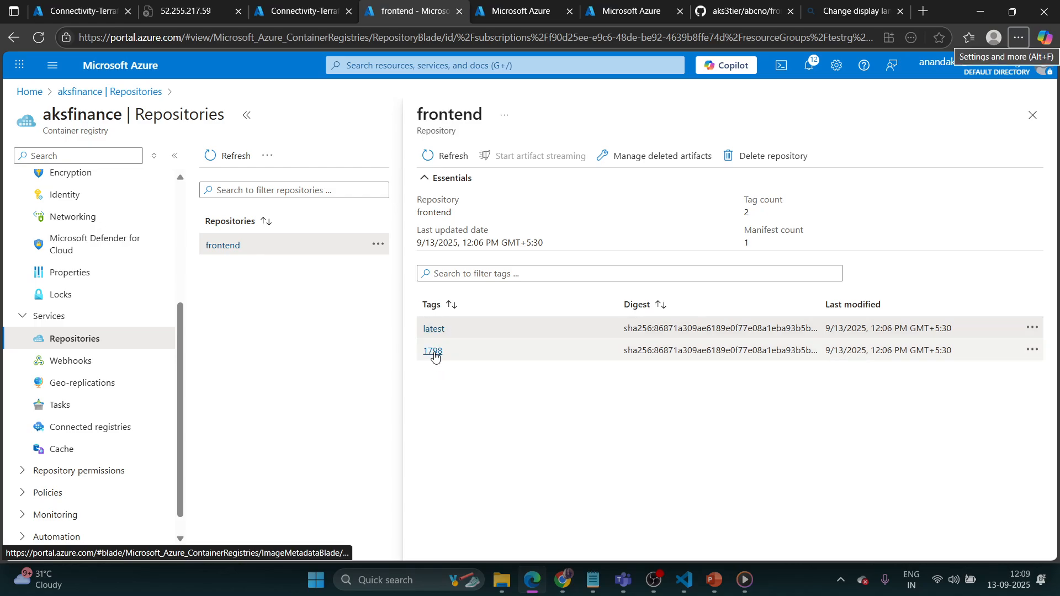
pyautogui.hotkey('alt', 'Tab')
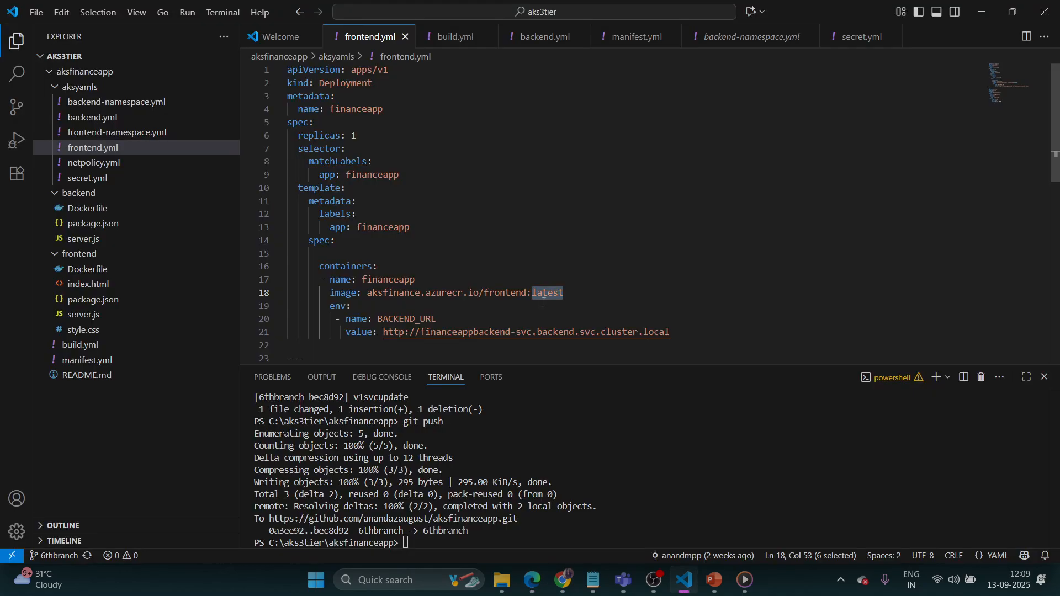
# - Try replacing the image tag latest with a numeric build tag in frontend.yml, and undo the edit
pyautogui.write('1799')
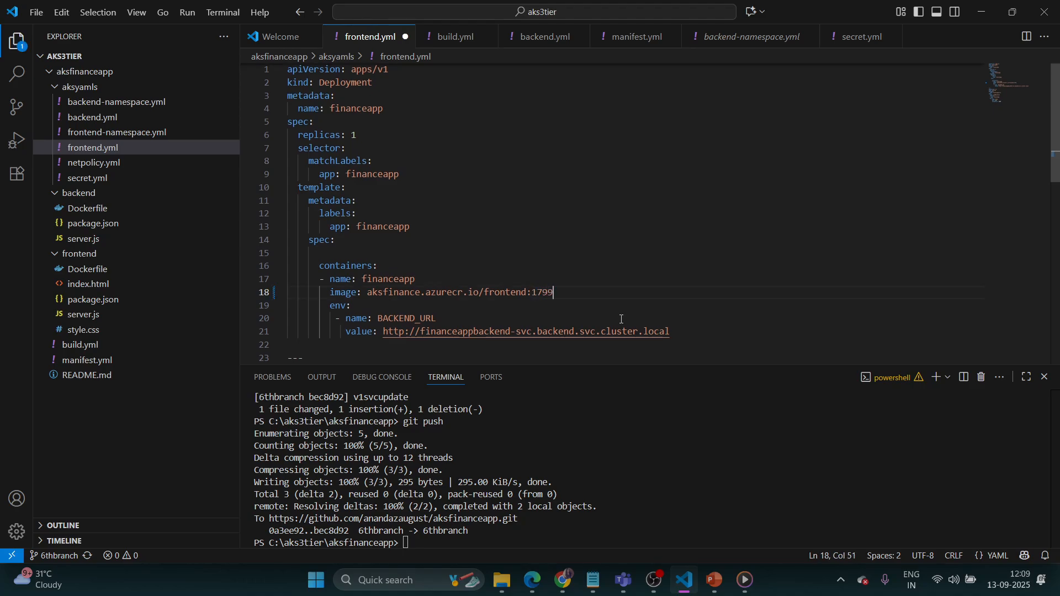
pyautogui.hotkey('ctrl', 'z')
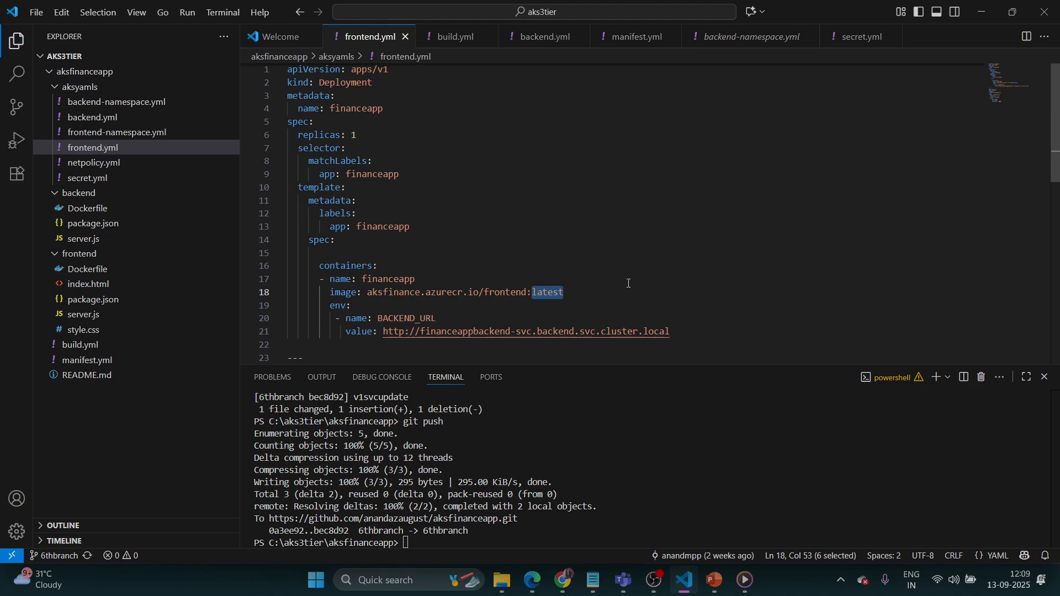
pyautogui.click(573, 266)
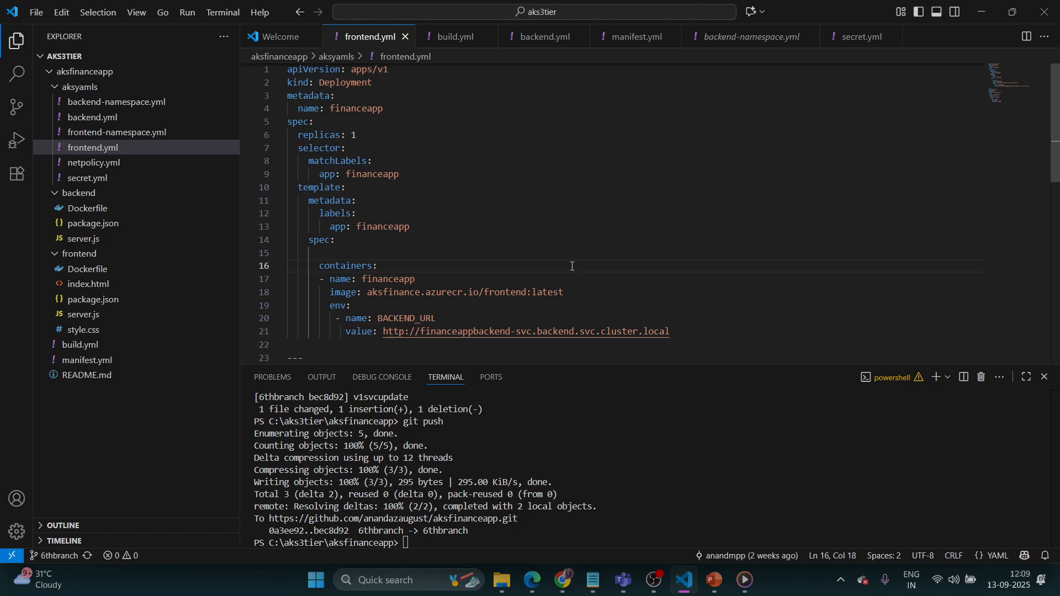
# - Review the frontend repository's tags in the Azure portal, and switch to the Azure DevOps log of the Push Image with Build ID Tag task
pyautogui.scroll(-2, 572, 266)
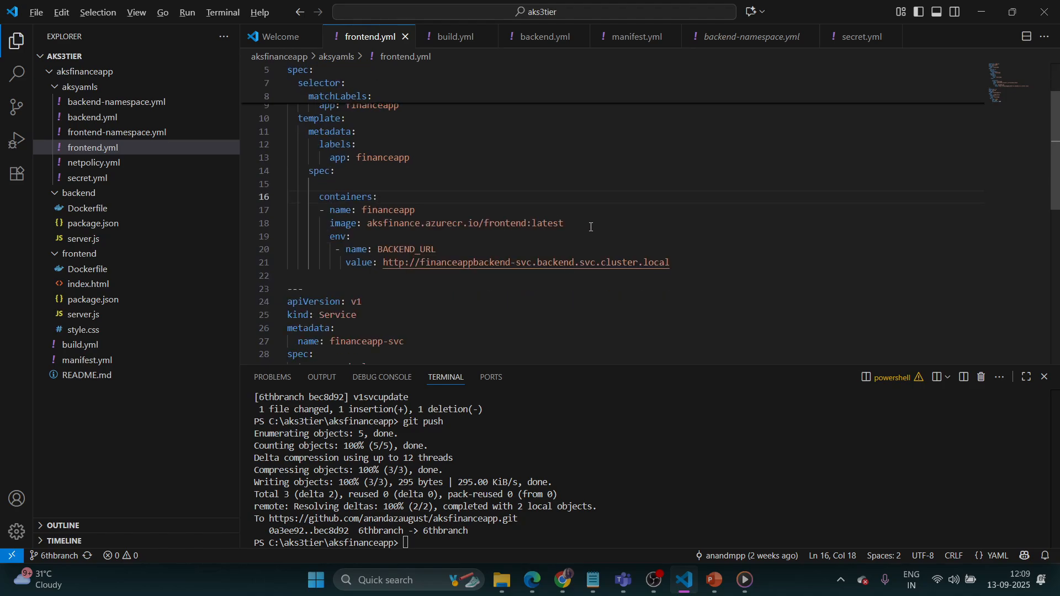
pyautogui.hotkey('alt', 'Tab')
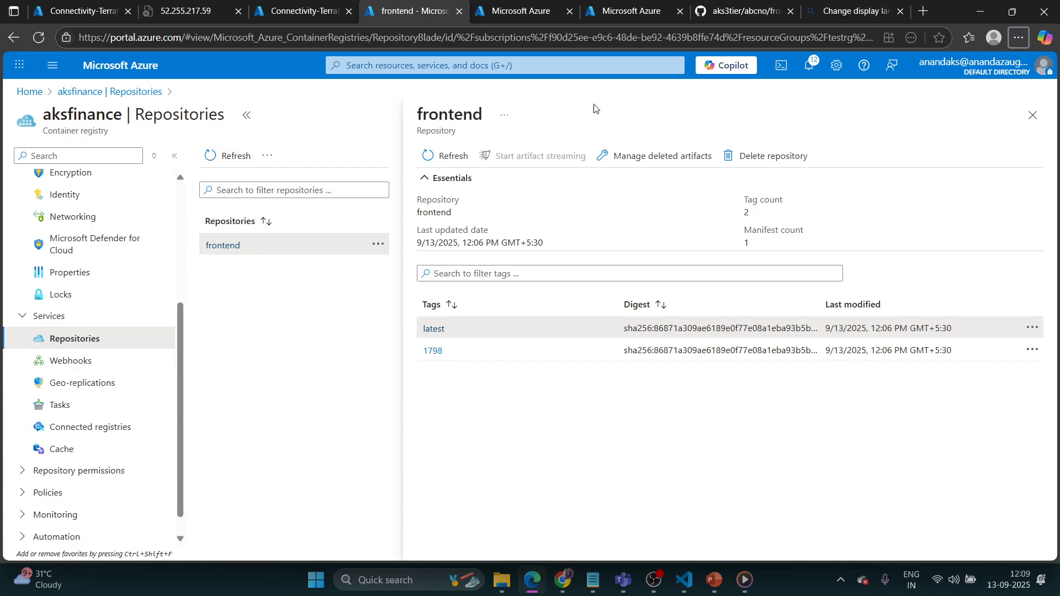
pyautogui.click(534, 586)
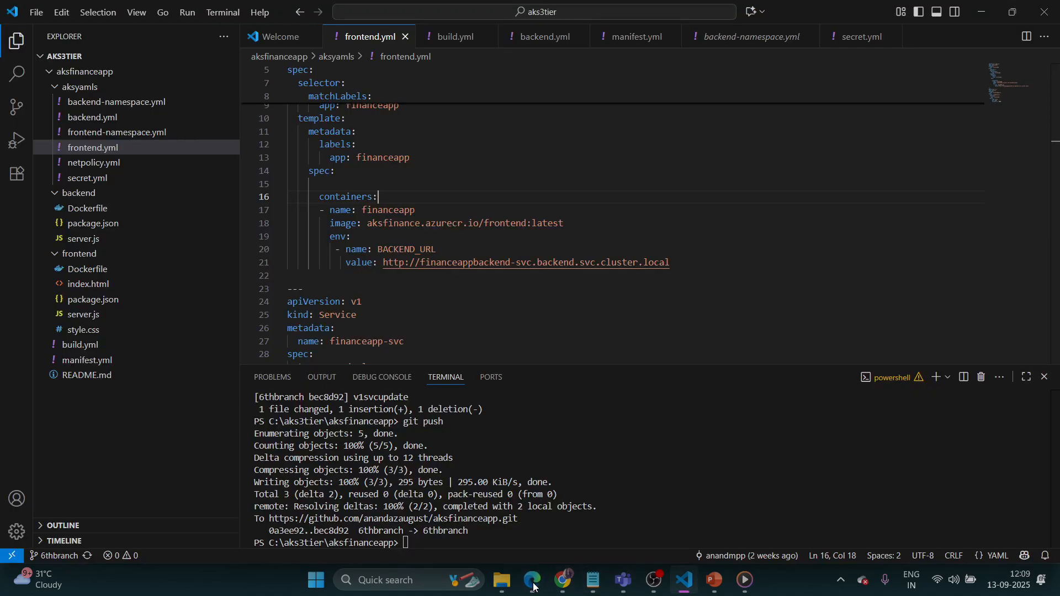
pyautogui.click(534, 586)
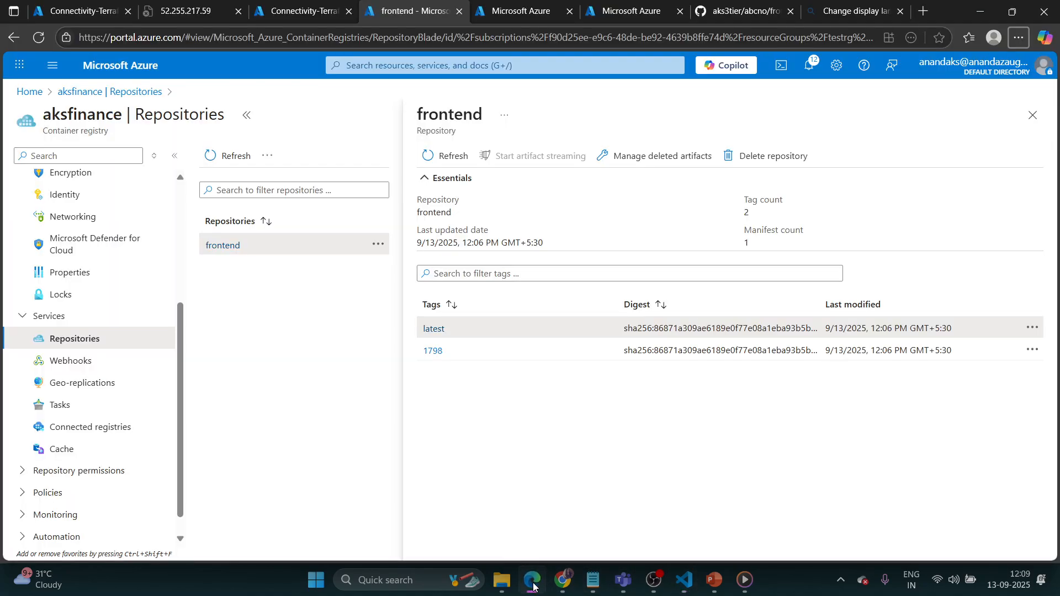
pyautogui.click(566, 583)
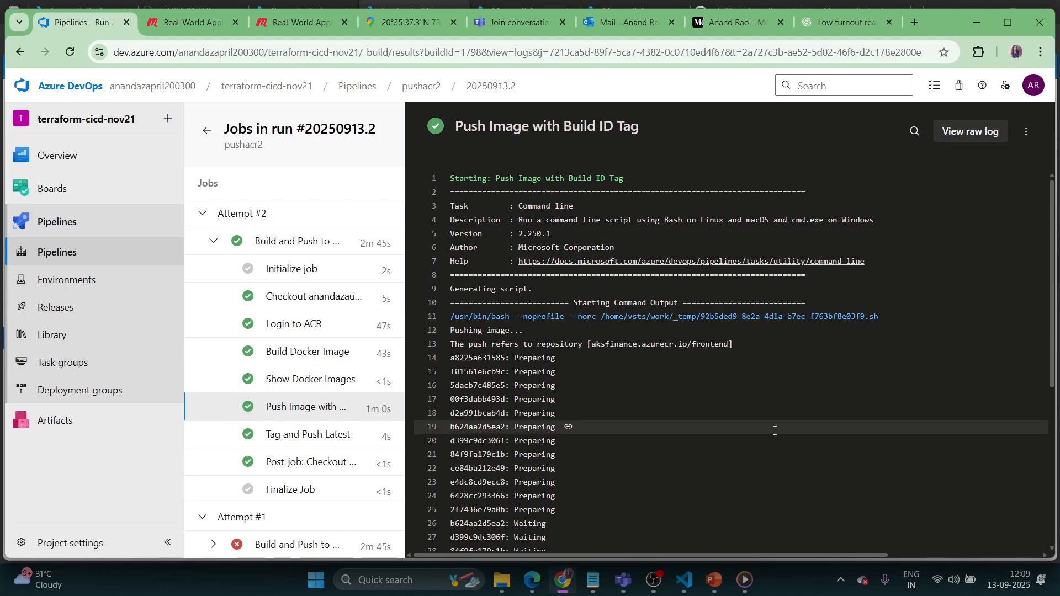
# - Switch to the Teams meeting window and dismiss its meeting time-limit notices
pyautogui.click(622, 582)
pyautogui.click(607, 511)
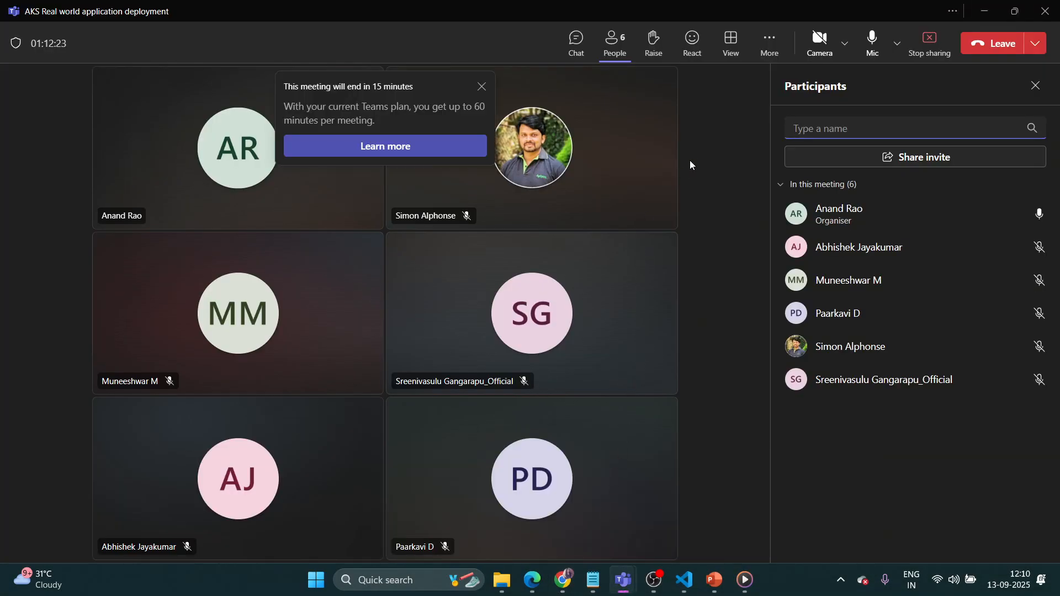
pyautogui.click(481, 87)
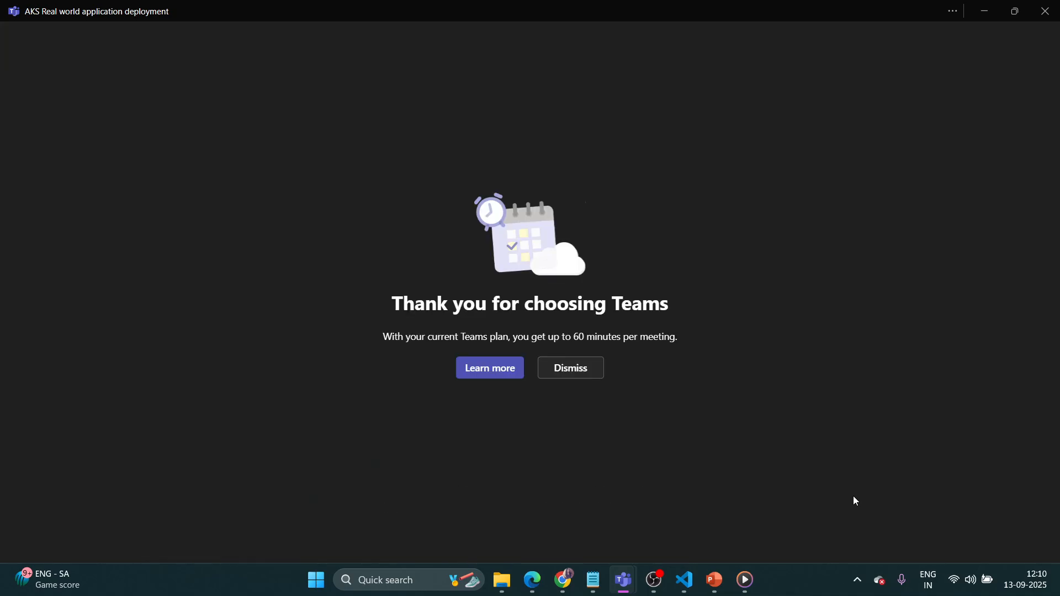
pyautogui.click(571, 370)
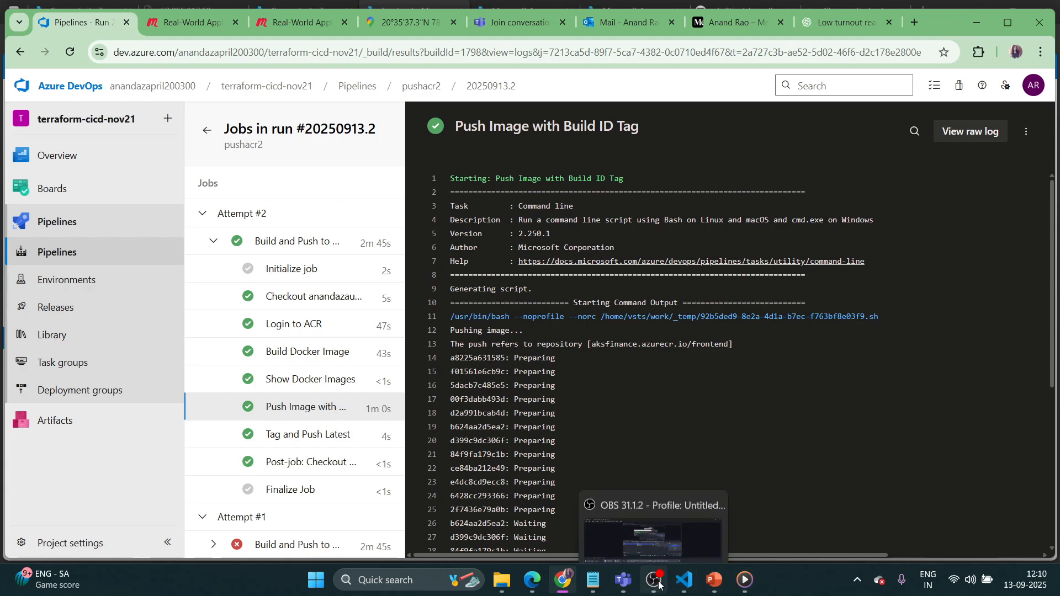
pyautogui.click(685, 581)
pyautogui.click(686, 582)
pyautogui.click(533, 581)
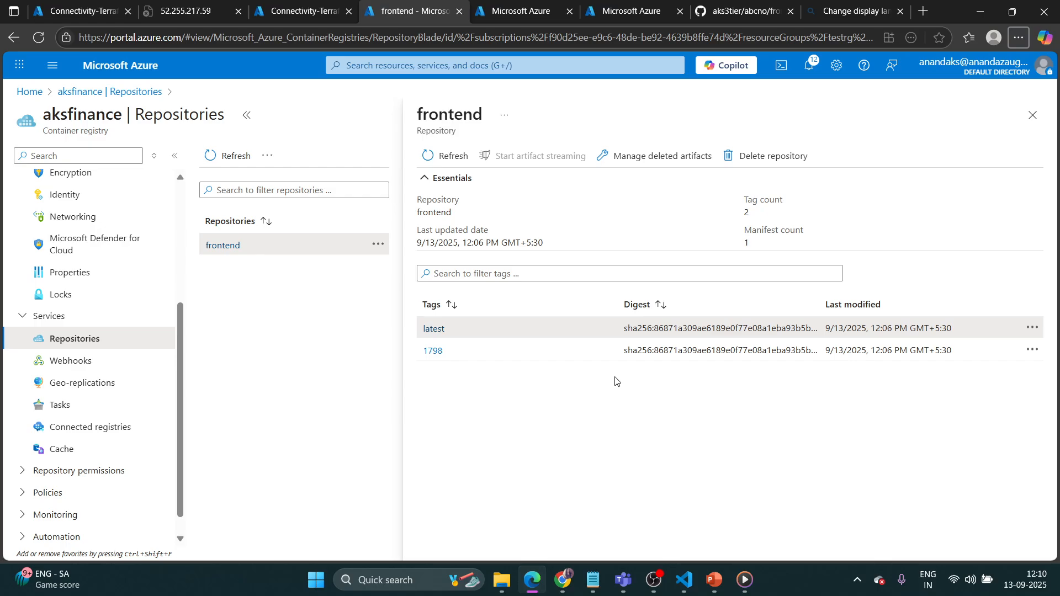
pyautogui.hotkey('alt', 'Tab')
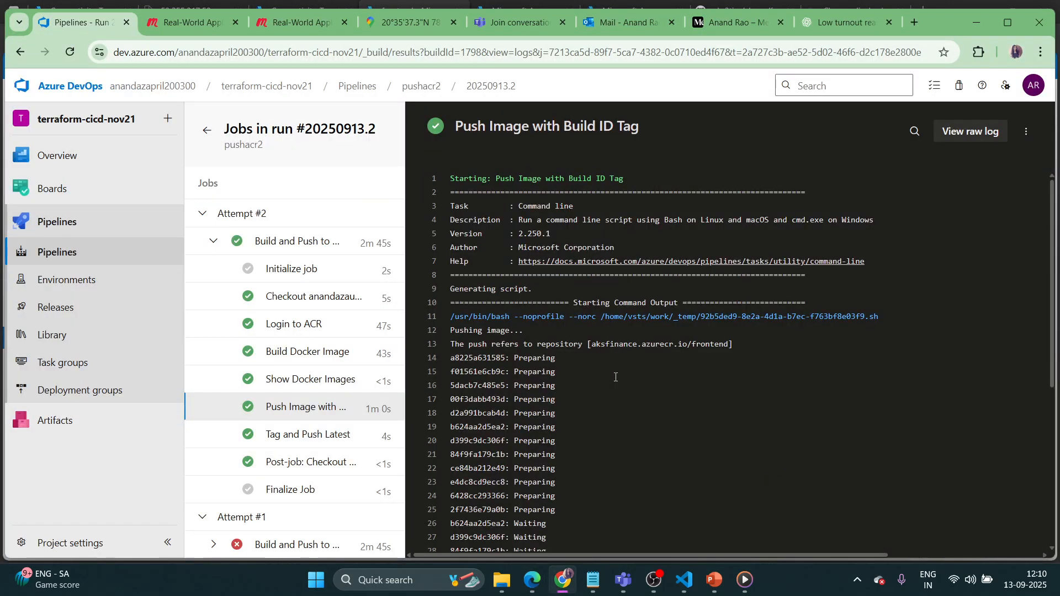
pyautogui.hotkey('alt', 'Tab')
pyautogui.hotkey('alt', 'Tab')
pyautogui.hotkey('alt', 'Tab')
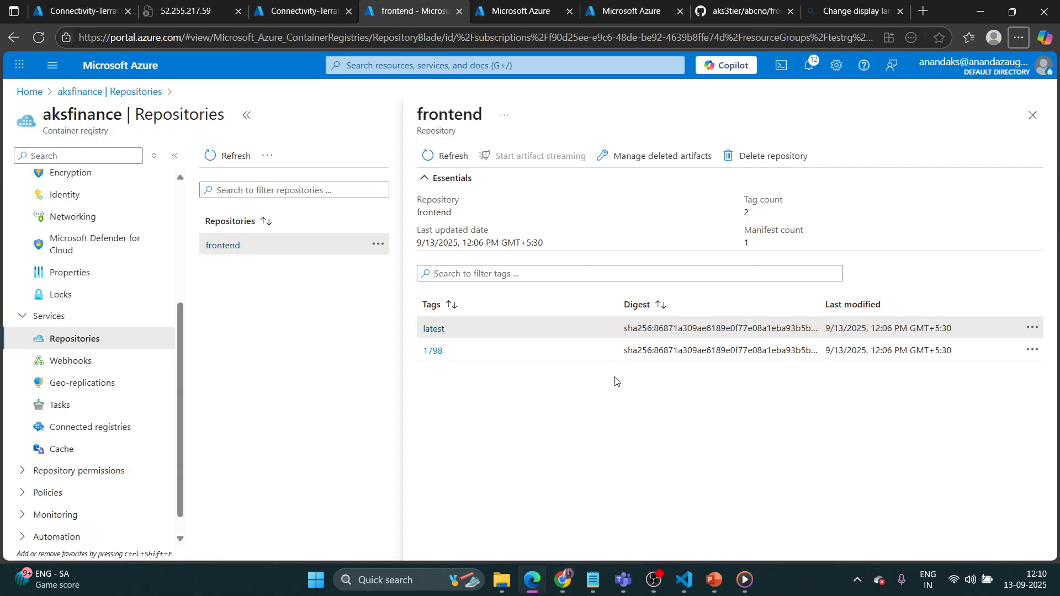
pyautogui.hotkey('alt', 'Tab')
pyautogui.hotkey('alt', 'Tab')
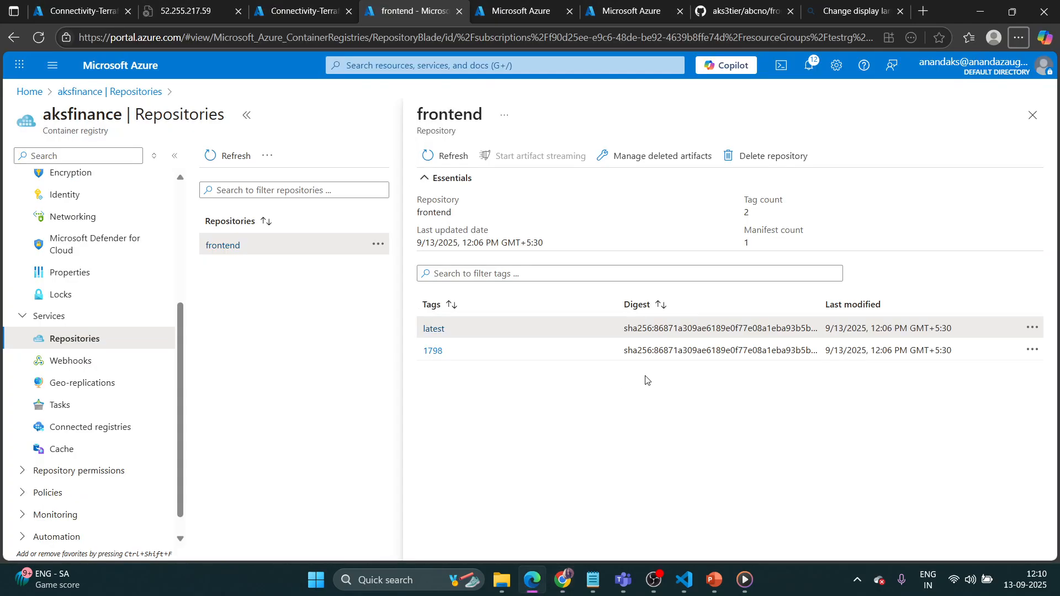
# - Switch to Teams, rejoin the AKS Real world application deployment meeting and show its participants
pyautogui.click(622, 580)
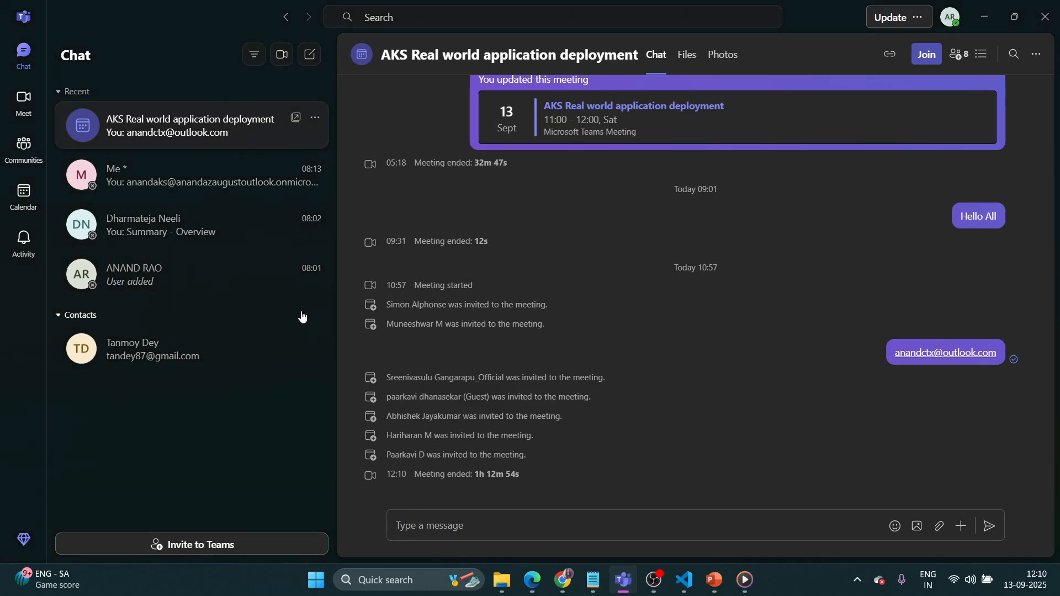
pyautogui.click(926, 55)
pyautogui.click(829, 446)
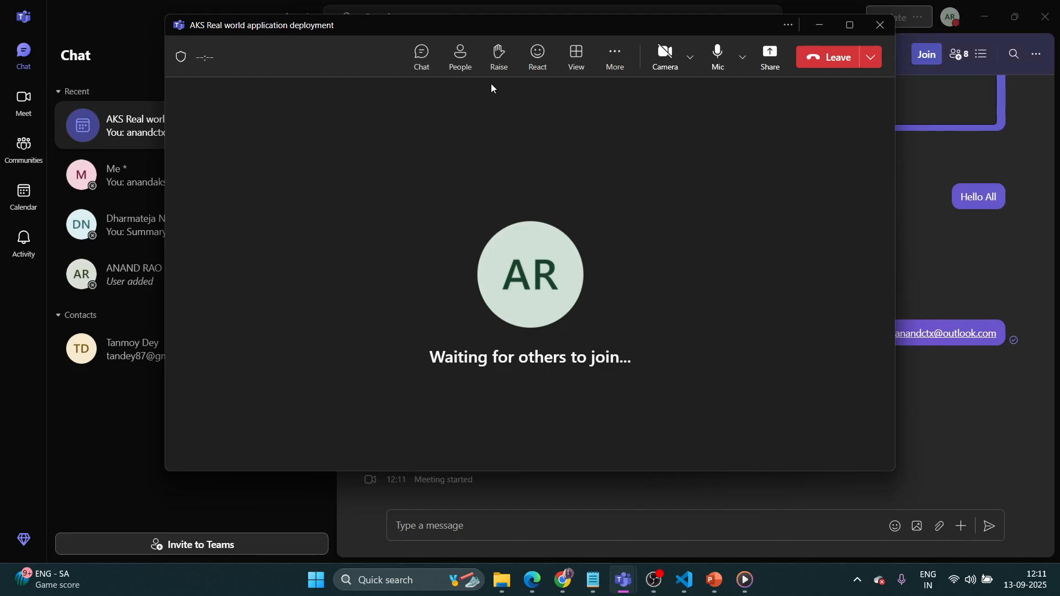
pyautogui.click(460, 55)
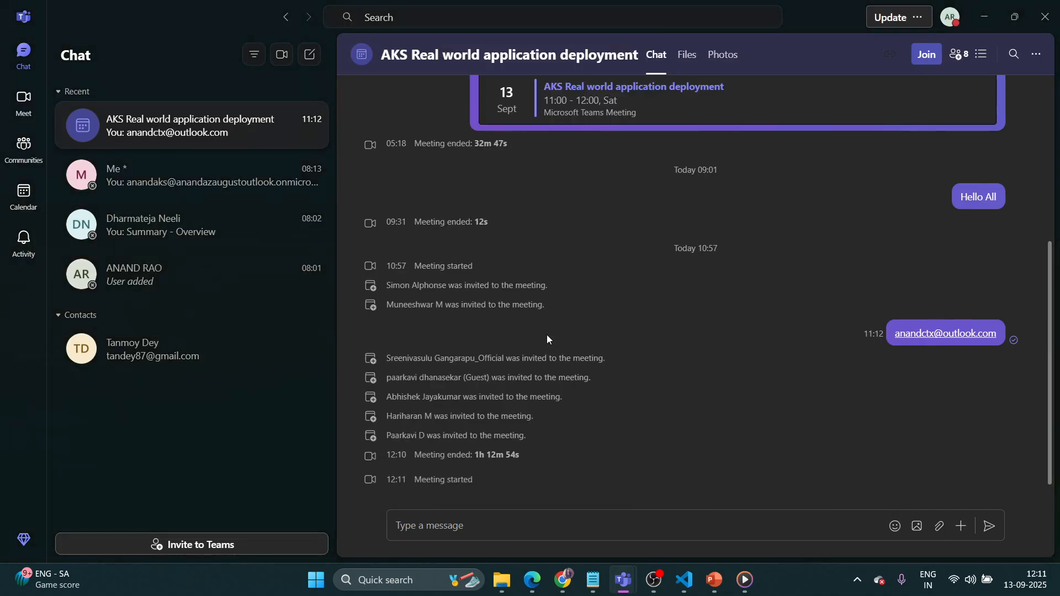
pyautogui.hotkey('alt', 'Tab')
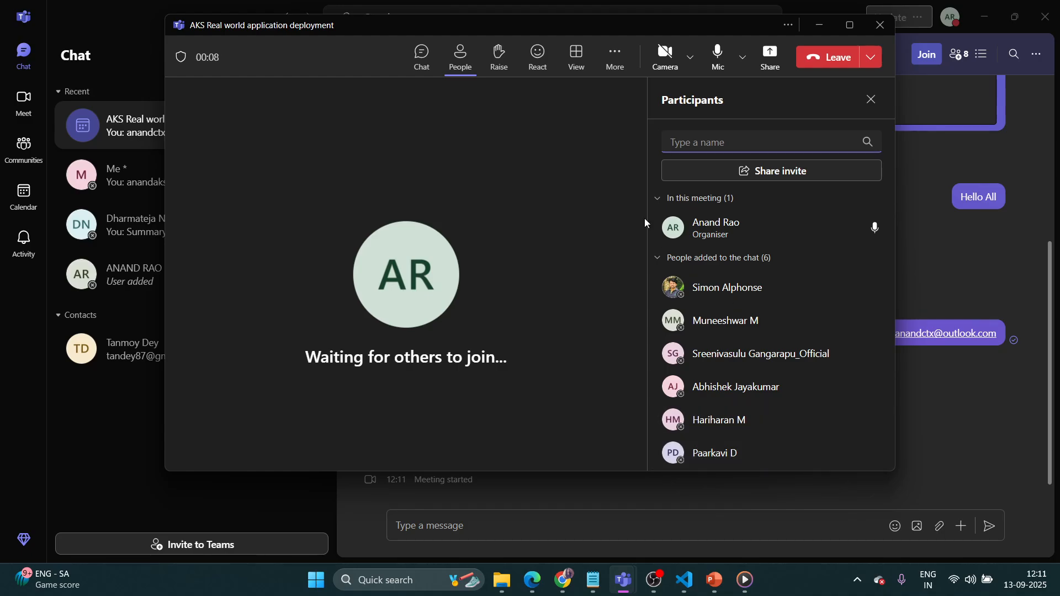
# - Admit the participant waiting in the lobby and send "Hi All , can you rejoin" on two lines in the meeting chat
pyautogui.click(422, 55)
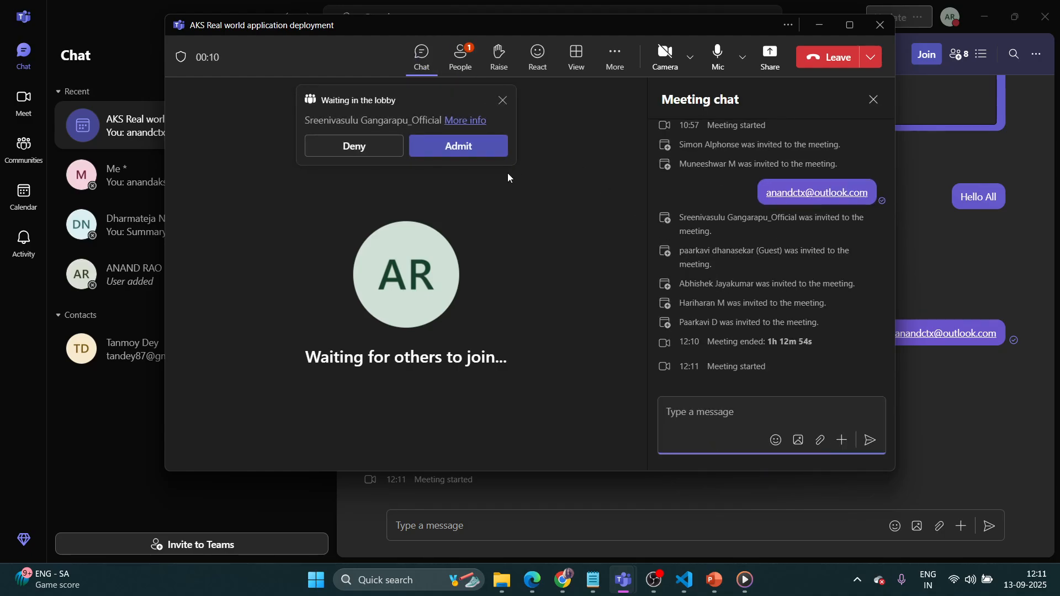
pyautogui.click(465, 145)
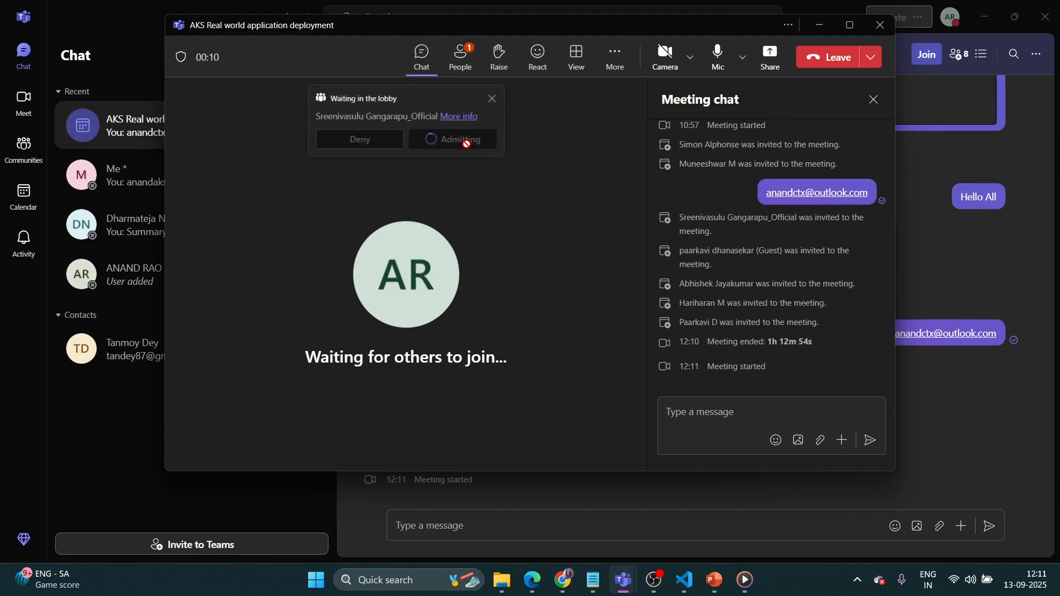
pyautogui.click(736, 415)
pyautogui.write('Hi All')
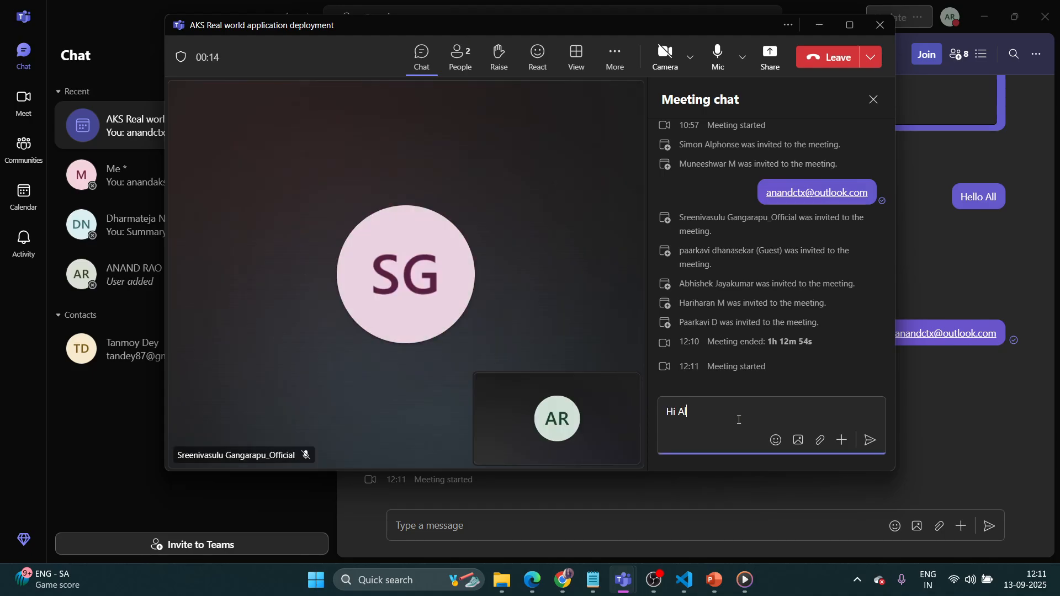
pyautogui.write(' ,')
pyautogui.hotkey('shift', 'Return')
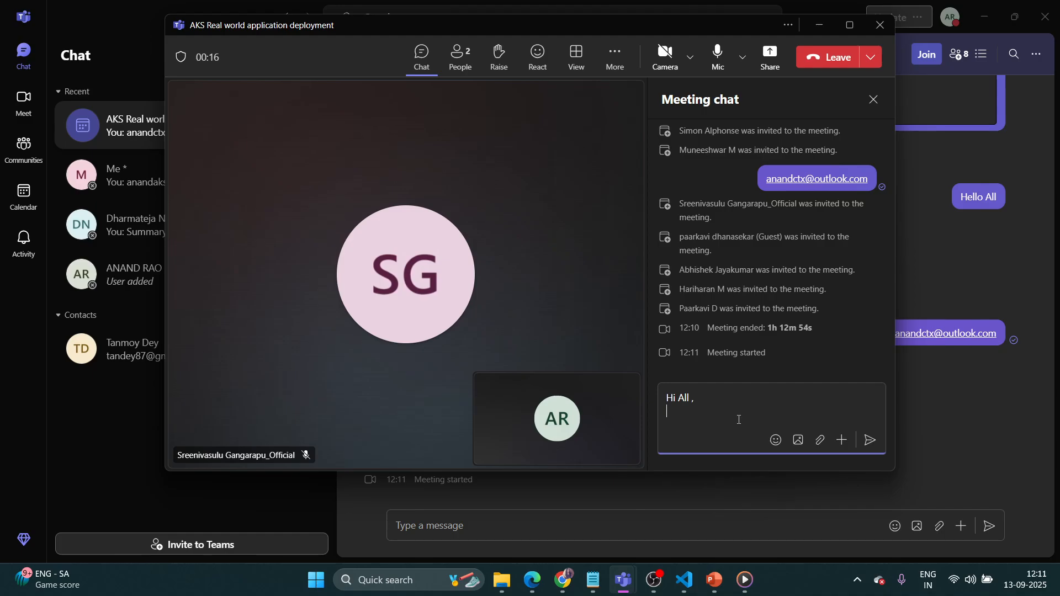
pyautogui.write('can you rejoin')
pyautogui.press('Return')
# - Check the meeting's participants and send the message "session got disconnected" in the meeting chat
pyautogui.click(461, 55)
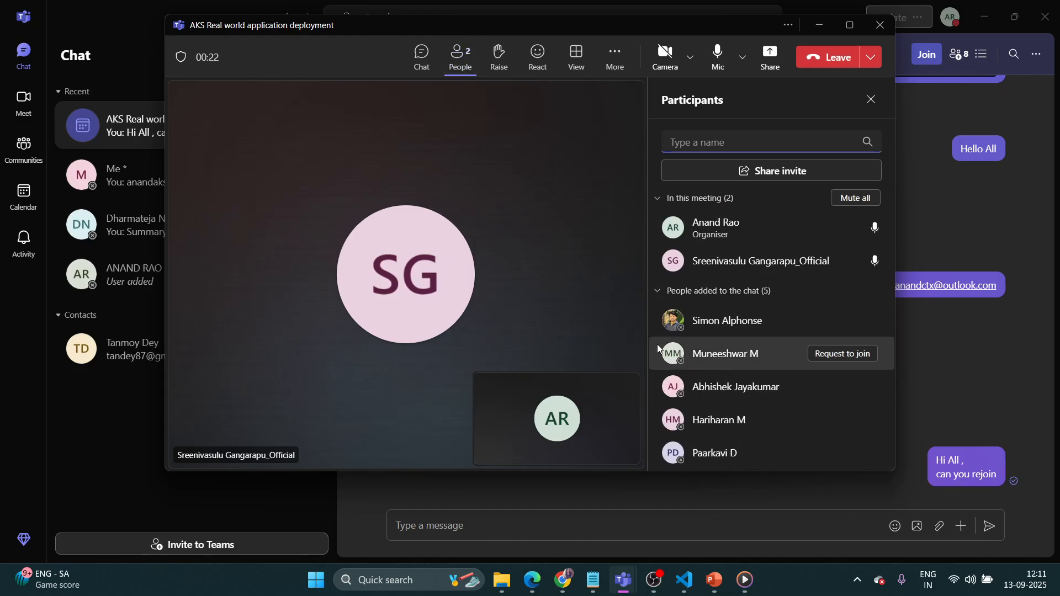
pyautogui.click(422, 54)
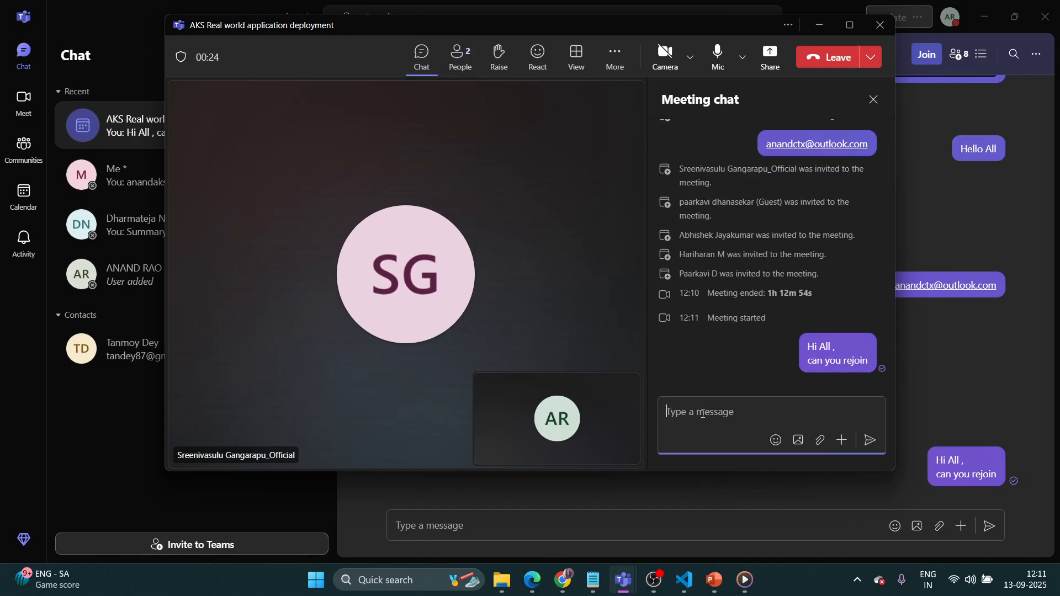
pyautogui.write('session go')
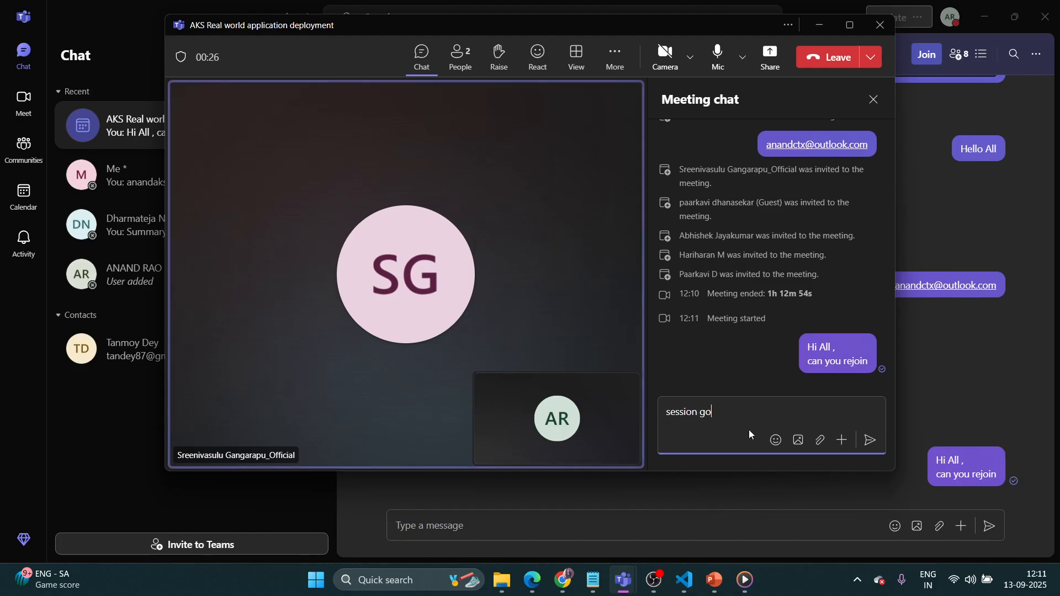
pyautogui.write('t disconnecte')
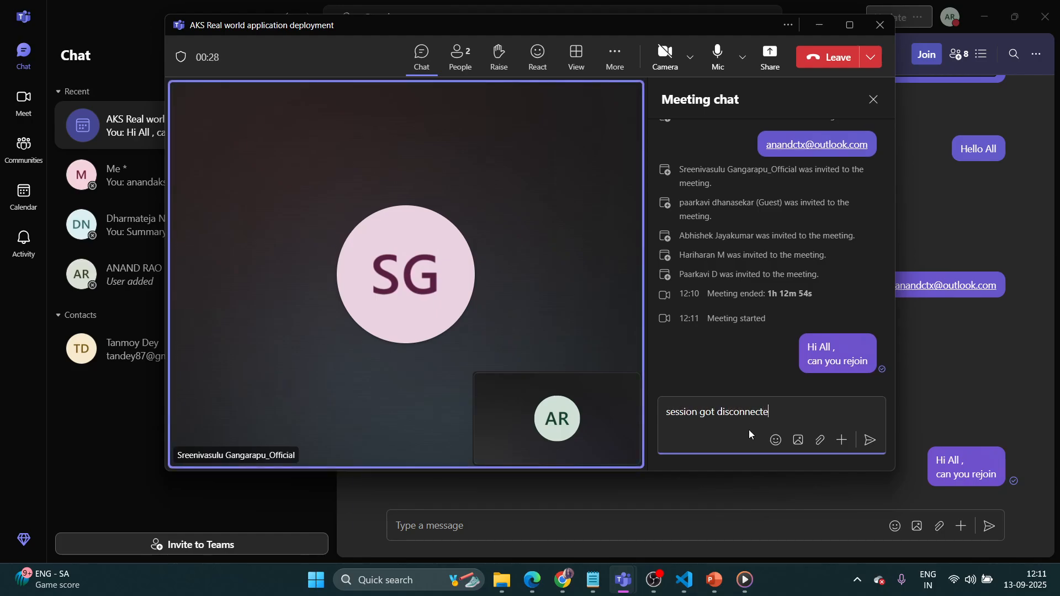
pyautogui.write('d')
pyautogui.press('Return')
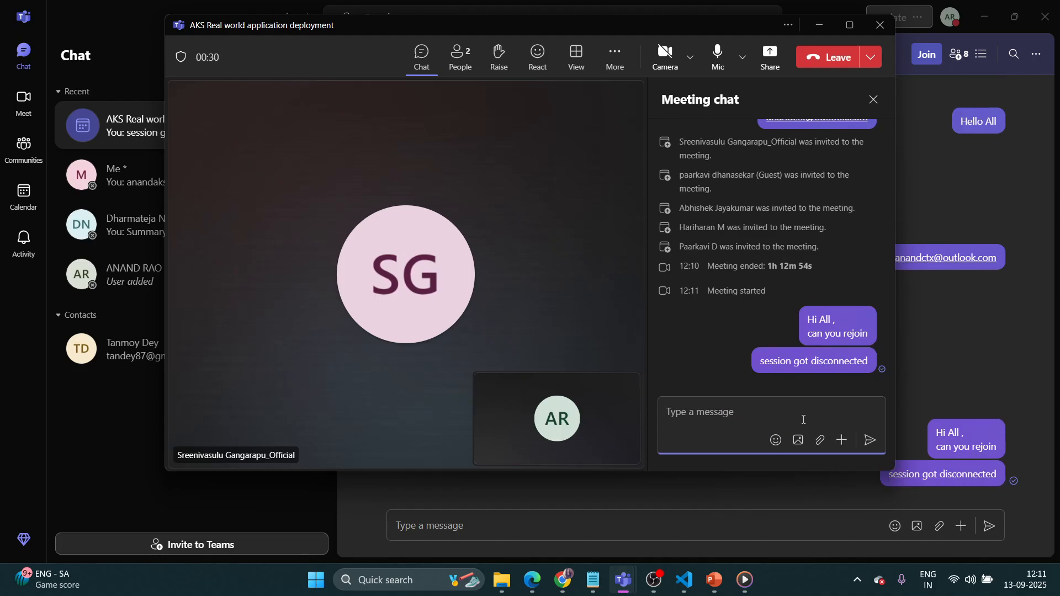
# - Admit the next participant from the lobby and dismiss the group meeting time-limit notice
pyautogui.click(436, 142)
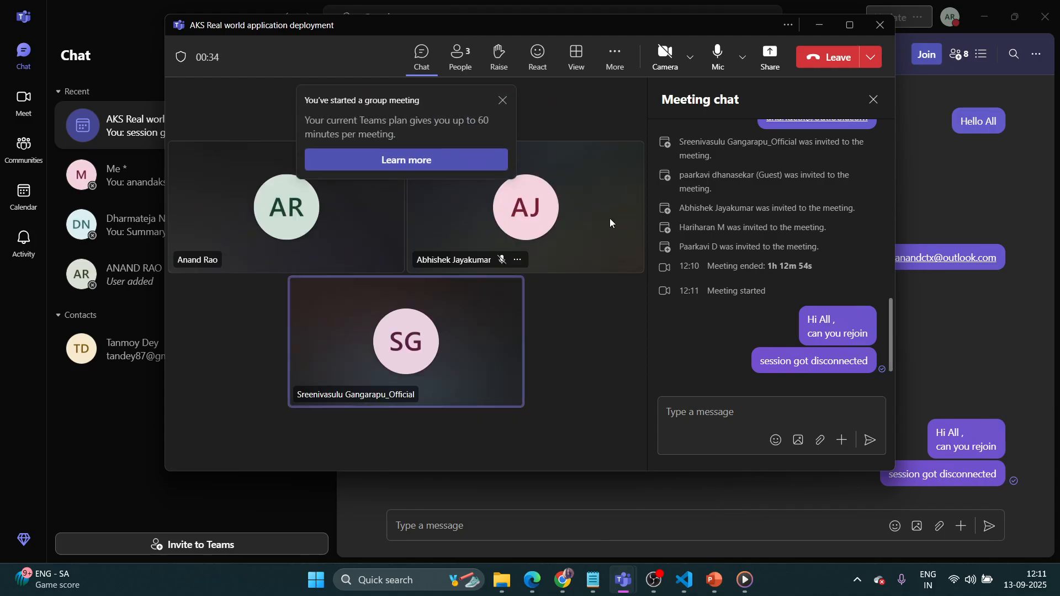
pyautogui.click(503, 101)
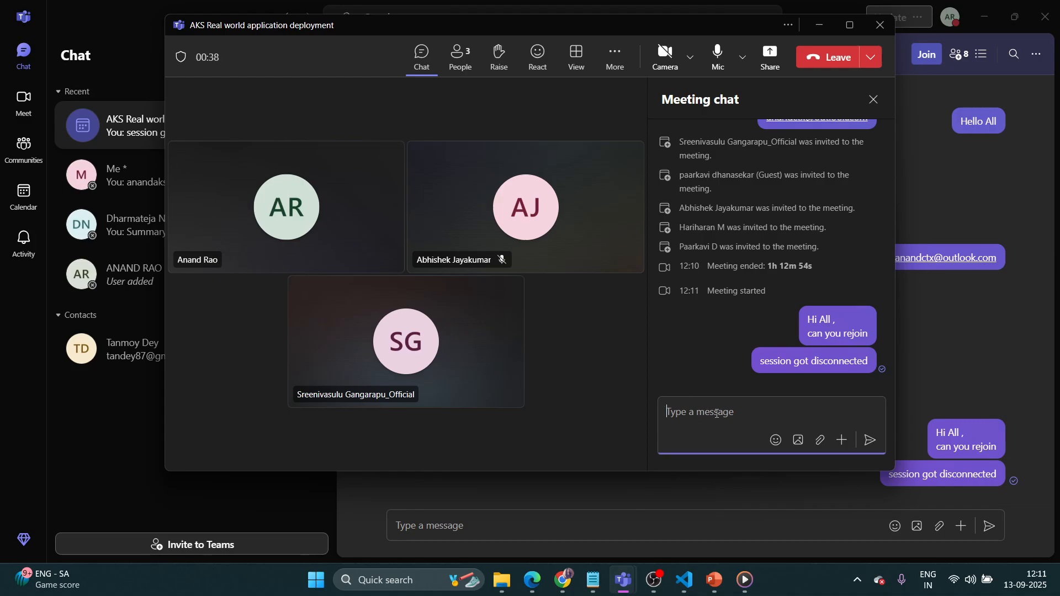
# - Check the participants in a maximized meeting window and send "any difficulty in joining , let me know" in the meeting chat
pyautogui.click(460, 56)
pyautogui.click(860, 24)
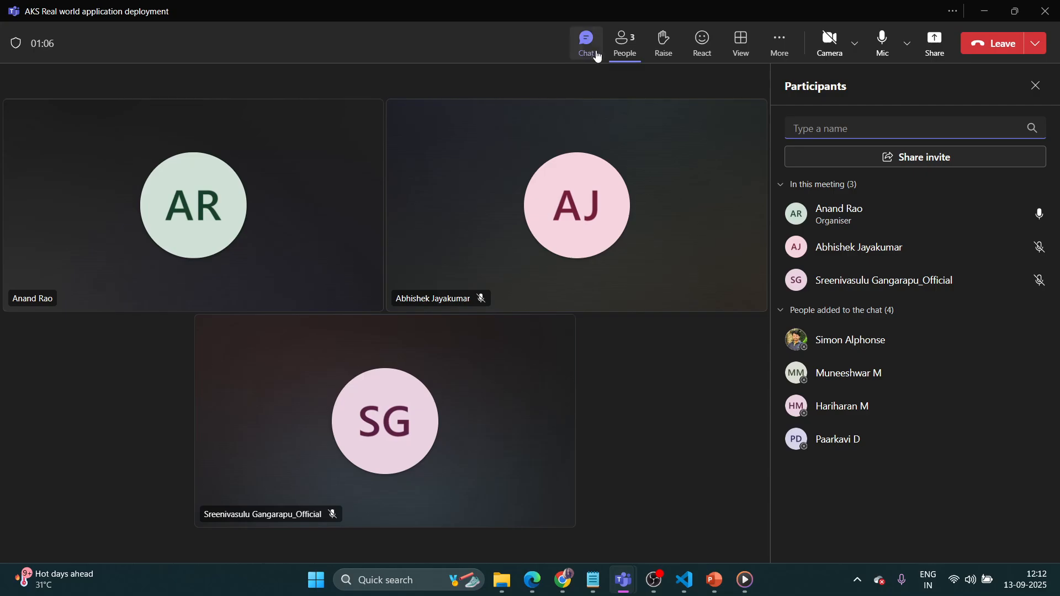
pyautogui.click(598, 56)
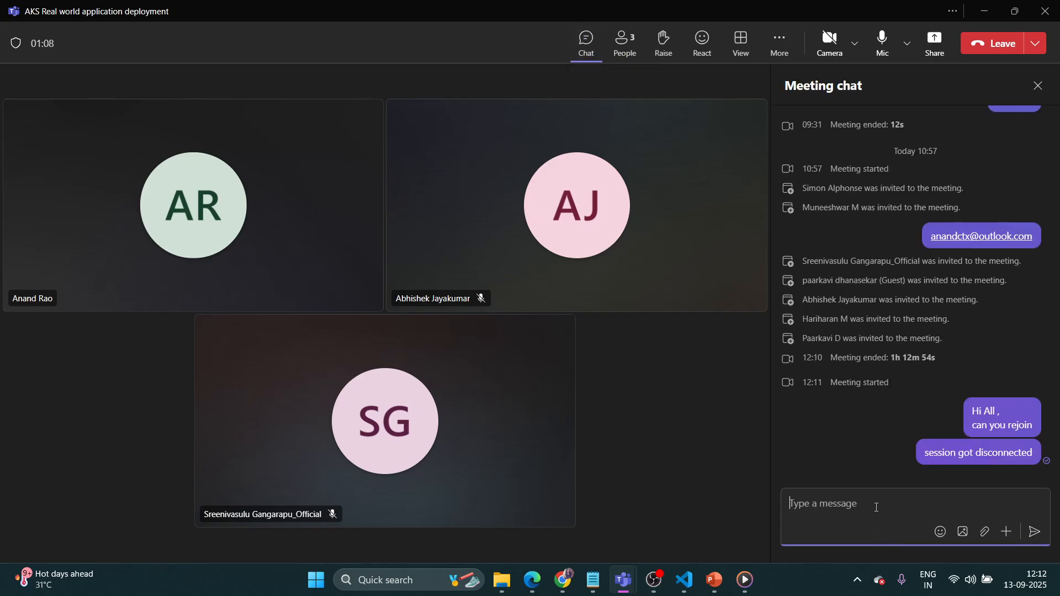
pyautogui.write('any diff')
pyautogui.write('iculty in ojin')
pyautogui.press('BackSpace')
pyautogui.press('BackSpace')
pyautogui.press('BackSpace')
pyautogui.press('BackSpace')
pyautogui.write('jo')
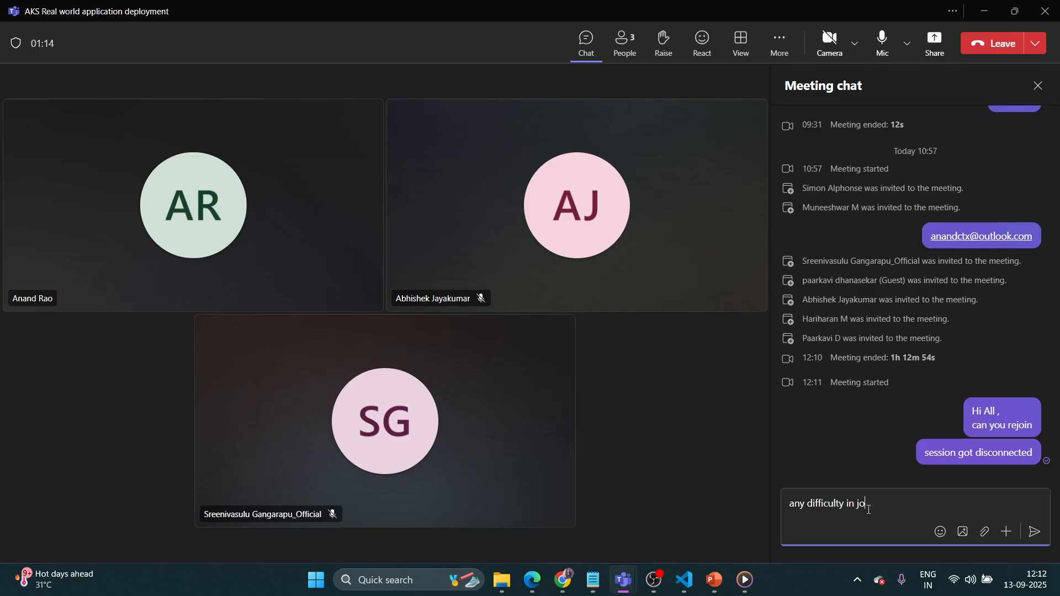
pyautogui.write('ining , let me know')
pyautogui.press('Return')
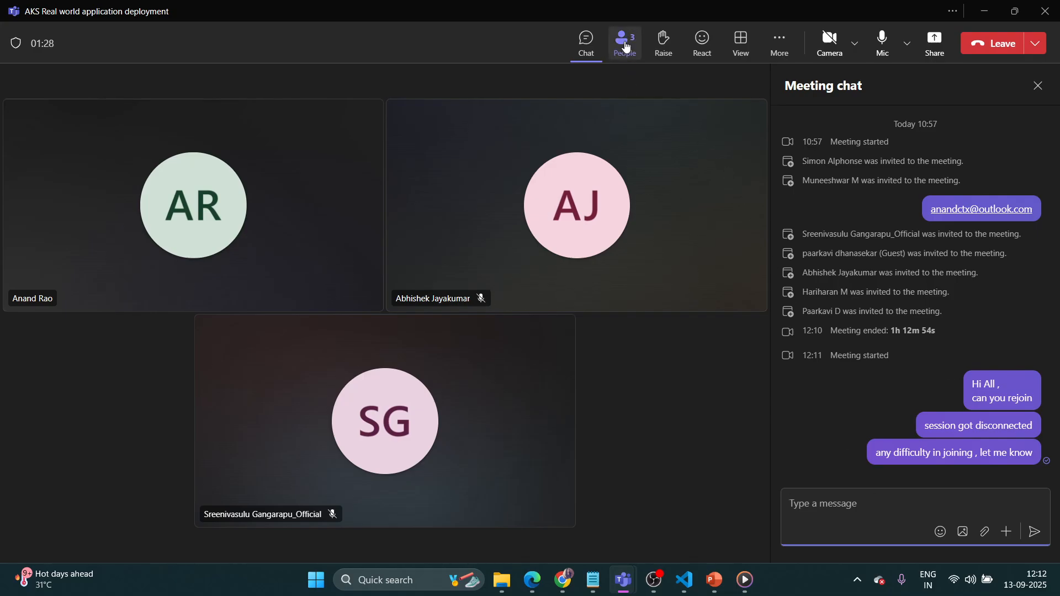
# - Admit the participant waiting in the lobby and check the participant list before returning to the meeting chat
pyautogui.click(626, 43)
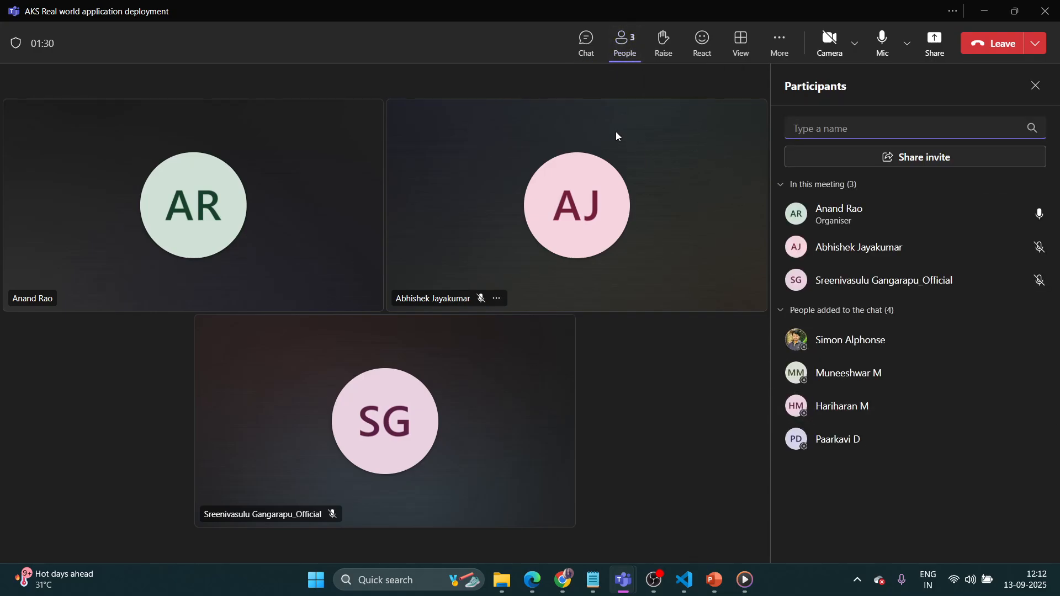
pyautogui.click(588, 47)
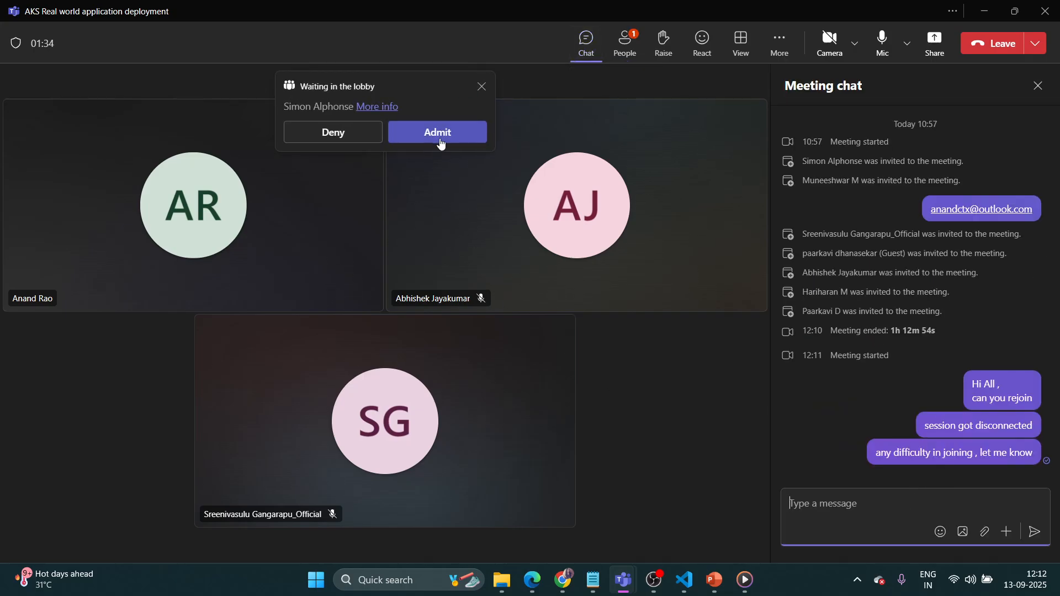
pyautogui.click(437, 136)
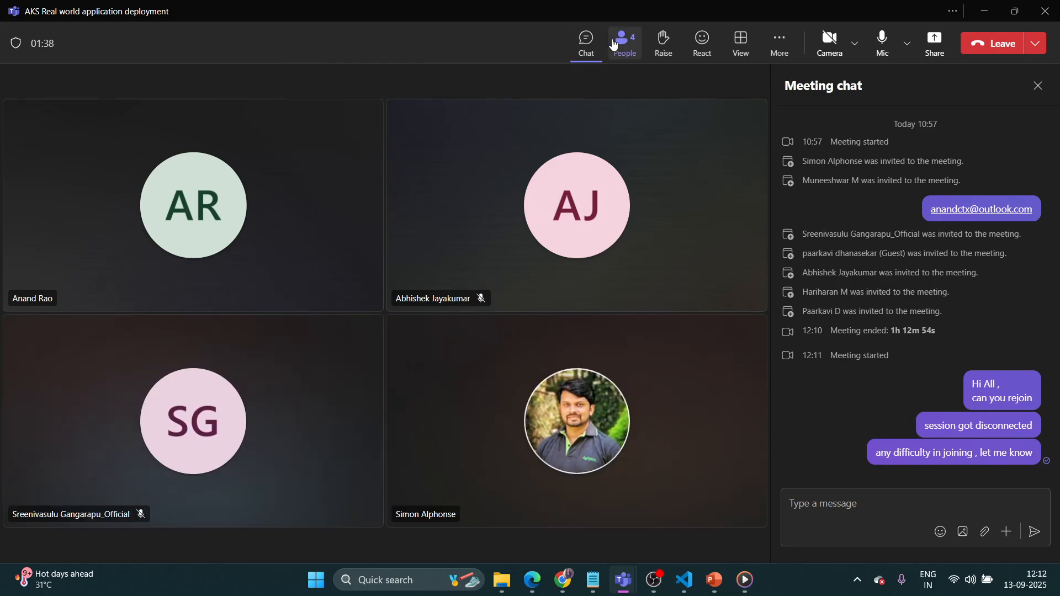
pyautogui.click(625, 43)
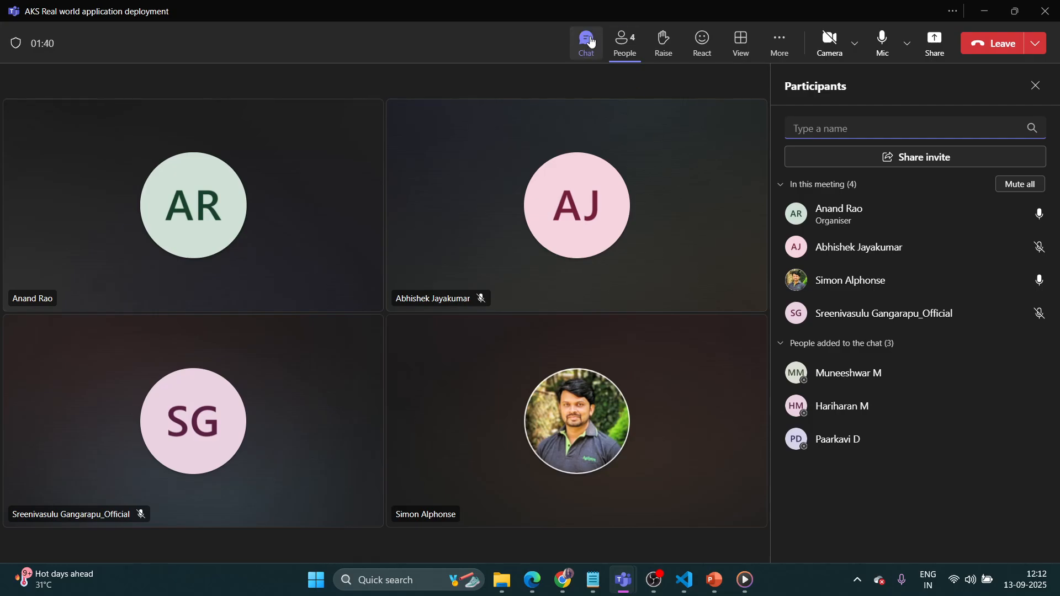
pyautogui.click(586, 42)
pyautogui.click(876, 506)
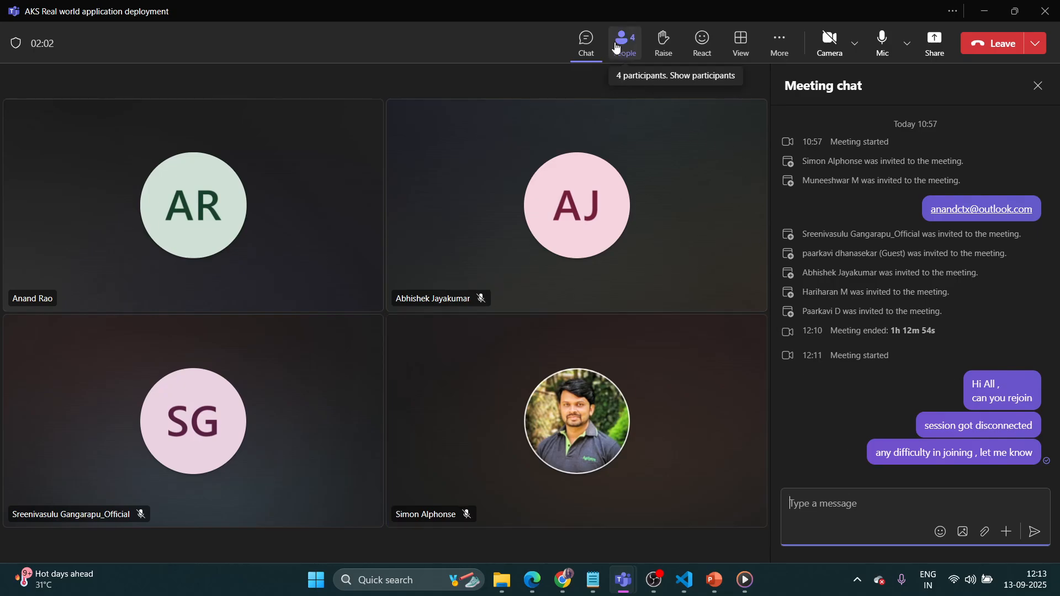
# - Show the meeting's participants, share the entire screen, and minimize the main Teams window
pyautogui.click(623, 40)
pyautogui.click(934, 42)
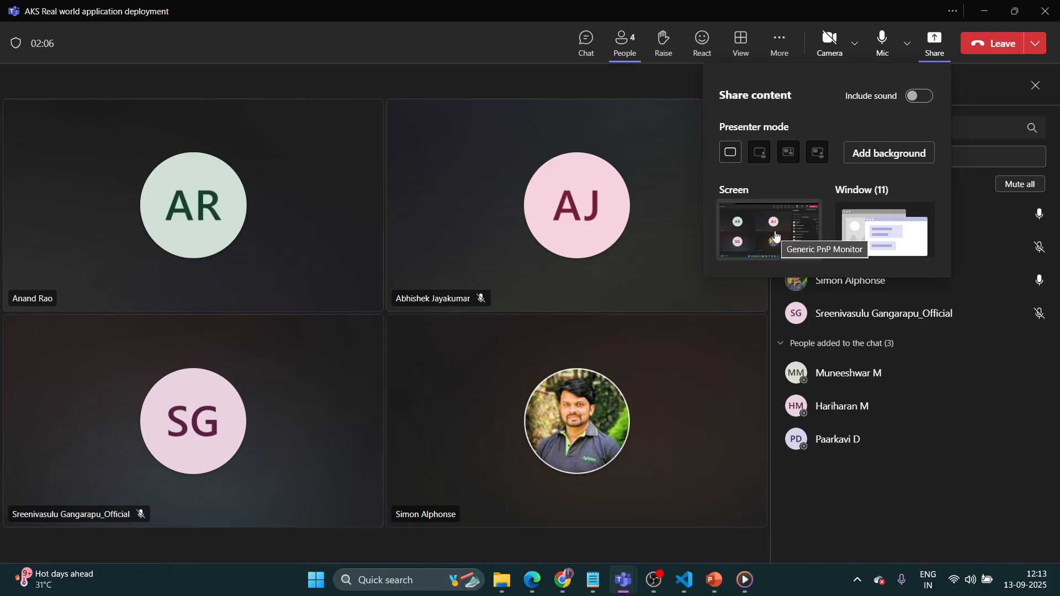
pyautogui.click(776, 237)
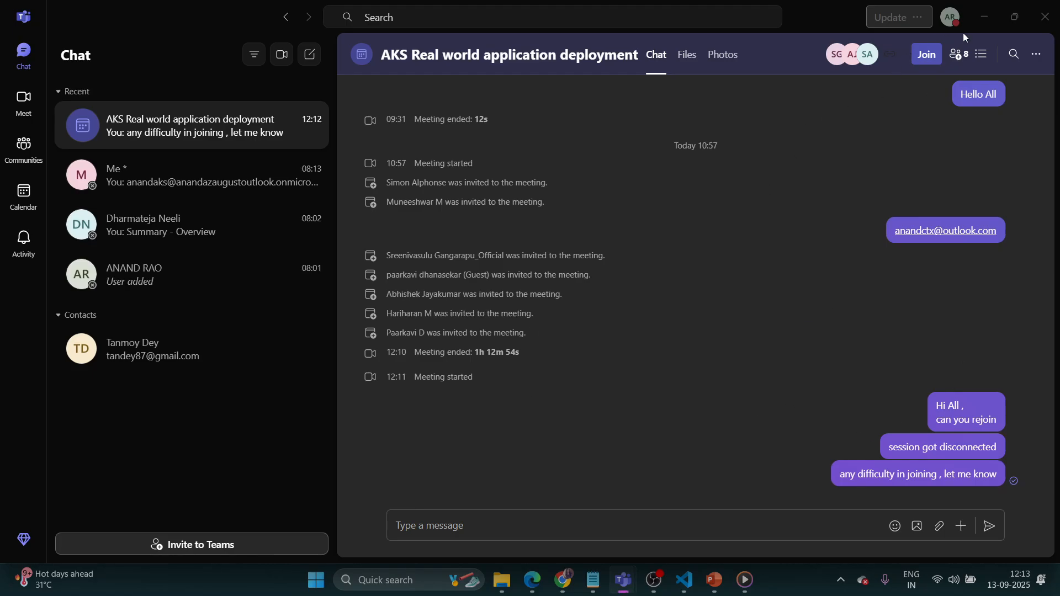
pyautogui.click(975, 22)
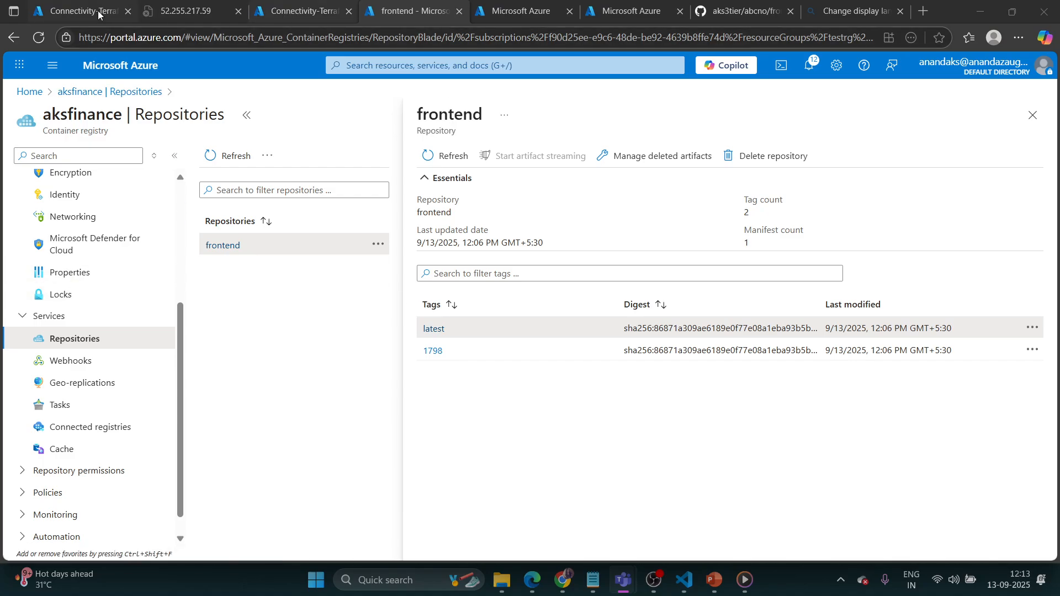
# - Switch to Azure DevOps in Chrome and set up a new run of the pushacr2 pipeline on 6thbranch
pyautogui.click(563, 580)
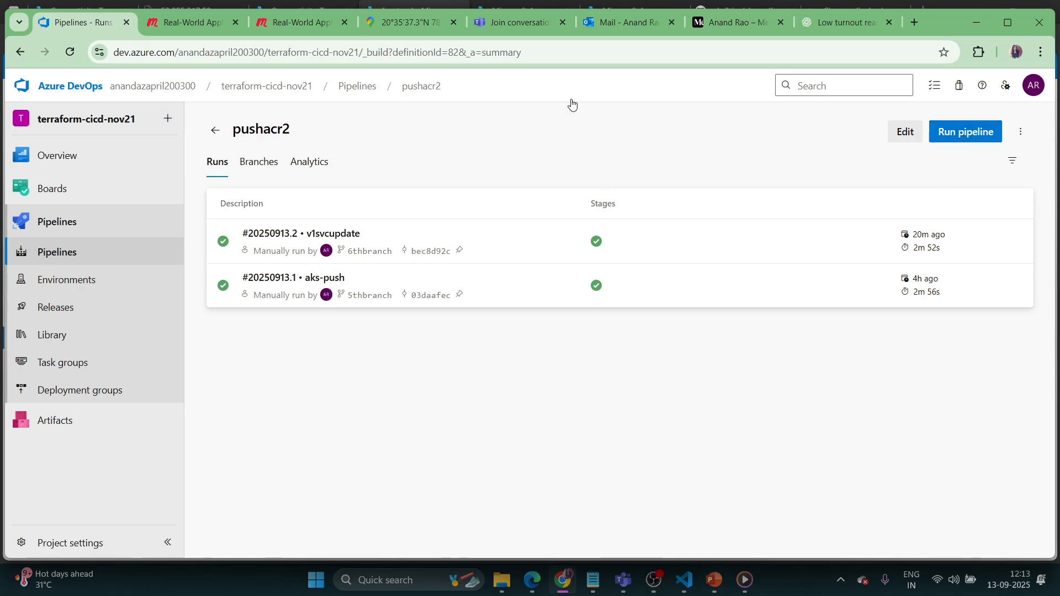
pyautogui.click(968, 137)
pyautogui.click(968, 138)
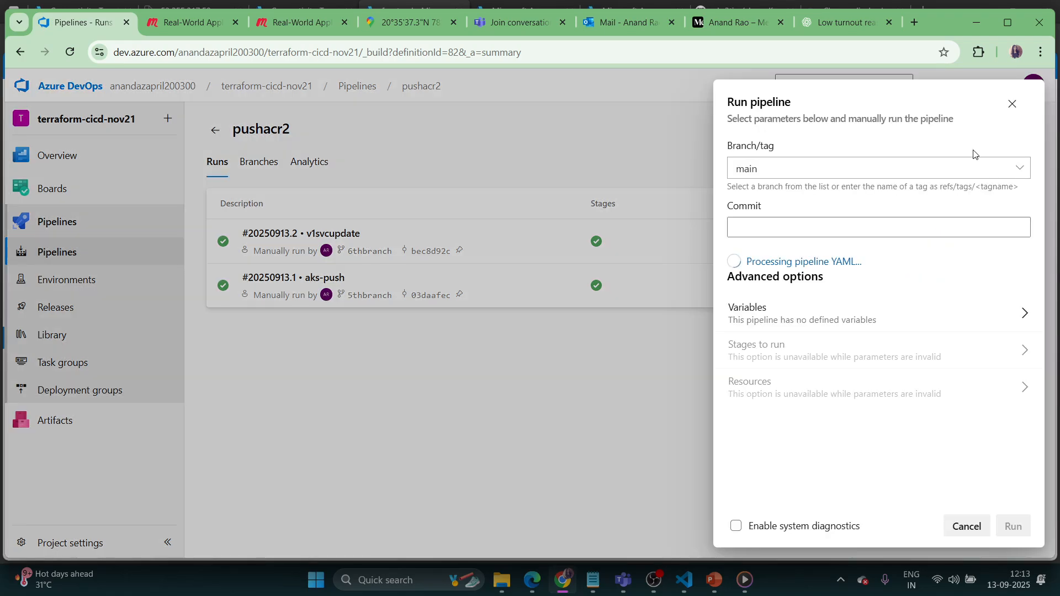
pyautogui.click(1017, 226)
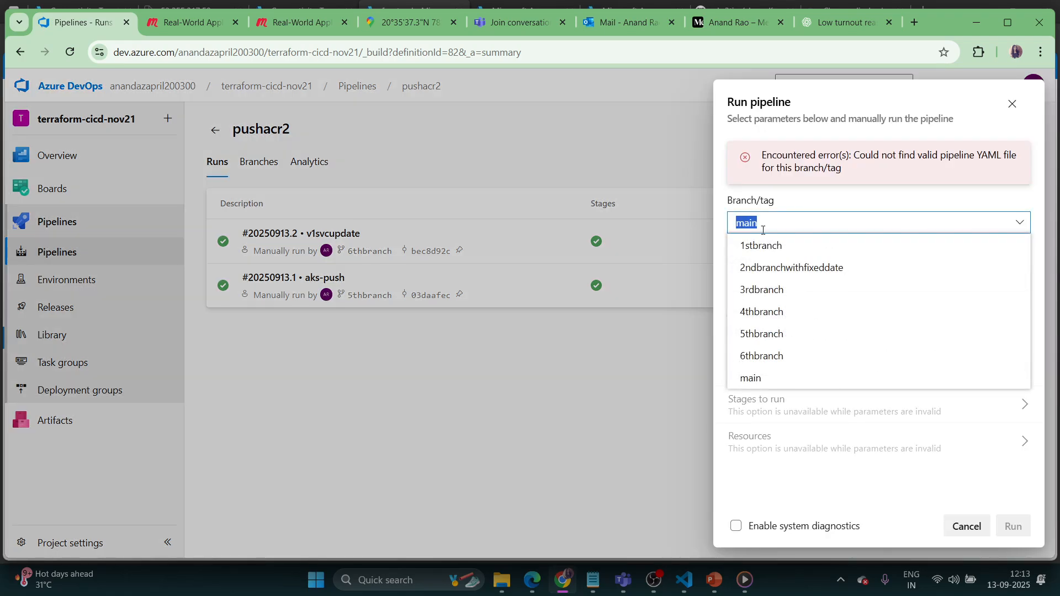
pyautogui.click(791, 364)
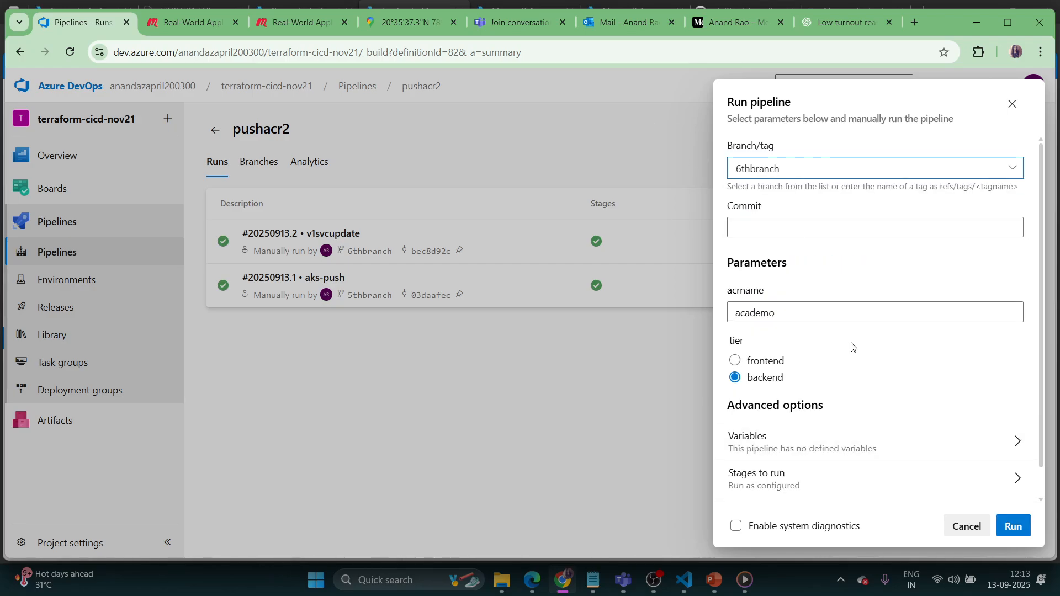
# - Set acrname to aksfinance, run the pipeline with the backend tier, and open the Build and Push to ACR job log
pyautogui.scroll(-1, 852, 348)
pyautogui.doubleClick(795, 279)
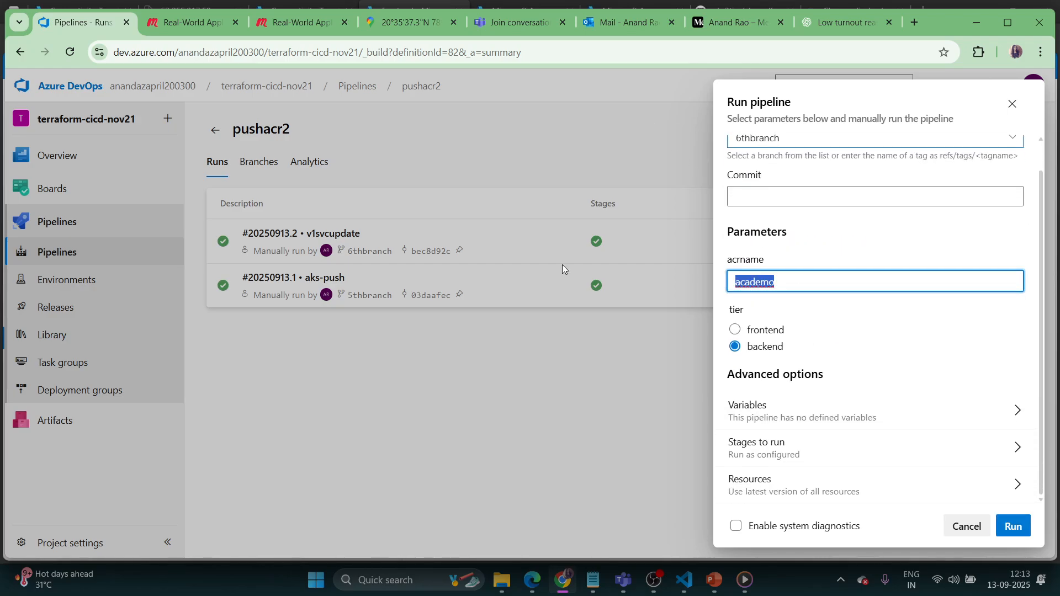
pyautogui.write('aksfinance')
pyautogui.click(1013, 526)
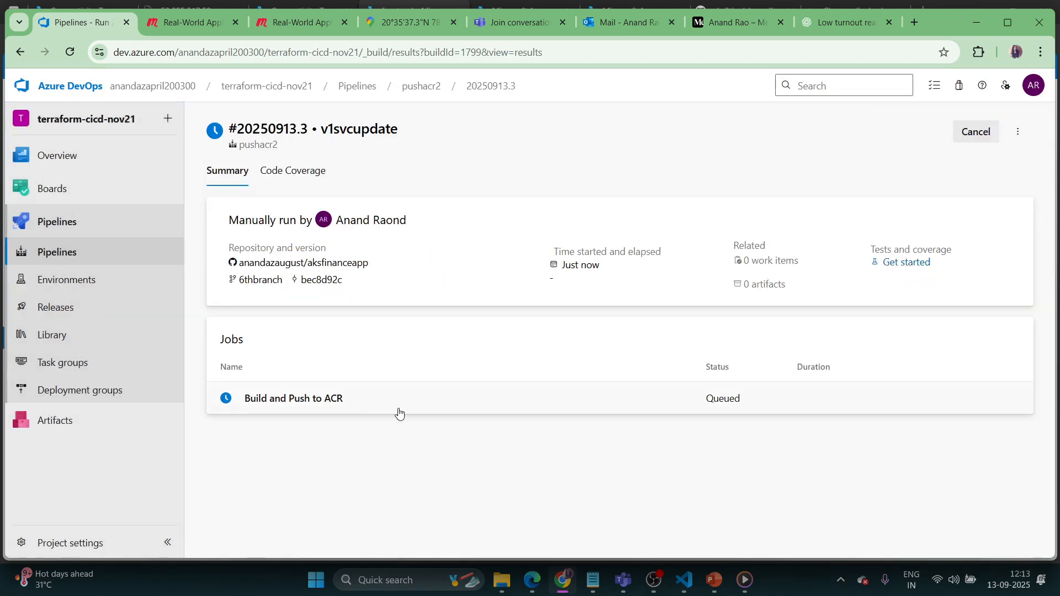
pyautogui.click(399, 413)
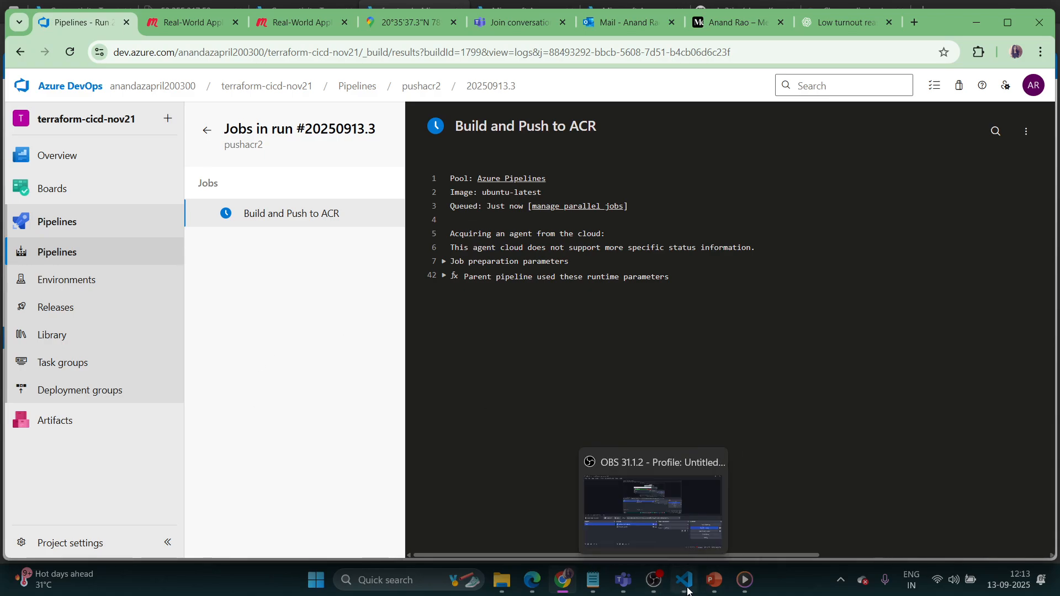
# - Switch to VS Code and review the Deployment and Service definitions in frontend.yml, including the image and BACKEND_URL variable
pyautogui.click(687, 588)
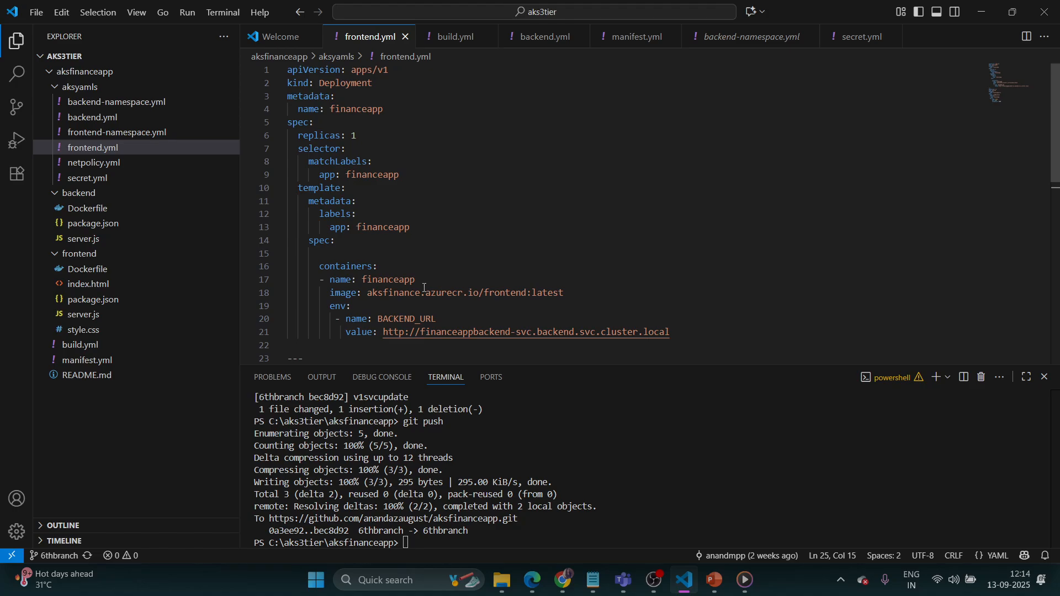
pyautogui.click(442, 178)
pyautogui.scroll(-5, 439, 323)
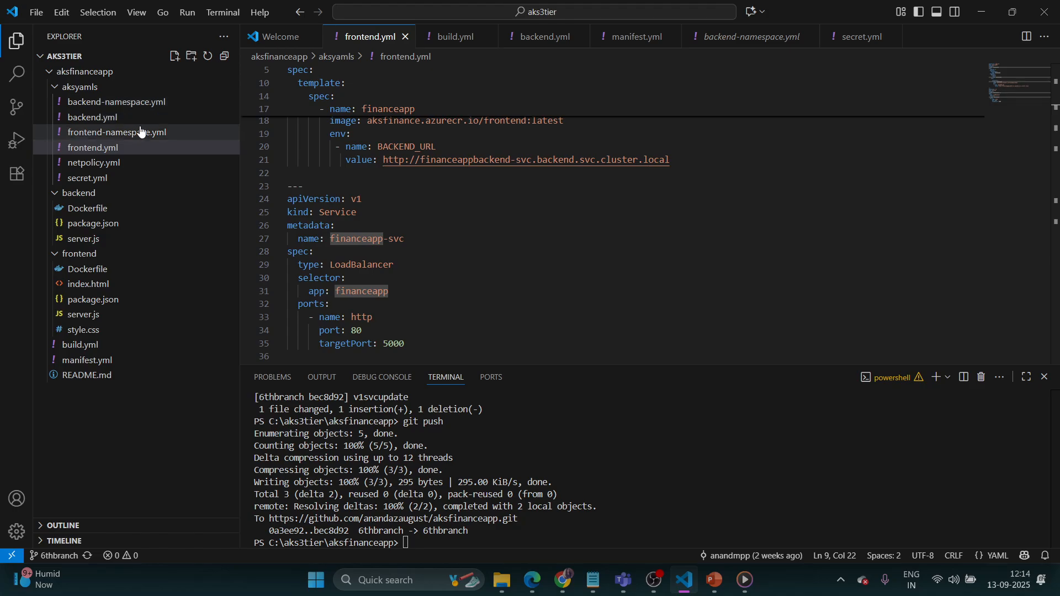
pyautogui.click(501, 225)
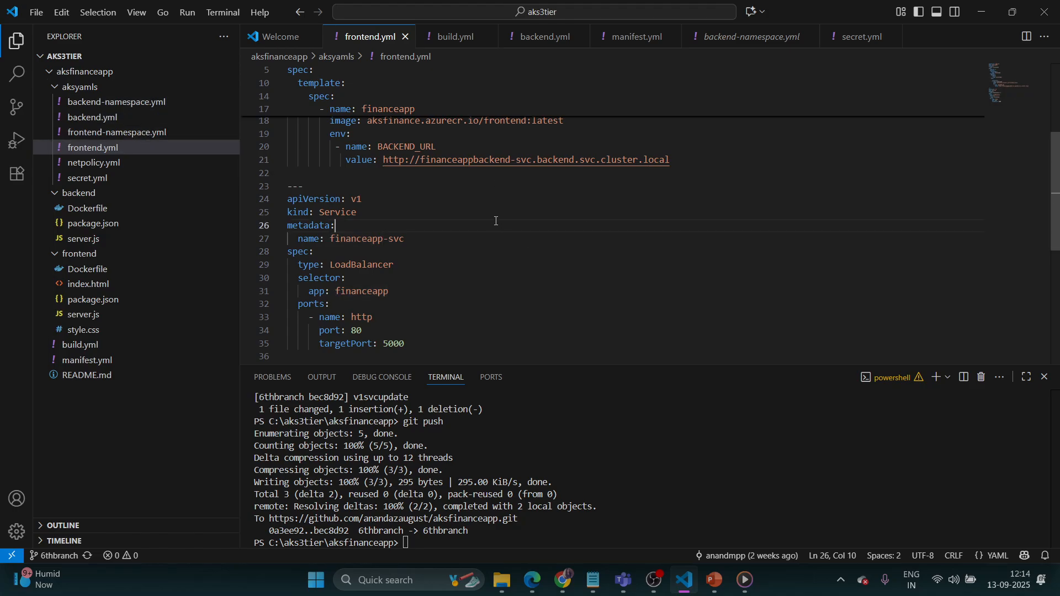
pyautogui.scroll(3, 496, 221)
pyautogui.scroll(2, 496, 221)
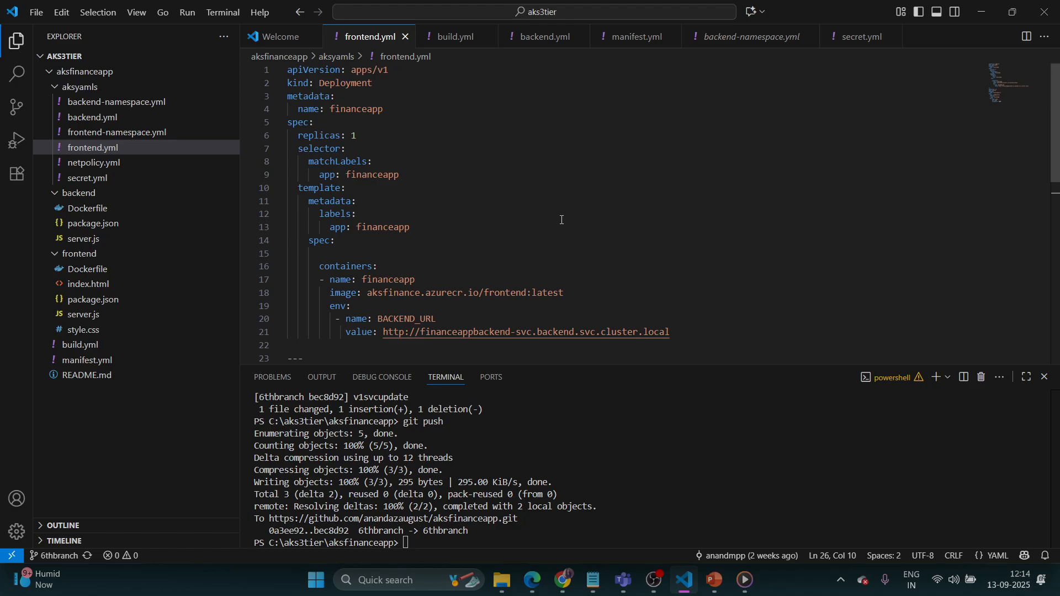
pyautogui.click(561, 228)
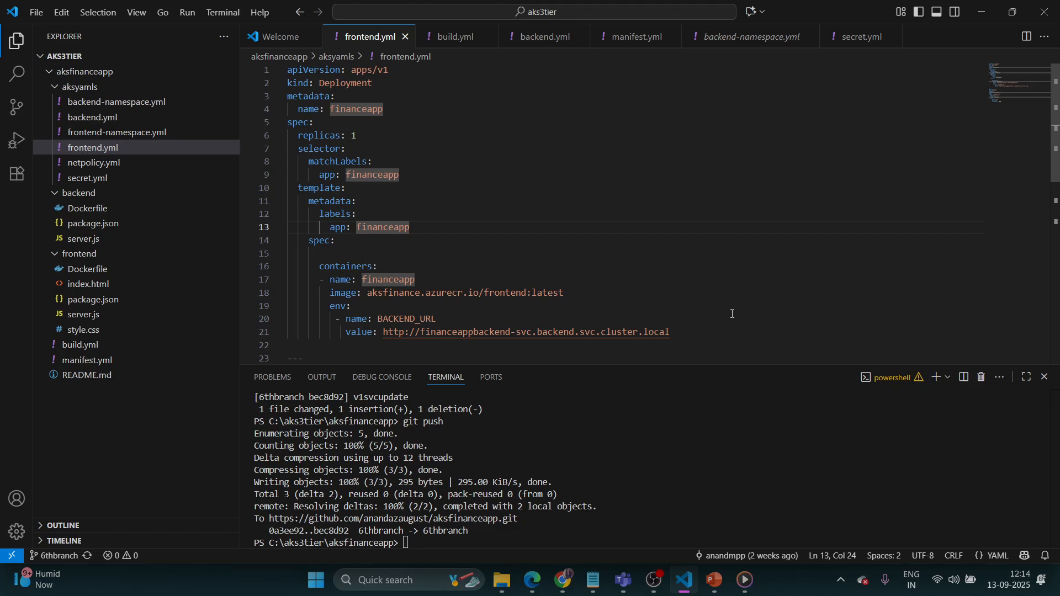
pyautogui.click(572, 303)
pyautogui.scroll(-1, 428, 286)
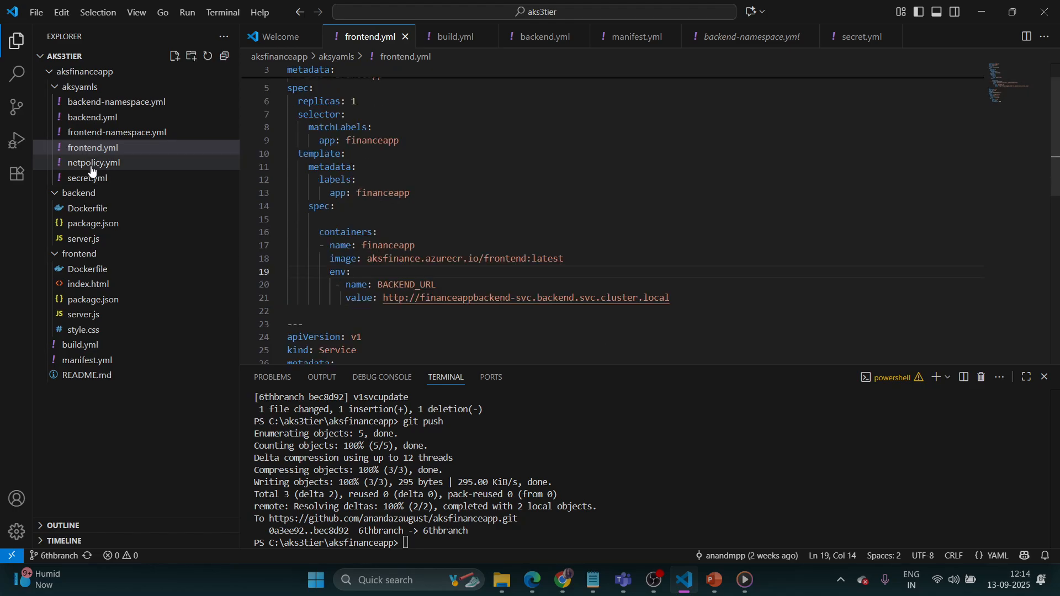
# - Open backend.yml and examine its container image, the SQL_CONNECTION secret reference and the Service section
pyautogui.click(100, 117)
pyautogui.click(522, 294)
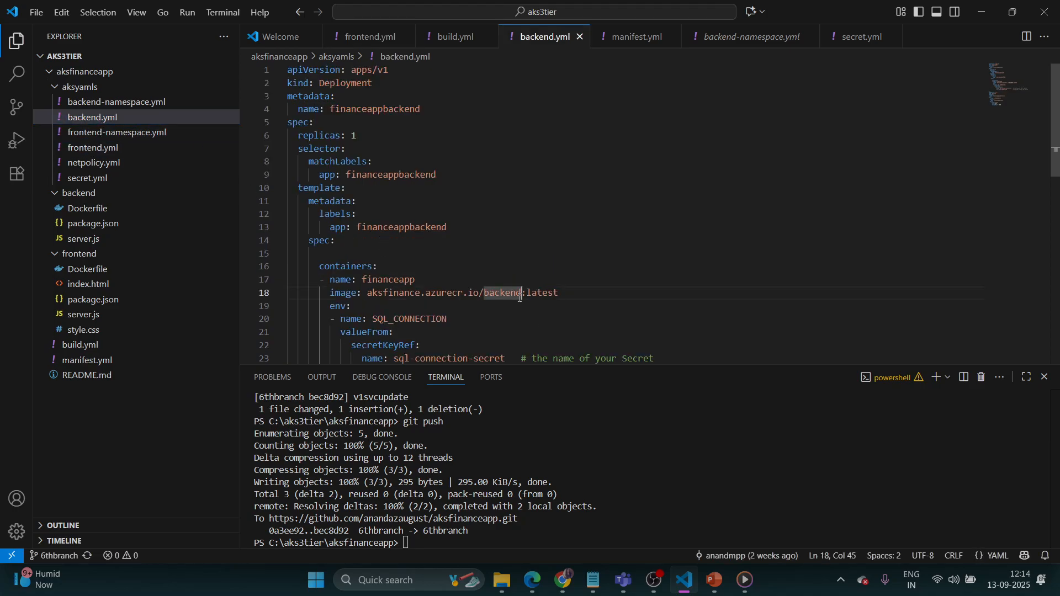
pyautogui.scroll(-2, 521, 294)
pyautogui.moveTo(688, 301); pyautogui.dragTo(424, 276)
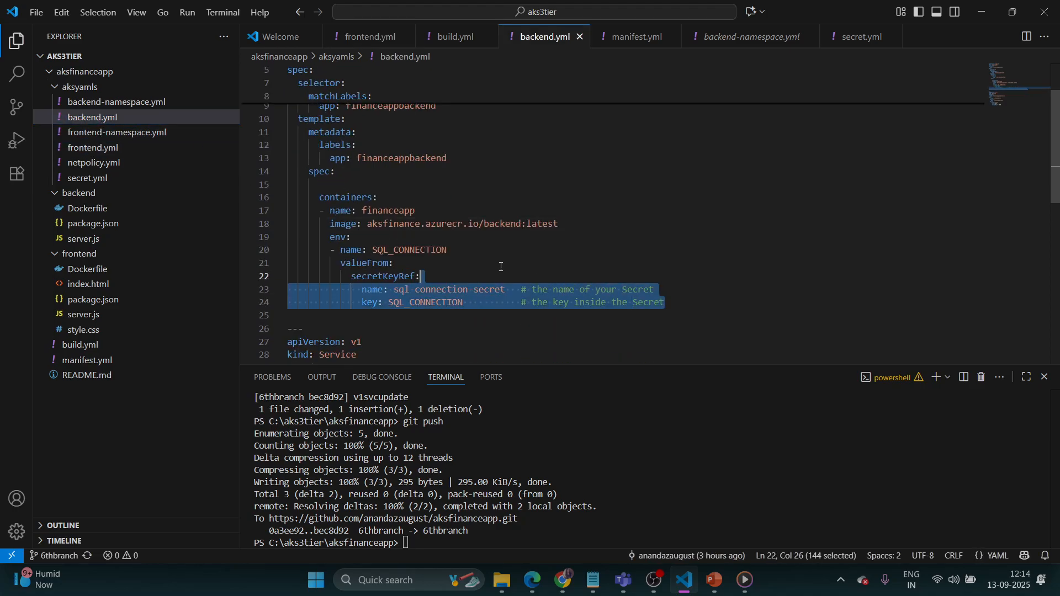
pyautogui.scroll(-3, 355, 250)
pyautogui.click(354, 250)
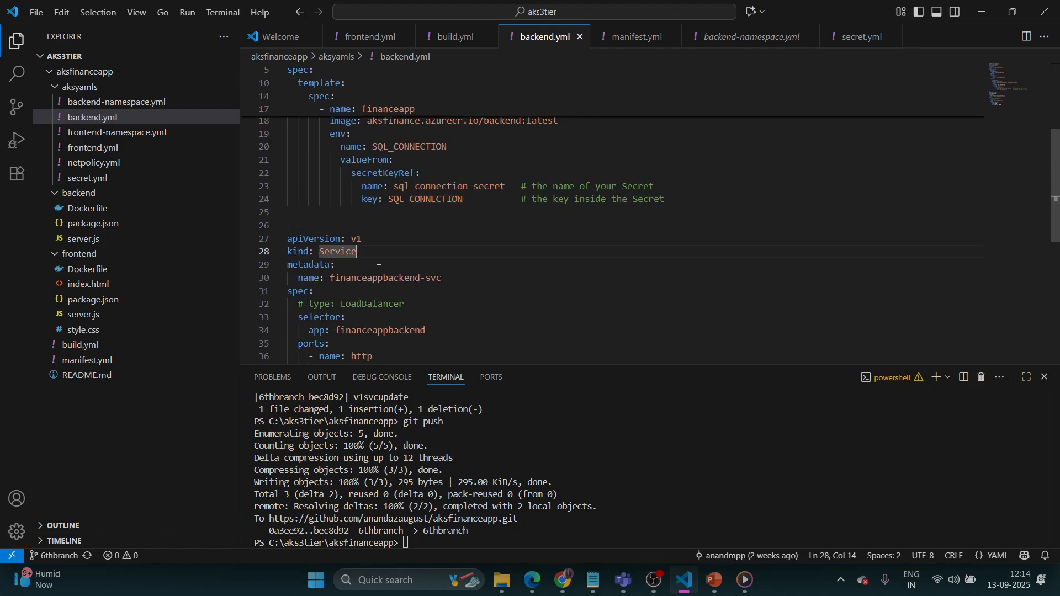
pyautogui.scroll(-1, 379, 269)
pyautogui.moveTo(455, 299); pyautogui.dragTo(304, 230)
pyautogui.click(414, 268)
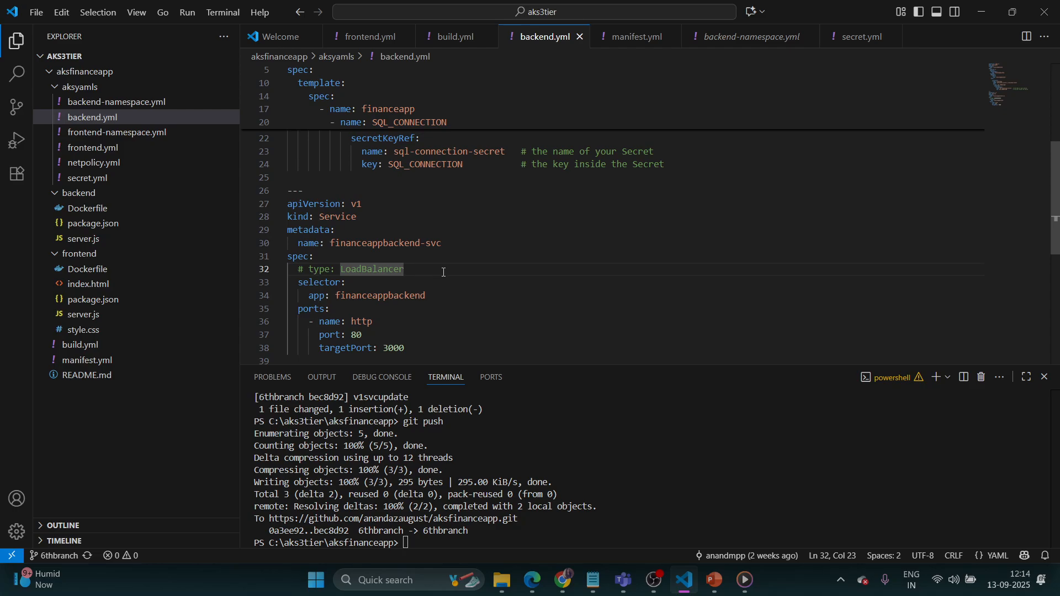
# - Compare the Service's commented-out type and app selector in backend.yml with the Deployment's matchLabels and pod template labels
pyautogui.moveTo(406, 270); pyautogui.dragTo(299, 270)
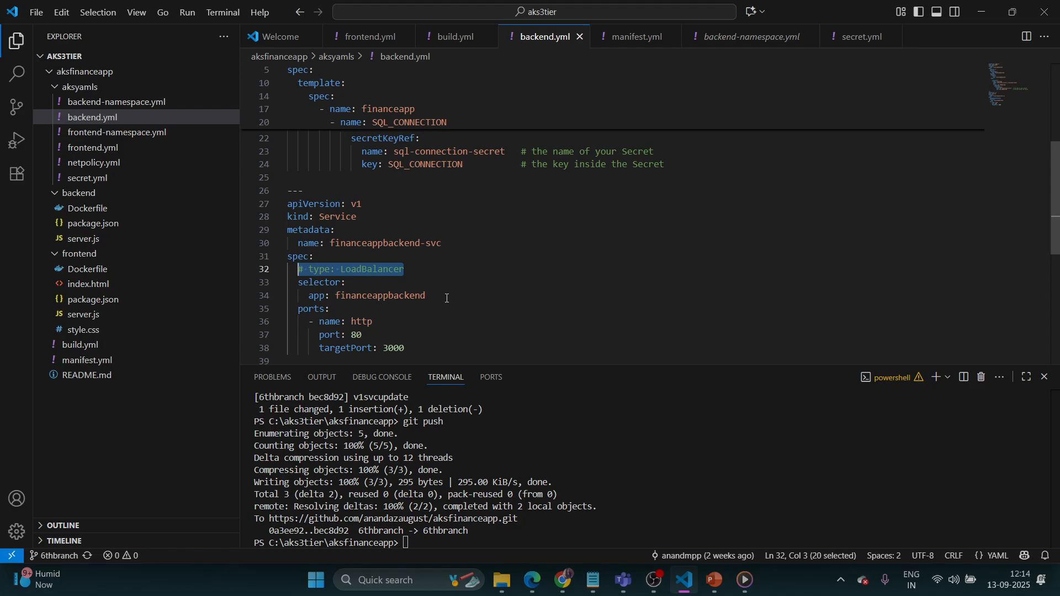
pyautogui.moveTo(437, 297); pyautogui.dragTo(288, 291)
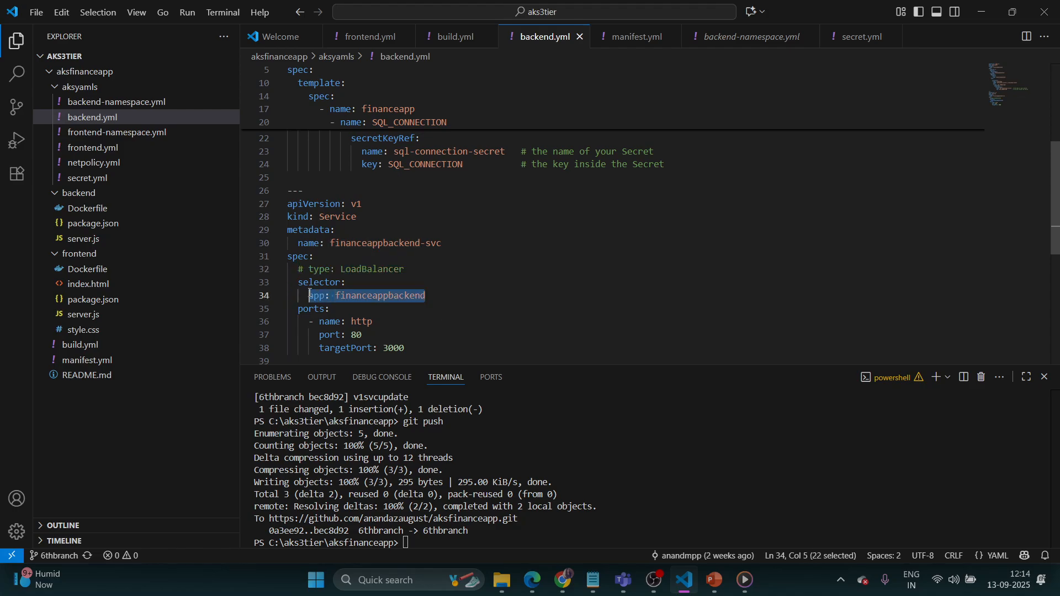
pyautogui.click(336, 217)
pyautogui.doubleClick(336, 217)
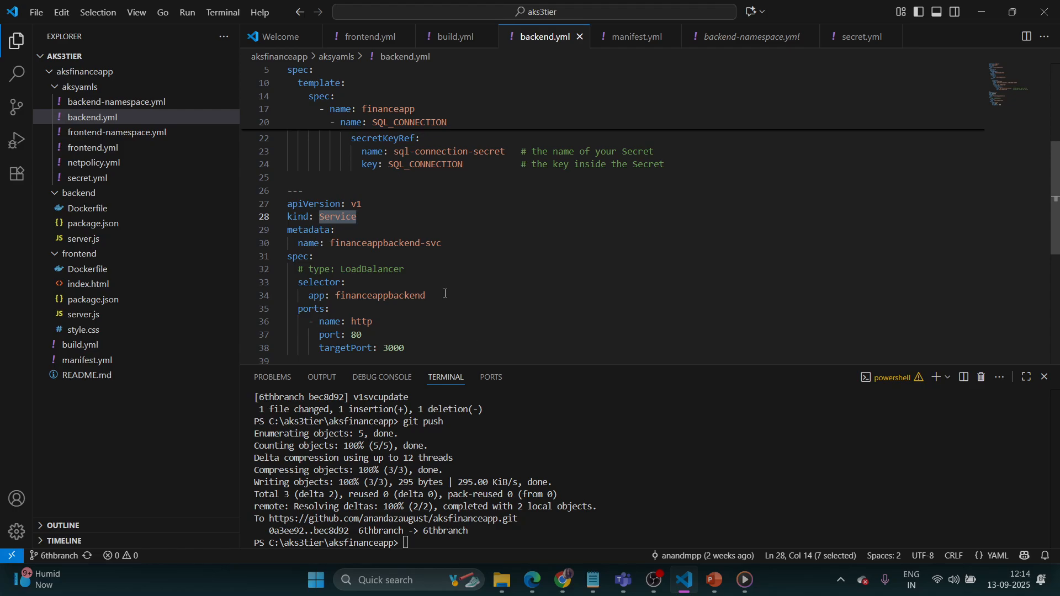
pyautogui.moveTo(445, 294); pyautogui.dragTo(305, 294)
pyautogui.moveTo(477, 296); pyautogui.dragTo(436, 297)
pyautogui.scroll(3, 470, 283)
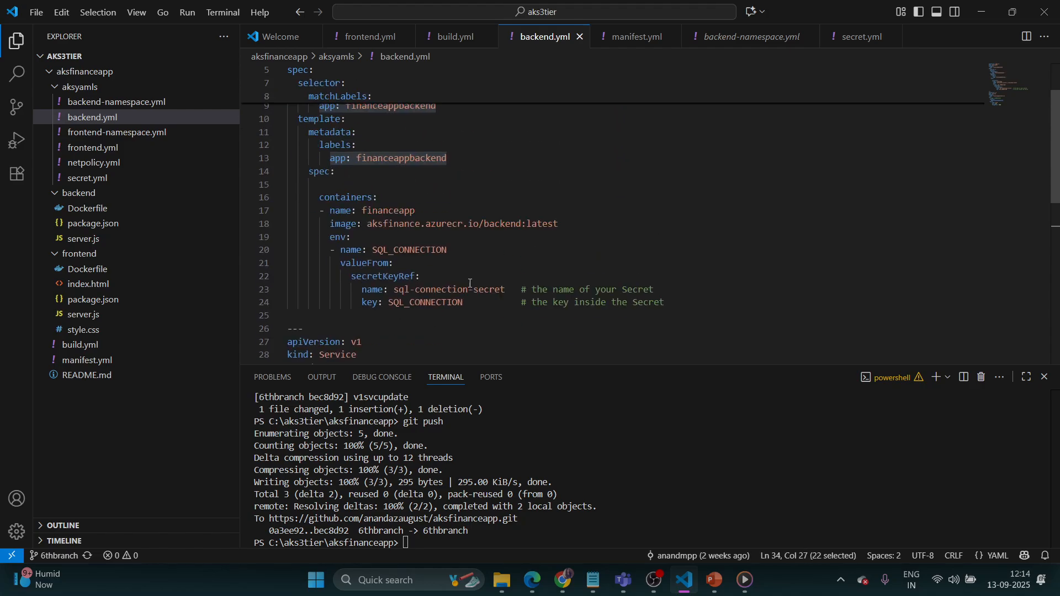
pyautogui.scroll(1, 458, 268)
pyautogui.click(380, 140)
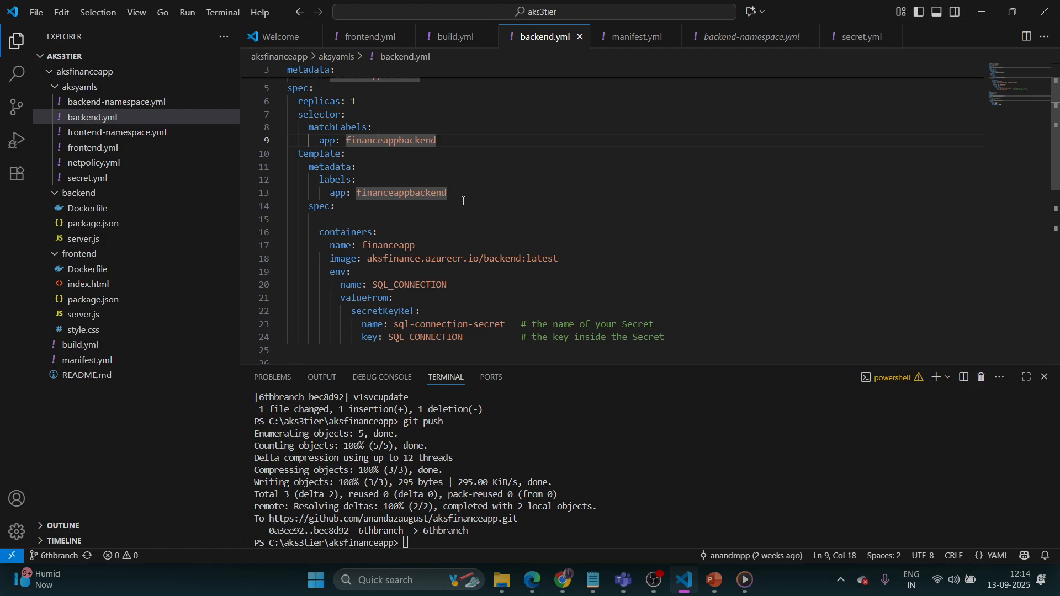
pyautogui.click(483, 203)
pyautogui.moveTo(474, 194); pyautogui.dragTo(330, 193)
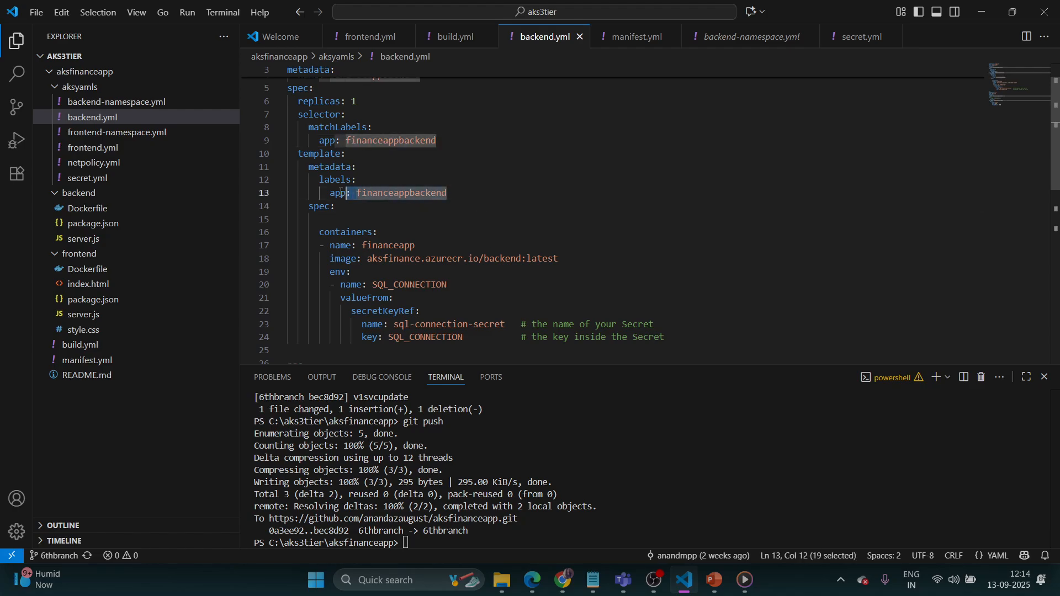
# - Check that the backend Service's app selector in backend.yml corresponds to the pod template's app label
pyautogui.scroll(-5, 403, 226)
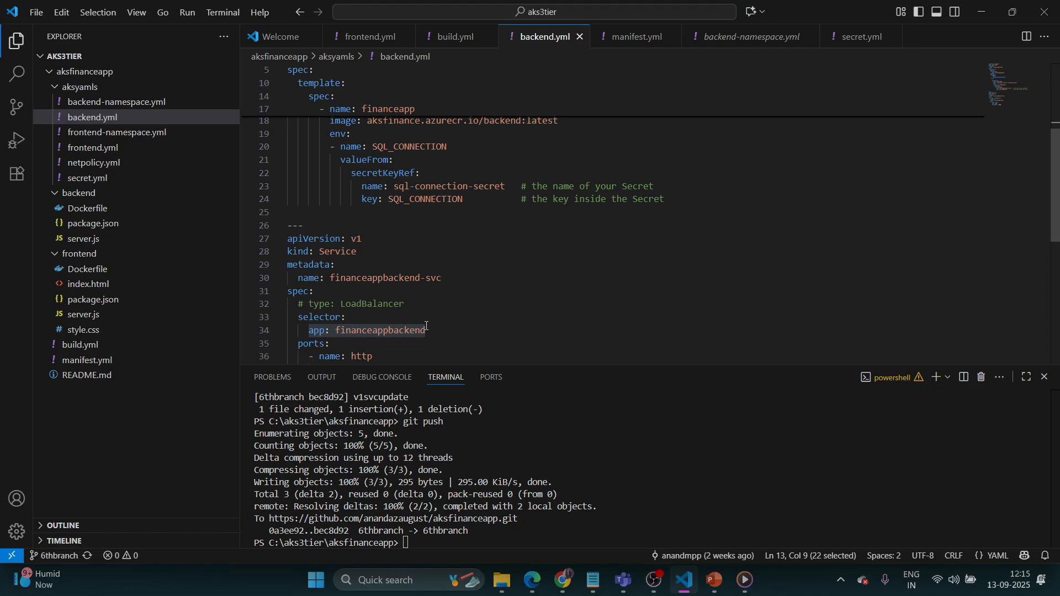
pyautogui.click(446, 337)
pyautogui.moveTo(447, 328); pyautogui.dragTo(301, 330)
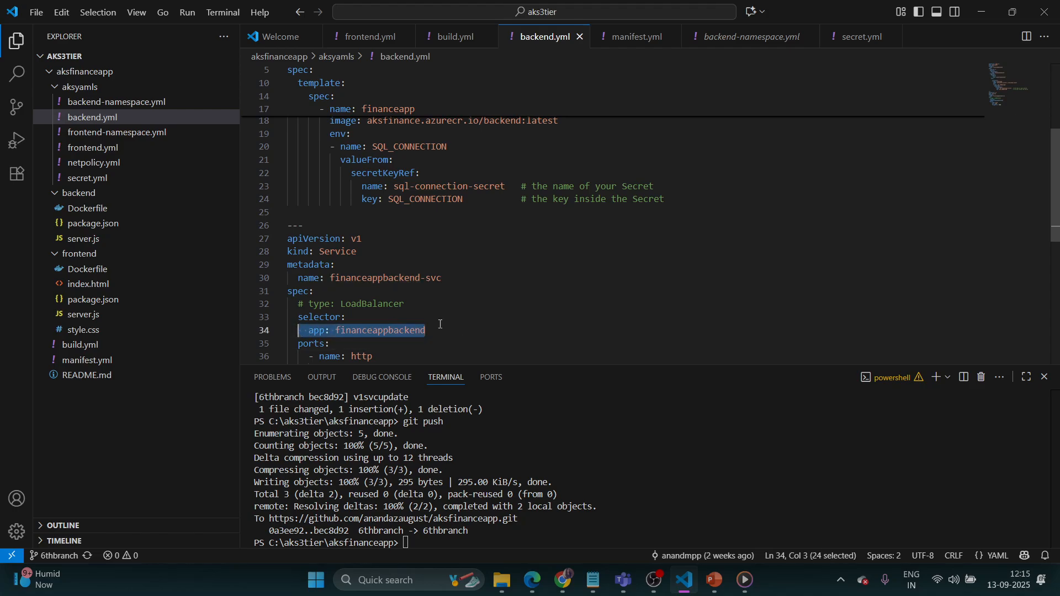
pyautogui.scroll(-1, 440, 324)
pyautogui.click(335, 217)
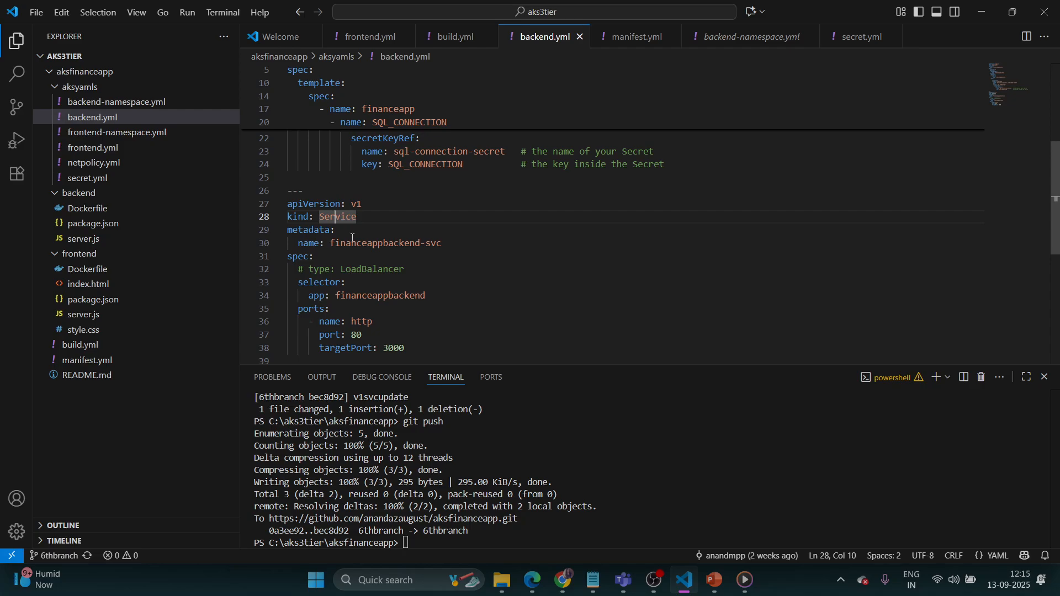
pyautogui.moveTo(428, 297); pyautogui.dragTo(309, 297)
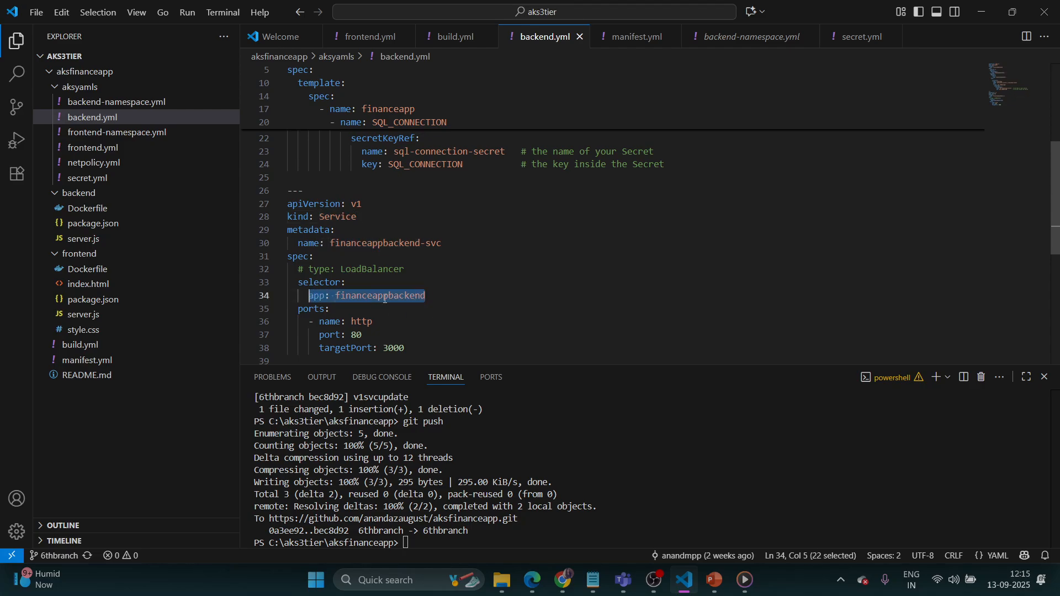
pyautogui.moveTo(429, 297); pyautogui.dragTo(304, 297)
pyautogui.click(483, 283)
pyautogui.scroll(4, 484, 284)
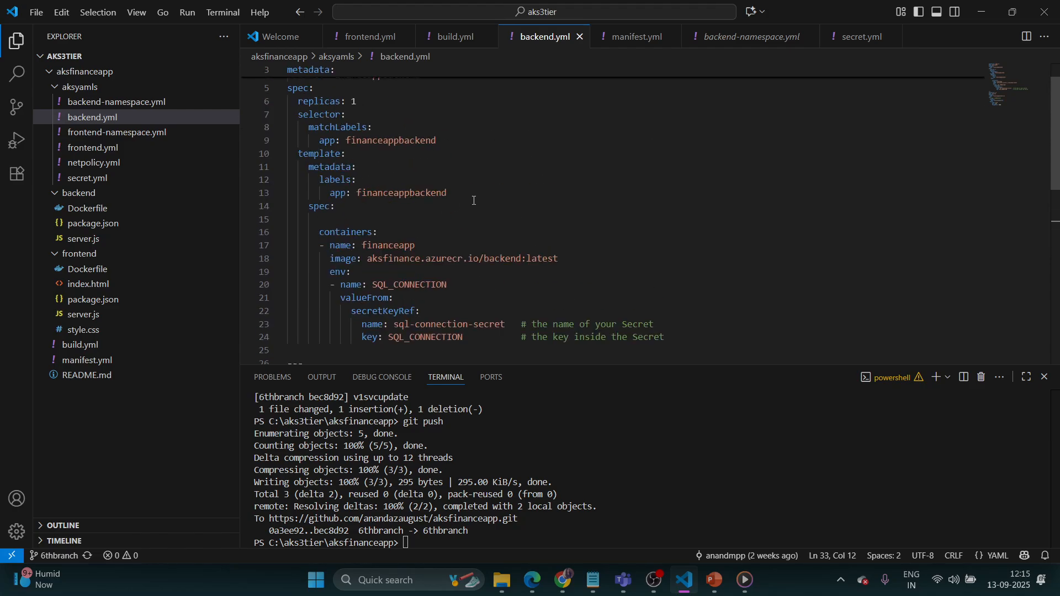
pyautogui.moveTo(474, 198); pyautogui.dragTo(319, 193)
pyautogui.scroll(-3, 418, 238)
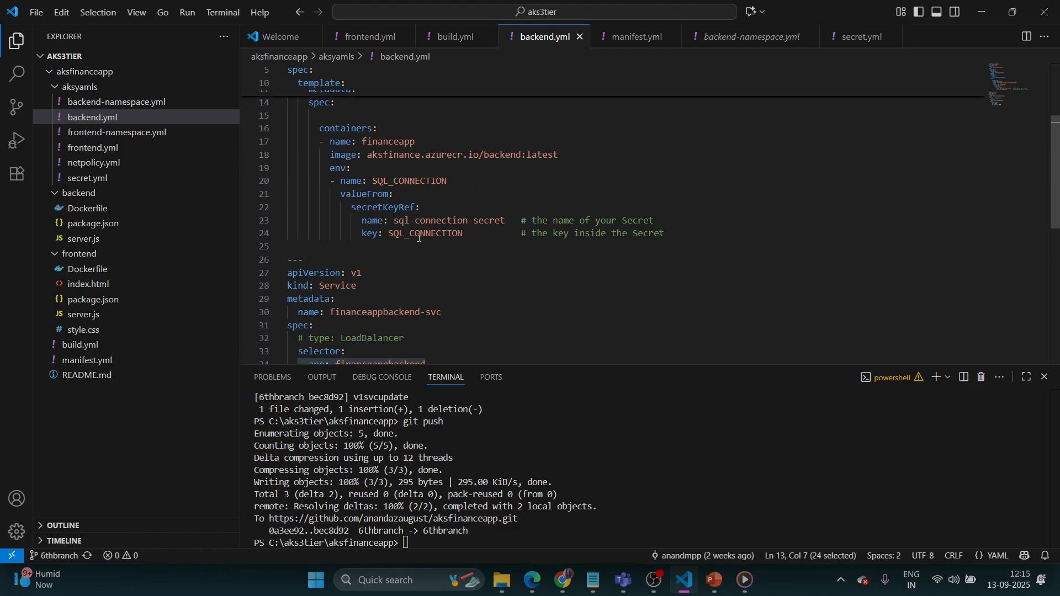
# - Set the backend Deployment's replicas to 10 in backend.yml
pyautogui.scroll(4, 418, 237)
pyautogui.click(387, 136)
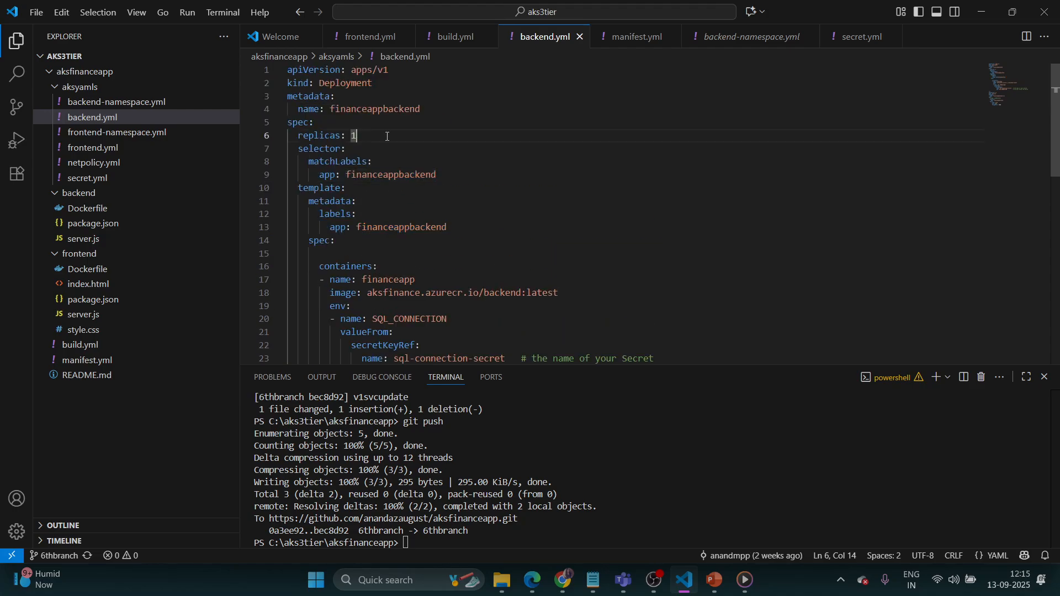
pyautogui.write('0')
pyautogui.click(387, 189)
# - Examine the backend Service's name, commented-out LoadBalancer type, app selector and port settings
pyautogui.scroll(-5, 433, 293)
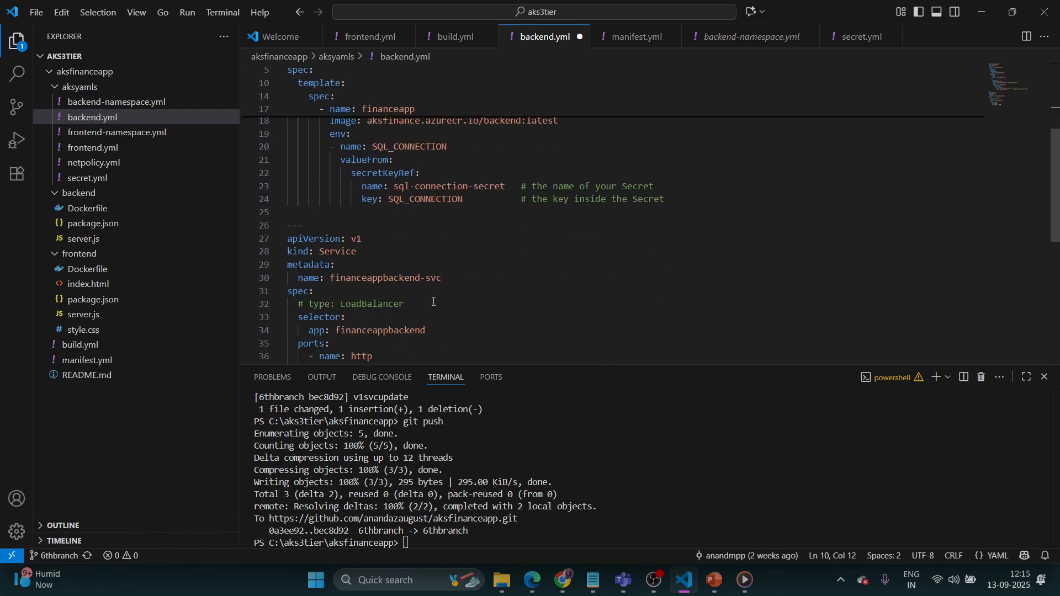
pyautogui.moveTo(441, 330); pyautogui.dragTo(303, 278)
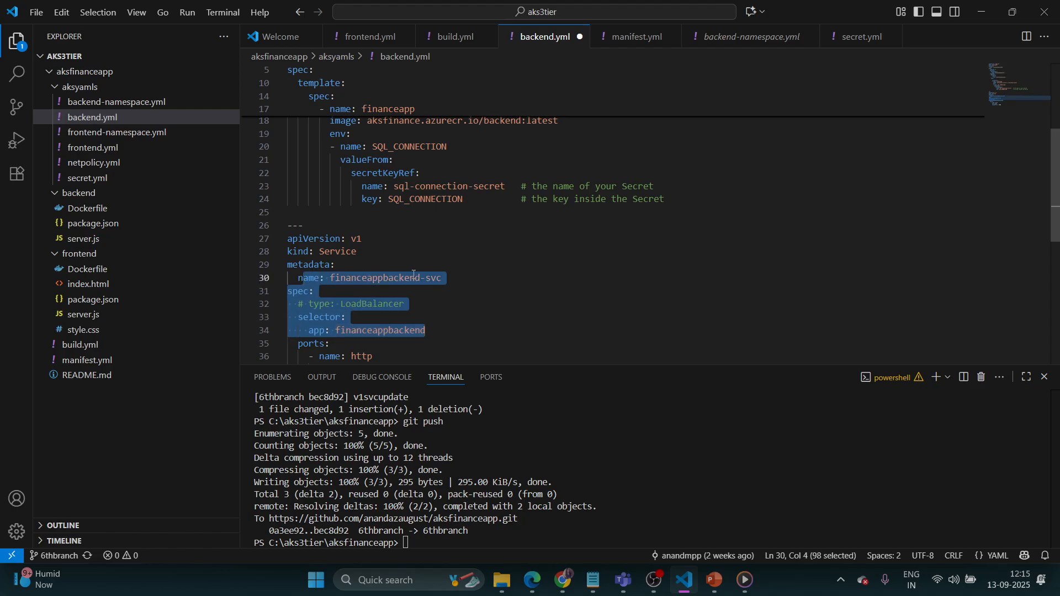
pyautogui.click(381, 305)
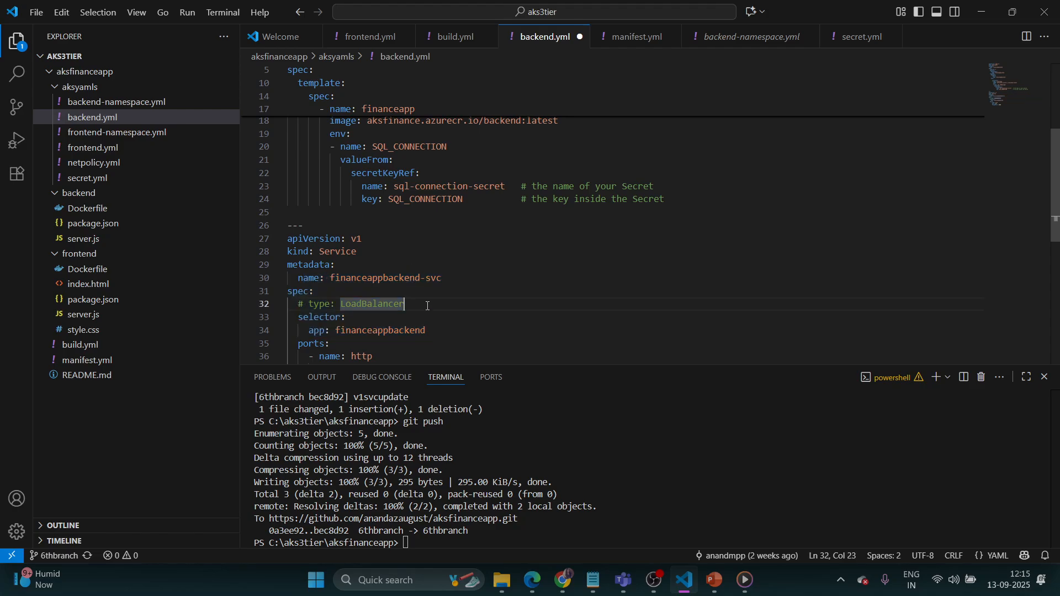
pyautogui.scroll(-1, 386, 305)
pyautogui.click(454, 291)
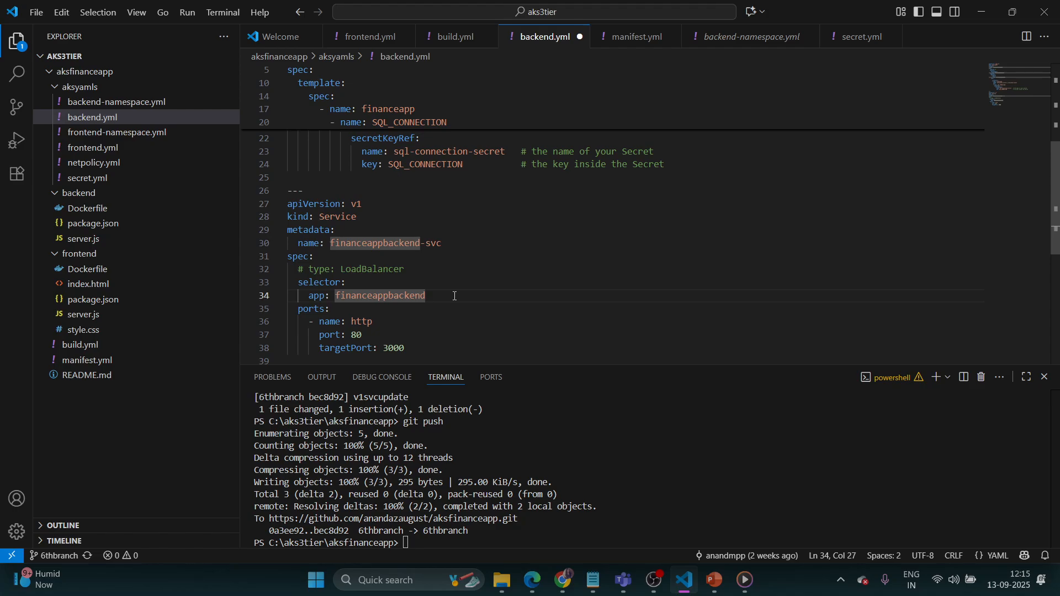
pyautogui.doubleClick(454, 296)
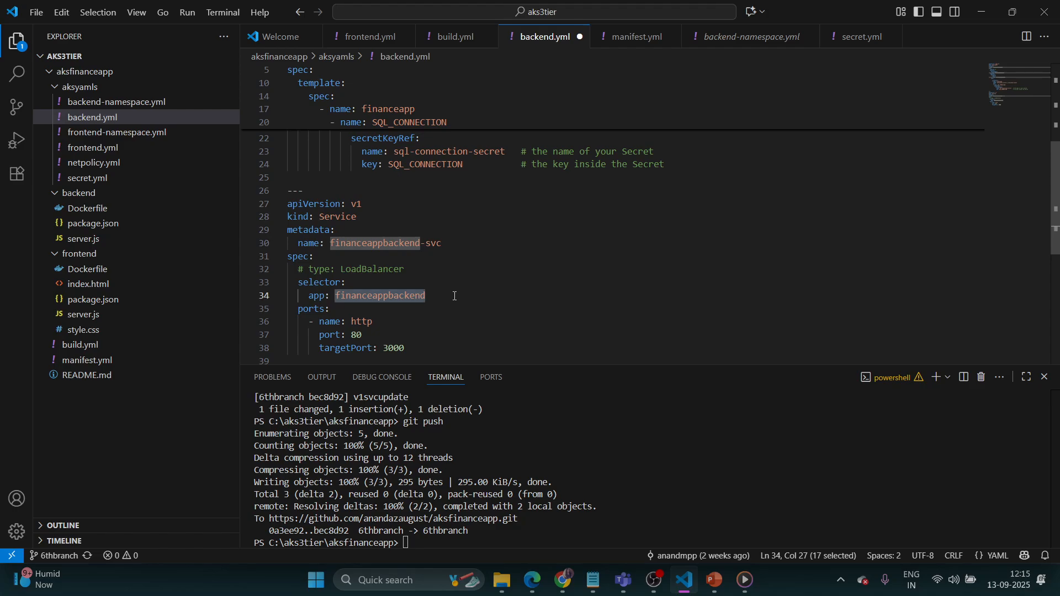
pyautogui.click(455, 297)
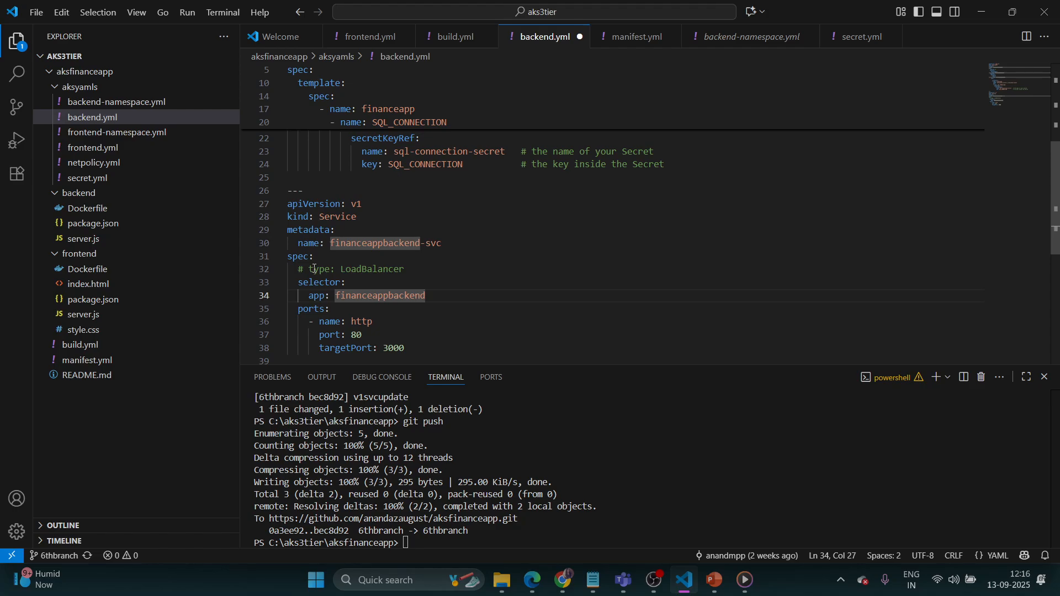
pyautogui.click(514, 258)
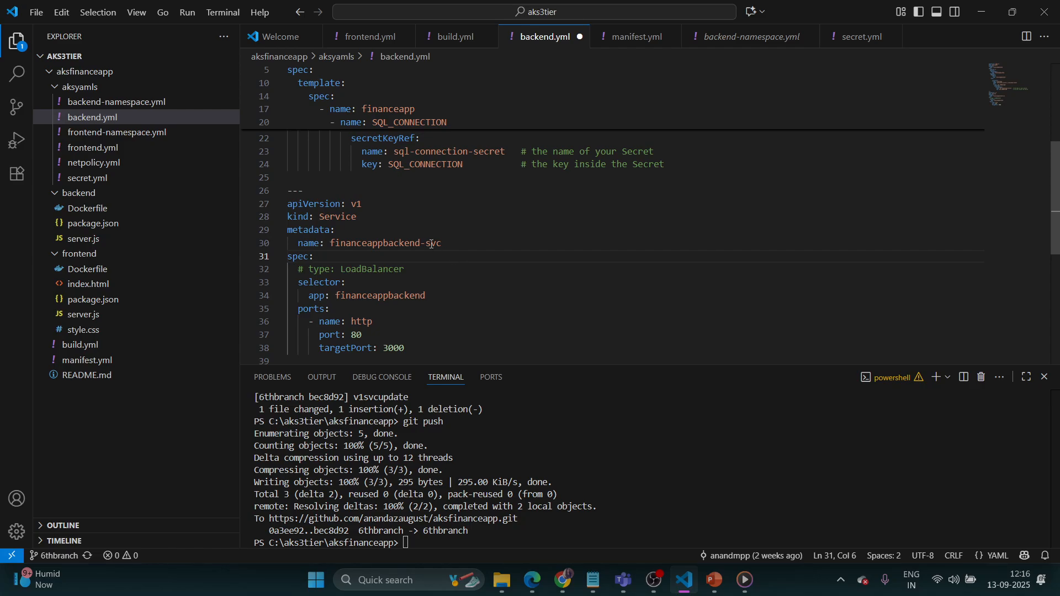
# - Examine the SQL_CONNECTION environment variable in backend.yml, including the secret name and key under secretKeyRef
pyautogui.scroll(-1, 431, 244)
pyautogui.scroll(3, 406, 262)
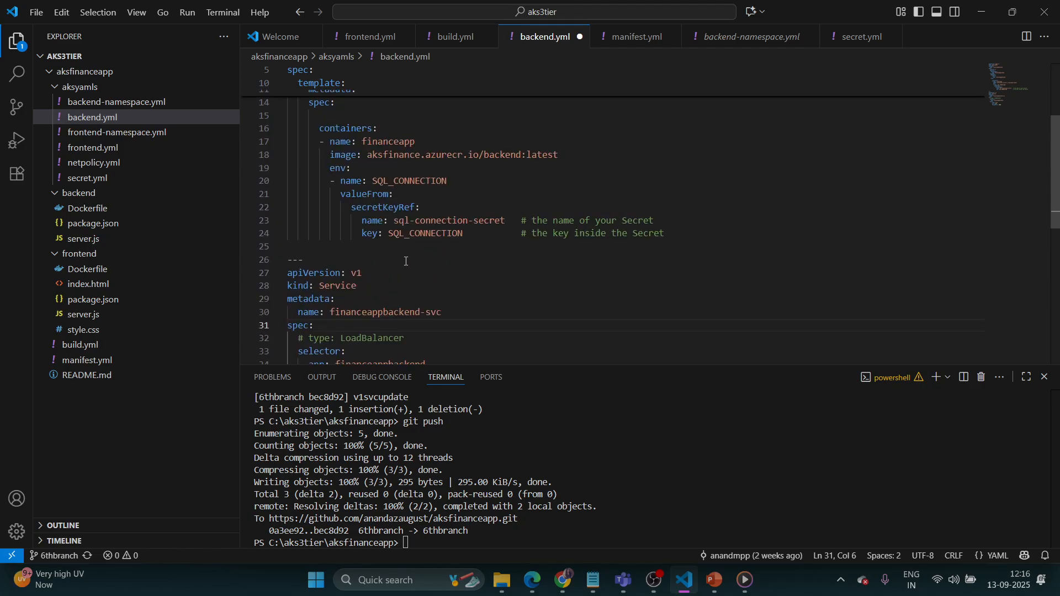
pyautogui.scroll(1, 420, 265)
pyautogui.moveTo(481, 271); pyautogui.dragTo(331, 216)
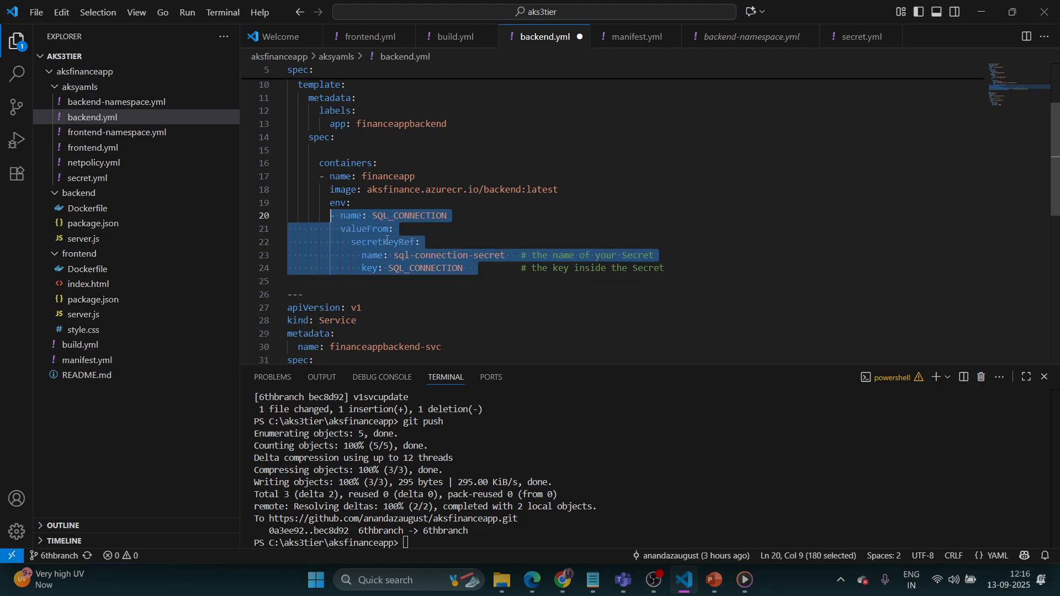
pyautogui.click(421, 261)
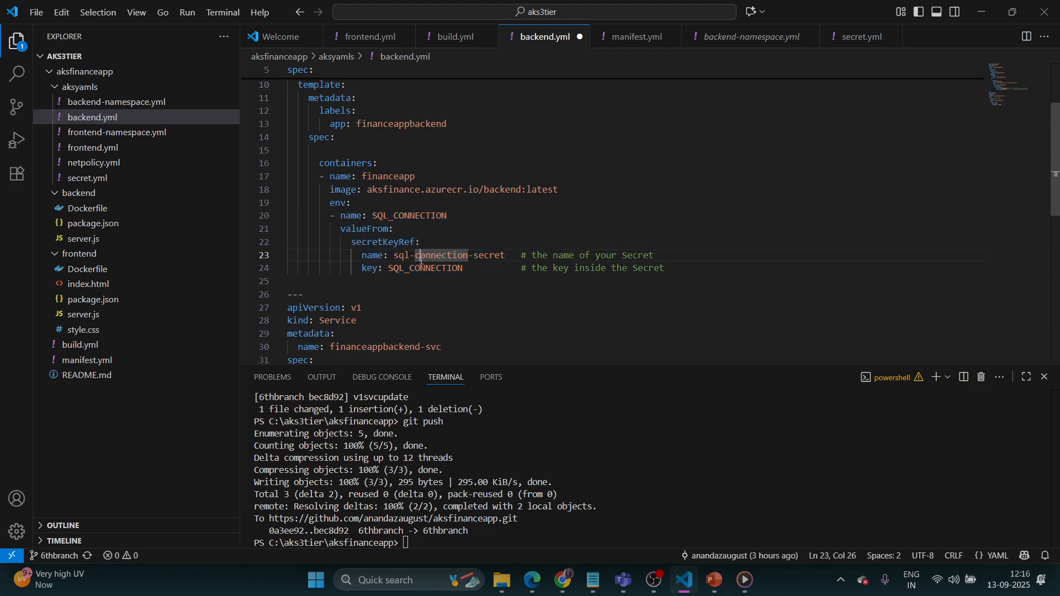
pyautogui.click(484, 267)
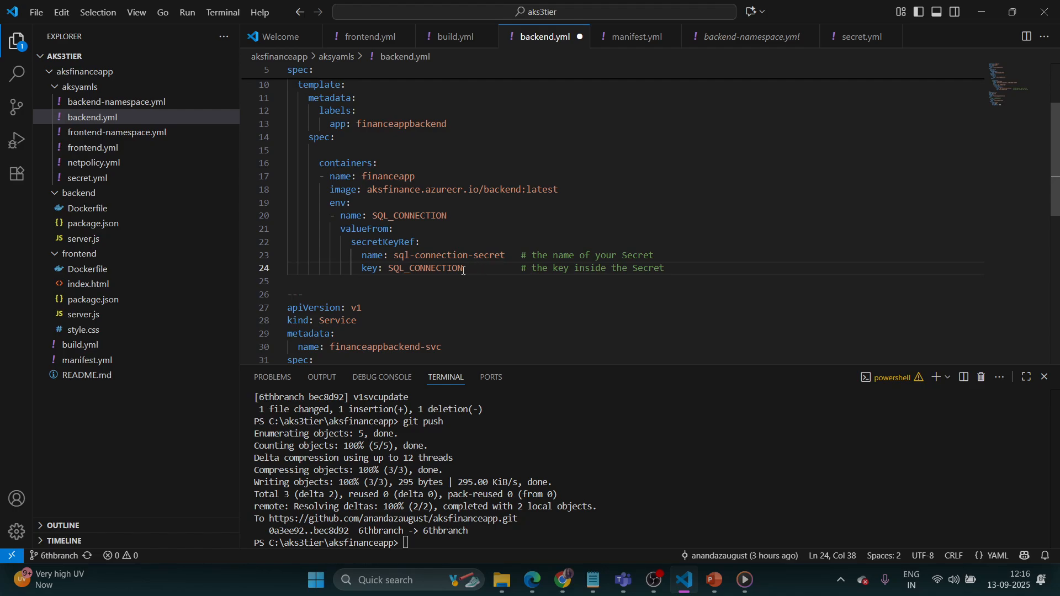
pyautogui.doubleClick(464, 268)
pyautogui.moveTo(464, 268); pyautogui.dragTo(388, 259)
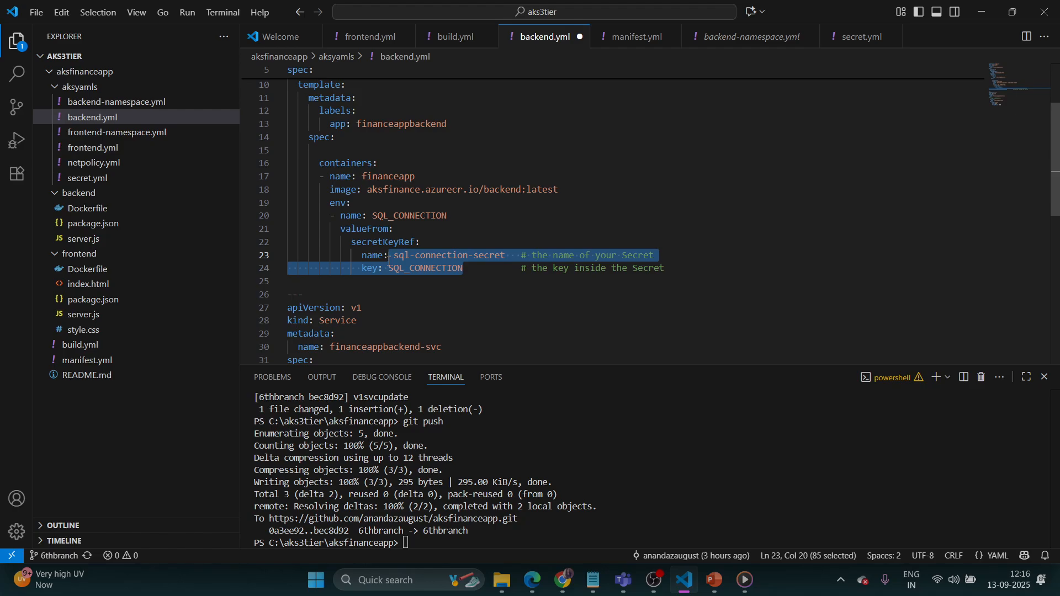
pyautogui.click(388, 259)
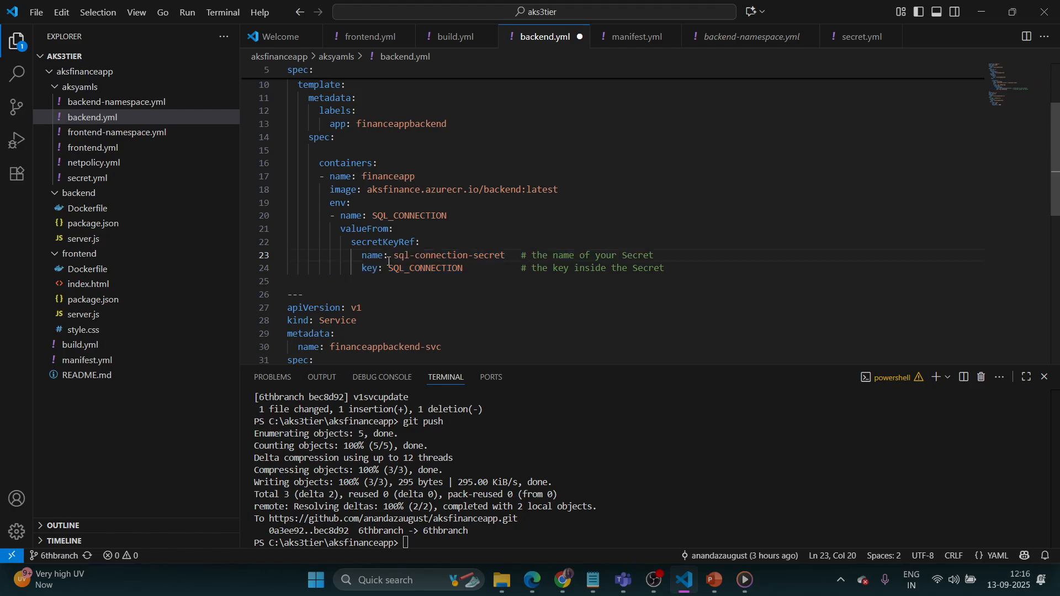
# - Switch to the Azure DevOps run in Chrome, open the Build Docker Image log, and return to the aksfinance registry in Edge
pyautogui.press('alt')
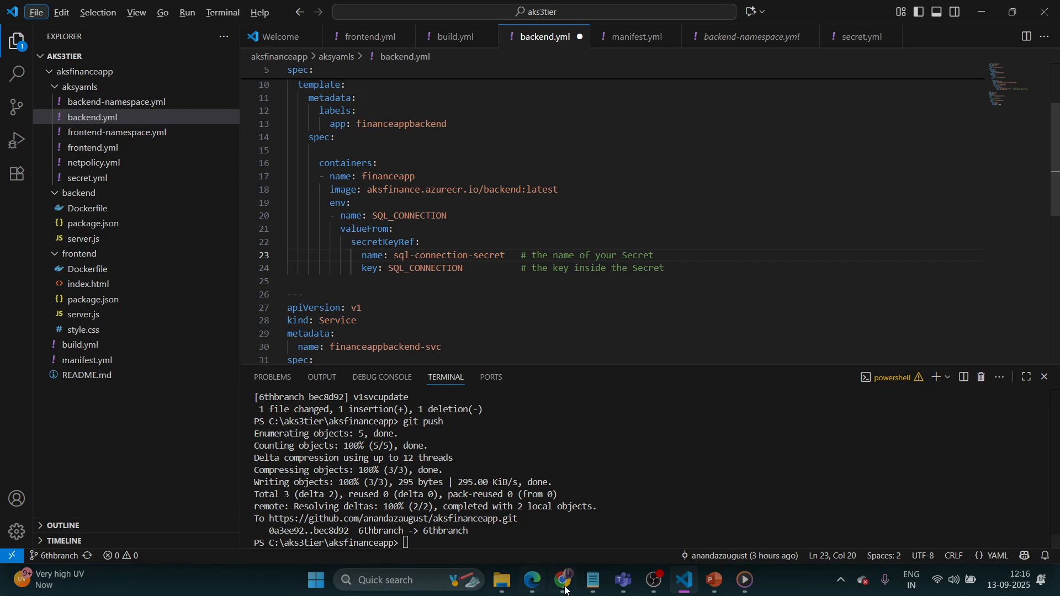
pyautogui.click(533, 581)
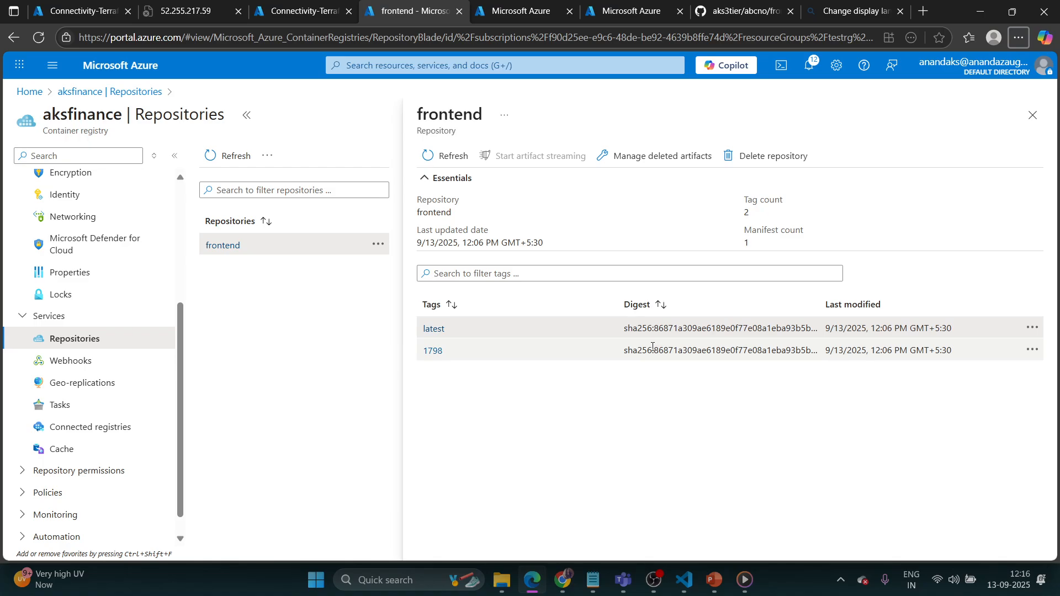
pyautogui.click(562, 581)
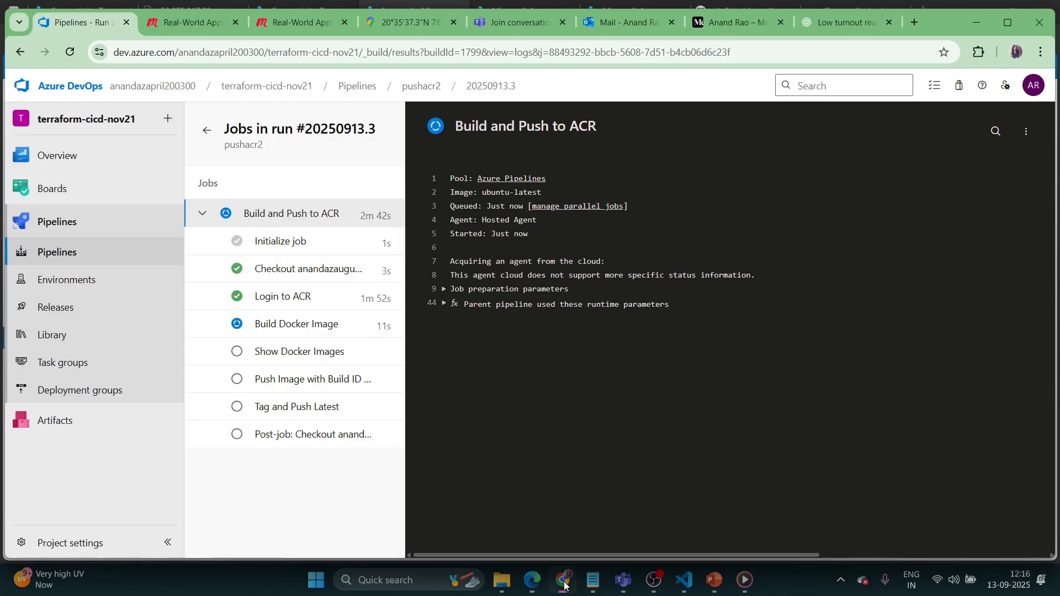
pyautogui.click(306, 326)
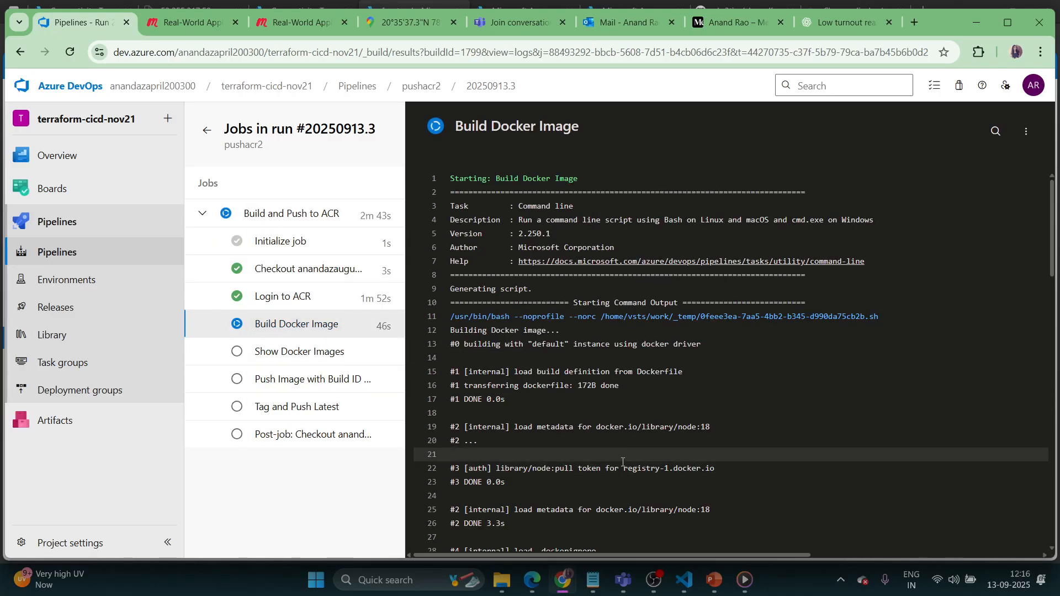
pyautogui.hotkey('alt', 'Tab')
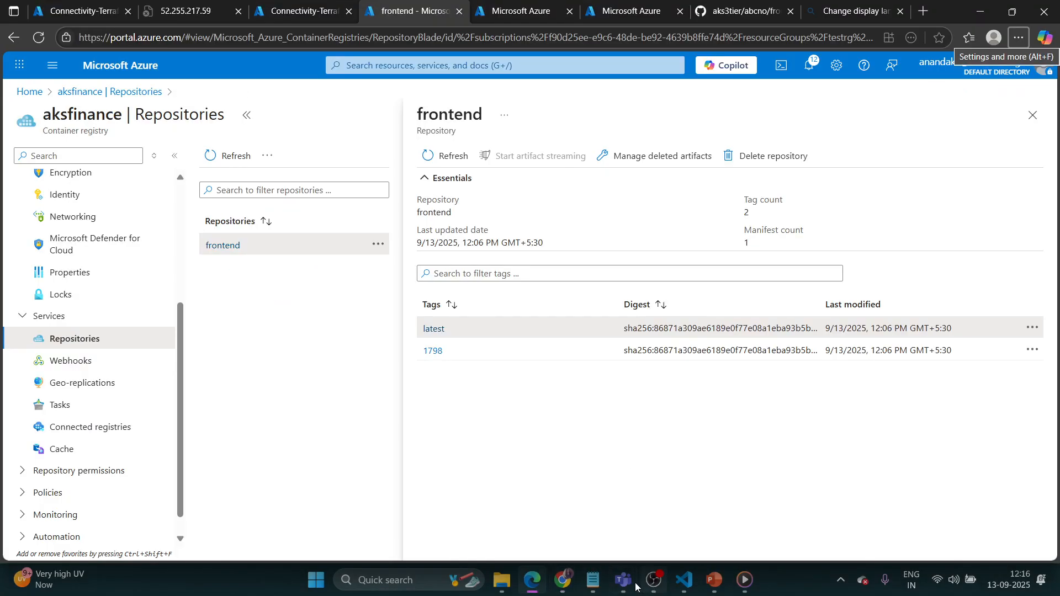
# - Switch back to VS Code and recheck the secret reference and Service section in backend.yml
pyautogui.click(689, 578)
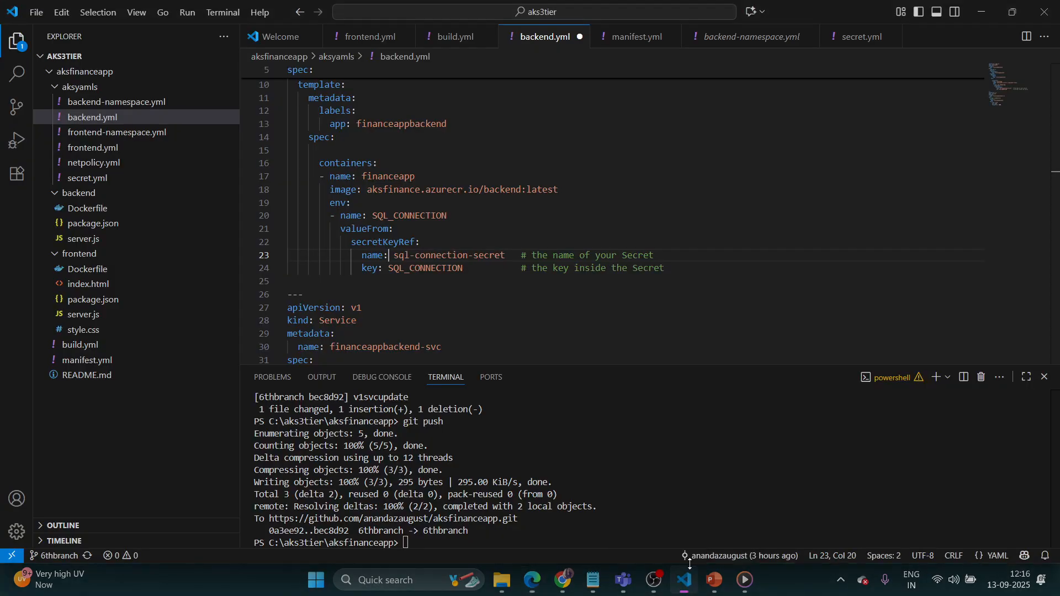
pyautogui.click(469, 255)
pyautogui.scroll(3, 498, 298)
pyautogui.scroll(-4, 519, 290)
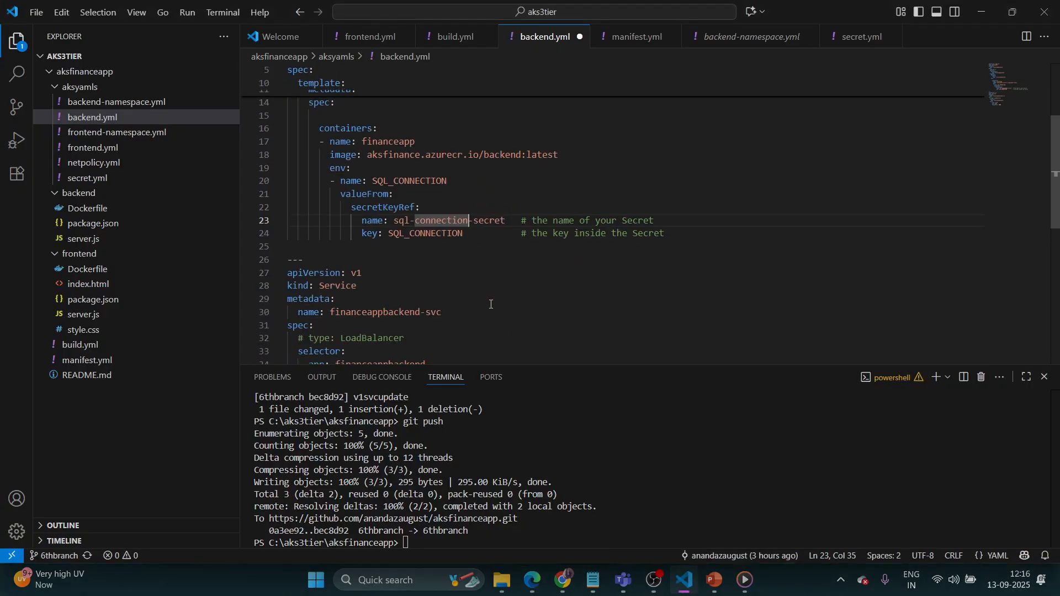
pyautogui.click(520, 290)
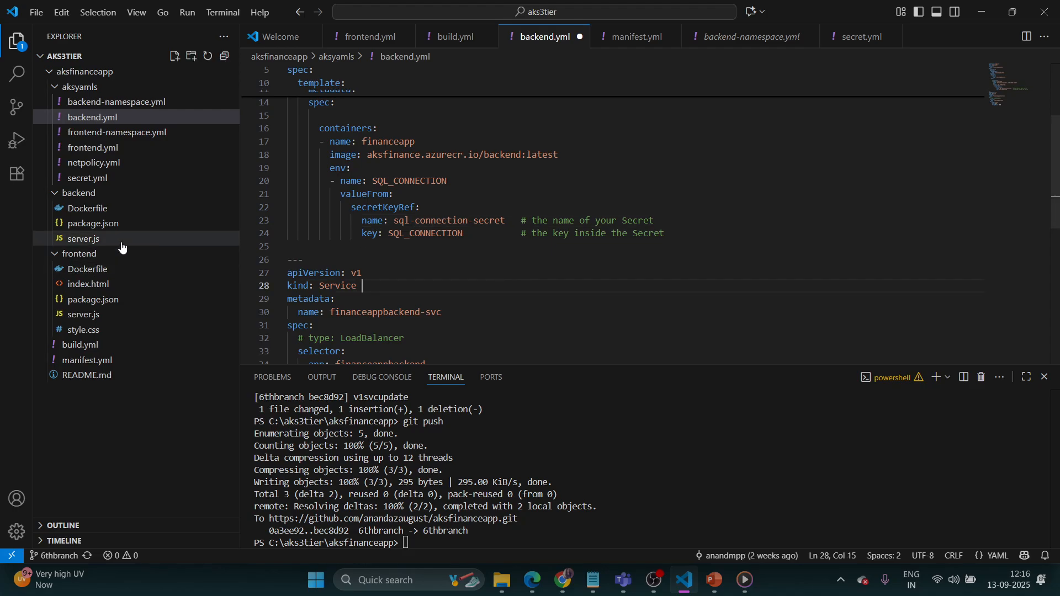
# - Open secret.yml and examine the Secret definition, including the SQL_CONNECTION placeholder under stringData
pyautogui.click(94, 178)
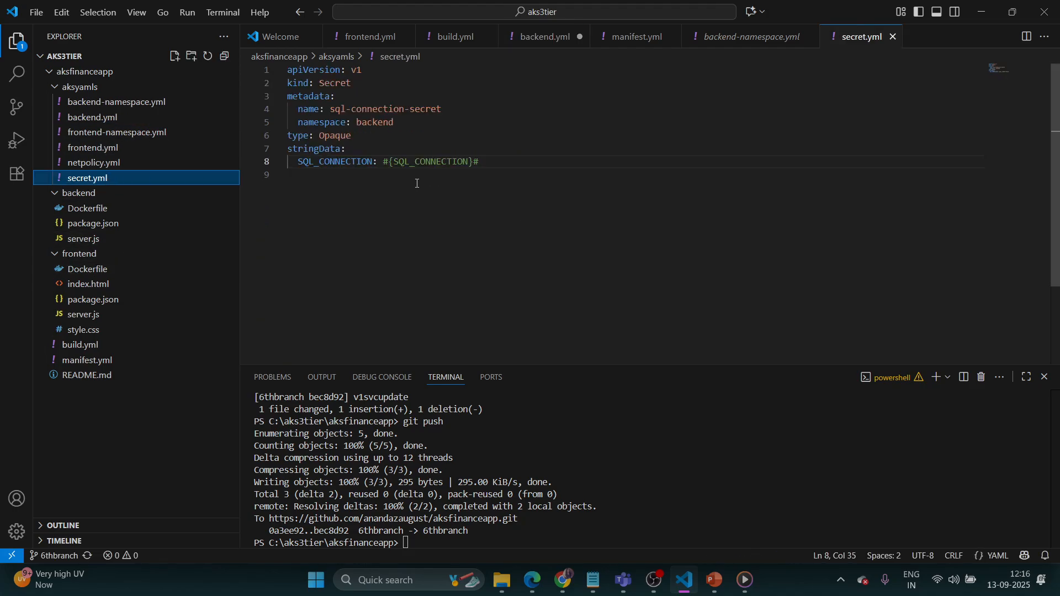
pyautogui.click(502, 168)
pyautogui.moveTo(501, 167); pyautogui.dragTo(305, 160)
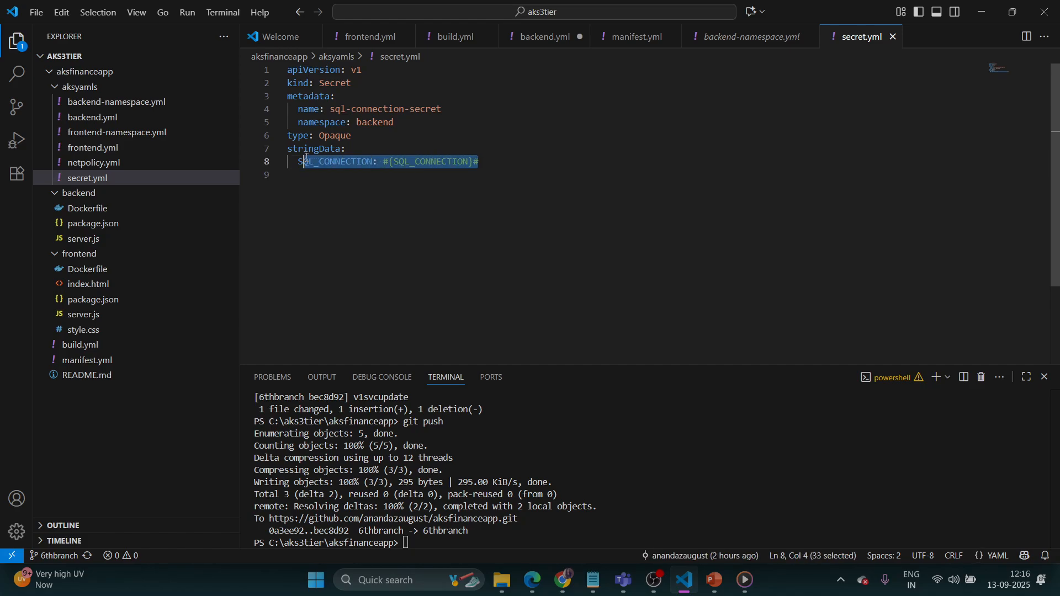
pyautogui.click(459, 178)
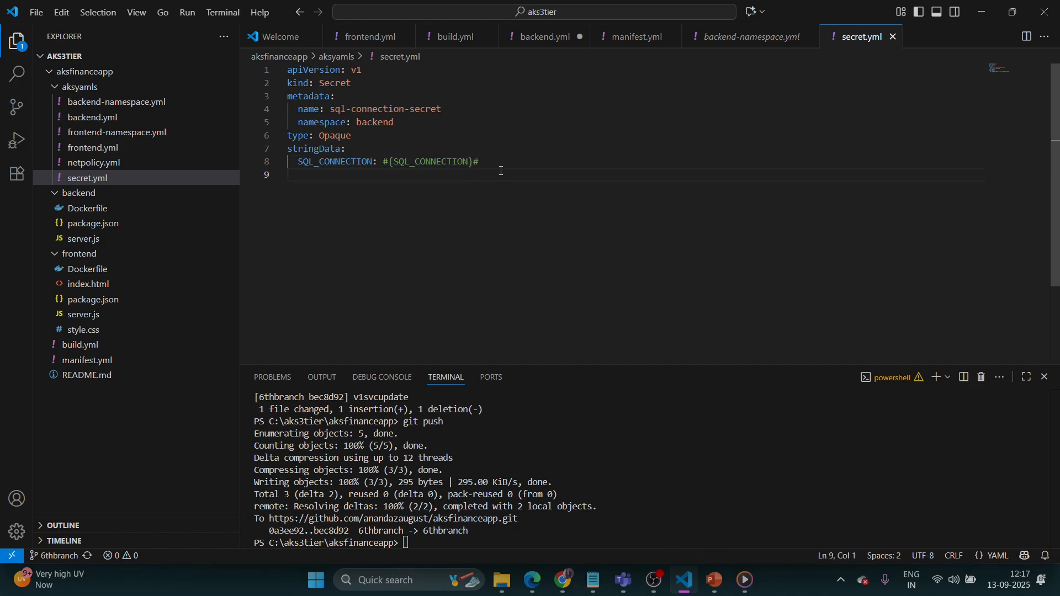
pyautogui.moveTo(497, 163); pyautogui.dragTo(316, 149)
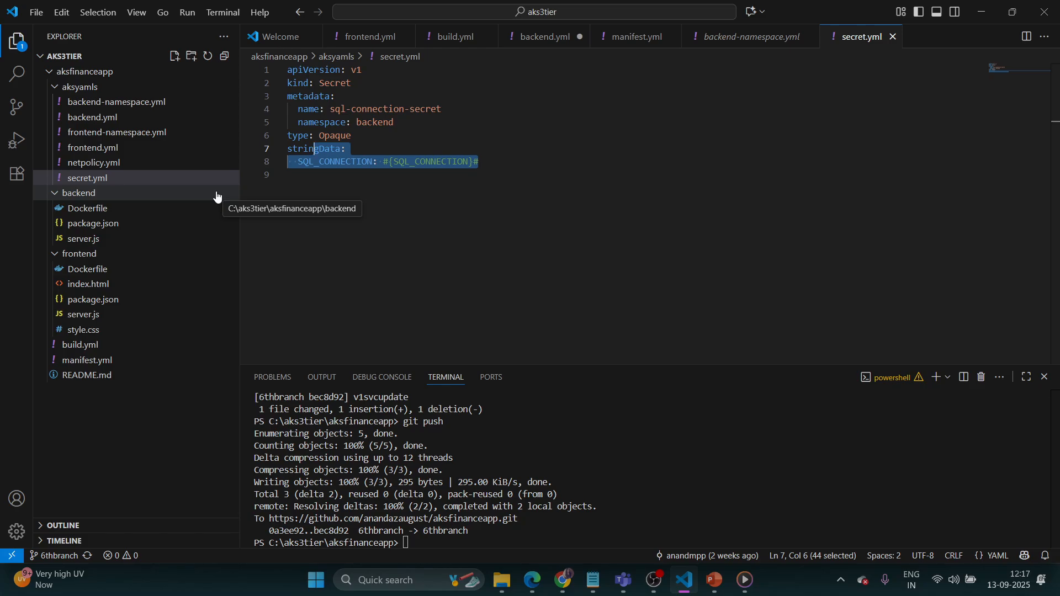
pyautogui.click(424, 266)
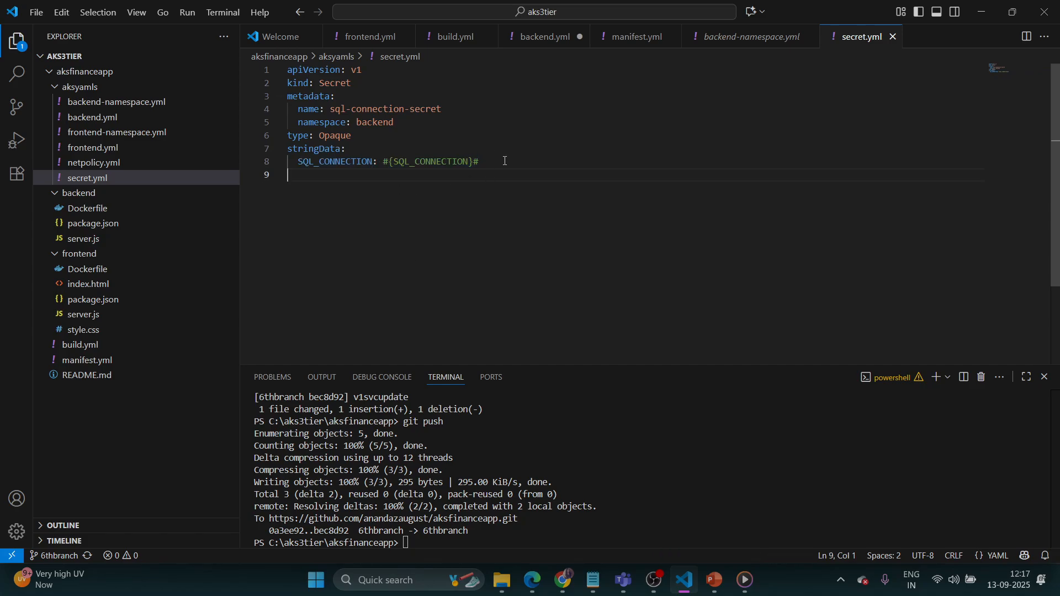
pyautogui.hotkey('shift', 'Up')
pyautogui.hotkey('shift', 'Up')
pyautogui.hotkey('shift', 'Up')
pyautogui.hotkey('shift', 'Up')
pyautogui.hotkey('shift', 'Up')
pyautogui.hotkey('shift', 'Up')
pyautogui.hotkey('shift', 'Up')
pyautogui.hotkey('shift', 'Up')
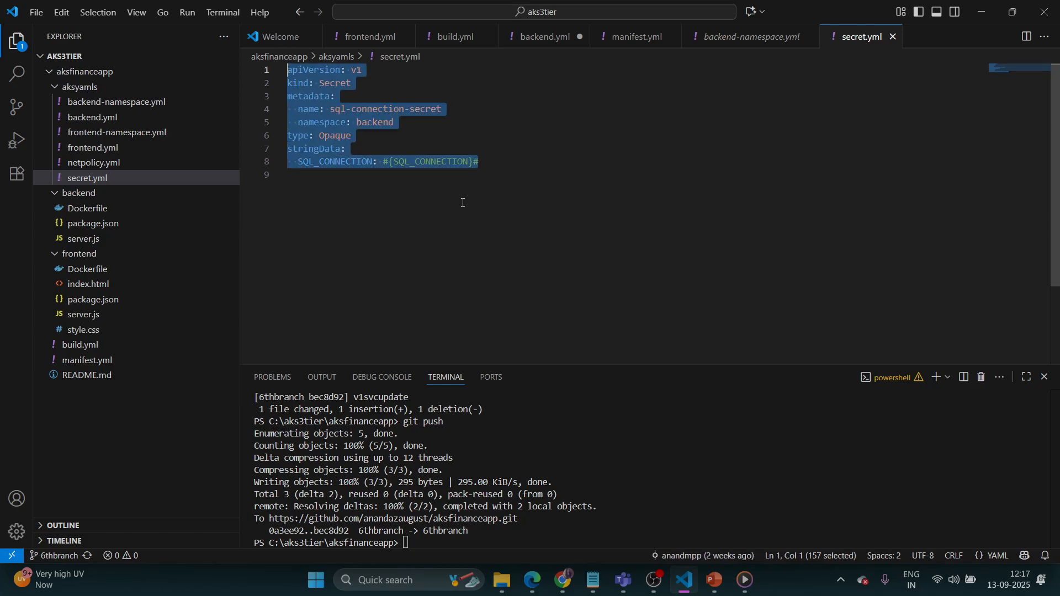
pyautogui.moveTo(480, 162); pyautogui.dragTo(390, 164)
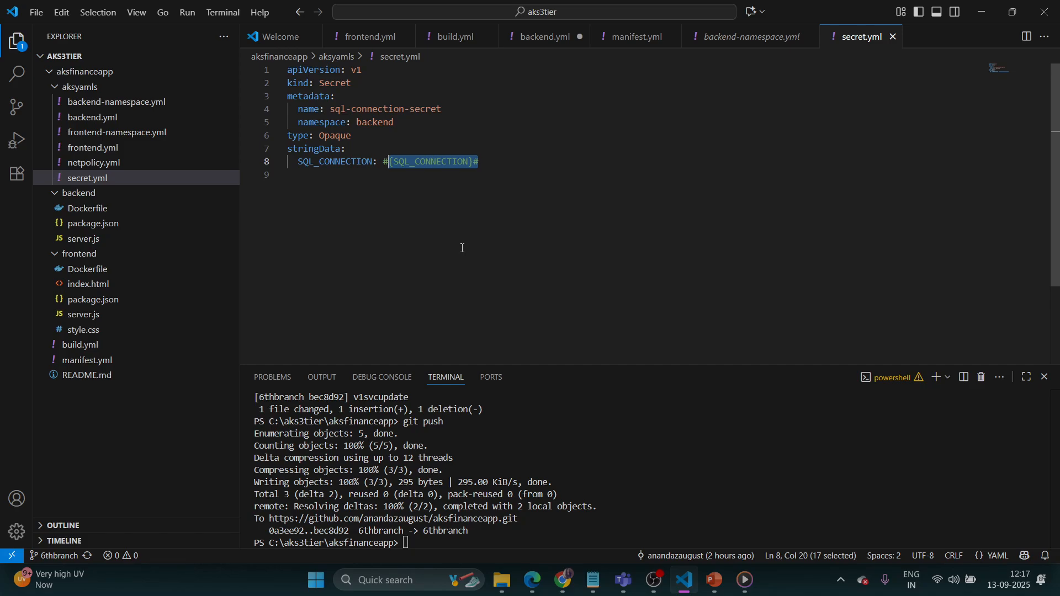
# - Highlight the SQL_CONNECTION placeholder and the surrounding lines to review the whole Secret definition in secret.yml
pyautogui.click(483, 203)
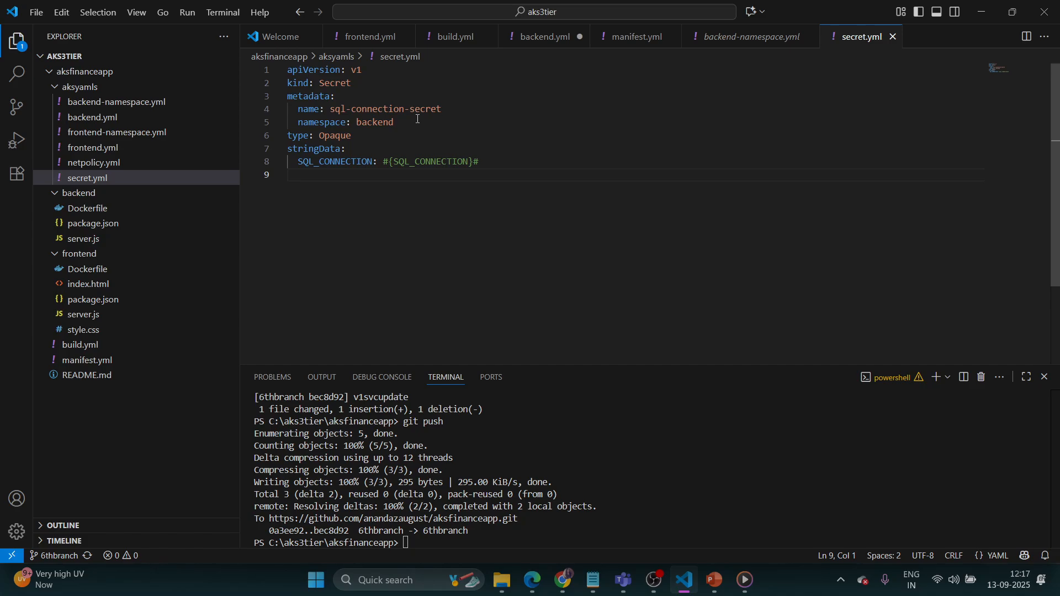
pyautogui.moveTo(485, 162); pyautogui.dragTo(386, 162)
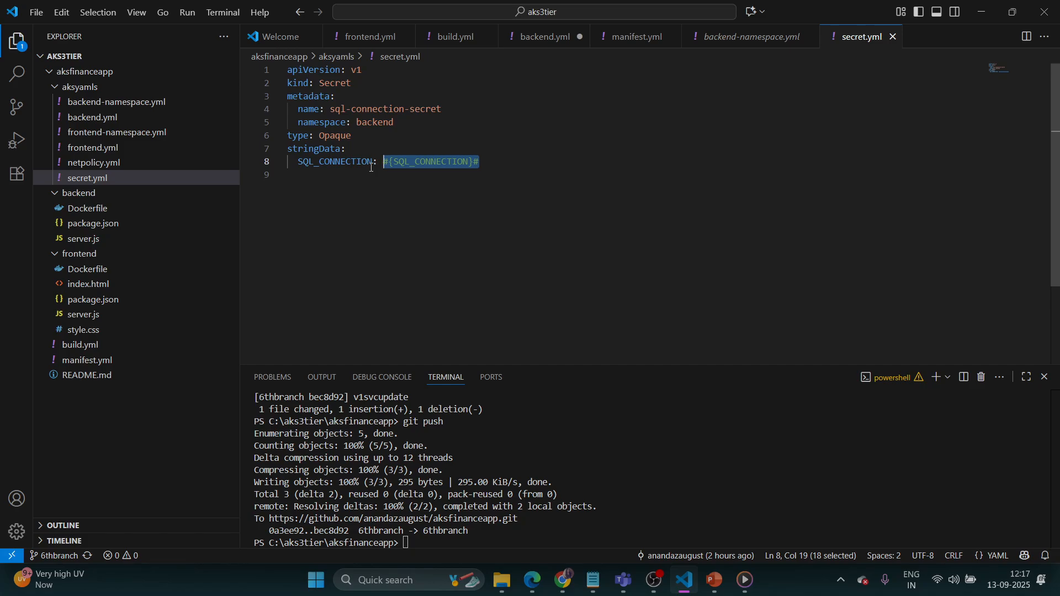
pyautogui.click(396, 204)
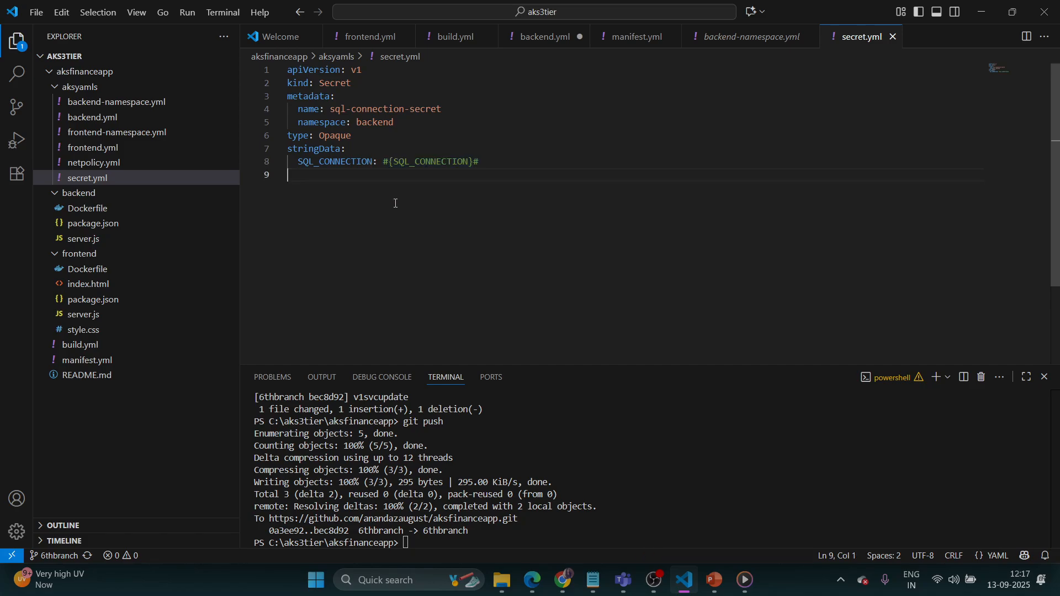
pyautogui.moveTo(501, 160); pyautogui.dragTo(378, 160)
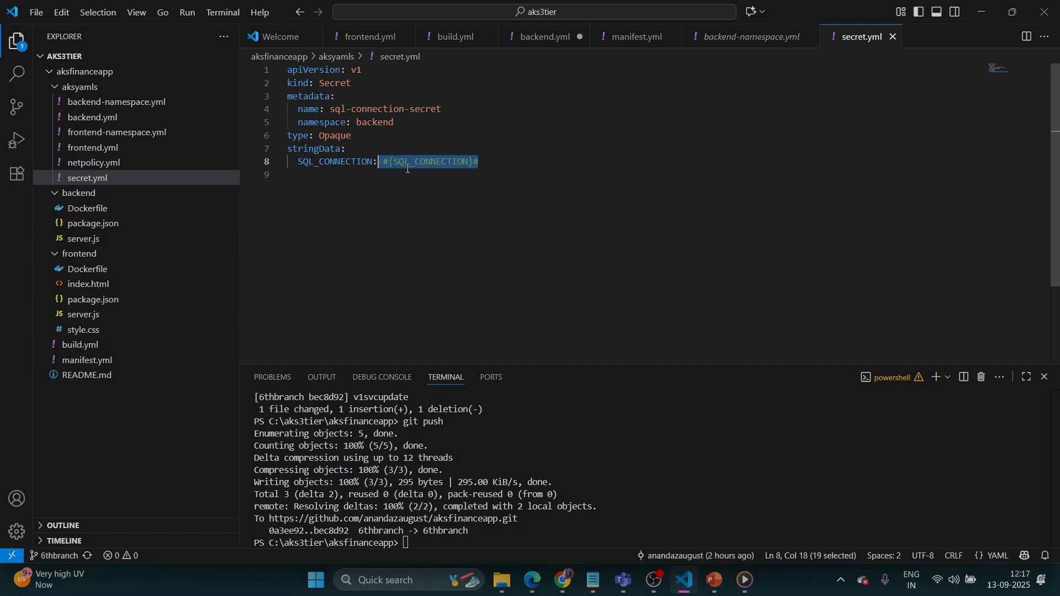
pyautogui.click(467, 214)
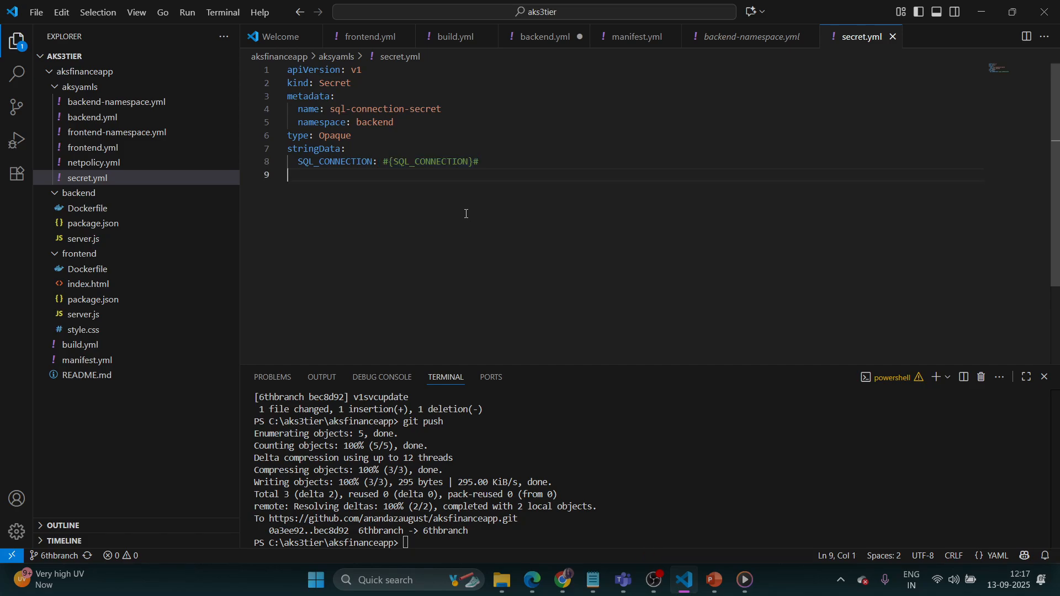
pyautogui.moveTo(525, 164); pyautogui.dragTo(239, 118)
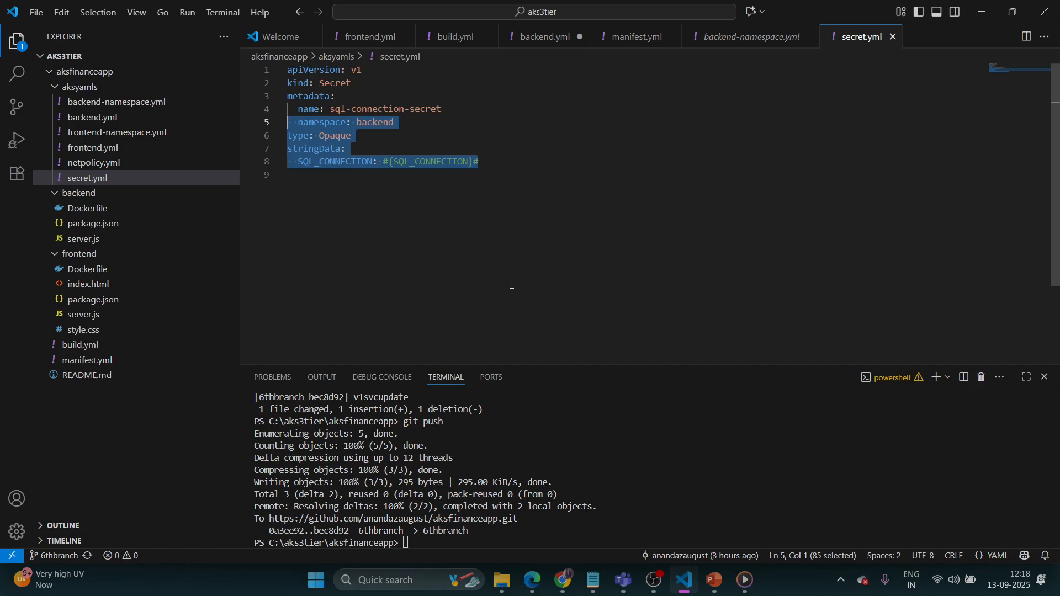
pyautogui.click(477, 203)
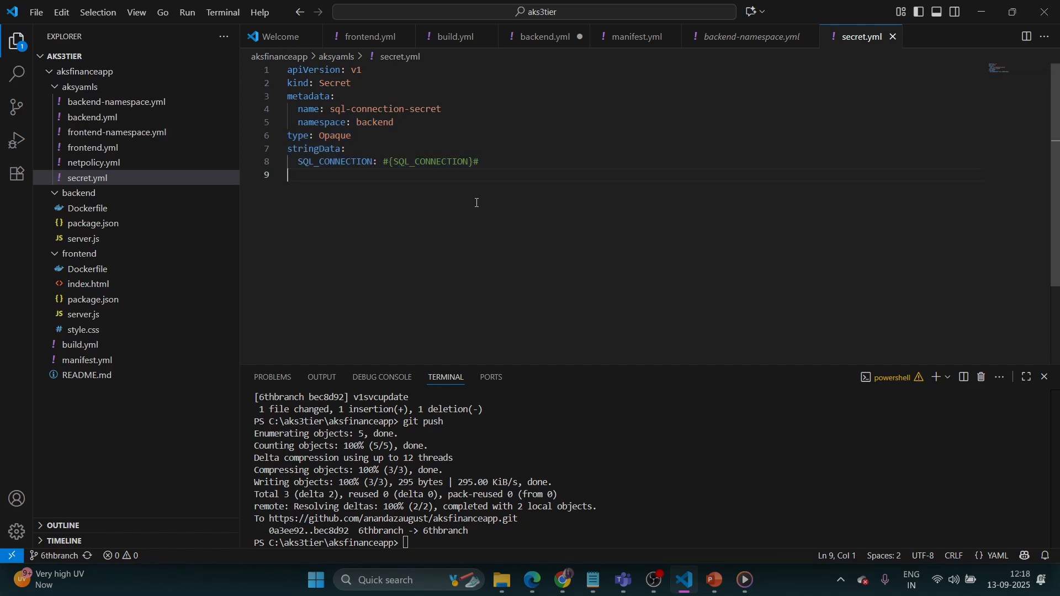
pyautogui.moveTo(511, 173); pyautogui.dragTo(293, 70)
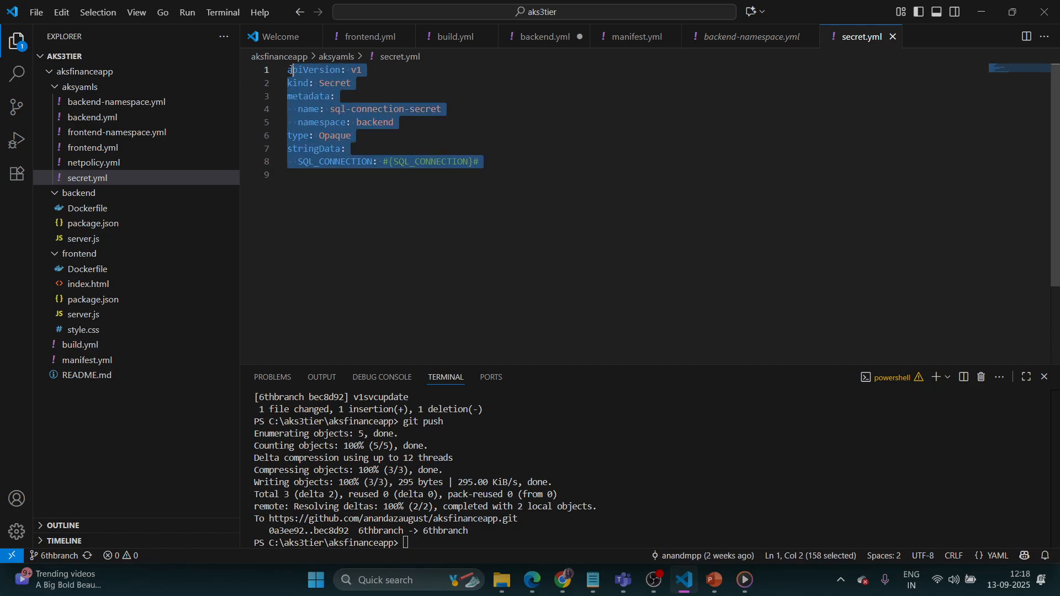
pyautogui.click(528, 199)
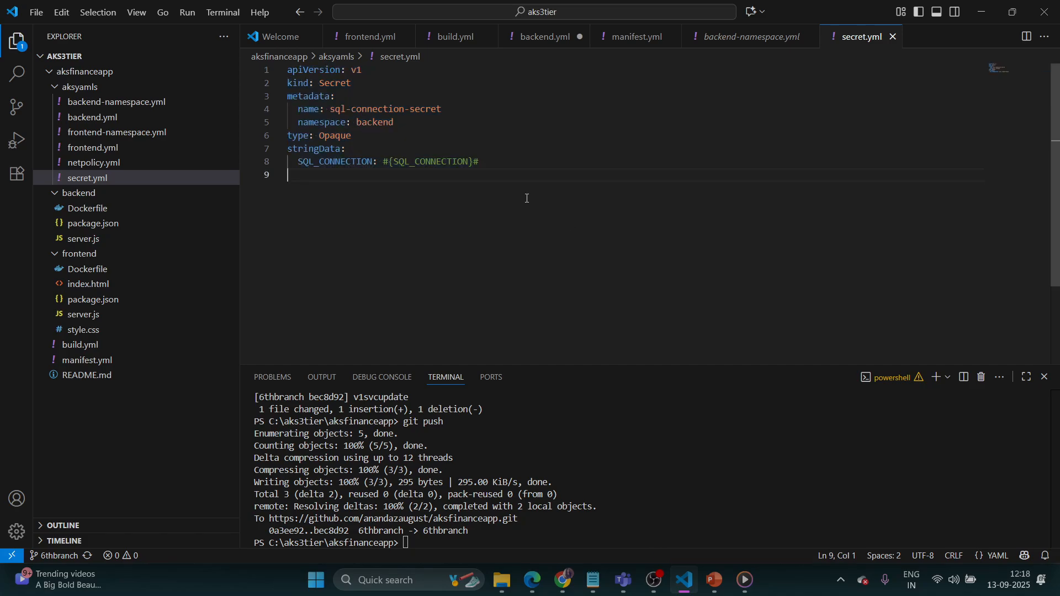
# - Examine the #{SQL_CONNECTION}# token syntax under stringData in secret.yml
pyautogui.moveTo(500, 161); pyautogui.dragTo(391, 158)
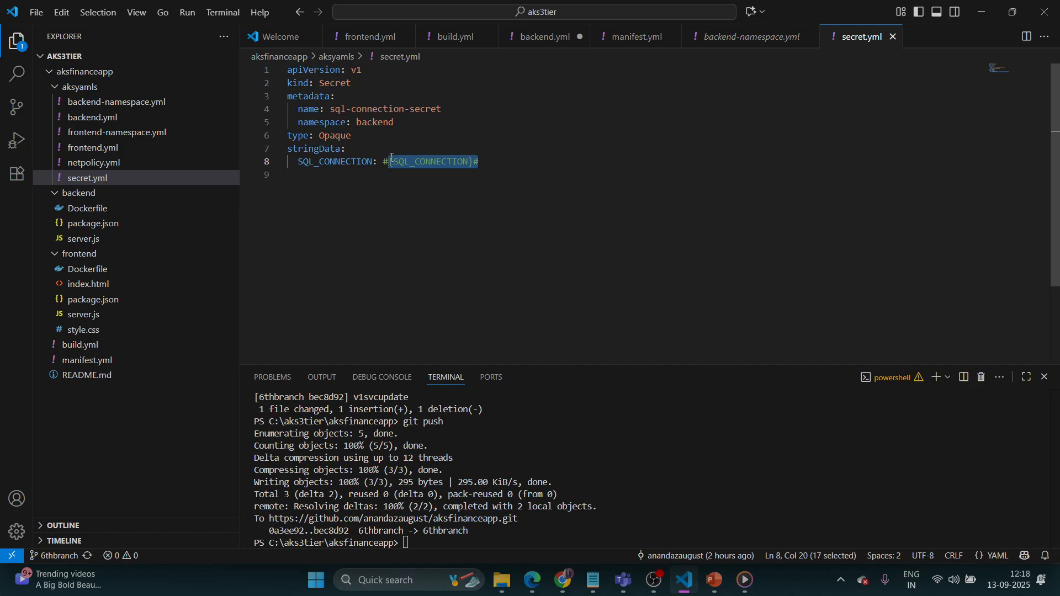
pyautogui.click(485, 161)
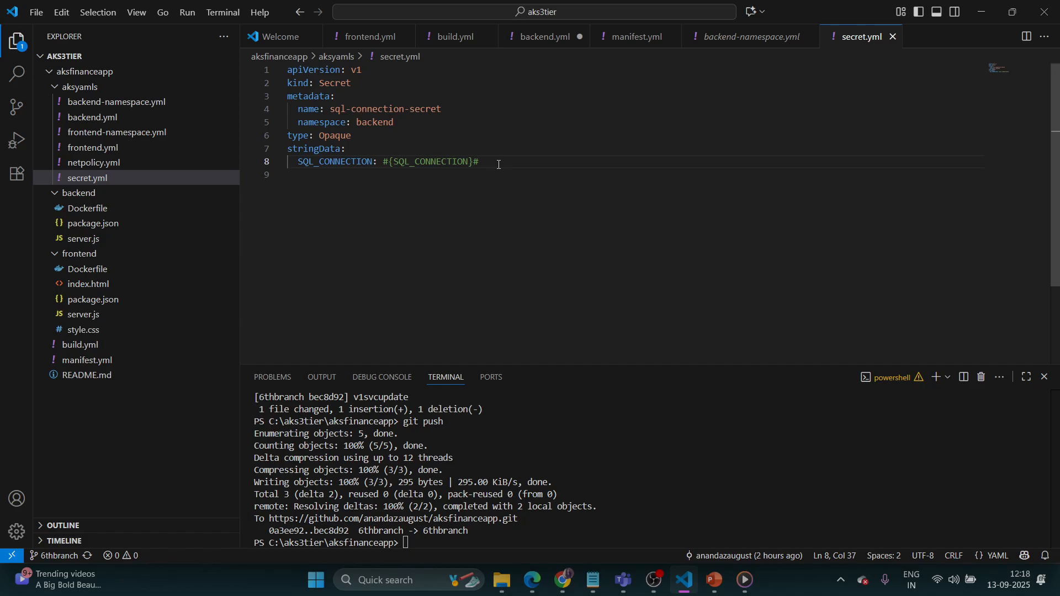
pyautogui.moveTo(480, 161); pyautogui.dragTo(385, 164)
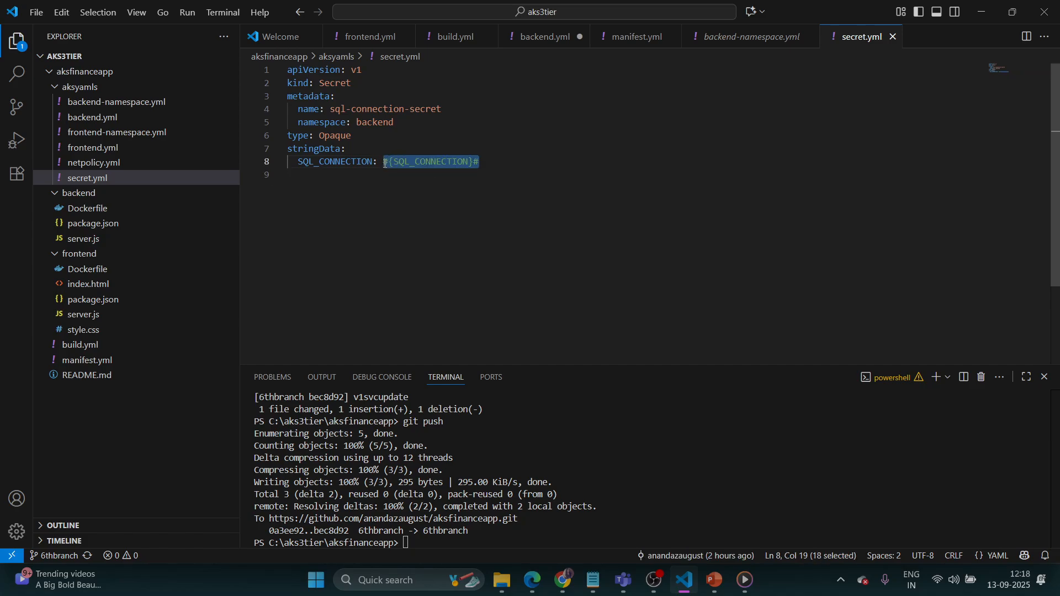
pyautogui.click(499, 164)
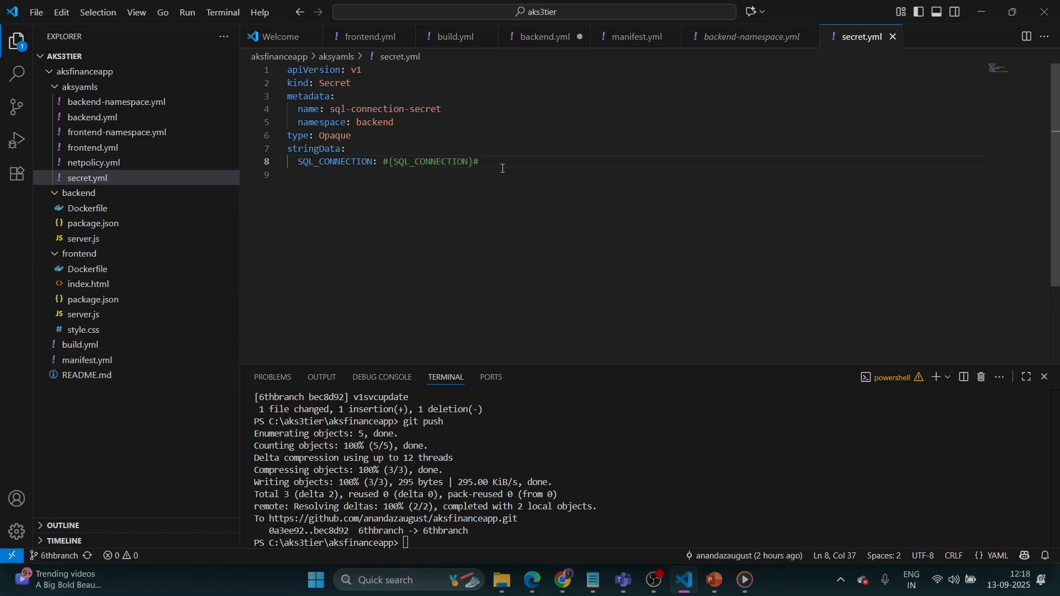
pyautogui.moveTo(477, 162); pyautogui.dragTo(380, 167)
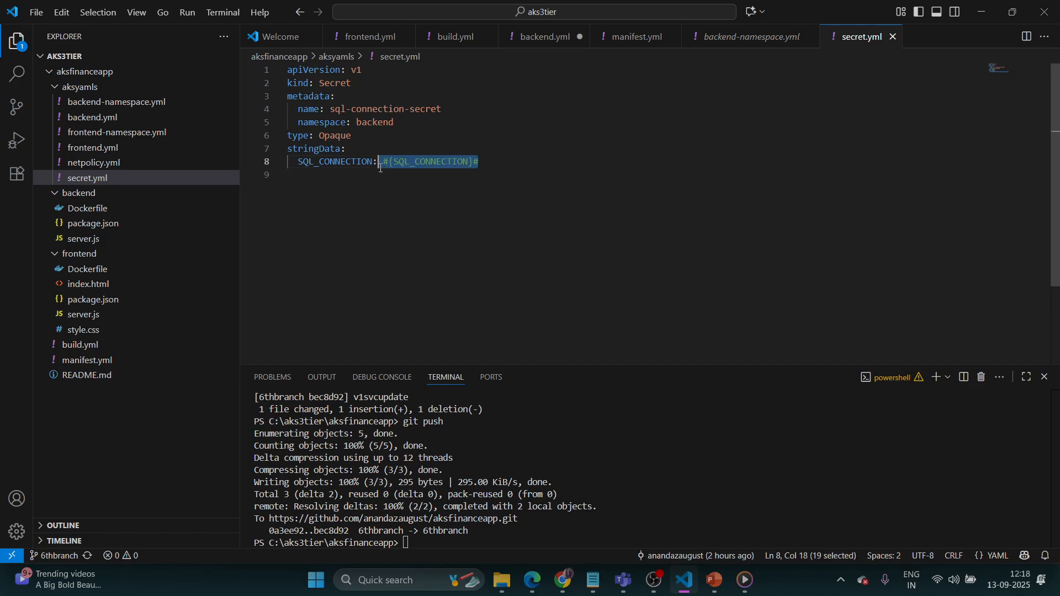
pyautogui.click(514, 169)
pyautogui.moveTo(491, 163); pyautogui.dragTo(384, 164)
pyautogui.press('Right')
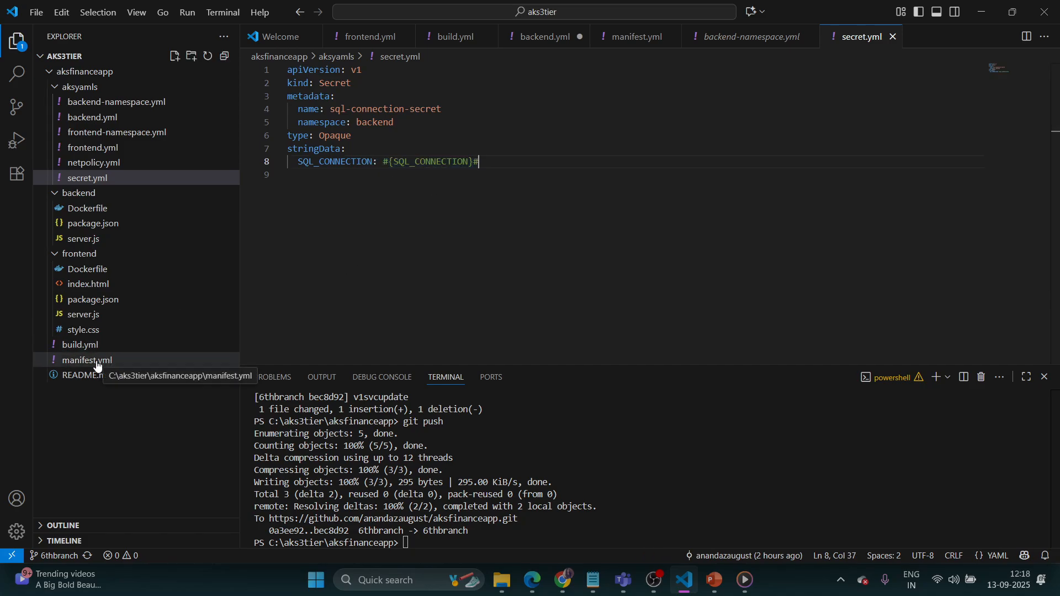
pyautogui.moveTo(481, 175); pyautogui.dragTo(357, 164)
pyautogui.click(485, 163)
# - Open manifest.yml and examine the sed commands in the 'Replace variables Name in Manifest' script, including the active SQL_CONNECTION line
pyautogui.click(86, 361)
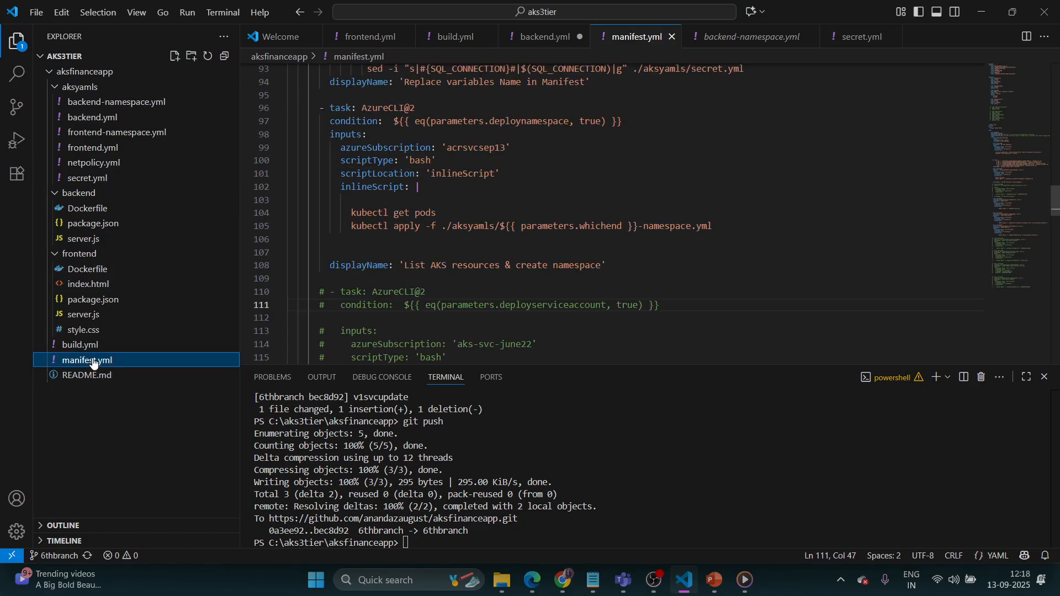
pyautogui.click(530, 227)
pyautogui.scroll(3, 599, 206)
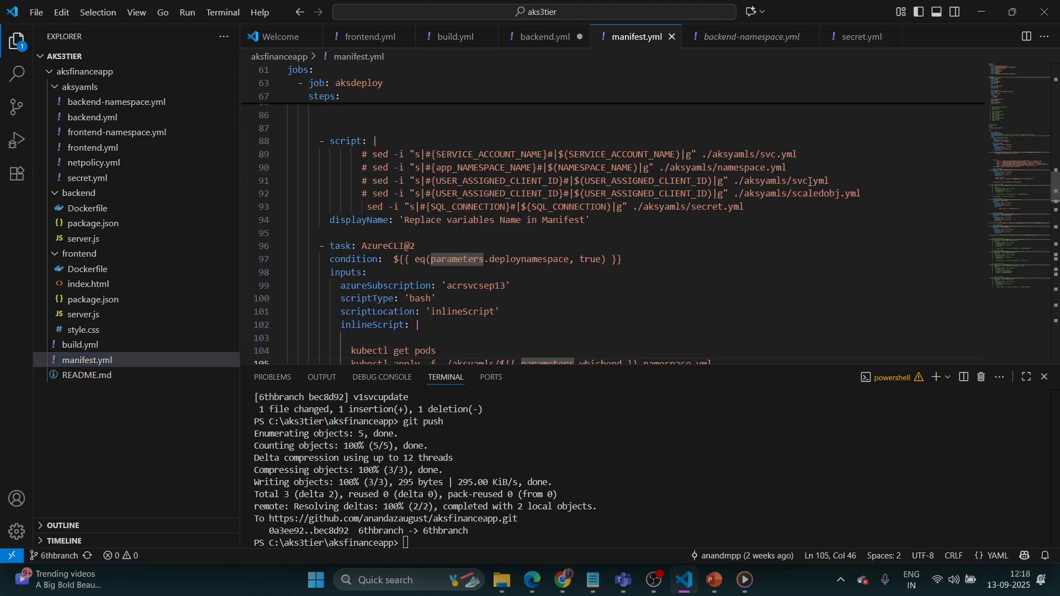
pyautogui.moveTo(752, 208); pyautogui.dragTo(369, 202)
pyautogui.moveTo(878, 194); pyautogui.dragTo(367, 156)
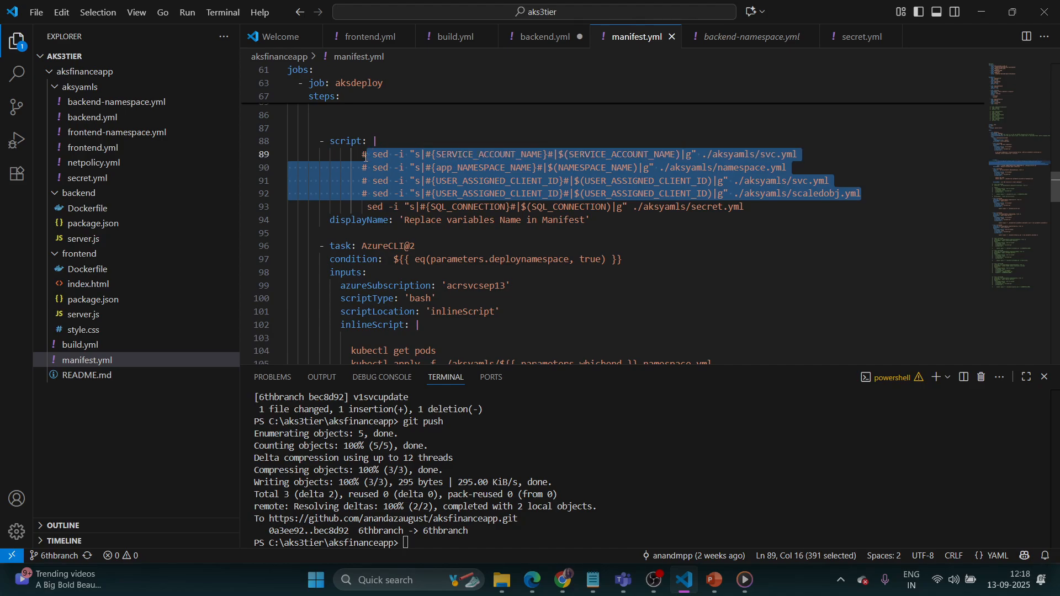
pyautogui.click(586, 231)
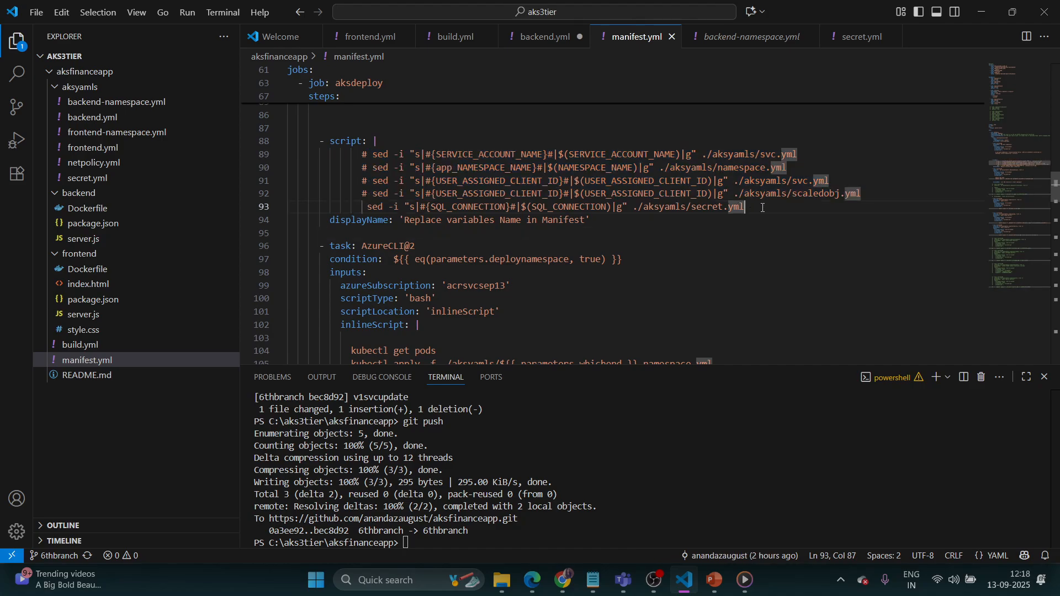
pyautogui.moveTo(749, 208); pyautogui.dragTo(368, 207)
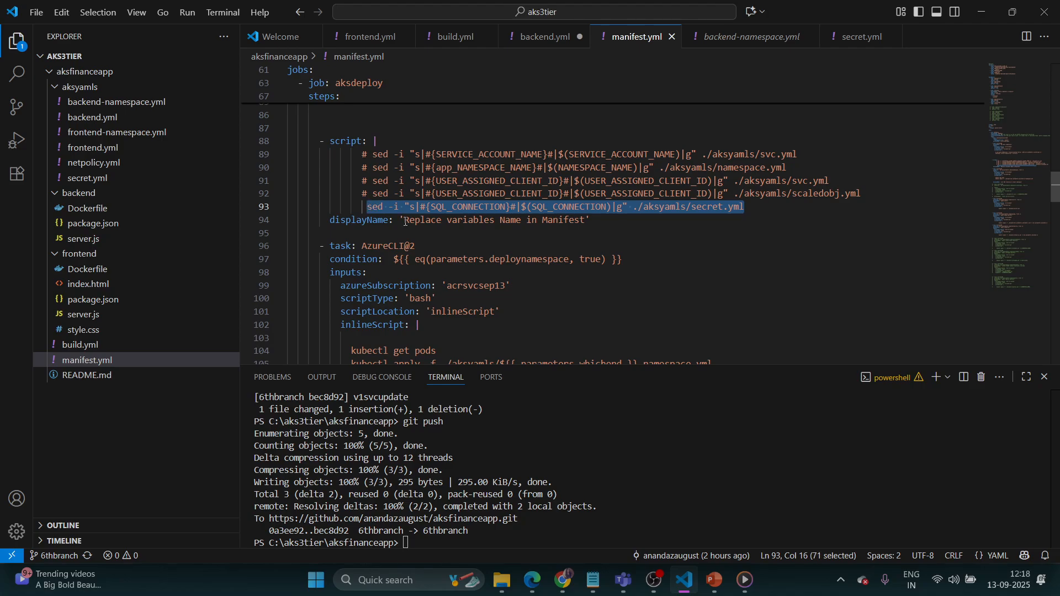
pyautogui.click(482, 236)
# - Inspect the #{SQL_CONNECTION}# search token in the active sed command of manifest.yml
pyautogui.click(544, 205)
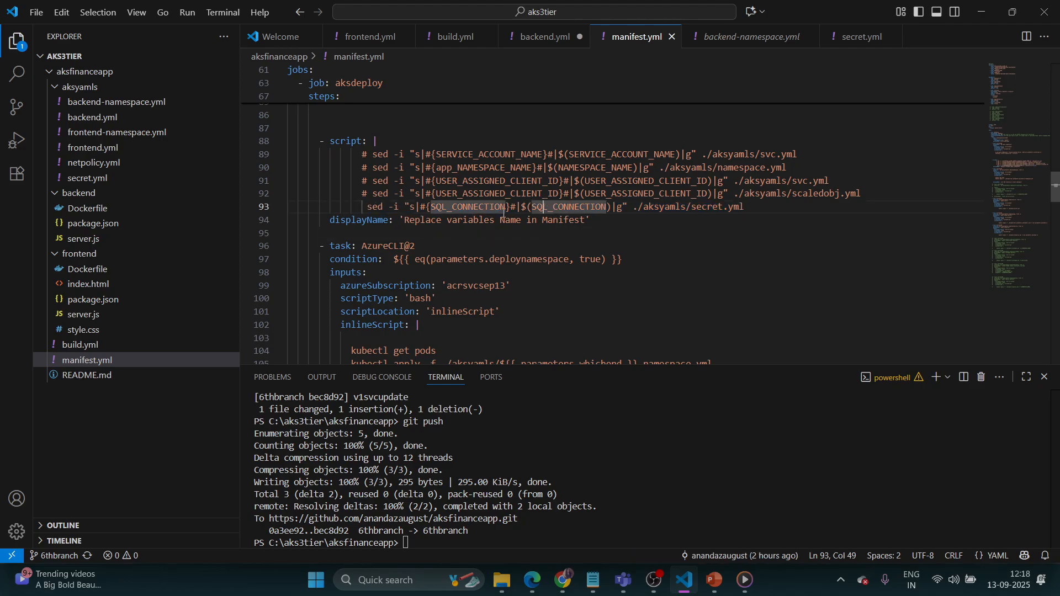
pyautogui.click(433, 206)
pyautogui.moveTo(517, 207); pyautogui.dragTo(419, 207)
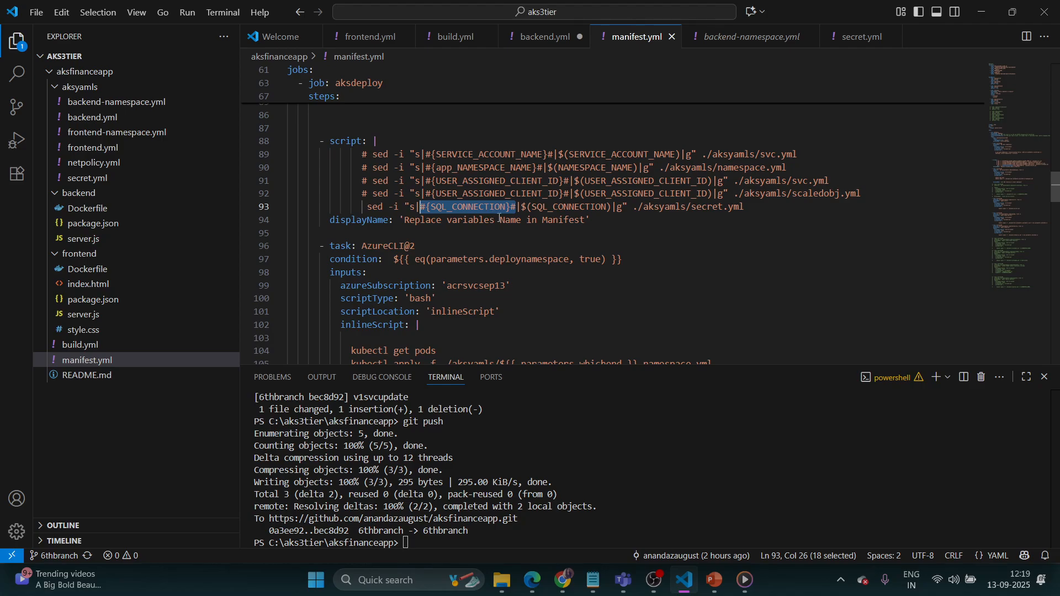
pyautogui.click(512, 230)
pyautogui.moveTo(517, 207); pyautogui.dragTo(426, 210)
pyautogui.click(426, 209)
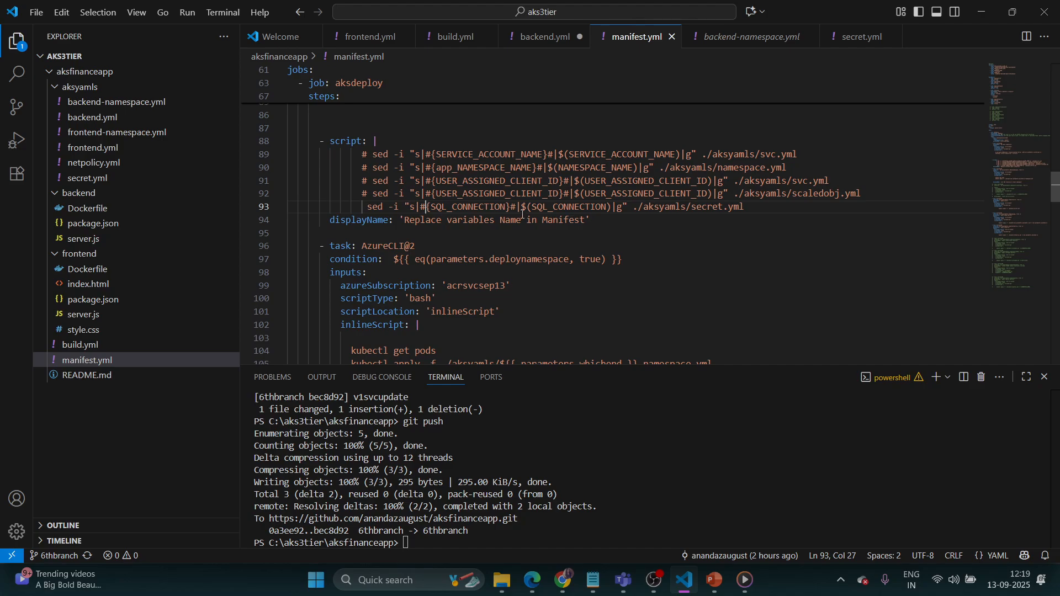
# - Inspect the $(SQL_CONNECTION) replacement variable in the active sed command of manifest.yml
pyautogui.click(524, 208)
pyautogui.moveTo(523, 208); pyautogui.dragTo(613, 208)
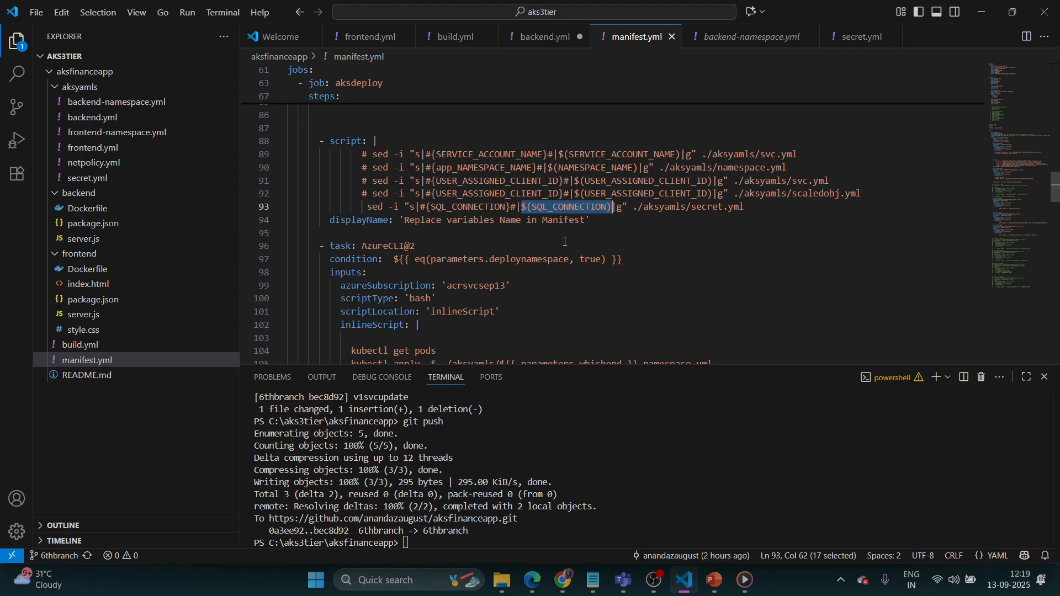
pyautogui.click(525, 207)
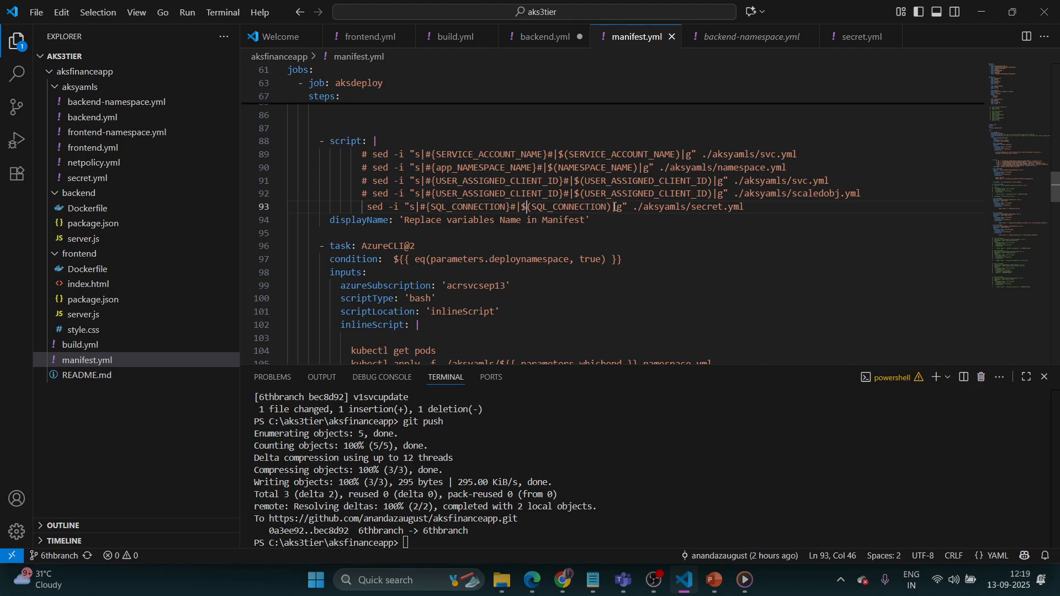
pyautogui.moveTo(615, 207); pyautogui.dragTo(522, 203)
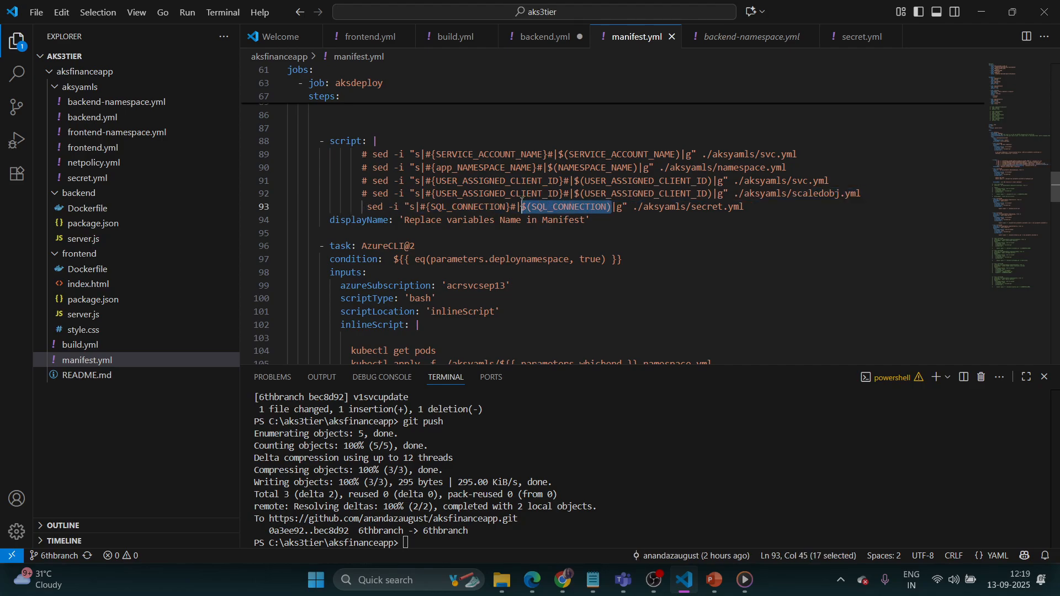
pyautogui.click(537, 208)
pyautogui.doubleClick(539, 208)
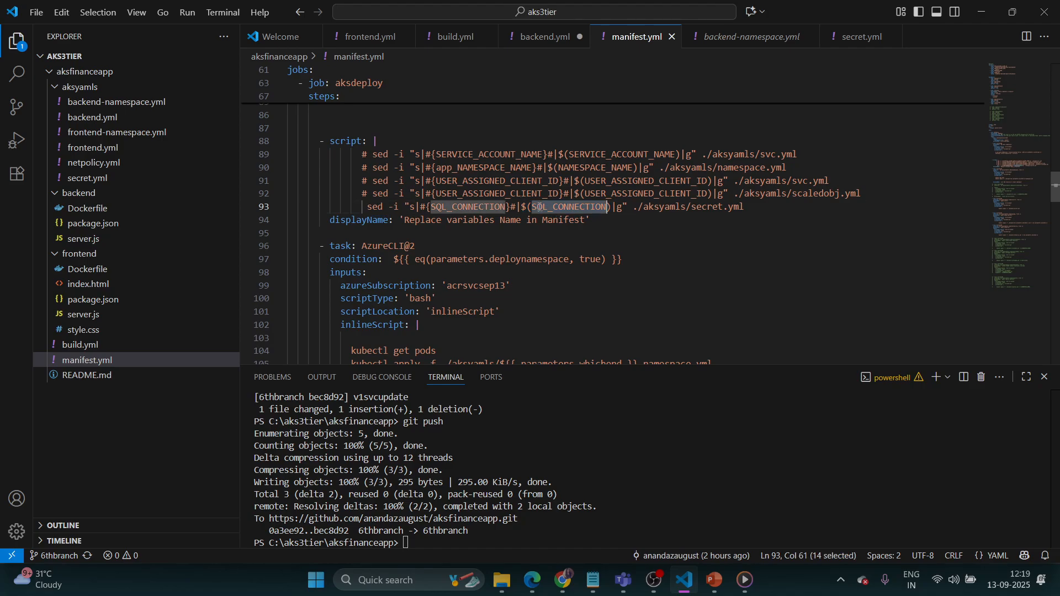
pyautogui.click(612, 208)
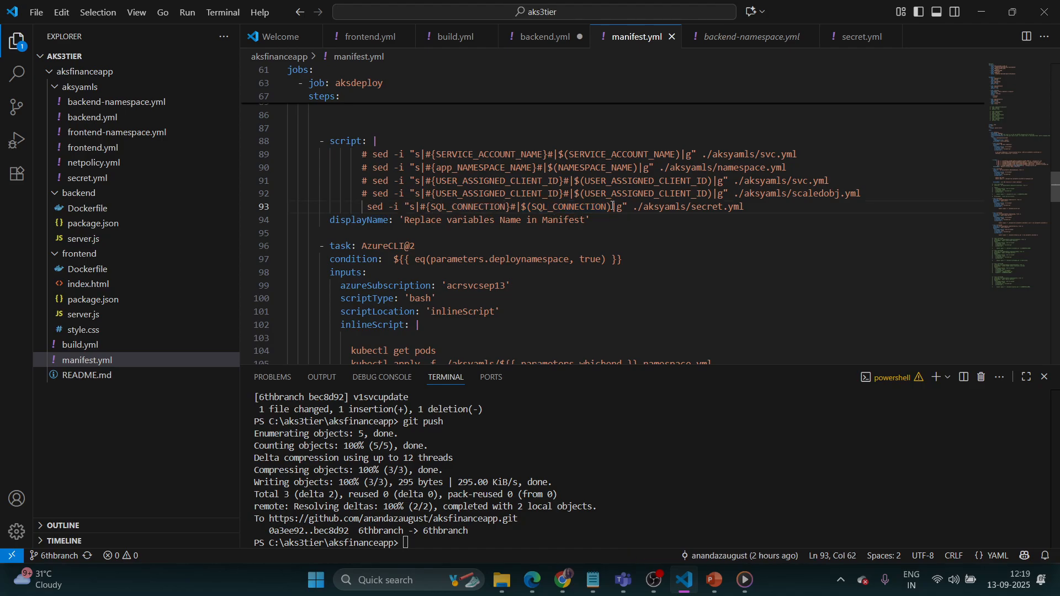
# - Compare the sed command's search token with its replacement variable and check its target file, ./aksyamls/secret.yml
pyautogui.moveTo(613, 207); pyautogui.dragTo(420, 207)
pyautogui.moveTo(521, 207); pyautogui.dragTo(612, 207)
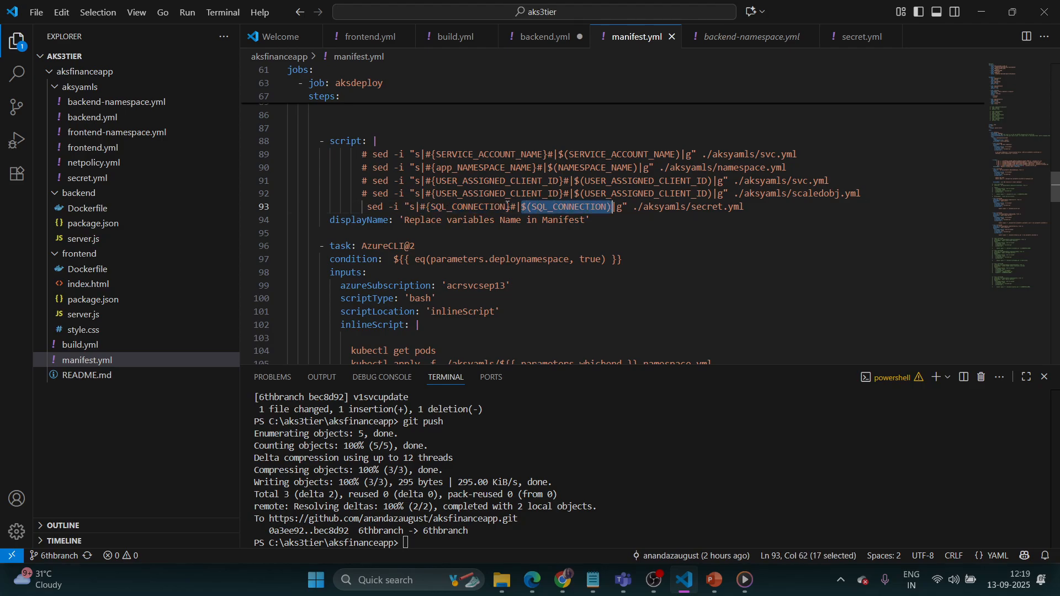
pyautogui.moveTo(518, 208); pyautogui.dragTo(415, 207)
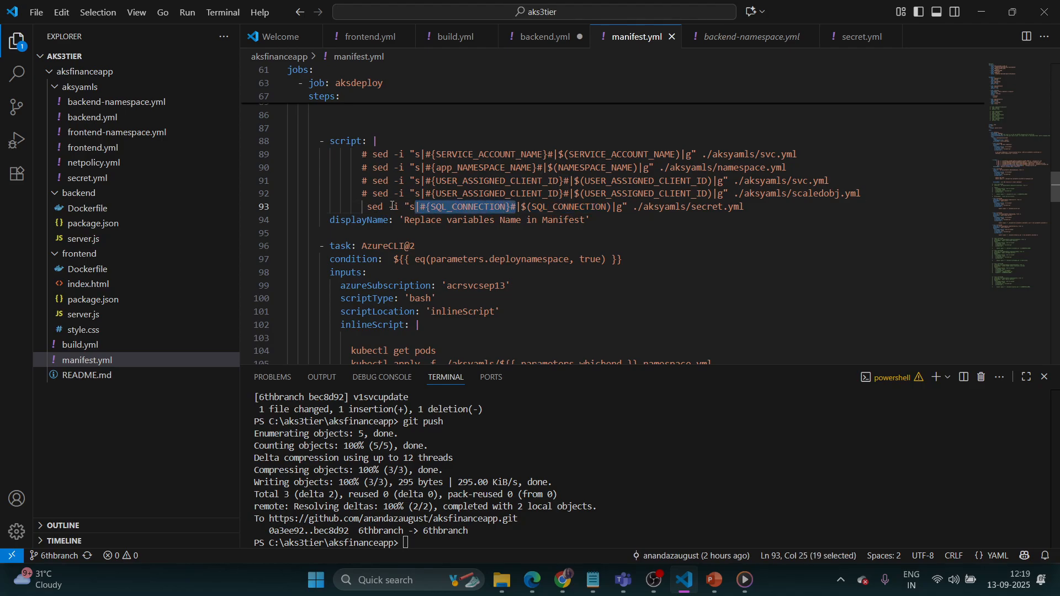
pyautogui.click(395, 207)
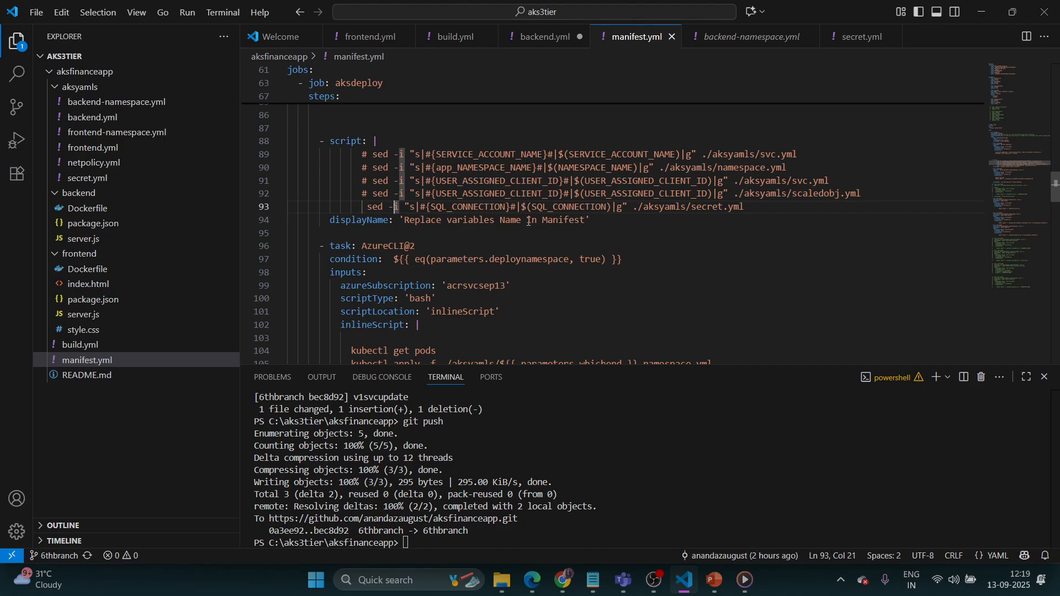
pyautogui.moveTo(521, 208); pyautogui.dragTo(449, 208)
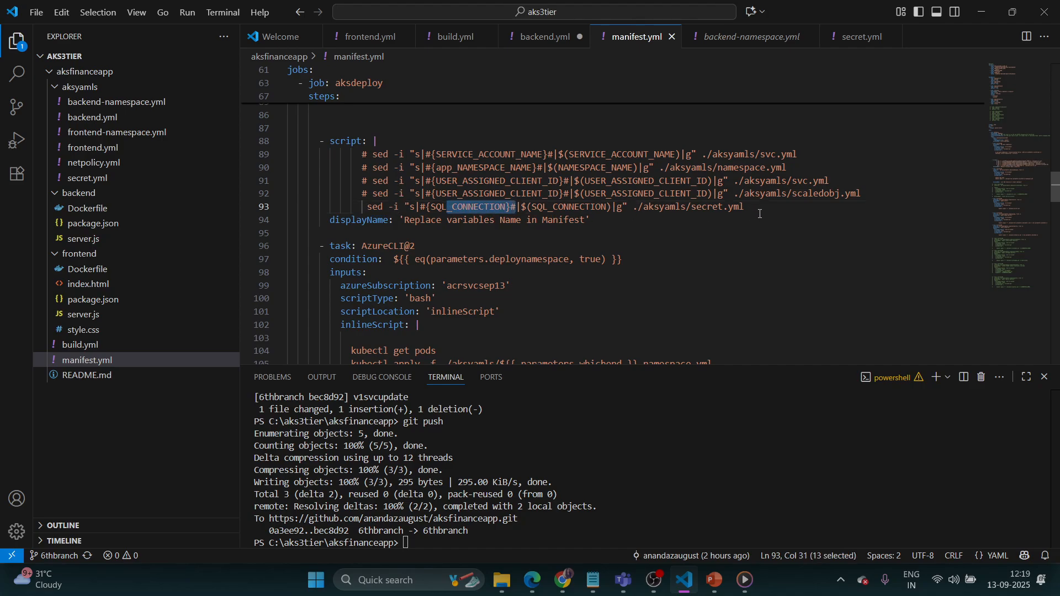
pyautogui.moveTo(757, 208); pyautogui.dragTo(634, 207)
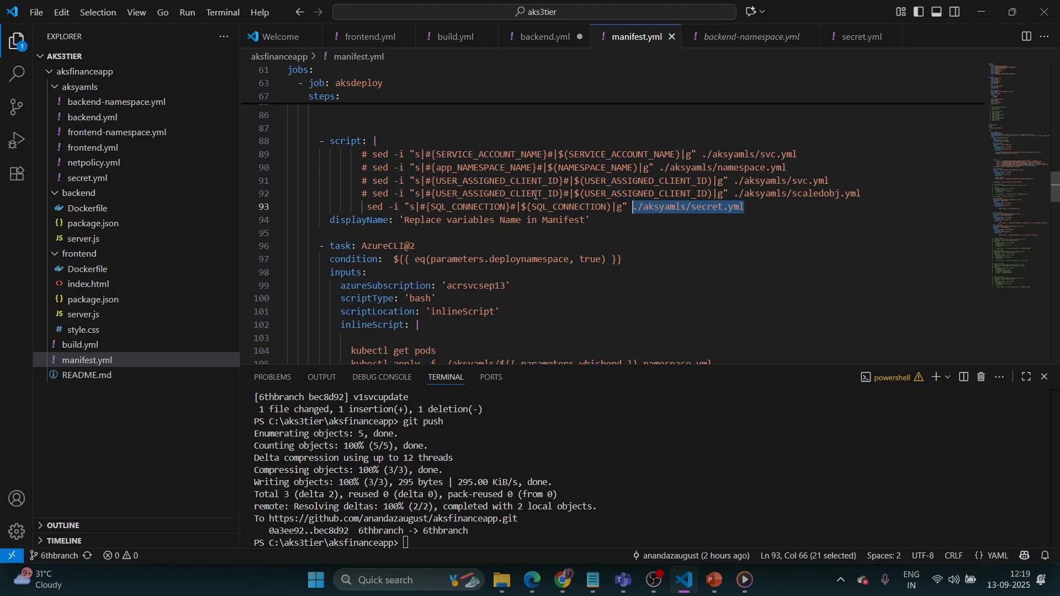
pyautogui.moveTo(509, 208); pyautogui.dragTo(393, 208)
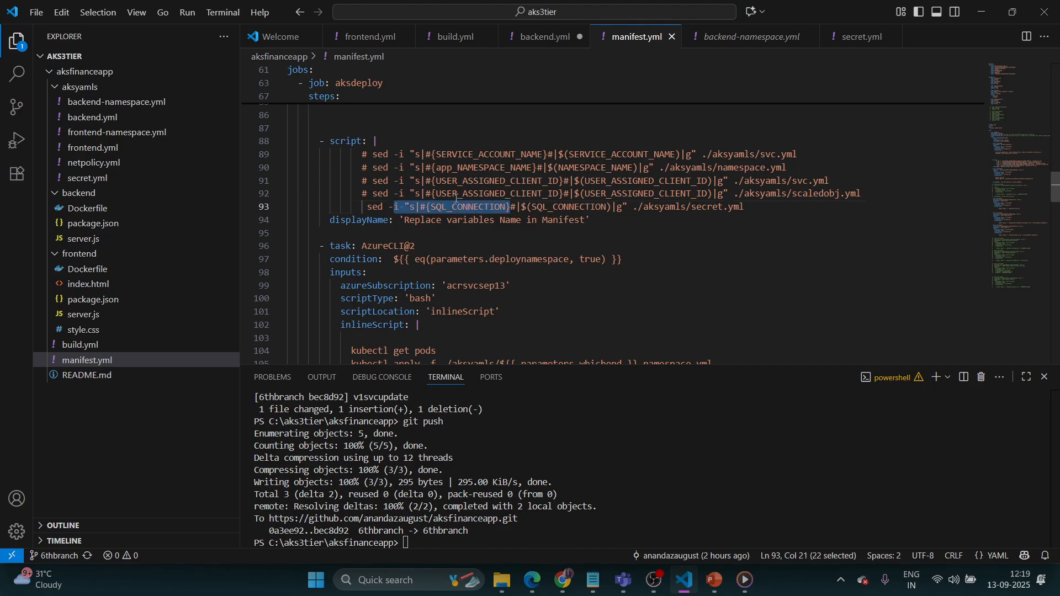
pyautogui.click(466, 207)
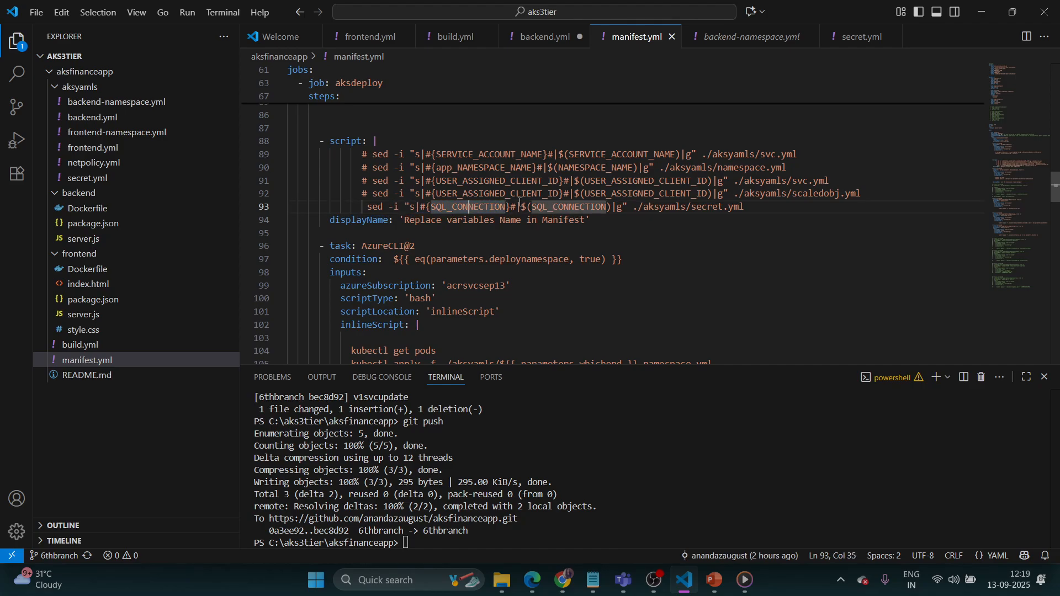
# - Trace the #{SQL_CONNECTION}# token in the active sed command of manifest.yml to the aksyamls/secret.yml file it is replaced in
pyautogui.moveTo(516, 207); pyautogui.dragTo(418, 207)
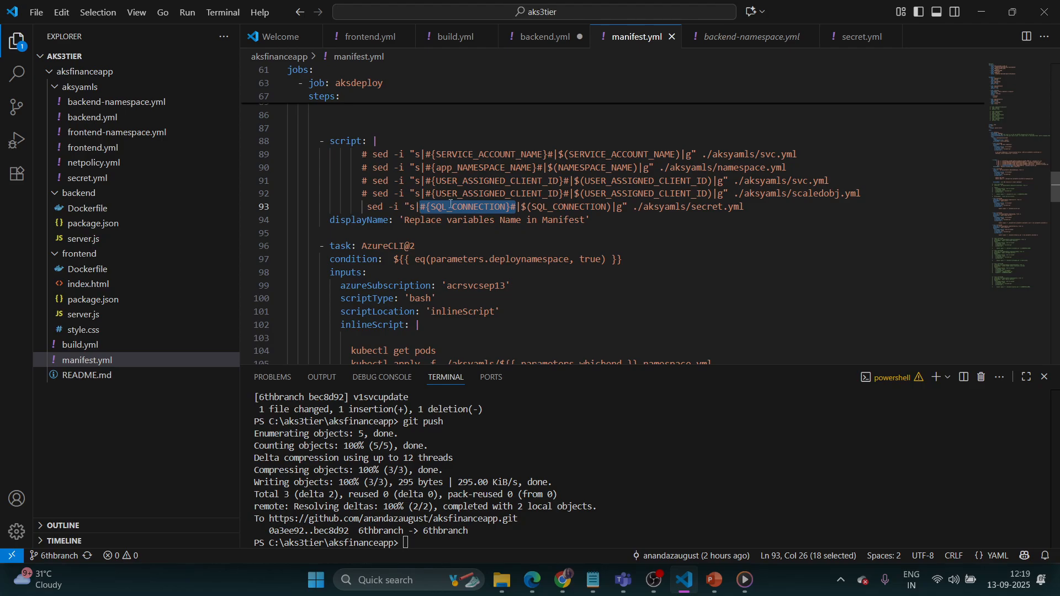
pyautogui.moveTo(760, 210); pyautogui.dragTo(645, 210)
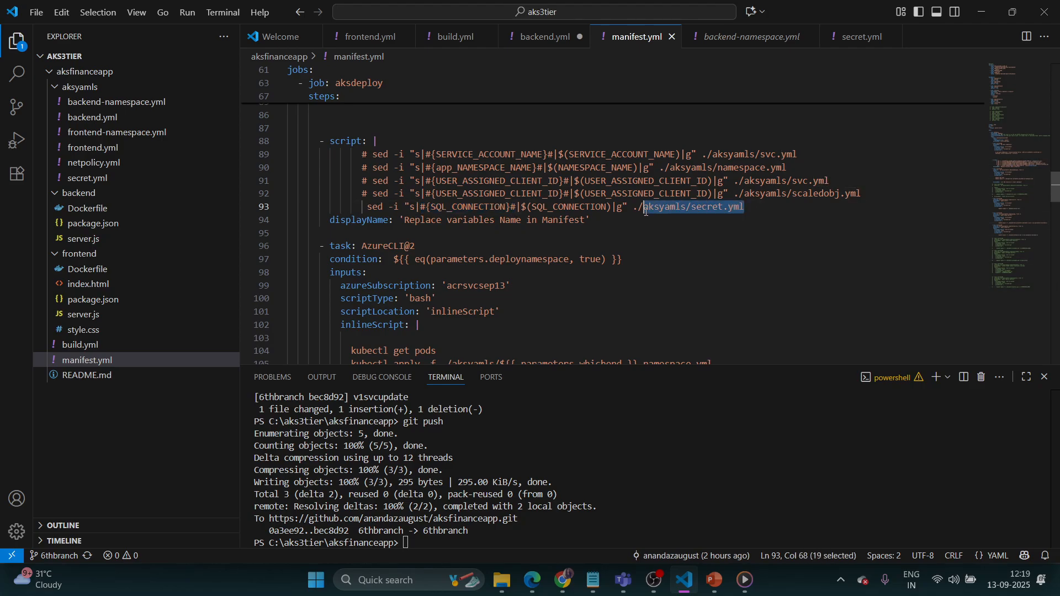
pyautogui.click(759, 207)
pyautogui.moveTo(758, 208); pyautogui.dragTo(633, 195)
pyautogui.moveTo(515, 207); pyautogui.dragTo(454, 194)
pyautogui.click(469, 207)
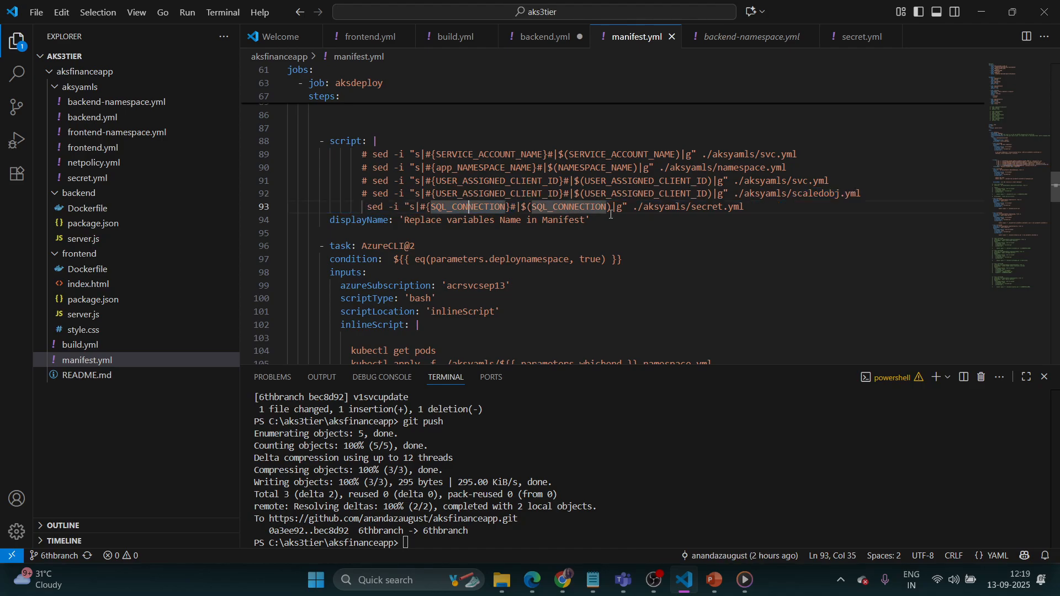
# - Examine the $(SQL_CONNECTION) pipeline variable that the active sed command substitutes into the secret manifest
pyautogui.moveTo(613, 207); pyautogui.dragTo(523, 207)
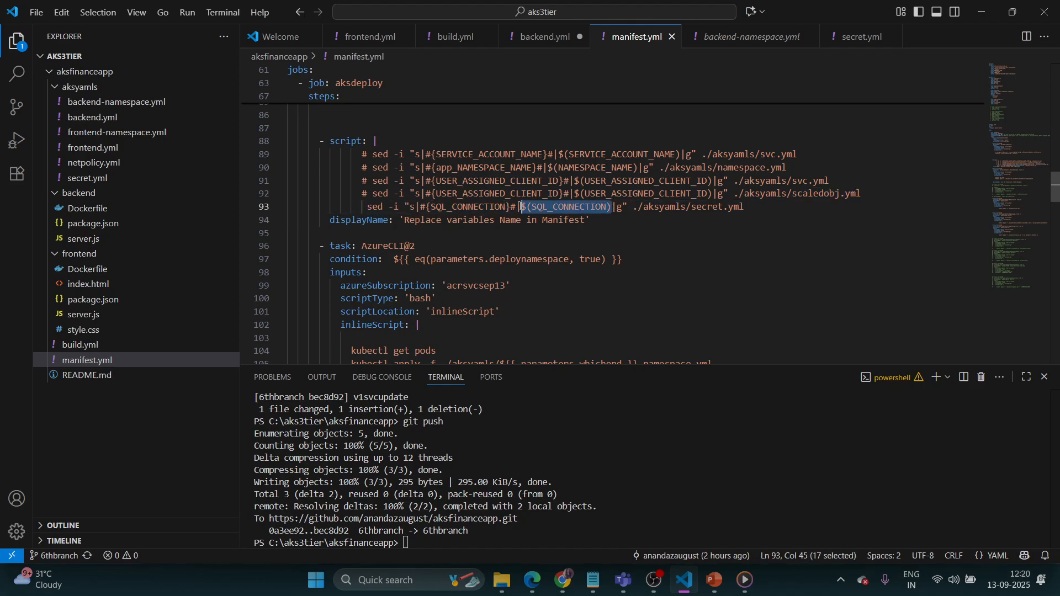
pyautogui.click(626, 238)
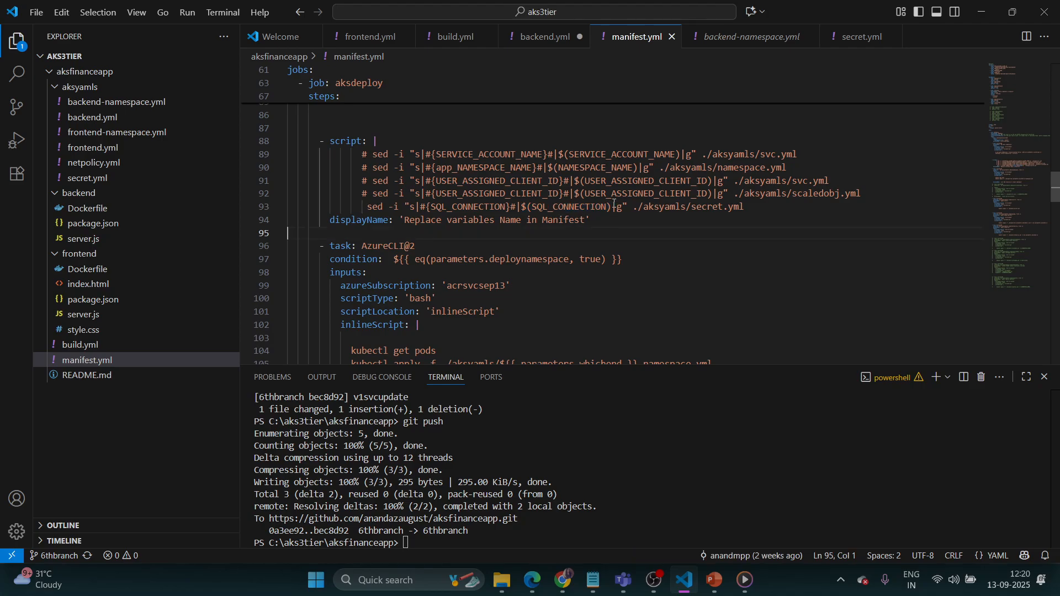
pyautogui.moveTo(611, 207); pyautogui.dragTo(522, 208)
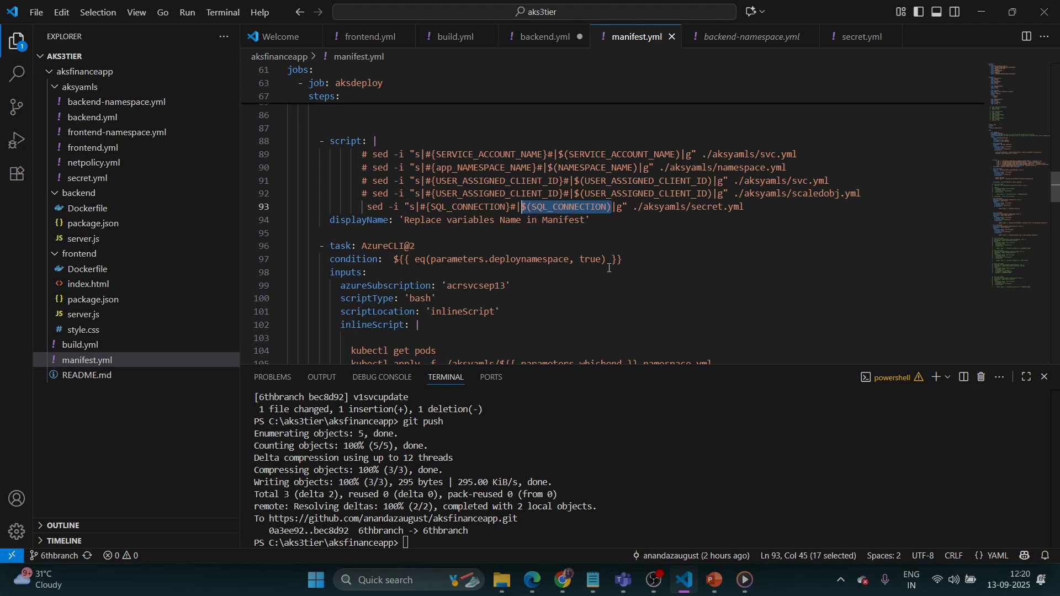
pyautogui.click(581, 220)
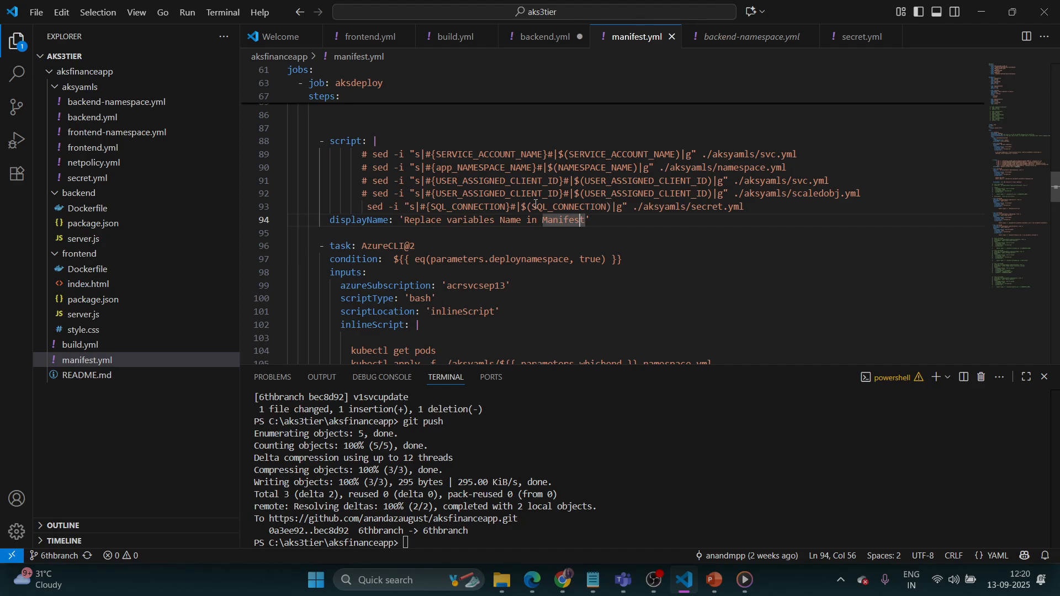
# - Review the variables block at the start of manifest.yml to check which pipeline variables are defined there
pyautogui.scroll(20, 535, 204)
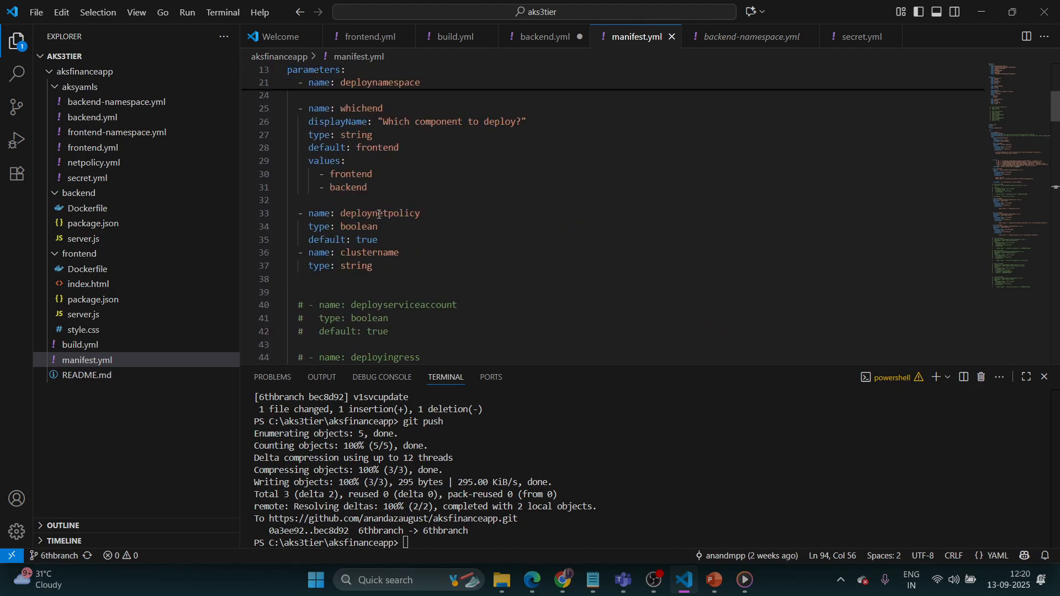
pyautogui.scroll(8, 379, 214)
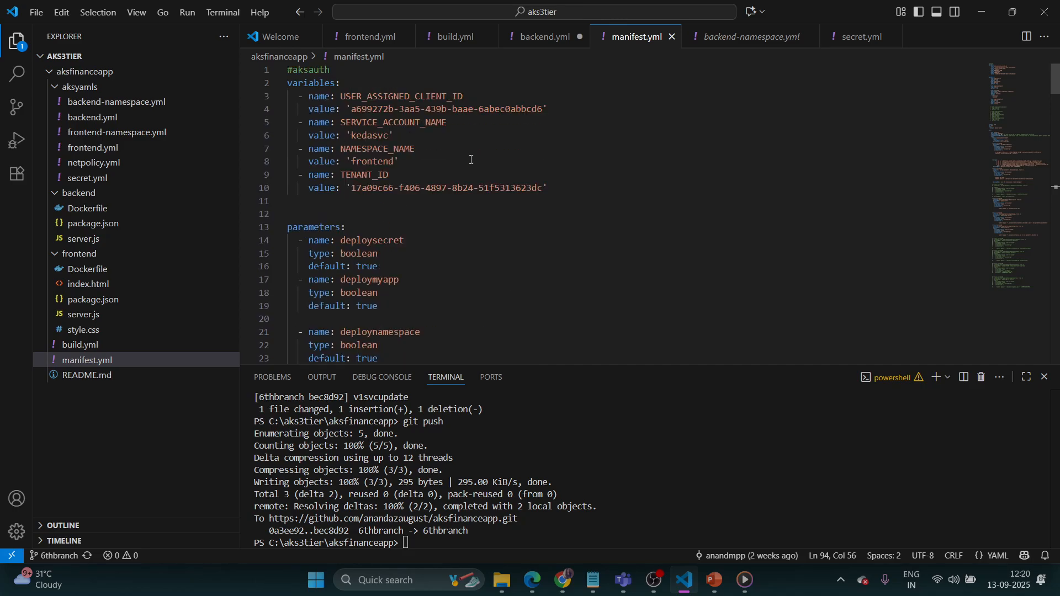
pyautogui.moveTo(559, 188); pyautogui.dragTo(288, 83)
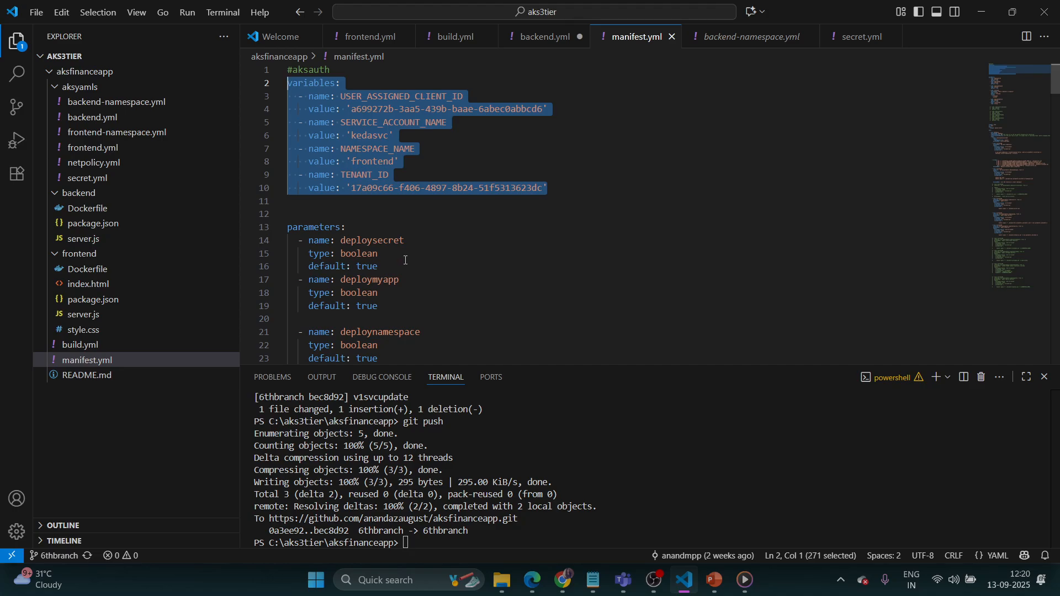
pyautogui.scroll(-14, 414, 262)
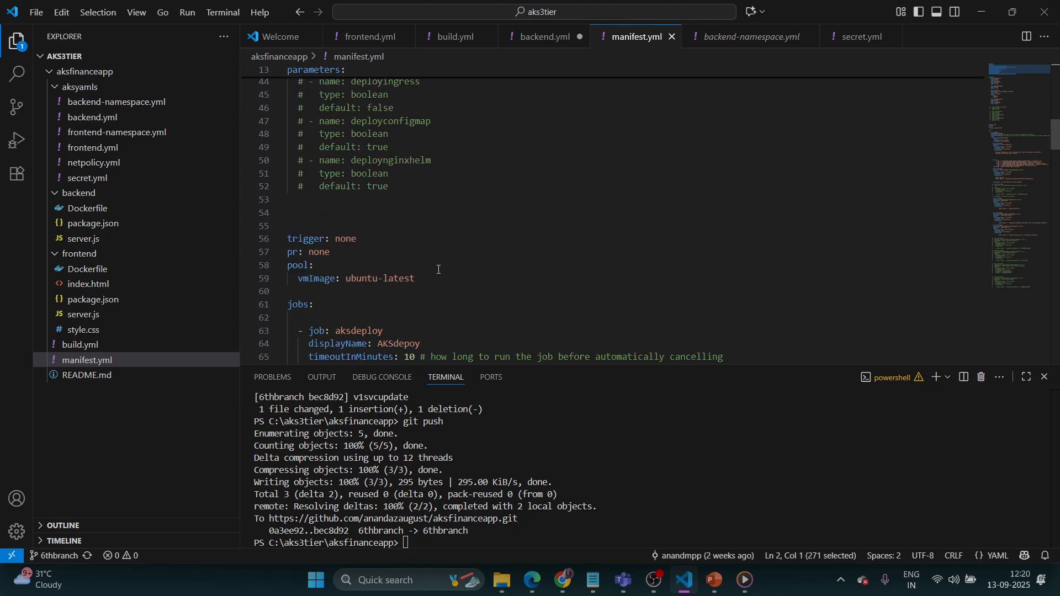
pyautogui.scroll(-2, 439, 269)
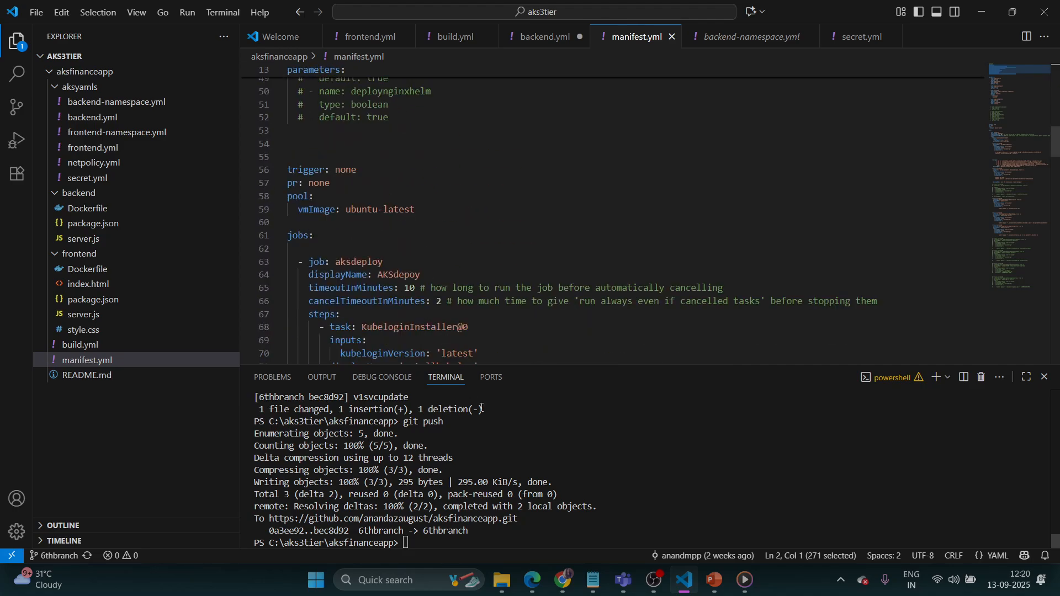
# - Switch to Azure DevOps in Chrome and open the pipelines list of the terraform-cicd-nov21 project
pyautogui.moveTo(533, 585)
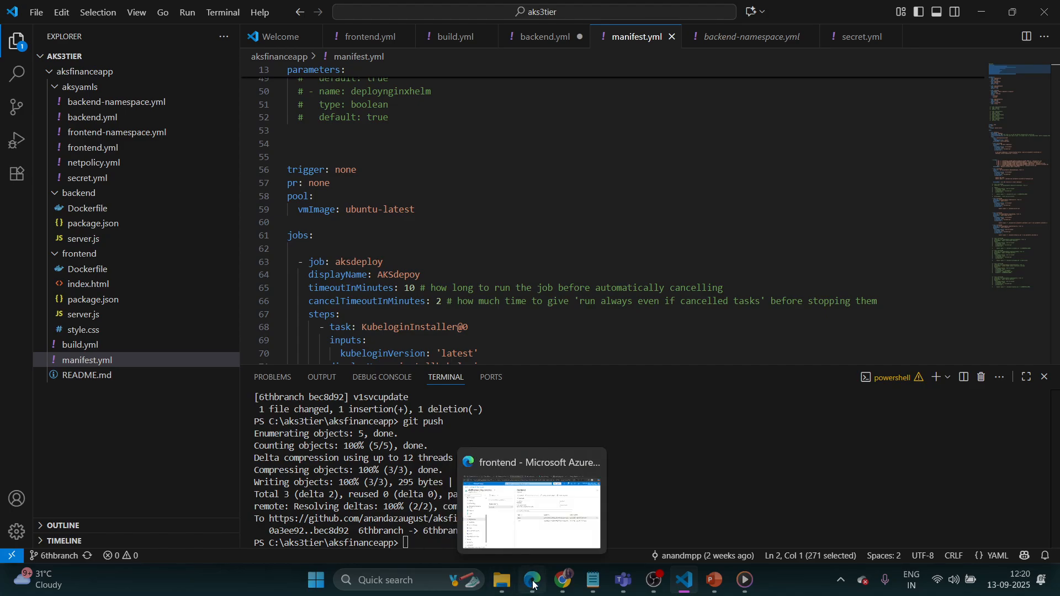
pyautogui.click(564, 580)
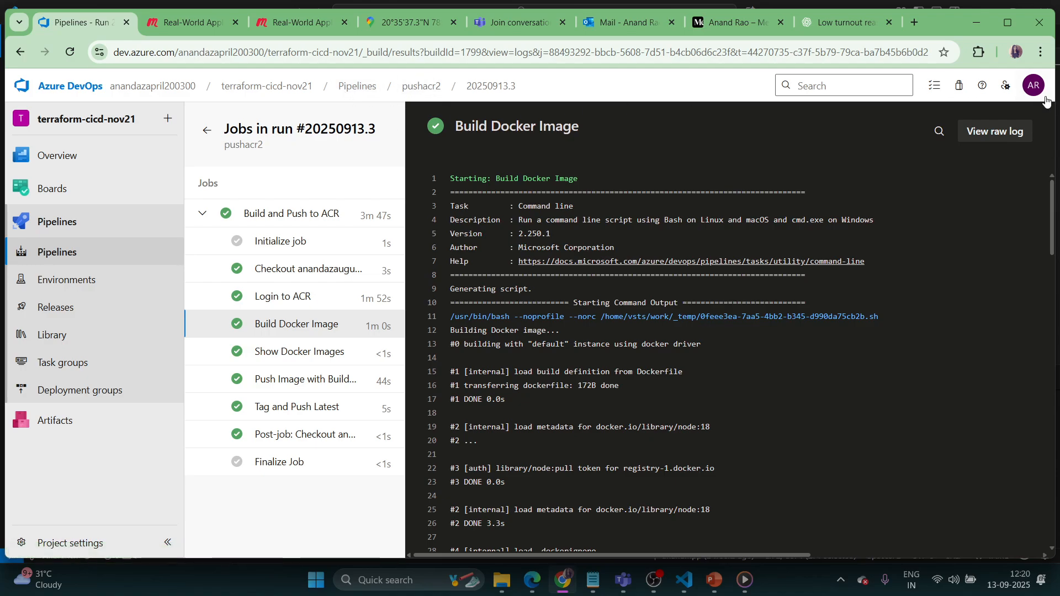
pyautogui.click(359, 94)
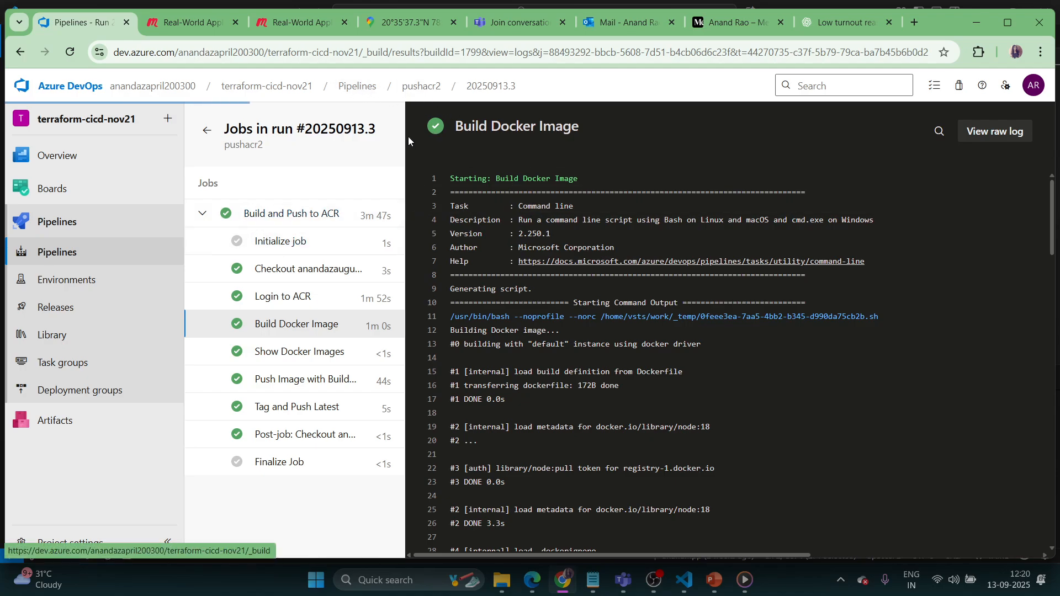
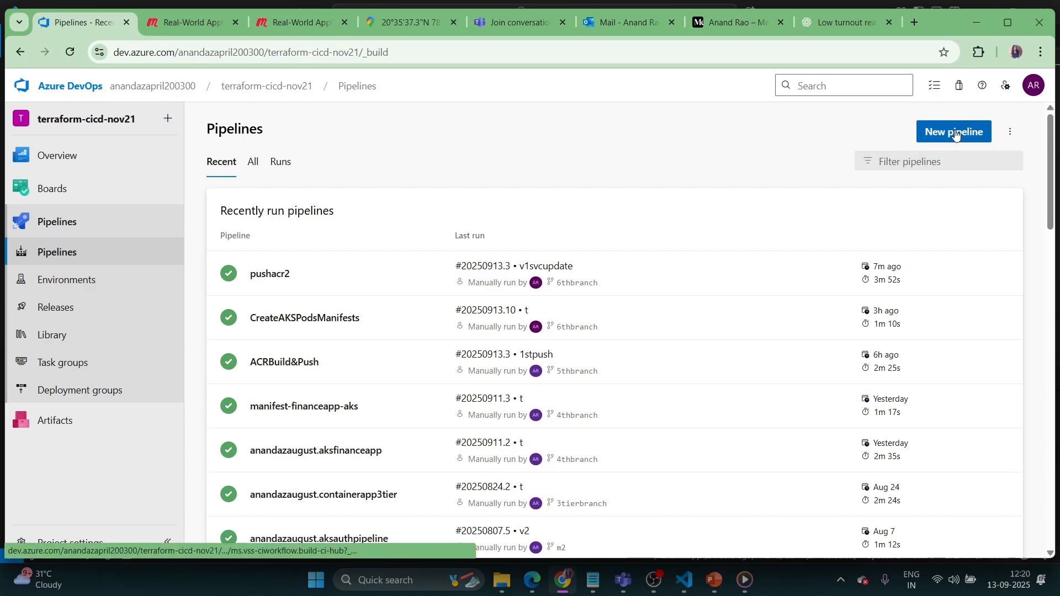
# - Start a new pipeline from the aksfinanceapp repository, based on an existing Azure Pipelines YAML file
pyautogui.click(956, 134)
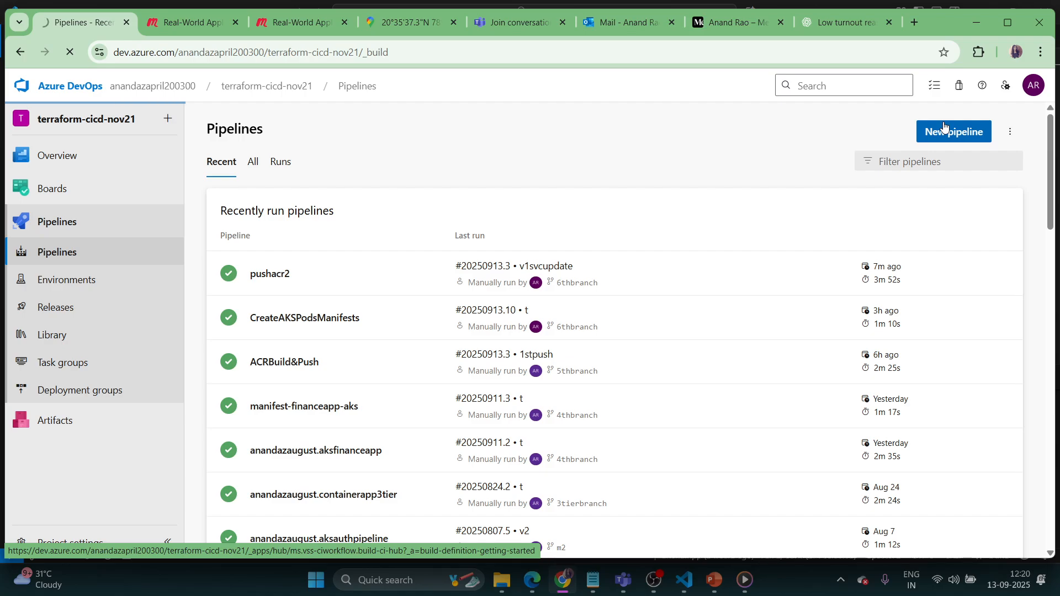
pyautogui.click(379, 267)
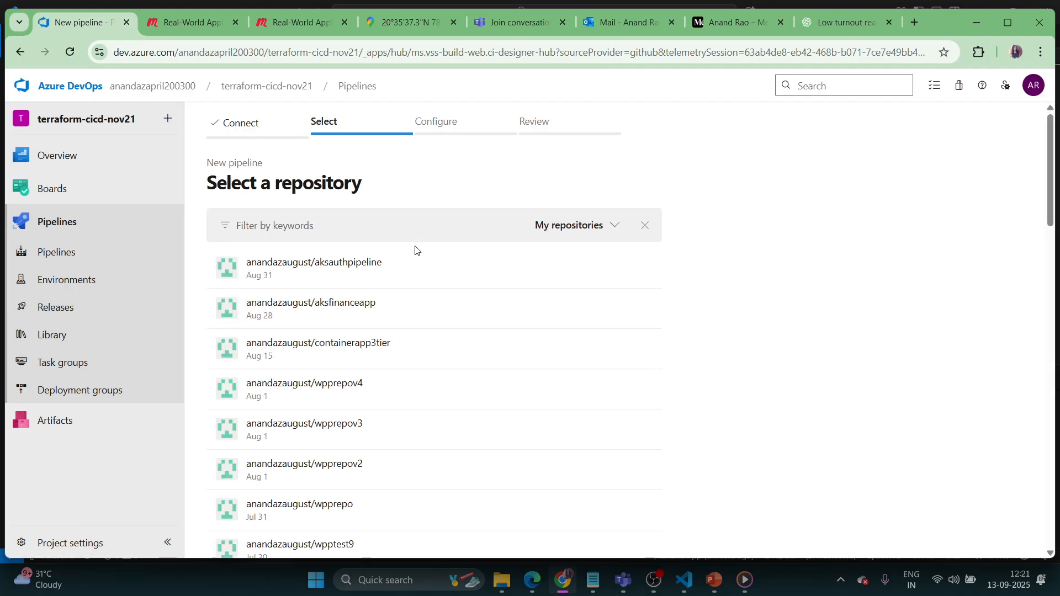
pyautogui.click(350, 319)
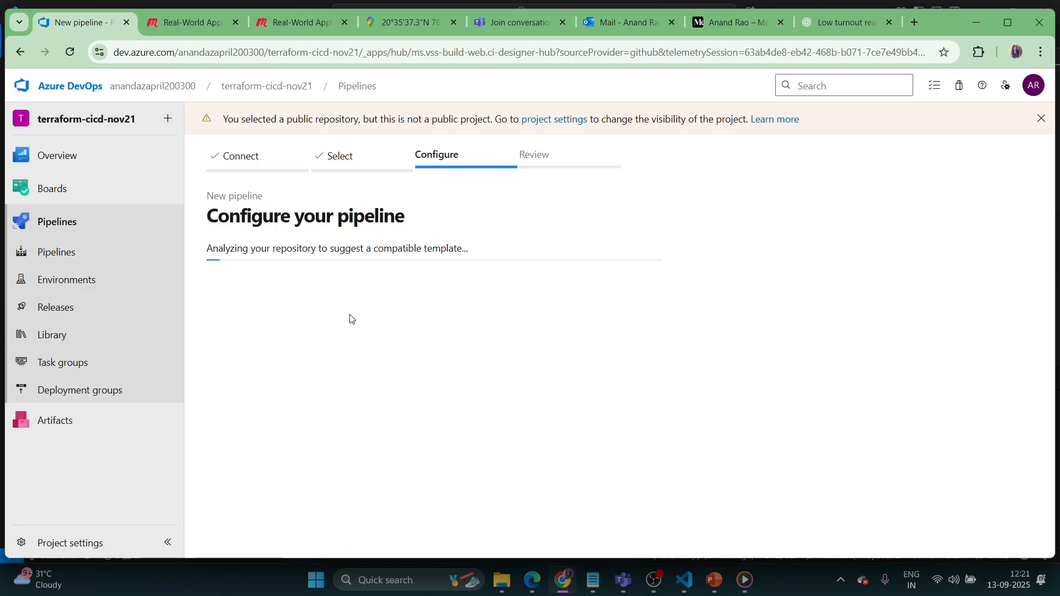
pyautogui.click(324, 298)
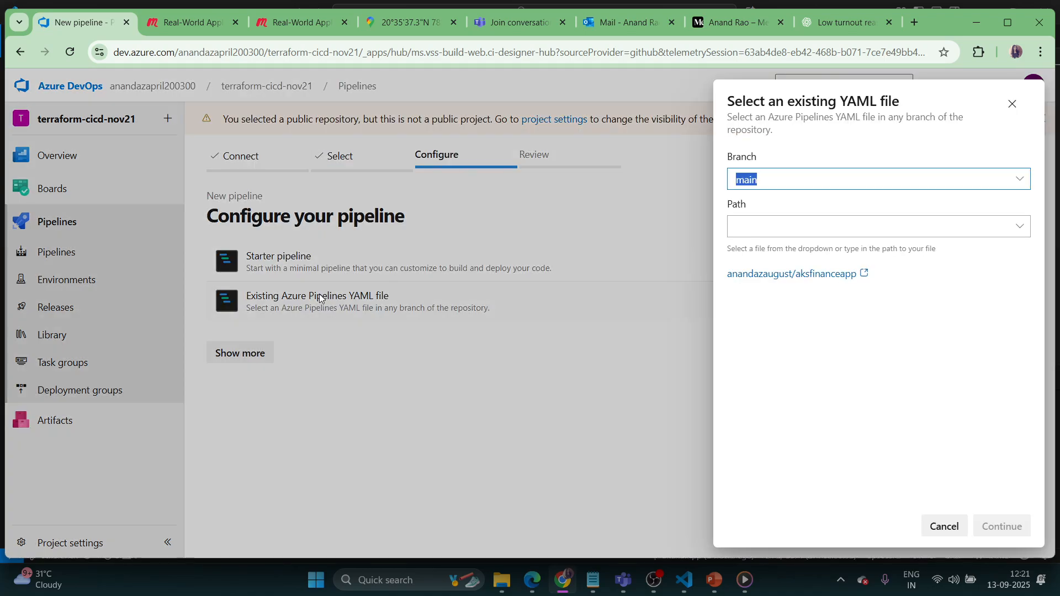
# - Set the pipeline's YAML source to /manifest.yml on 6thbranch
pyautogui.click(1020, 180)
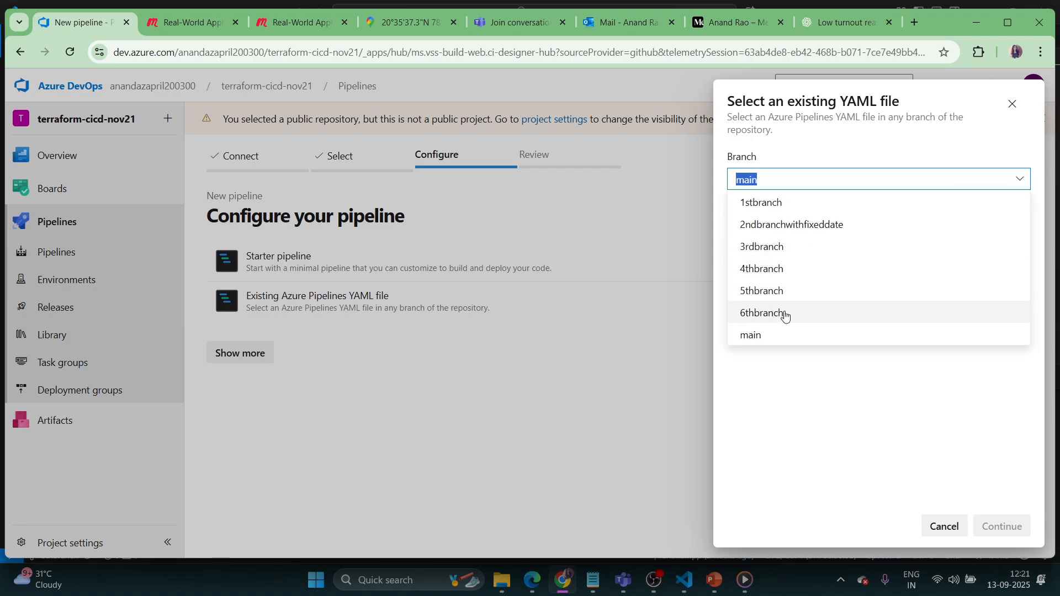
pyautogui.click(760, 314)
pyautogui.click(1019, 226)
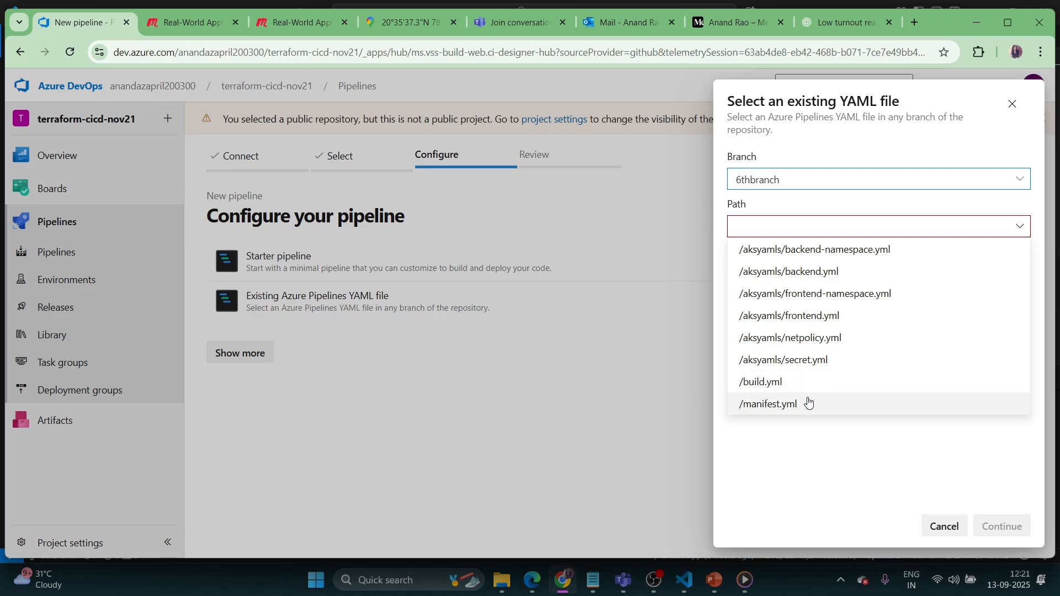
pyautogui.click(793, 409)
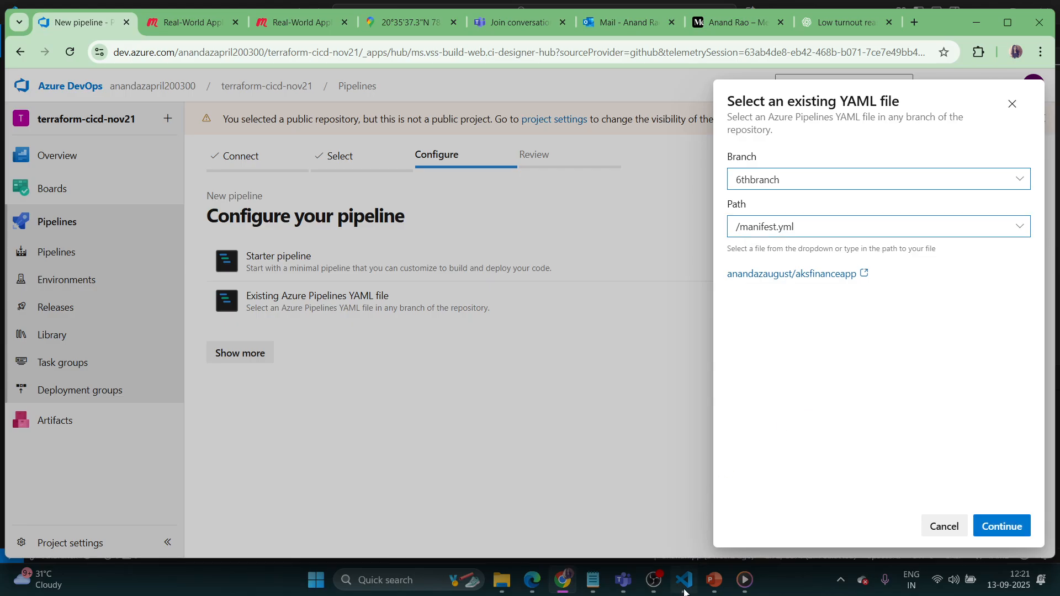
# - Check manifest.yml in VS Code, then return to Azure DevOps in Chrome and proceed to the pipeline YAML review
pyautogui.click(684, 580)
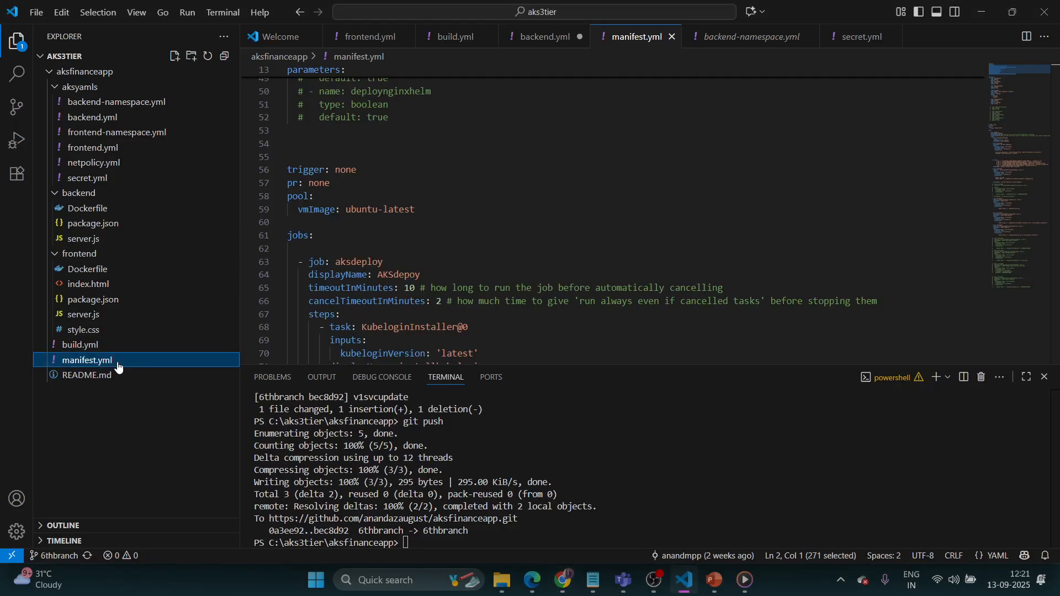
pyautogui.click(514, 222)
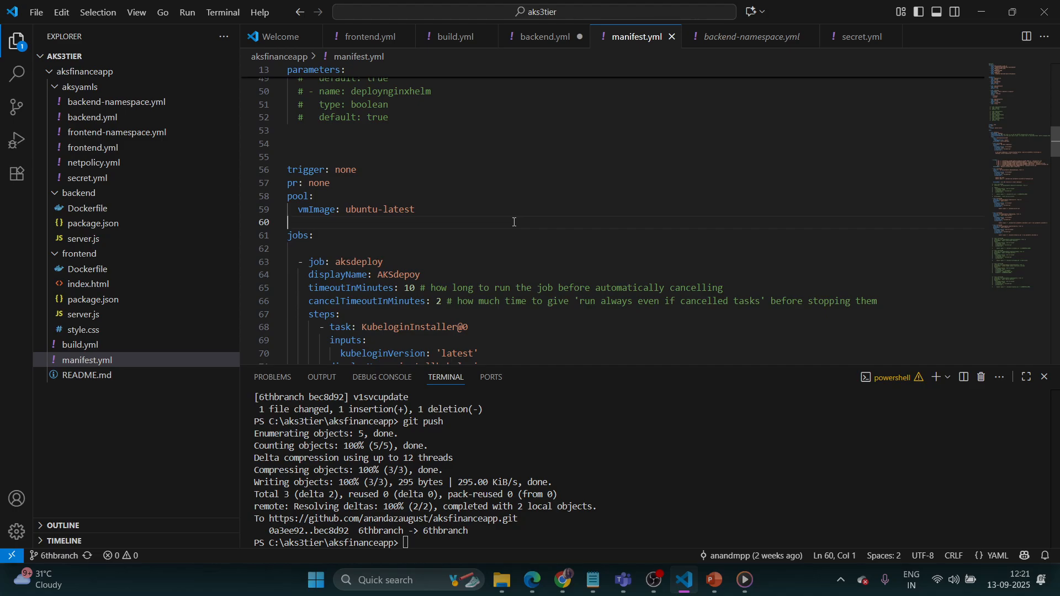
pyautogui.scroll(10, 662, 287)
pyautogui.scroll(-20, 620, 220)
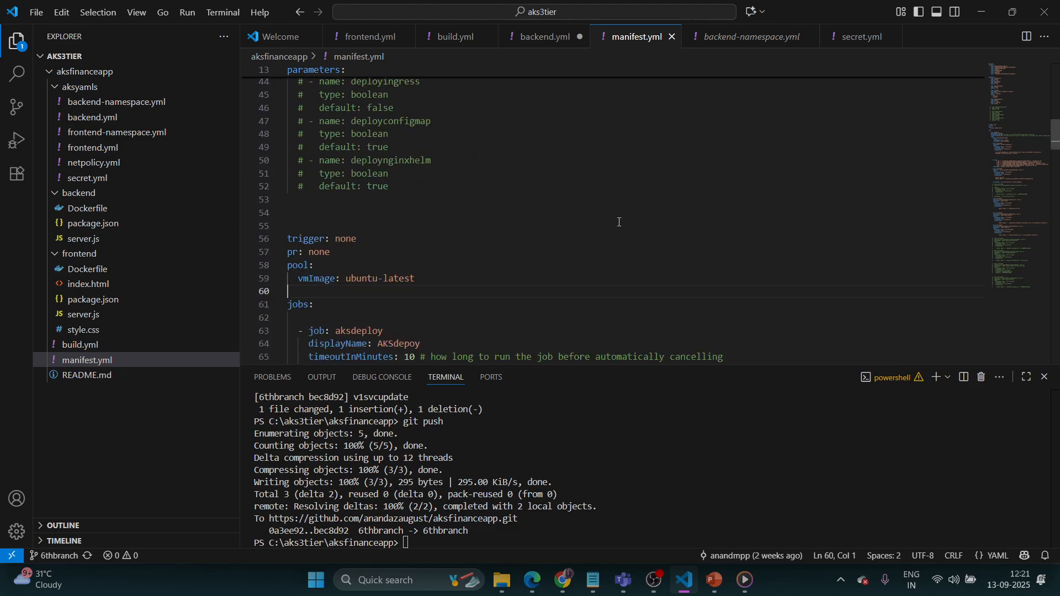
pyautogui.hotkey('alt', 'Tab')
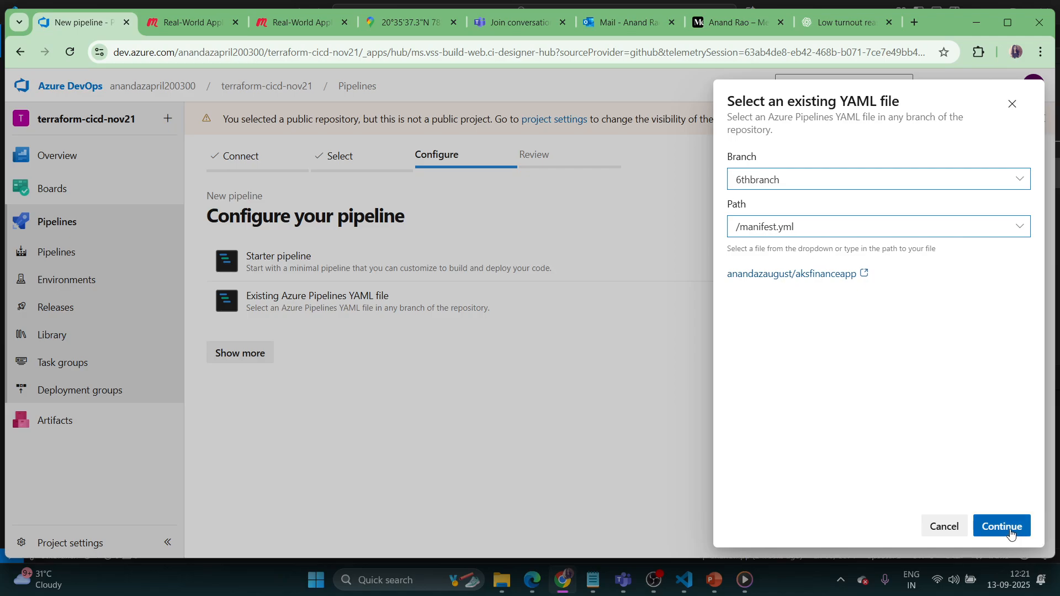
pyautogui.click(1011, 531)
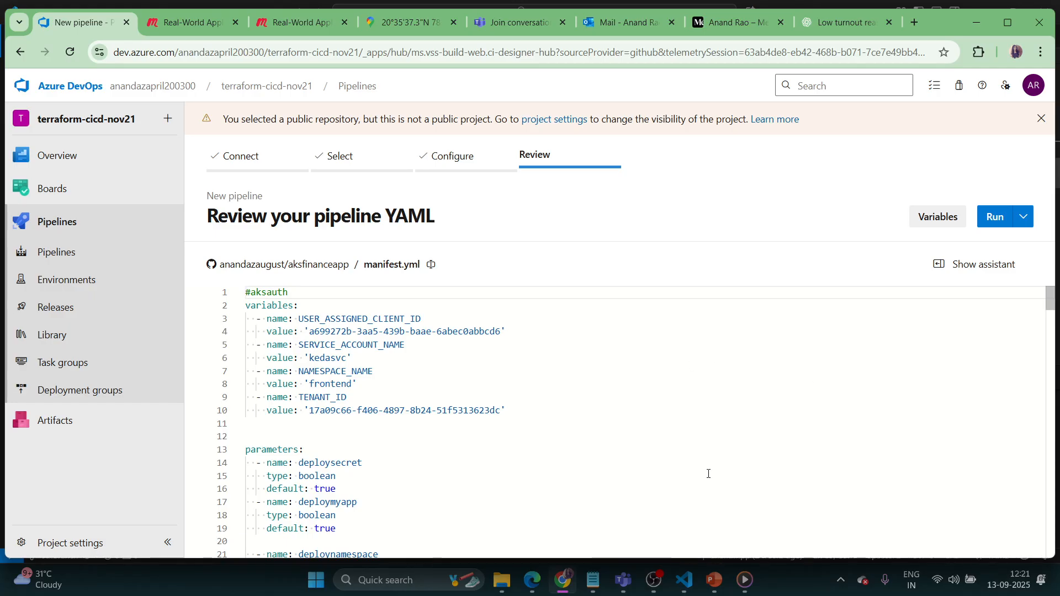
# - Switch to VS Code and review the variables and parameters blocks at the start of manifest.yml
pyautogui.hotkey('alt', 'Tab')
pyautogui.scroll(5, 519, 241)
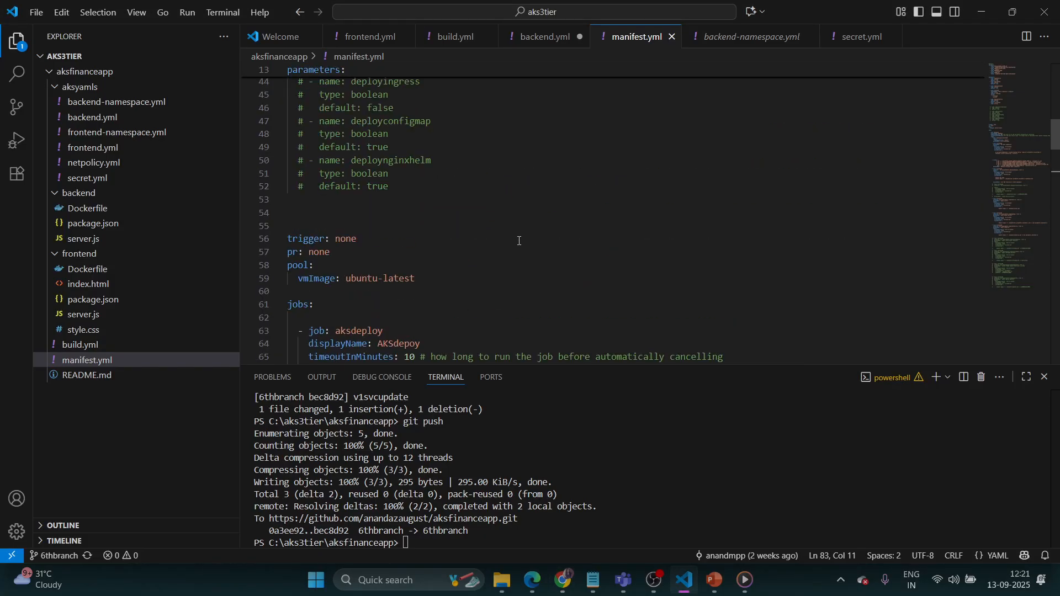
pyautogui.scroll(10, 519, 241)
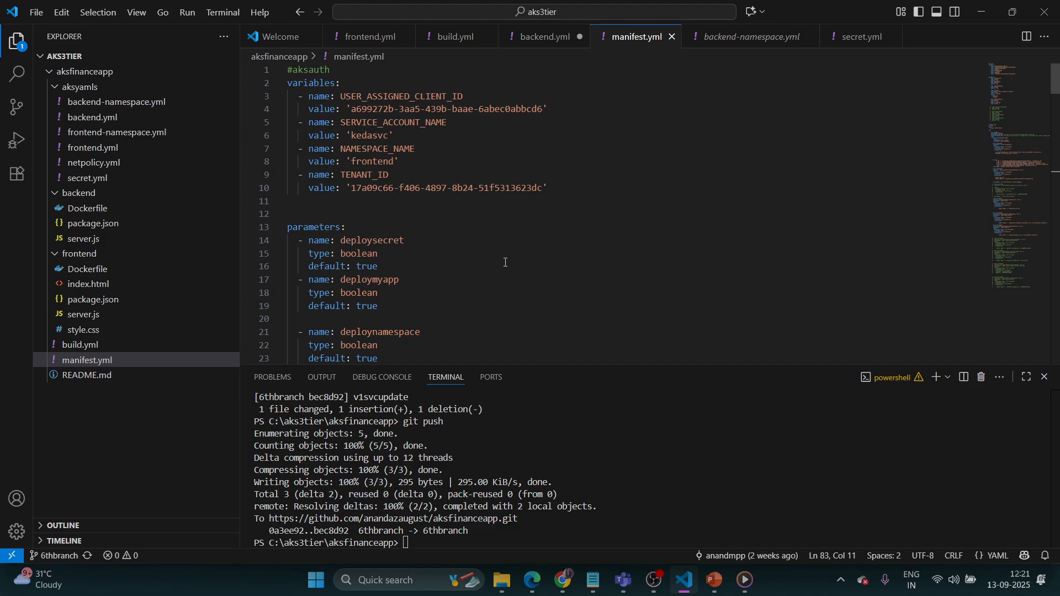
pyautogui.scroll(-6, 505, 263)
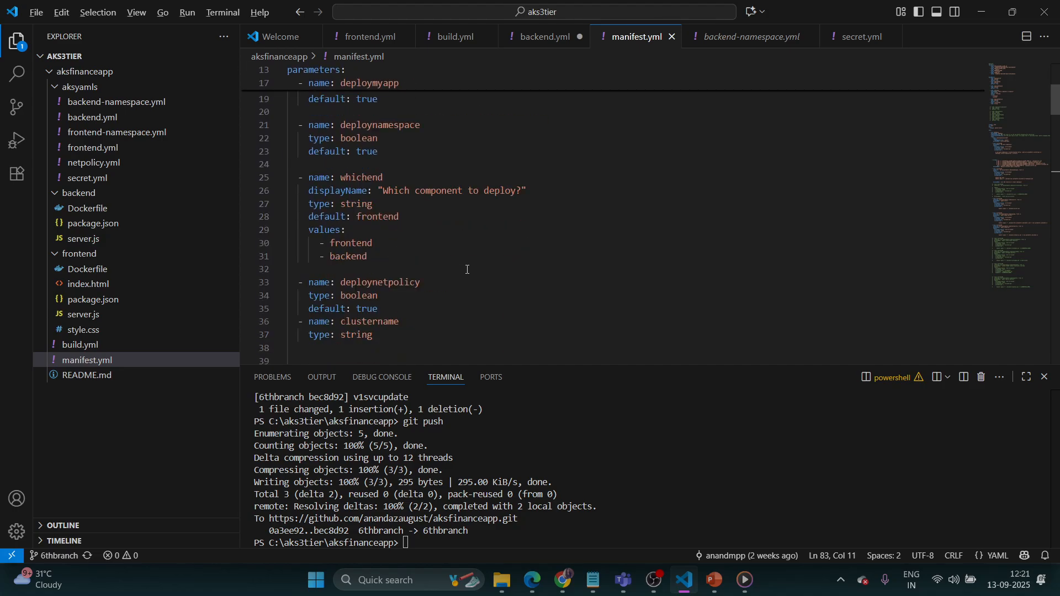
# - Switch back to Azure DevOps in Chrome and save the new manifest.yml pipeline without running it
pyautogui.hotkey('alt', 'Tab')
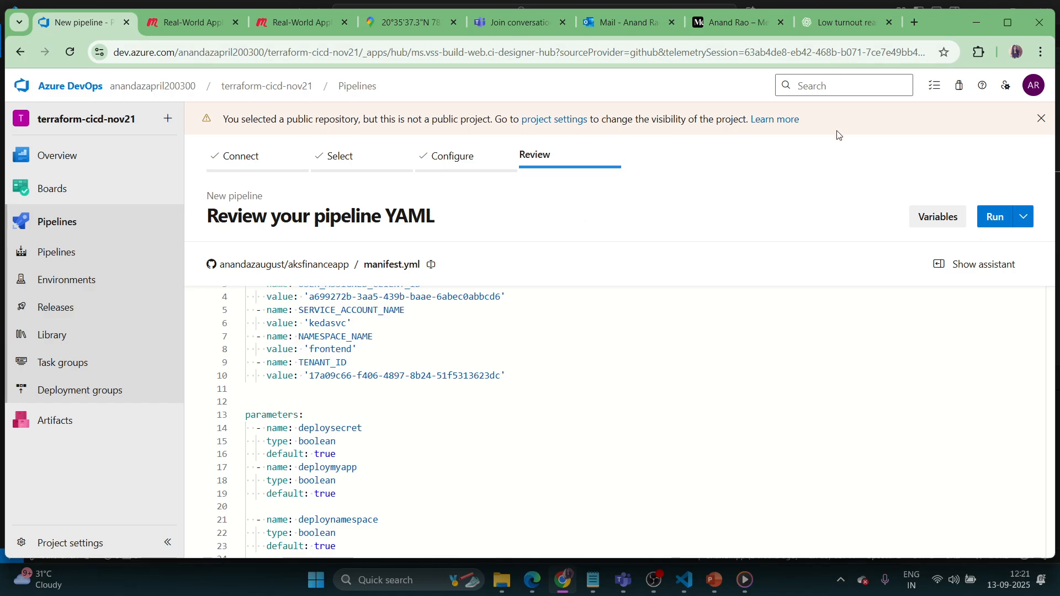
pyautogui.click(1024, 219)
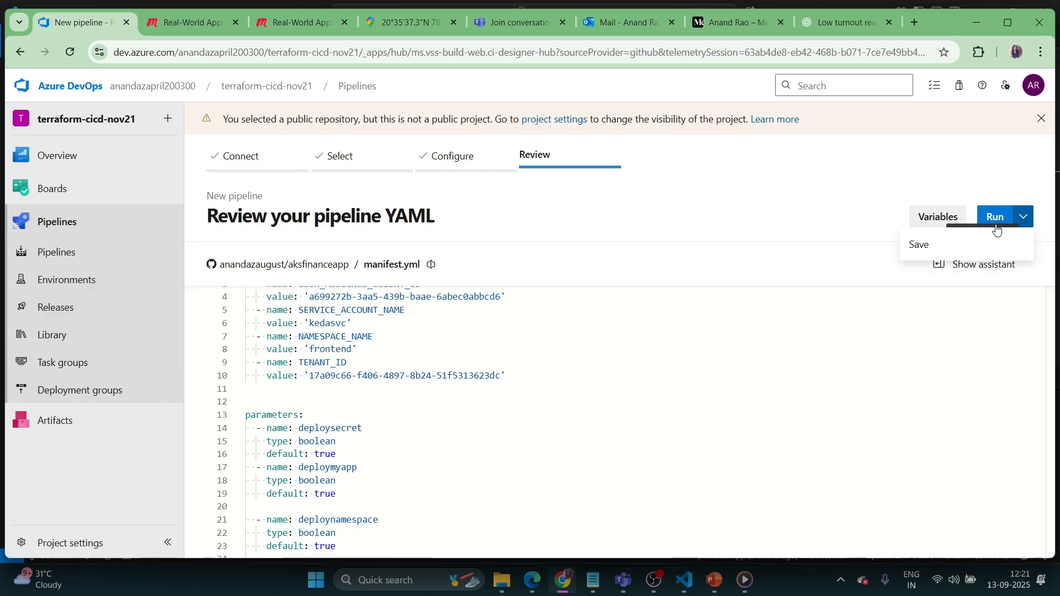
pyautogui.click(933, 253)
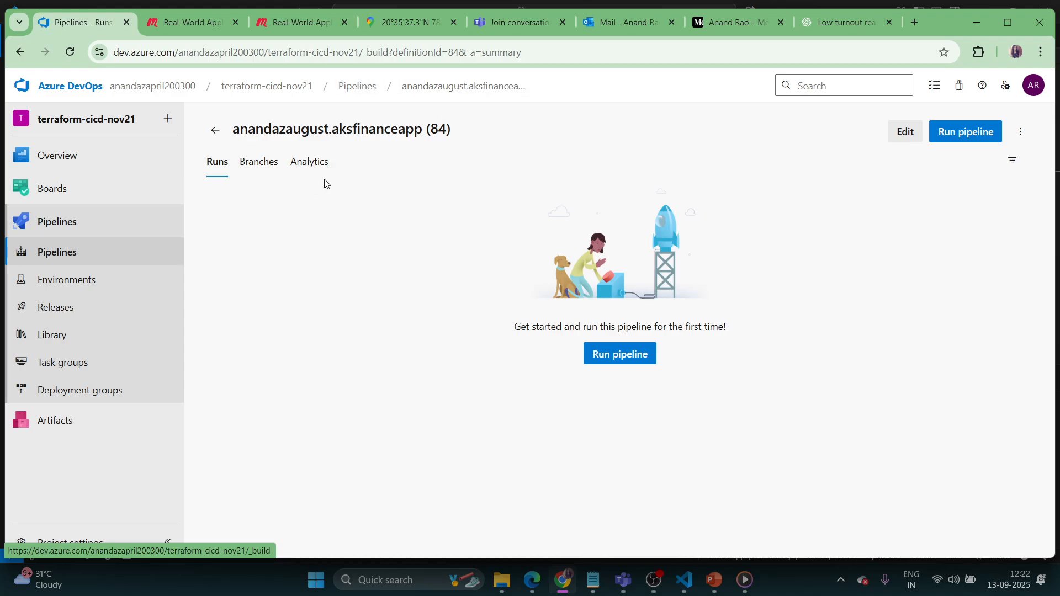
# - Find the newly saved aksfinanceapp (84) pipeline in the list of all pipelines and open it
pyautogui.click(357, 86)
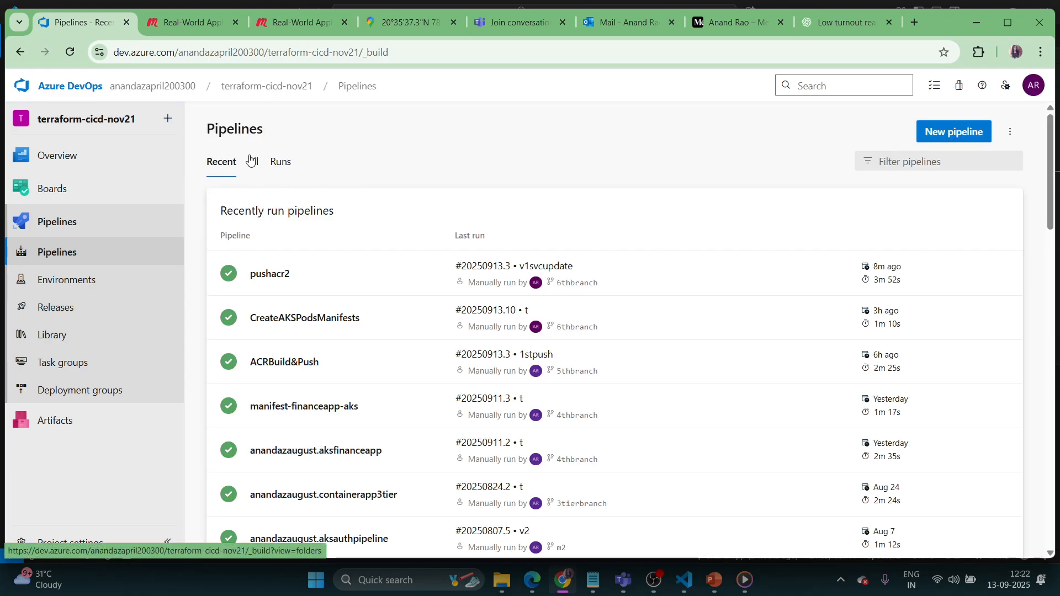
pyautogui.click(252, 161)
pyautogui.scroll(-3, 407, 421)
pyautogui.scroll(3, 409, 393)
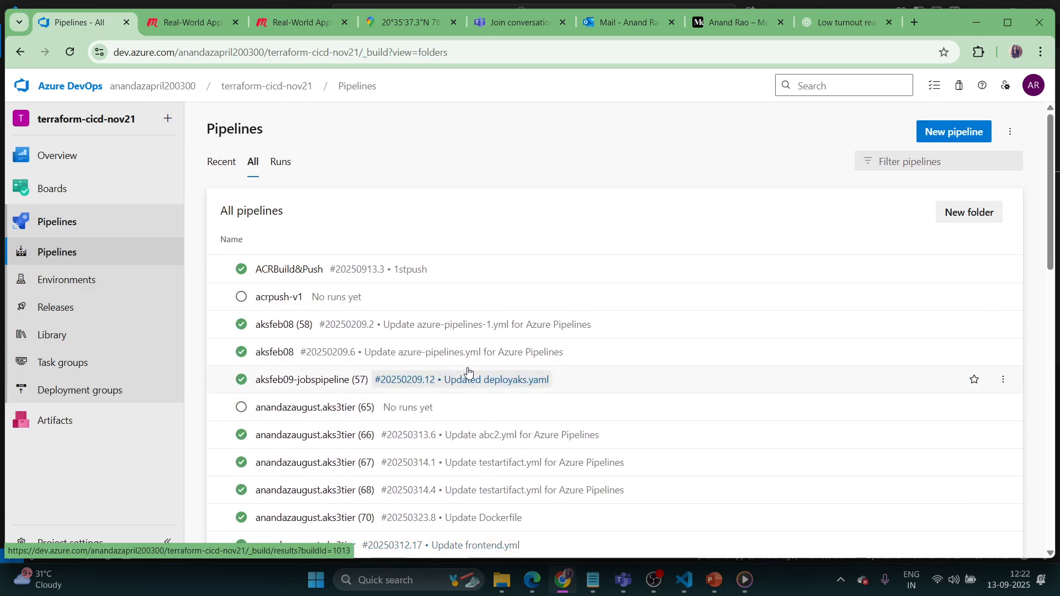
pyautogui.scroll(-5, 590, 415)
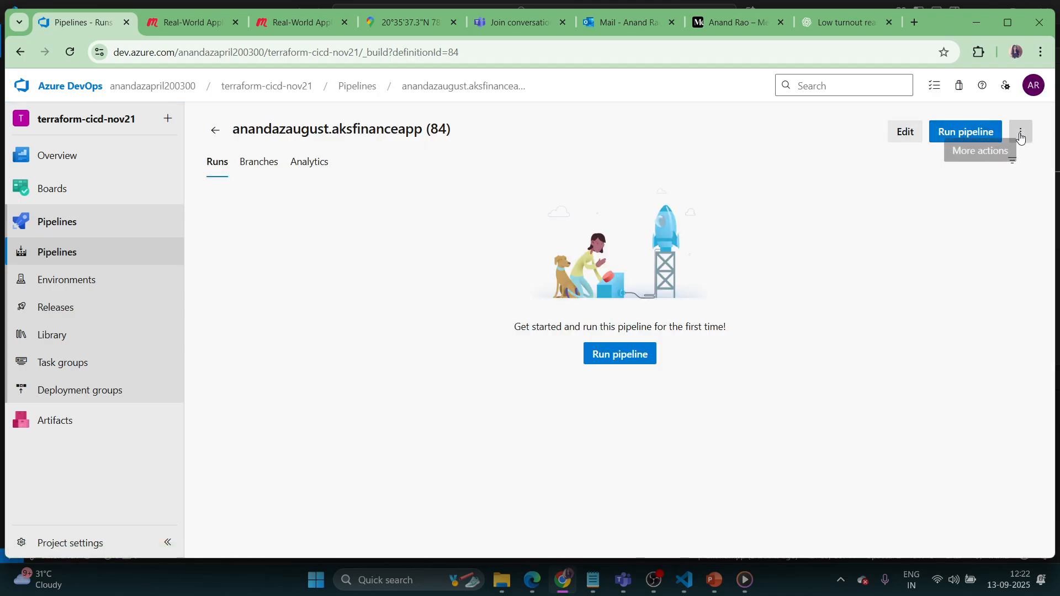
# - Rename the pipeline as akspoddeploymentv1
pyautogui.click(1020, 132)
pyautogui.click(960, 181)
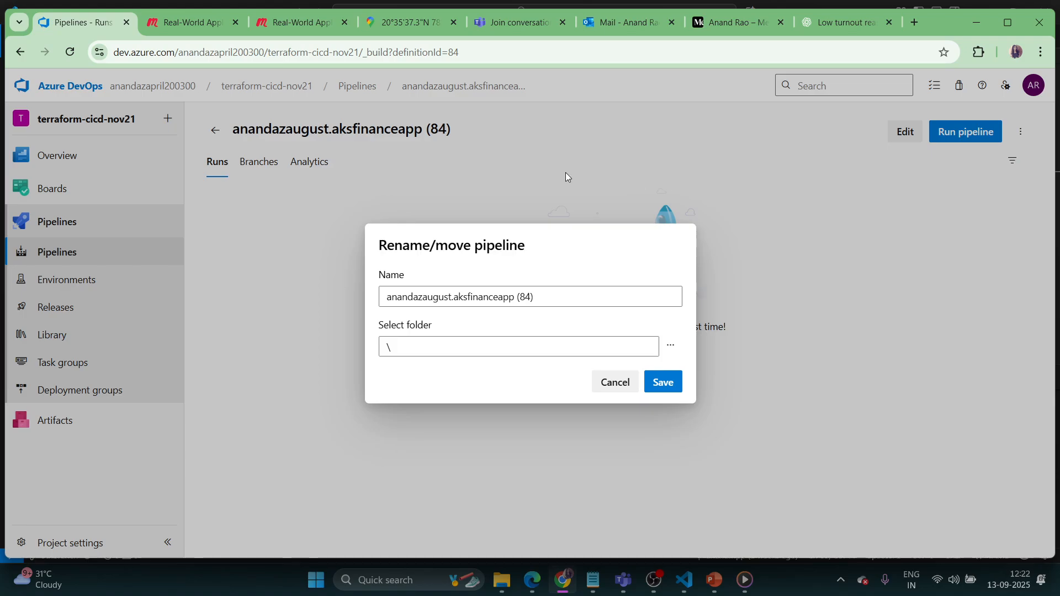
pyautogui.tripleClick(585, 299)
pyautogui.write('akspod')
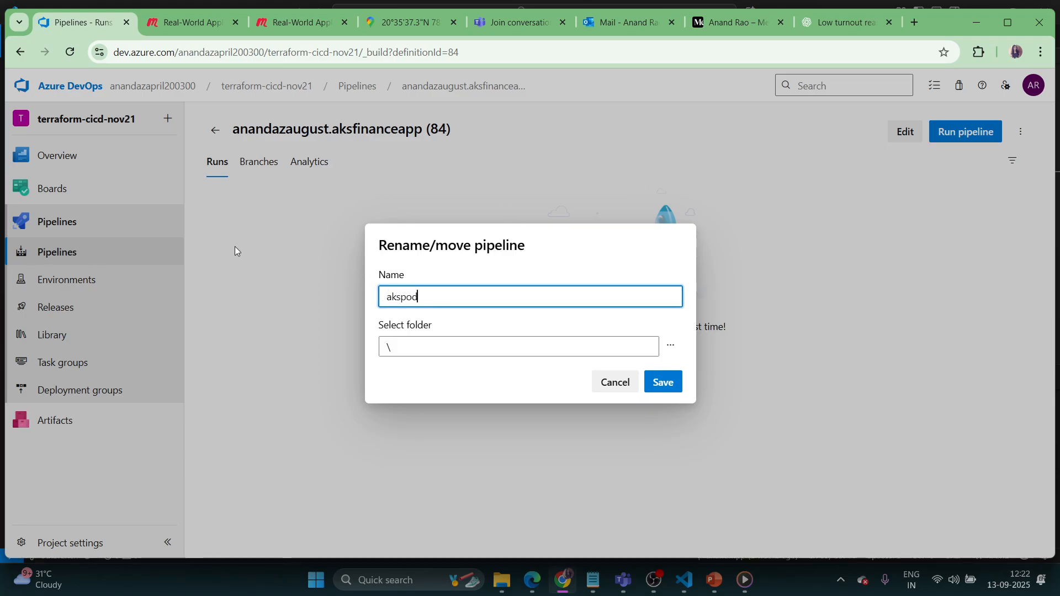
pyautogui.write('deploymentv1')
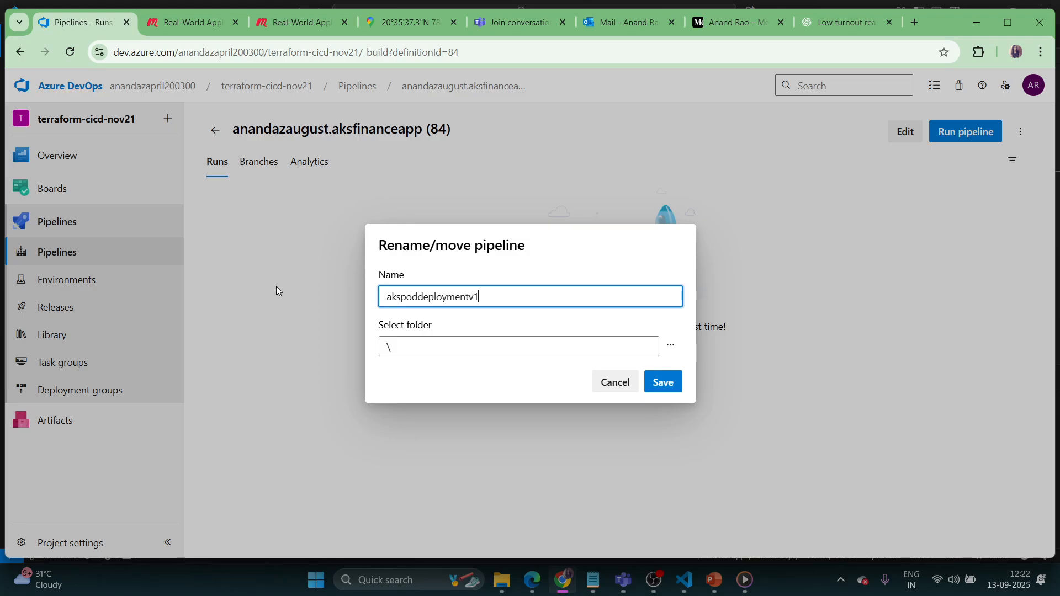
pyautogui.click(674, 381)
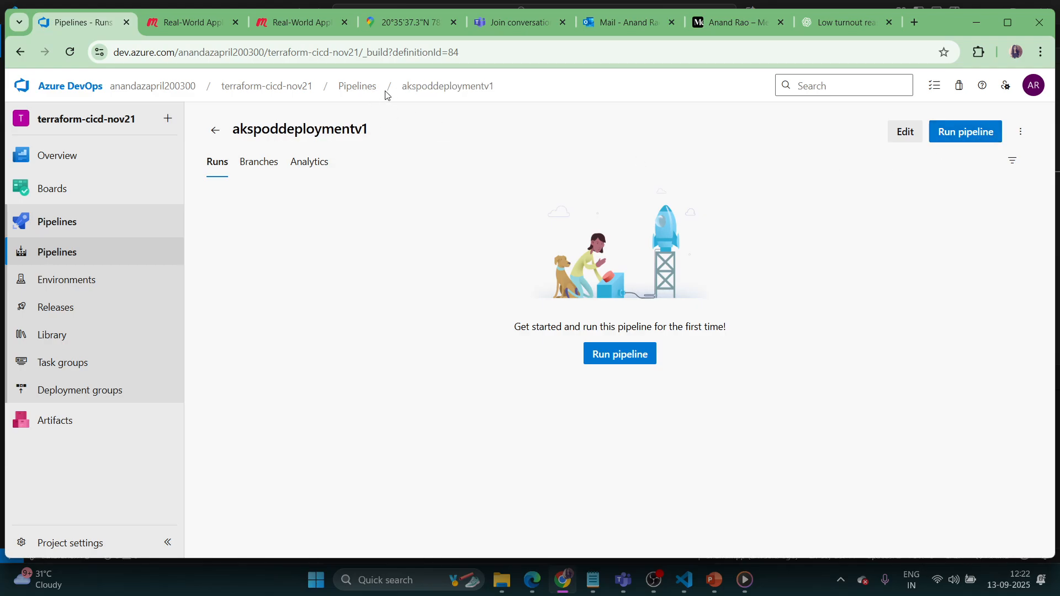
# - Prepare a manual run of akspoddeploymentv1 with 6thbranch as its branch
pyautogui.click(967, 132)
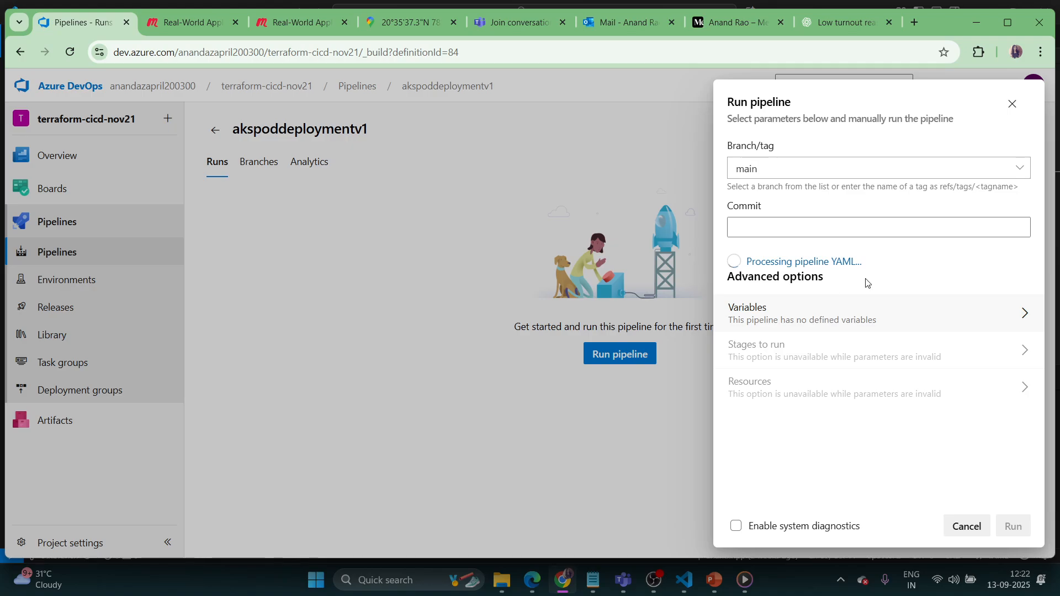
pyautogui.click(1020, 222)
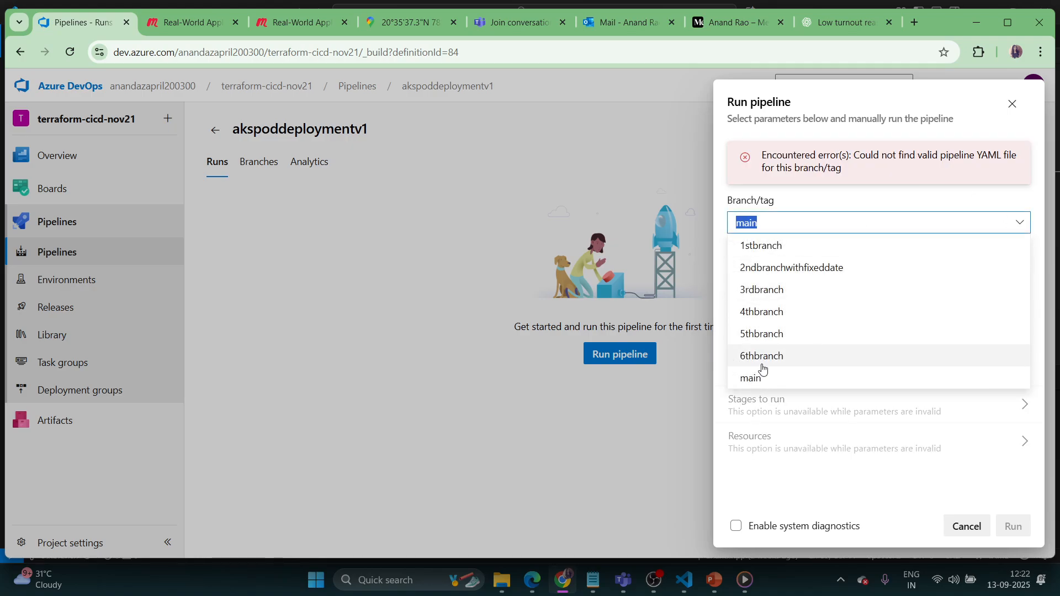
pyautogui.click(763, 367)
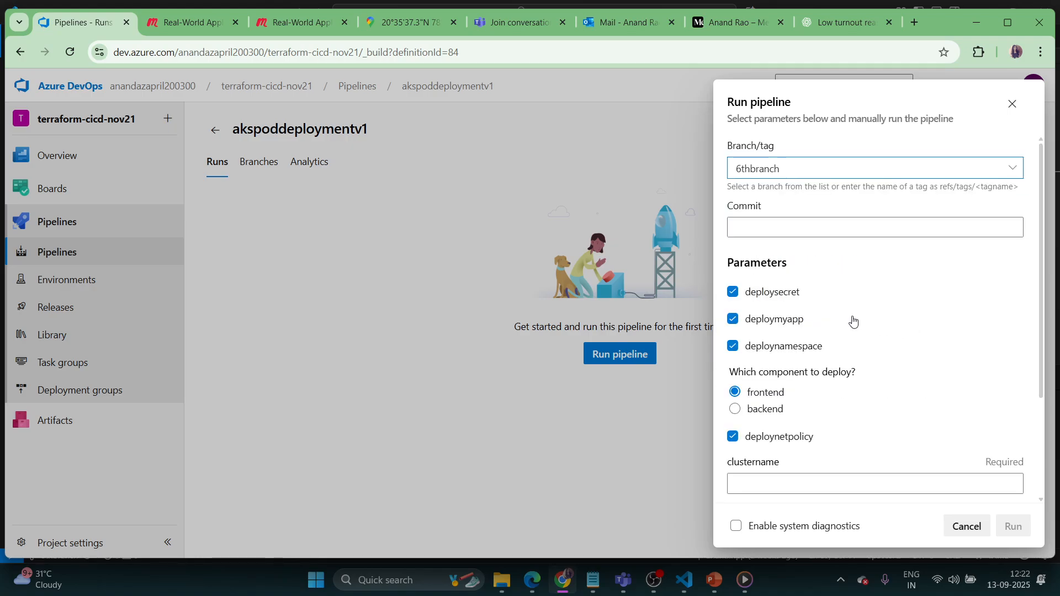
# - Turn off the deploysecret and deploynamespace parameters for this pipeline run
pyautogui.scroll(-1, 853, 321)
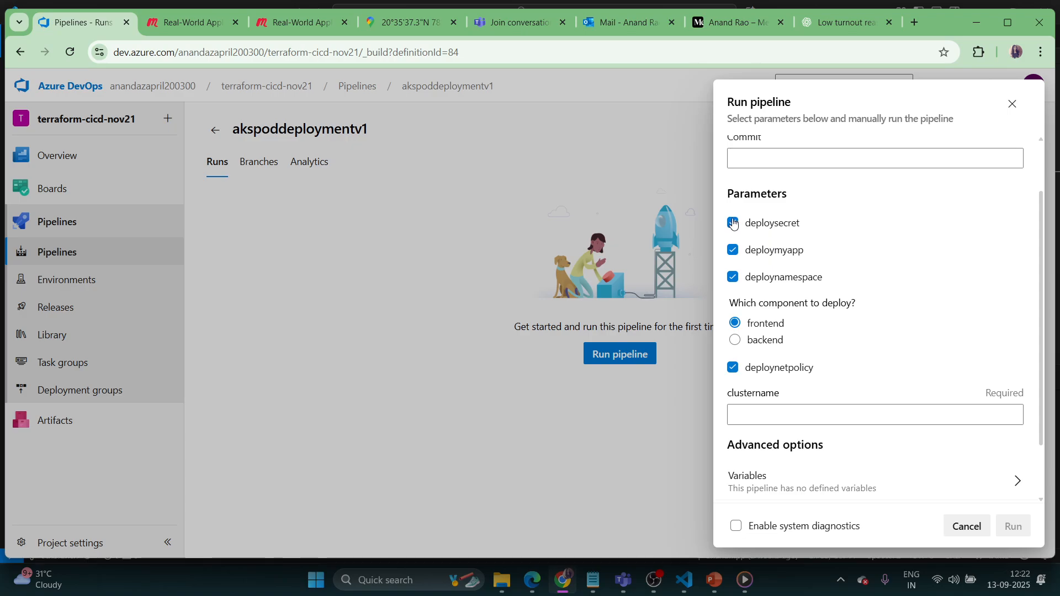
pyautogui.click(768, 227)
pyautogui.click(777, 280)
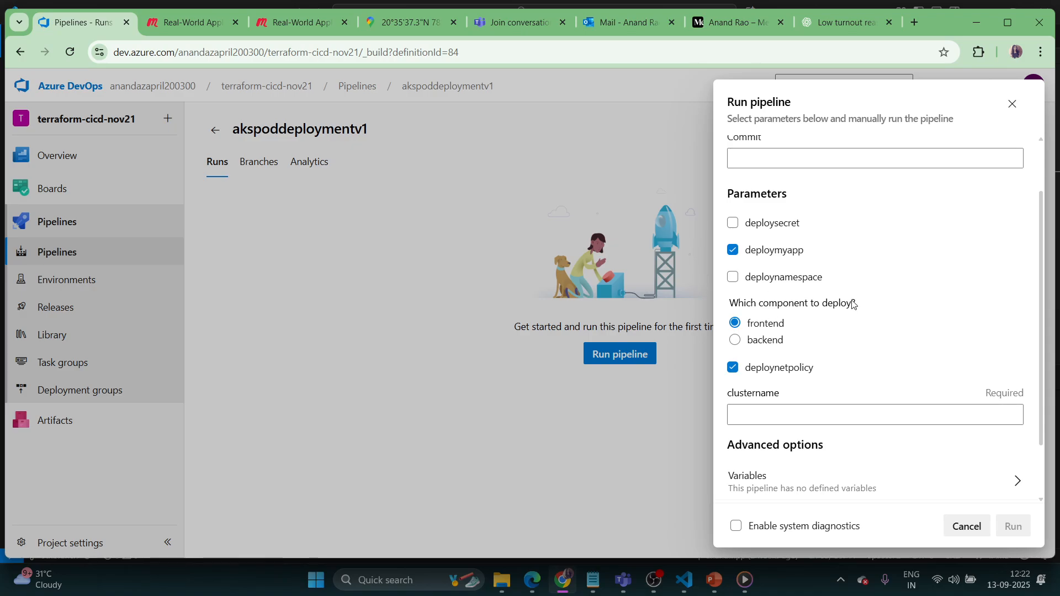
# - Trace the "Which component to deploy?" run parameter to the whichend definition and its use in the namespace kubectl apply command of manifest.yml in VS Code
pyautogui.moveTo(853, 306); pyautogui.dragTo(729, 304)
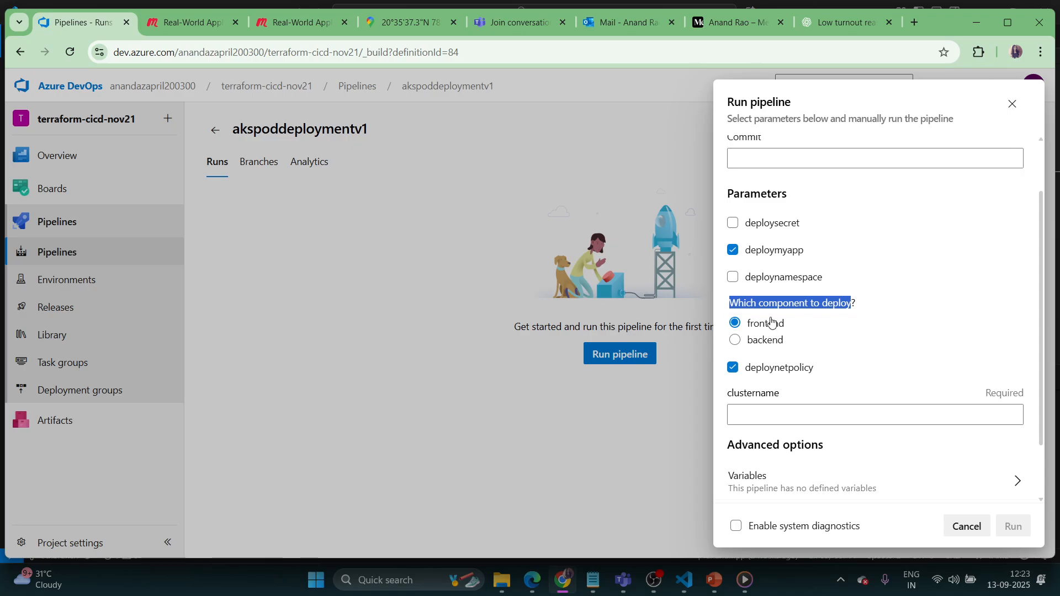
pyautogui.click(685, 580)
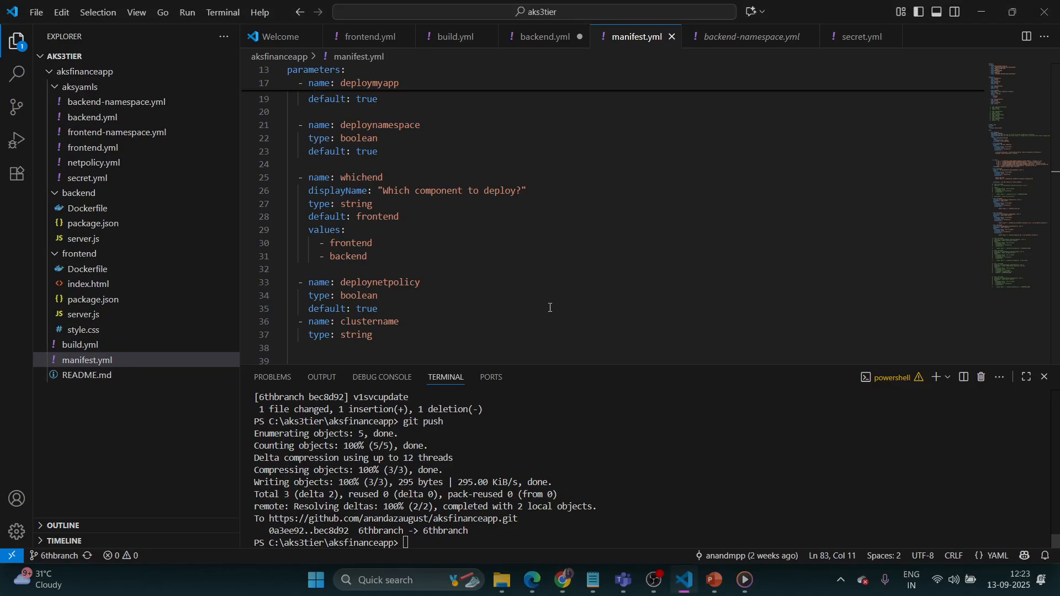
pyautogui.scroll(-8, 518, 258)
pyautogui.scroll(3, 518, 259)
pyautogui.scroll(-15, 552, 261)
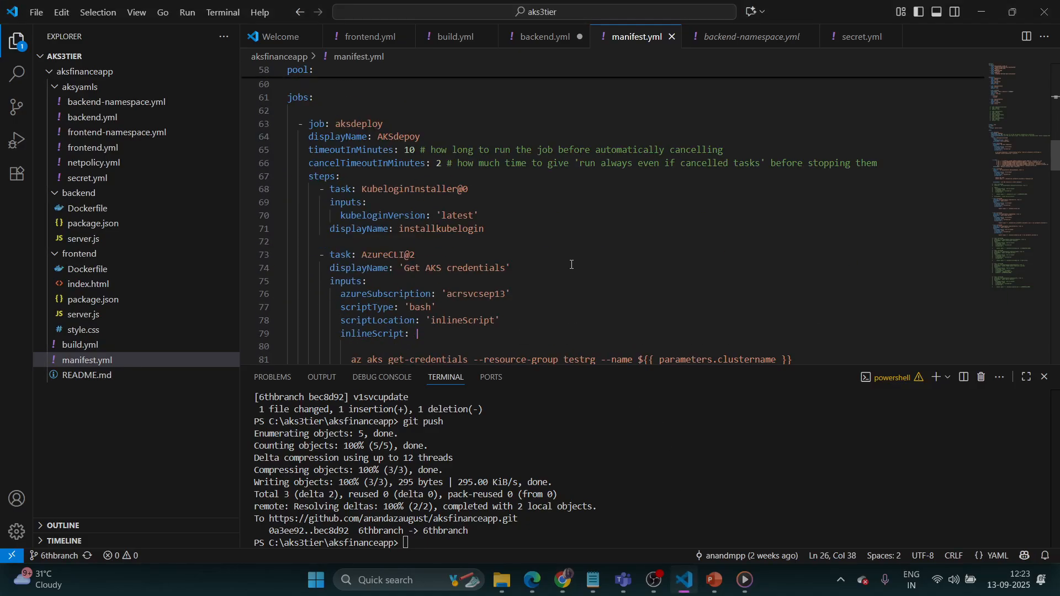
pyautogui.scroll(-5, 585, 262)
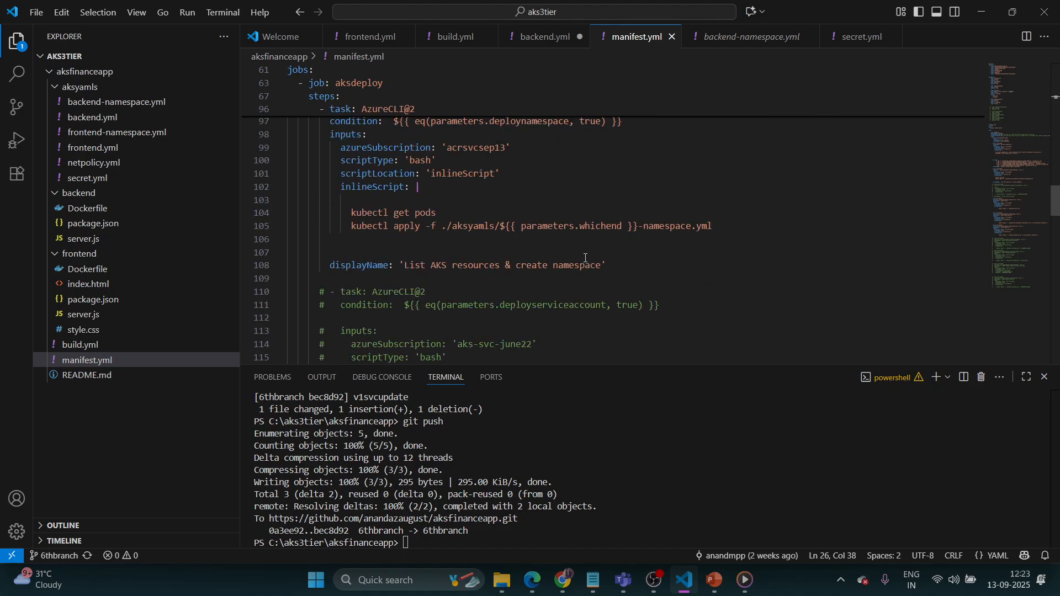
pyautogui.scroll(1, 631, 282)
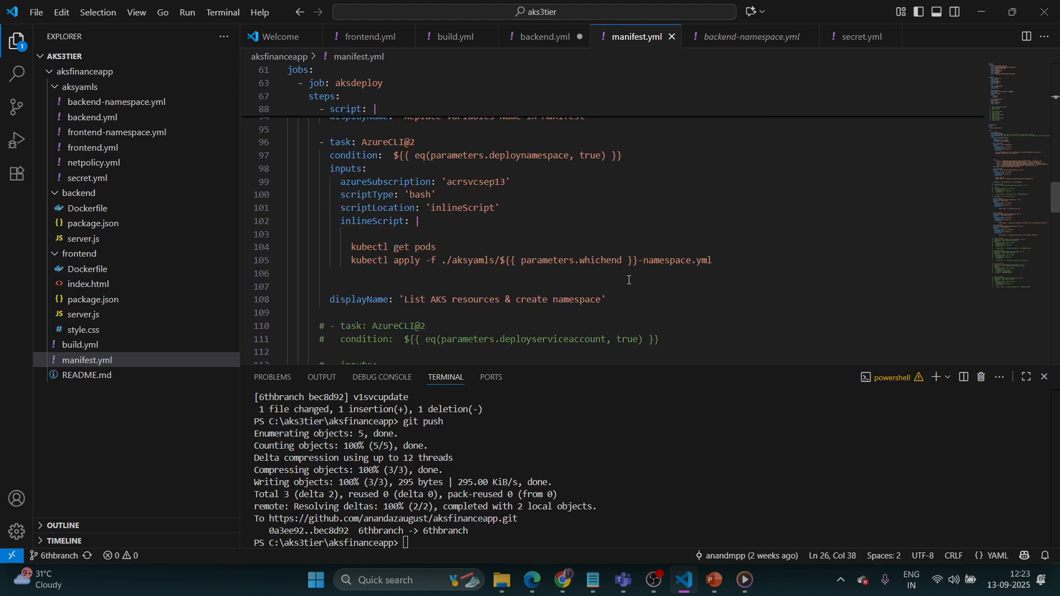
# - Examine the namespace task and the 'apply myapp manifest' task in manifest.yml, tracing whichend in their kubectl apply commands
pyautogui.moveTo(714, 261); pyautogui.dragTo(347, 234)
pyautogui.scroll(1, 454, 223)
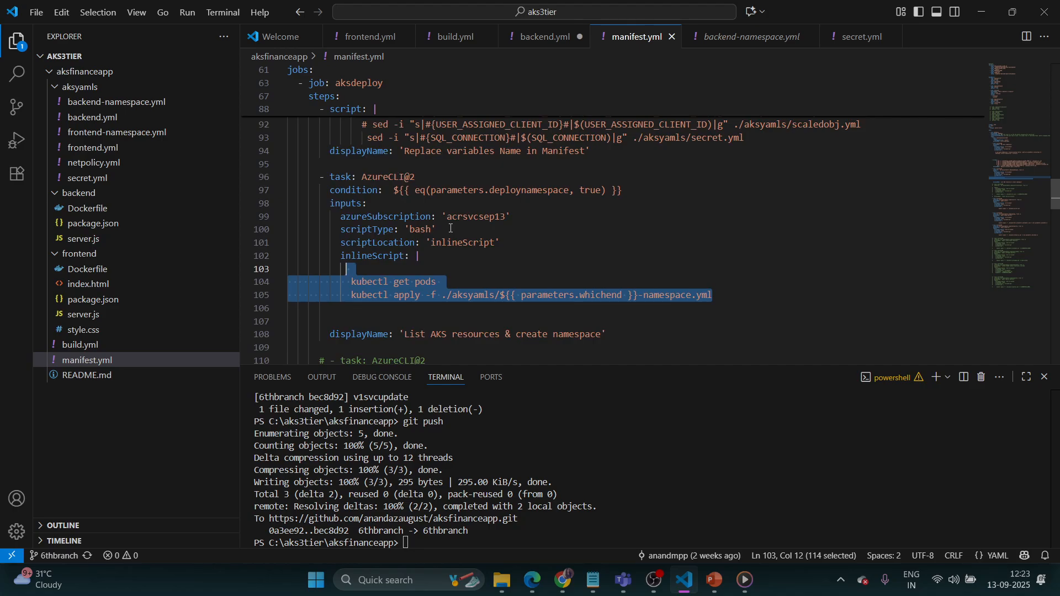
pyautogui.scroll(2, 454, 223)
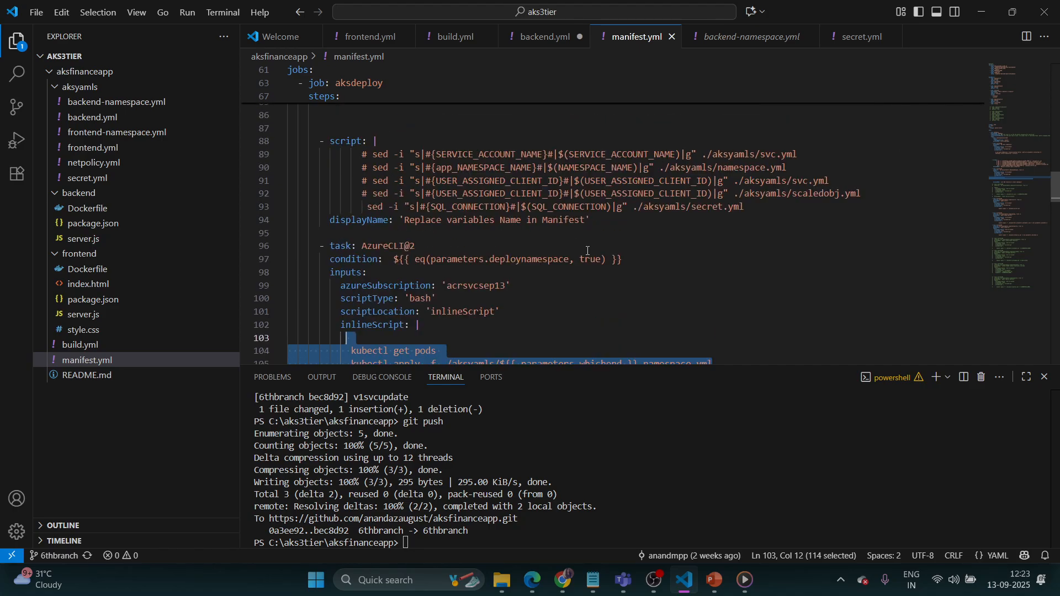
pyautogui.scroll(-9, 588, 250)
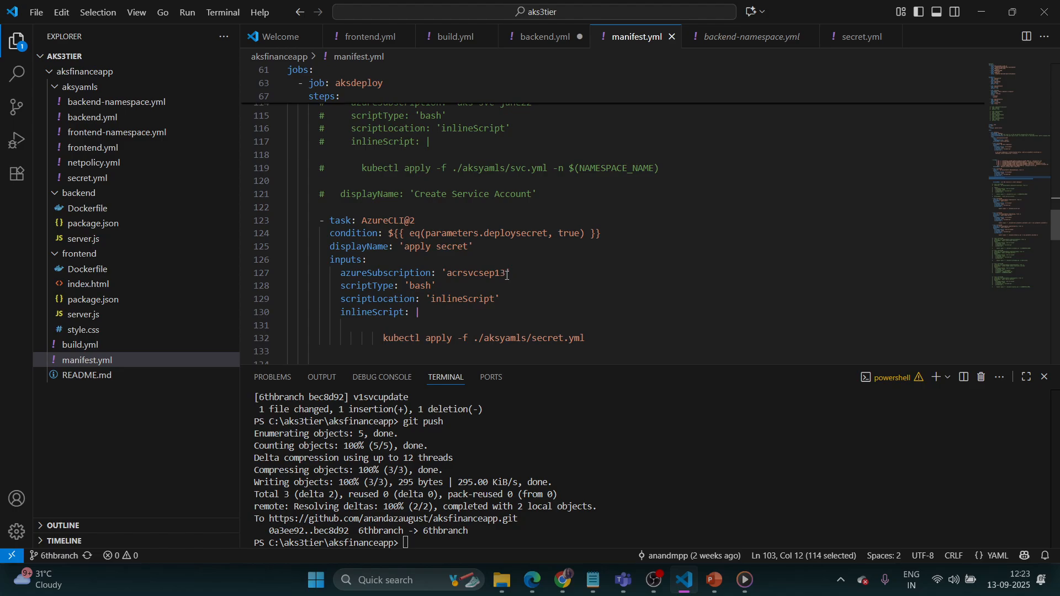
pyautogui.scroll(-6, 507, 274)
pyautogui.click(552, 219)
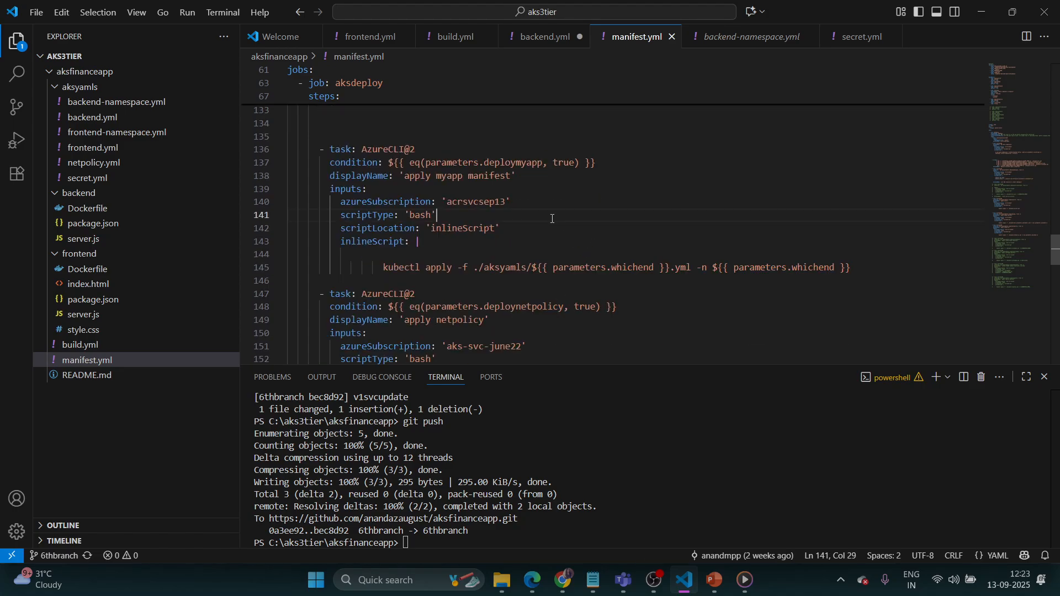
pyautogui.moveTo(518, 176); pyautogui.dragTo(394, 177)
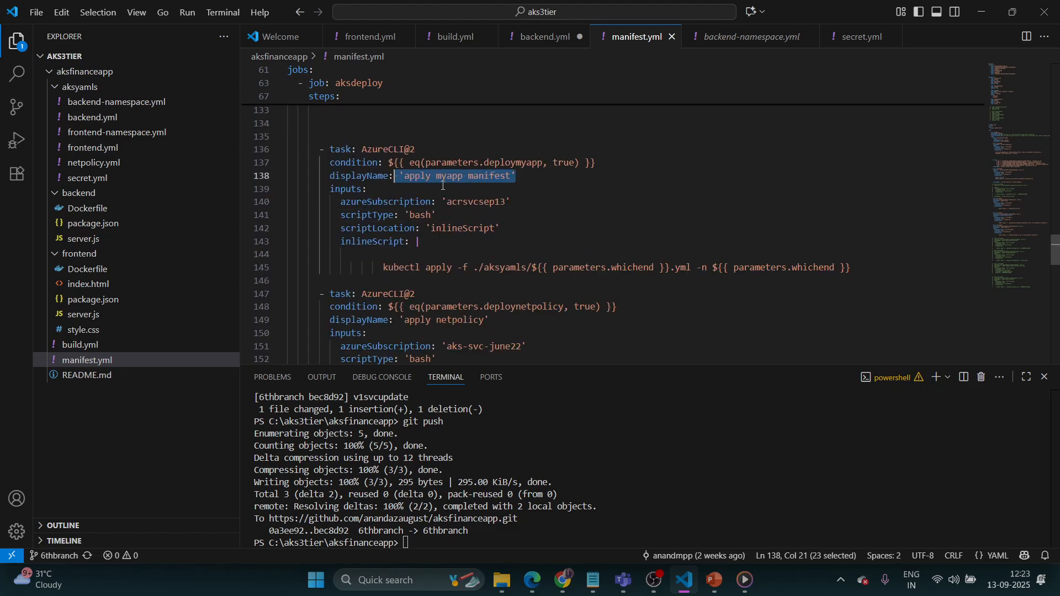
pyautogui.click(873, 279)
pyautogui.moveTo(880, 268); pyautogui.dragTo(385, 269)
pyautogui.click(587, 267)
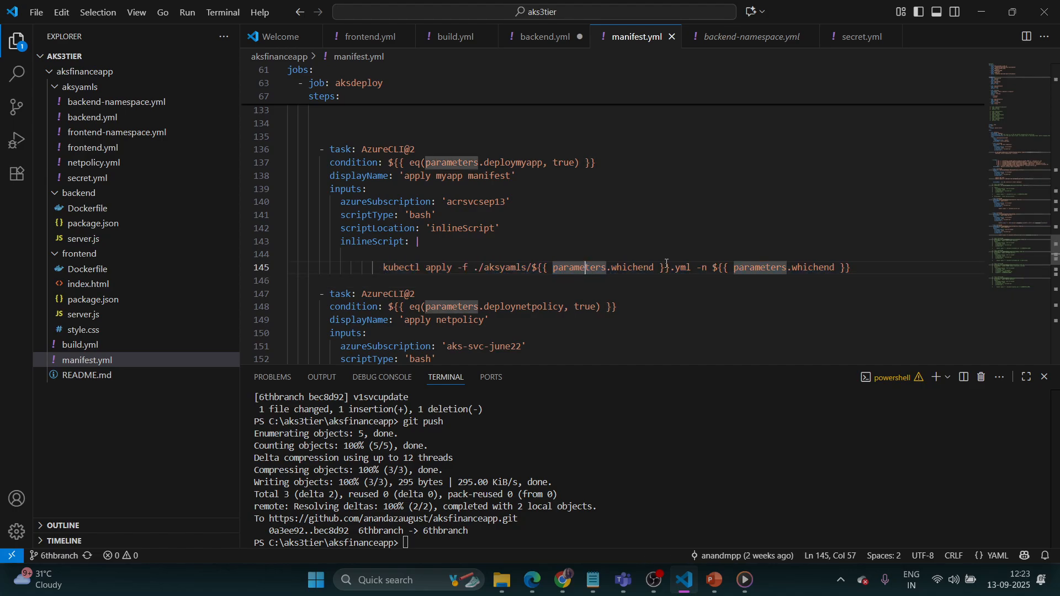
pyautogui.click(633, 267)
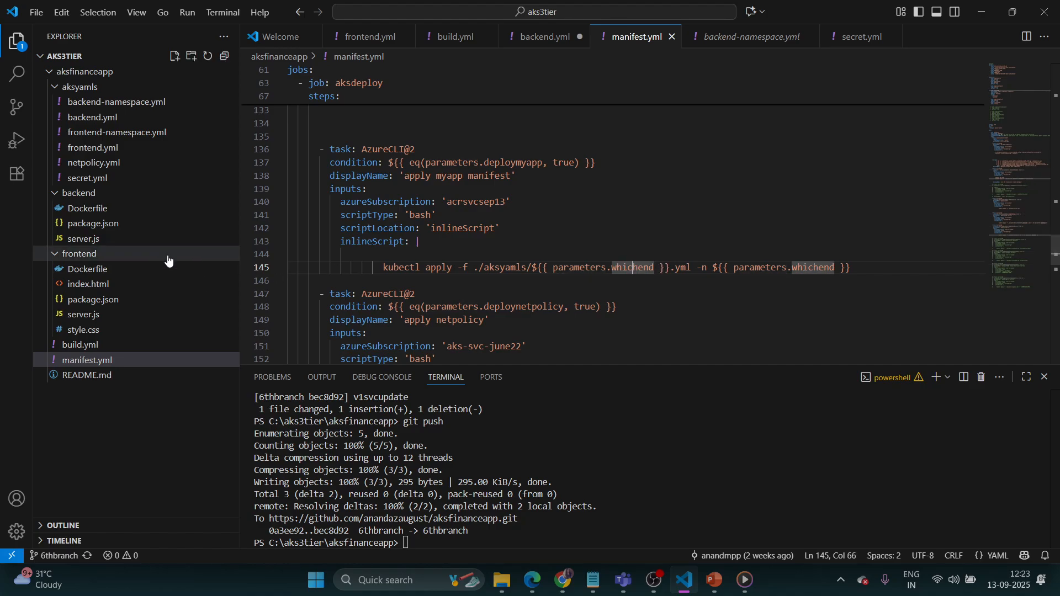
# - Inspect the container image references in frontend.yml and backend.yml under aksyamls
pyautogui.click(106, 149)
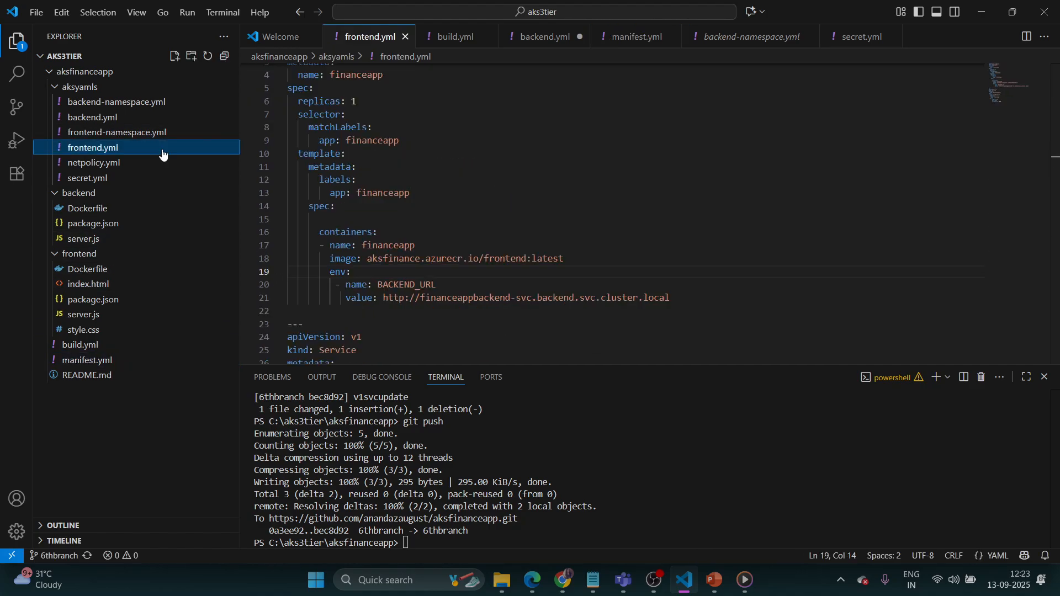
pyautogui.moveTo(594, 261); pyautogui.dragTo(373, 259)
pyautogui.click(428, 251)
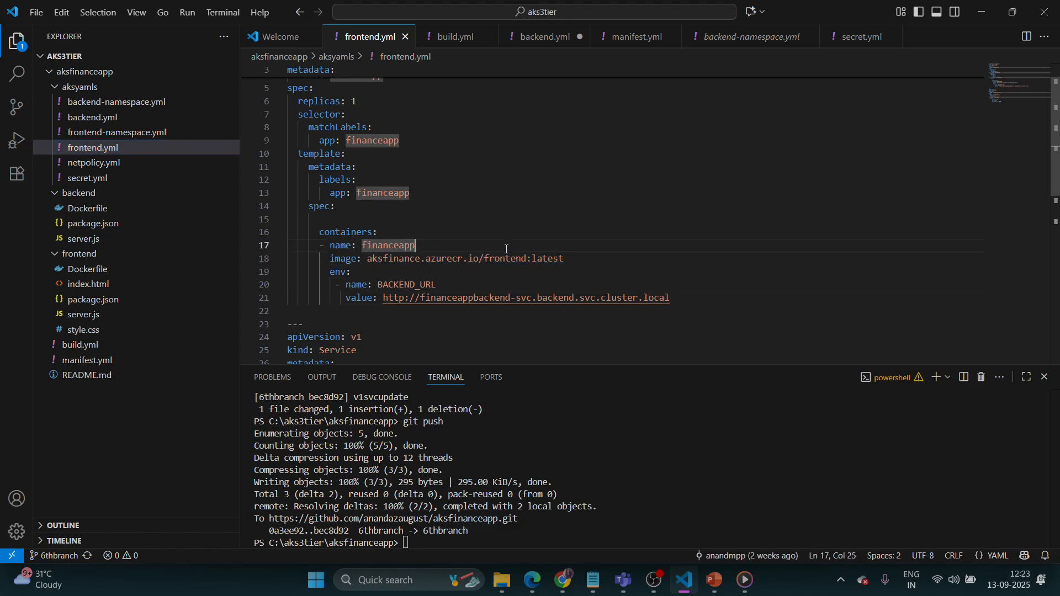
pyautogui.doubleClick(505, 259)
pyautogui.click(93, 117)
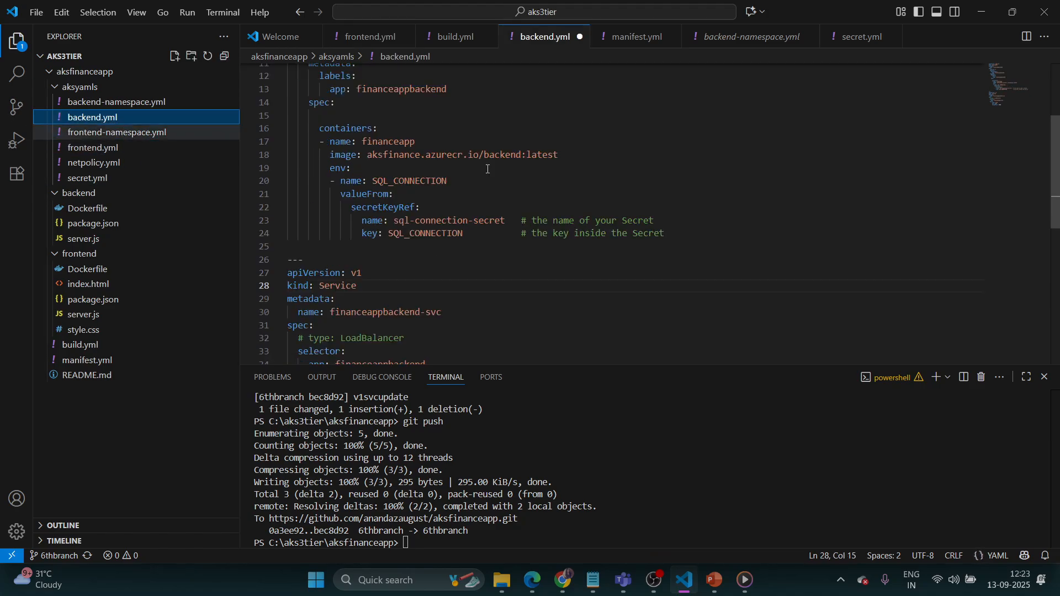
pyautogui.scroll(-3, 507, 285)
pyautogui.scroll(5, 507, 284)
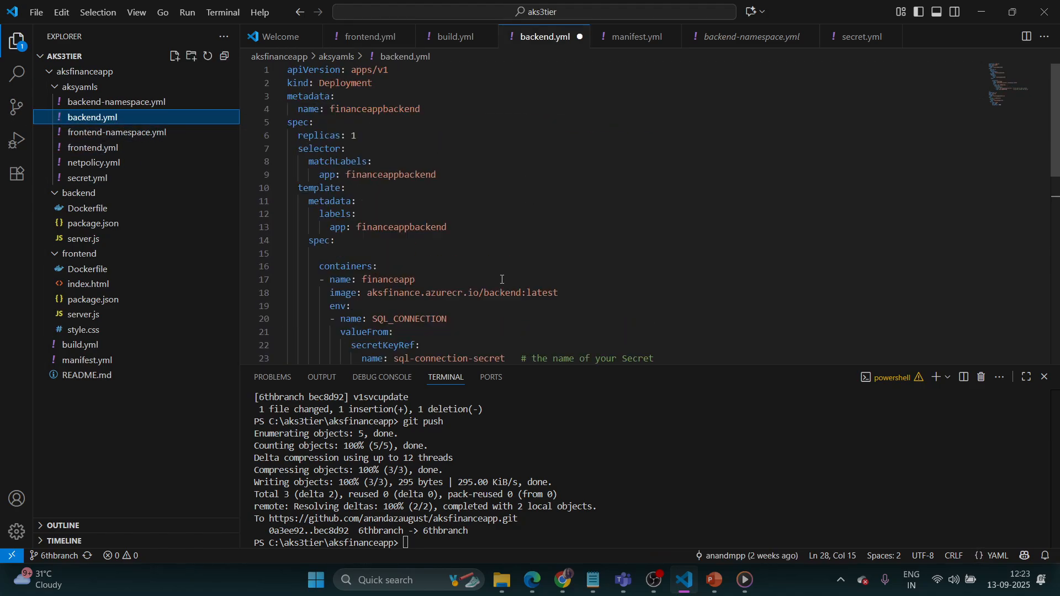
pyautogui.moveTo(585, 288); pyautogui.dragTo(367, 293)
# - Return to Azure DevOps, cancel the pending run setup, and start a new variable in the editor of akspoddeploymentv1
pyautogui.hotkey('alt', 'Tab')
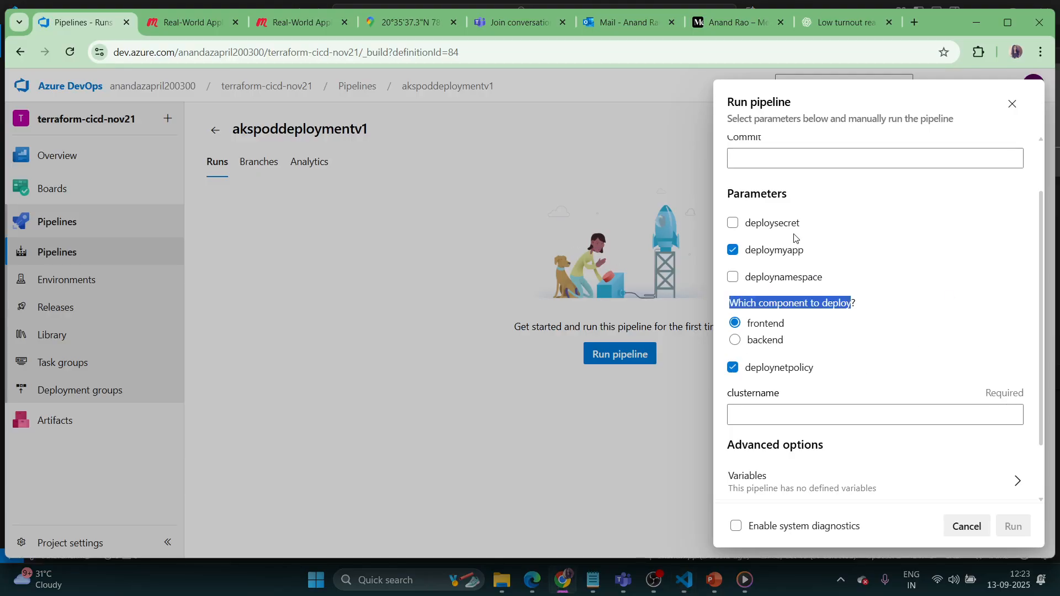
pyautogui.click(1015, 112)
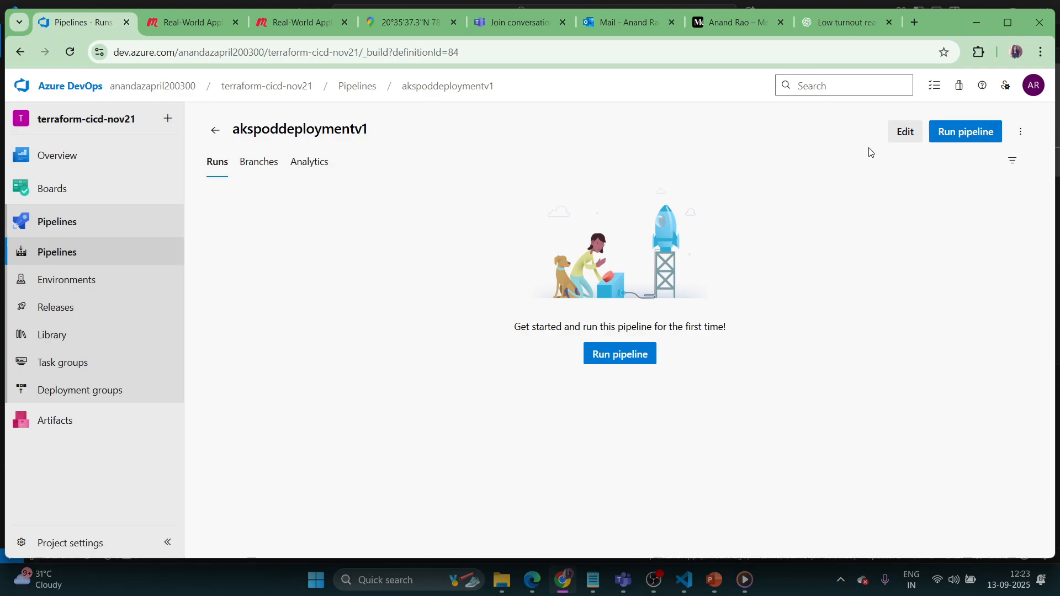
pyautogui.doubleClick(316, 128)
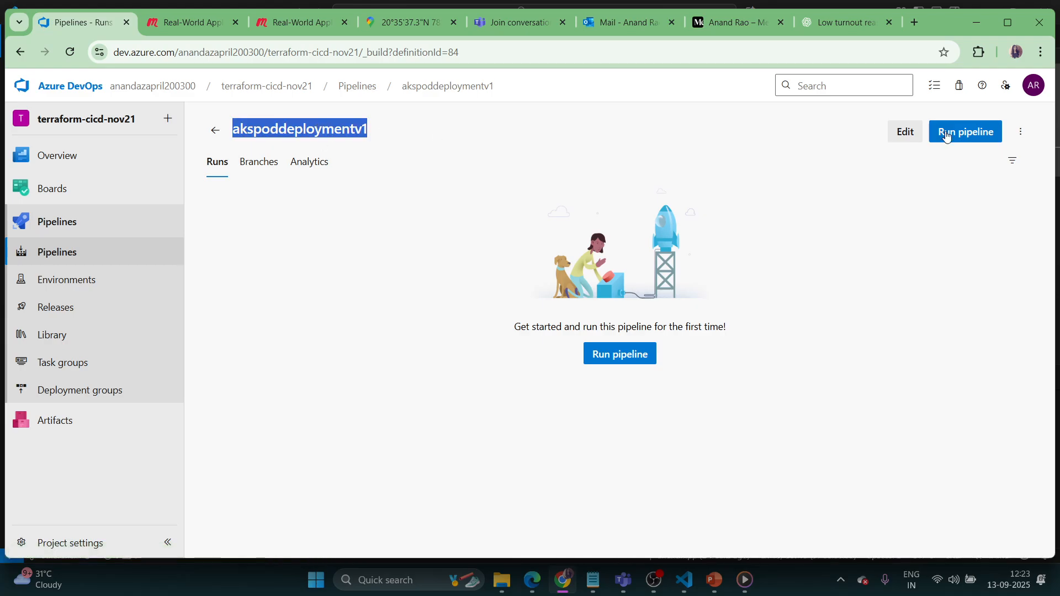
pyautogui.click(905, 132)
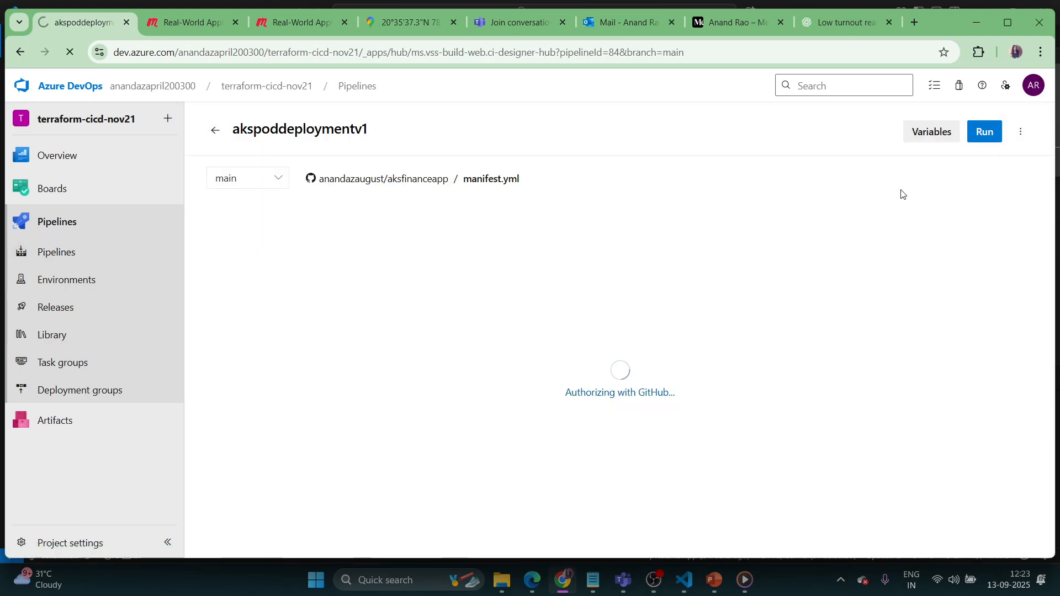
pyautogui.click(927, 134)
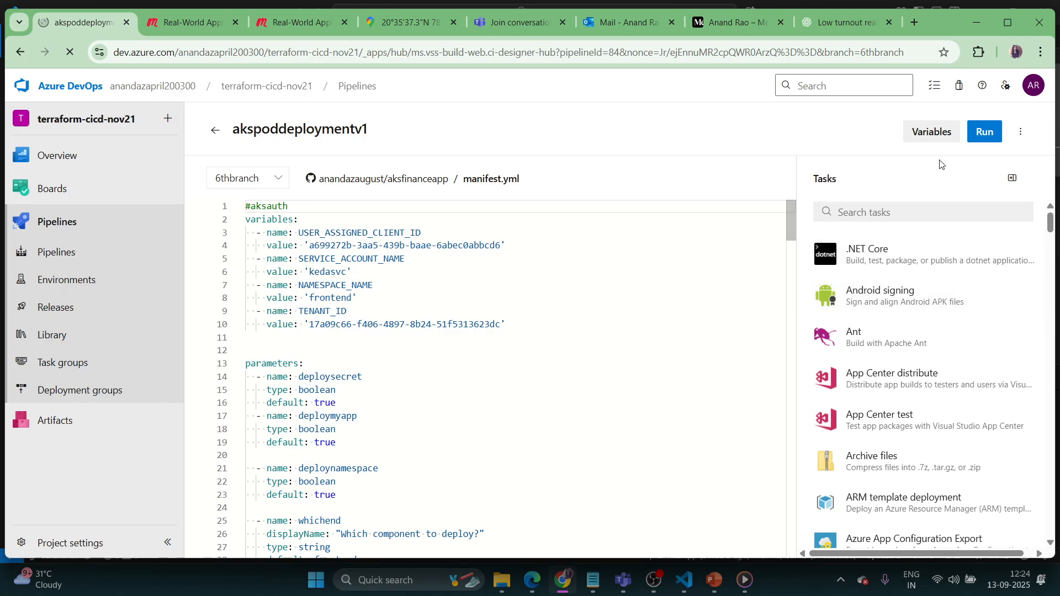
pyautogui.click(924, 136)
pyautogui.click(883, 338)
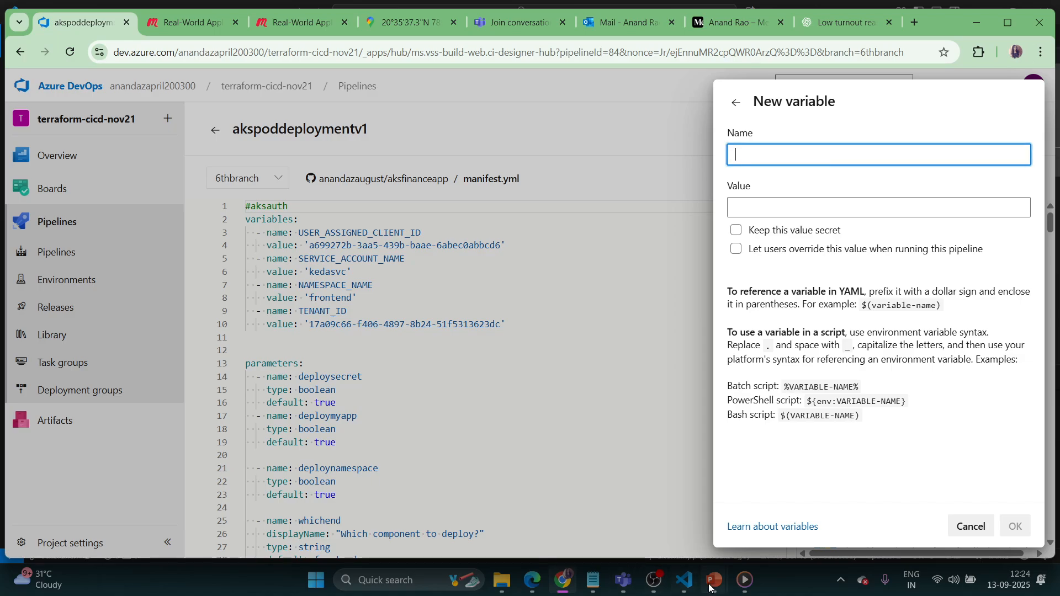
# - Switch to VS Code and compare the SQL_CONNECTION replacement line in manifest.yml with the variables declared at the start of the file
pyautogui.click(685, 581)
pyautogui.click(556, 227)
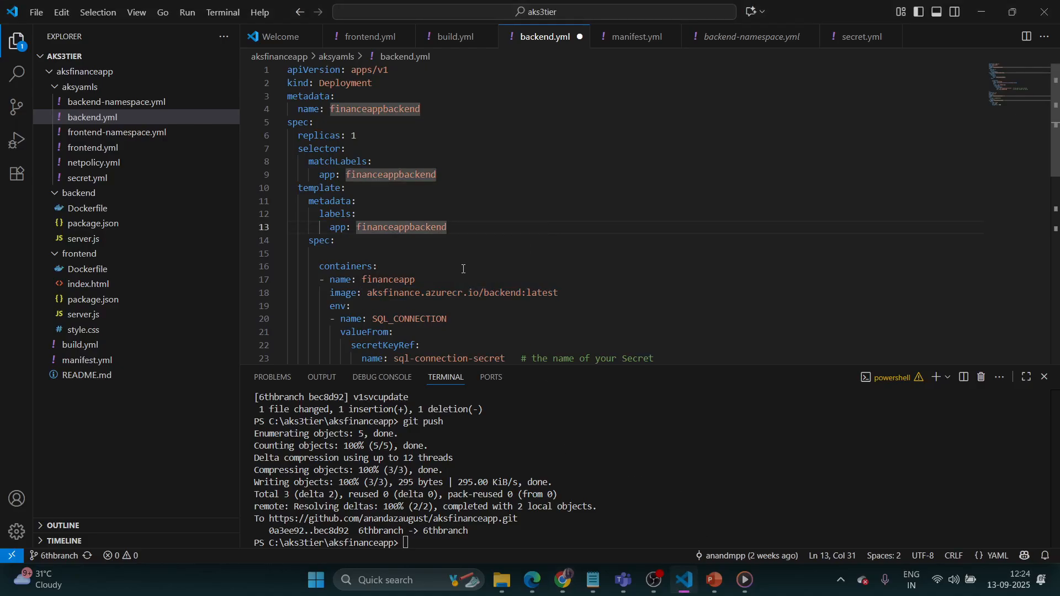
pyautogui.click(86, 375)
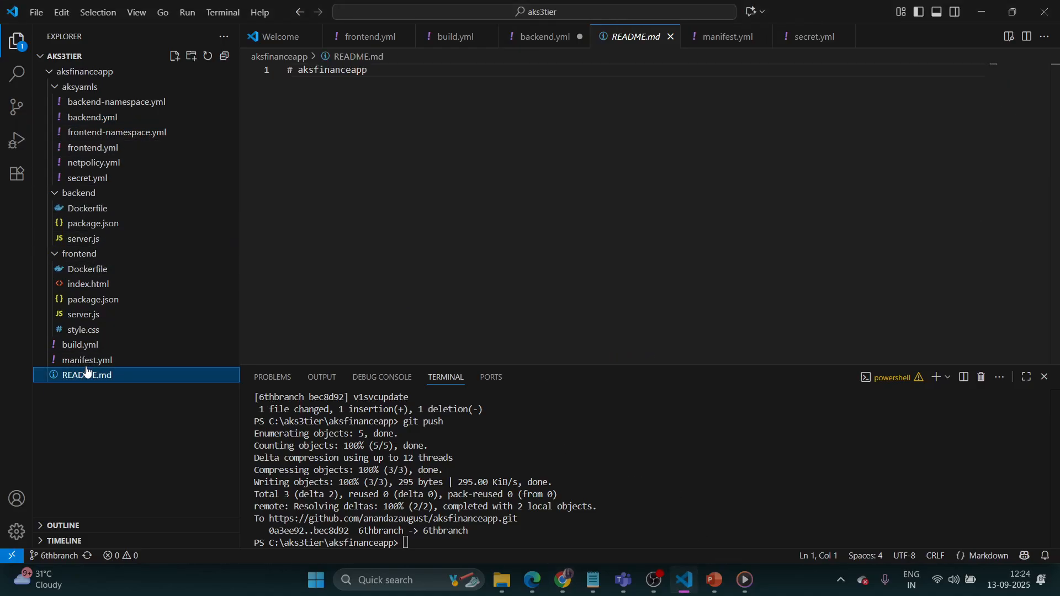
pyautogui.click(87, 360)
pyautogui.scroll(10, 529, 217)
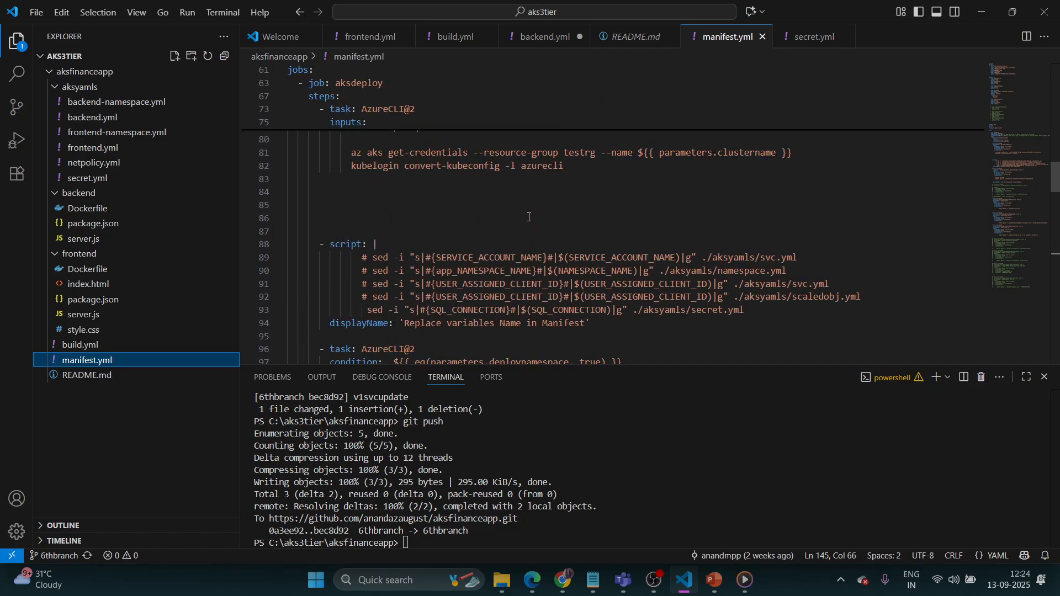
pyautogui.scroll(10, 528, 217)
pyautogui.scroll(-10, 550, 237)
pyautogui.scroll(-1, 737, 263)
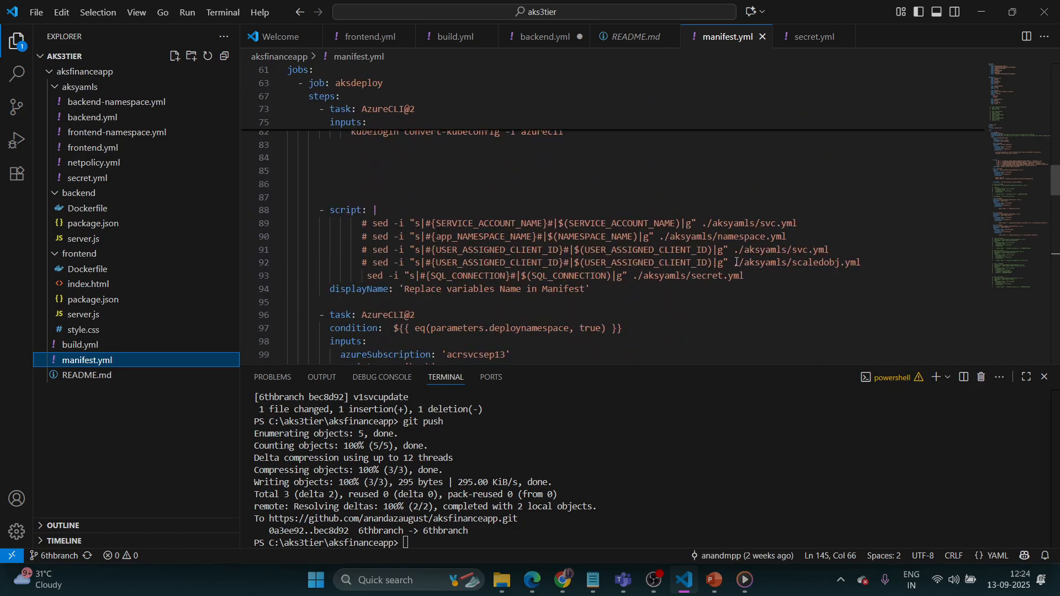
pyautogui.click(453, 275)
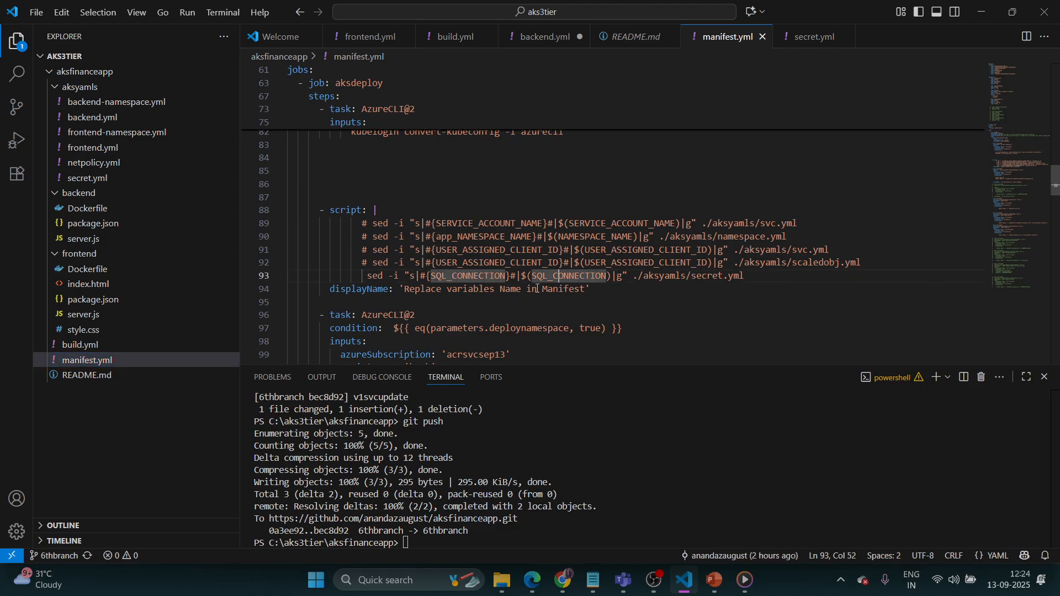
pyautogui.moveTo(520, 278); pyautogui.dragTo(602, 277)
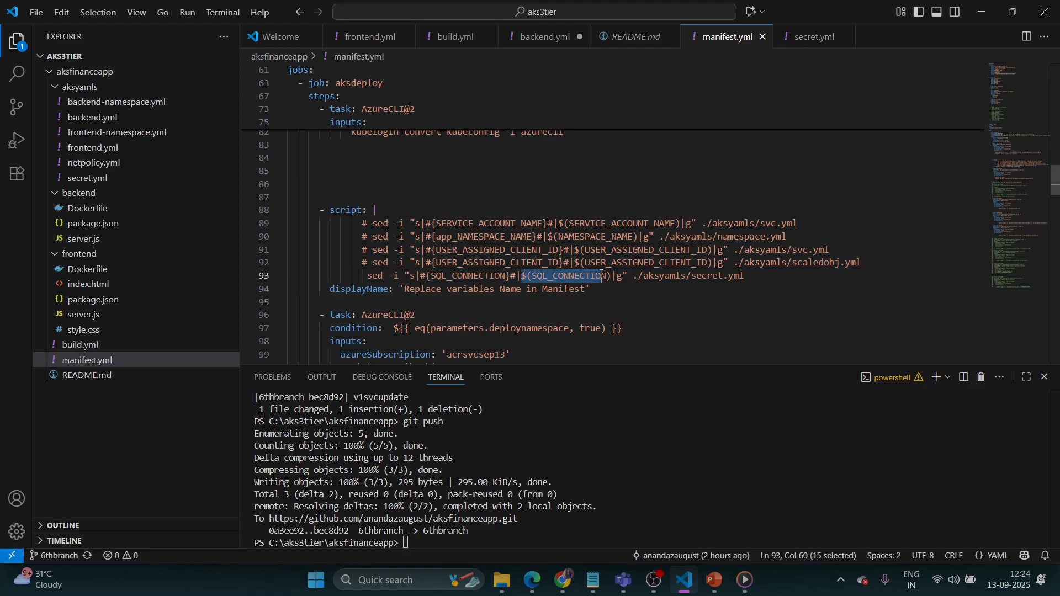
pyautogui.scroll(5, 531, 250)
pyautogui.scroll(13, 532, 250)
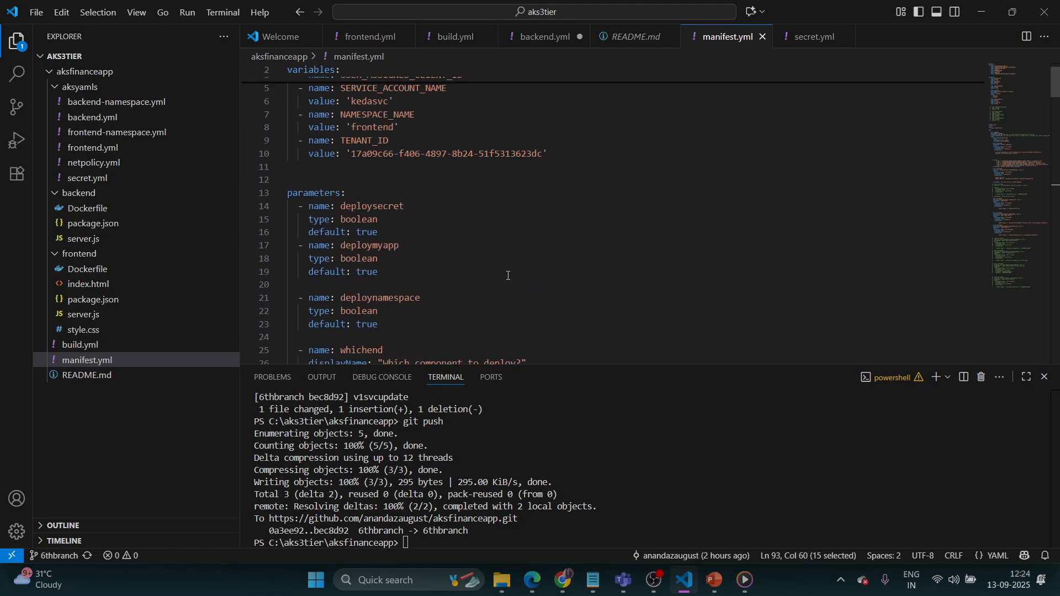
pyautogui.moveTo(618, 196); pyautogui.dragTo(288, 89)
pyautogui.scroll(-20, 624, 276)
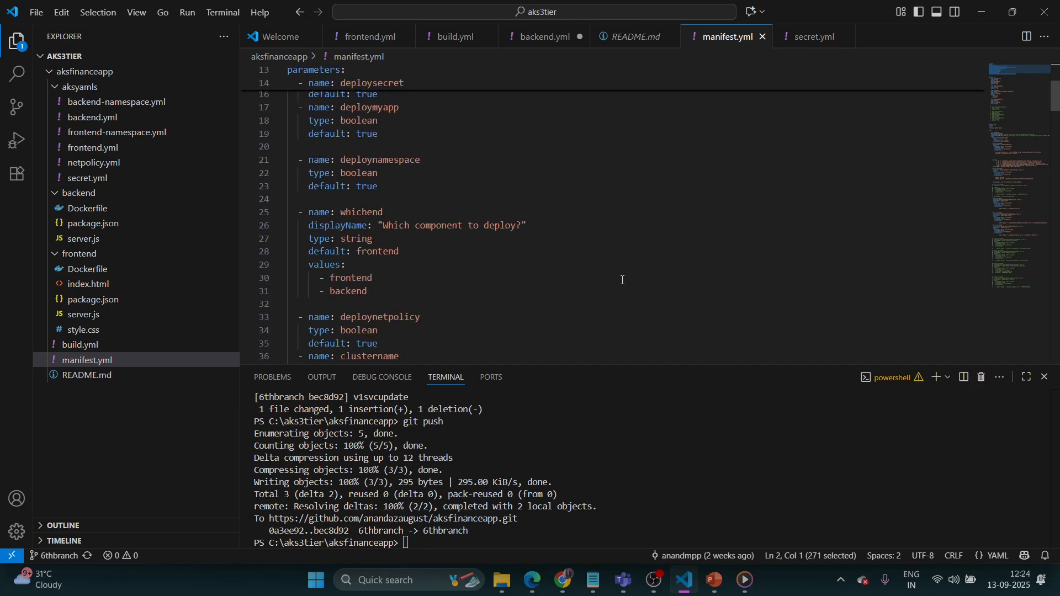
pyautogui.scroll(-2, 653, 257)
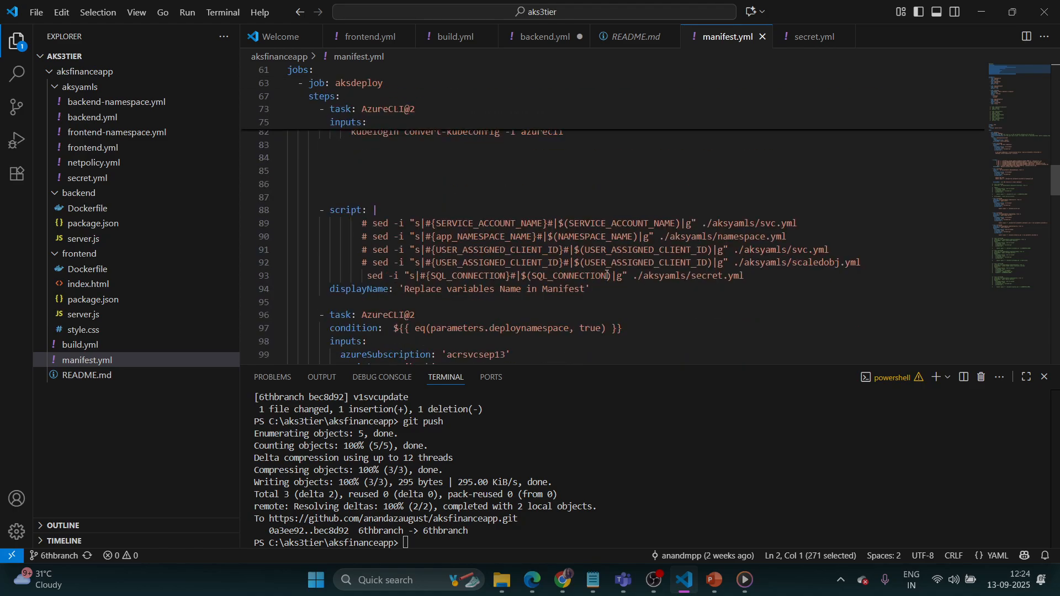
# - Copy SQL_CONNECTION from the secret.yml sed line in manifest.yml and use it as the name of the new Azure DevOps pipeline variable
pyautogui.moveTo(608, 274); pyautogui.dragTo(532, 274)
pyautogui.hotkey('ctrl', 'c')
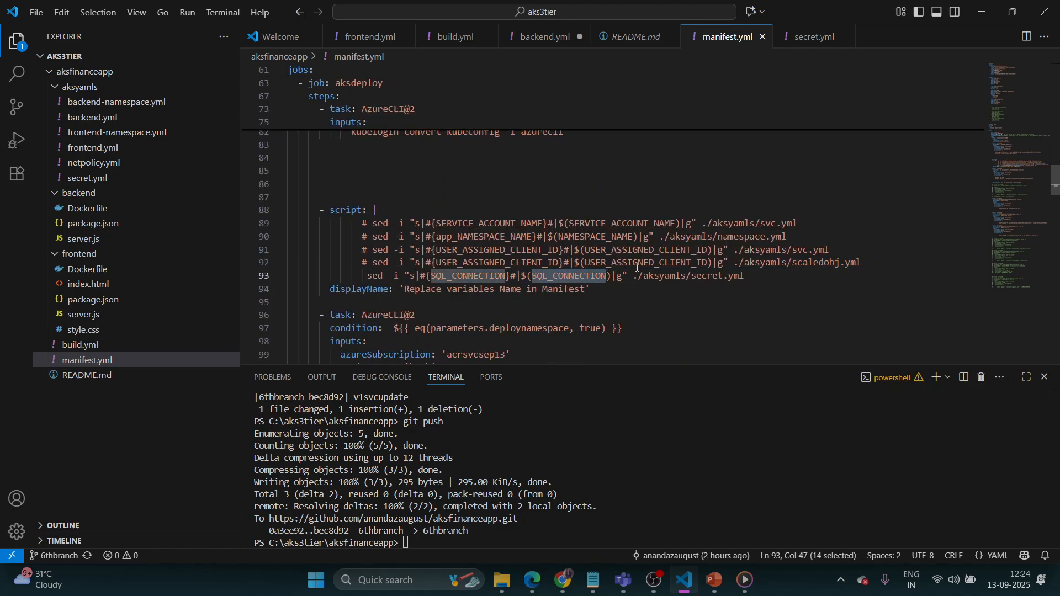
pyautogui.hotkey('alt', 'Tab')
pyautogui.click(755, 153)
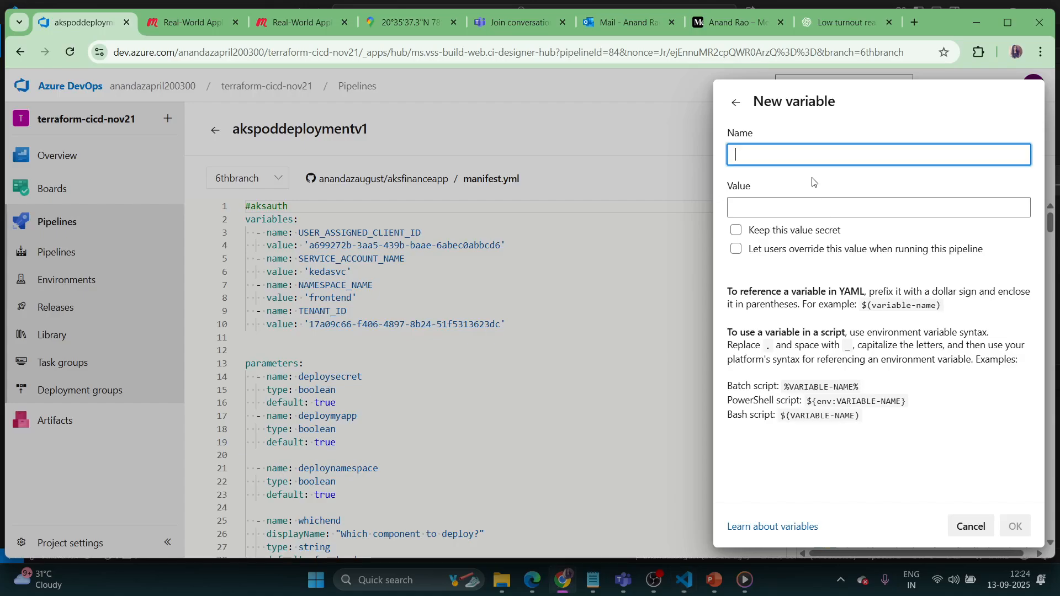
pyautogui.hotkey('ctrl', 'v')
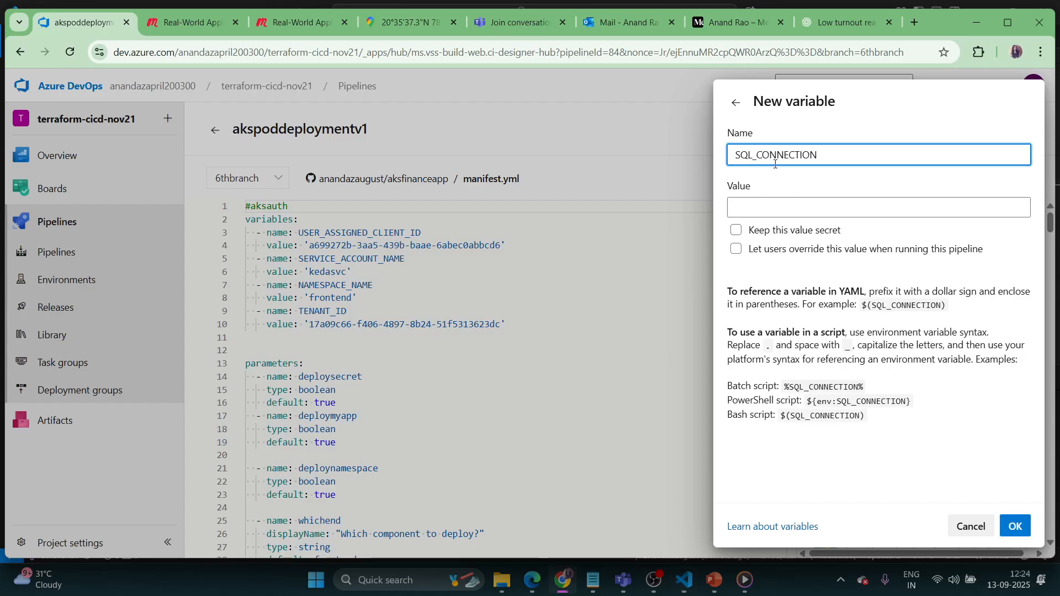
pyautogui.click(756, 214)
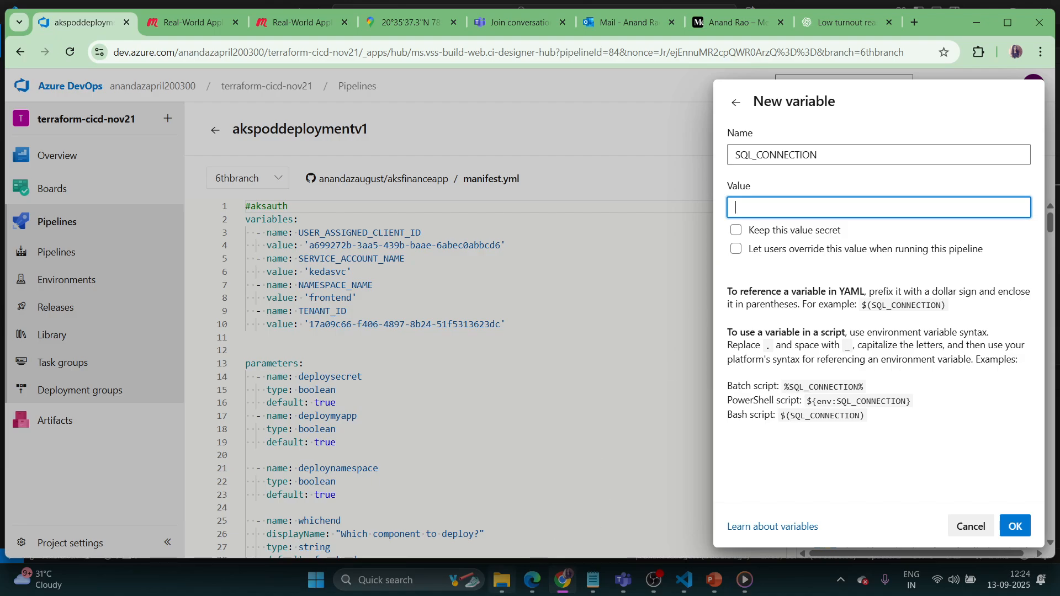
# - Switch to the Azure portal, search for "sql servers", and open the list of SQL logical servers
pyautogui.click(535, 589)
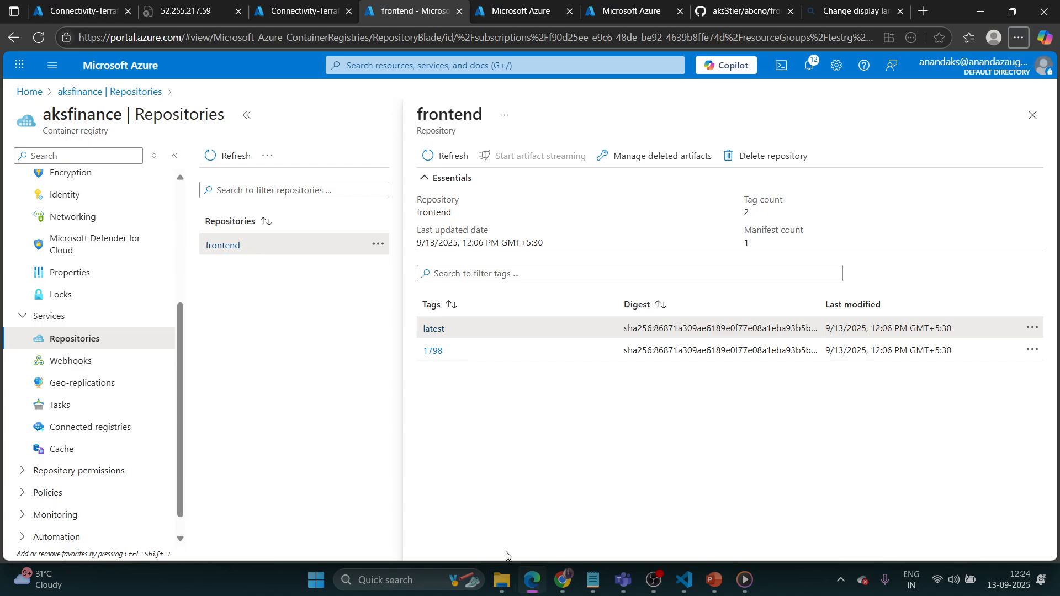
pyautogui.click(392, 67)
pyautogui.write('sql')
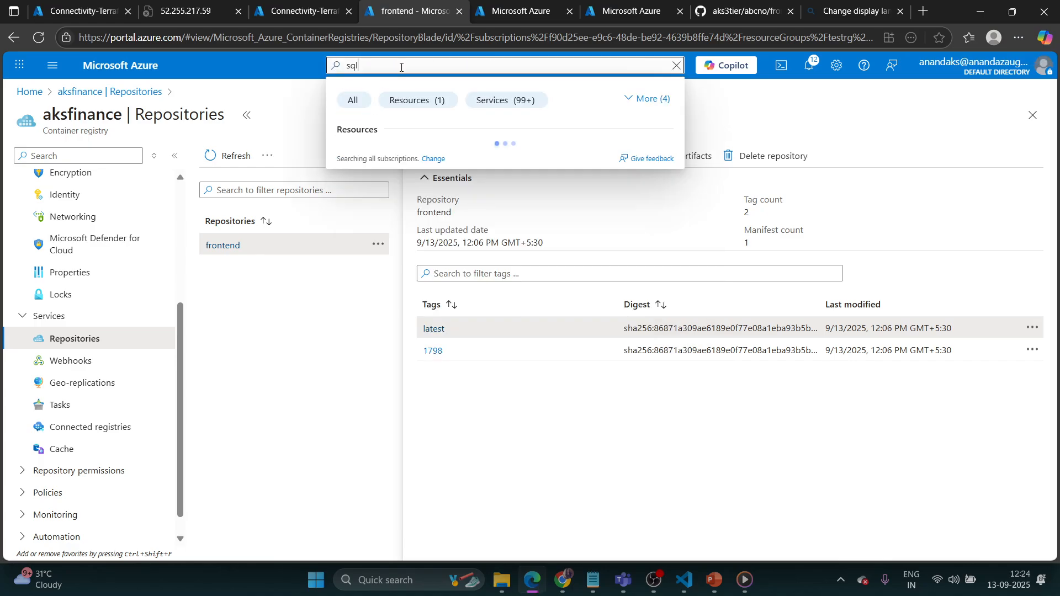
pyautogui.write(' server')
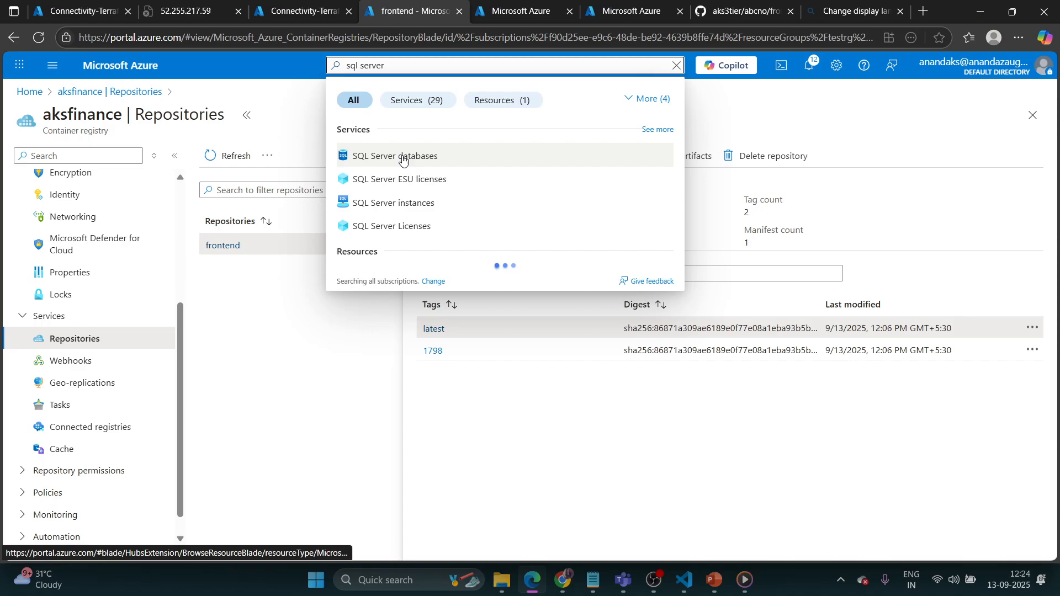
pyautogui.write('s')
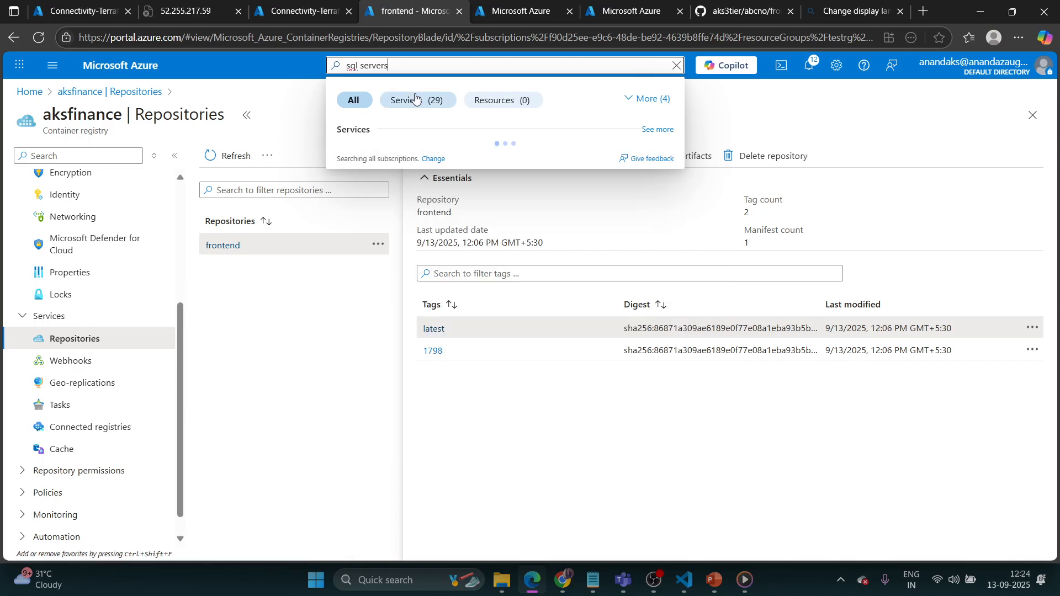
pyautogui.click(410, 209)
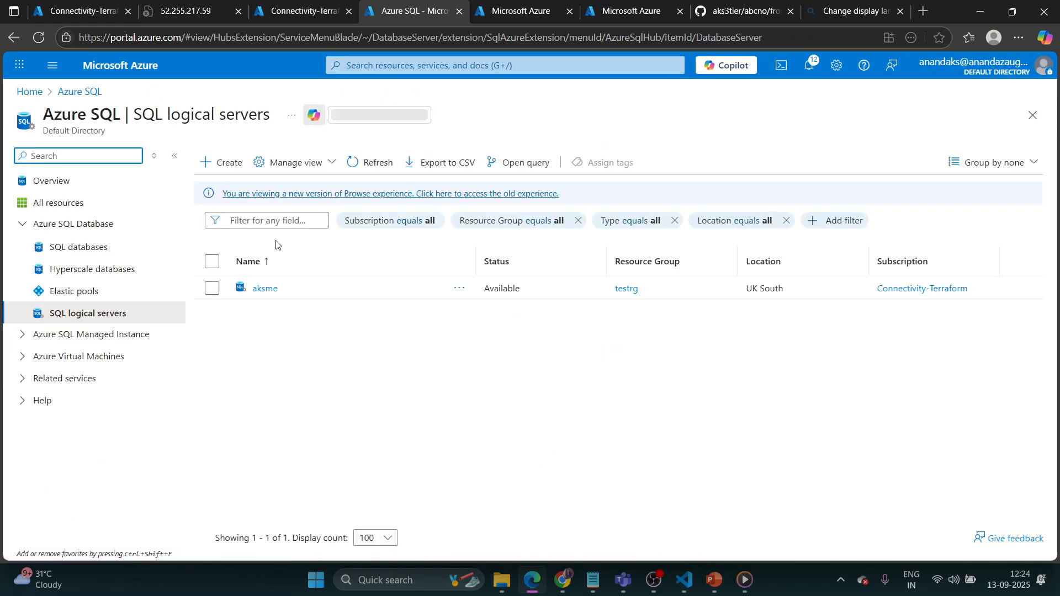
# - Open the aksme SQL server and view its list of SQL databases
pyautogui.click(264, 288)
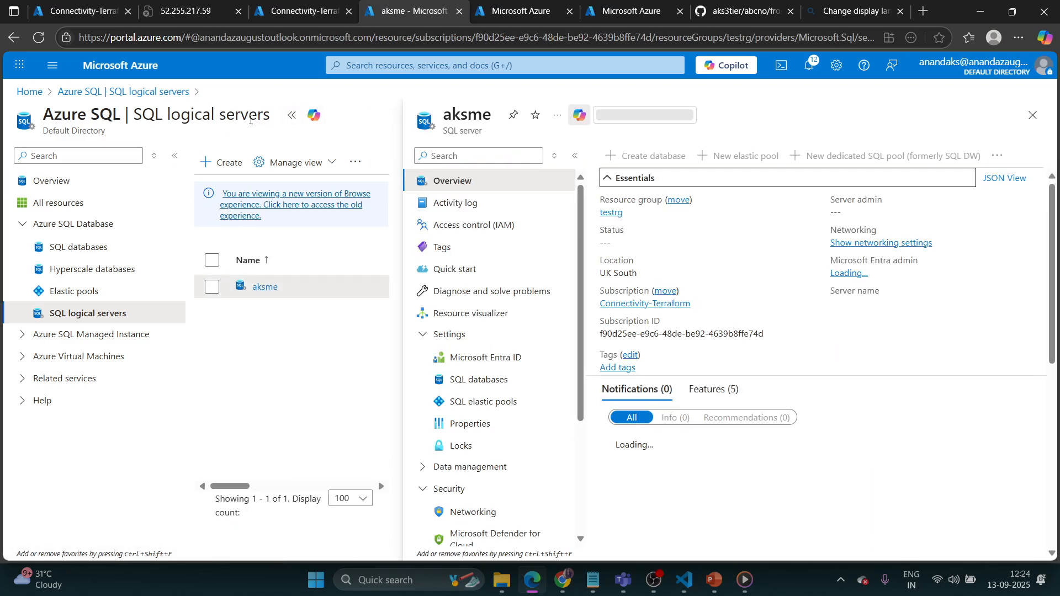
pyautogui.click(284, 120)
pyautogui.click(101, 379)
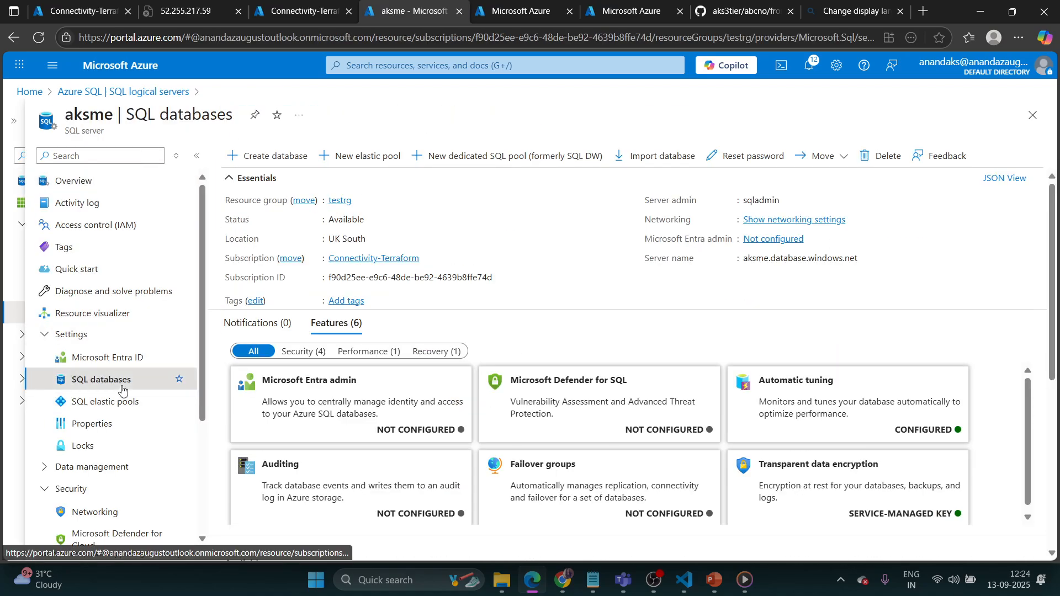
# - Search the portal for "sql da", open Azure SQL Database and start creating a new SQL database
pyautogui.click(357, 66)
pyautogui.write('sql da')
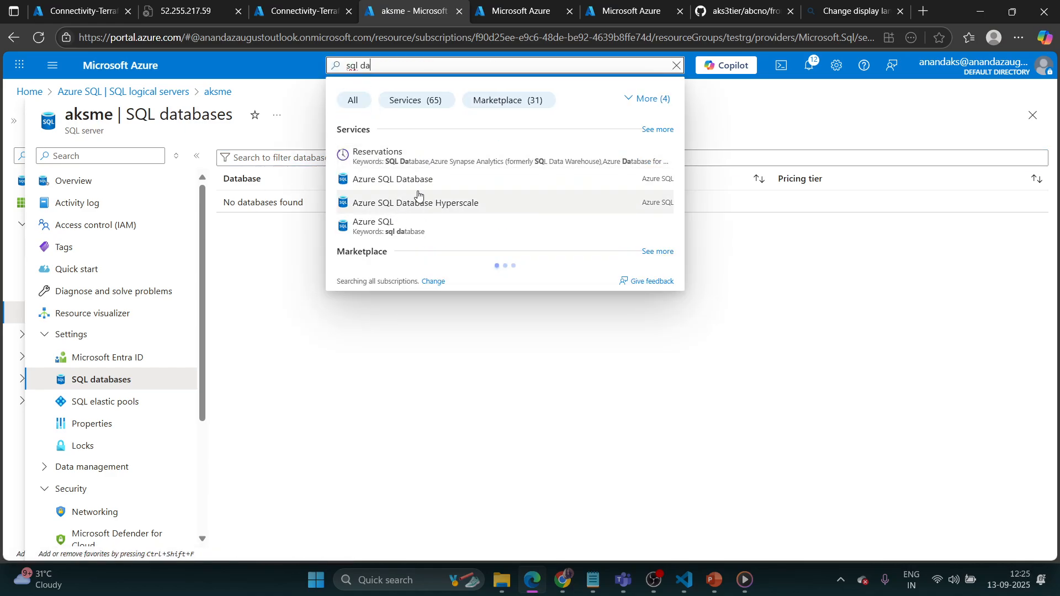
pyautogui.click(413, 178)
pyautogui.click(220, 163)
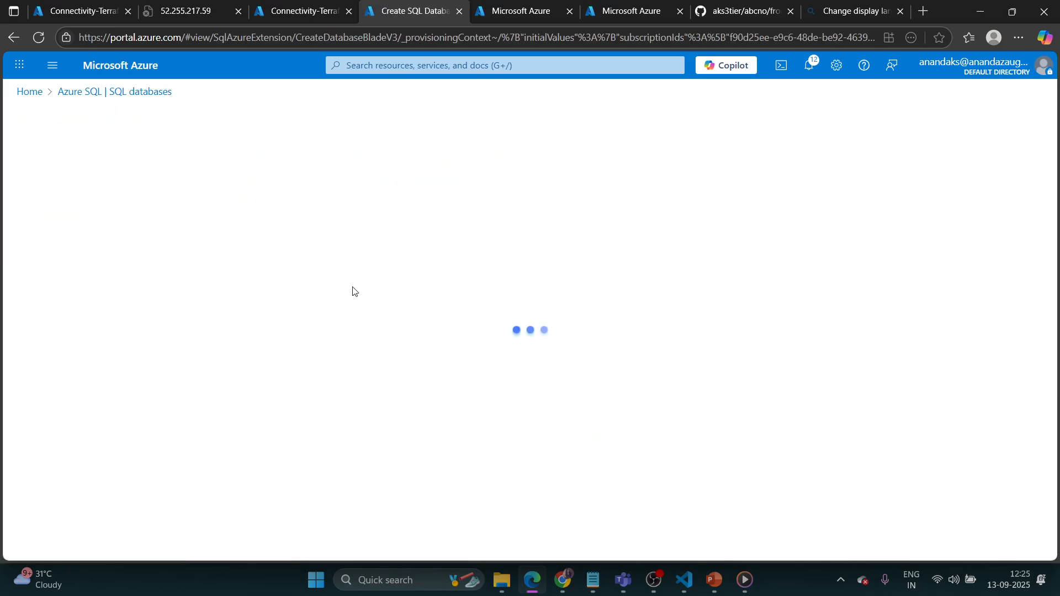
# - Assign the new SQL database to resource group testrg and name it aksme
pyautogui.click(294, 396)
pyautogui.write('test')
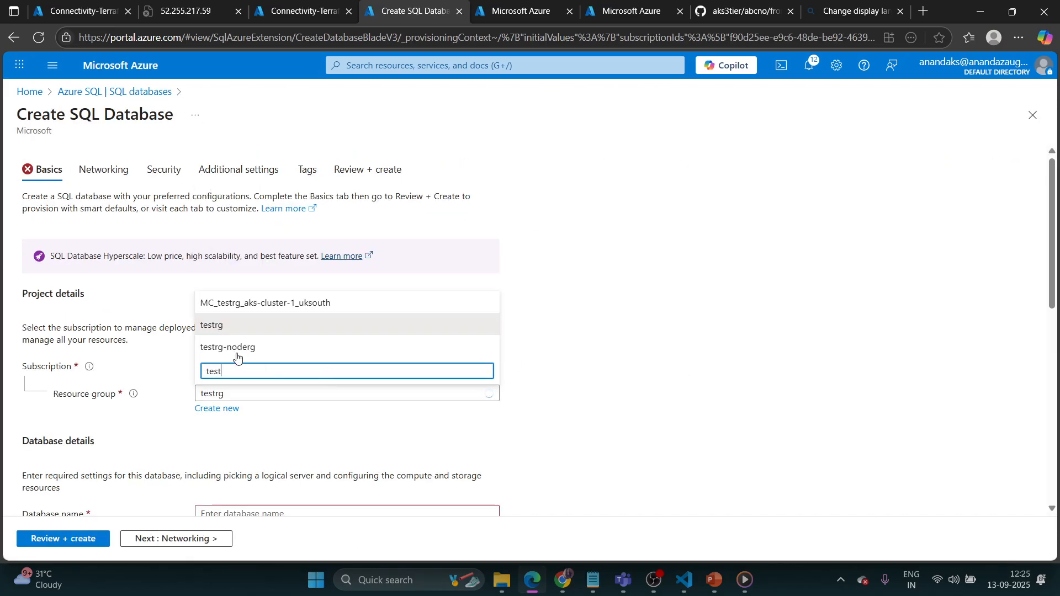
pyautogui.click(239, 327)
pyautogui.scroll(-2, 262, 373)
pyautogui.click(253, 396)
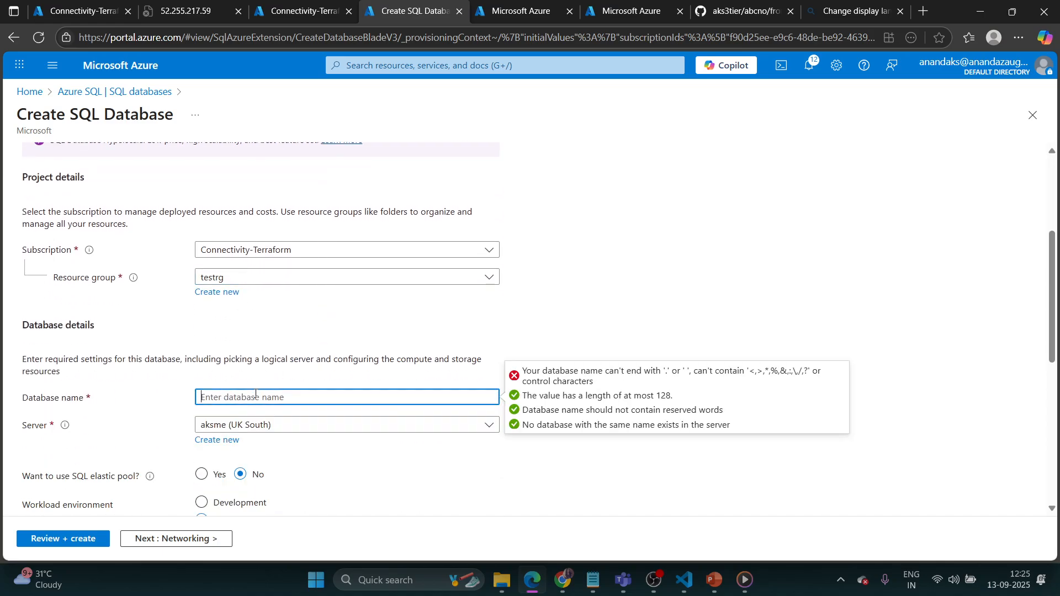
pyautogui.write('aksme')
# - Set the new database's workload environment to Development
pyautogui.scroll(-8, 252, 393)
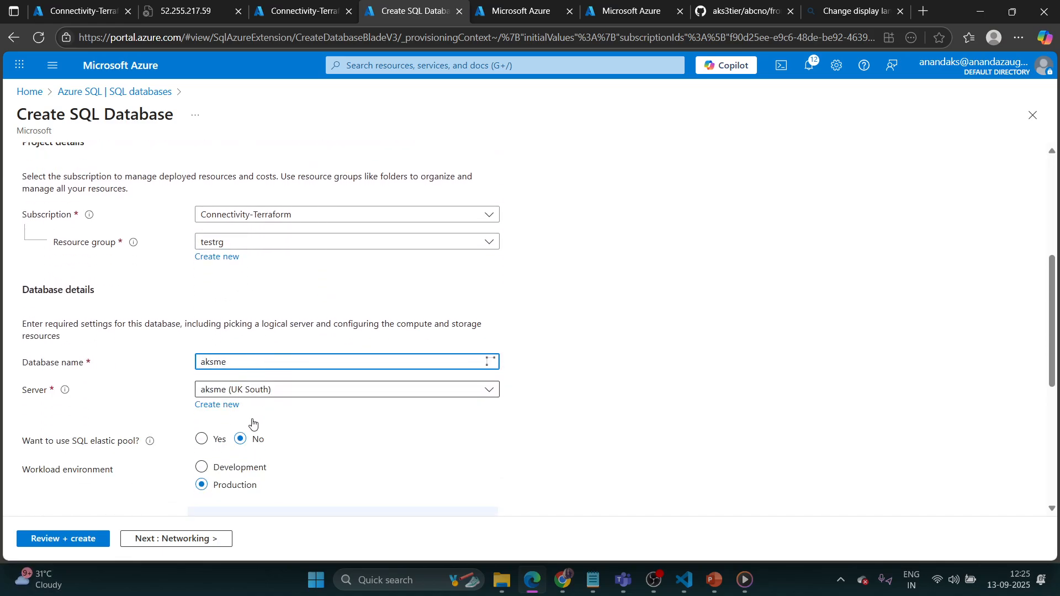
pyautogui.scroll(3, 225, 203)
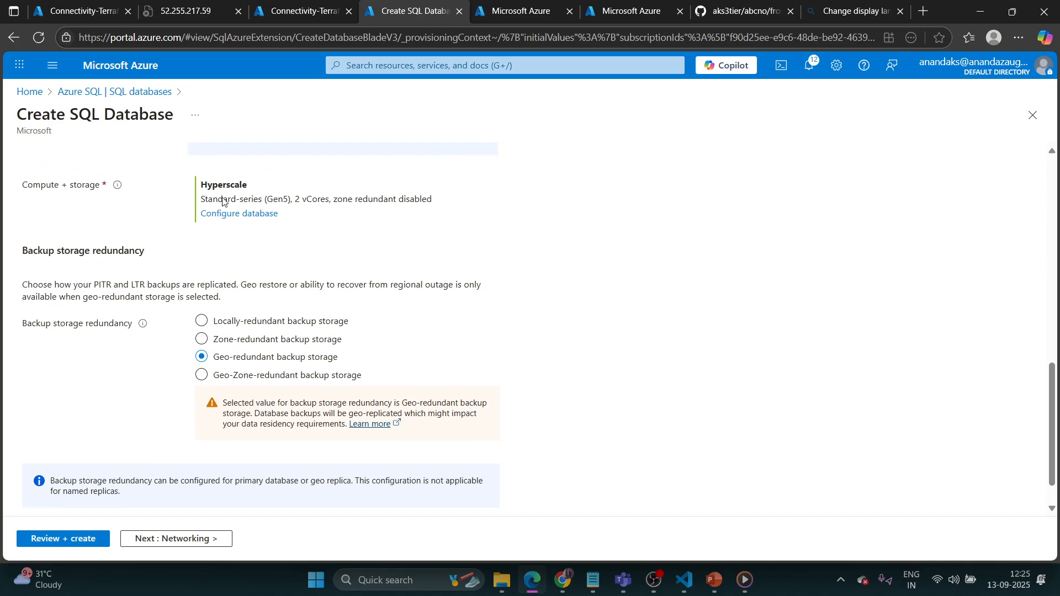
pyautogui.click(226, 187)
pyautogui.scroll(-1, 284, 347)
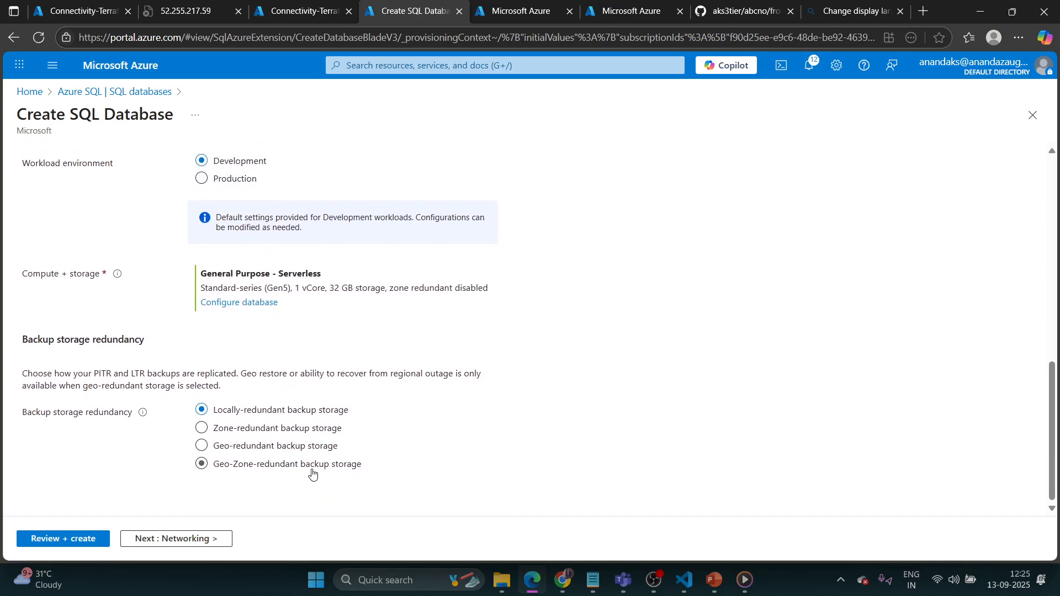
# - Add the current client IP address to the server's firewall rules in the database's networking settings
pyautogui.click(183, 540)
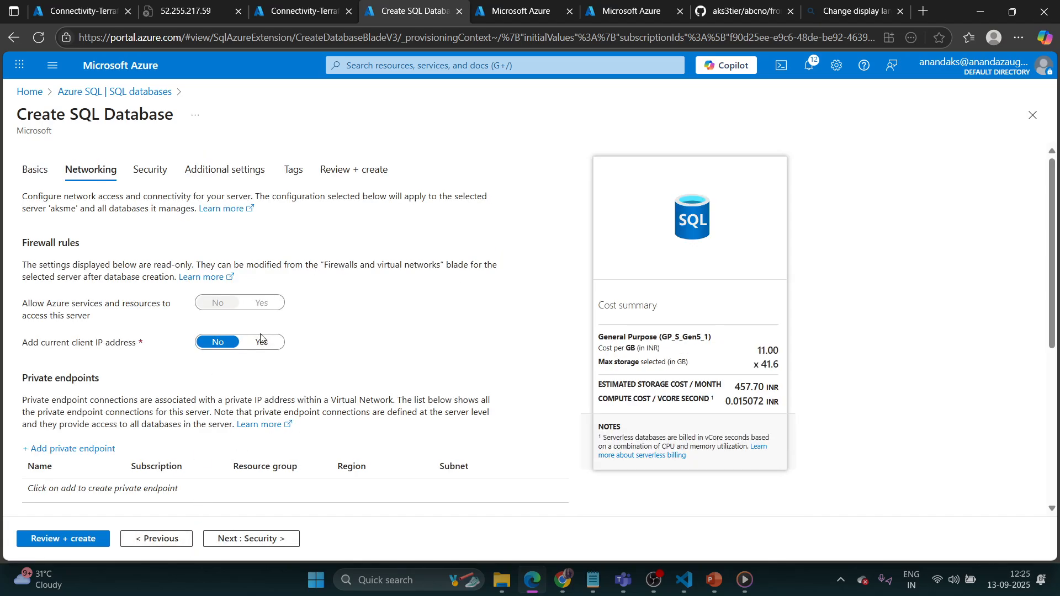
pyautogui.scroll(-5, 260, 339)
pyautogui.scroll(5, 265, 339)
pyautogui.click(265, 342)
pyautogui.scroll(-5, 307, 343)
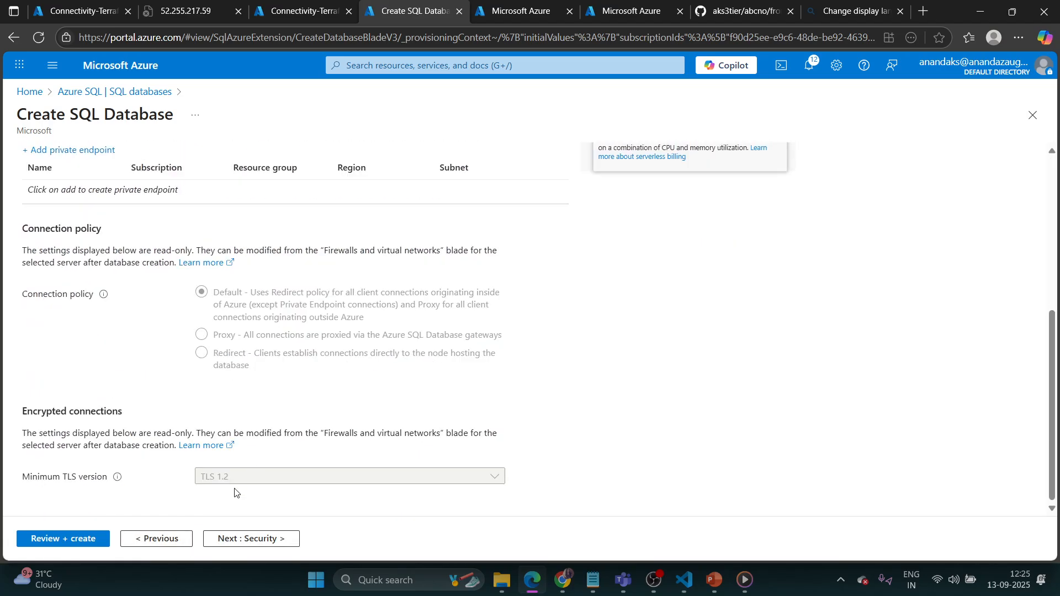
# - Keep the default security, additional and tag settings, review the configuration and create the aksme database
pyautogui.click(249, 539)
pyautogui.click(266, 539)
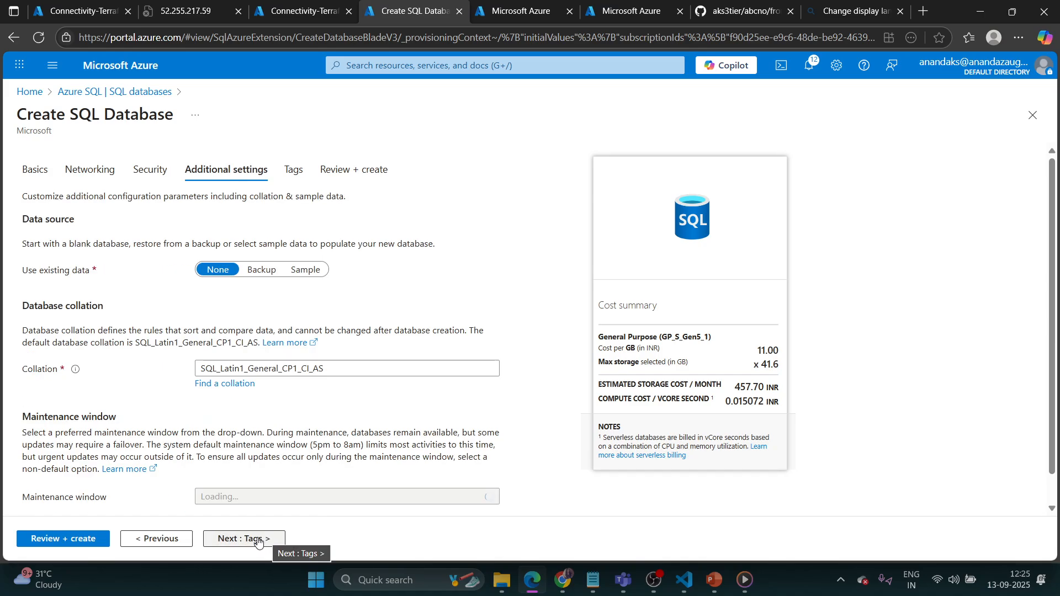
pyautogui.click(267, 539)
pyautogui.click(293, 539)
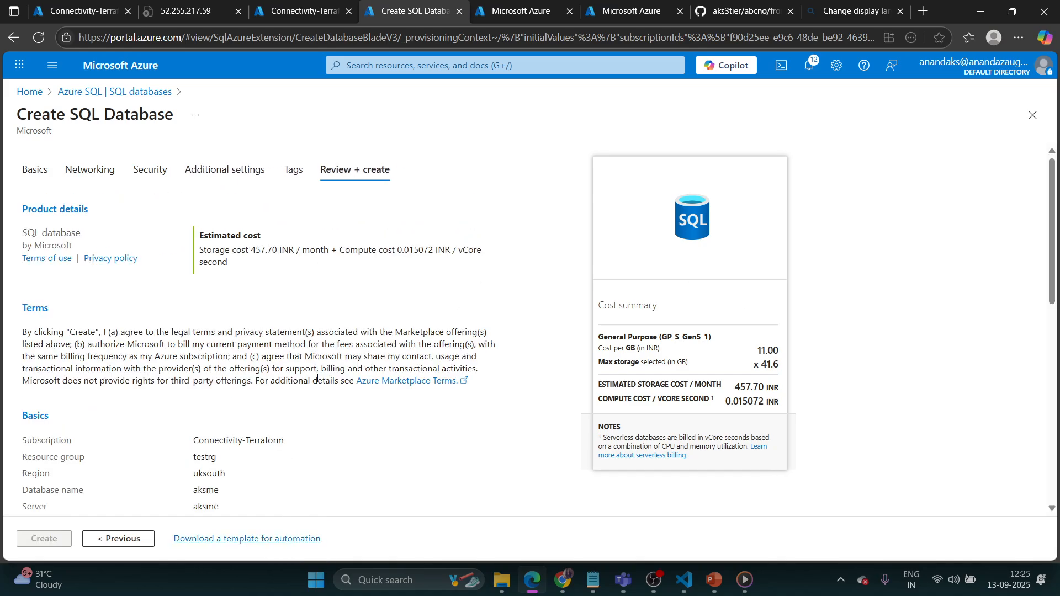
pyautogui.scroll(-10, 318, 379)
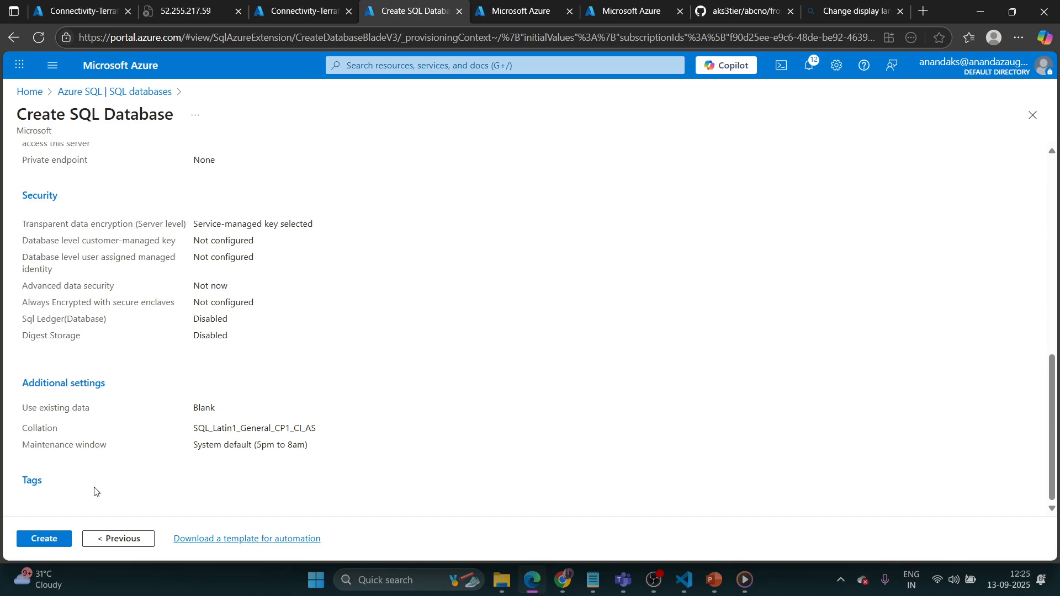
pyautogui.click(48, 543)
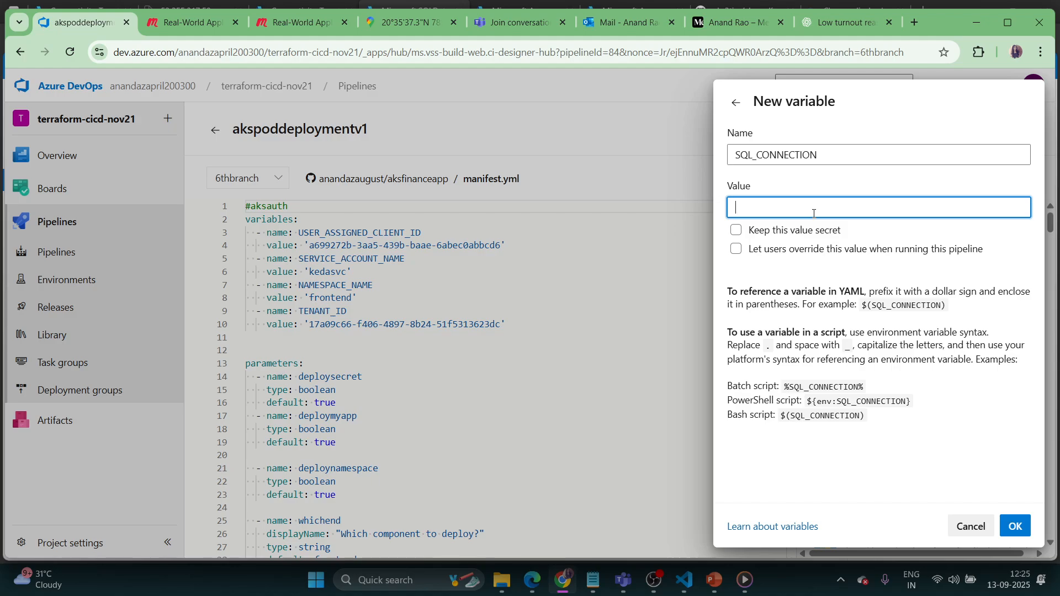
# - Switch to Azure DevOps, enter a placeholder secret value for the SQL_CONNECTION variable, reveal it briefly and keep it marked as secret
pyautogui.click(737, 233)
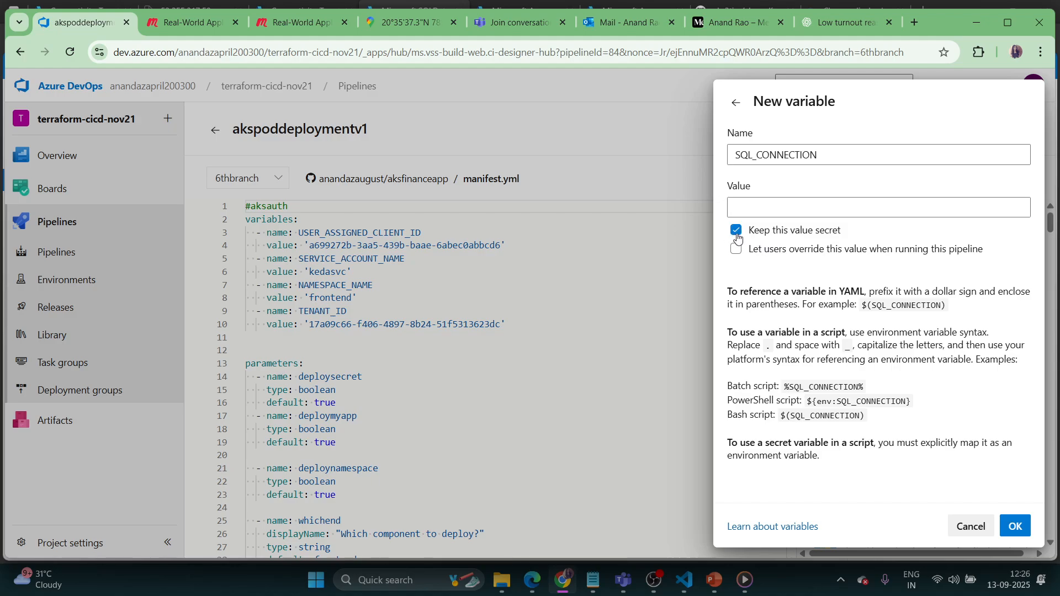
pyautogui.click(767, 207)
pyautogui.moveTo(790, 209); pyautogui.dragTo(688, 213)
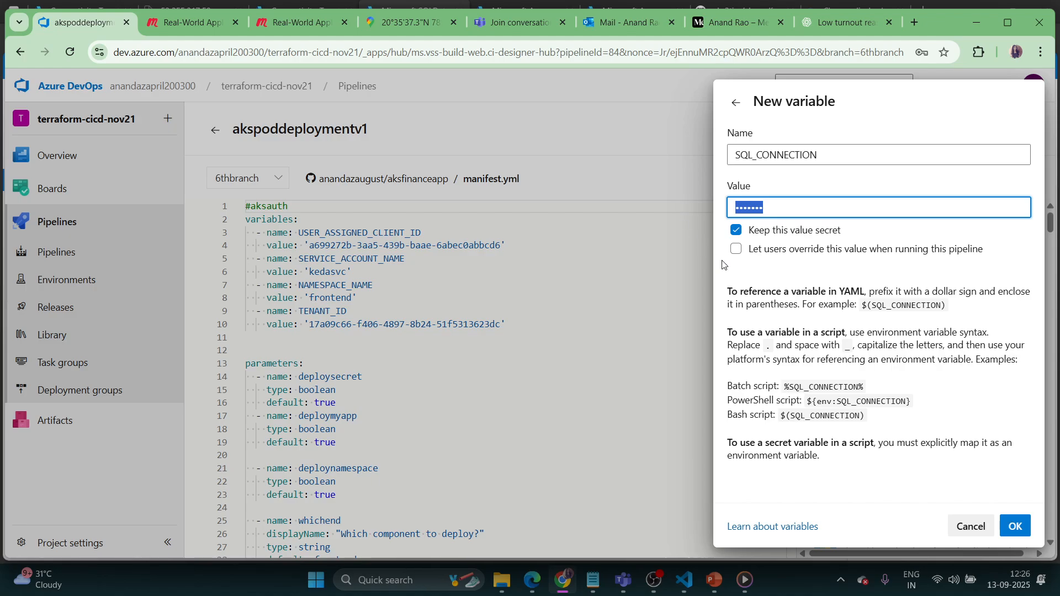
pyautogui.click(737, 228)
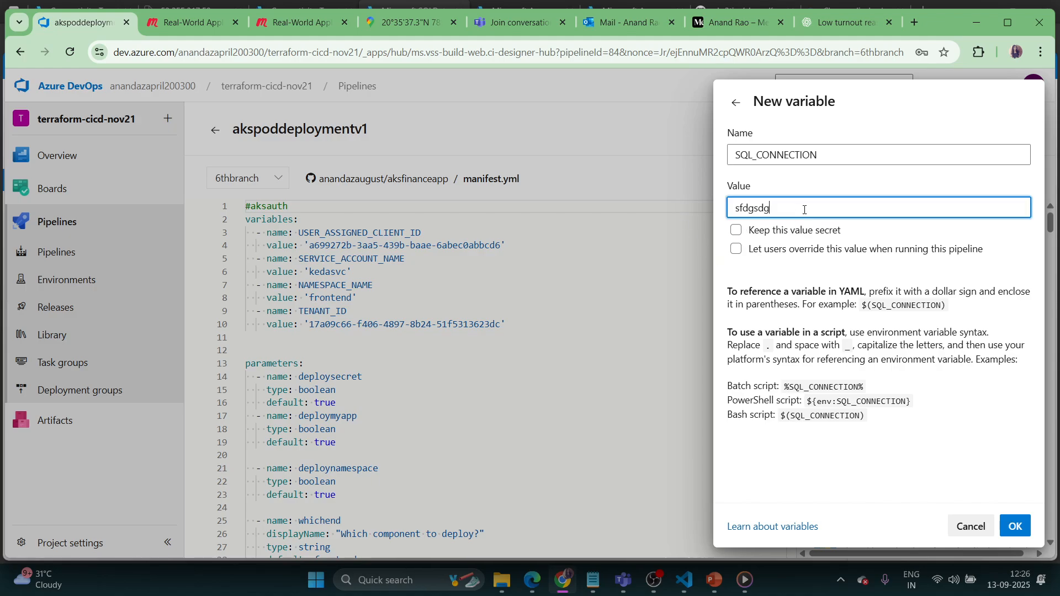
pyautogui.moveTo(789, 208); pyautogui.dragTo(718, 218)
pyautogui.click(737, 230)
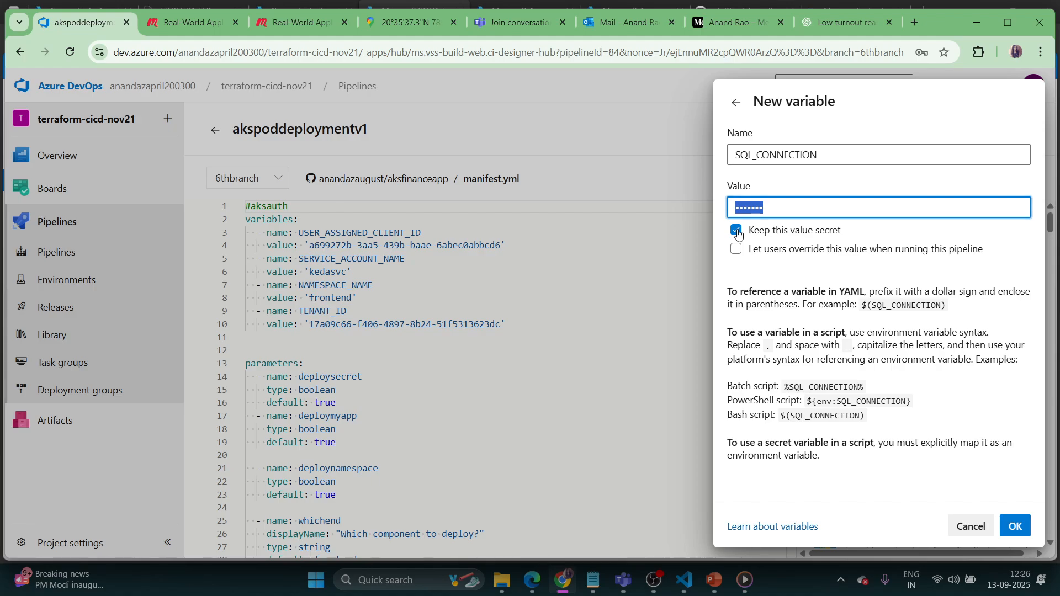
# - Switch to the Azure portal and check the progress of the aksme database deployment
pyautogui.hotkey('alt', 'Tab')
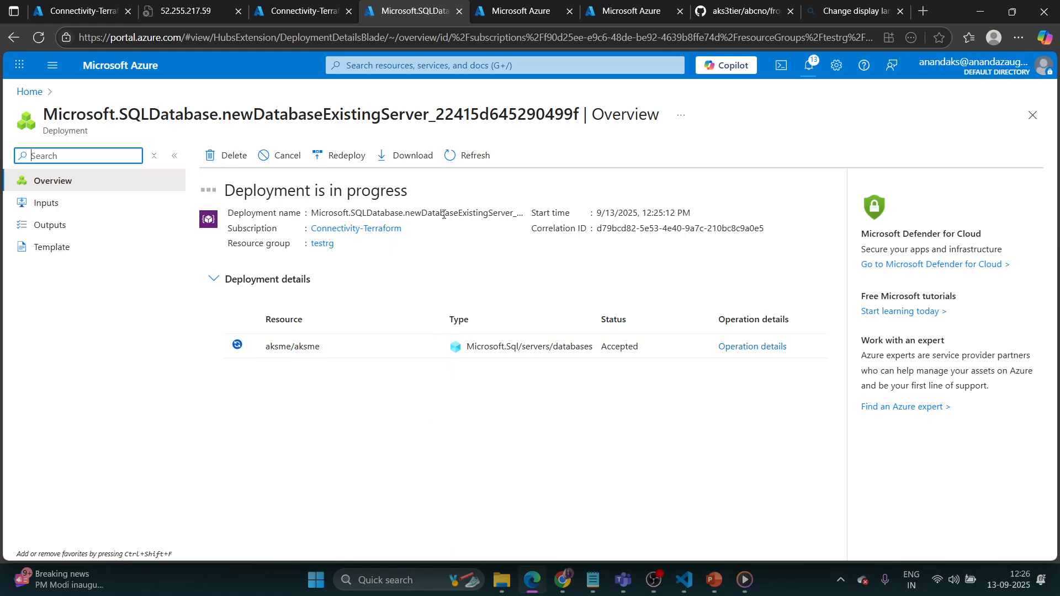
pyautogui.click(562, 589)
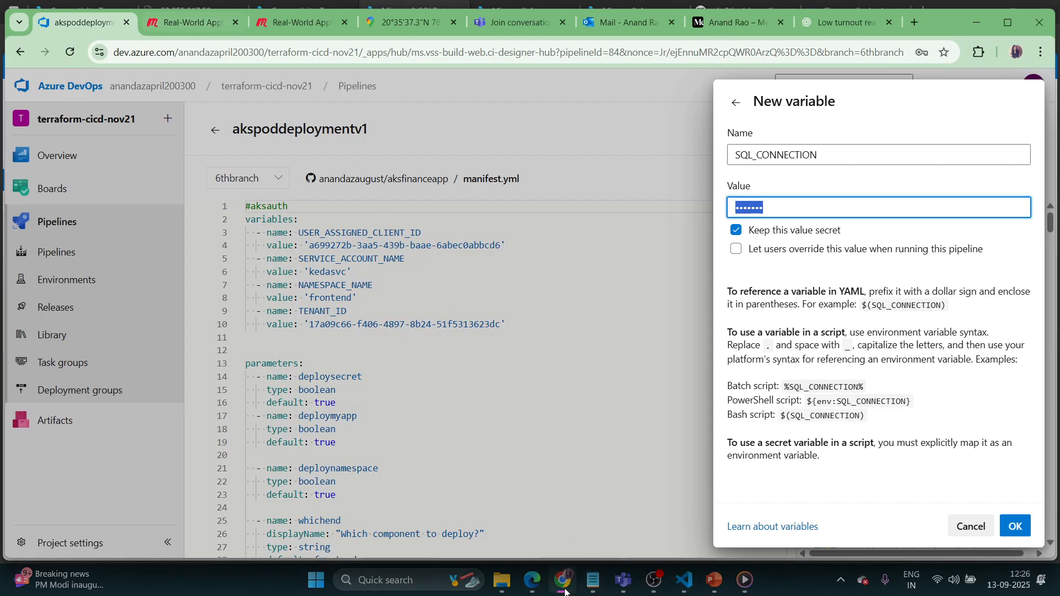
pyautogui.moveTo(533, 589)
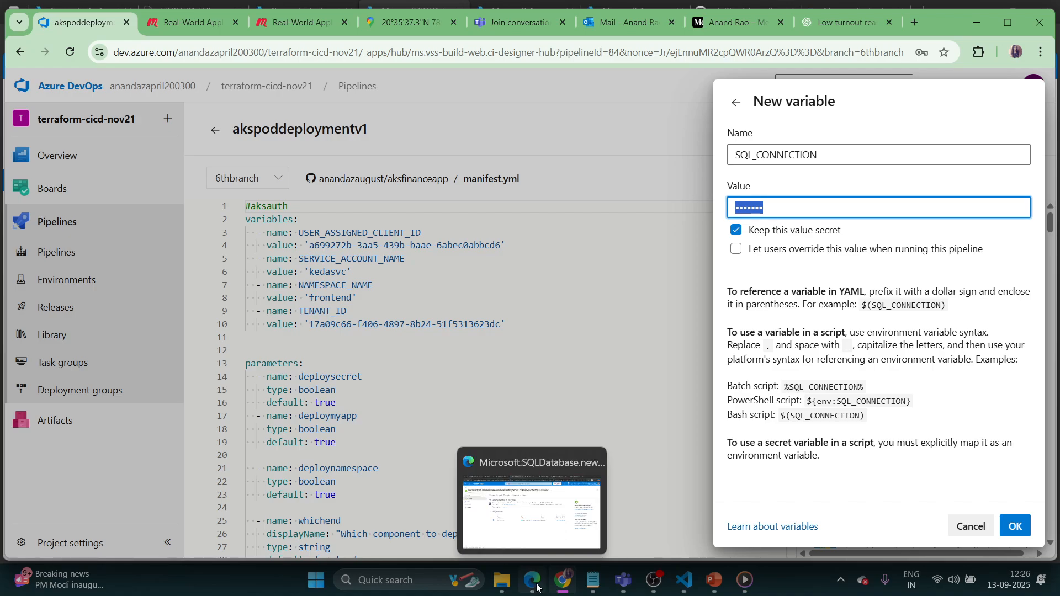
pyautogui.click(540, 591)
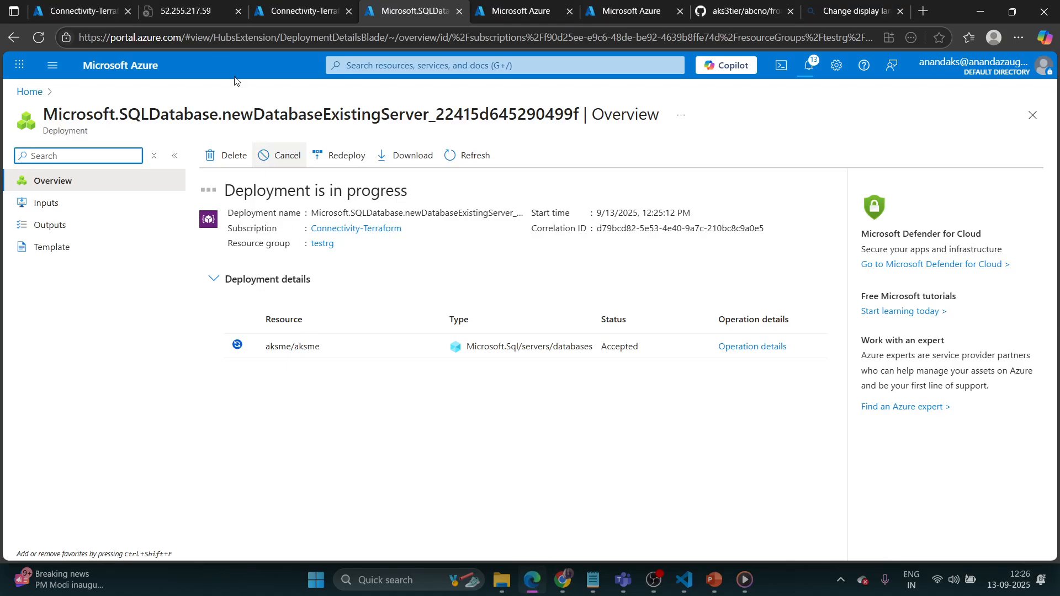
# - In the other Azure portal session, search for "container reg" and open the list of container registries
pyautogui.click(105, 12)
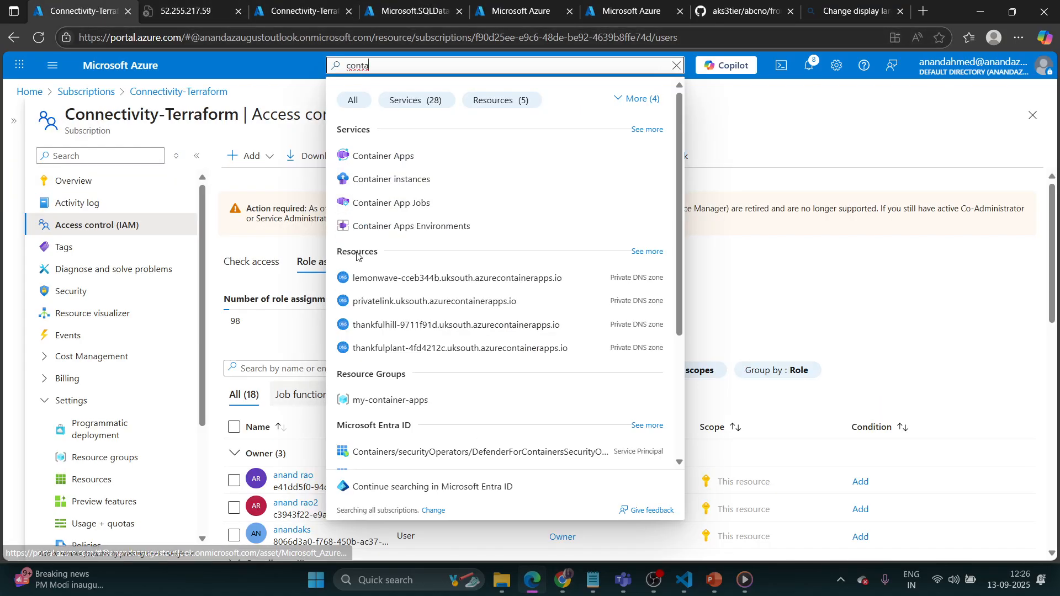
pyautogui.doubleClick(400, 66)
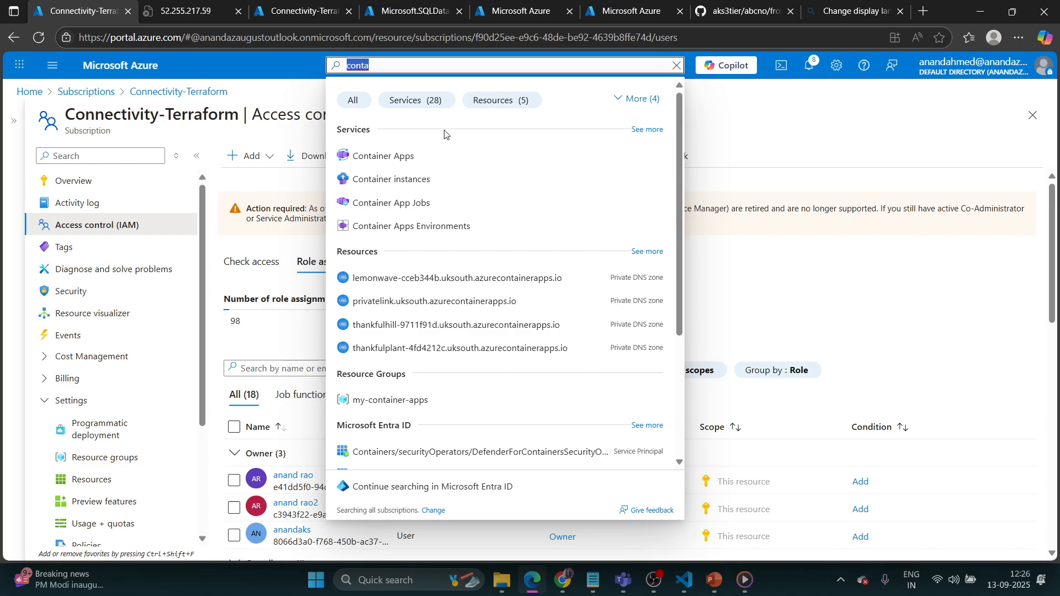
pyautogui.write('registry')
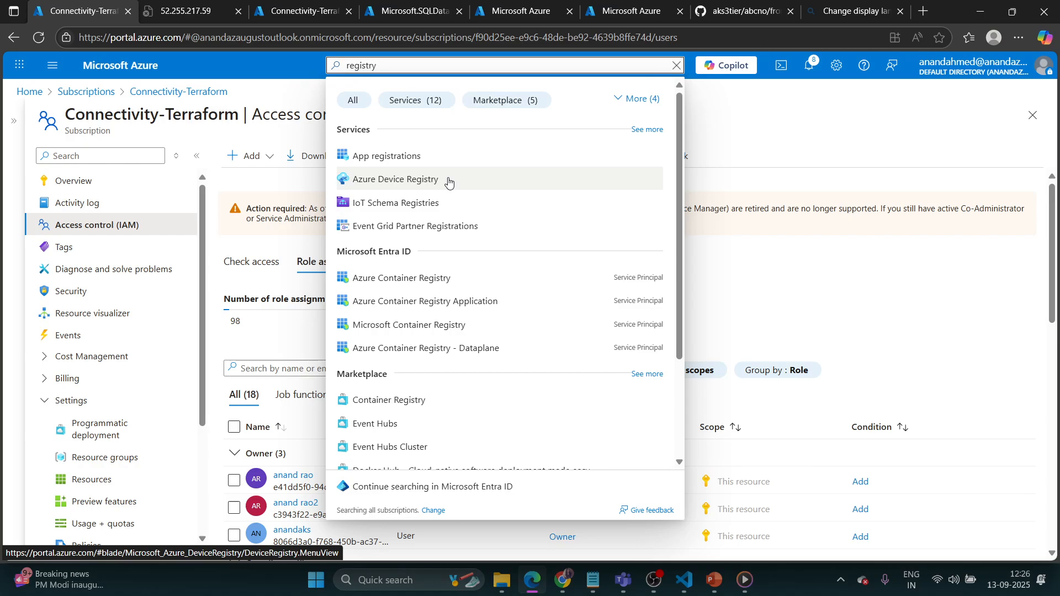
pyautogui.hotkey('ctrl', 'a')
pyautogui.write('container reg')
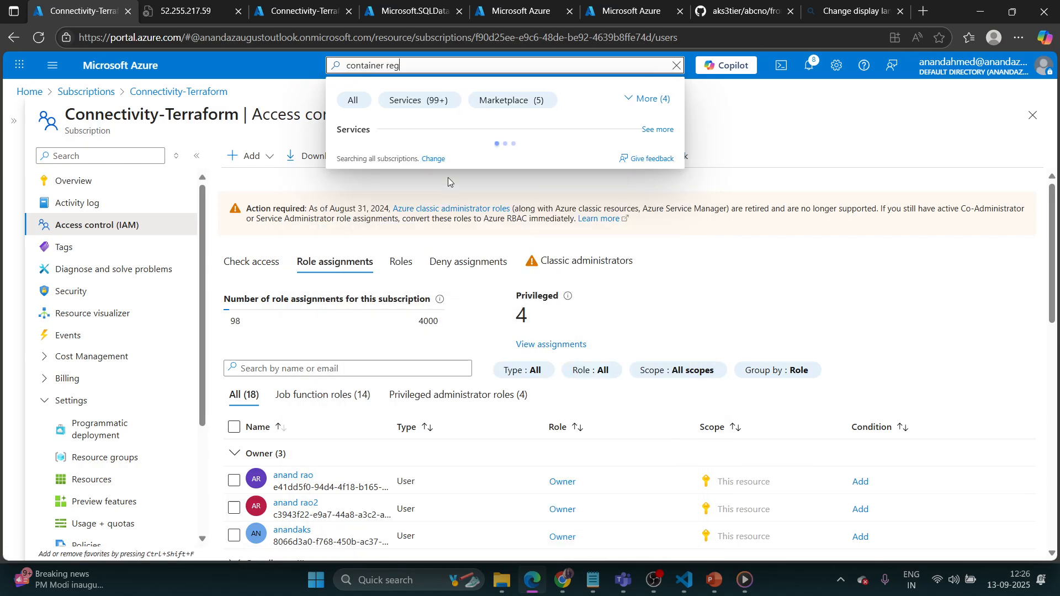
pyautogui.click(414, 154)
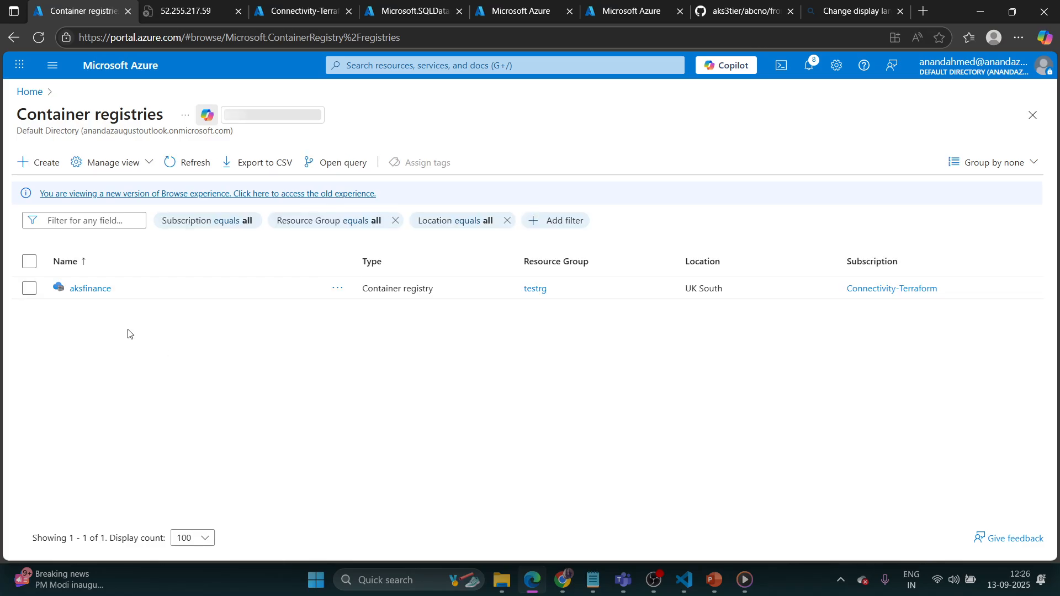
# - Open the aksfinance container registry, view its repositories and open the backend repository
pyautogui.click(97, 289)
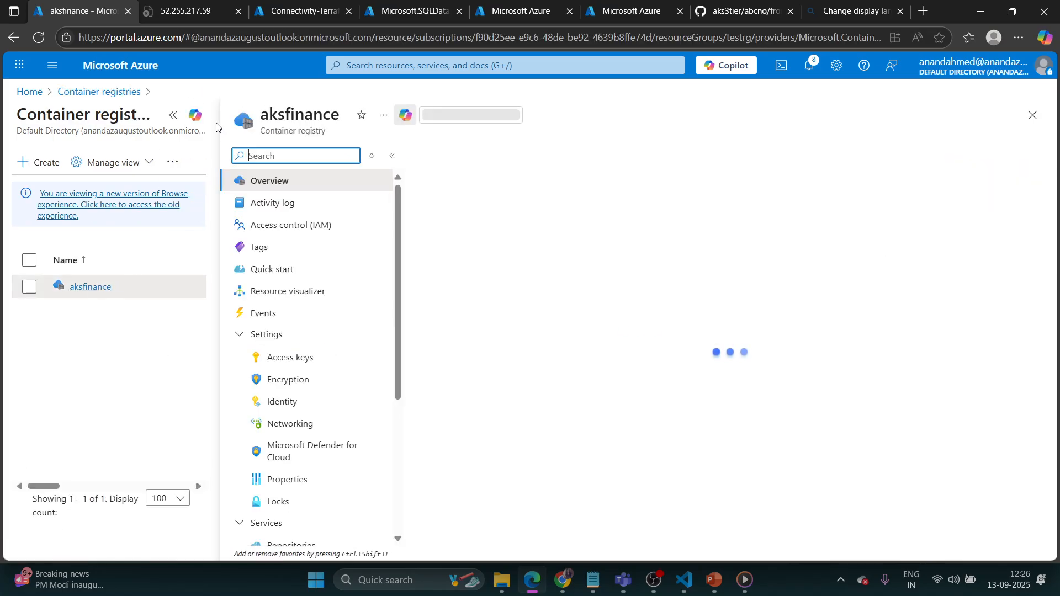
pyautogui.click(173, 115)
pyautogui.scroll(-2, 119, 406)
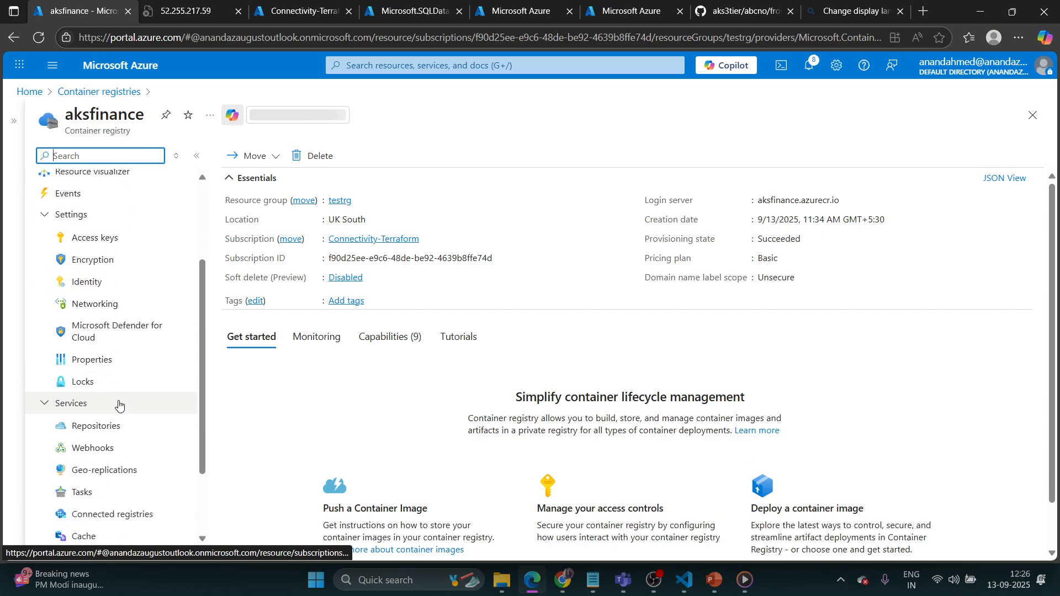
pyautogui.scroll(-1, 119, 406)
pyautogui.click(100, 409)
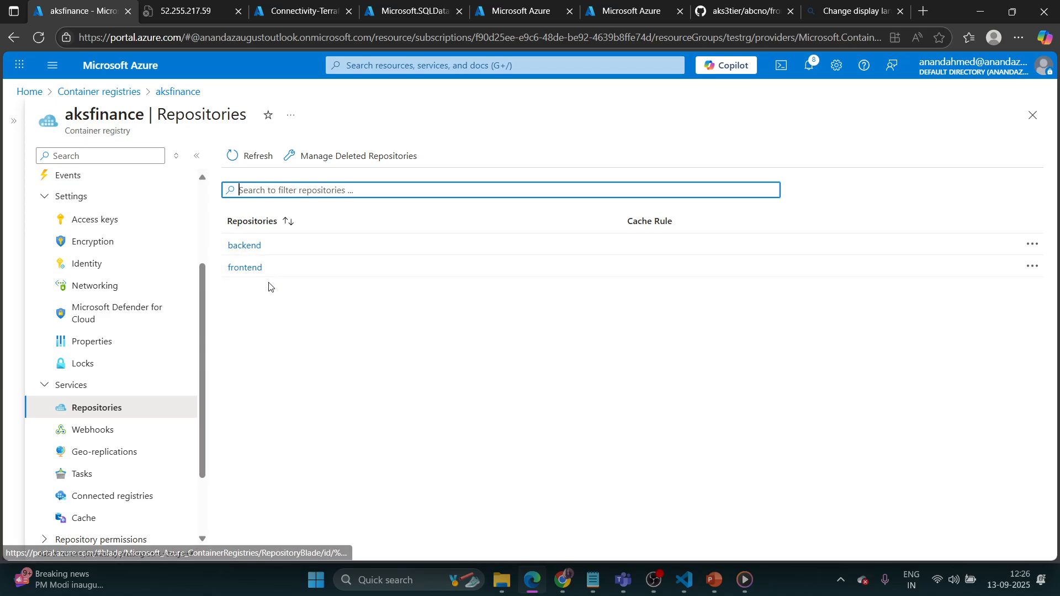
pyautogui.click(247, 249)
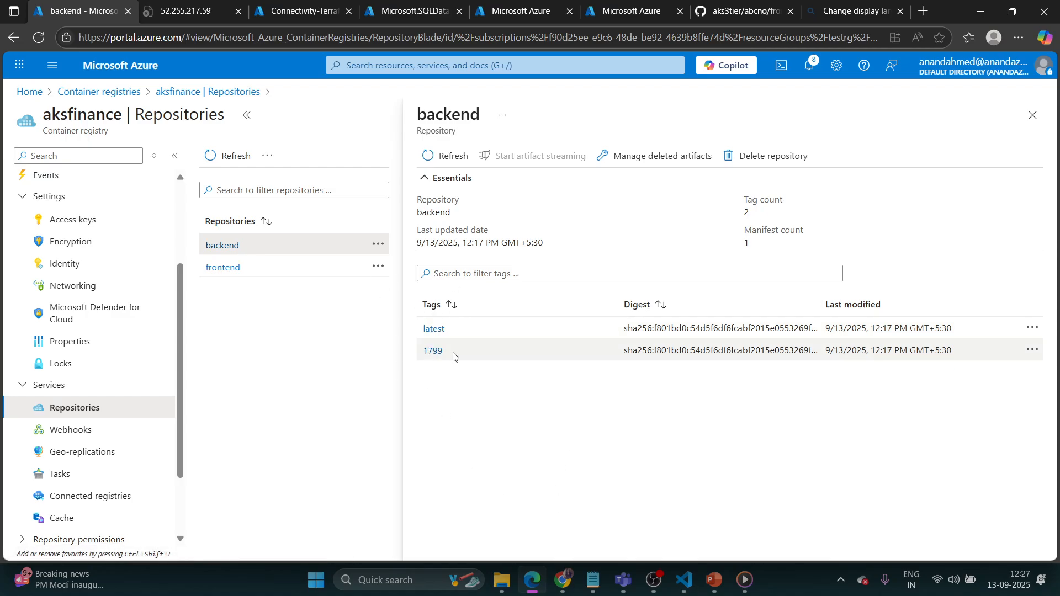
# - Open the latest tag of the backend repository and copy the image reference from its Docker pull command
pyautogui.click(434, 329)
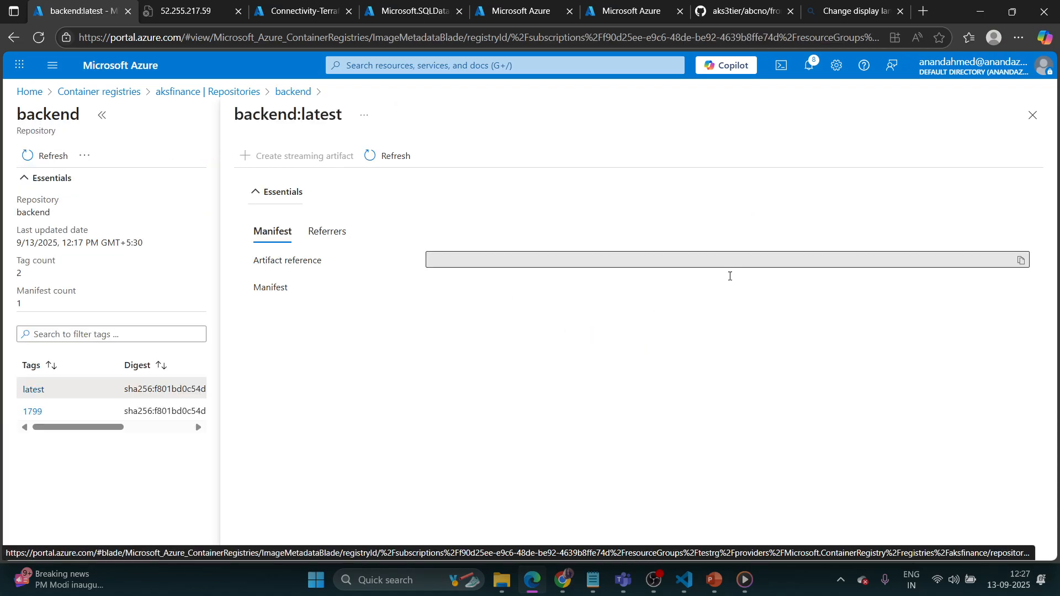
pyautogui.moveTo(634, 336); pyautogui.dragTo(478, 338)
pyautogui.hotkey('ctrl', 'c')
pyautogui.hotkey('alt', 'Tab')
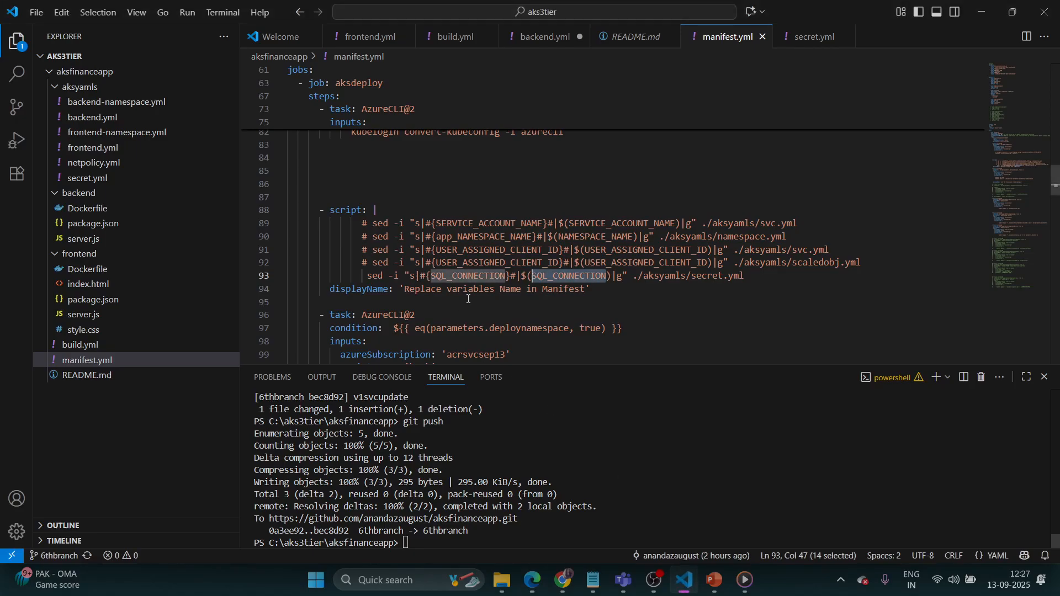
# - In VS Code, open backend.yml and examine the financeapp container's image reference and its SQL_CONNECTION secret reference
pyautogui.click(94, 117)
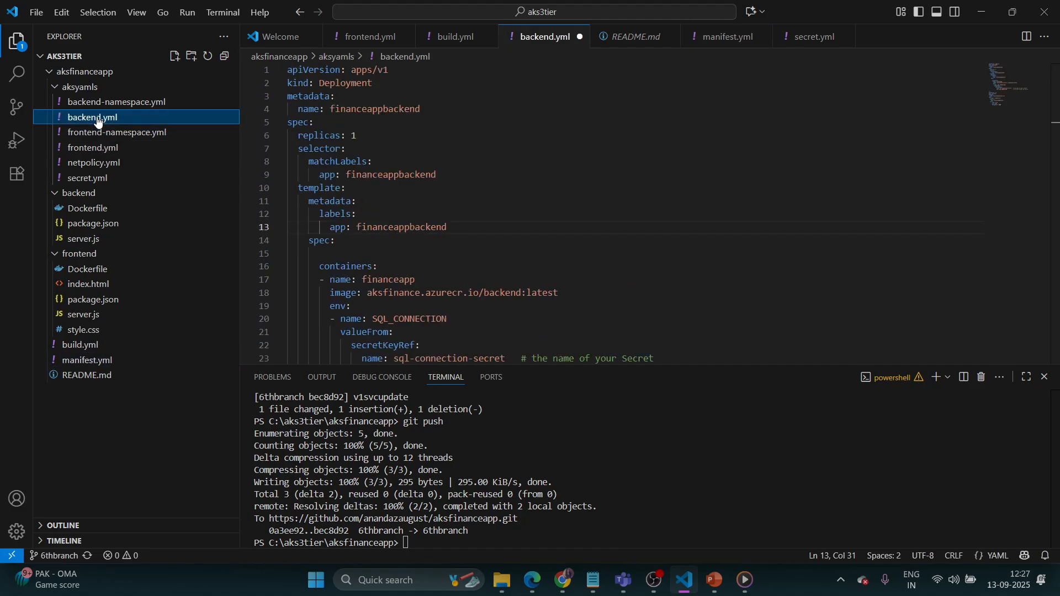
pyautogui.scroll(-3, 489, 263)
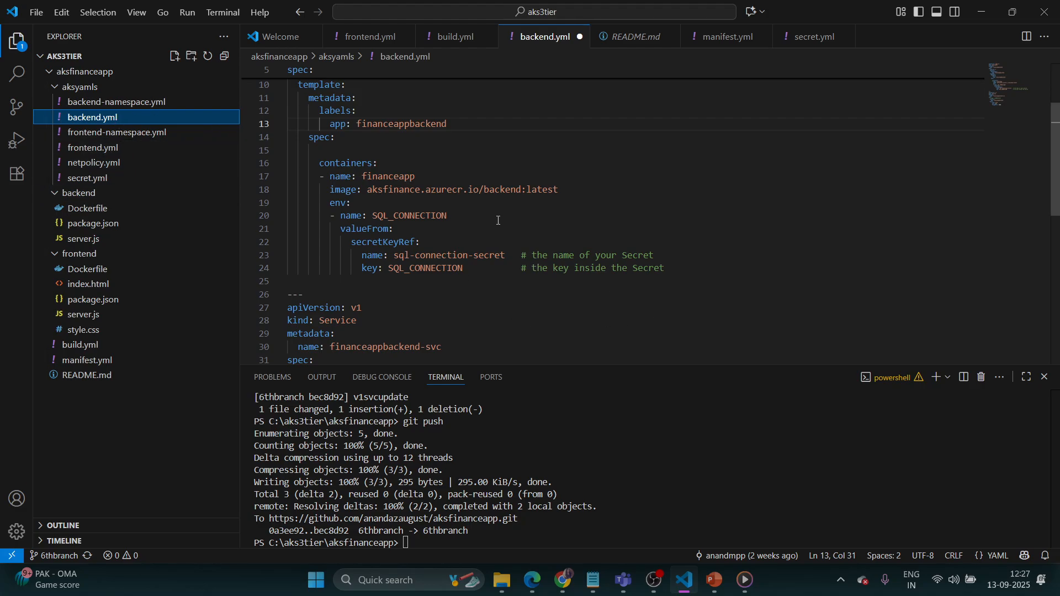
pyautogui.doubleClick(441, 255)
pyautogui.scroll(-4, 548, 266)
pyautogui.scroll(5, 548, 248)
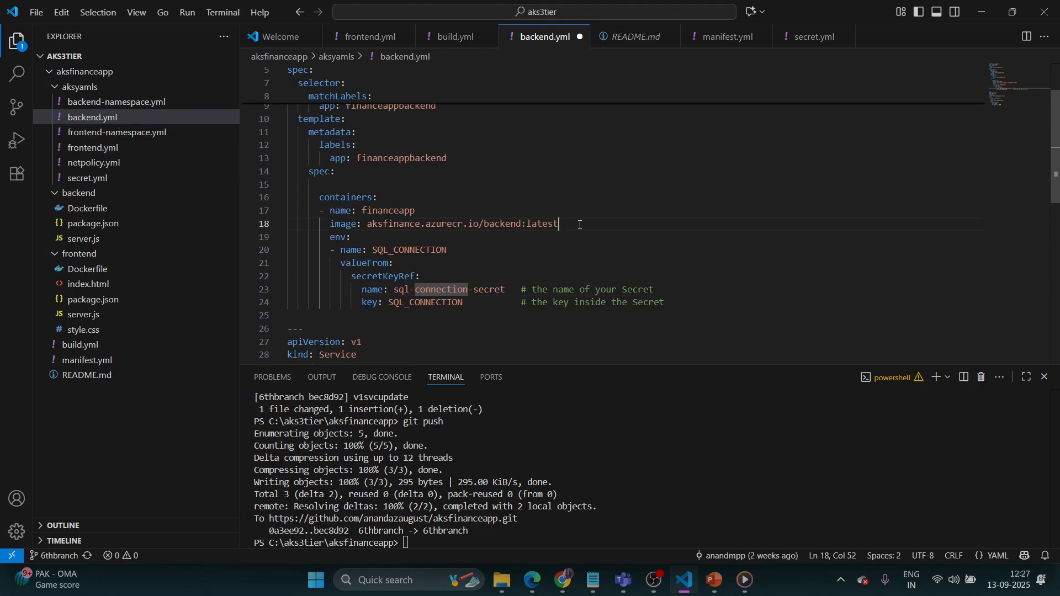
pyautogui.moveTo(559, 224); pyautogui.dragTo(368, 228)
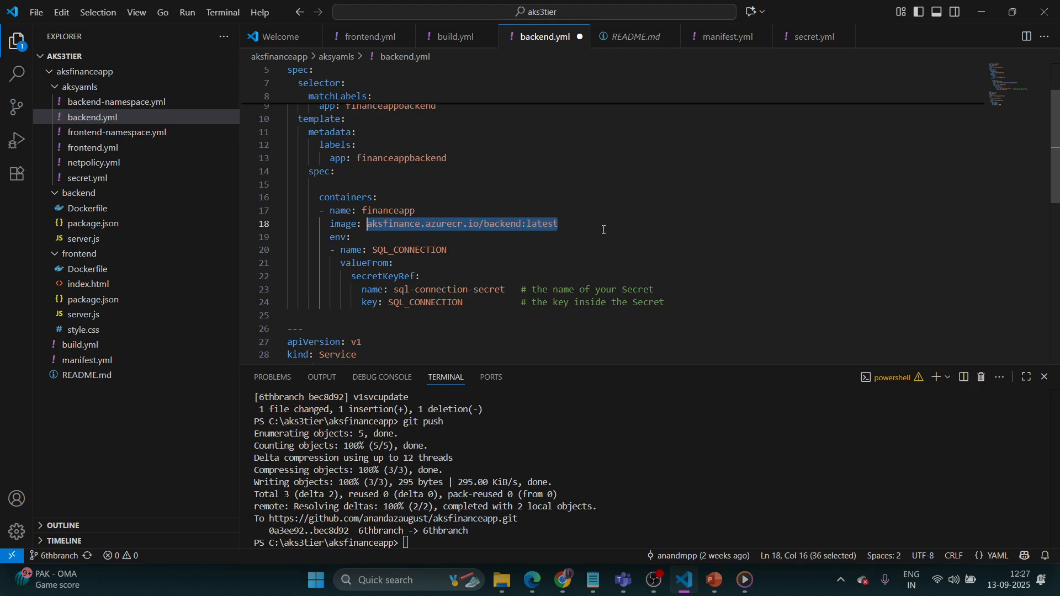
pyautogui.moveTo(604, 230); pyautogui.dragTo(368, 222)
# - Compare the image path in the portal's Docker pull command for backend:latest with the image line in backend.yml
pyautogui.hotkey('alt', 'Tab')
pyautogui.moveTo(634, 338); pyautogui.dragTo(467, 330)
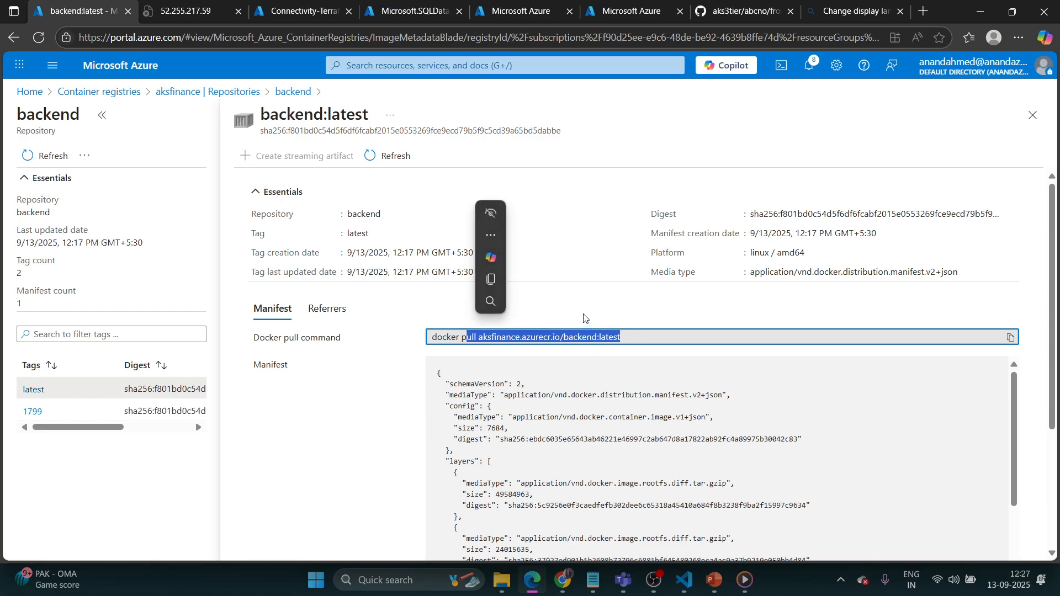
pyautogui.hotkey('ctrl', 'c')
pyautogui.hotkey('alt', 'Tab')
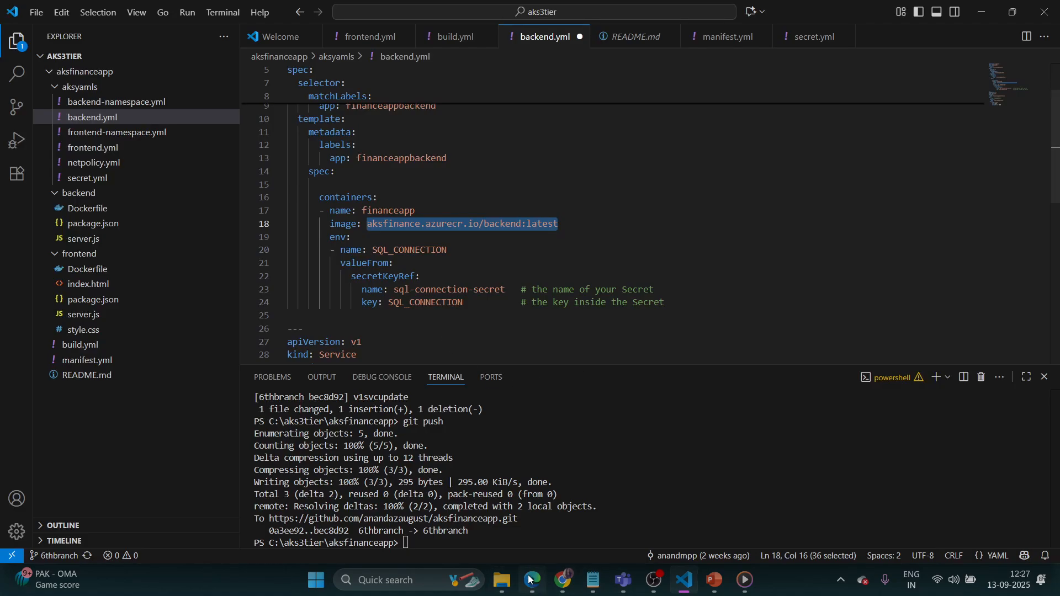
# - Switch to the Azure portal, open the deployed aksme database and copy its ADO.NET connection string for SQL authentication
pyautogui.hotkey('alt', 'Tab')
pyautogui.click(403, 12)
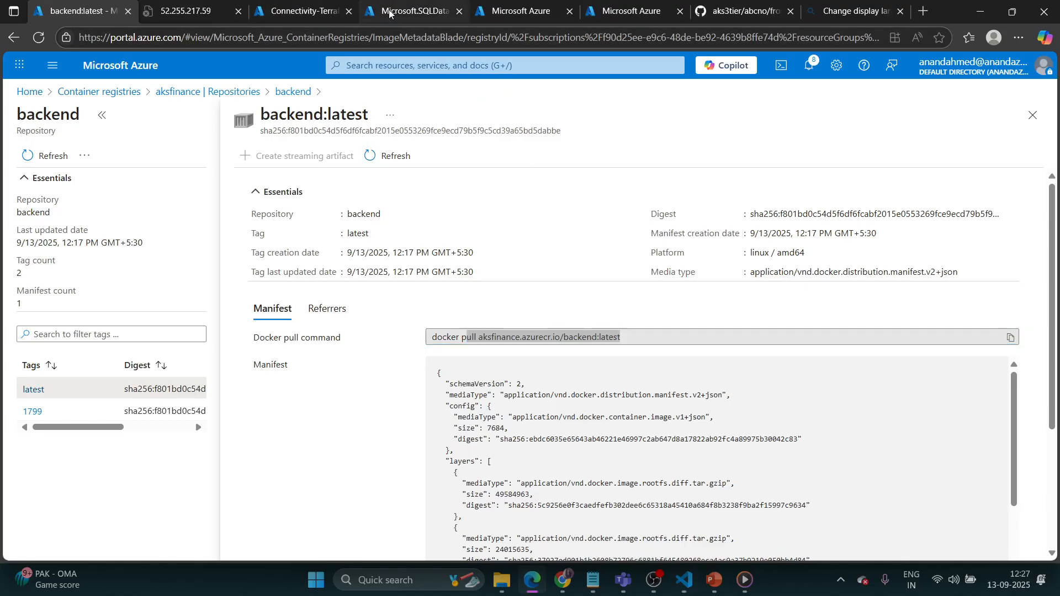
pyautogui.click(285, 344)
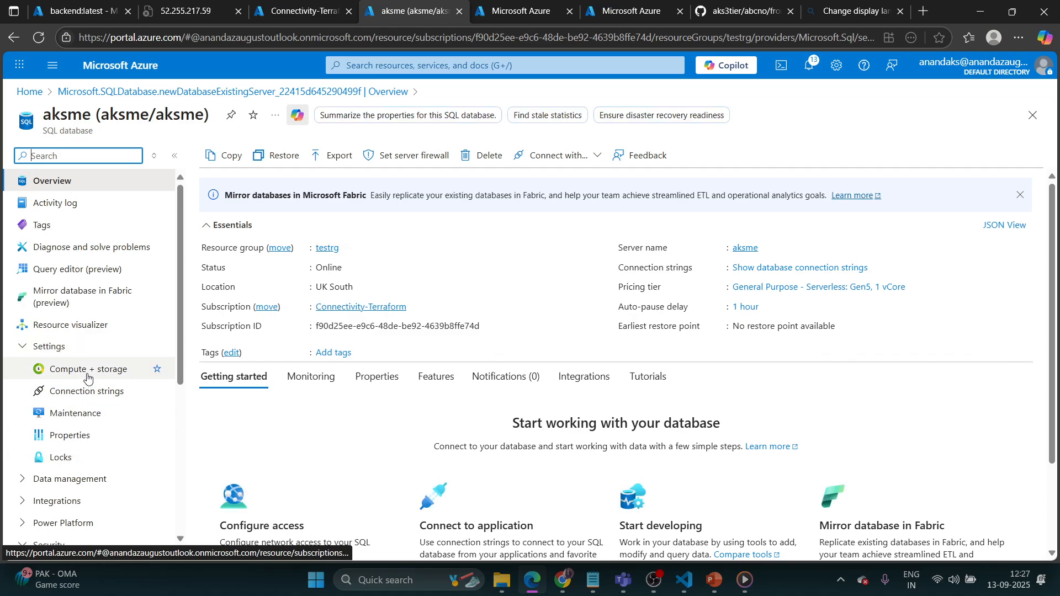
pyautogui.click(86, 395)
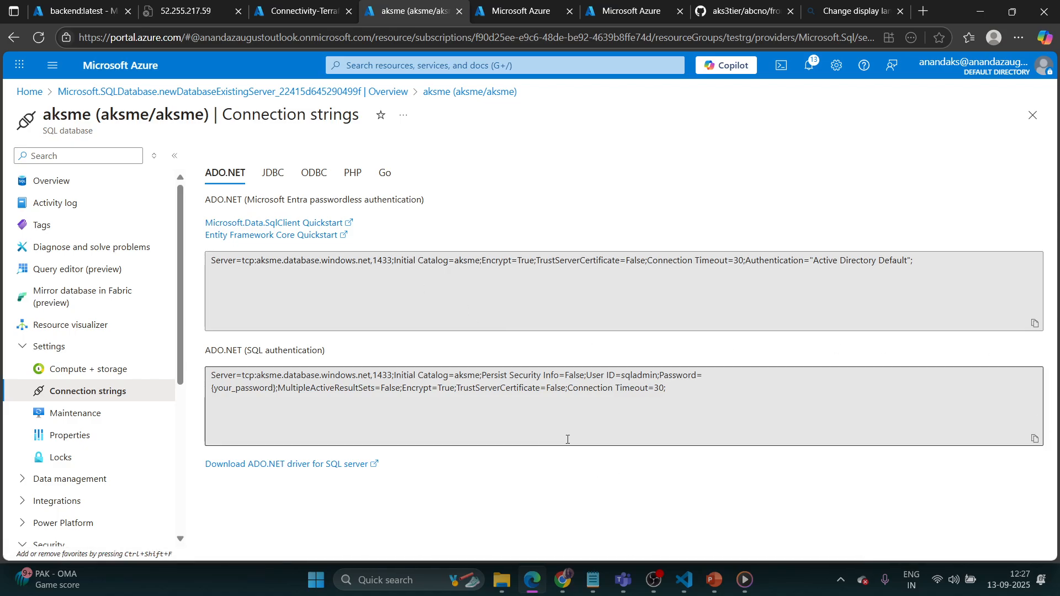
pyautogui.click(1034, 439)
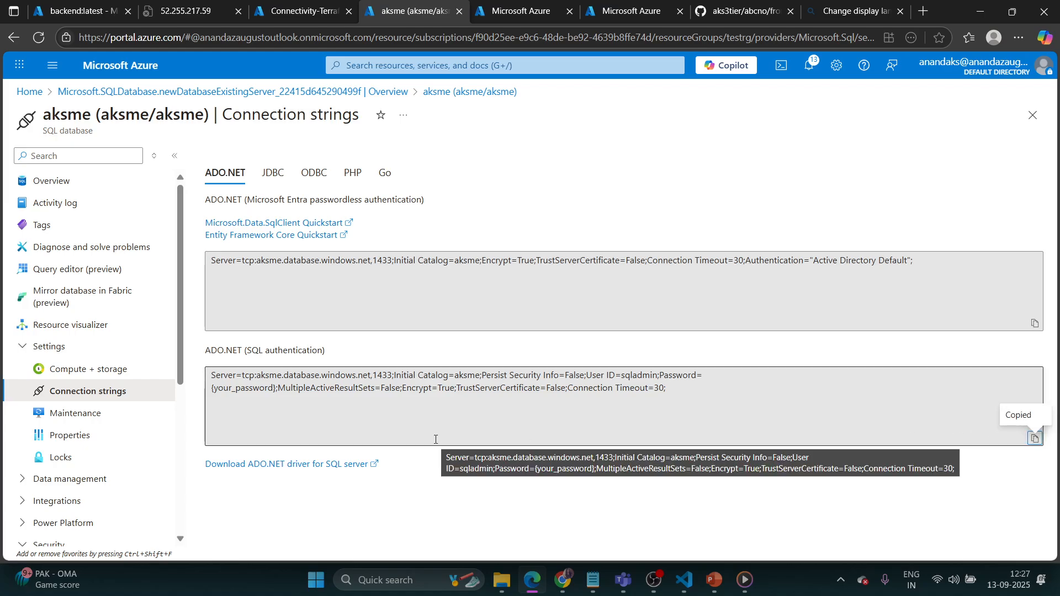
# - Switch to the Notepad notes containing the Transactions table script and paste the connection string a few lines below 10.10.0.10
pyautogui.moveTo(589, 588)
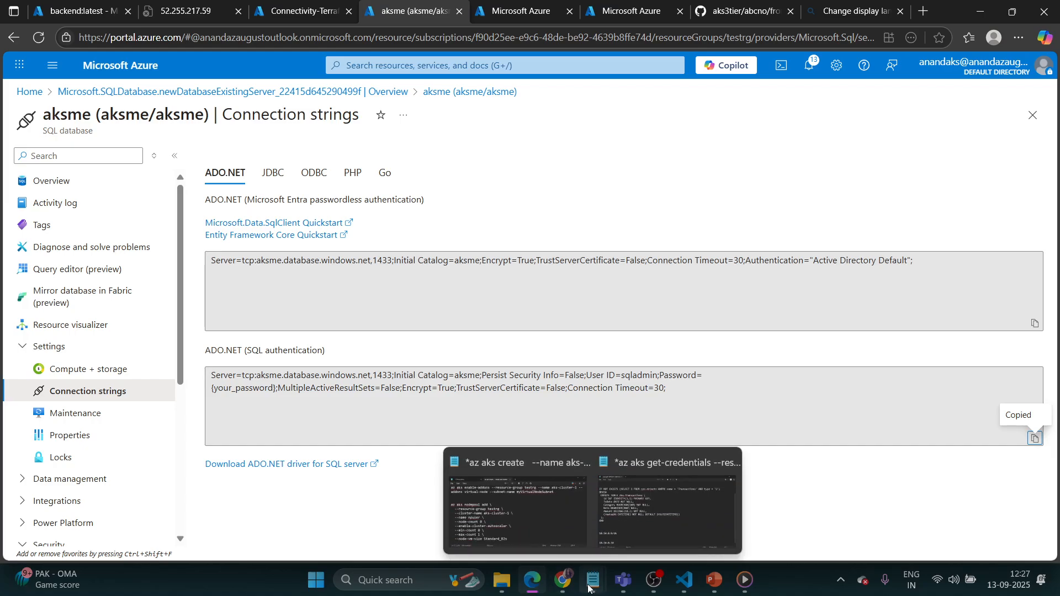
pyautogui.click(668, 500)
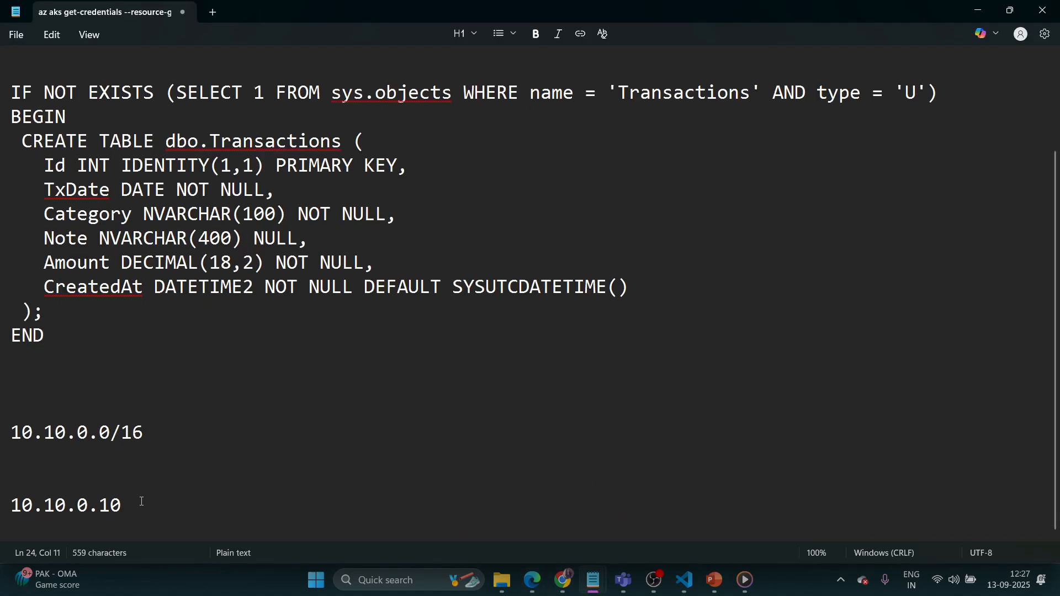
pyautogui.press('Return')
pyautogui.press('Return')
pyautogui.press('Return')
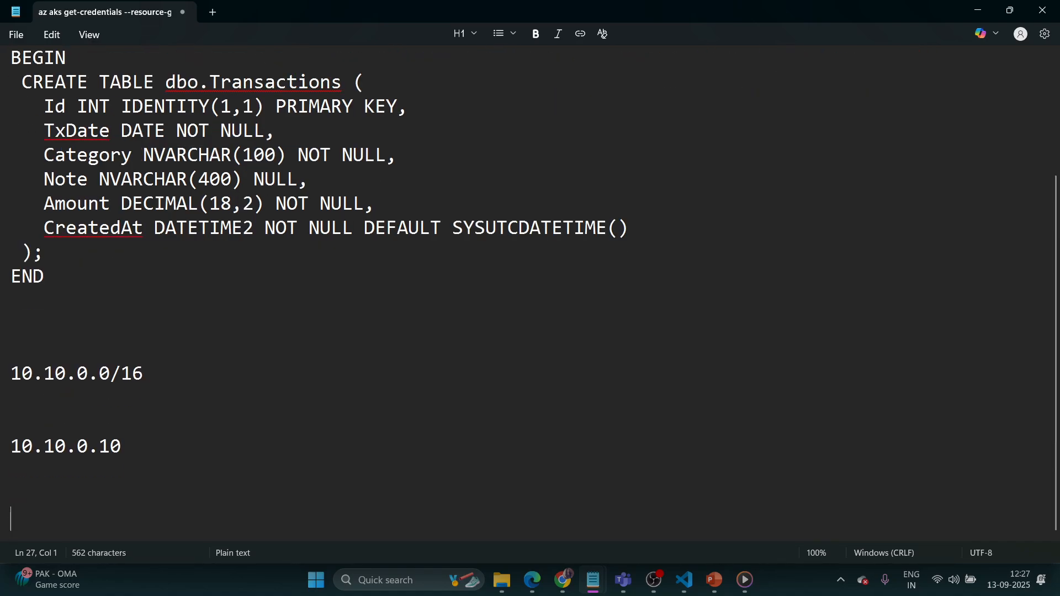
pyautogui.hotkey('ctrl', 'v')
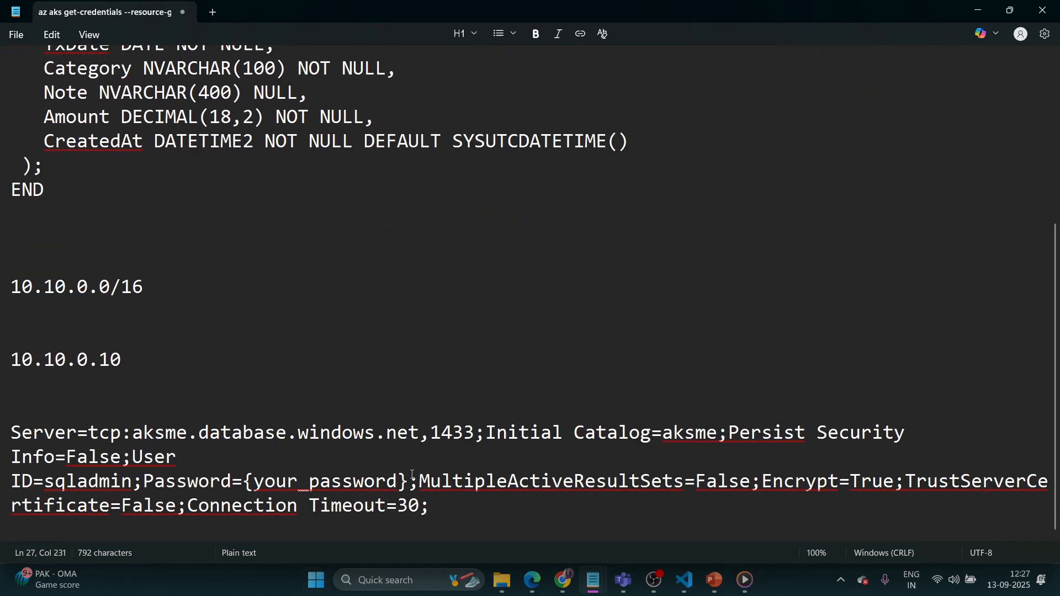
# - Replace the {your_password} placeholder in the pasted connection string with the SQL admin password
pyautogui.moveTo(408, 481); pyautogui.dragTo(246, 482)
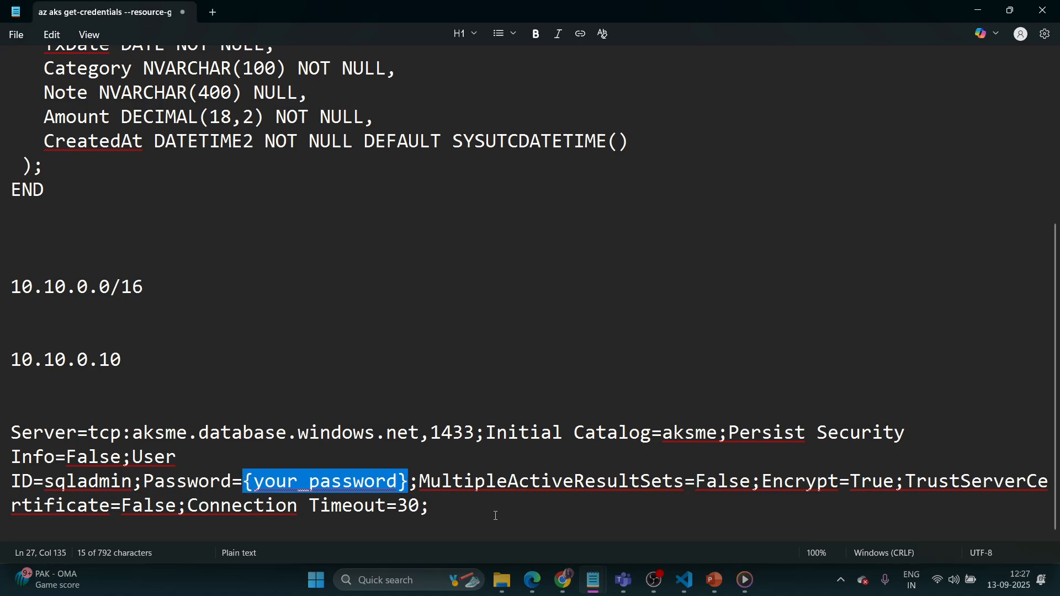
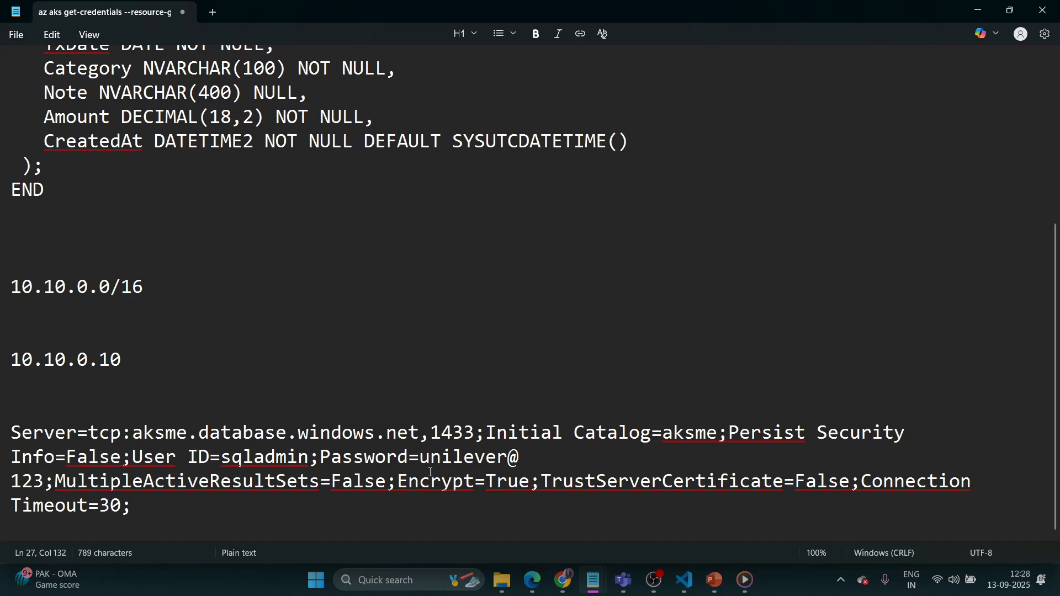
# - Copy the completed connection string and paste it over the placeholder value of the SQL_CONNECTION variable in Azure DevOps
pyautogui.moveTo(157, 511); pyautogui.dragTo(14, 439)
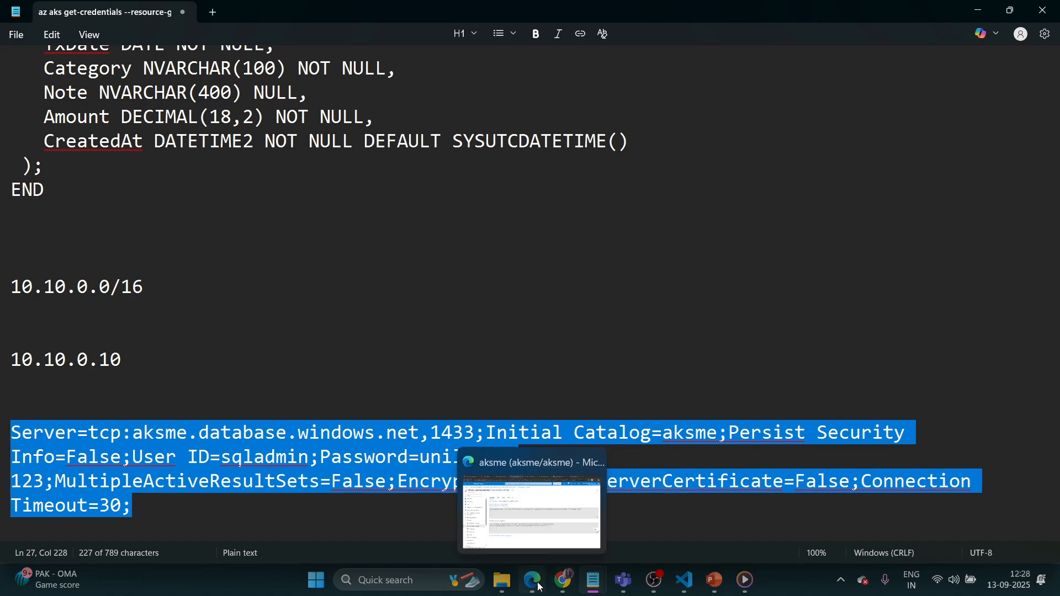
pyautogui.click(563, 580)
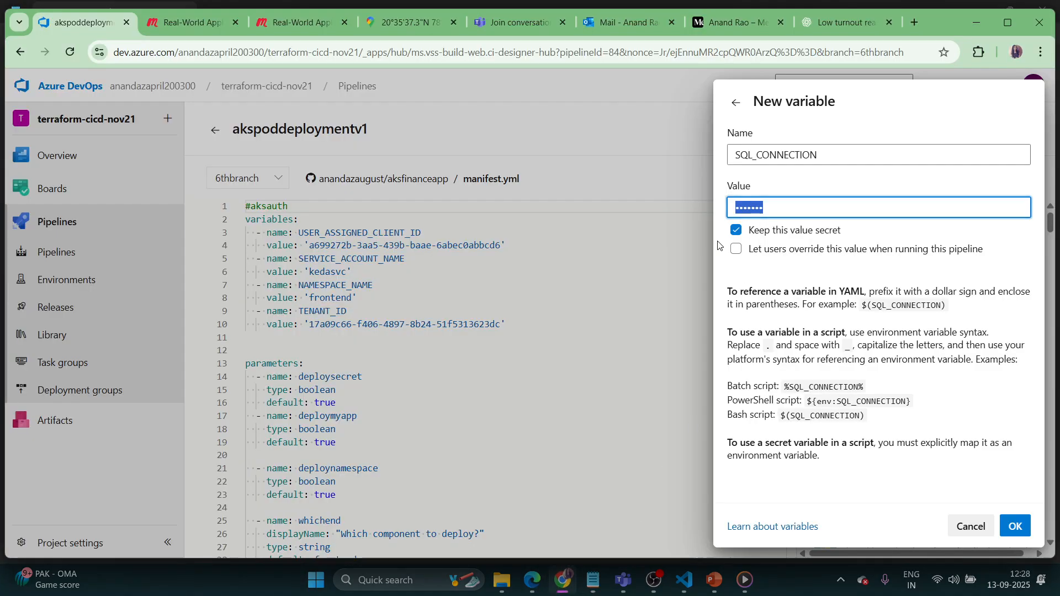
pyautogui.hotkey('ctrl', 'v')
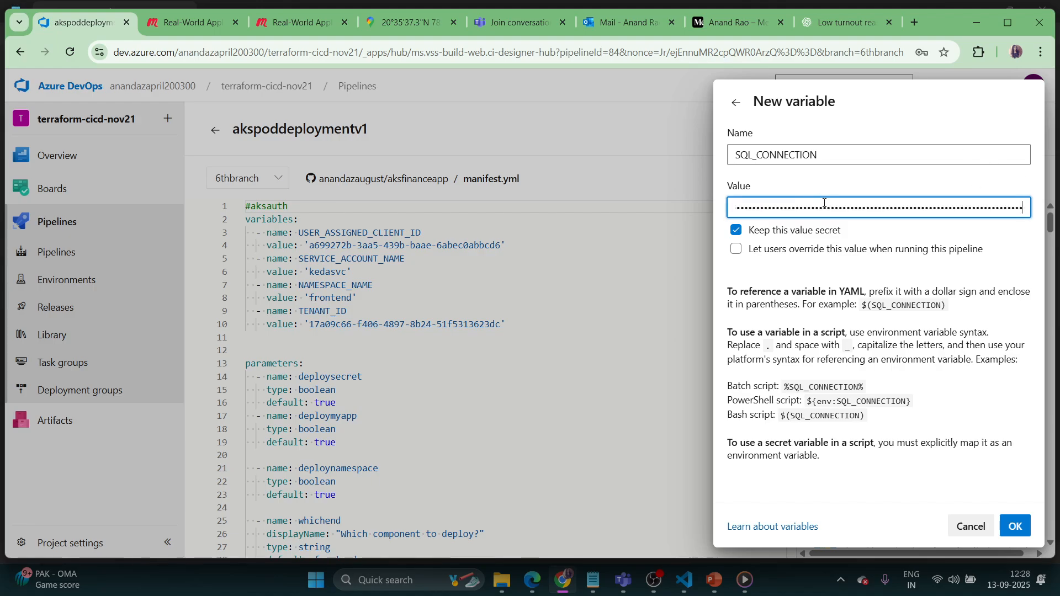
pyautogui.moveTo(821, 206); pyautogui.dragTo(733, 208)
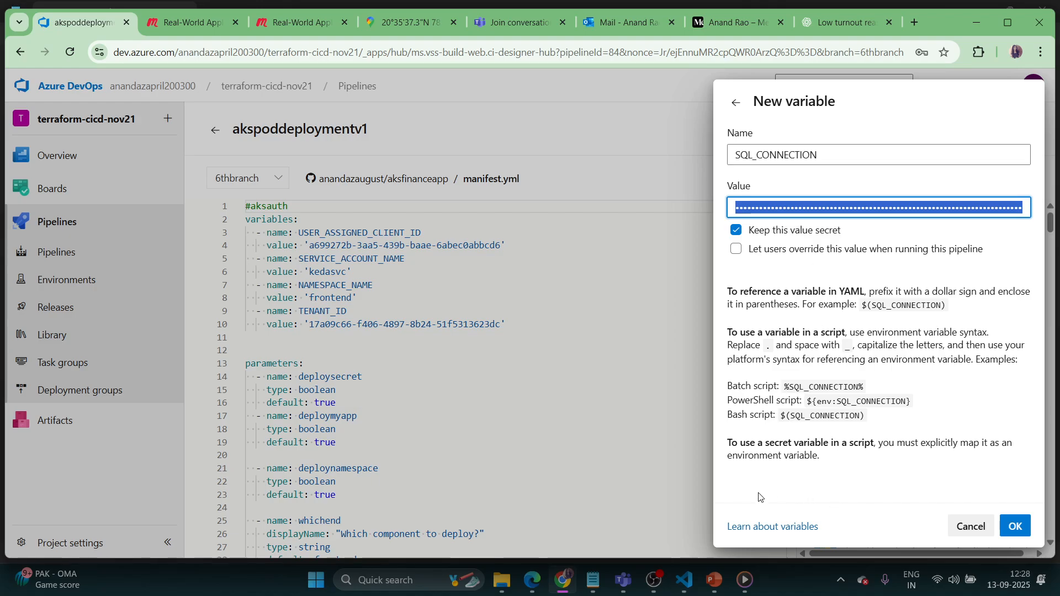
pyautogui.moveTo(612, 584)
pyautogui.click(612, 508)
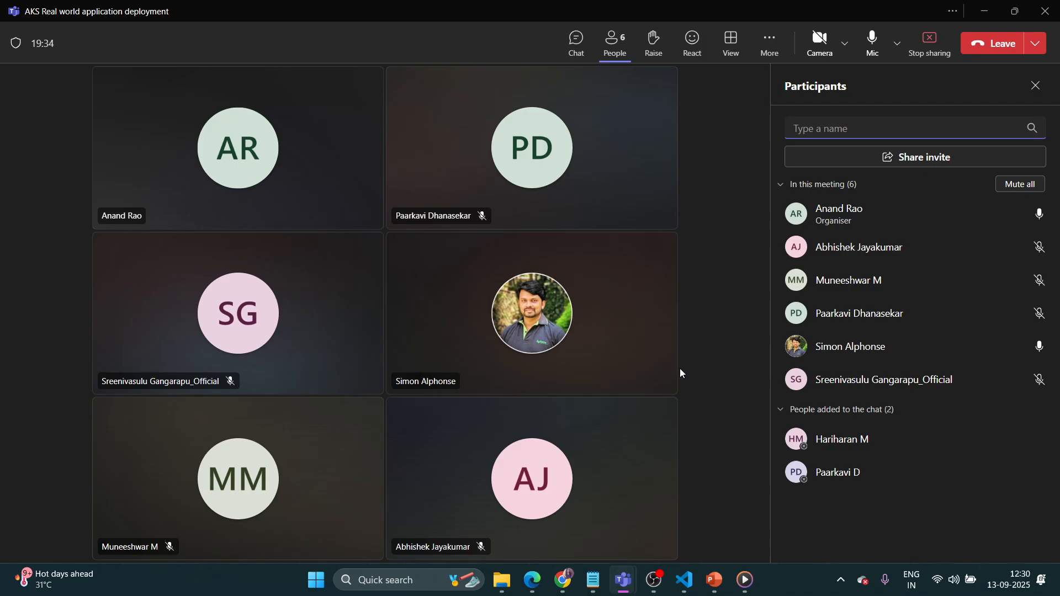
pyautogui.click(984, 22)
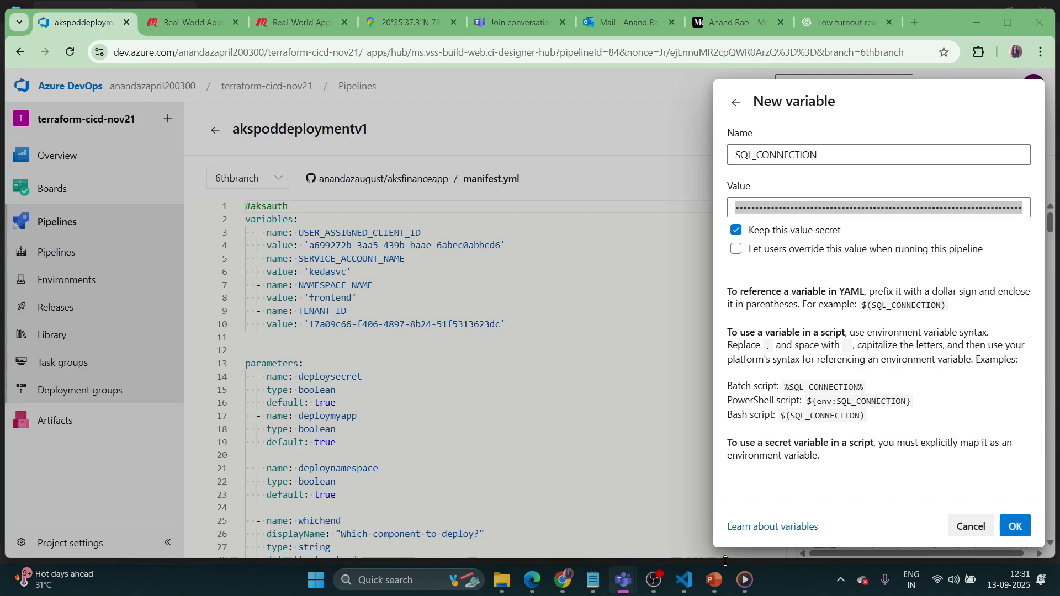
# - Switch to VS Code, open the backend's server.js and review its transaction queries and connection pool code
pyautogui.click(684, 580)
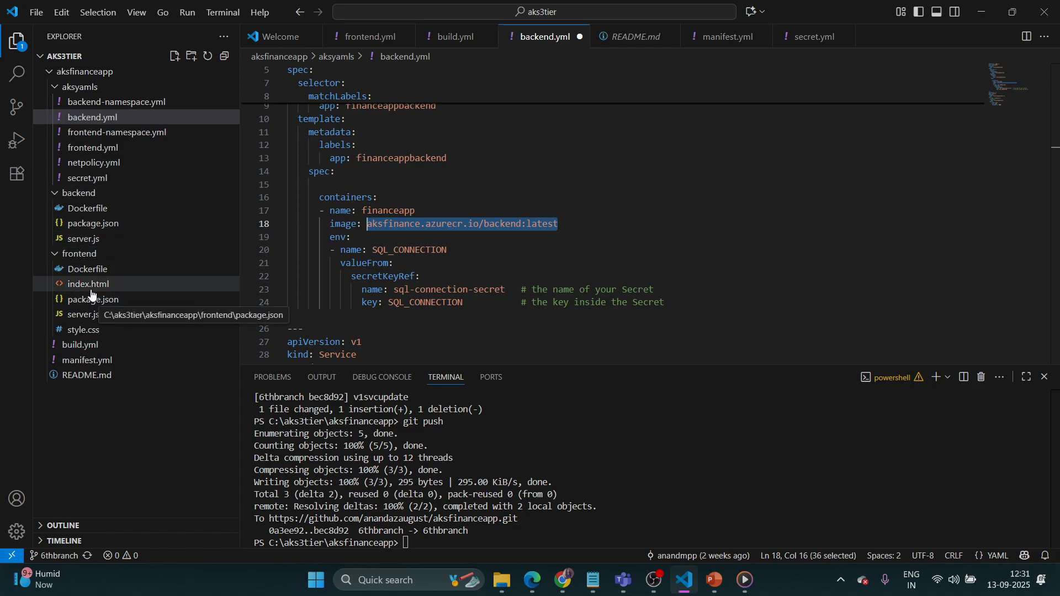
pyautogui.click(88, 224)
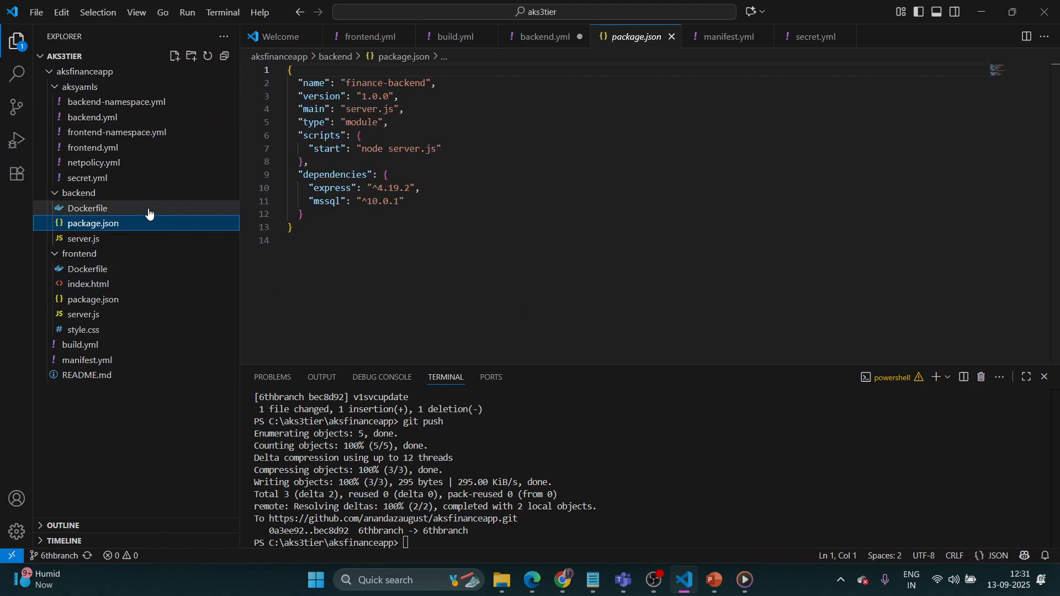
pyautogui.click(88, 240)
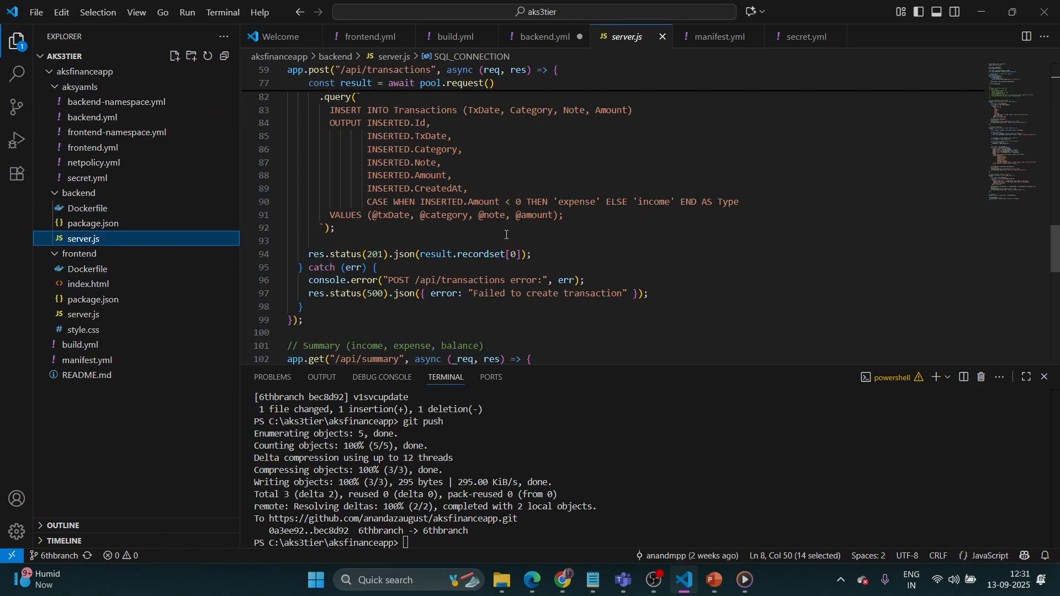
pyautogui.scroll(20, 528, 250)
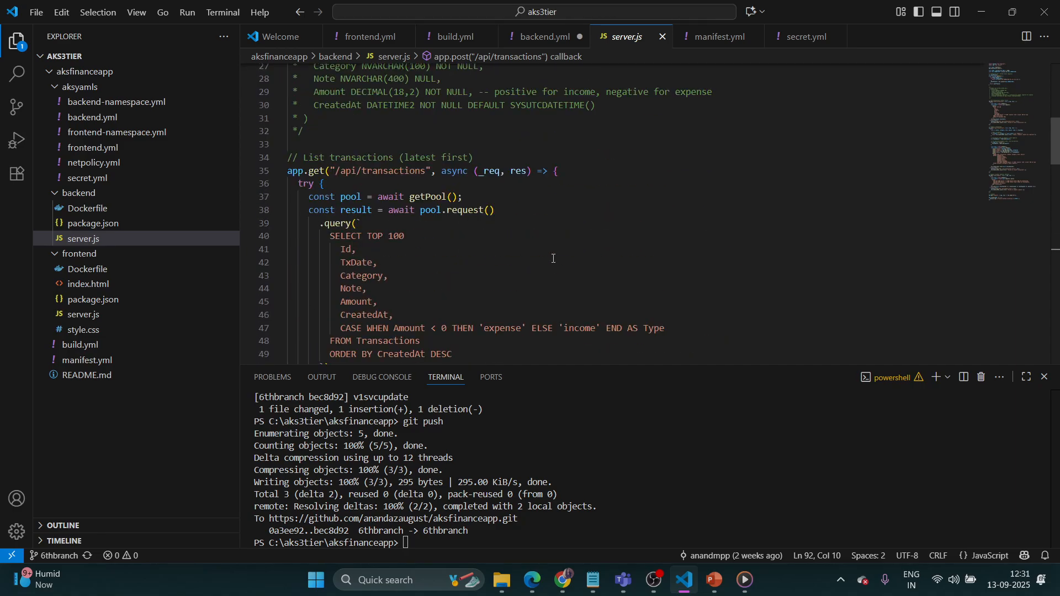
pyautogui.scroll(3, 567, 275)
pyautogui.scroll(-3, 558, 288)
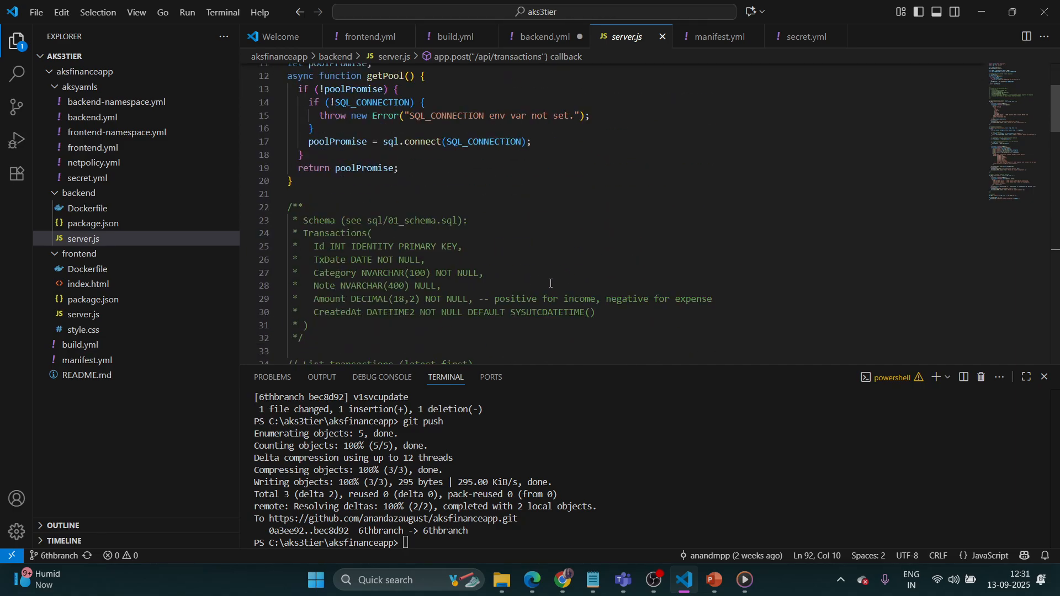
pyautogui.scroll(3, 500, 238)
# - Highlight the sql.connect(SQL_CONNECTION) call in getPool to examine how the backend uses the connection variable
pyautogui.moveTo(543, 277); pyautogui.dragTo(392, 270)
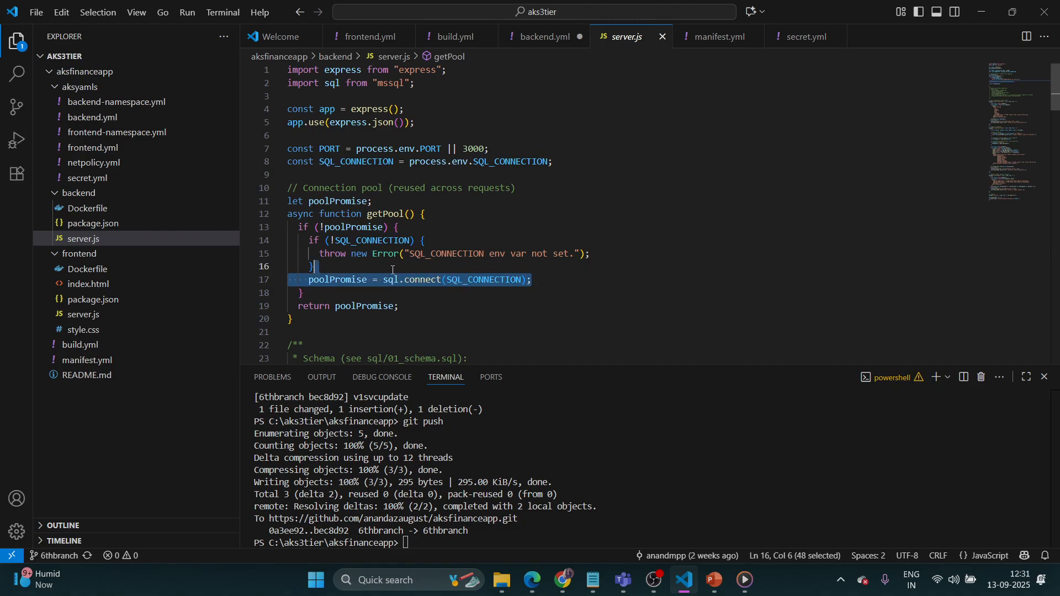
pyautogui.moveTo(538, 280); pyautogui.dragTo(443, 278)
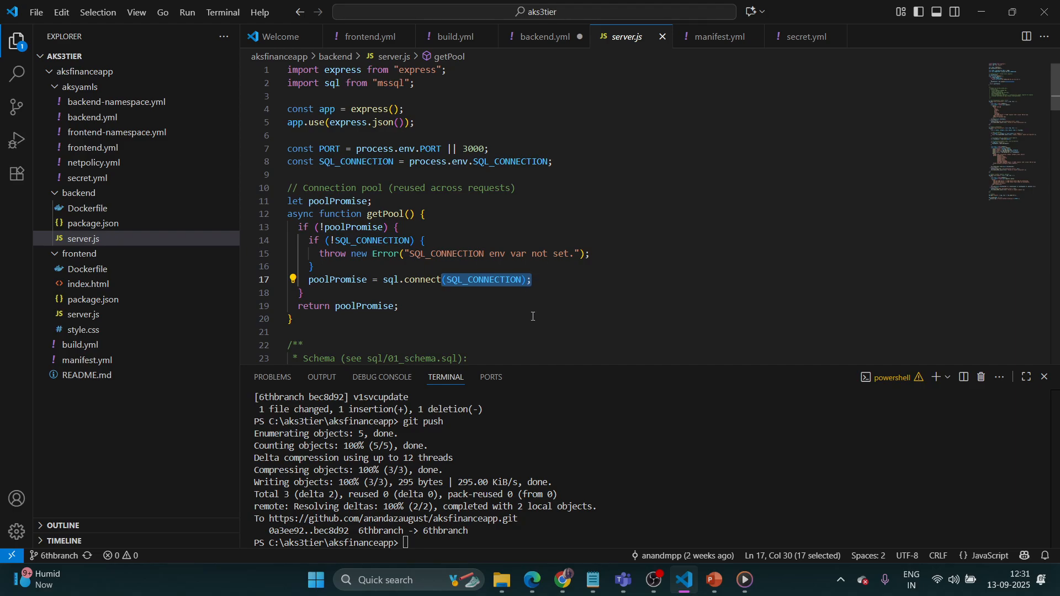
pyautogui.click(555, 290)
pyautogui.moveTo(534, 280); pyautogui.dragTo(443, 279)
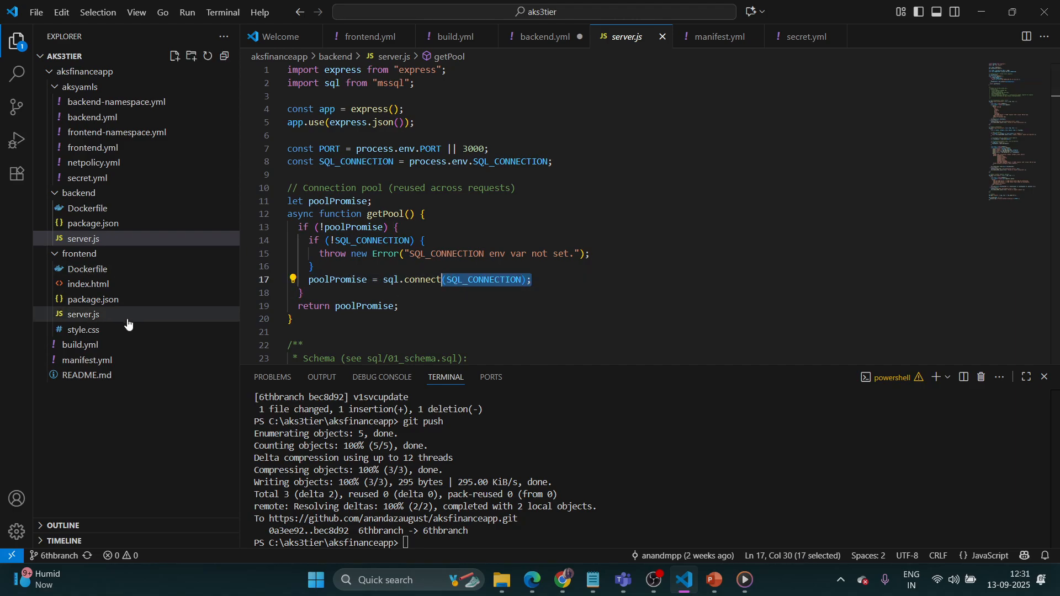
pyautogui.click(563, 285)
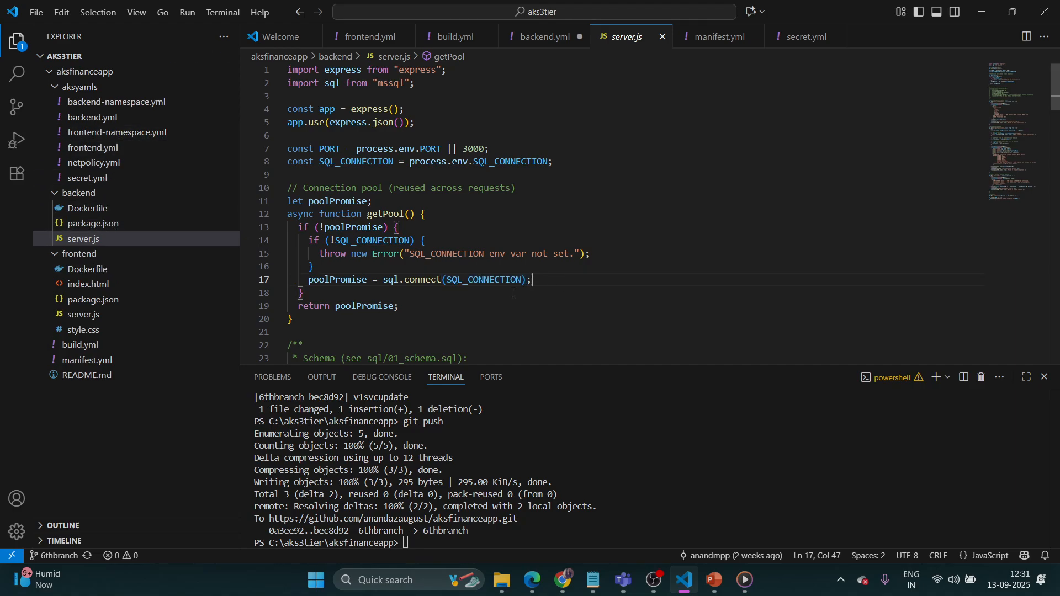
pyautogui.moveTo(555, 285); pyautogui.dragTo(443, 281)
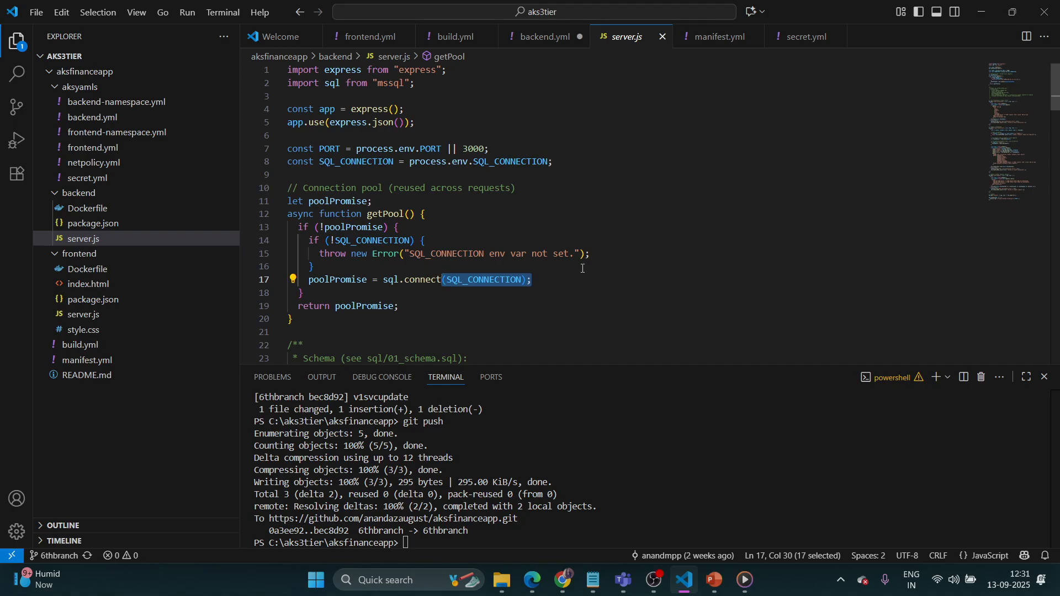
# - Review the getPool function in the backend's server.js, from the SQL_CONNECTION check to the connect call
pyautogui.click(562, 283)
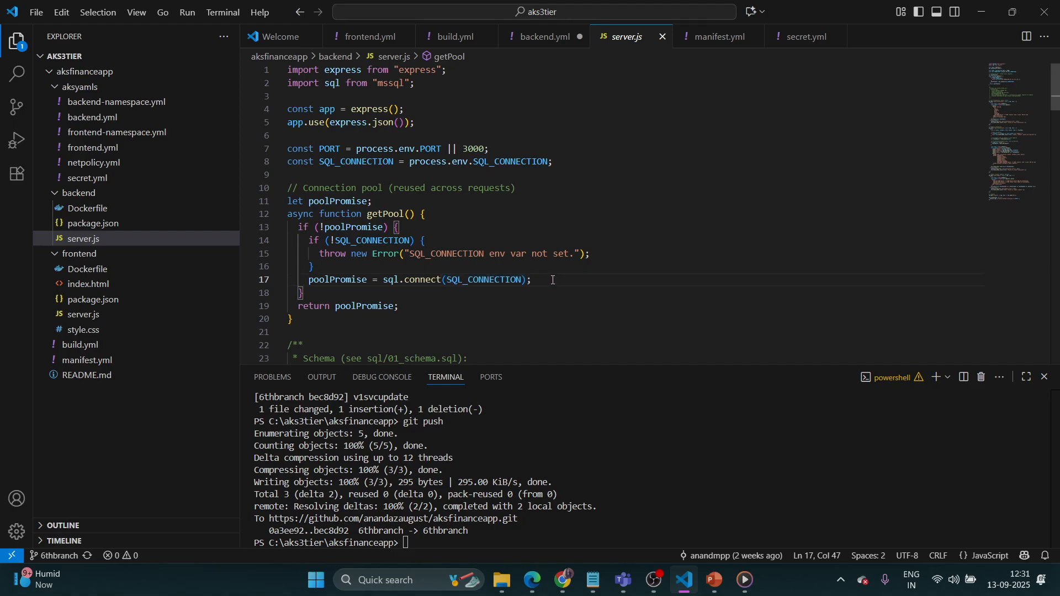
pyautogui.moveTo(531, 279); pyautogui.dragTo(449, 281)
pyautogui.click(544, 288)
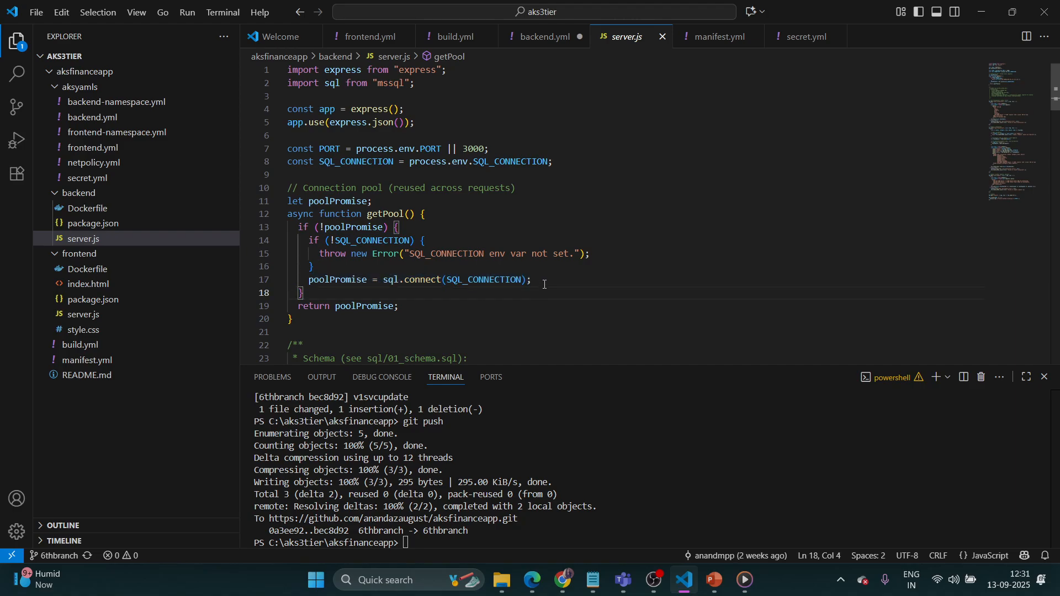
pyautogui.moveTo(544, 284); pyautogui.dragTo(443, 280)
pyautogui.click(549, 283)
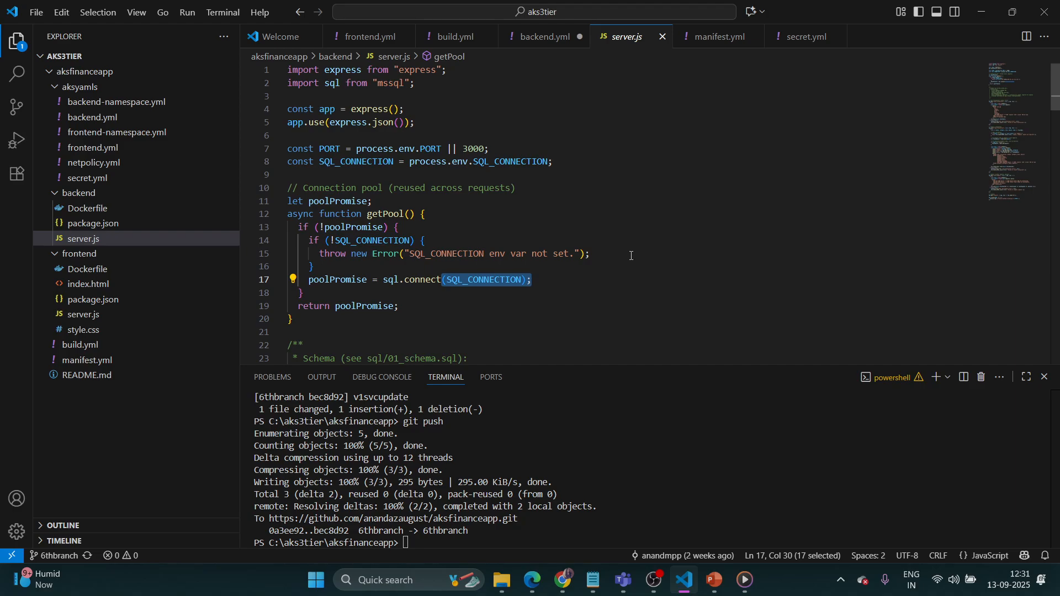
pyautogui.moveTo(631, 256); pyautogui.dragTo(332, 135)
pyautogui.scroll(-3, 551, 265)
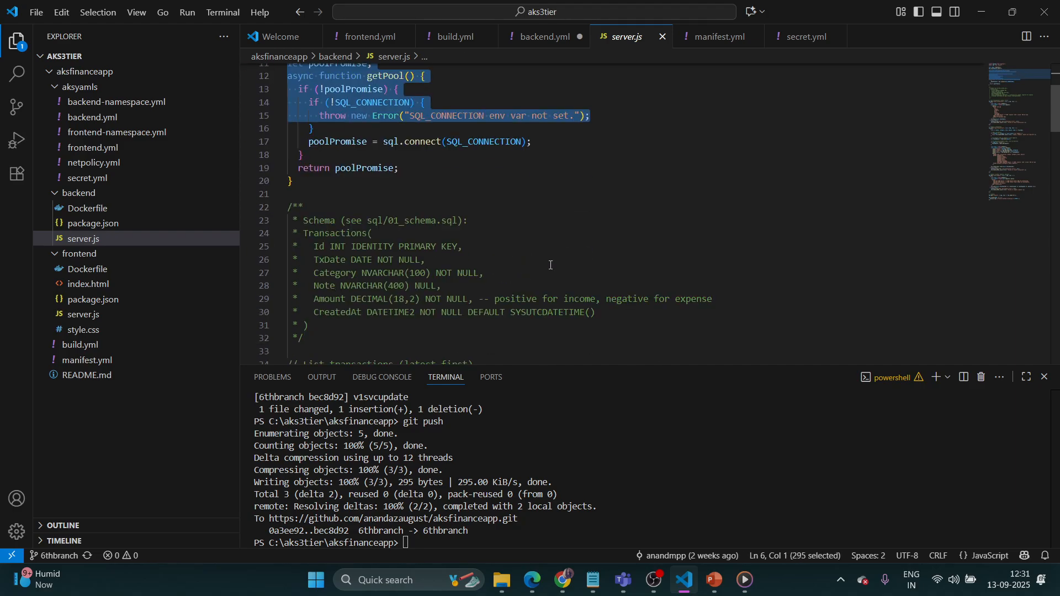
pyautogui.scroll(3, 551, 265)
pyautogui.moveTo(532, 246); pyautogui.dragTo(454, 246)
pyautogui.moveTo(533, 245); pyautogui.dragTo(448, 244)
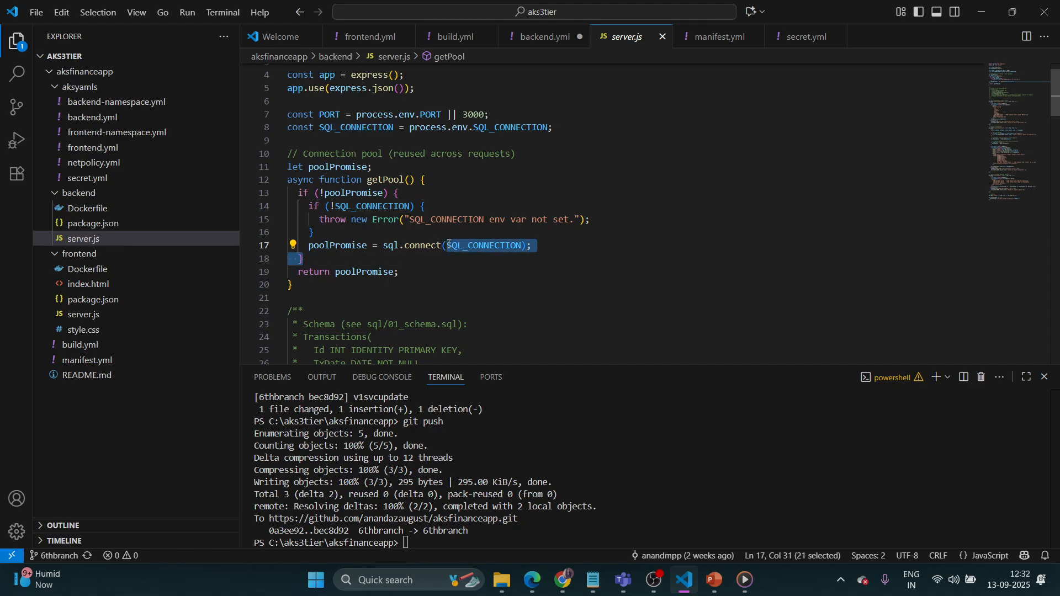
pyautogui.click(536, 253)
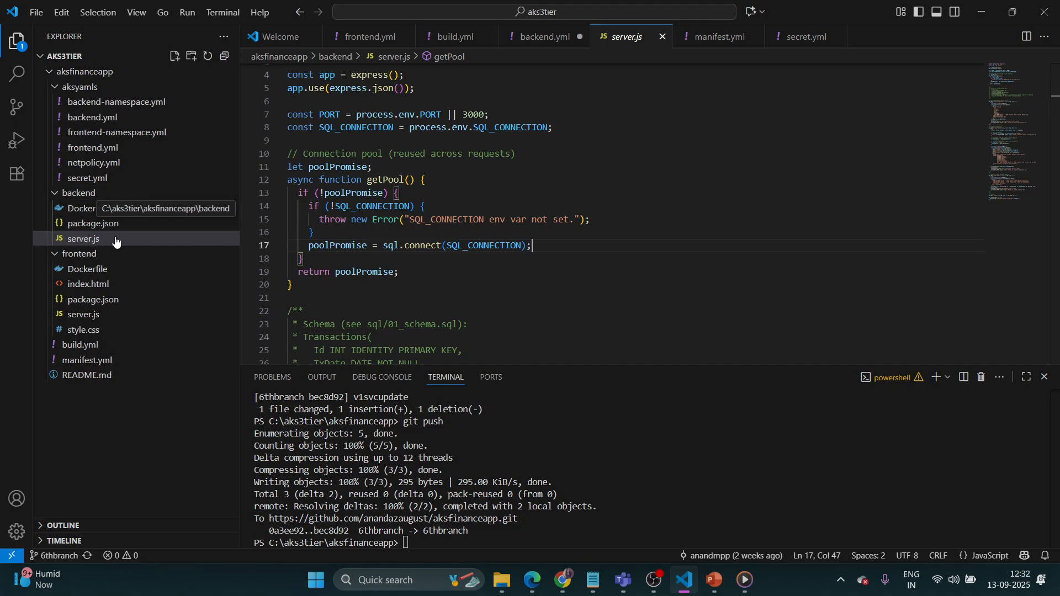
# - Switch to Notepad and copy the completed aksme SQL authentication connection string
pyautogui.click(533, 581)
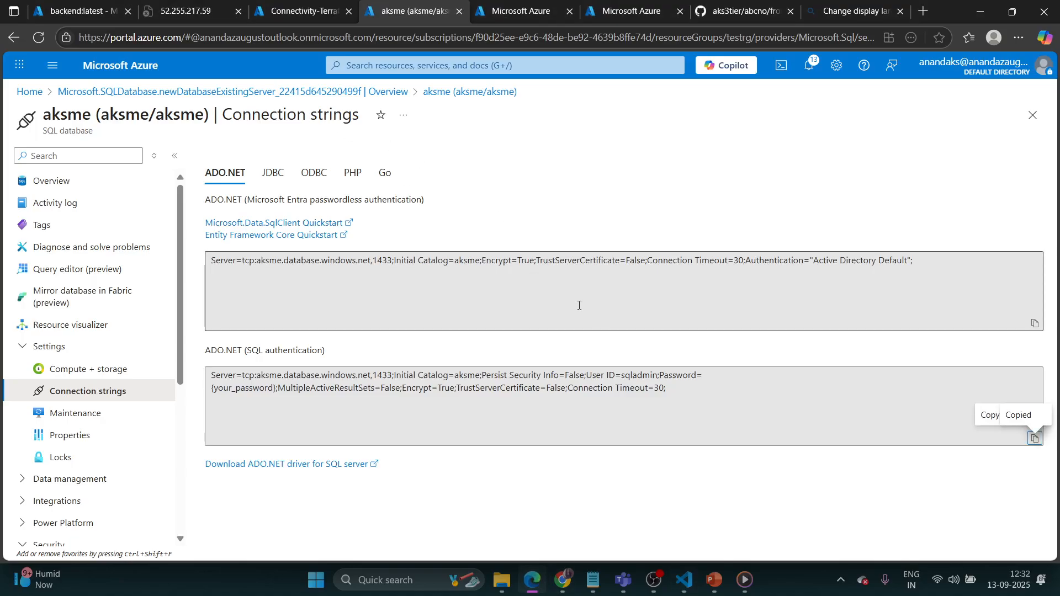
pyautogui.moveTo(593, 576)
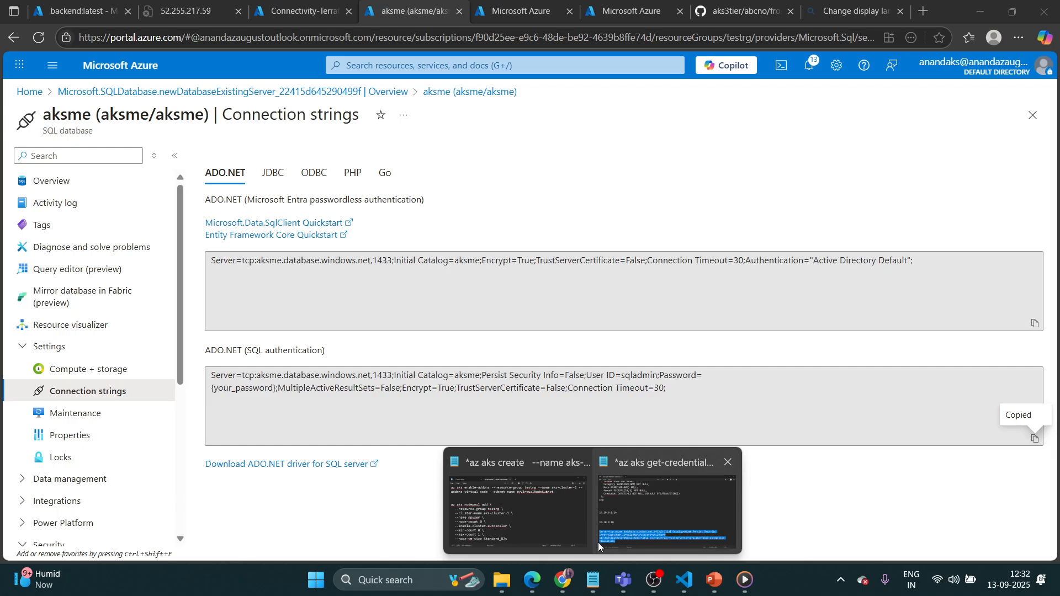
pyautogui.click(637, 509)
pyautogui.click(136, 503)
pyautogui.moveTo(136, 502); pyautogui.dragTo(8, 434)
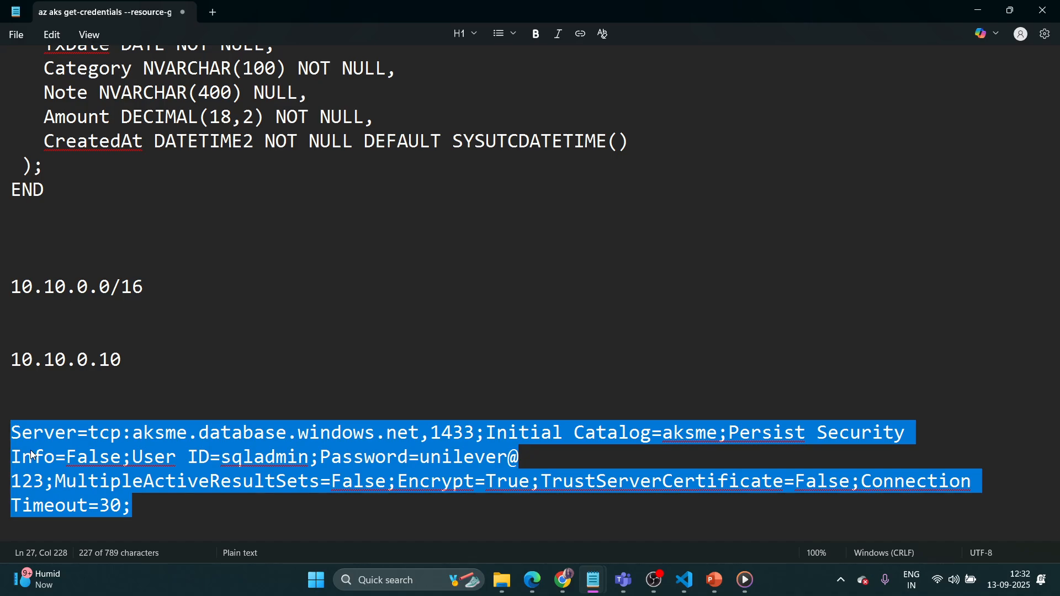
pyautogui.moveTo(532, 580)
pyautogui.click(533, 513)
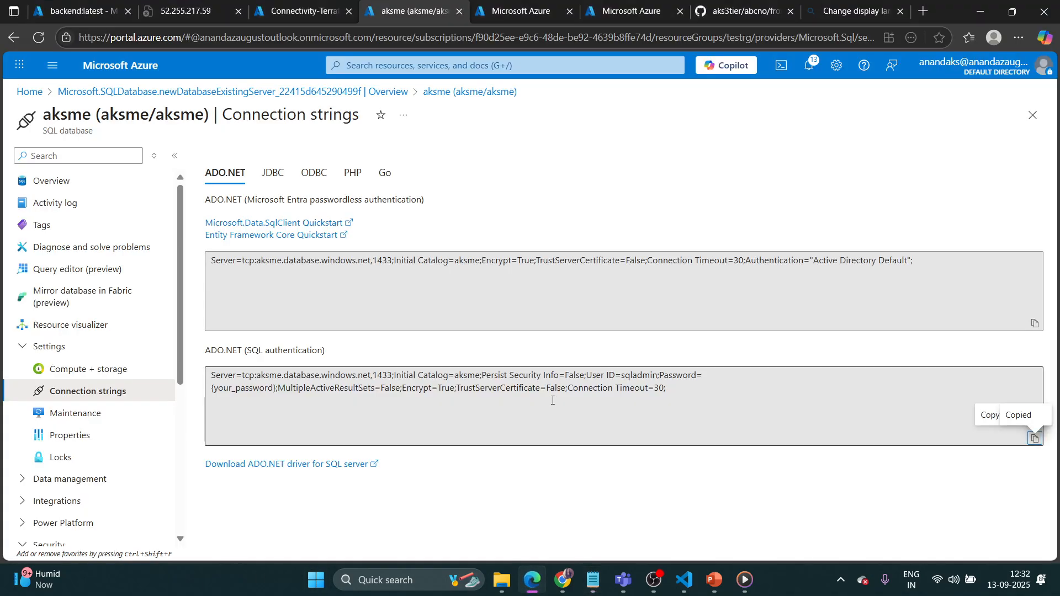
# - Switch to Azure DevOps and replace the SQL_CONNECTION variable's value with the copied connection string, including the database password
pyautogui.click(563, 579)
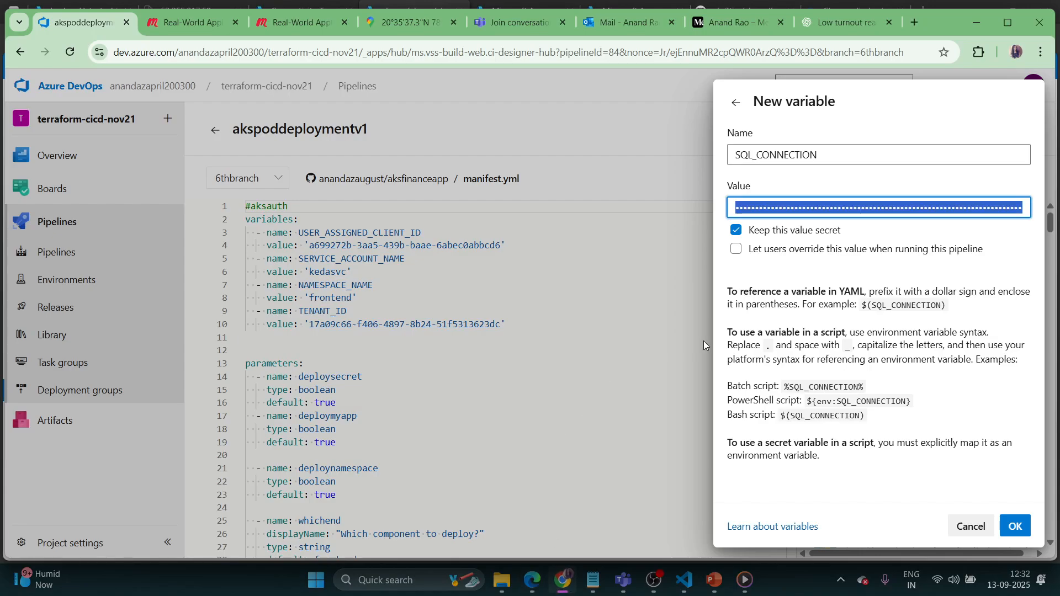
pyautogui.click(828, 209)
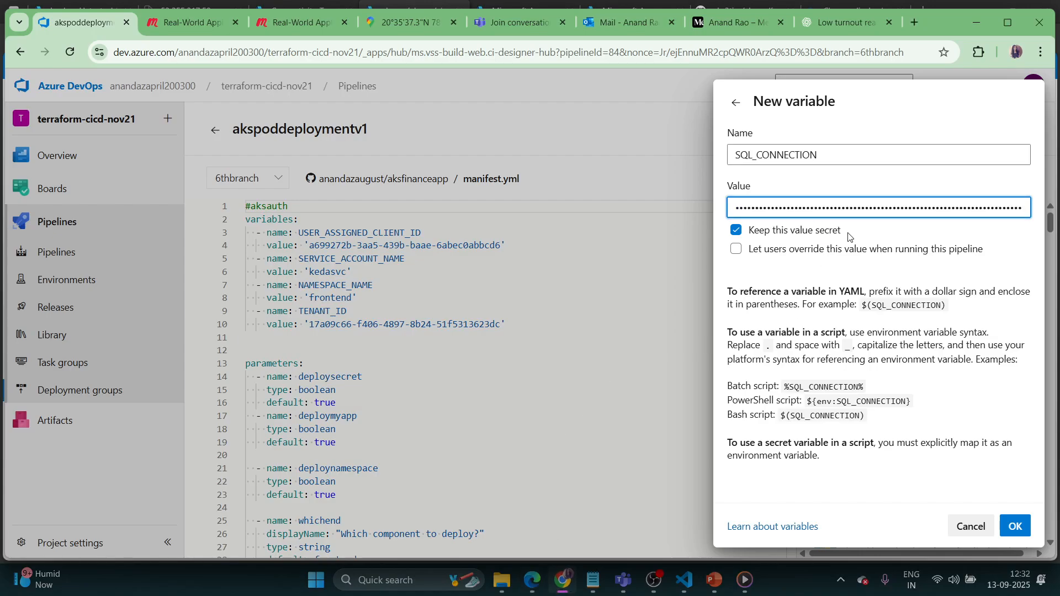
pyautogui.hotkey('ctrl', 'a')
pyautogui.press('BackSpace')
pyautogui.hotkey('ctrl', 'v')
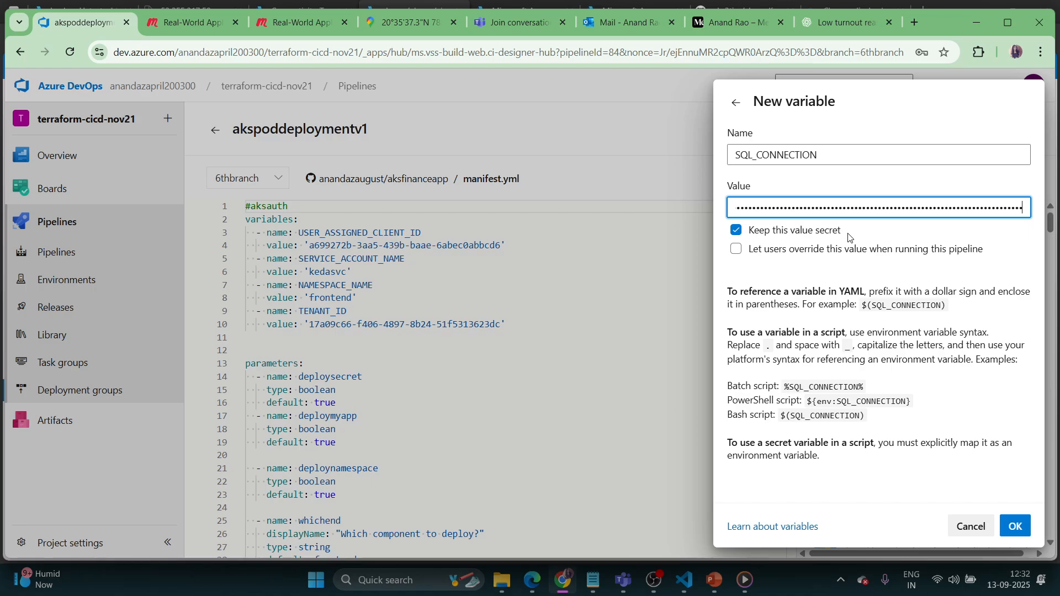
# - Compare the Azure portal's ADO.NET SQL authentication string with the completed connection string in Notepad, and return to Azure DevOps
pyautogui.hotkey('alt', 'Tab')
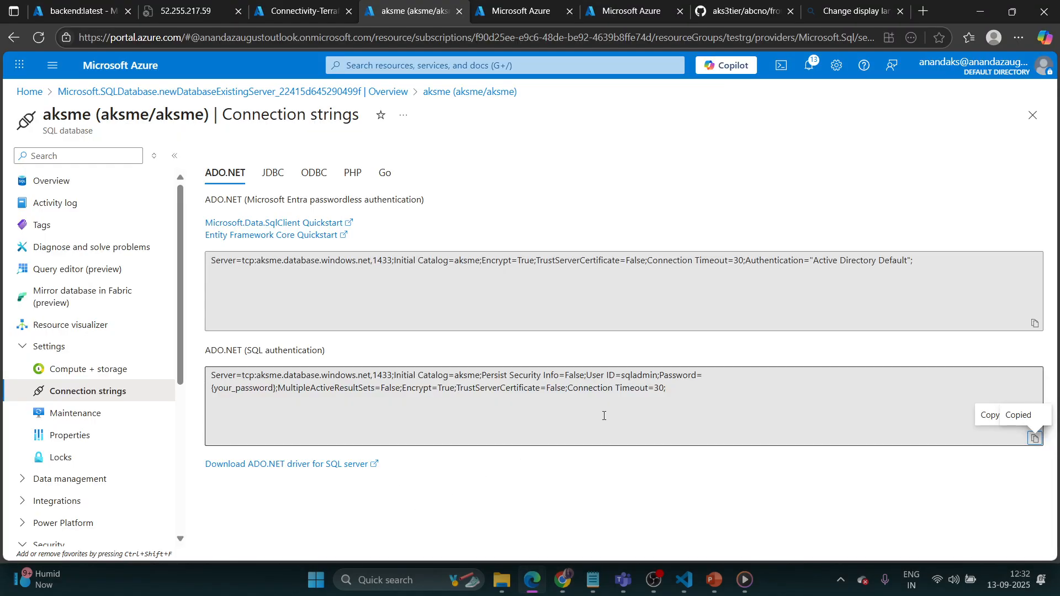
pyautogui.click(370, 386)
pyautogui.click(409, 374)
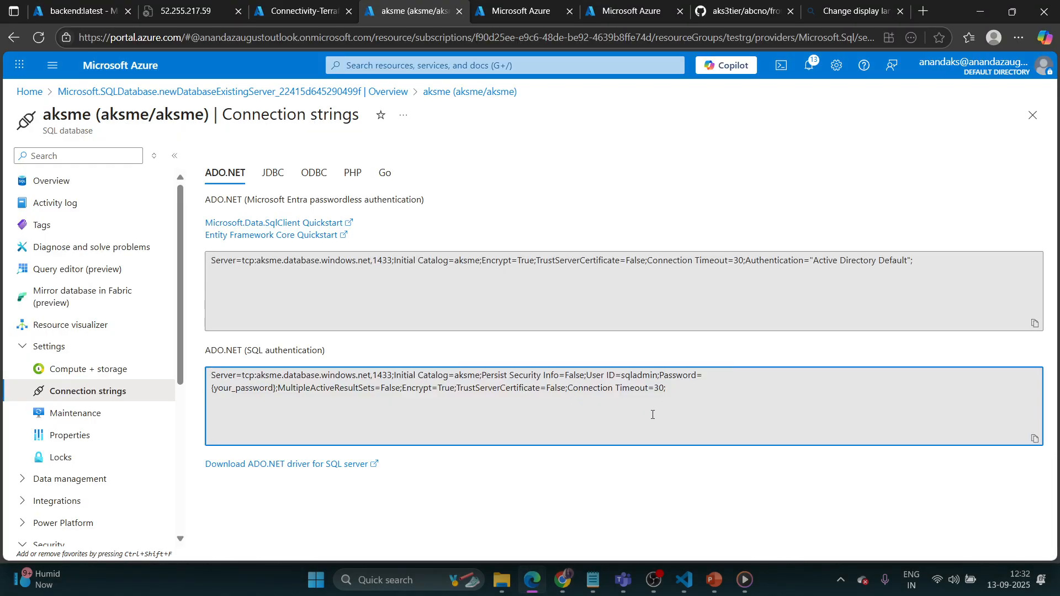
pyautogui.hotkey('alt', 'Tab')
pyautogui.moveTo(593, 579)
pyautogui.click(646, 504)
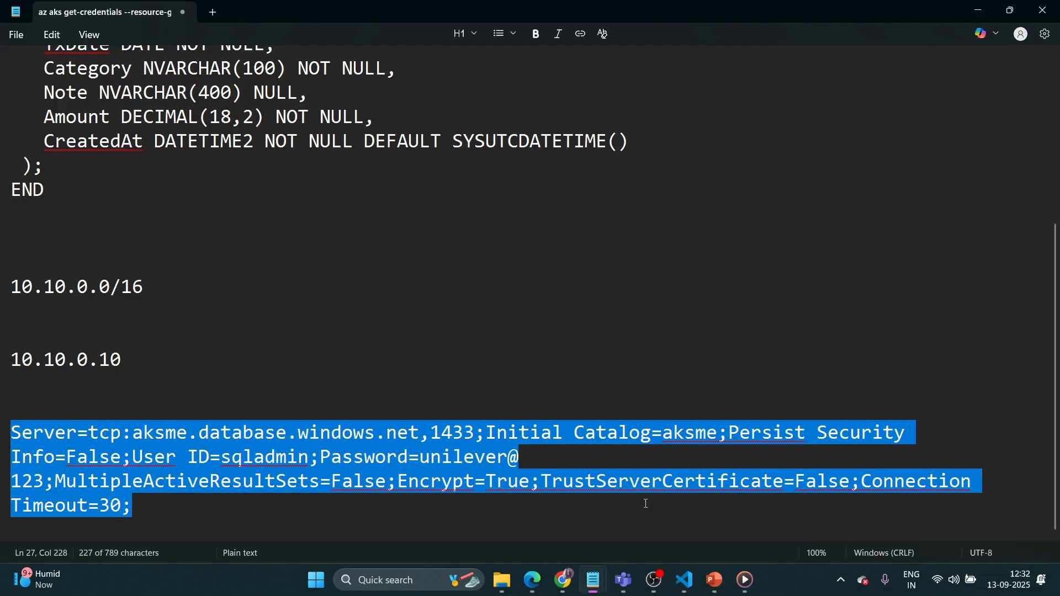
pyautogui.hotkey('alt', 'Tab')
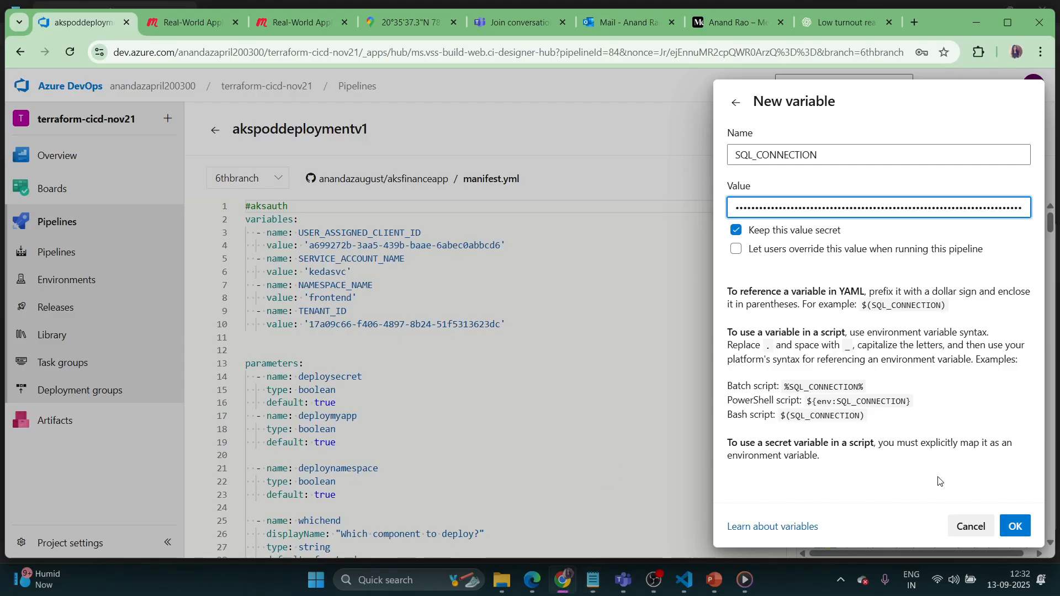
# - Confirm the secret SQL_CONNECTION variable, save the pipeline's variables and dismiss the browser's offer to store the password
pyautogui.click(1013, 525)
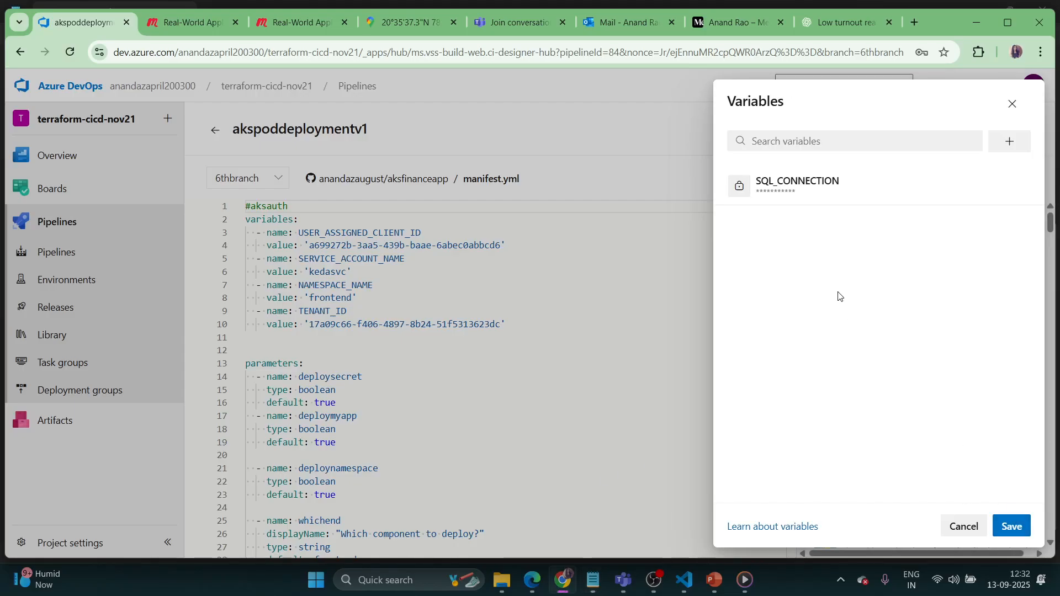
pyautogui.click(1014, 526)
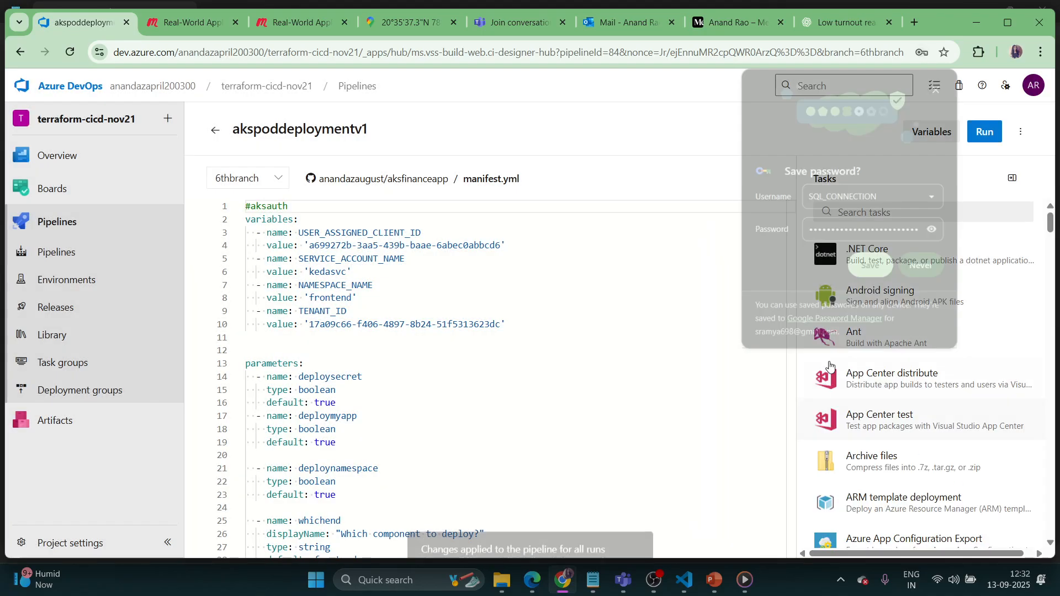
pyautogui.click(938, 86)
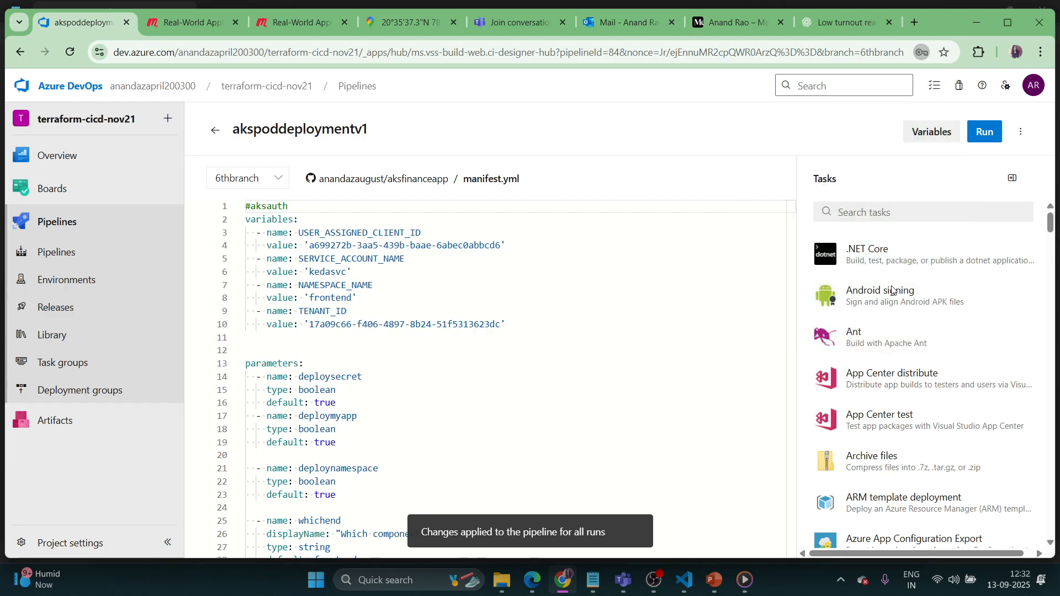
# - Review the variables block and the deployment parameters in the pipeline's manifest.yml
pyautogui.scroll(-1, 416, 407)
pyautogui.scroll(1, 417, 407)
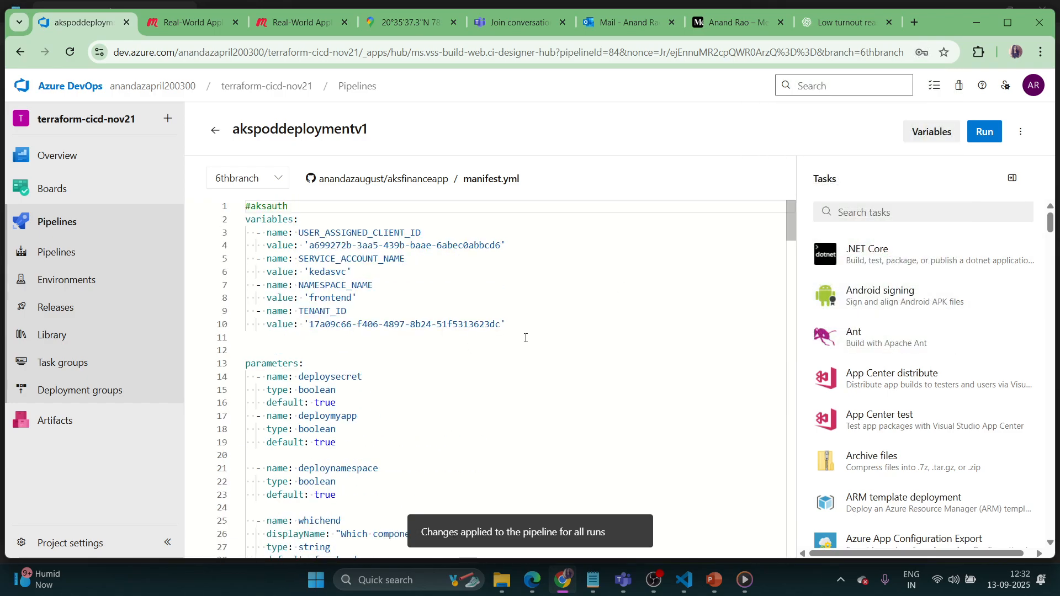
pyautogui.click(504, 319)
pyautogui.moveTo(504, 318); pyautogui.dragTo(257, 233)
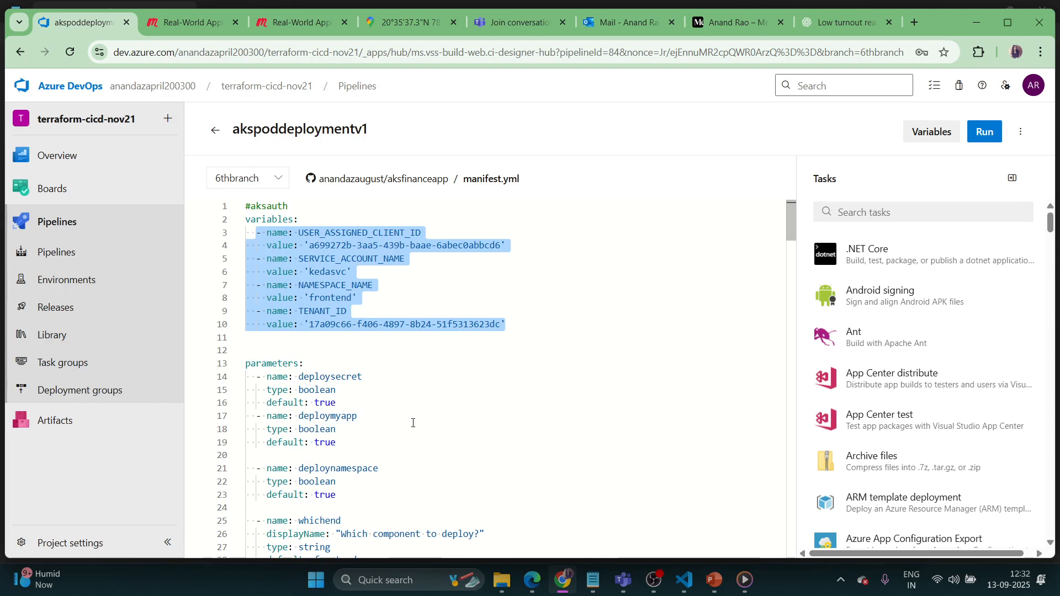
pyautogui.scroll(-1, 415, 426)
pyautogui.scroll(-2, 413, 423)
pyautogui.scroll(2, 426, 416)
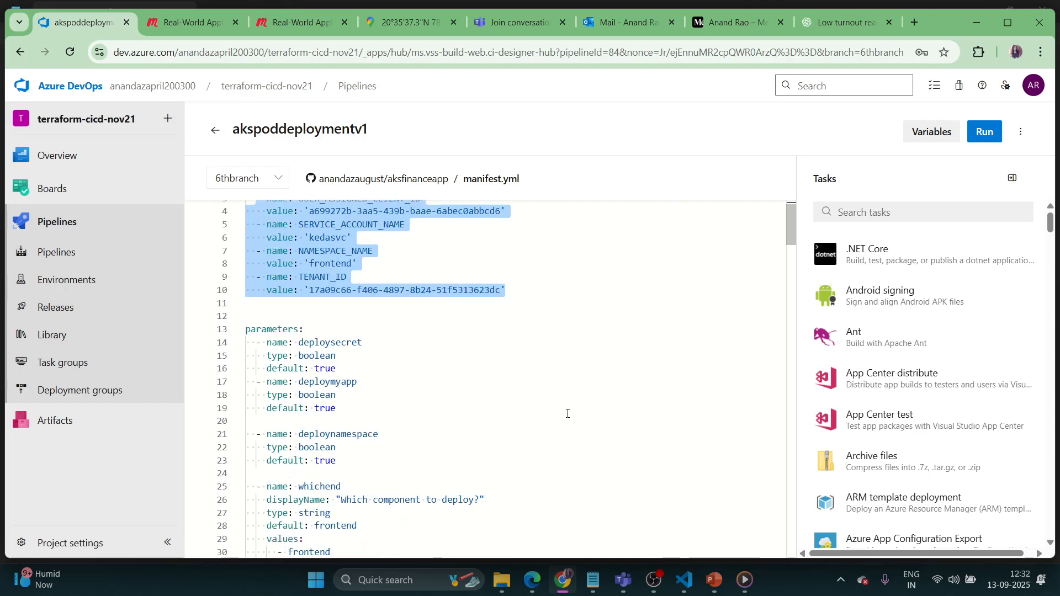
pyautogui.scroll(1, 558, 411)
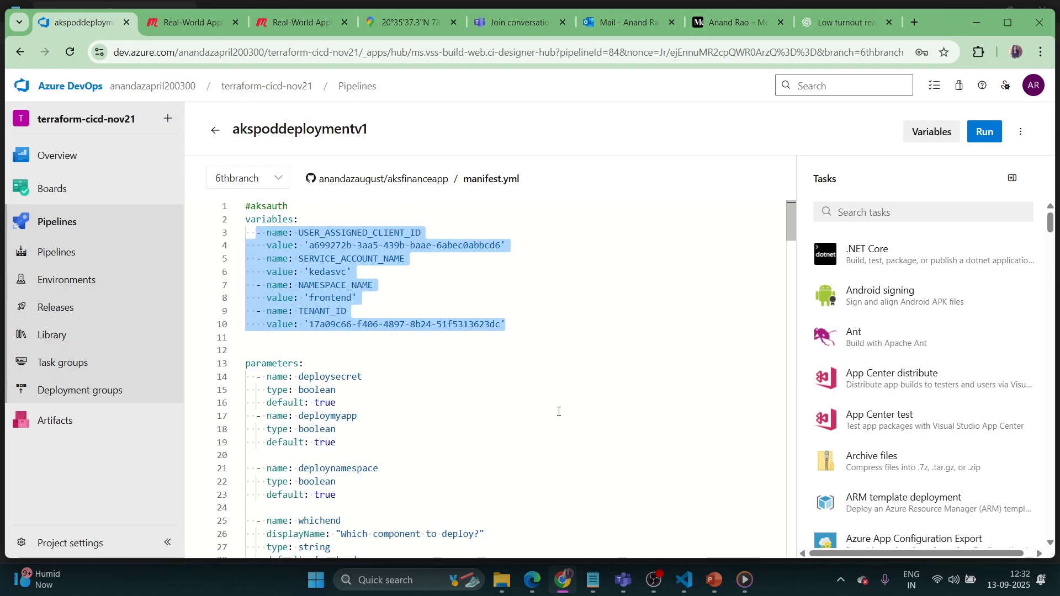
# - Switch to VS Code and open manifest.yml at the SQL_CONNECTION replacement script
pyautogui.hotkey('alt', 'Tab')
pyautogui.hotkey('alt', 'Tab')
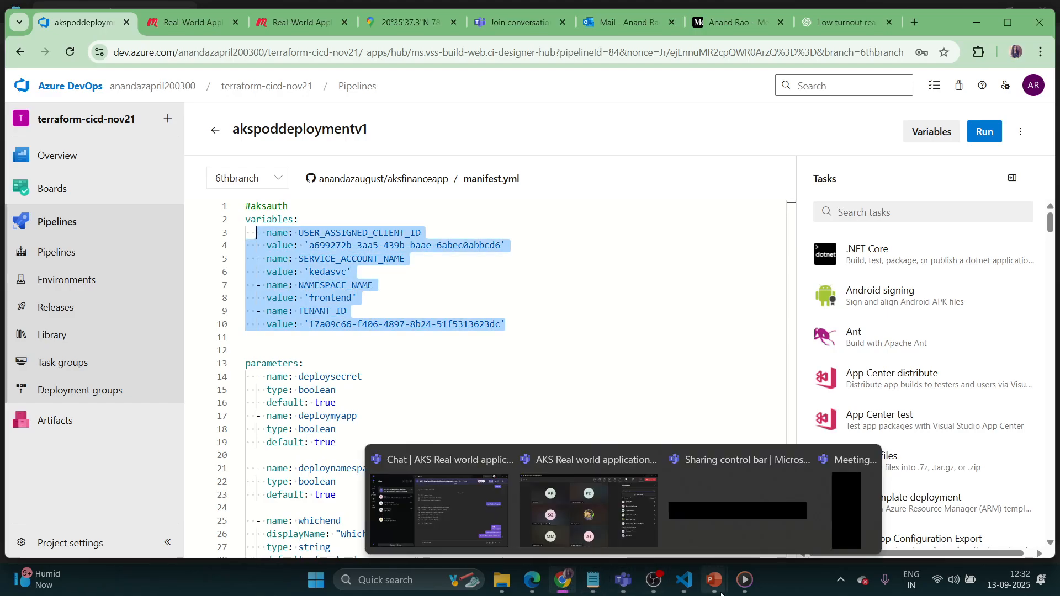
pyautogui.click(531, 581)
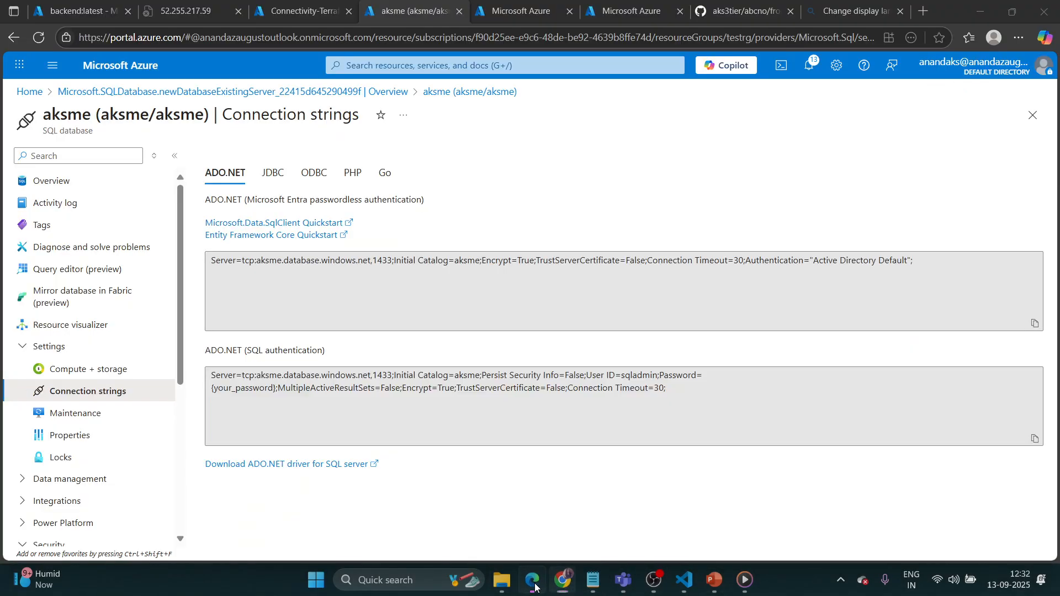
pyautogui.click(563, 579)
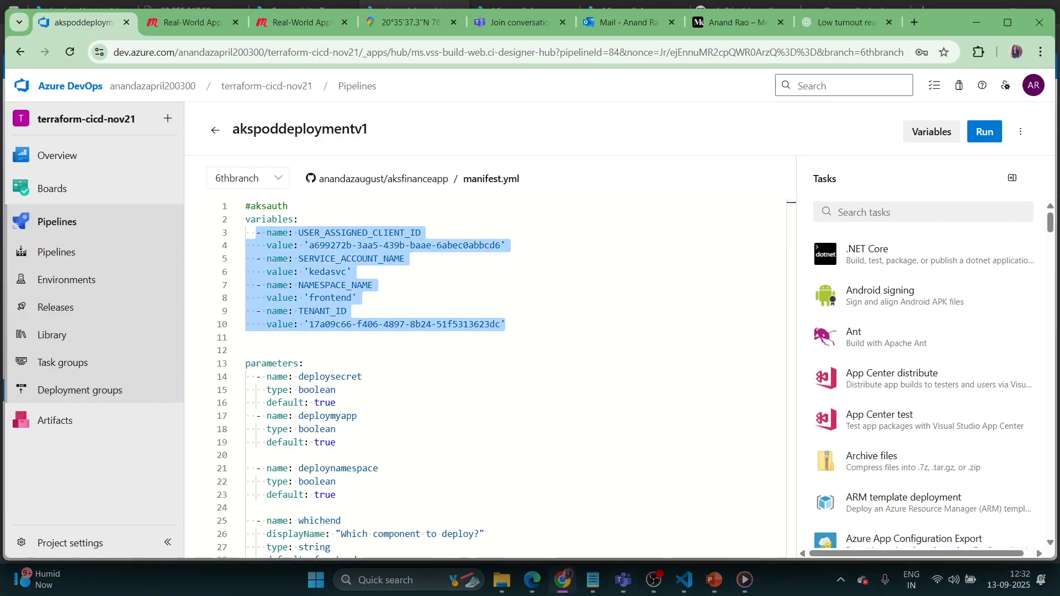
pyautogui.click(681, 586)
pyautogui.scroll(1, 430, 287)
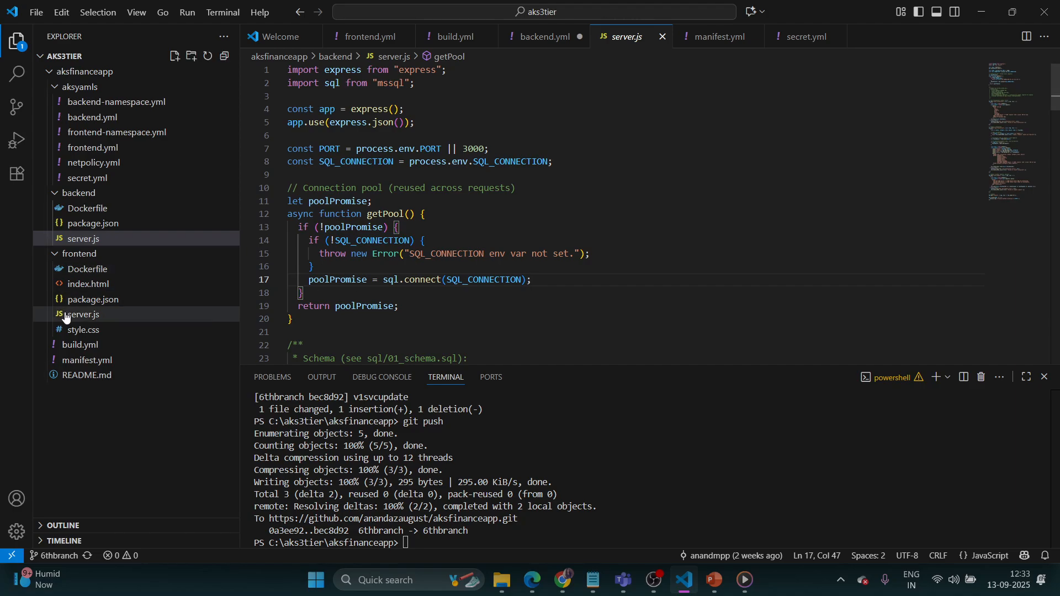
pyautogui.click(86, 360)
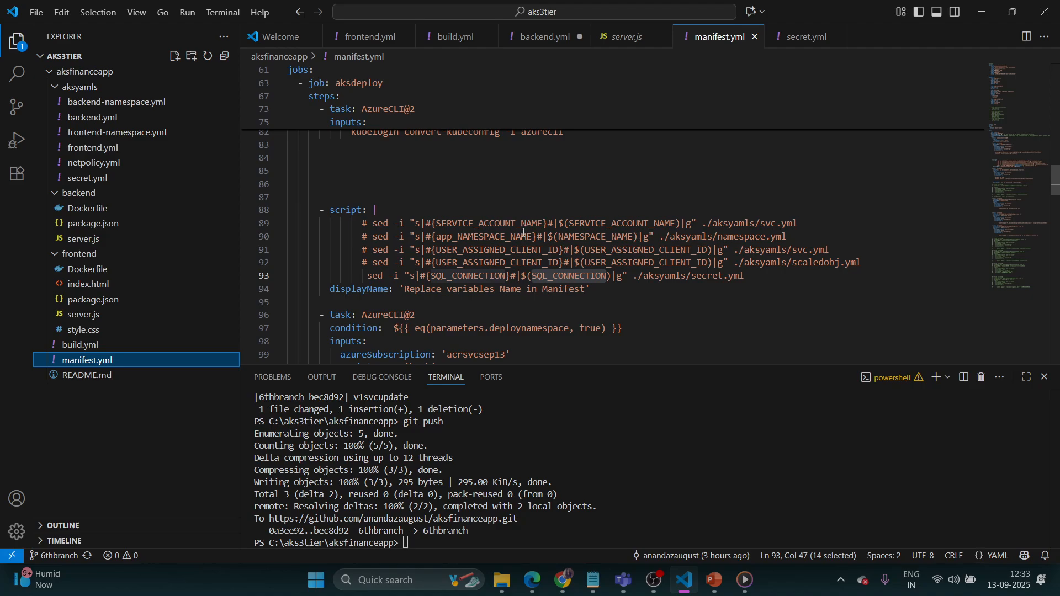
# - Examine the kubelogin installer and Get AKS credentials tasks in manifest.yml, highlighting the azureSubscription value
pyautogui.scroll(5, 523, 233)
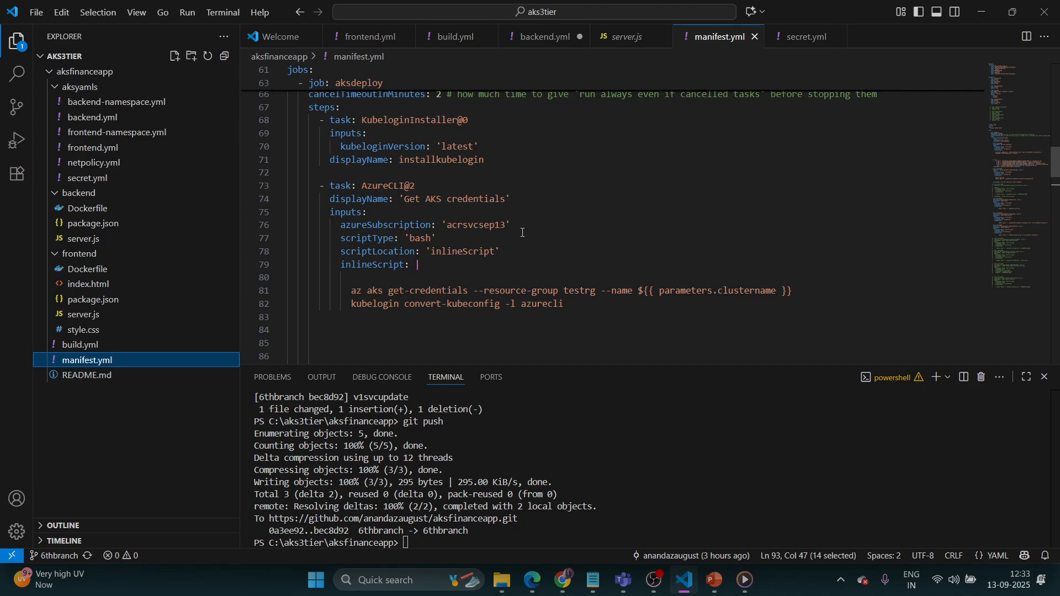
pyautogui.click(527, 282)
pyautogui.click(590, 315)
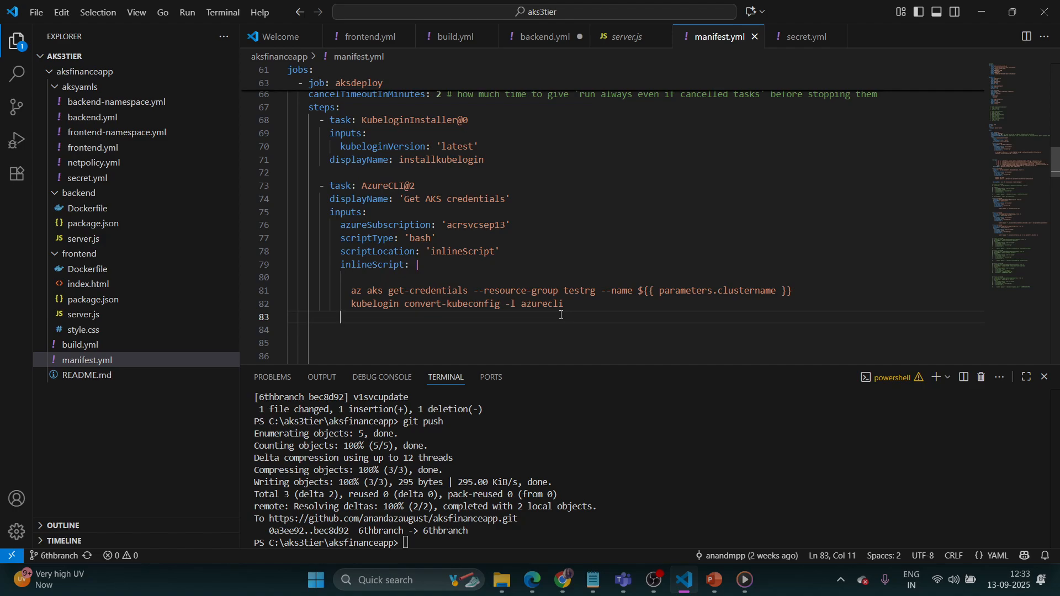
pyautogui.click(595, 303)
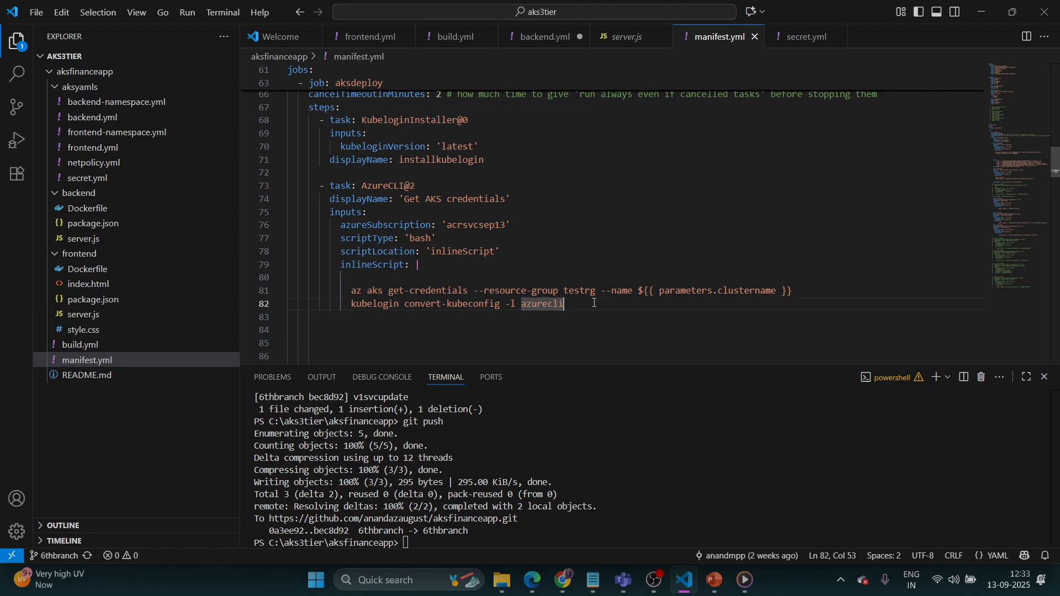
pyautogui.scroll(4, 492, 273)
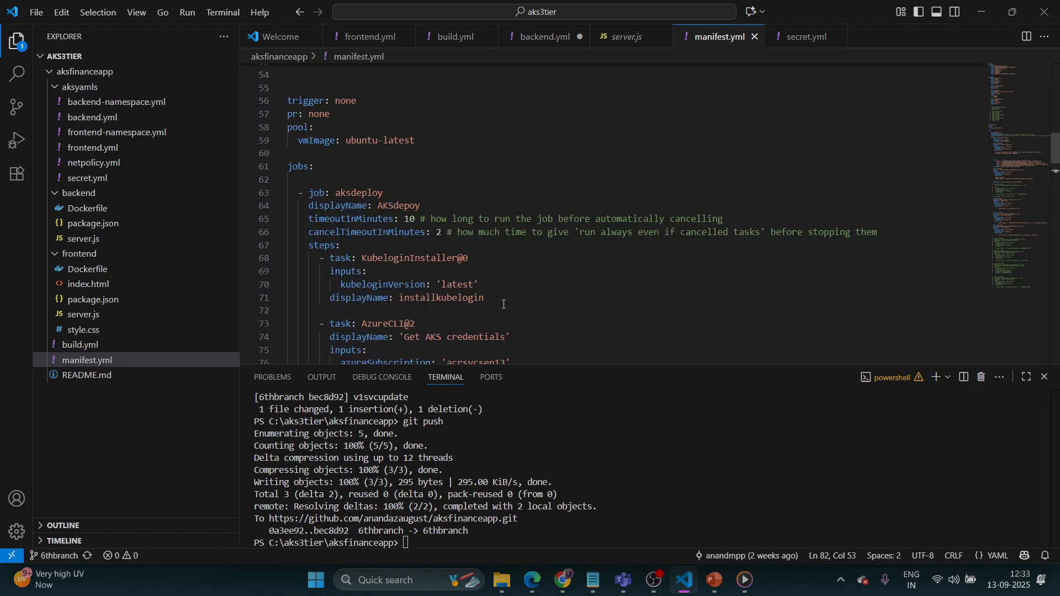
pyautogui.doubleClick(492, 298)
pyautogui.scroll(-3, 522, 290)
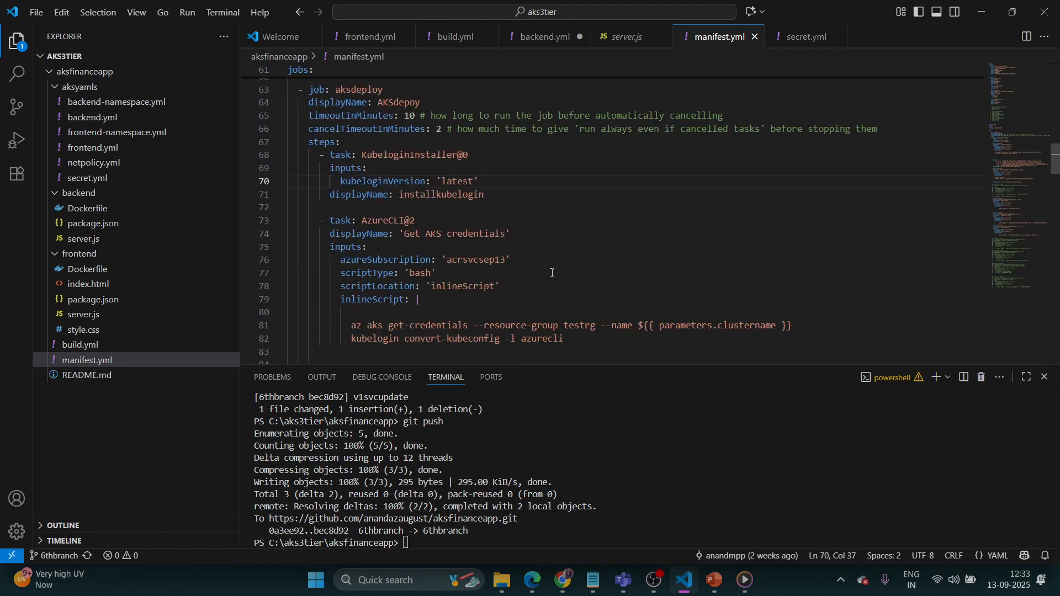
pyautogui.click(500, 287)
pyautogui.moveTo(512, 259); pyautogui.dragTo(437, 258)
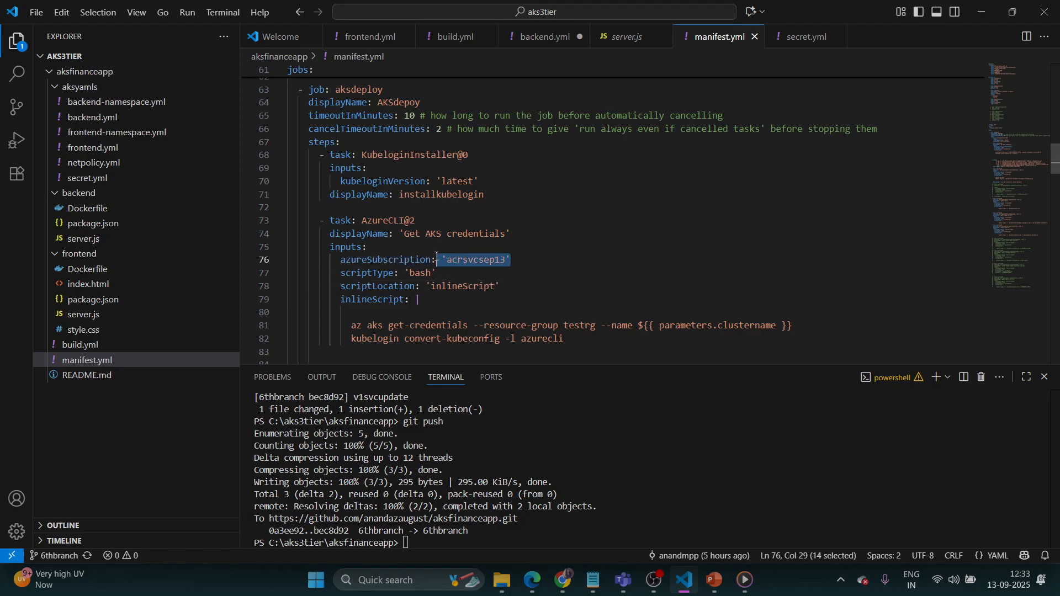
# - Highlight the azureSubscription value 'acrsvcsep13' in the Get AKS credentials task
pyautogui.click(531, 268)
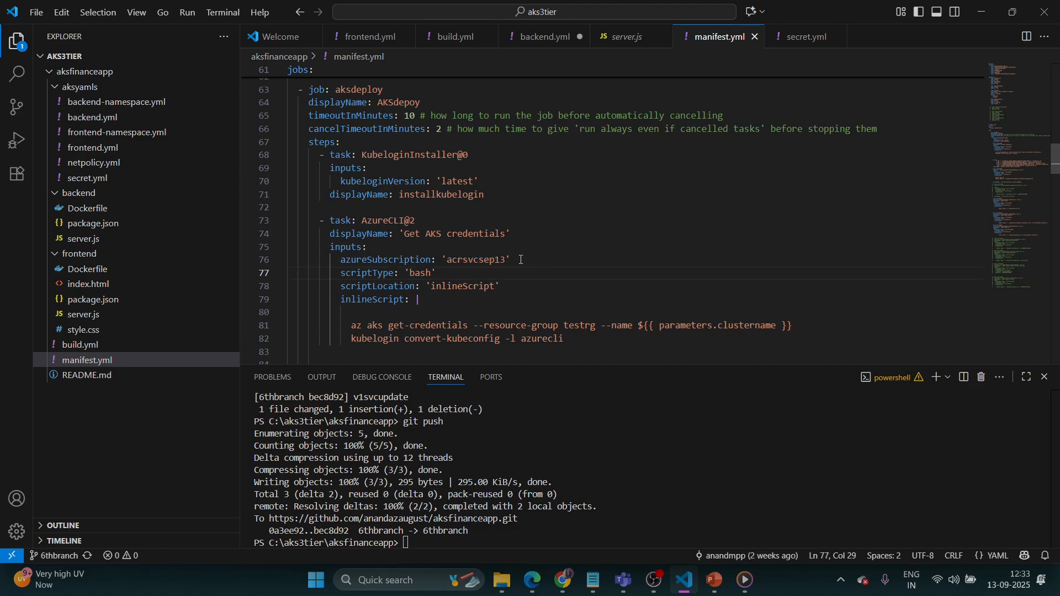
pyautogui.click(519, 262)
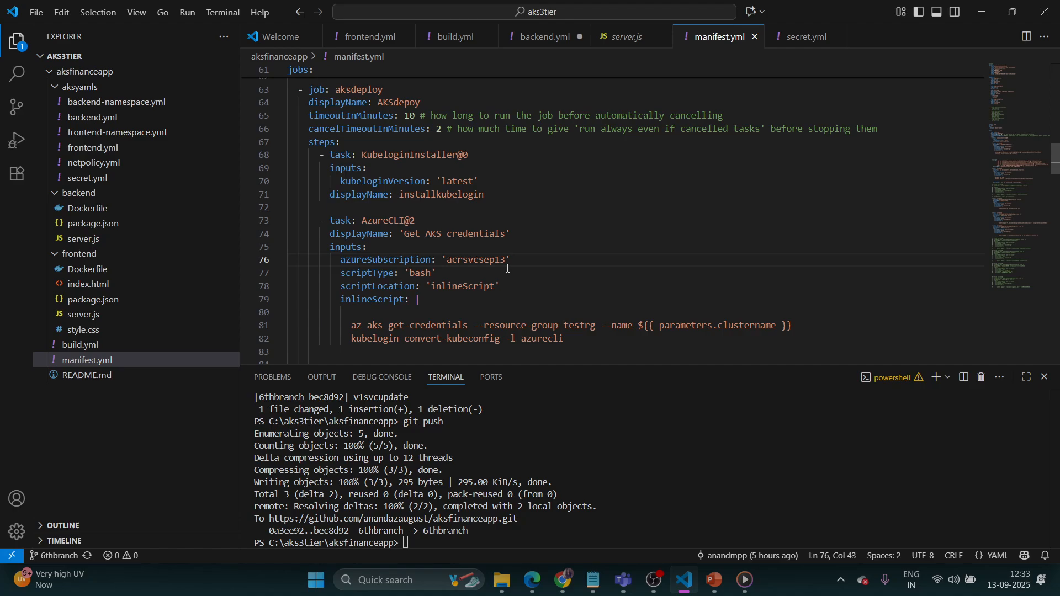
pyautogui.click(507, 269)
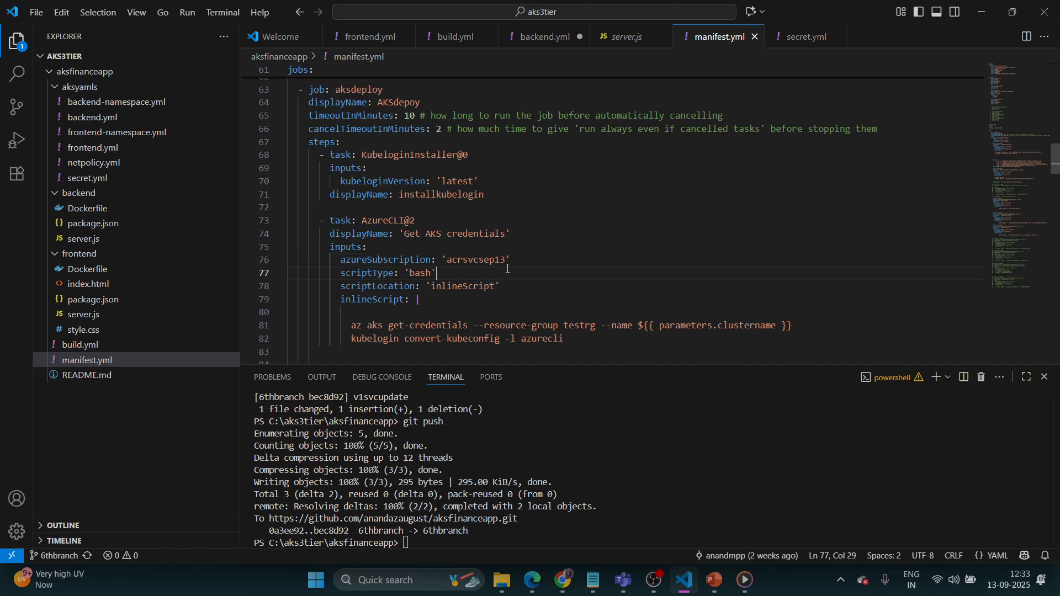
pyautogui.doubleClick(494, 261)
pyautogui.click(535, 258)
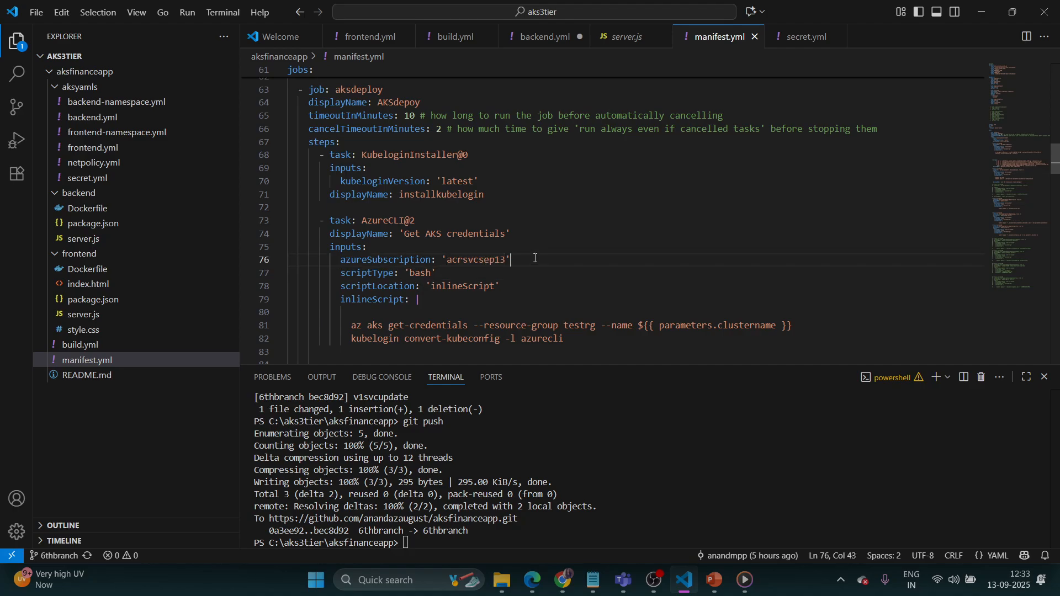
pyautogui.moveTo(524, 260); pyautogui.dragTo(448, 262)
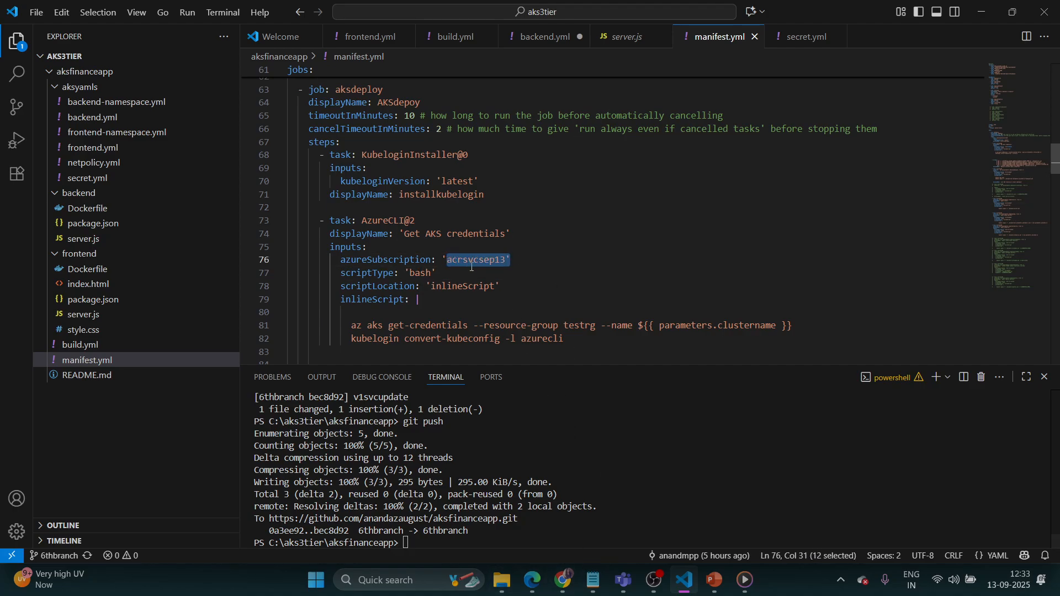
pyautogui.doubleClick(472, 266)
# - Switch to Azure DevOps in Chrome and look through the project's service connections for the one to use in the manifest
pyautogui.moveTo(562, 584)
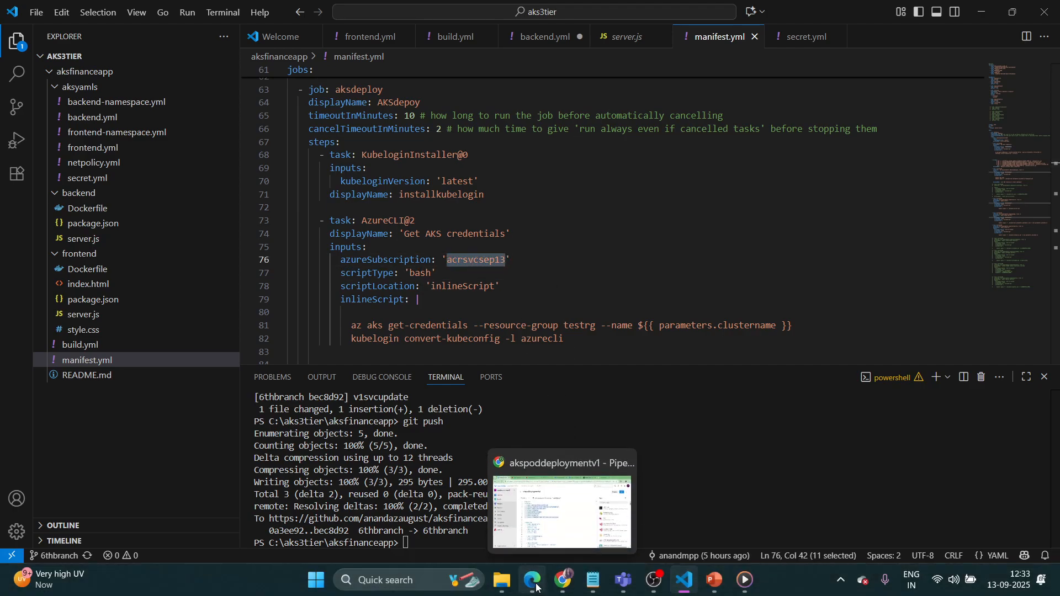
pyautogui.click(629, 510)
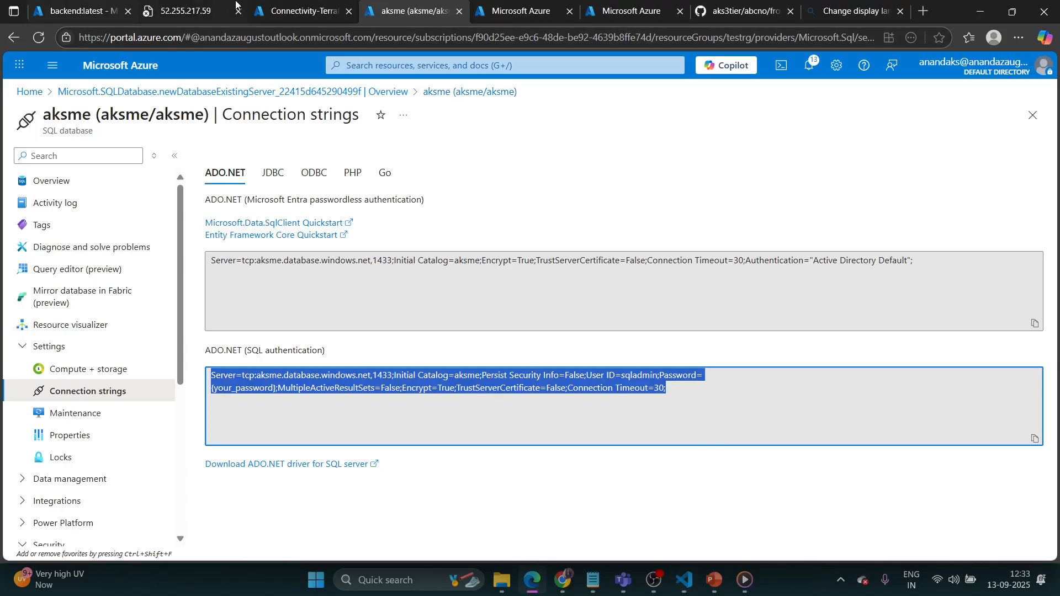
pyautogui.moveTo(563, 584)
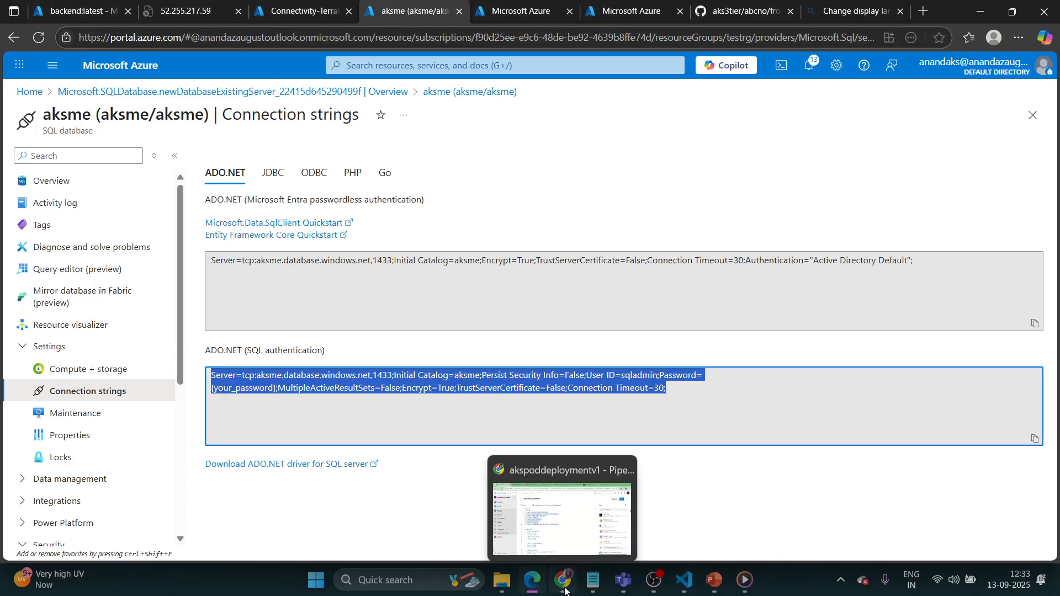
pyautogui.click(563, 508)
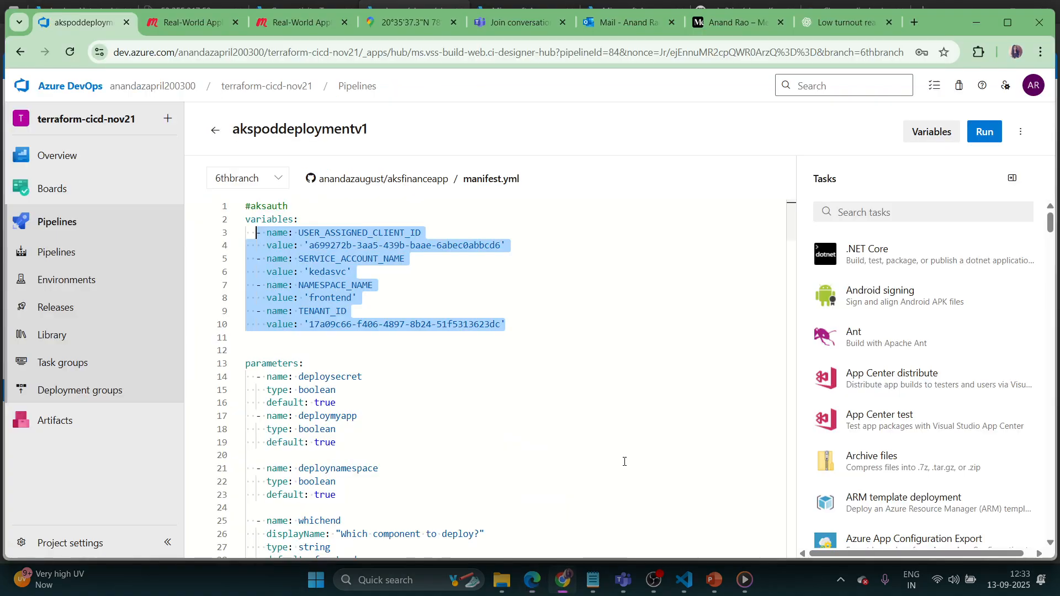
pyautogui.click(84, 550)
pyautogui.scroll(-3, 177, 428)
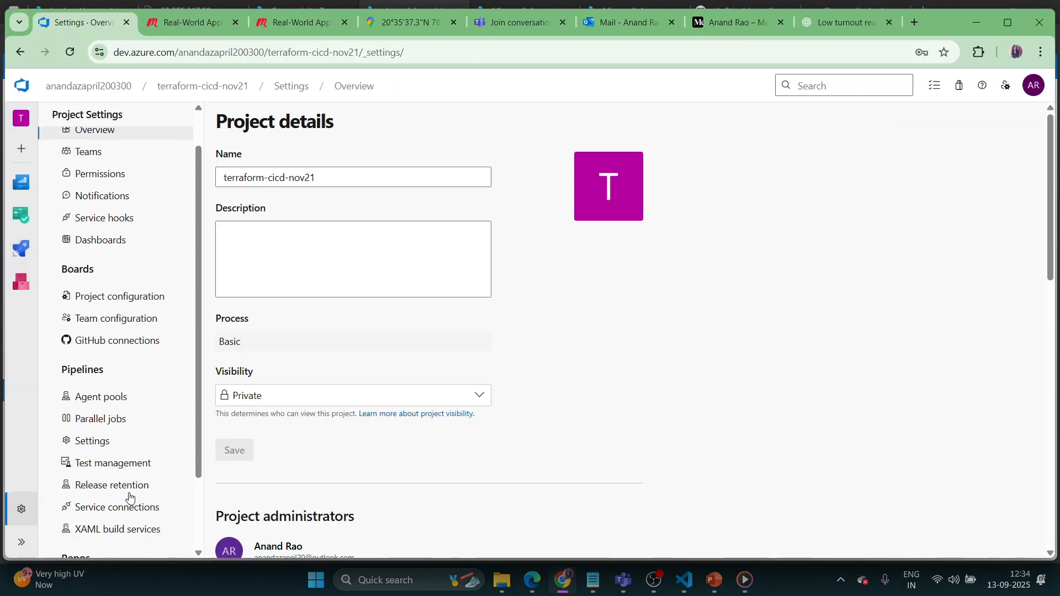
pyautogui.click(173, 436)
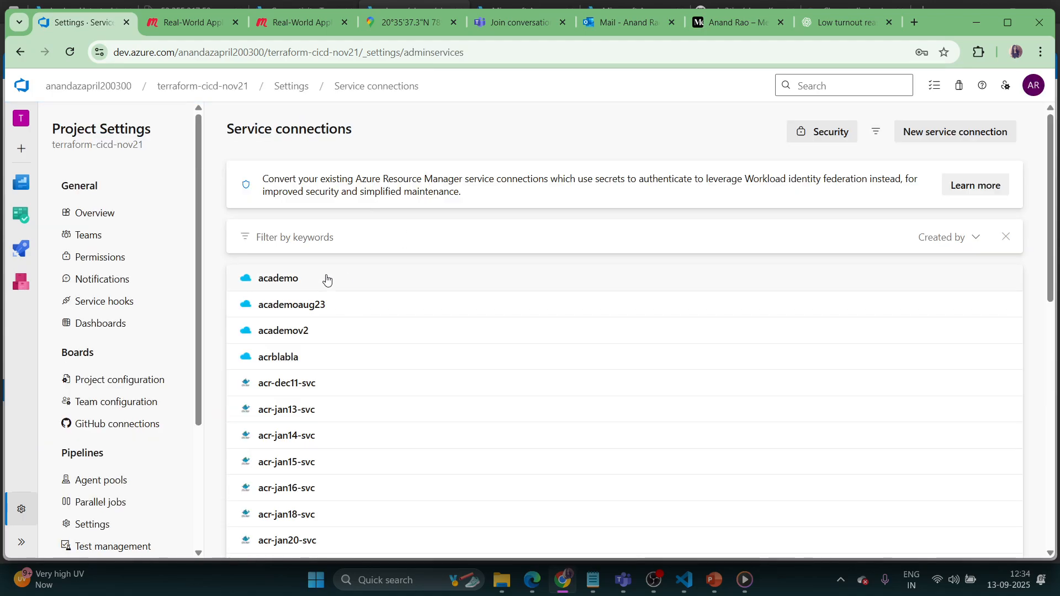
pyautogui.scroll(-2, 325, 287)
pyautogui.scroll(-2, 323, 307)
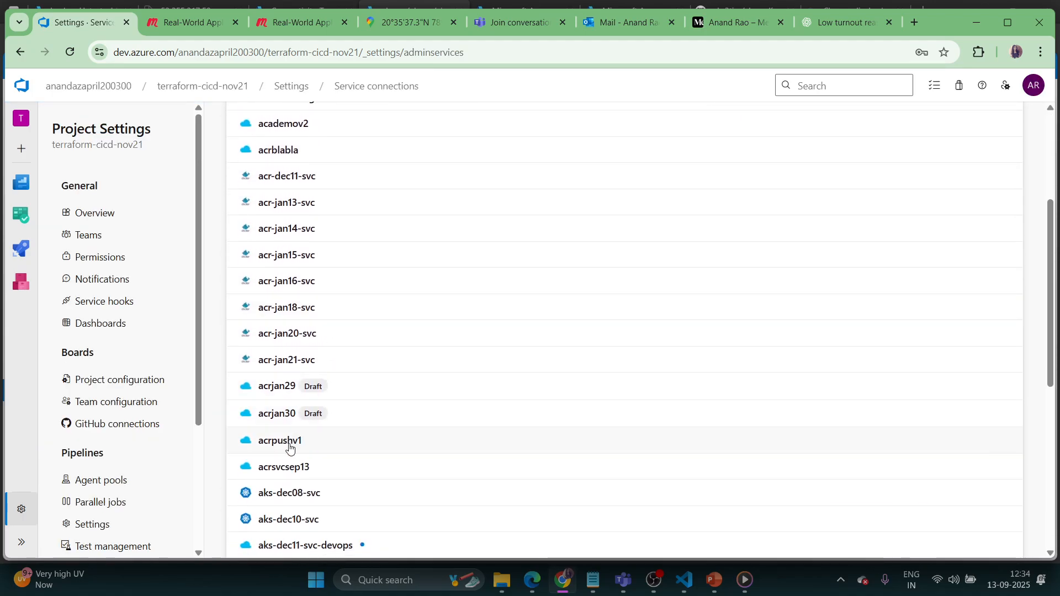
# - Return to VS Code and set the Get AKS credentials task's azureSubscription to 'acrpushv1'
pyautogui.hotkey('alt', 'Tab')
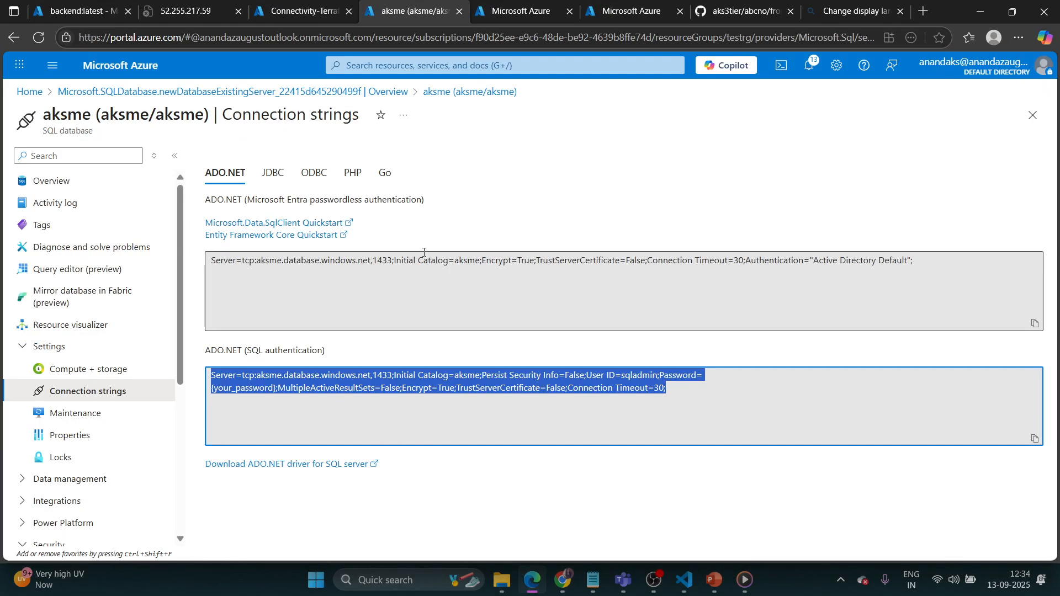
pyautogui.click(681, 582)
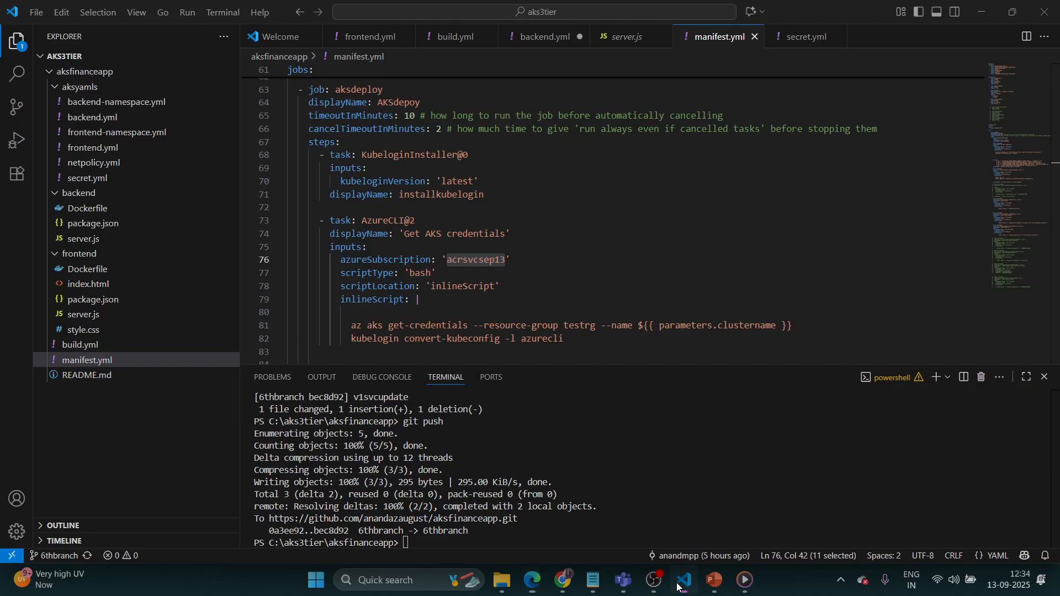
pyautogui.click(538, 235)
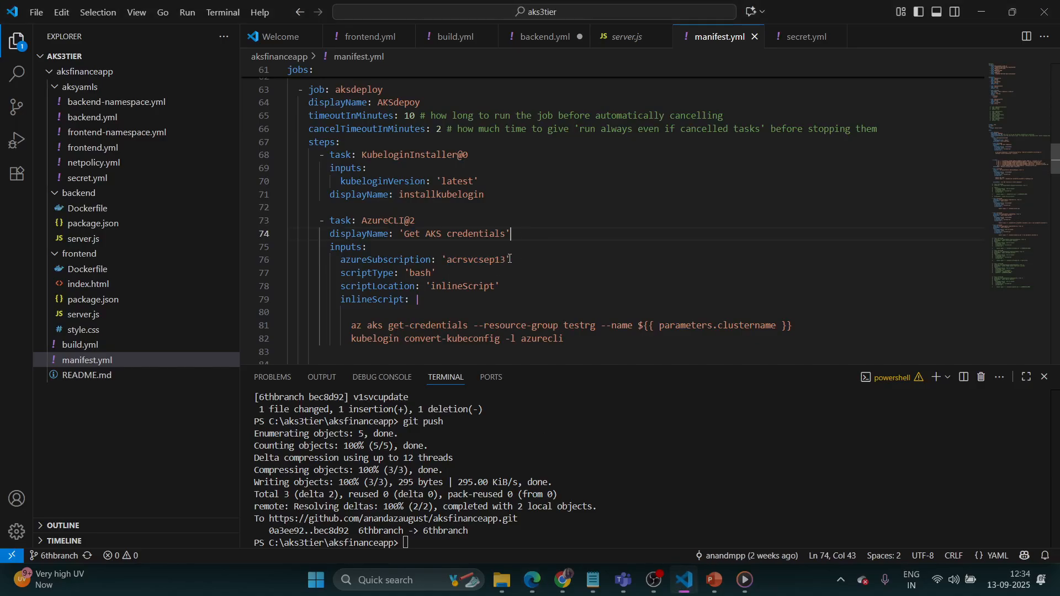
pyautogui.doubleClick(507, 258)
pyautogui.write('acr')
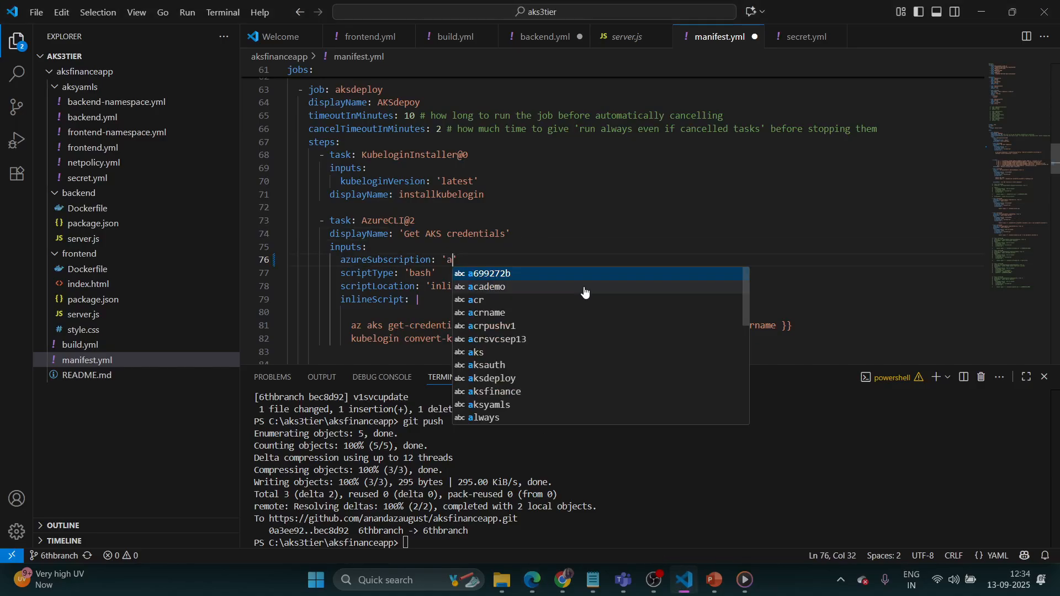
pyautogui.write('pushv2')
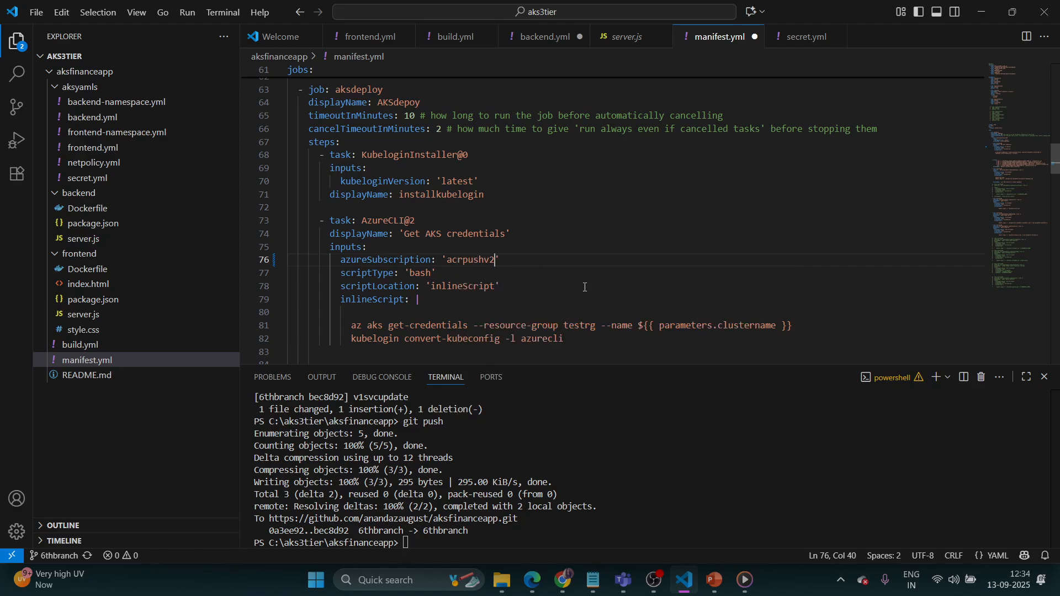
pyautogui.press('BackSpace')
pyautogui.write('1')
# - Set azureSubscription to 'acrpushv1' in the task that lists AKS resources and creates the namespace
pyautogui.scroll(-5, 563, 278)
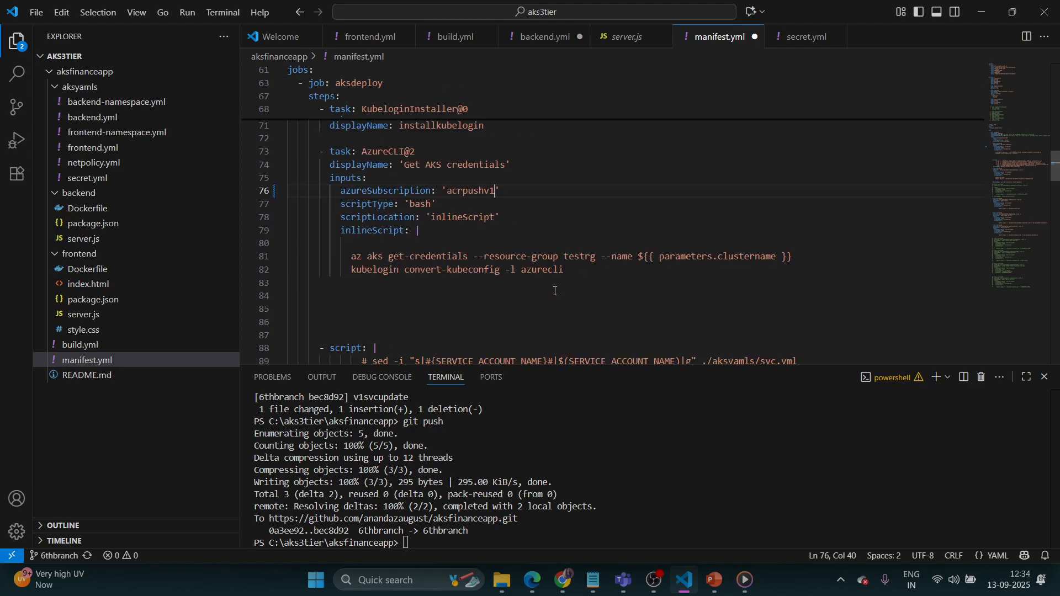
pyautogui.scroll(-5, 552, 288)
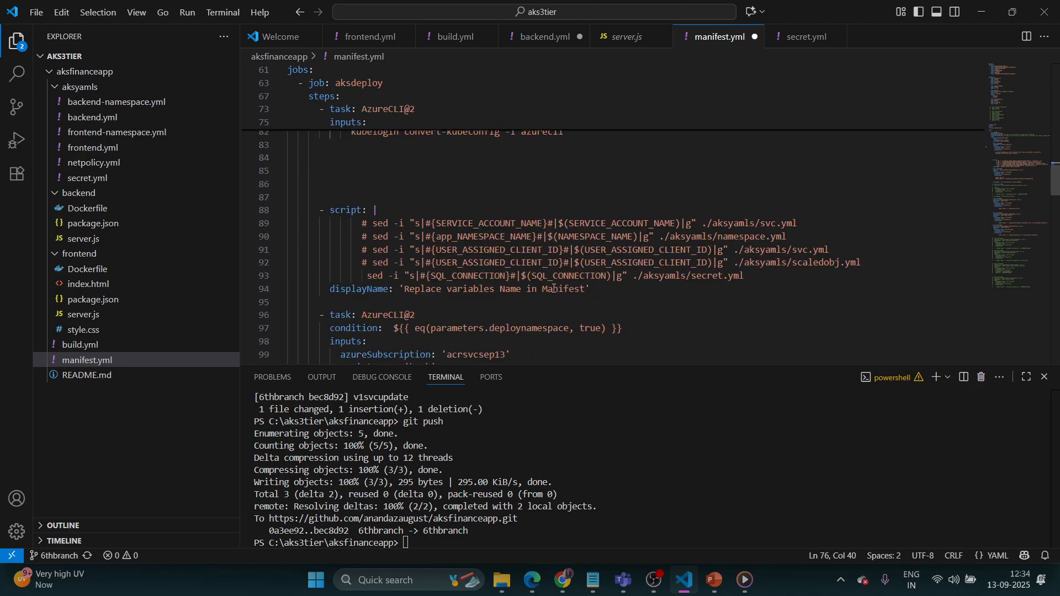
pyautogui.doubleClick(504, 217)
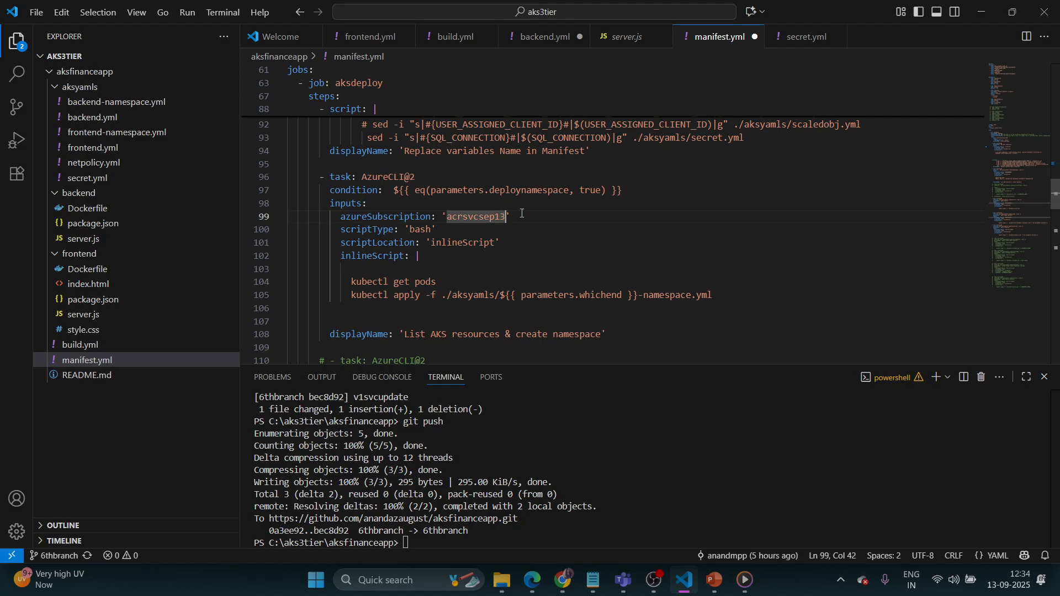
pyautogui.press('Right')
pyautogui.press('BackSpace')
pyautogui.press('BackSpace')
pyautogui.press('BackSpace')
pyautogui.press('BackSpace')
pyautogui.press('BackSpace')
pyautogui.press('BackSpace')
pyautogui.press('BackSpace')
pyautogui.press('BackSpace')
pyautogui.press('BackSpace')
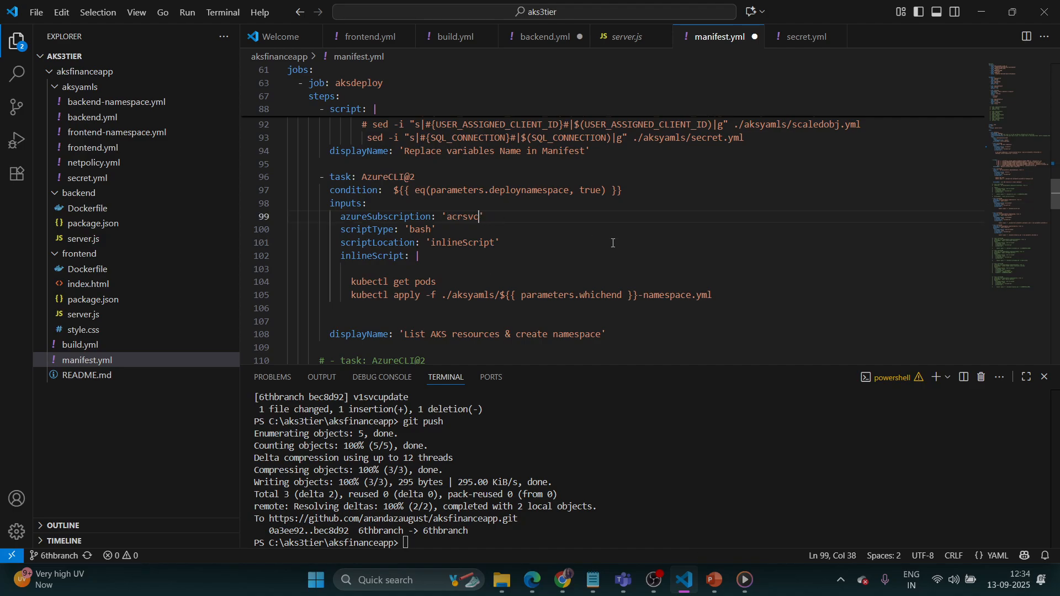
pyautogui.write('rpu')
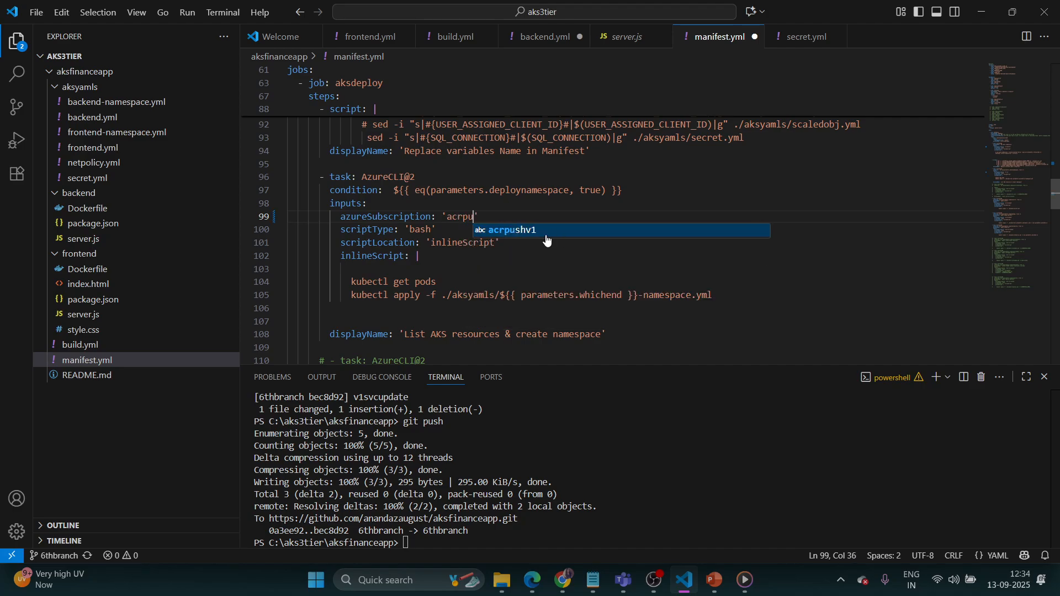
pyautogui.press('Tab')
# - Review the namespace task's inline script, highlighting the kubectl apply command and its namespace file path
pyautogui.click(488, 269)
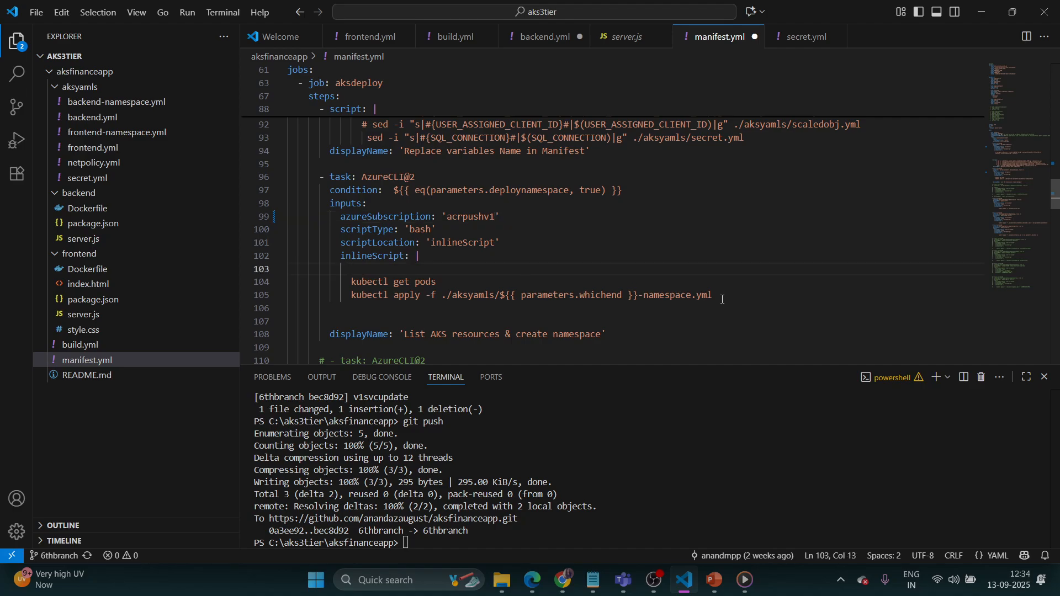
pyautogui.moveTo(532, 220); pyautogui.dragTo(336, 217)
pyautogui.moveTo(725, 302); pyautogui.dragTo(346, 282)
pyautogui.moveTo(715, 297); pyautogui.dragTo(353, 299)
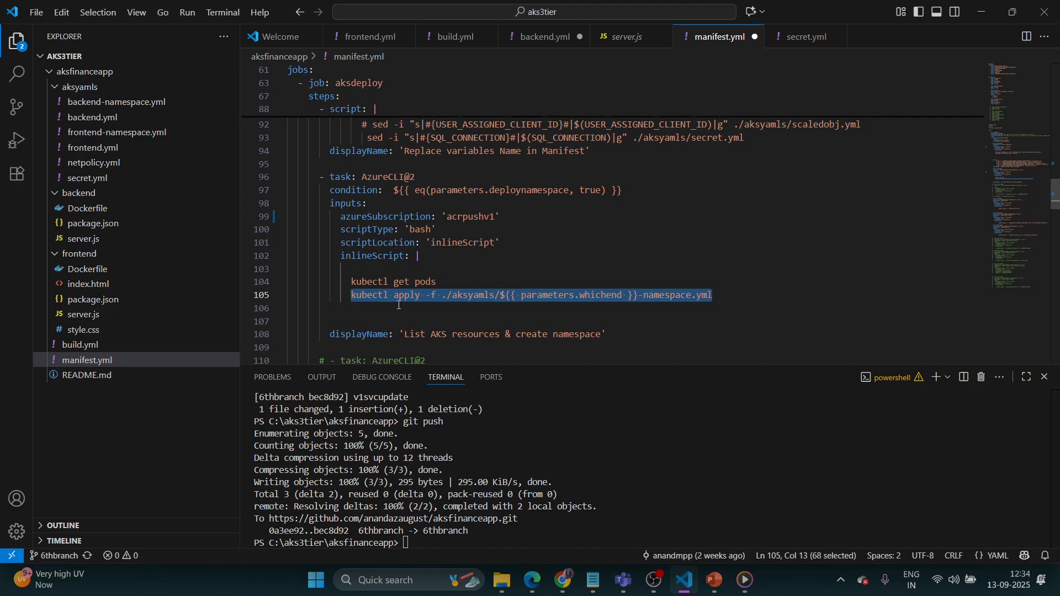
pyautogui.click(452, 288)
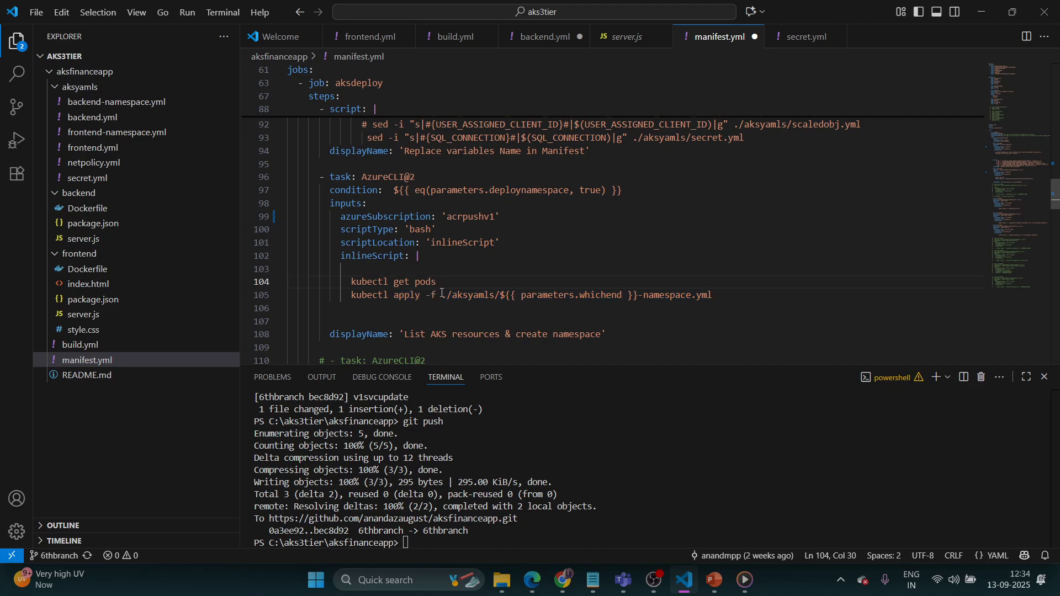
pyautogui.moveTo(741, 297); pyautogui.dragTo(450, 291)
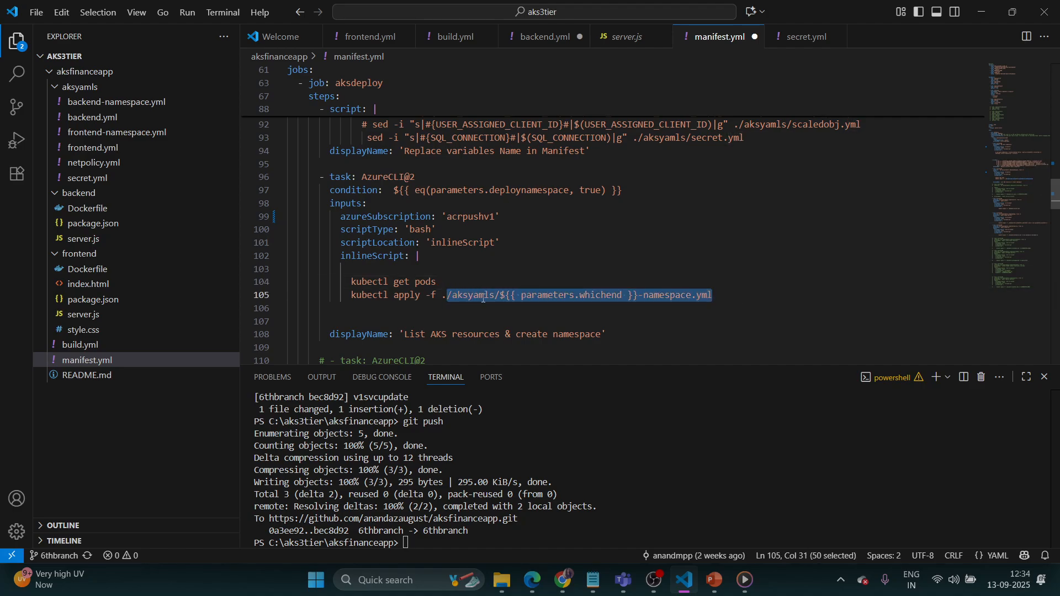
pyautogui.click(744, 296)
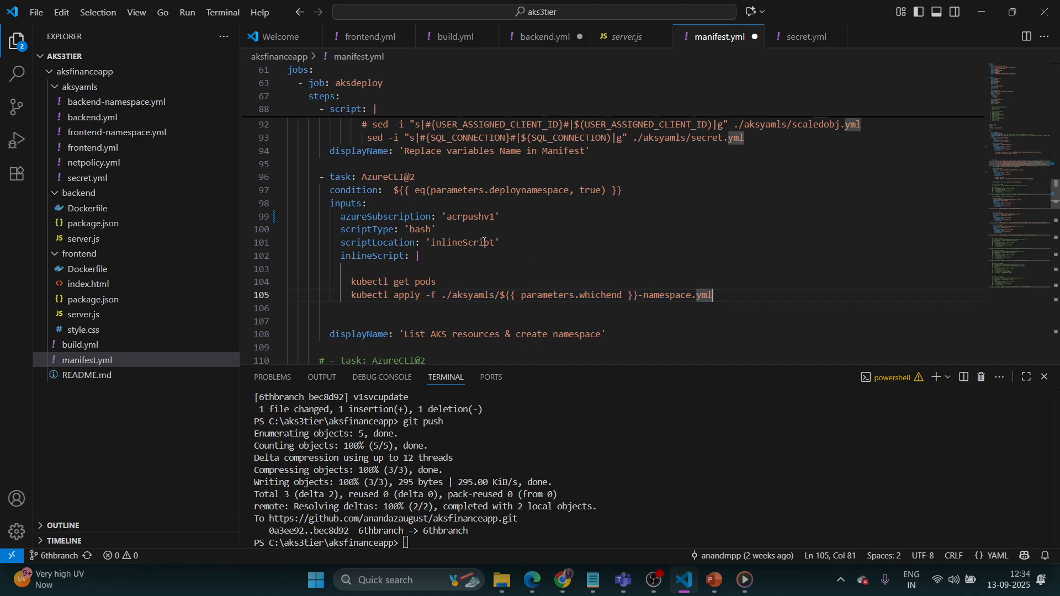
# - Copy the quoted 'acrpushv1' azureSubscription value from the namespace creation task
pyautogui.moveTo(514, 218); pyautogui.dragTo(341, 218)
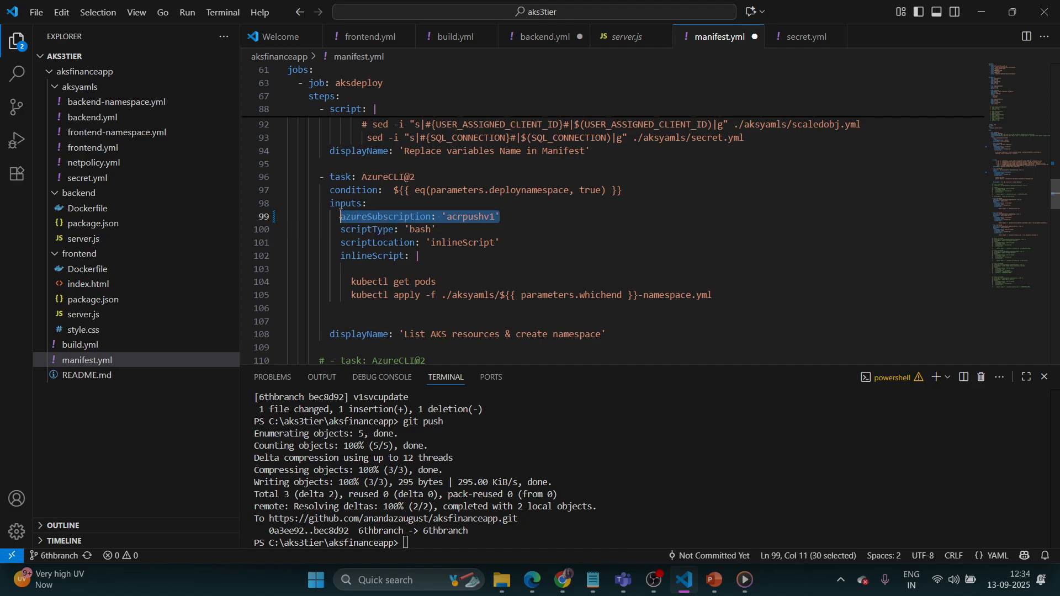
pyautogui.click(465, 216)
pyautogui.doubleClick(465, 217)
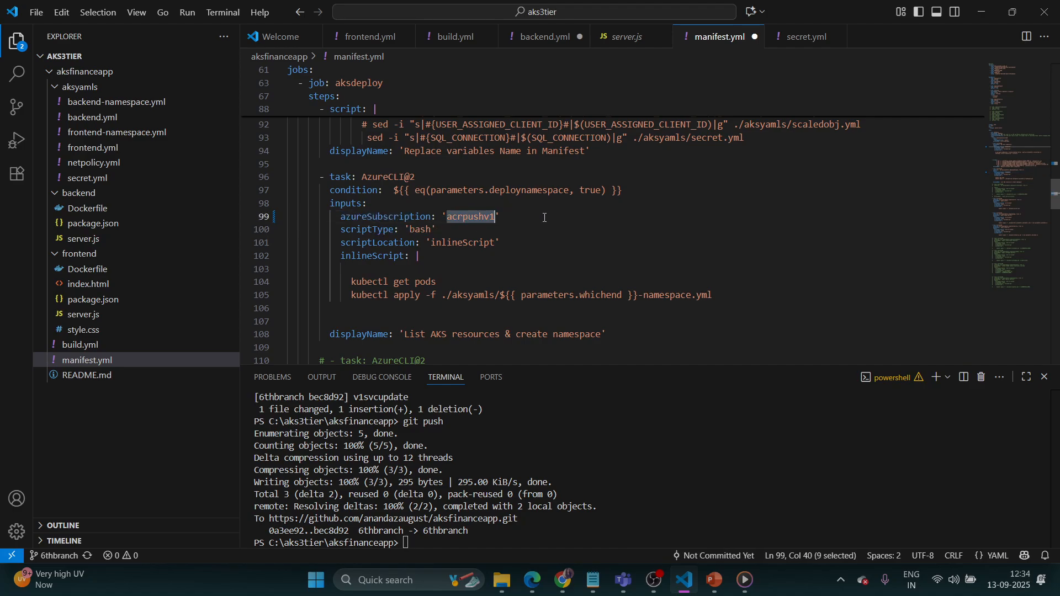
pyautogui.click(512, 218)
pyautogui.moveTo(502, 217); pyautogui.dragTo(452, 217)
pyautogui.scroll(-2, 558, 260)
pyautogui.scroll(-2, 558, 260)
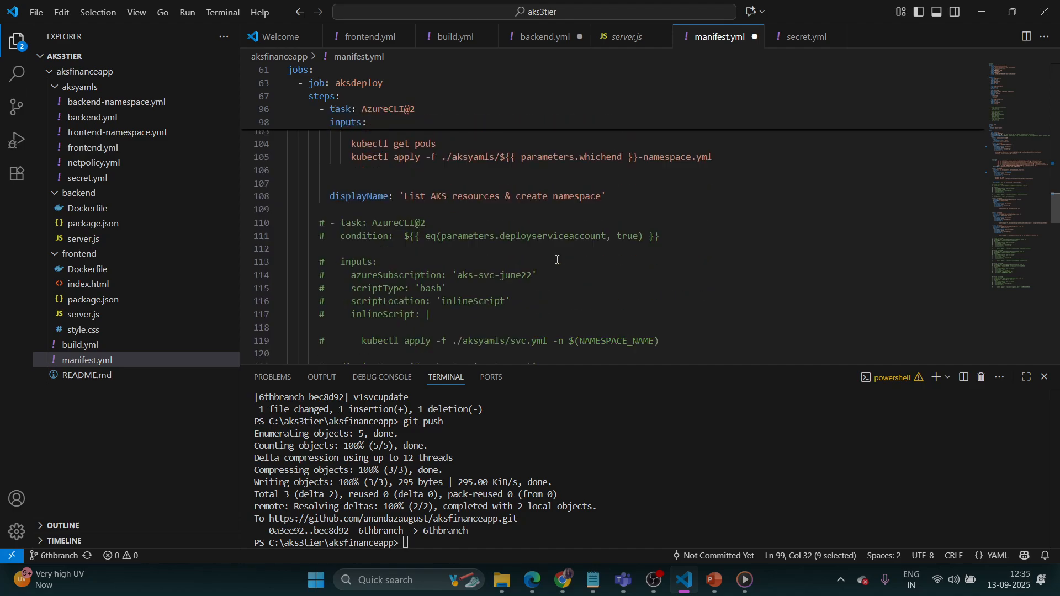
pyautogui.scroll(4, 557, 260)
pyautogui.click(500, 217)
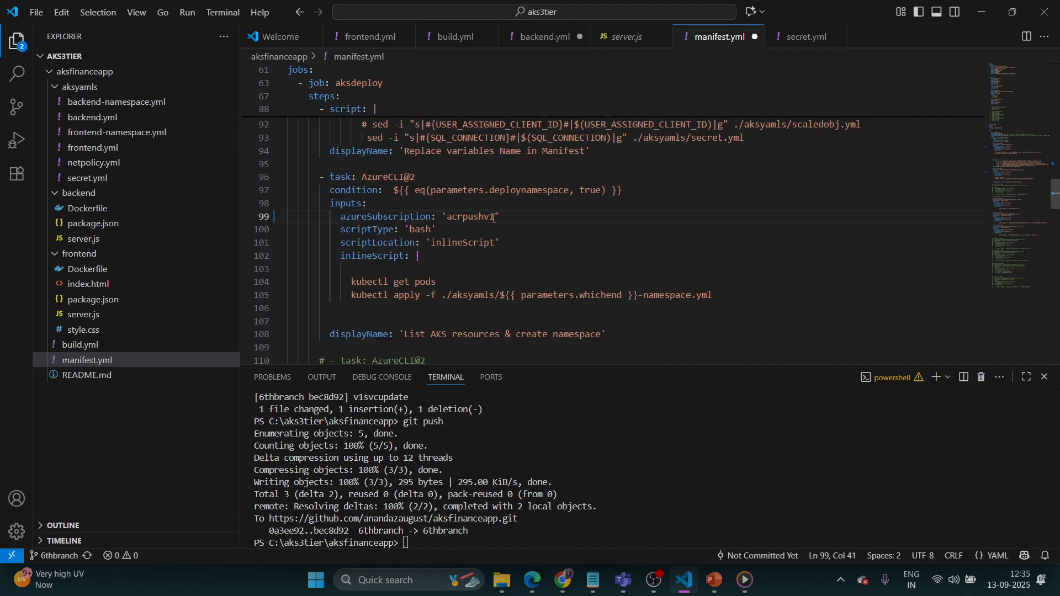
pyautogui.click(507, 221)
pyautogui.hotkey('shift', 'Left')
pyautogui.hotkey('shift', 'Left')
pyautogui.hotkey('shift', 'Left')
pyautogui.hotkey('shift', 'Left')
pyautogui.hotkey('shift', 'Left')
pyautogui.hotkey('shift', 'Left')
pyautogui.hotkey('shift', 'Left')
pyautogui.hotkey('shift', 'Left')
pyautogui.hotkey('shift', 'Left')
pyautogui.hotkey('shift', 'Left')
pyautogui.hotkey('shift', 'Left')
pyautogui.hotkey('ctrl', 'c')
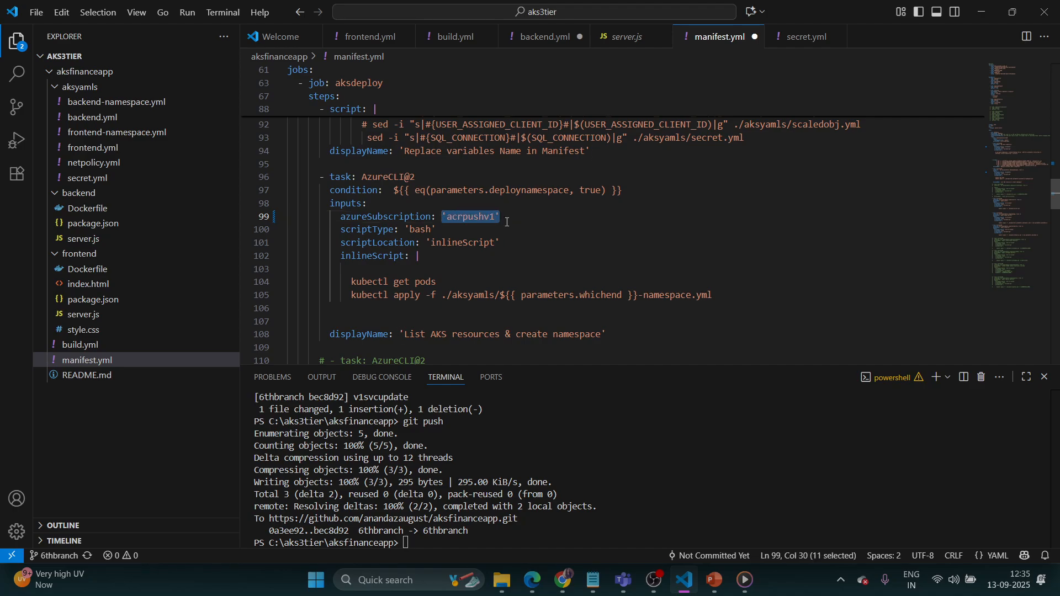
# - Replace the apply secret task's azureSubscription value with the copied 'acrpushv1' and remove the duplicate opening quote
pyautogui.scroll(-9, 507, 221)
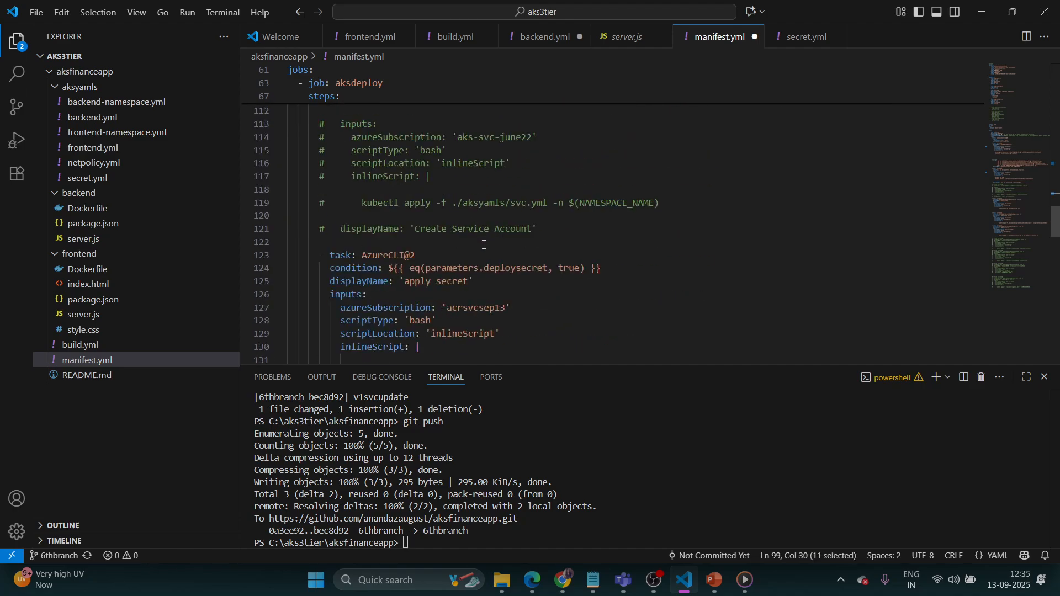
pyautogui.moveTo(519, 276); pyautogui.dragTo(449, 274)
pyautogui.hotkey('ctrl', 'v')
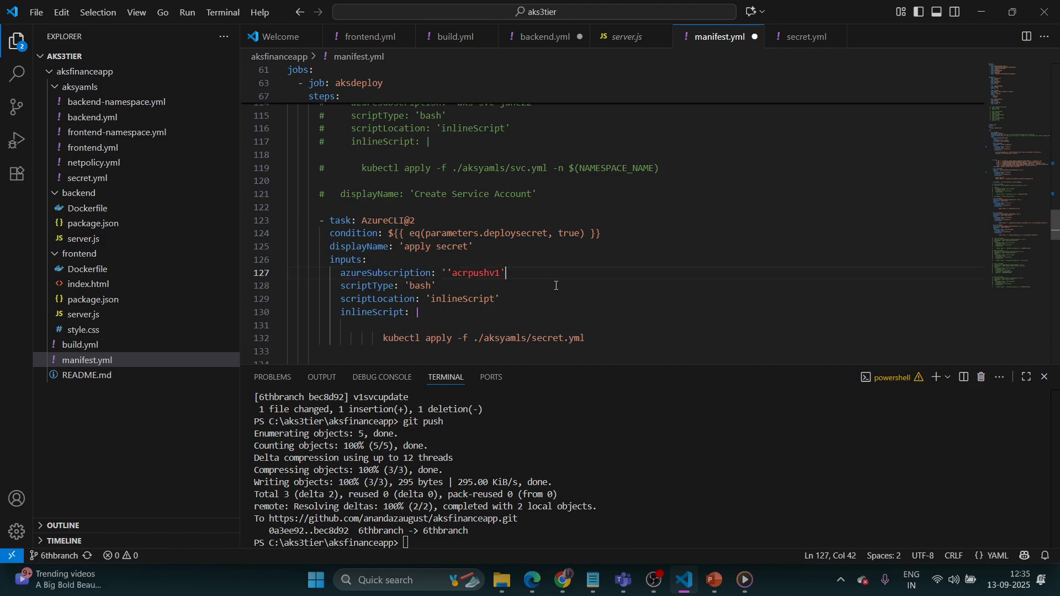
pyautogui.click(447, 272)
pyautogui.press('BackSpace')
pyautogui.scroll(-5, 501, 281)
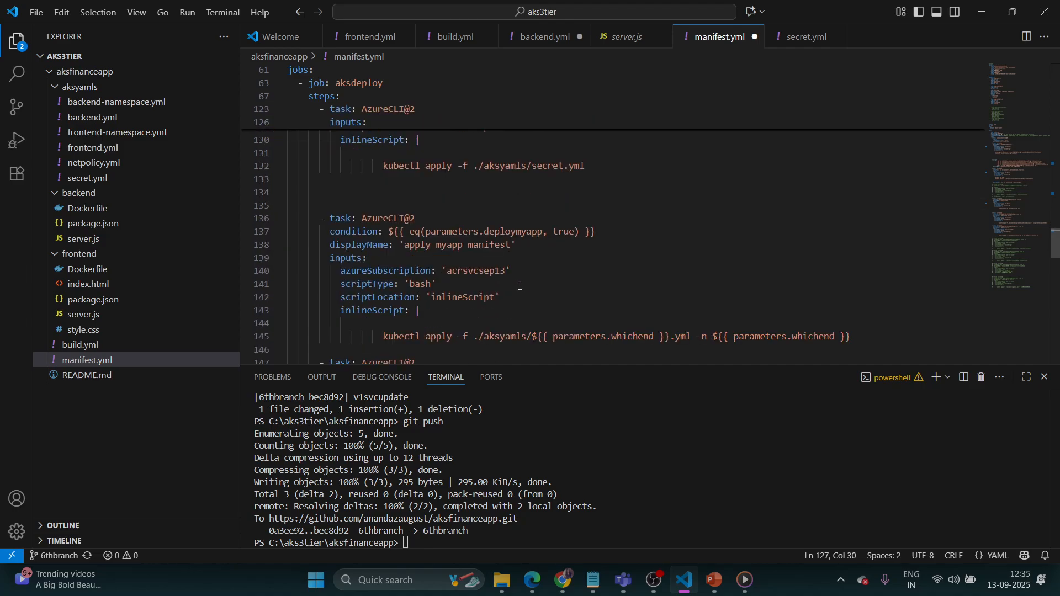
# - Replace the apply myapp manifest task's azureSubscription value with the copied 'acrpushv1' and save manifest.yml
pyautogui.moveTo(511, 271); pyautogui.dragTo(442, 267)
pyautogui.hotkey('ctrl', 'v')
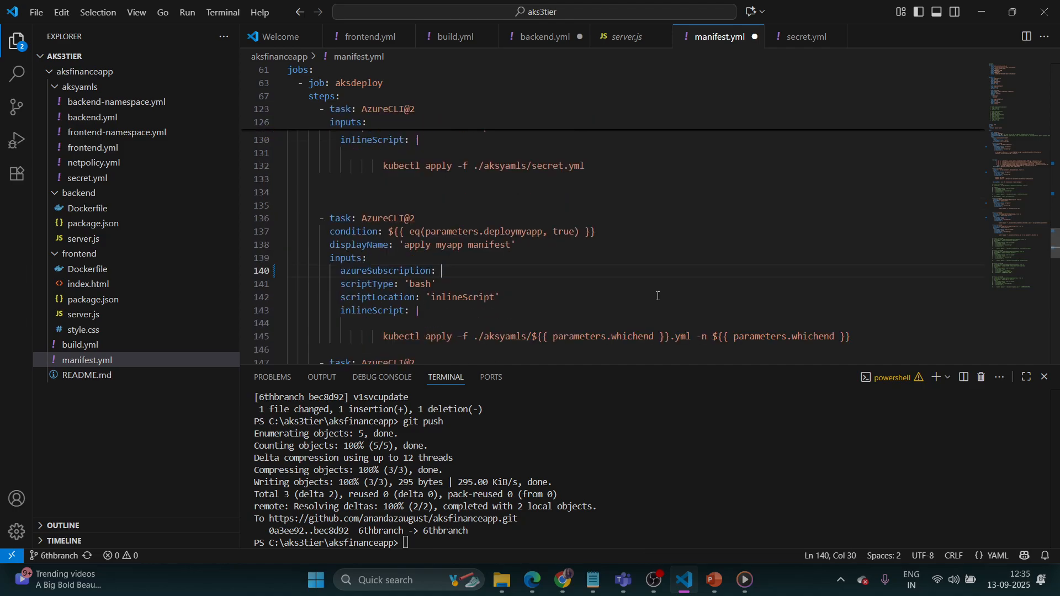
pyautogui.hotkey('ctrl', 's')
# - Review the apply netpolicy task and the commented-out tasks through the end of manifest.yml
pyautogui.scroll(-1, 582, 282)
pyautogui.scroll(-4, 582, 281)
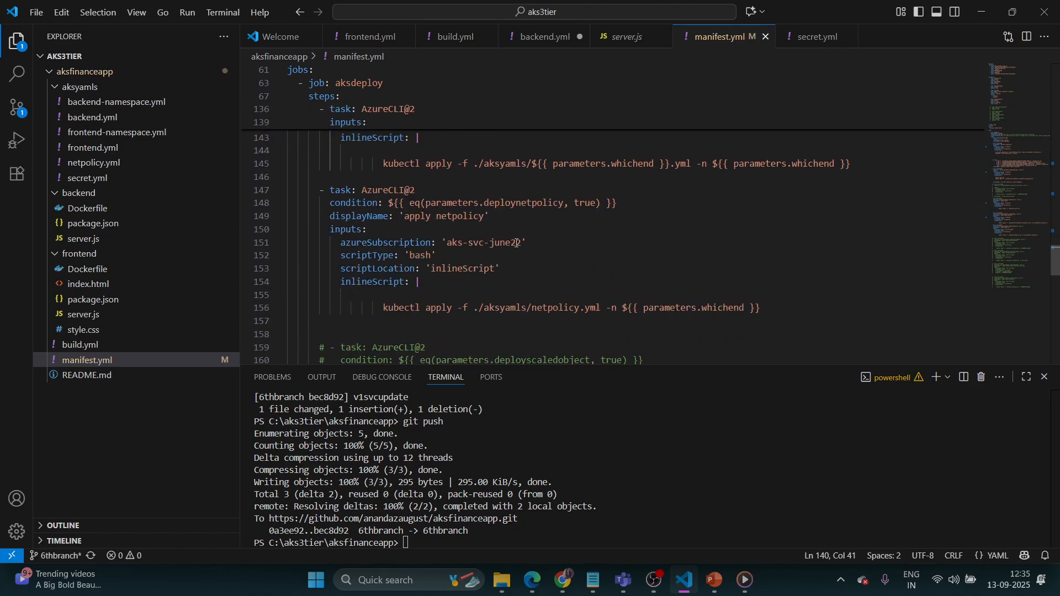
pyautogui.moveTo(772, 307); pyautogui.dragTo(290, 191)
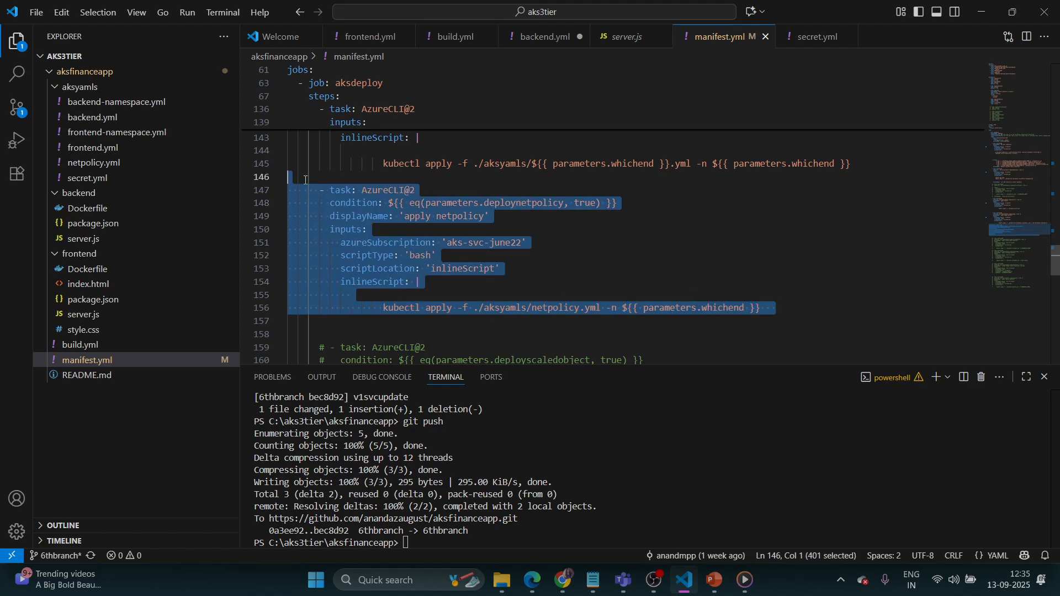
pyautogui.click(555, 243)
pyautogui.scroll(-3, 554, 249)
pyautogui.scroll(-15, 554, 249)
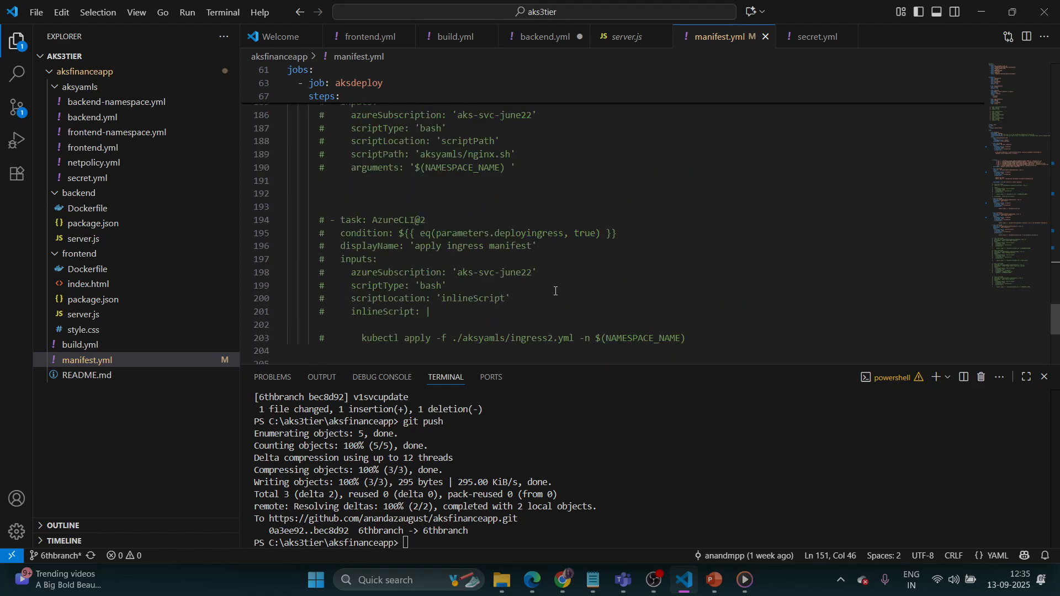
# - Check the repository's git status in the terminal and stage all changes with git add
pyautogui.write('git status')
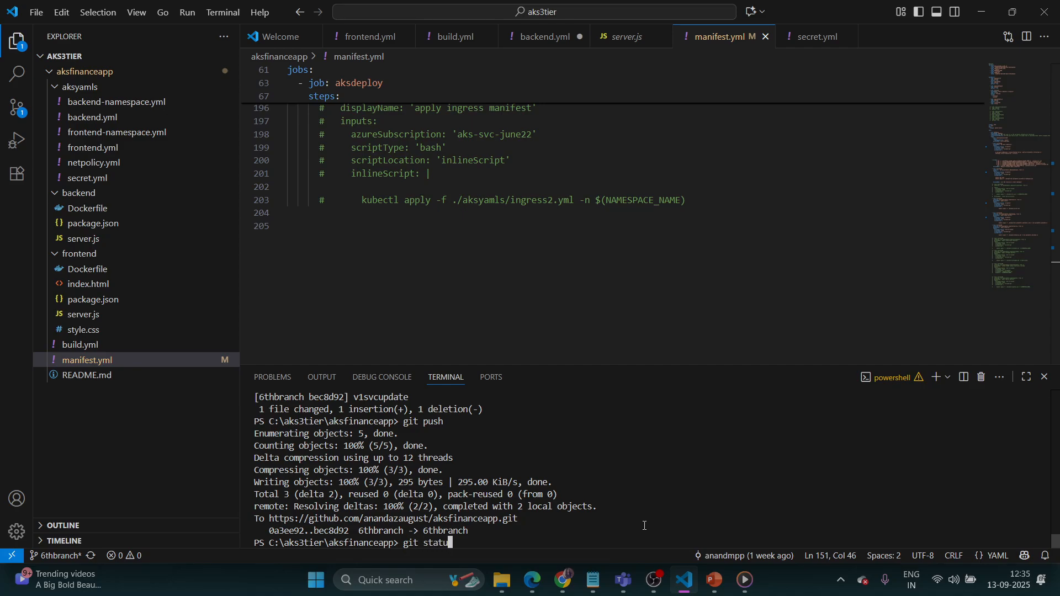
pyautogui.press('Return')
pyautogui.write('git add .')
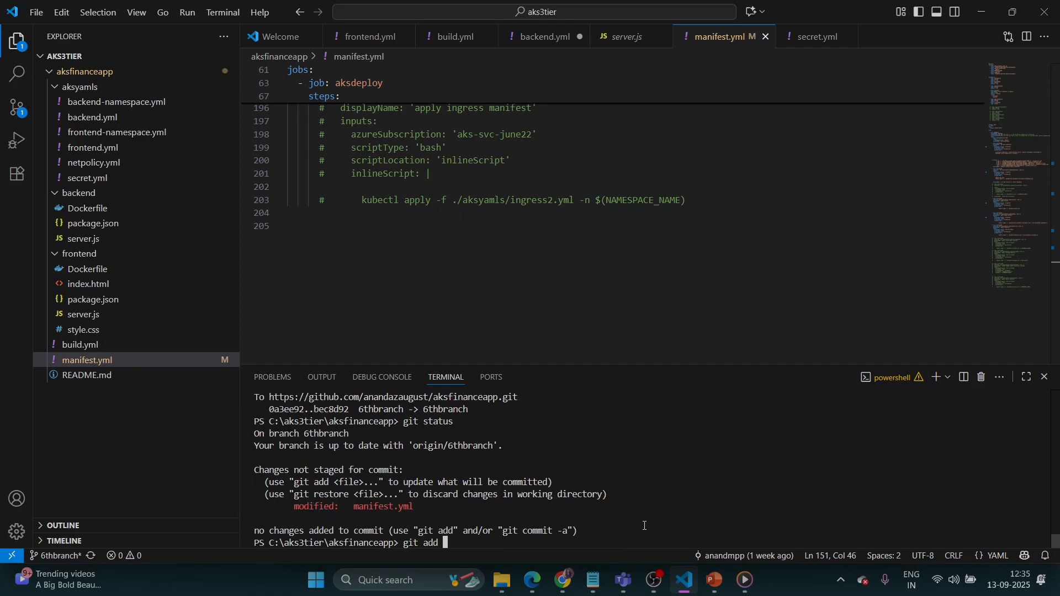
pyautogui.press('Return')
# - Commit the staged manifest.yml change with the message "t1" and push it to the remote 6thbranch
pyautogui.write('git commit -m ')
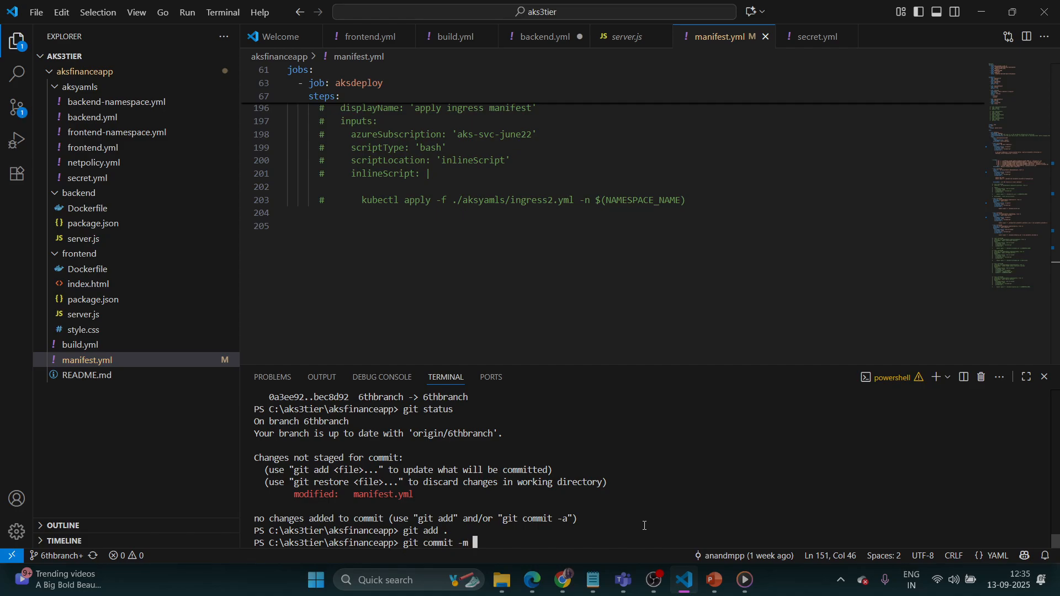
pyautogui.write('"t1"')
pyautogui.press('Return')
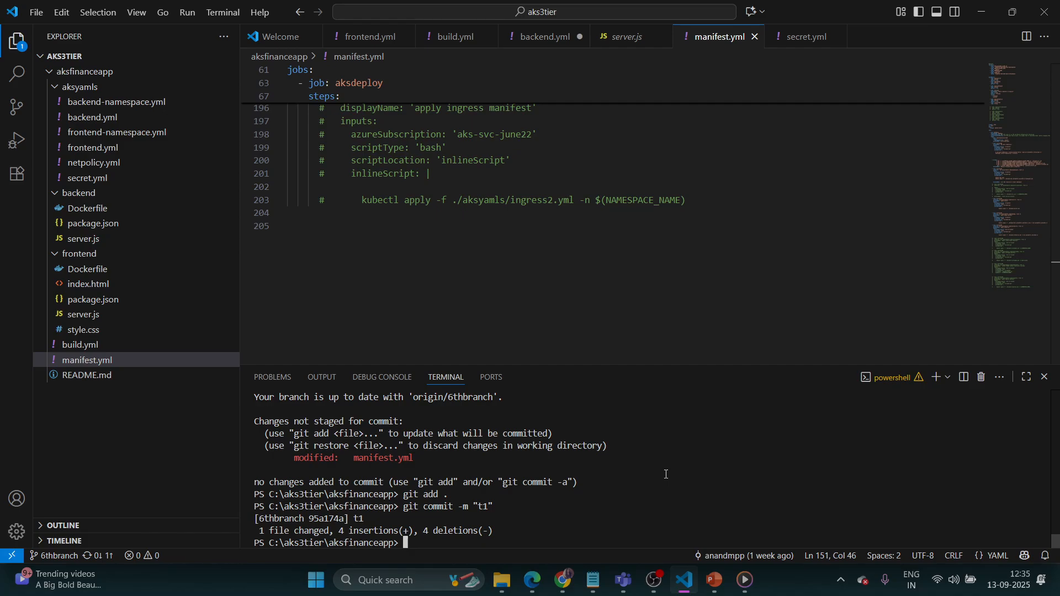
pyautogui.write('git push')
pyautogui.press('Return')
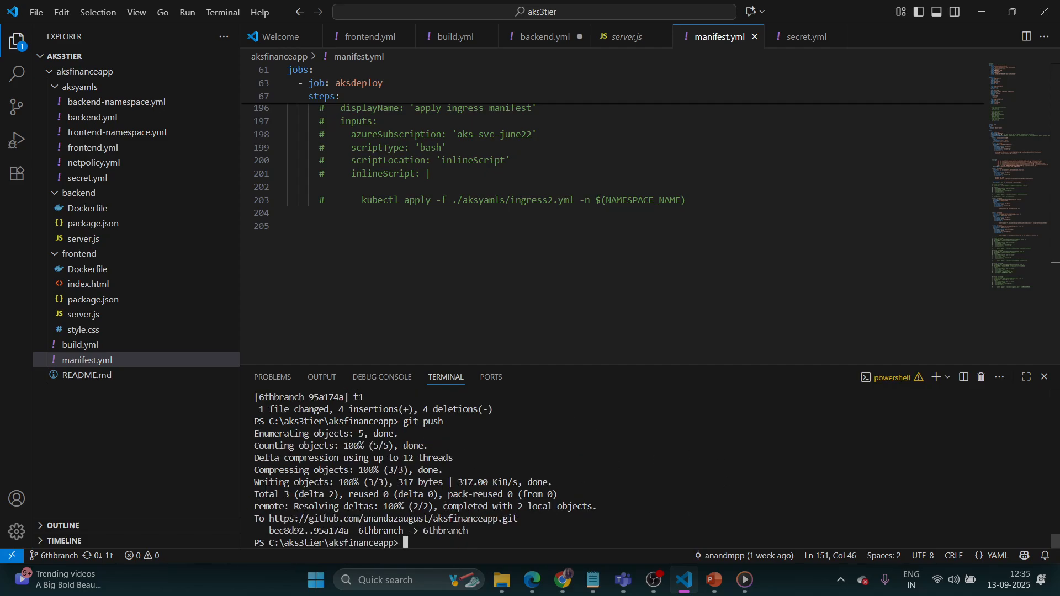
pyautogui.scroll(2, 446, 507)
pyautogui.scroll(-2, 508, 473)
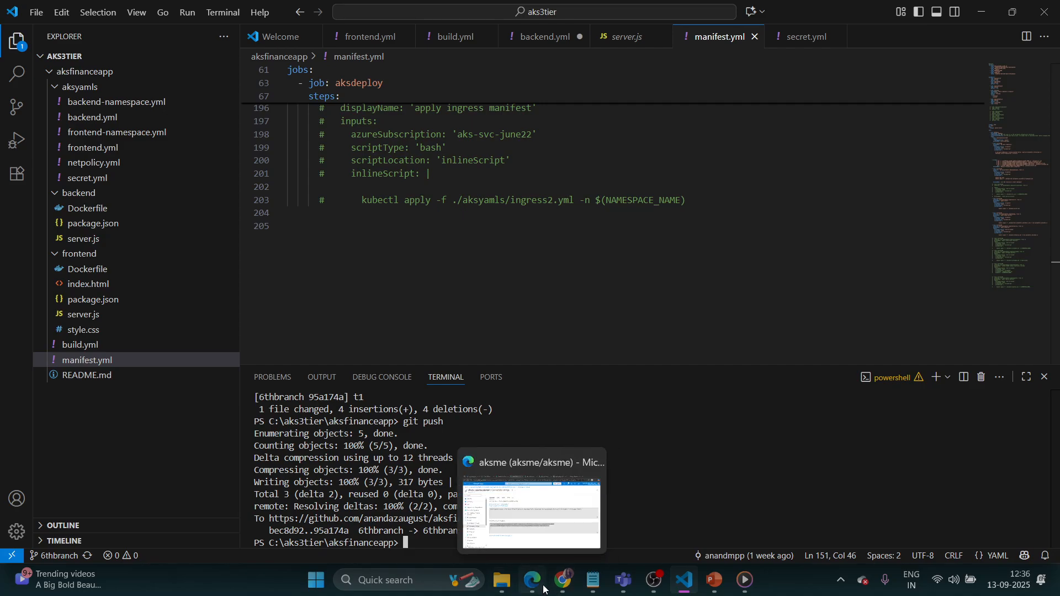
pyautogui.scroll(2, 463, 148)
pyautogui.scroll(15, 463, 148)
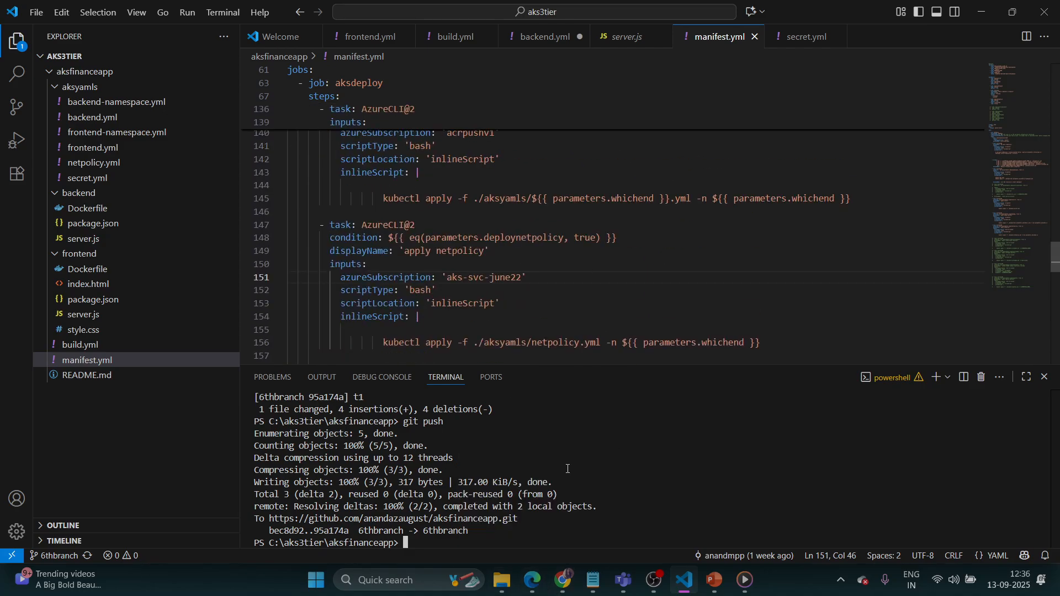
# - Look at the Azure DevOps service connections page in Chrome, and return to the Azure portal in Edge
pyautogui.click(530, 589)
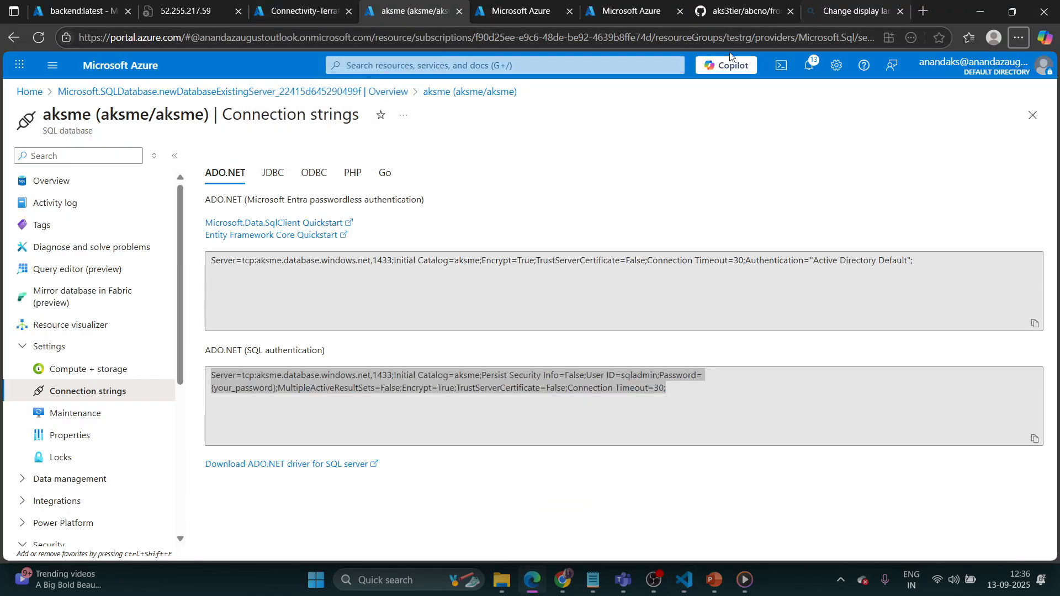
pyautogui.click(563, 580)
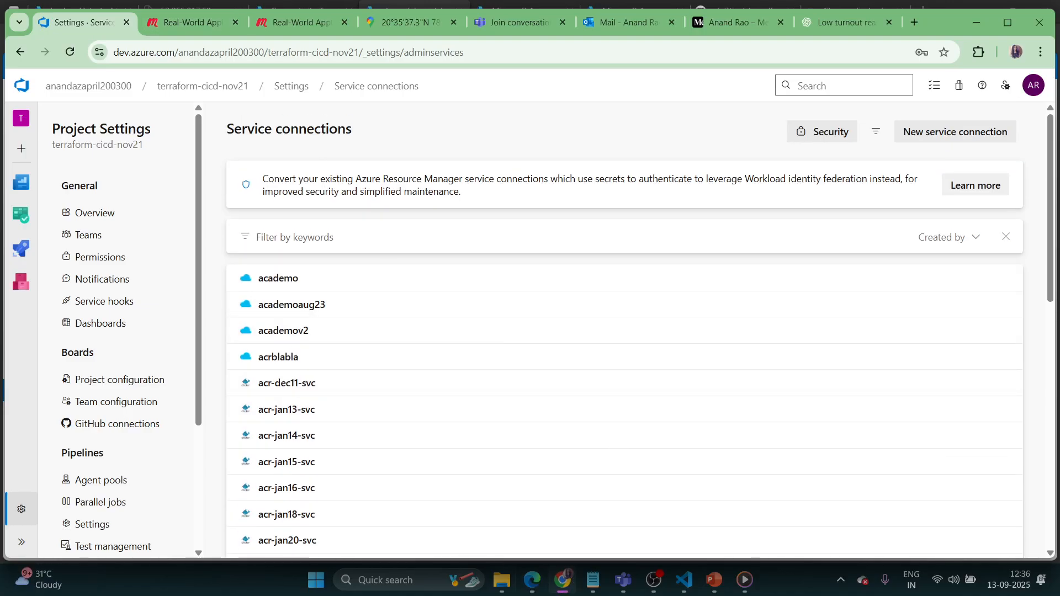
pyautogui.click(532, 580)
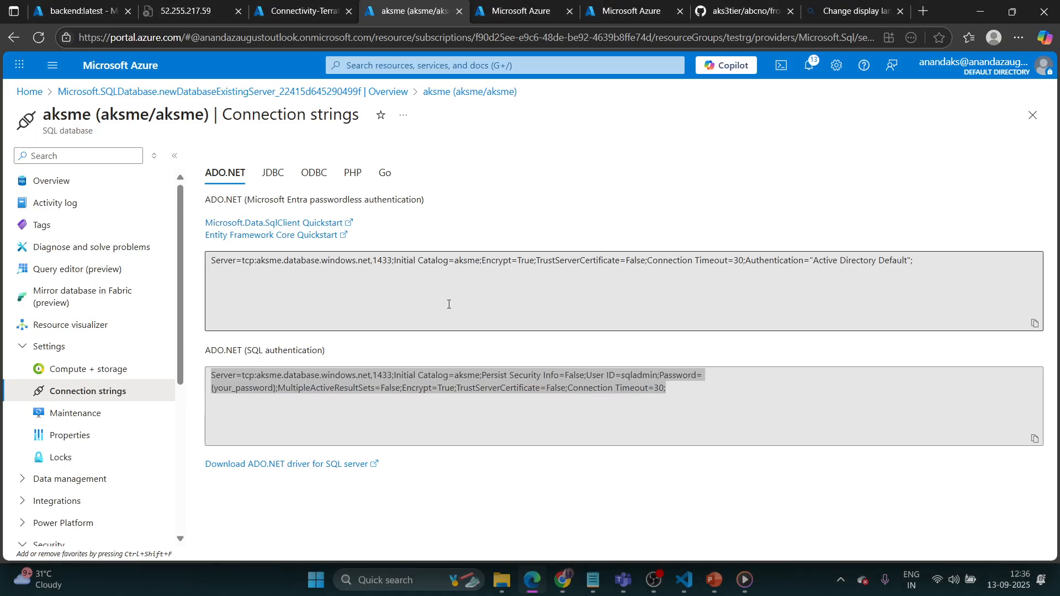
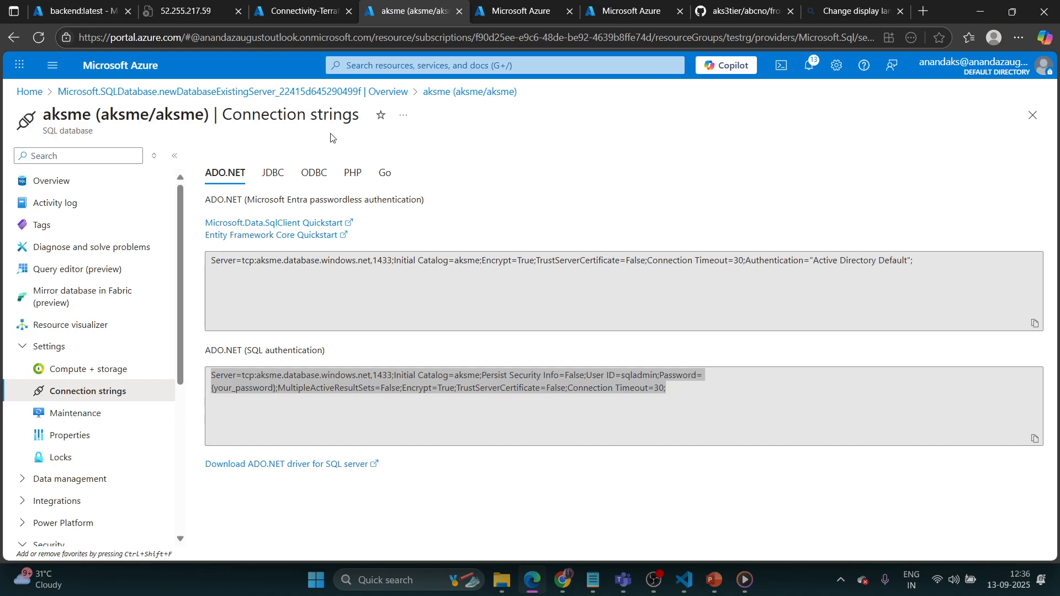
# - Find the Kubernetes services in the Azure portal and open the access control settings of aks-cluster-1
pyautogui.click(307, 13)
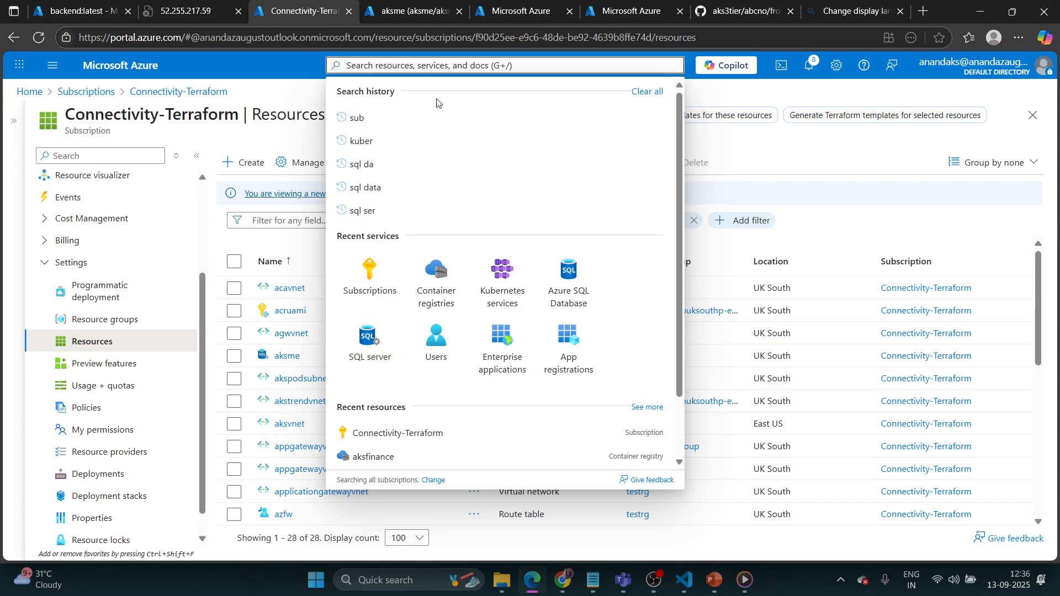
pyautogui.write('kuber')
pyautogui.click(436, 160)
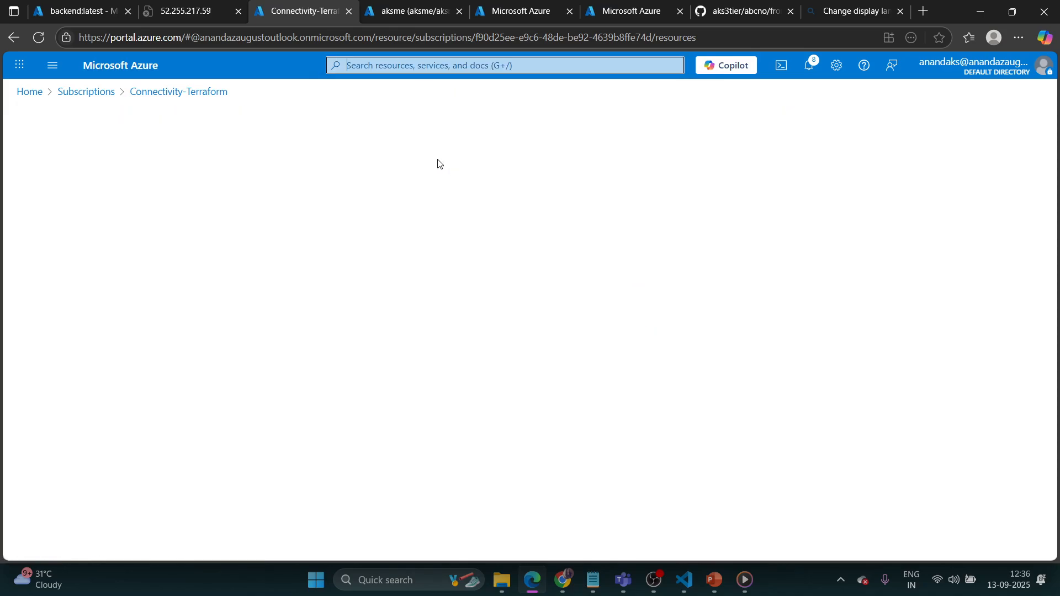
pyautogui.click(106, 291)
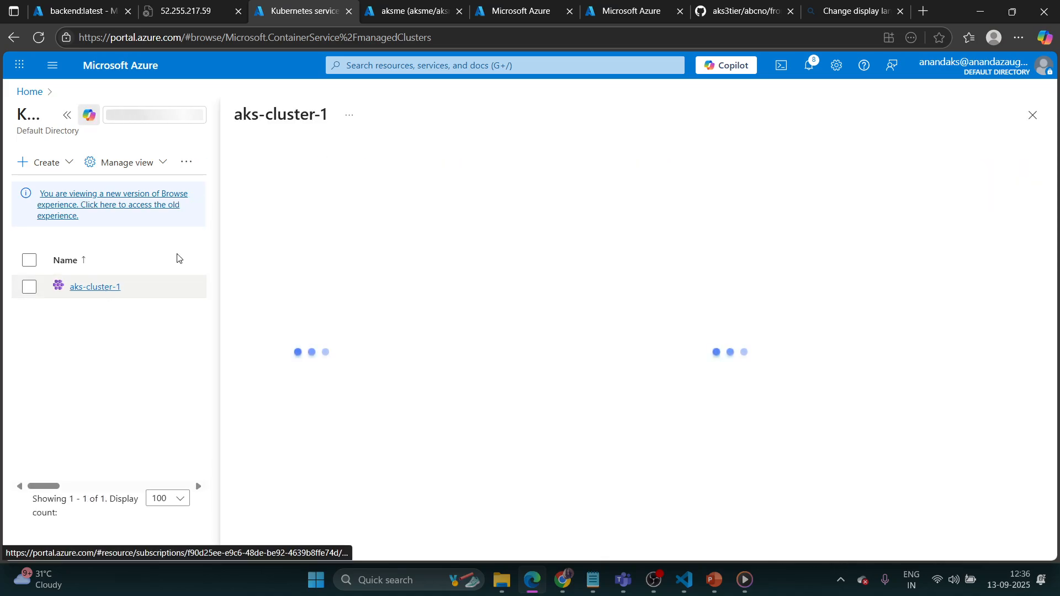
pyautogui.click(173, 115)
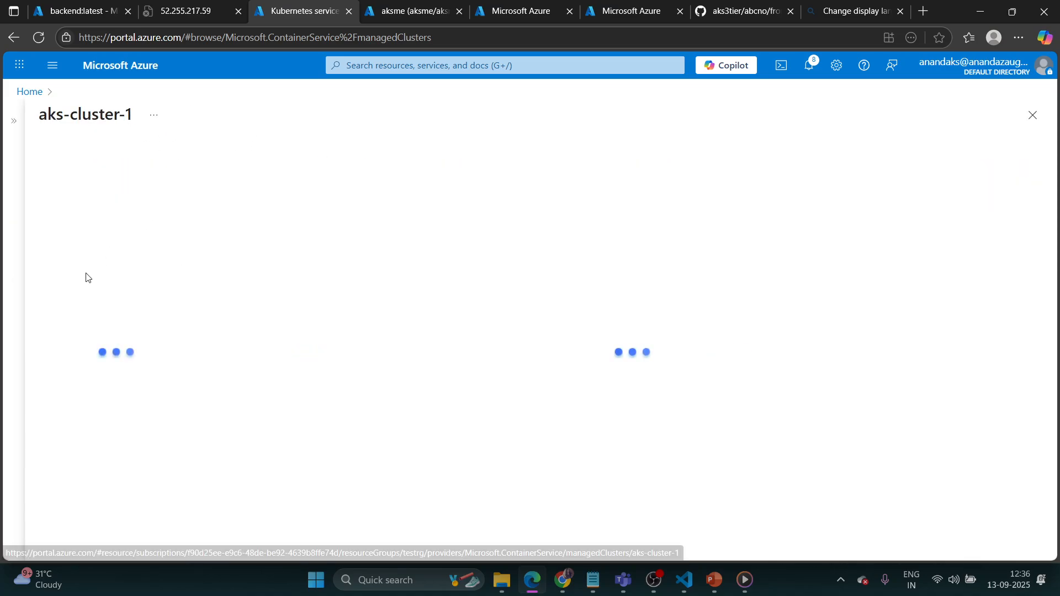
pyautogui.click(111, 224)
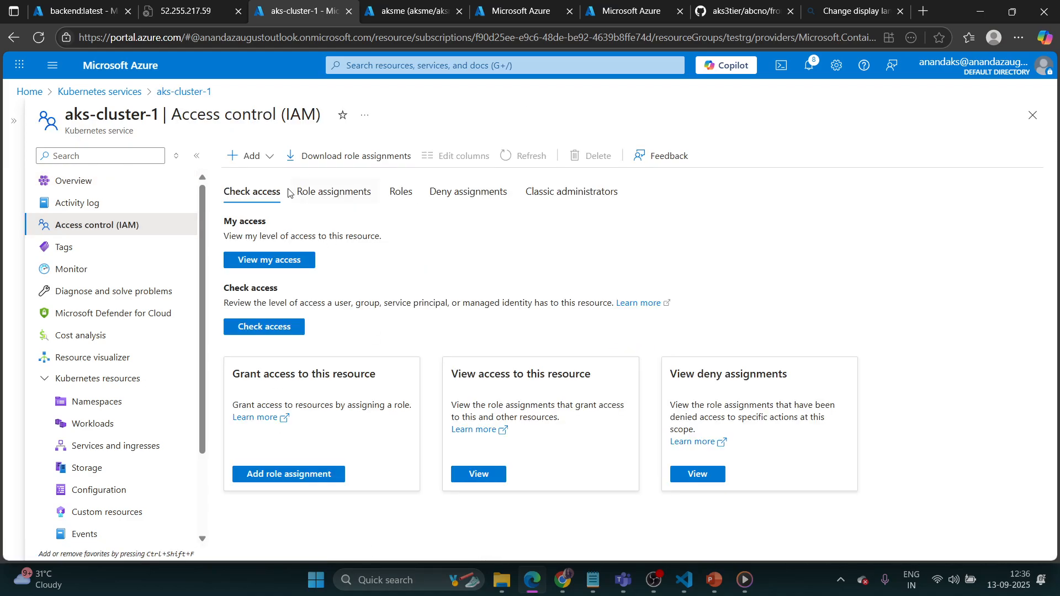
# - Start a new role assignment from the role assignments of aks-cluster-1
pyautogui.click(320, 194)
pyautogui.click(271, 157)
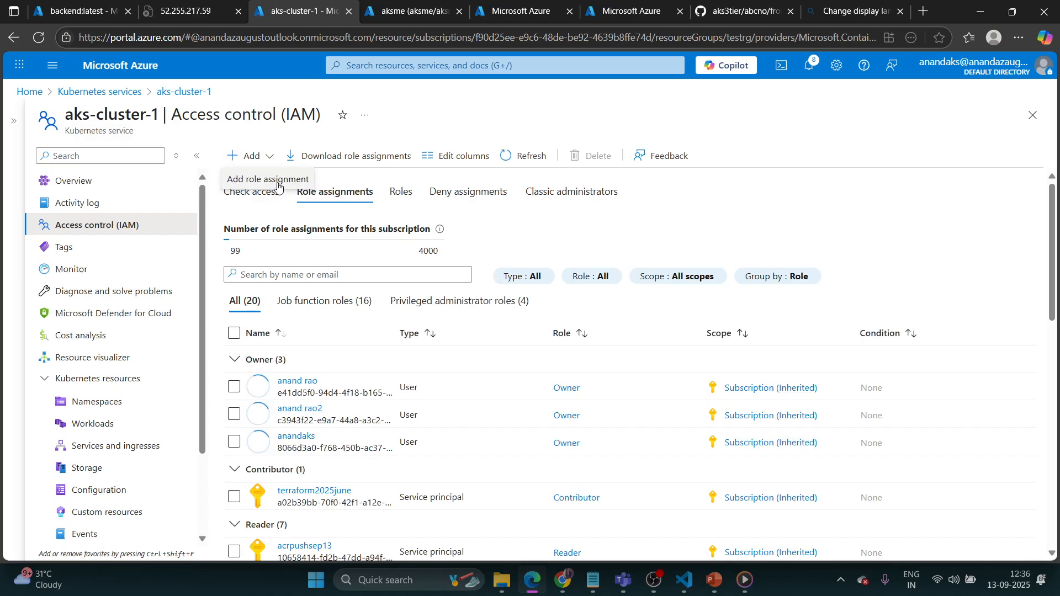
pyautogui.click(268, 177)
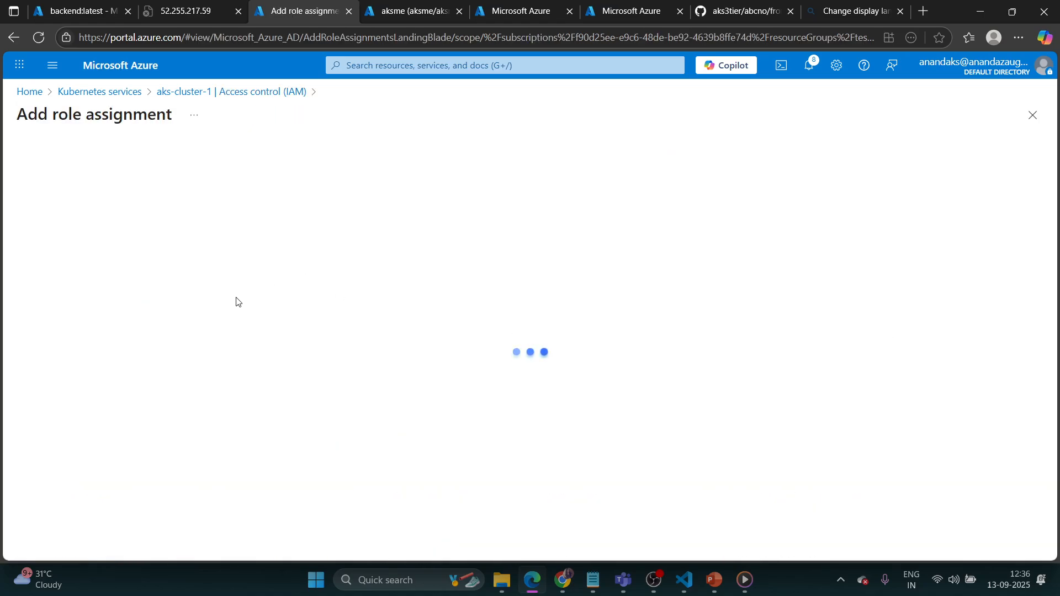
pyautogui.click(148, 303)
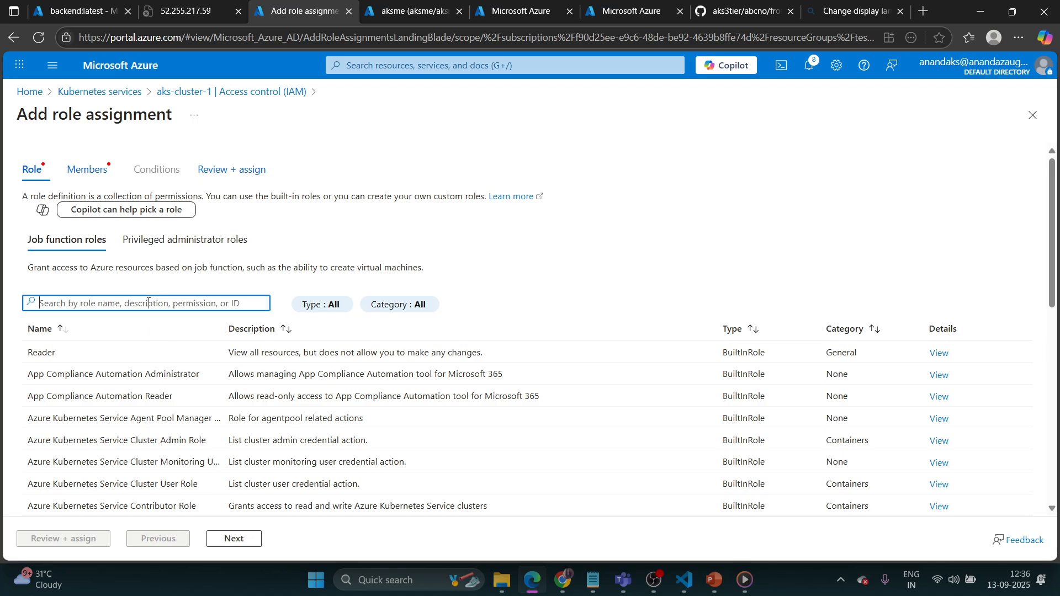
pyautogui.write('a')
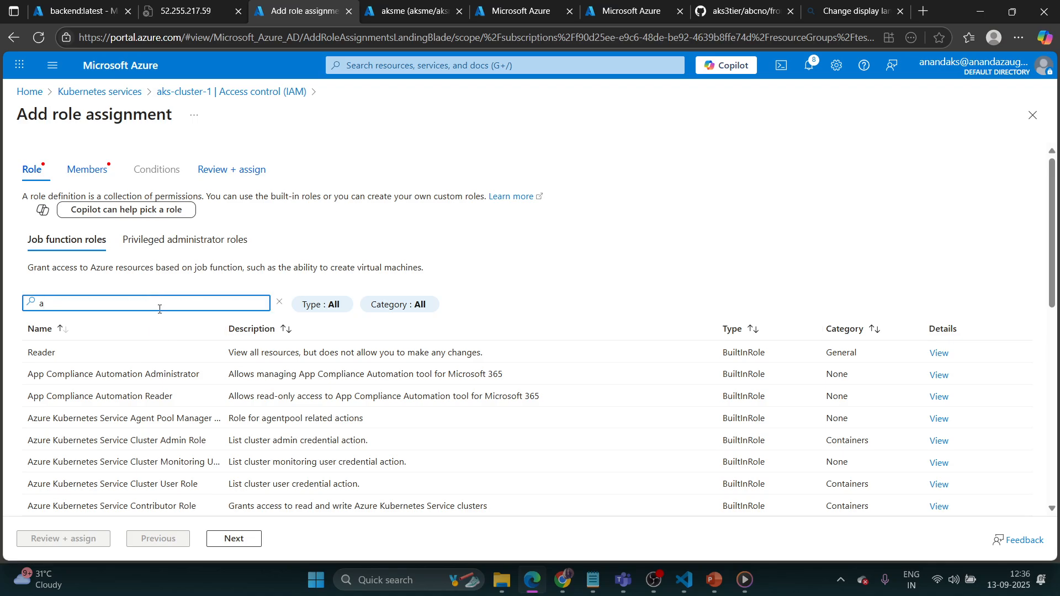
pyautogui.write('cr')
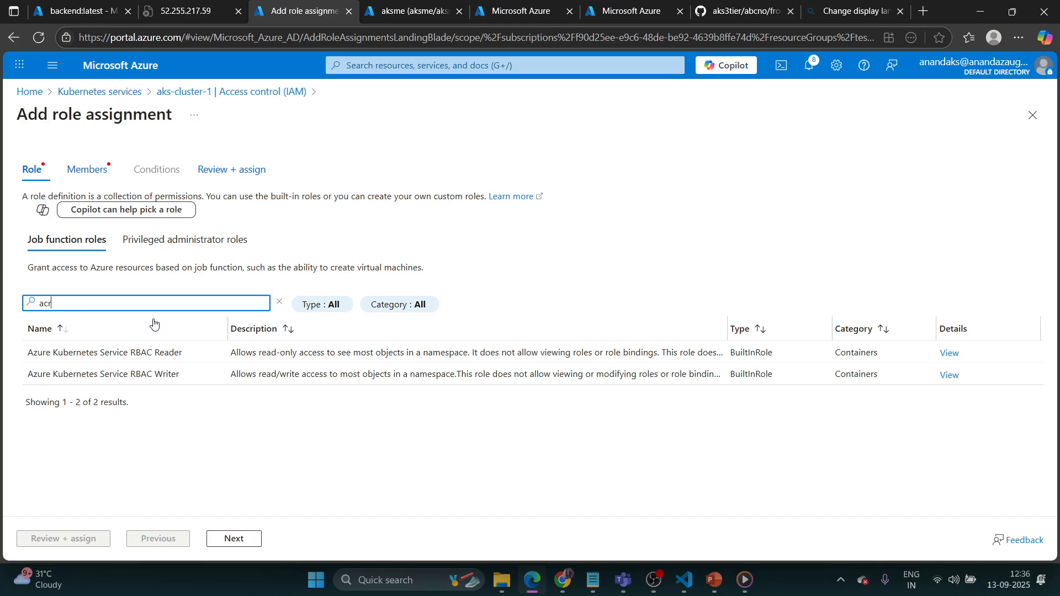
pyautogui.press('BackSpace')
pyautogui.press('BackSpace')
pyautogui.press('BackSpace')
# - Search the job function roles for "kubernetes rbac clust" and select Azure Kubernetes Service RBAC Cluster Admin
pyautogui.write('kubernet')
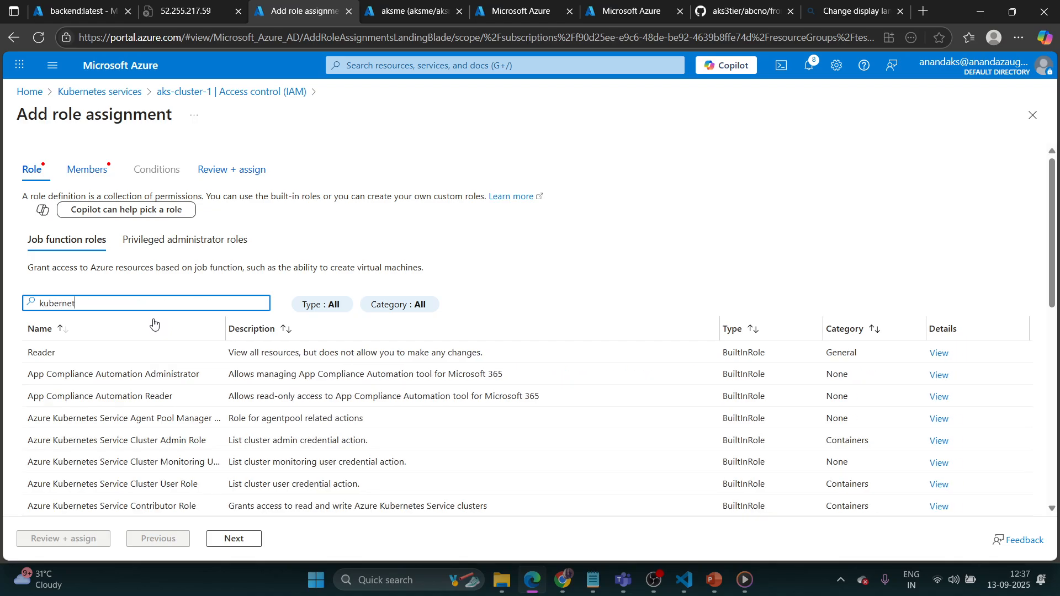
pyautogui.scroll(-1, 159, 359)
pyautogui.scroll(-1, 159, 359)
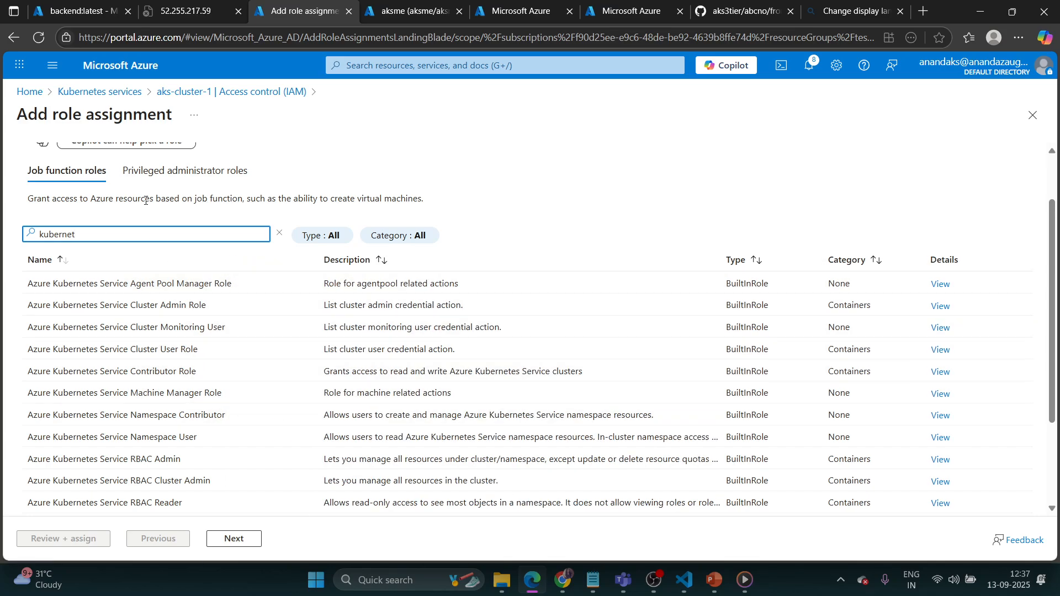
pyautogui.write('es rbac clust')
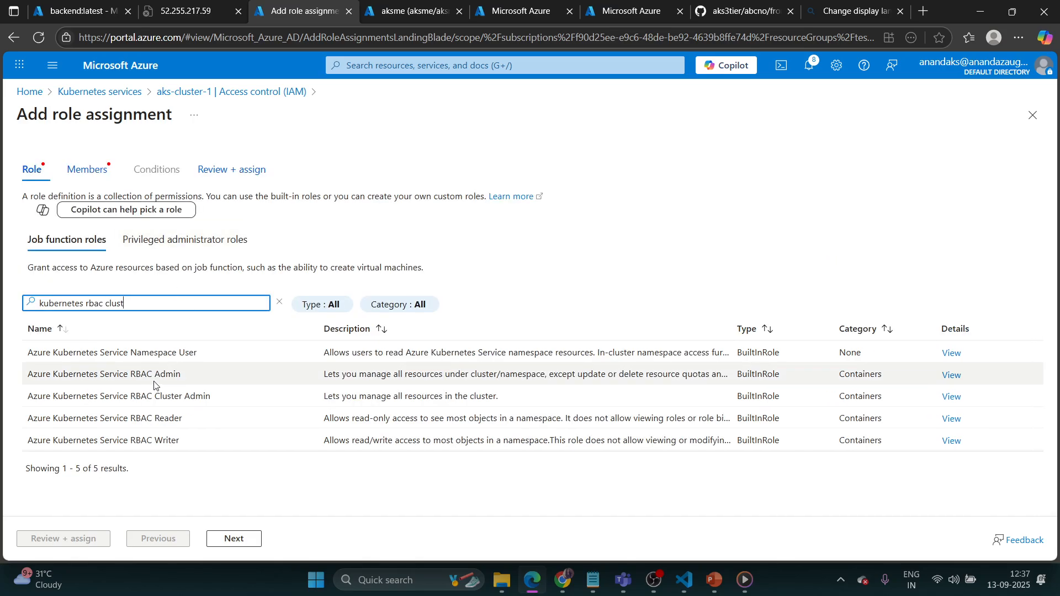
pyautogui.click(180, 399)
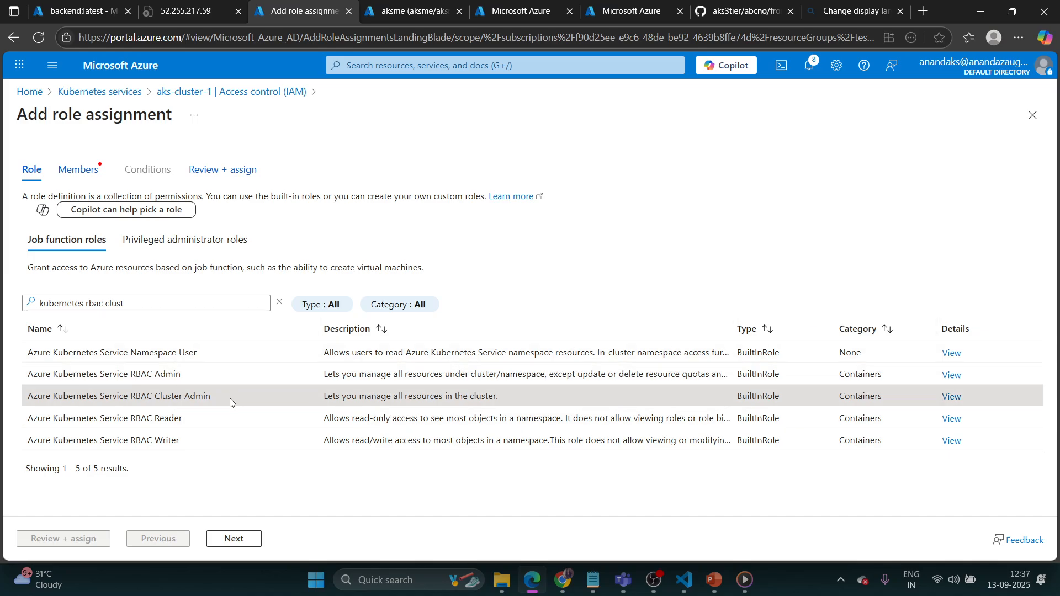
# - Compare the Azure Kubernetes Service RBAC Cluster Admin and RBAC Writer roles in the filtered role list
pyautogui.moveTo(218, 396); pyautogui.dragTo(29, 396)
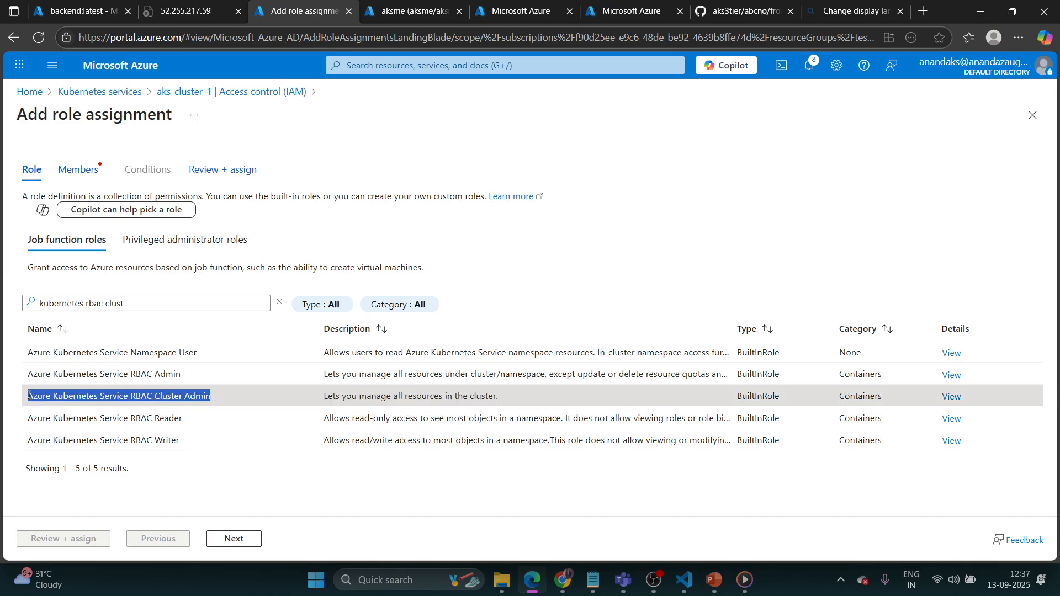
pyautogui.click(246, 392)
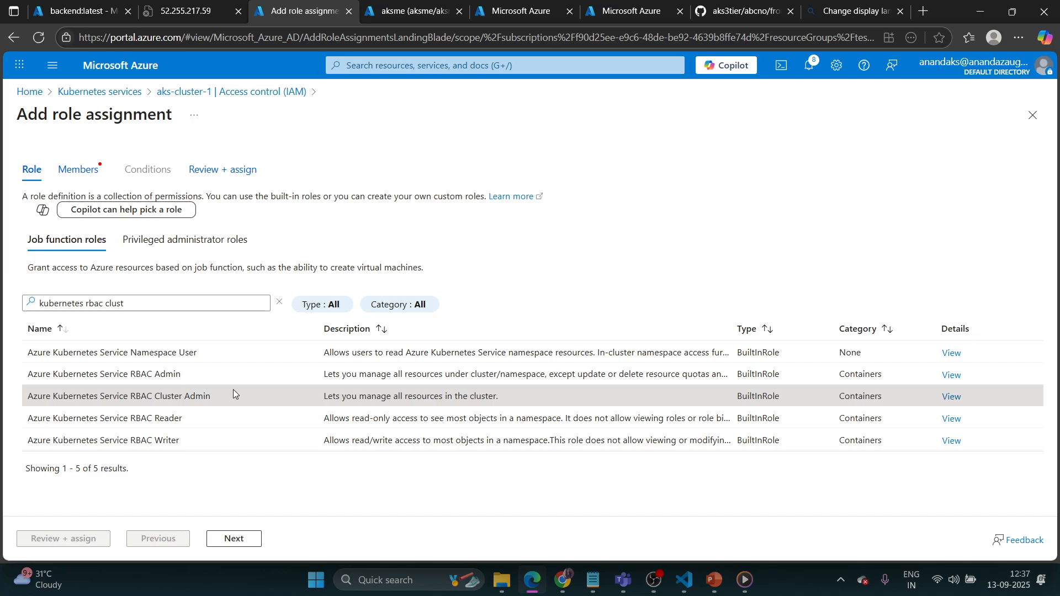
pyautogui.moveTo(234, 396); pyautogui.dragTo(54, 388)
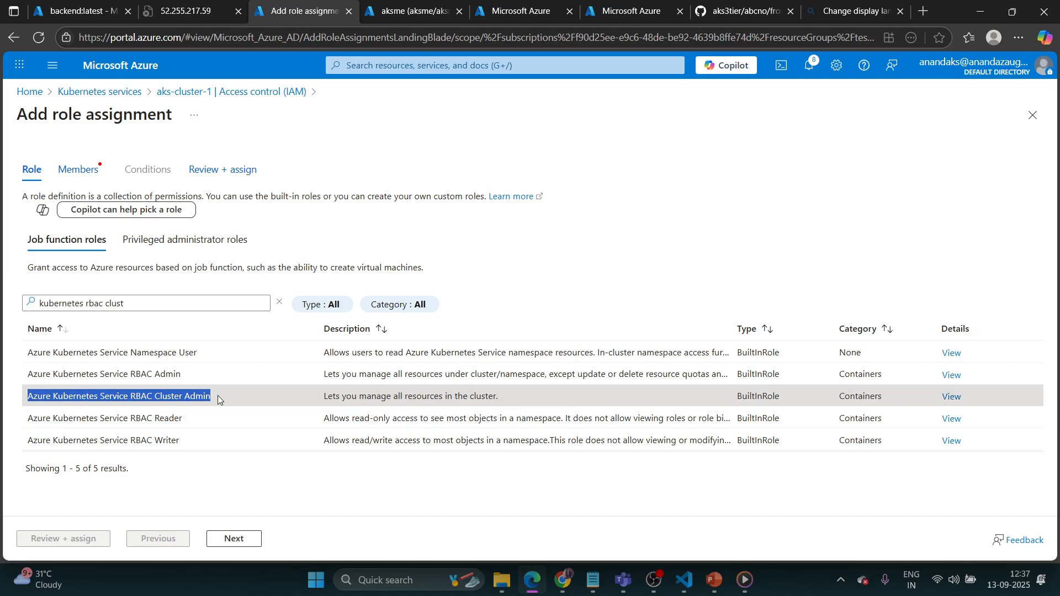
pyautogui.moveTo(224, 395); pyautogui.dragTo(24, 388)
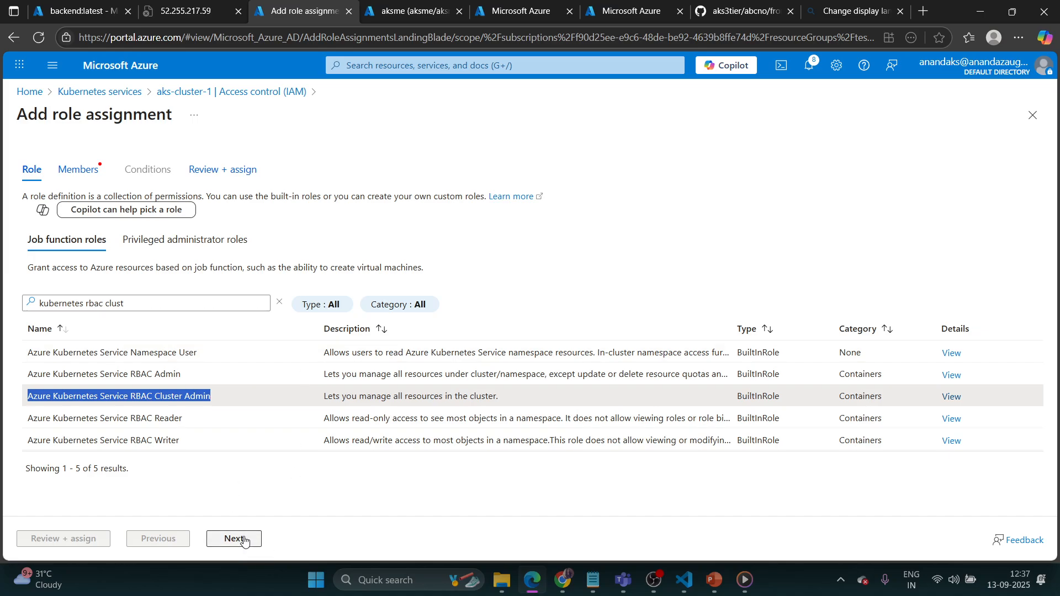
pyautogui.moveTo(220, 397); pyautogui.dragTo(13, 393)
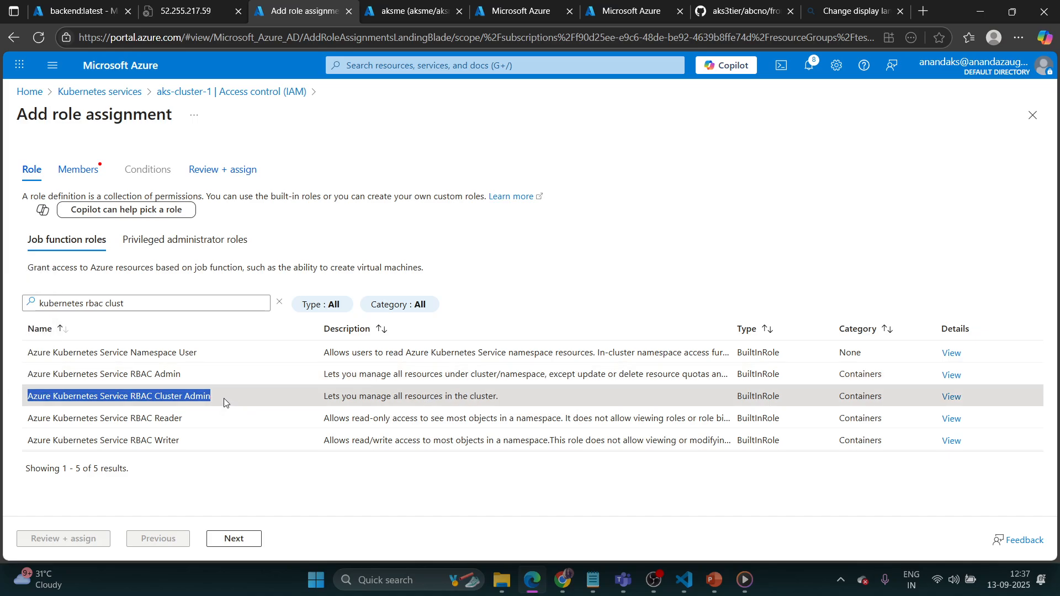
pyautogui.moveTo(224, 399); pyautogui.dragTo(18, 408)
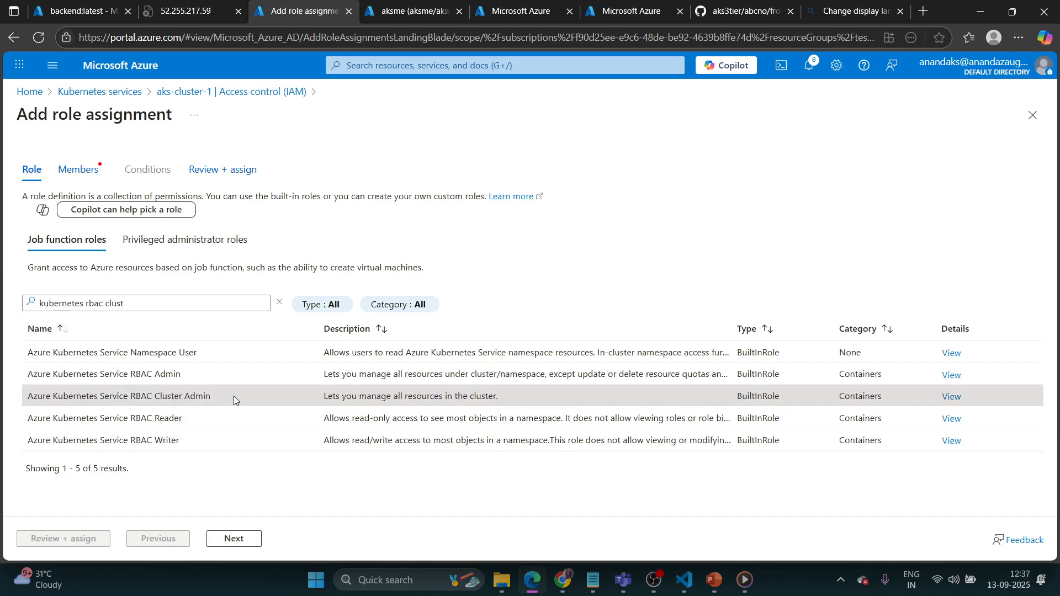
pyautogui.moveTo(233, 396); pyautogui.dragTo(22, 392)
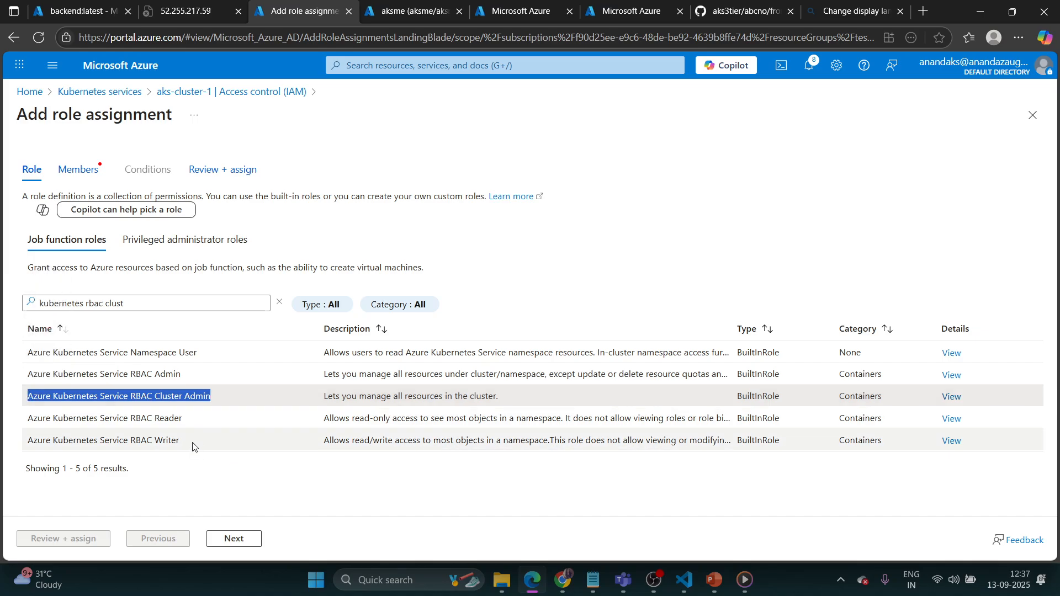
pyautogui.moveTo(192, 446); pyautogui.dragTo(22, 435)
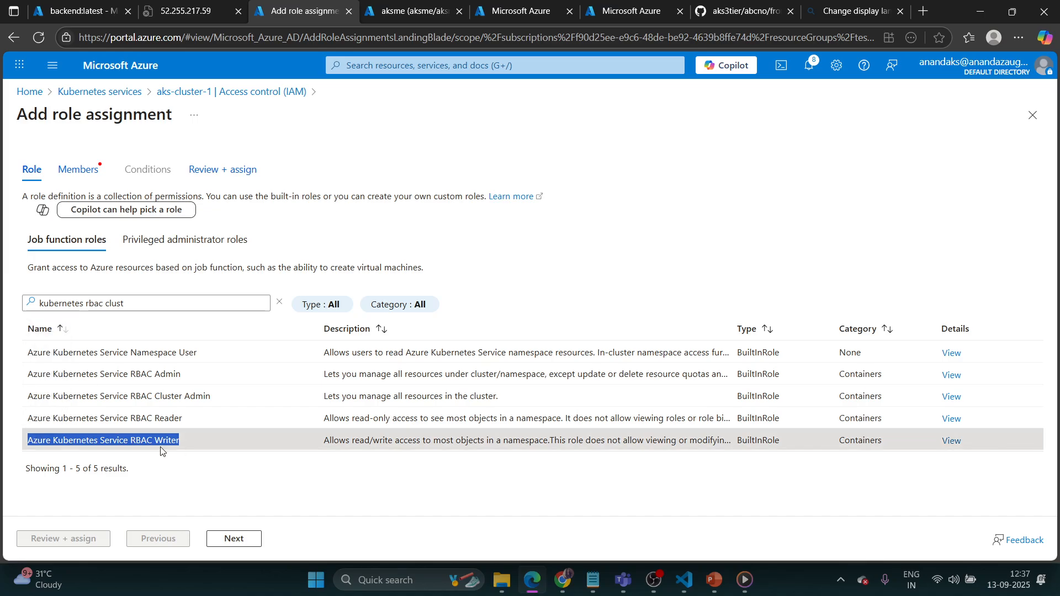
pyautogui.moveTo(220, 396); pyautogui.dragTo(11, 407)
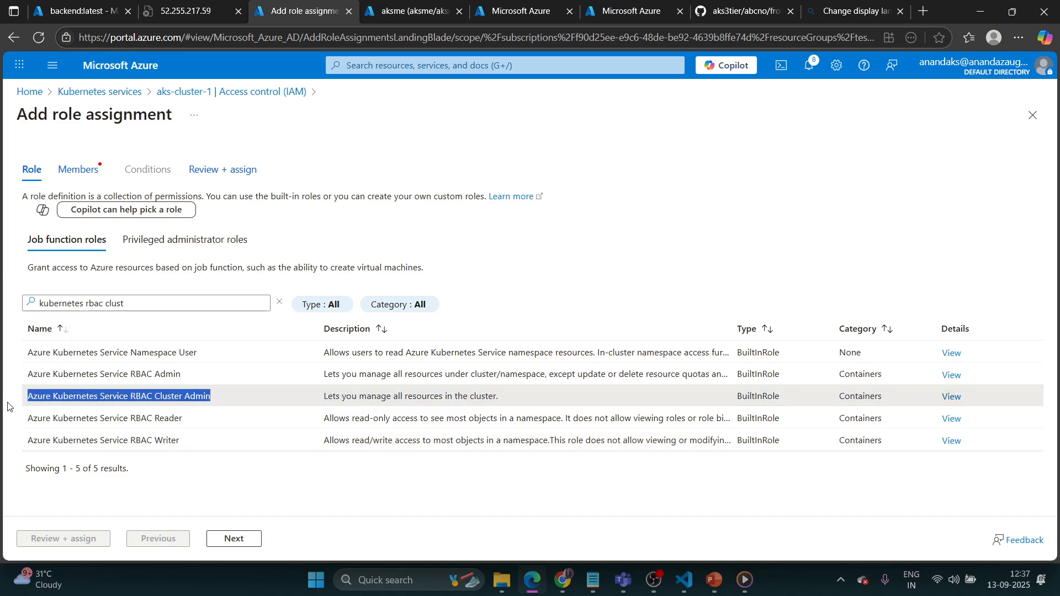
pyautogui.moveTo(218, 440); pyautogui.dragTo(63, 439)
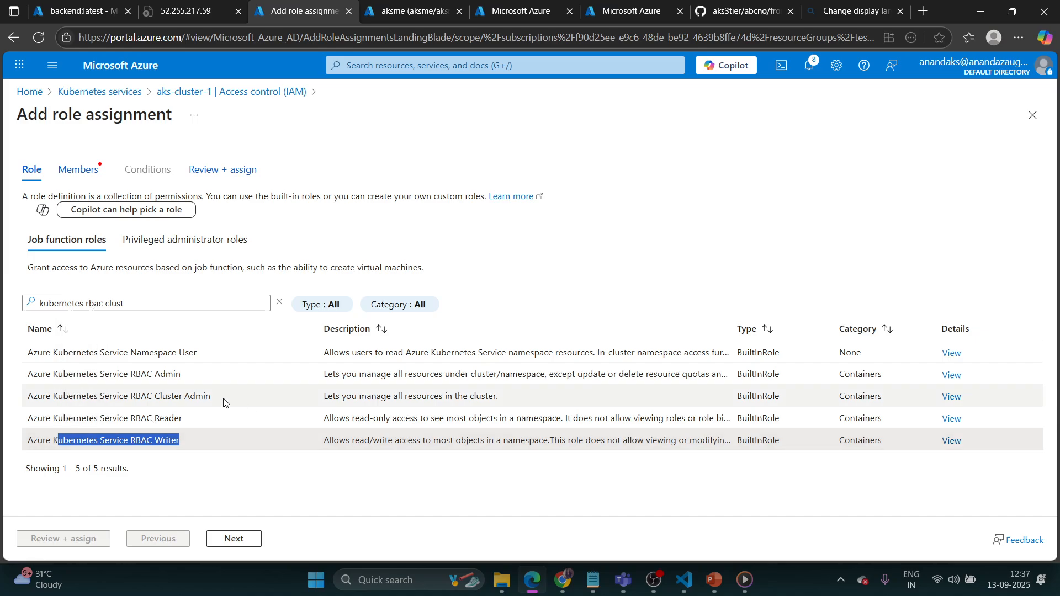
# - Assign the Azure Kubernetes Service RBAC Cluster Admin role to the acrpushsep13 application on aks-cluster-1
pyautogui.moveTo(210, 396); pyautogui.dragTo(30, 407)
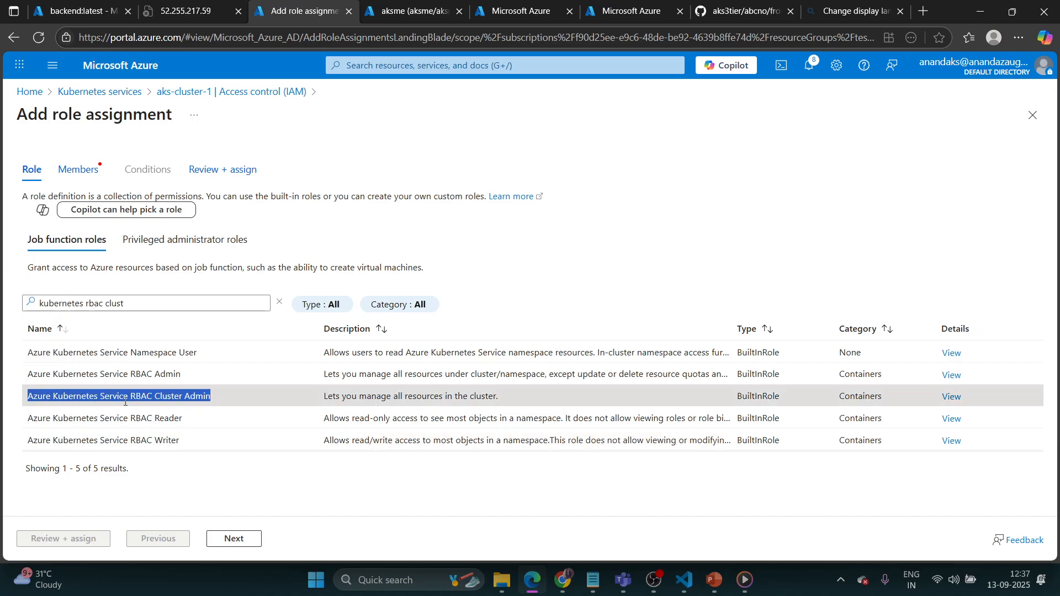
pyautogui.click(228, 538)
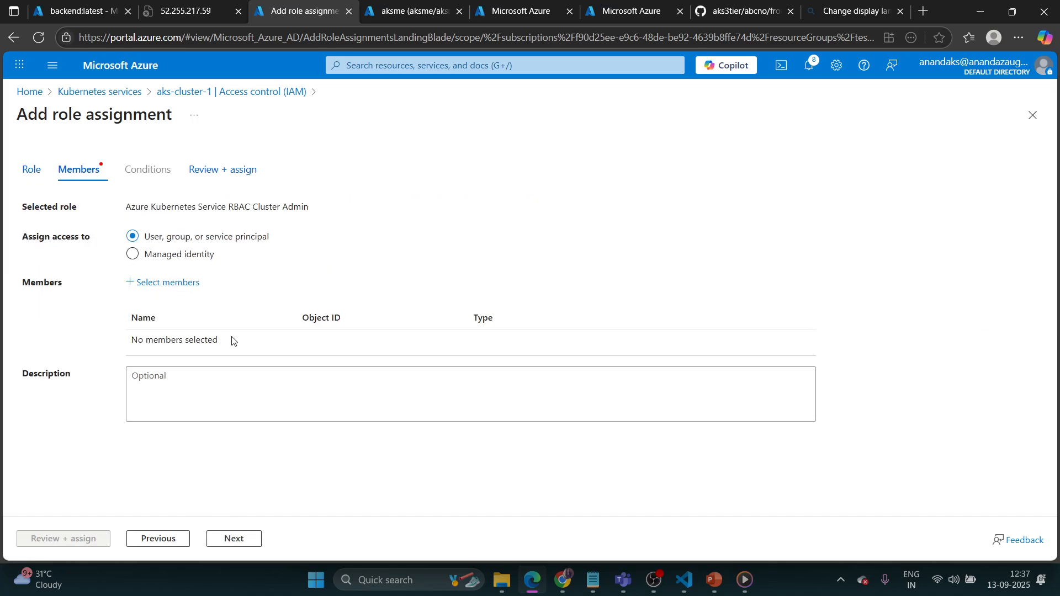
pyautogui.click(162, 283)
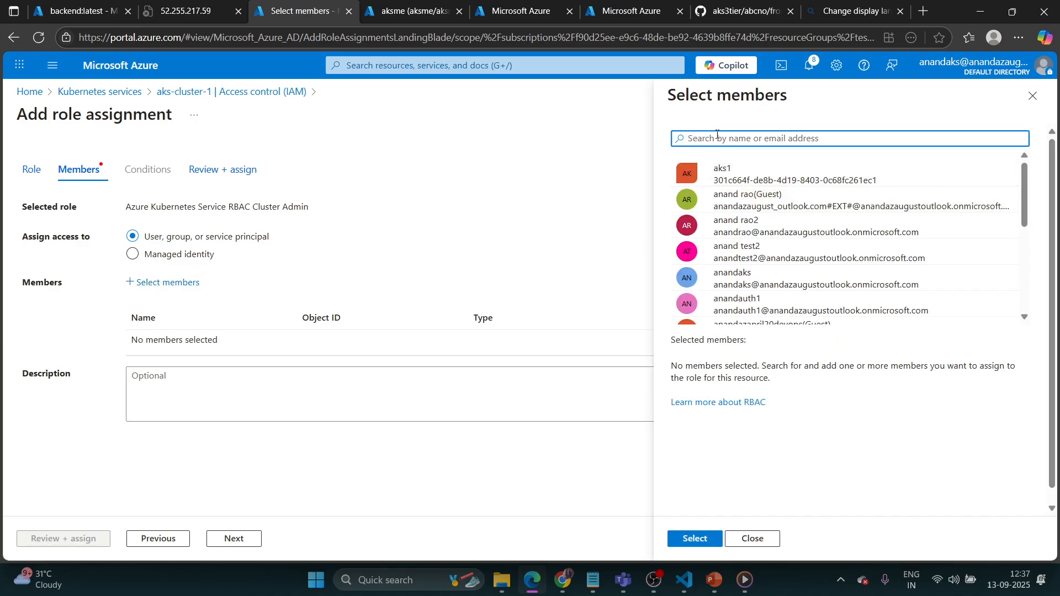
pyautogui.write('acrpush')
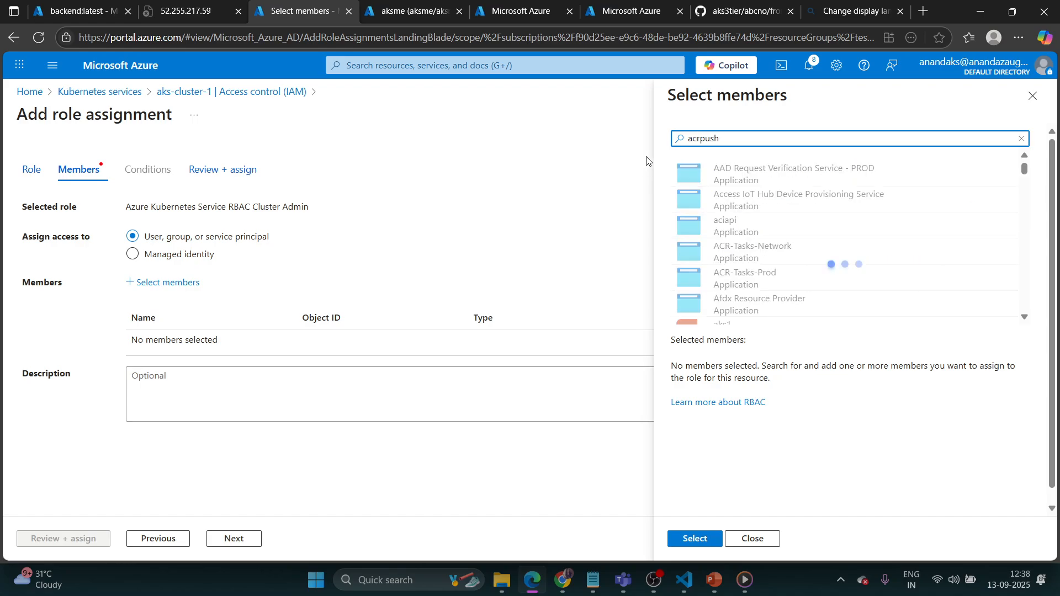
pyautogui.click(752, 191)
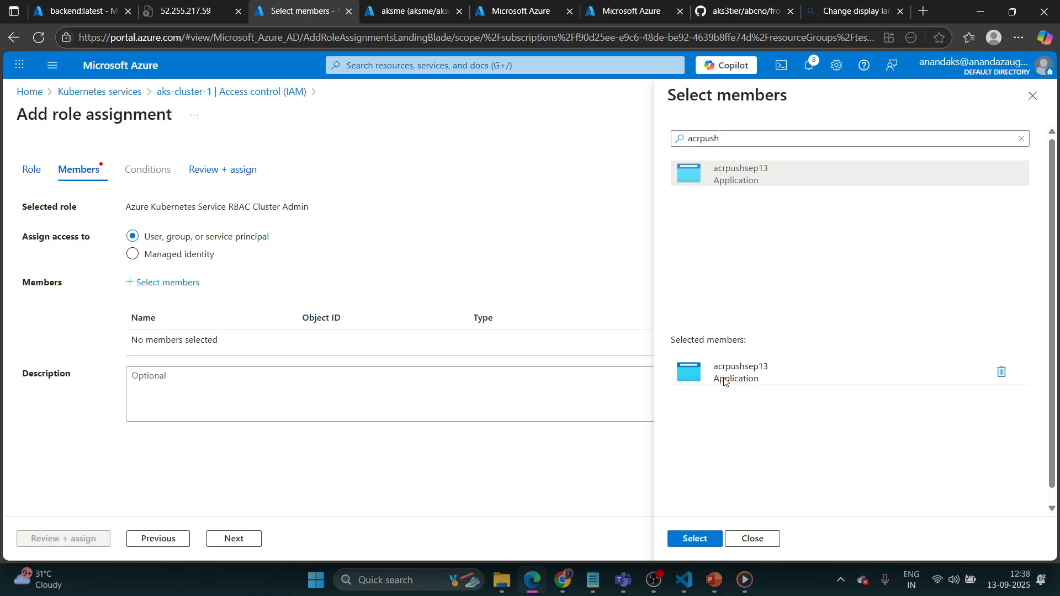
pyautogui.click(695, 539)
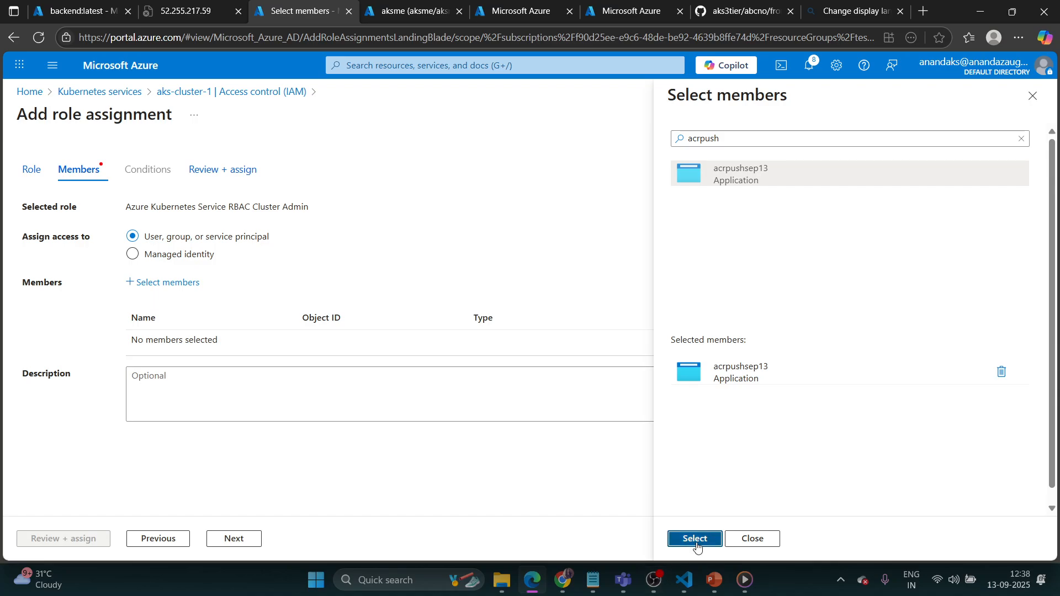
pyautogui.click(236, 540)
pyautogui.click(47, 539)
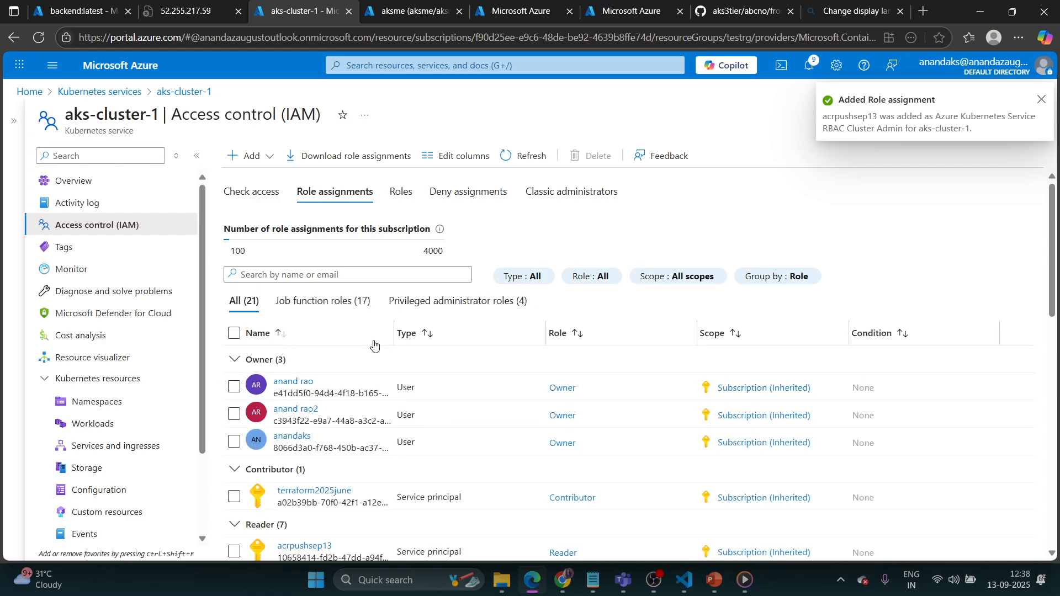
# - Check the role assignments of aks-cluster-1 for acrpushsep13 under Azure Kubernetes Service RBAC Cluster Admin
pyautogui.scroll(-2, 428, 412)
pyautogui.scroll(2, 429, 408)
pyautogui.scroll(-3, 426, 406)
pyautogui.scroll(2, 428, 411)
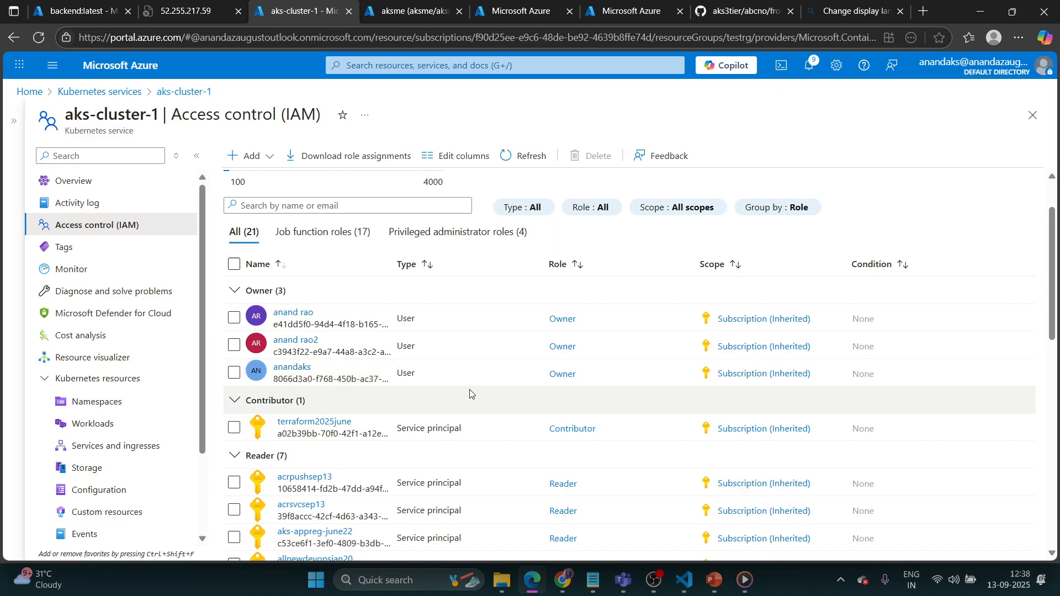
pyautogui.scroll(-1, 470, 394)
pyautogui.scroll(-2, 484, 408)
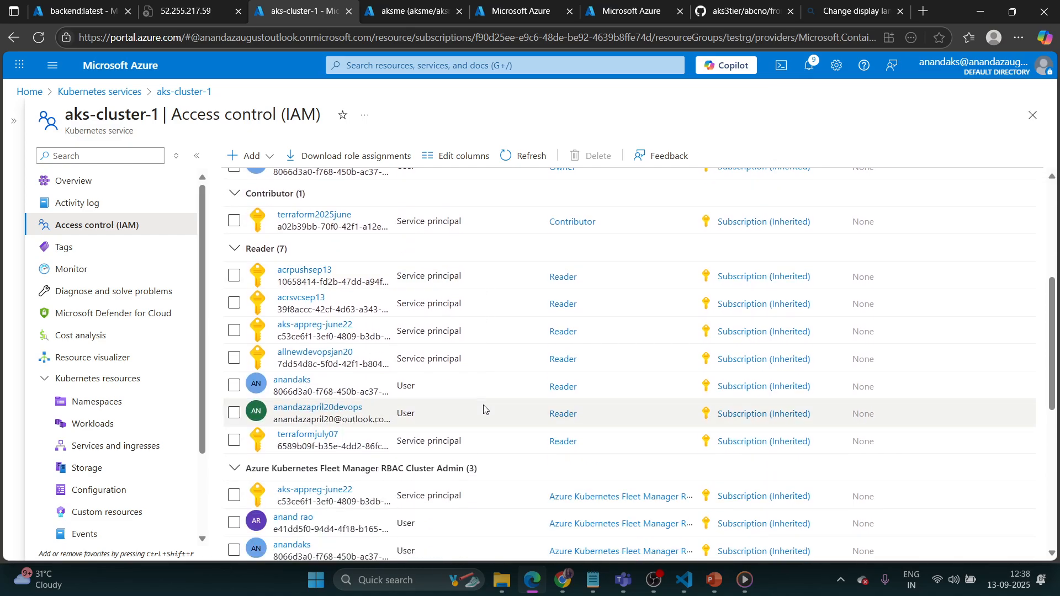
pyautogui.scroll(-6, 484, 408)
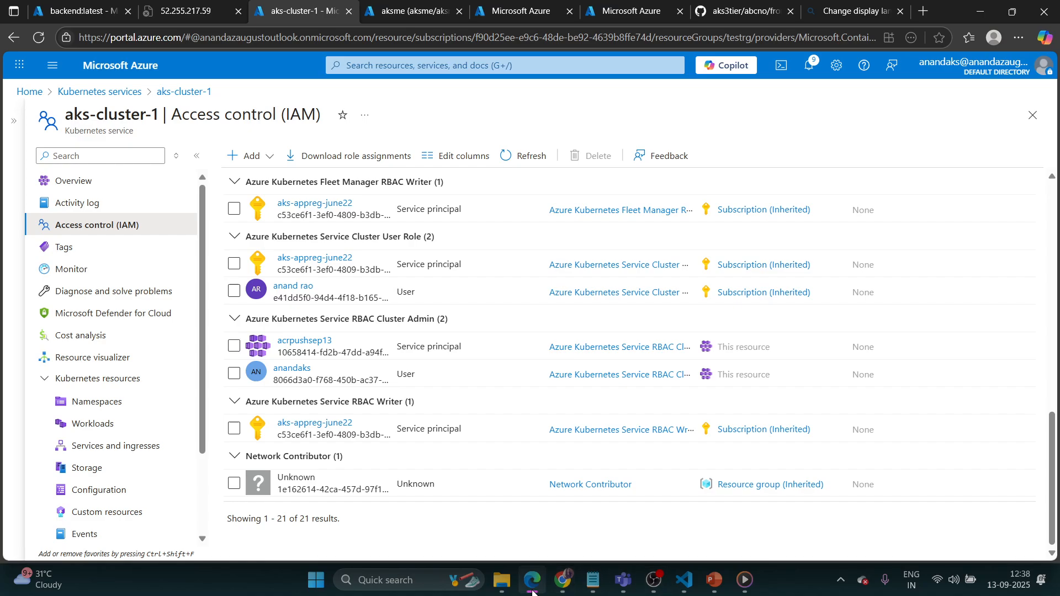
# - Switch to the Azure DevOps project in Chrome and open the akspoddeploymentv1 pipeline from the full pipeline list
pyautogui.click(563, 580)
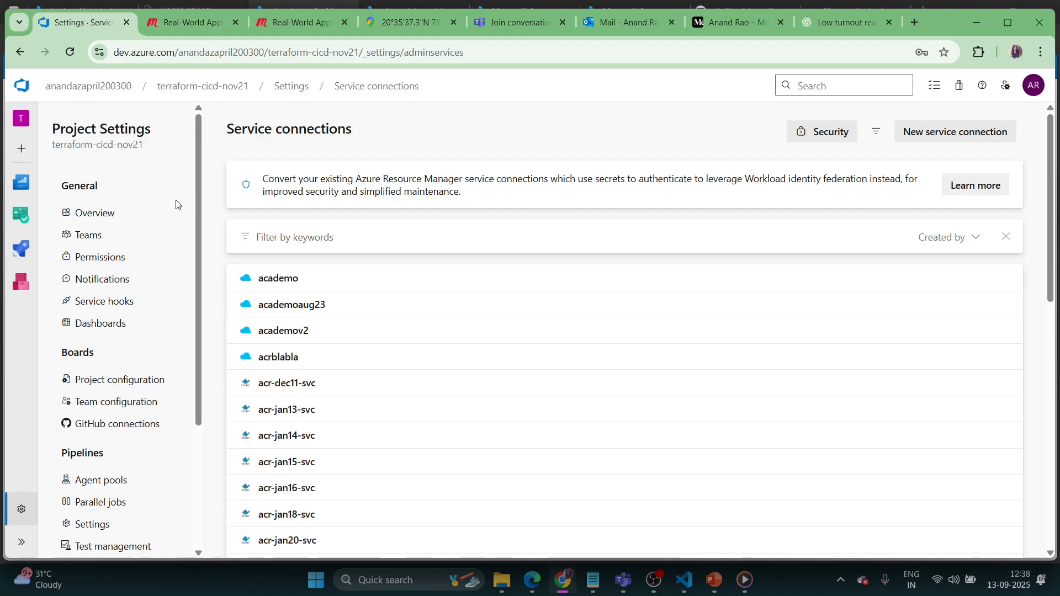
pyautogui.click(21, 249)
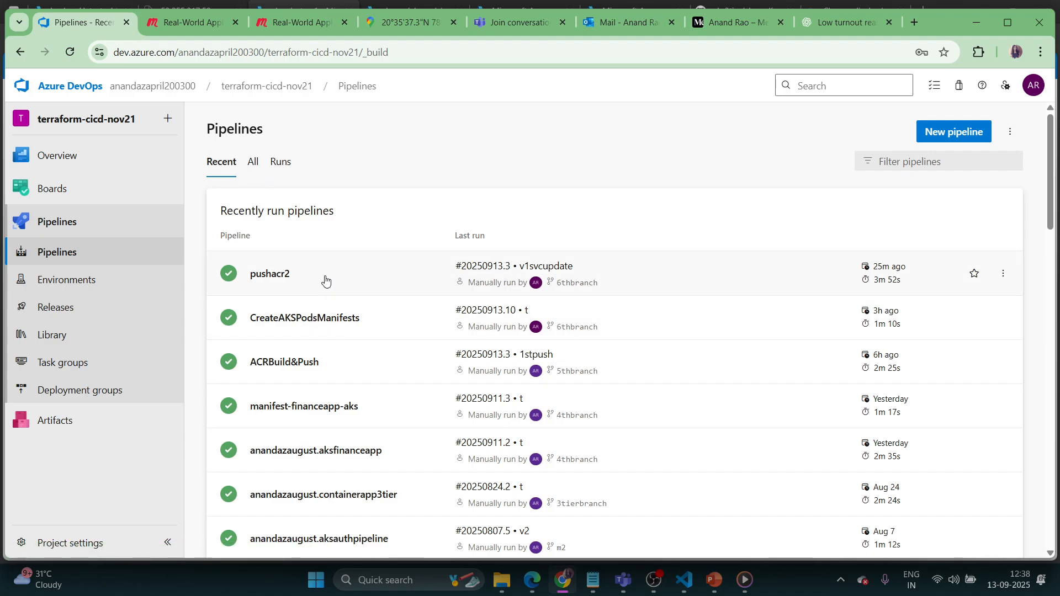
pyautogui.click(256, 172)
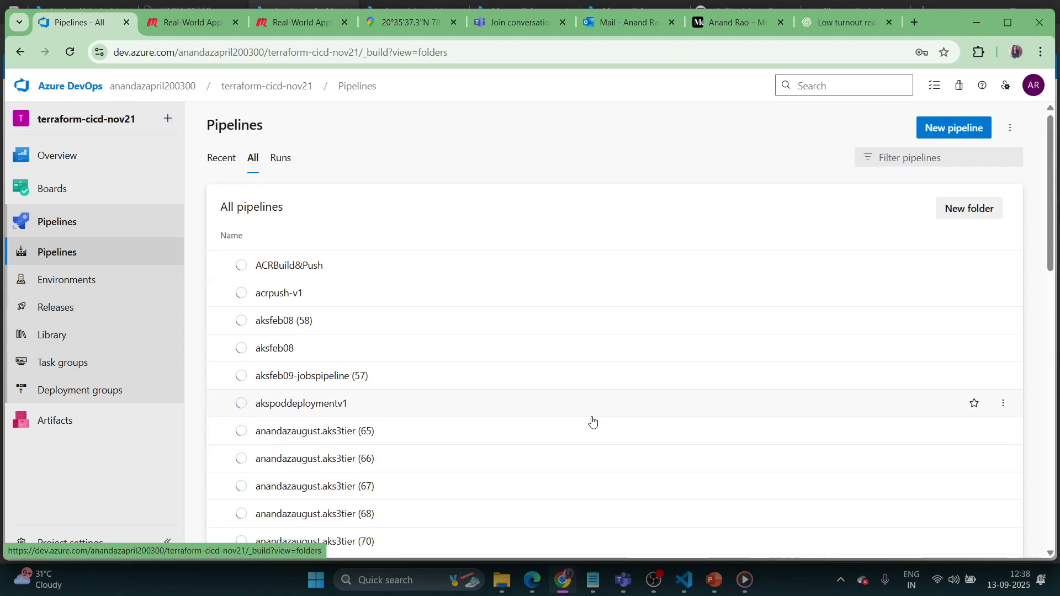
pyautogui.scroll(-1, 479, 422)
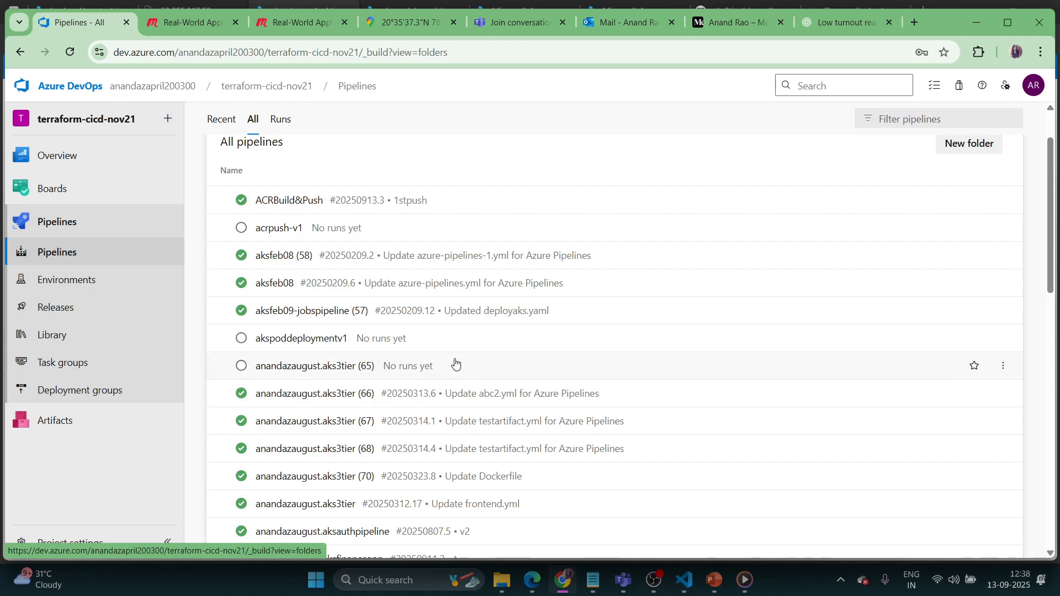
pyautogui.click(494, 345)
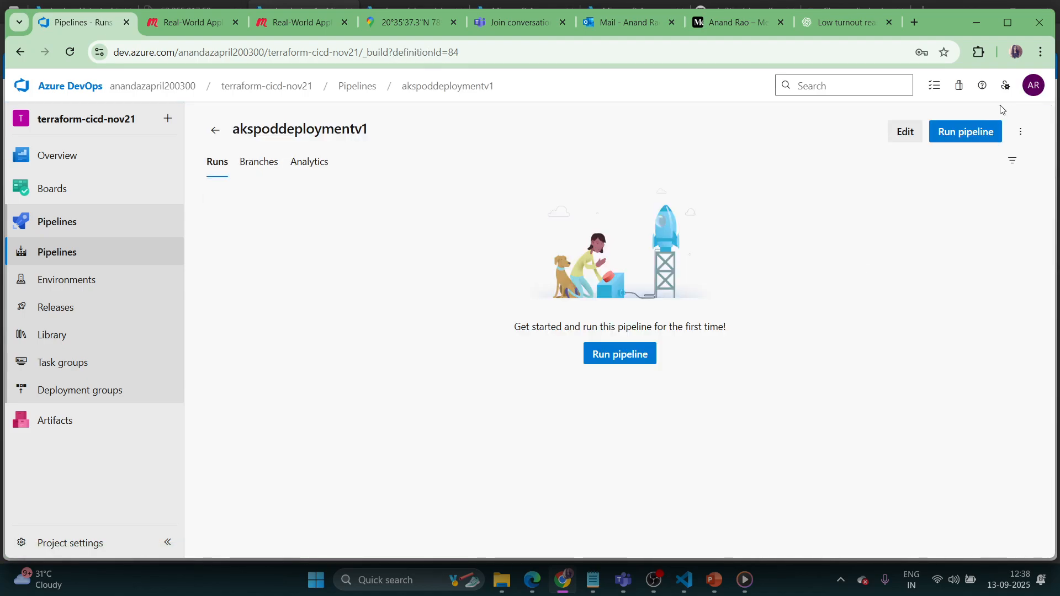
# - Prepare a run of the akspoddeploymentv1 pipeline on the 6thbranch branch
pyautogui.click(970, 142)
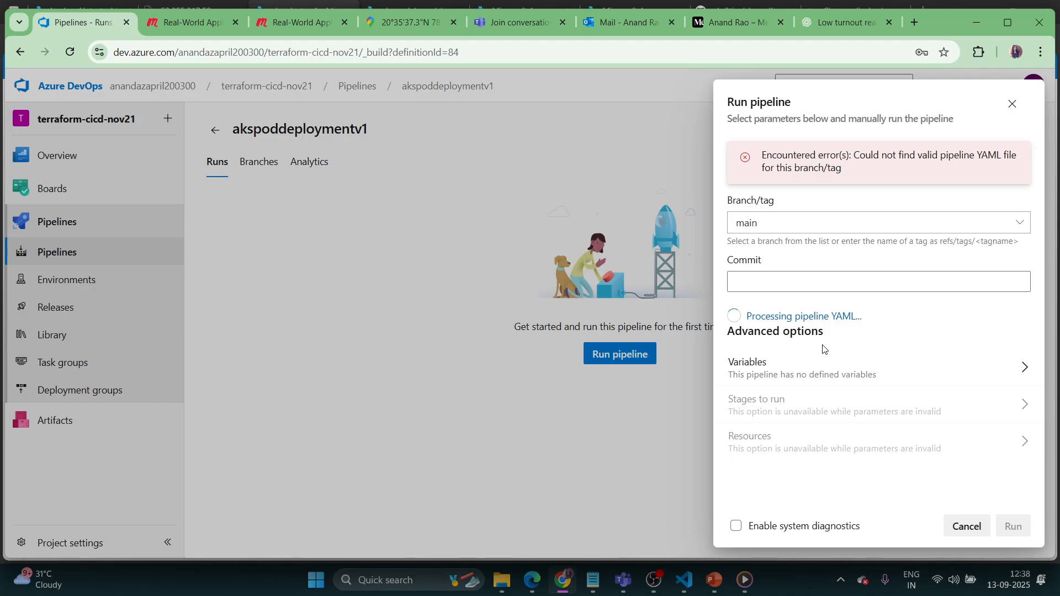
pyautogui.click(1020, 223)
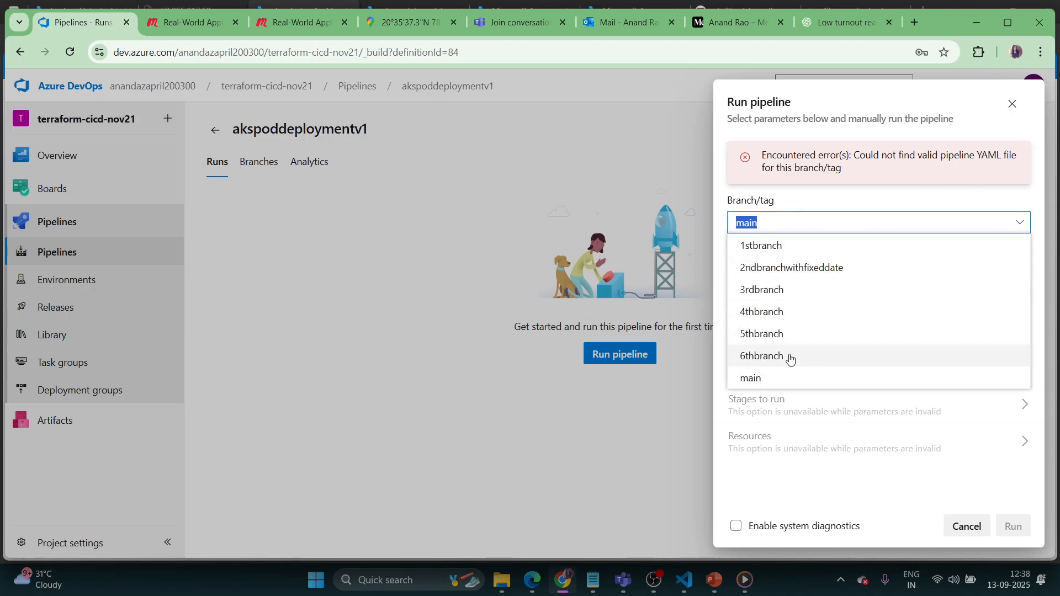
pyautogui.click(774, 358)
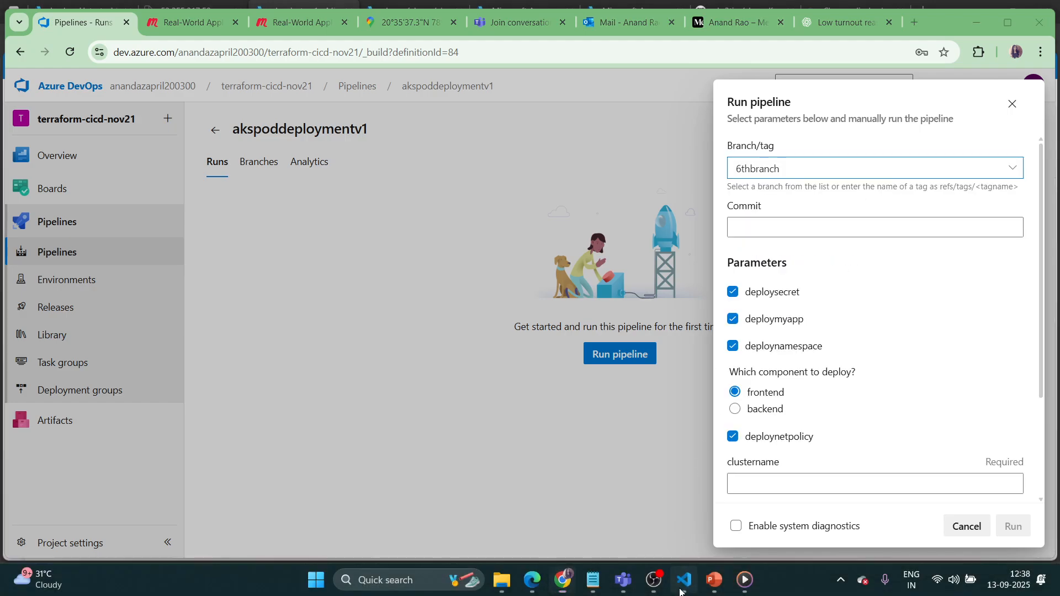
# - Check the aksfinanceapp repository with git status in the VS Code terminal, and return to the pipeline run form
pyautogui.click(684, 579)
pyautogui.write('git status')
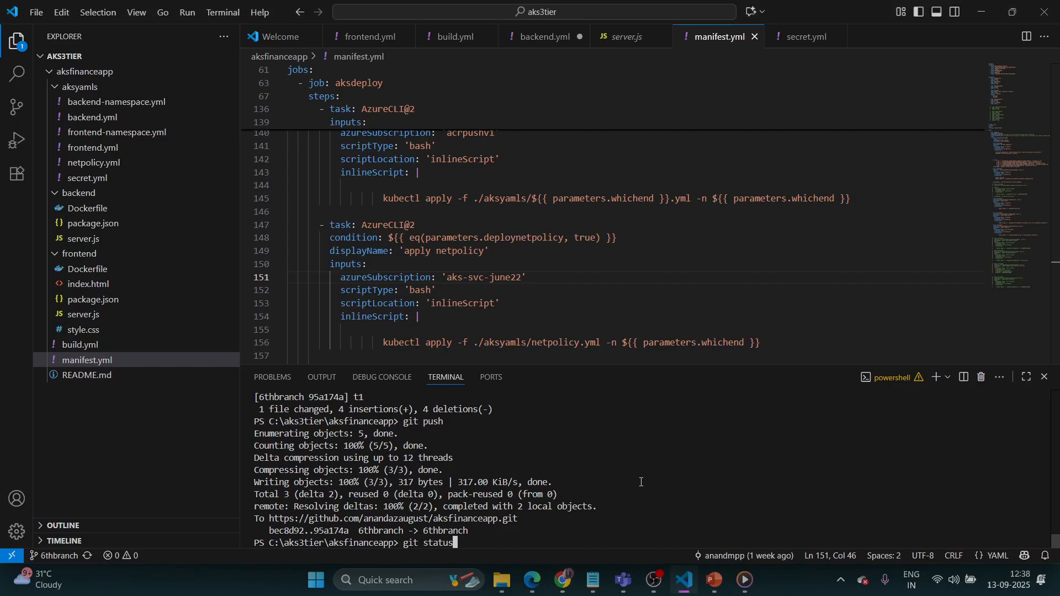
pyautogui.press('Return')
pyautogui.hotkey('alt', 'Tab')
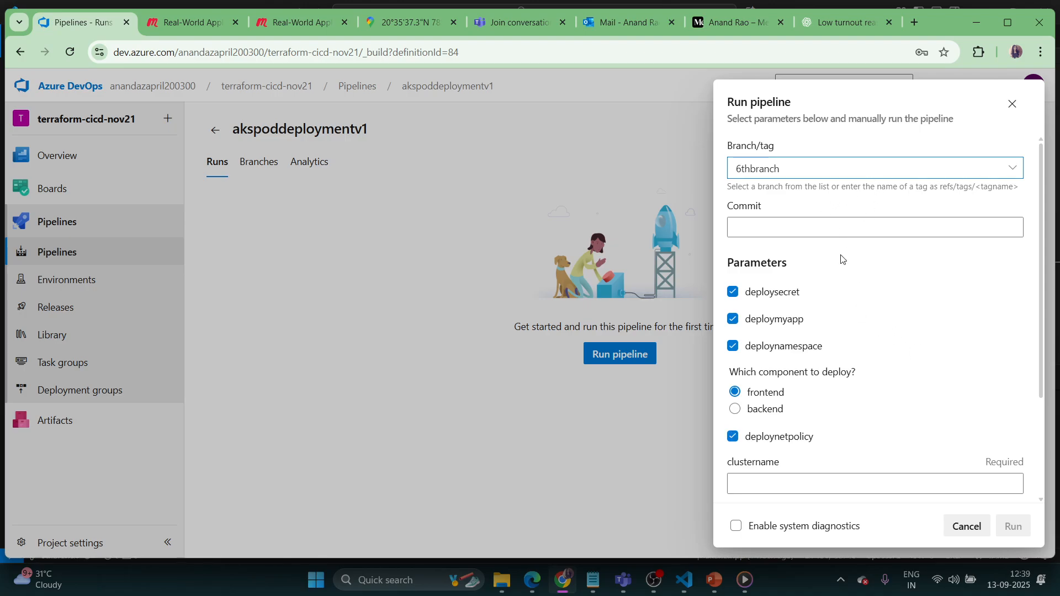
# - Set the run parameters to deploy the backend component, with deploymyapp and deploynetpolicy disabled
pyautogui.click(778, 323)
pyautogui.click(763, 412)
pyautogui.scroll(-1, 748, 439)
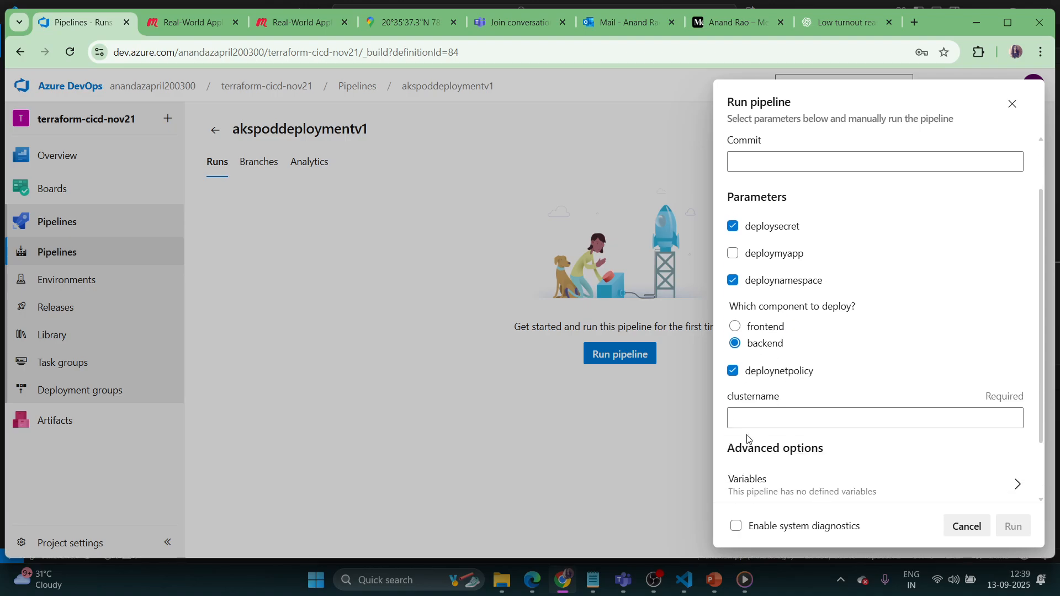
pyautogui.click(734, 367)
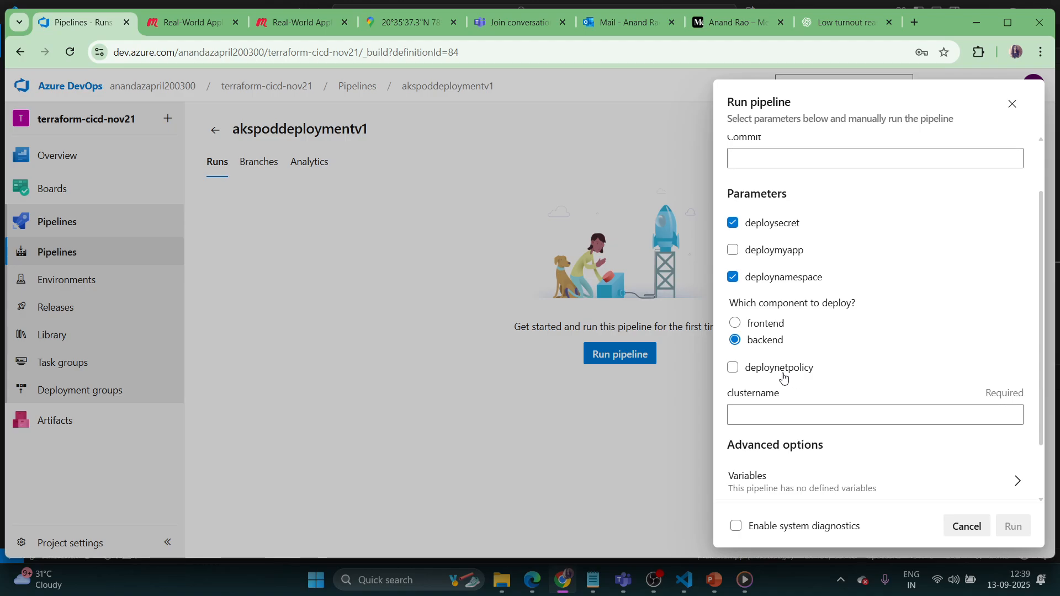
# - Enter aks-cluster-1 as the run's clustername and review the chosen run parameters
pyautogui.click(775, 414)
pyautogui.write('aks-cluster-1')
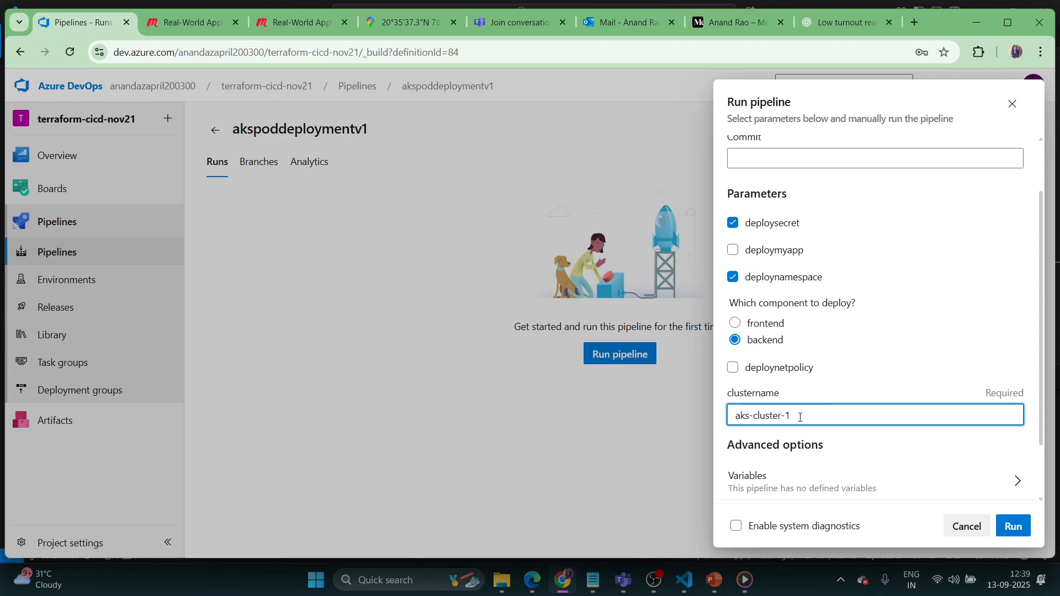
pyautogui.moveTo(800, 417); pyautogui.dragTo(729, 408)
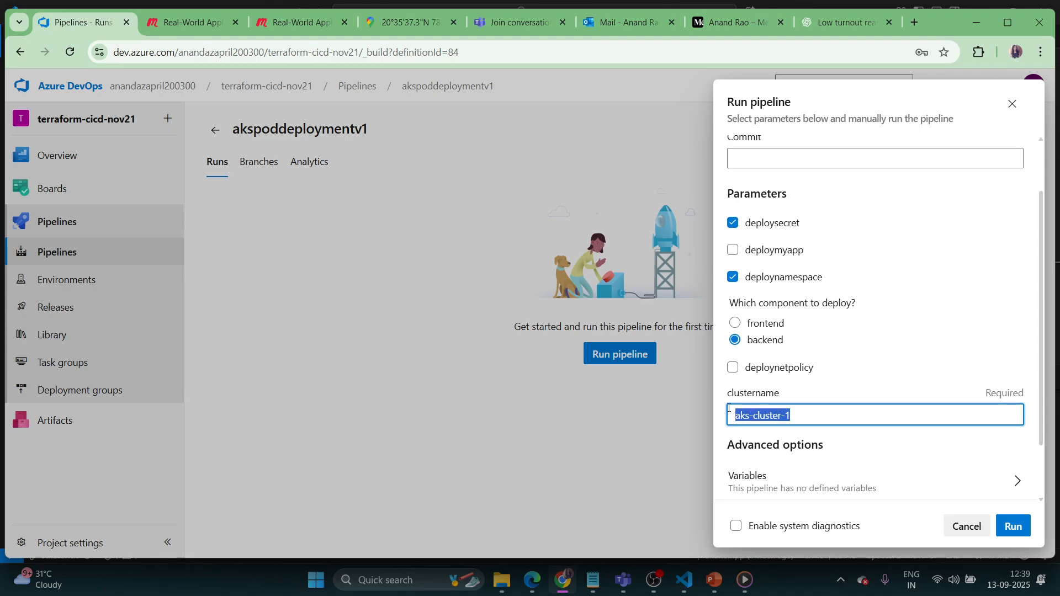
pyautogui.click(839, 414)
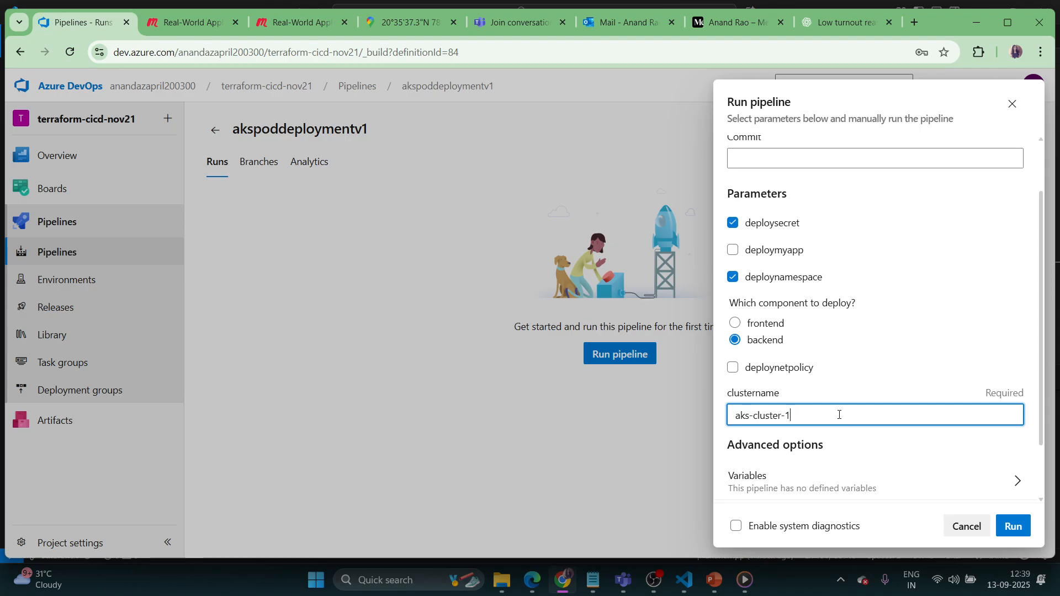
pyautogui.moveTo(818, 417); pyautogui.dragTo(720, 420)
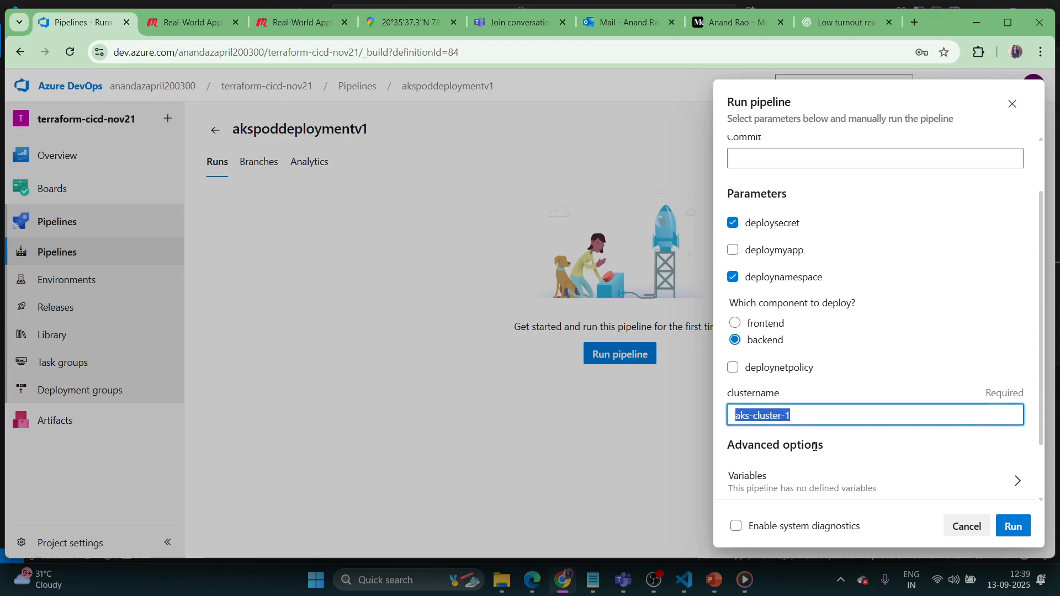
pyautogui.scroll(-1, 811, 442)
pyautogui.scroll(3, 820, 423)
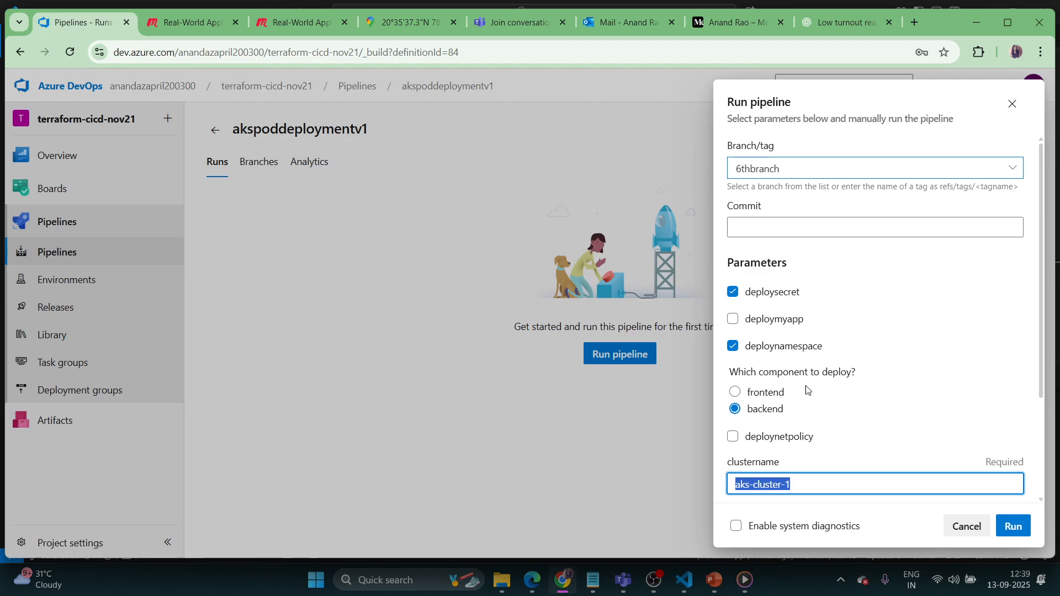
pyautogui.scroll(-3, 809, 437)
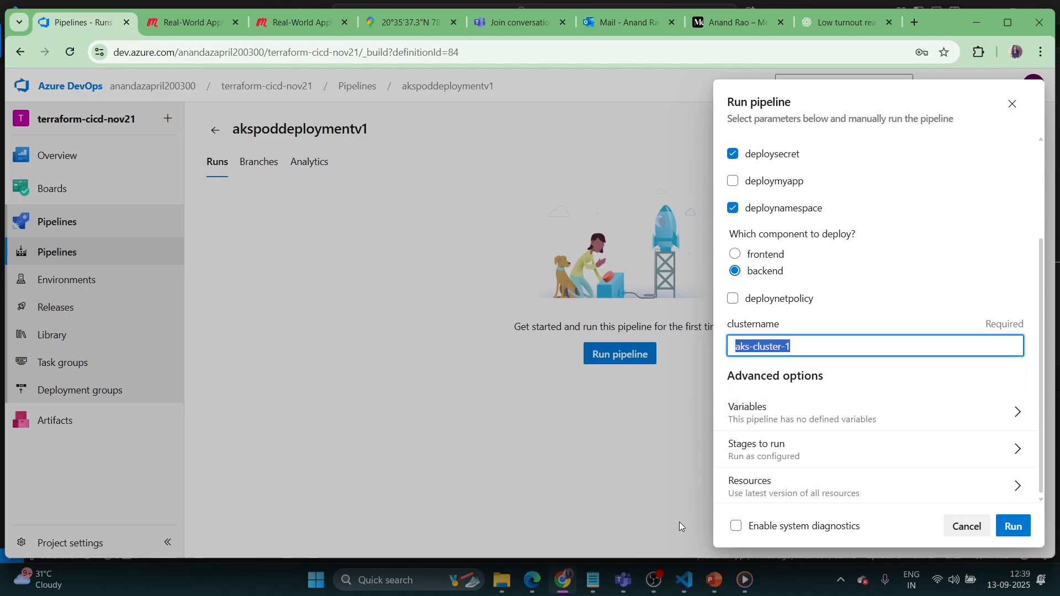
# - Switch to the Azure portal and start adding a role assignment in the access control of aks-cluster-1
pyautogui.click(532, 579)
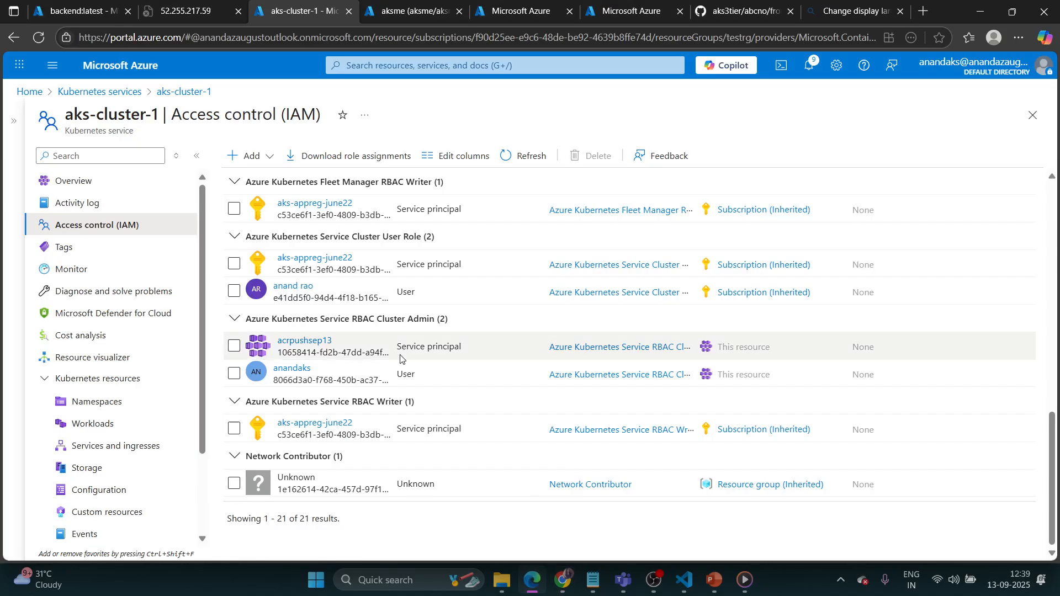
pyautogui.scroll(5, 288, 195)
pyautogui.scroll(5, 288, 194)
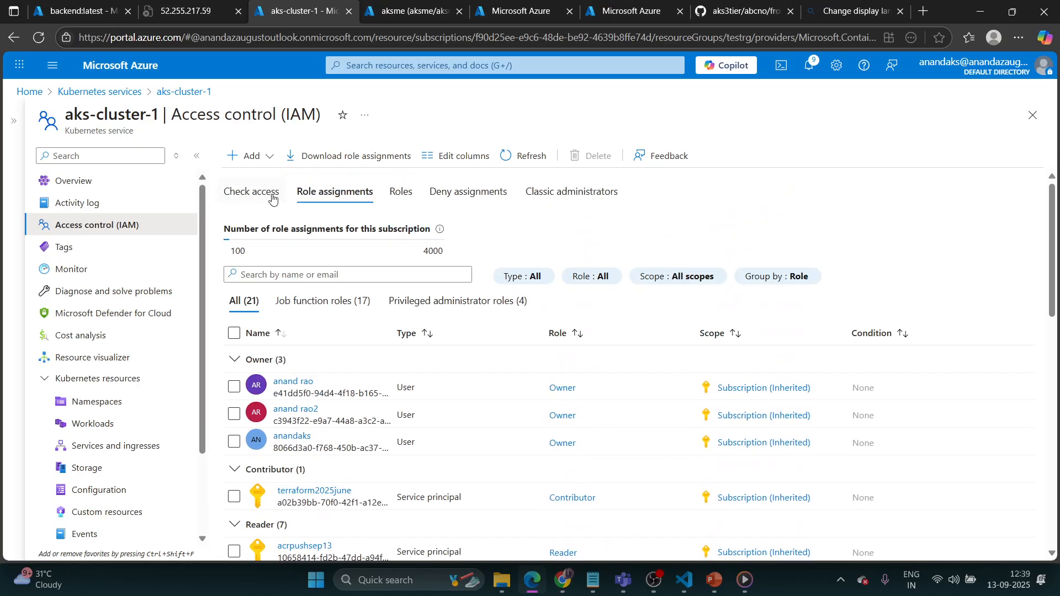
pyautogui.click(268, 162)
pyautogui.click(262, 180)
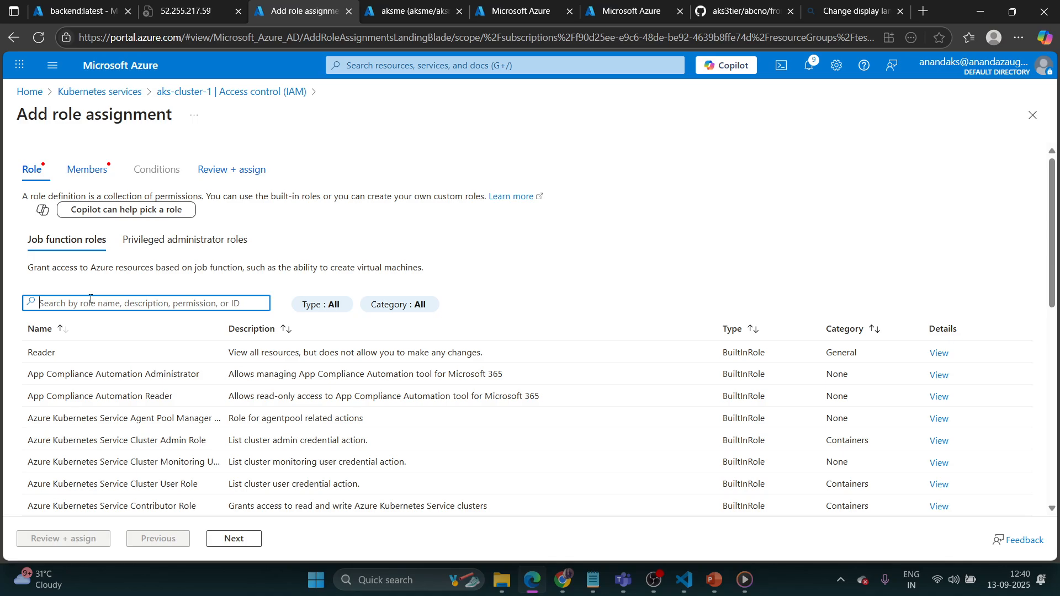
# - Search the job function roles for "kubernetes rbac" and choose Azure Kubernetes Service RBAC Cluster Admin for the assignment
pyautogui.write('kuberne')
pyautogui.press('BackSpace')
pyautogui.write('ne')
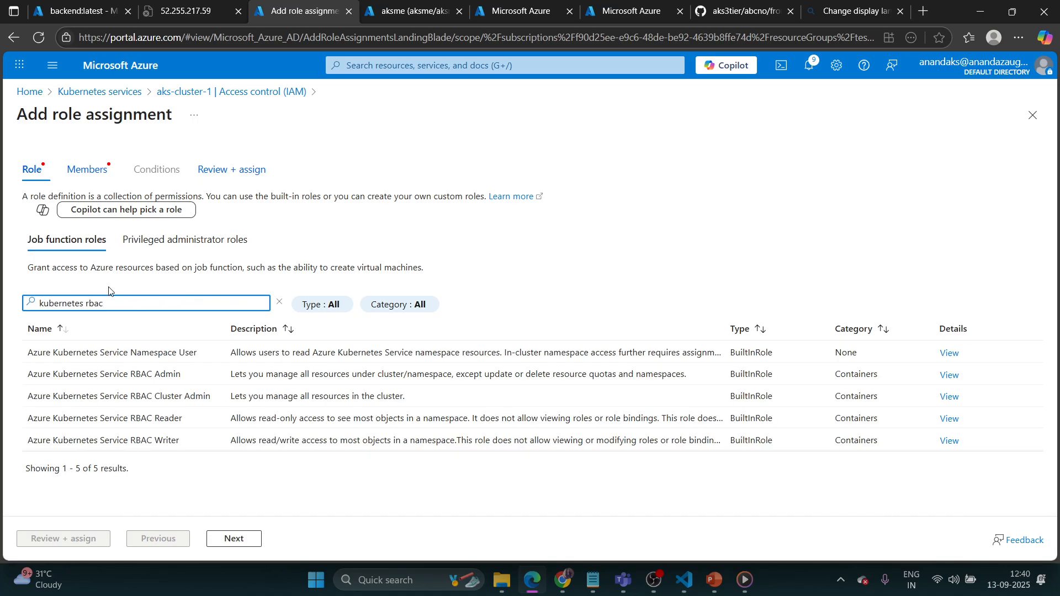
pyautogui.click(265, 397)
pyautogui.click(228, 538)
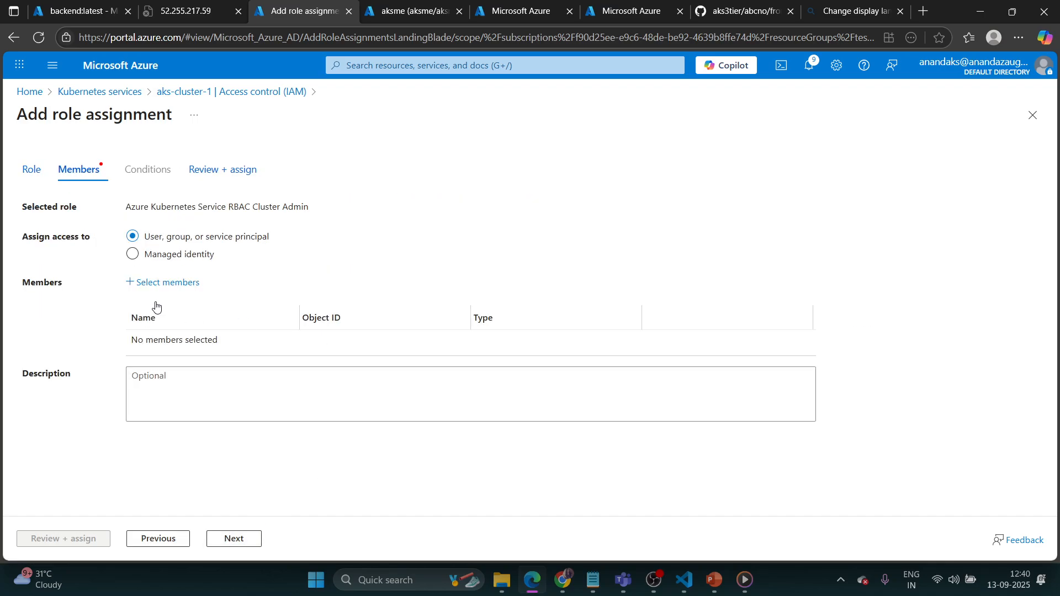
# - Try to assign the Azure Kubernetes Service RBAC Cluster Admin role on aks-cluster-1 to the signed-in user's account
pyautogui.click(168, 283)
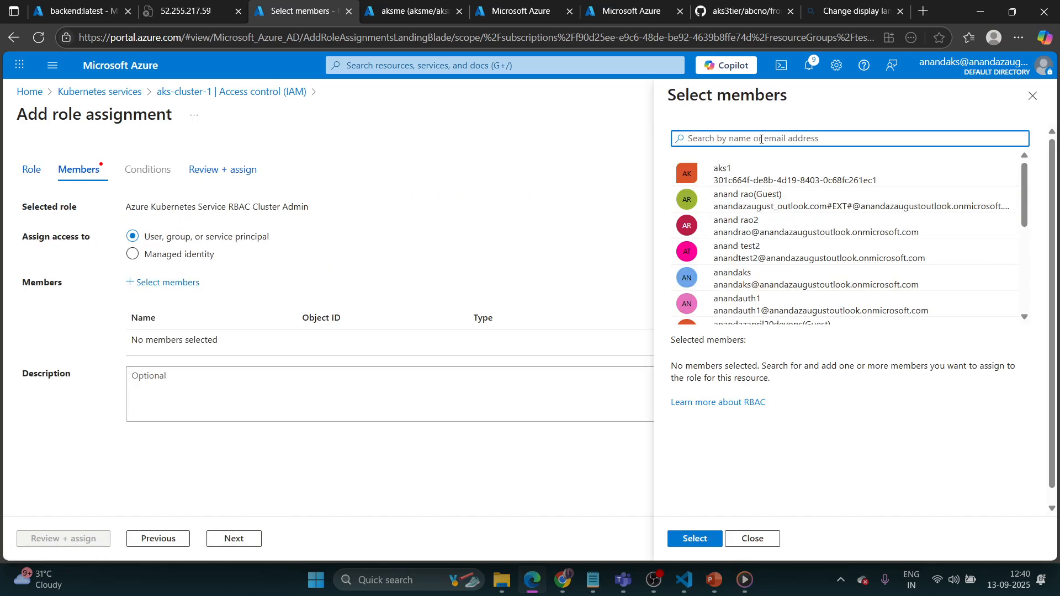
pyautogui.write('anand')
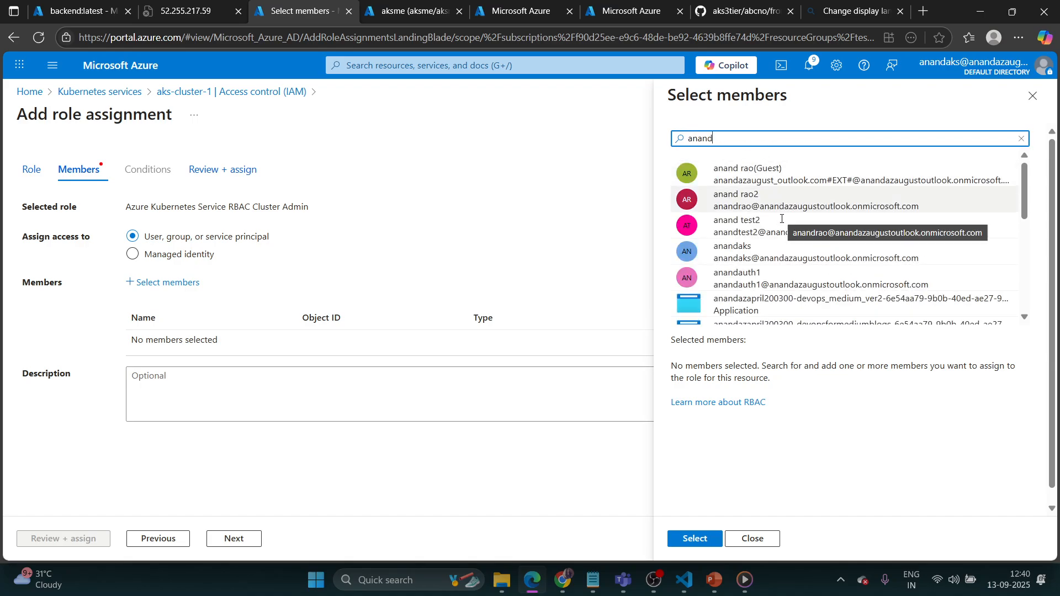
pyautogui.click(773, 252)
pyautogui.click(695, 537)
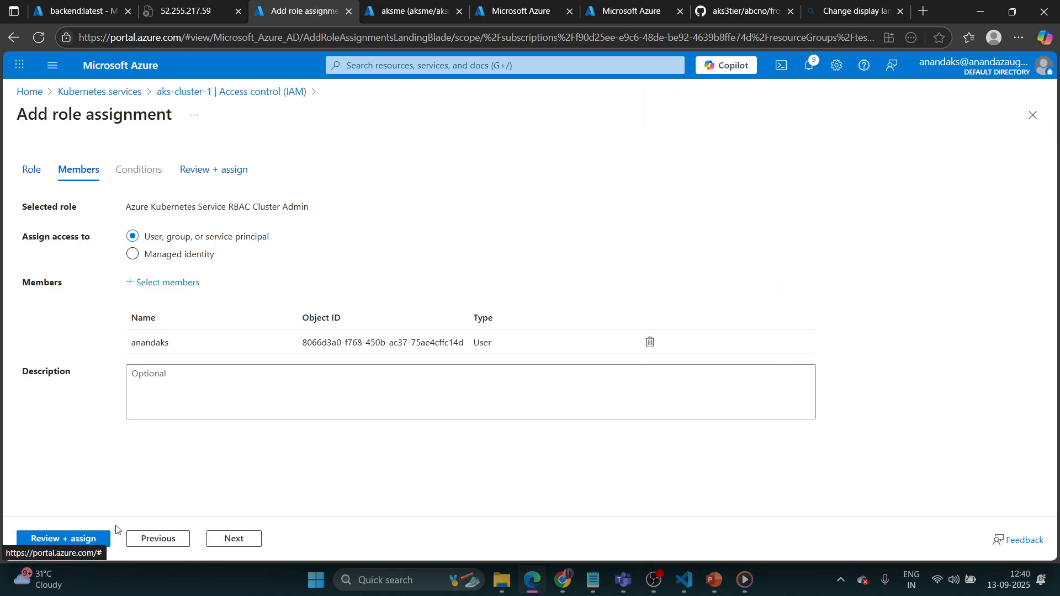
pyautogui.click(238, 540)
pyautogui.click(44, 539)
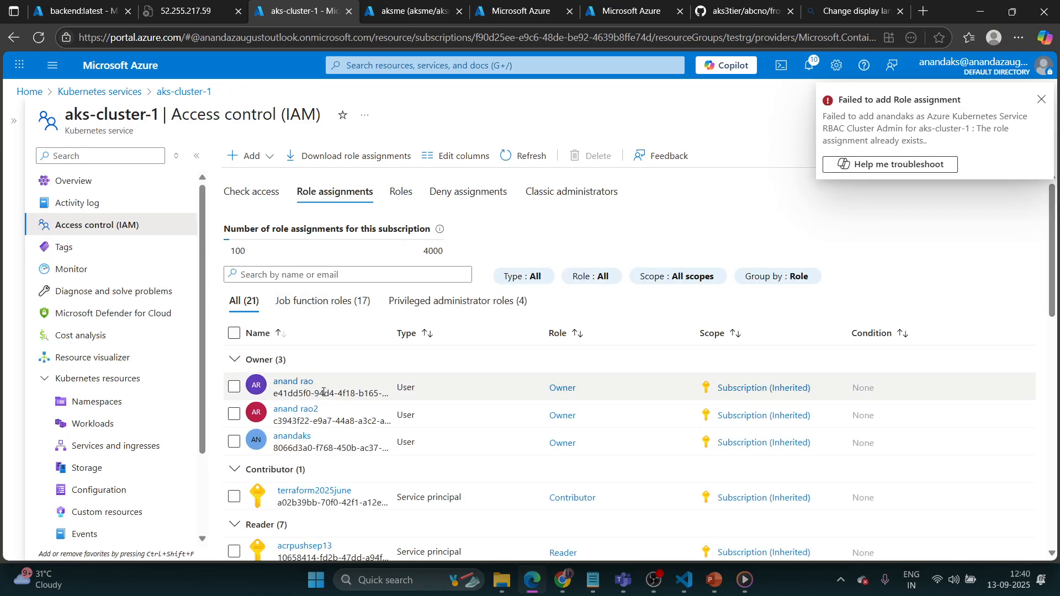
# - Launch Azure Cloud Shell from the portal and open a new session in its own browser tab
pyautogui.scroll(-1, 414, 398)
pyautogui.click(781, 66)
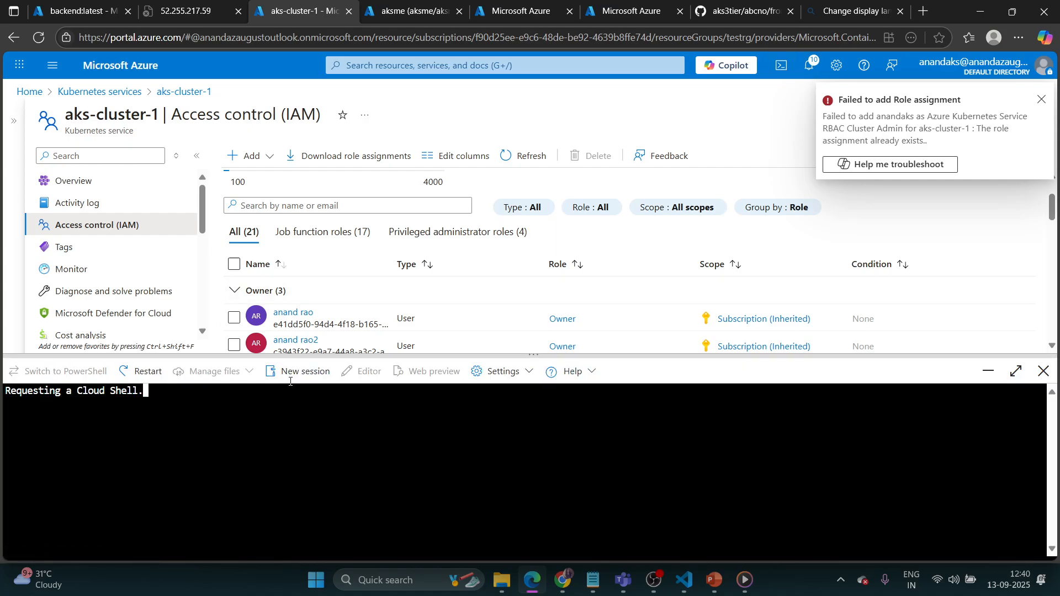
pyautogui.click(290, 381)
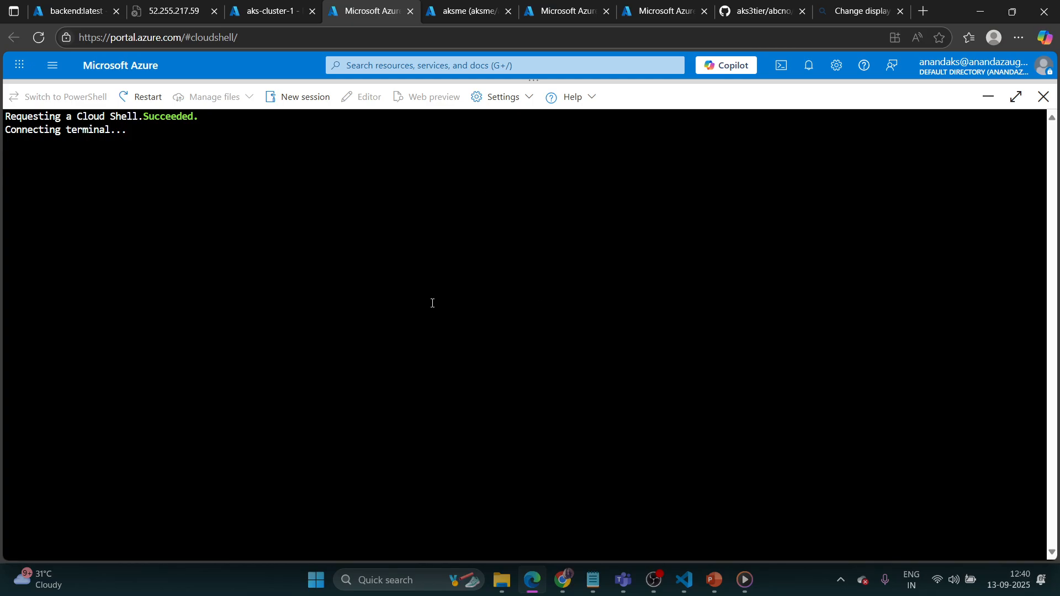
# - Copy the command az account set --subscription "connectivity-terraform" from the az aks get-credentials notes in Notepad
pyautogui.moveTo(596, 592)
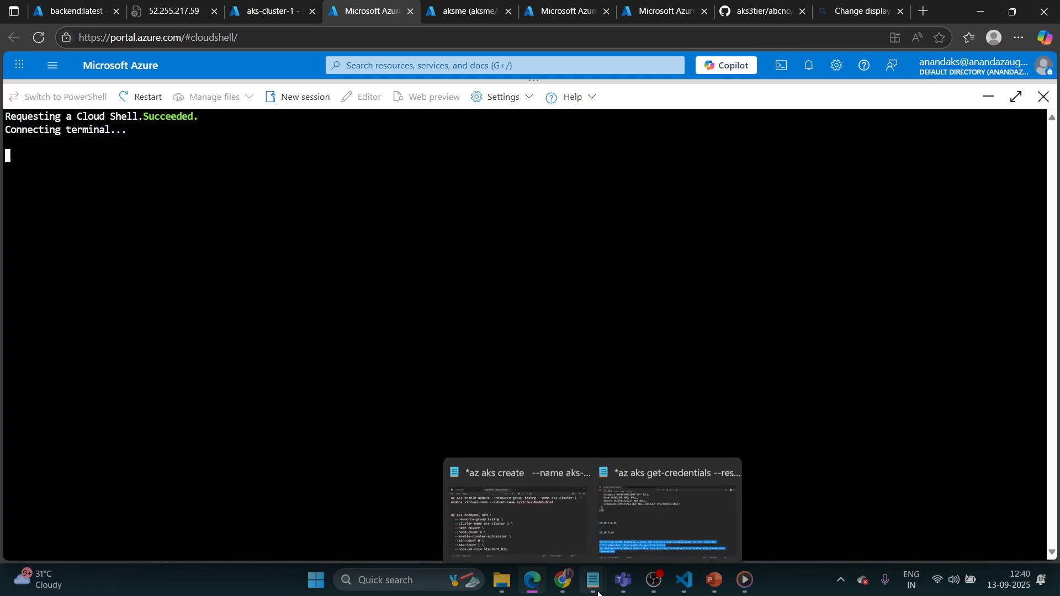
pyautogui.click(670, 508)
pyautogui.scroll(5, 293, 260)
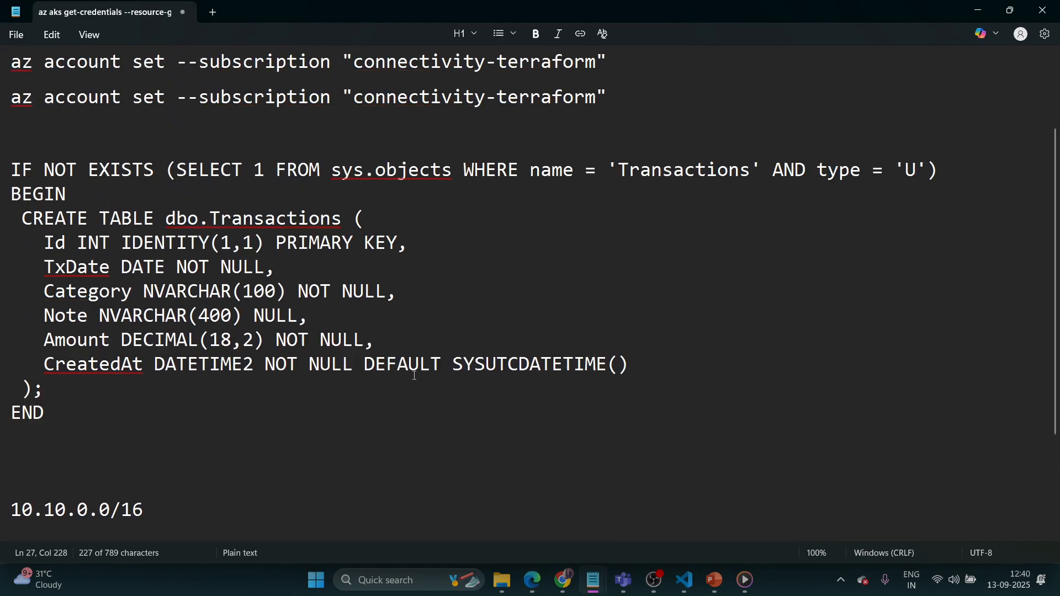
pyautogui.click(635, 143)
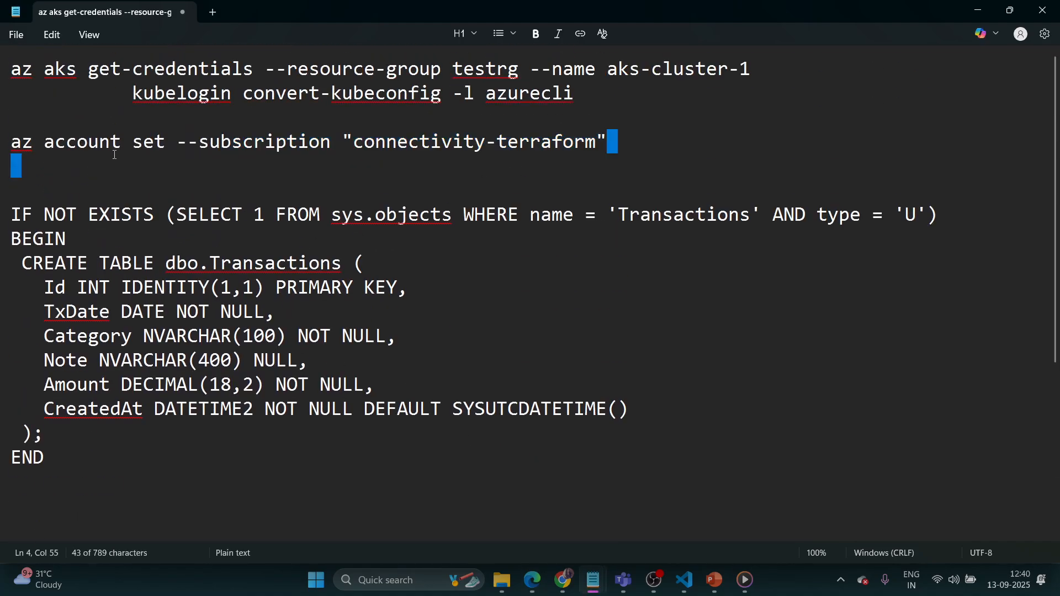
pyautogui.click(6, 164)
pyautogui.hotkey('ctrl', 'c')
pyautogui.hotkey('alt', 'Tab')
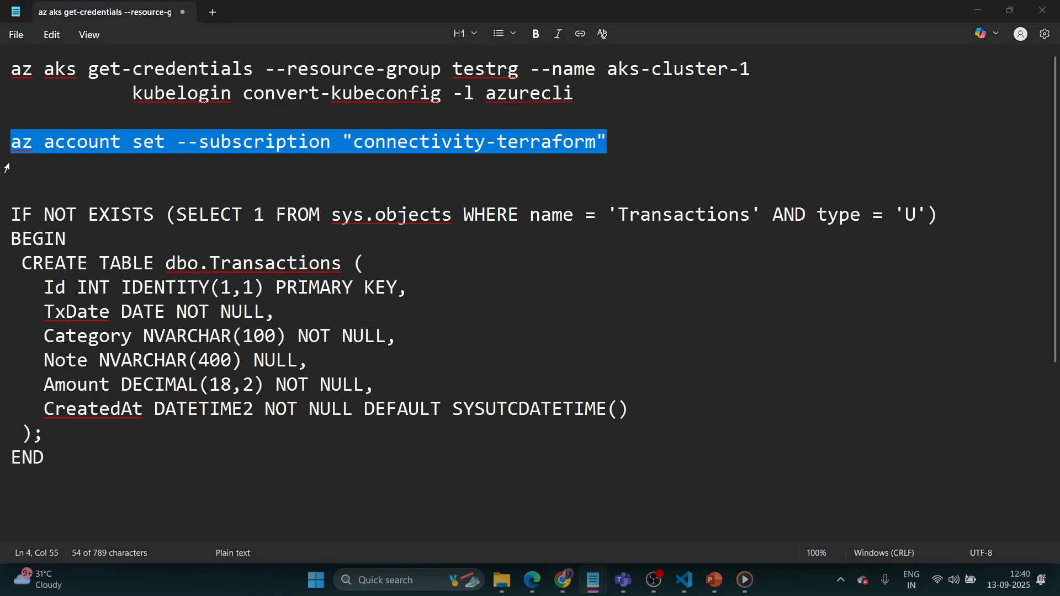
# - Run the copied az account set --subscription "connectivity-terraform" command in the Azure Cloud Shell session
pyautogui.rightClick(259, 298)
pyautogui.click(330, 199)
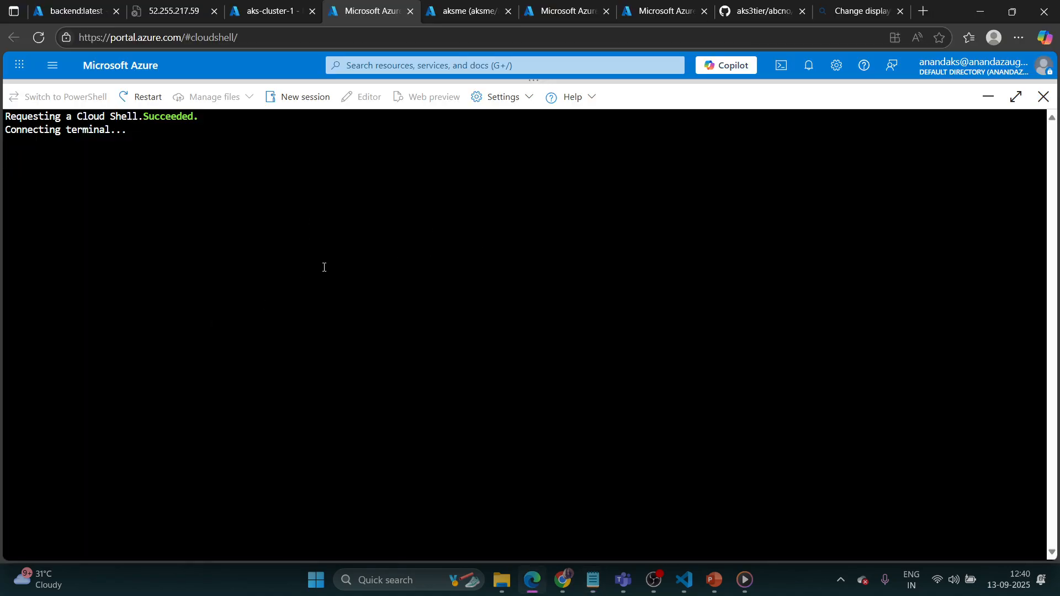
pyautogui.rightClick(375, 334)
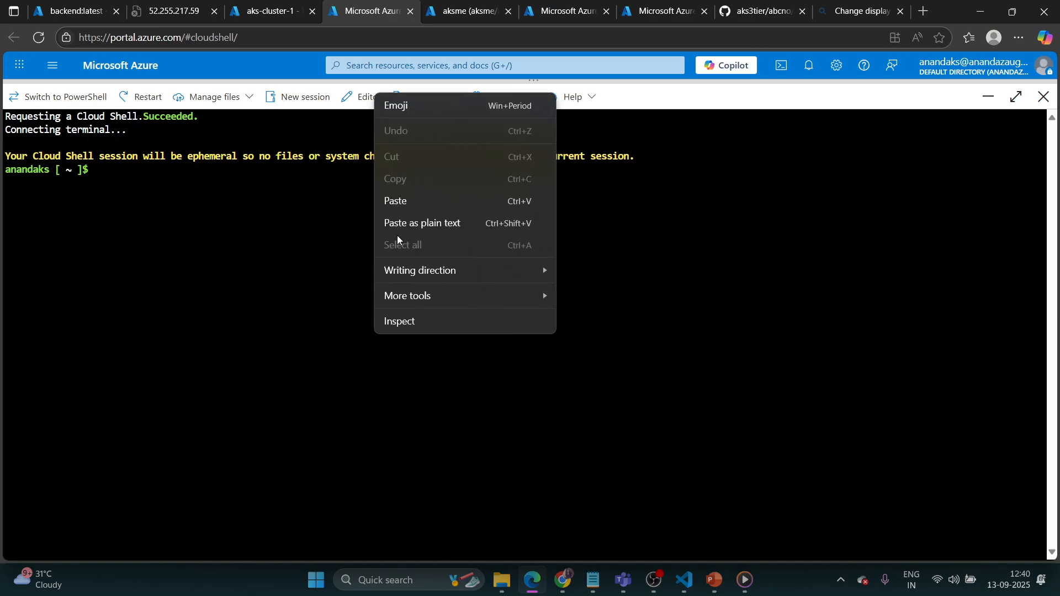
pyautogui.click(407, 201)
pyautogui.press('Return')
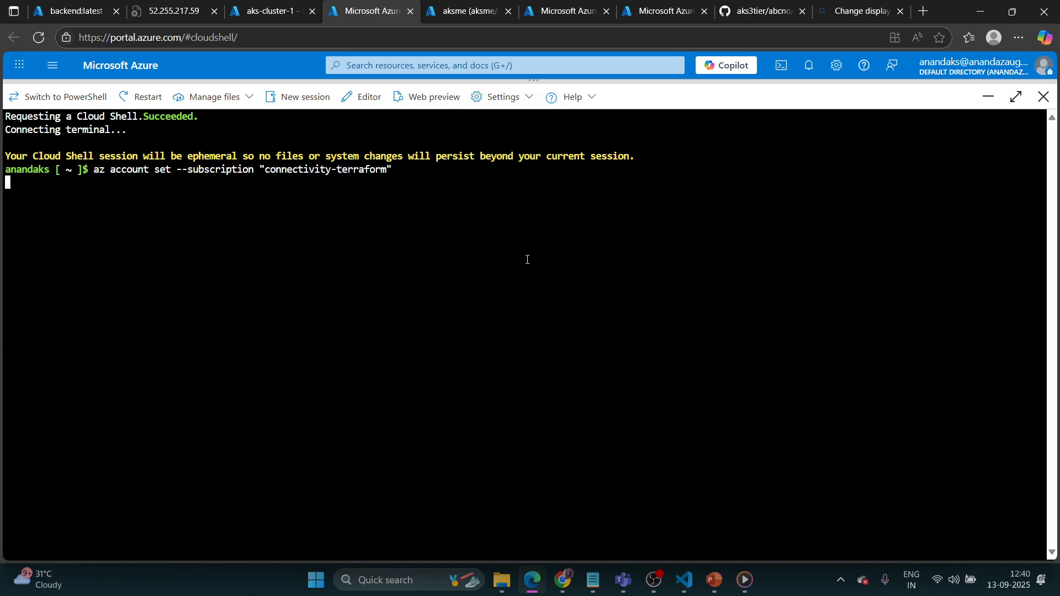
# - Copy the az aks get-credentials and kubelogin convert-kubeconfig commands for aks-cluster-1 from Notepad and run them in Cloud Shell
pyautogui.hotkey('alt', 'Tab')
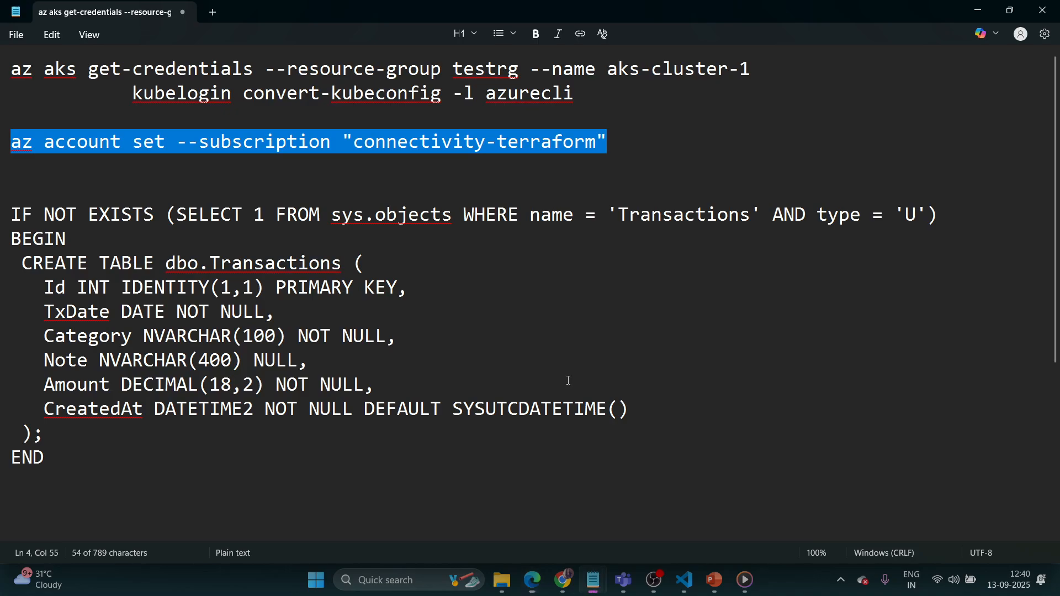
pyautogui.moveTo(576, 93); pyautogui.dragTo(2, 55)
pyautogui.hotkey('ctrl', 'c')
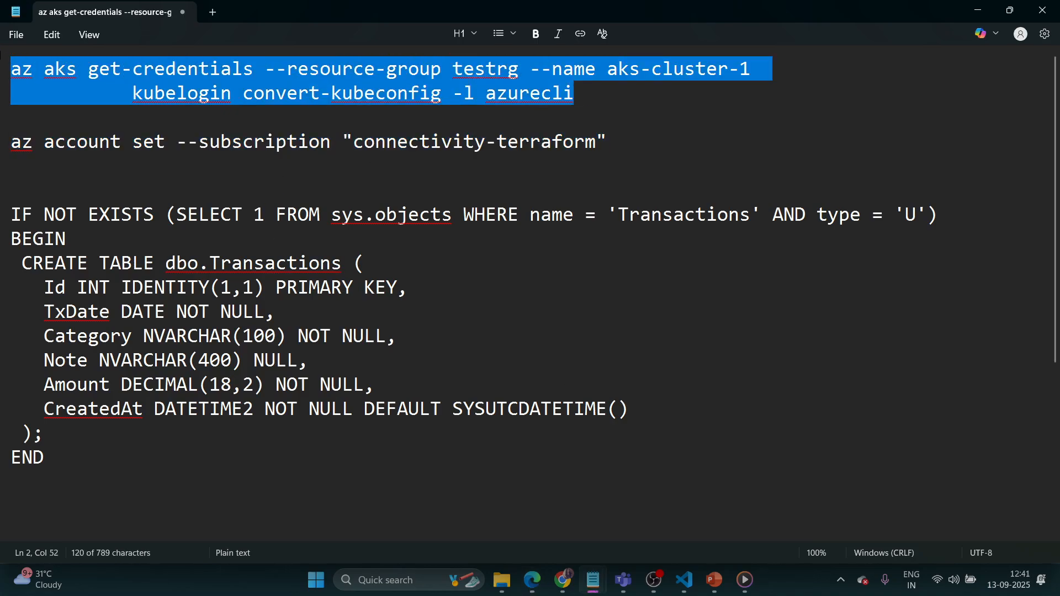
pyautogui.hotkey('alt', 'Tab')
pyautogui.rightClick(185, 326)
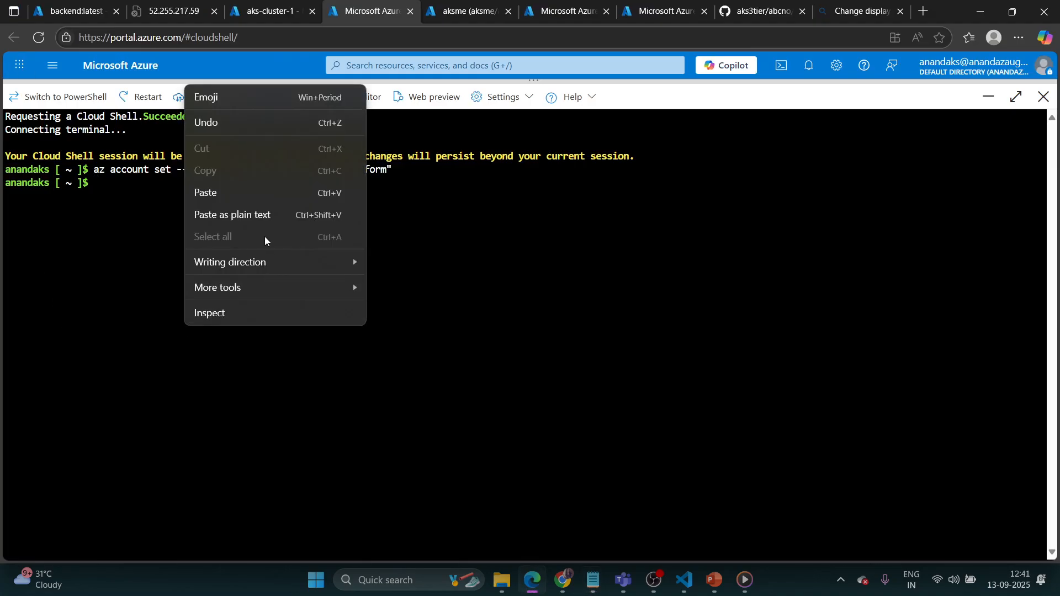
pyautogui.click(246, 193)
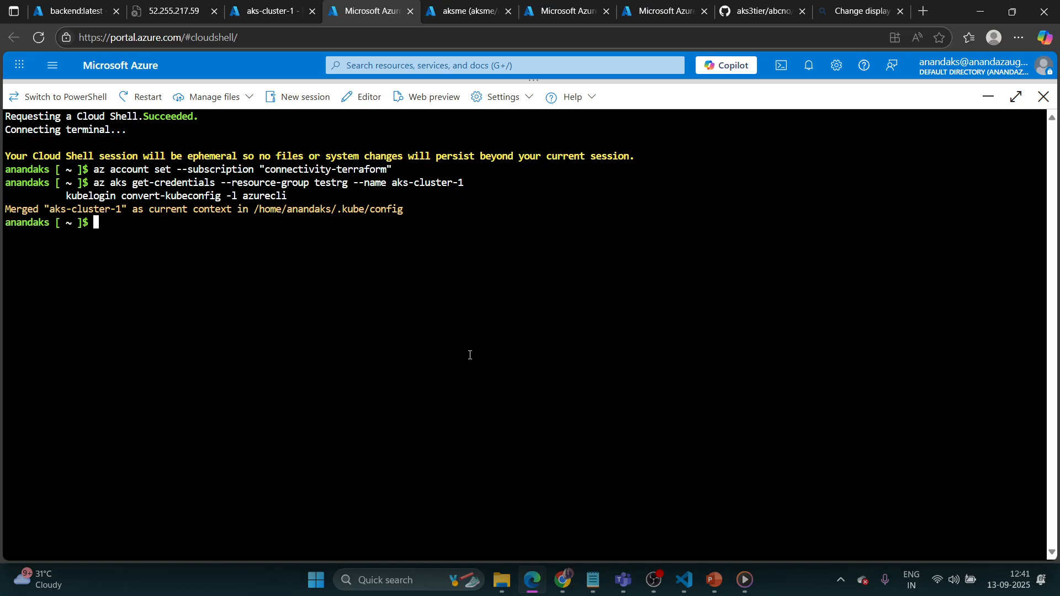
# - List the pods in the cluster's default namespace with kubectl get pods
pyautogui.moveTo(474, 183); pyautogui.dragTo(94, 183)
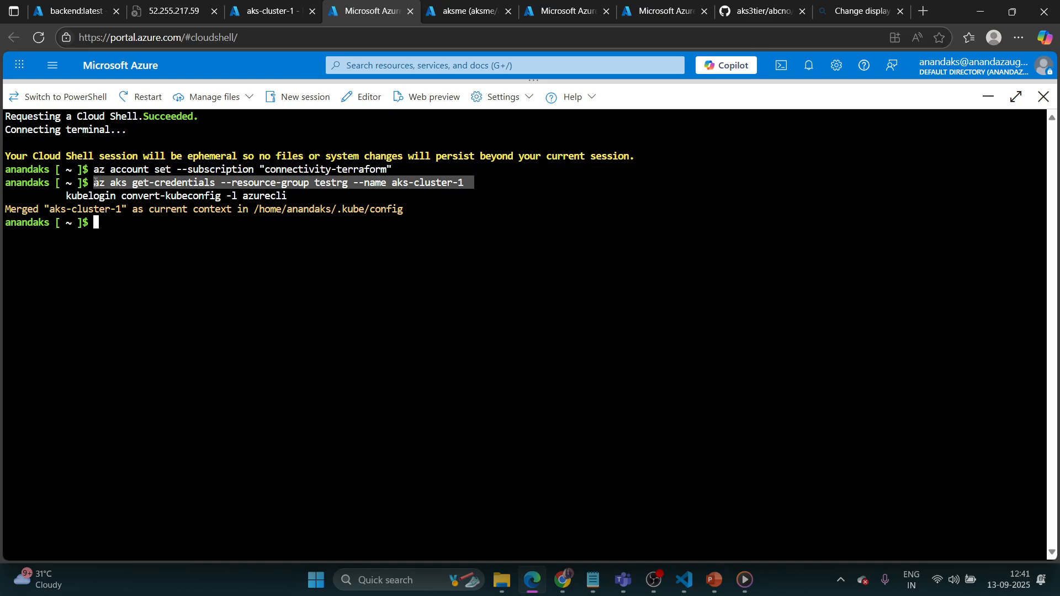
pyautogui.click(203, 251)
pyautogui.write('kubectl')
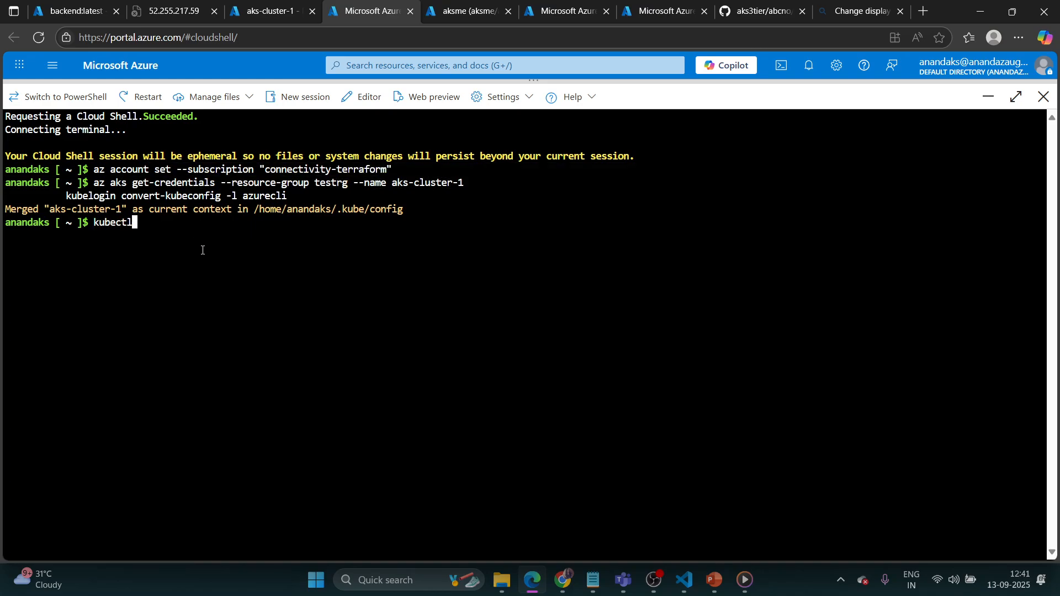
pyautogui.write(' get pods')
pyautogui.press('Return')
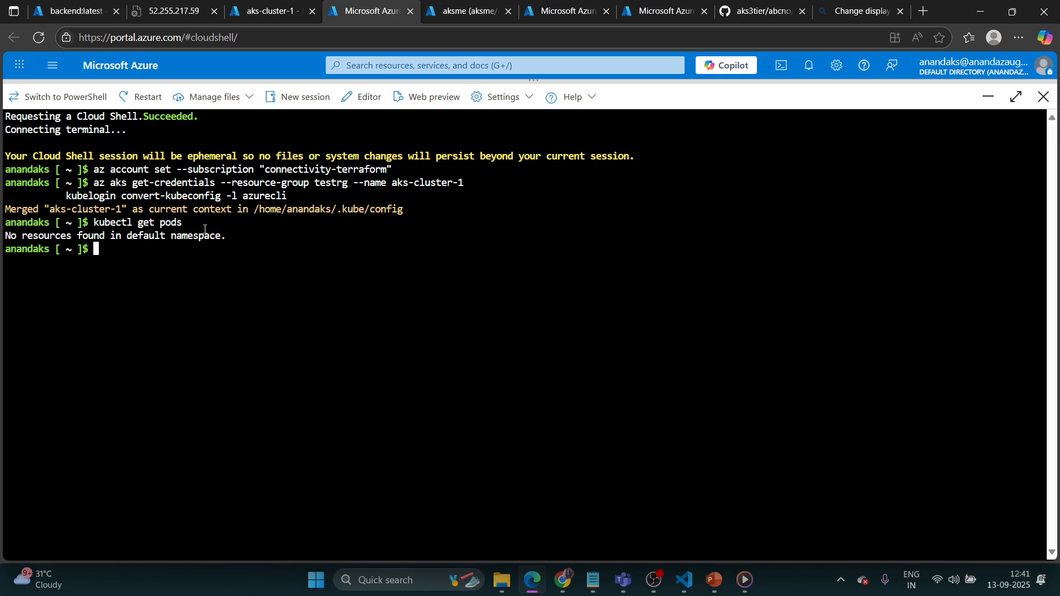
# - List the cluster's namespaces with kubectl get namespace and review the listed entries
pyautogui.moveTo(247, 236); pyautogui.dragTo(127, 237)
pyautogui.click(191, 260)
pyautogui.write('kubectl c')
pyautogui.press('BackSpace')
pyautogui.write('get namespace')
pyautogui.press('Return')
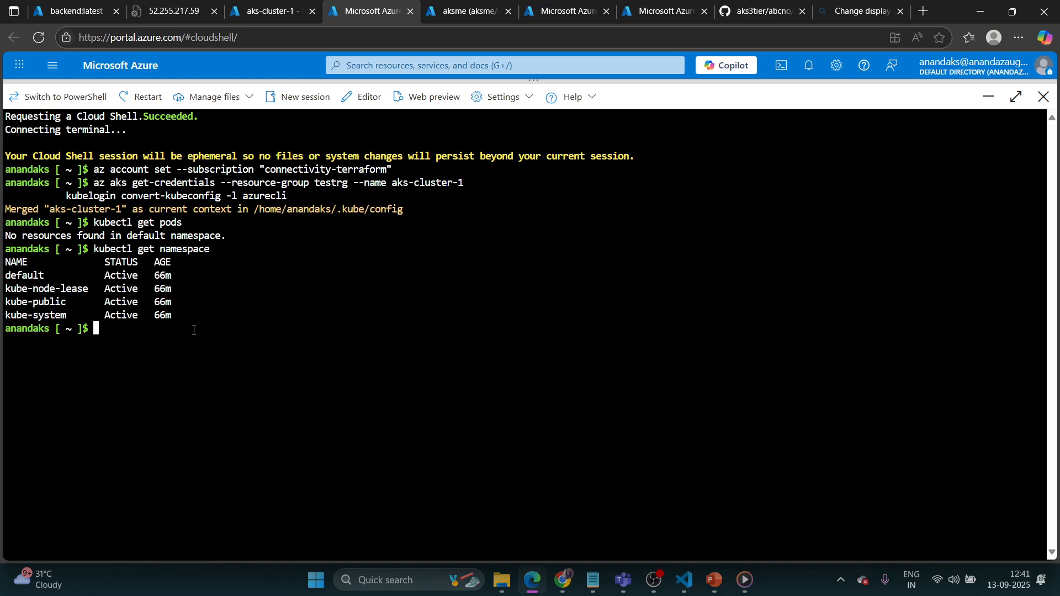
pyautogui.moveTo(192, 316); pyautogui.dragTo(7, 275)
pyautogui.moveTo(187, 315); pyautogui.dragTo(21, 263)
pyautogui.click(343, 367)
pyautogui.moveTo(190, 317); pyautogui.dragTo(5, 263)
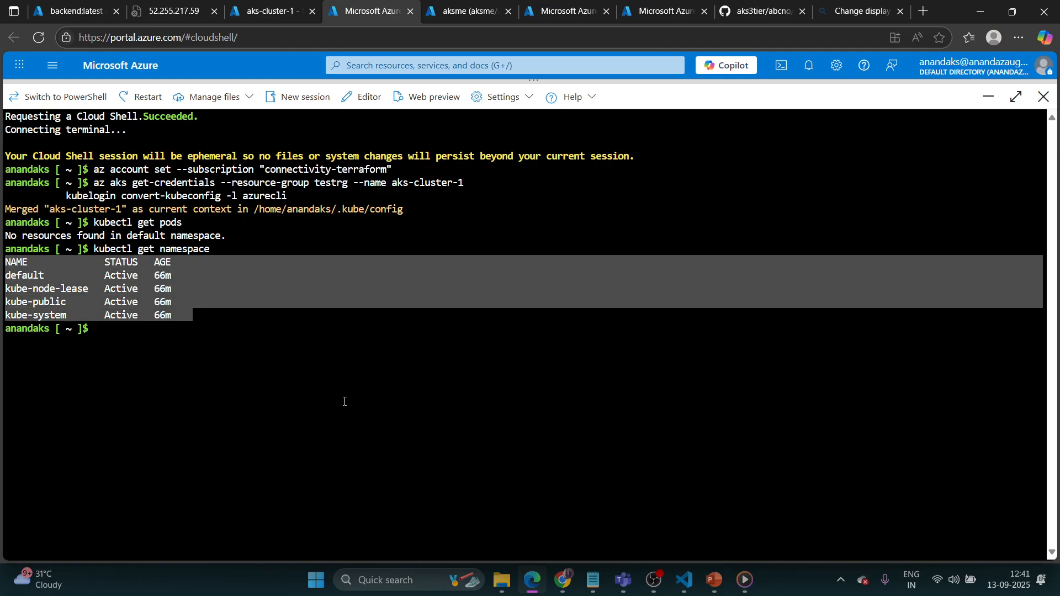
pyautogui.click(514, 504)
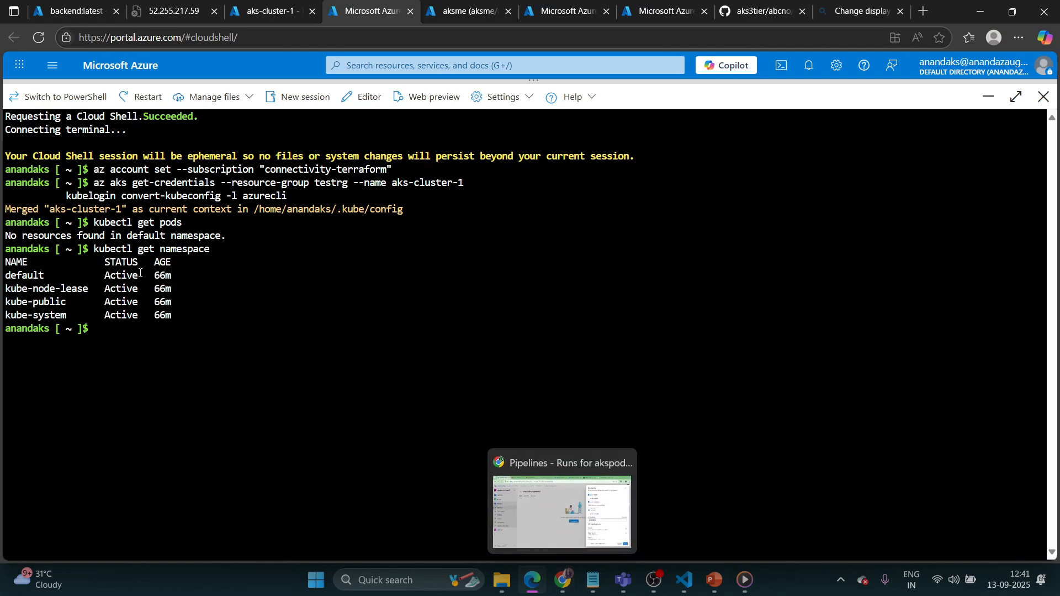
# - Switch to Azure DevOps in Chrome, review the prepared backend parameters for aks-cluster-1 and start the akspoddeploymentv1 run
pyautogui.click(562, 581)
pyautogui.scroll(3, 833, 287)
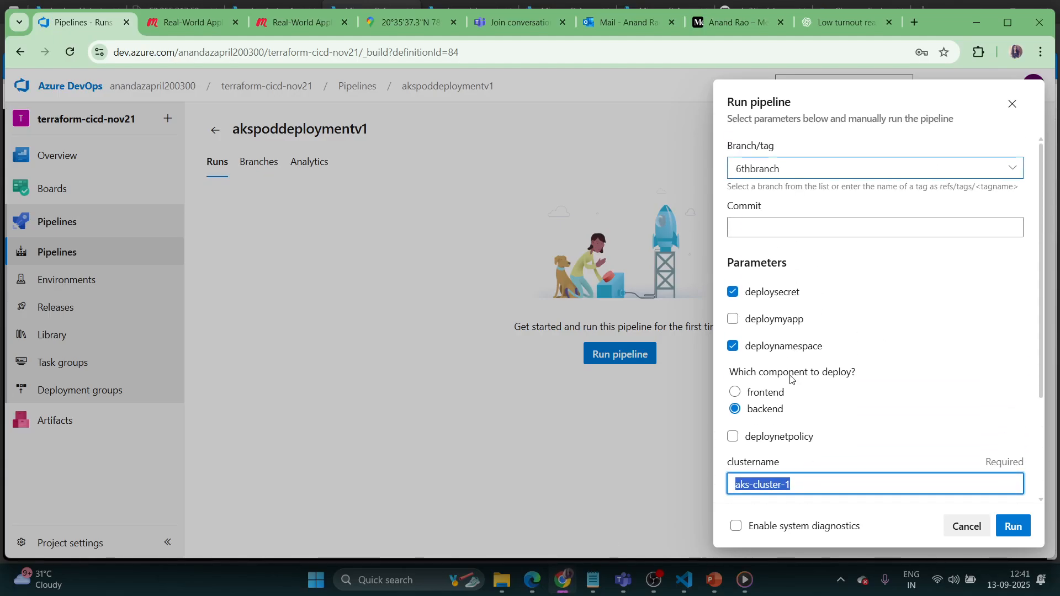
pyautogui.scroll(-2, 779, 395)
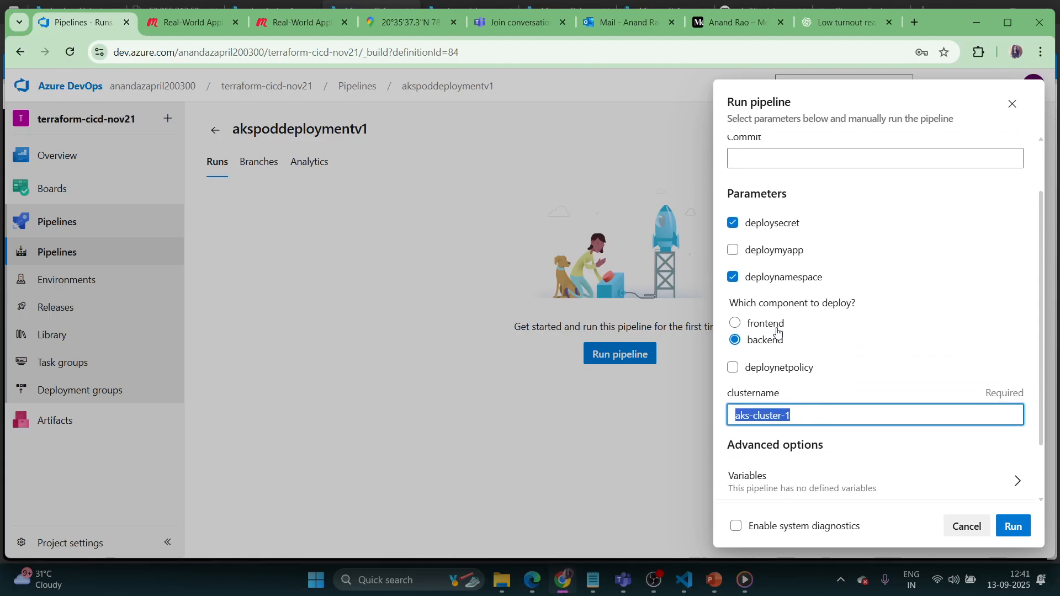
pyautogui.click(1011, 529)
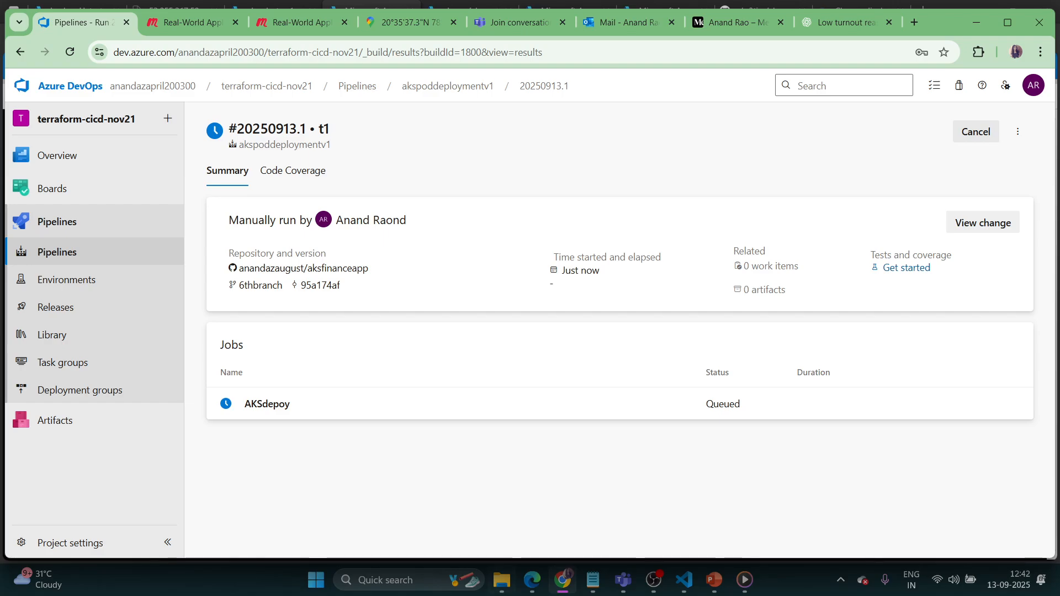
# - Open the AKSdepoy job and permit the run to use the acrpushv1 and aks-svc-june22 service connections
pyautogui.click(352, 412)
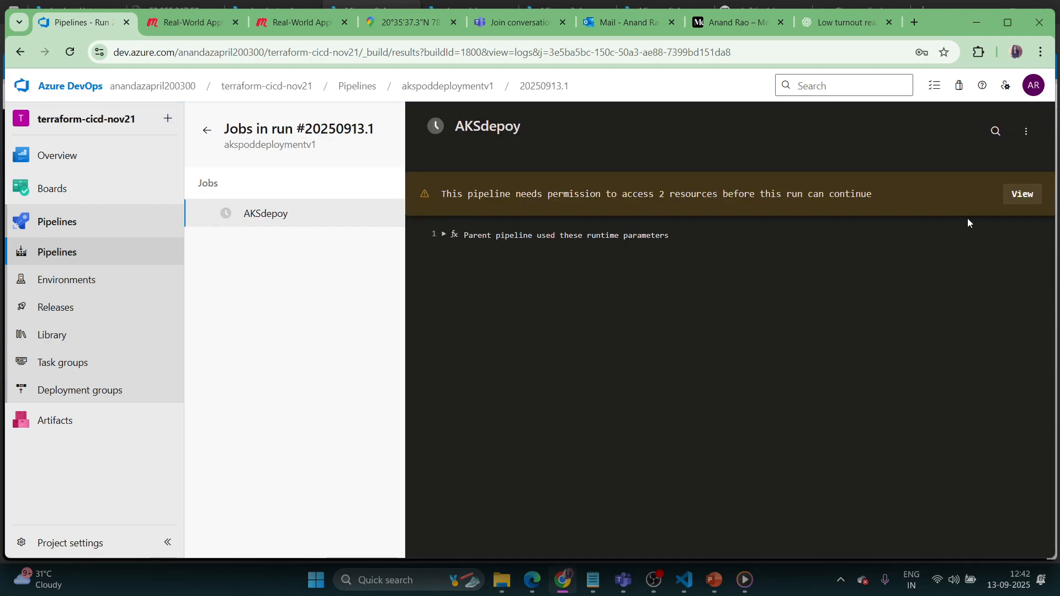
pyautogui.click(1022, 194)
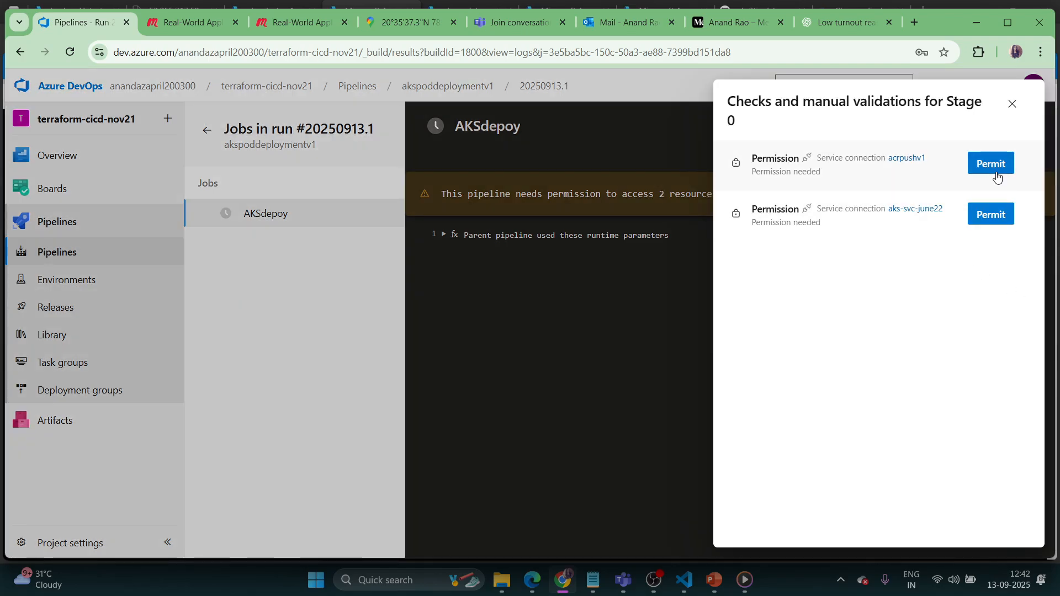
pyautogui.click(1000, 170)
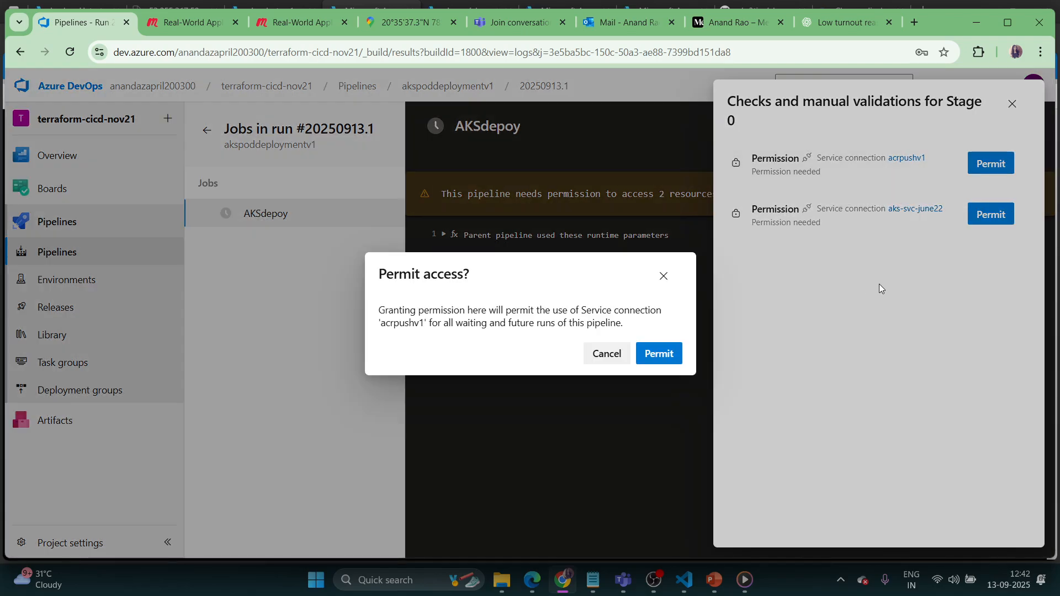
pyautogui.click(660, 353)
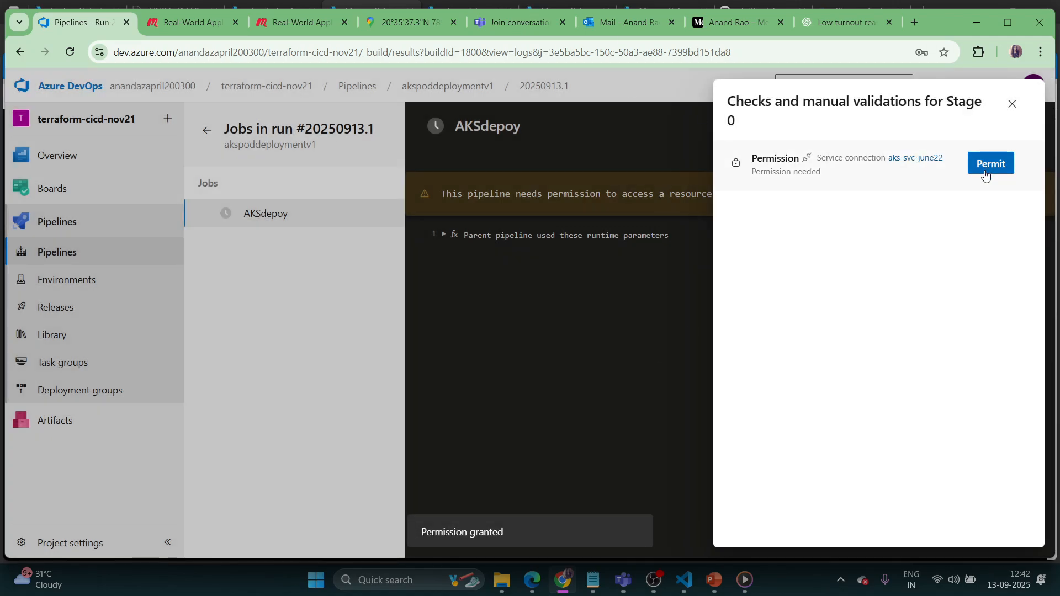
pyautogui.click(986, 167)
pyautogui.click(660, 353)
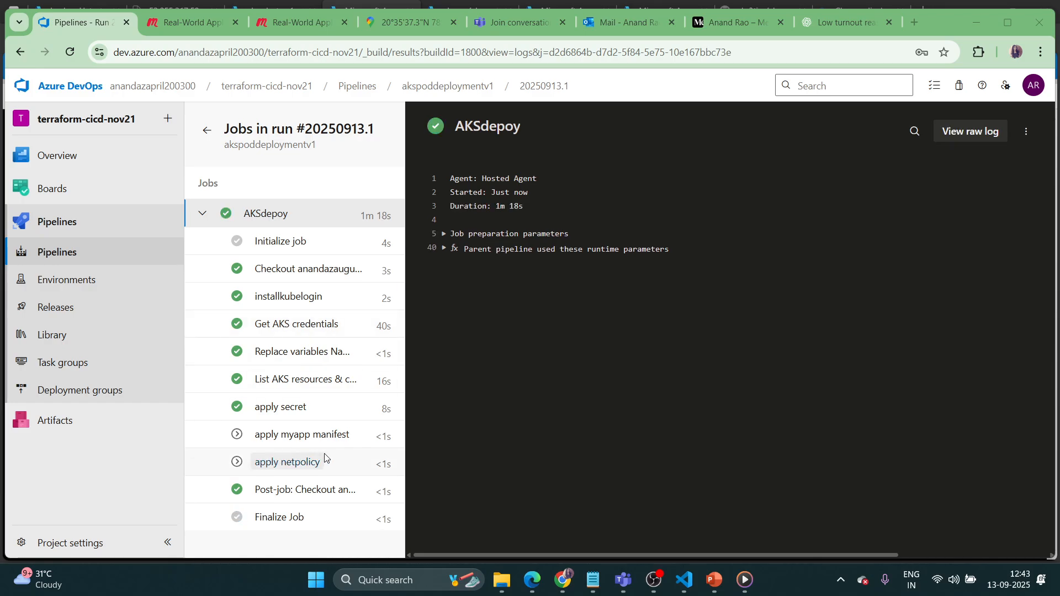
# - Open the job's apply secret log, then switch to Cloud Shell and run kubectl get namespace to check for the backend namespace
pyautogui.click(297, 410)
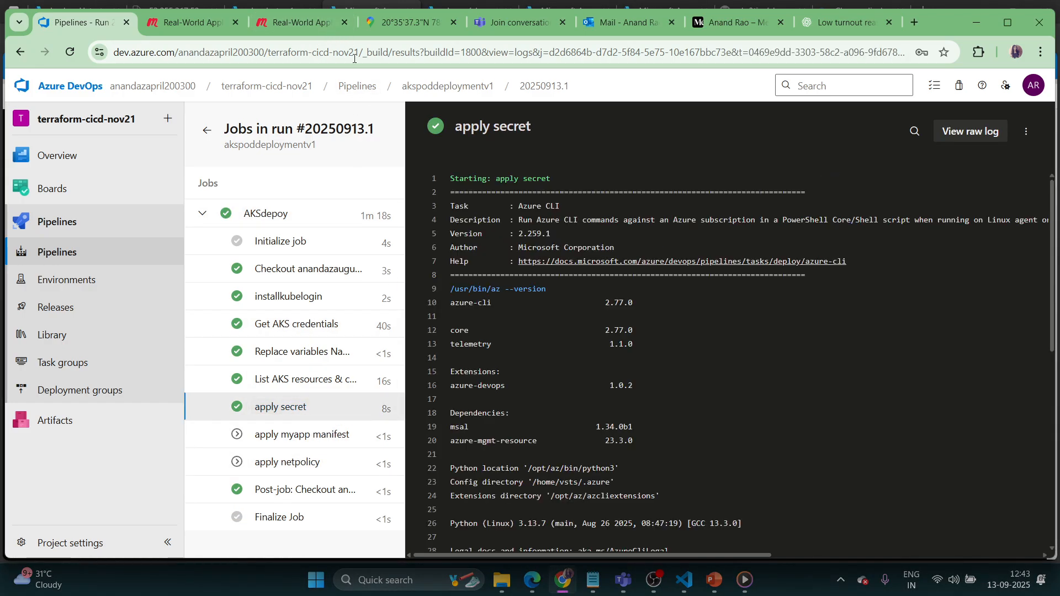
pyautogui.click(532, 579)
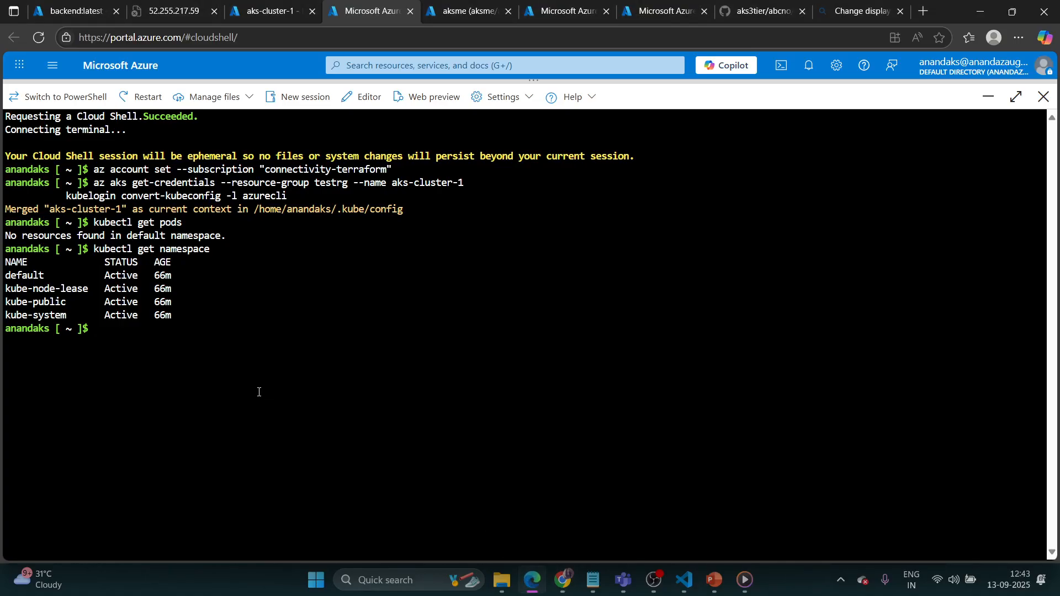
pyautogui.write('kubectl')
pyautogui.press('Up')
pyautogui.press('Return')
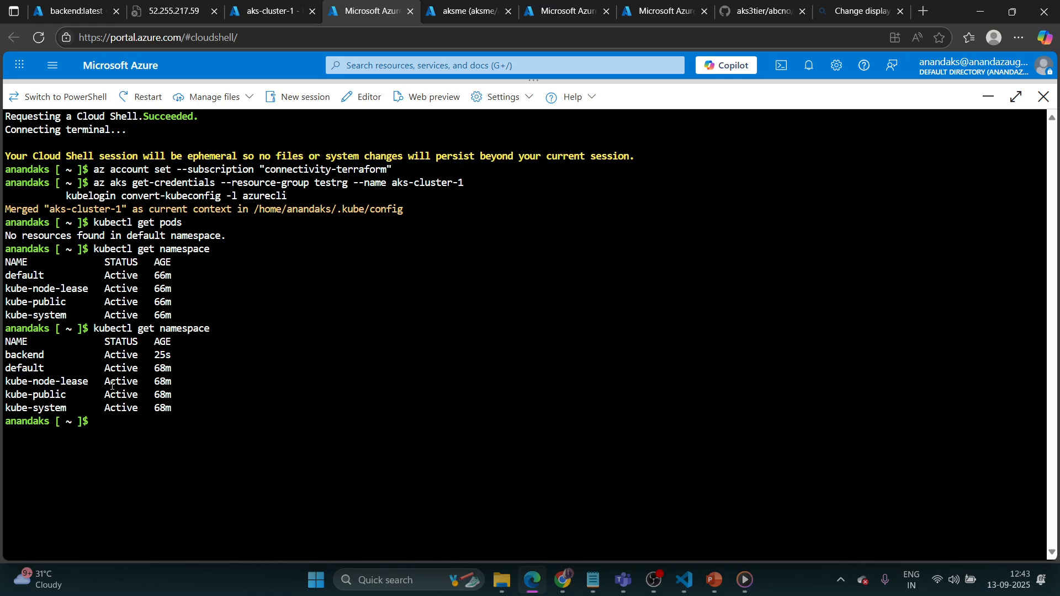
pyautogui.moveTo(176, 356); pyautogui.dragTo(6, 354)
pyautogui.click(265, 419)
# - List the secrets in the backend namespace with kubectl get secret -n backend
pyautogui.write('kubectl get secret ')
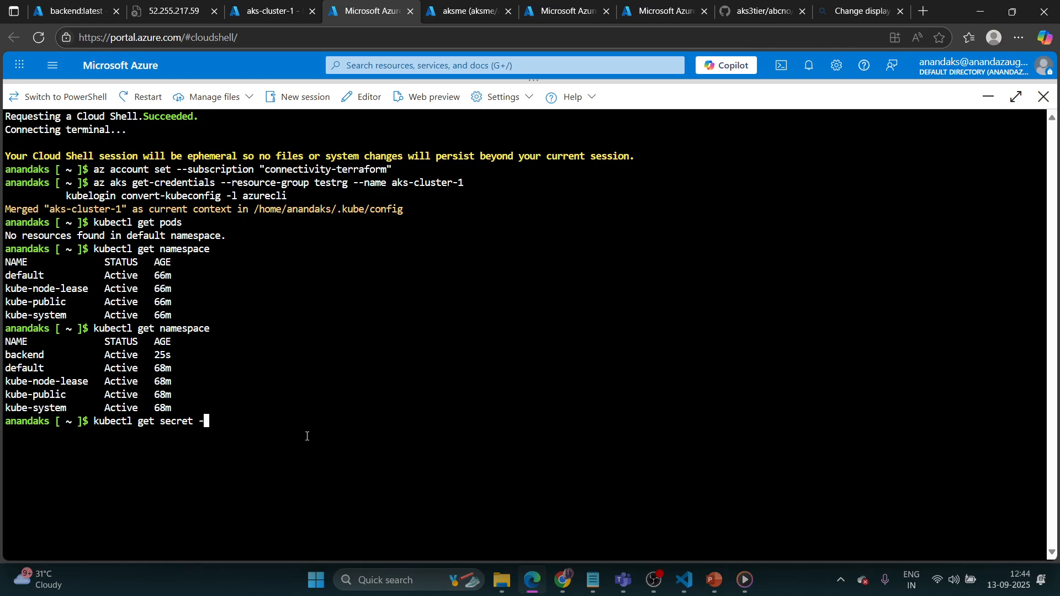
pyautogui.write('-n backend')
pyautogui.press('Return')
pyautogui.moveTo(269, 420); pyautogui.dragTo(15, 445)
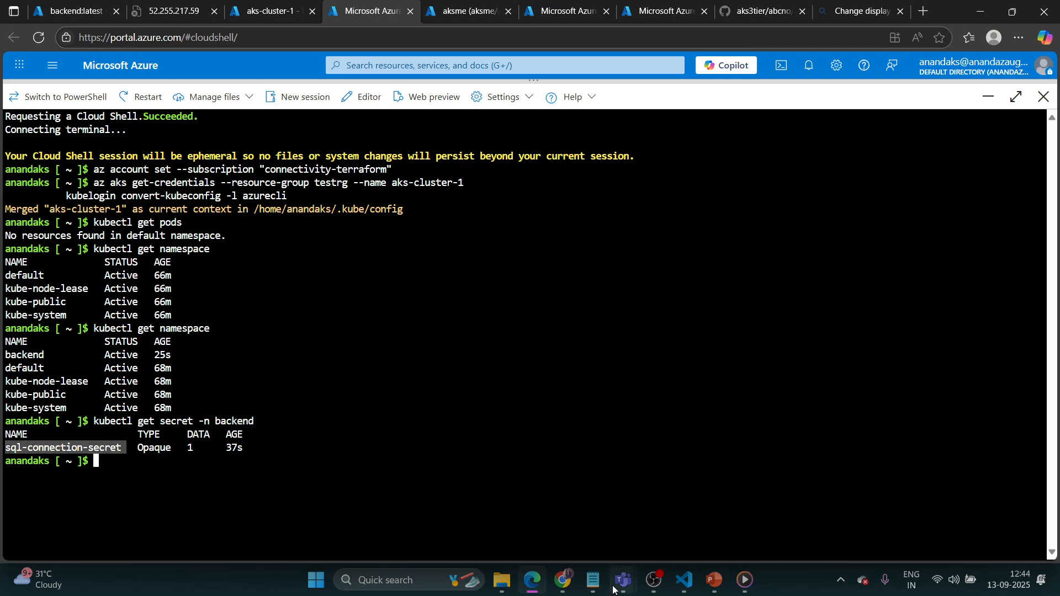
# - Open secret.yml in VS Code and compare its metadata name with the secret listed in Cloud Shell
pyautogui.click(685, 580)
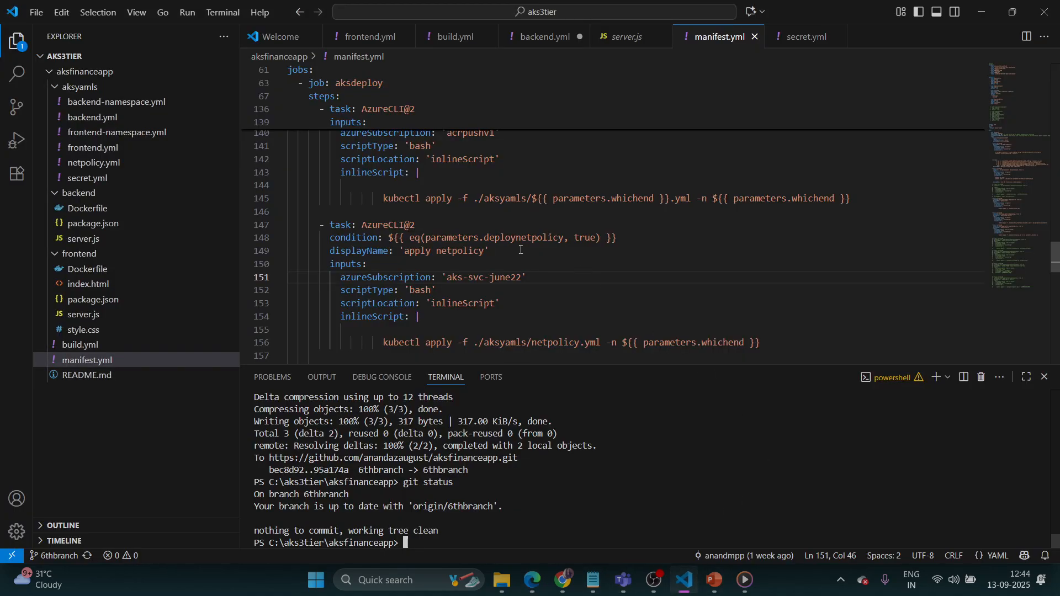
pyautogui.click(105, 177)
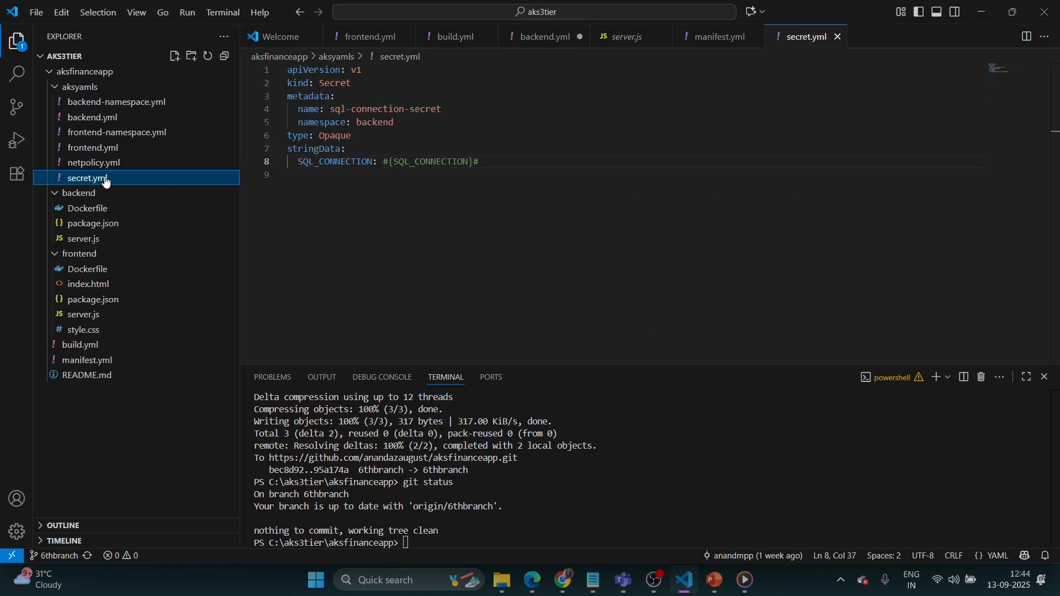
pyautogui.click(466, 230)
pyautogui.moveTo(442, 110); pyautogui.dragTo(332, 109)
pyautogui.click(532, 579)
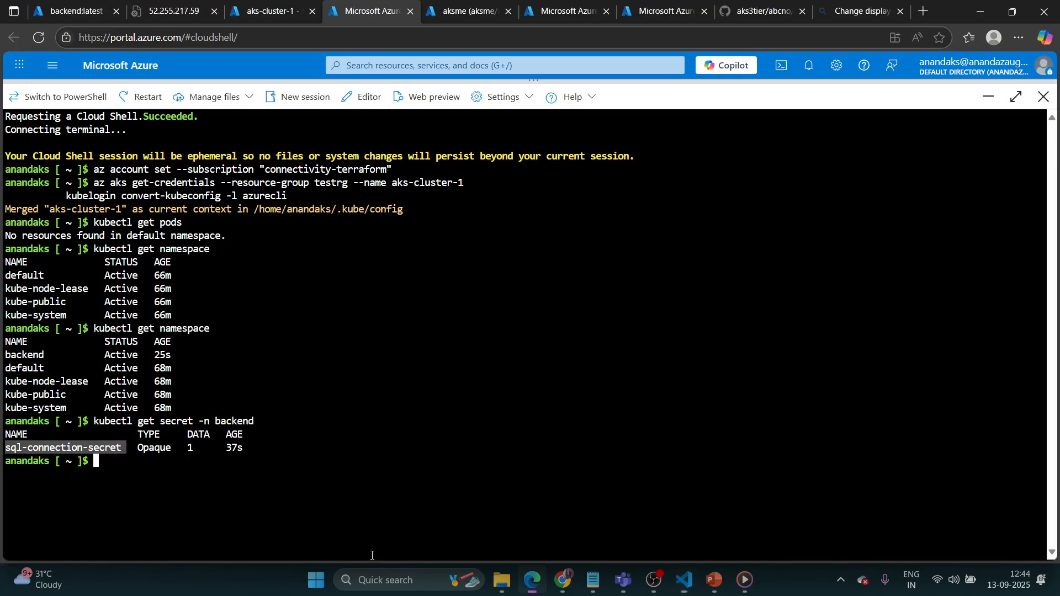
pyautogui.click(111, 438)
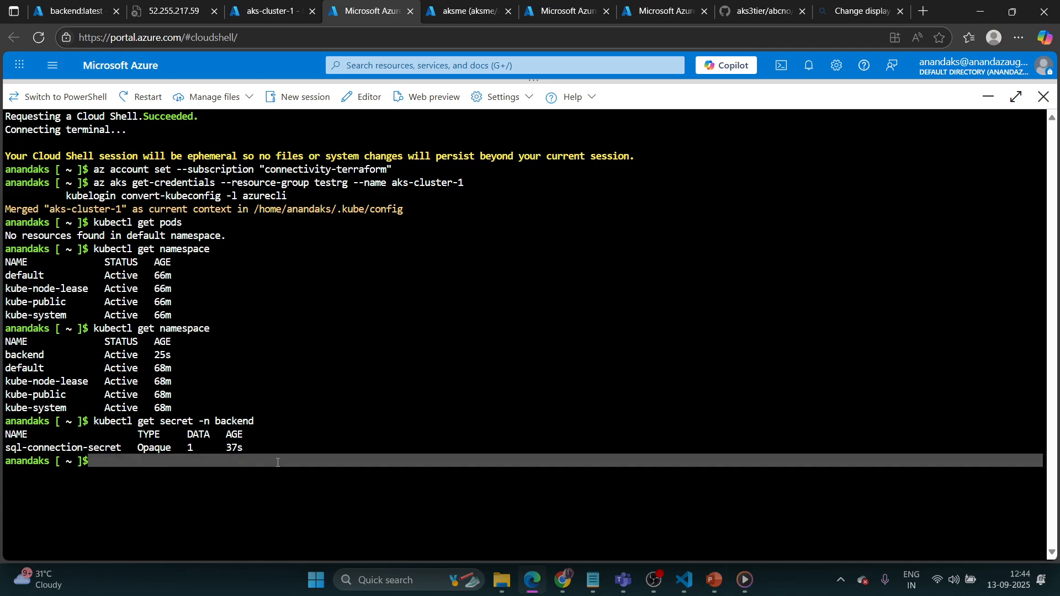
pyautogui.moveTo(263, 447); pyautogui.dragTo(15, 448)
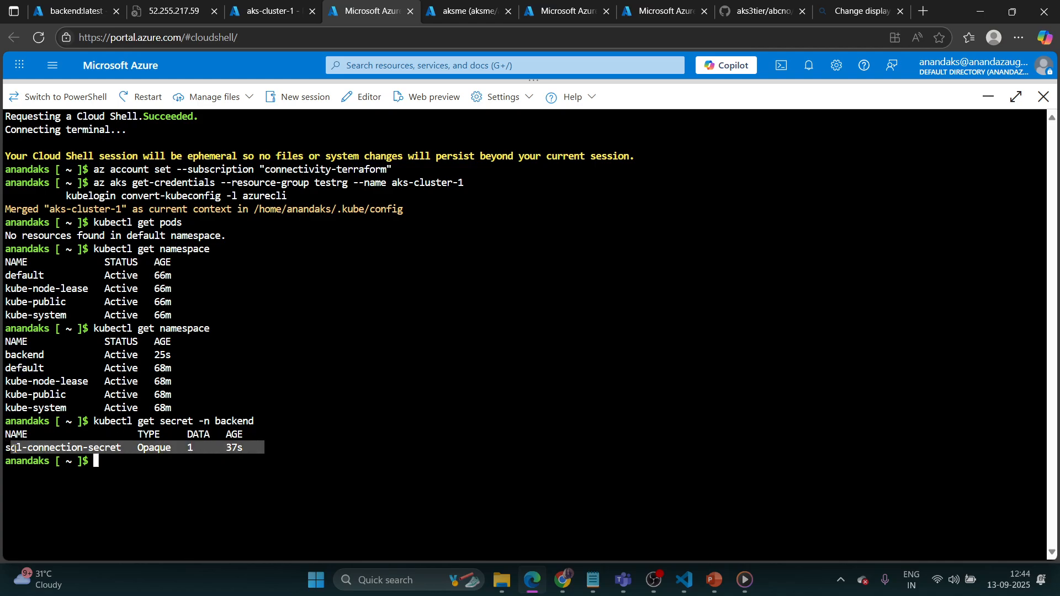
pyautogui.click(140, 465)
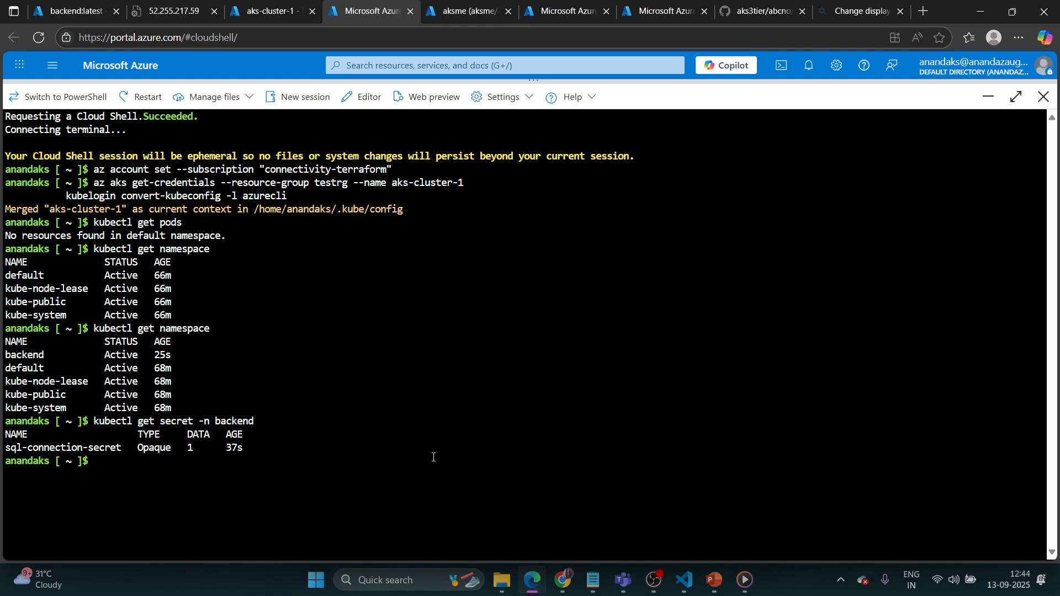
pyautogui.hotkey('alt', 'Tab')
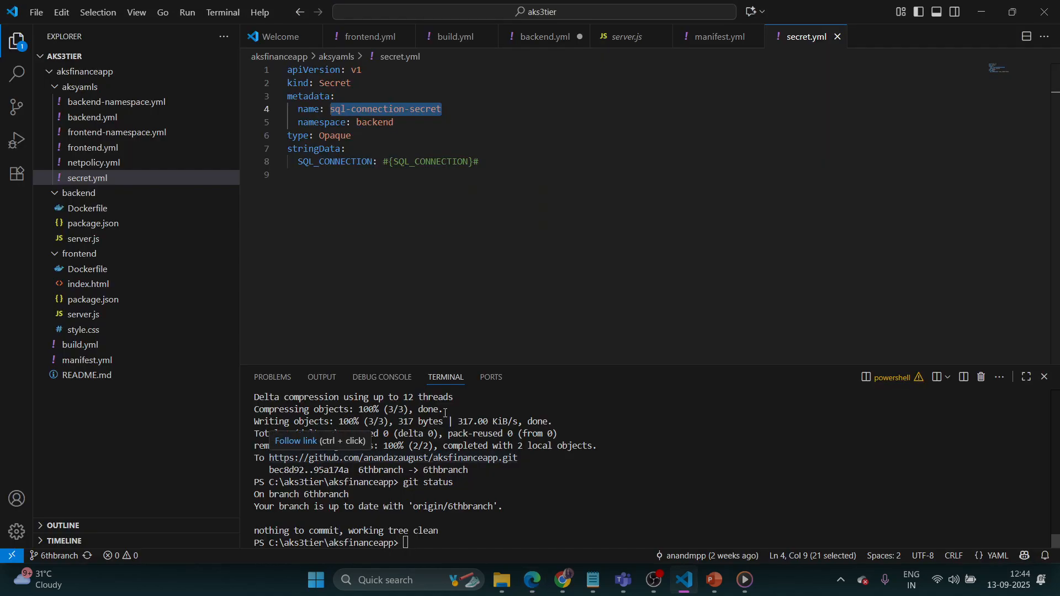
pyautogui.hotkey('alt', 'Tab')
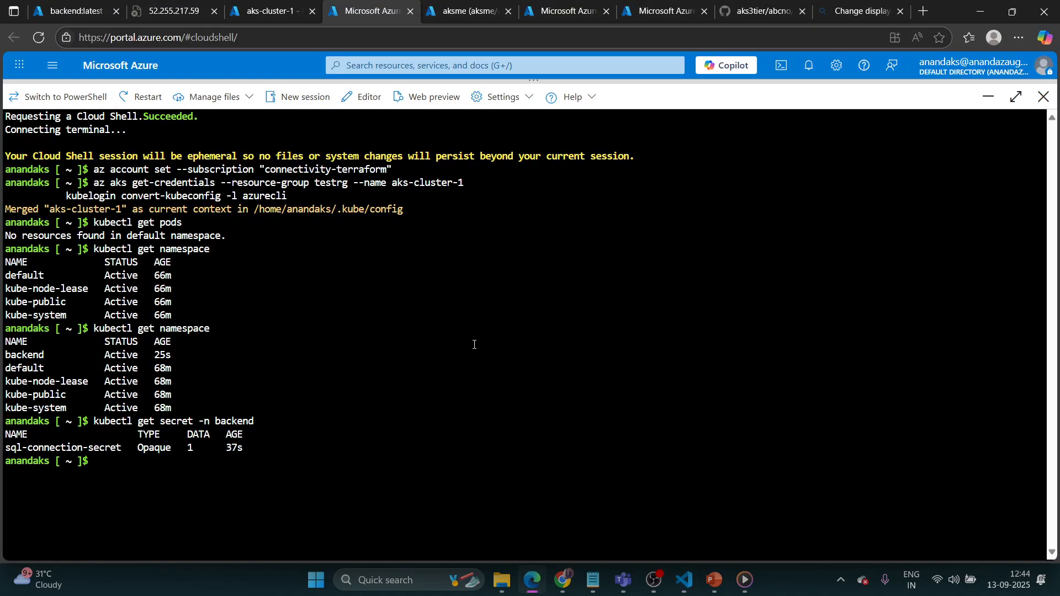
# - Switch to Azure DevOps and set up a new run of the akspoddeploymentv1 pipeline on 6thbranch
pyautogui.click(562, 580)
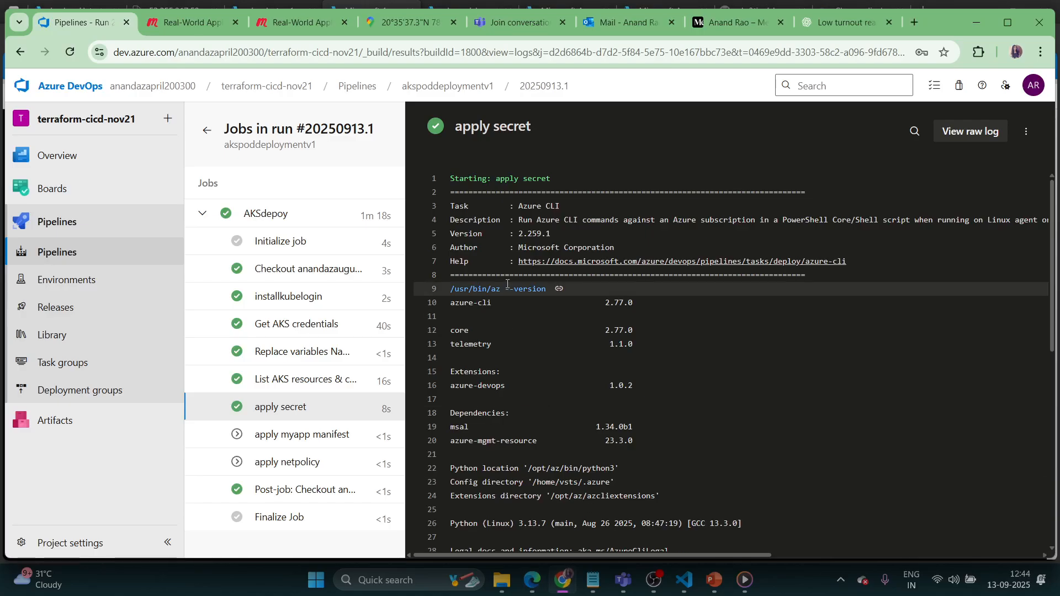
pyautogui.click(447, 86)
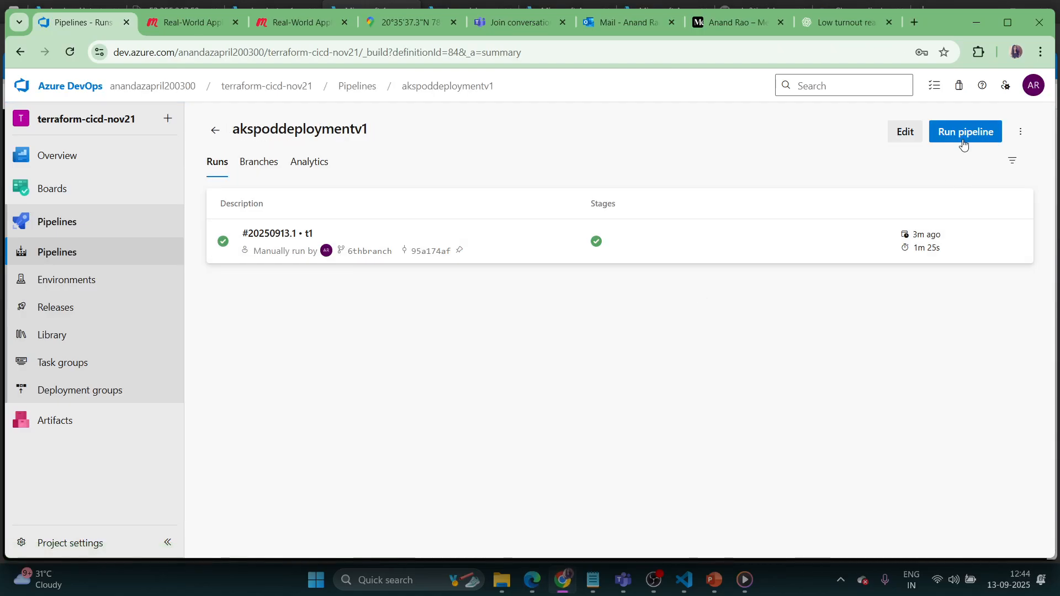
pyautogui.click(964, 134)
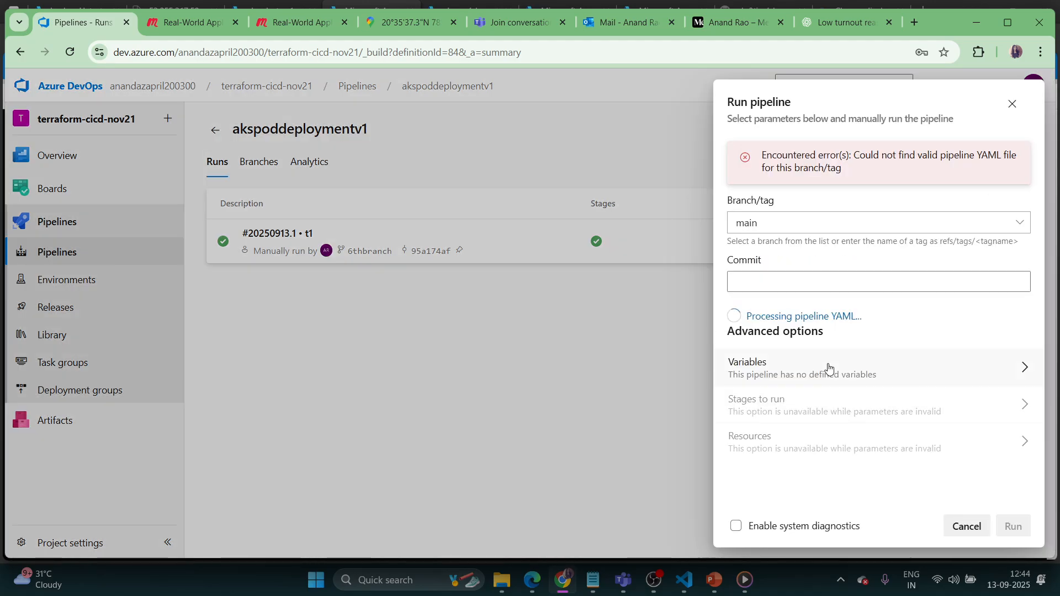
pyautogui.click(1005, 226)
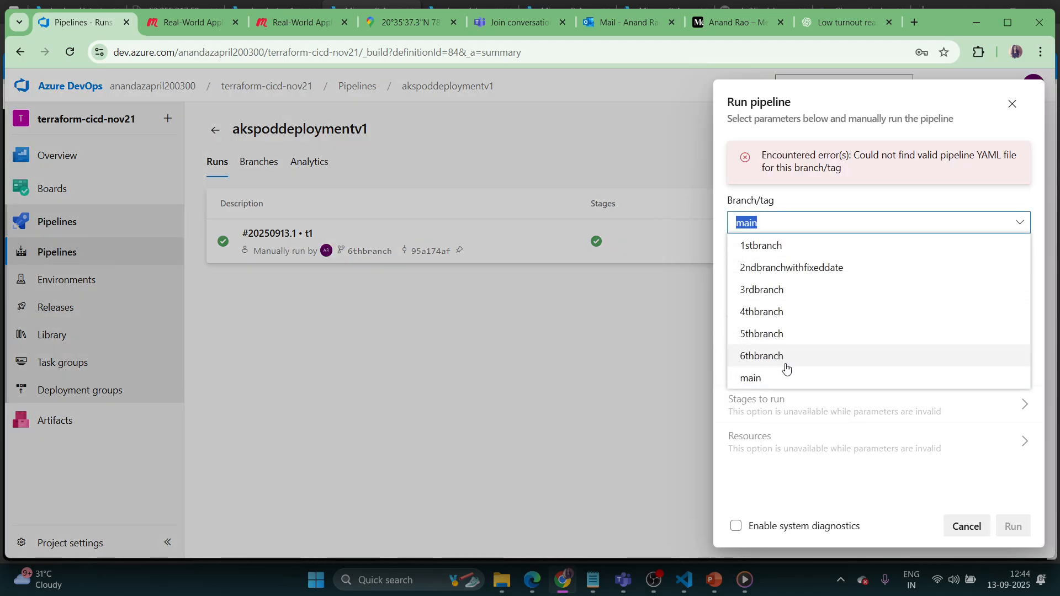
pyautogui.click(783, 358)
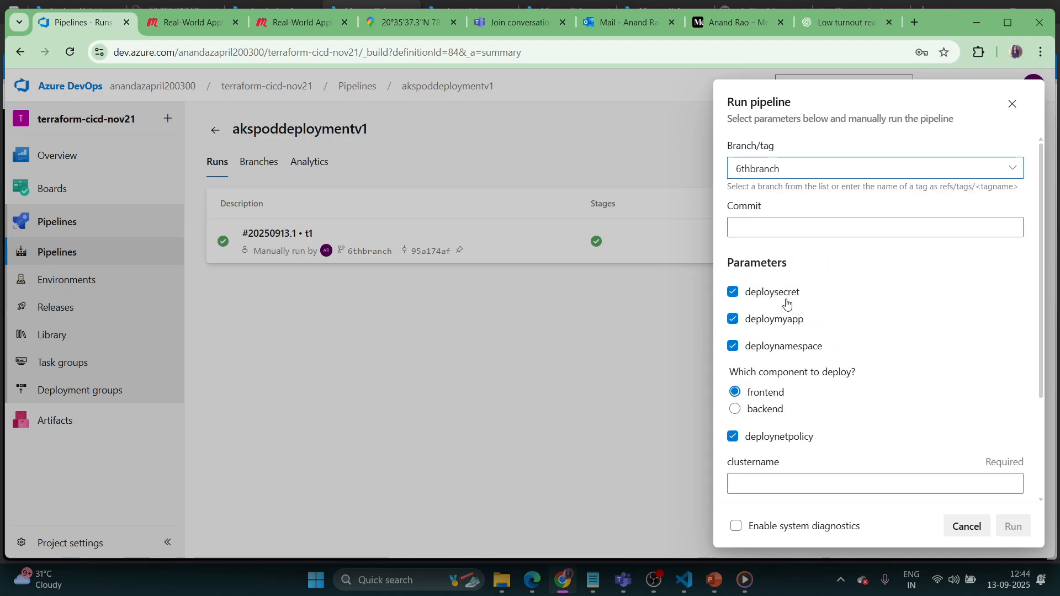
# - Disable deploysecret, deploynamespace and deploynetpolicy, choose the backend component, and set the clustername to aks-cluster-1
pyautogui.click(781, 298)
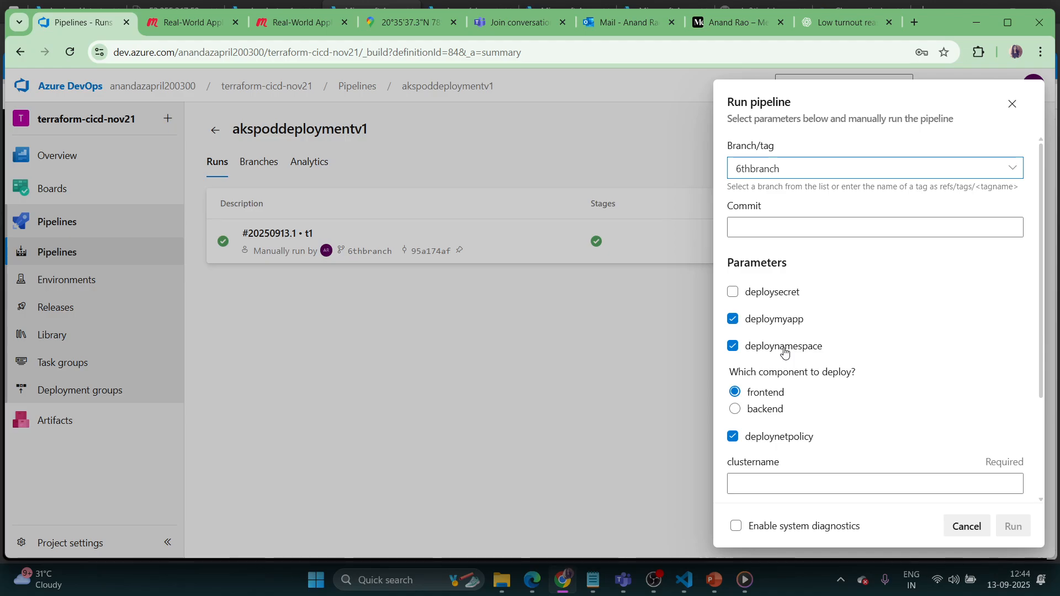
pyautogui.click(785, 352)
pyautogui.click(766, 410)
pyautogui.scroll(-1, 788, 407)
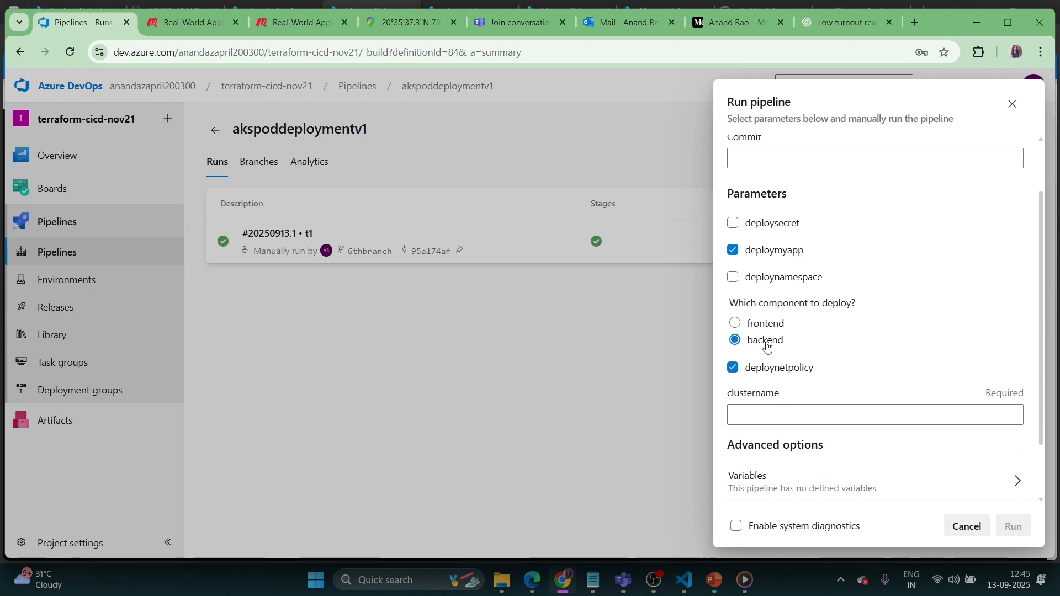
pyautogui.click(753, 373)
pyautogui.click(781, 423)
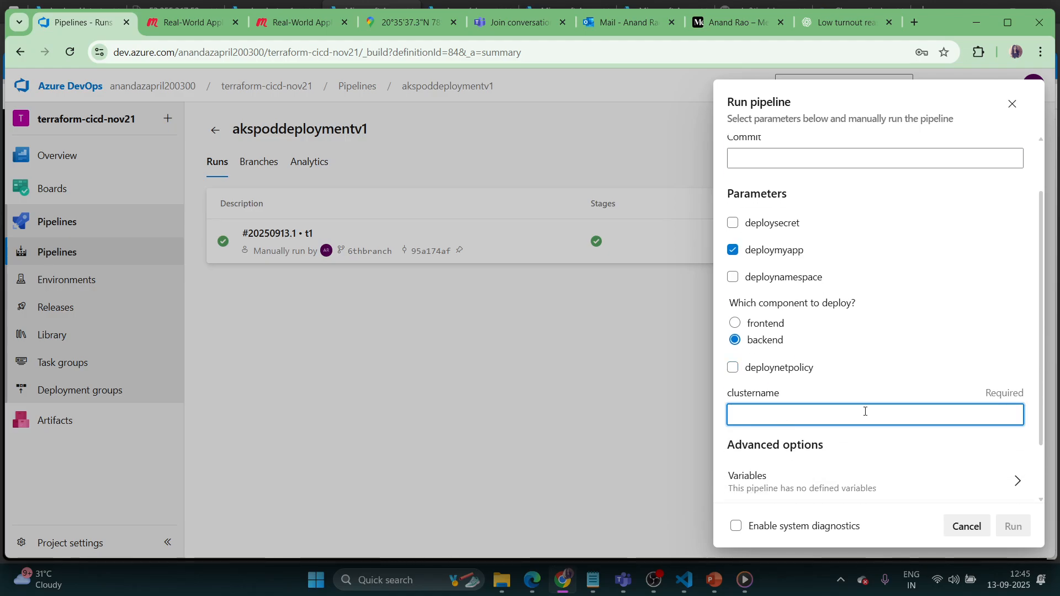
pyautogui.write('aks-cluster')
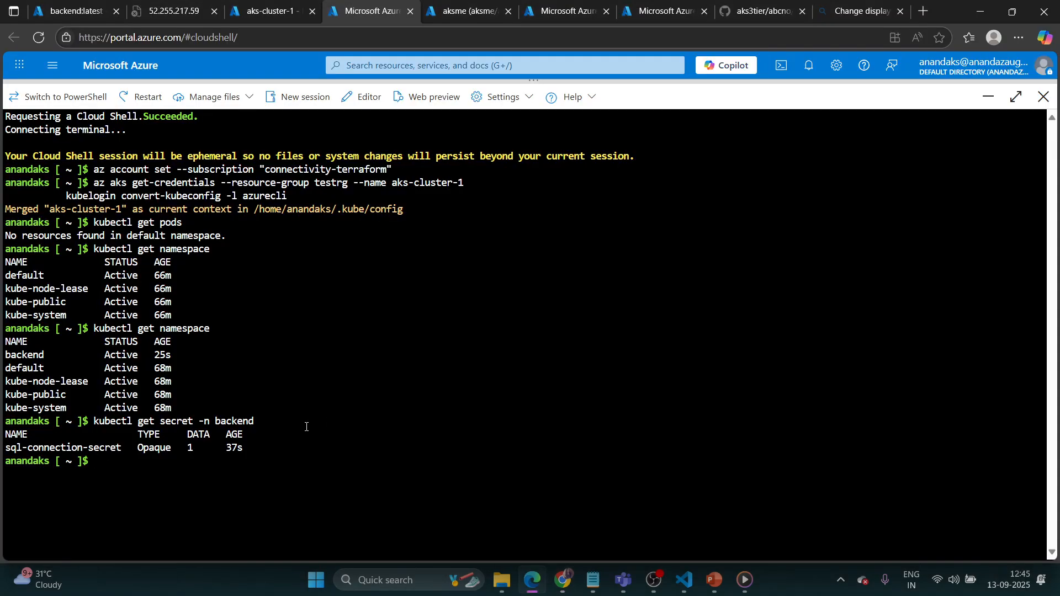
# - Switch to Cloud Shell and check for existing pods with kubectl get pods -n backend
pyautogui.write('kubectl get pods -n bac')
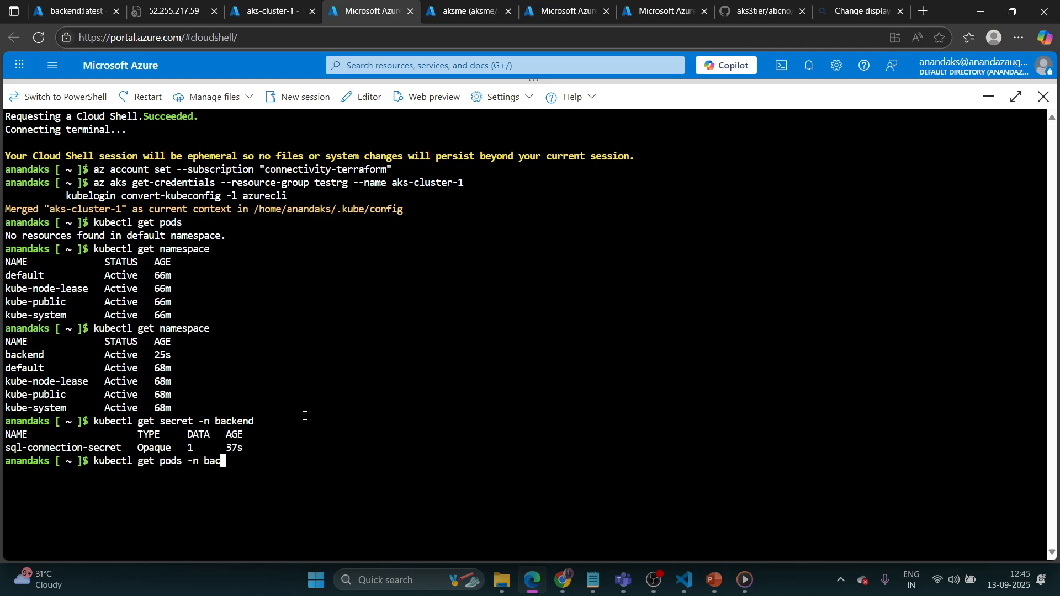
pyautogui.write('kend')
pyautogui.press('Return')
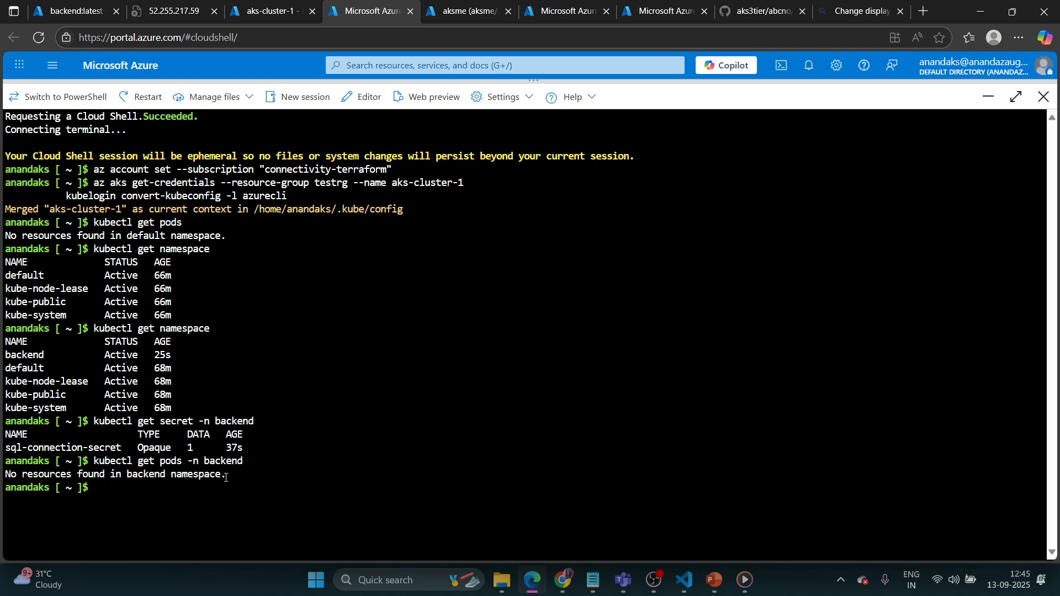
pyautogui.moveTo(226, 478); pyautogui.dragTo(16, 479)
pyautogui.doubleClick(211, 460)
pyautogui.doubleClick(180, 462)
# - Return to Azure DevOps, review the run parameters and start the akspoddeploymentv1 pipeline run
pyautogui.hotkey('alt', 'Tab')
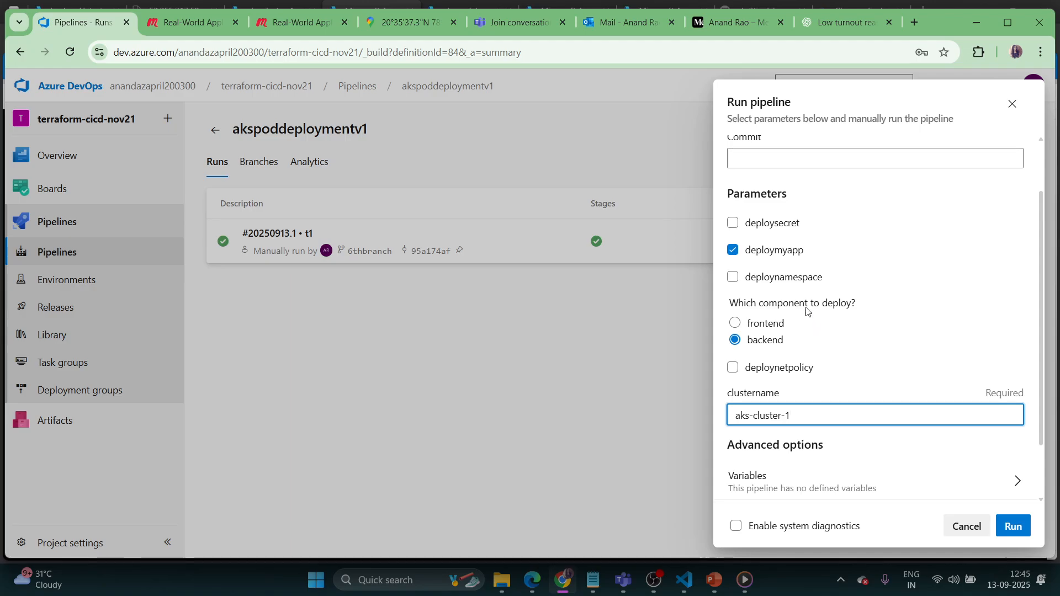
pyautogui.scroll(2, 805, 309)
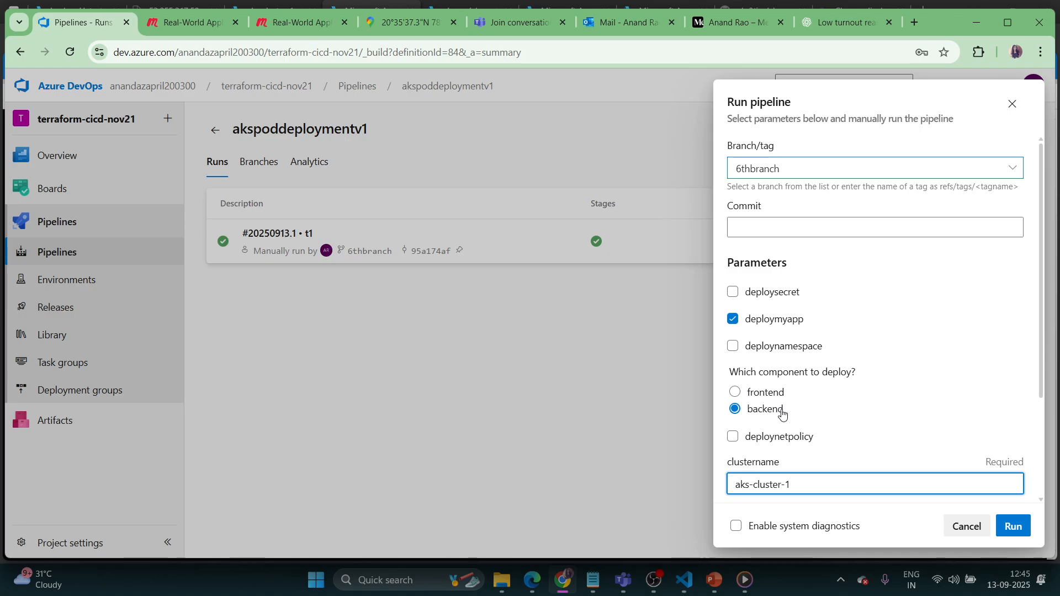
pyautogui.scroll(-2, 779, 409)
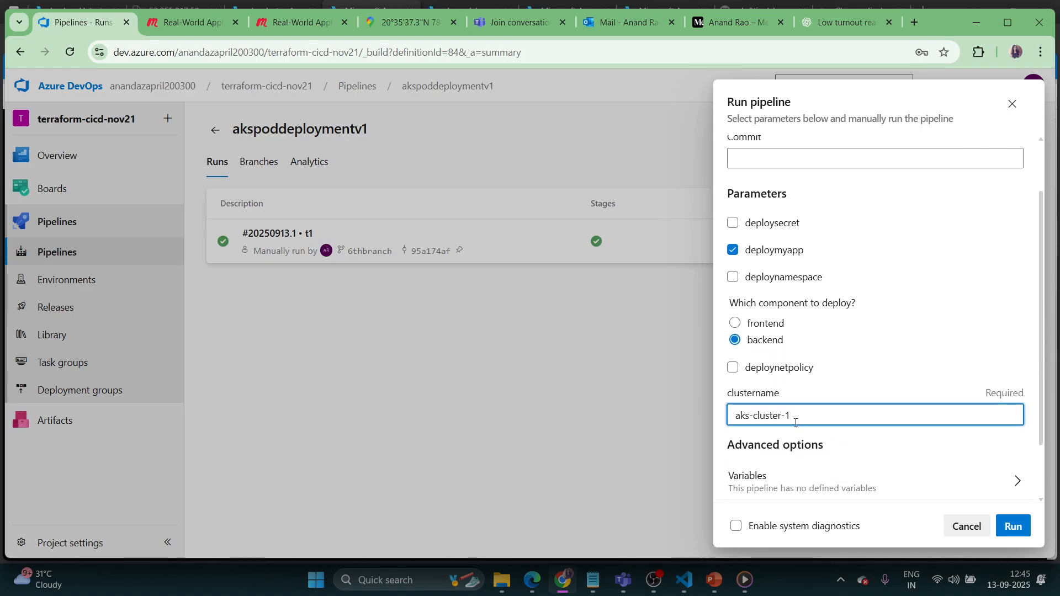
pyautogui.scroll(-2, 887, 437)
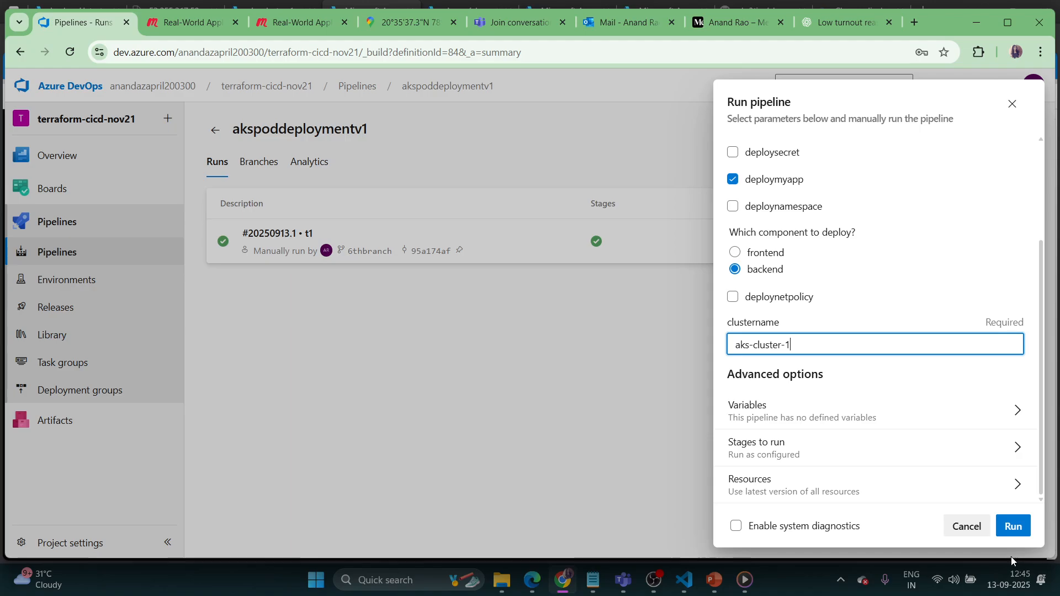
pyautogui.scroll(4, 933, 441)
pyautogui.scroll(-4, 933, 442)
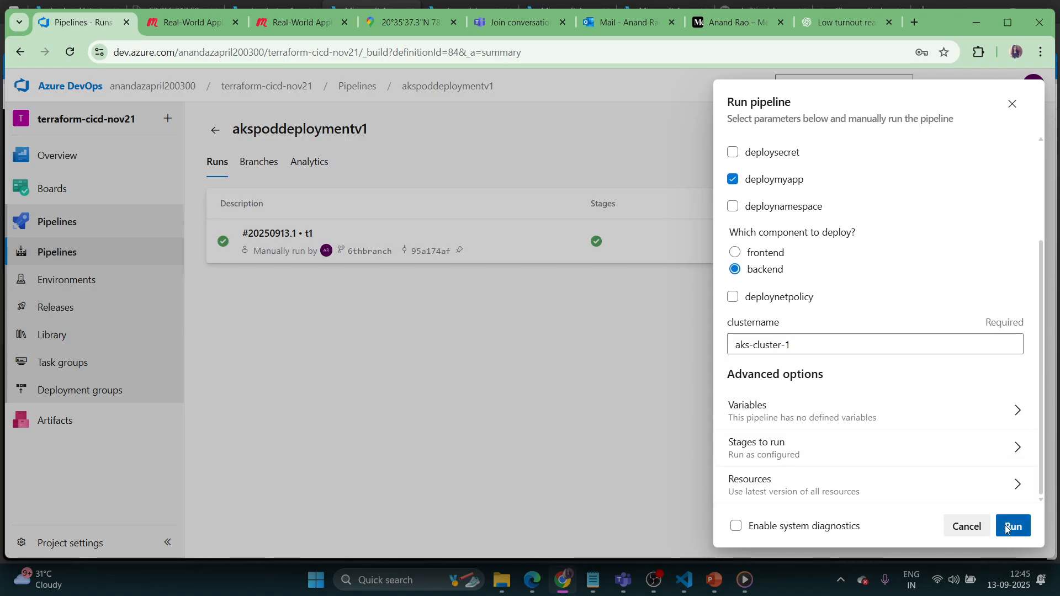
pyautogui.click(1013, 526)
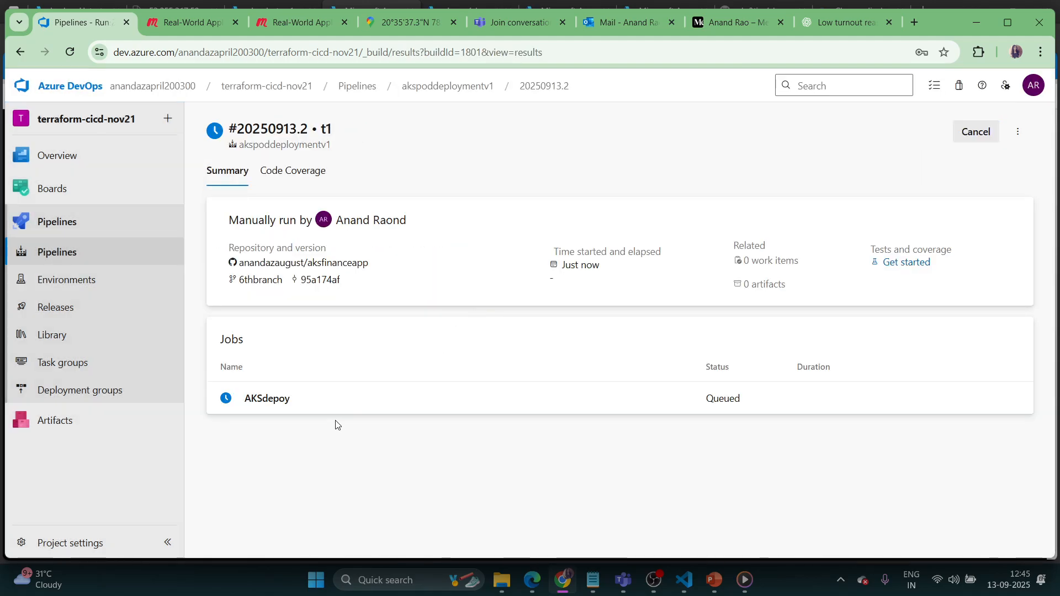
# - Open the AKSdepoy job and follow its apply myapp manifest log
pyautogui.click(346, 402)
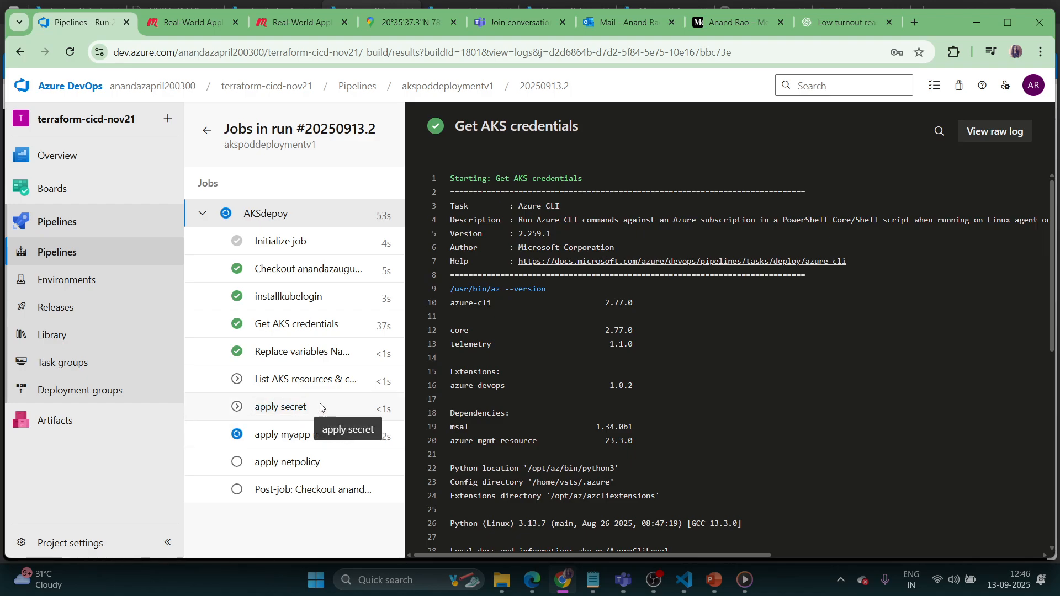
pyautogui.click(349, 435)
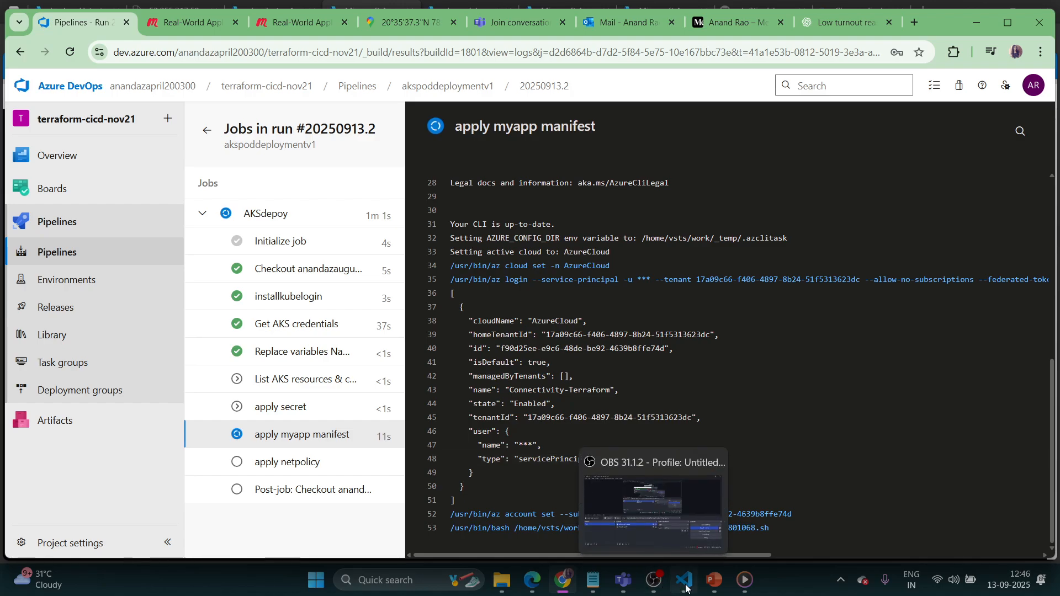
pyautogui.moveTo(593, 584)
pyautogui.click(610, 509)
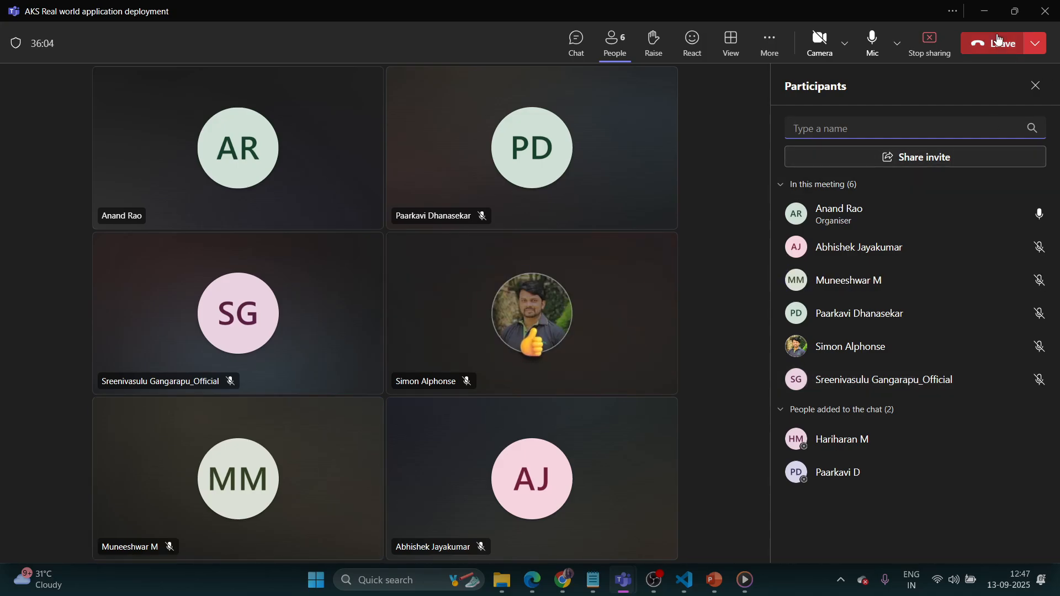
pyautogui.click(985, 11)
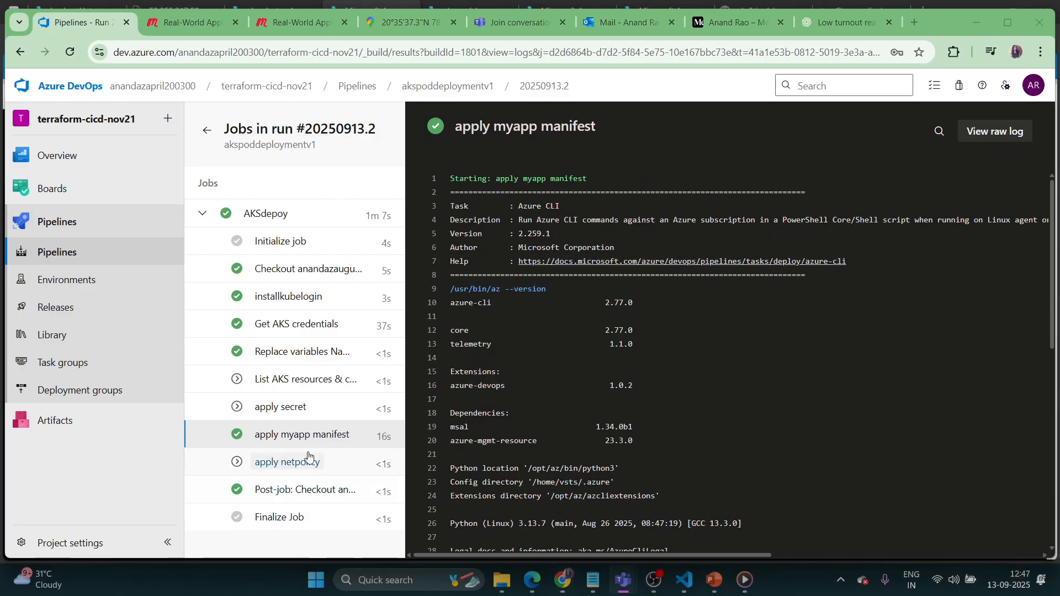
pyautogui.click(303, 437)
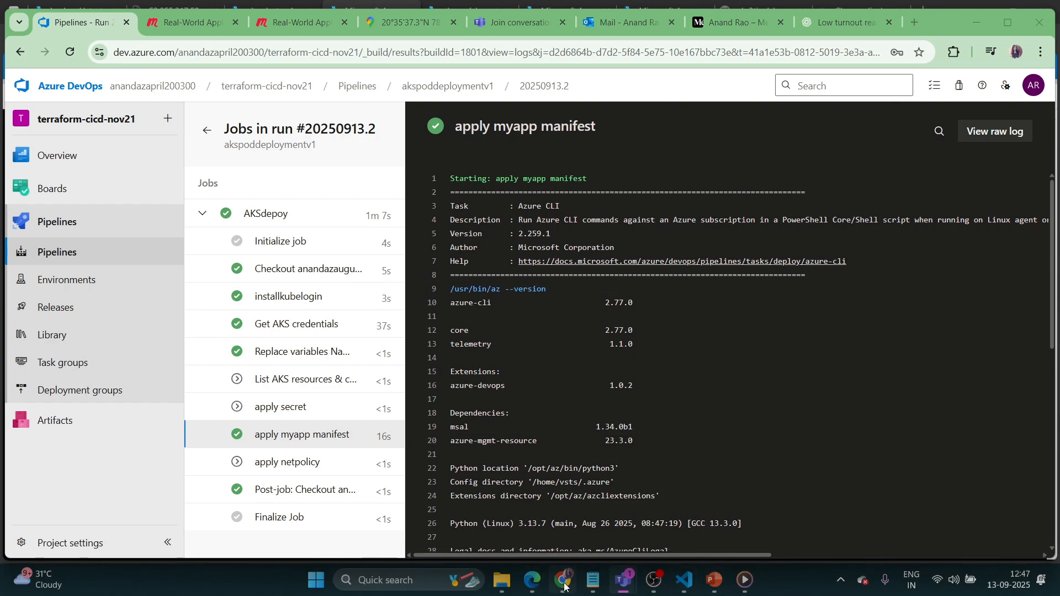
# - Rerun kubectl get pods -n backend in Cloud Shell and examine the financeappbackend pod's status
pyautogui.click(535, 588)
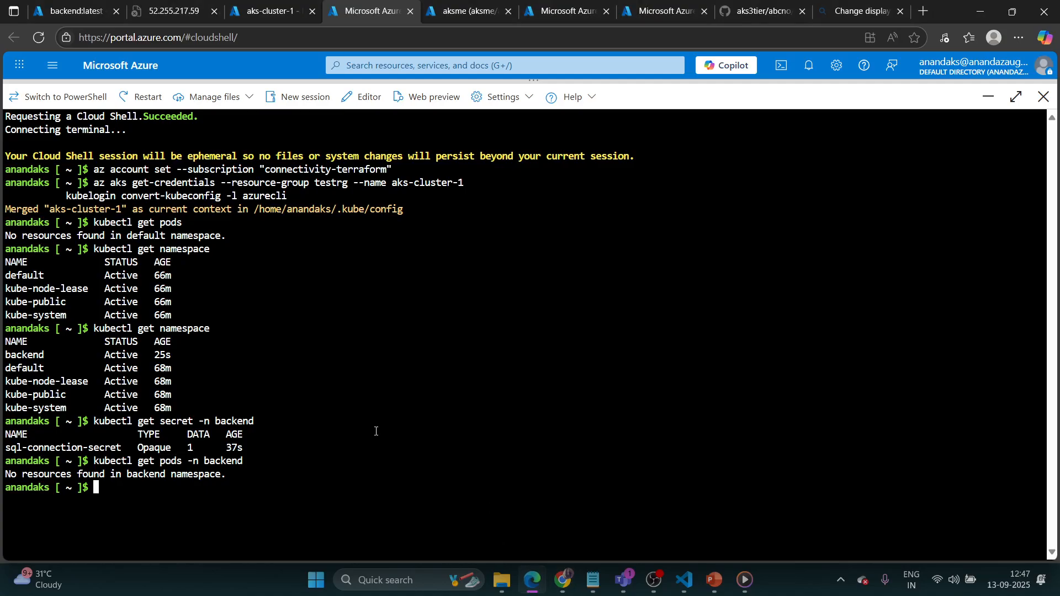
pyautogui.press('Up')
pyautogui.press('Return')
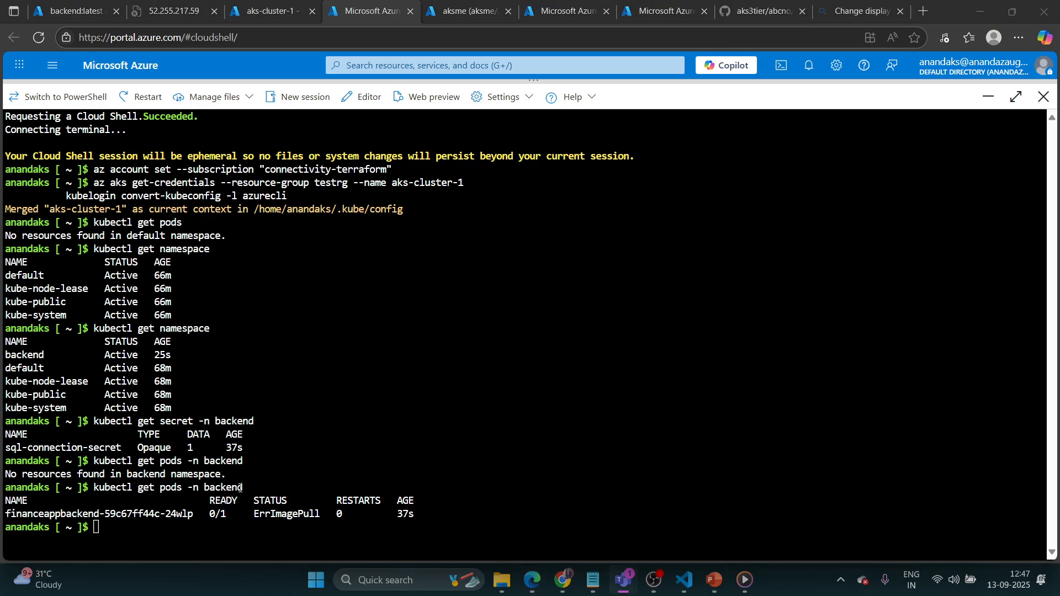
pyautogui.moveTo(253, 487); pyautogui.dragTo(122, 487)
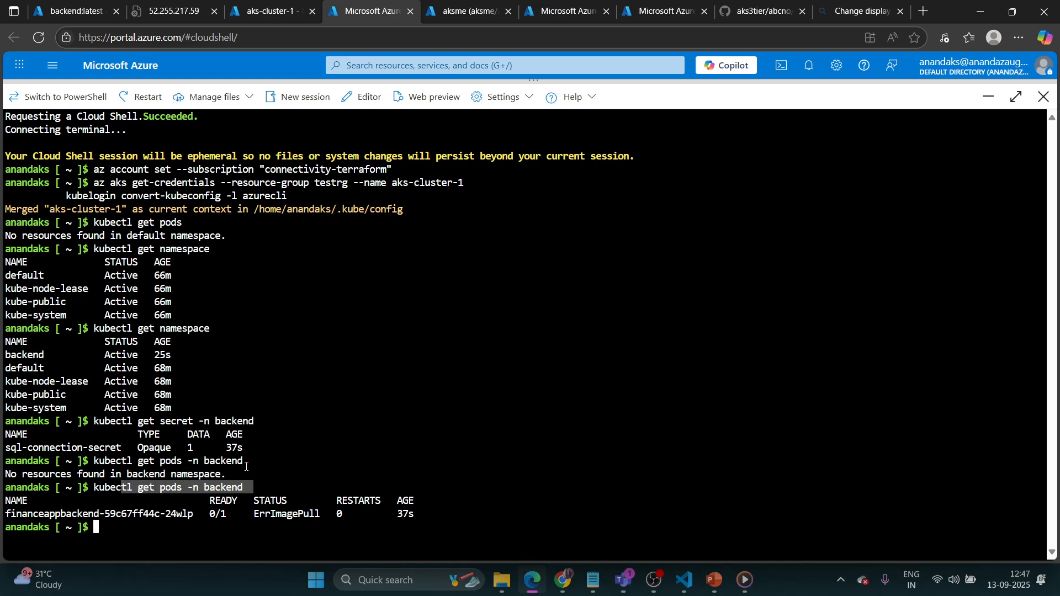
pyautogui.moveTo(246, 469); pyautogui.dragTo(30, 479)
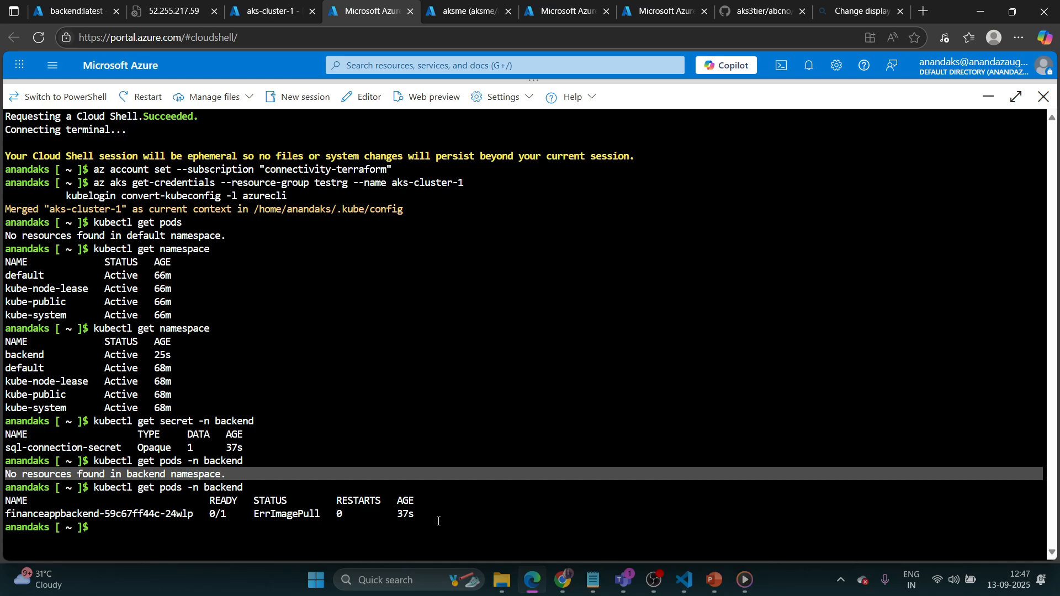
pyautogui.moveTo(438, 522); pyautogui.dragTo(28, 515)
pyautogui.click(105, 520)
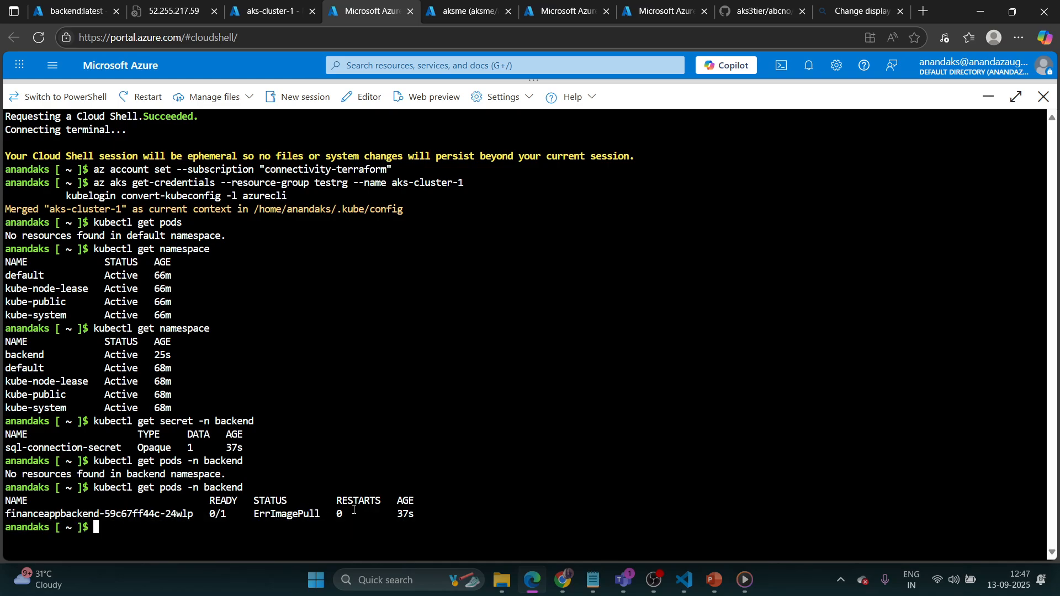
pyautogui.moveTo(431, 514); pyautogui.dragTo(135, 509)
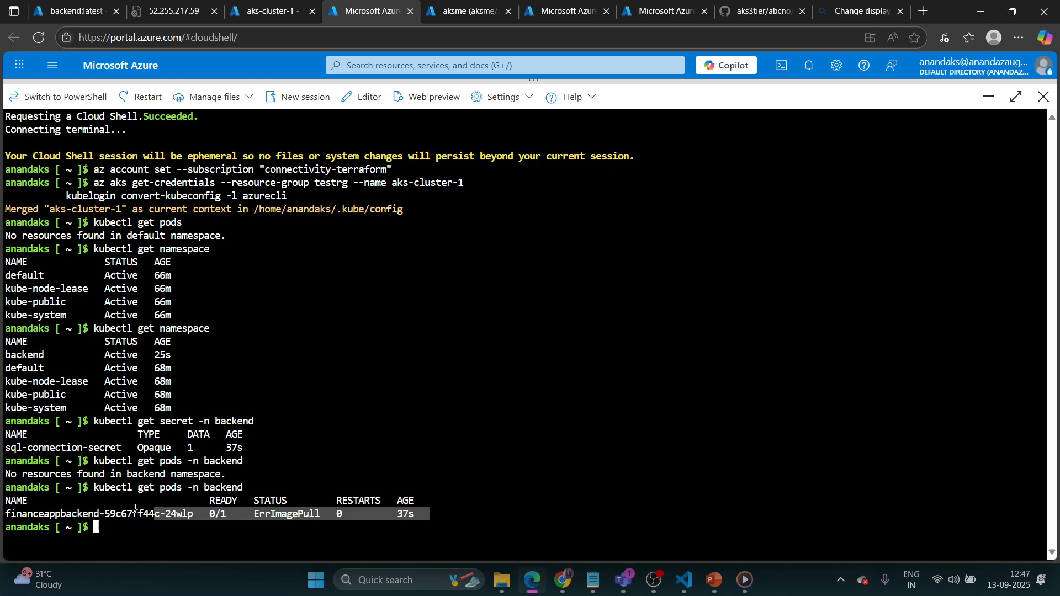
pyautogui.doubleClick(298, 514)
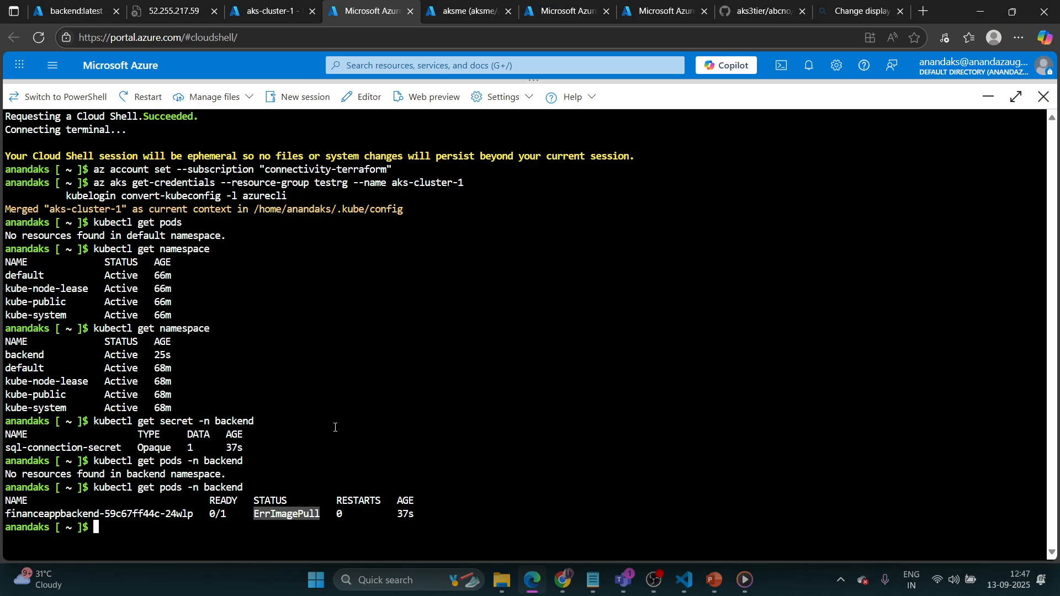
# - Search the Azure portal for Kubernetes services and open the aks-cluster-1 cluster
pyautogui.click(261, 5)
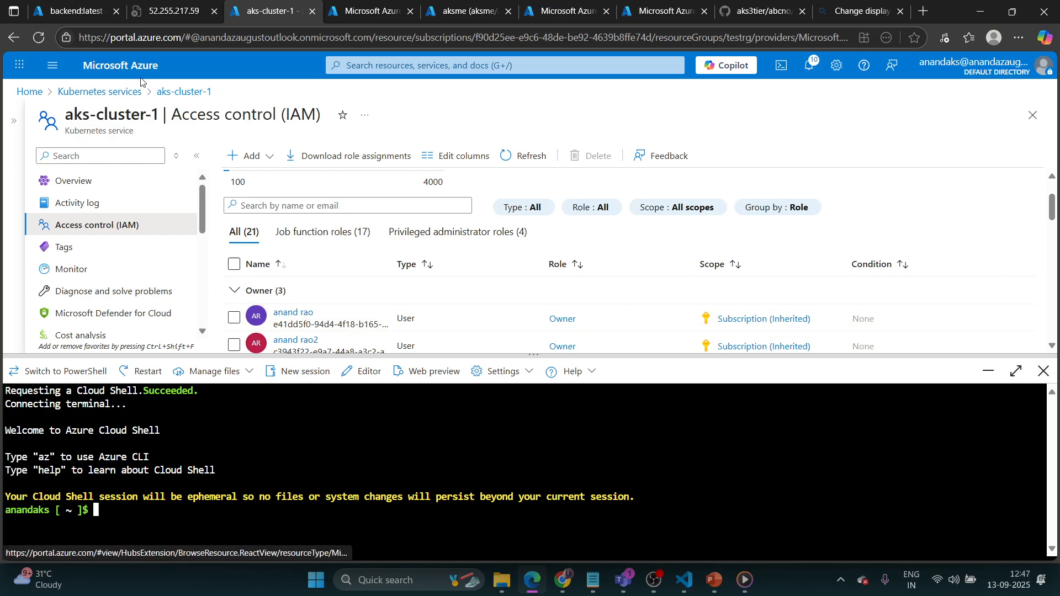
pyautogui.click(68, 9)
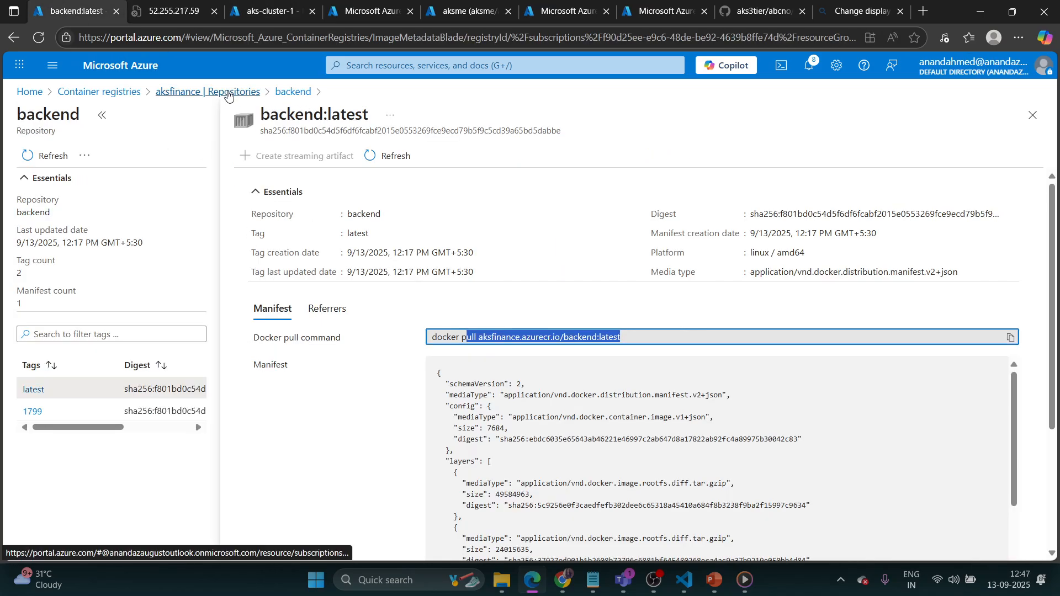
pyautogui.click(405, 67)
pyautogui.write('kuber')
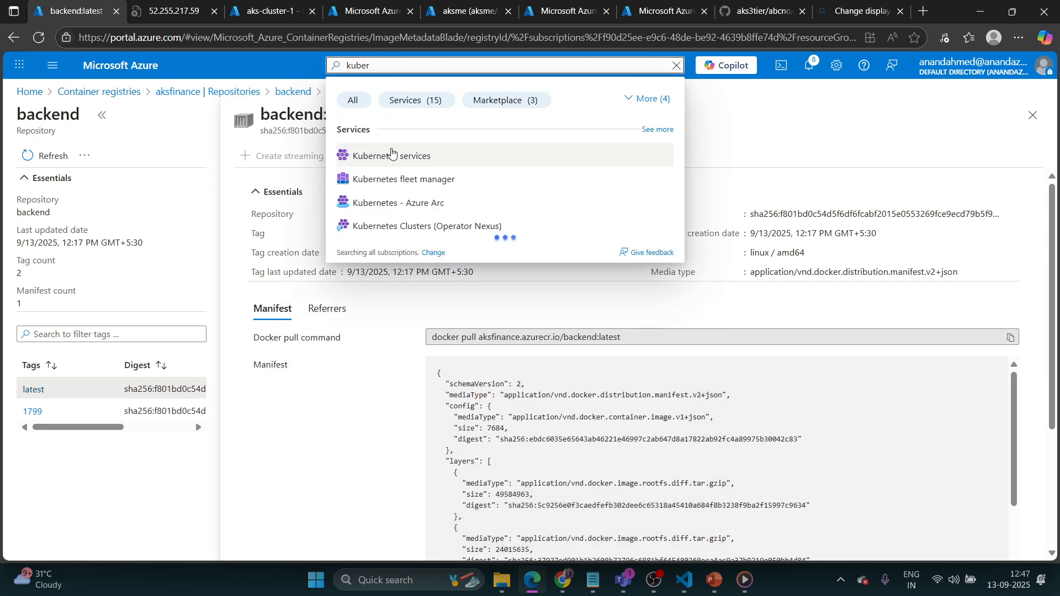
pyautogui.click(394, 153)
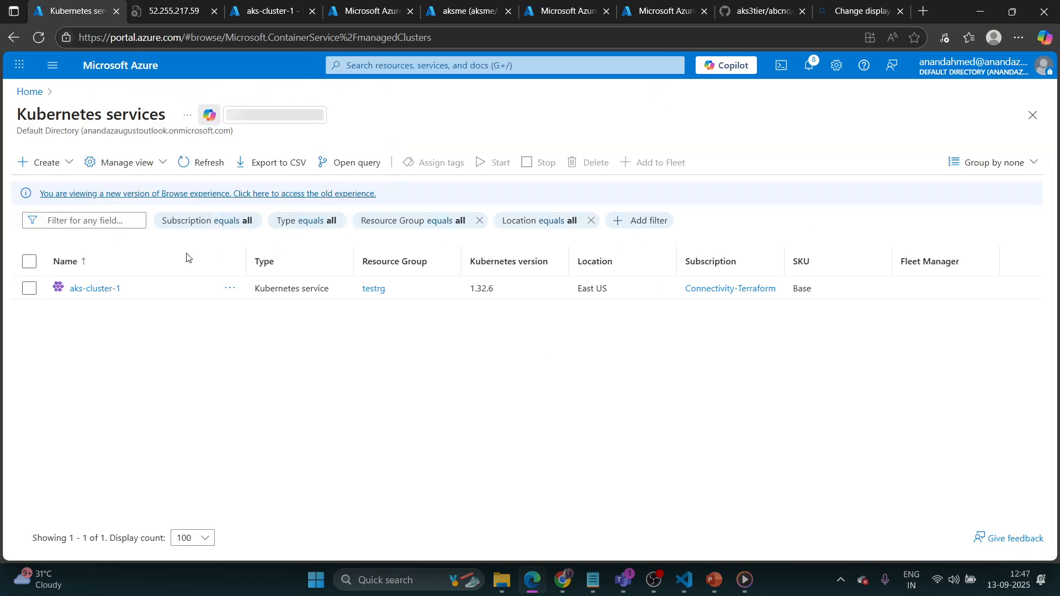
pyautogui.click(101, 288)
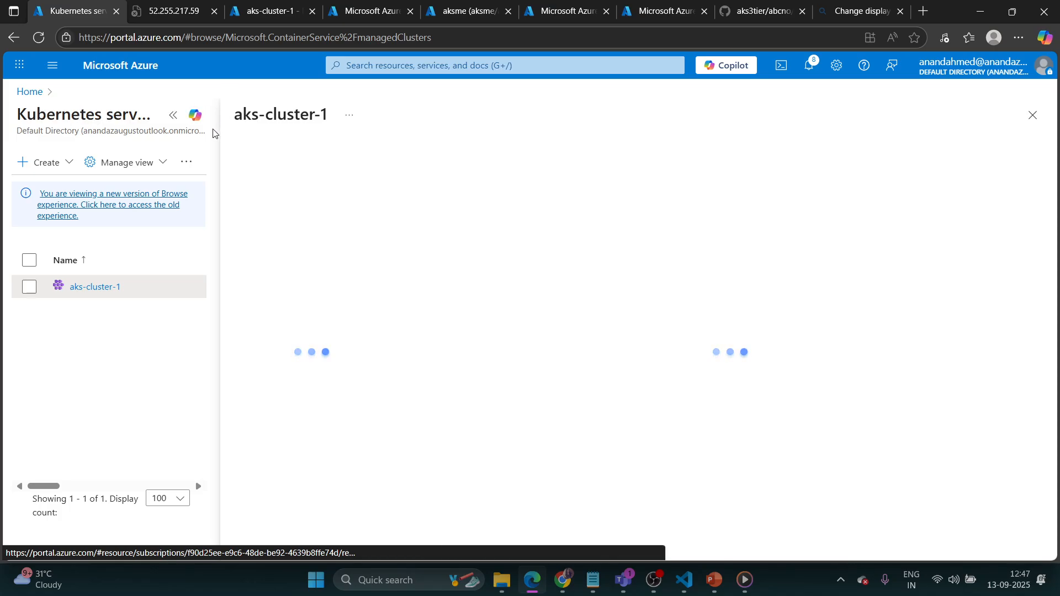
pyautogui.scroll(-3, 142, 339)
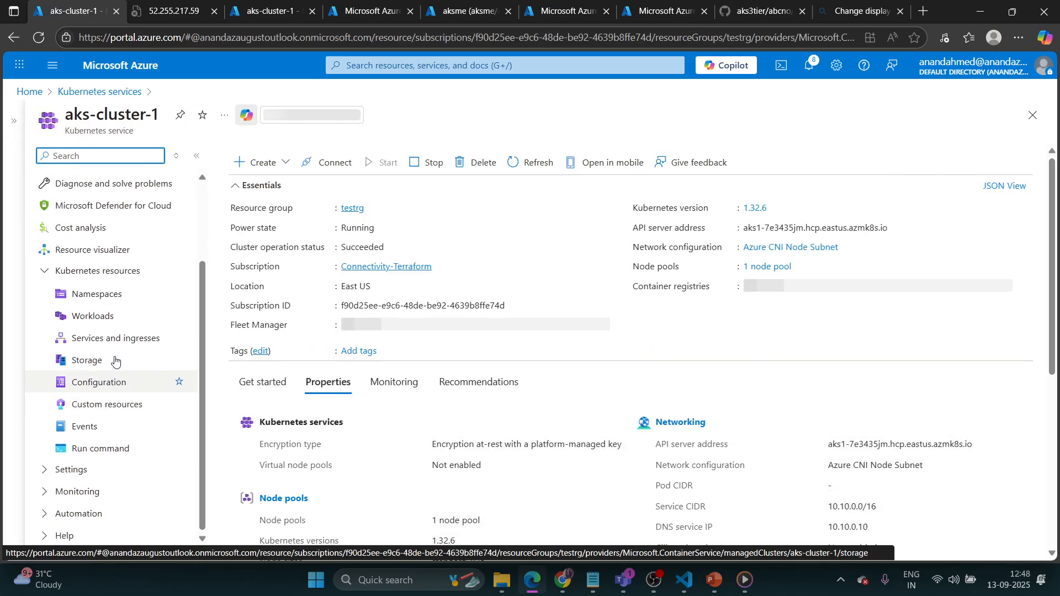
# - Try to list the pods under aks-cluster-1's workloads, and search the web for portal.azure.com login
pyautogui.click(168, 314)
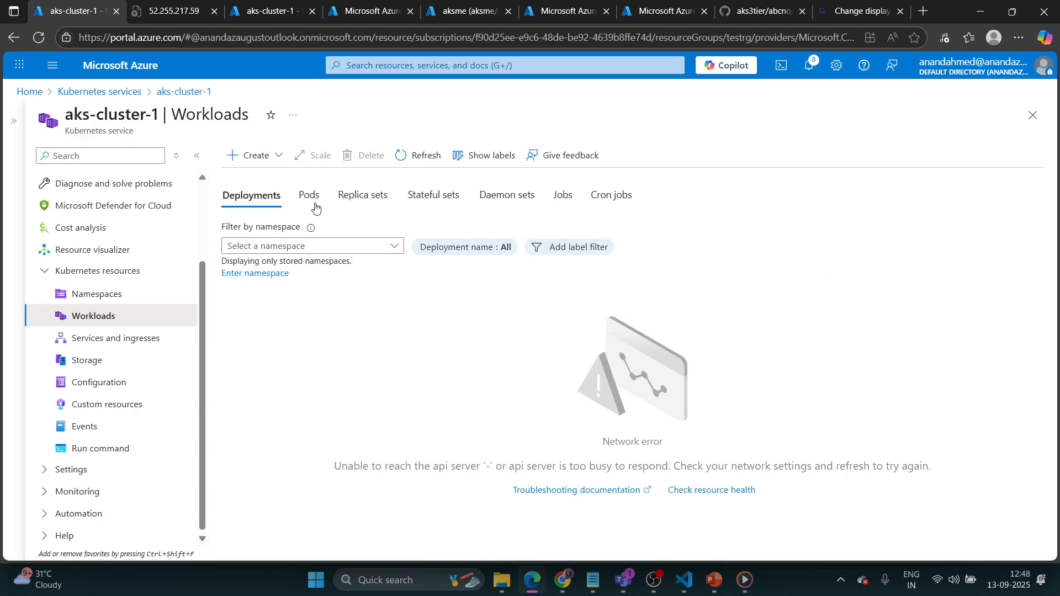
pyautogui.click(312, 200)
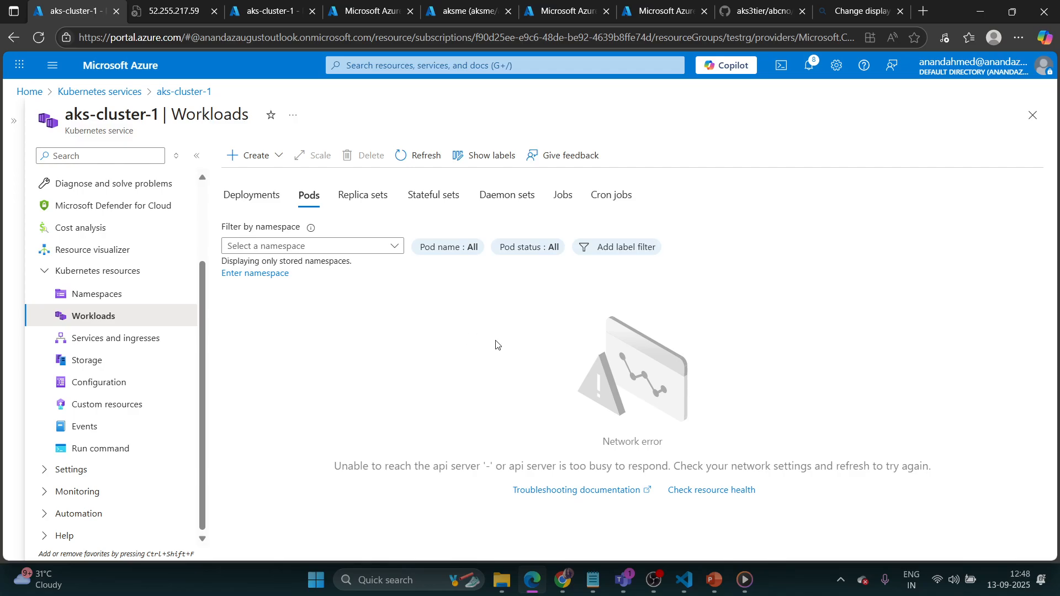
pyautogui.click(354, 37)
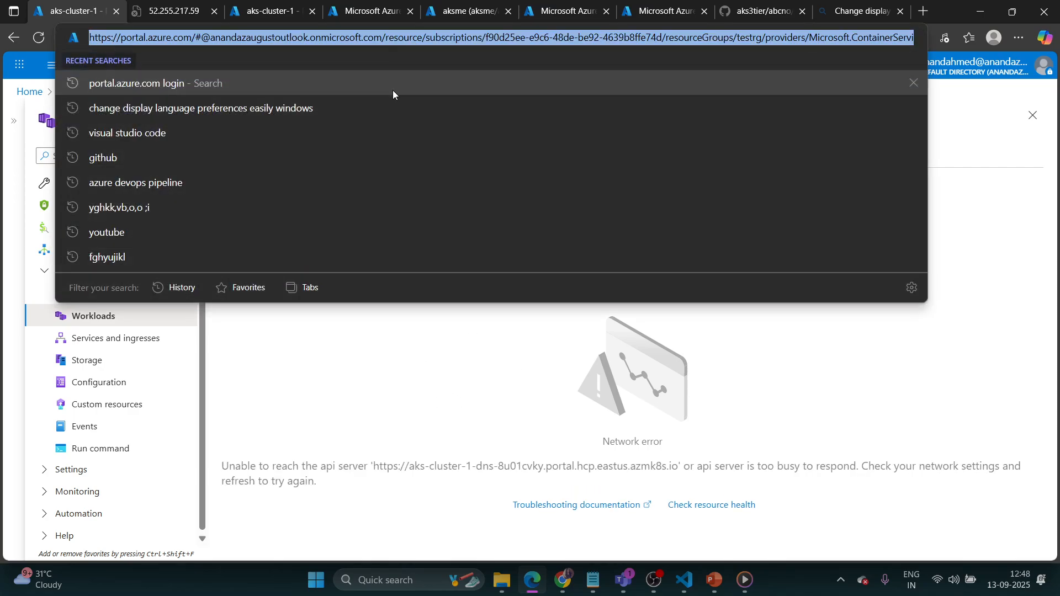
pyautogui.write('portal.azure.com login')
pyautogui.press('Return')
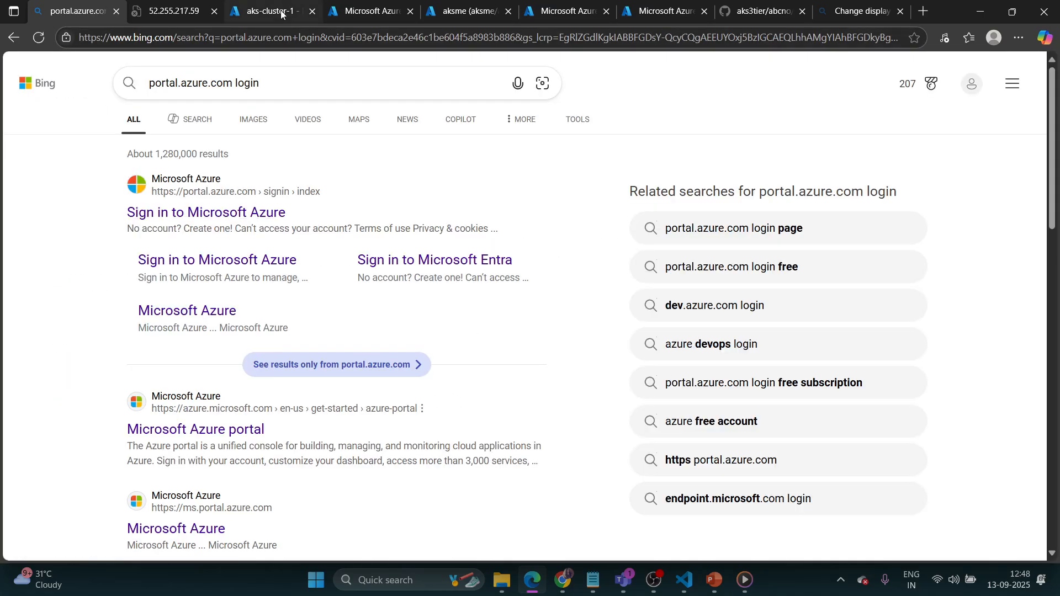
# - Switch to the other aks-cluster-1 browser tab, minimize Cloud Shell and try to list the pods under Workloads
pyautogui.click(270, 11)
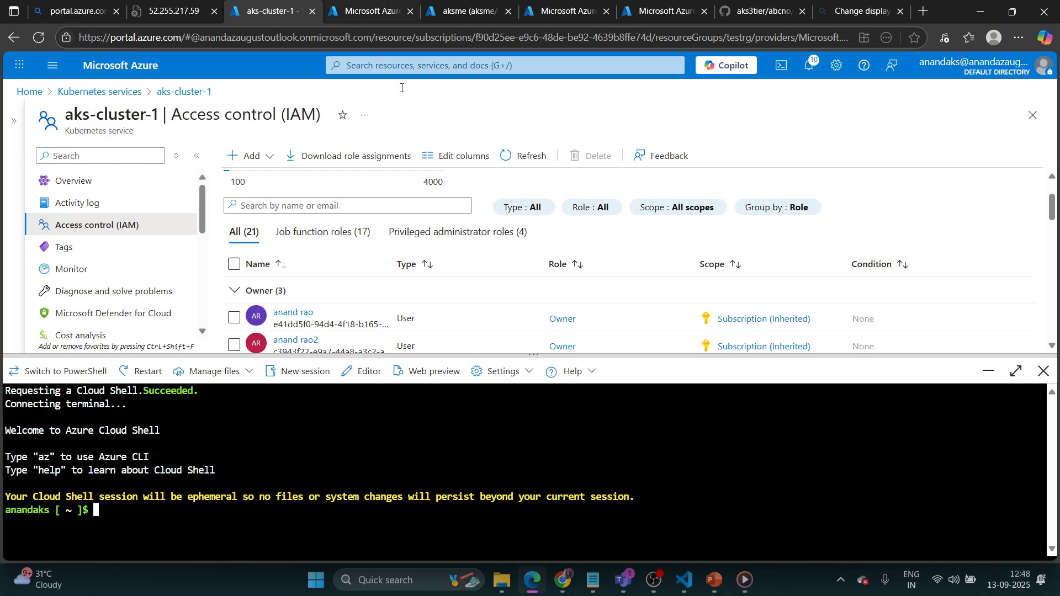
pyautogui.click(990, 376)
pyautogui.click(105, 428)
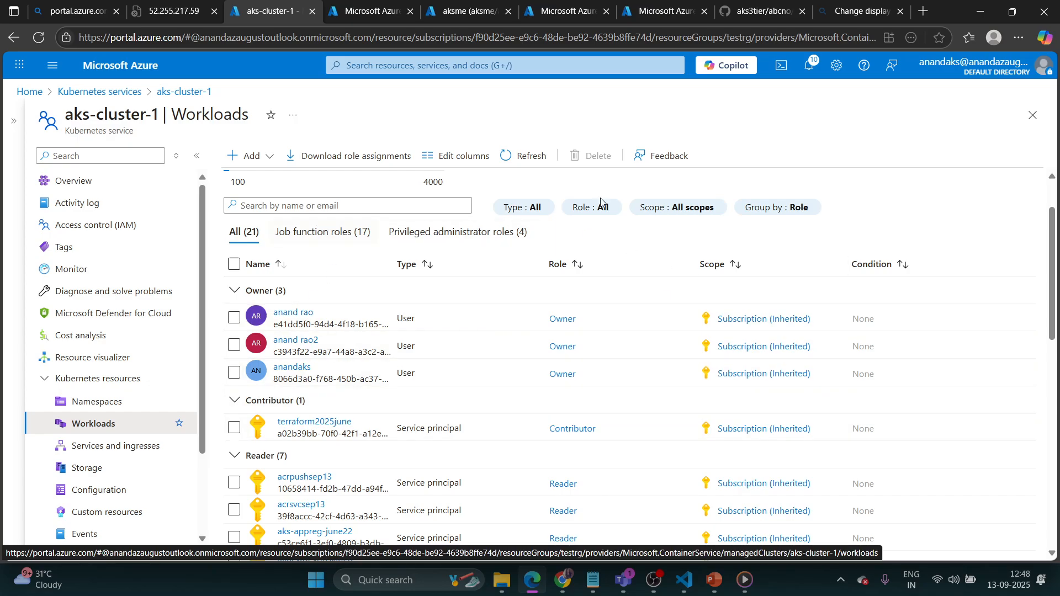
pyautogui.click(151, 428)
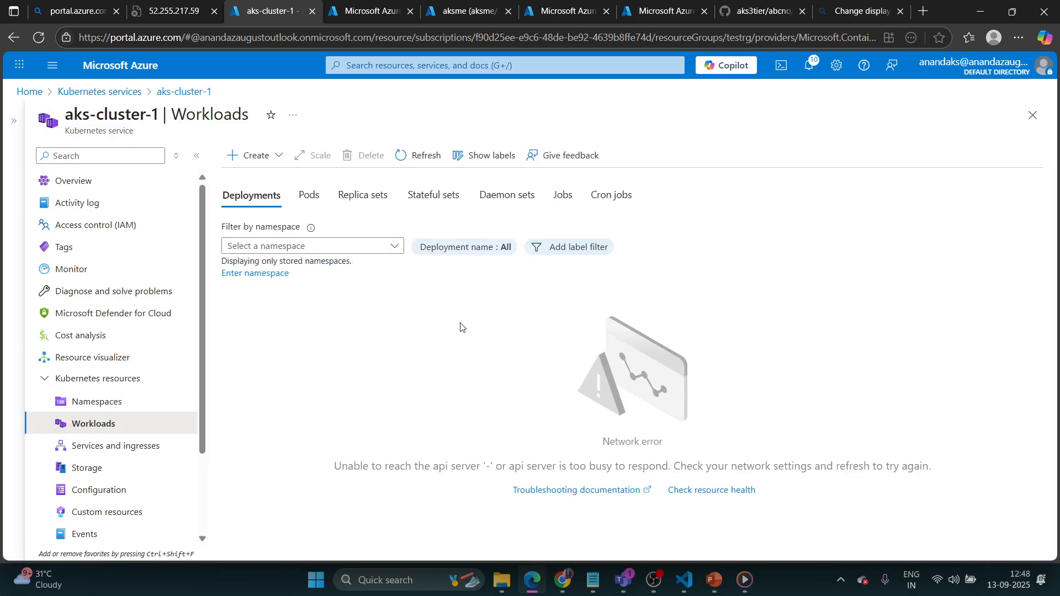
pyautogui.click(313, 198)
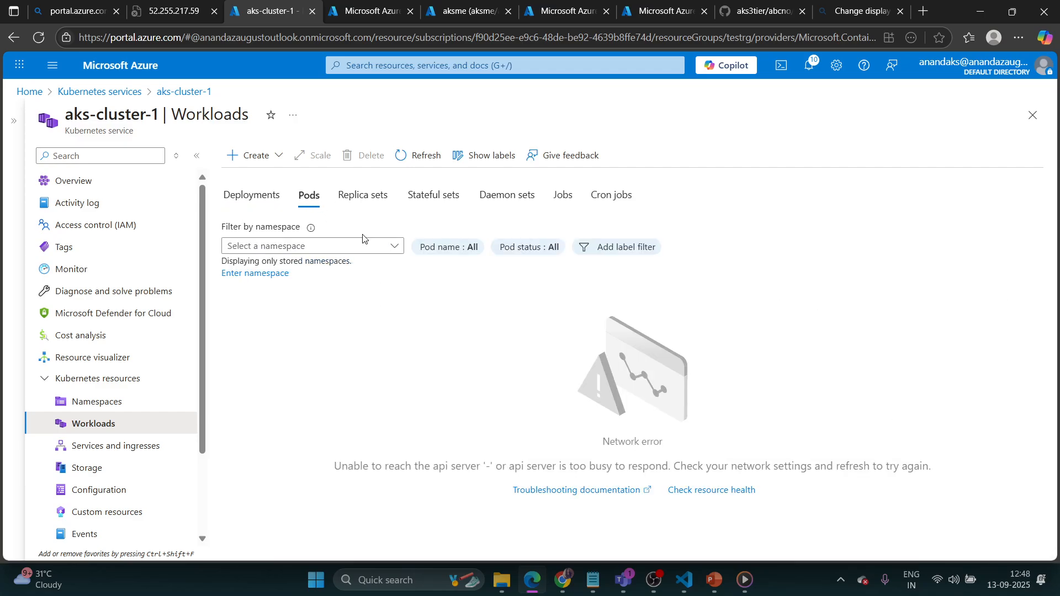
# - Open the Azure portal in a new browser tab through a web search for portal.azure.com login
pyautogui.click(923, 12)
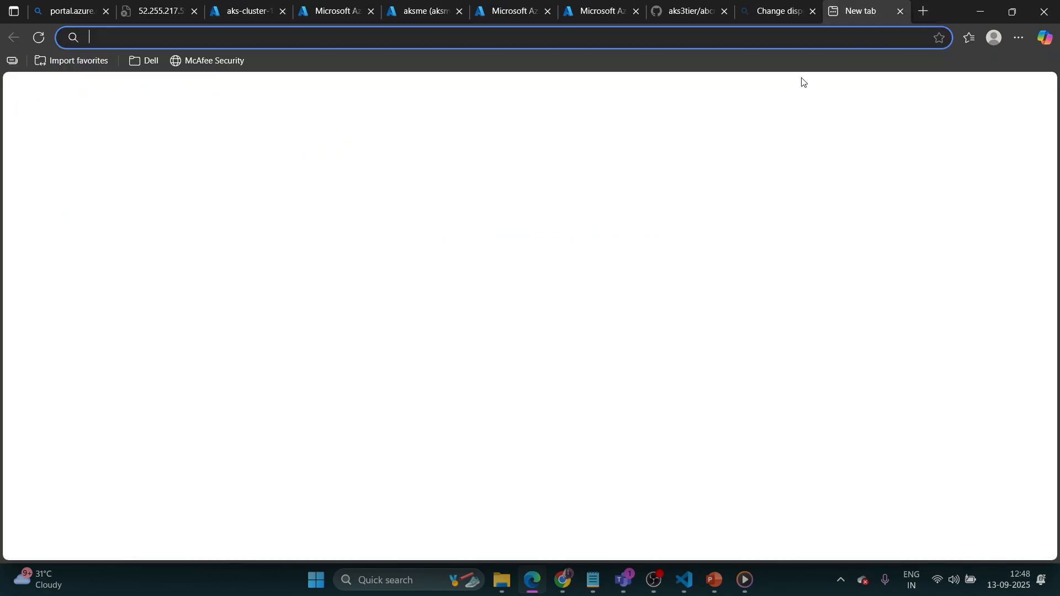
pyautogui.write('porta')
pyautogui.press('Return')
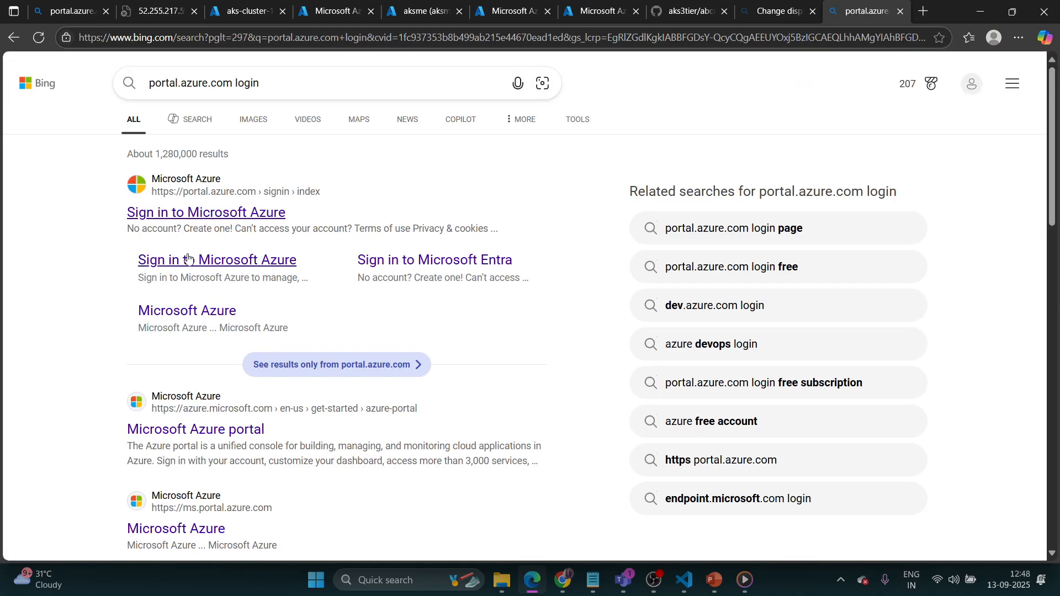
pyautogui.click(221, 213)
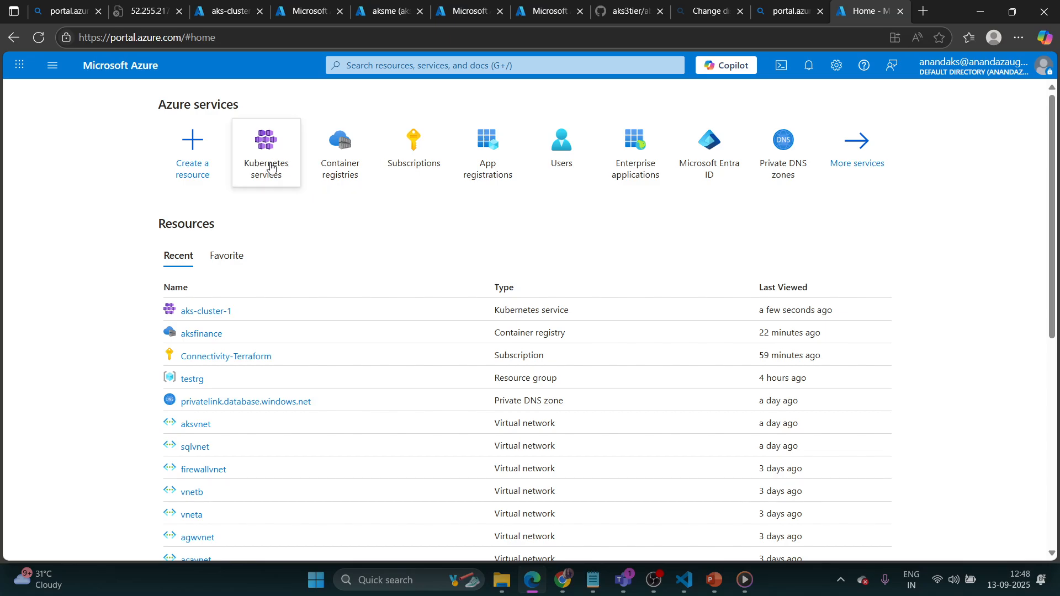
# - Open aks-cluster-1 from Kubernetes services and list the pods in its workloads
pyautogui.click(266, 163)
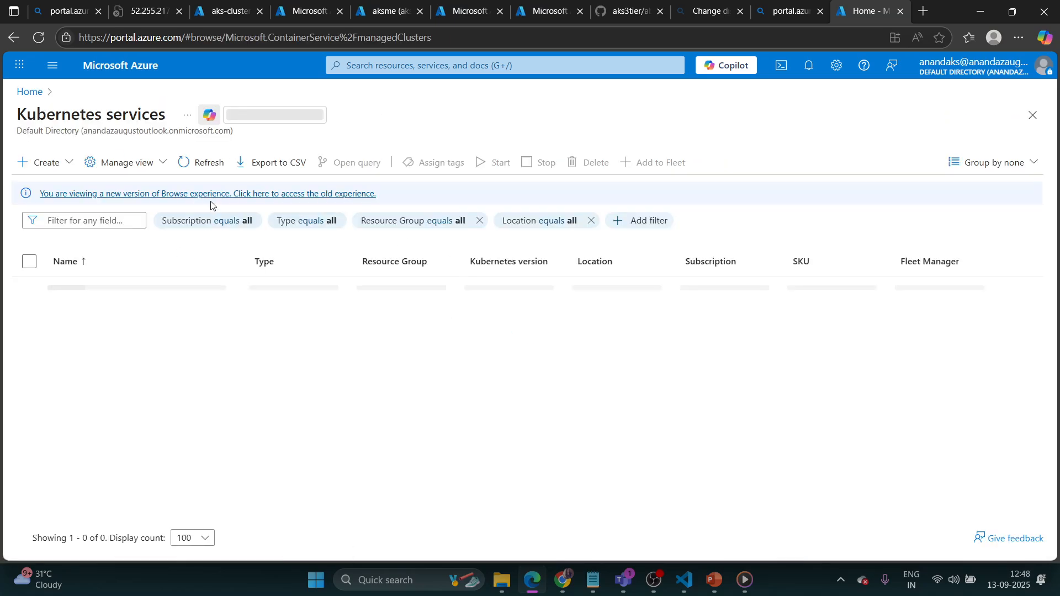
pyautogui.click(102, 289)
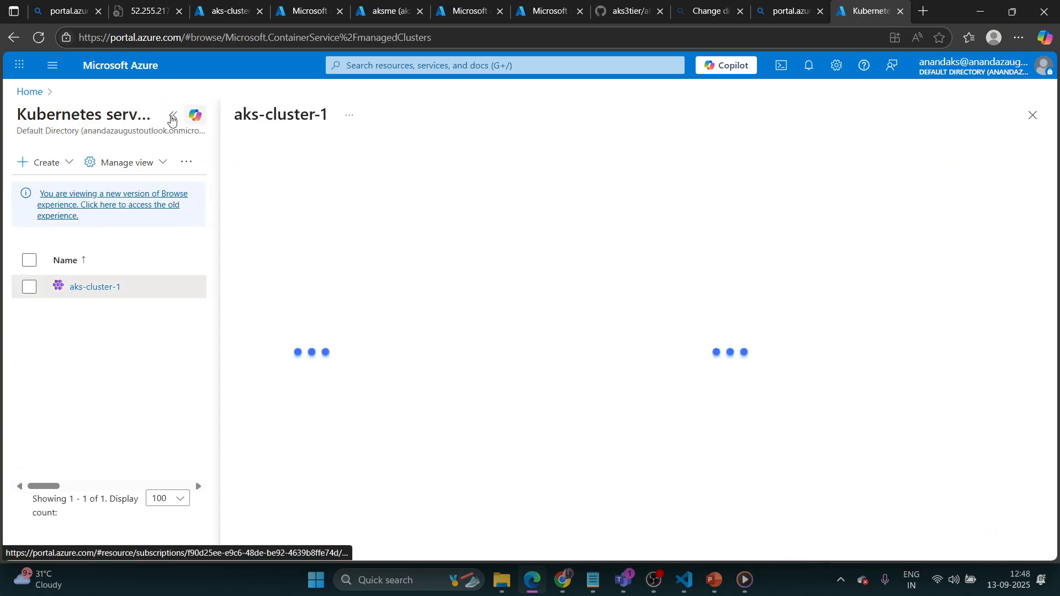
pyautogui.click(172, 117)
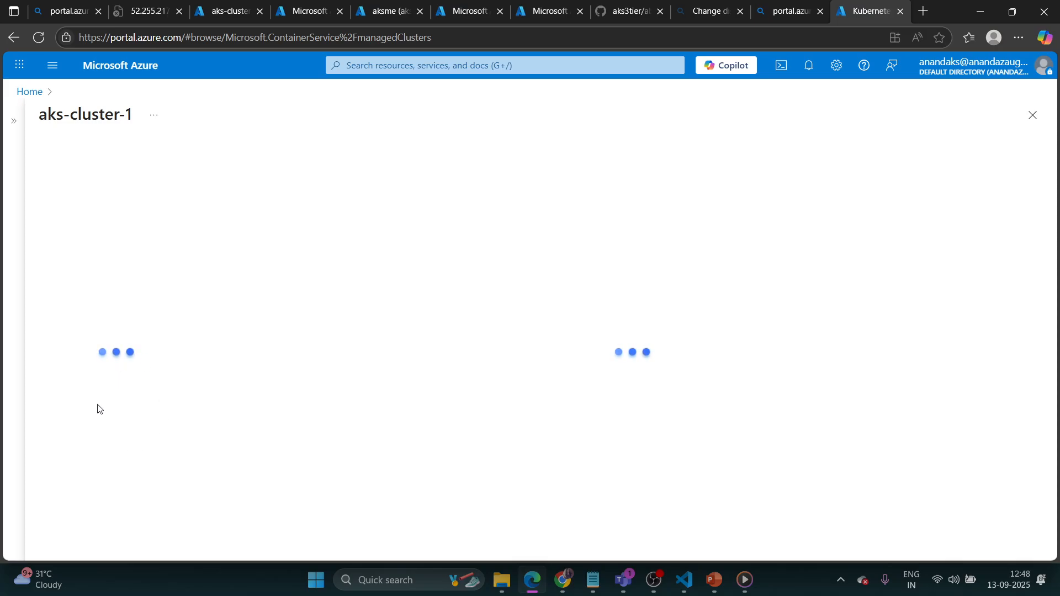
pyautogui.click(113, 423)
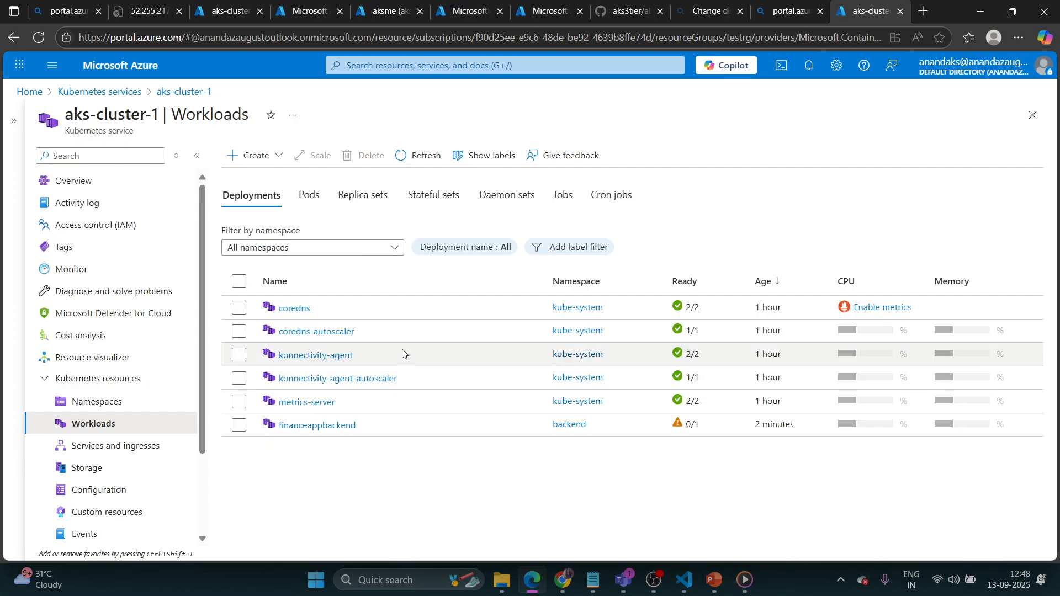
pyautogui.click(305, 193)
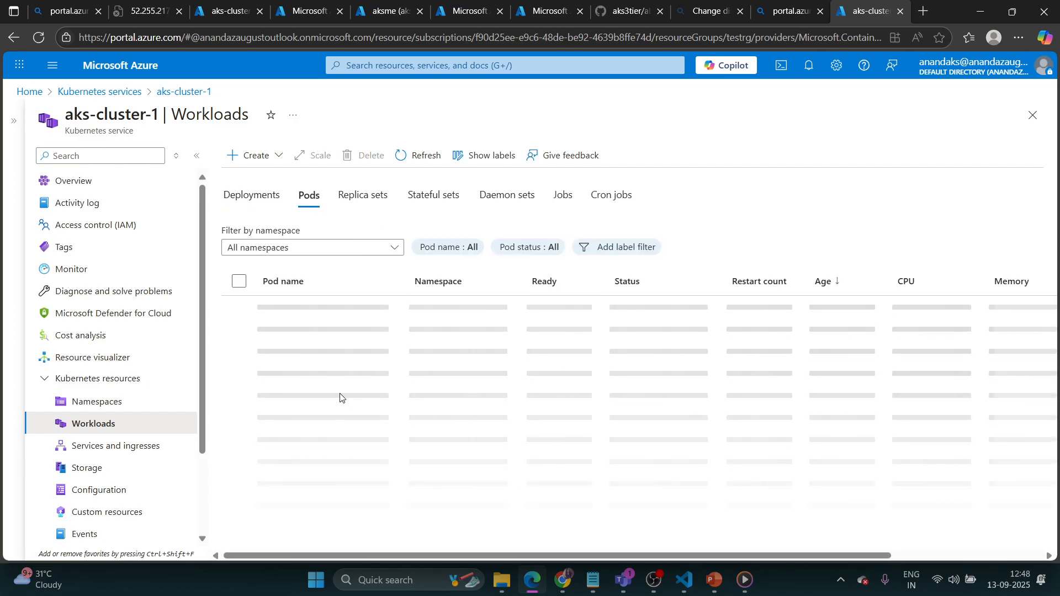
pyautogui.scroll(-3, 451, 431)
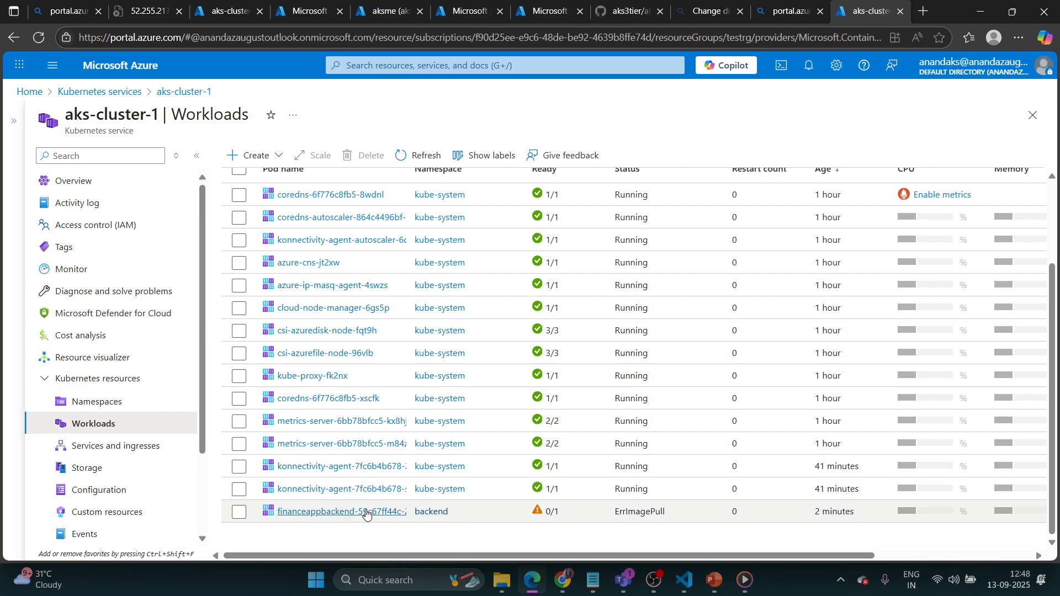
# - Open the financeappbackend pod from the workloads list and view its events
pyautogui.click(363, 512)
pyautogui.click(50, 225)
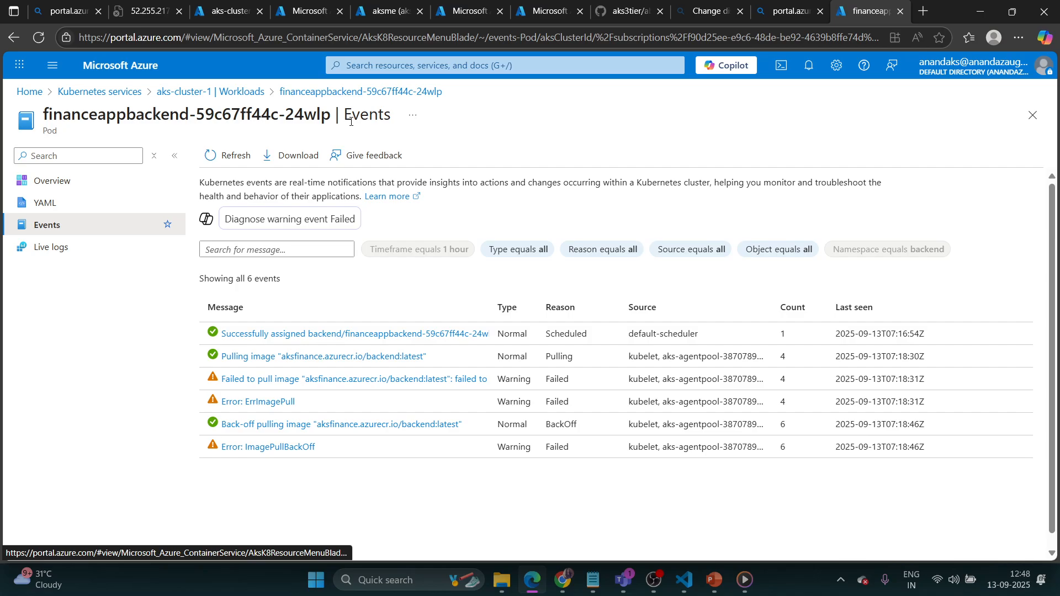
pyautogui.click(264, 92)
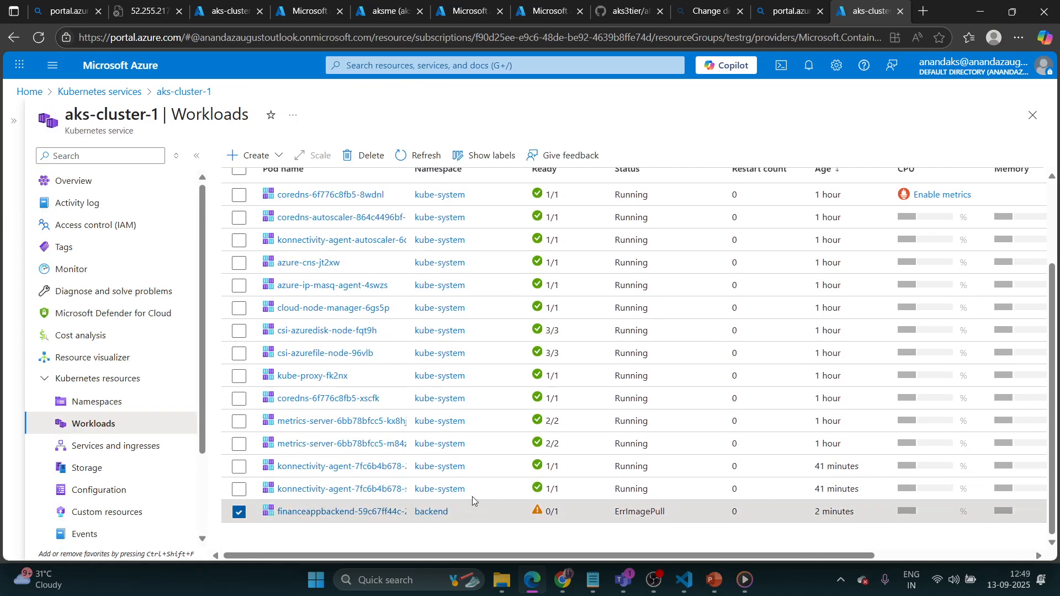
pyautogui.scroll(3, 473, 501)
pyautogui.scroll(-3, 453, 298)
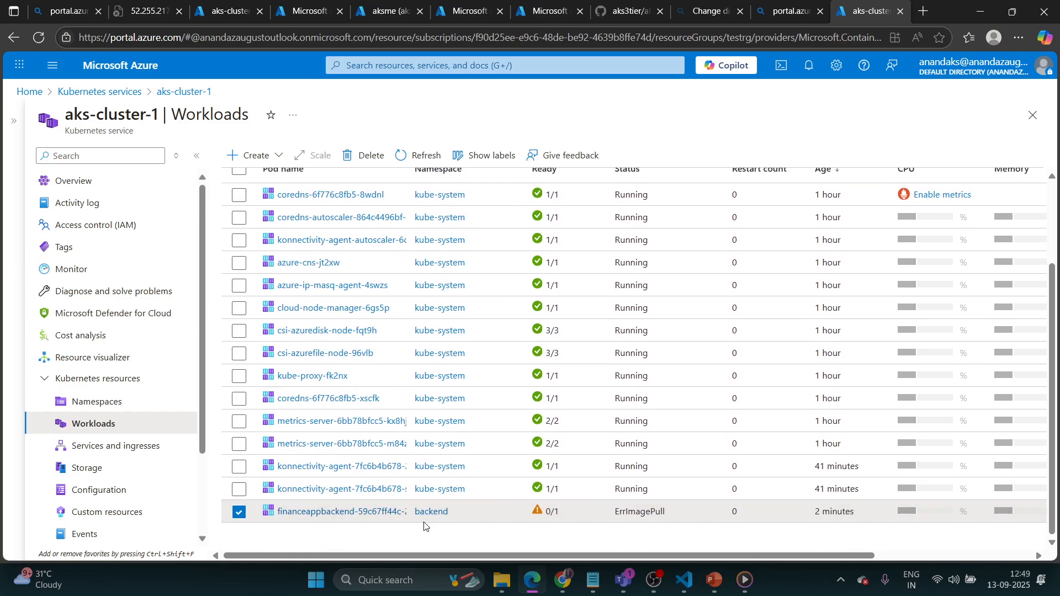
pyautogui.click(347, 512)
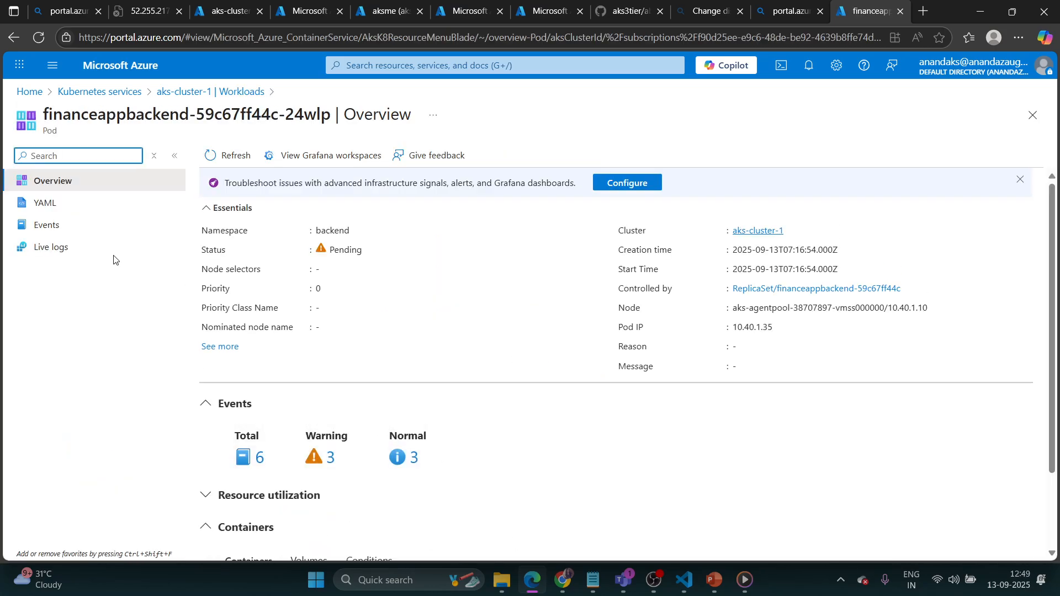
pyautogui.click(61, 229)
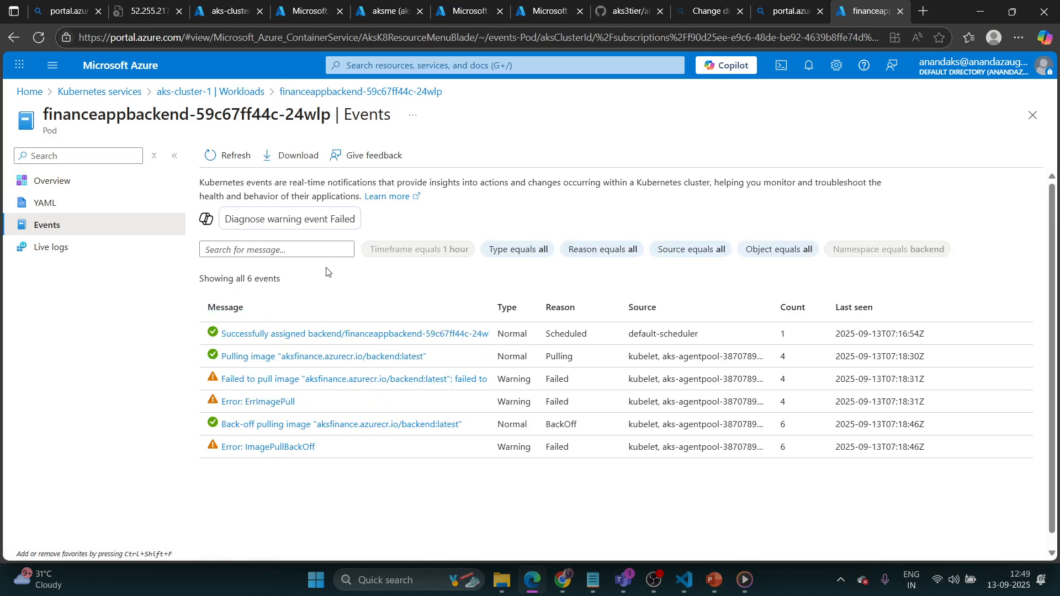
# - Open the failed image pull event of the financeappbackend pod and read the message in its YAML
pyautogui.click(336, 379)
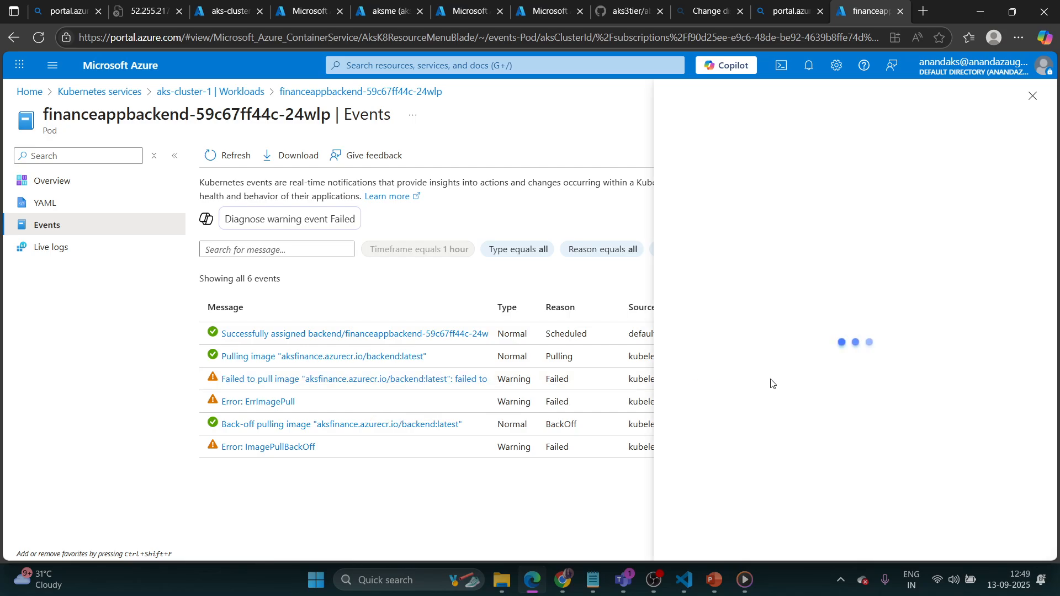
pyautogui.scroll(-2, 840, 361)
pyautogui.scroll(-3, 845, 376)
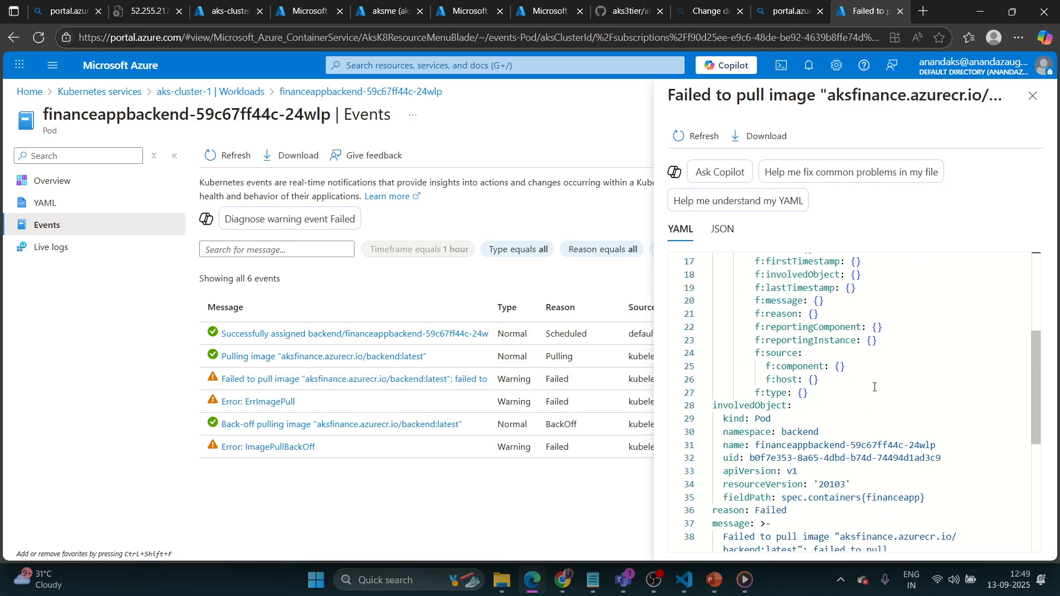
pyautogui.scroll(-6, 874, 387)
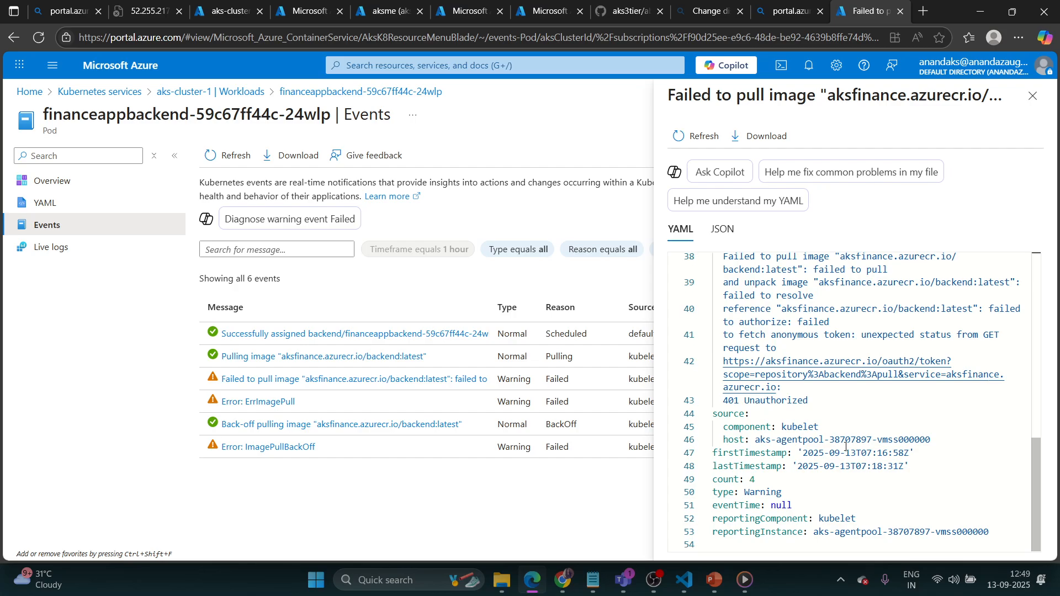
pyautogui.scroll(1, 845, 448)
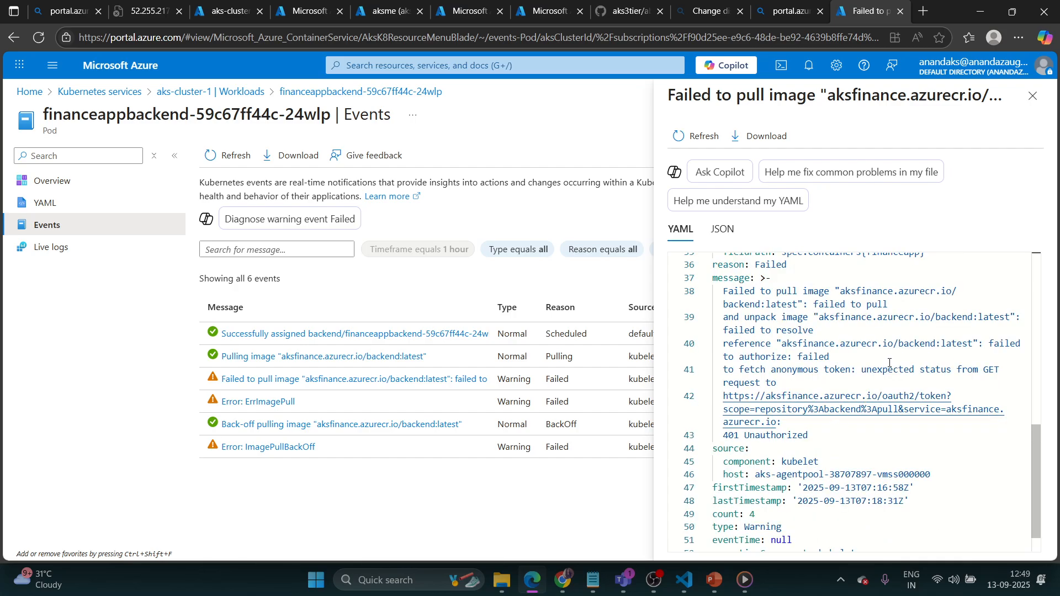
# - Highlight the aksfinance.azurecr.io/backend:latest reference and the 401 Unauthorized text in the event message
pyautogui.moveTo(978, 343); pyautogui.dragTo(797, 341)
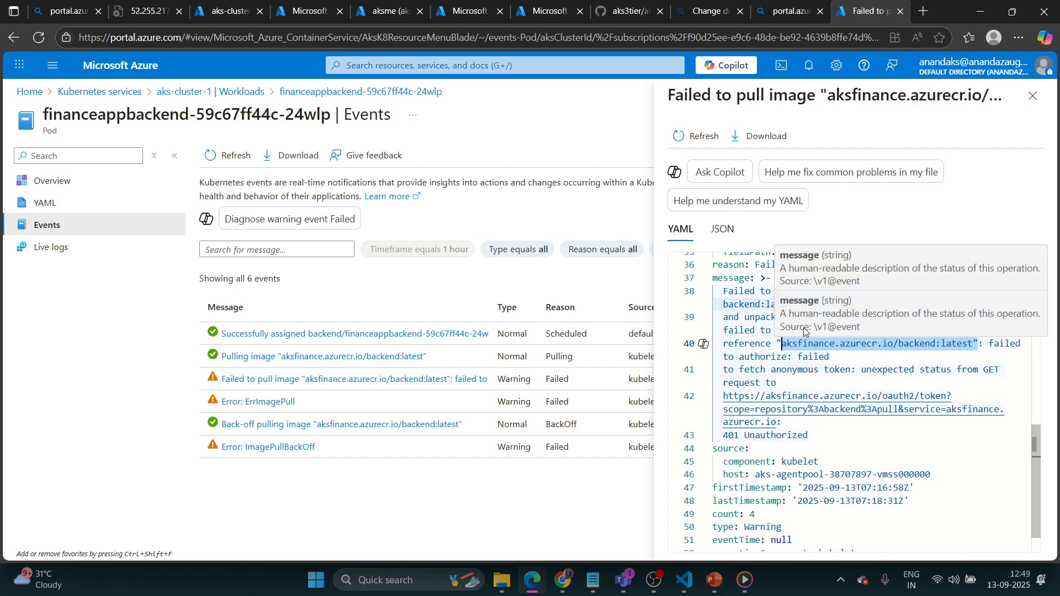
pyautogui.click(830, 361)
pyautogui.click(857, 345)
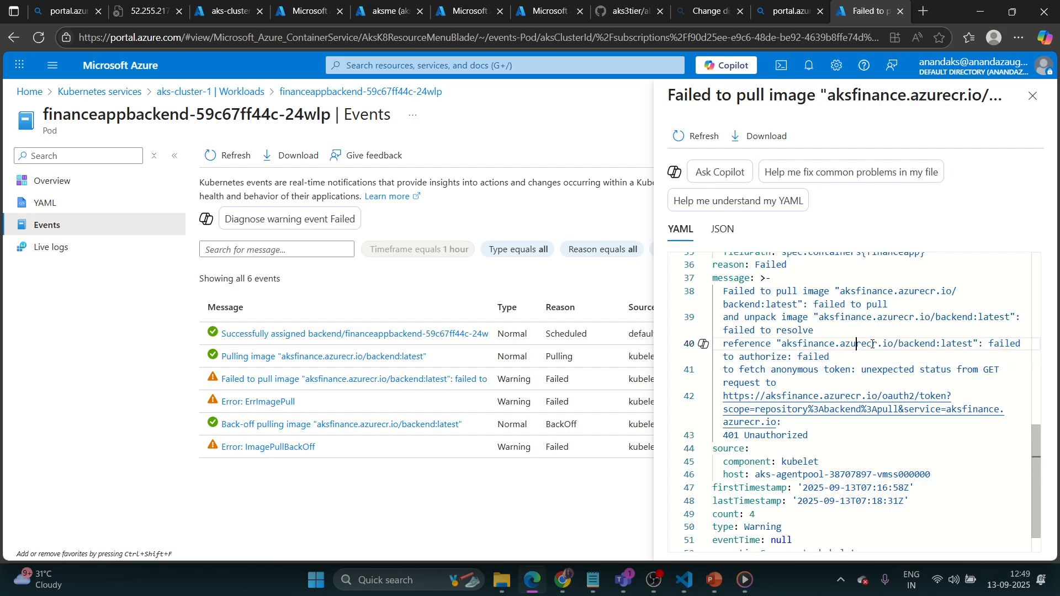
pyautogui.click(916, 343)
pyautogui.moveTo(973, 343); pyautogui.dragTo(788, 342)
pyautogui.moveTo(822, 434); pyautogui.dragTo(729, 440)
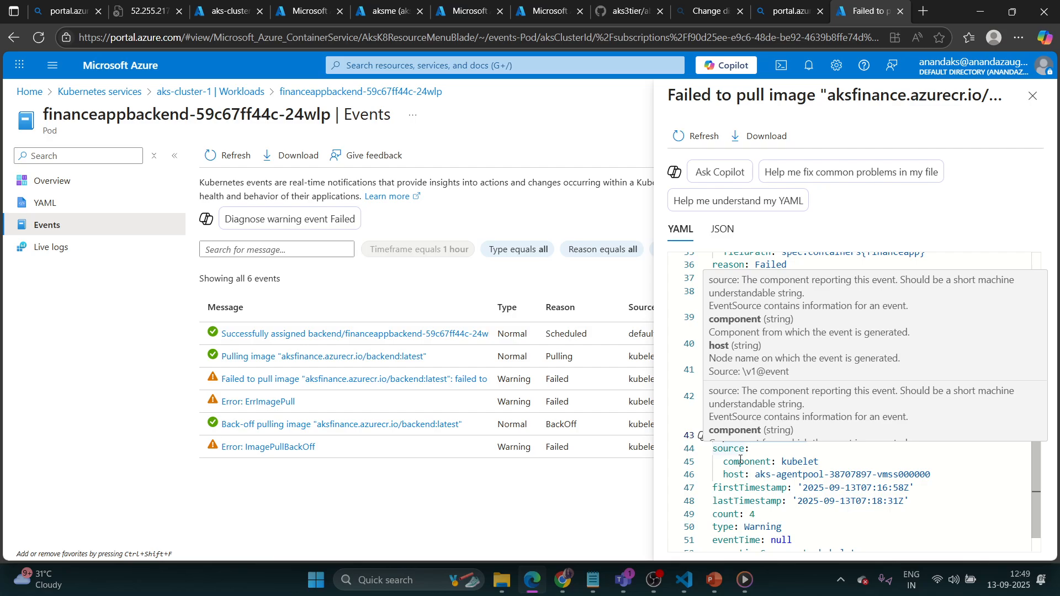
pyautogui.moveTo(810, 435); pyautogui.dragTo(723, 435)
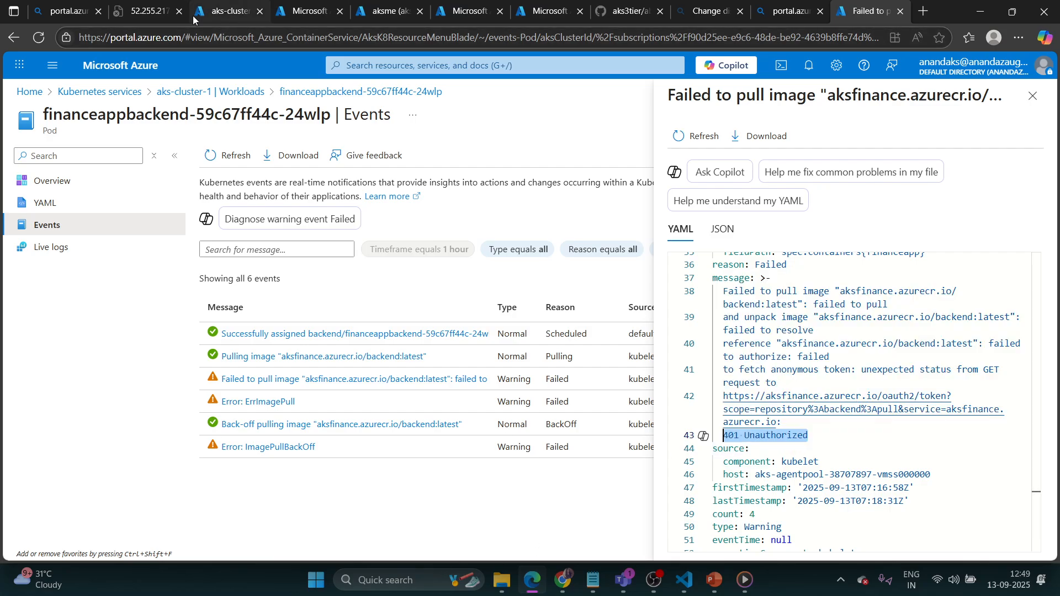
# - Return to the earlier aks-cluster-1 browser tab, search the portal for container registries and open the aksfinance registry
pyautogui.click(387, 12)
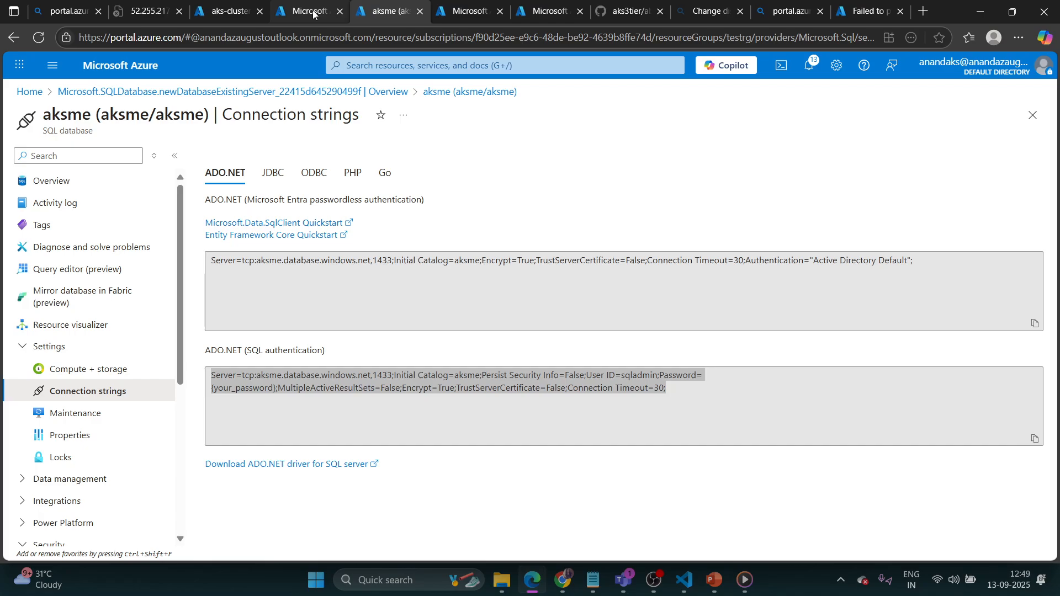
pyautogui.click(328, 12)
pyautogui.click(367, 14)
pyautogui.click(287, 16)
pyautogui.click(231, 13)
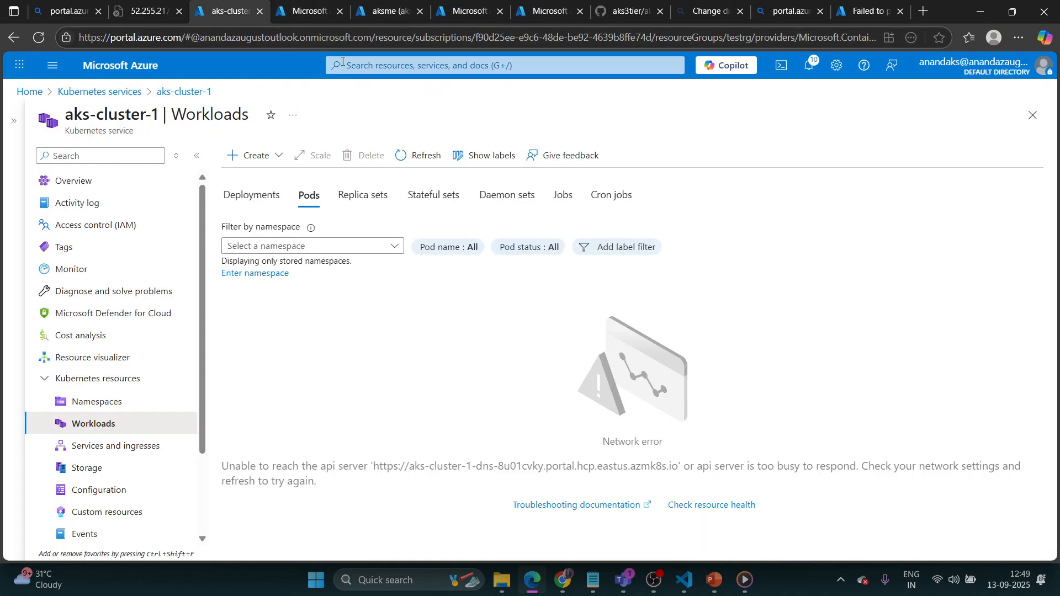
pyautogui.click(342, 63)
pyautogui.write('container re')
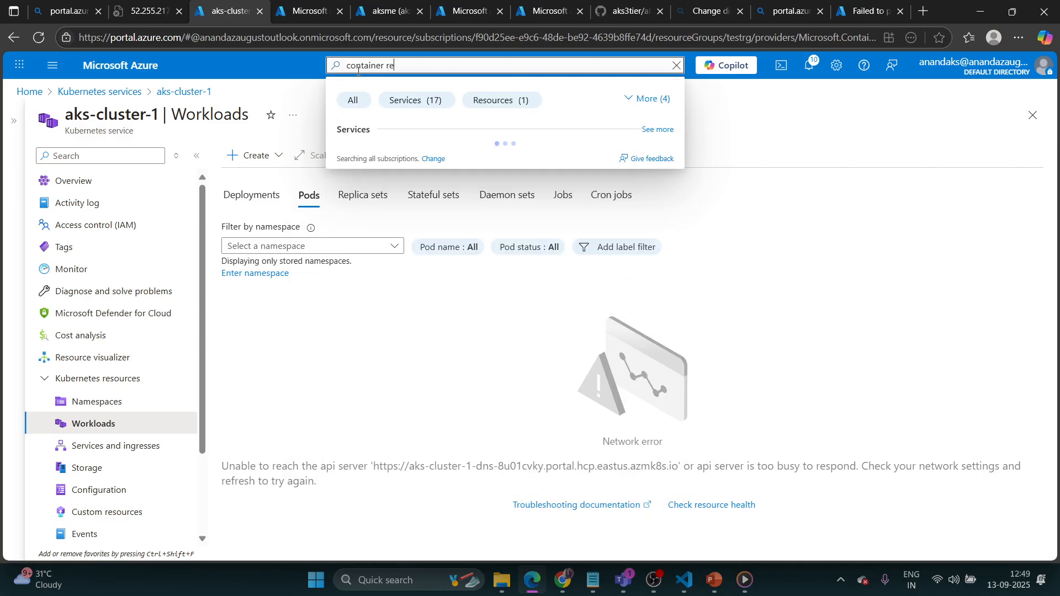
pyautogui.write('g')
pyautogui.click(436, 157)
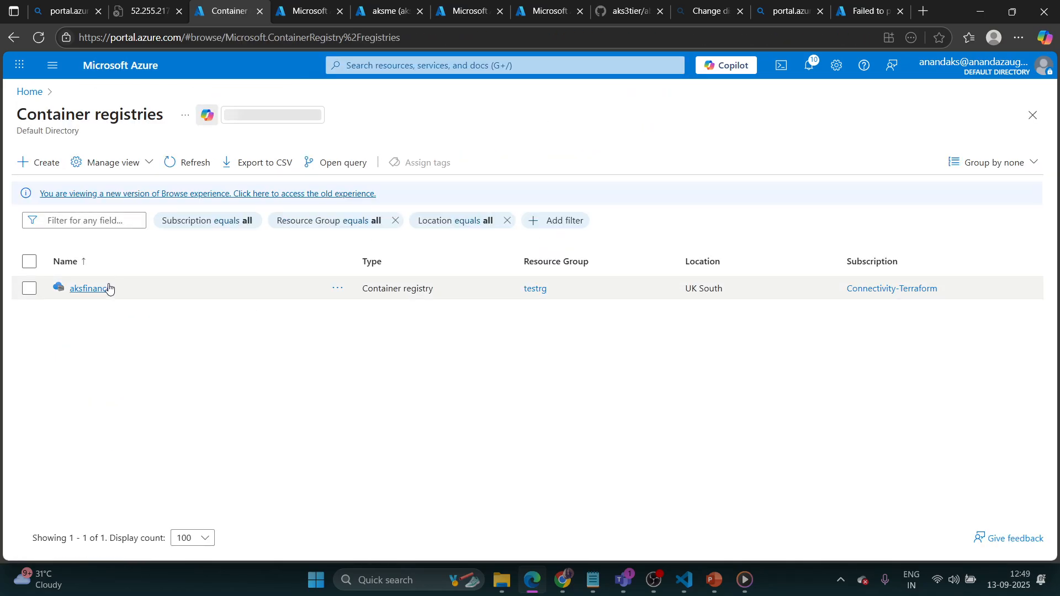
pyautogui.click(99, 288)
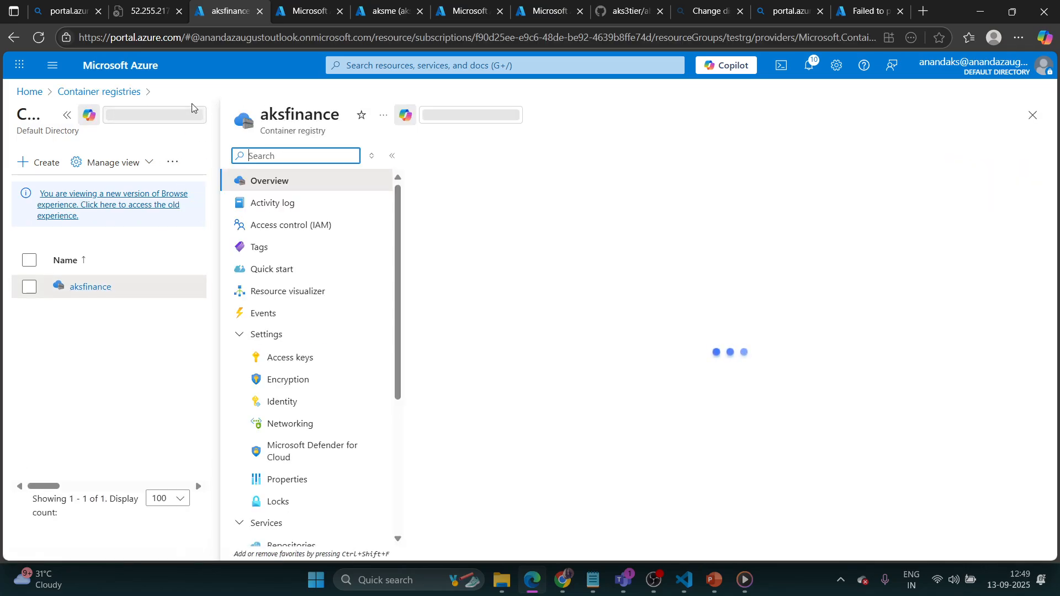
# - Open the role assignments in the aksfinance registry's access control, search them for acrpull and clear the search
pyautogui.click(291, 224)
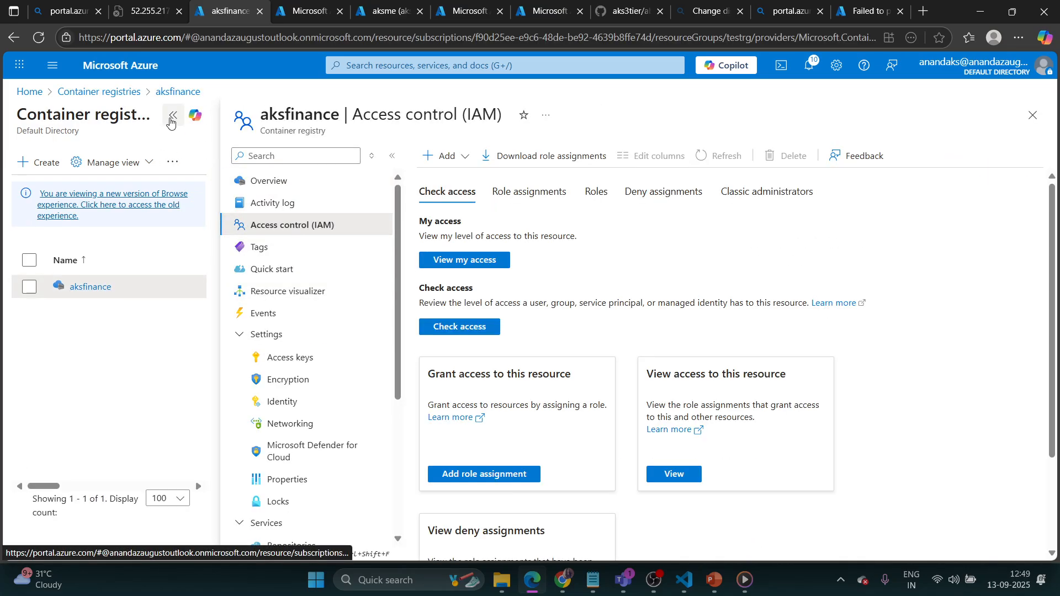
pyautogui.click(170, 119)
pyautogui.click(334, 192)
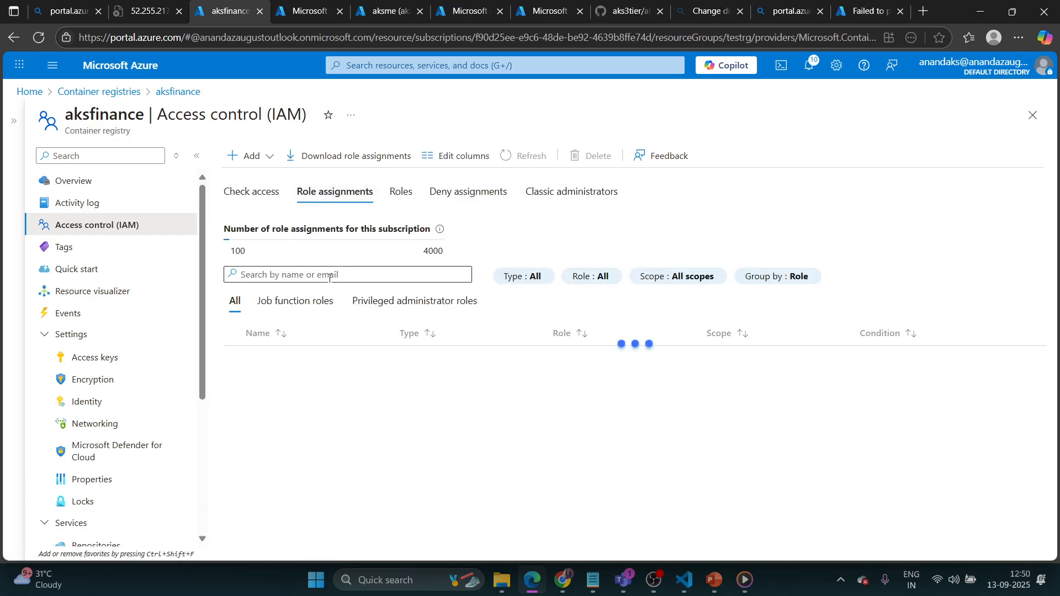
pyautogui.click(334, 276)
pyautogui.write('acrp')
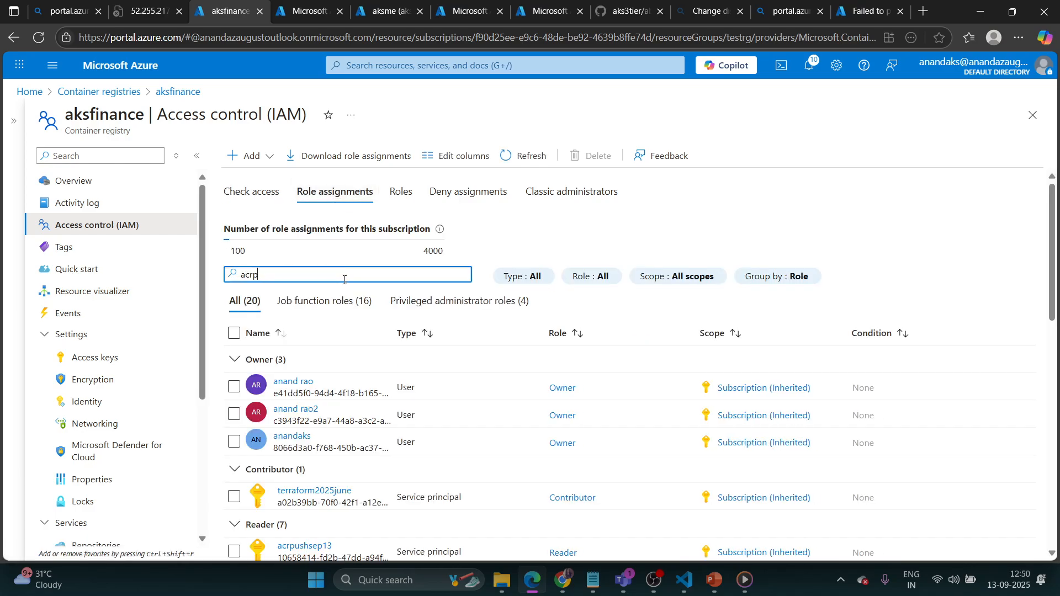
pyautogui.write('ull')
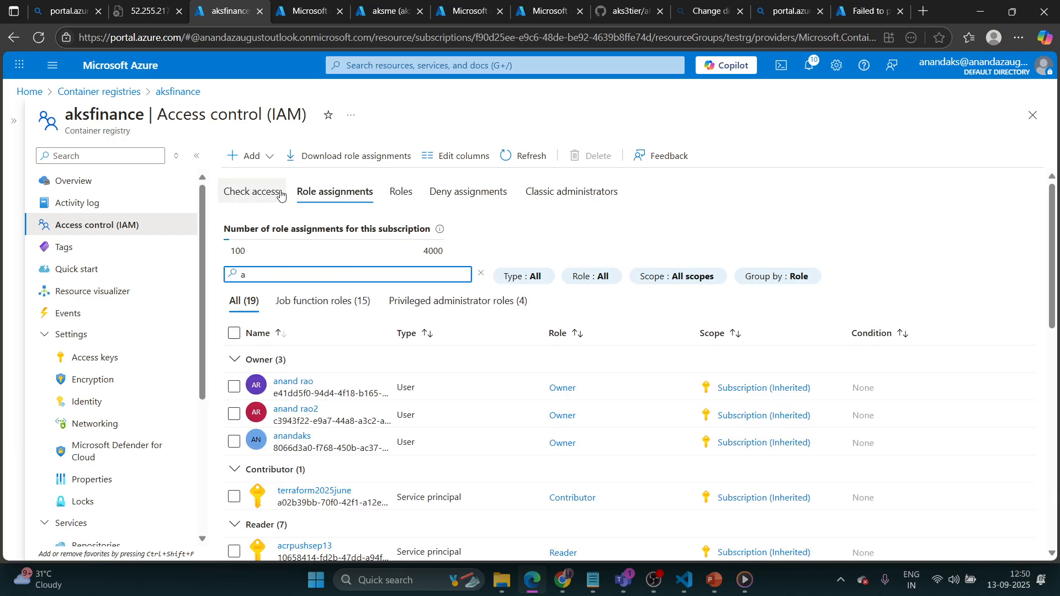
pyautogui.press('BackSpace')
# - Start a new role assignment on the aksfinance registry and choose the AcrPull job function role
pyautogui.click(248, 156)
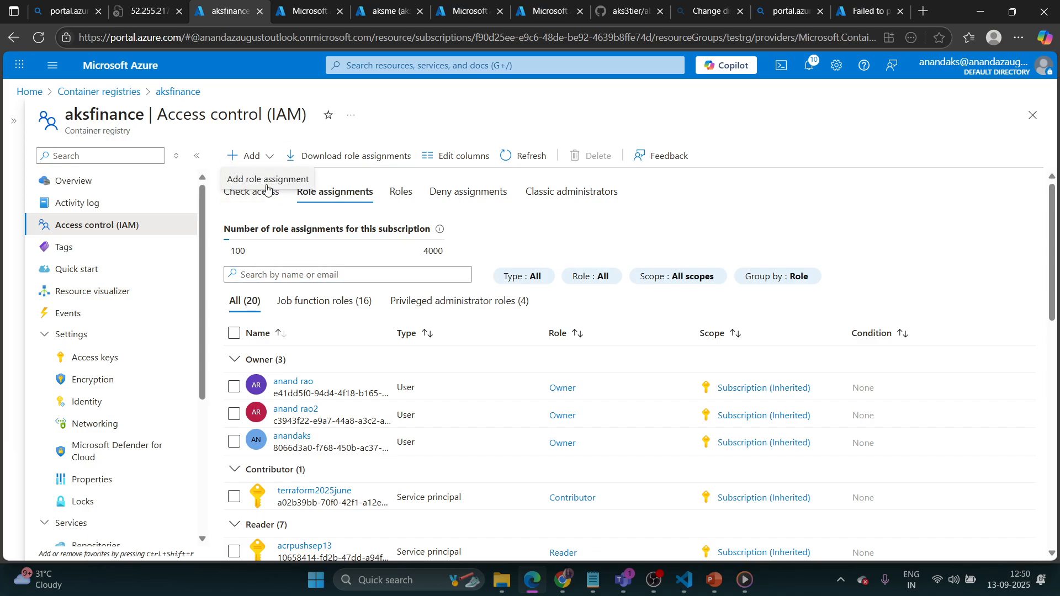
pyautogui.click(262, 179)
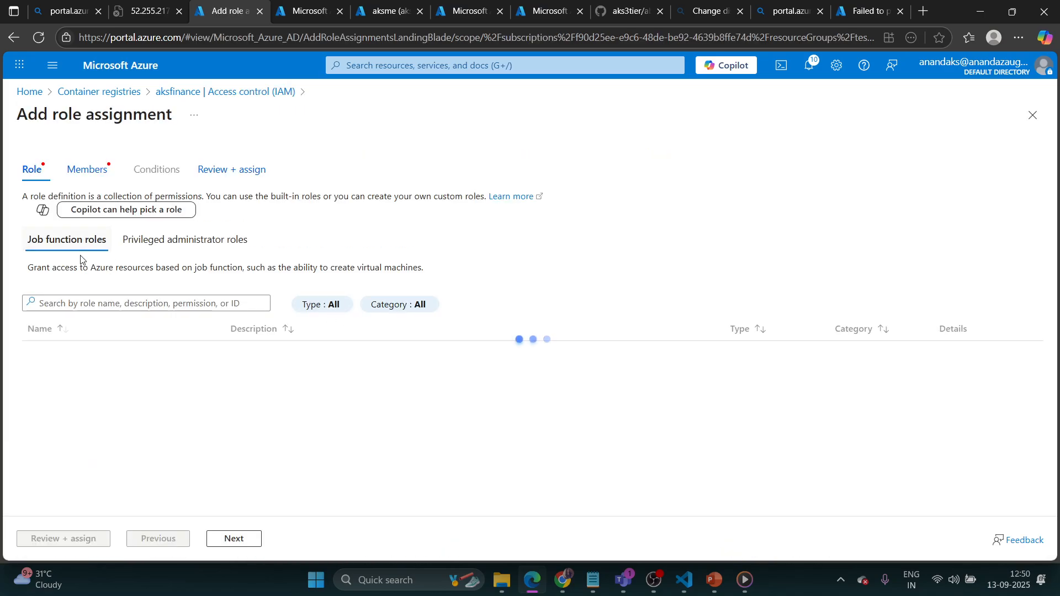
pyautogui.click(85, 304)
pyautogui.write('acrpull')
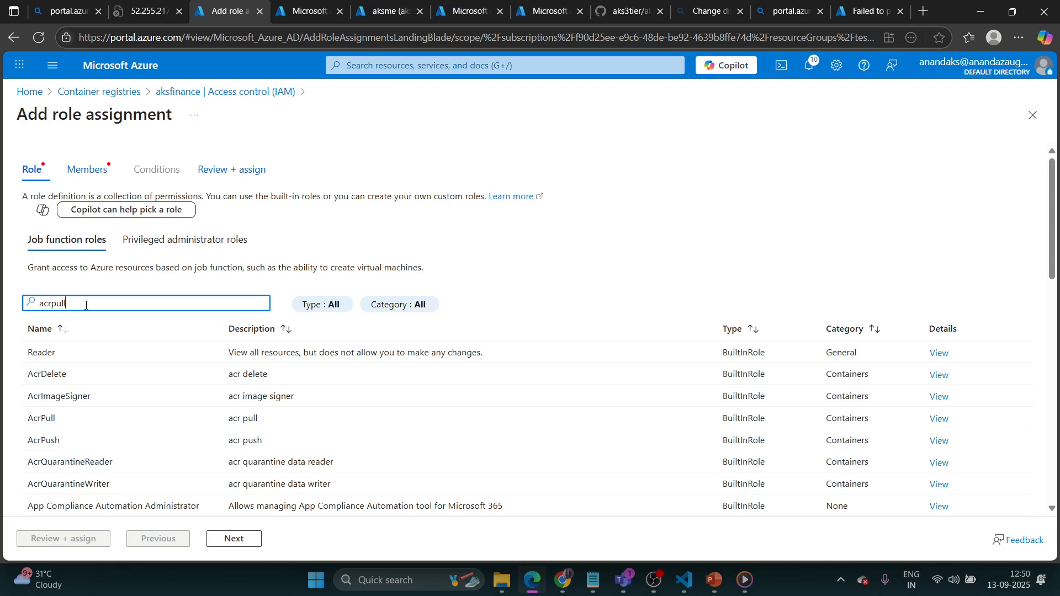
pyautogui.click(118, 353)
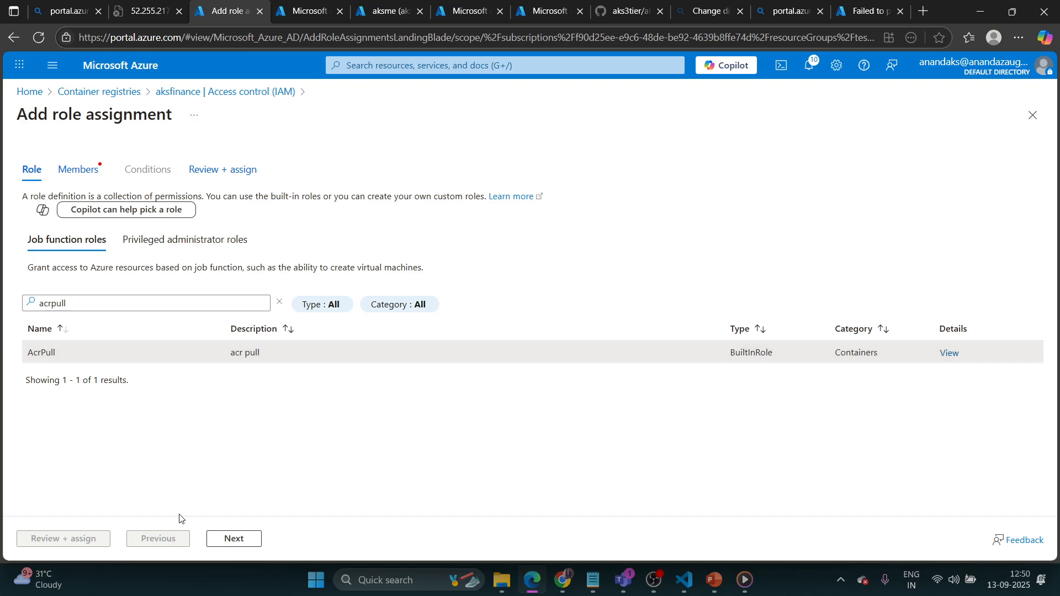
pyautogui.click(239, 540)
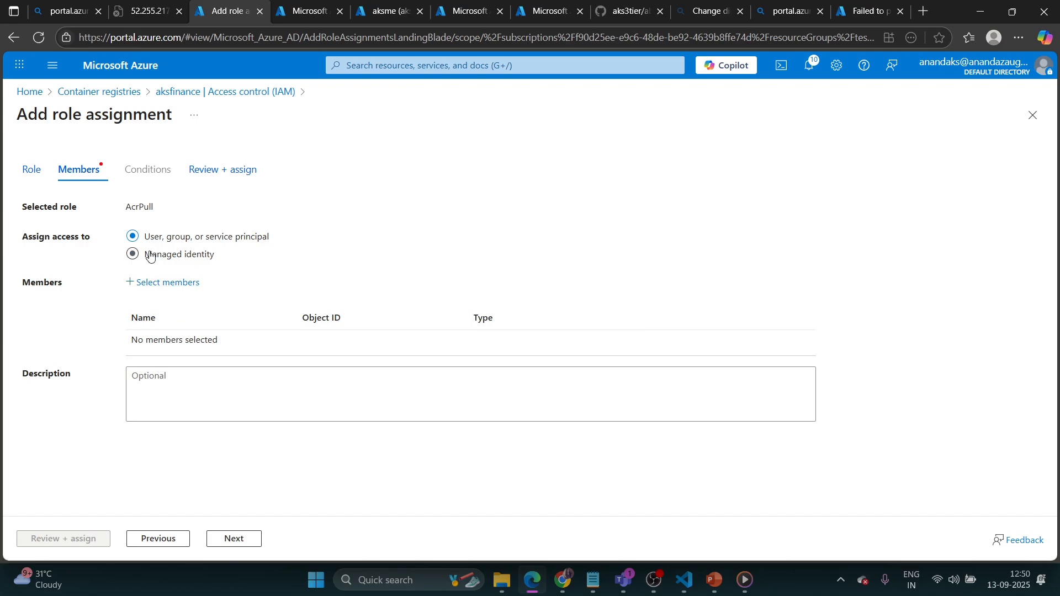
# - Add the user-assigned managed identity aks-cluster-1-agentpool as the role's member, then review and complete the assignment
pyautogui.click(168, 260)
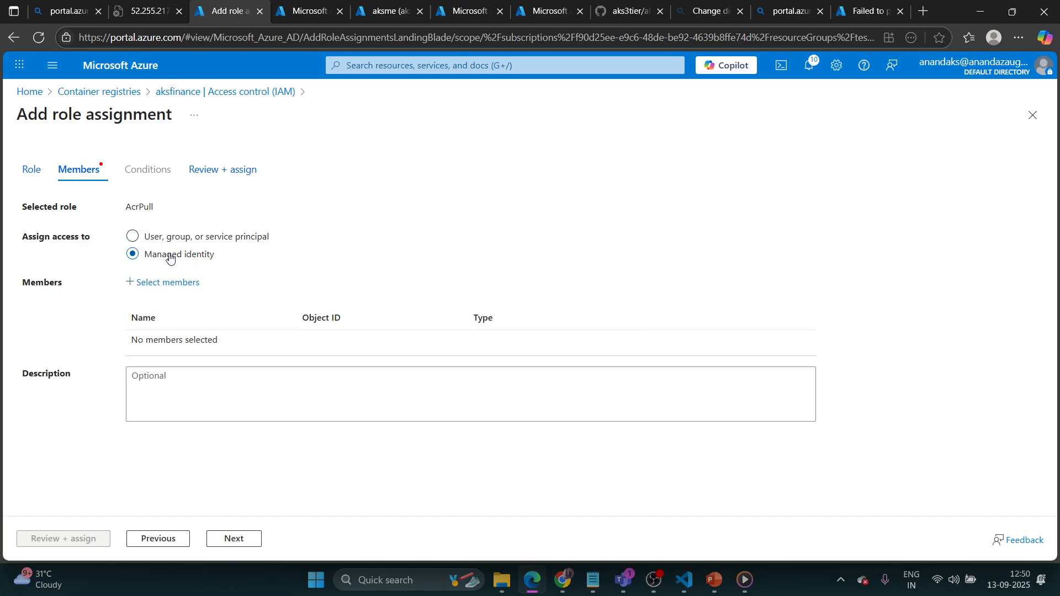
pyautogui.click(178, 286)
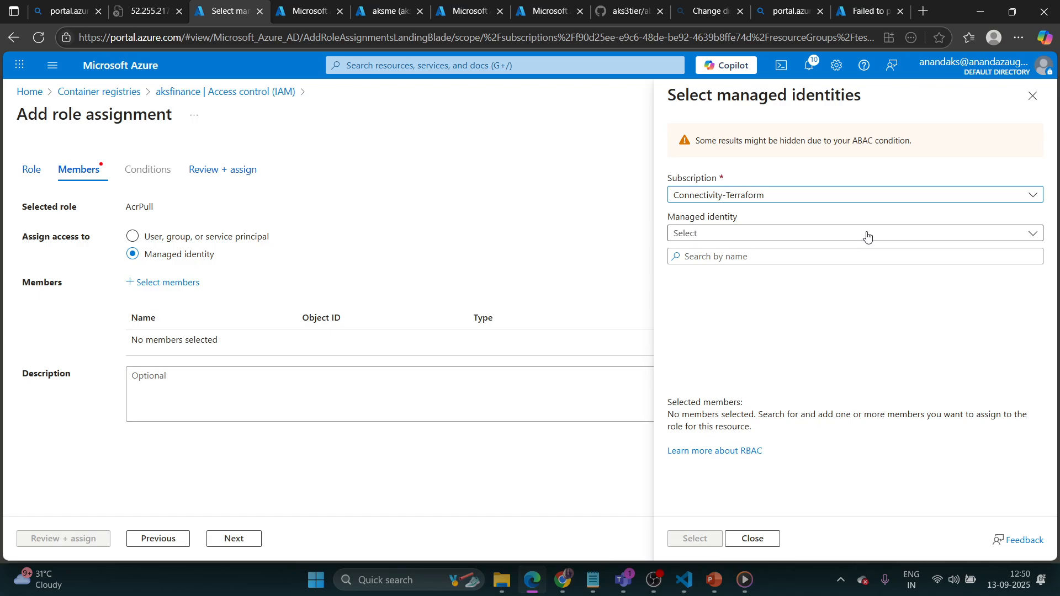
pyautogui.click(890, 236)
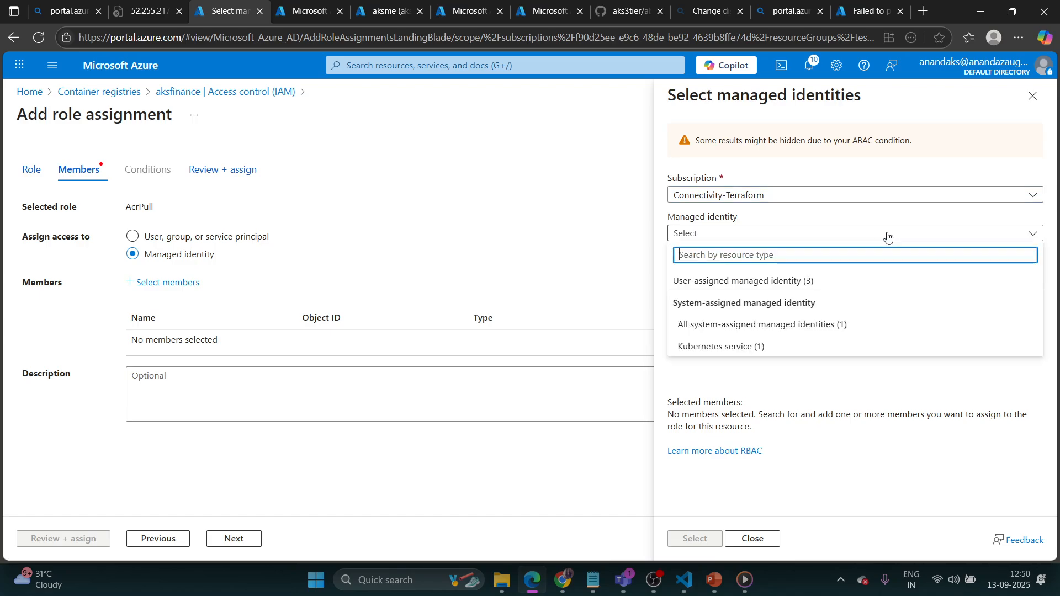
pyautogui.click(760, 283)
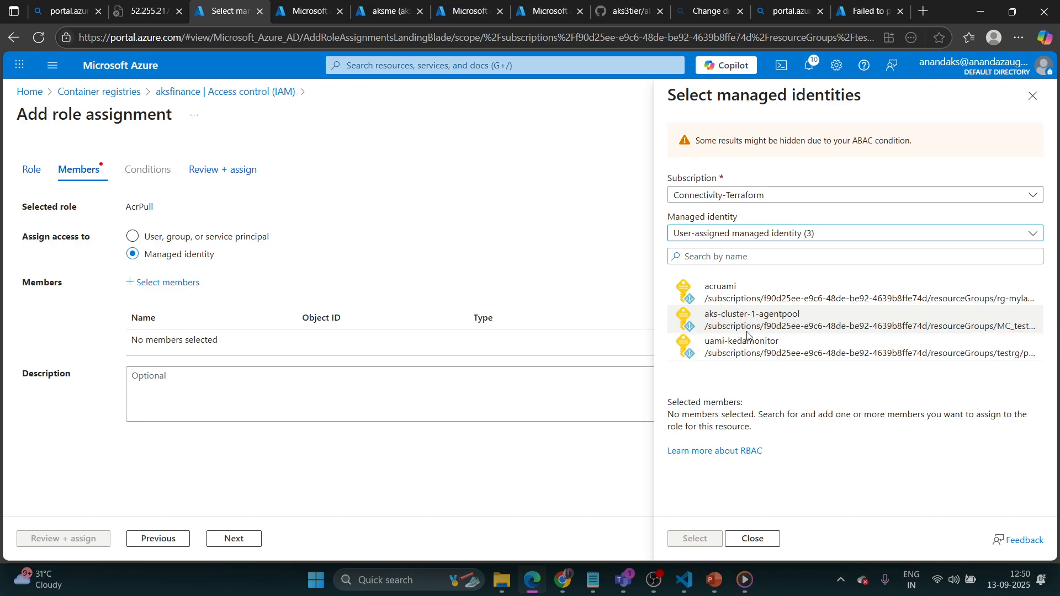
pyautogui.click(781, 322)
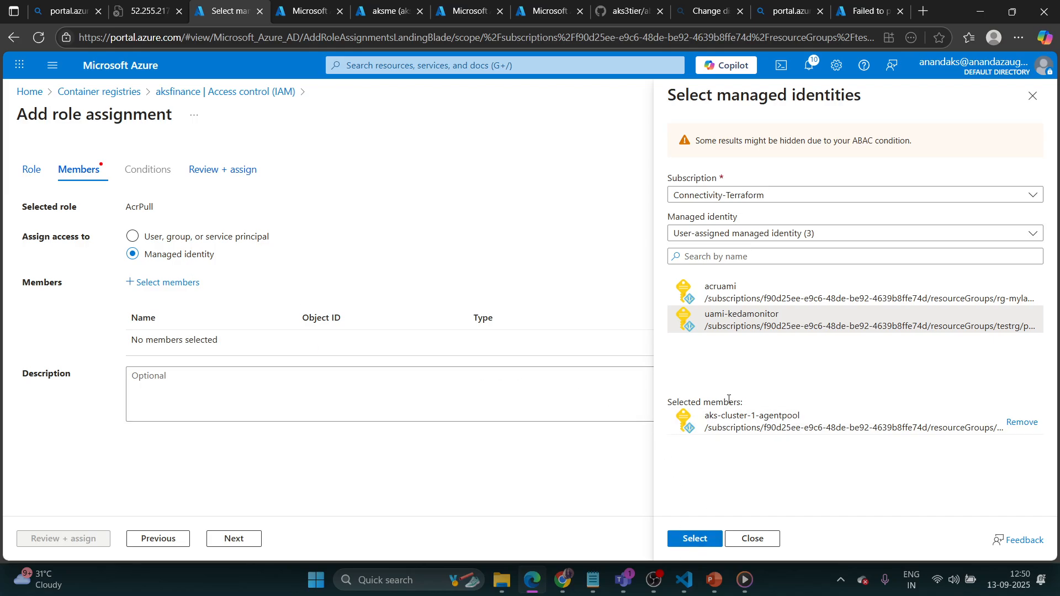
pyautogui.click(694, 538)
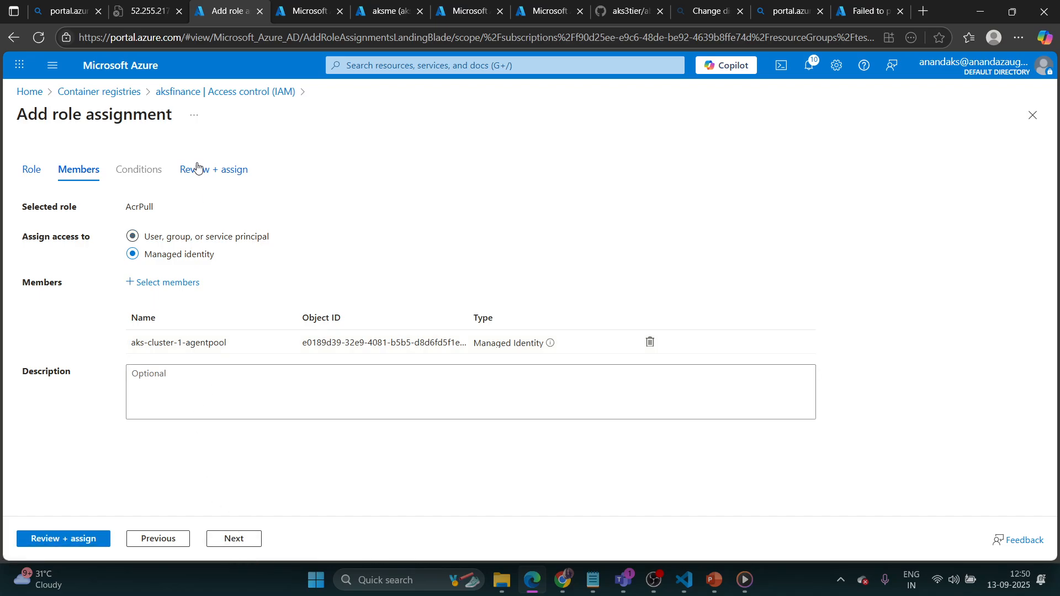
pyautogui.click(248, 537)
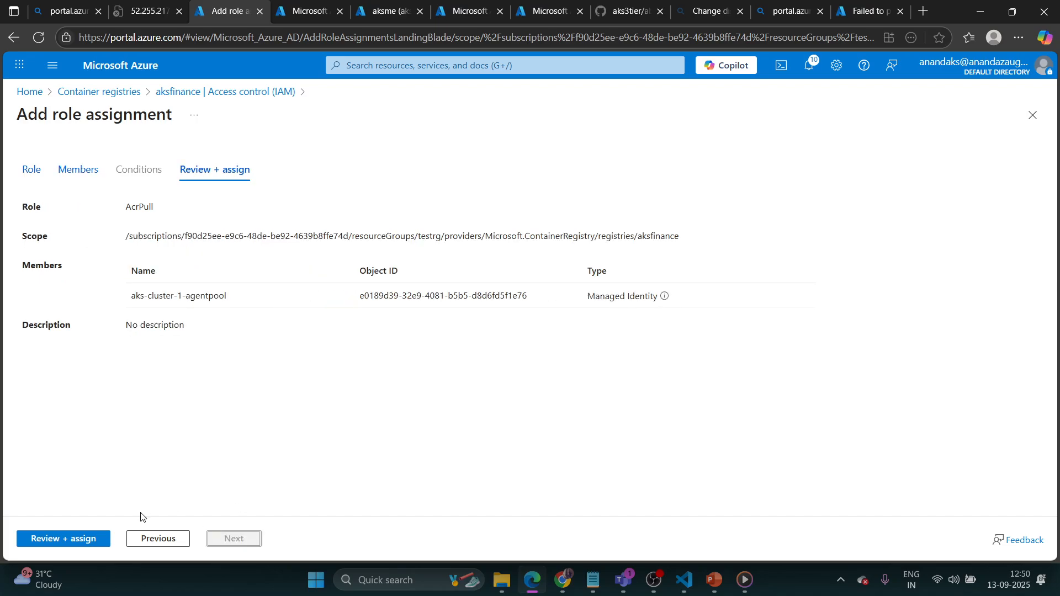
pyautogui.click(80, 539)
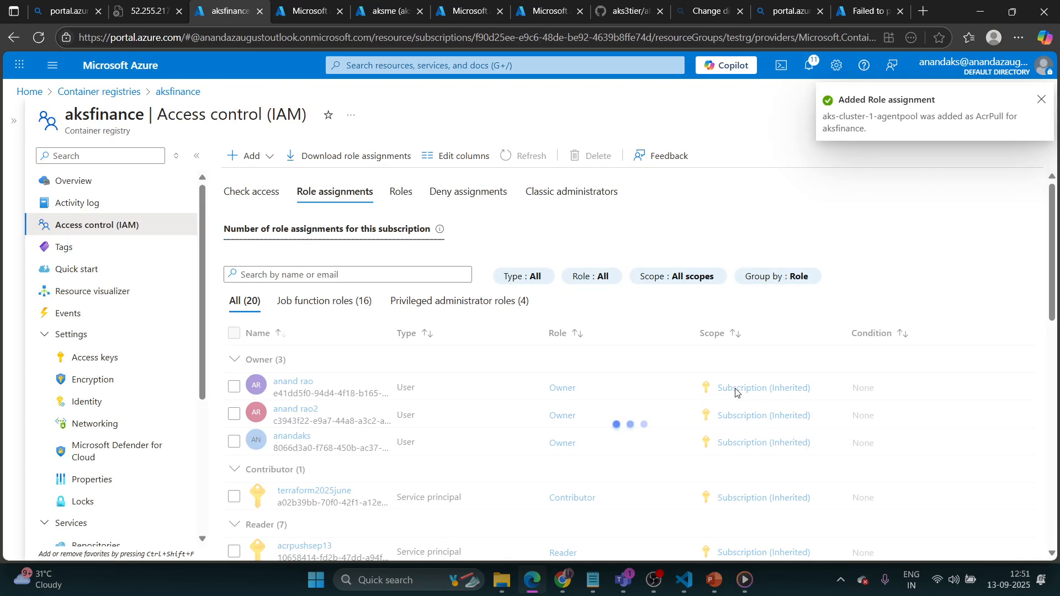
# - Switch to the Cloud Shell browser tab and run kubectl get pods -n backend twice to check the pod status
pyautogui.click(533, 581)
pyautogui.click(533, 581)
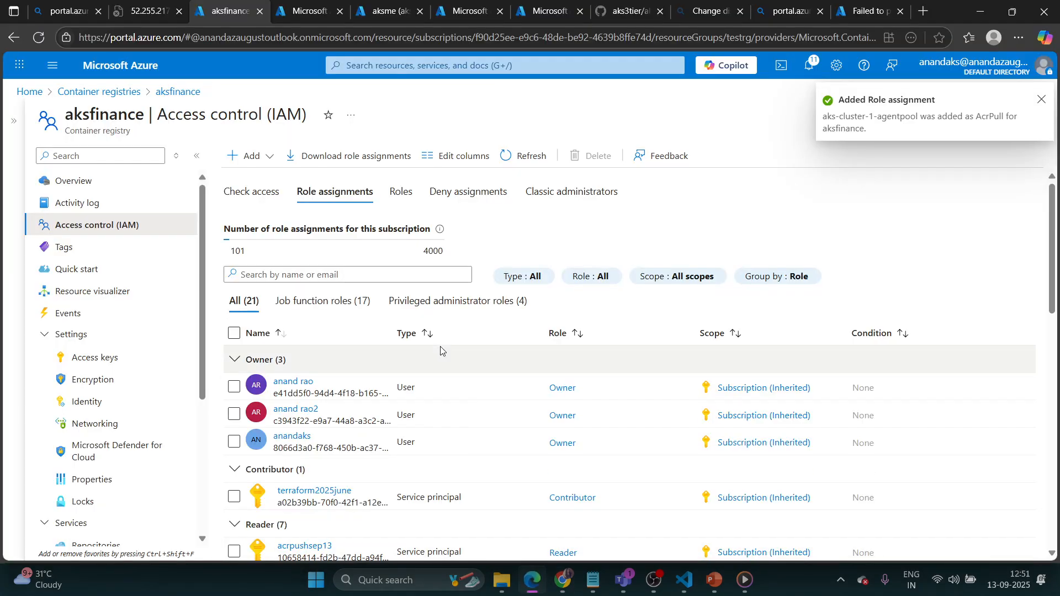
pyautogui.click(324, 13)
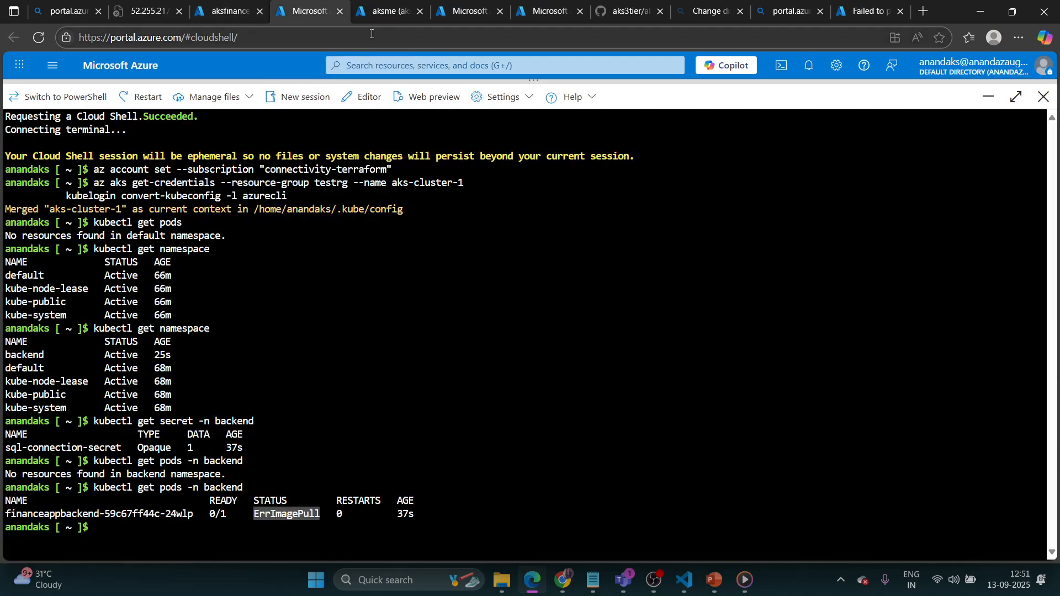
pyautogui.click(588, 415)
pyautogui.press('Up')
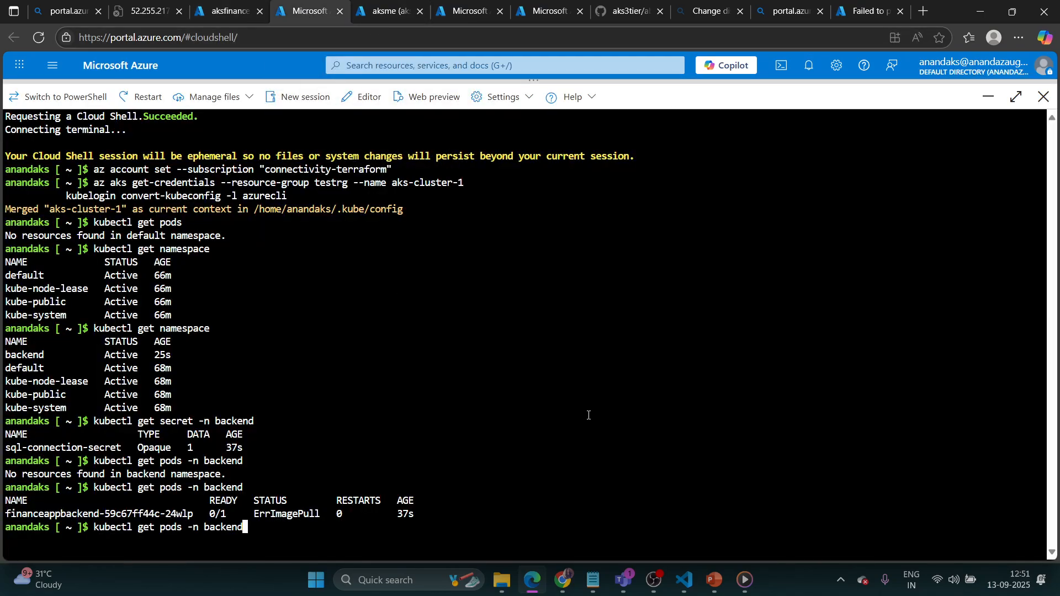
pyautogui.press('Return')
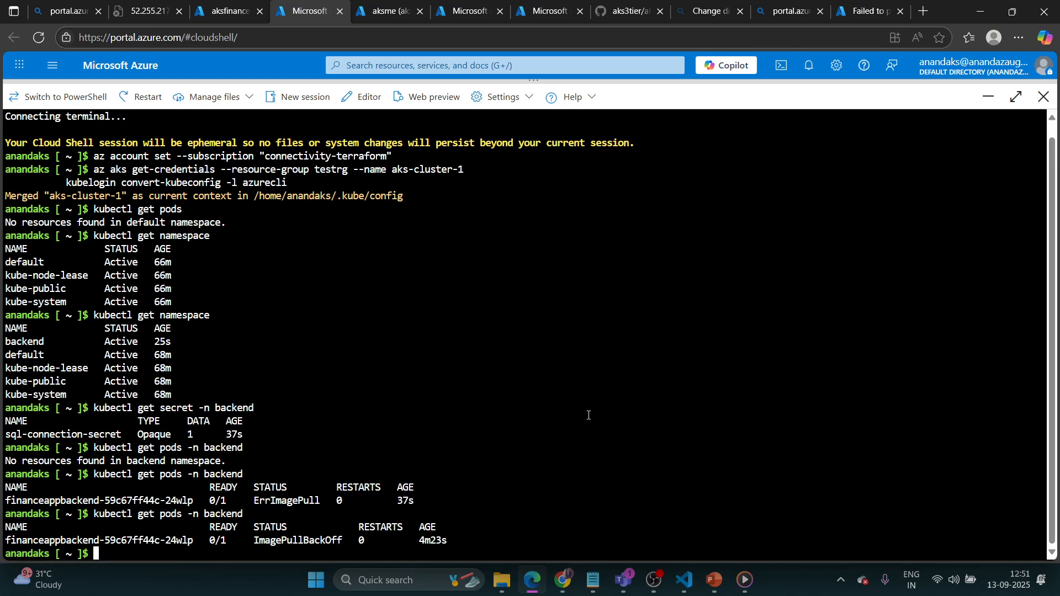
pyautogui.press('Up')
pyautogui.press('Return')
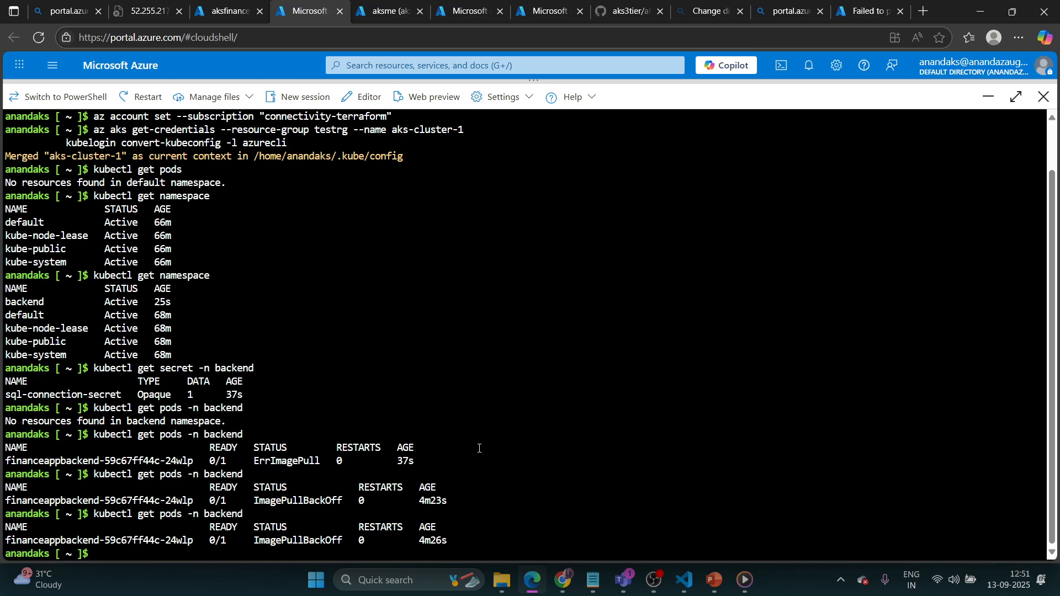
# - Delete the pod financeappbackend-59c67ff44c-24wlp from the backend namespace with kubectl
pyautogui.write('kubectl d')
pyautogui.press('BackSpace')
pyautogui.write('get pod')
pyautogui.press('BackSpace')
pyautogui.press('BackSpace')
pyautogui.press('BackSpace')
pyautogui.press('BackSpace')
pyautogui.press('BackSpace')
pyautogui.press('BackSpace')
pyautogui.press('BackSpace')
pyautogui.write('delete pod')
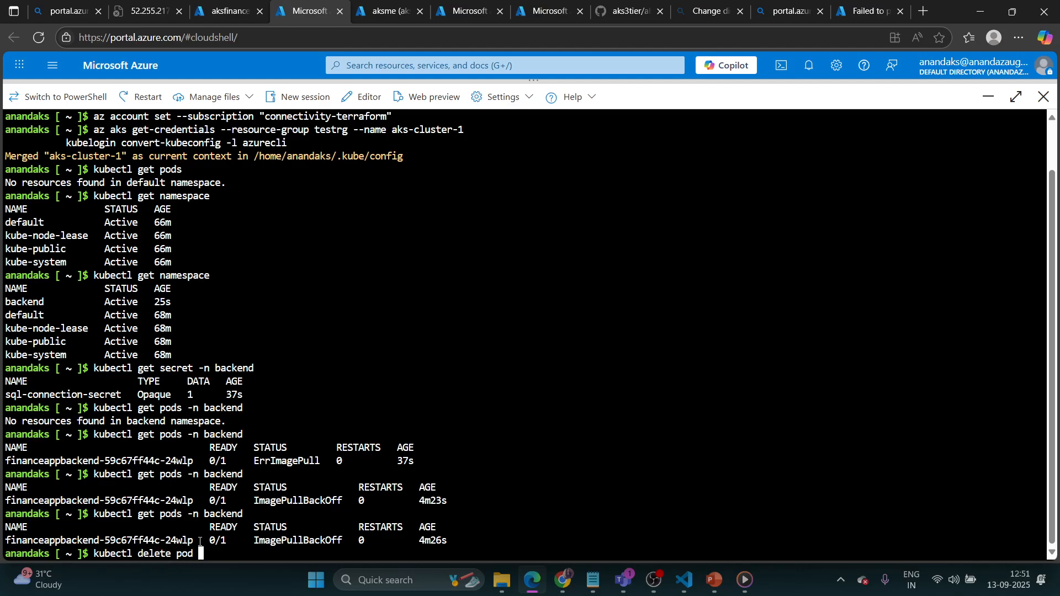
pyautogui.moveTo(200, 542); pyautogui.dragTo(4, 541)
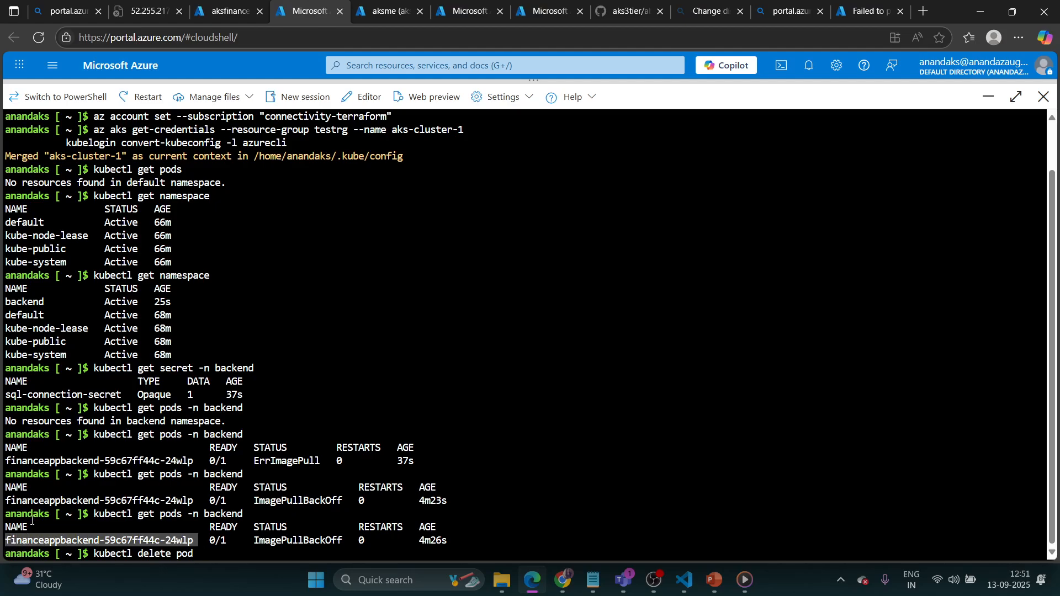
pyautogui.rightClick(379, 441)
pyautogui.click(426, 308)
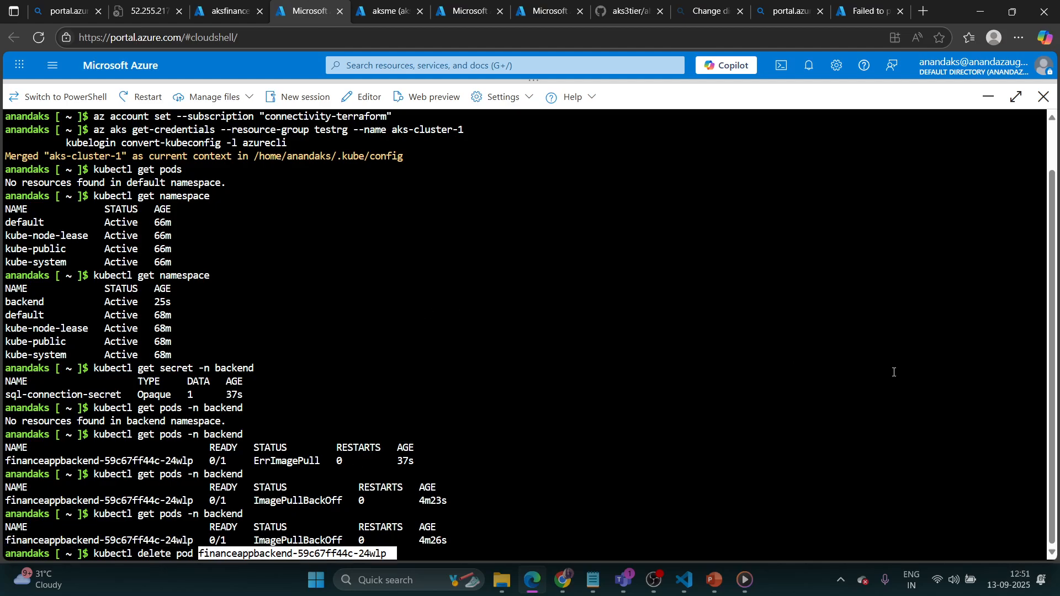
pyautogui.write('-n backend')
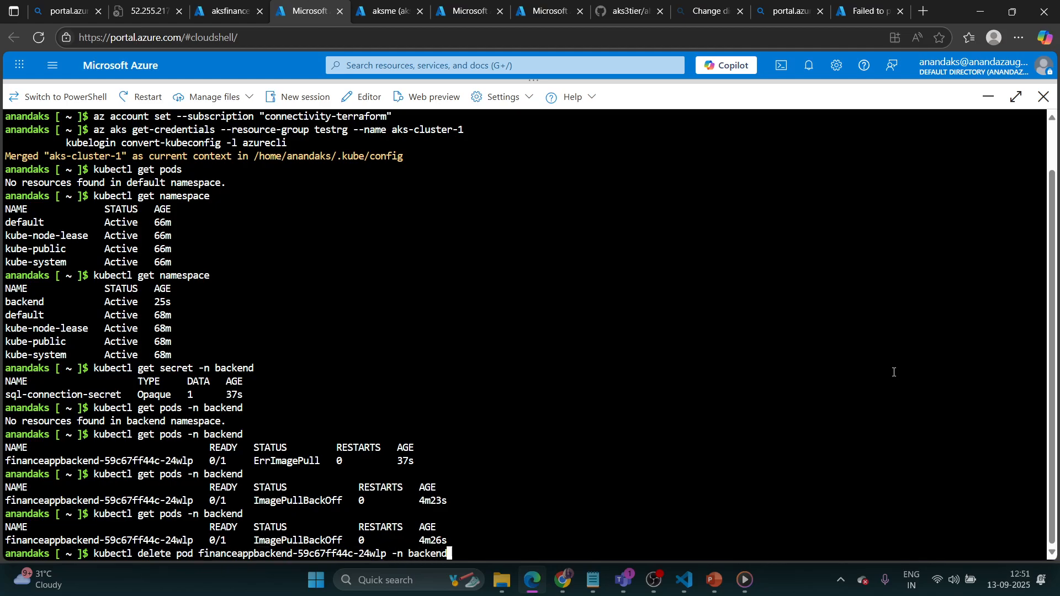
pyautogui.press('Return')
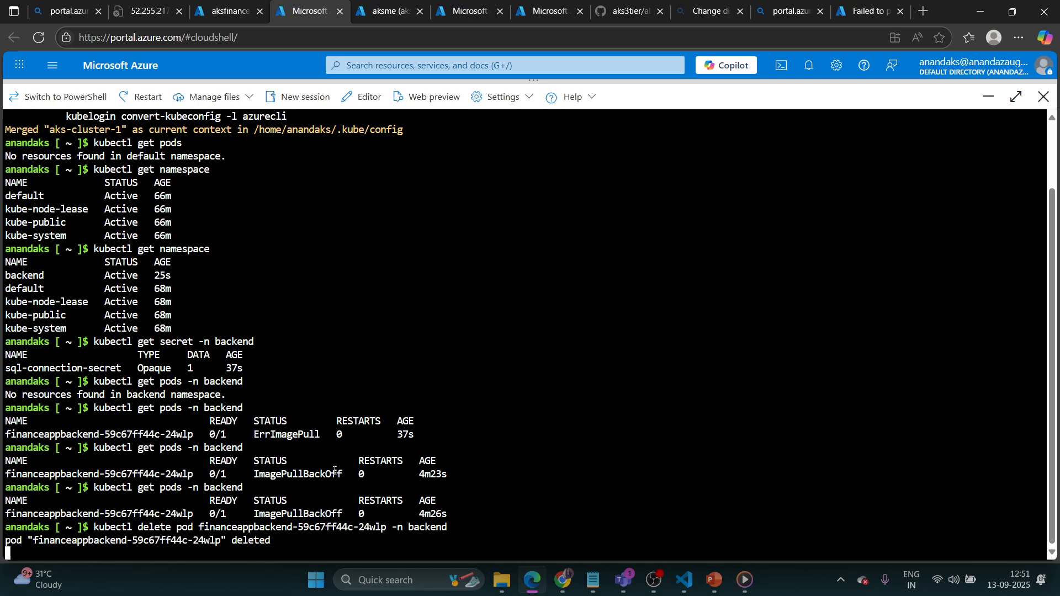
# - Run kubectl get pod -n backend three times to follow the replacement pod's status
pyautogui.write('kubectl get pod -n backend')
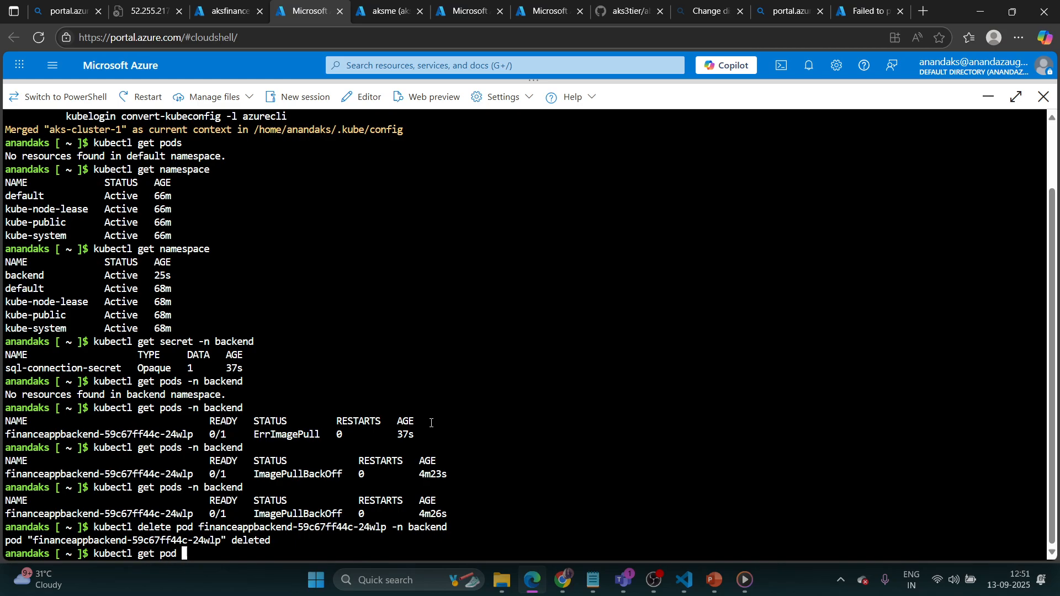
pyautogui.press('Return')
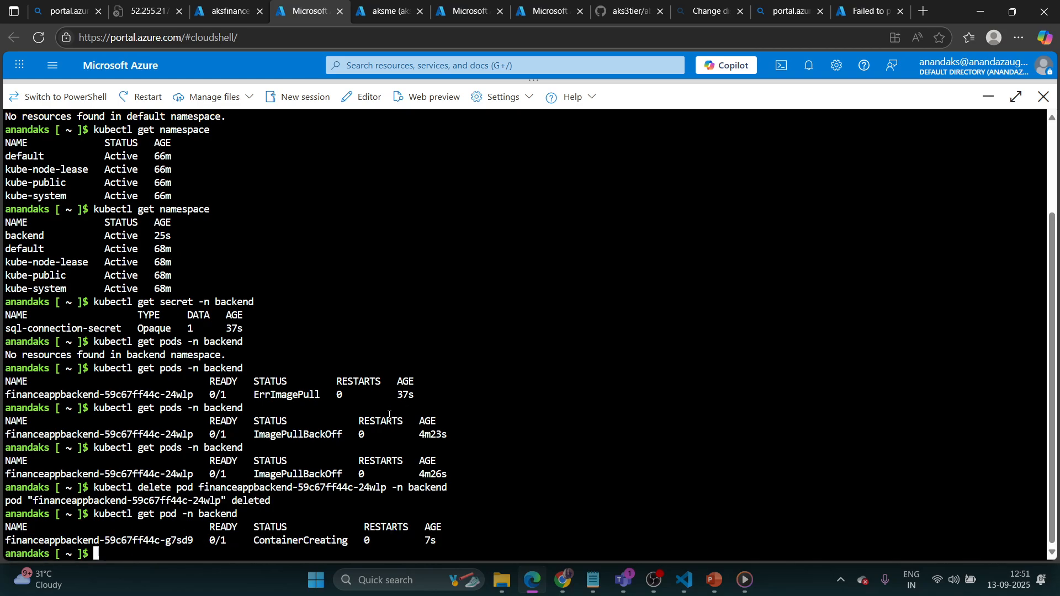
pyautogui.press('Up')
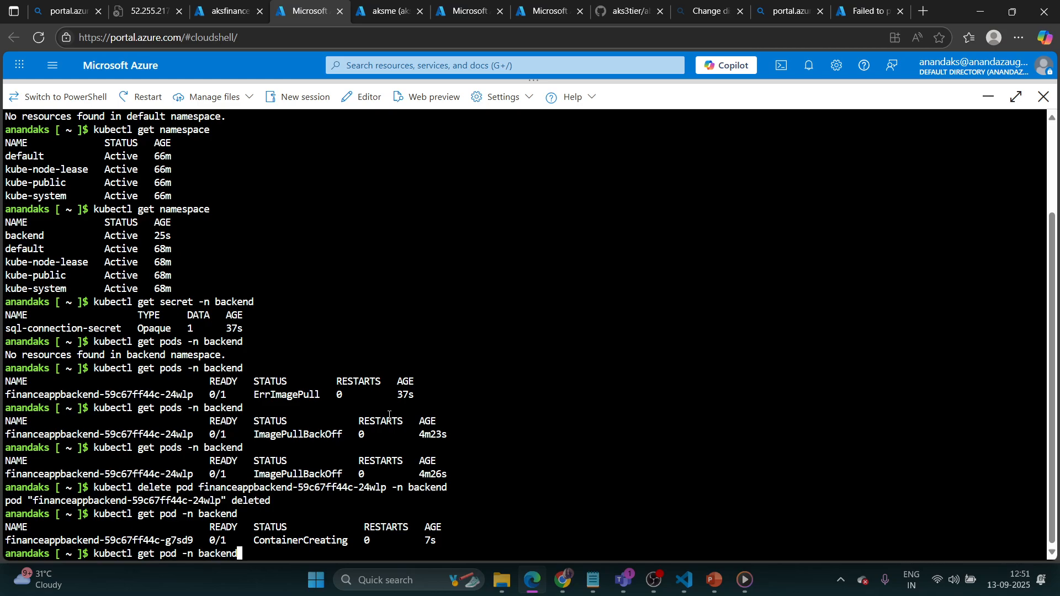
pyautogui.press('Return')
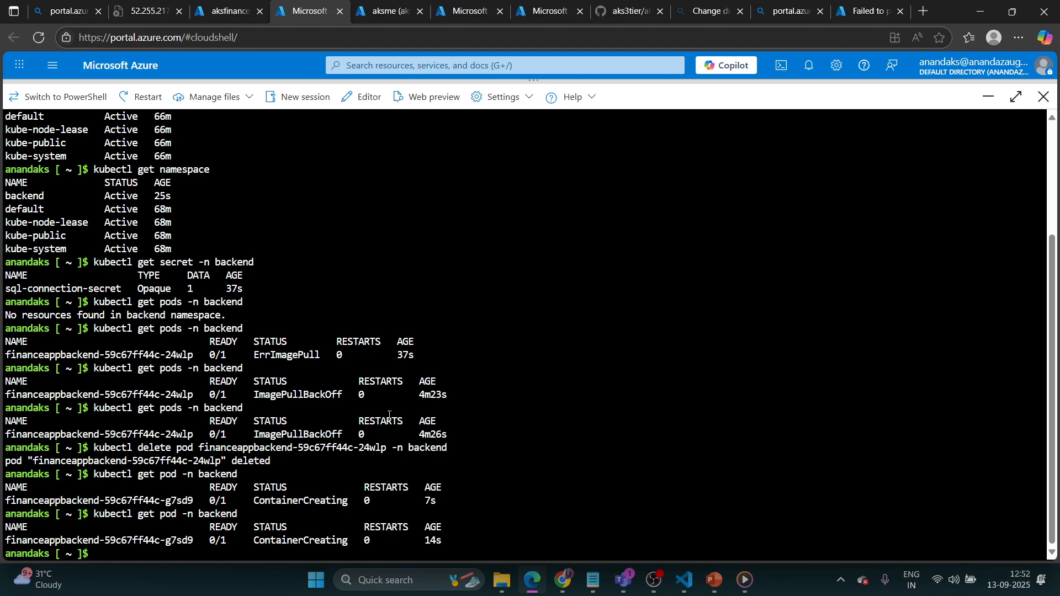
pyautogui.press('Up')
pyautogui.press('Return')
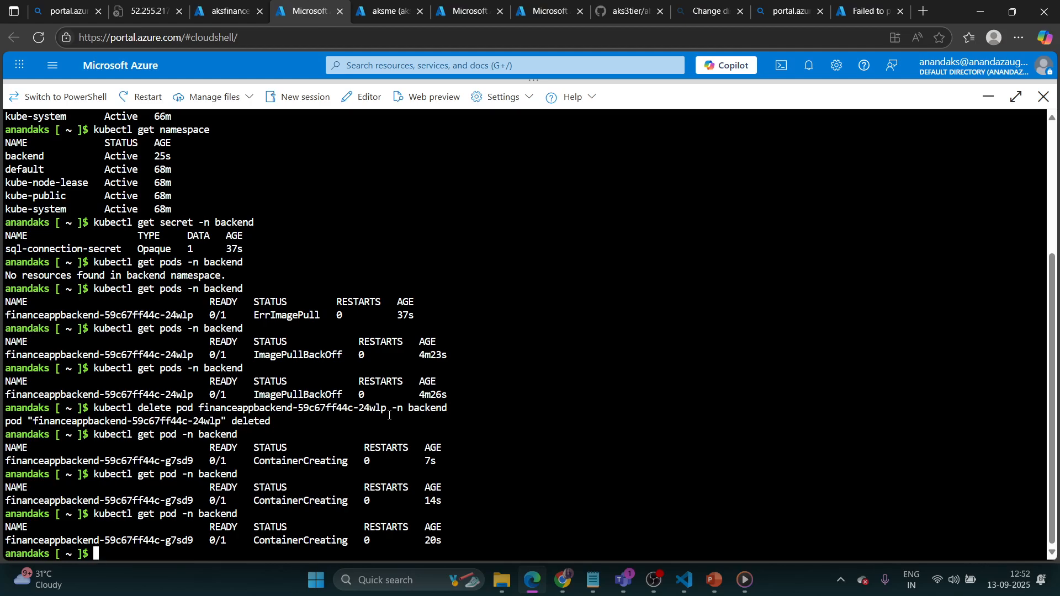
# - Review the AcrPull entry in the aksfinance registry's role assignments, then return to the Cloud Shell browser tab
pyautogui.hotkey('ctrl', 'shift', 'Tab')
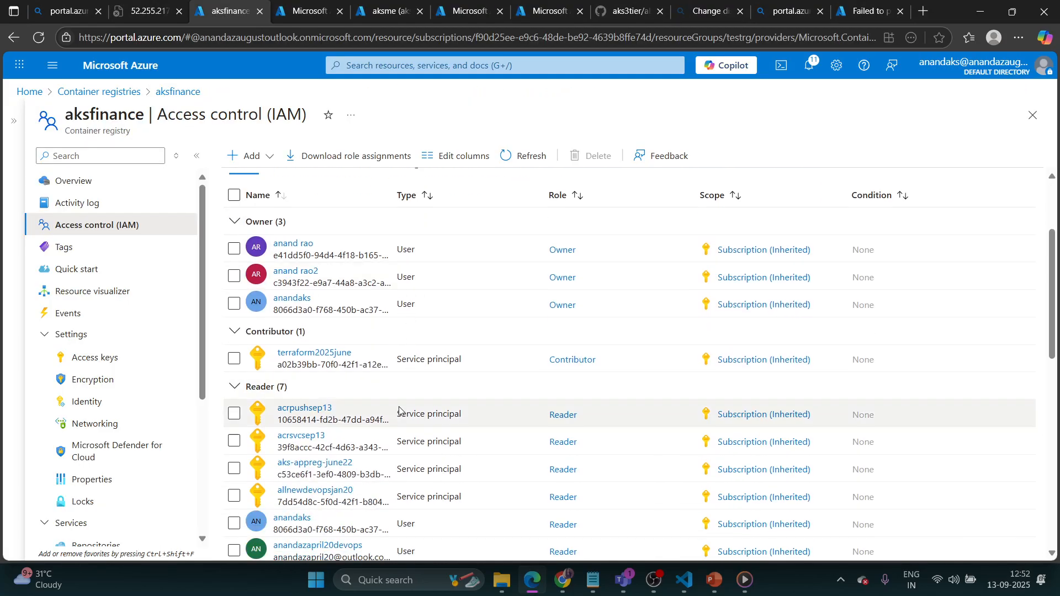
pyautogui.scroll(-1, 405, 459)
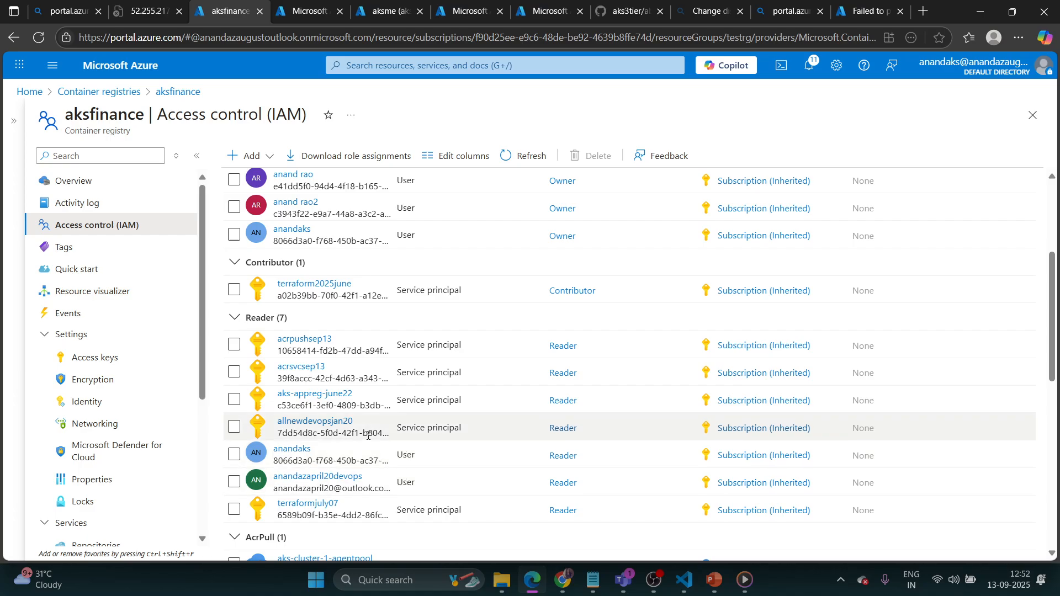
pyautogui.scroll(-5, 368, 436)
pyautogui.scroll(1, 368, 436)
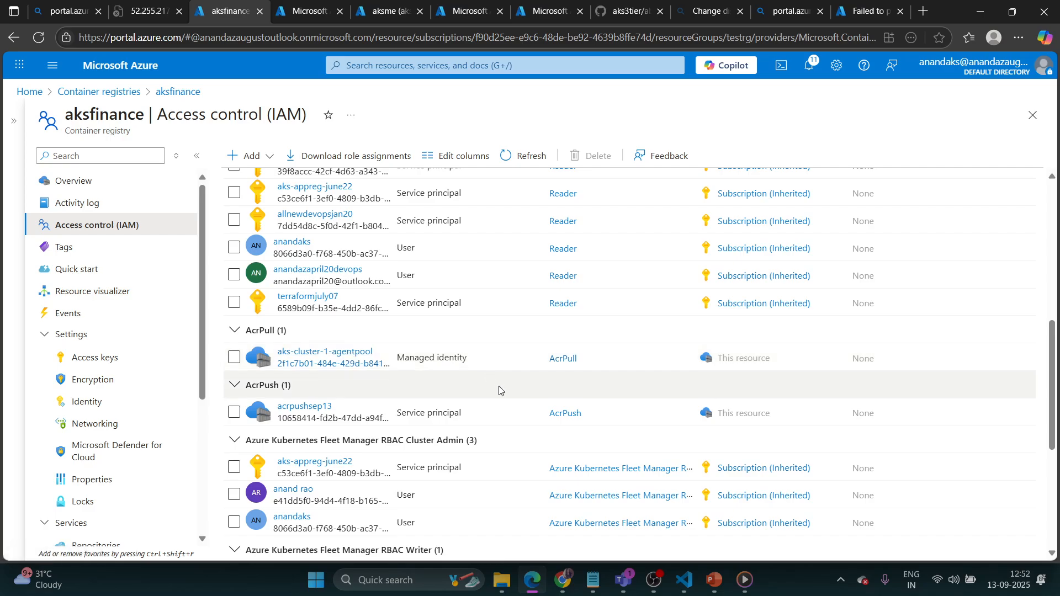
pyautogui.hotkey('ctrl', 'Tab')
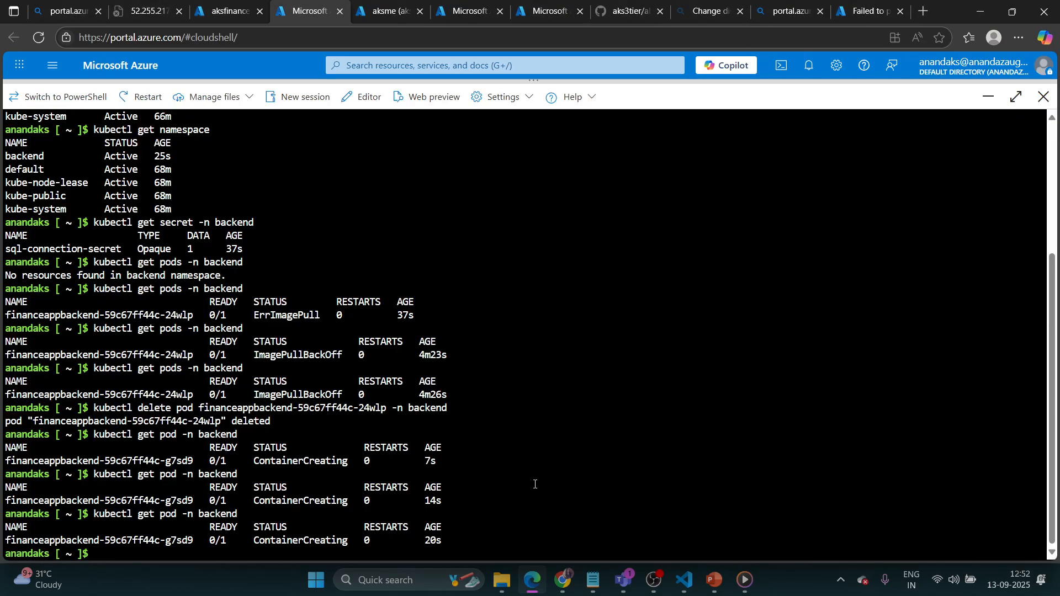
# - Run kubectl get pod -n backend two more times to check the replacement pod's status
pyautogui.press('Up')
pyautogui.press('Return')
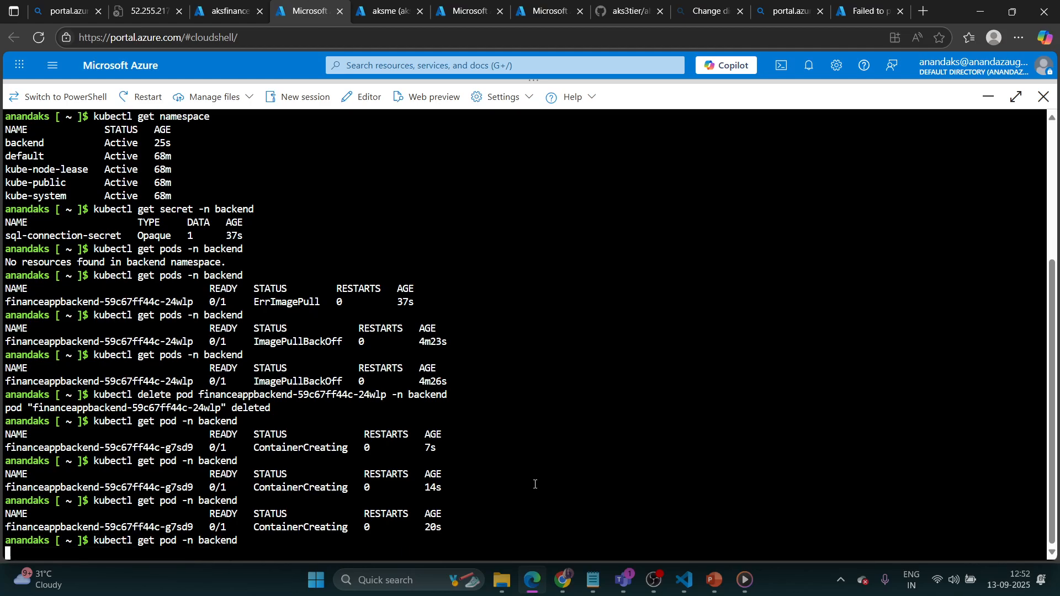
pyautogui.press('Up')
pyautogui.press('Return')
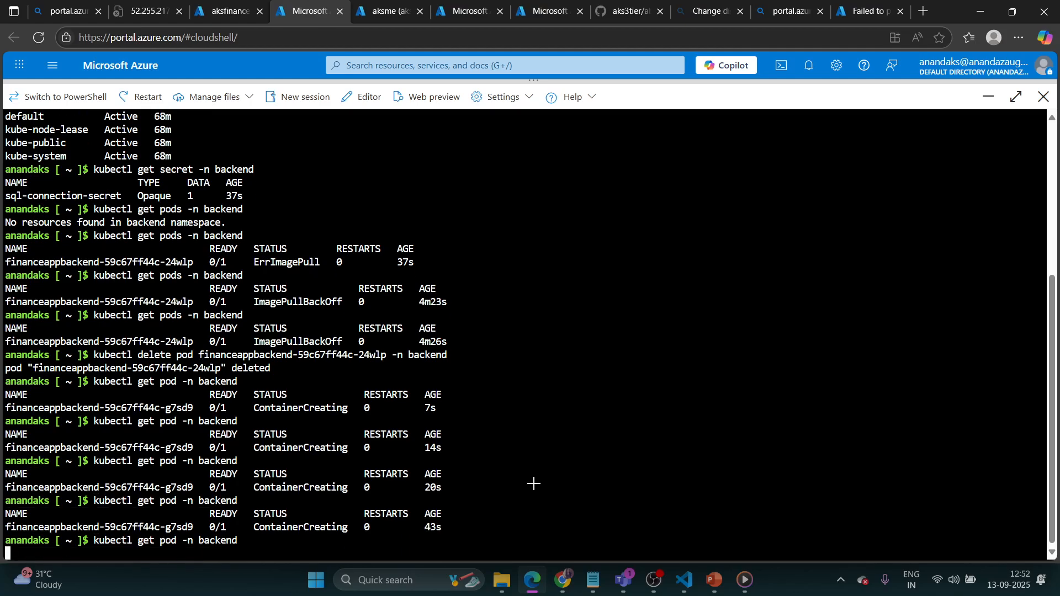
pyautogui.hotkey('ctrl', 'shift', 'Tab')
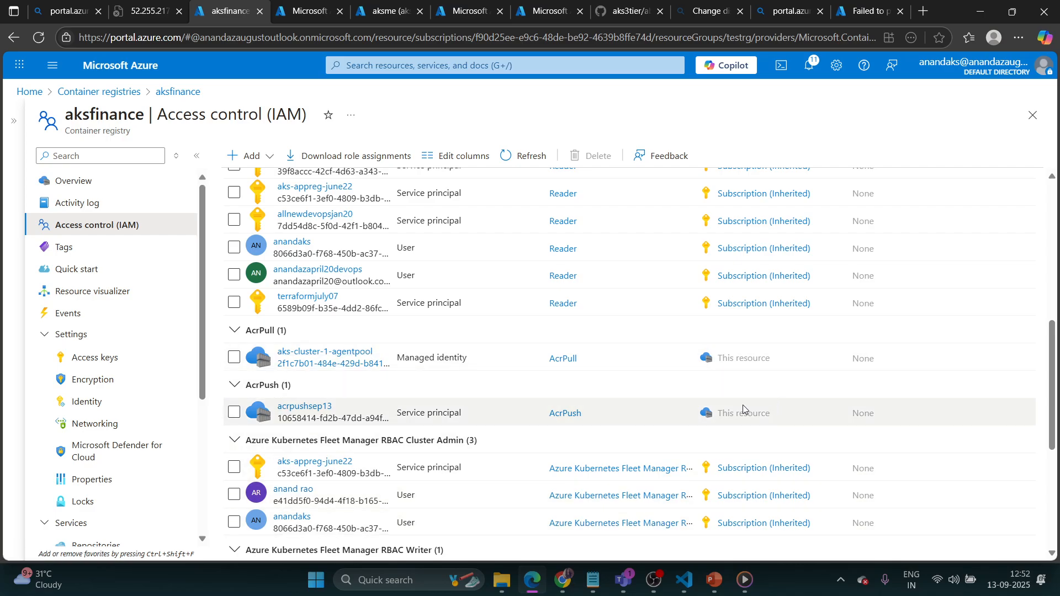
pyautogui.hotkey('ctrl', 'Tab')
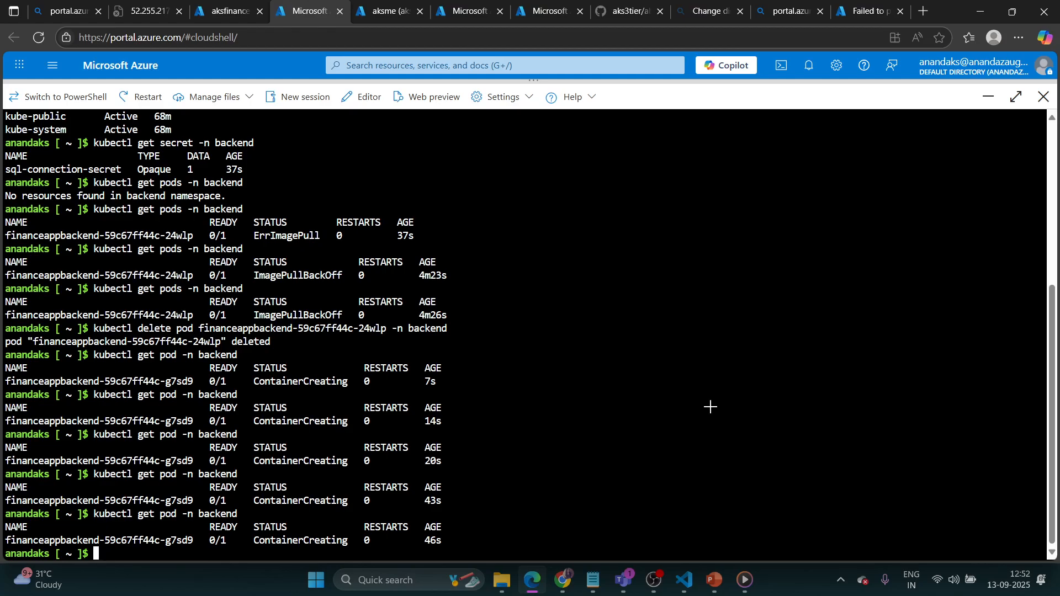
pyautogui.press('alt')
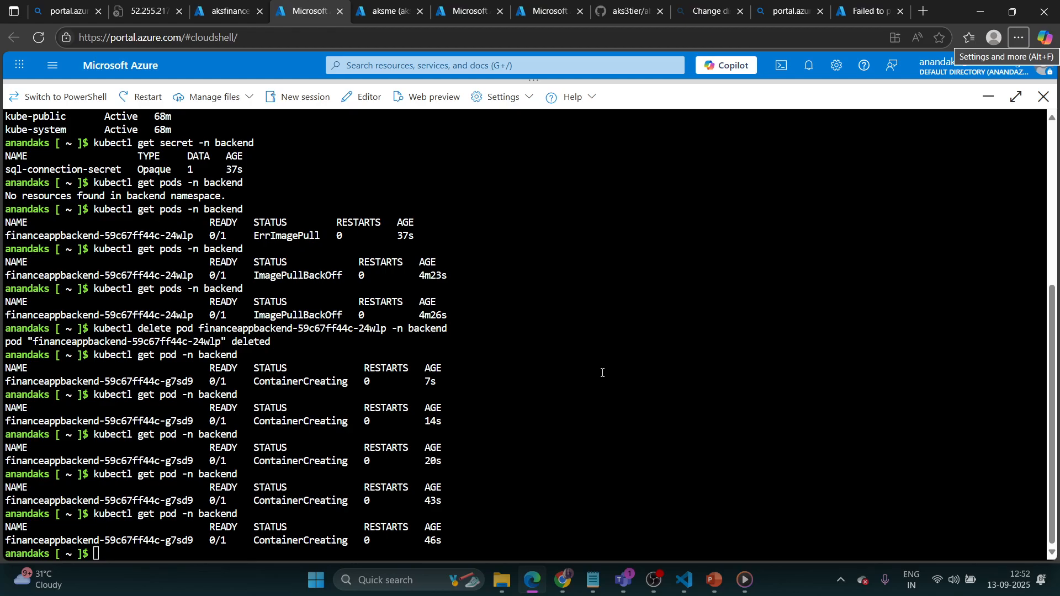
pyautogui.click(227, 12)
pyautogui.click(310, 11)
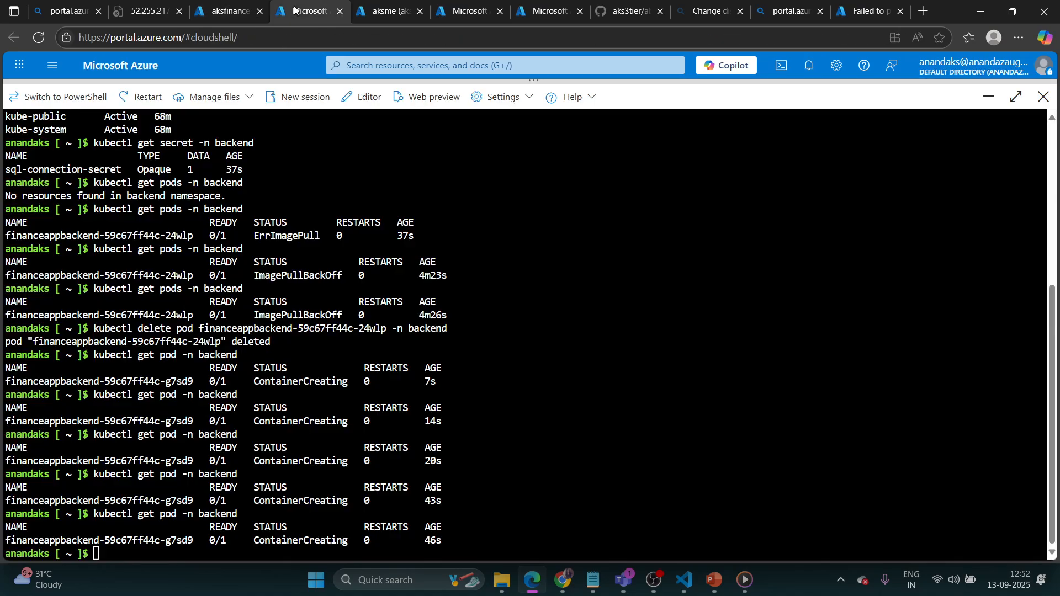
pyautogui.click(385, 12)
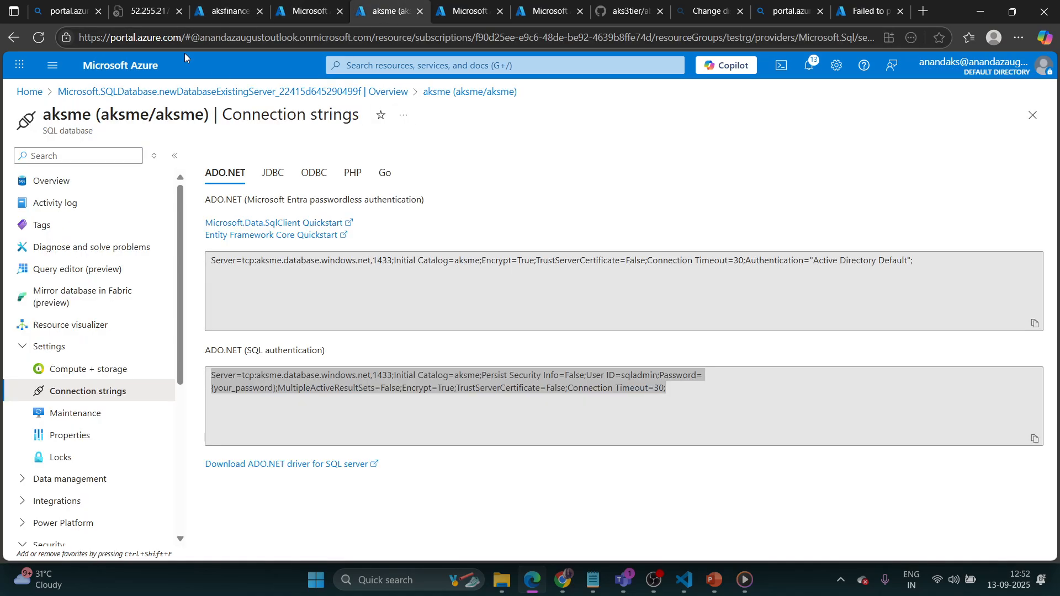
pyautogui.click(67, 12)
pyautogui.click(231, 14)
pyautogui.scroll(4, 273, 221)
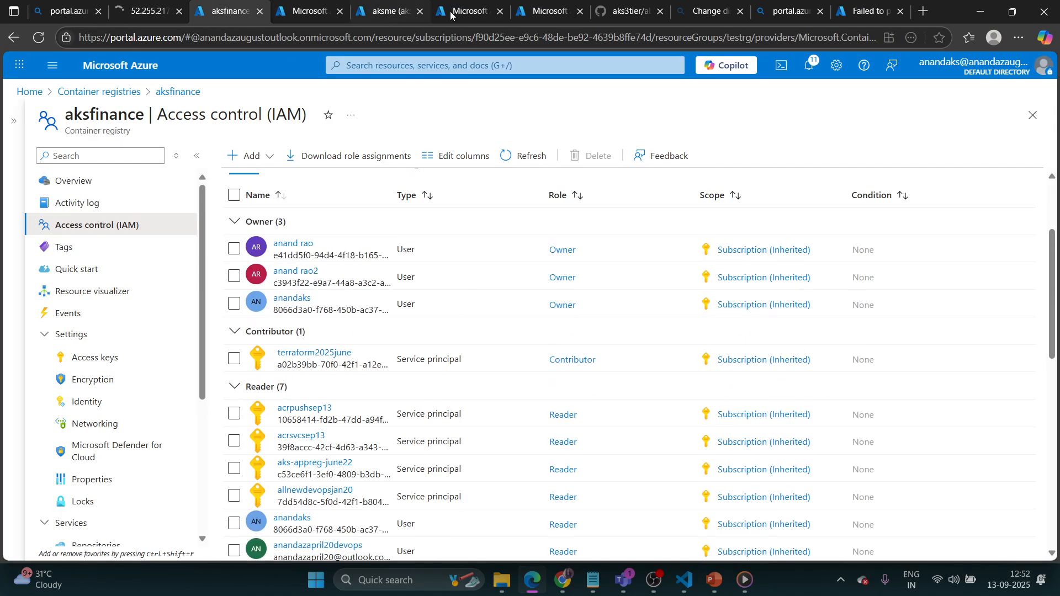
pyautogui.click(1015, 12)
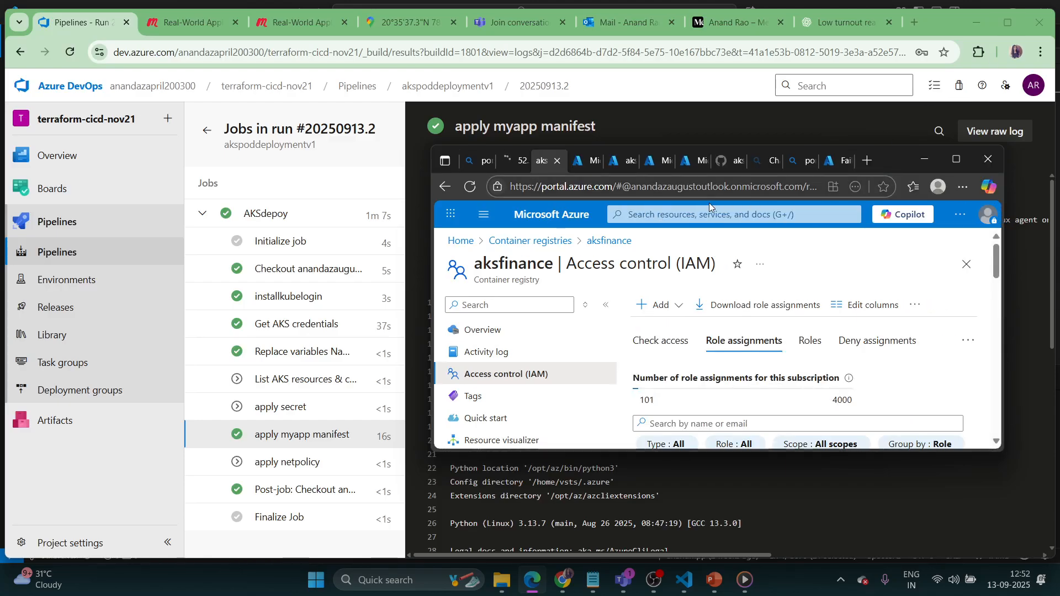
pyautogui.click(950, 159)
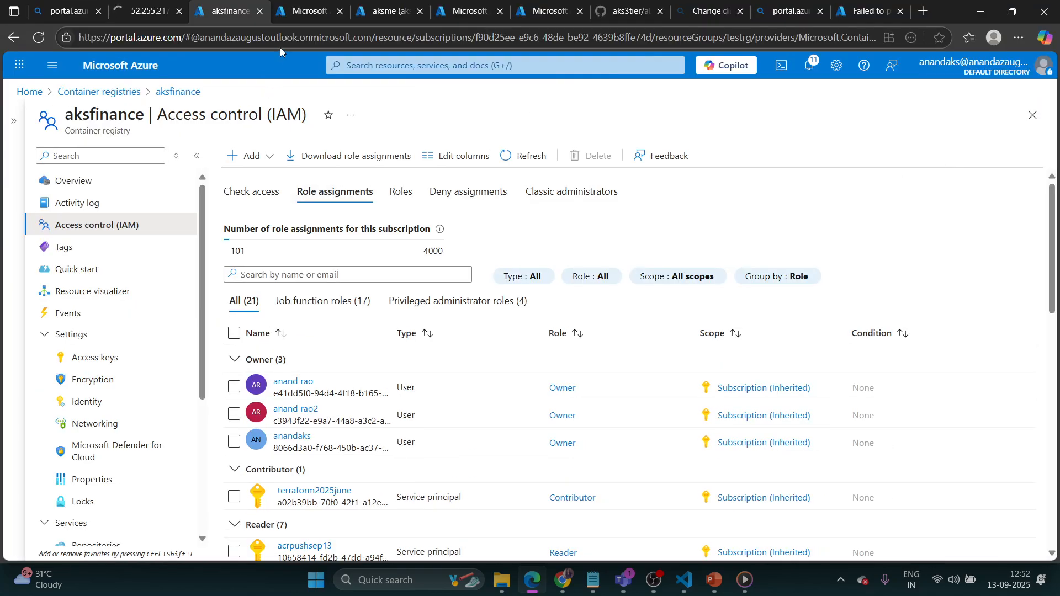
pyautogui.click(300, 15)
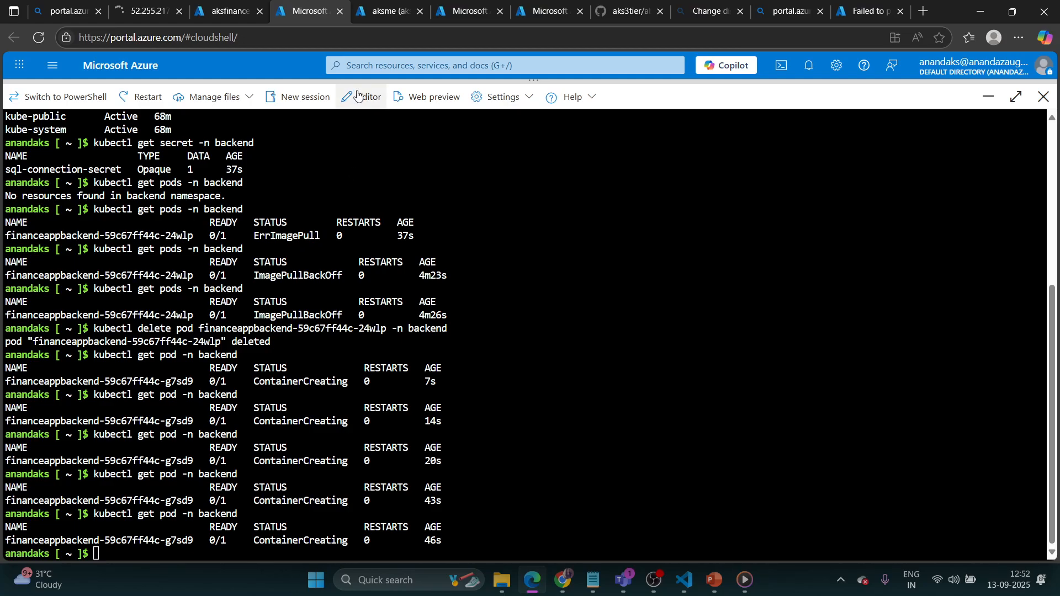
pyautogui.click(390, 14)
pyautogui.click(212, 12)
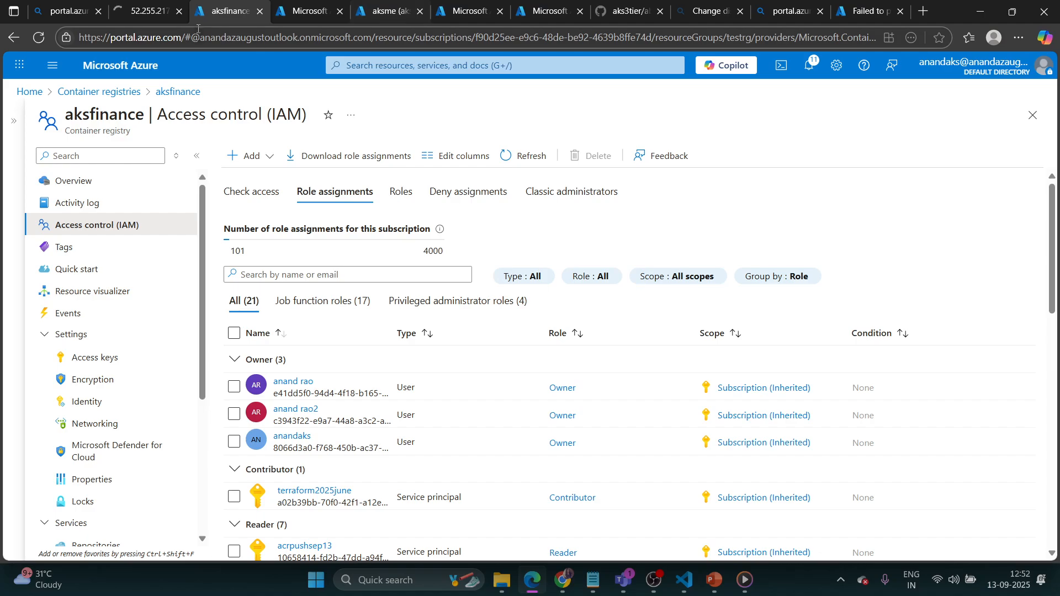
pyautogui.click(307, 12)
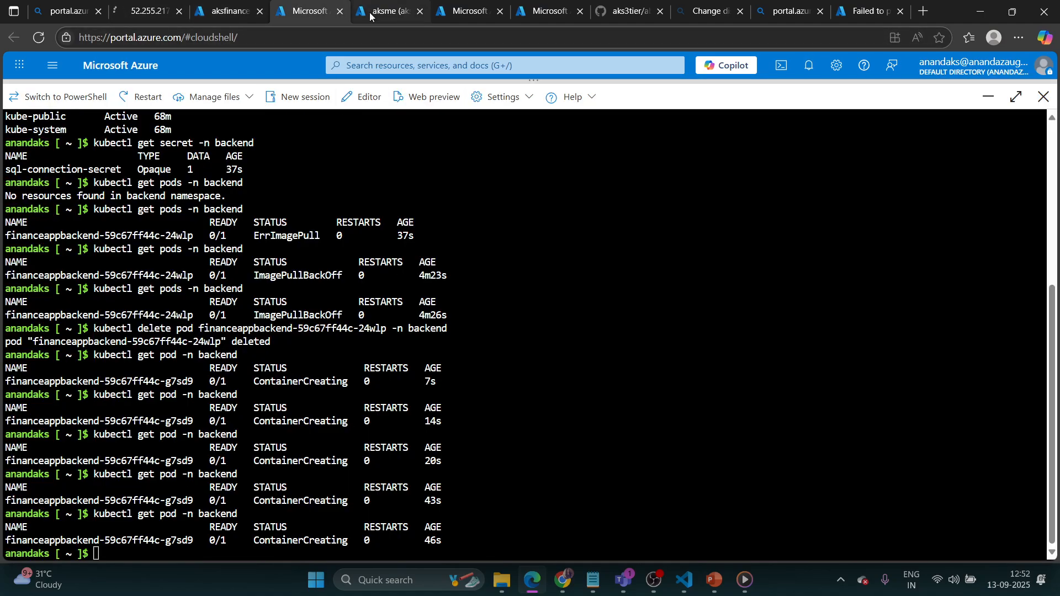
# - In the SQL database's browser tab, find Kubernetes services and open the Workloads page of aks-cluster-1
pyautogui.click(370, 12)
pyautogui.click(409, 65)
pyautogui.write('kubern')
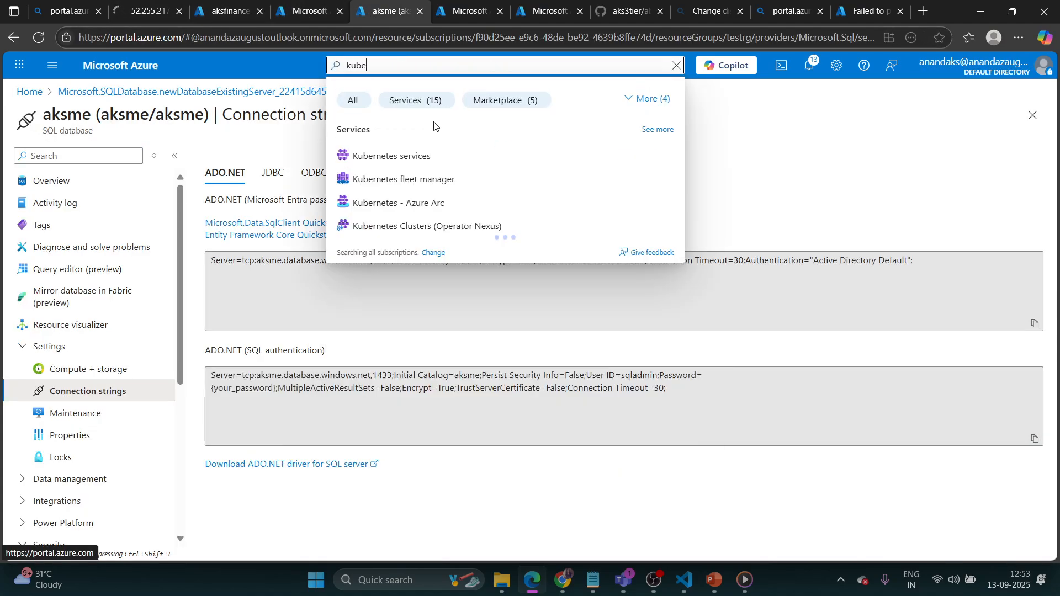
pyautogui.click(414, 160)
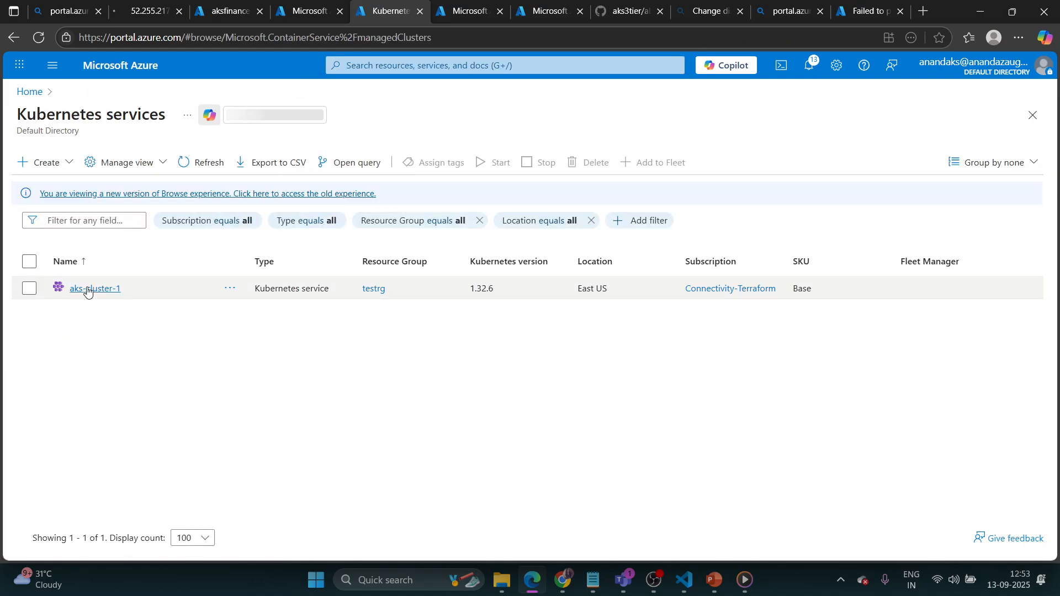
pyautogui.click(88, 288)
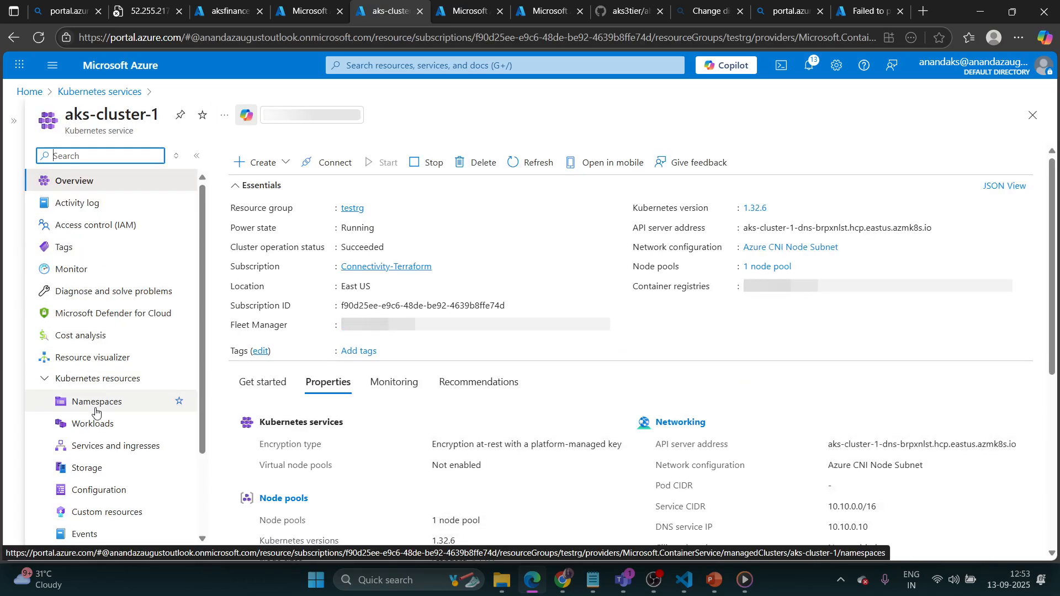
pyautogui.click(95, 424)
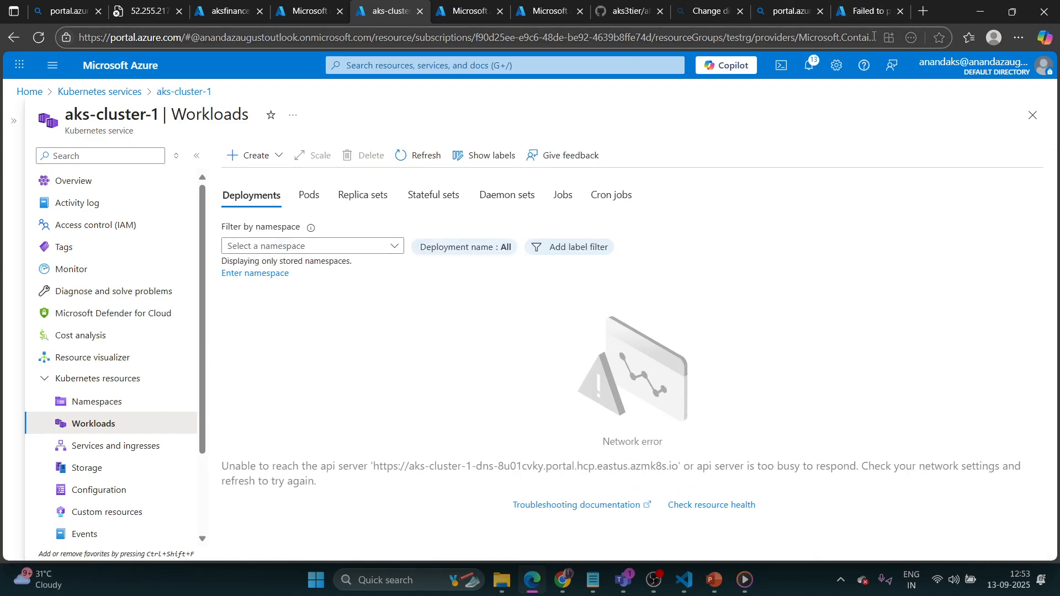
# - From the failed image pull event's browser tab, return to the cluster's pod list, refresh it, and open the financeappbackend pod in the backend namespace
pyautogui.click(865, 11)
pyautogui.click(1032, 97)
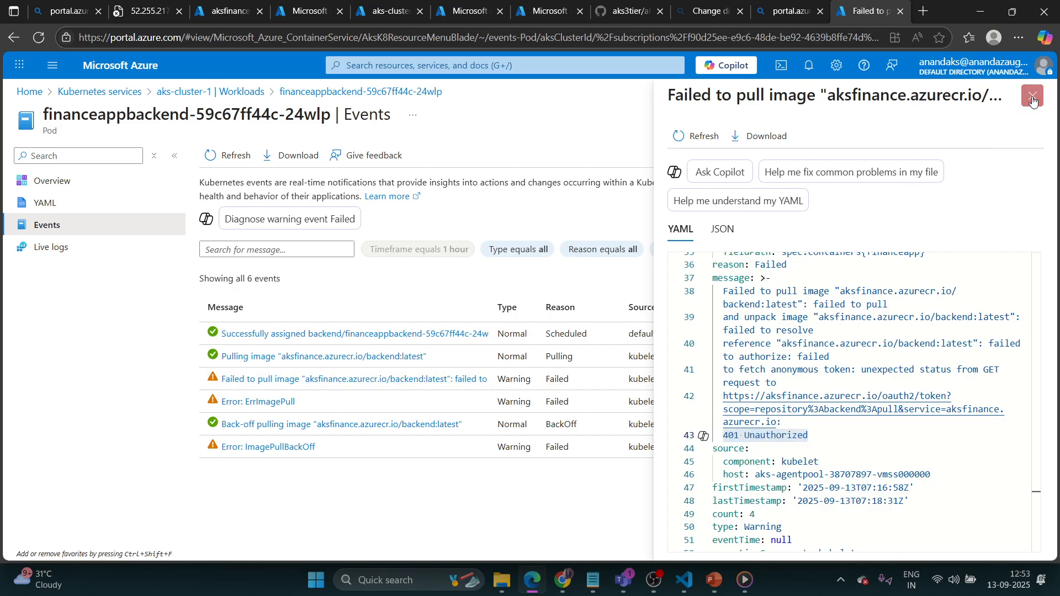
pyautogui.click(247, 93)
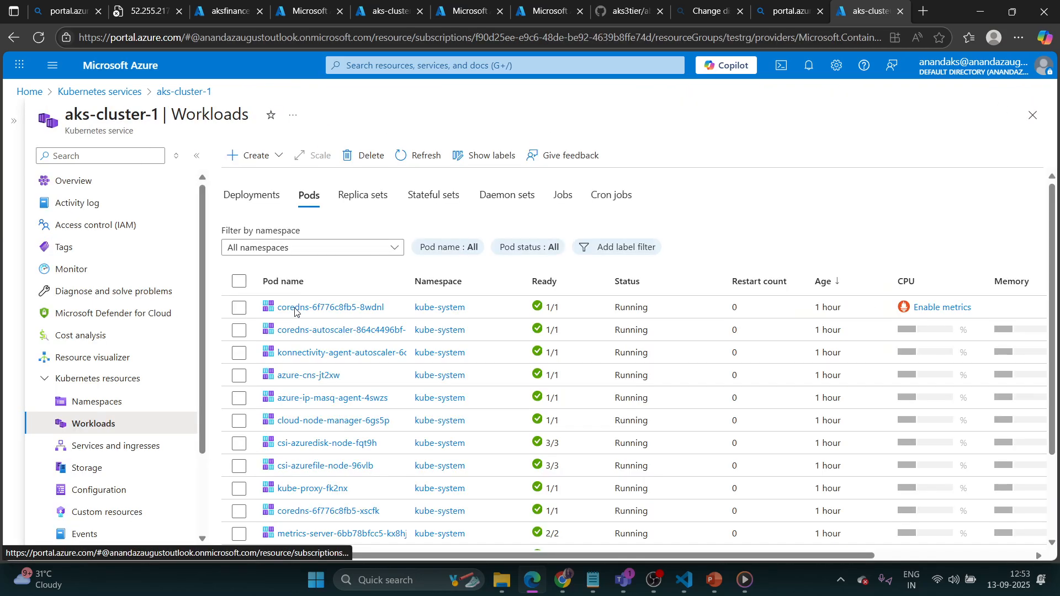
pyautogui.click(414, 157)
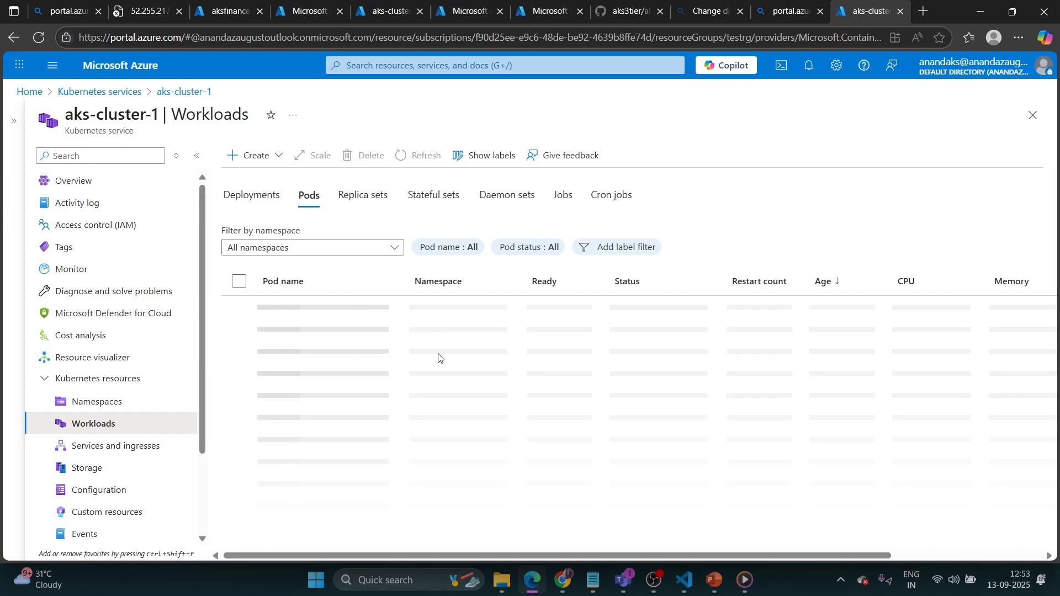
pyautogui.scroll(-2, 442, 282)
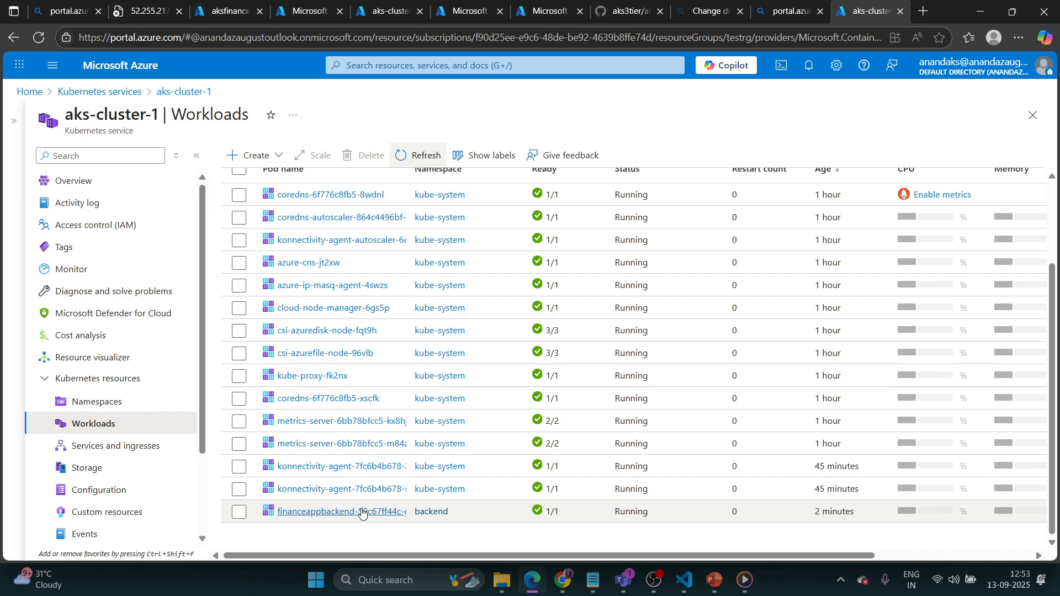
pyautogui.click(322, 513)
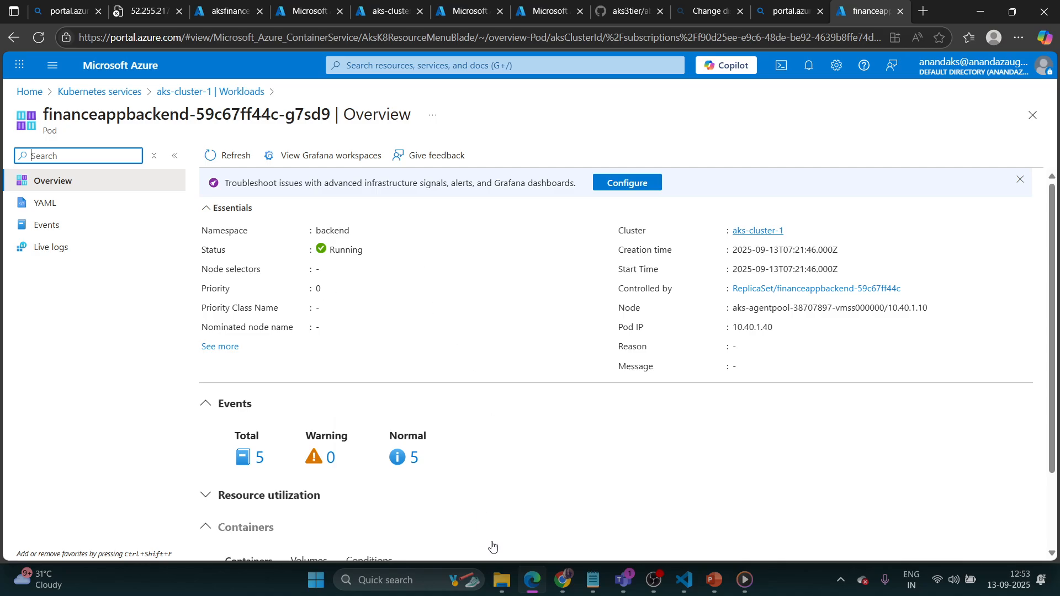
# - Return to the Cloud Shell browser tab and run kubectl get pod -n backend to recheck the replacement pod's status line
pyautogui.click(237, 11)
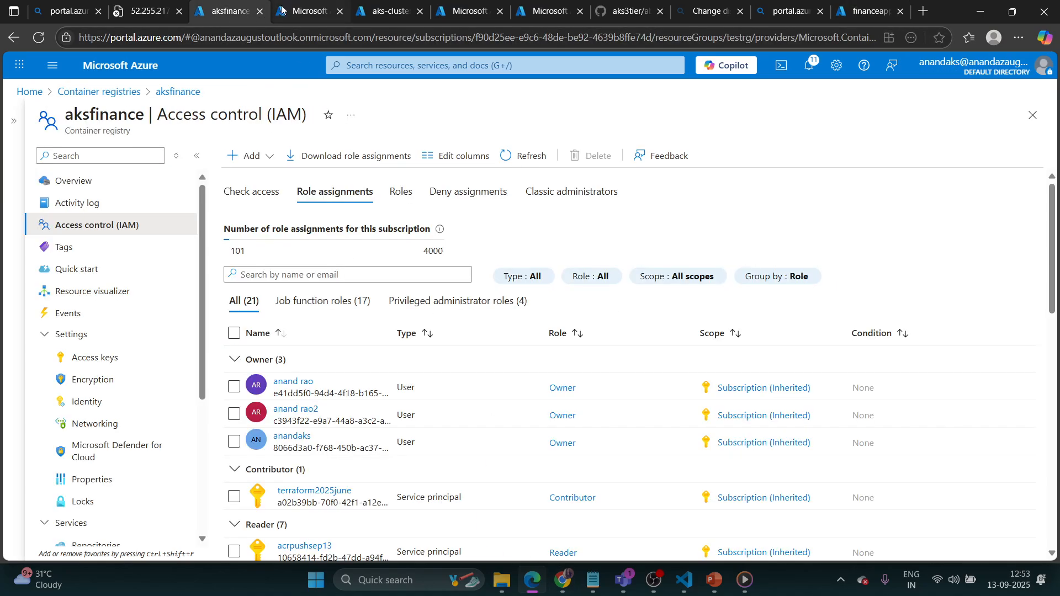
pyautogui.click(303, 11)
pyautogui.press('Up')
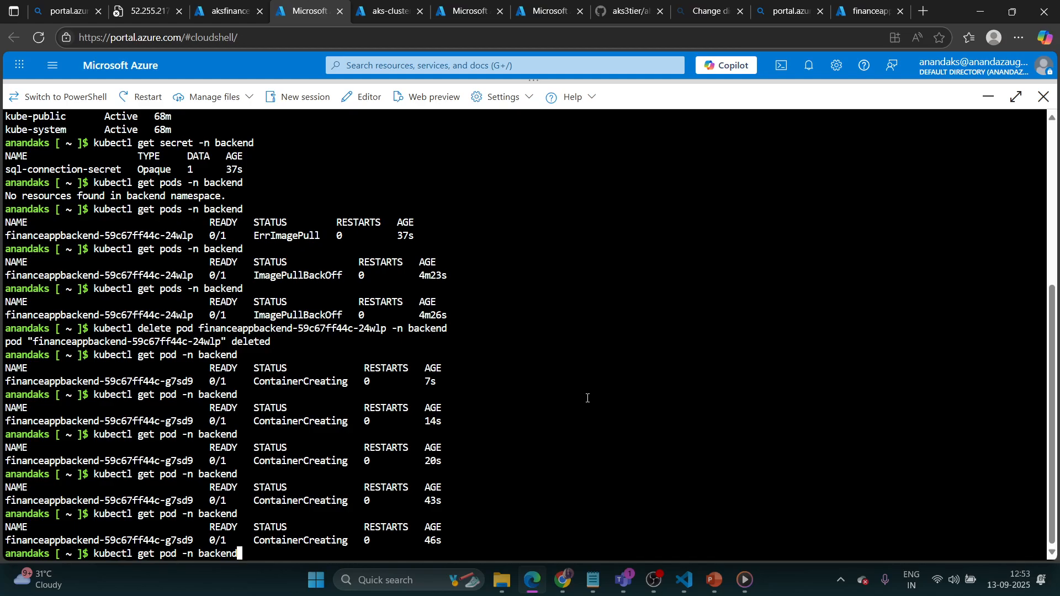
pyautogui.press('Return')
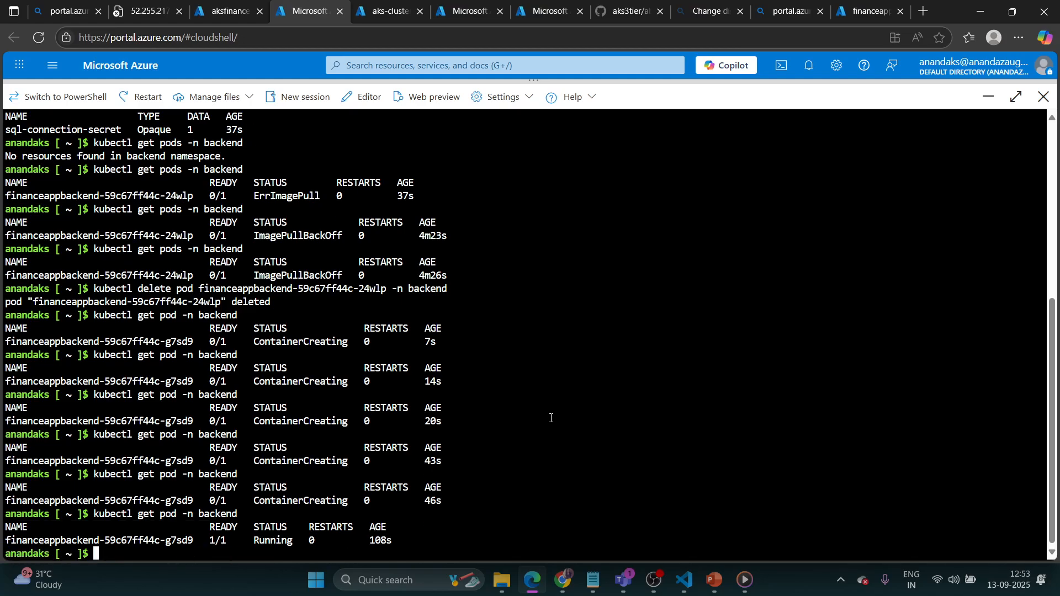
pyautogui.moveTo(416, 542); pyautogui.dragTo(2, 541)
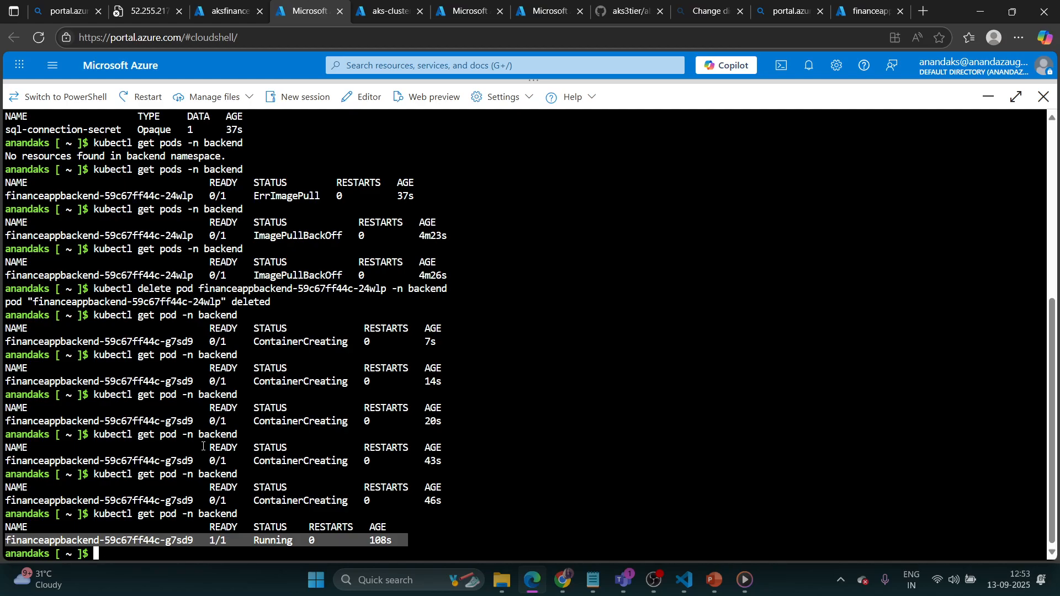
pyautogui.click(402, 540)
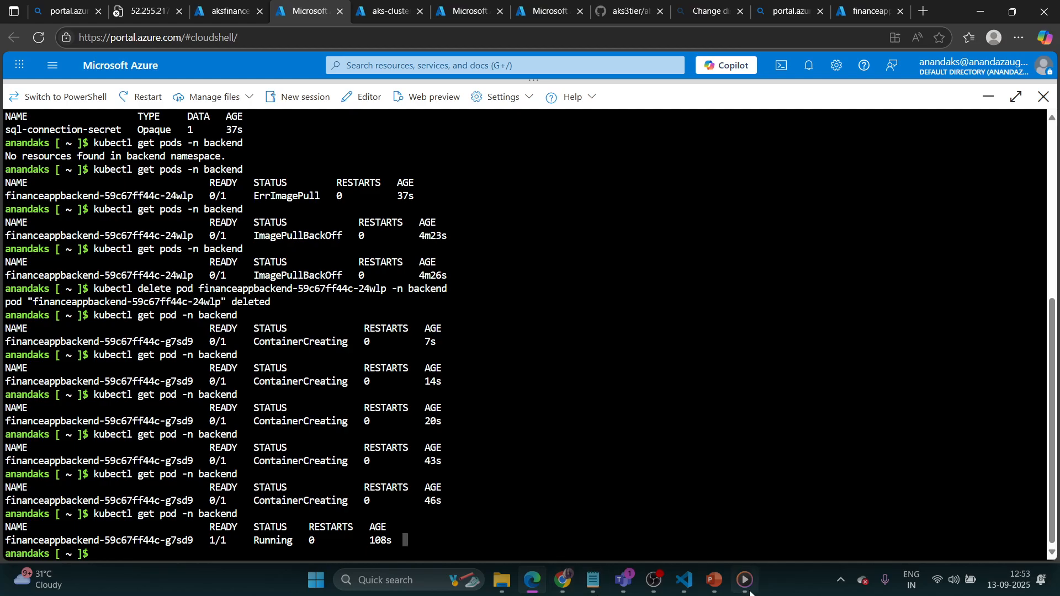
# - Switch to VS Code, examine the kind and replicas settings in backend.yml, and return to Cloud Shell in the browser
pyautogui.click(685, 581)
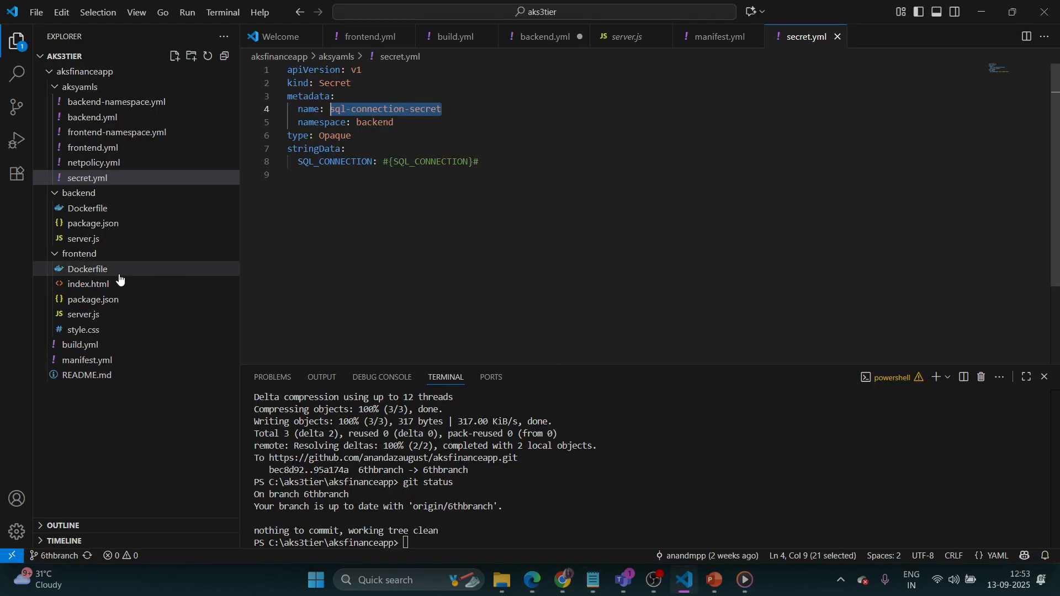
pyautogui.click(130, 119)
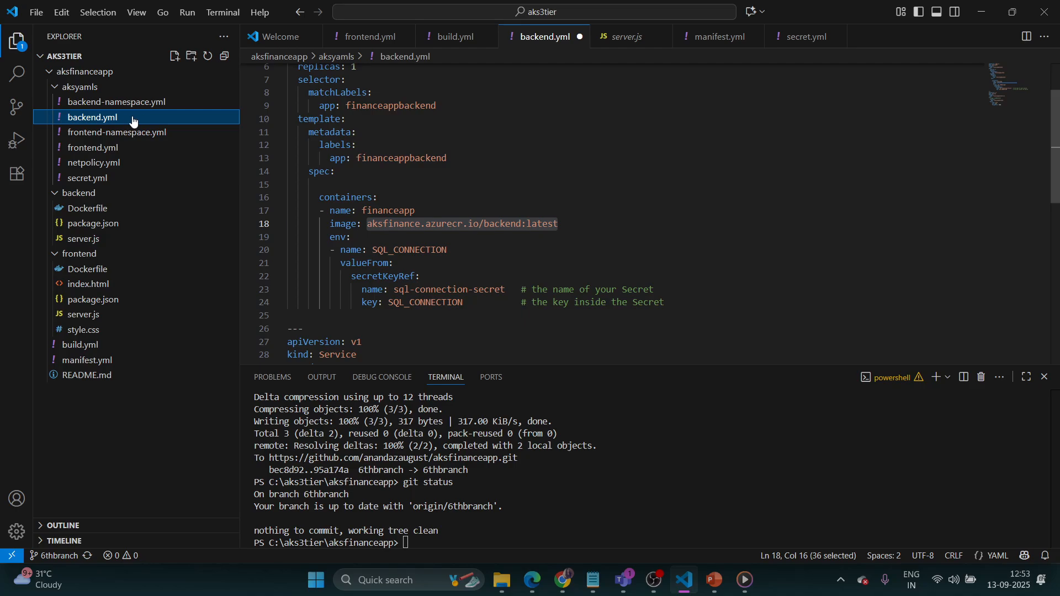
pyautogui.click(350, 132)
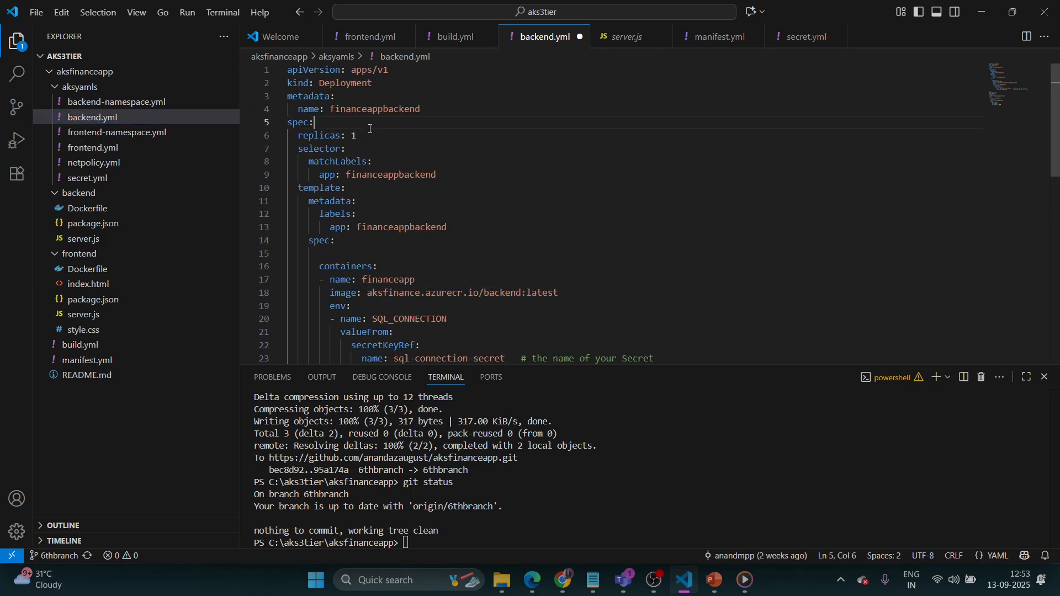
pyautogui.click(385, 138)
pyautogui.doubleClick(321, 84)
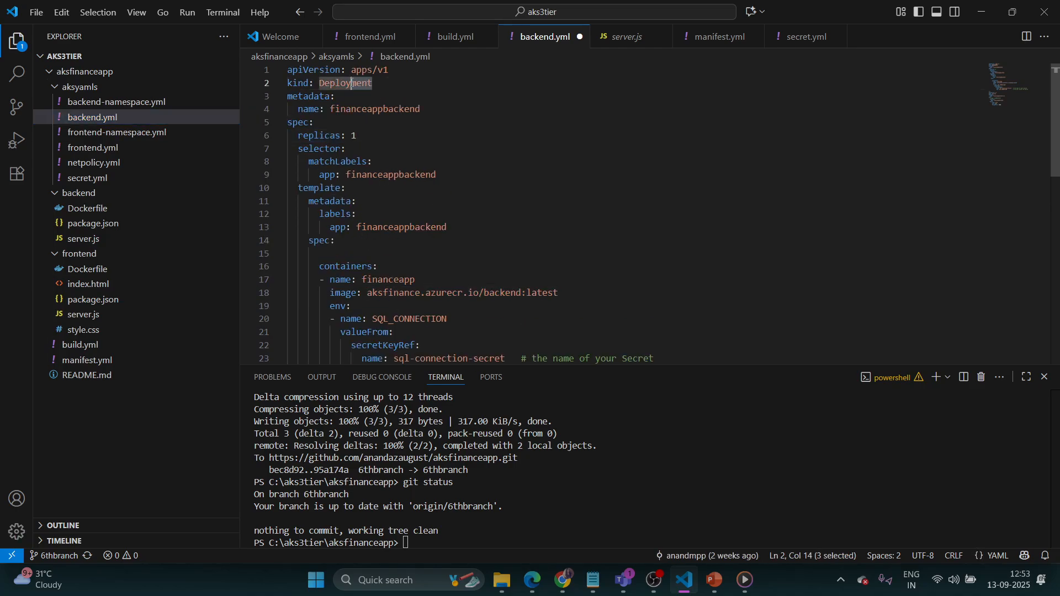
pyautogui.moveTo(387, 138); pyautogui.dragTo(295, 138)
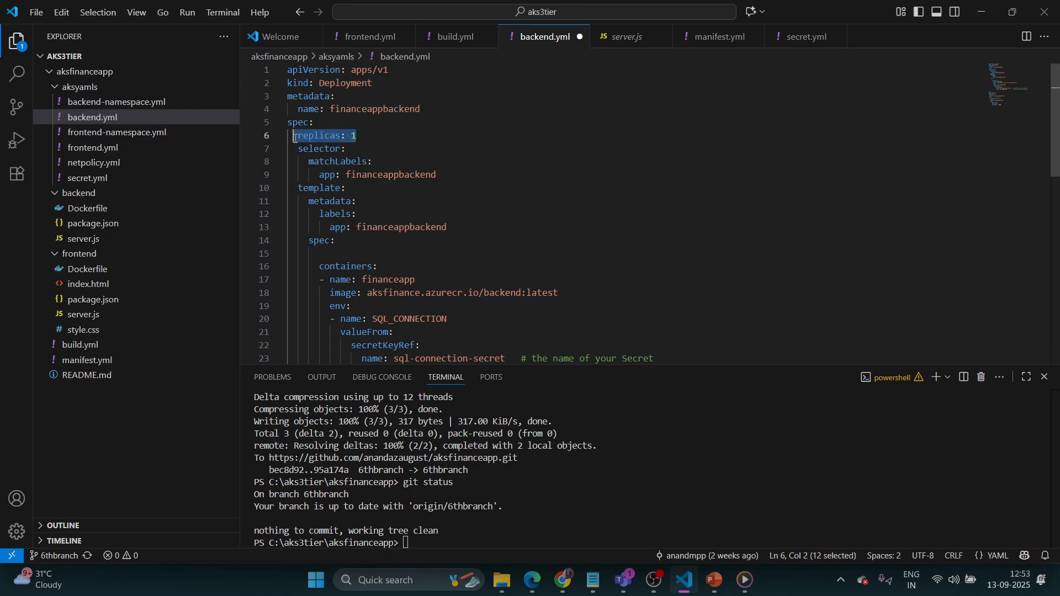
pyautogui.click(487, 193)
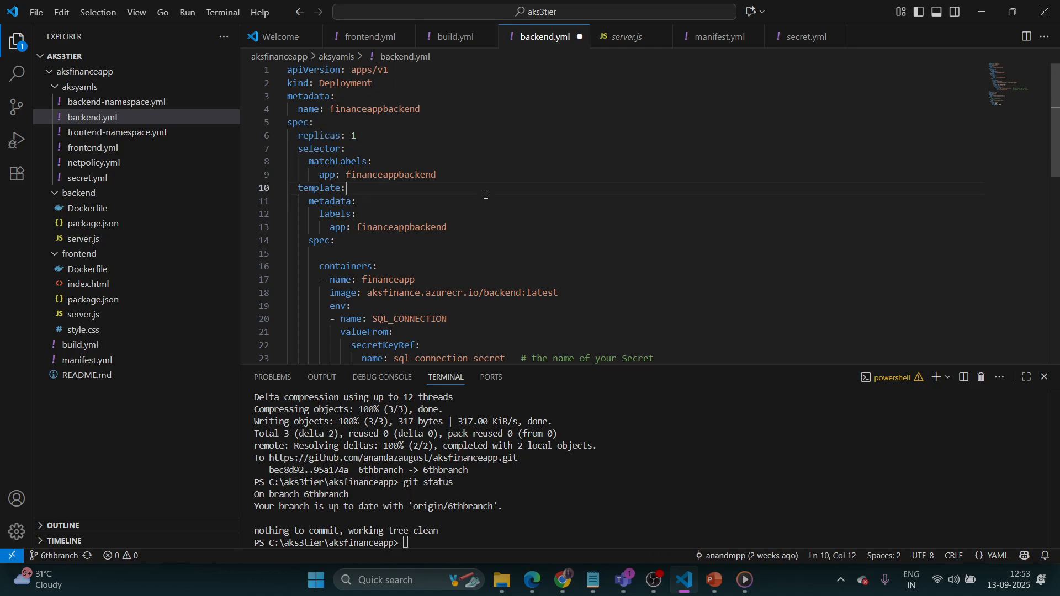
pyautogui.moveTo(358, 137); pyautogui.dragTo(298, 138)
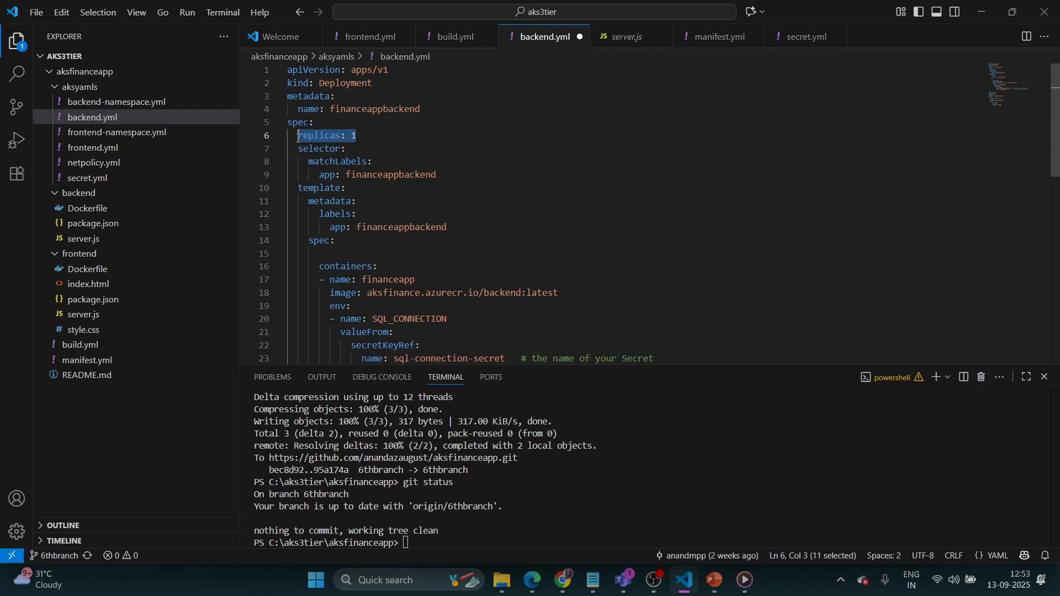
pyautogui.hotkey('alt', 'Tab')
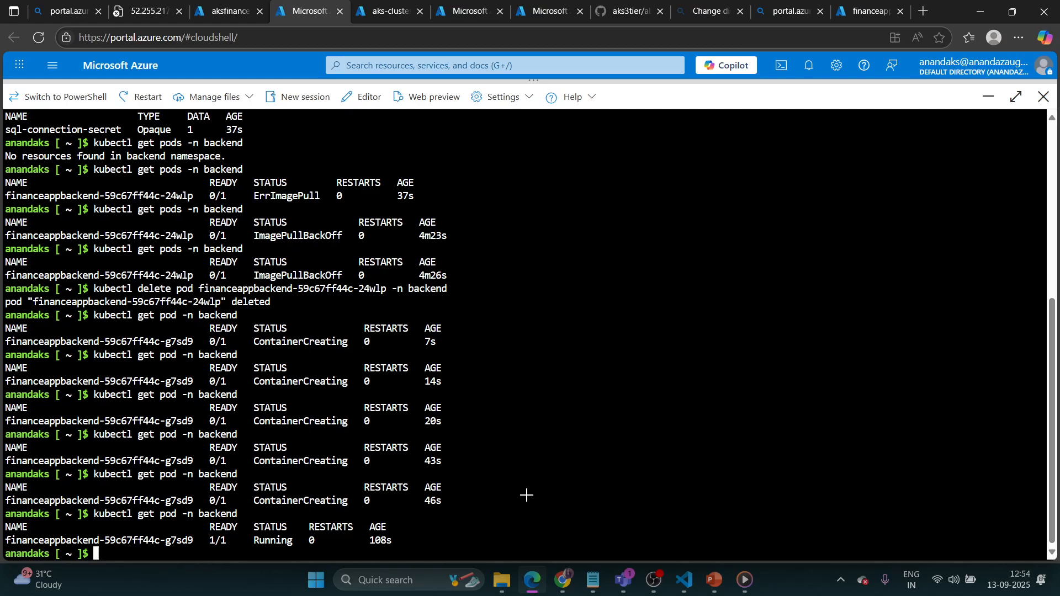
# - Highlight the running backend pod's name in Cloud Shell, then examine the container spec in backend.yml in VS Code
pyautogui.hotkey('alt', 'Tab')
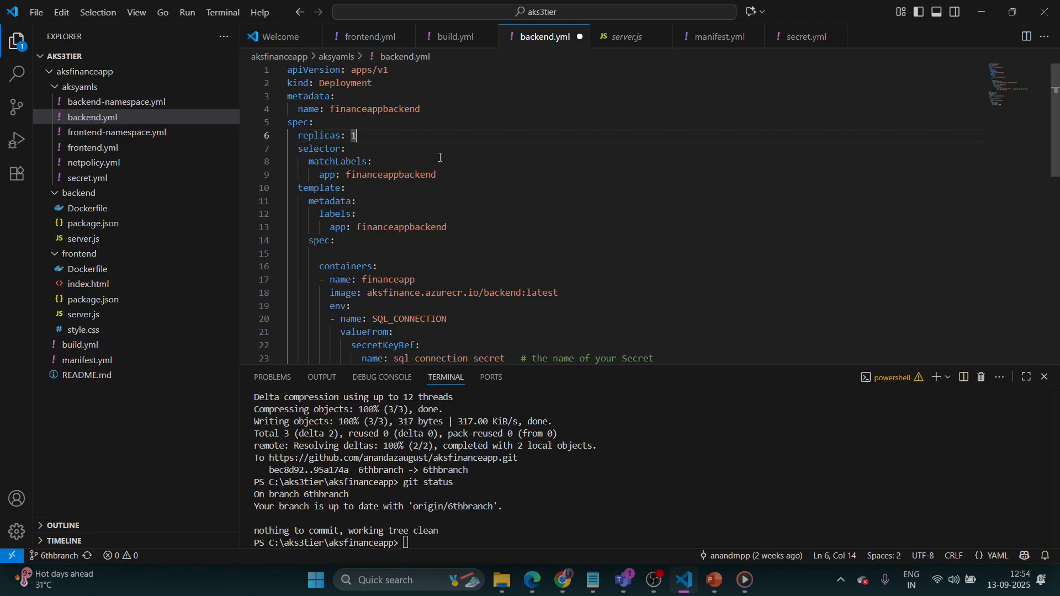
pyautogui.hotkey('alt', 'Tab')
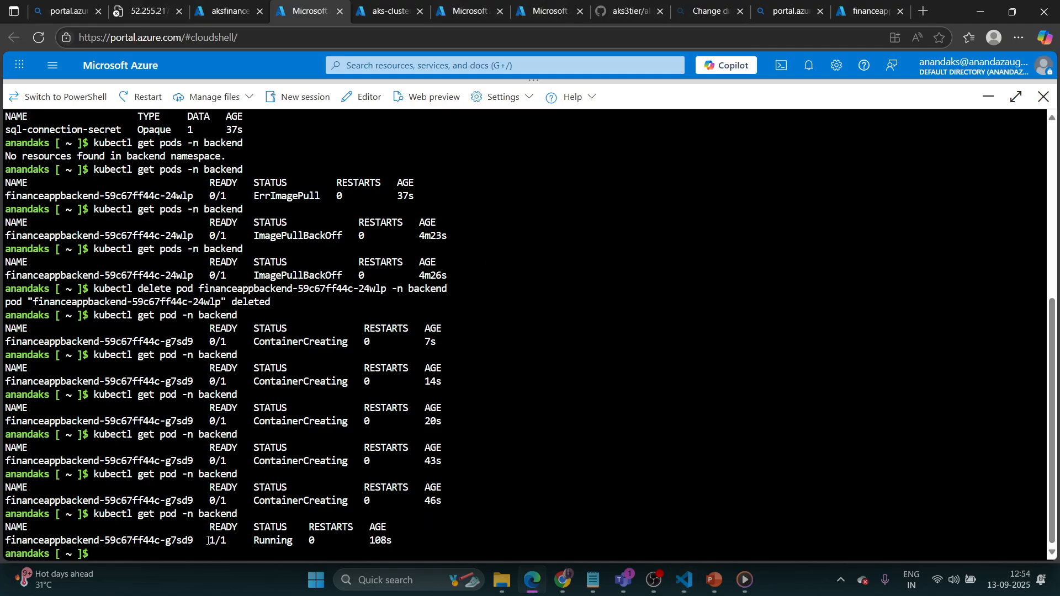
pyautogui.moveTo(208, 541); pyautogui.dragTo(5, 541)
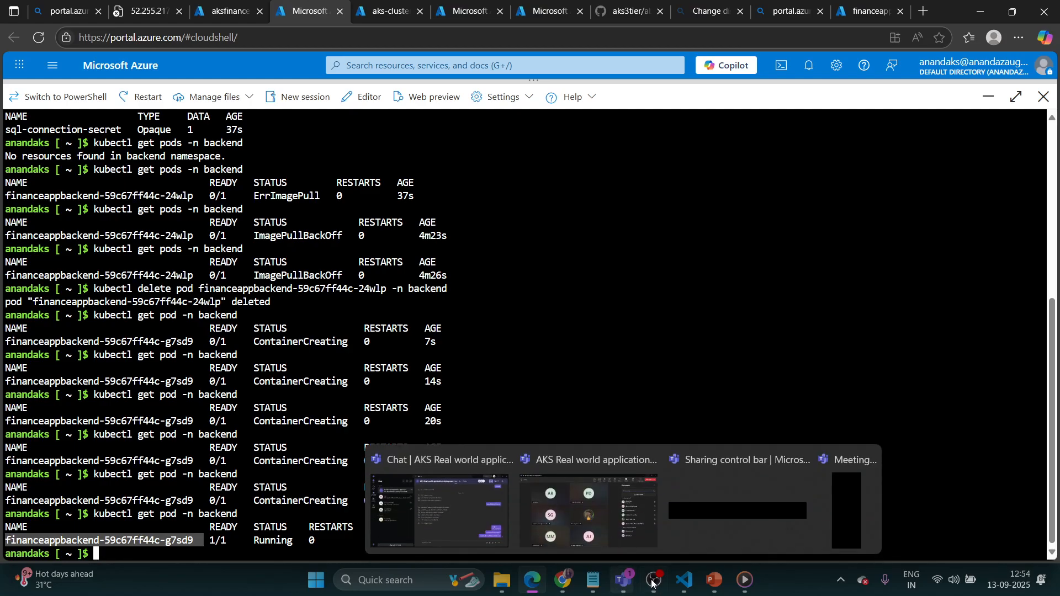
pyautogui.click(685, 581)
pyautogui.click(335, 241)
pyautogui.scroll(-2, 353, 241)
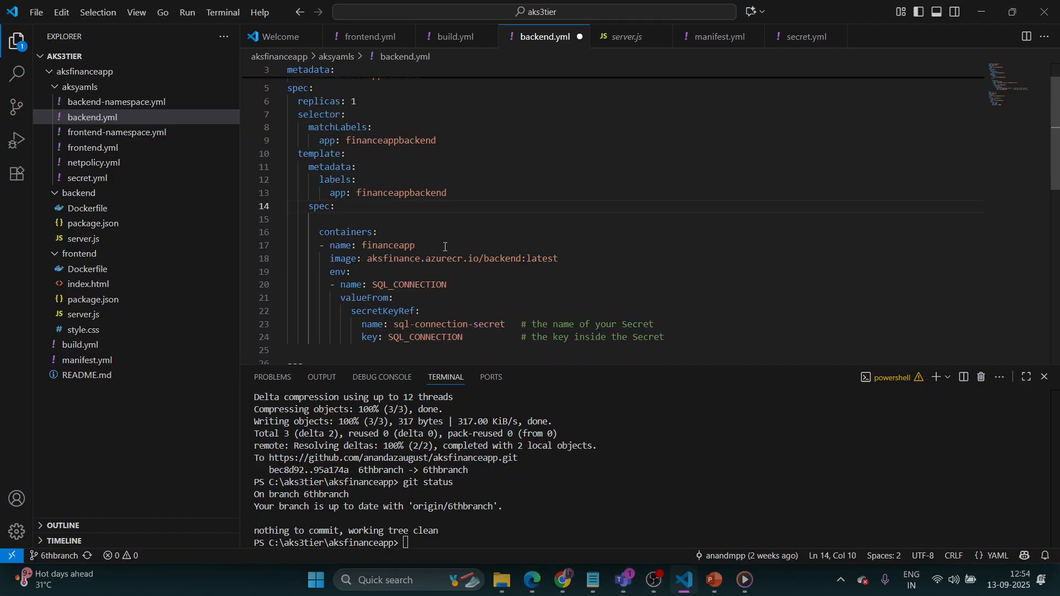
# - Open manifest.yml and examine the apply myapp manifest and apply netpolicy tasks, including the netpolicy task's azureSubscription value
pyautogui.click(83, 361)
pyautogui.scroll(2, 528, 280)
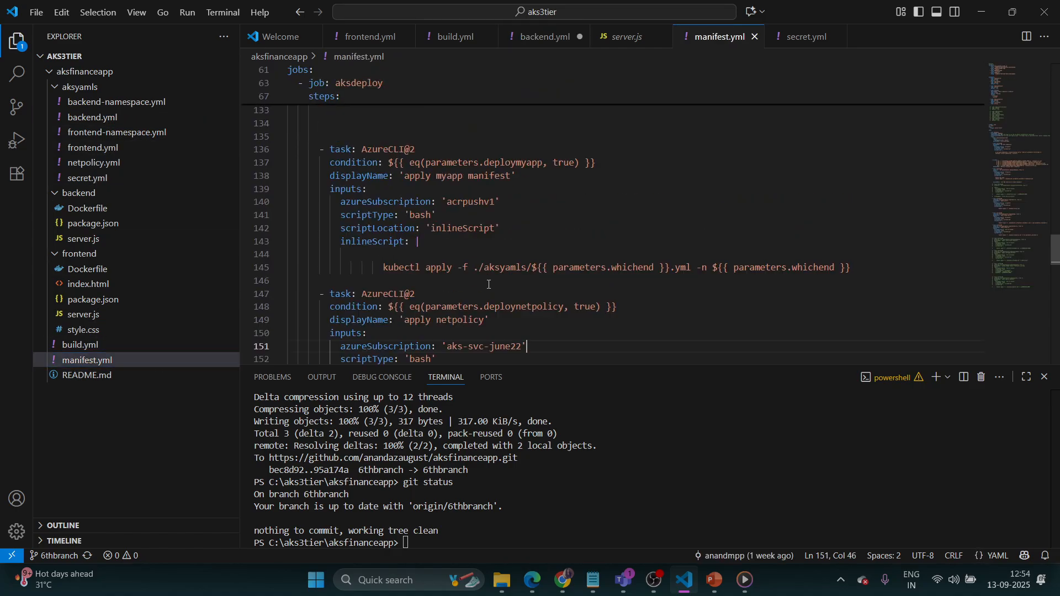
pyautogui.scroll(-1, 489, 285)
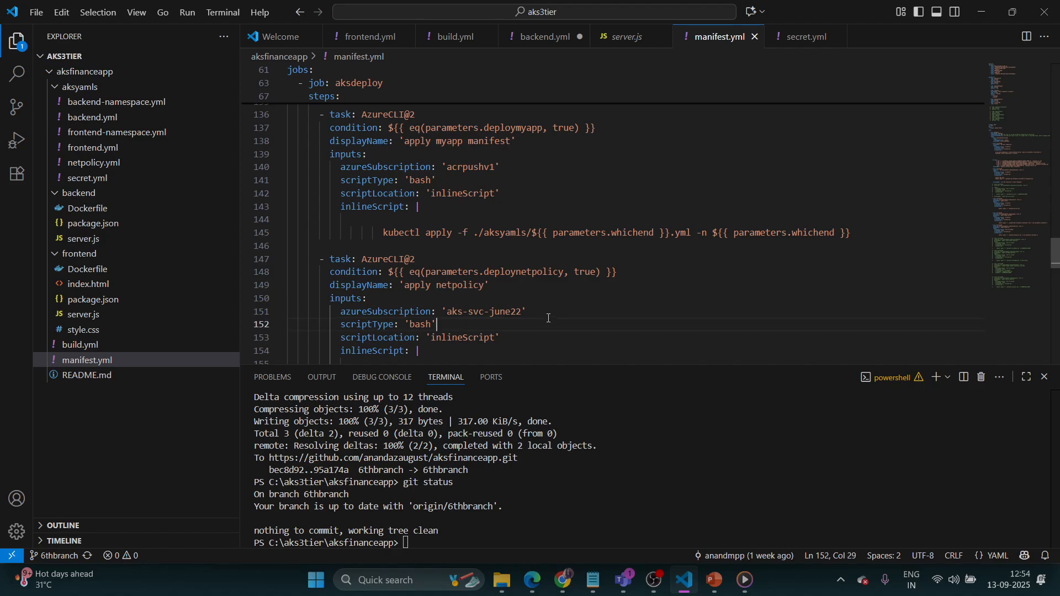
pyautogui.moveTo(546, 312); pyautogui.dragTo(409, 313)
pyautogui.scroll(-1, 441, 317)
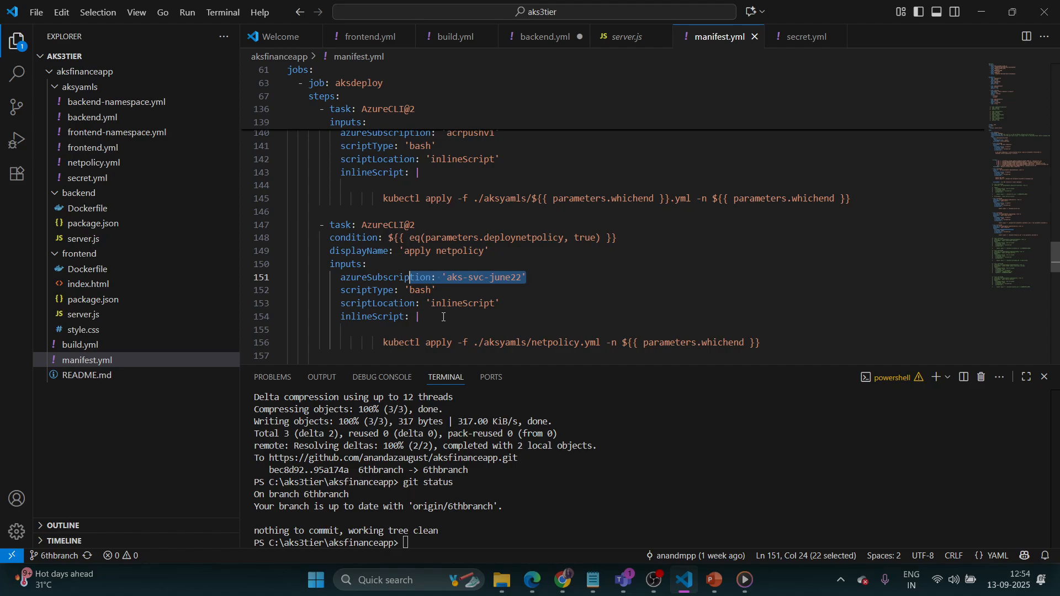
pyautogui.click(569, 303)
pyautogui.moveTo(501, 254); pyautogui.dragTo(439, 253)
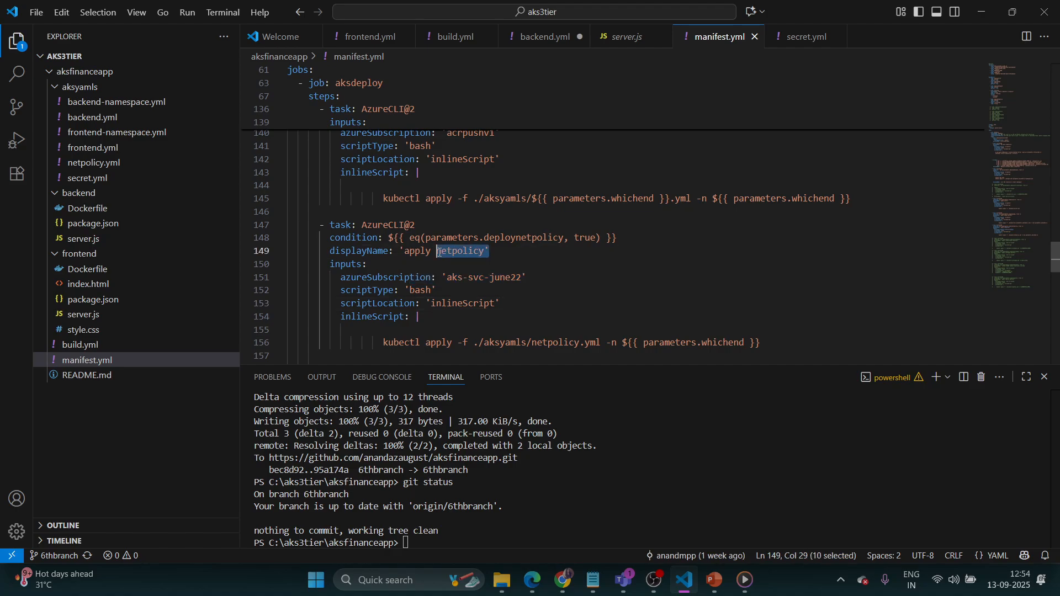
pyautogui.moveTo(541, 279); pyautogui.dragTo(437, 278)
pyautogui.scroll(-1, 492, 285)
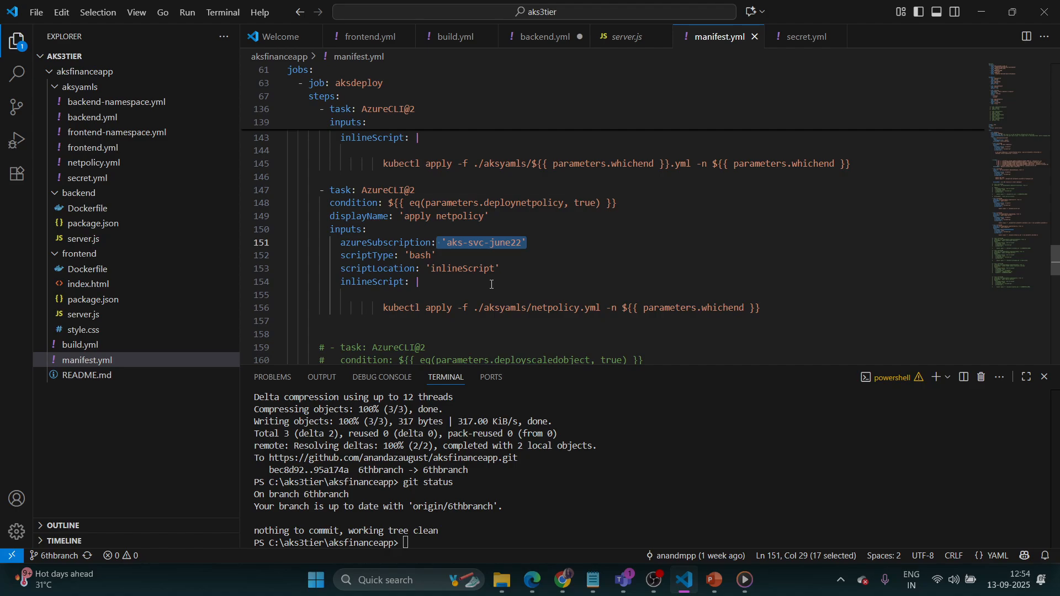
pyautogui.hotkey('alt', 'Tab')
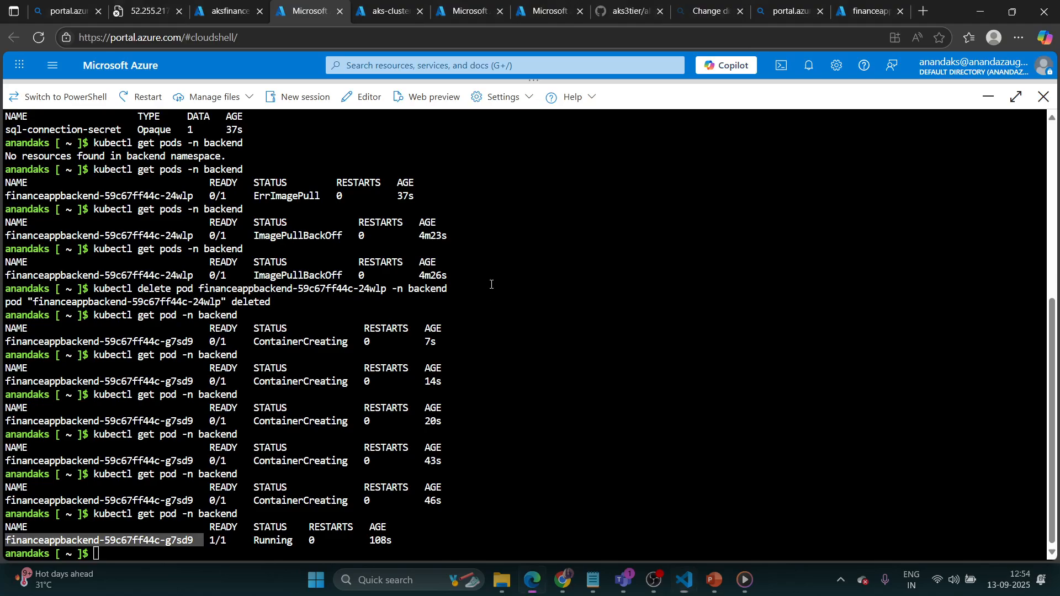
pyautogui.click(488, 368)
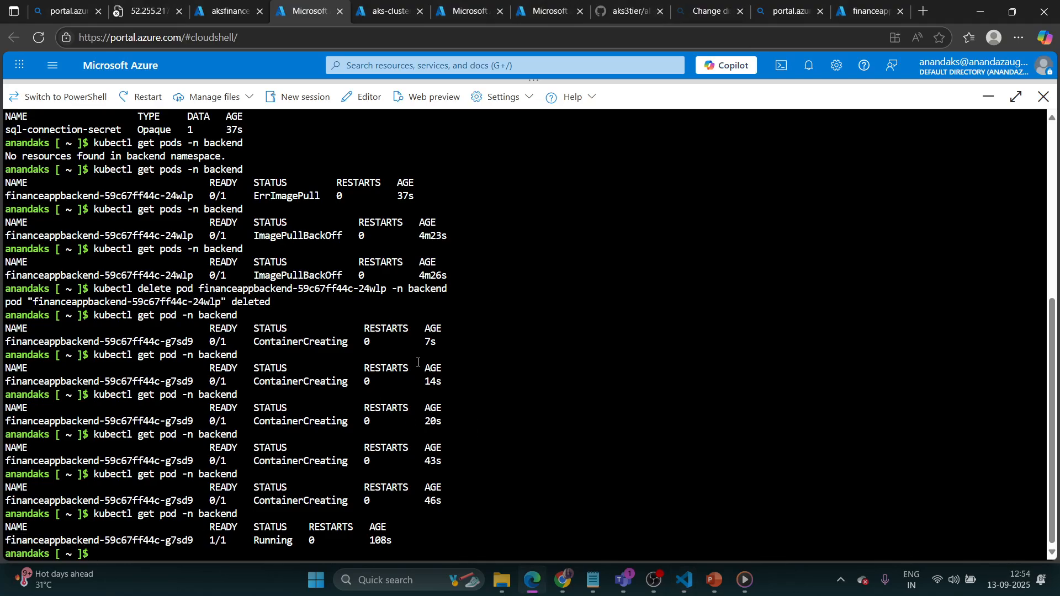
pyautogui.hotkey('alt', 'Tab')
pyautogui.hotkey('alt', 'Tab')
pyautogui.click(513, 275)
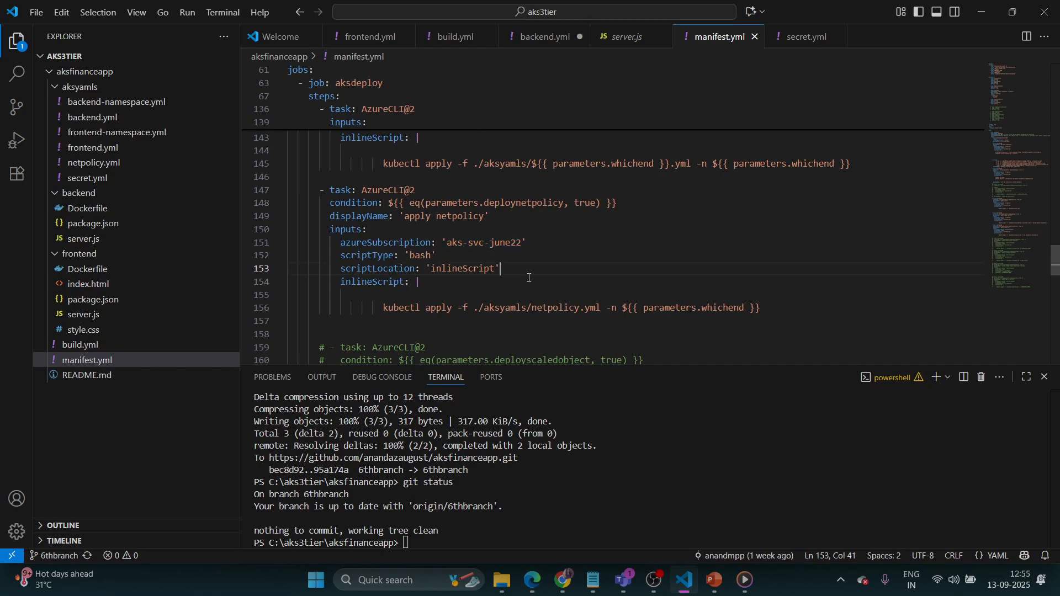
pyautogui.hotkey('alt', 'Tab')
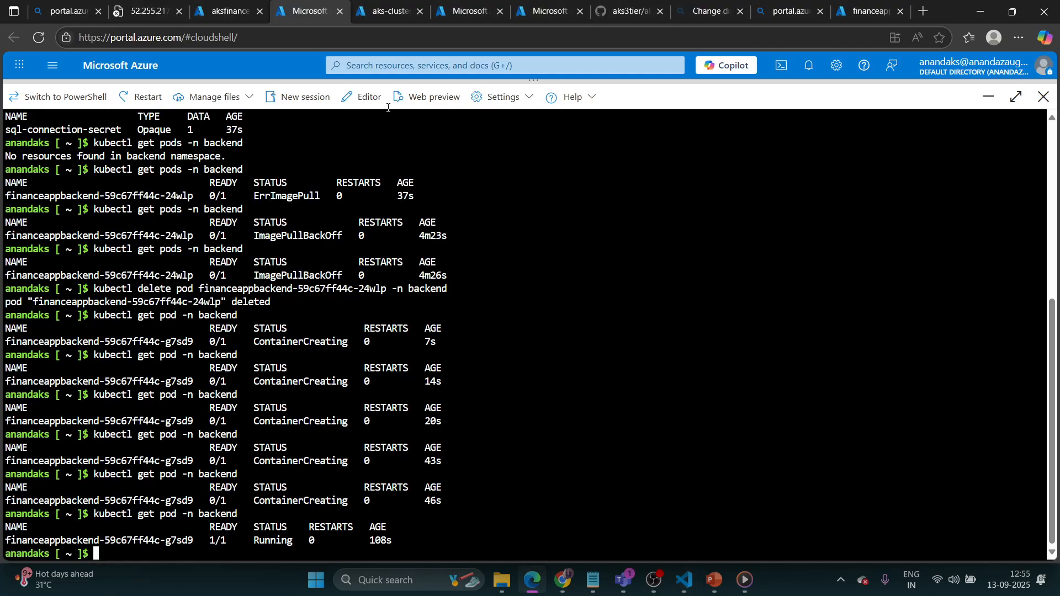
pyautogui.moveTo(565, 587)
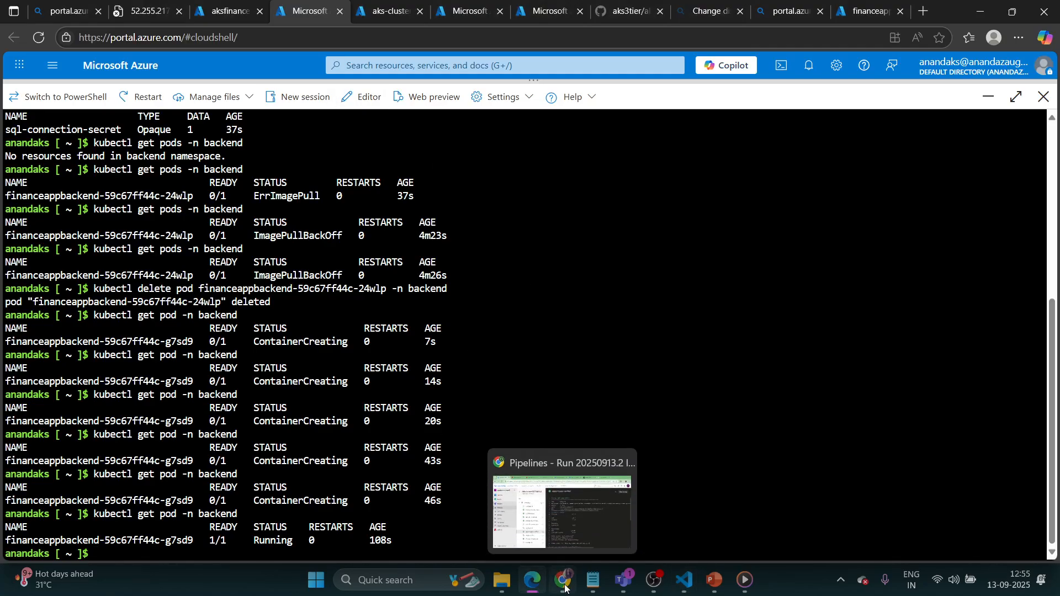
pyautogui.click(684, 580)
pyautogui.click(519, 217)
pyautogui.scroll(3, 516, 290)
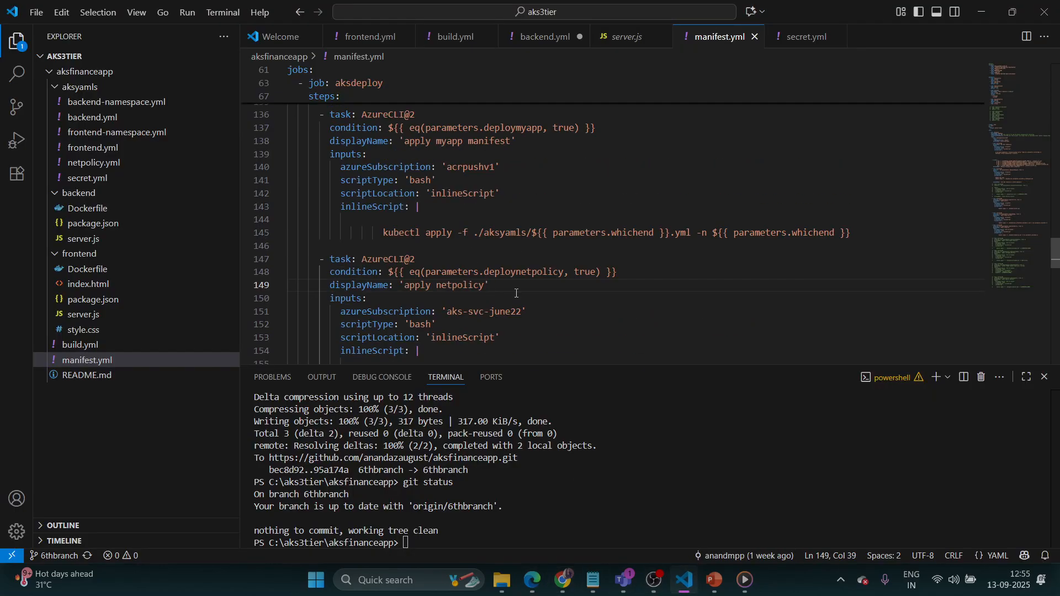
pyautogui.scroll(-5, 520, 252)
# - Switch to Azure DevOps in Chrome and prepare a new akspoddeploymentv1 run with the frontend component and deploynamespace enabled
pyautogui.click(563, 579)
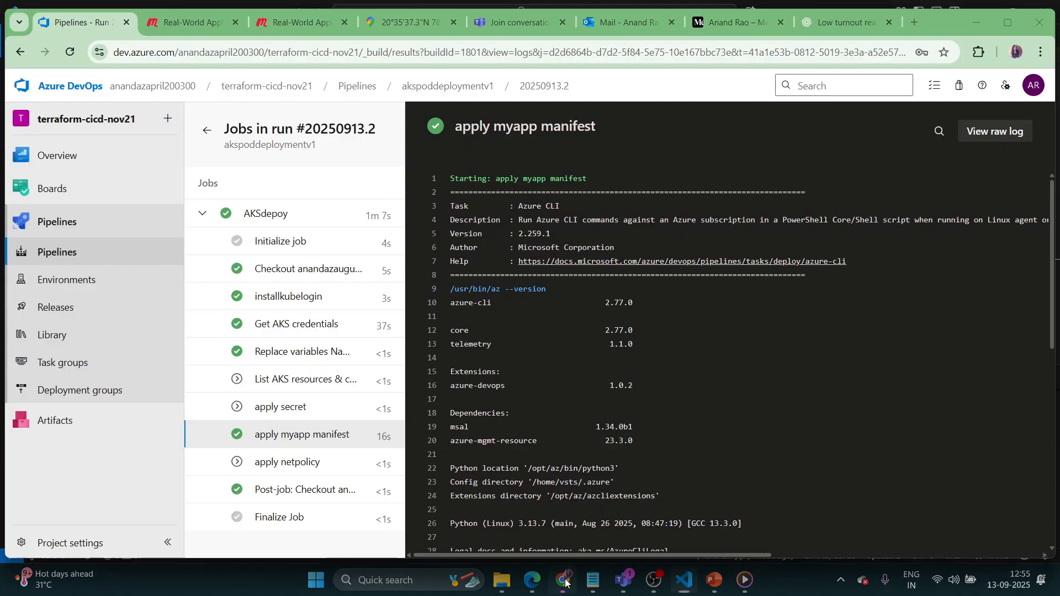
pyautogui.click(531, 88)
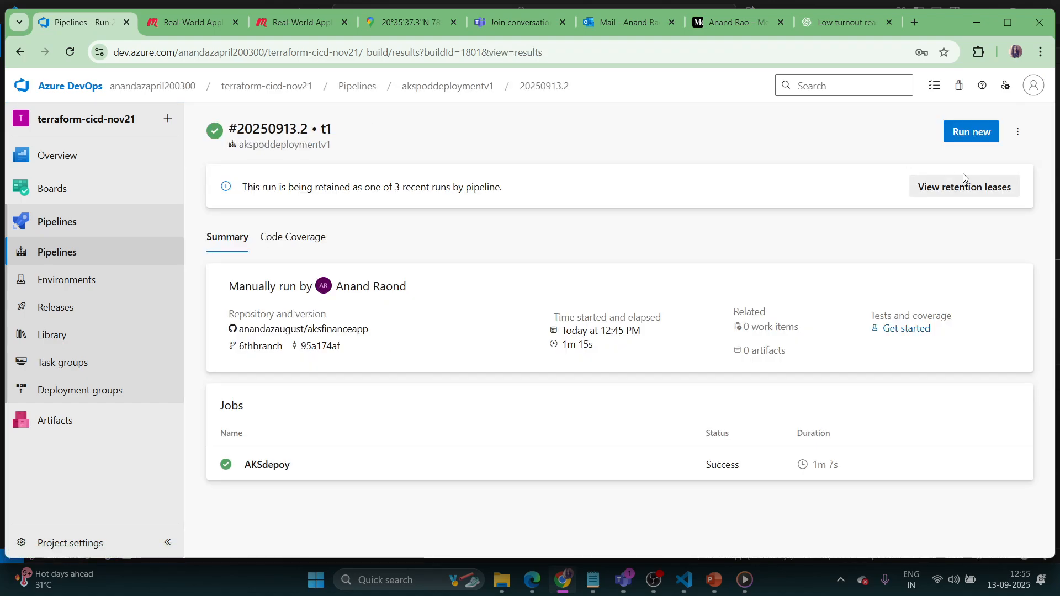
pyautogui.click(979, 139)
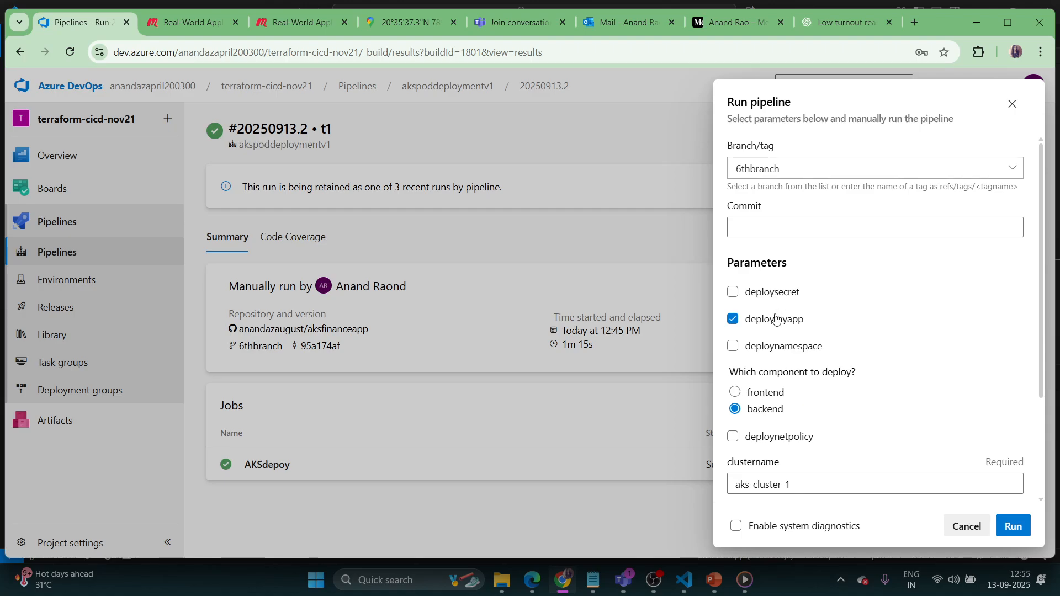
pyautogui.click(773, 394)
pyautogui.click(767, 353)
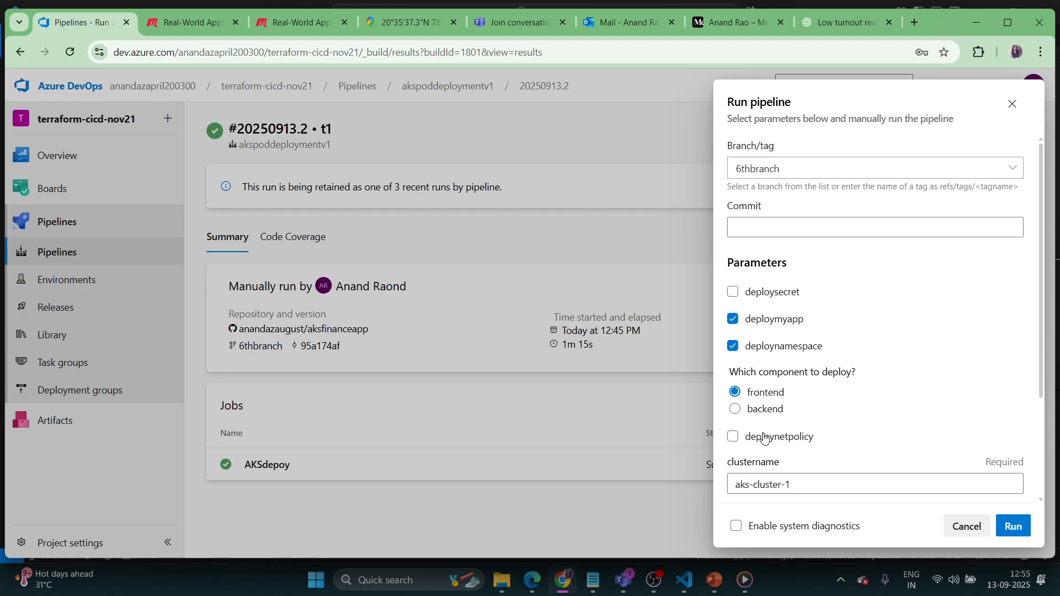
pyautogui.scroll(-2, 805, 458)
pyautogui.scroll(2, 850, 408)
# - Switch to Cloud Shell in Edge and run kubectl get ns to check whether the cluster has a frontend namespace
pyautogui.click(531, 579)
pyautogui.write('kub')
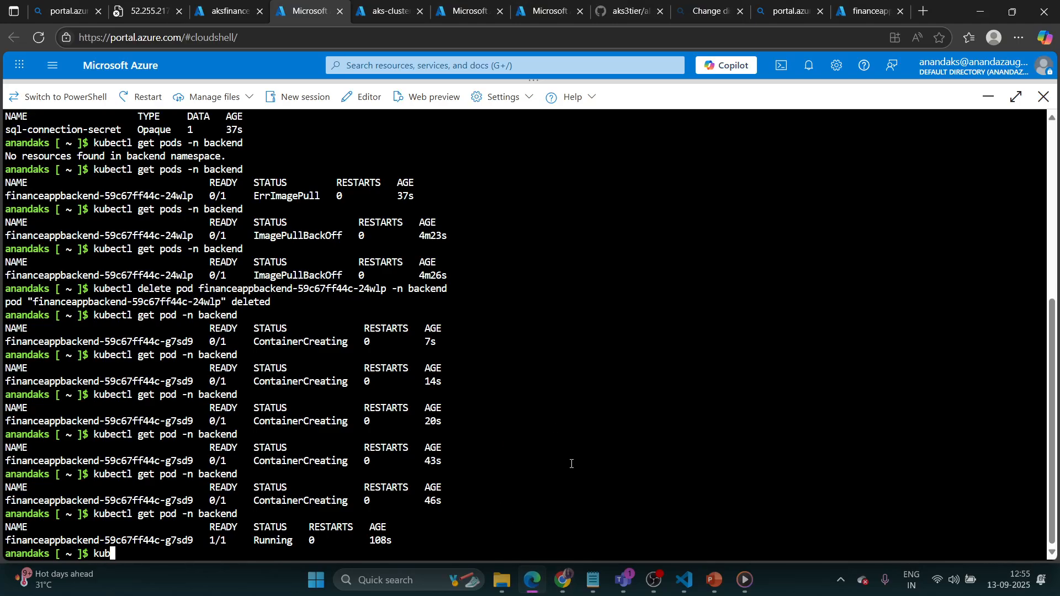
pyautogui.write('ectl get name')
pyautogui.press('BackSpace')
pyautogui.press('BackSpace')
pyautogui.press('BackSpace')
pyautogui.write('s')
pyautogui.press('Return')
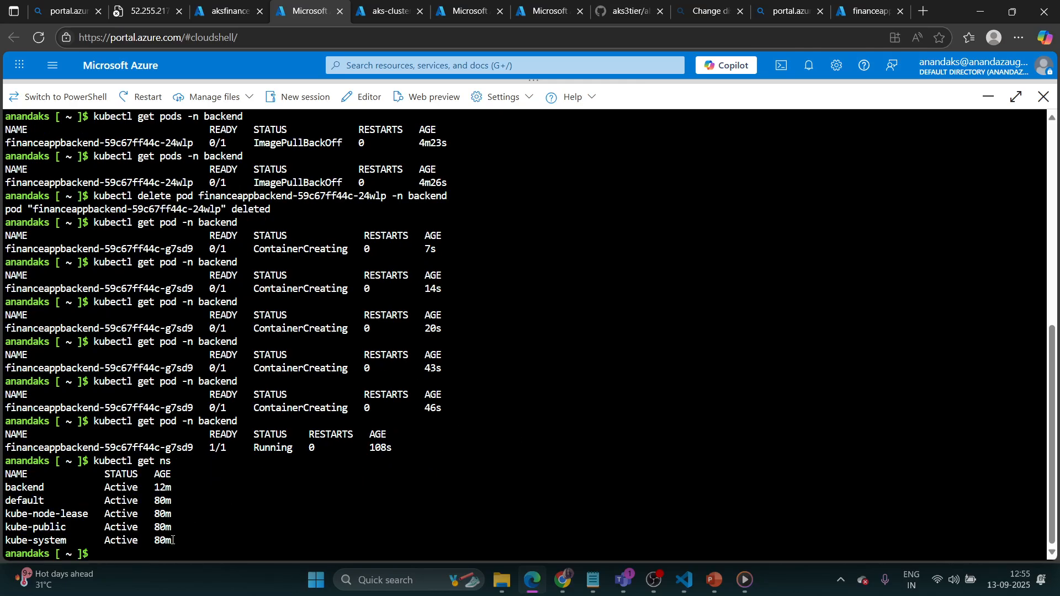
pyautogui.moveTo(45, 489); pyautogui.dragTo(4, 489)
# - Return to the Azure DevOps run form, review its parameters, start the pipeline, and open the AKSdepoy job's log
pyautogui.hotkey('alt', 'Tab')
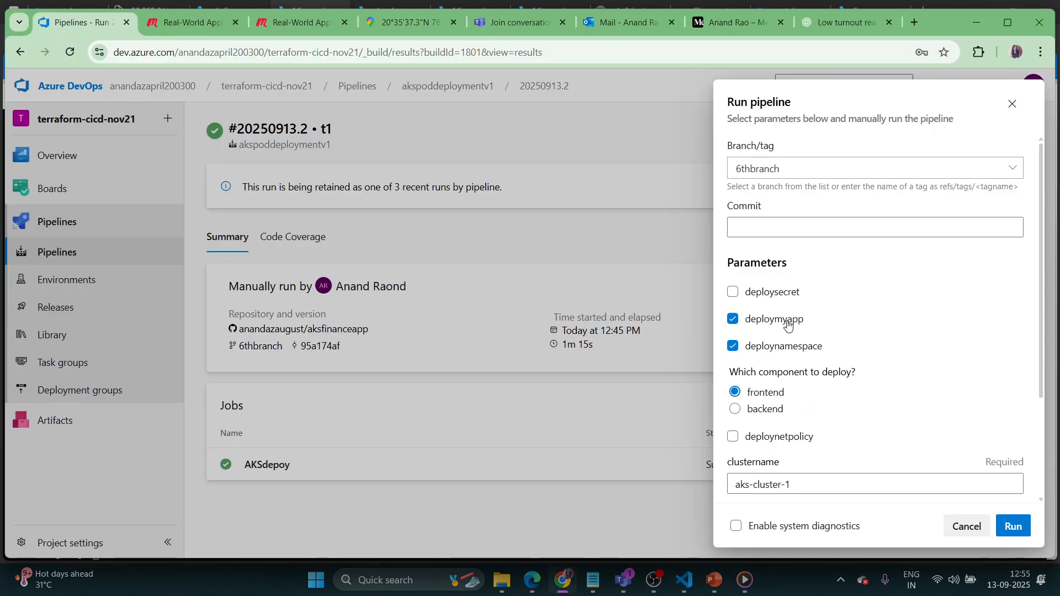
pyautogui.scroll(-2, 821, 444)
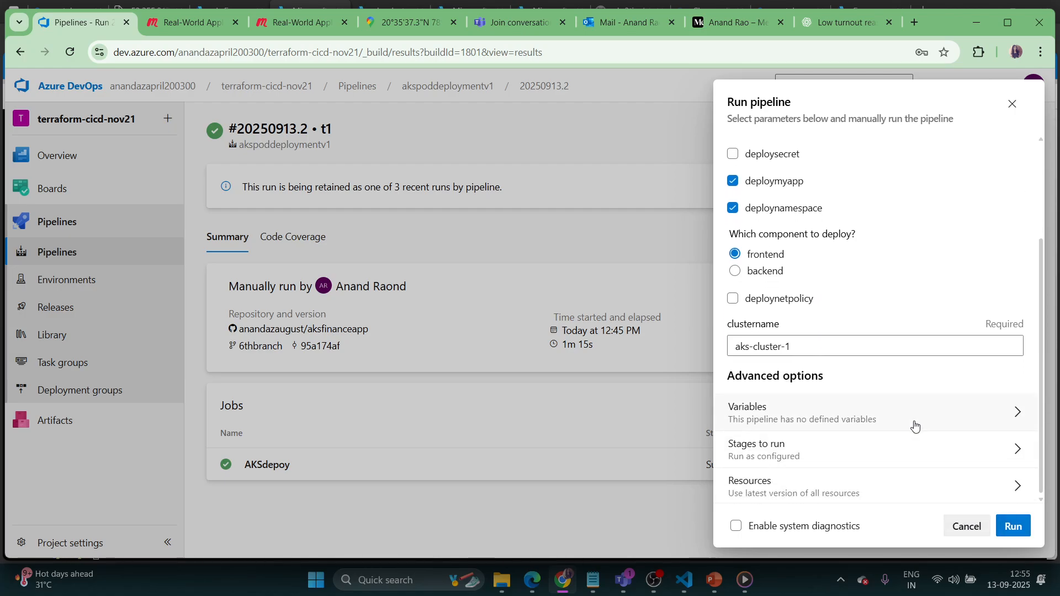
pyautogui.scroll(3, 884, 381)
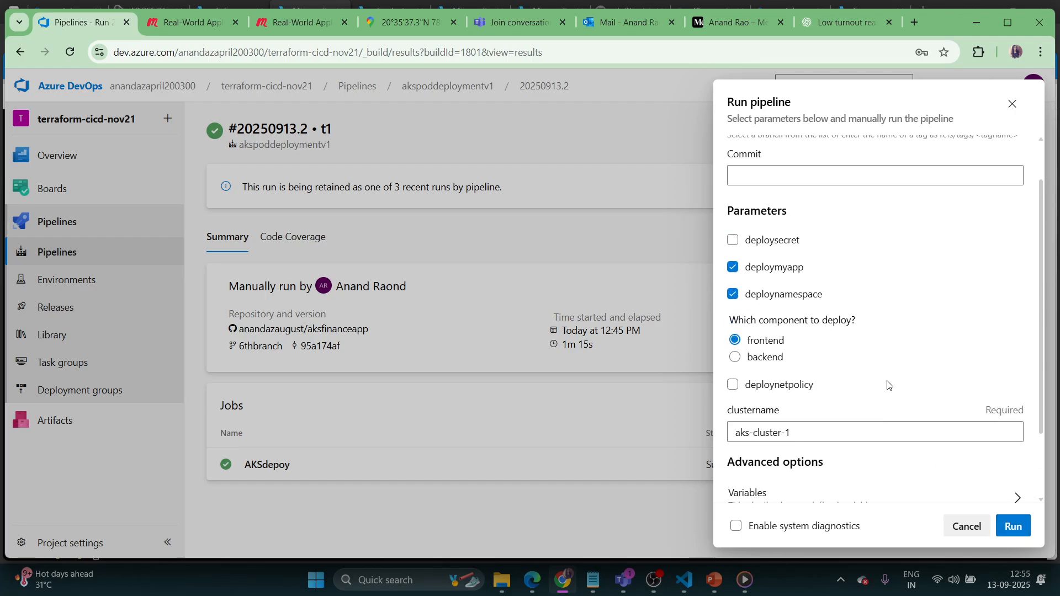
pyautogui.scroll(-3, 888, 385)
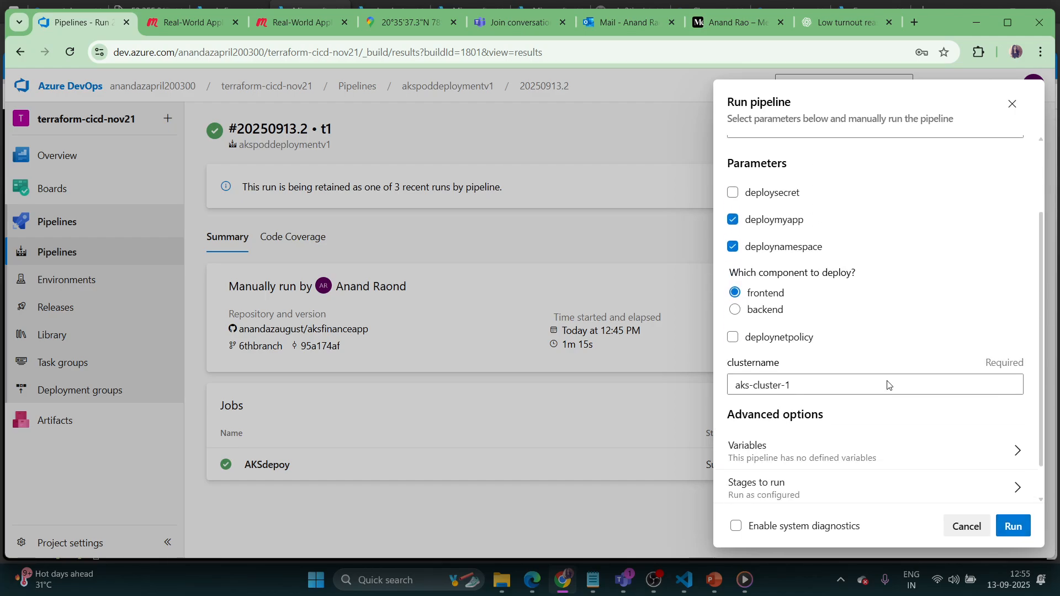
pyautogui.click(1012, 527)
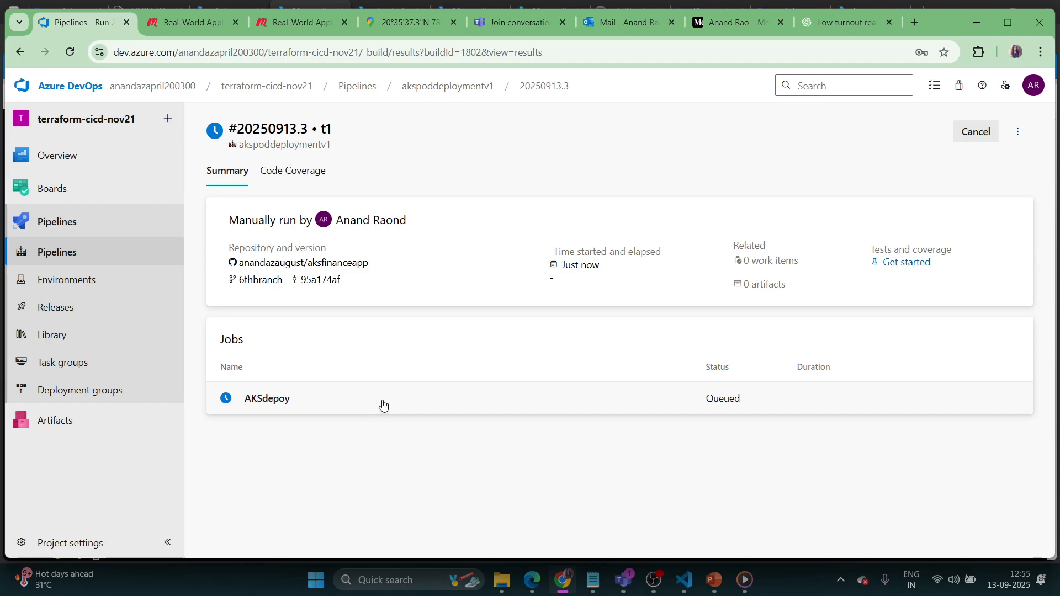
pyautogui.click(384, 404)
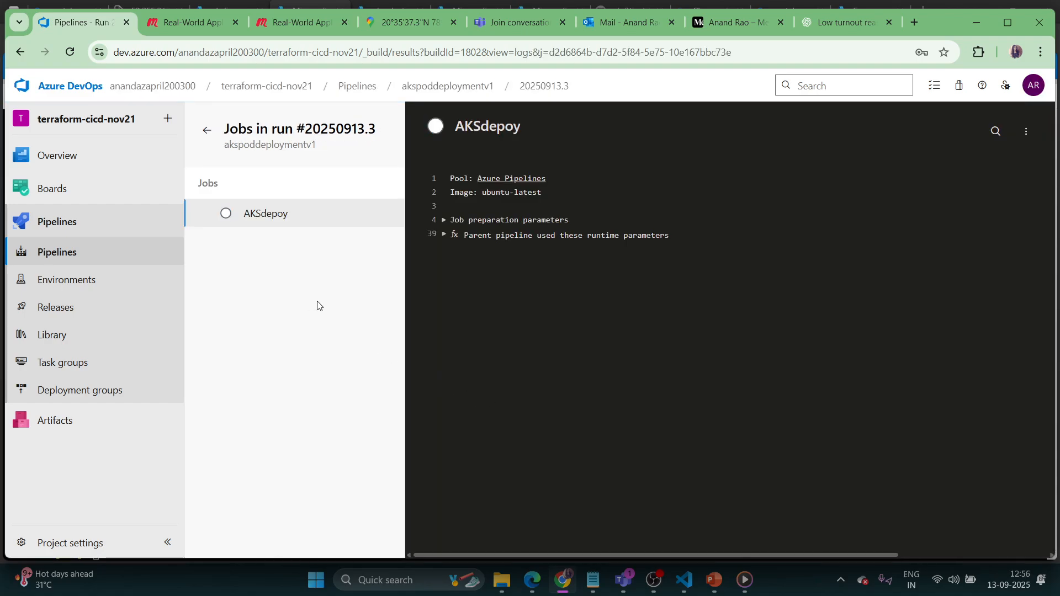
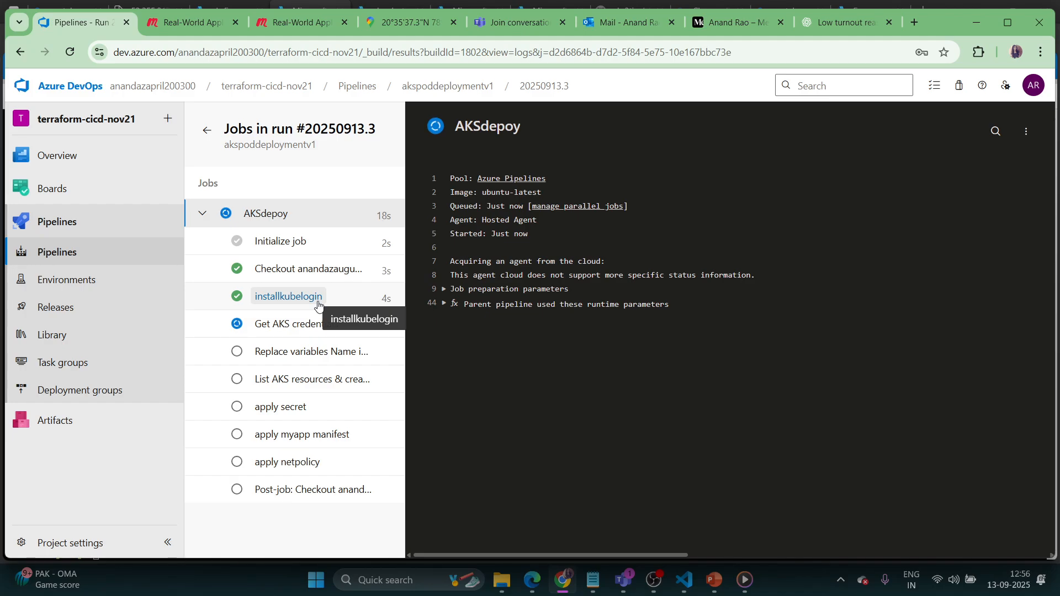
# - Switch to the Azure portal in Edge, search for SQL databases, and open the aksme database
pyautogui.click(534, 589)
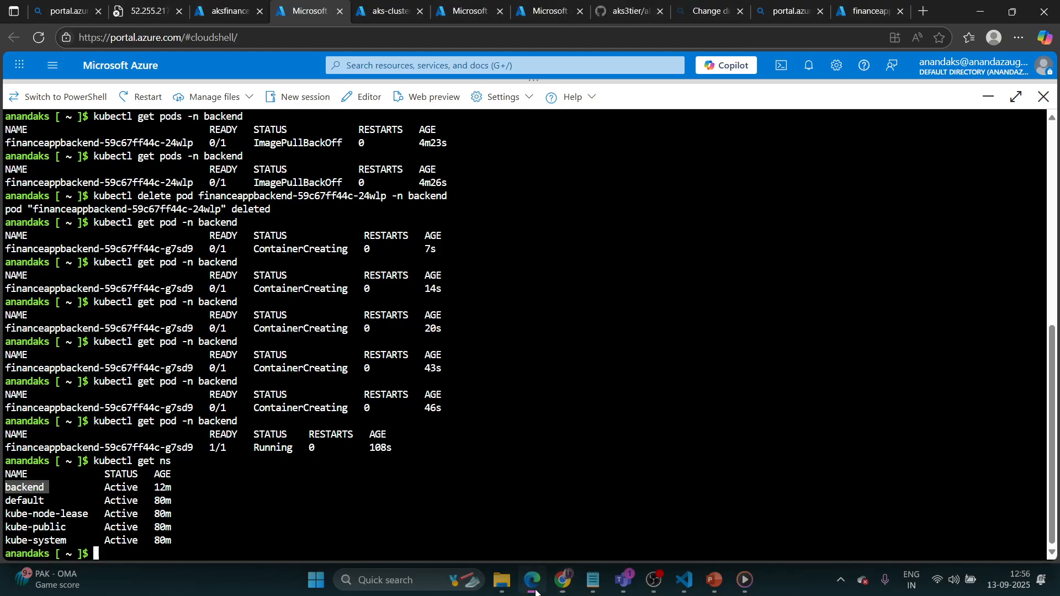
pyautogui.click(236, 12)
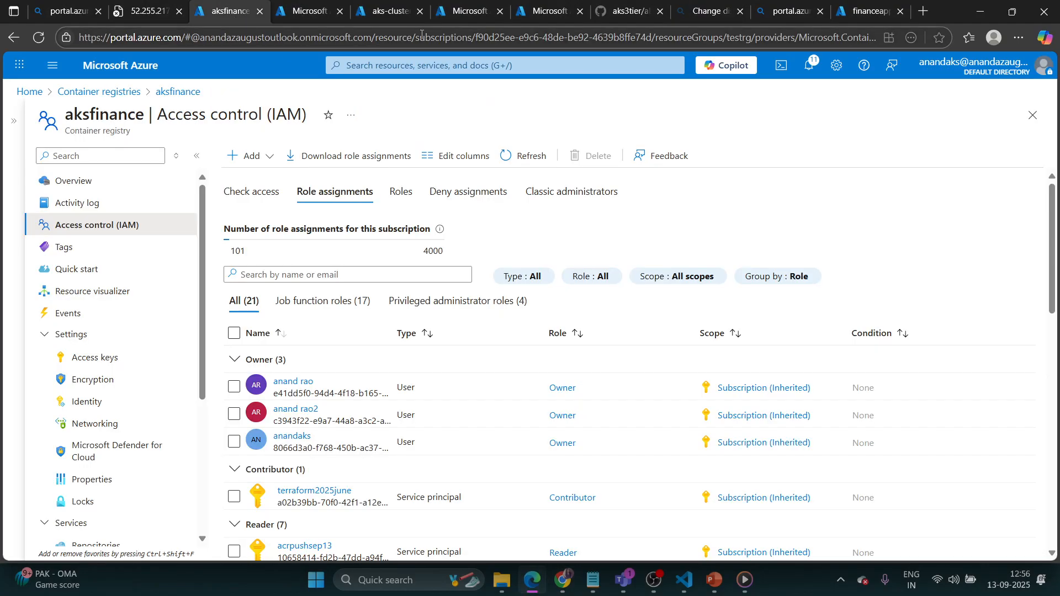
pyautogui.click(442, 66)
pyautogui.write('sql')
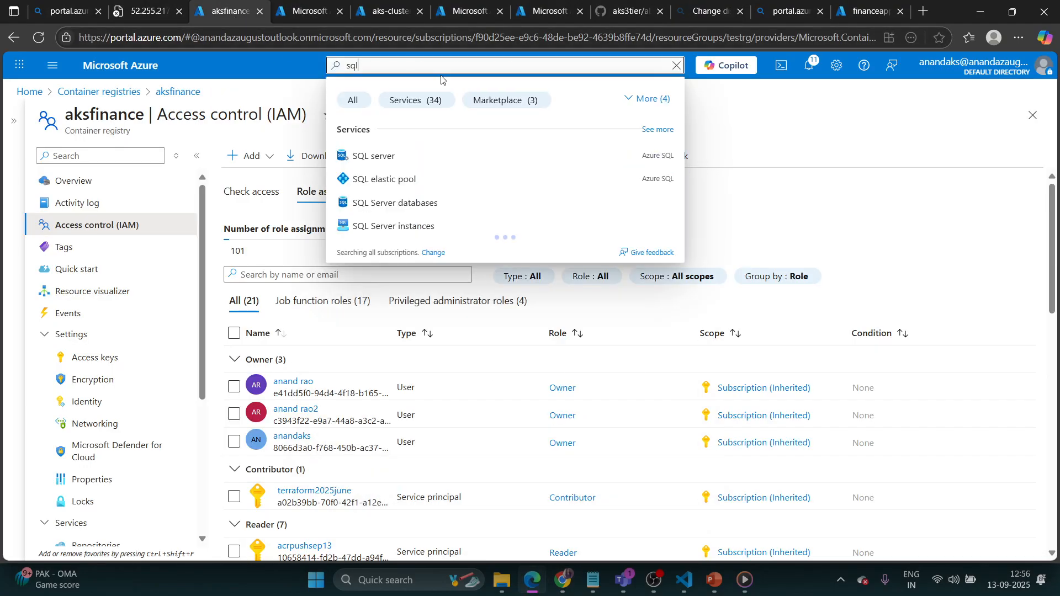
pyautogui.write(' data')
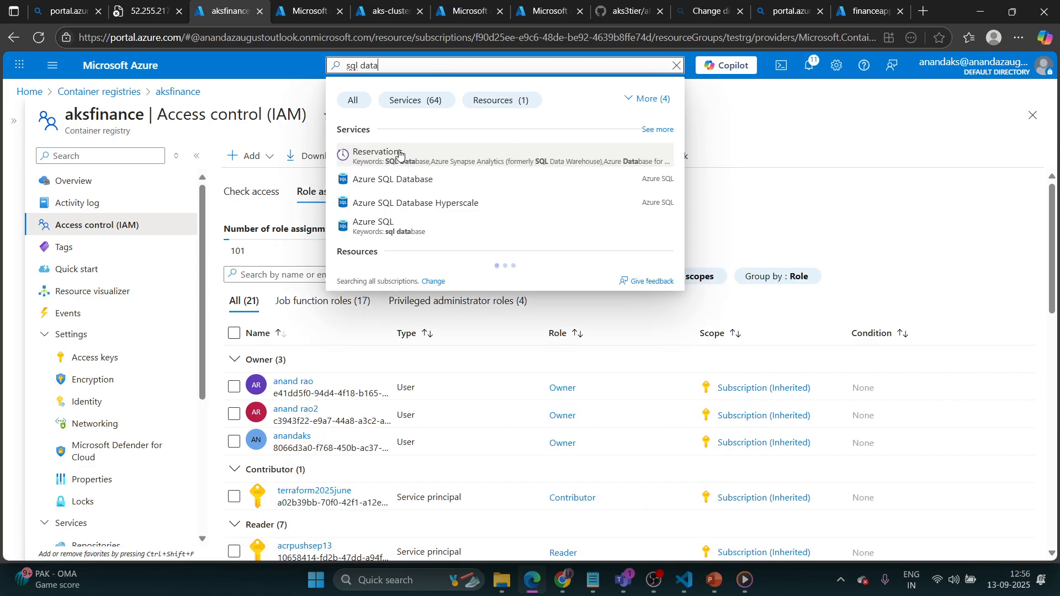
pyautogui.click(406, 179)
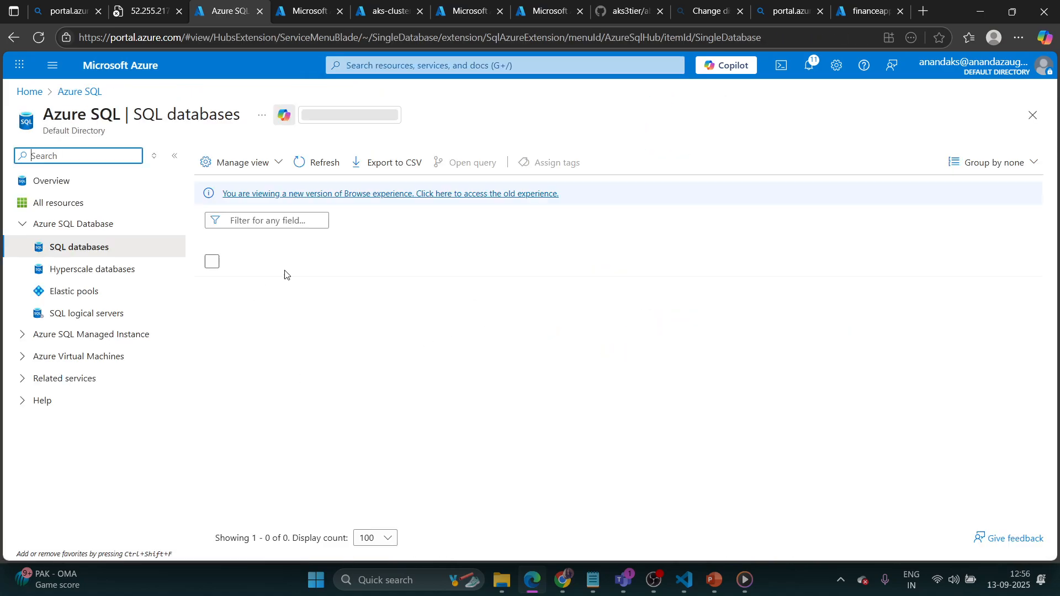
pyautogui.click(288, 288)
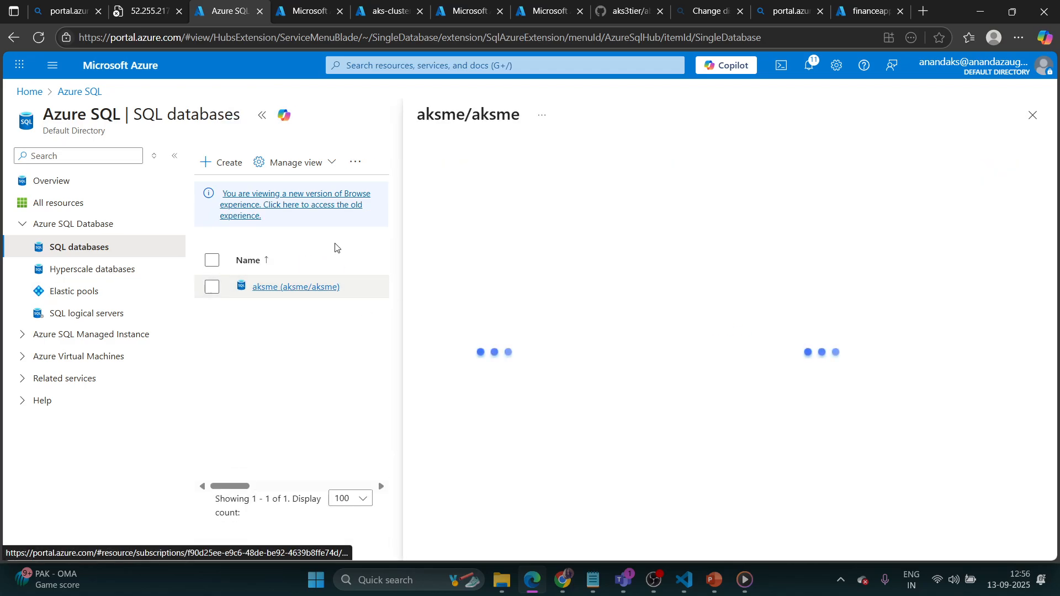
pyautogui.click(262, 115)
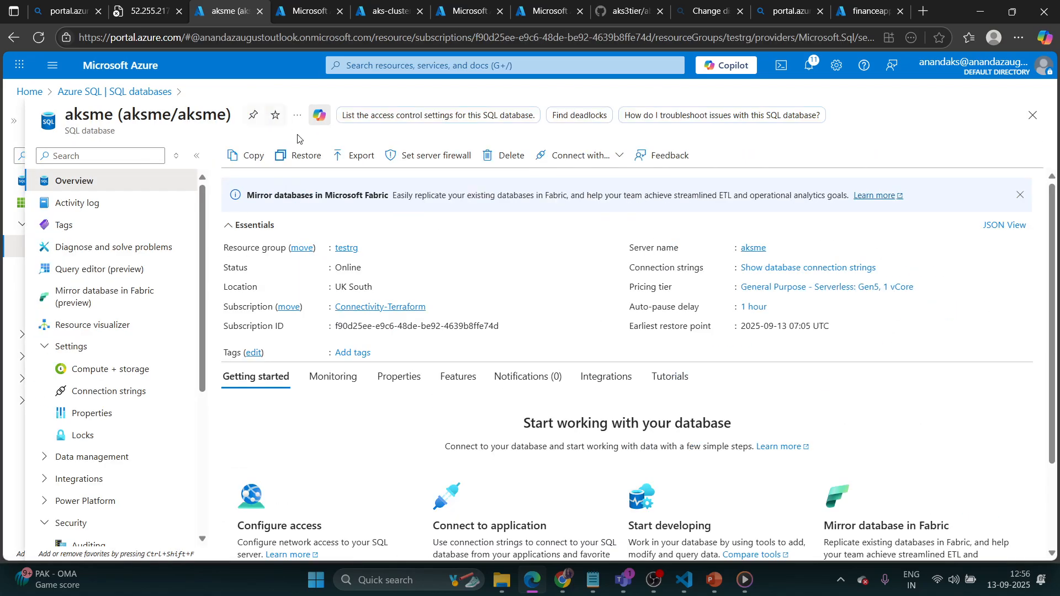
# - Open the aksme database's Query editor, log in as sqladmin with the SQL server password, and decline saving the password
pyautogui.scroll(-3, 152, 359)
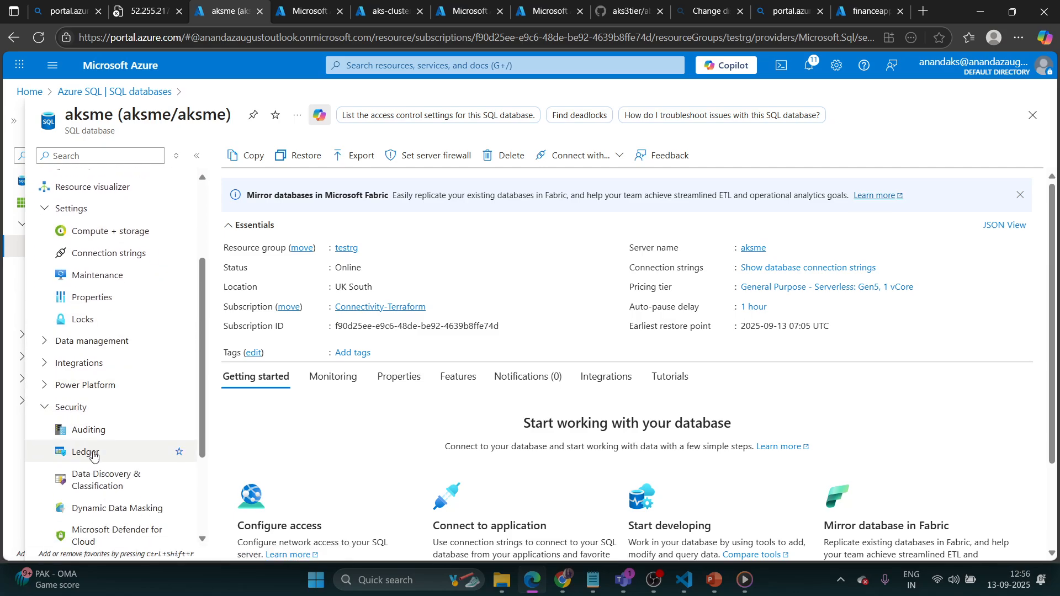
pyautogui.scroll(2, 127, 342)
pyautogui.scroll(-5, 141, 381)
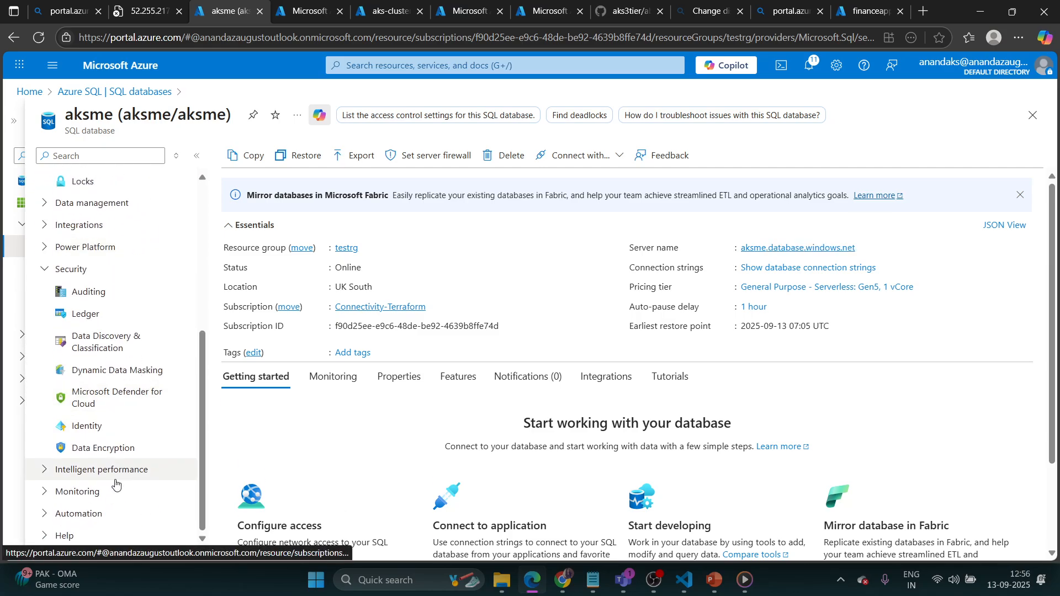
pyautogui.scroll(4, 106, 386)
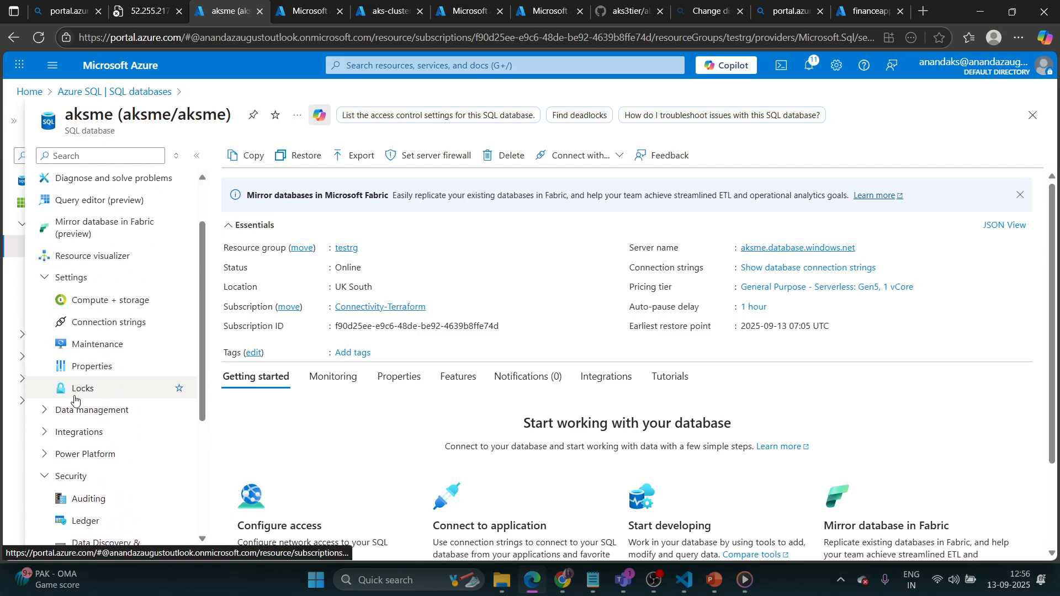
pyautogui.click(70, 412)
pyautogui.scroll(-1, 118, 428)
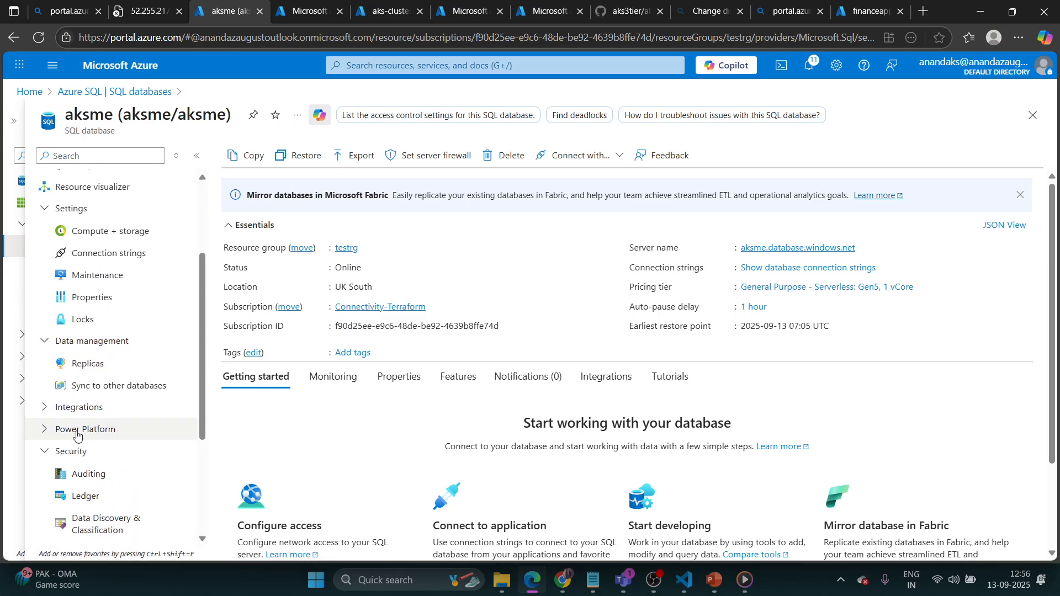
pyautogui.scroll(2, 77, 433)
pyautogui.scroll(1, 113, 395)
pyautogui.click(100, 269)
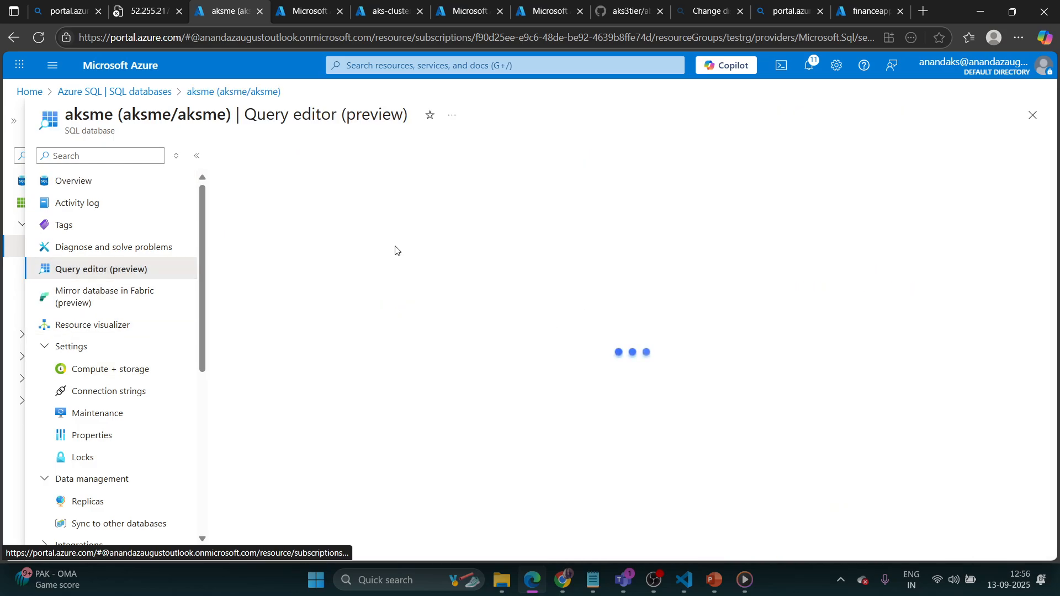
pyautogui.click(520, 405)
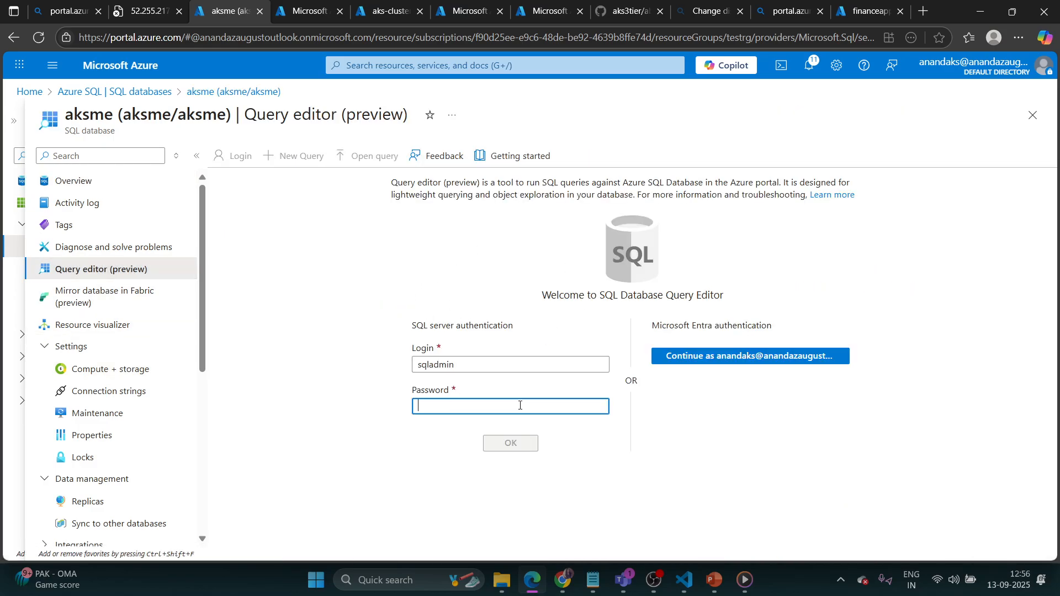
pyautogui.write('P')
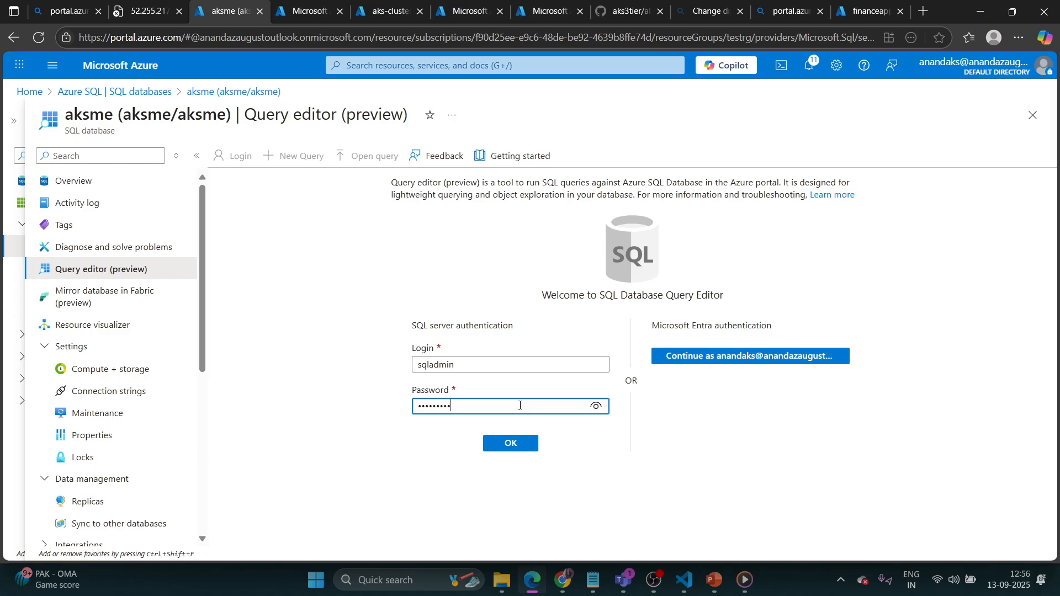
pyautogui.click(514, 442)
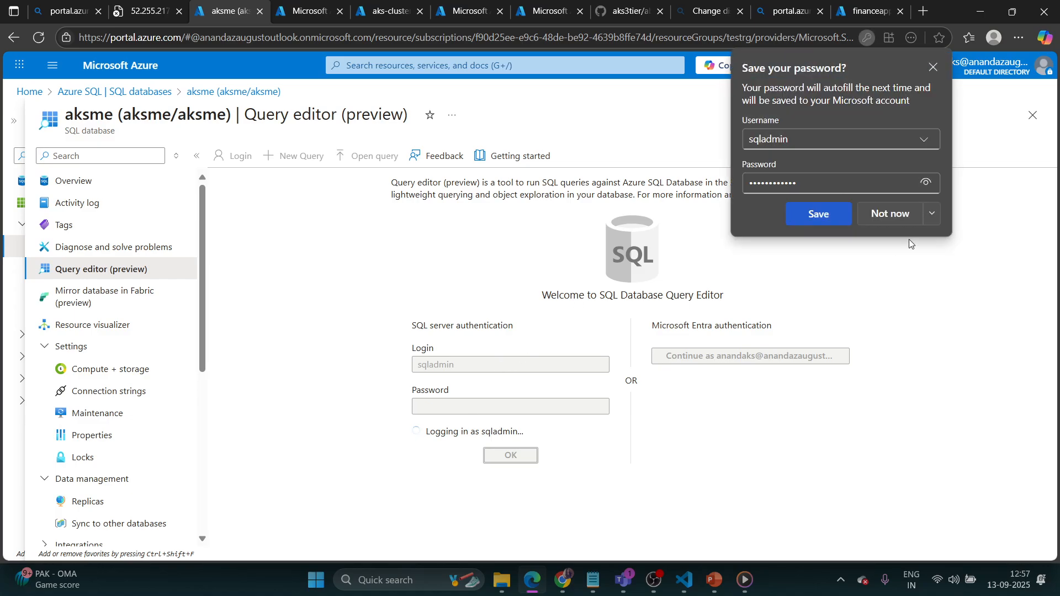
pyautogui.click(933, 67)
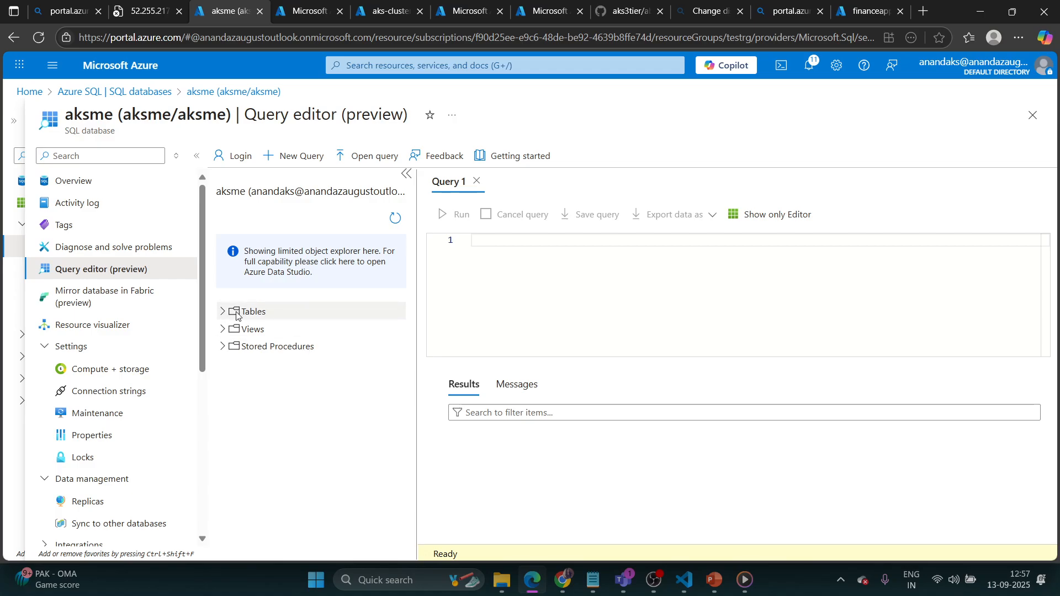
# - Copy the dbo.Transactions table creation script from Notepad, run it in the aksme Query editor, and expand the Tables folder
pyautogui.moveTo(593, 580)
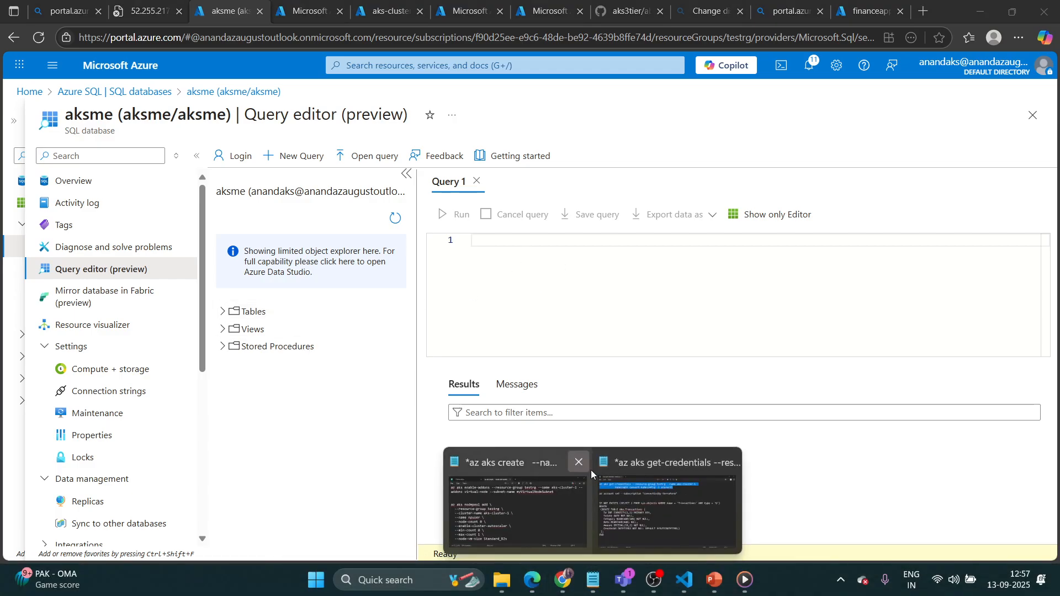
pyautogui.click(655, 499)
pyautogui.moveTo(45, 458); pyautogui.dragTo(37, 213)
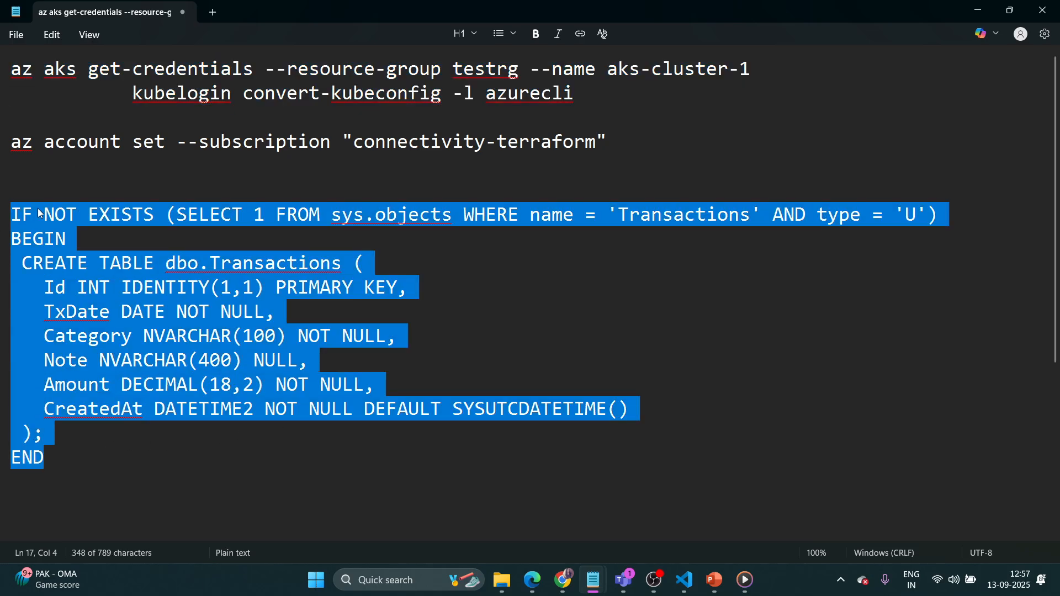
pyautogui.hotkey('alt', 'Tab')
pyautogui.hotkey('ctrl', 'v')
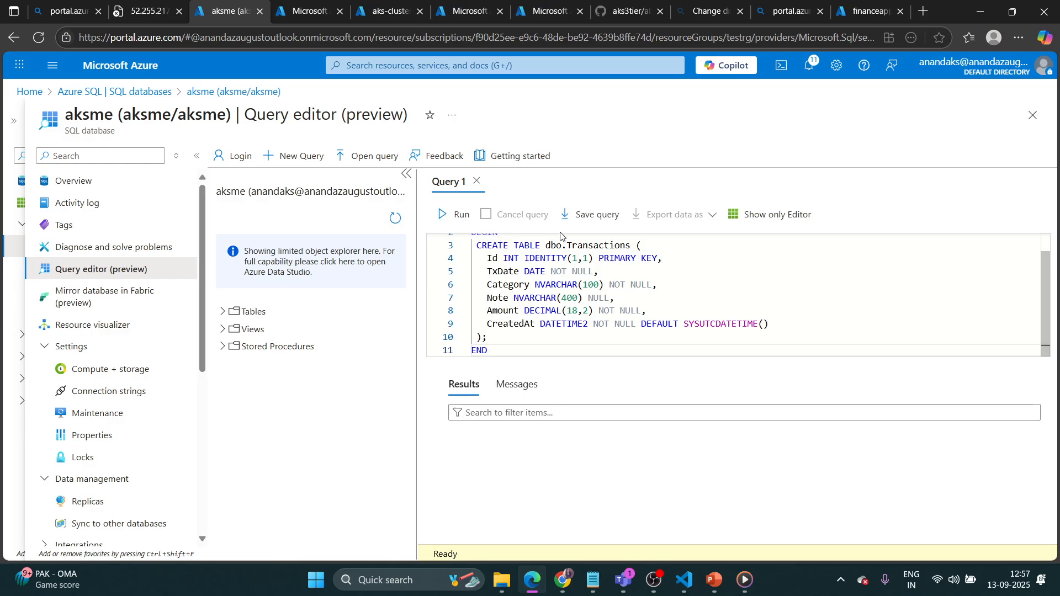
pyautogui.click(454, 214)
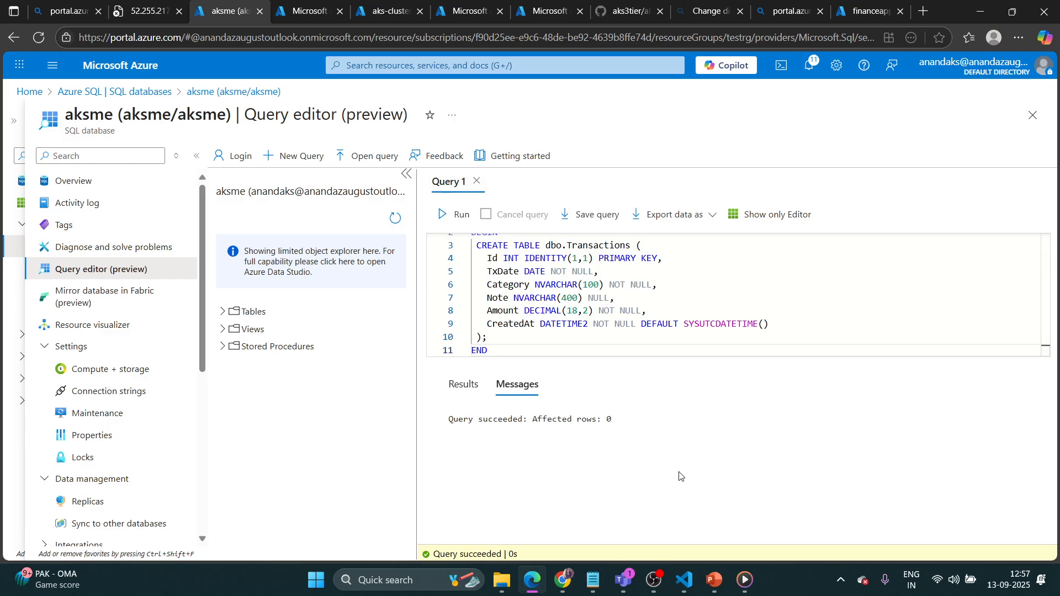
pyautogui.click(223, 312)
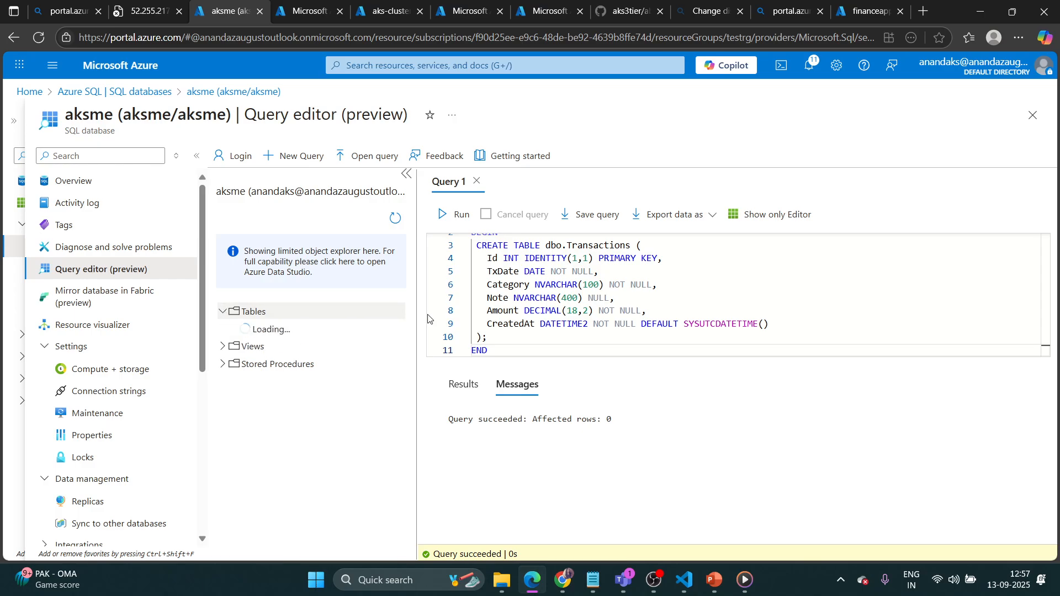
# - Switch to Azure DevOps in Chrome and review the end of the apply myapp manifest task's log
pyautogui.hotkey('alt', 'Tab')
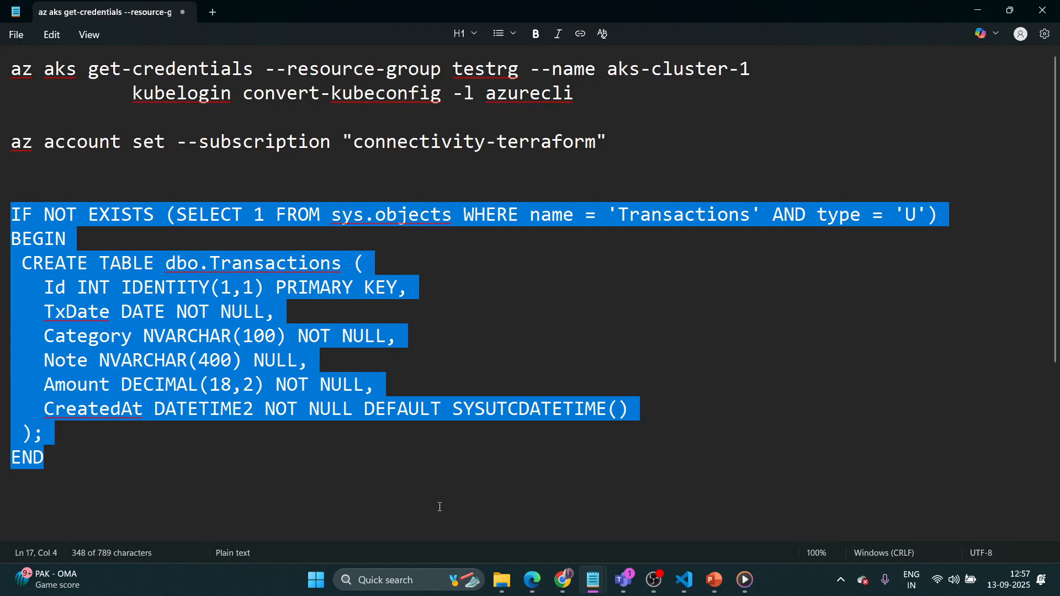
pyautogui.hotkey('alt', 'Tab')
pyautogui.click(562, 581)
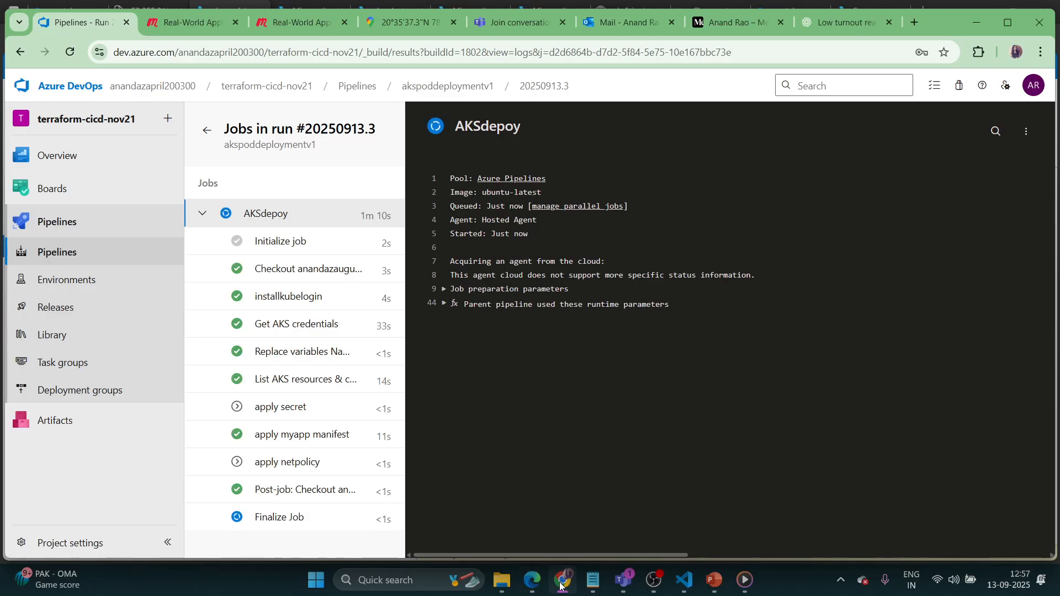
pyautogui.click(302, 434)
pyautogui.scroll(-5, 636, 411)
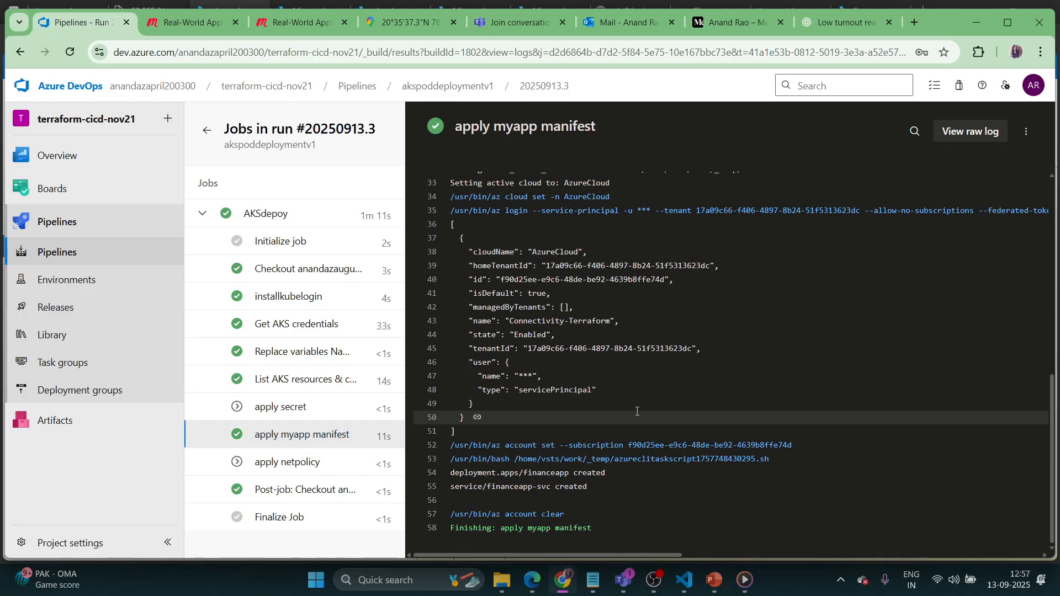
# - Switch to VS Code, open frontend.yml, and examine the financeapp-svc service's LoadBalancer type, app selector and ports
pyautogui.click(684, 580)
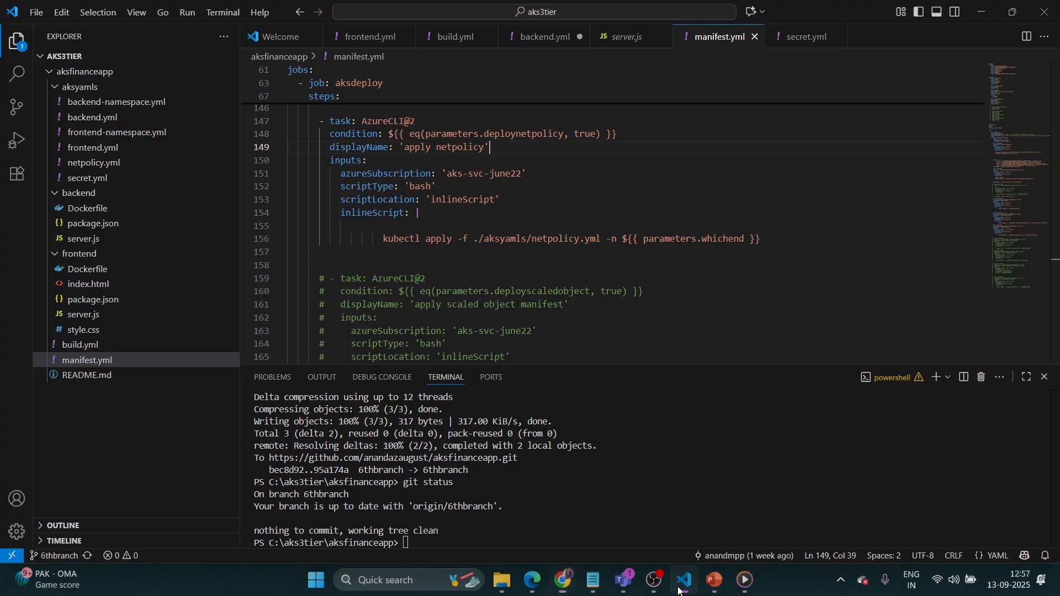
pyautogui.click(85, 147)
pyautogui.scroll(-4, 425, 283)
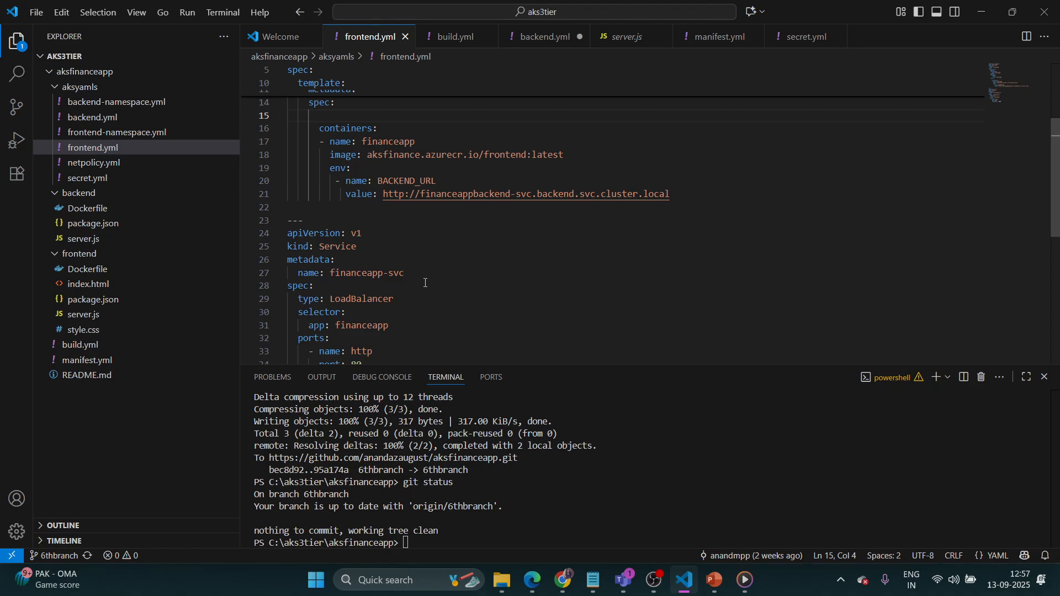
pyautogui.moveTo(407, 301); pyautogui.dragTo(319, 298)
pyautogui.click(419, 327)
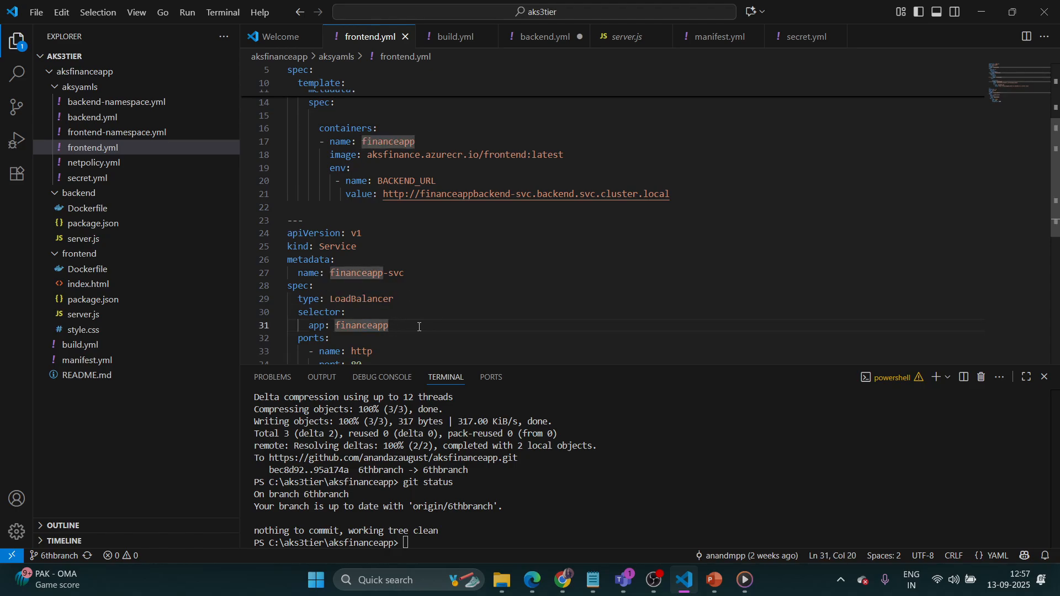
pyautogui.moveTo(419, 327); pyautogui.dragTo(330, 301)
pyautogui.click(437, 303)
pyautogui.scroll(-2, 425, 312)
pyautogui.click(429, 280)
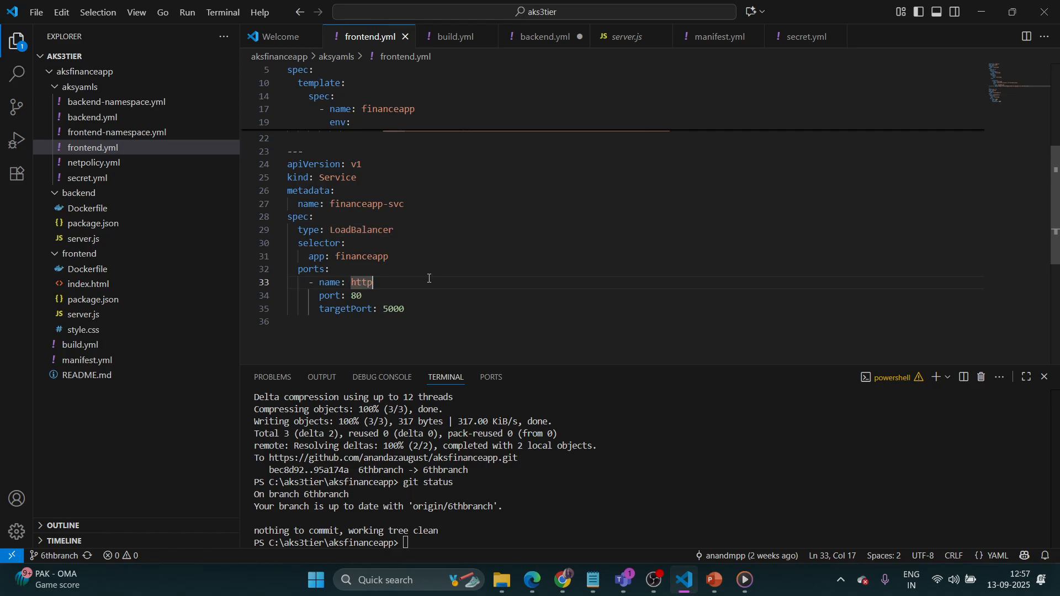
pyautogui.moveTo(407, 258); pyautogui.dragTo(299, 250)
pyautogui.click(455, 278)
pyautogui.moveTo(405, 231); pyautogui.dragTo(329, 231)
pyautogui.click(407, 254)
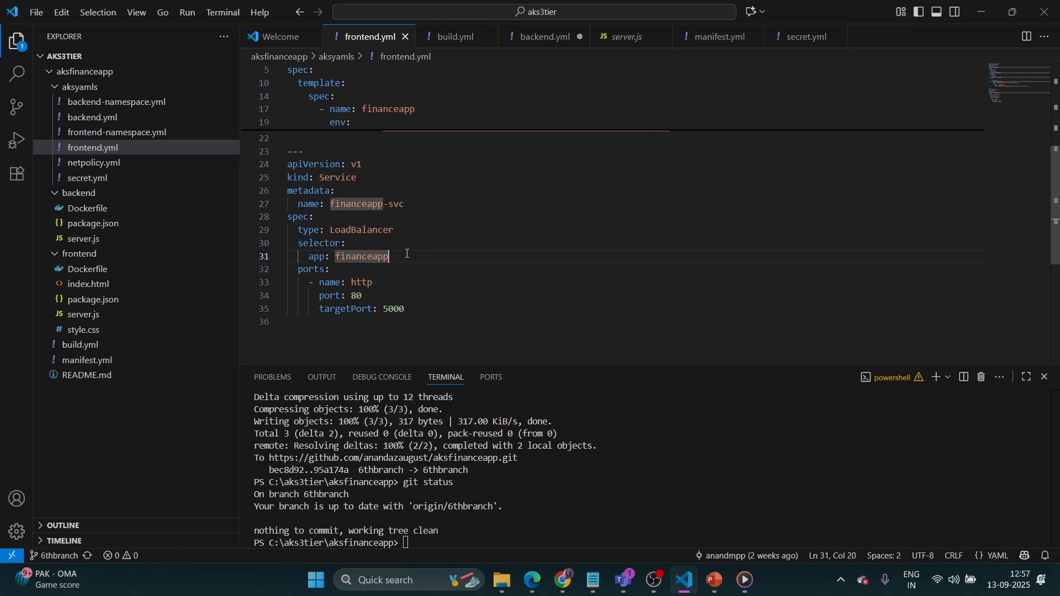
# - Compare the service's app selector with the deployment's matchLabels in frontend.yml, and switch back to the Azure DevOps log in Chrome
pyautogui.scroll(2, 536, 256)
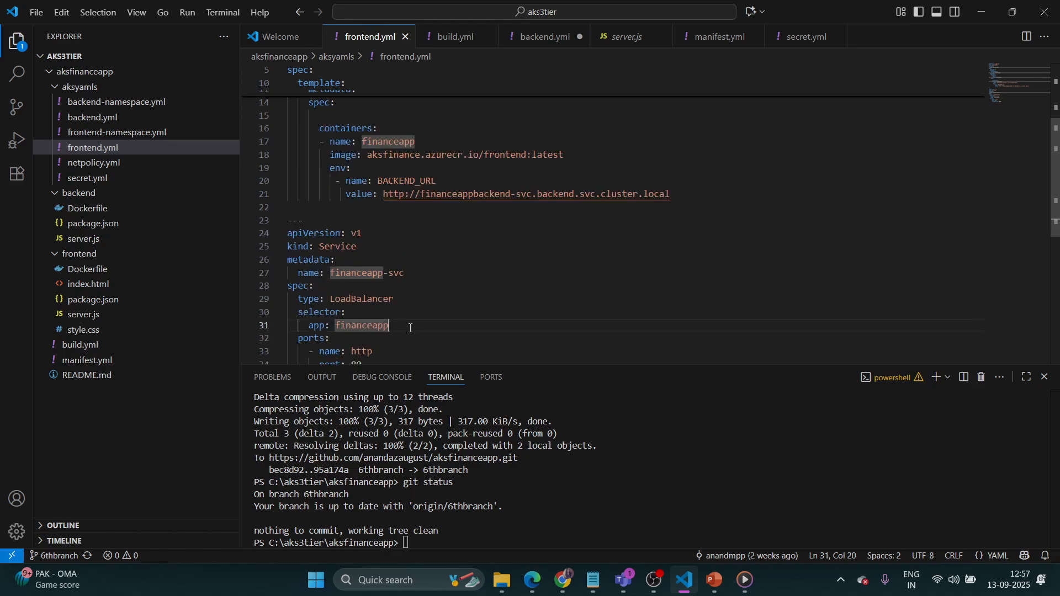
pyautogui.moveTo(410, 328); pyautogui.dragTo(307, 326)
pyautogui.moveTo(394, 299); pyautogui.dragTo(324, 299)
pyautogui.scroll(5, 495, 291)
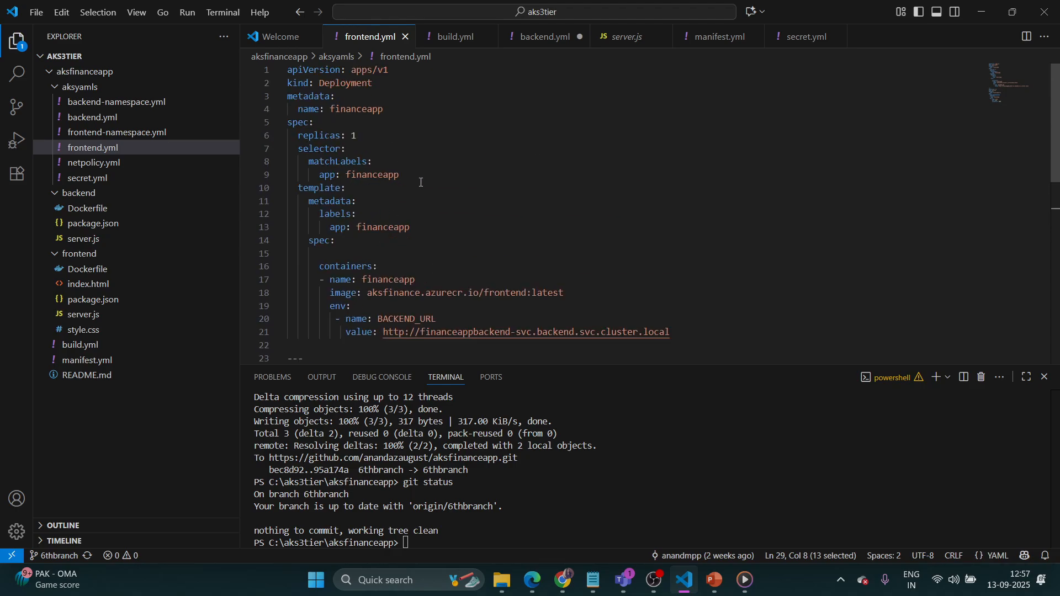
pyautogui.moveTo(420, 176); pyautogui.dragTo(319, 175)
pyautogui.click(442, 174)
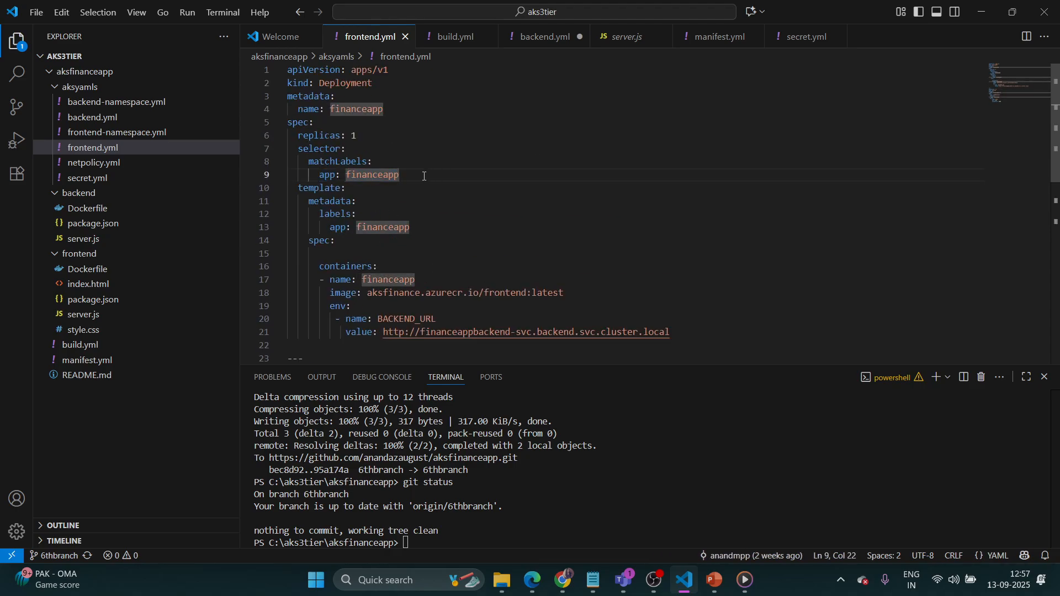
pyautogui.moveTo(425, 176); pyautogui.dragTo(322, 177)
pyautogui.scroll(-5, 522, 246)
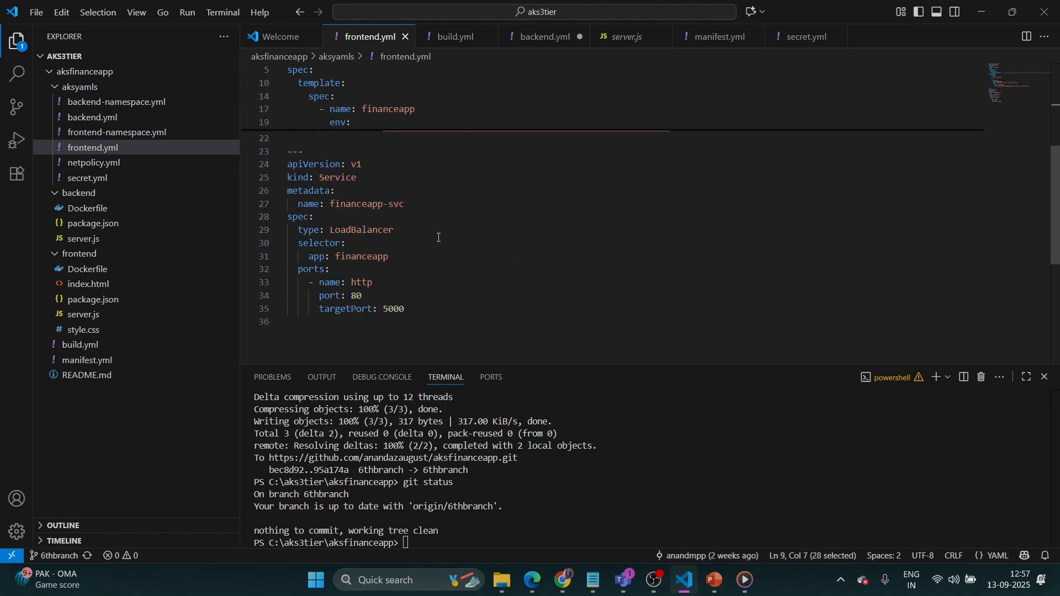
pyautogui.moveTo(389, 257); pyautogui.dragTo(303, 257)
pyautogui.click(401, 255)
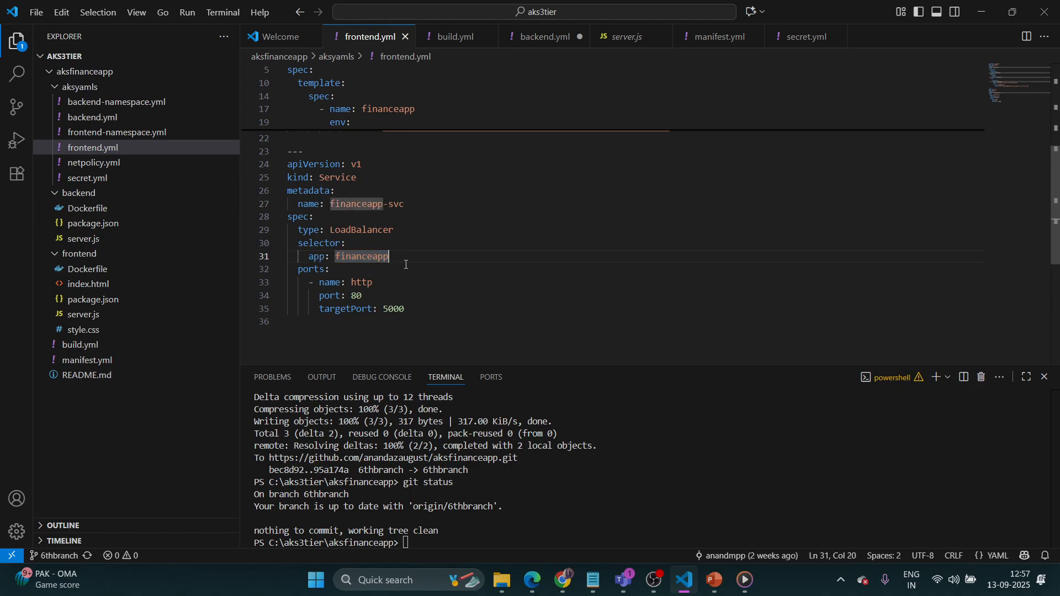
pyautogui.press('alt')
pyautogui.hotkey('alt', 'Tab')
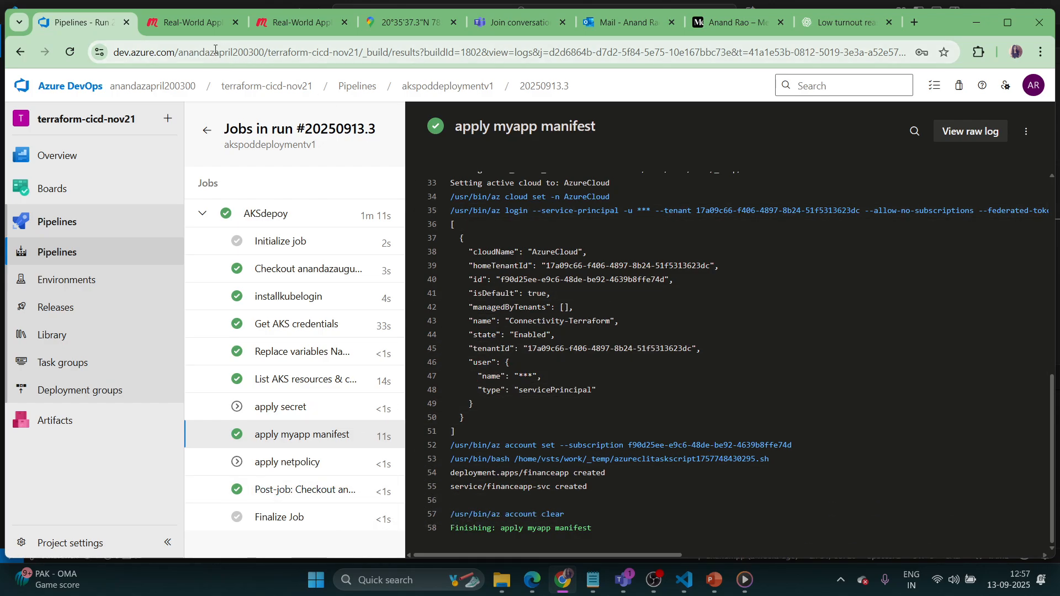
# - Switch to the Azure Cloud Shell in Edge and list the cluster's namespaces with kubectl get ns
pyautogui.click(532, 581)
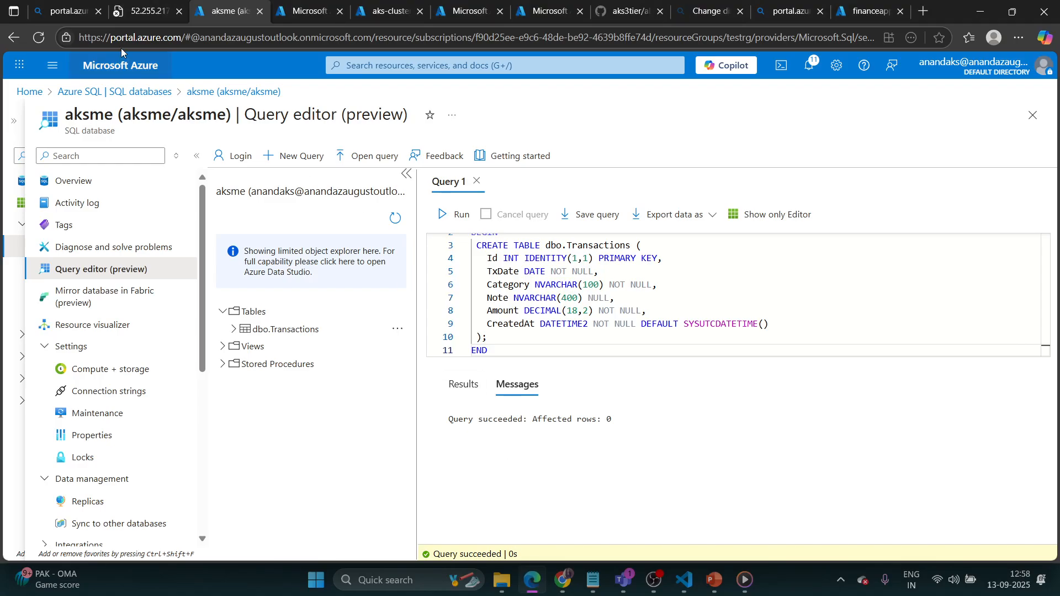
pyautogui.click(389, 11)
pyautogui.click(309, 11)
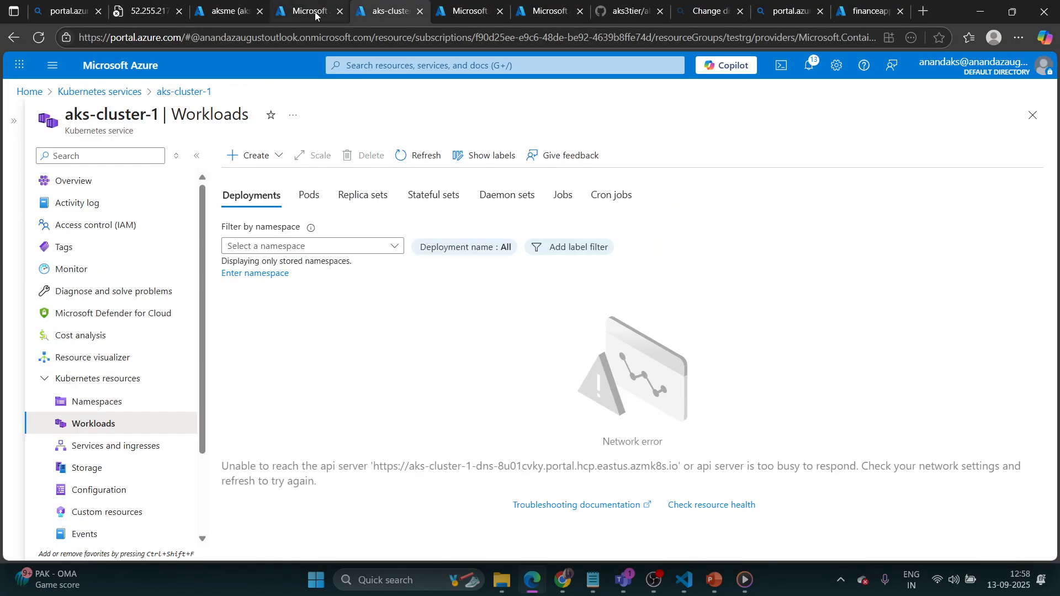
pyautogui.click(422, 445)
pyautogui.press('Up')
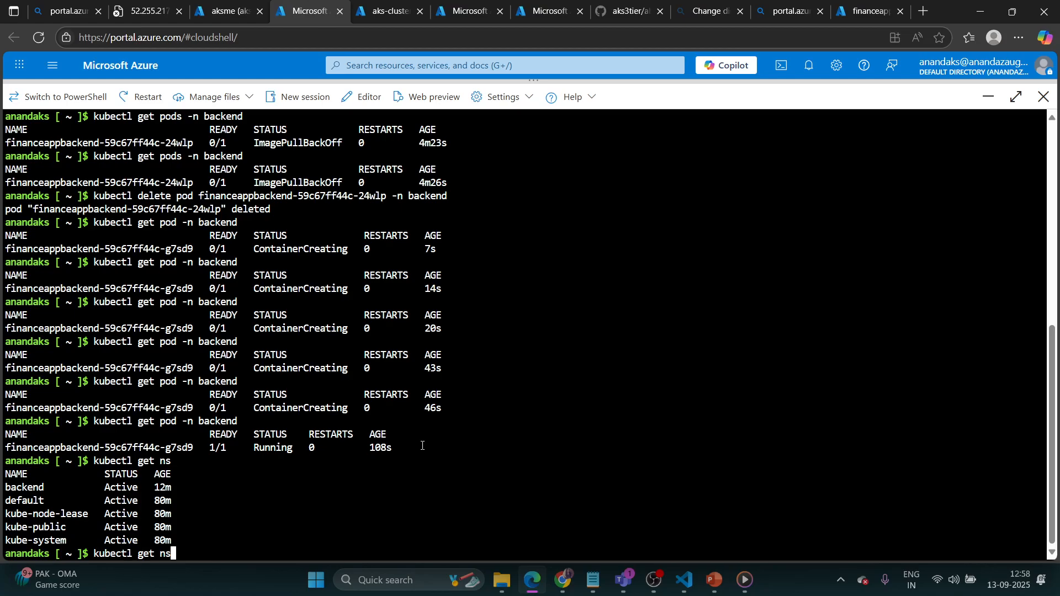
pyautogui.press('Up')
pyautogui.press('Down')
pyautogui.press('Return')
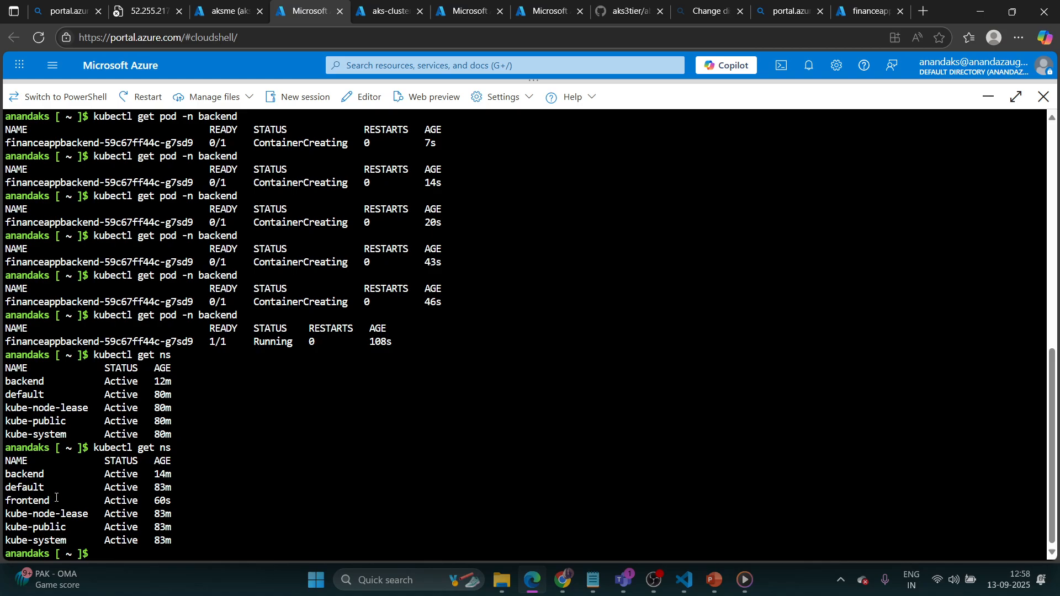
# - Compare the frontend and default entries between the latest namespace listing and the previous one
pyautogui.moveTo(56, 498); pyautogui.dragTo(4, 500)
pyautogui.moveTo(54, 397); pyautogui.dragTo(5, 395)
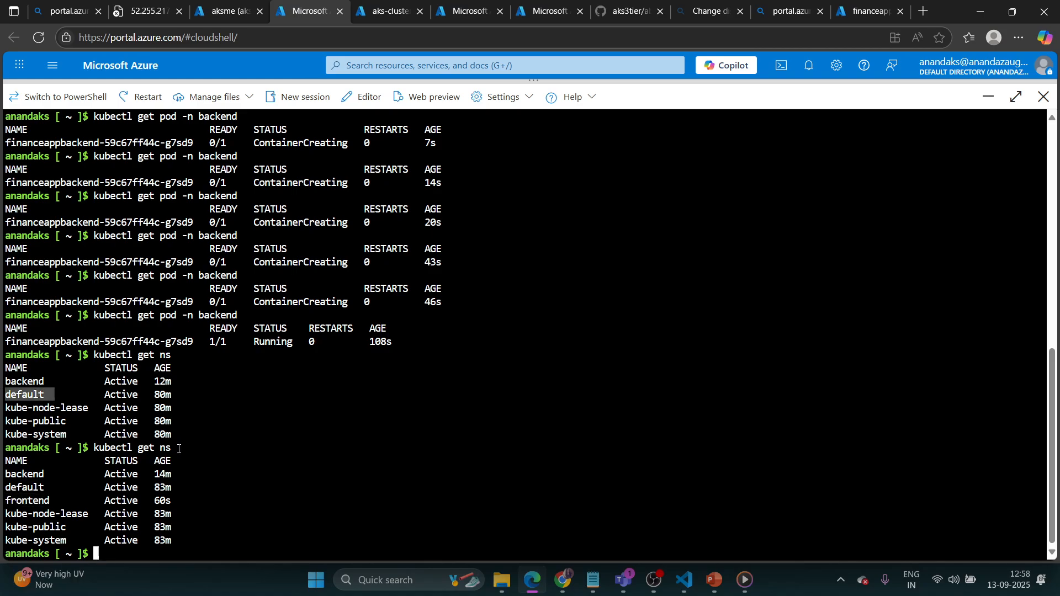
pyautogui.moveTo(66, 508); pyautogui.dragTo(5, 501)
pyautogui.click(324, 486)
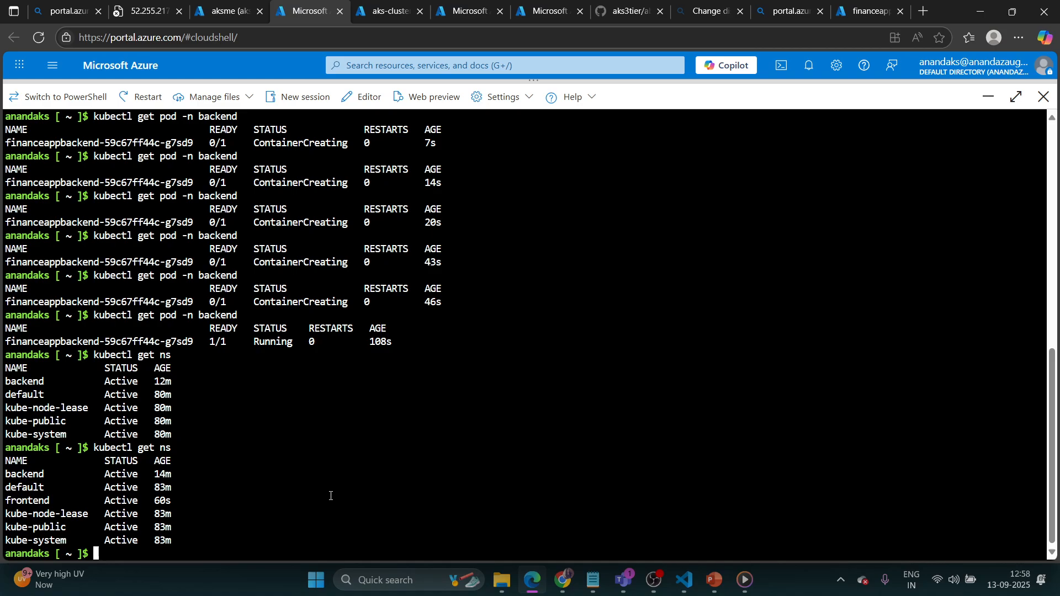
# - Run kubectl get pods -n frontend and examine the financeapp pod's readiness and status
pyautogui.write('kubectl get pods -n')
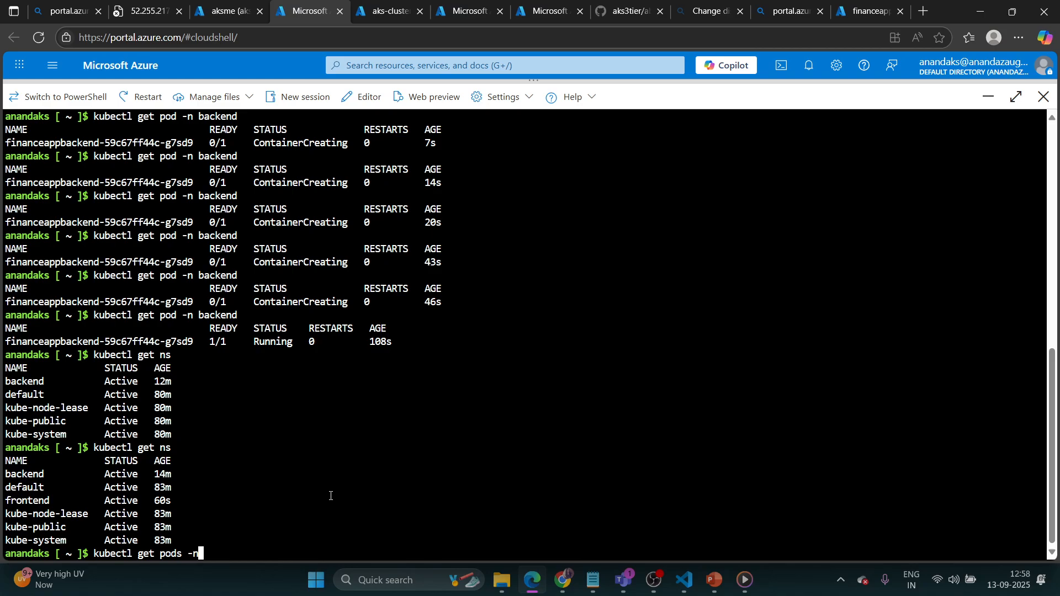
pyautogui.write(' frontend')
pyautogui.press('Return')
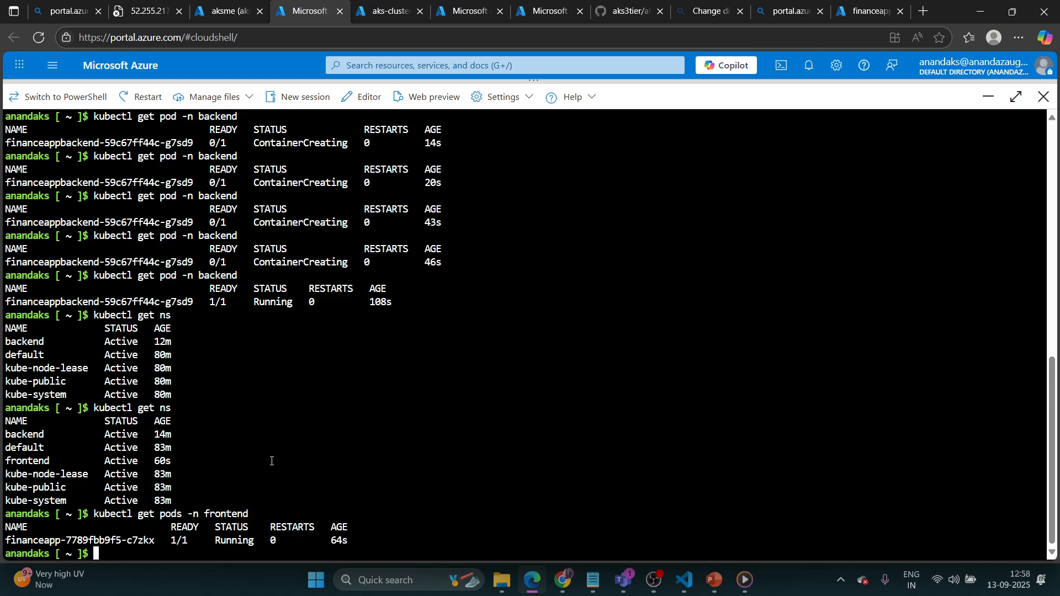
pyautogui.moveTo(262, 540); pyautogui.dragTo(95, 528)
# - List the services in the frontend namespace with kubectl get svc -n frontend
pyautogui.click(432, 440)
pyautogui.write('kubectl get svc -n ba')
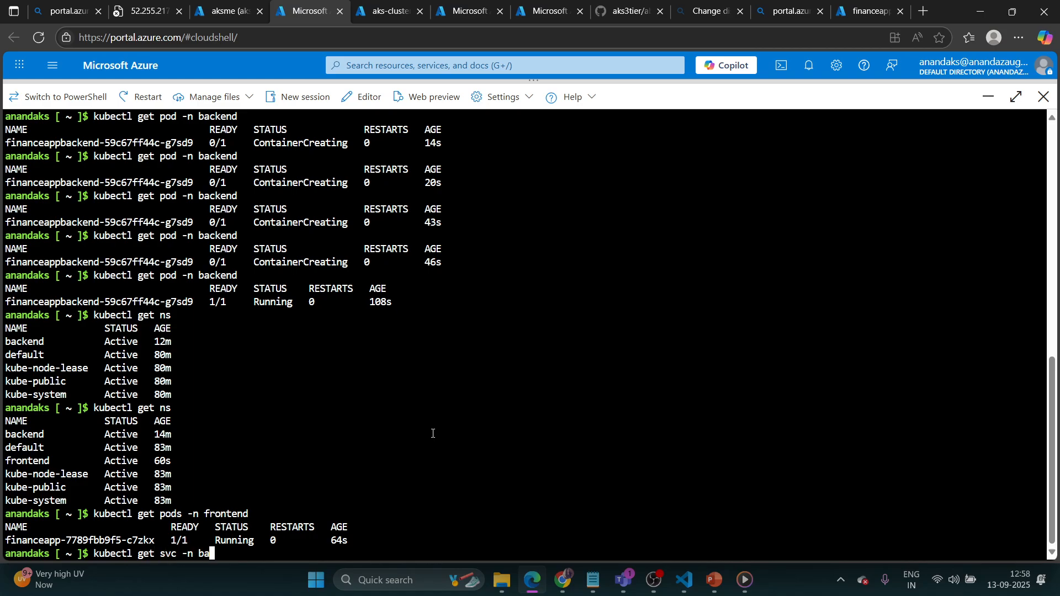
pyautogui.press('BackSpace')
pyautogui.press('BackSpace')
pyautogui.write('frontend')
pyautogui.press('Return')
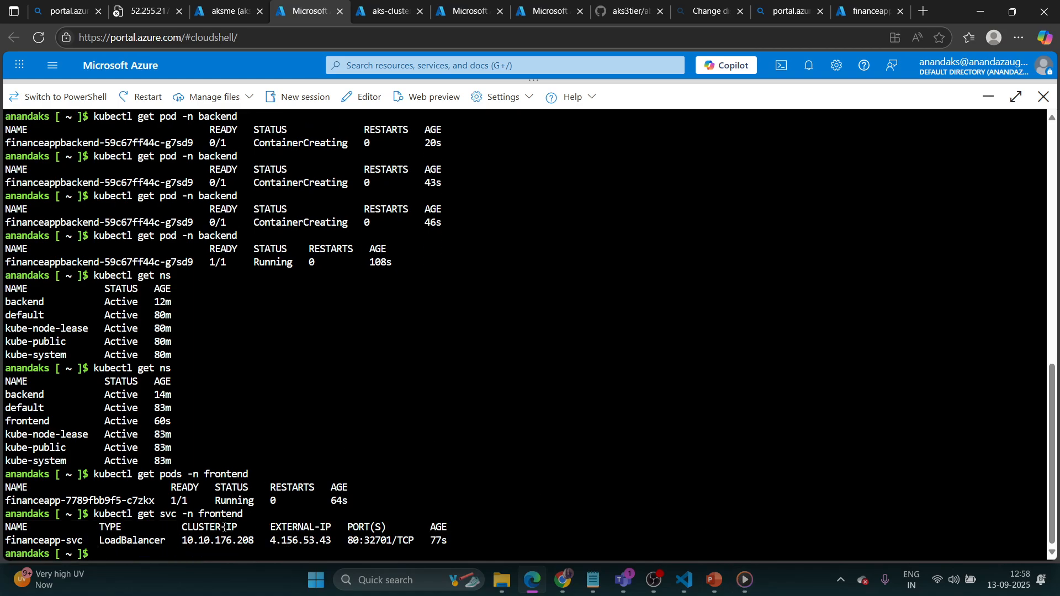
# - Examine the financeapp-svc service's type and external IP along with the financeapp pod's ready count and status
pyautogui.moveTo(161, 539); pyautogui.dragTo(277, 541)
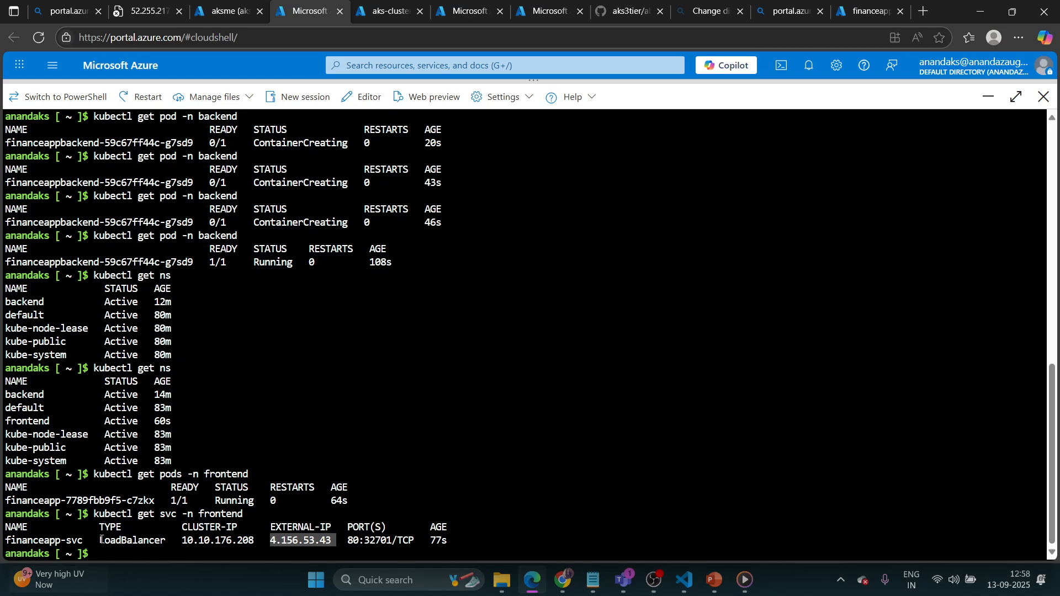
pyautogui.moveTo(170, 540); pyautogui.dragTo(46, 540)
pyautogui.click(358, 546)
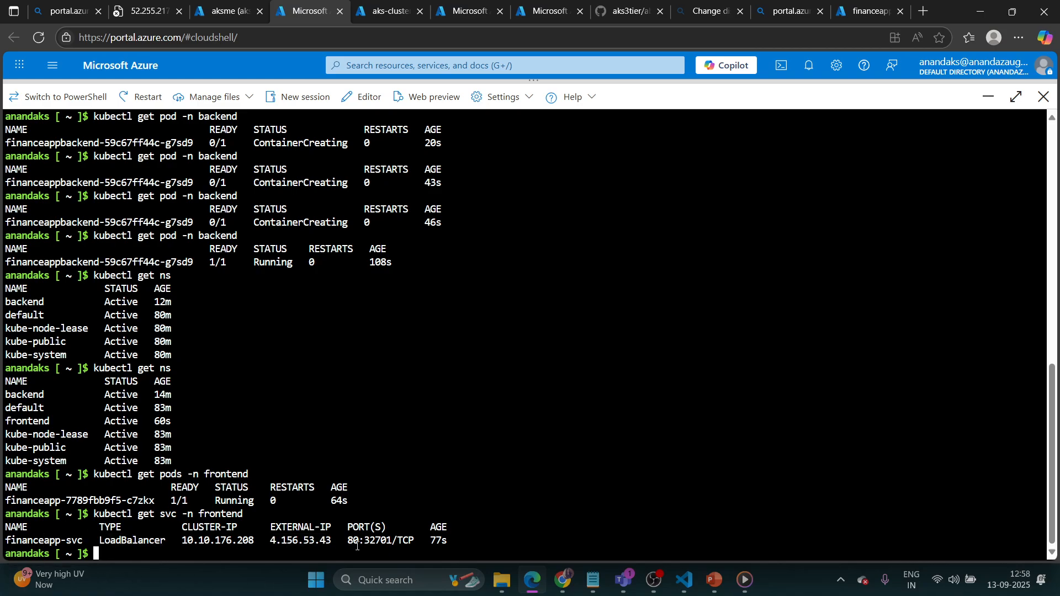
pyautogui.moveTo(352, 501); pyautogui.dragTo(193, 501)
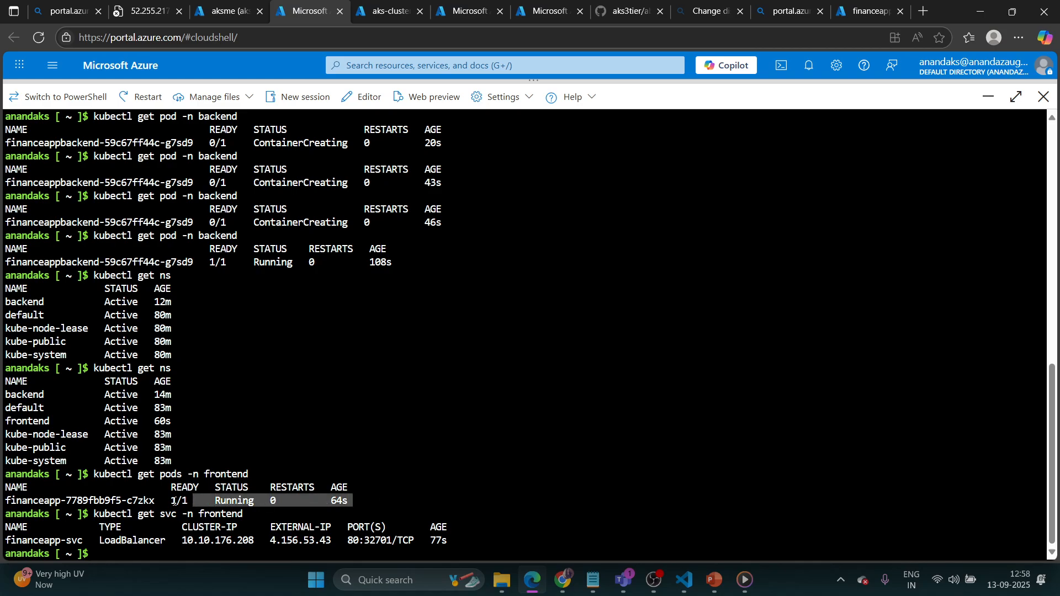
pyautogui.doubleClick(175, 501)
pyautogui.moveTo(330, 543); pyautogui.dragTo(270, 540)
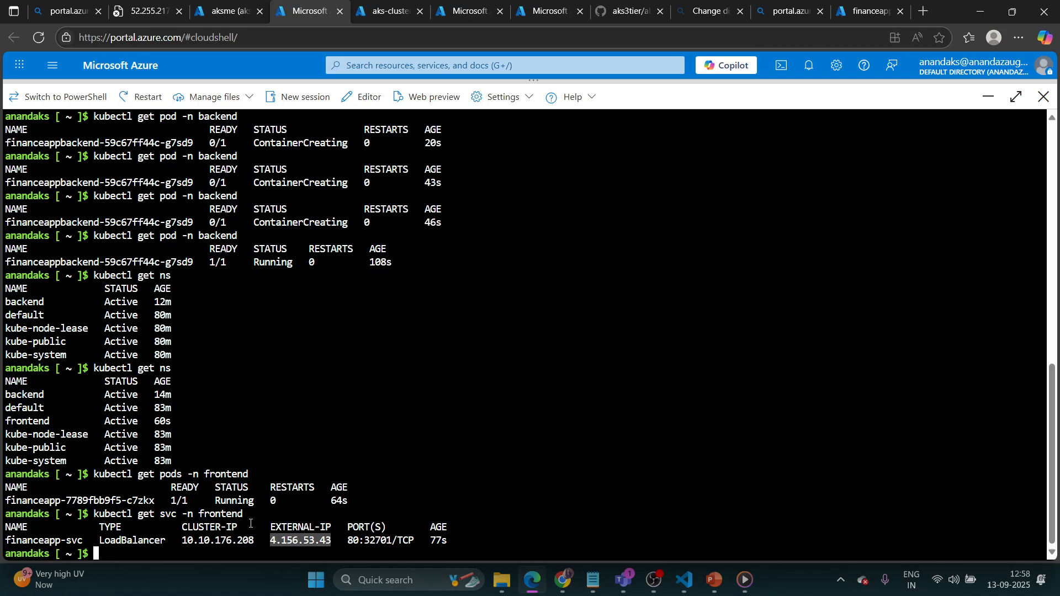
pyautogui.moveTo(189, 502); pyautogui.dragTo(159, 498)
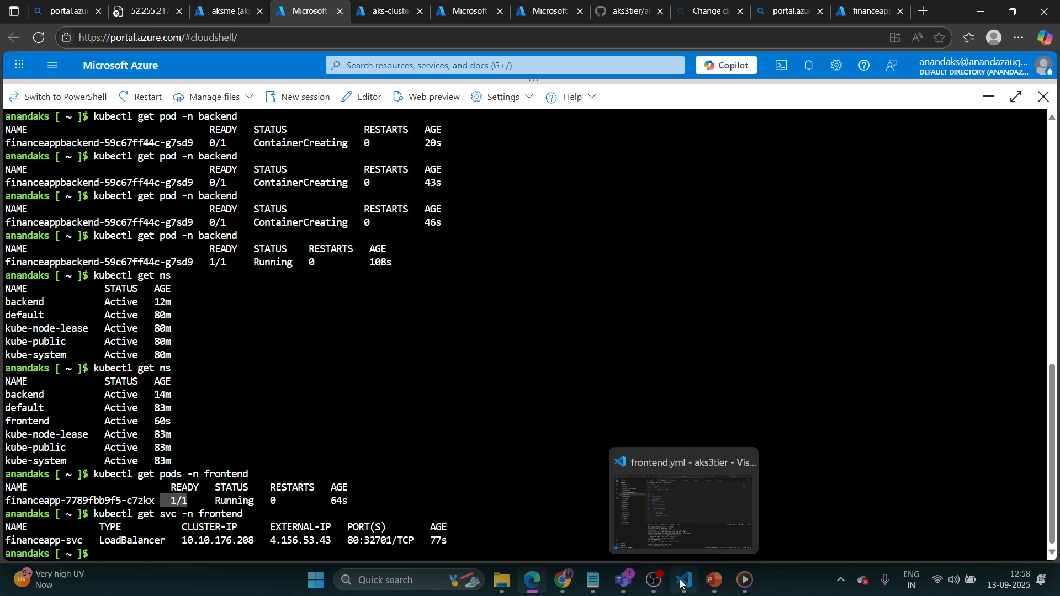
# - Check the deployment's replicas setting in frontend.yml in VS Code, and switch back to the Cloud Shell in Edge
pyautogui.click(674, 530)
pyautogui.scroll(4, 450, 219)
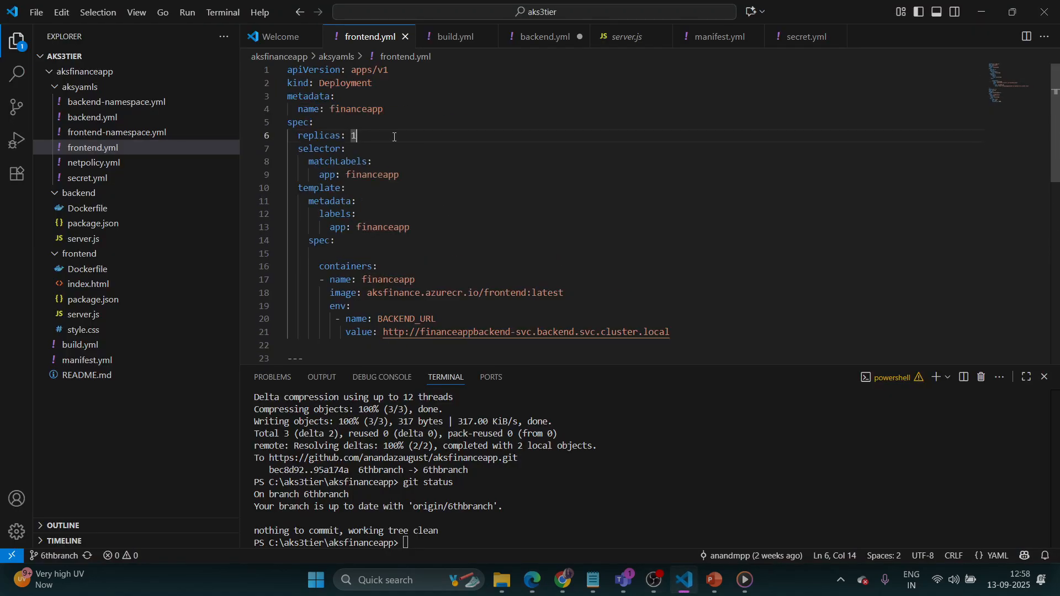
pyautogui.moveTo(359, 136); pyautogui.dragTo(288, 133)
pyautogui.click(376, 138)
pyautogui.hotkey('alt', 'Tab')
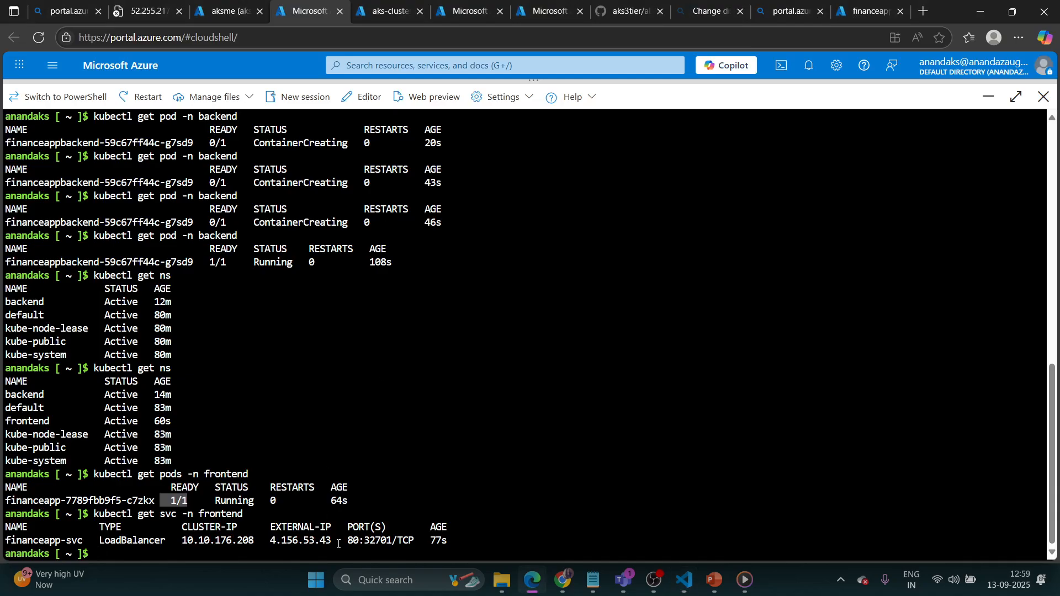
# - Copy financeapp-svc's external IP from the service listing and open 4.156.53.43 in a new browser tab
pyautogui.moveTo(331, 540); pyautogui.dragTo(272, 535)
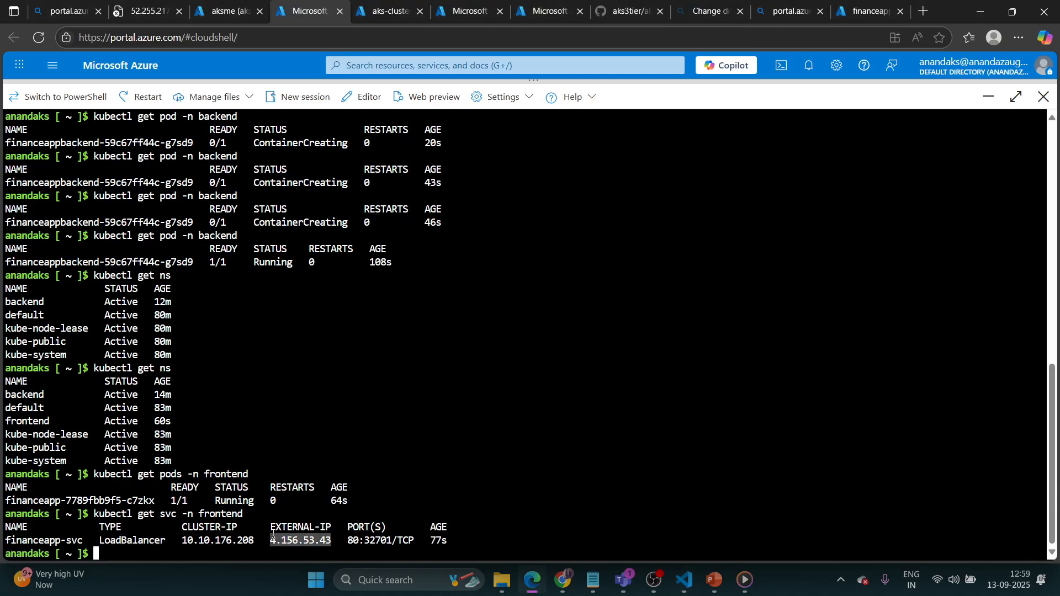
pyautogui.click(239, 551)
pyautogui.doubleClick(300, 541)
pyautogui.click(295, 540)
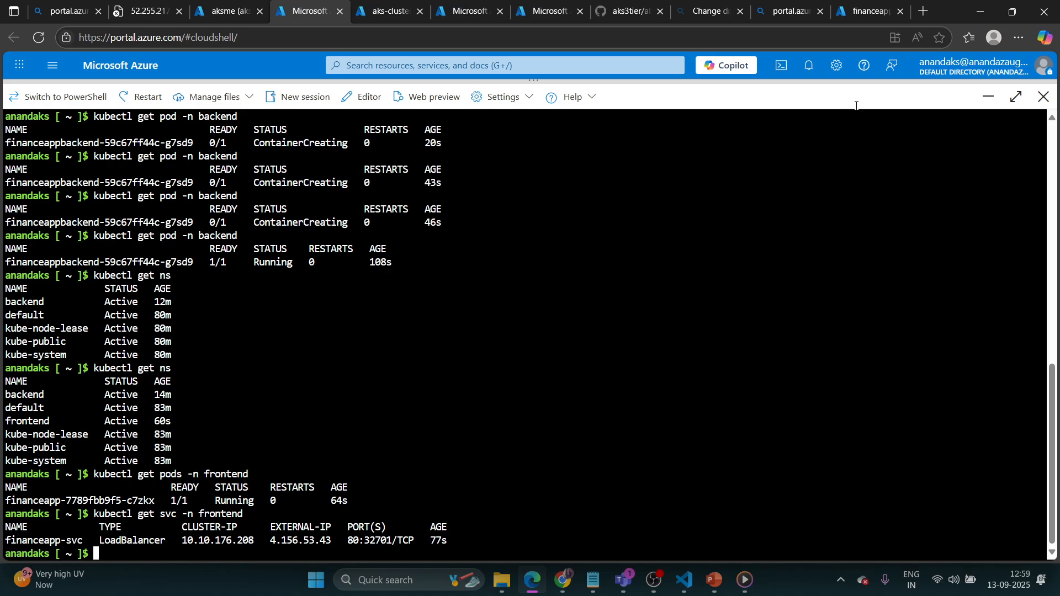
pyautogui.click(932, 15)
pyautogui.write('4.156.53.43')
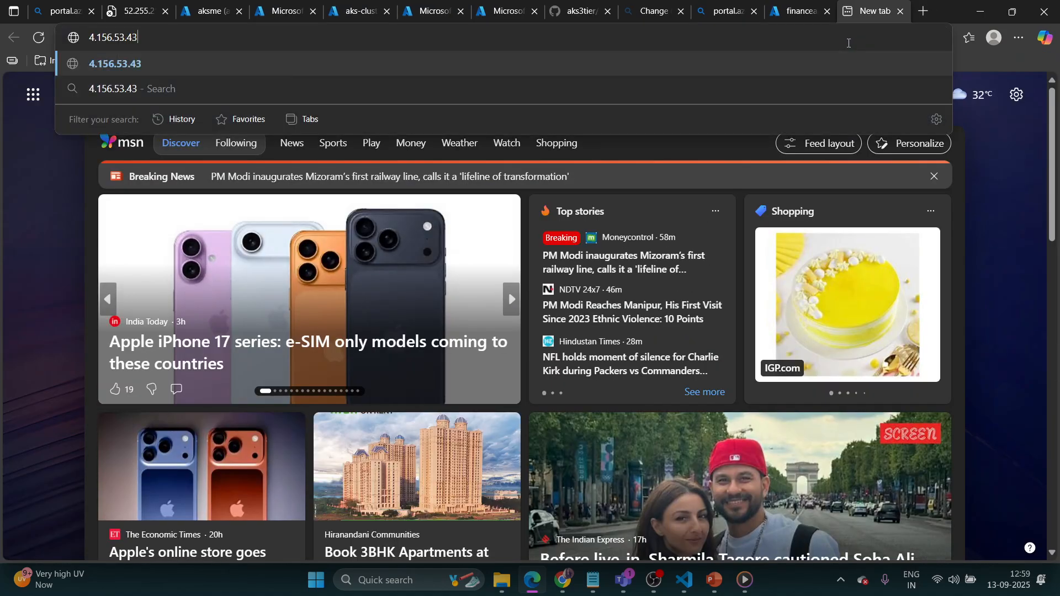
pyautogui.press('Return')
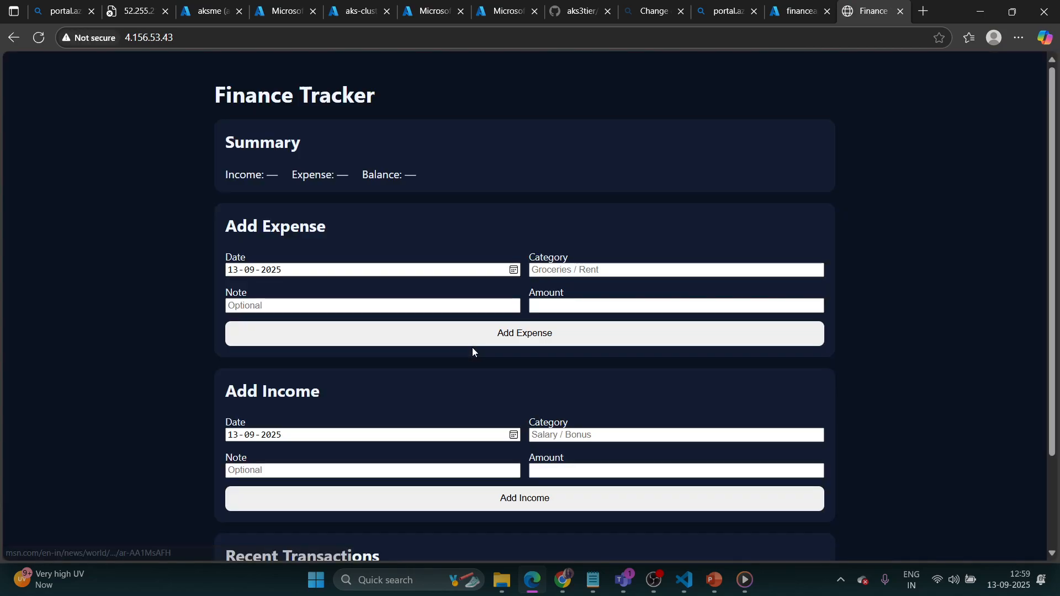
# - Examine the Finance Tracker page's heading, Summary, Add Expense, Add Income and Recent Transactions sections
pyautogui.scroll(-3, 360, 364)
pyautogui.scroll(3, 408, 378)
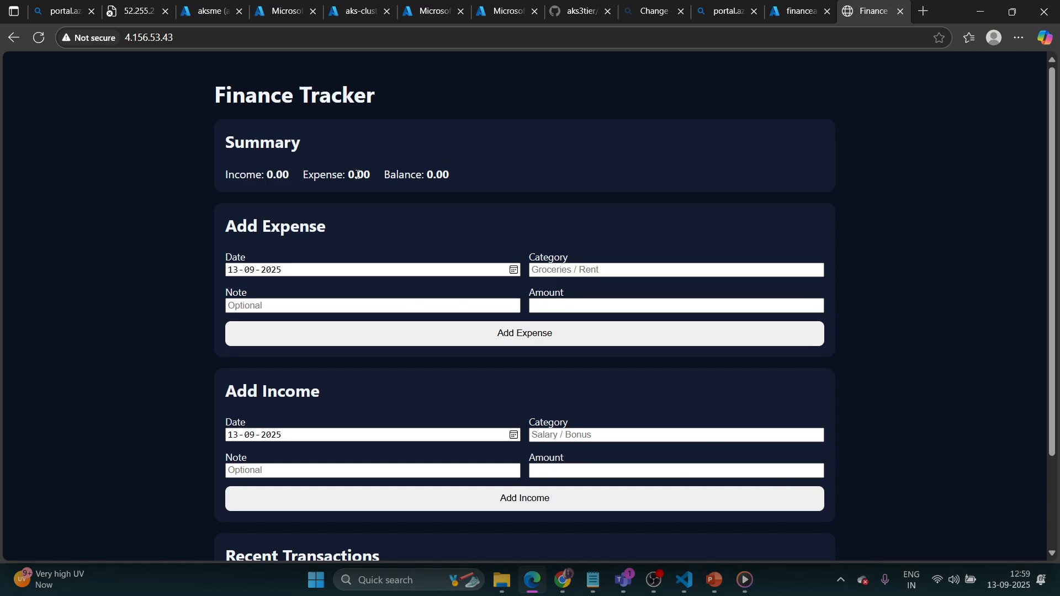
pyautogui.scroll(-3, 461, 288)
pyautogui.scroll(3, 503, 281)
pyautogui.scroll(-3, 520, 354)
pyautogui.scroll(3, 416, 237)
pyautogui.scroll(-3, 437, 298)
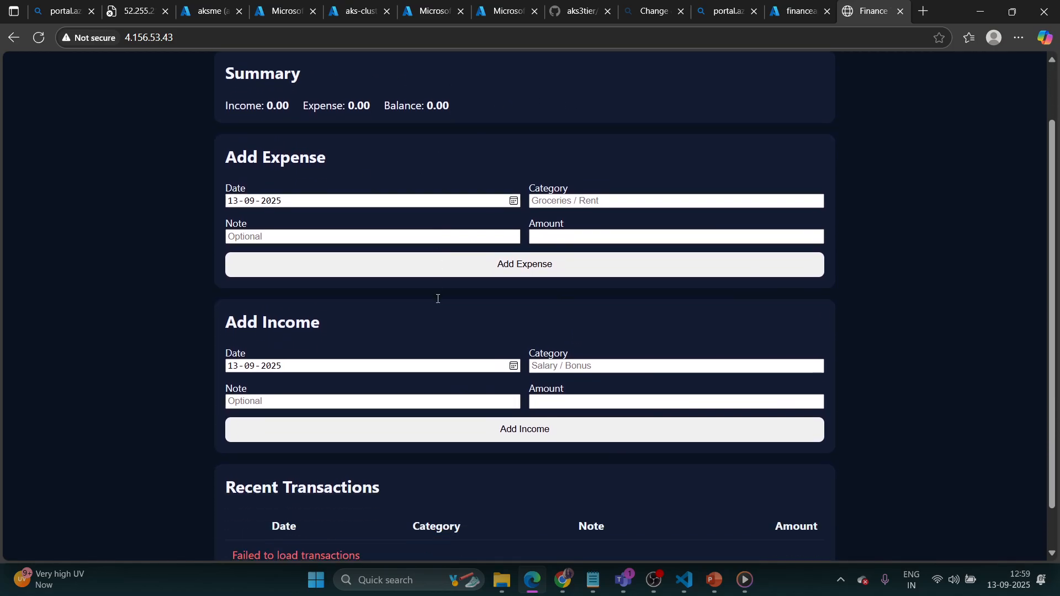
pyautogui.scroll(3, 438, 302)
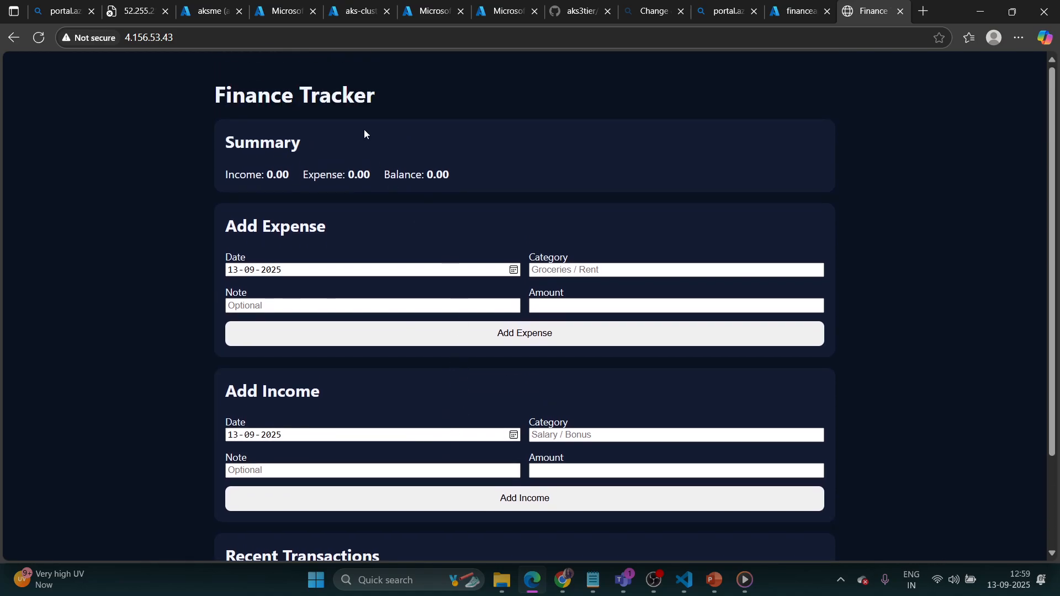
pyautogui.doubleClick(315, 100)
pyautogui.click(306, 96)
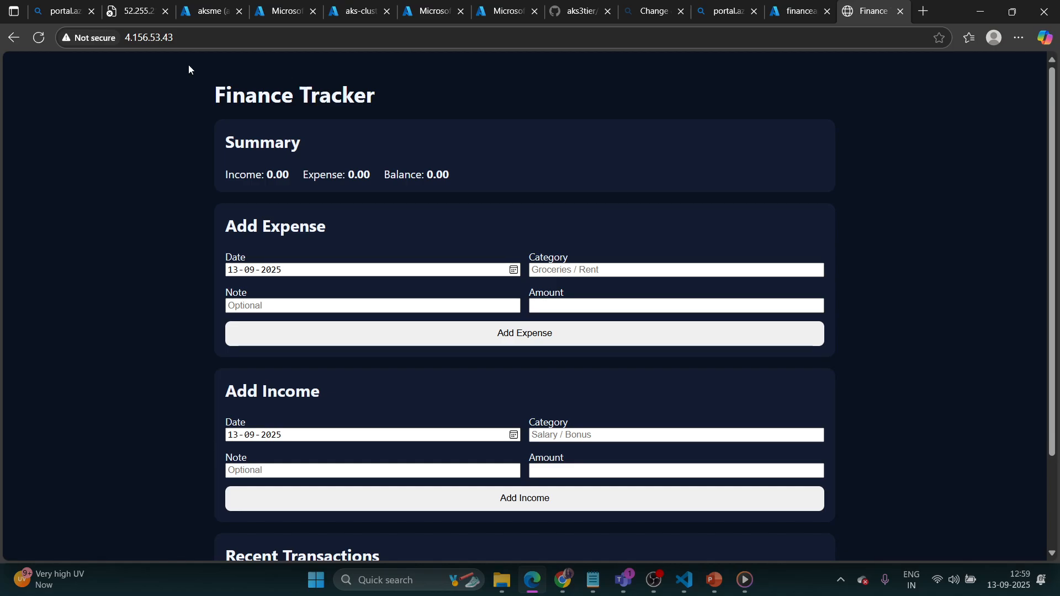
pyautogui.doubleClick(340, 91)
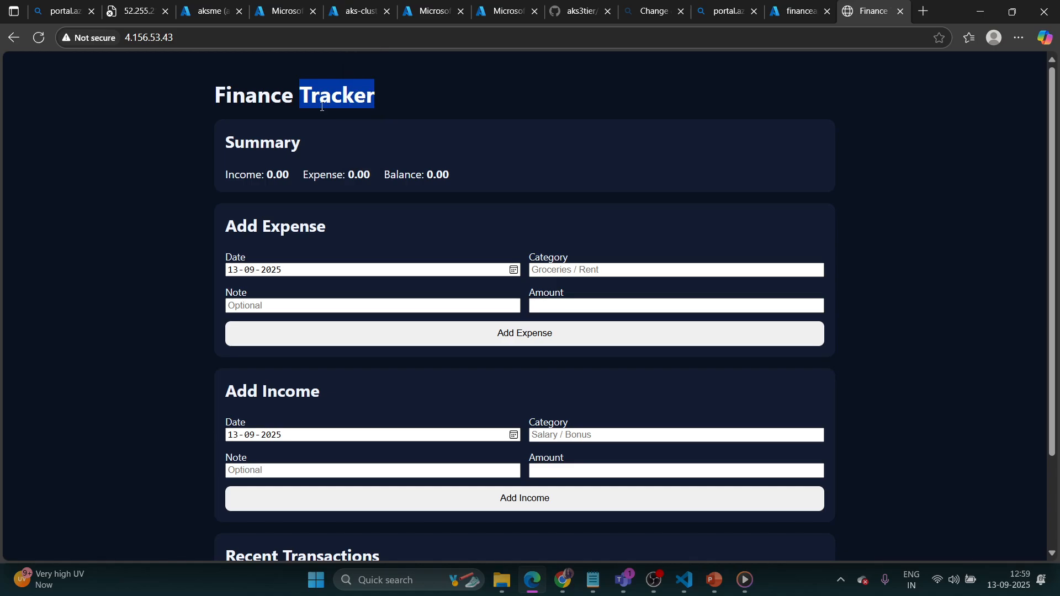
pyautogui.click(313, 106)
pyautogui.scroll(-2, 456, 263)
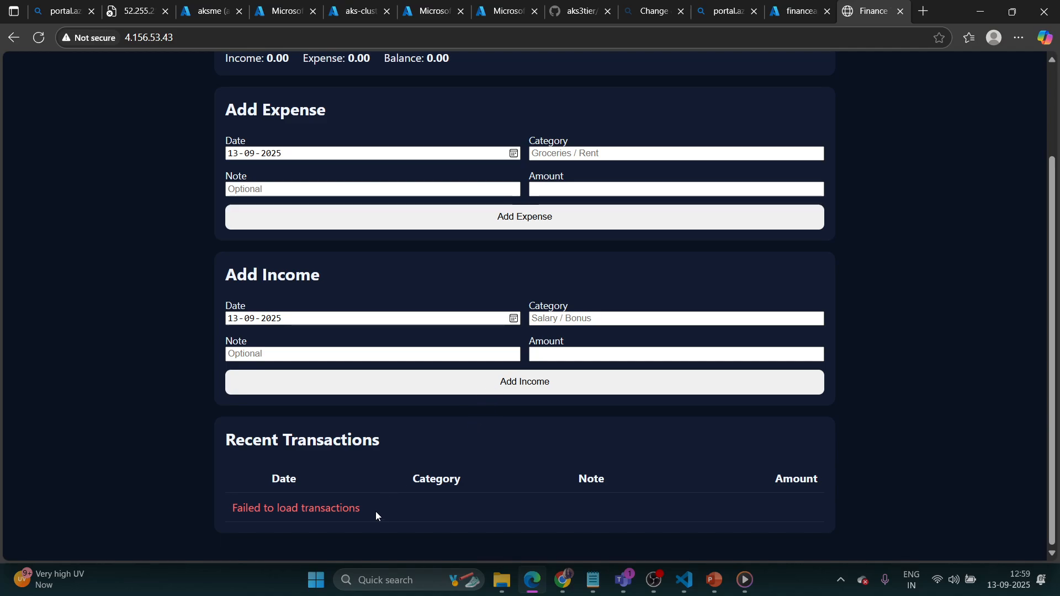
pyautogui.scroll(2, 475, 293)
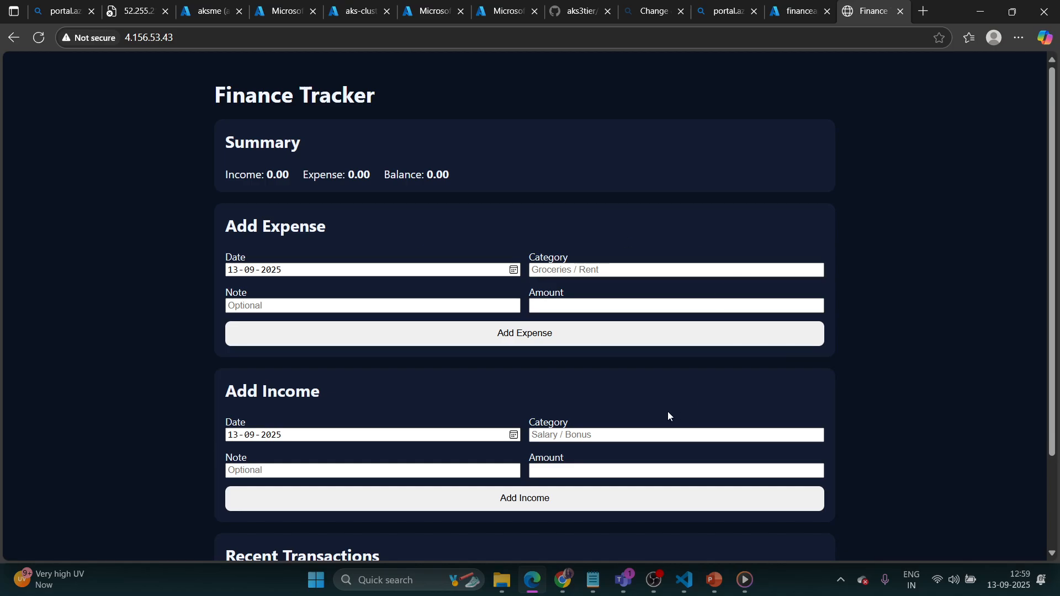
pyautogui.press('alt')
pyautogui.hotkey('alt', 'Tab')
pyautogui.hotkey('alt', 'Tab')
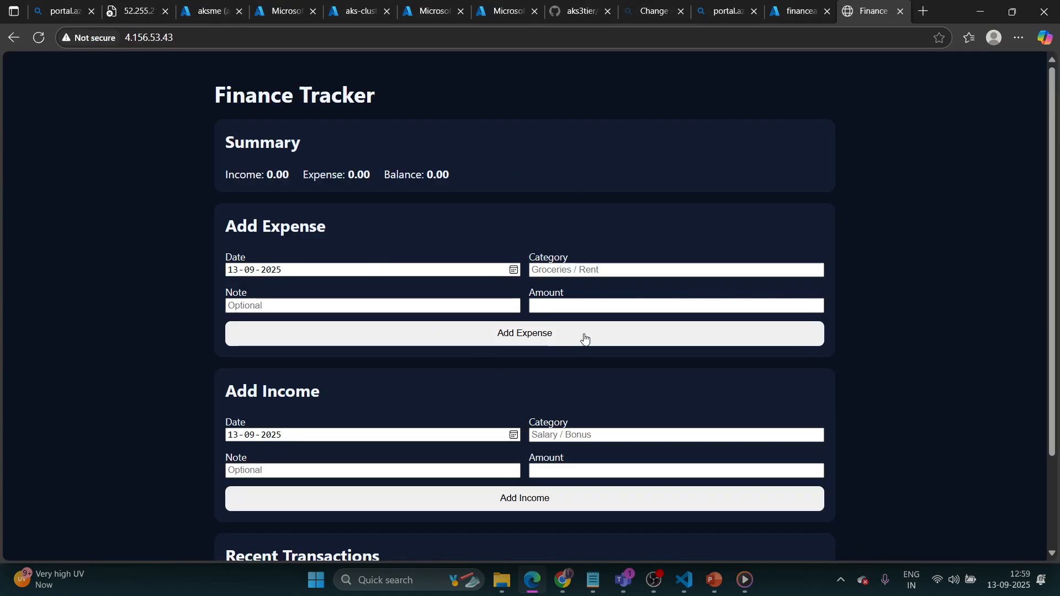
# - Check the Recent Transactions section, and try to add an expense with category rent and amount 10000
pyautogui.scroll(-3, 388, 511)
pyautogui.moveTo(378, 518); pyautogui.dragTo(232, 509)
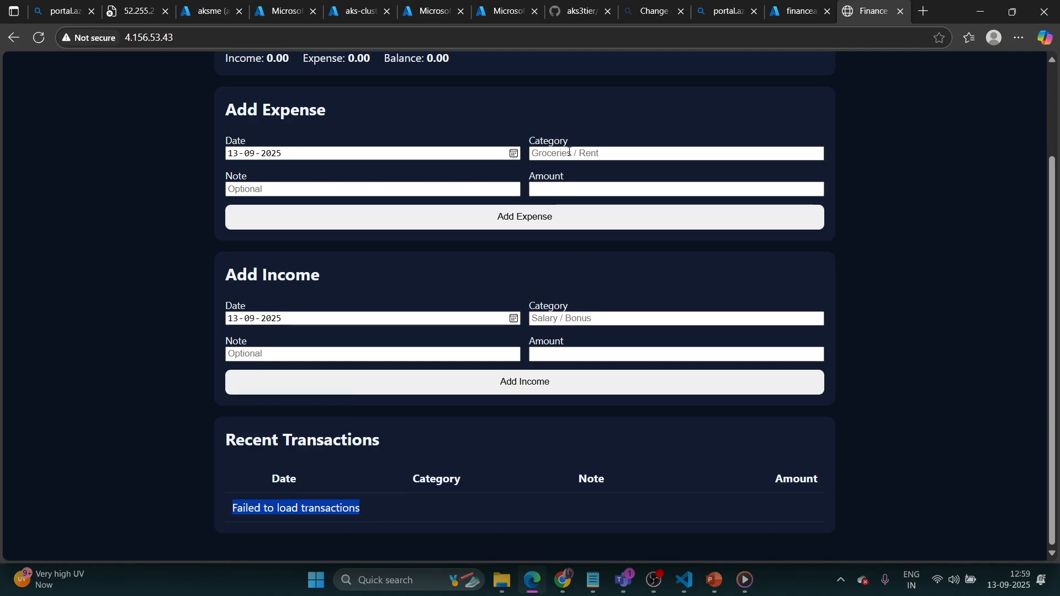
pyautogui.click(544, 154)
pyautogui.write('rent')
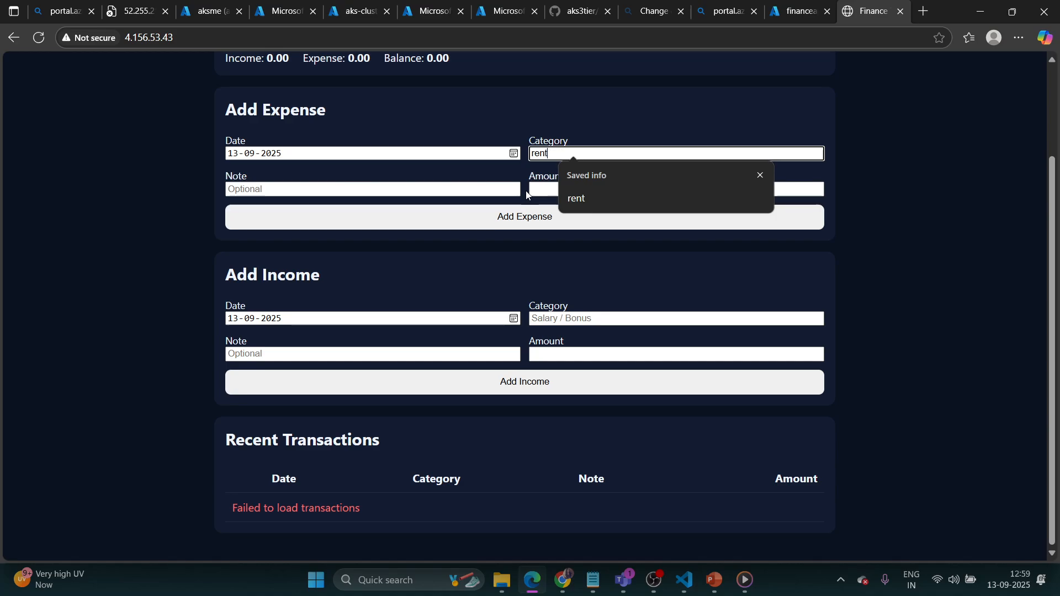
pyautogui.click(533, 191)
pyautogui.write('1000')
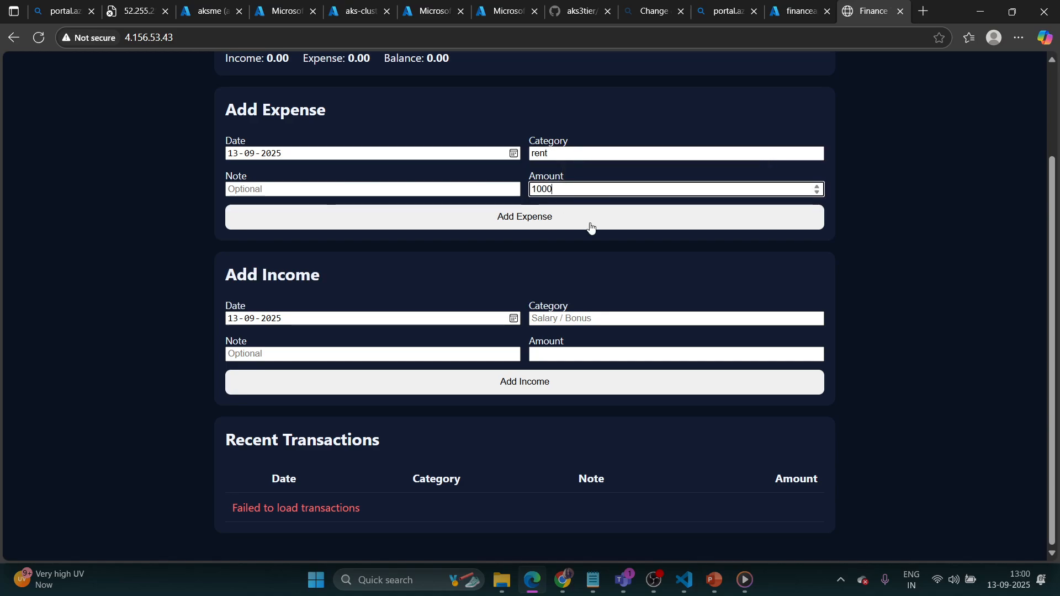
pyautogui.write('0')
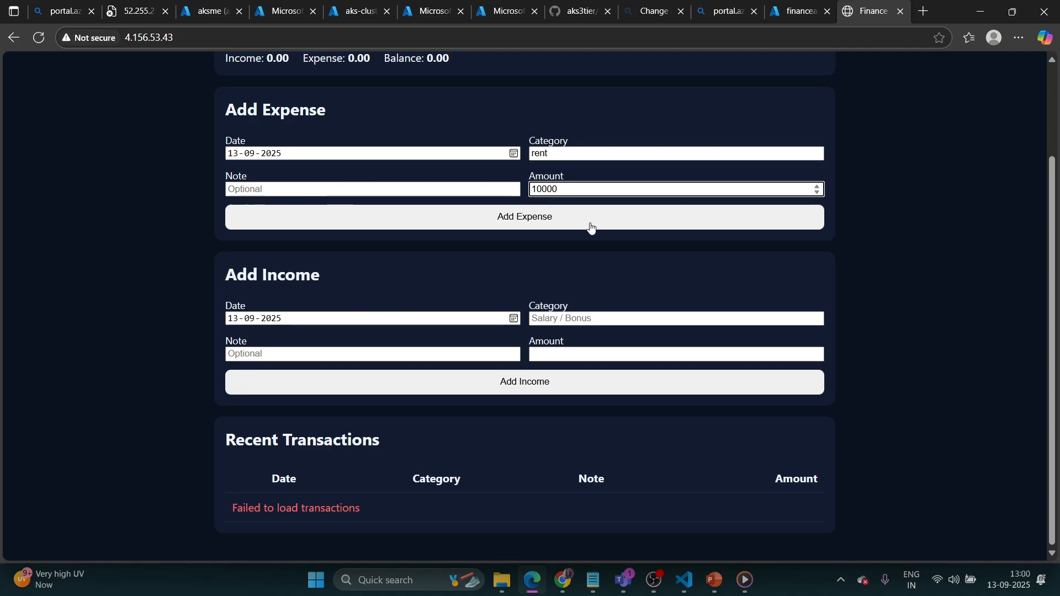
pyautogui.click(557, 222)
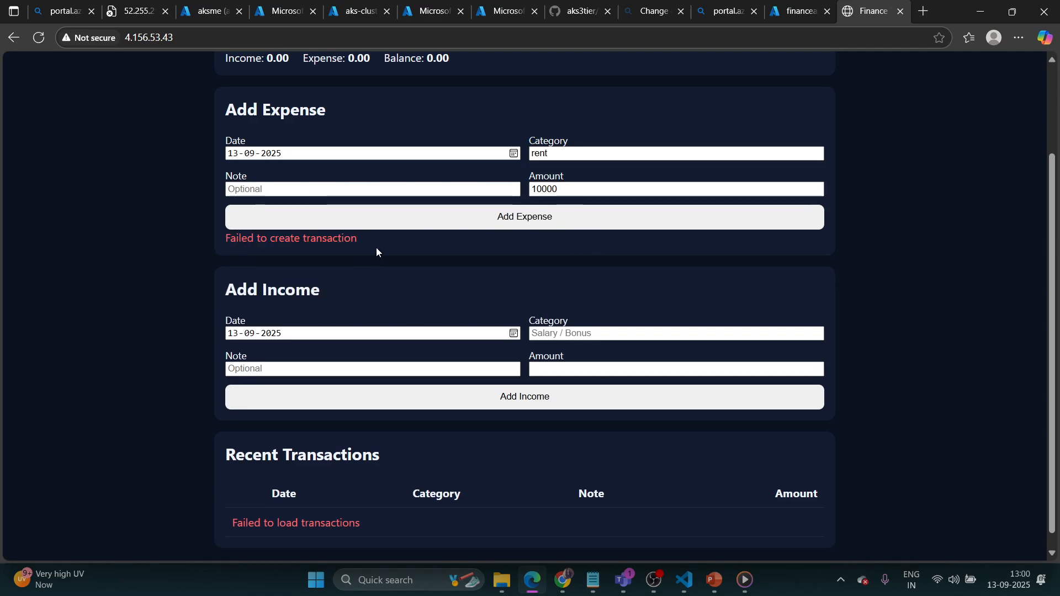
pyautogui.moveTo(377, 252); pyautogui.dragTo(223, 235)
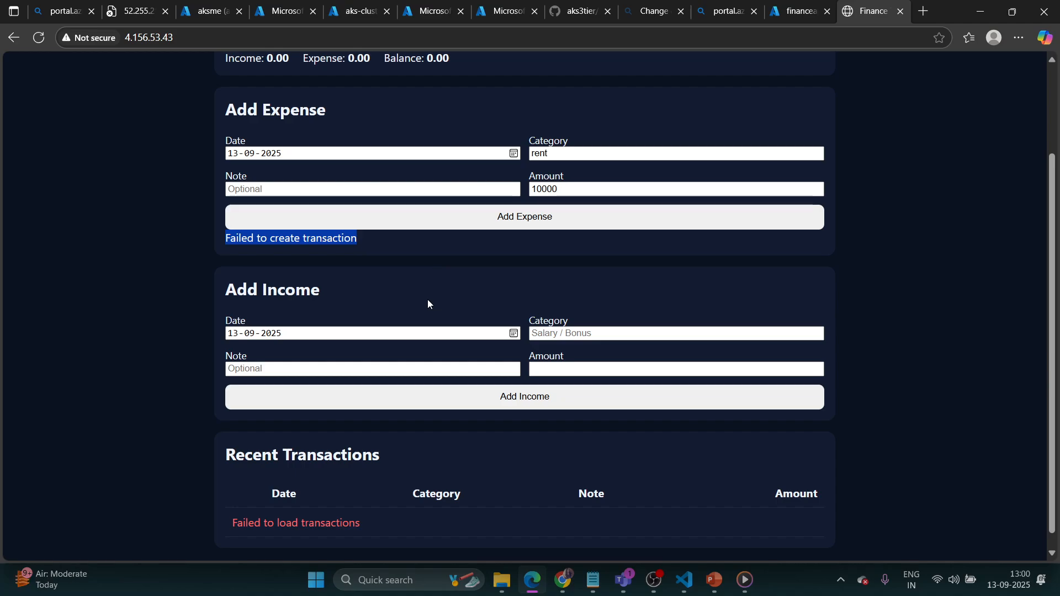
# - Find the SQL server service in the Azure portal, discard unsaved query edits, and open the aksme server's Networking settings at its firewall rules
pyautogui.click(200, 22)
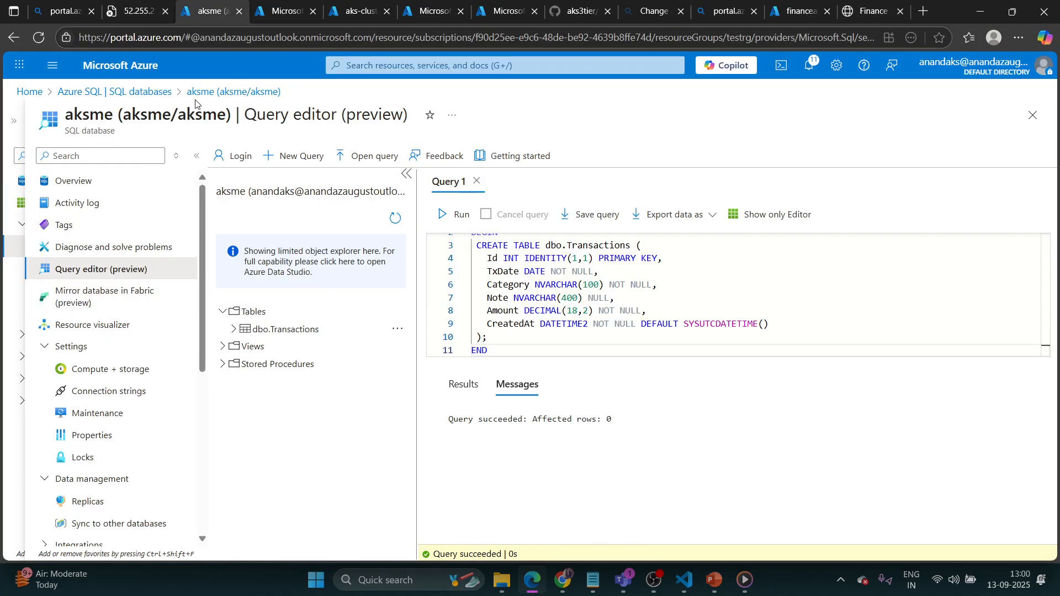
pyautogui.click(380, 62)
pyautogui.write('sql serv')
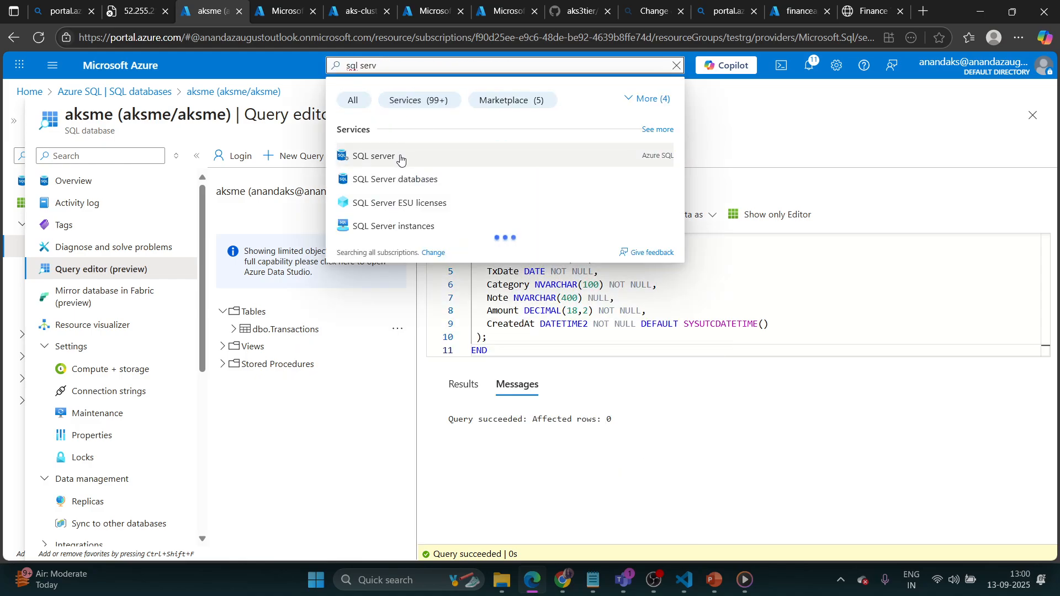
pyautogui.click(402, 157)
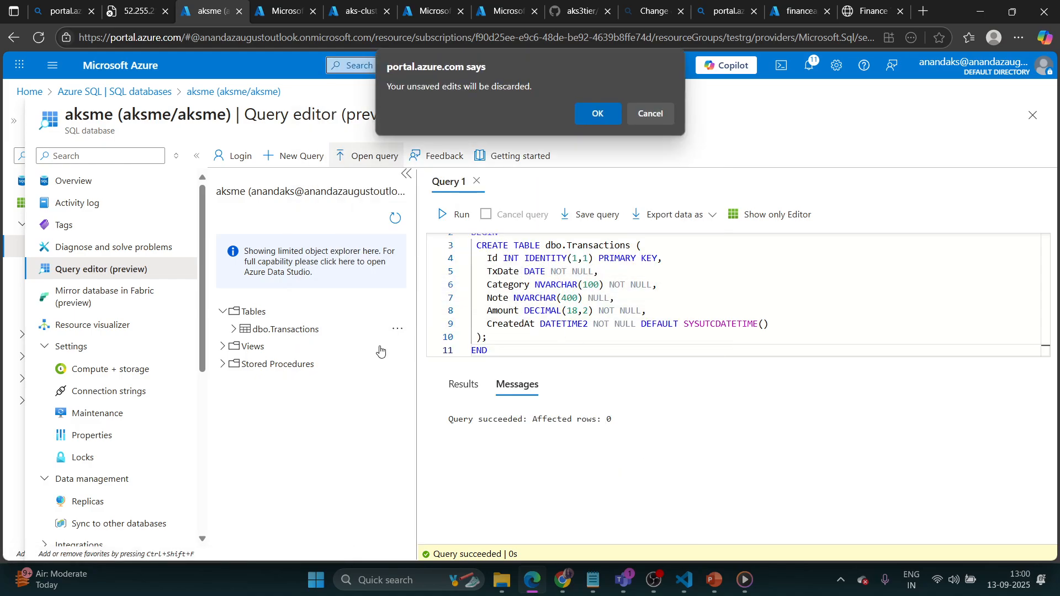
pyautogui.click(585, 115)
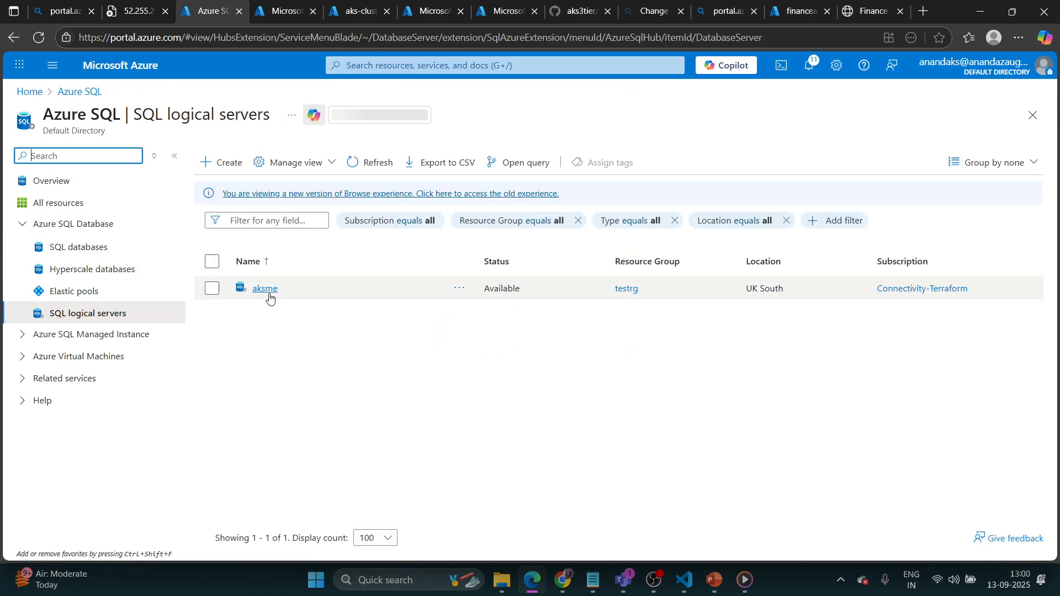
pyautogui.click(267, 287)
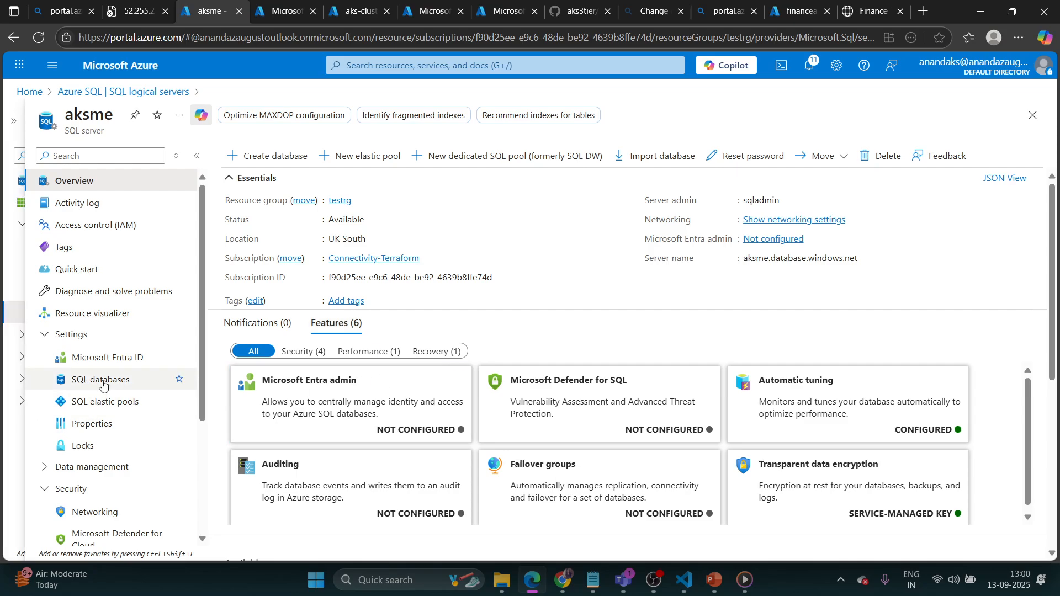
pyautogui.scroll(-2, 132, 374)
pyautogui.click(99, 443)
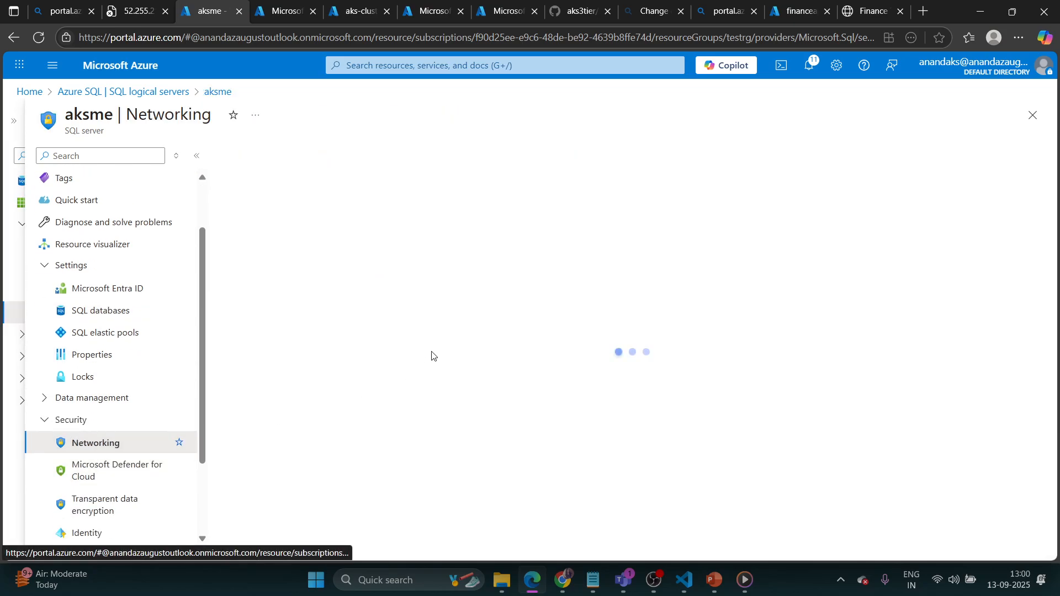
pyautogui.scroll(-3, 477, 314)
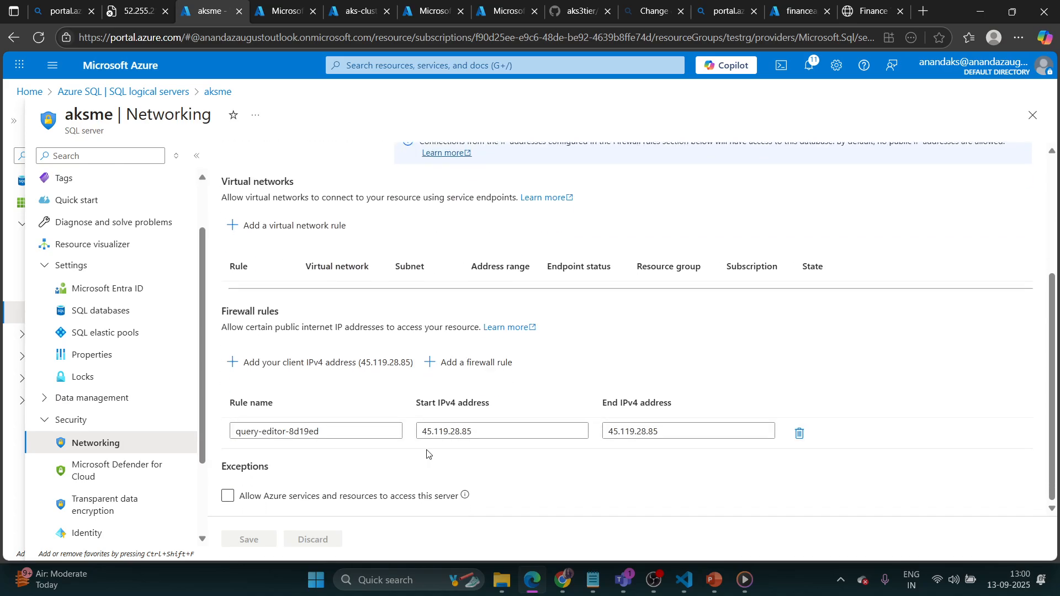
# - Review the query-editor firewall rule's start and end addresses, and allow Azure services and resources to access the aksme server
pyautogui.moveTo(530, 430); pyautogui.dragTo(408, 435)
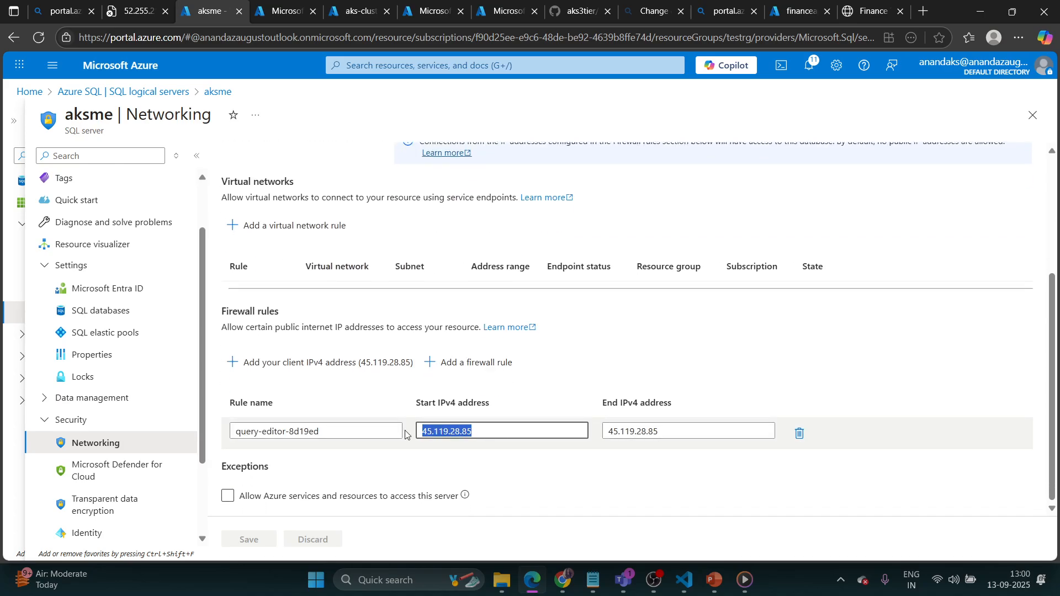
pyautogui.press('Tab')
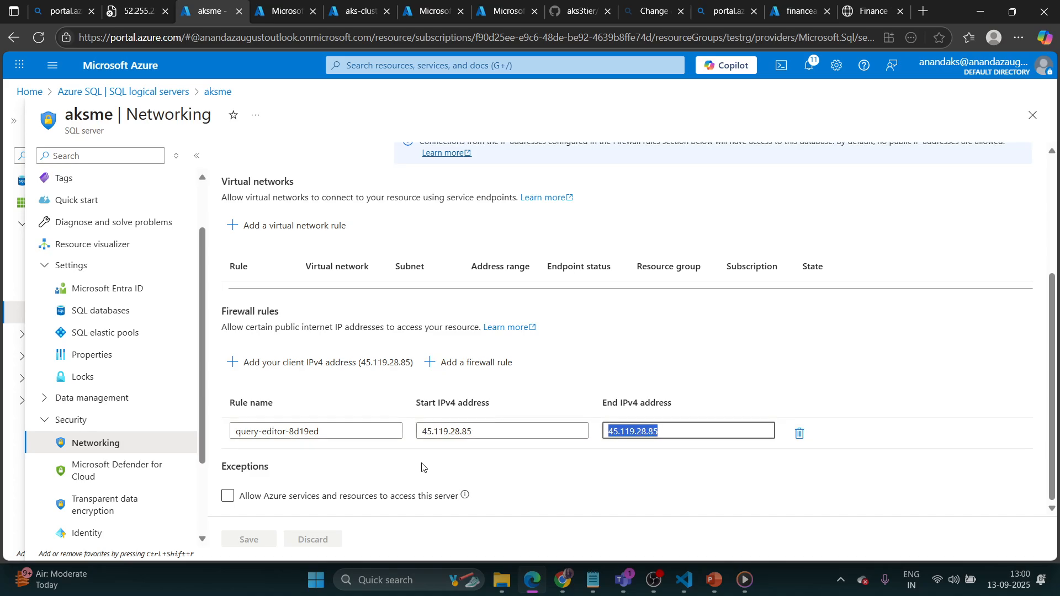
pyautogui.scroll(4, 384, 325)
pyautogui.scroll(-4, 353, 358)
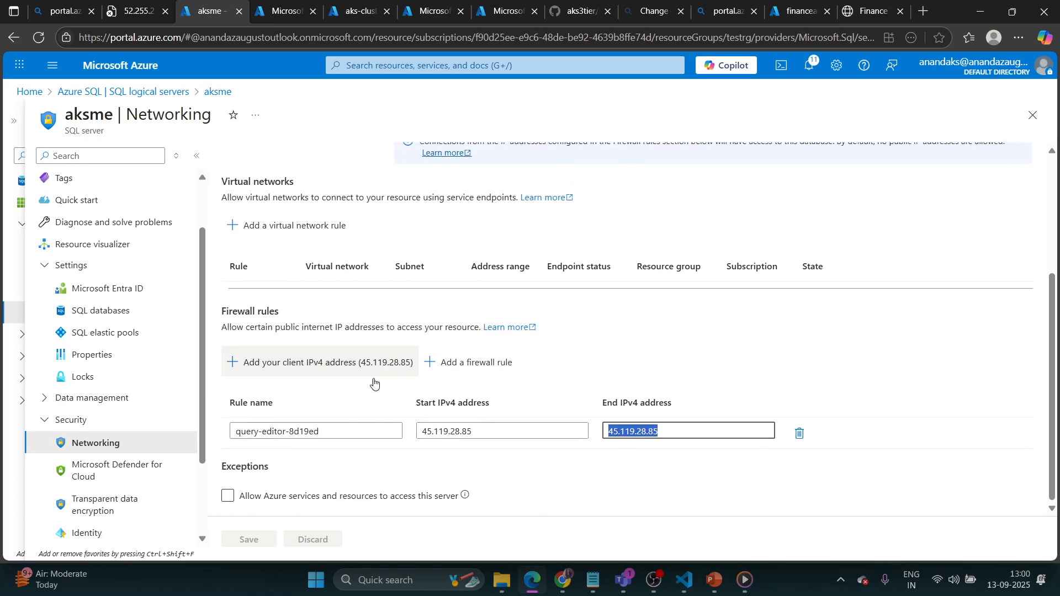
pyautogui.click(227, 496)
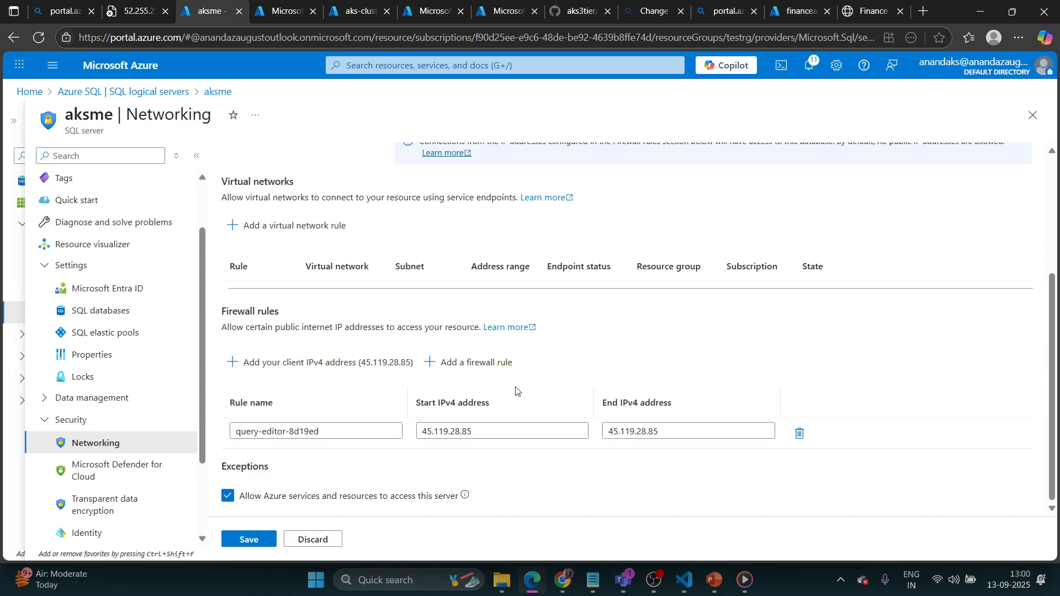
pyautogui.scroll(3, 485, 370)
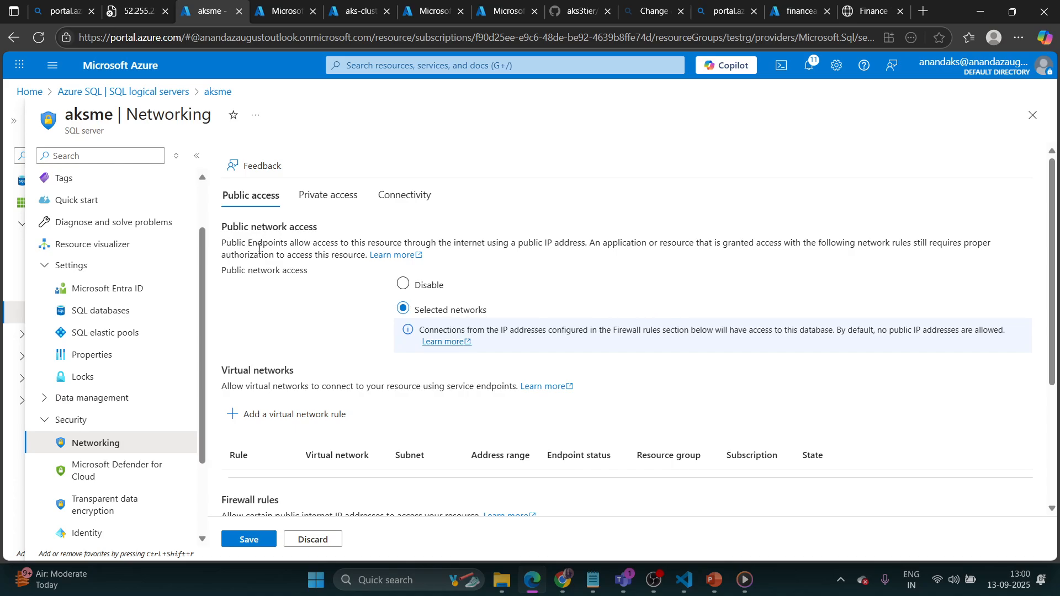
pyautogui.scroll(-3, 259, 247)
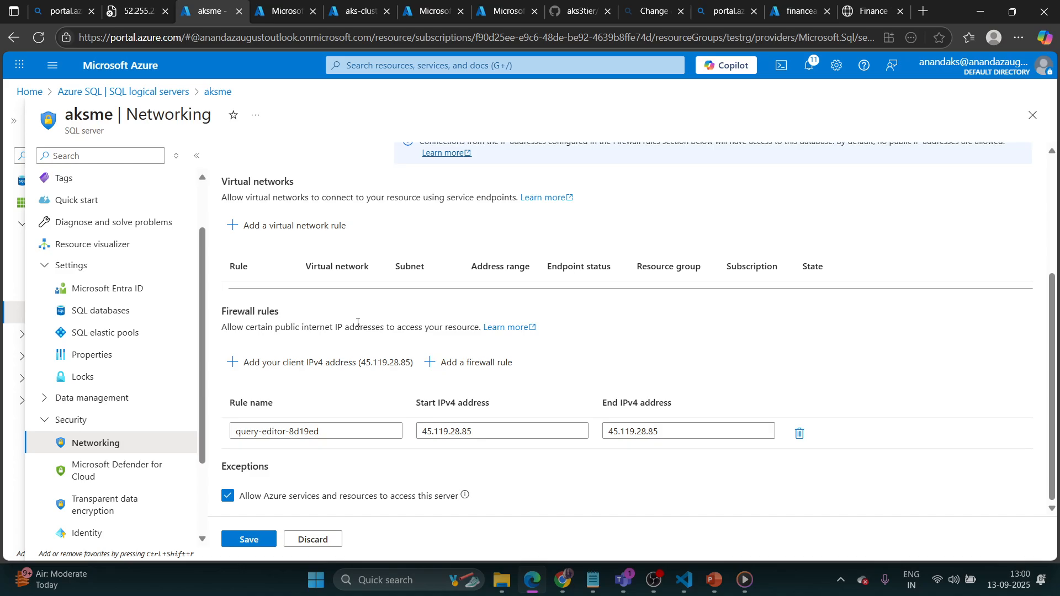
# - Switch to the aks3tier presentation in PowerPoint and examine the connectivity diagram from client browser to Azure PaaS SQL on slide 5
pyautogui.moveTo(715, 580)
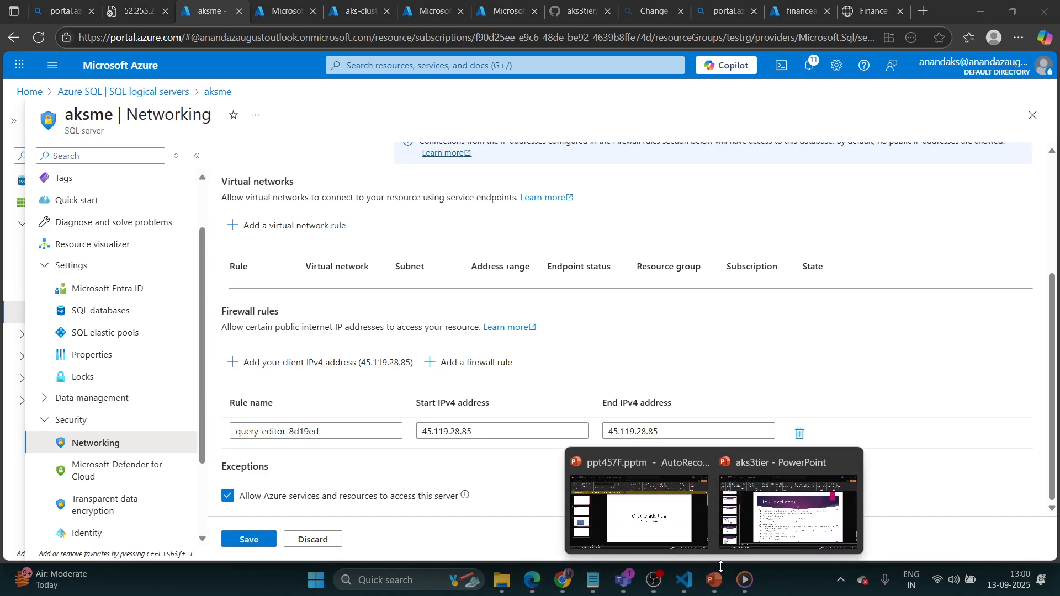
pyautogui.click(778, 527)
pyautogui.click(77, 343)
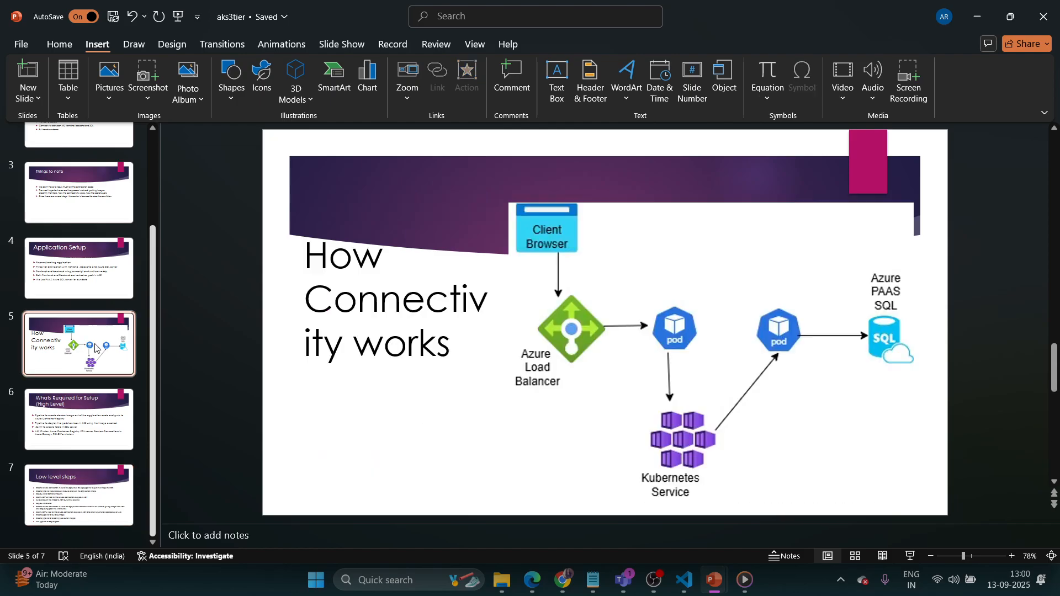
pyautogui.click(569, 332)
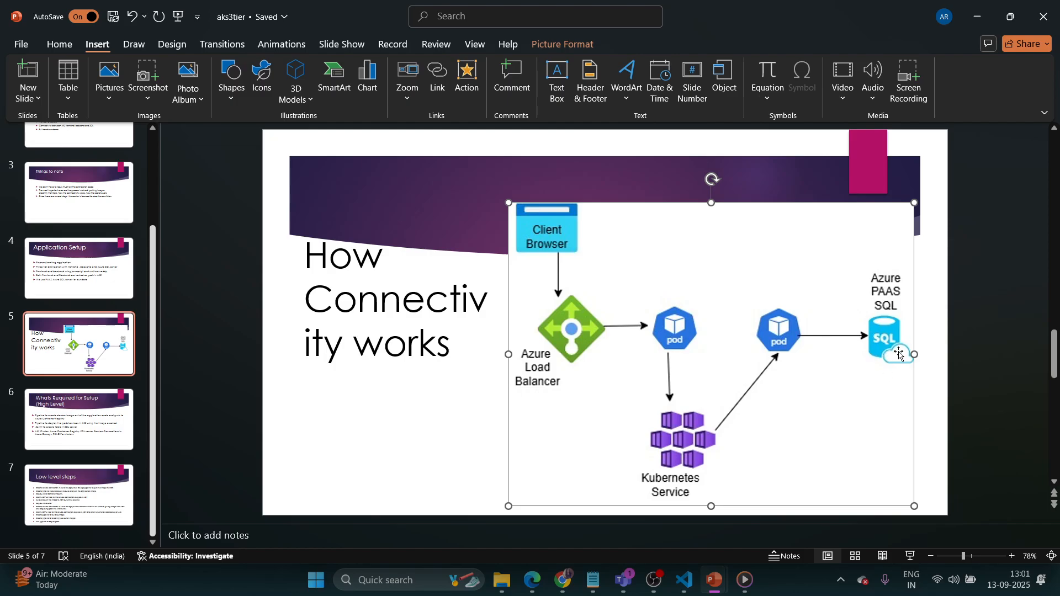
# - Switch back to Edge and save the aksme server's networking changes
pyautogui.hotkey('alt', 'Tab')
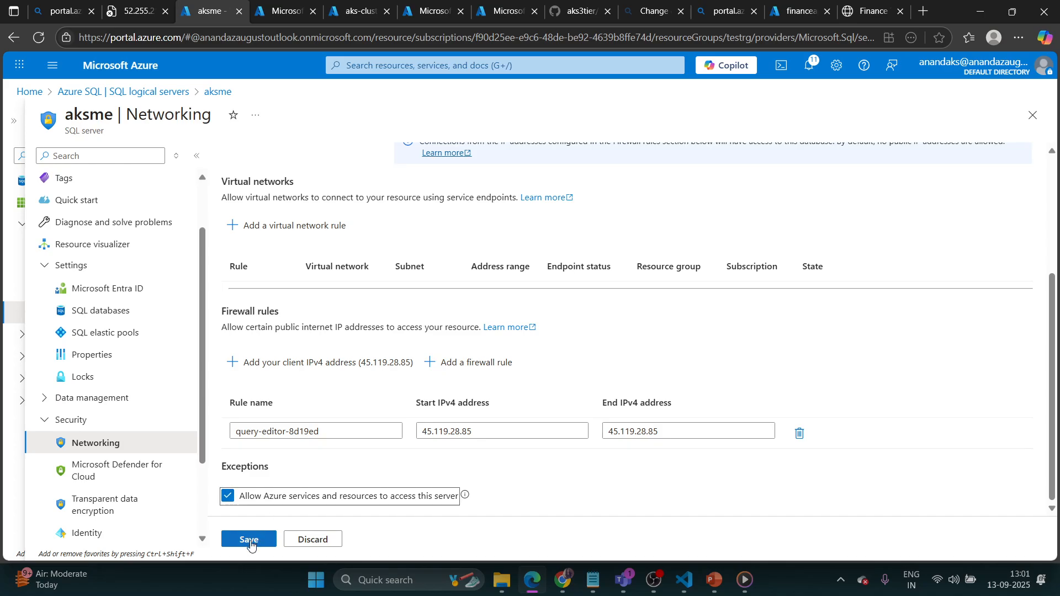
pyautogui.click(262, 538)
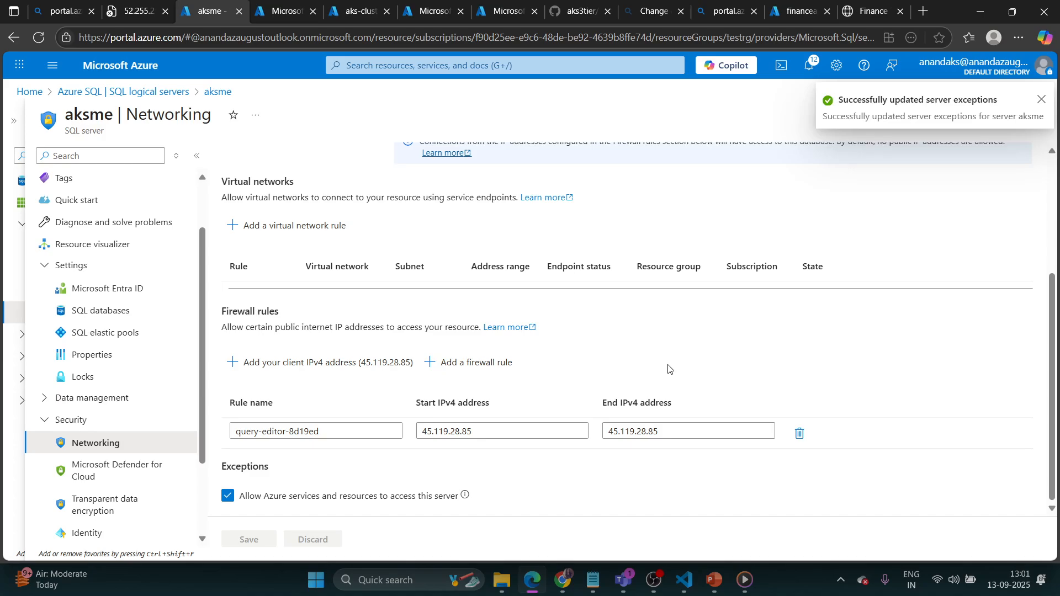
pyautogui.click(563, 584)
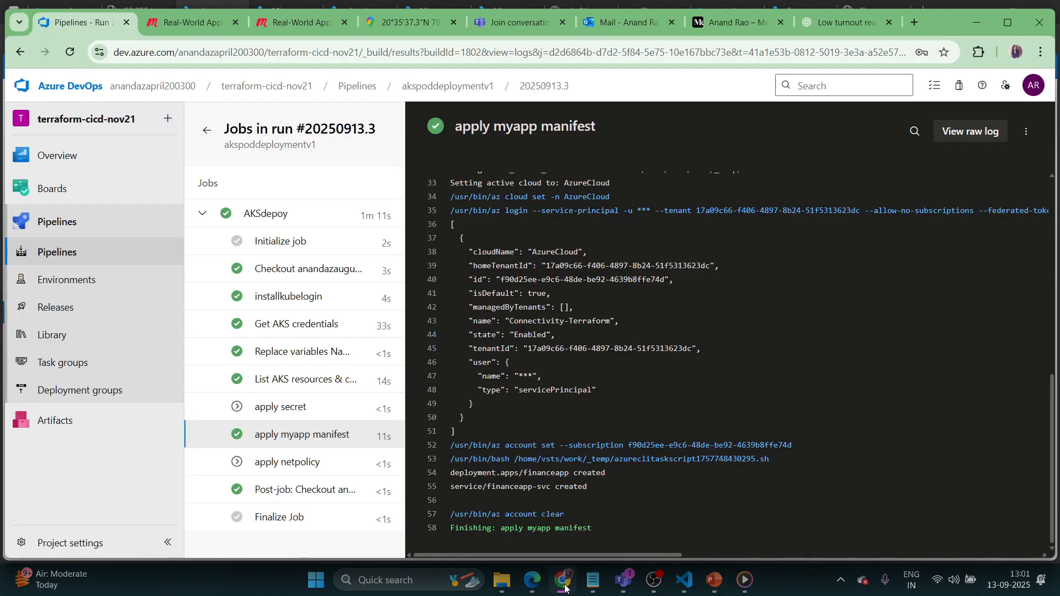
pyautogui.click(534, 583)
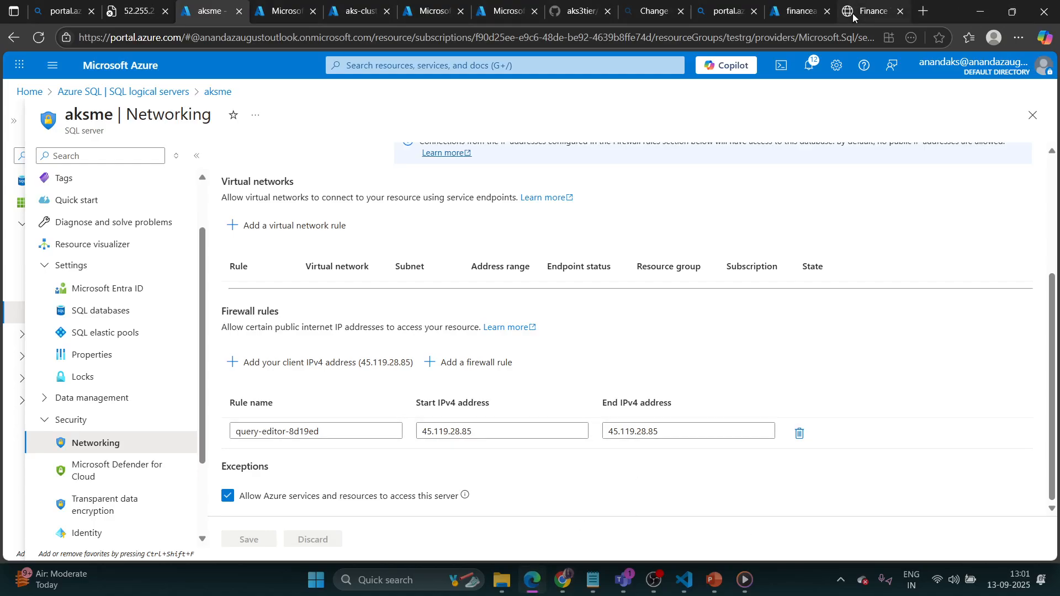
# - Reload the Finance Tracker page at 4.156.53.43 and check whether Recent Transactions loads
pyautogui.click(871, 12)
pyautogui.click(48, 36)
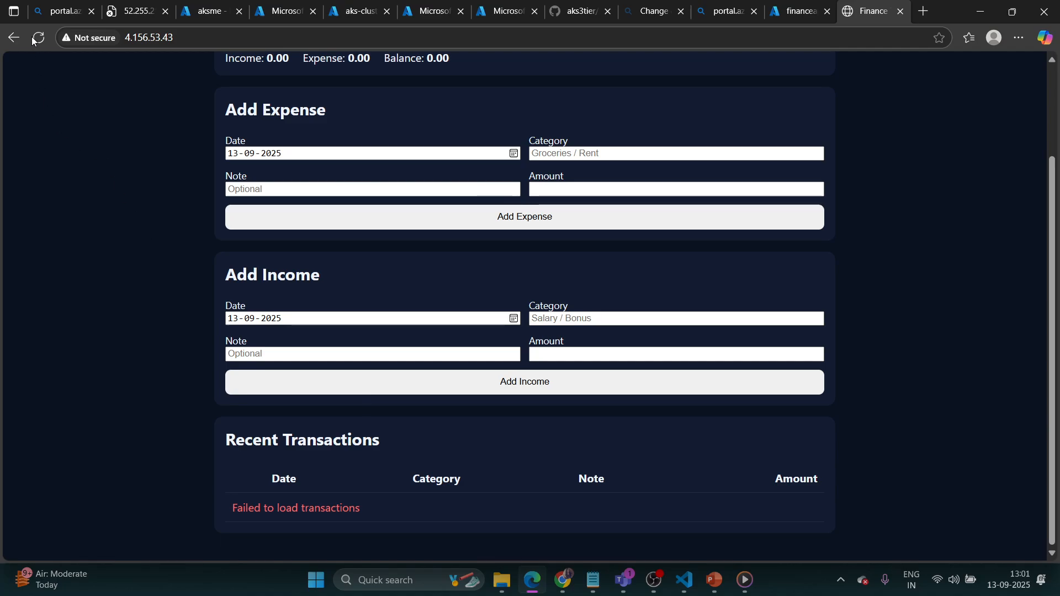
pyautogui.click(39, 38)
pyautogui.click(35, 39)
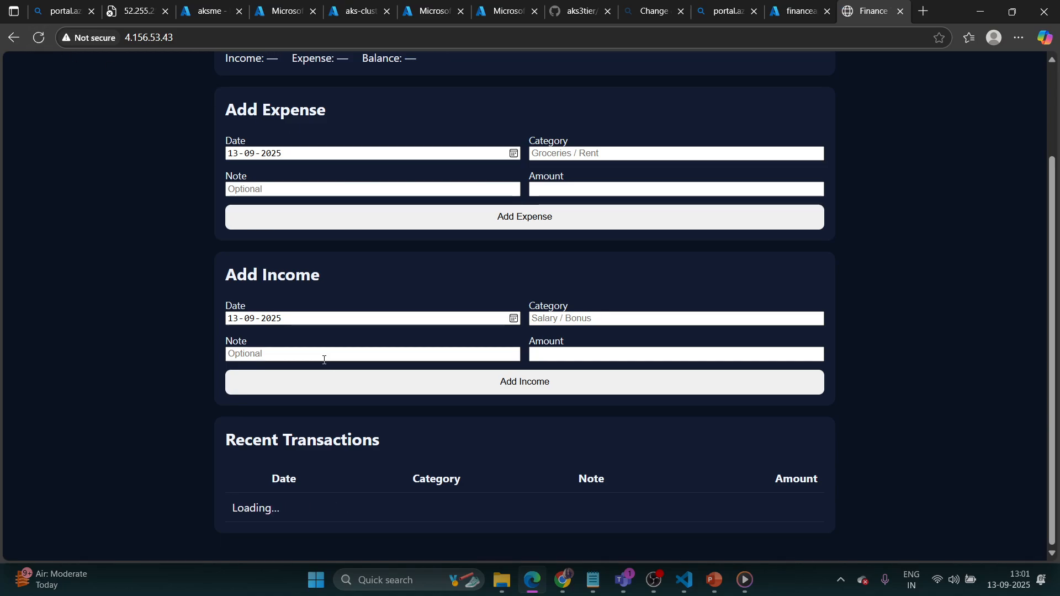
pyautogui.moveTo(563, 589)
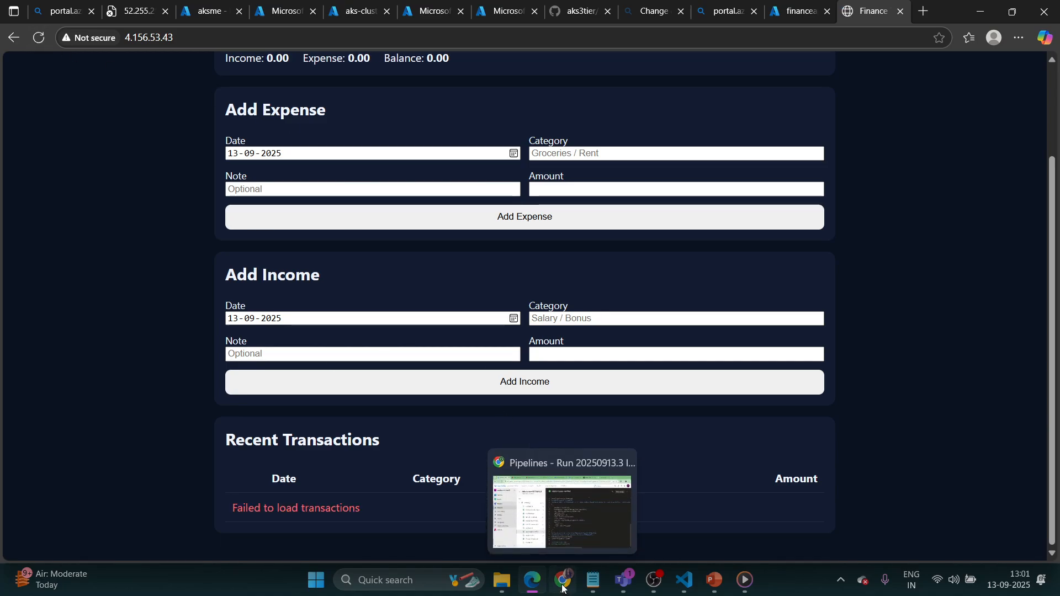
pyautogui.click(565, 583)
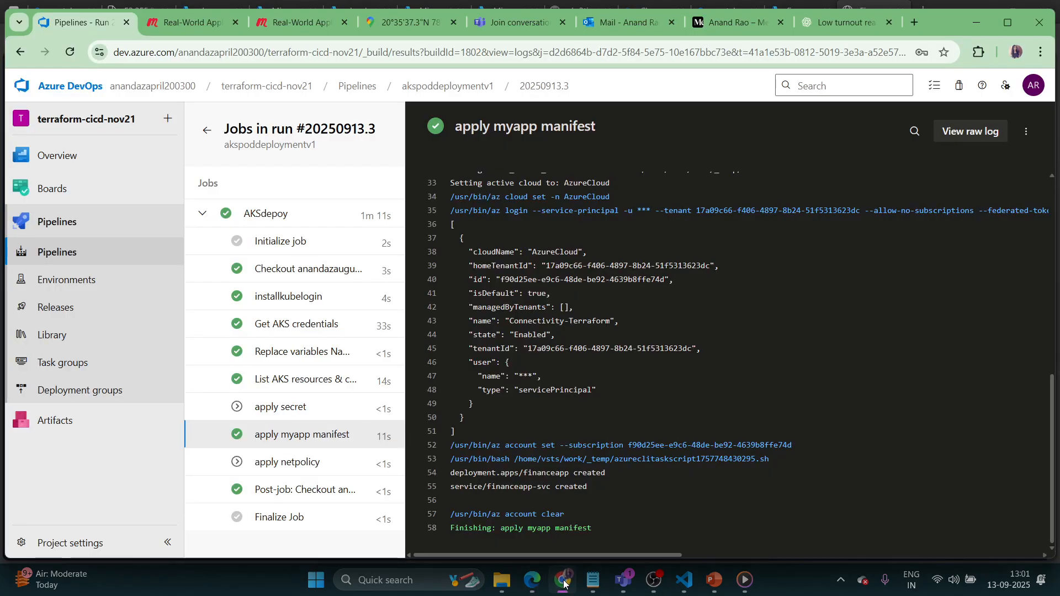
pyautogui.click(564, 582)
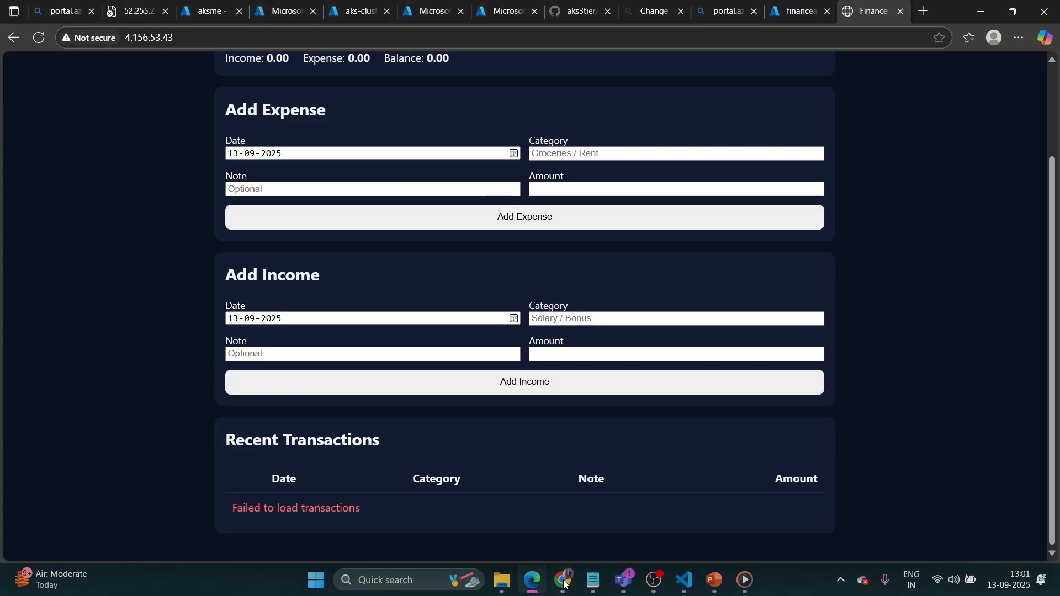
pyautogui.click(536, 587)
pyautogui.click(532, 579)
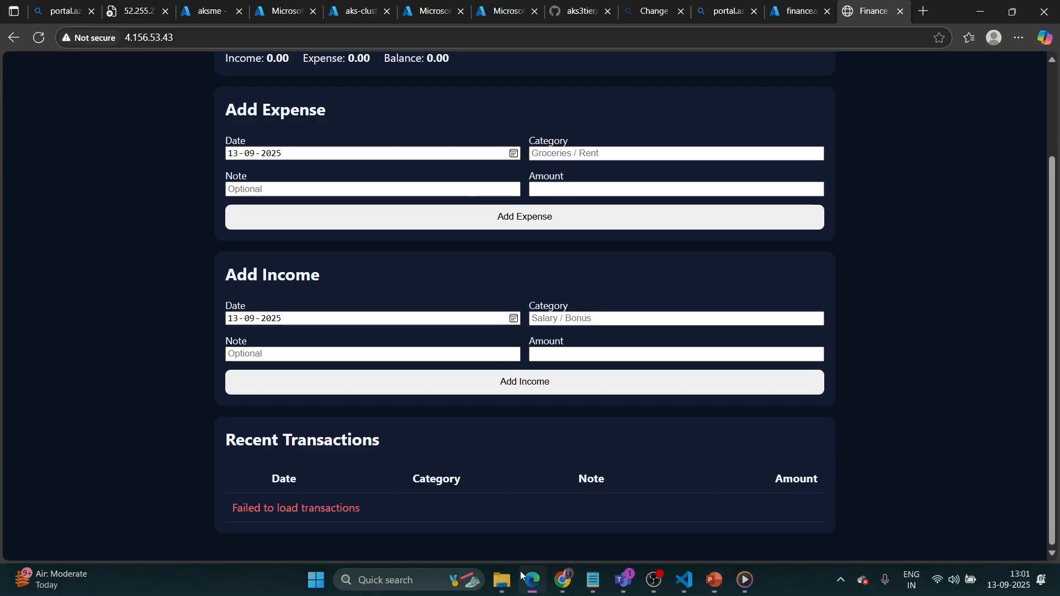
# - Return to the Cloud Shell and list the pods in the backend namespace with kubectl get pods -n backend
pyautogui.click(332, 11)
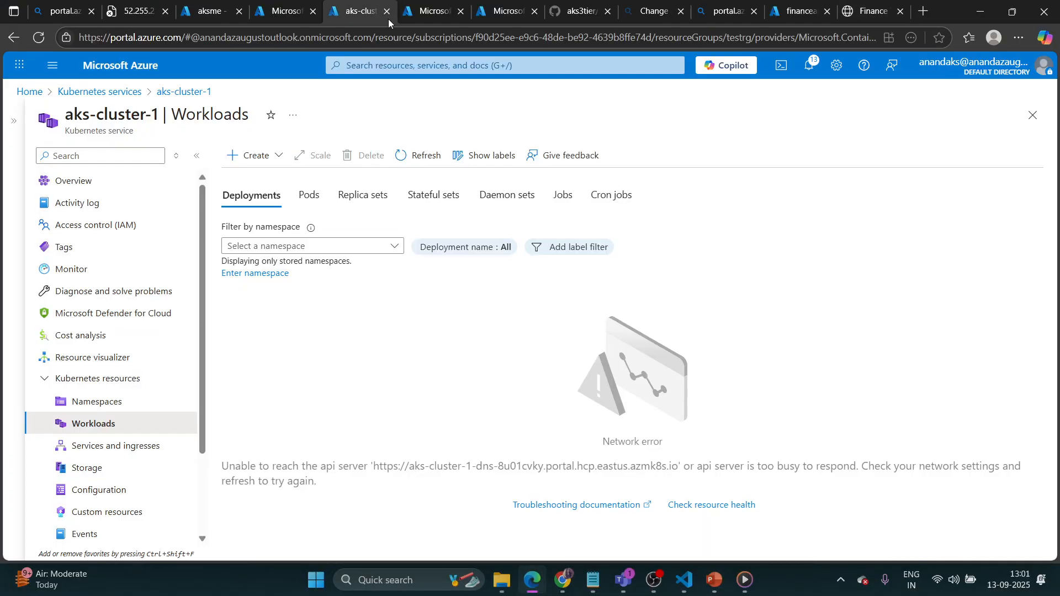
pyautogui.click(425, 12)
pyautogui.click(289, 12)
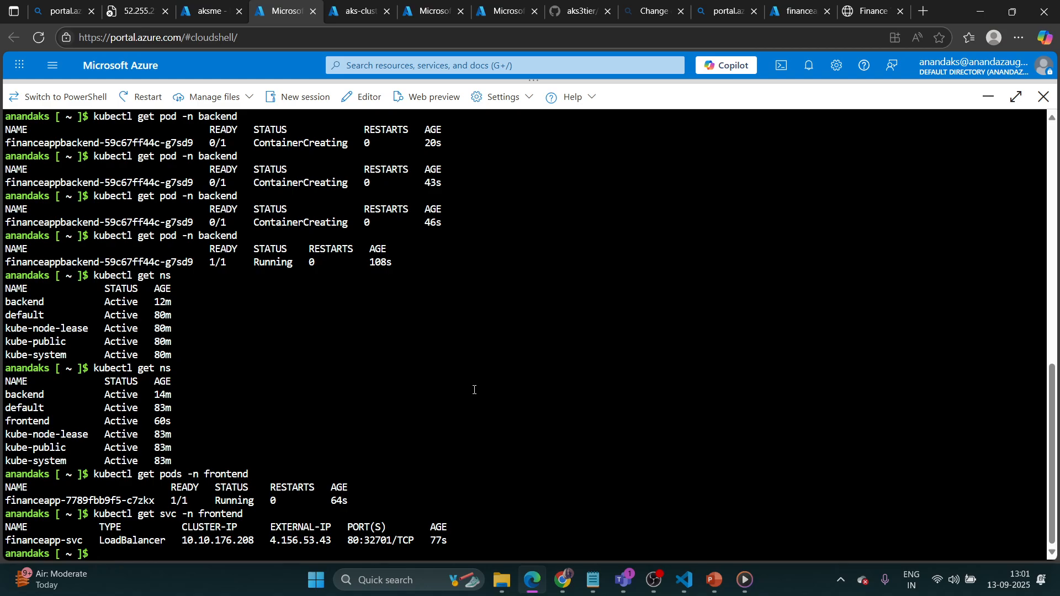
pyautogui.write('kubectl')
pyautogui.press('Up')
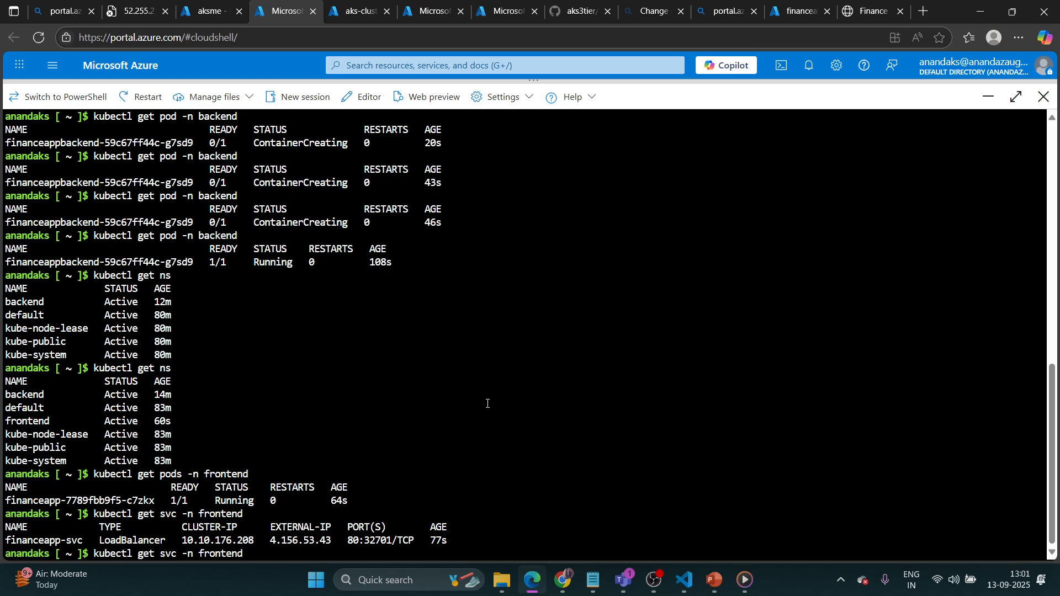
pyautogui.press('BackSpace')
pyautogui.press('BackSpace')
pyautogui.press('BackSpace')
pyautogui.press('BackSpace')
pyautogui.press('BackSpace')
pyautogui.press('BackSpace')
pyautogui.press('BackSpace')
pyautogui.press('BackSpace')
pyautogui.press('BackSpace')
pyautogui.press('BackSpace')
pyautogui.press('BackSpace')
pyautogui.press('BackSpace')
pyautogui.press('BackSpace')
pyautogui.press('BackSpace')
pyautogui.press('BackSpace')
pyautogui.write('pods -n backend')
pyautogui.press('Return')
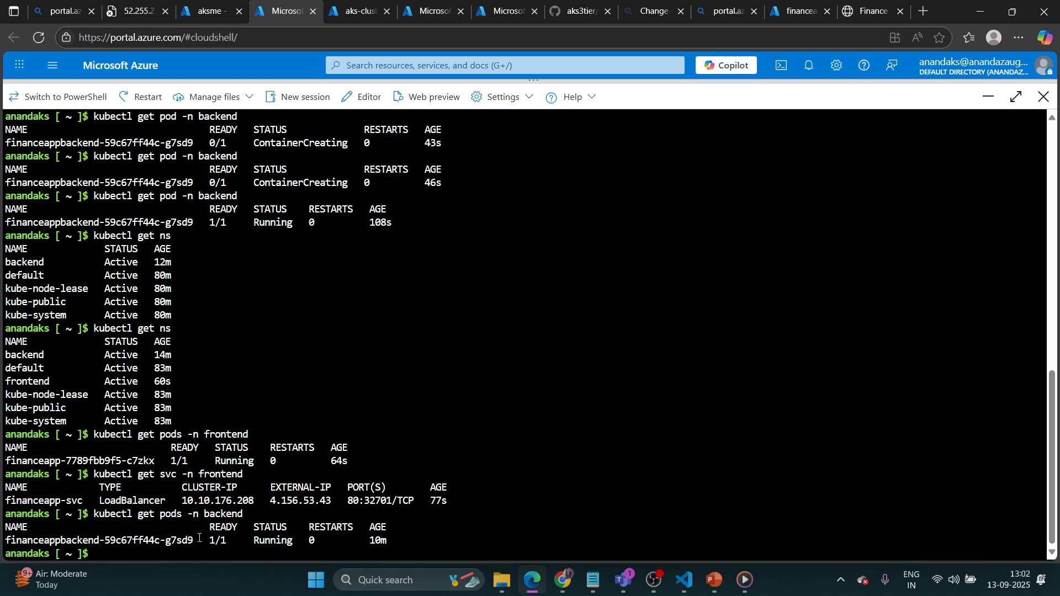
# - Delete the pod financeappbackend-59c67ff44c-g7sd9 from the backend namespace with kubectl
pyautogui.moveTo(200, 538); pyautogui.dragTo(4, 544)
pyautogui.hotkey('ctrl', 'c')
pyautogui.write('kubectl delete pod -n')
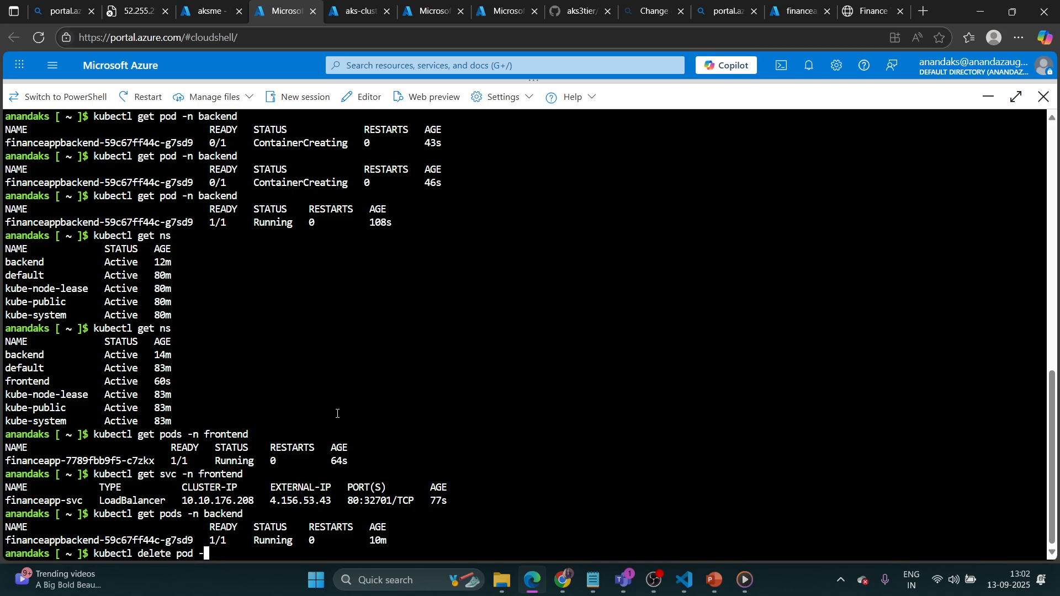
pyautogui.press('BackSpace')
pyautogui.press('BackSpace')
pyautogui.press('BackSpace')
pyautogui.rightClick(327, 413)
pyautogui.click(353, 302)
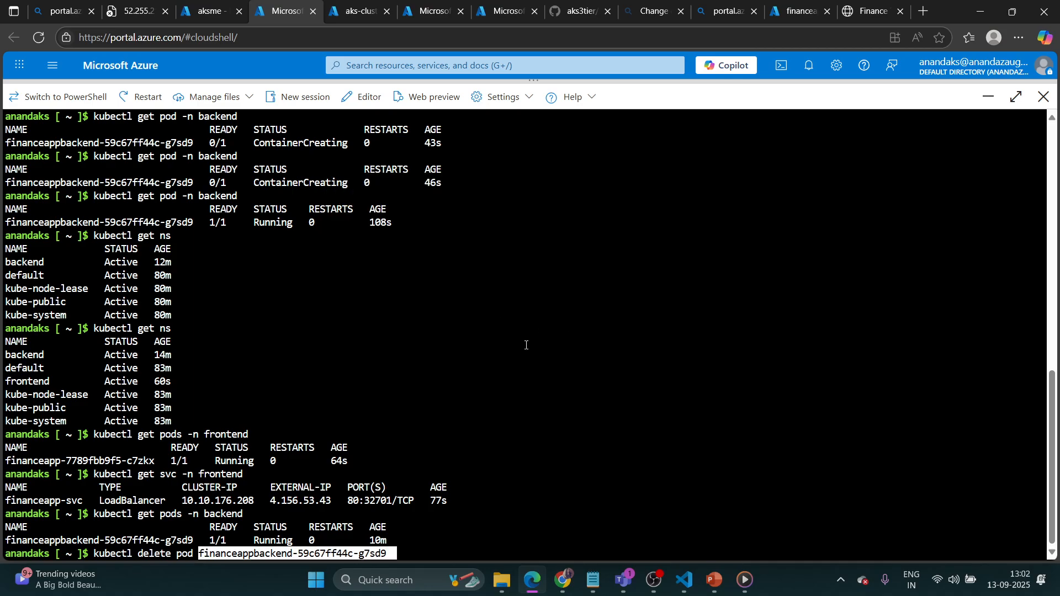
pyautogui.write('-n ')
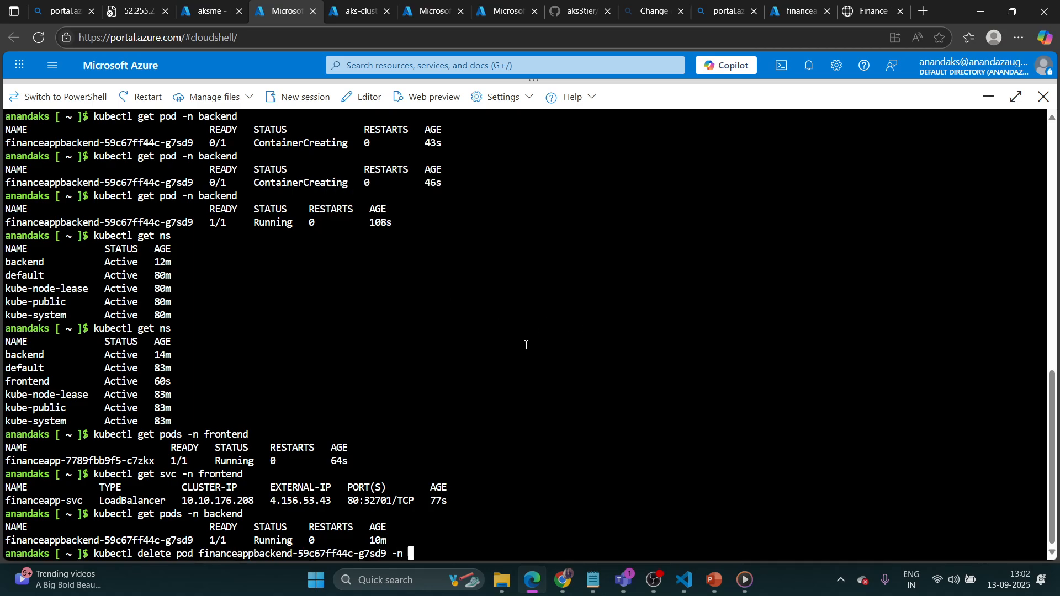
pyautogui.write('backend')
pyautogui.press('Return')
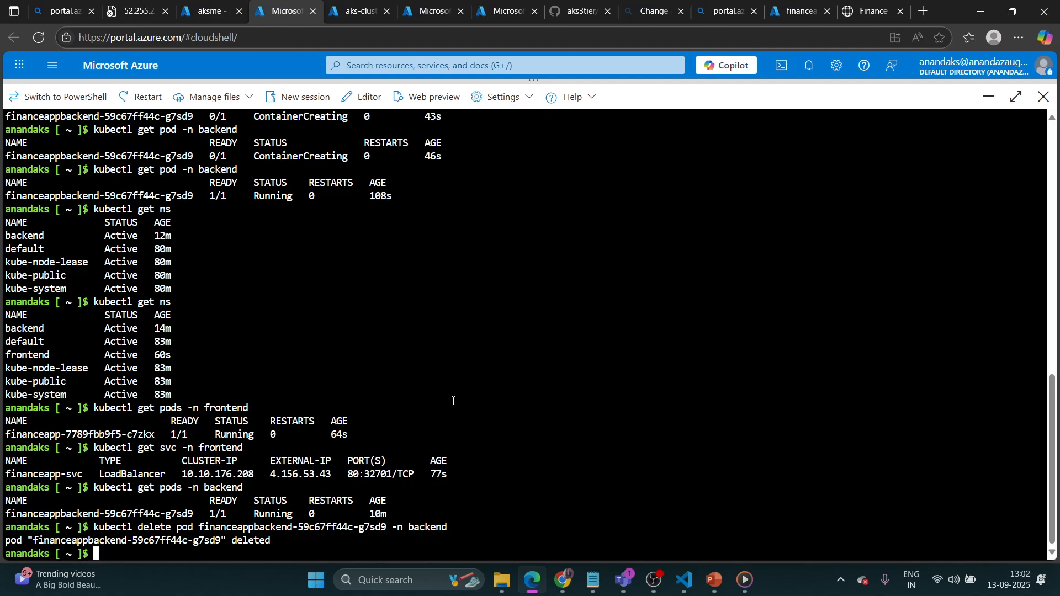
# - List the backend namespace's pods again to check the replacement pod
pyautogui.press('Up')
pyautogui.press('Up')
pyautogui.press('Return')
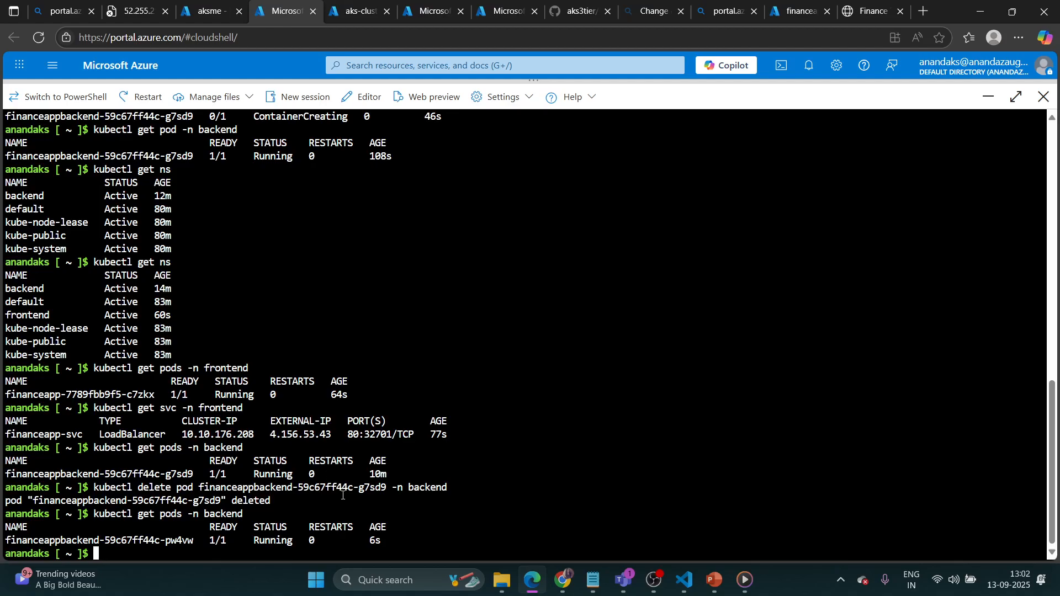
# - Return to the Finance Tracker page and reload it to recheck Recent Transactions with the replacement backend pod running
pyautogui.moveTo(393, 487); pyautogui.dragTo(365, 487)
pyautogui.moveTo(203, 541); pyautogui.dragTo(167, 541)
pyautogui.click(441, 526)
pyautogui.click(857, 13)
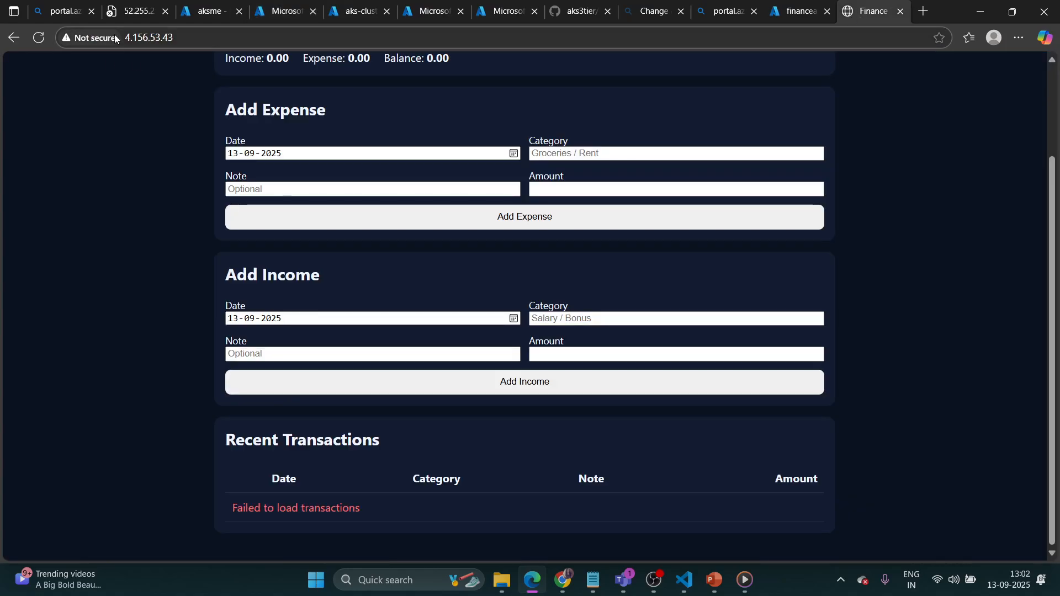
pyautogui.click(45, 39)
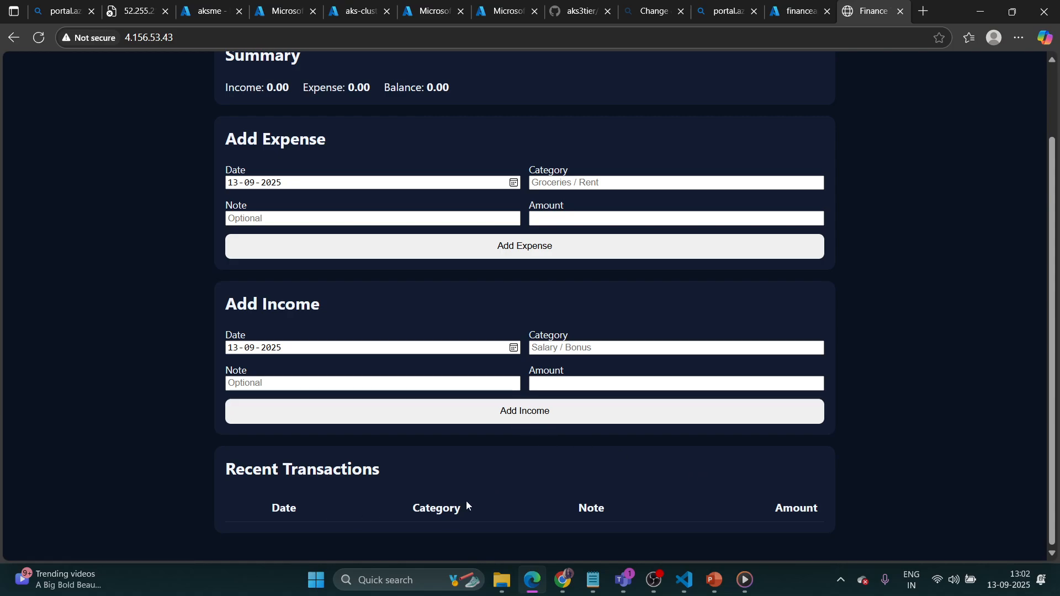
pyautogui.click(562, 183)
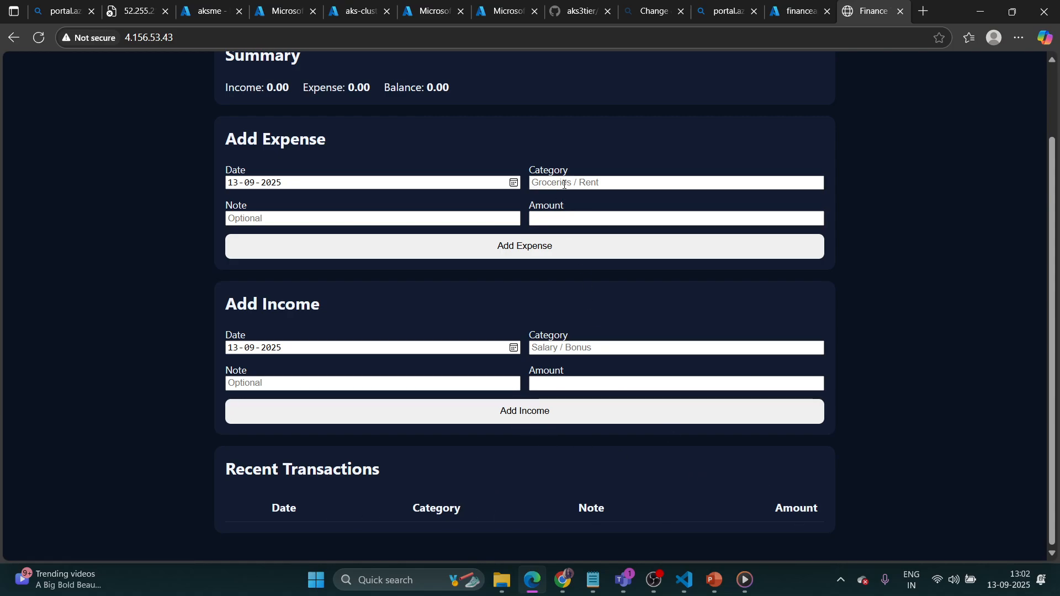
pyautogui.write('1')
pyautogui.press('Escape')
pyautogui.write('0000')
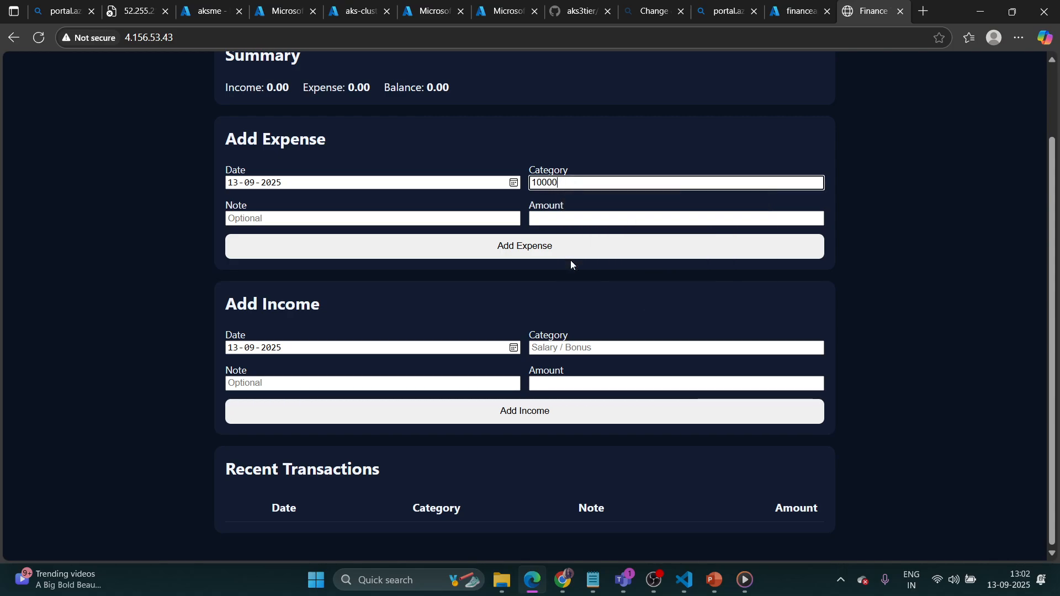
pyautogui.click(548, 218)
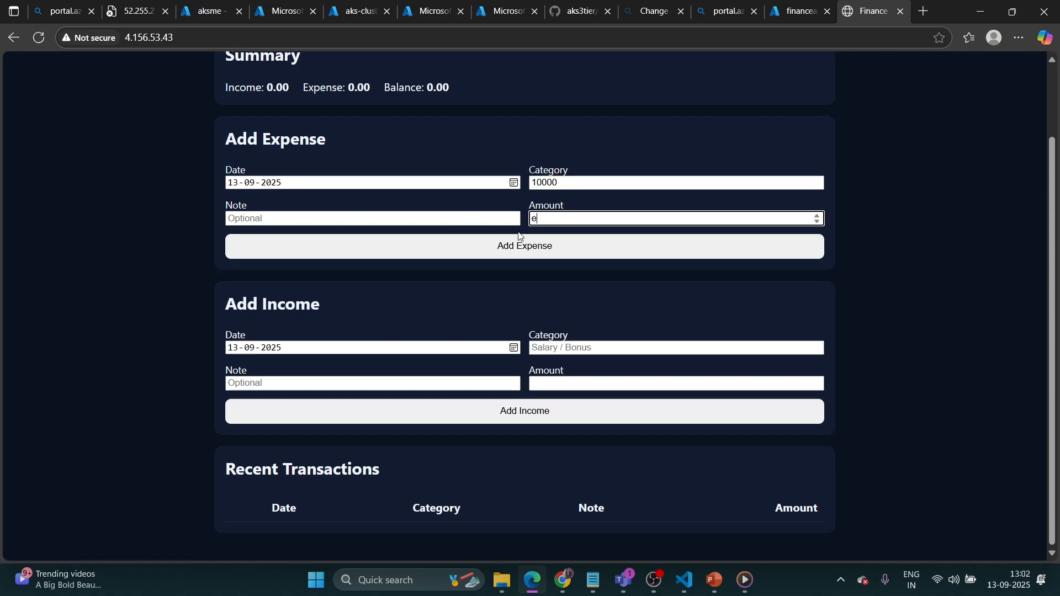
pyautogui.press('BackSpace')
pyautogui.write('e')
pyautogui.press('BackSpace')
pyautogui.write('e')
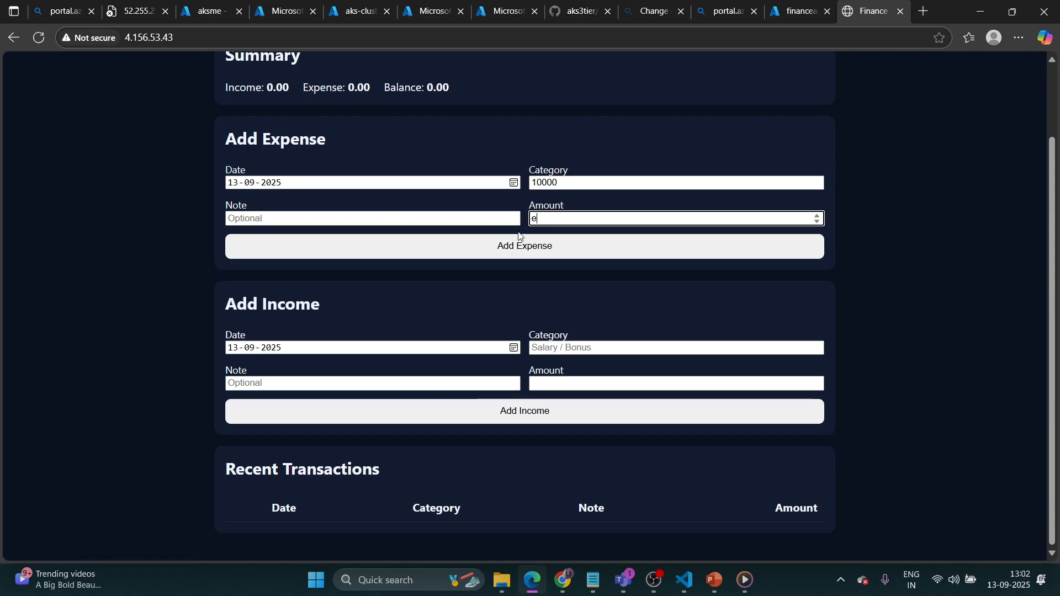
# - Add an expense dated 13-09-2025 with the category rent and the amount 10000
pyautogui.moveTo(564, 182); pyautogui.dragTo(283, 133)
pyautogui.write('rent')
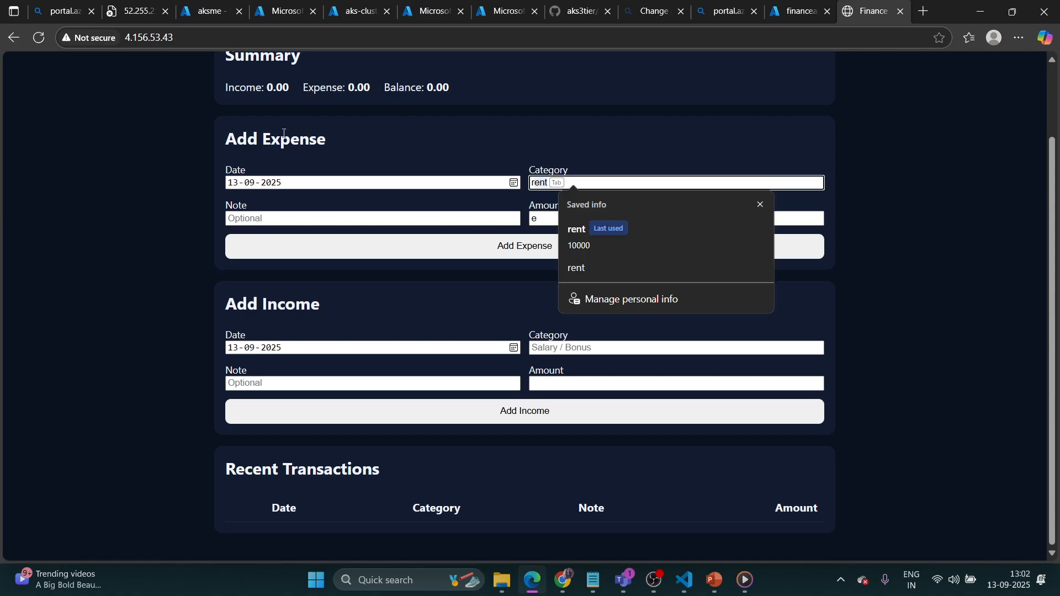
pyautogui.click(540, 222)
pyautogui.write('10')
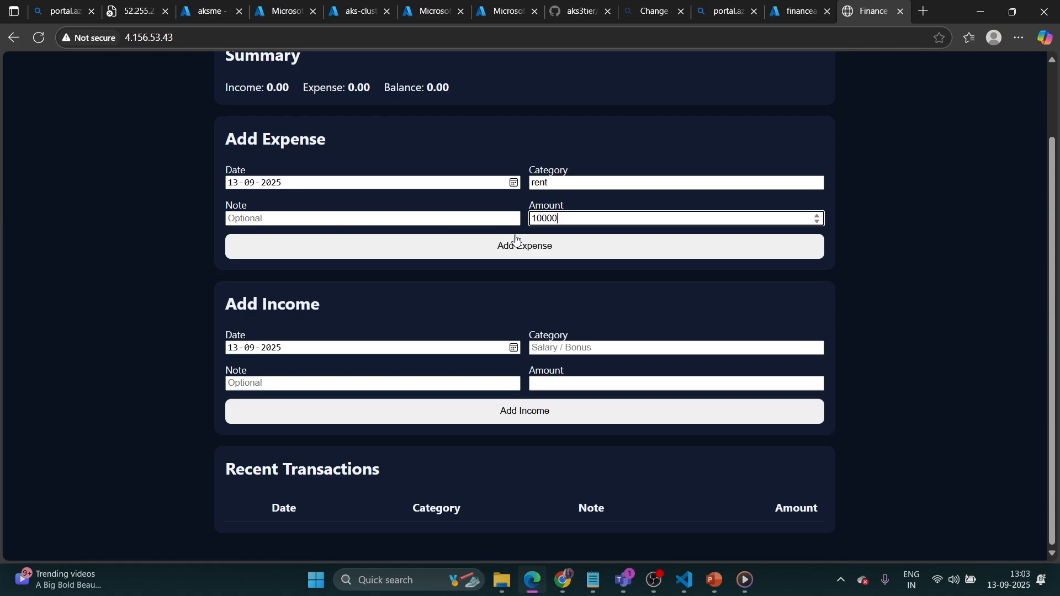
pyautogui.write('000')
pyautogui.click(635, 246)
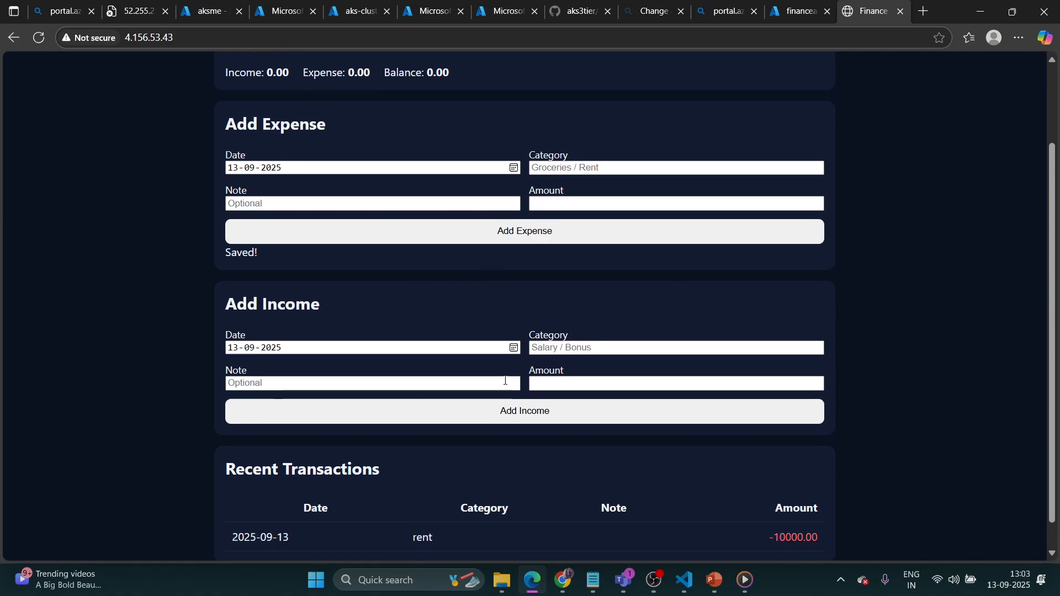
# - Examine the rent entry in Recent Transactions and the connectivity slide in PowerPoint, ending back in the browser
pyautogui.scroll(-1, 875, 538)
pyautogui.moveTo(830, 508); pyautogui.dragTo(235, 503)
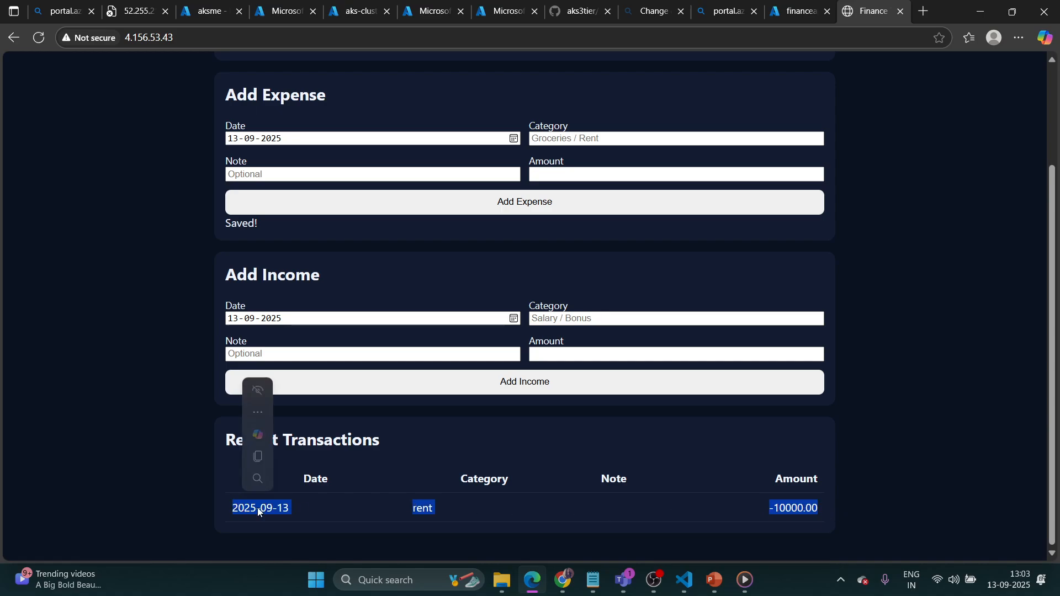
pyautogui.moveTo(825, 508); pyautogui.dragTo(266, 506)
pyautogui.click(538, 584)
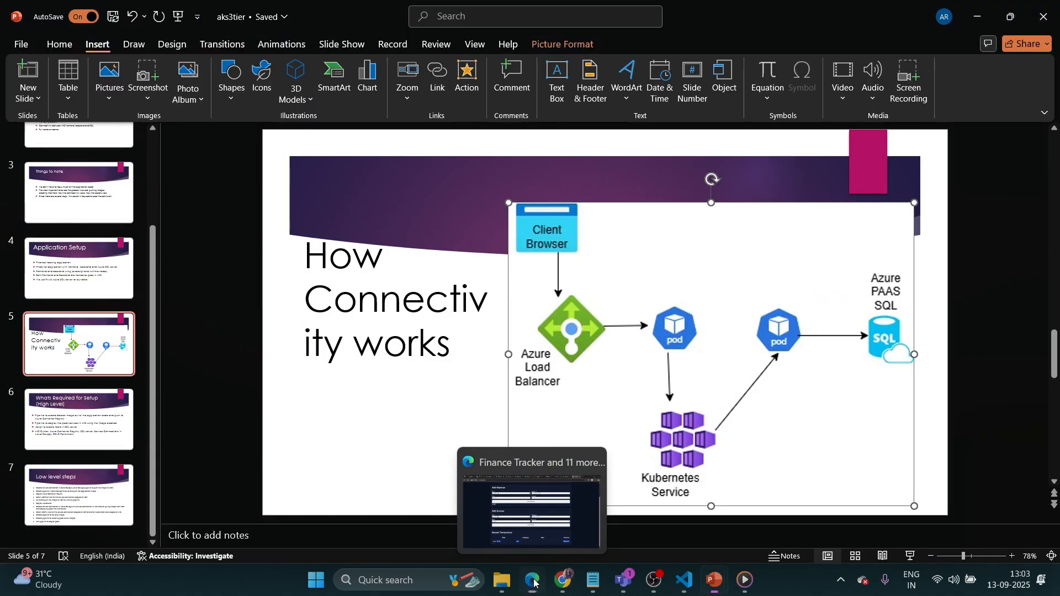
pyautogui.click(543, 581)
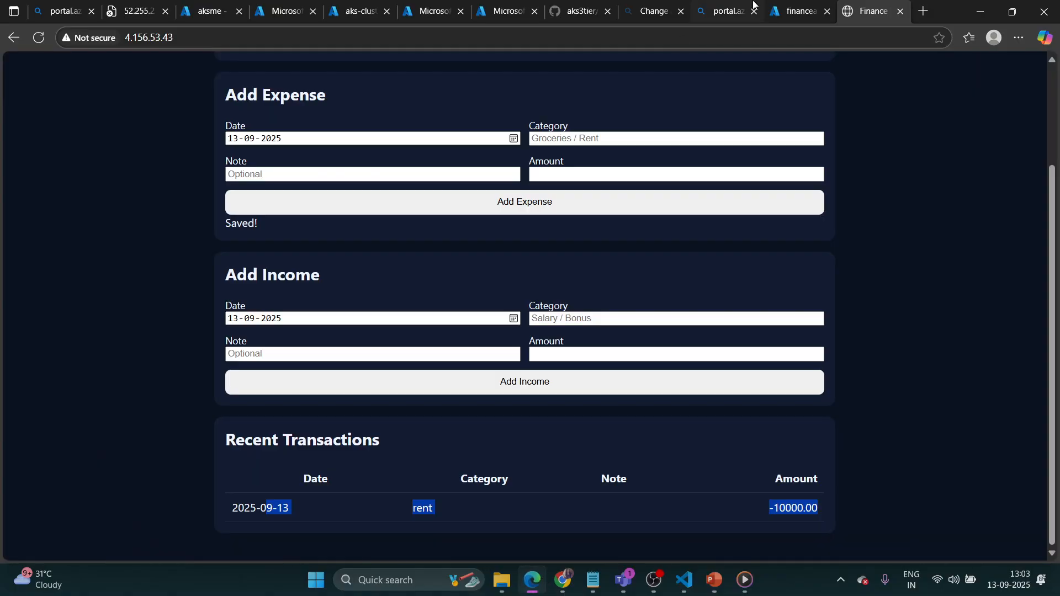
# - Find the open Azure portal page for the aksme SQL server among the browser's pages
pyautogui.click(790, 14)
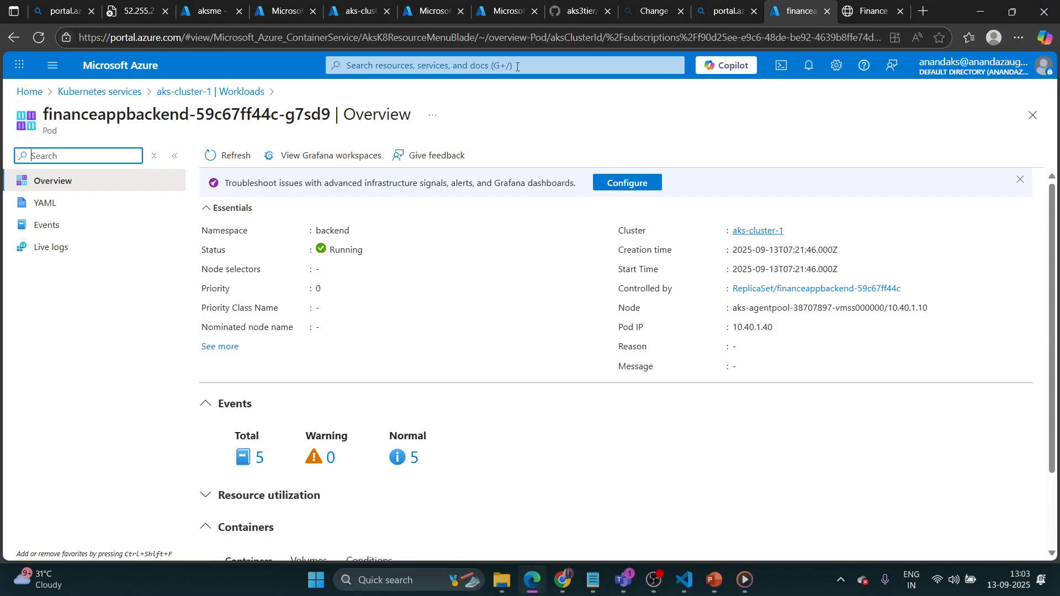
pyautogui.click(283, 12)
pyautogui.click(349, 17)
pyautogui.click(420, 16)
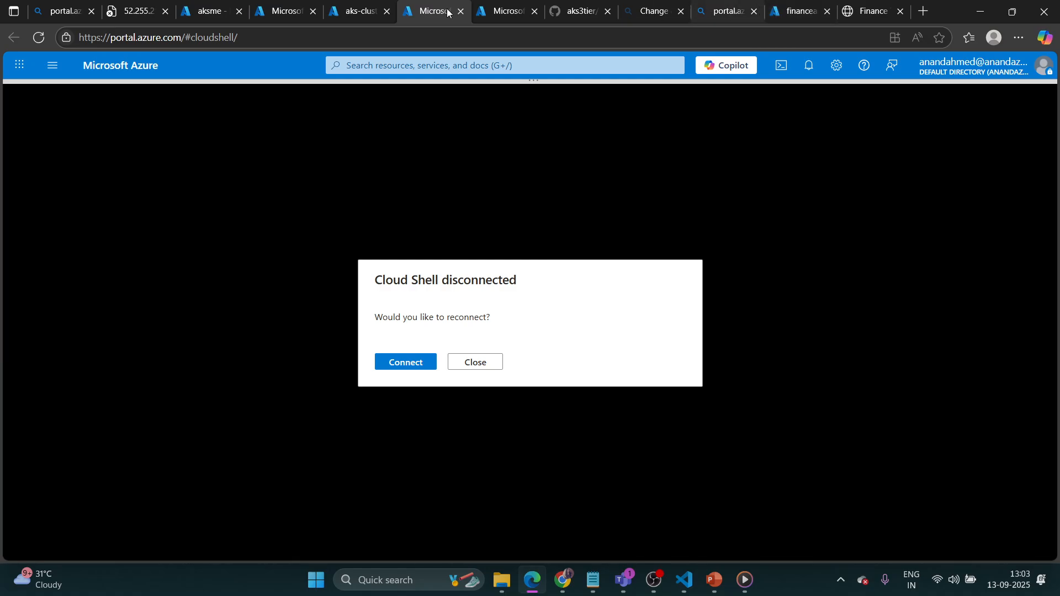
pyautogui.click(263, 18)
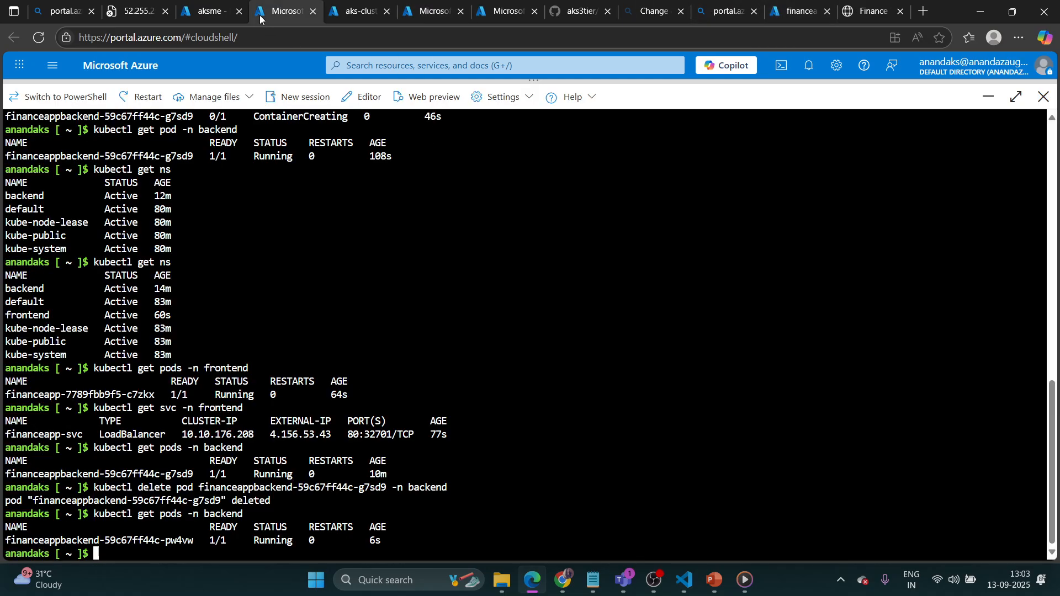
pyautogui.click(223, 12)
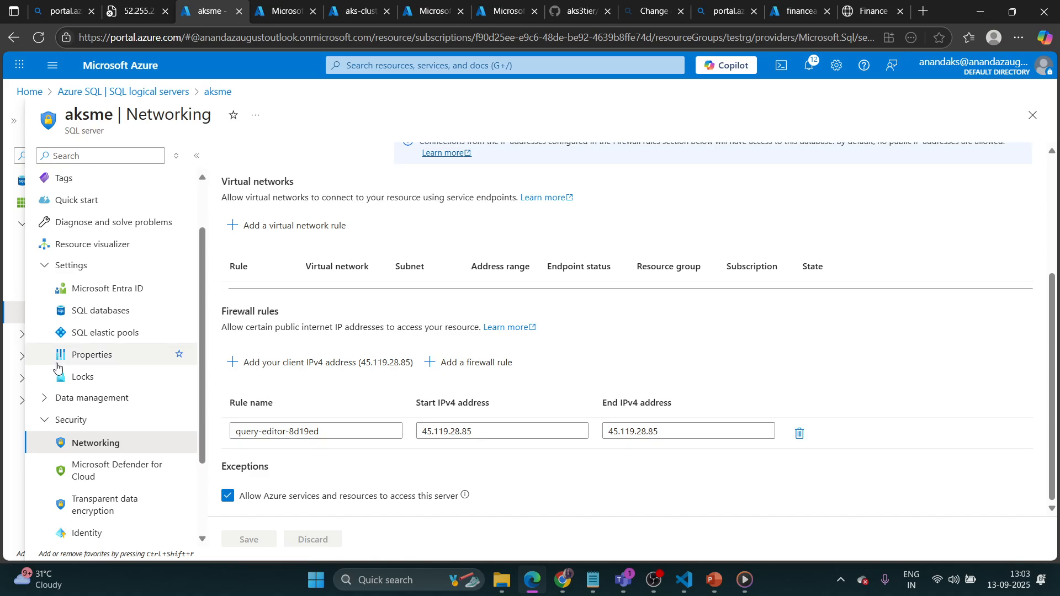
# - Open the aksme database from the SQL server's list of SQL databases
pyautogui.scroll(1, 83, 439)
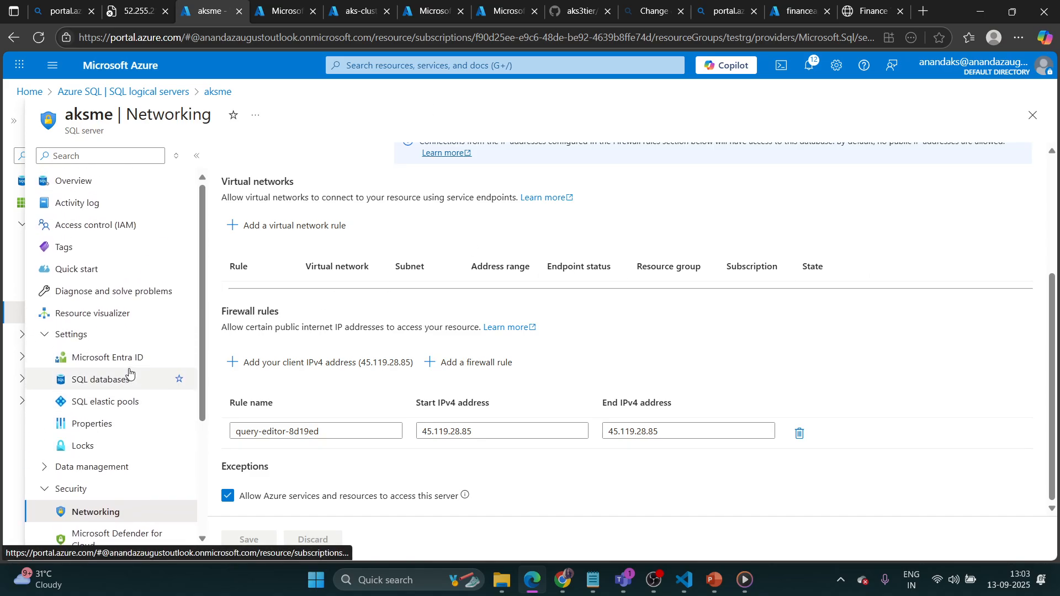
pyautogui.scroll(-3, 134, 428)
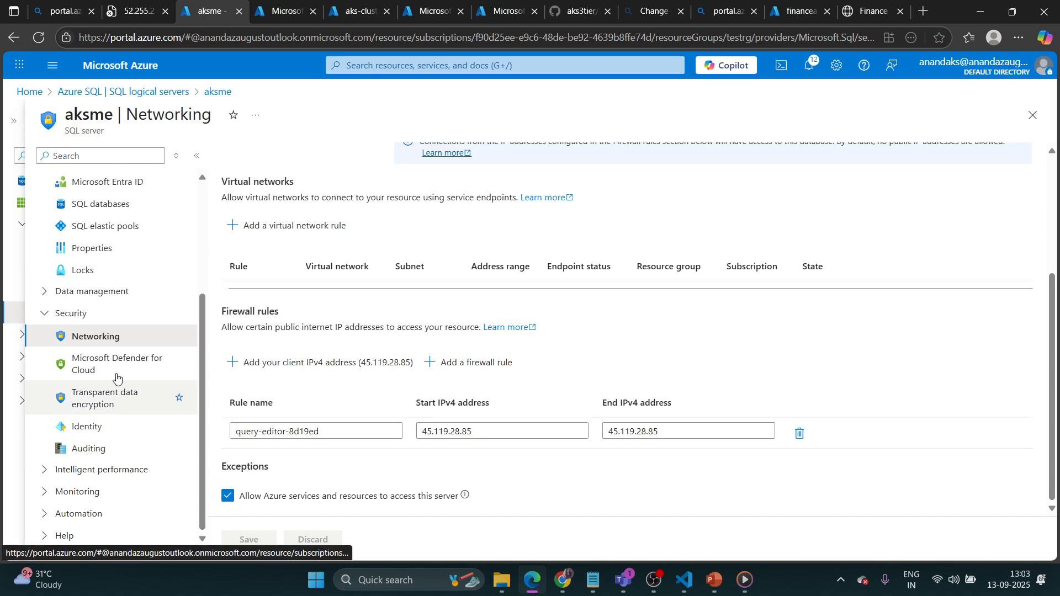
pyautogui.scroll(1, 122, 376)
pyautogui.click(105, 360)
pyautogui.click(108, 409)
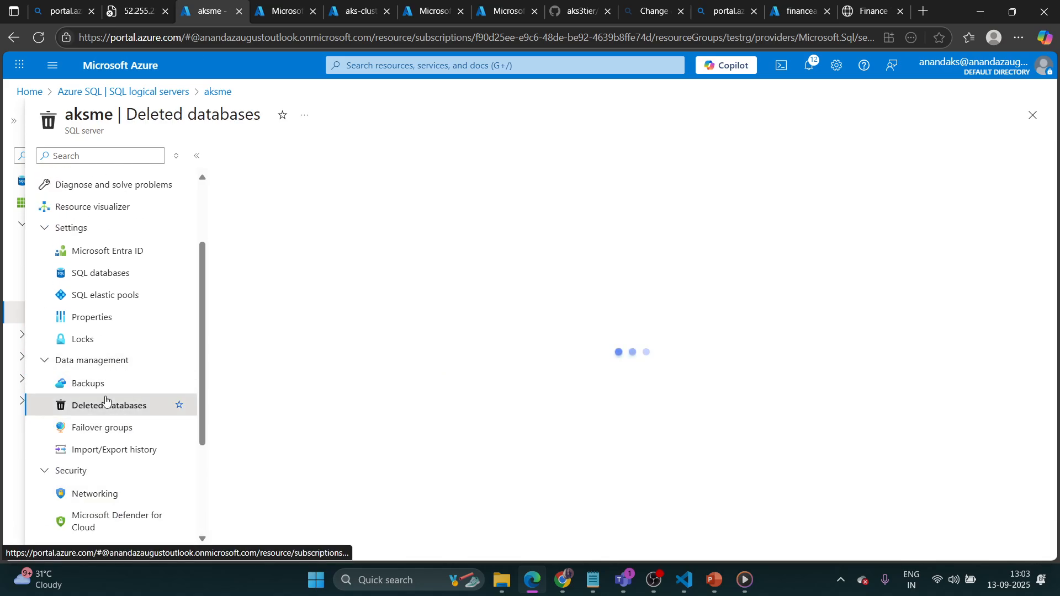
pyautogui.scroll(2, 126, 388)
pyautogui.click(105, 379)
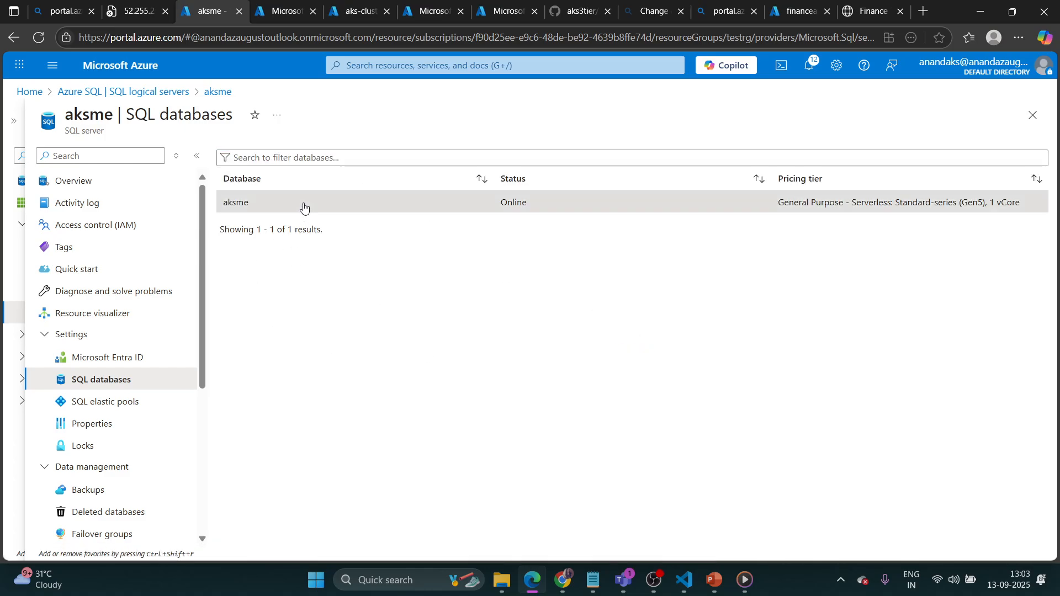
pyautogui.click(240, 203)
# - Open the Query editor for the aksme database, enter the SQL login's password and sign in
pyautogui.scroll(-3, 81, 395)
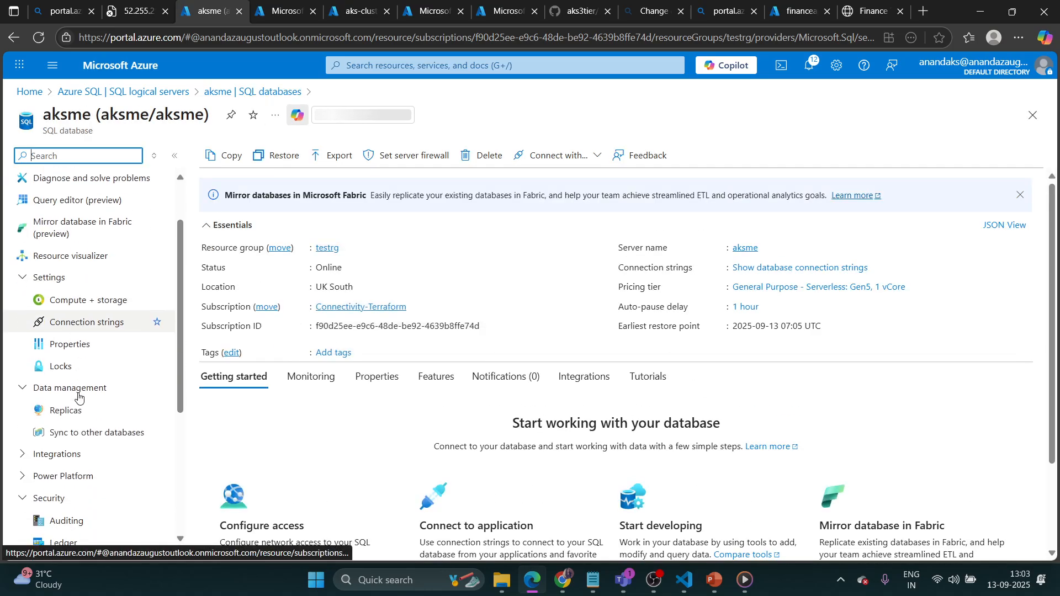
pyautogui.scroll(3, 88, 386)
pyautogui.click(99, 270)
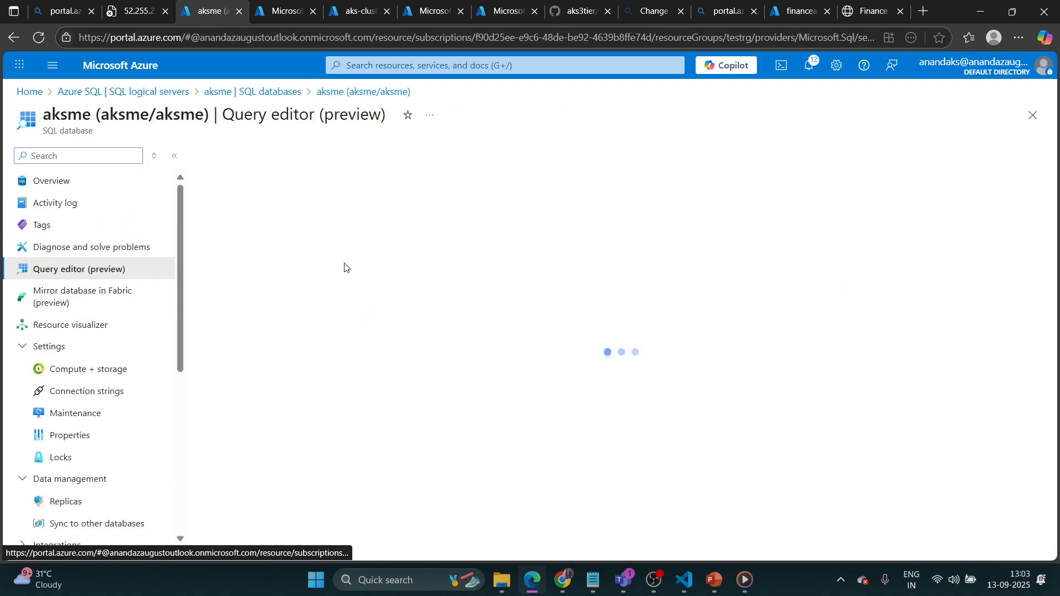
pyautogui.click(430, 406)
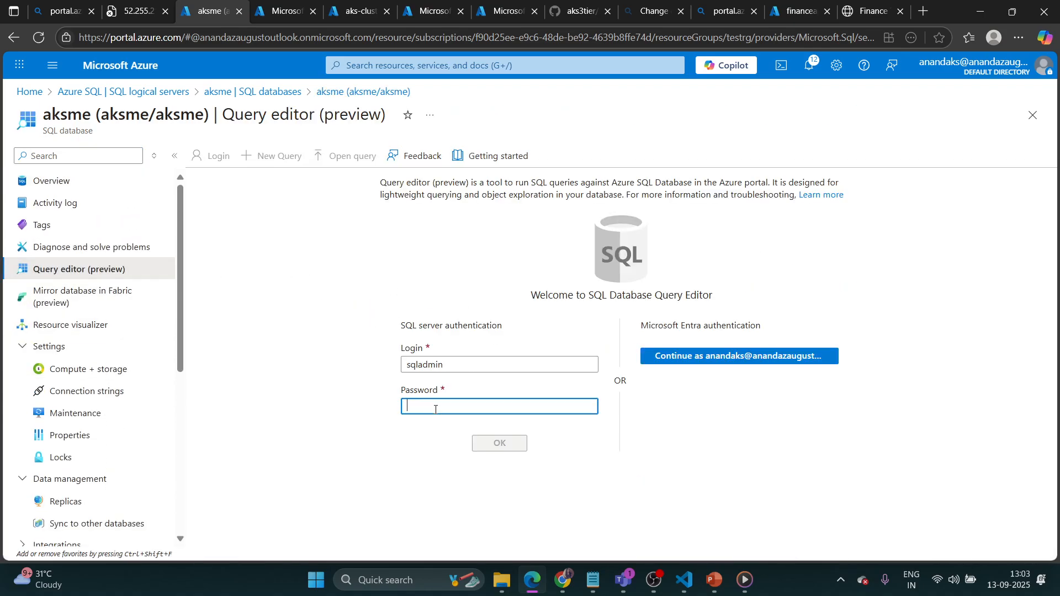
pyautogui.write('P')
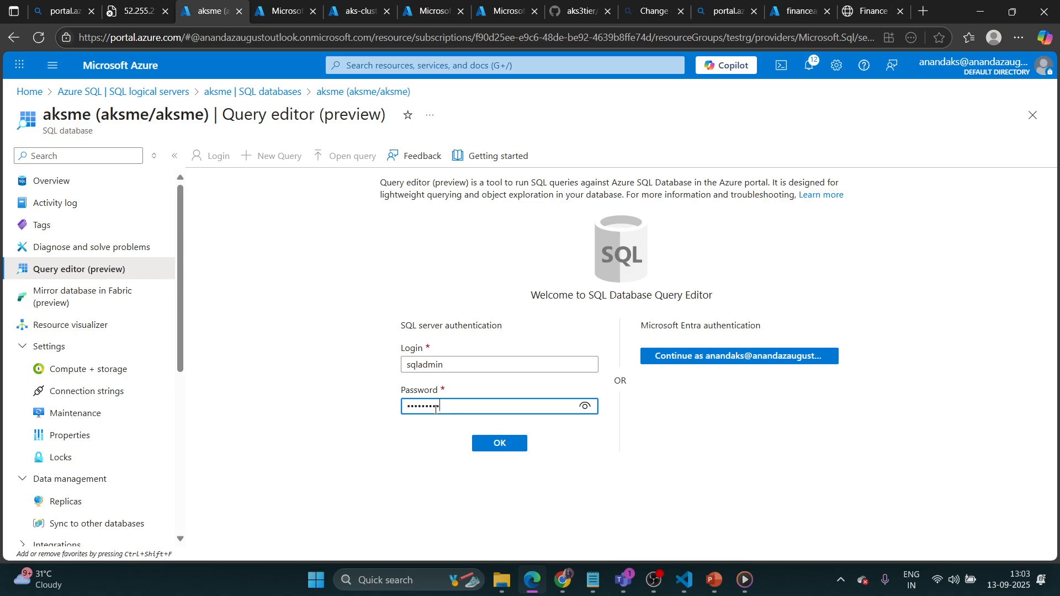
pyautogui.click(519, 449)
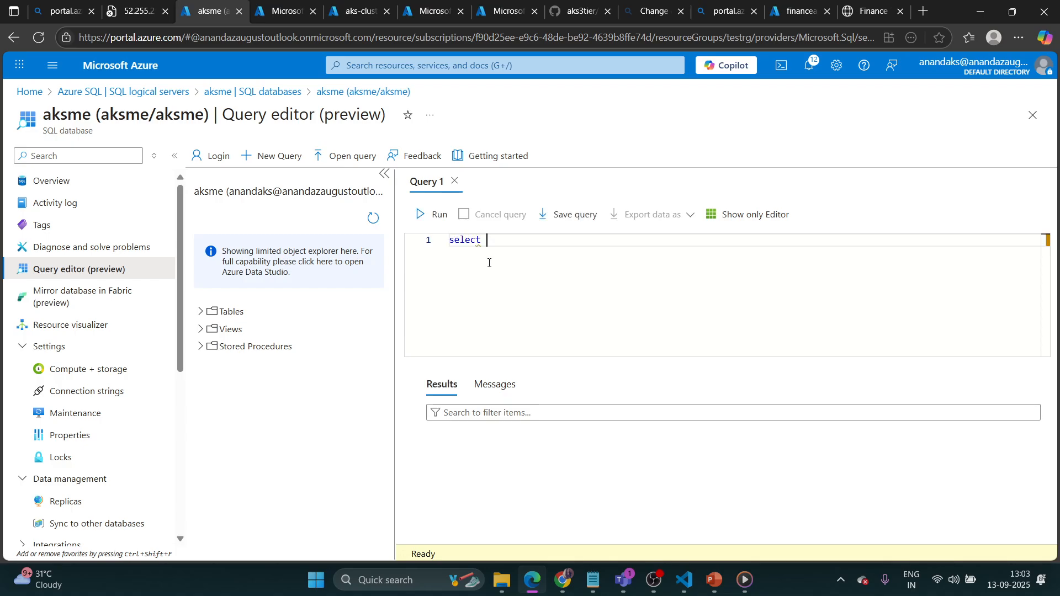
# - Run the query select * from [dbo].[Transactions] and check the category and amount of the stored transaction
pyautogui.write('from ')
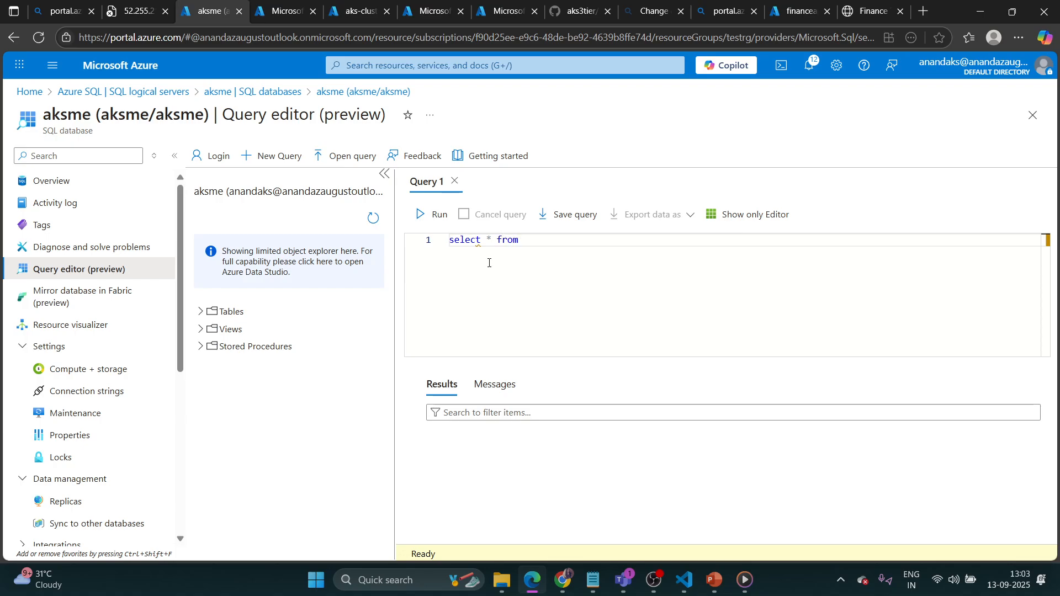
pyautogui.write('d')
pyautogui.press('Return')
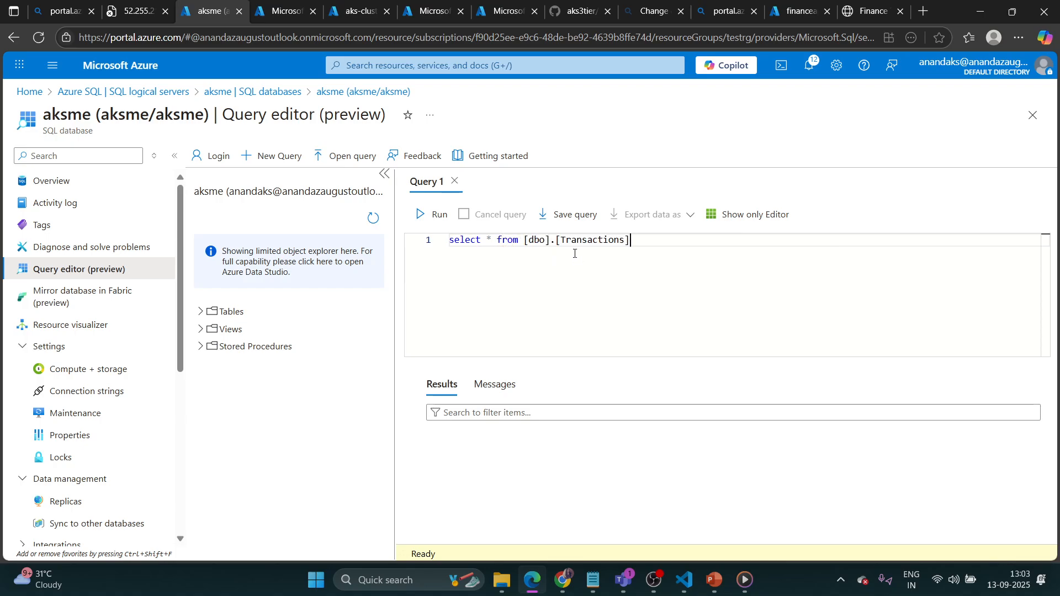
pyautogui.click(434, 215)
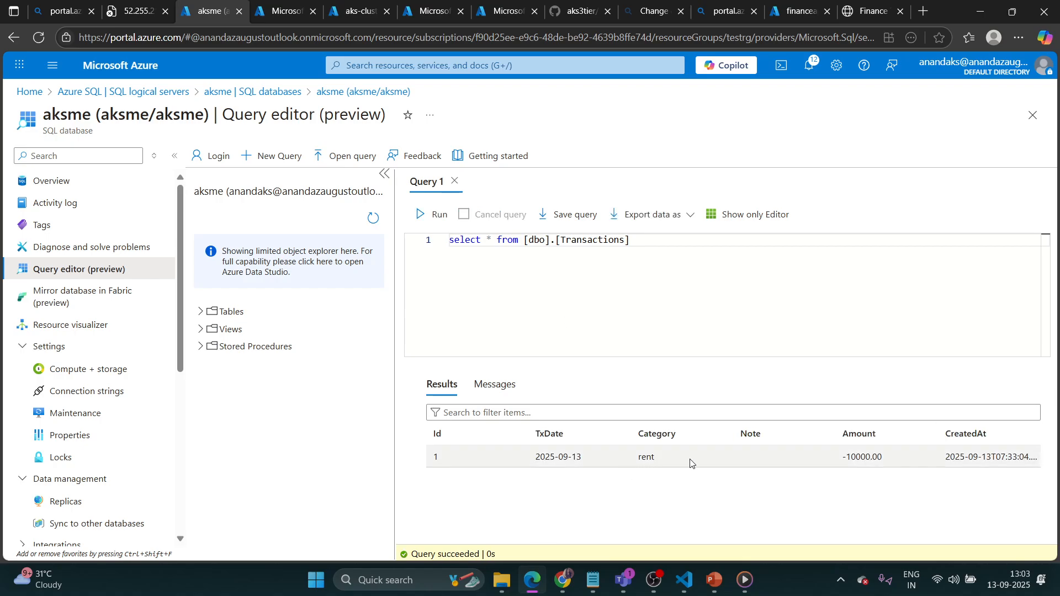
pyautogui.moveTo(896, 462); pyautogui.dragTo(802, 460)
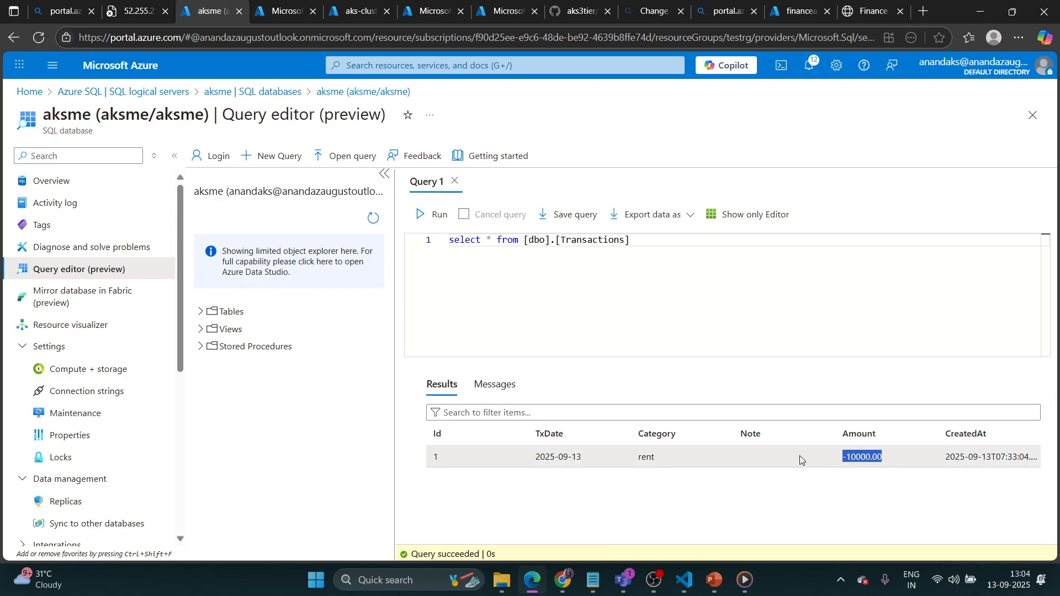
pyautogui.doubleClick(643, 458)
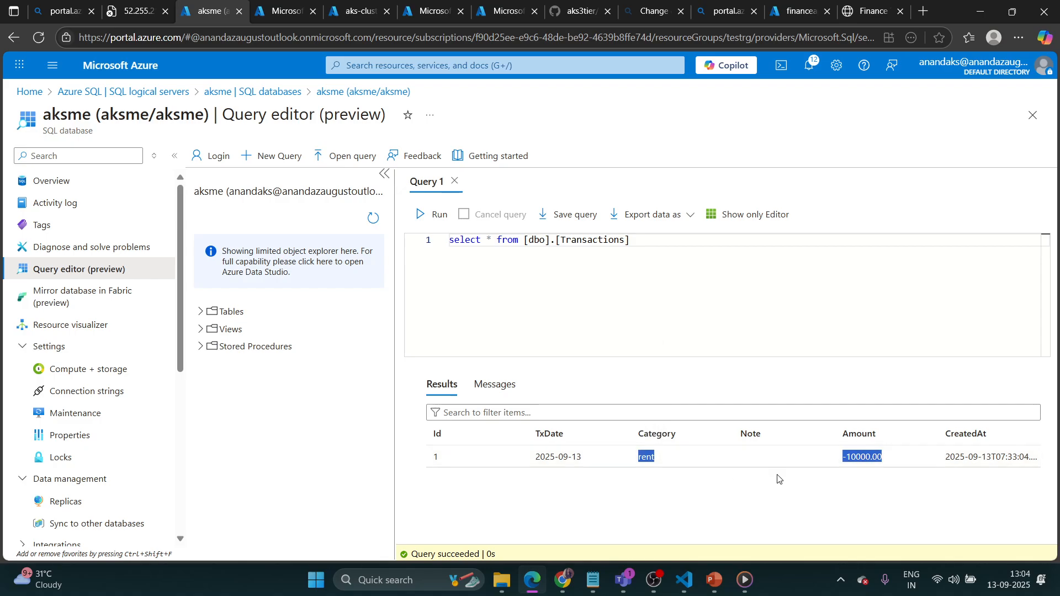
# - Return to the Finance Tracker page and add an expense with the category food and the amount 1000
pyautogui.click(565, 585)
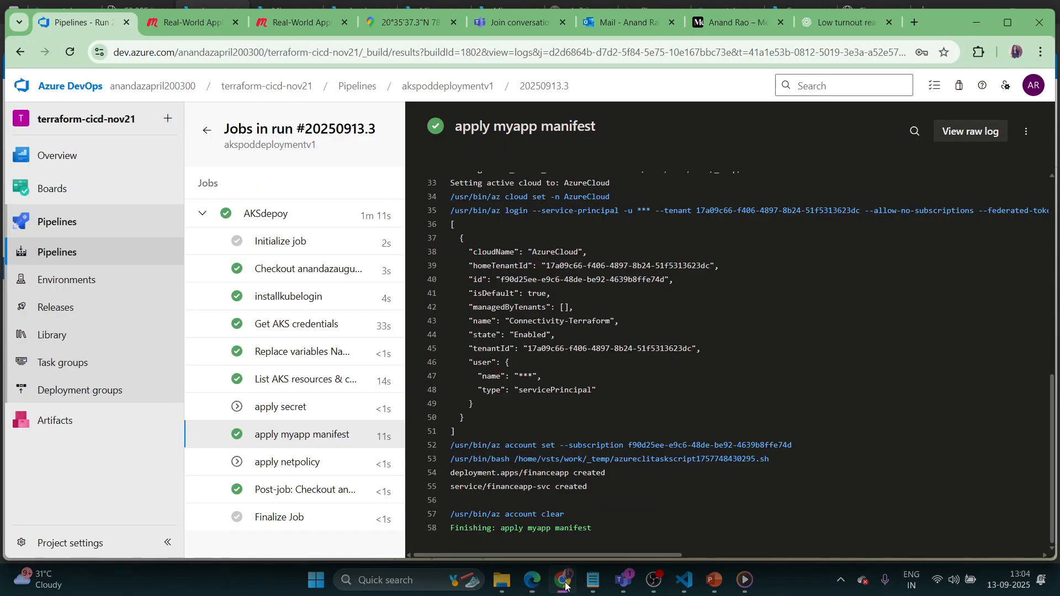
pyautogui.click(564, 585)
pyautogui.click(864, 12)
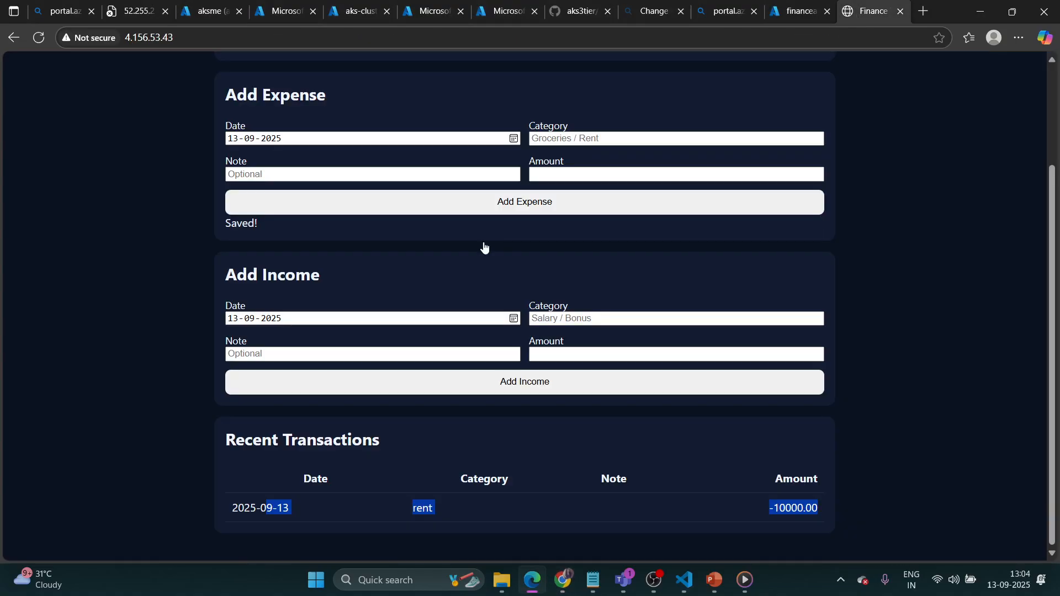
pyautogui.click(591, 142)
pyautogui.write('food')
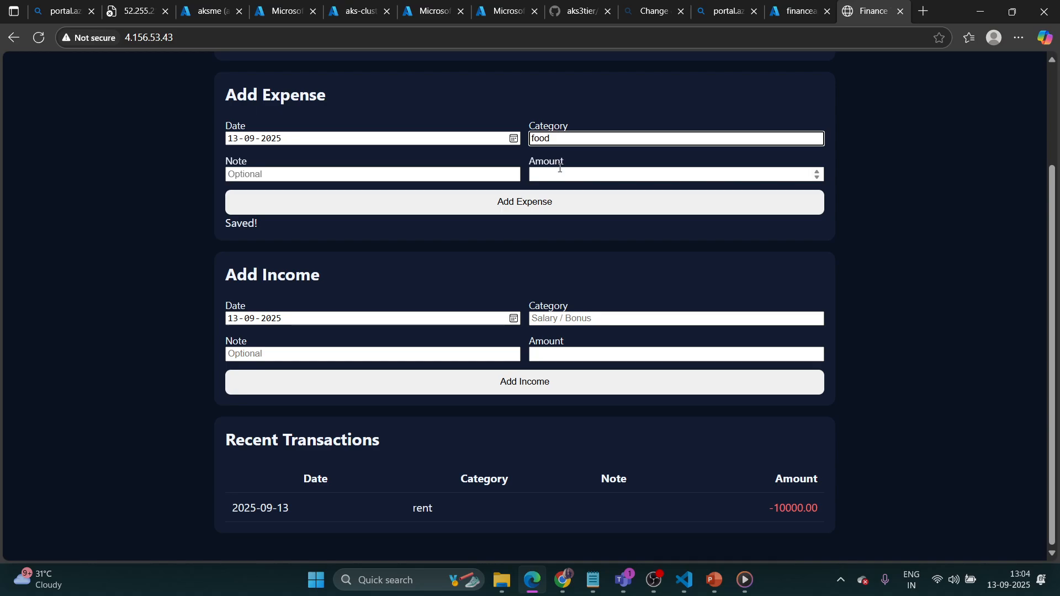
pyautogui.click(561, 170)
pyautogui.write('1000')
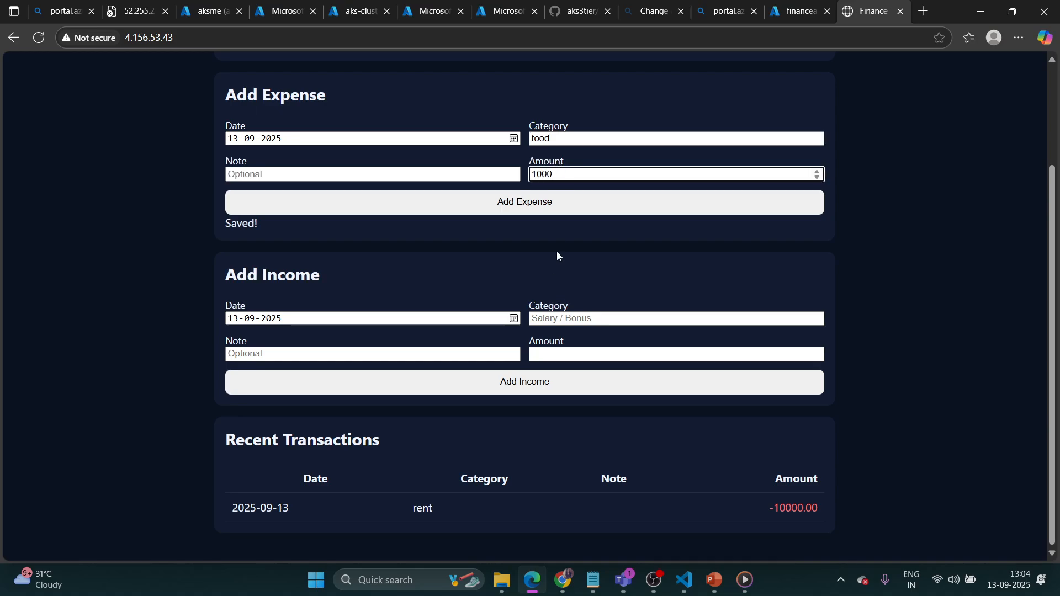
pyautogui.click(590, 234)
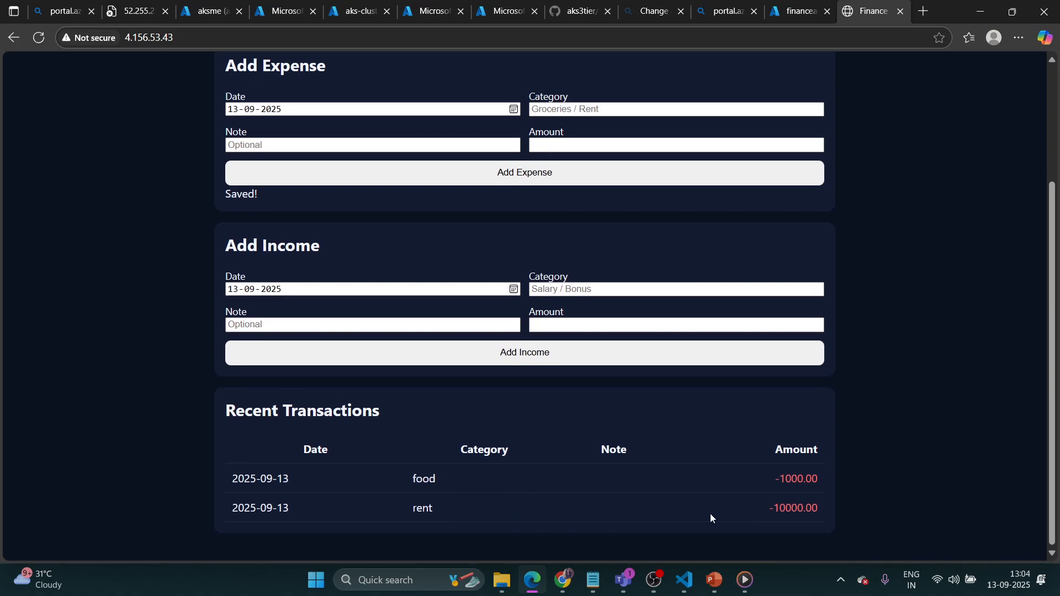
# - Rerun the Transactions query on the aksme database and compare the stored food expense with the Finance Tracker's recent transactions
pyautogui.moveTo(811, 479); pyautogui.dragTo(773, 478)
pyautogui.hotkey('alt', 'Tab')
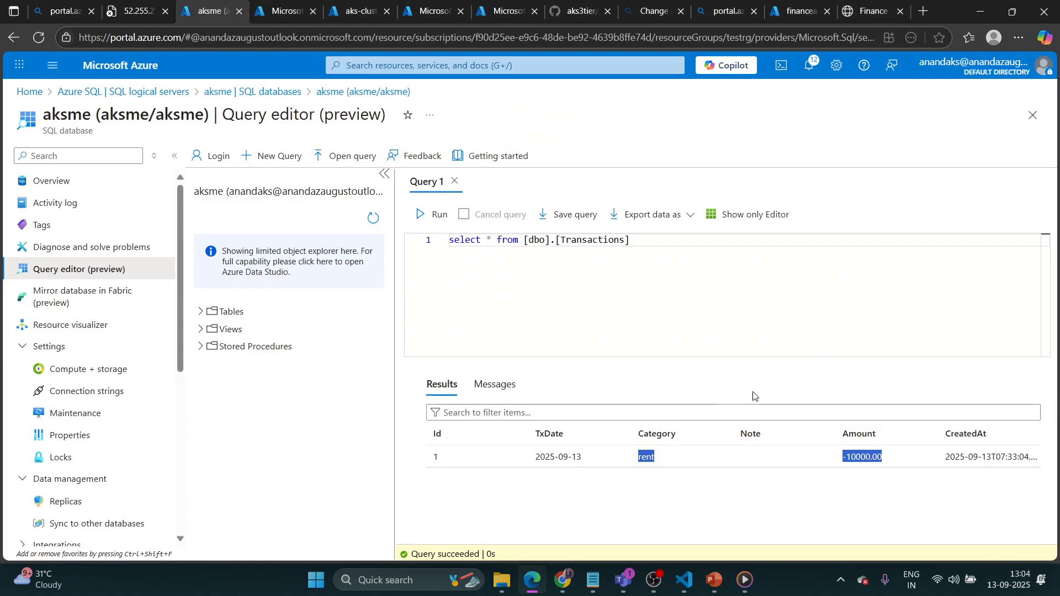
pyautogui.click(422, 218)
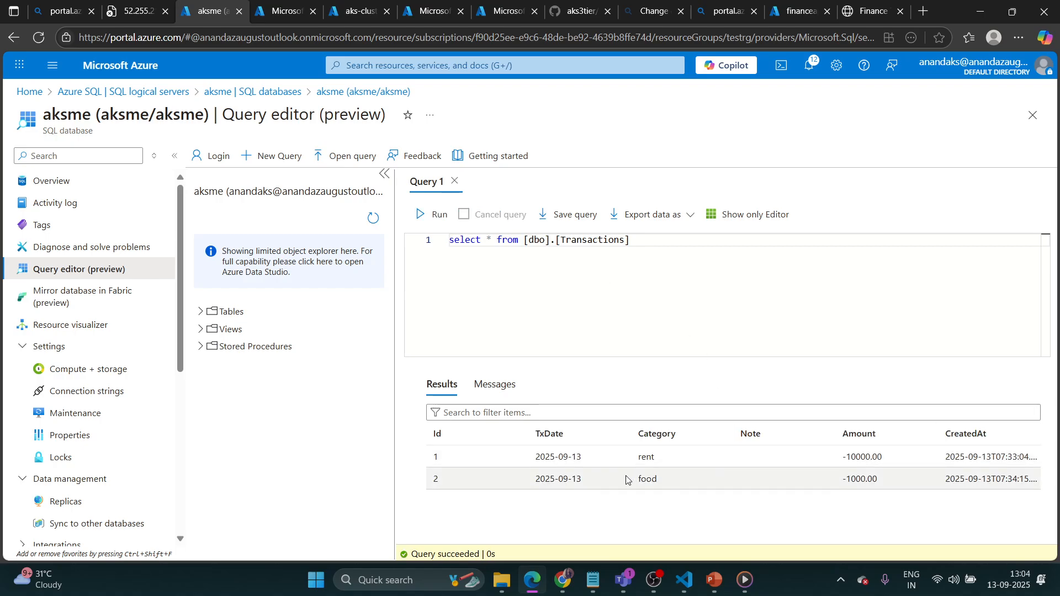
pyautogui.doubleClick(647, 479)
pyautogui.moveTo(933, 484); pyautogui.dragTo(462, 478)
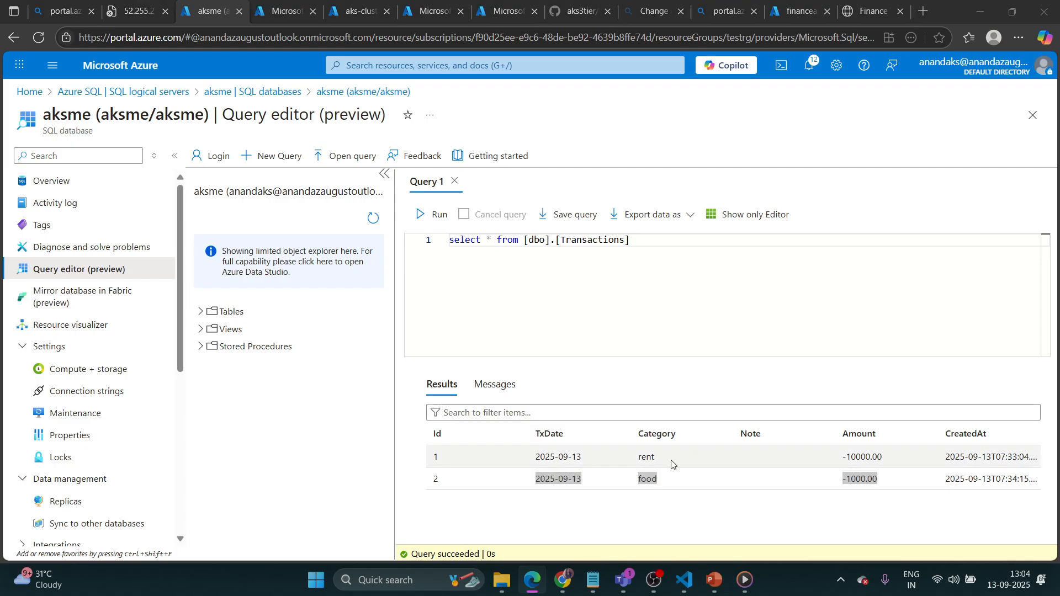
pyautogui.hotkey('ctrl', '9')
pyautogui.scroll(3, 680, 466)
pyautogui.scroll(-3, 681, 466)
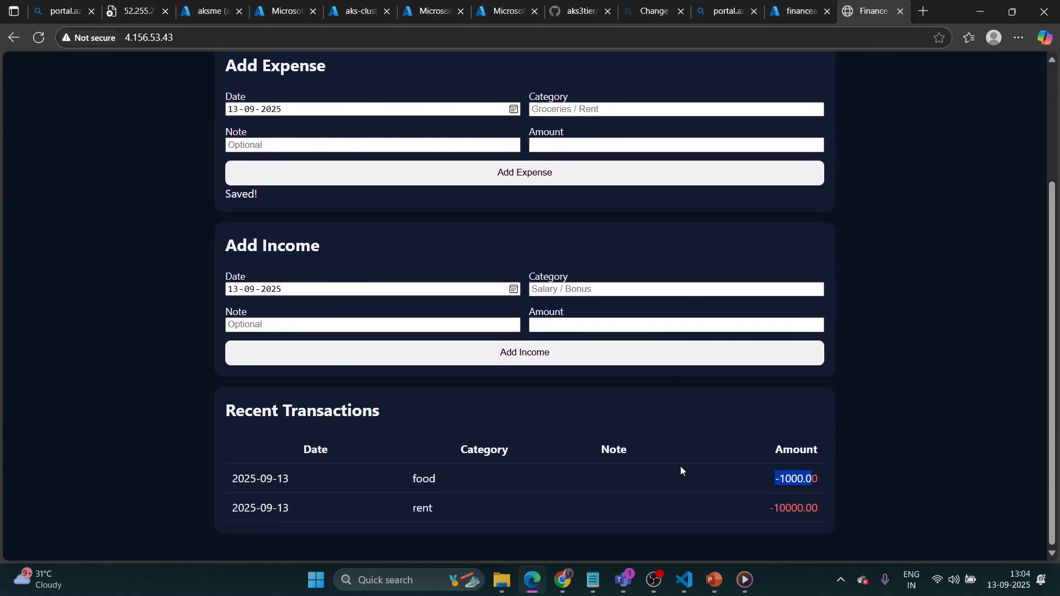
# - Switch to Visual Studio Code and review the labels and BACKEND_URL environment variable in frontend.yml
pyautogui.click(685, 581)
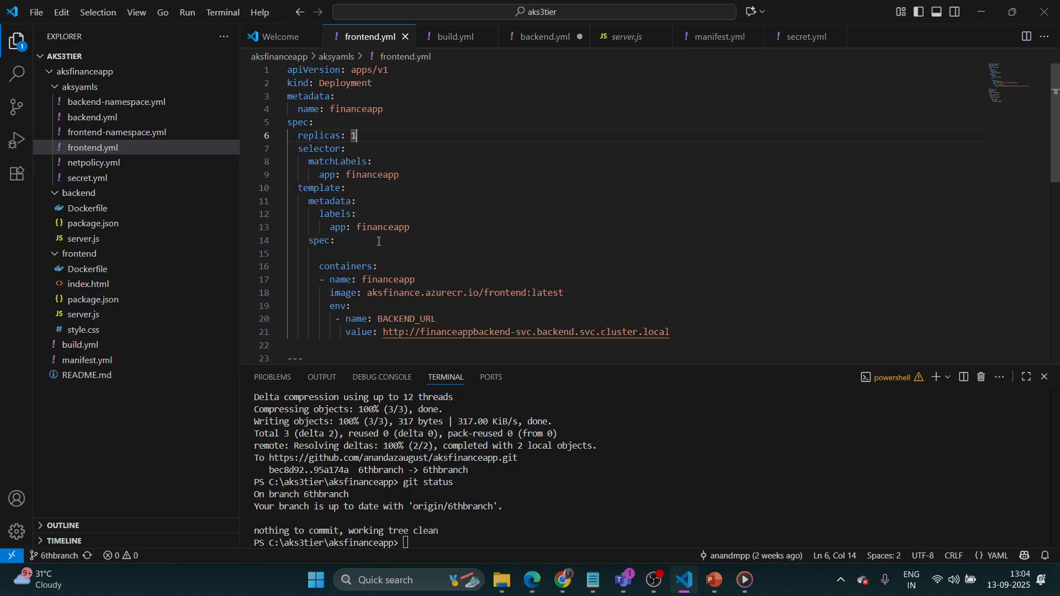
pyautogui.click(424, 241)
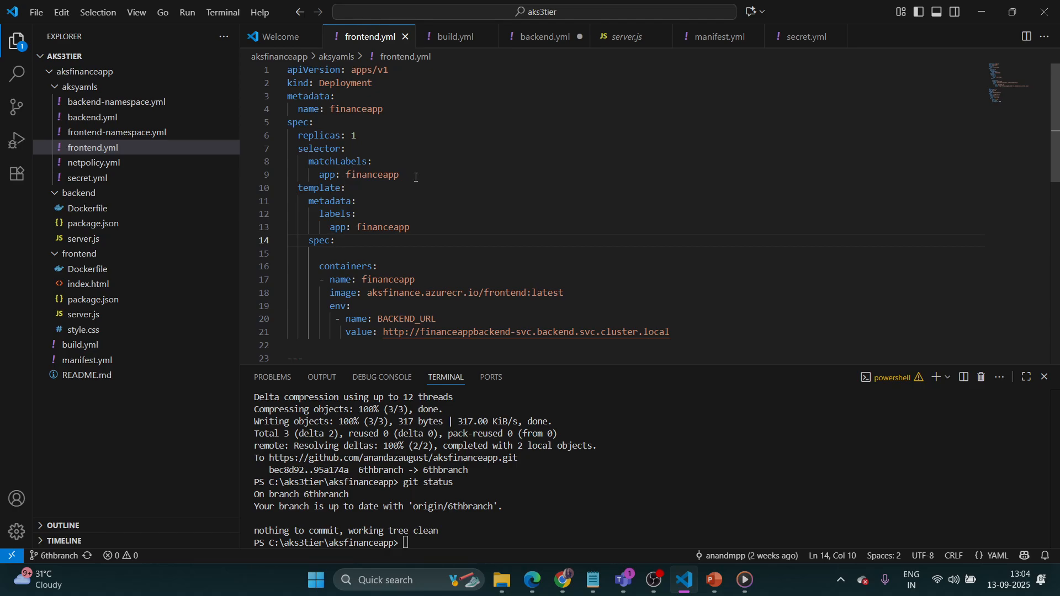
pyautogui.moveTo(416, 177); pyautogui.dragTo(288, 162)
pyautogui.scroll(-1, 288, 161)
pyautogui.moveTo(674, 299); pyautogui.dragTo(380, 267)
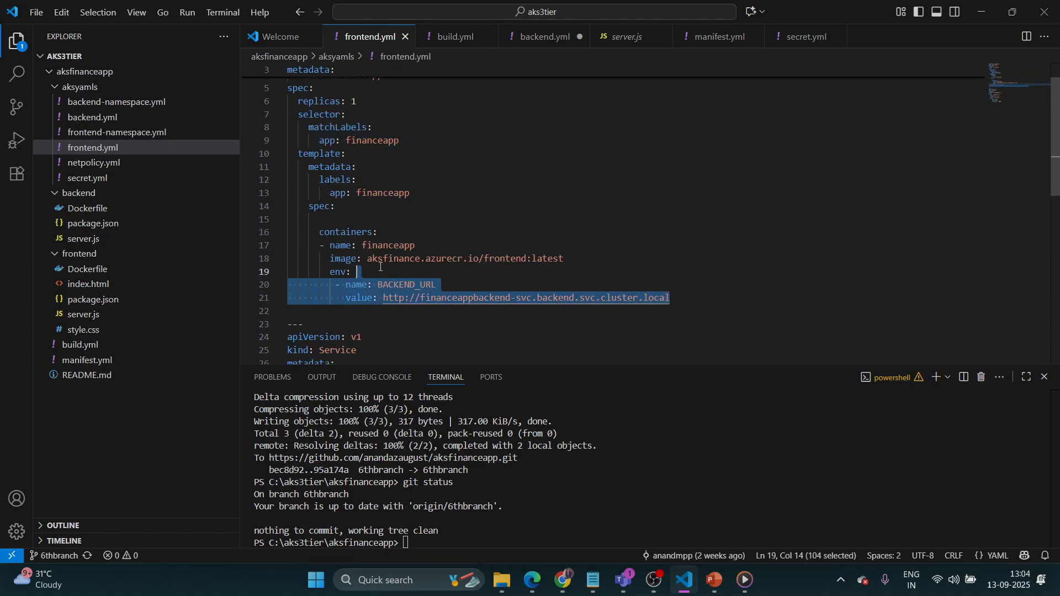
pyautogui.moveTo(693, 301); pyautogui.dragTo(393, 285)
pyautogui.click(680, 298)
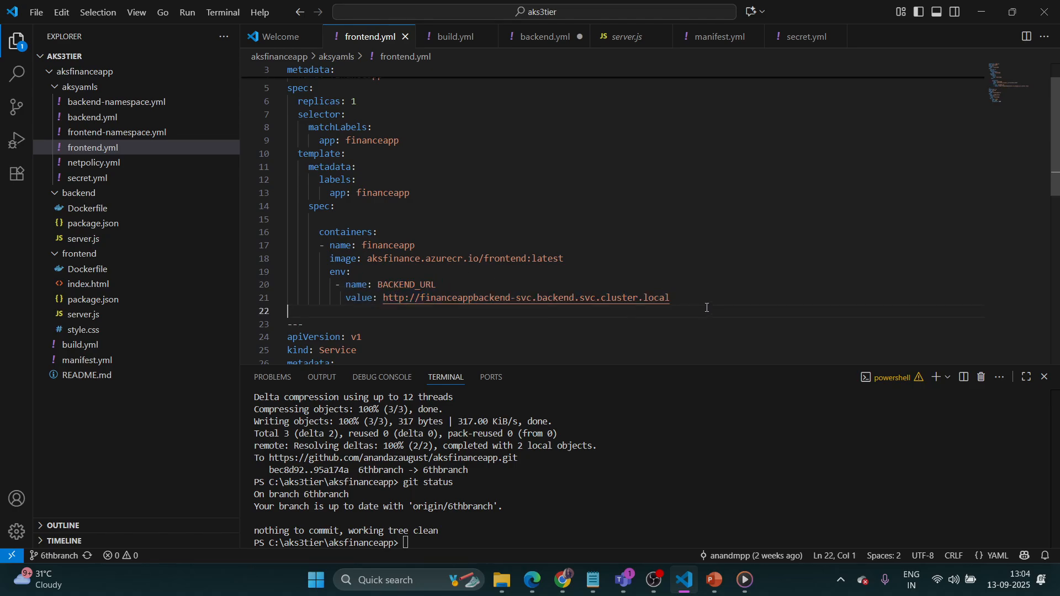
pyautogui.moveTo(681, 298); pyautogui.dragTo(288, 285)
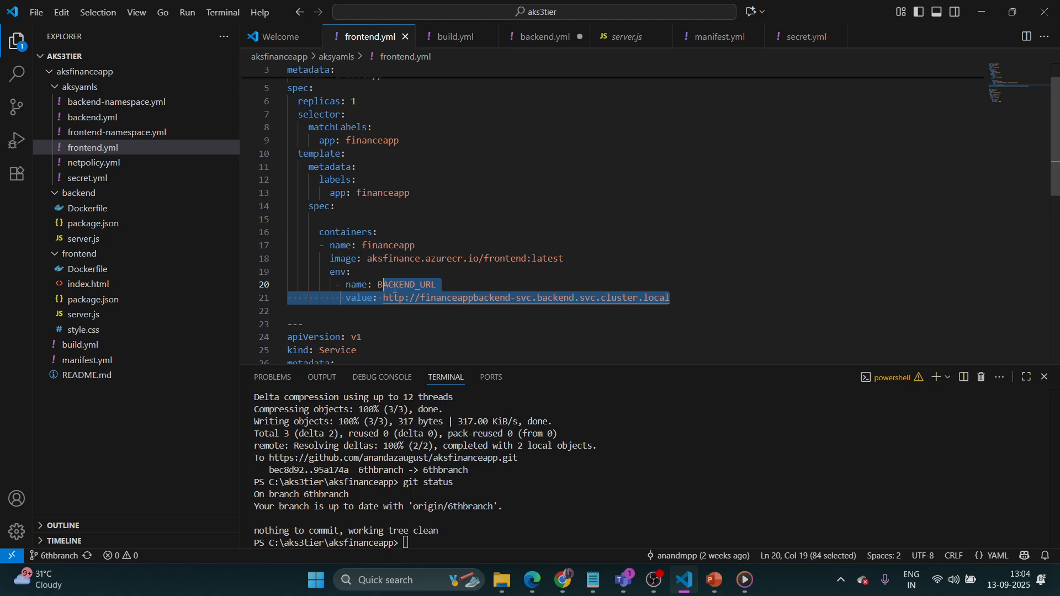
pyautogui.click(740, 299)
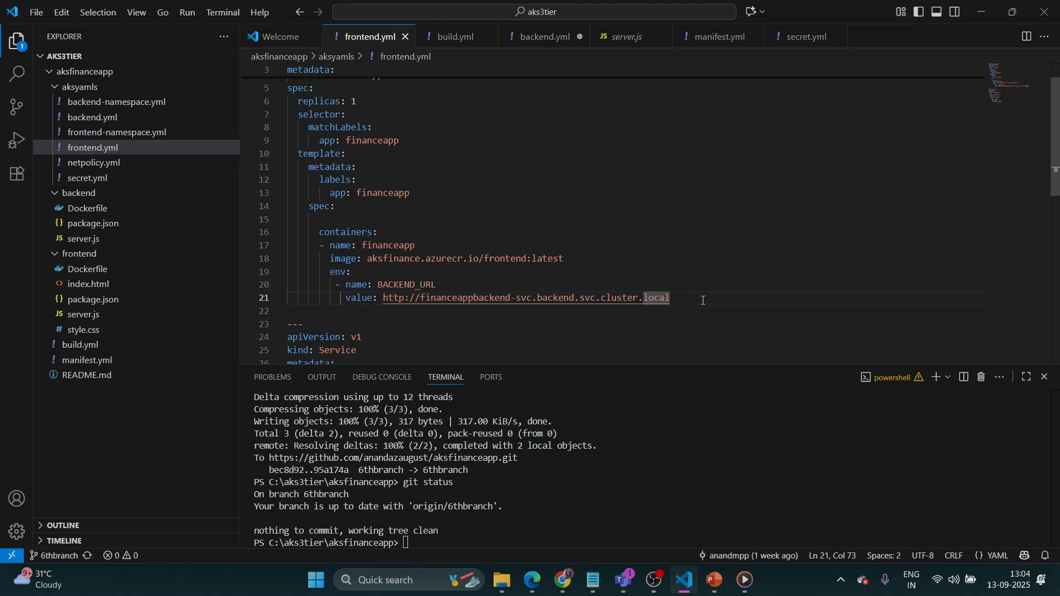
pyautogui.moveTo(704, 301); pyautogui.dragTo(384, 299)
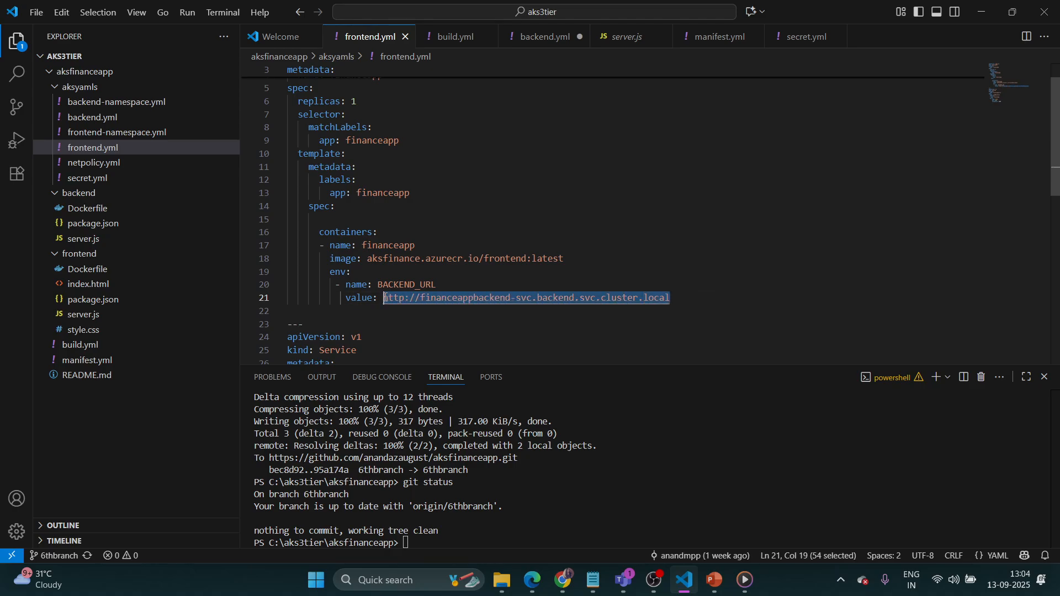
pyautogui.click(434, 284)
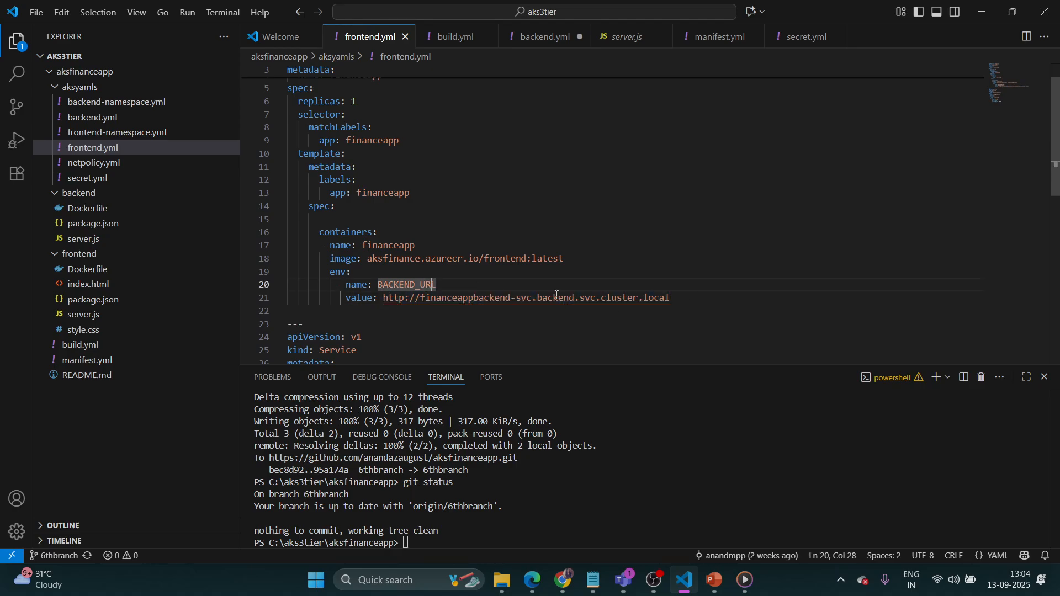
pyautogui.click(699, 305)
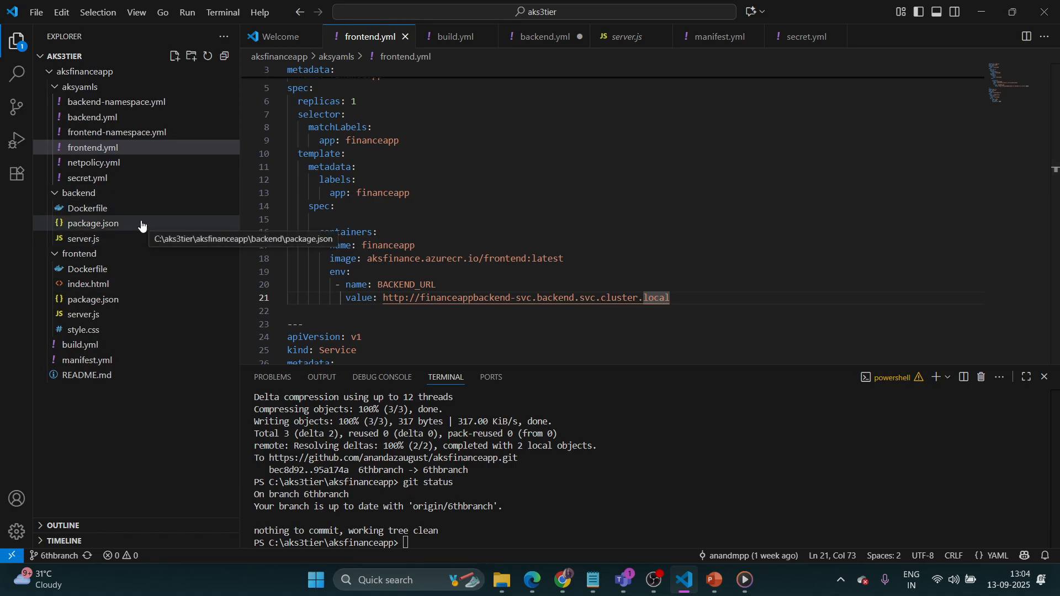
# - Review the backend settings in backend.yml and the SQL_CONNECTION secret definition in secret.yml
pyautogui.click(98, 118)
pyautogui.moveTo(667, 303); pyautogui.dragTo(314, 227)
pyautogui.click(532, 249)
pyautogui.click(95, 180)
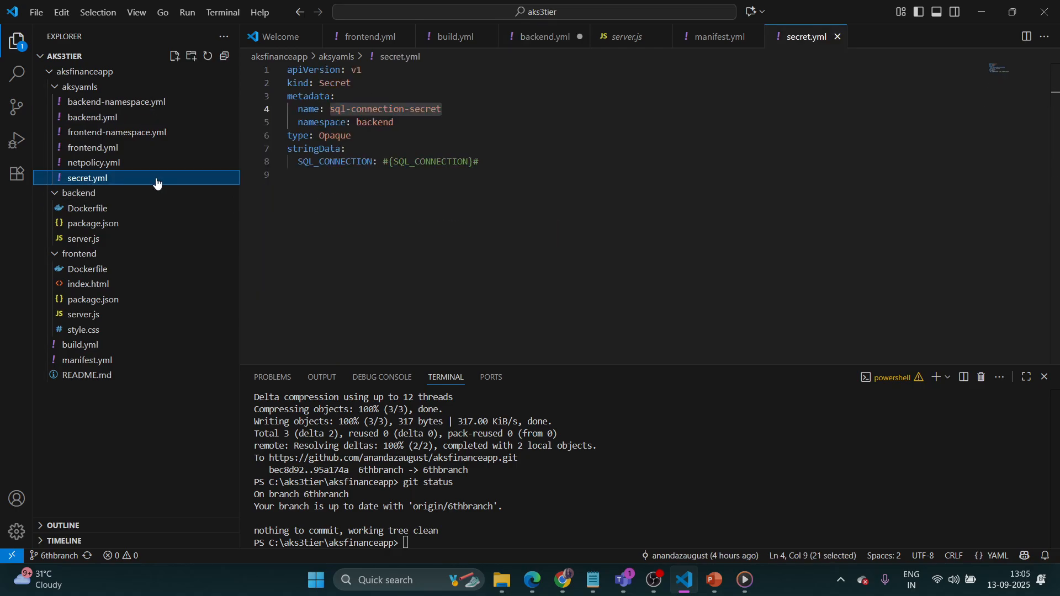
pyautogui.moveTo(519, 164); pyautogui.dragTo(276, 76)
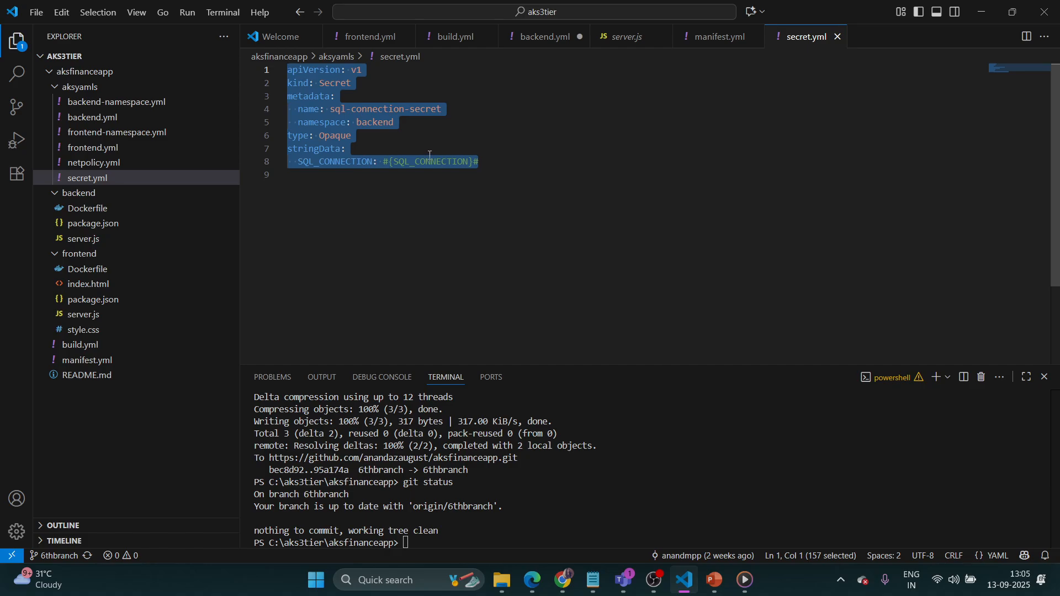
# - Return to the Finance Tracker page and review its summary and recent transactions
pyautogui.hotkey('alt', 'Tab')
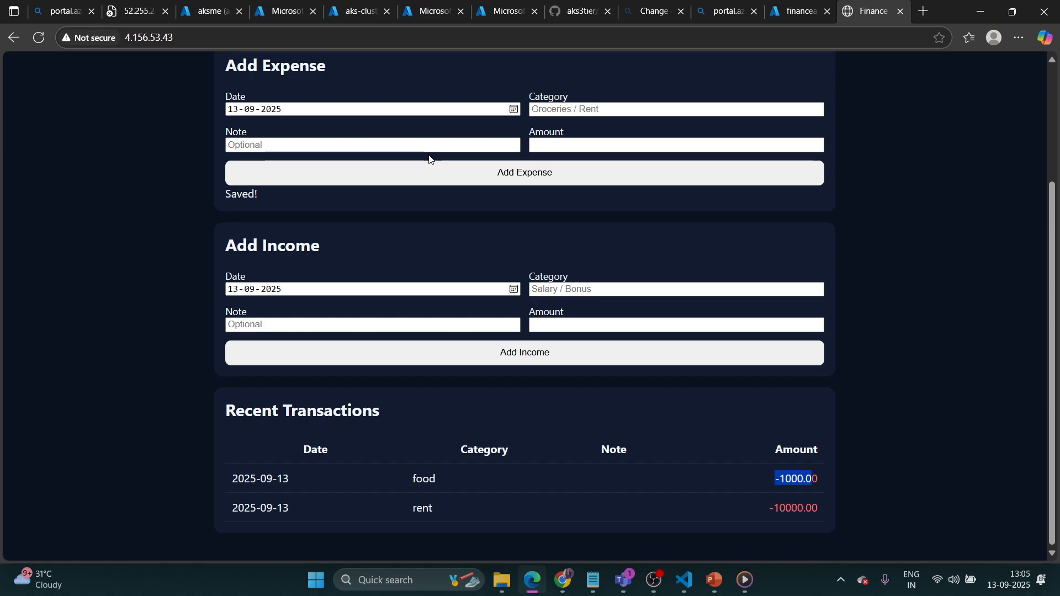
pyautogui.click(868, 296)
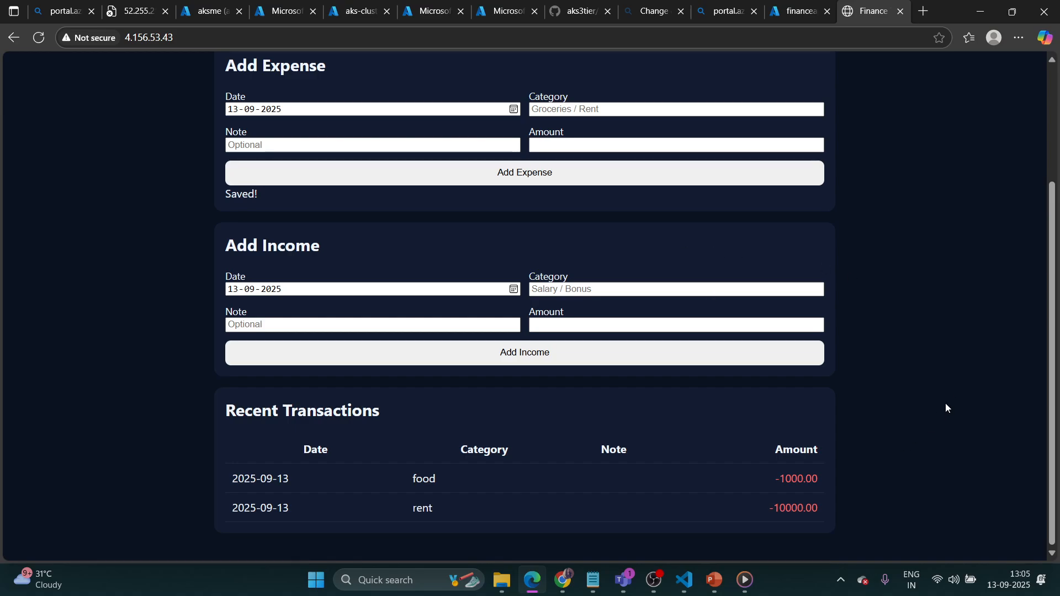
pyautogui.scroll(3, 914, 351)
pyautogui.scroll(-3, 883, 381)
pyautogui.scroll(3, 564, 359)
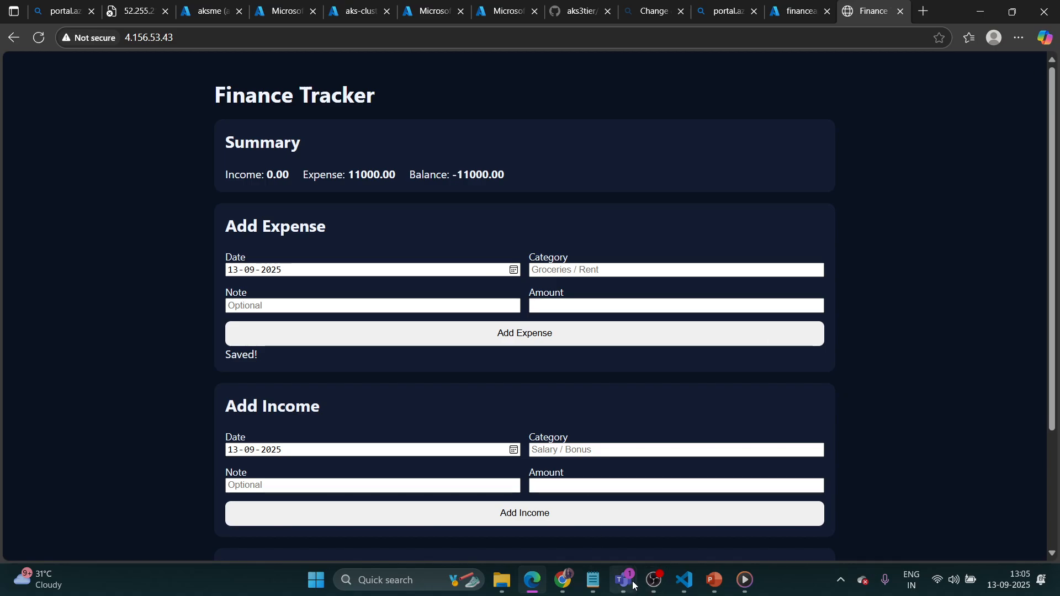
# - Switch to the Teams meeting, dismiss the meeting time-limit notice and send the message "test" in the meeting chat
pyautogui.moveTo(627, 585)
pyautogui.click(606, 528)
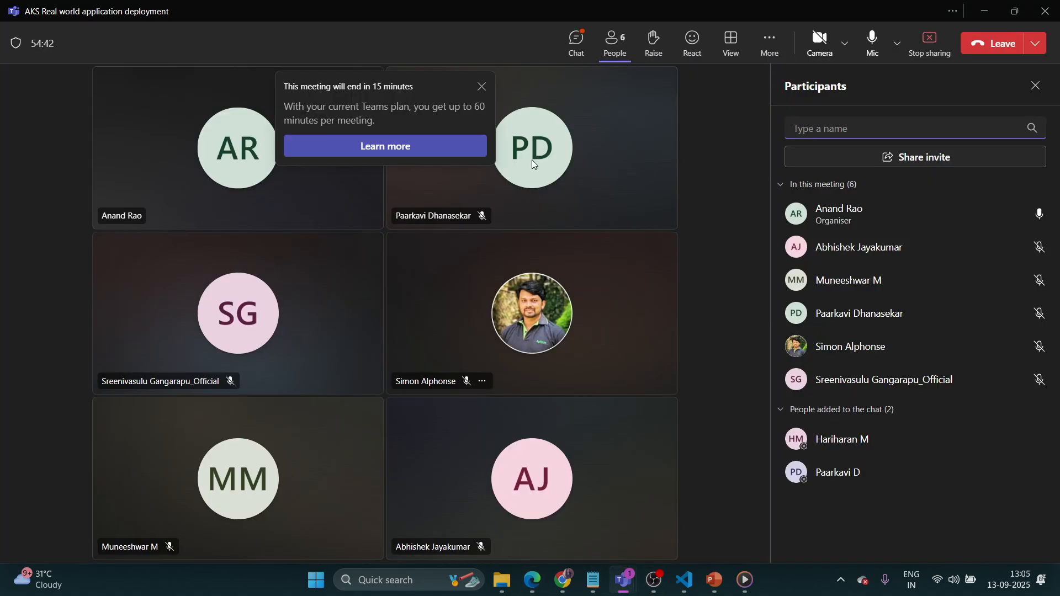
pyautogui.click(487, 93)
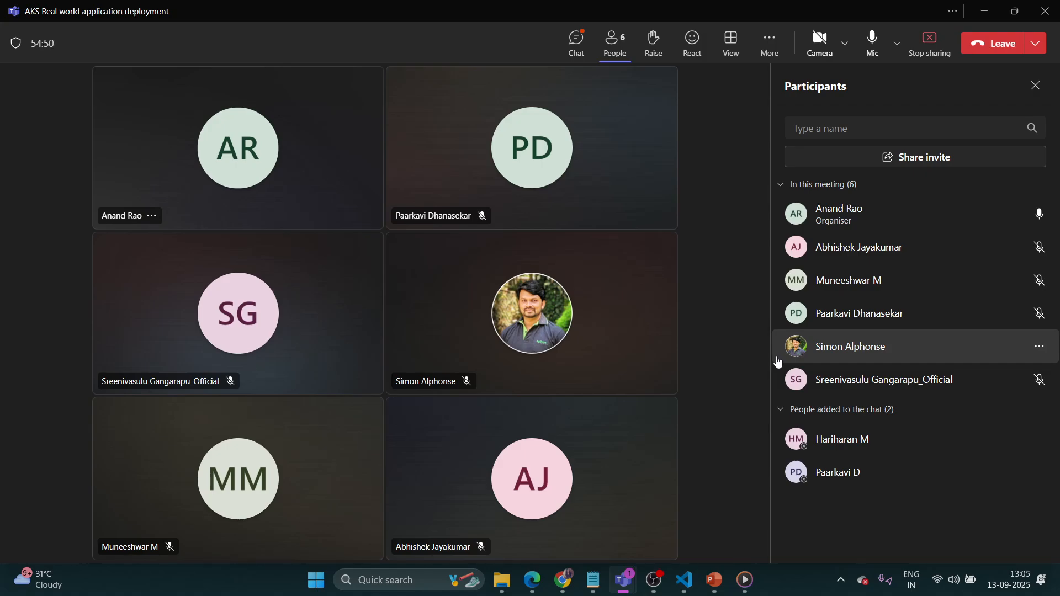
pyautogui.click(577, 42)
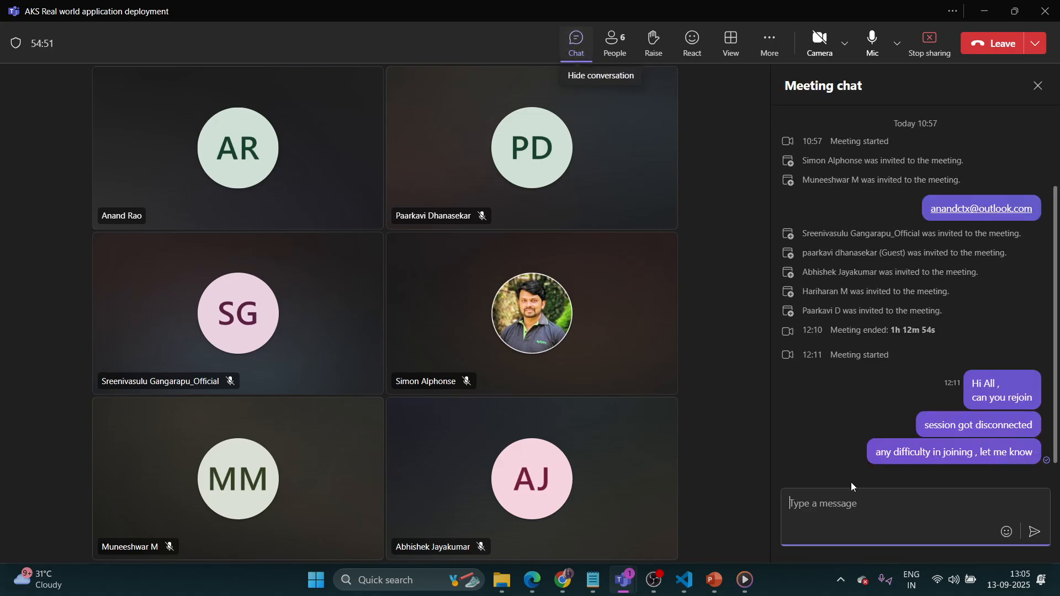
pyautogui.click(872, 502)
pyautogui.write('test')
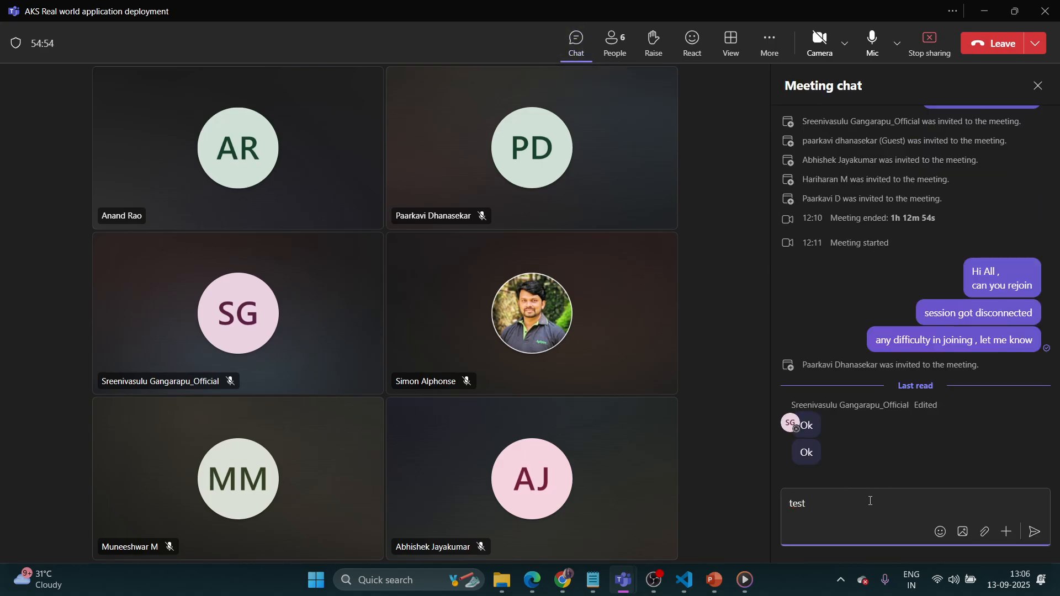
pyautogui.press('Return')
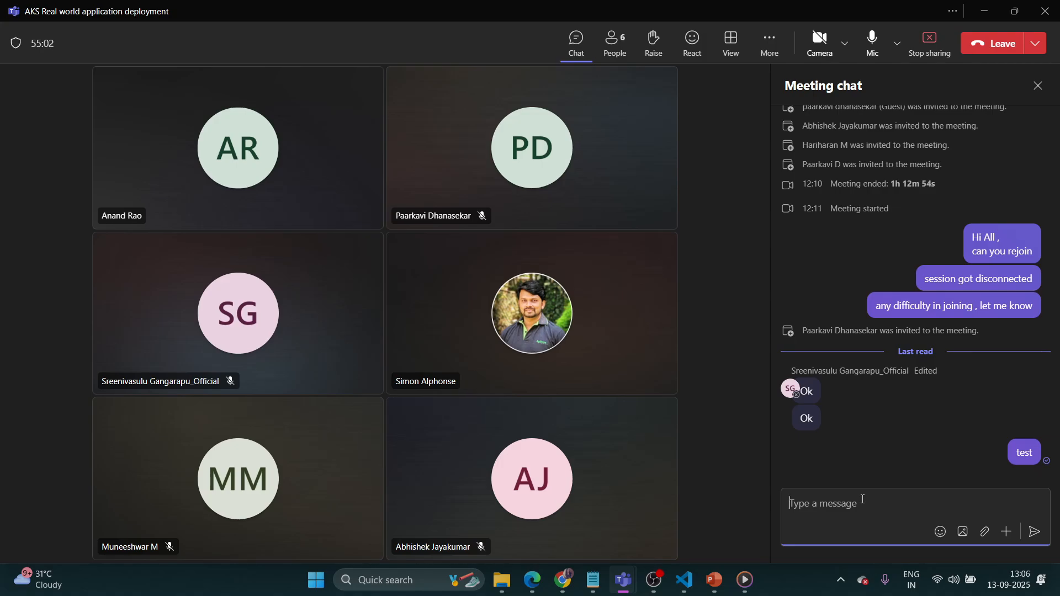
pyautogui.click(531, 579)
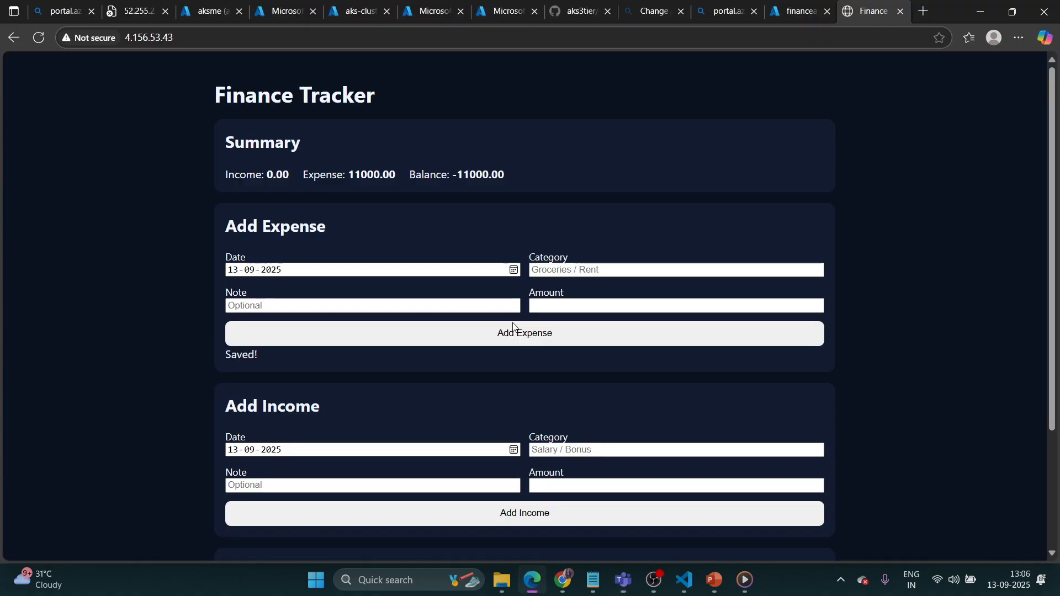
pyautogui.click(919, 17)
pyautogui.write('link')
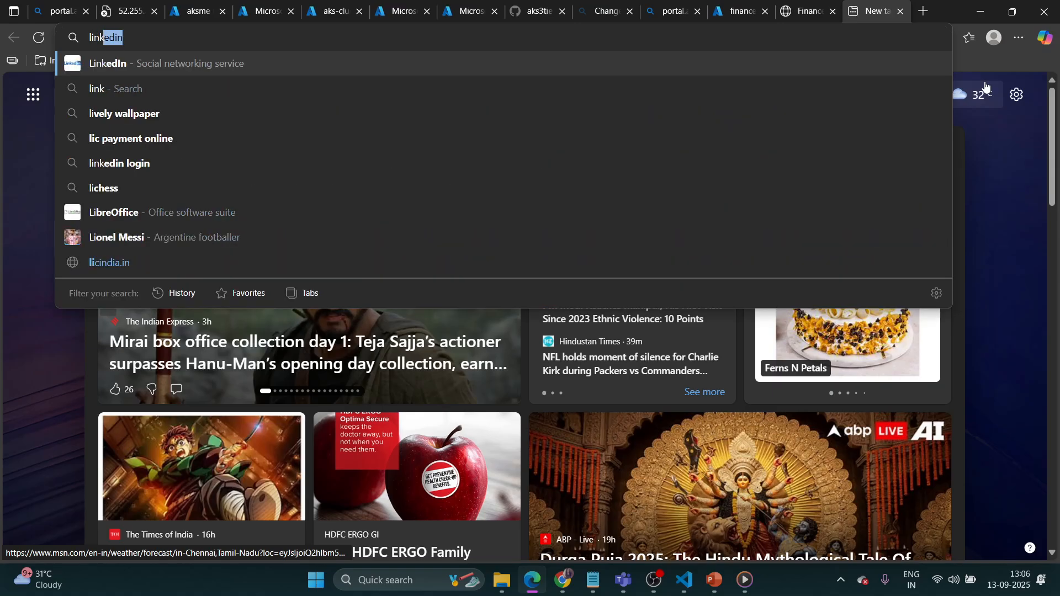
pyautogui.write('ed')
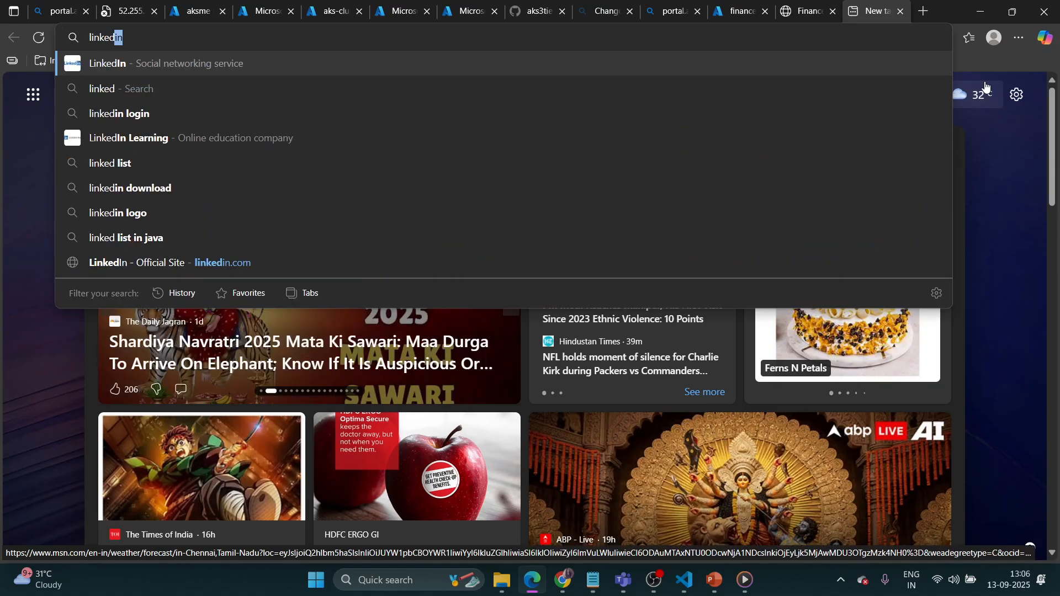
pyautogui.write('in.co')
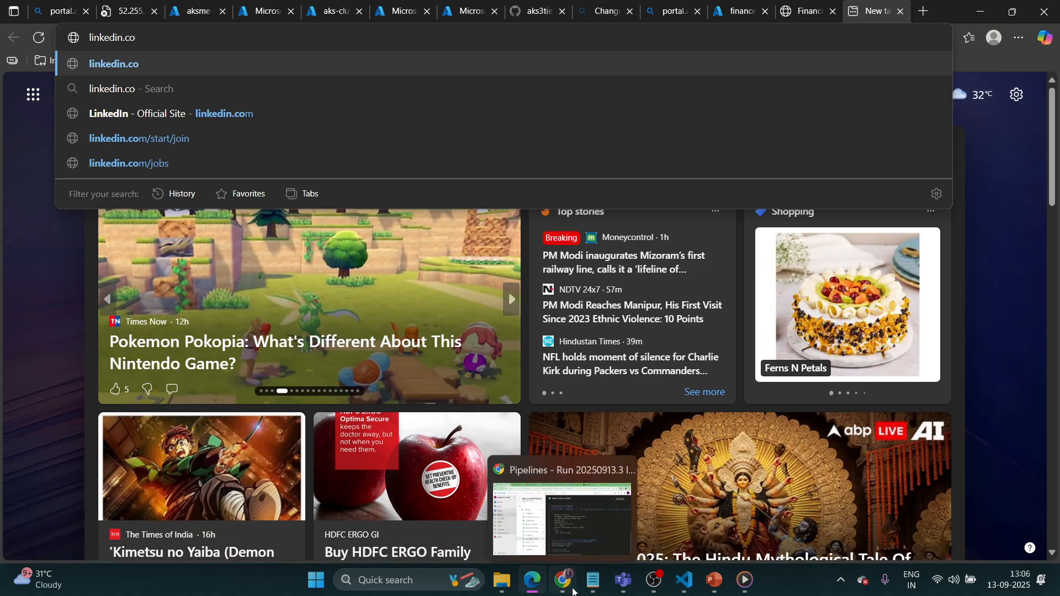
pyautogui.click(563, 583)
pyautogui.click(563, 584)
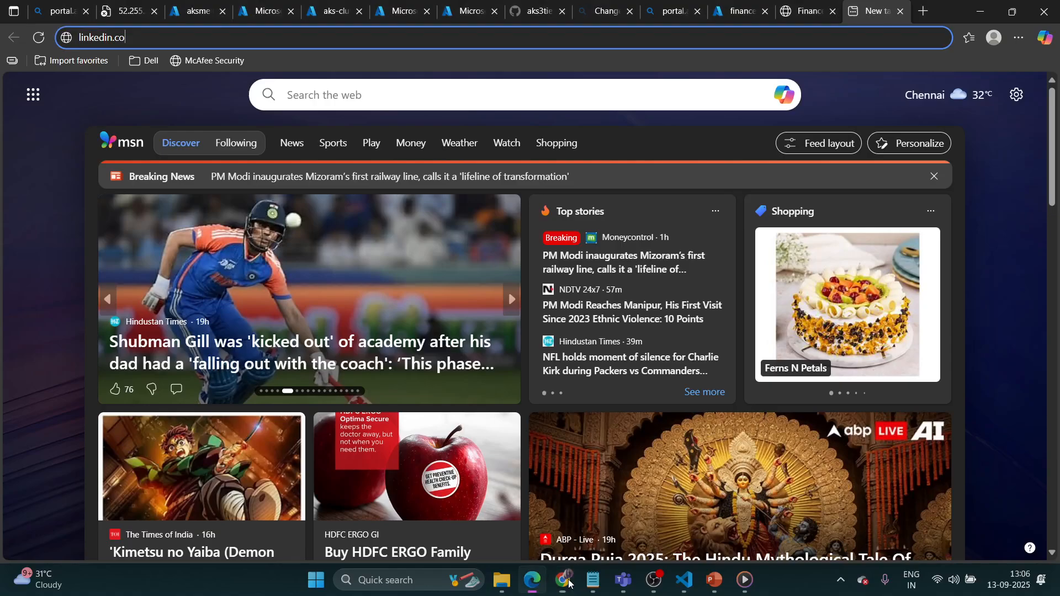
pyautogui.click(980, 11)
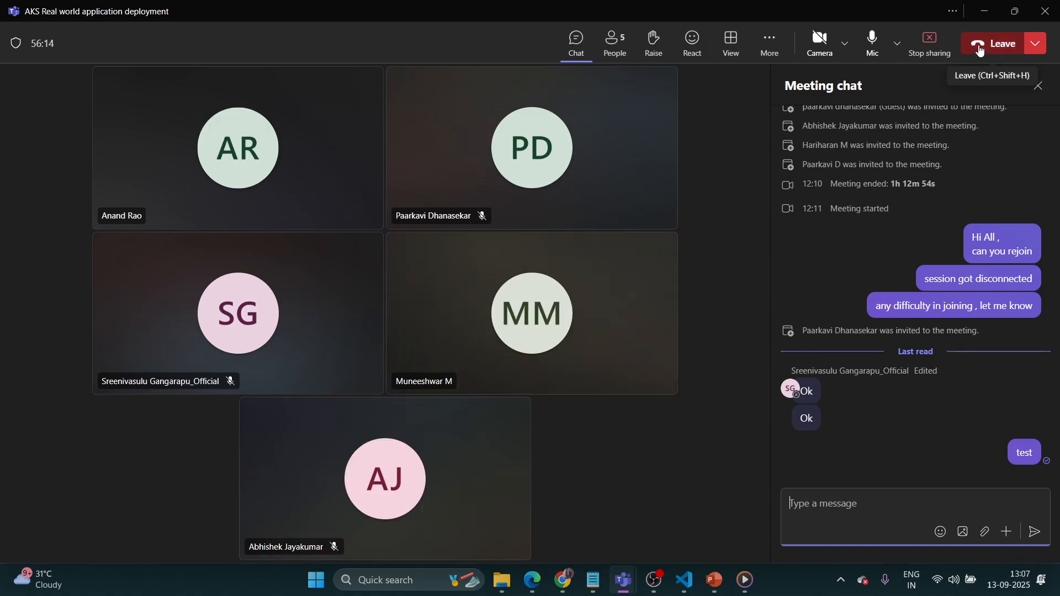
# - Leave the Teams meeting and send the message "hello all" to everyone in the meeting
pyautogui.click(981, 47)
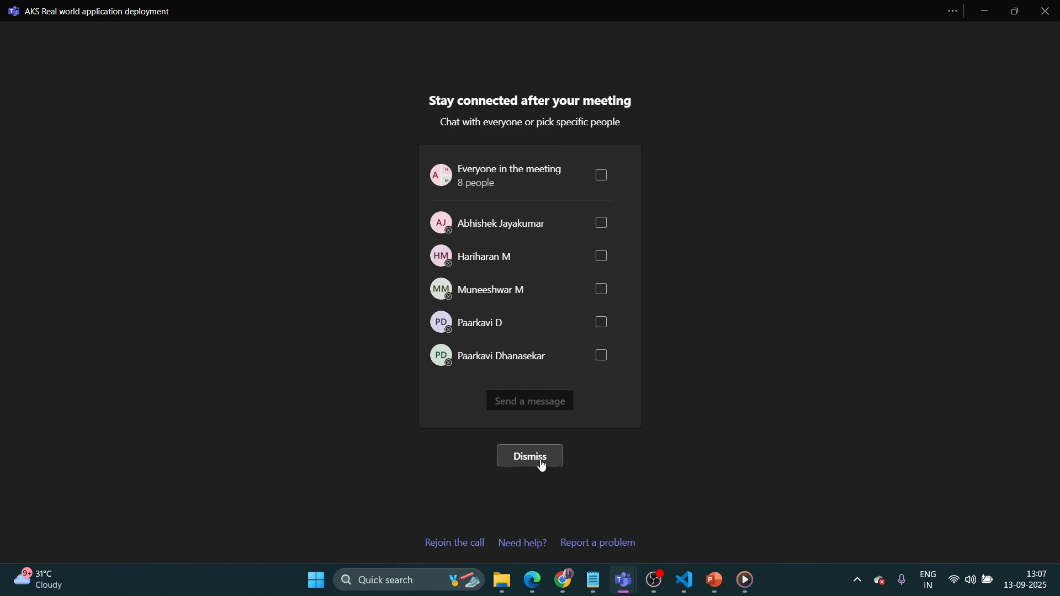
pyautogui.click(602, 175)
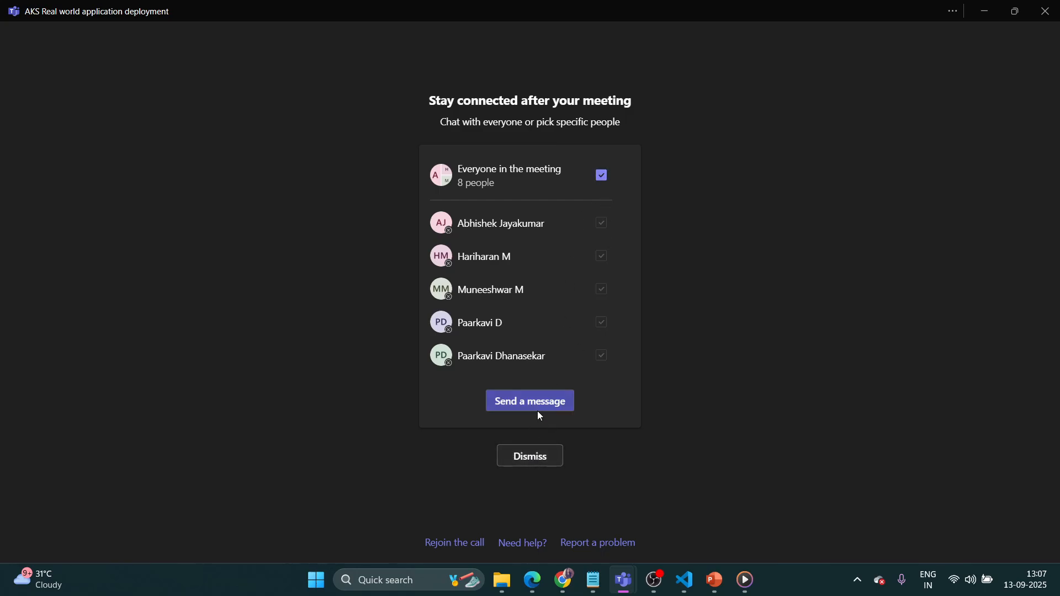
pyautogui.click(537, 409)
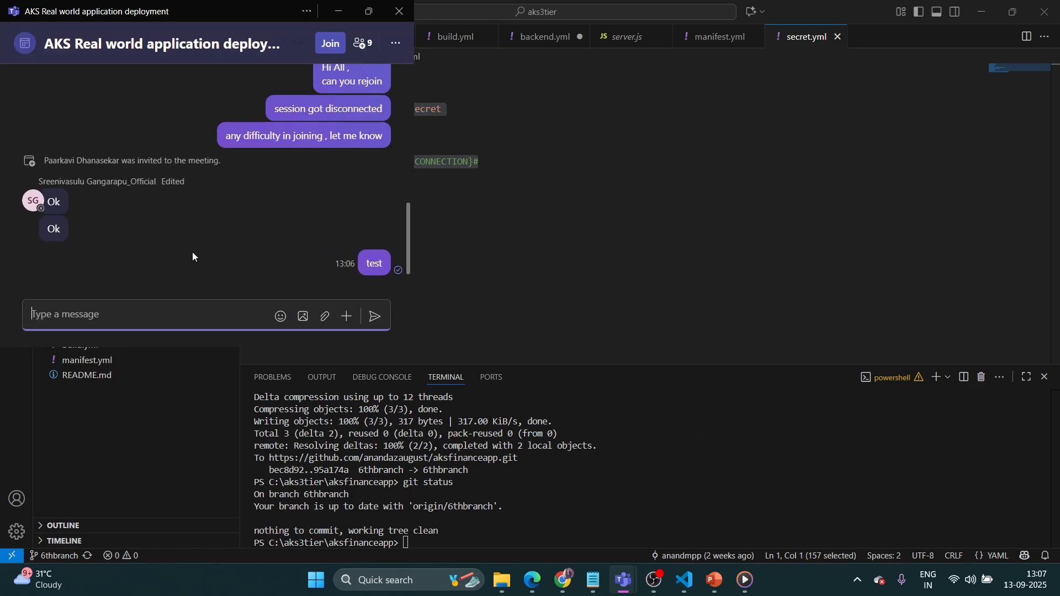
pyautogui.write('hello all')
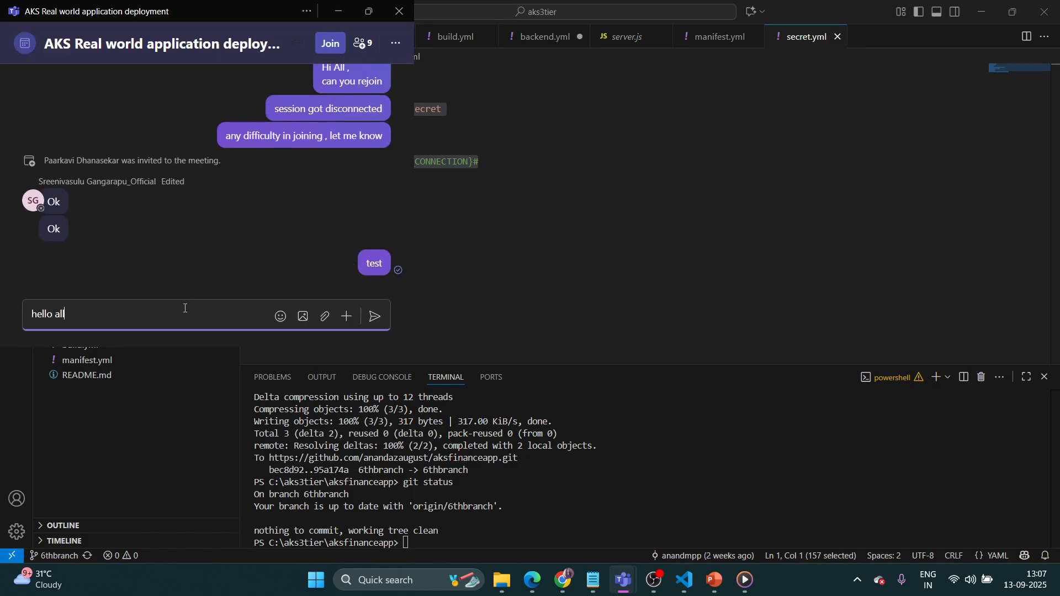
pyautogui.press('Return')
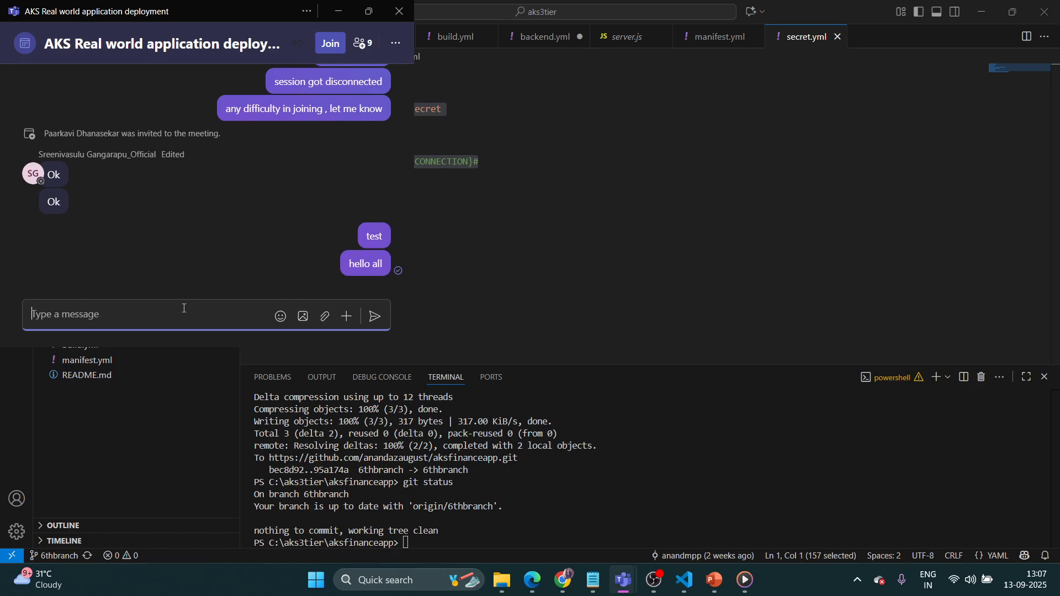
# - Send the messages "hope you can still see my message" and "great" in the meeting chat
pyautogui.write('hope you can still see my message')
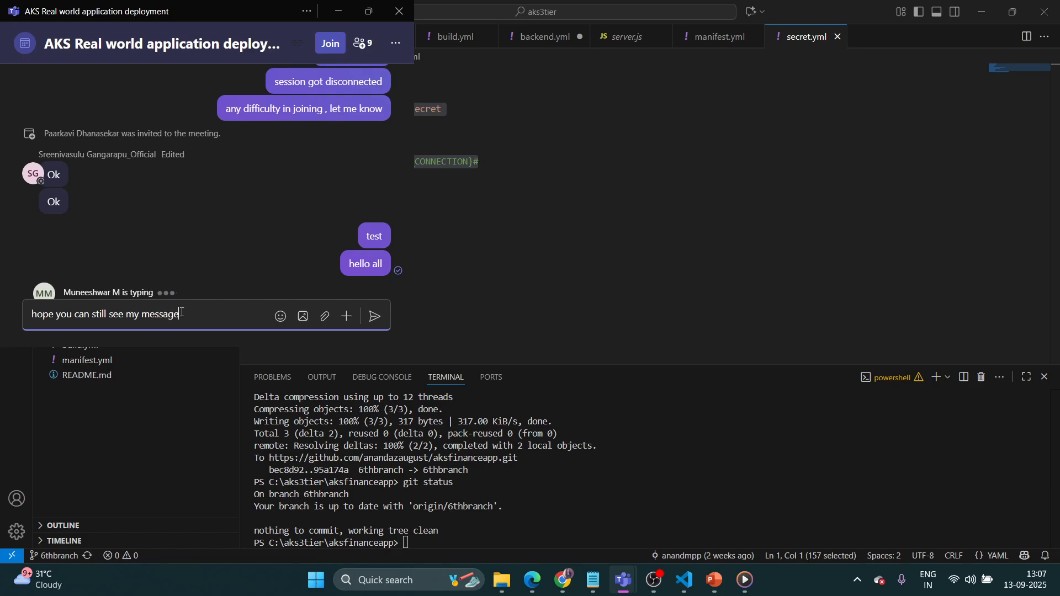
pyautogui.press('Return')
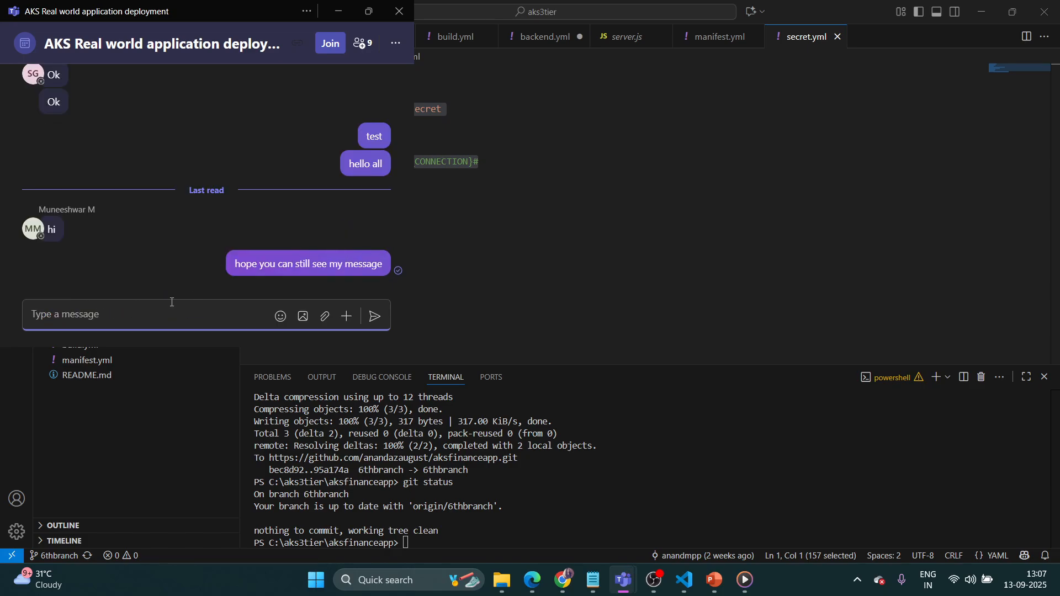
pyautogui.write('great')
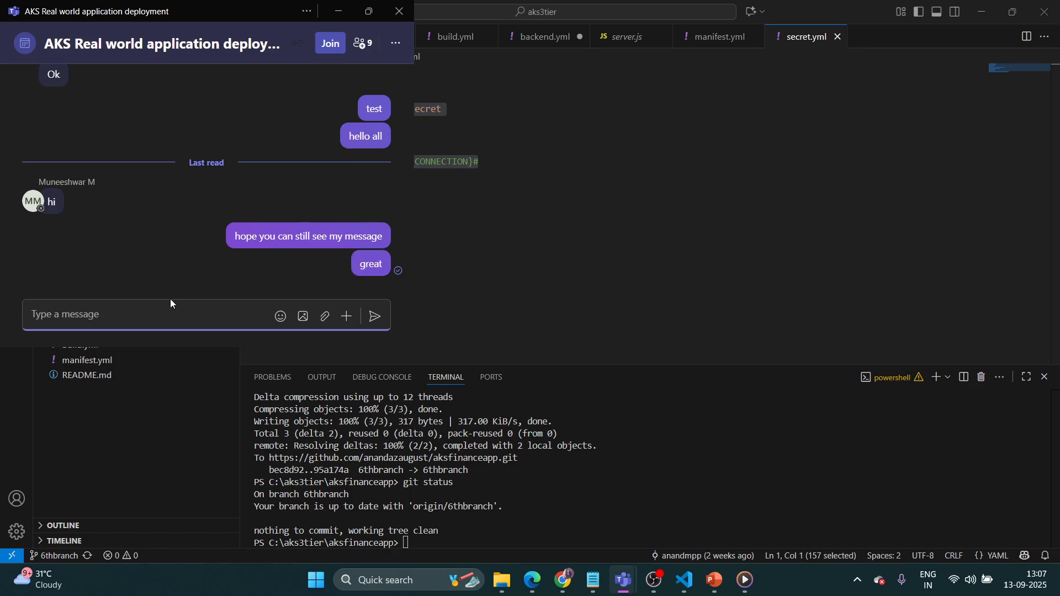
# - Switch to the Azure portal in Edge and open the list of Kubernetes services
pyautogui.click(532, 580)
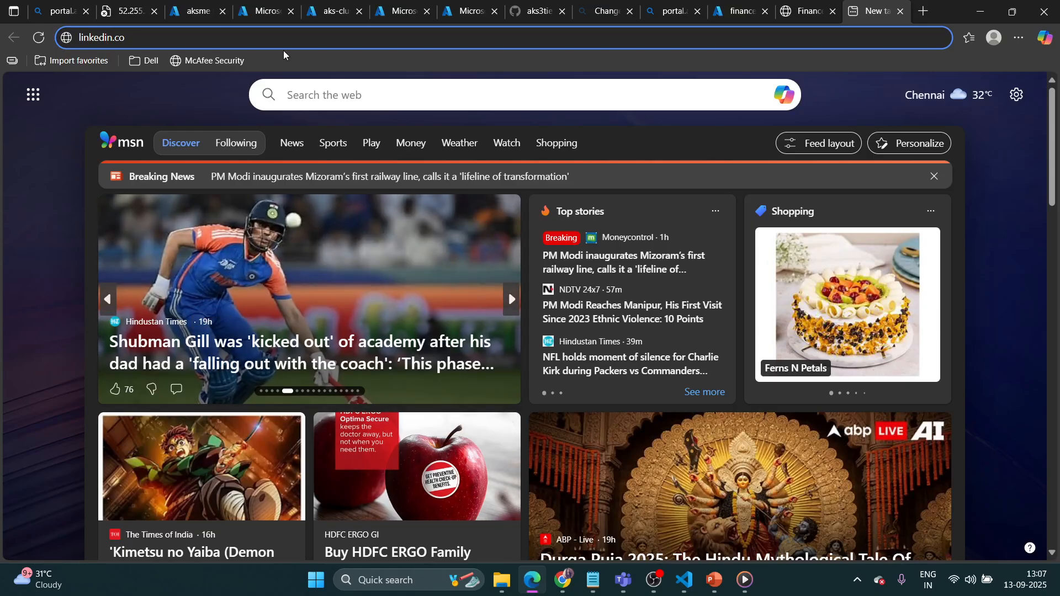
pyautogui.click(193, 7)
pyautogui.click(397, 65)
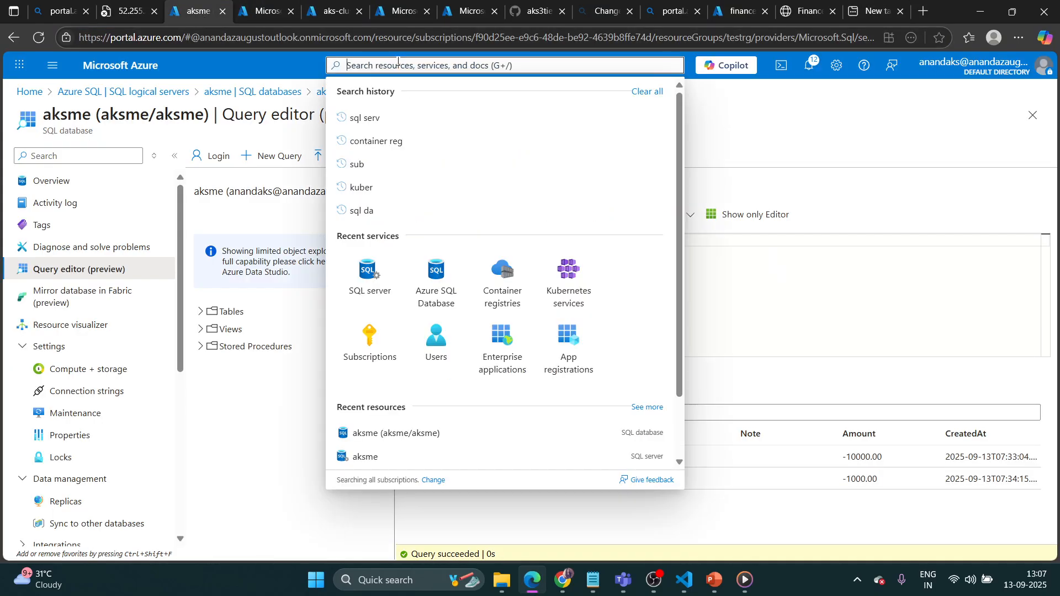
pyautogui.write('kuber')
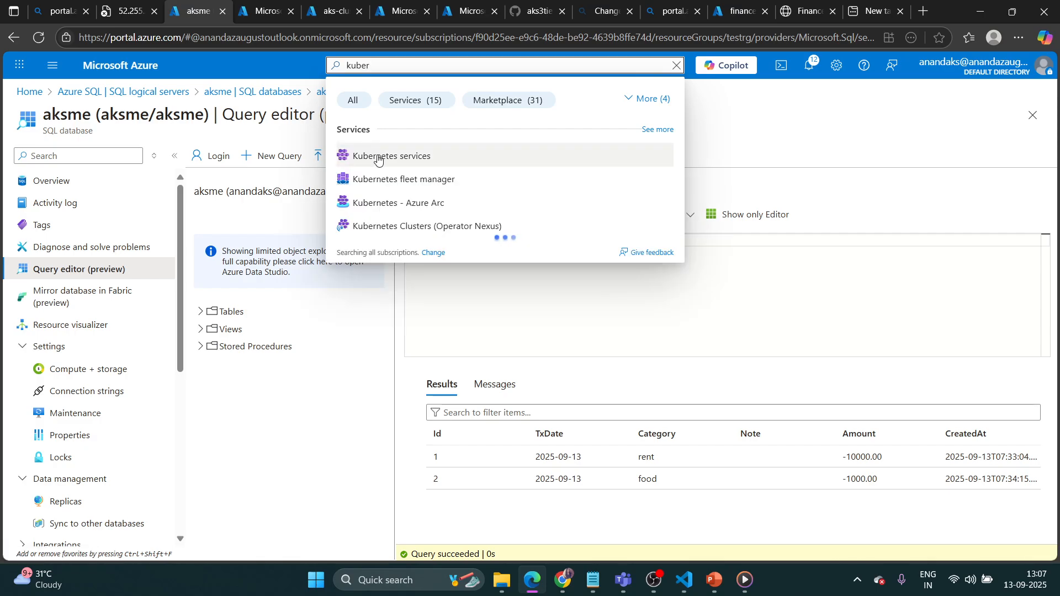
pyautogui.click(382, 156)
pyautogui.click(600, 116)
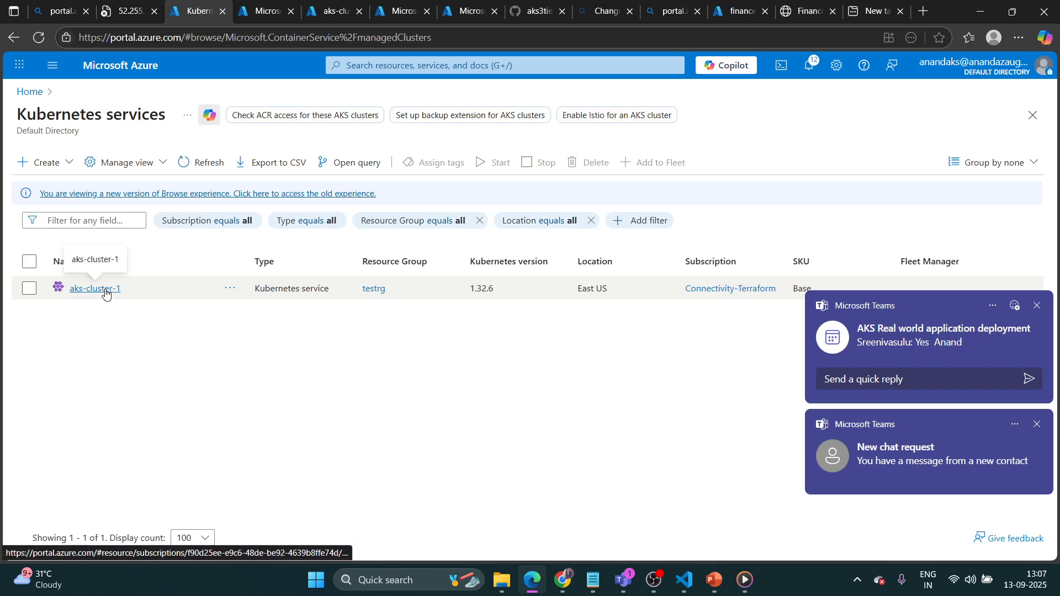
# - Find the Connectivity-Terraform subscription and open its list of resources
pyautogui.click(363, 66)
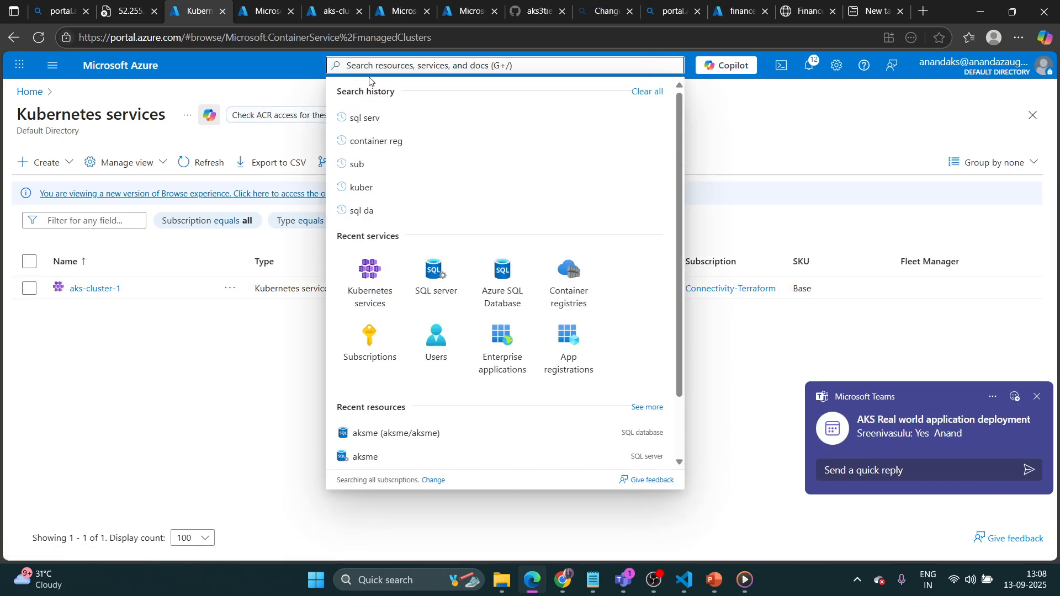
pyautogui.write('sub')
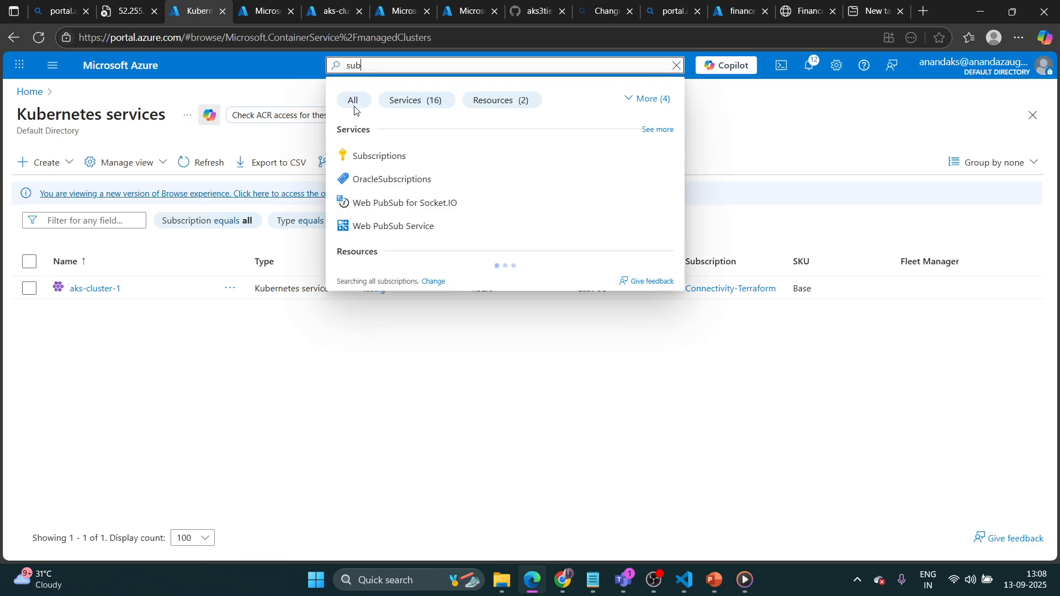
pyautogui.click(349, 156)
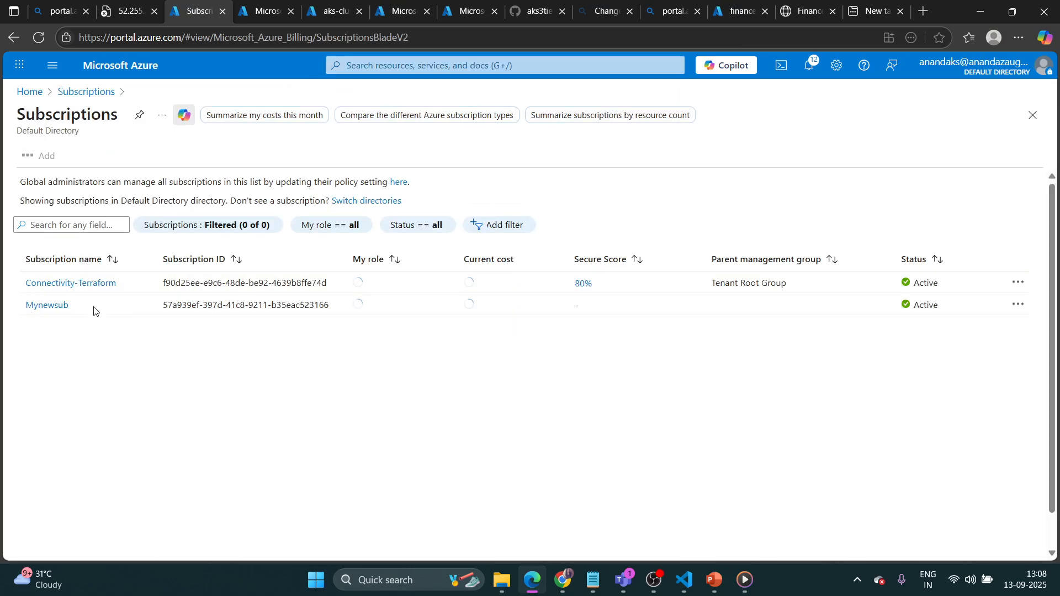
pyautogui.click(105, 285)
pyautogui.click(142, 116)
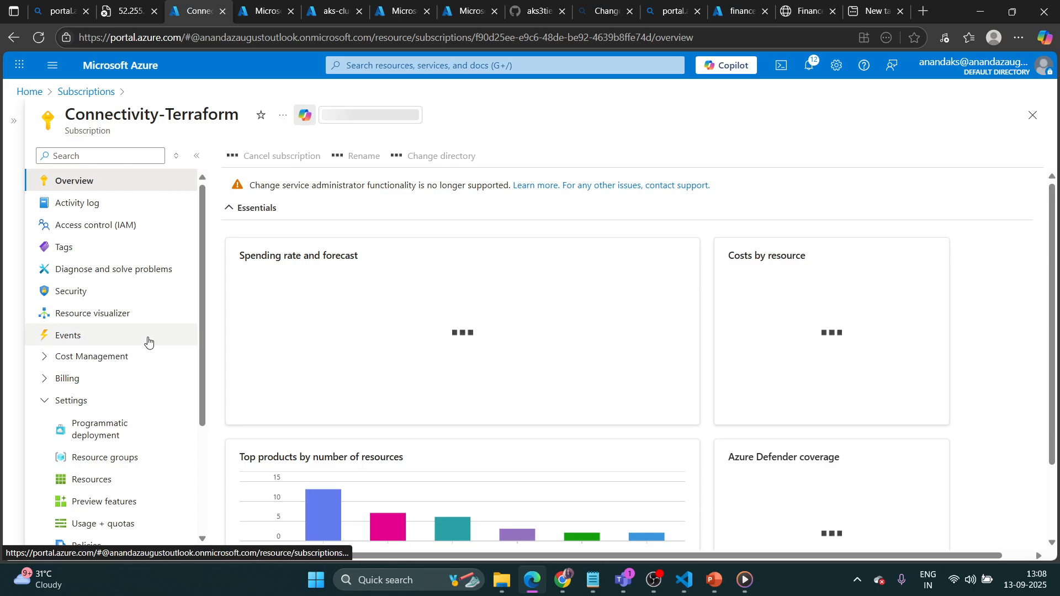
pyautogui.click(94, 479)
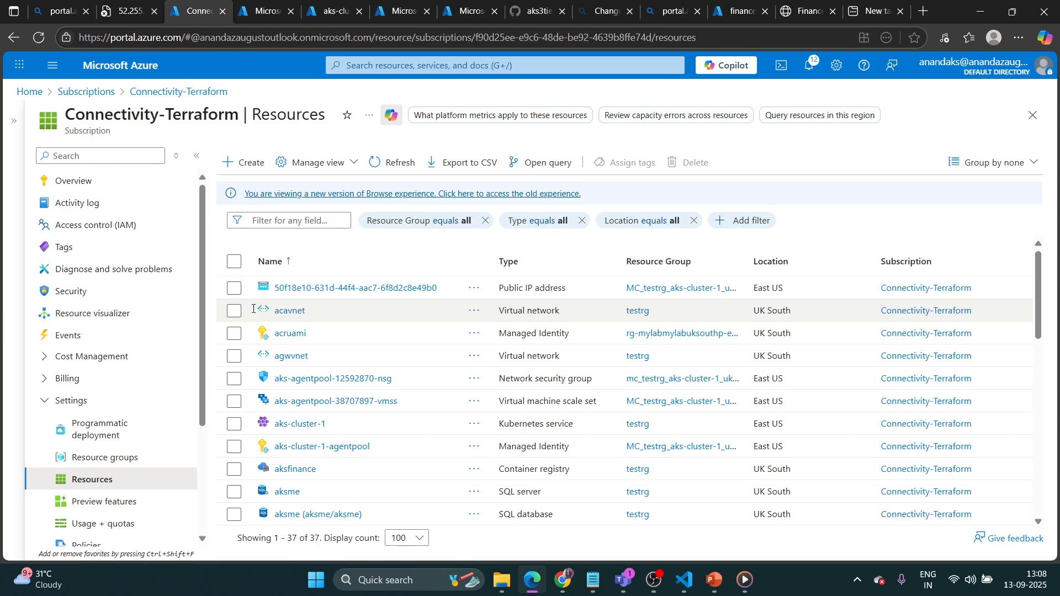
# - Force-delete aks-cluster-1, its agent-pool NSG, scale set and identity, the kubernetes load balancer, both public IPs, the aksfinance registry, and the aksme SQL server and database
pyautogui.click(234, 288)
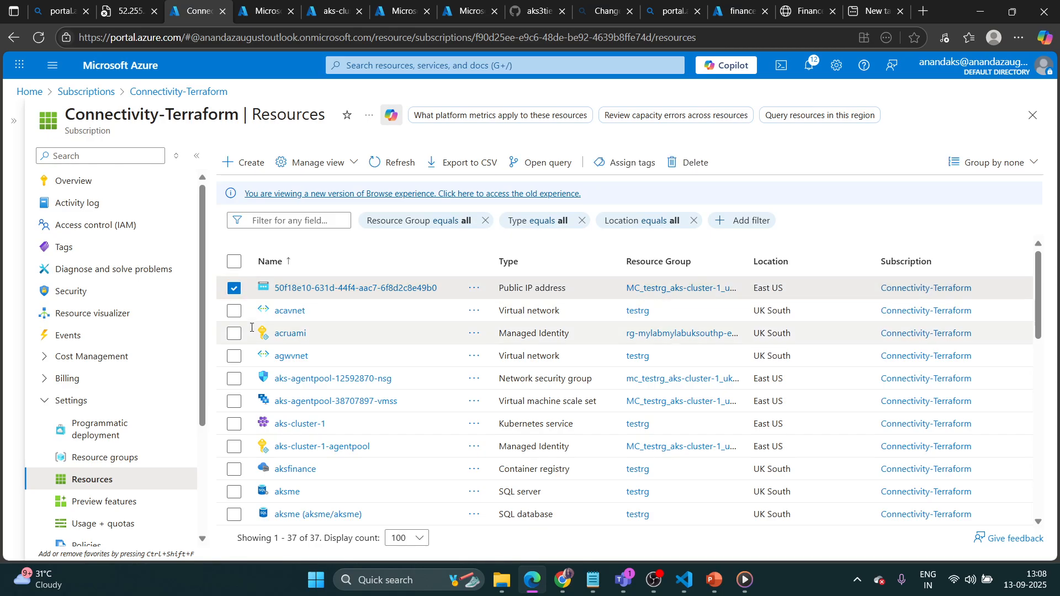
pyautogui.click(234, 379)
pyautogui.click(234, 401)
pyautogui.click(234, 424)
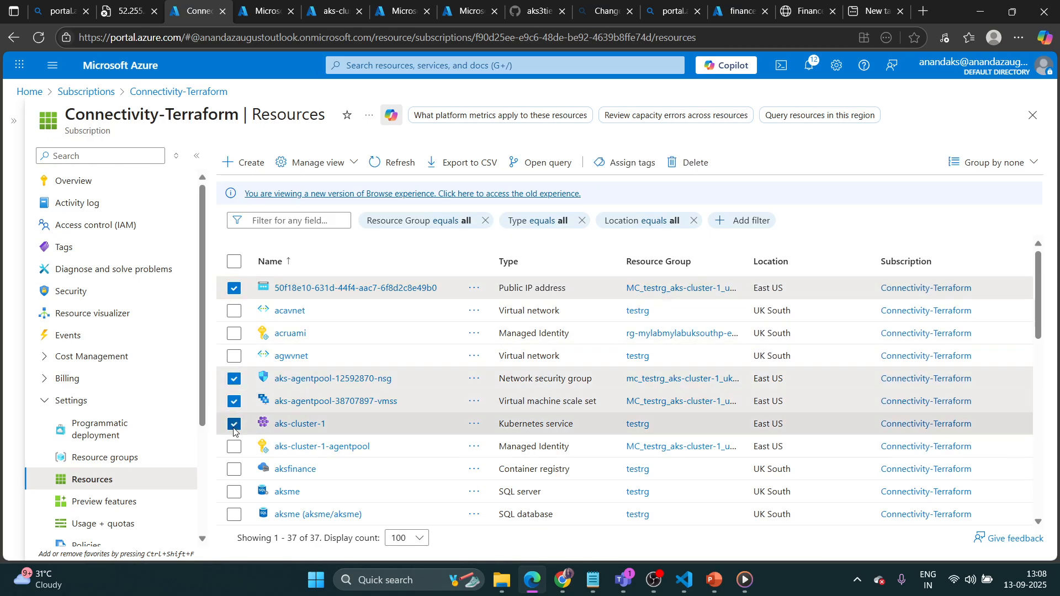
pyautogui.click(233, 448)
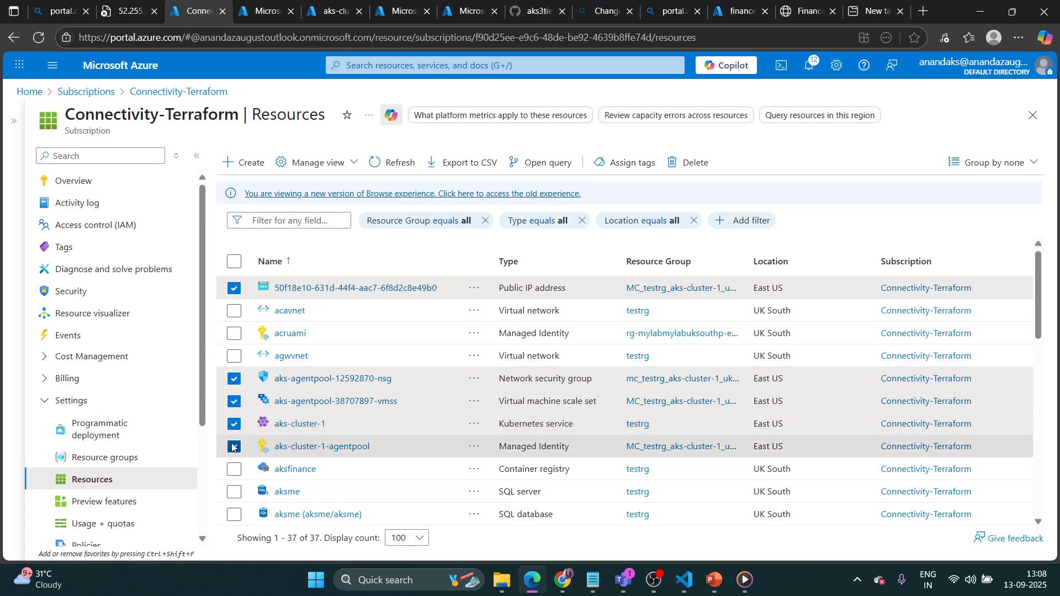
pyautogui.click(233, 447)
pyautogui.click(232, 449)
pyautogui.scroll(-1, 232, 448)
pyautogui.click(234, 401)
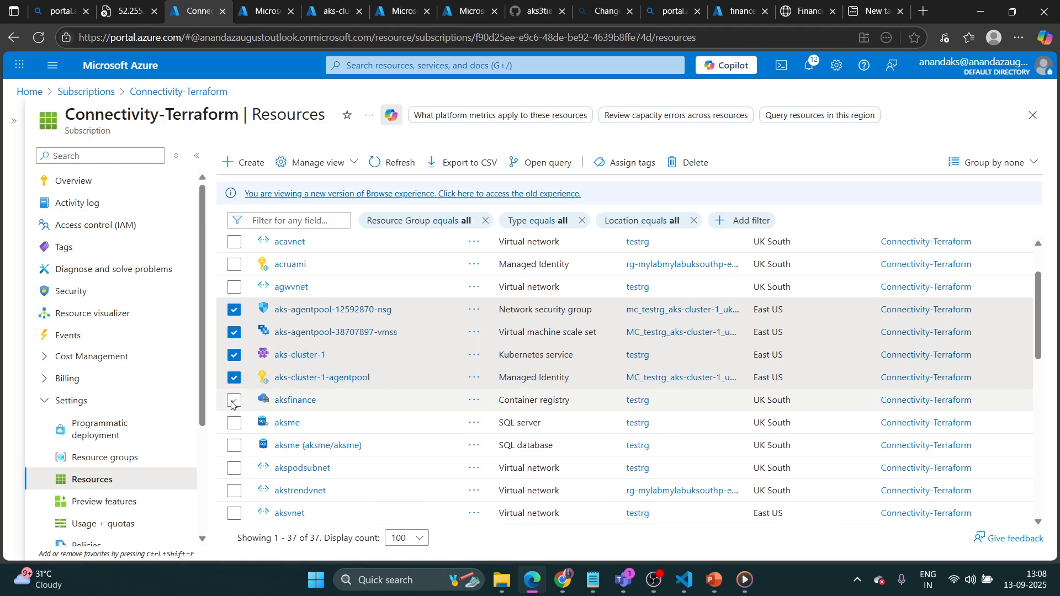
pyautogui.click(234, 423)
pyautogui.click(233, 449)
pyautogui.scroll(-3, 276, 444)
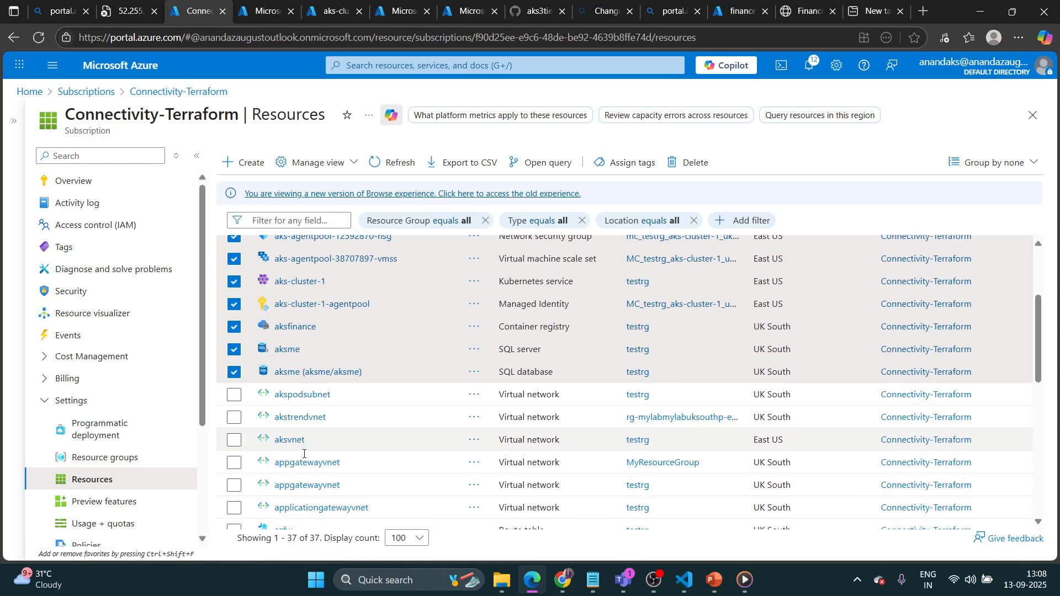
pyautogui.scroll(-1, 310, 442)
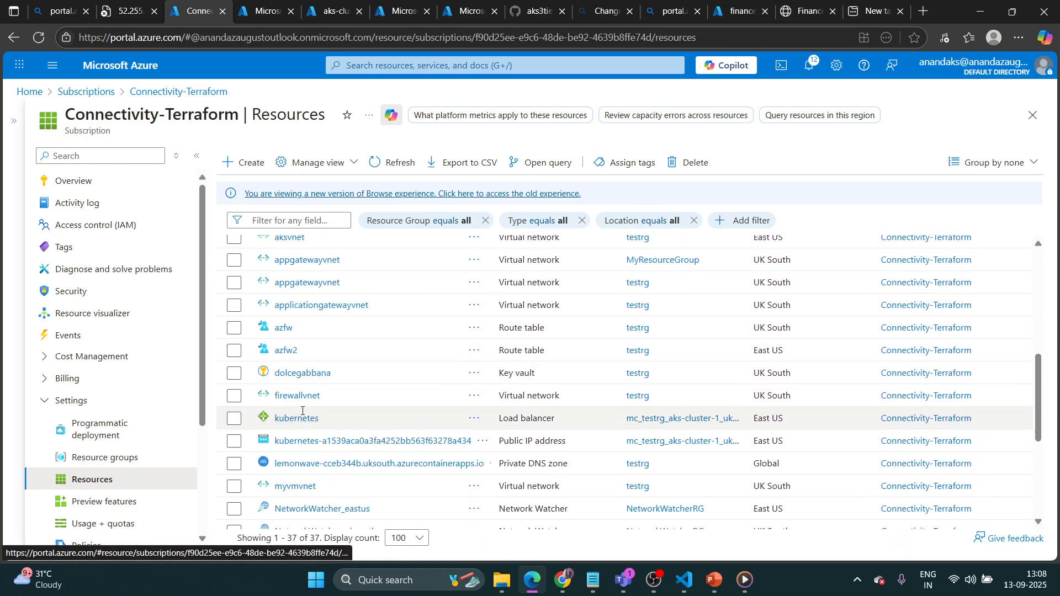
pyautogui.click(234, 415)
pyautogui.scroll(-1, 329, 419)
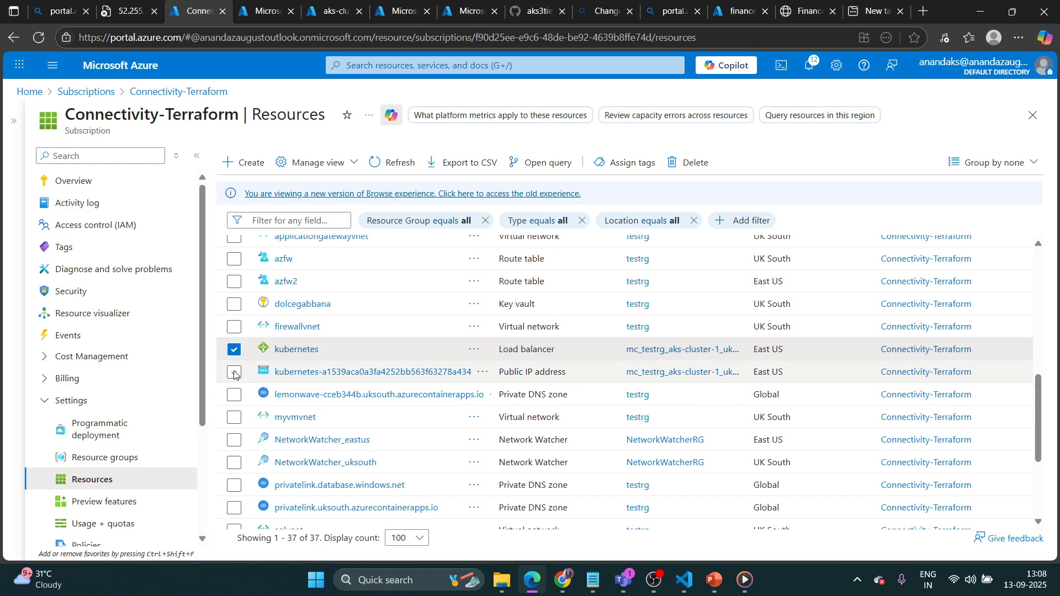
pyautogui.click(234, 372)
pyautogui.scroll(-2, 275, 400)
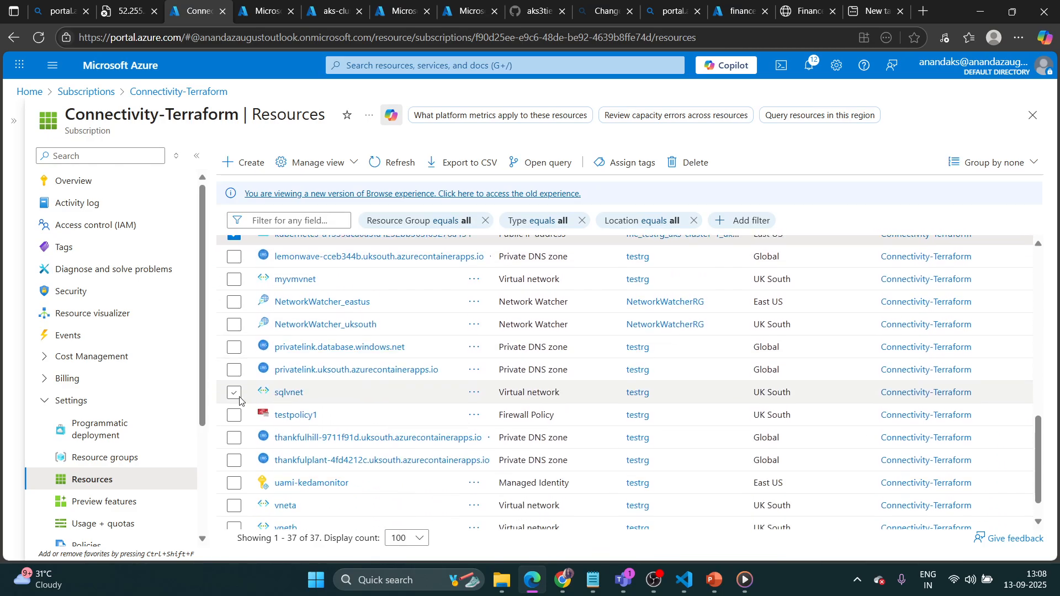
pyautogui.scroll(-1, 246, 424)
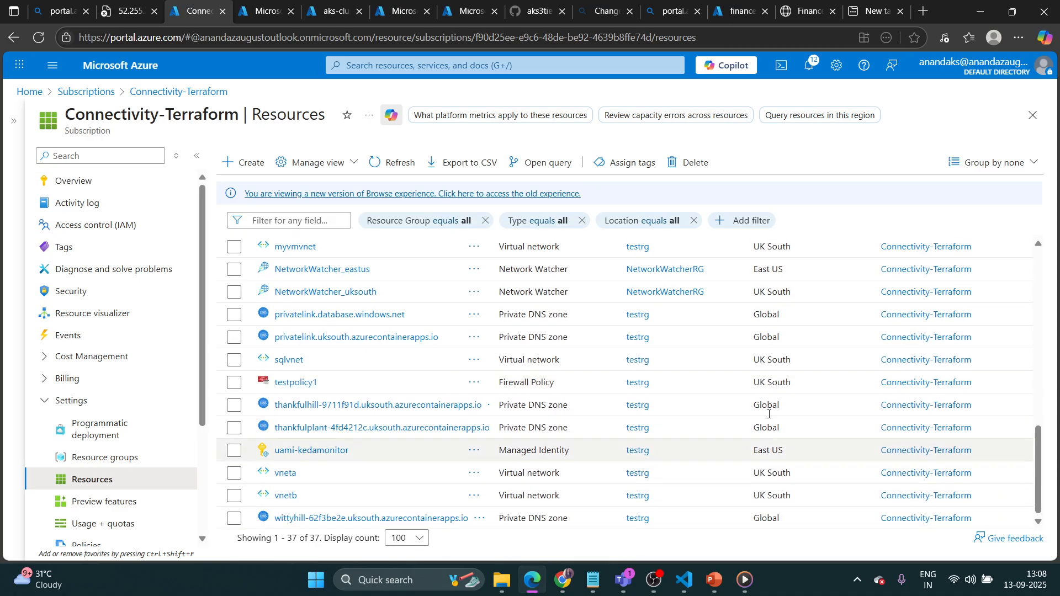
pyautogui.scroll(2, 530, 398)
pyautogui.scroll(-1, 517, 402)
pyautogui.scroll(6, 517, 401)
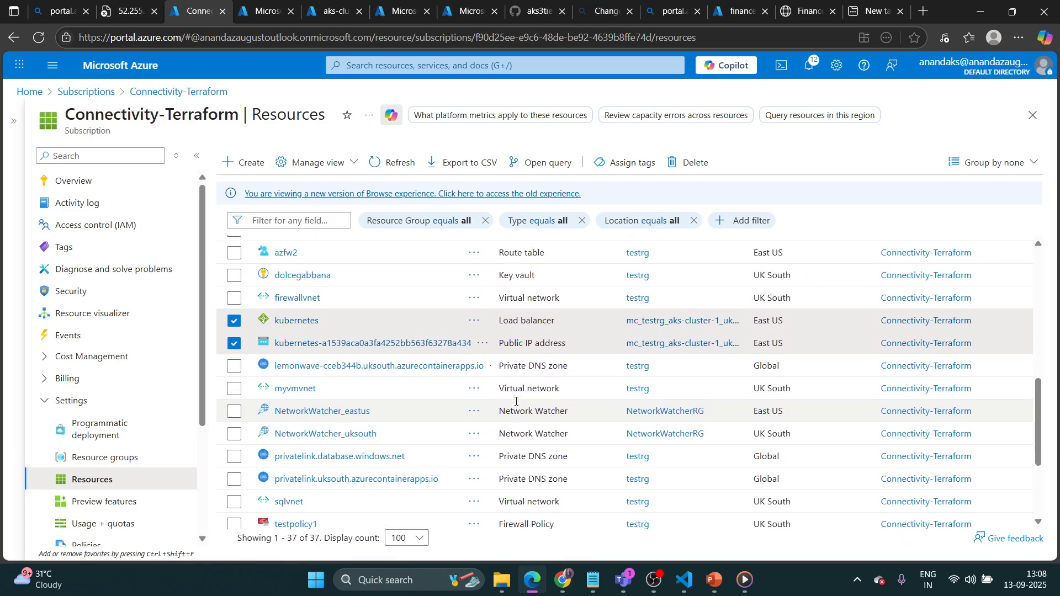
pyautogui.click(692, 162)
pyautogui.click(752, 499)
pyautogui.write('de')
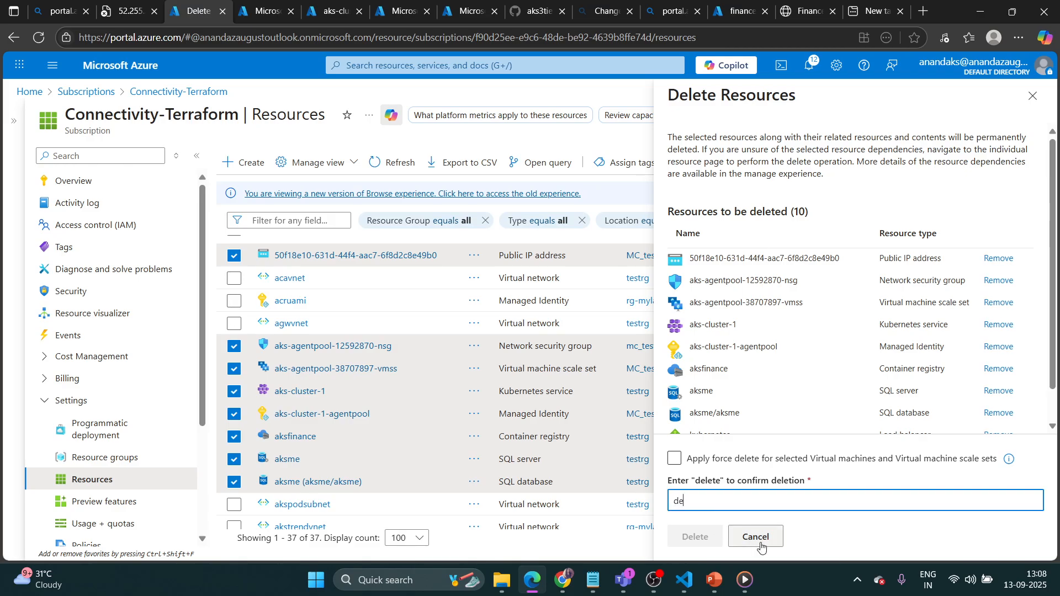
pyautogui.write('lete')
pyautogui.click(674, 459)
pyautogui.click(704, 533)
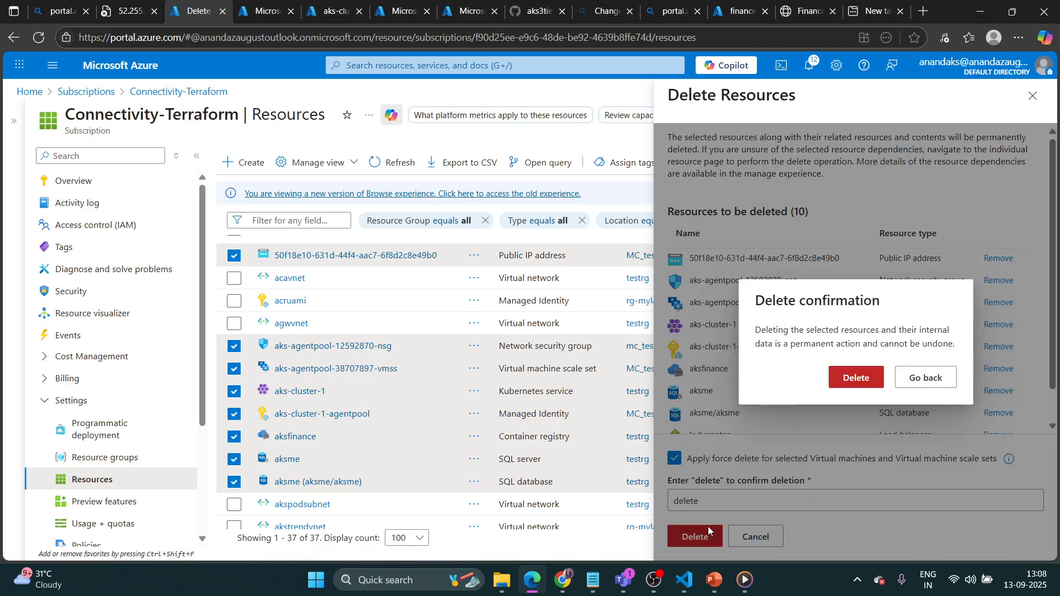
pyautogui.click(863, 380)
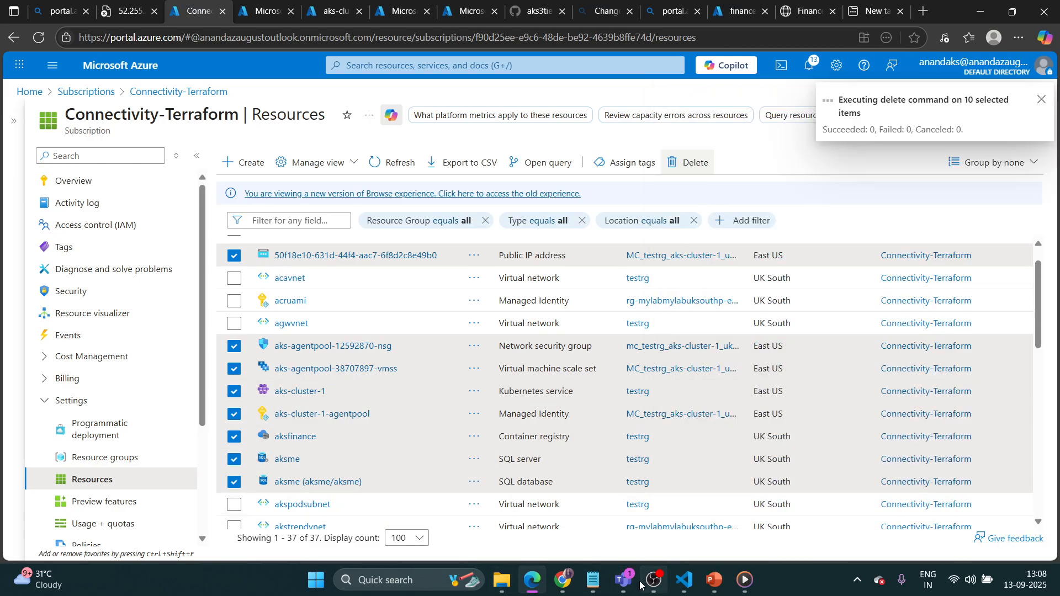
# - Switch to Teams, close the separate meeting chat window and check the meeting conversation in the main Chat view
pyautogui.moveTo(622, 584)
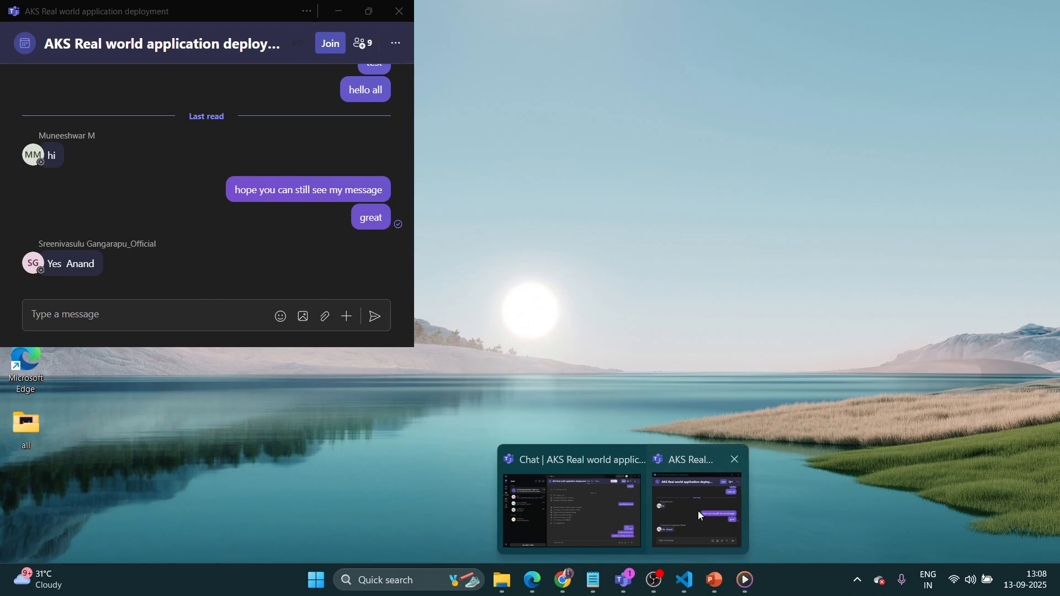
pyautogui.click(698, 511)
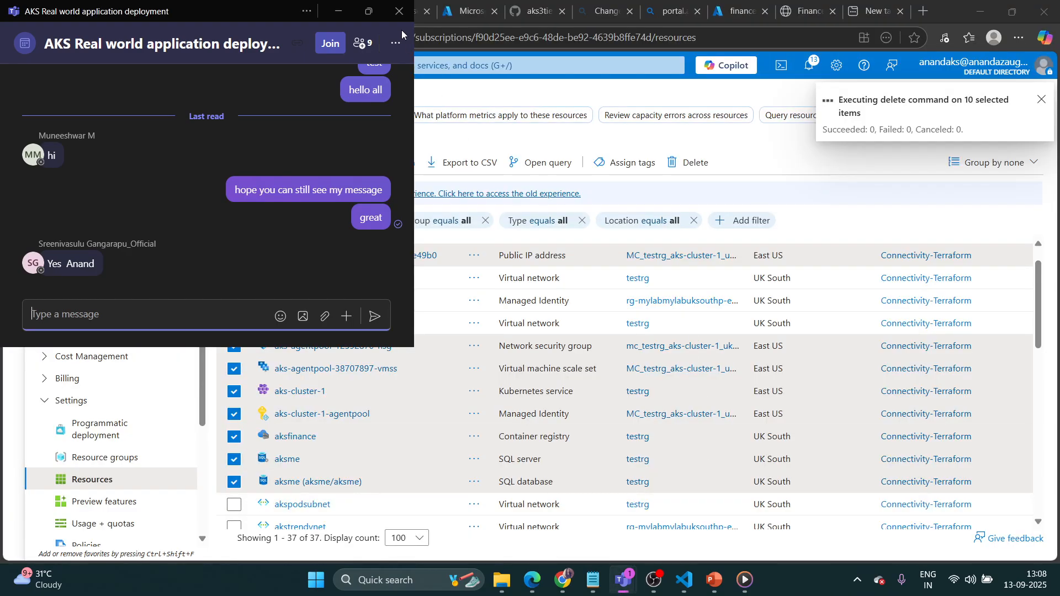
pyautogui.click(396, 16)
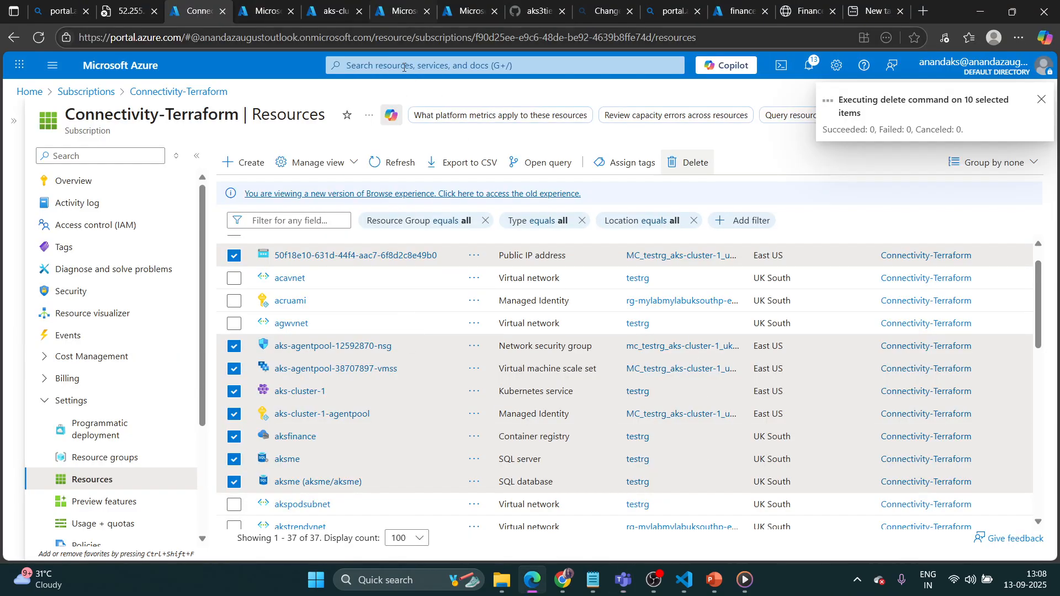
pyautogui.click(623, 580)
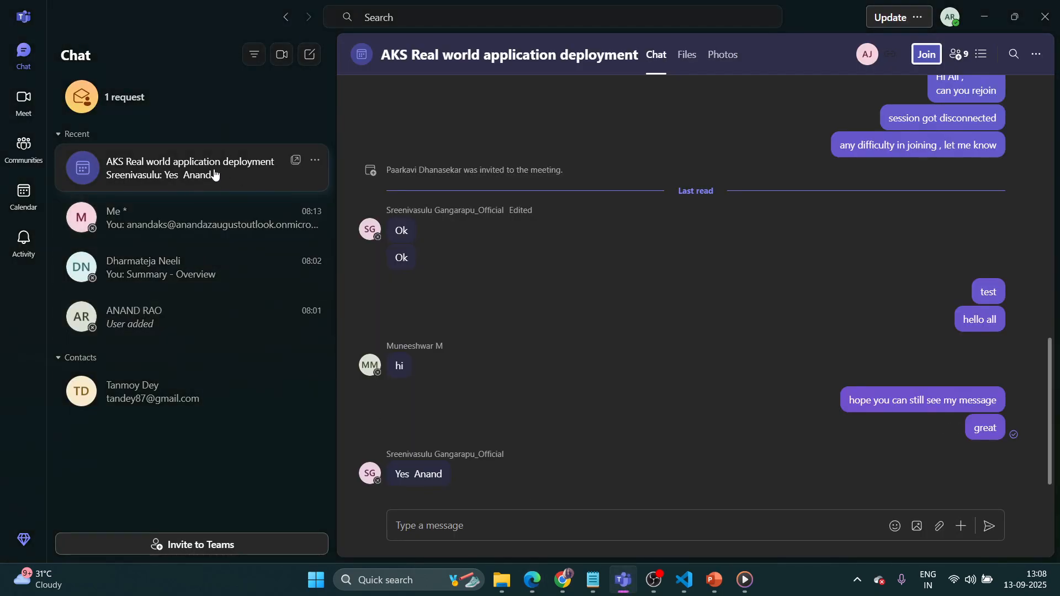
# - Switch to Chrome, open LinkedIn in a new tab and accept the pending connection invitation in My Network
pyautogui.moveTo(500, 577)
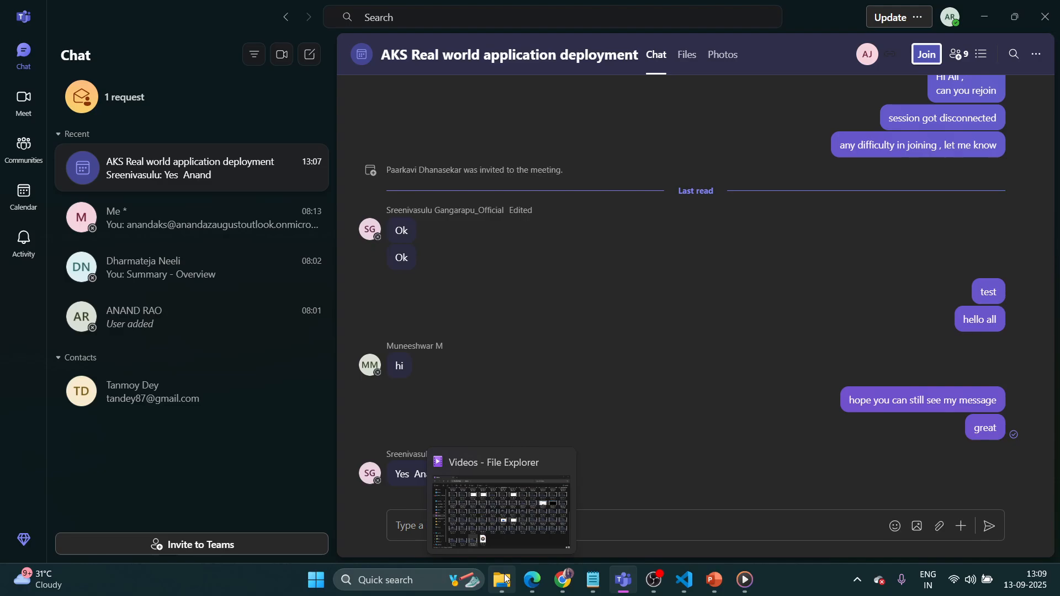
pyautogui.click(563, 580)
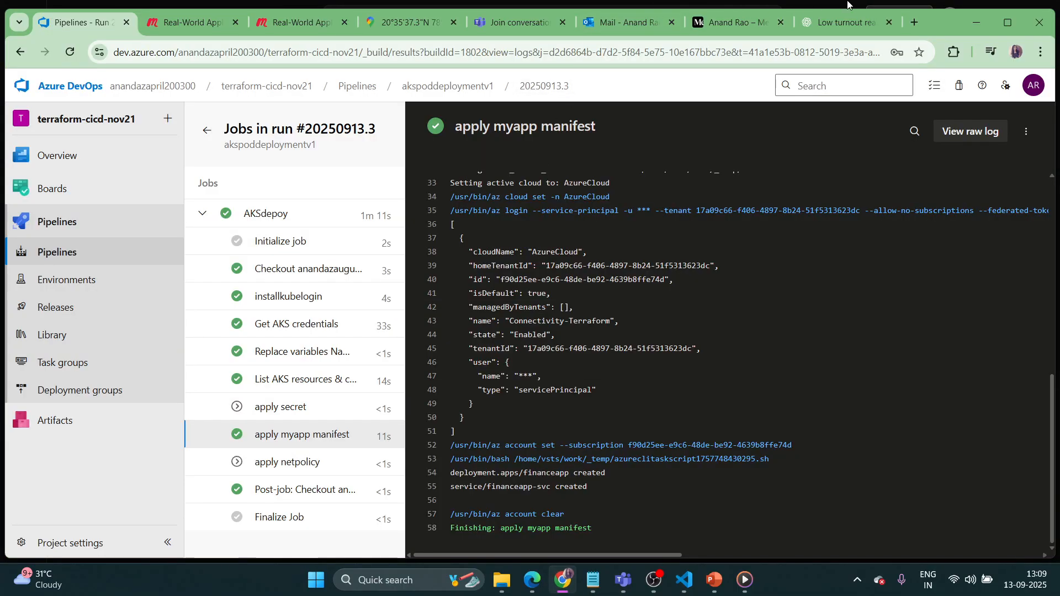
pyautogui.click(914, 22)
pyautogui.write('linke')
pyautogui.press('Return')
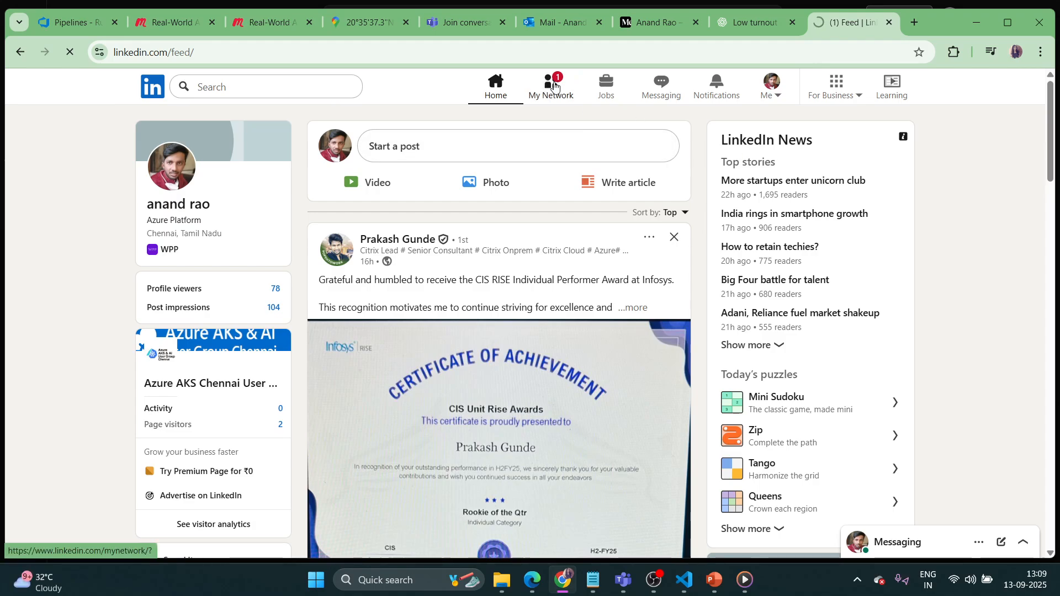
pyautogui.click(554, 86)
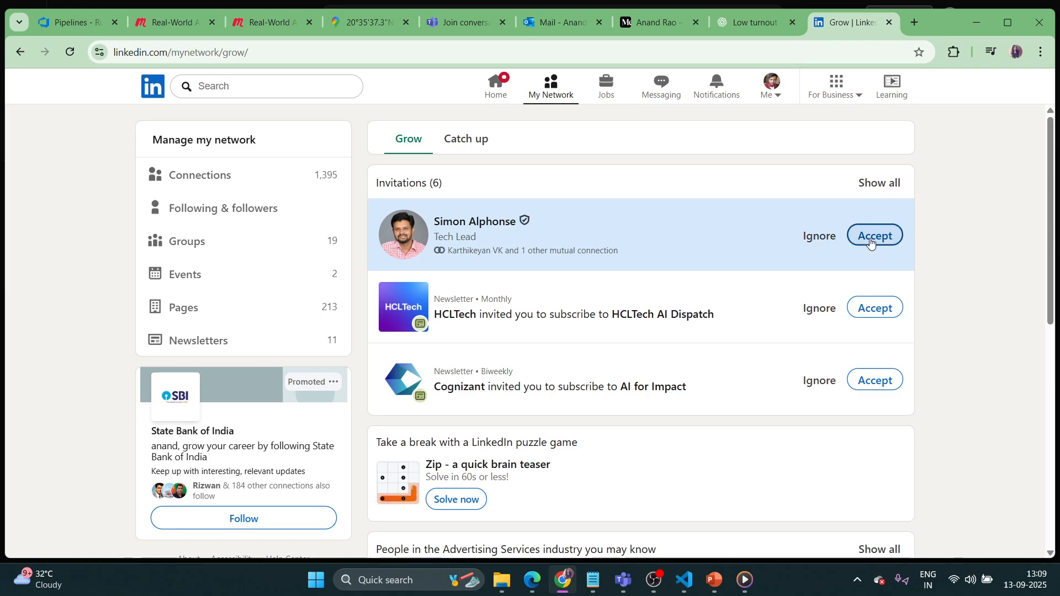
pyautogui.click(871, 243)
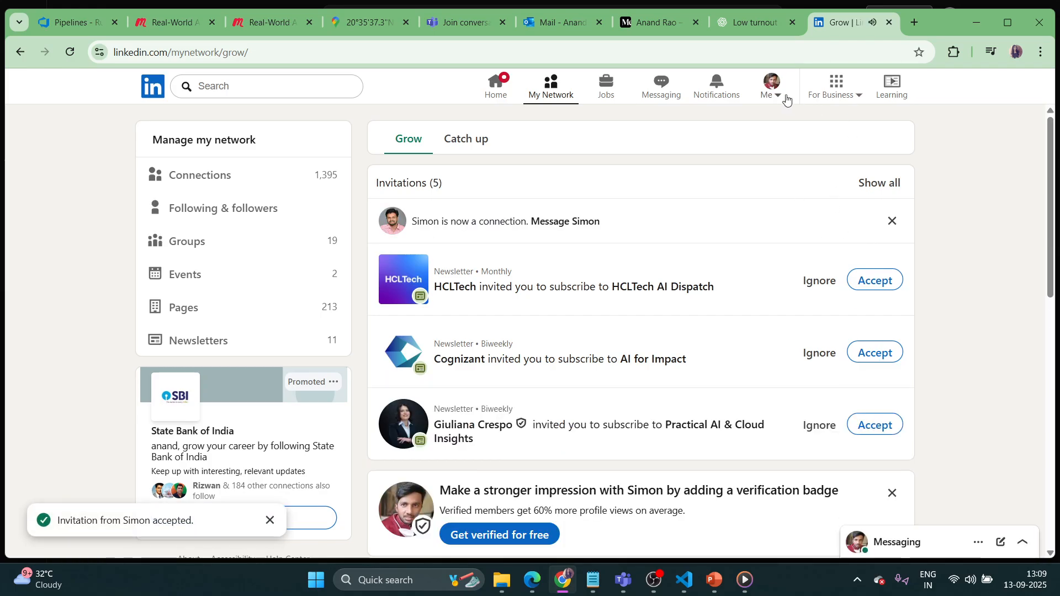
# - Open your own LinkedIn profile, copy its URL and send the link in the AKS Real world application deployment chat in Teams
pyautogui.click(784, 98)
pyautogui.click(726, 176)
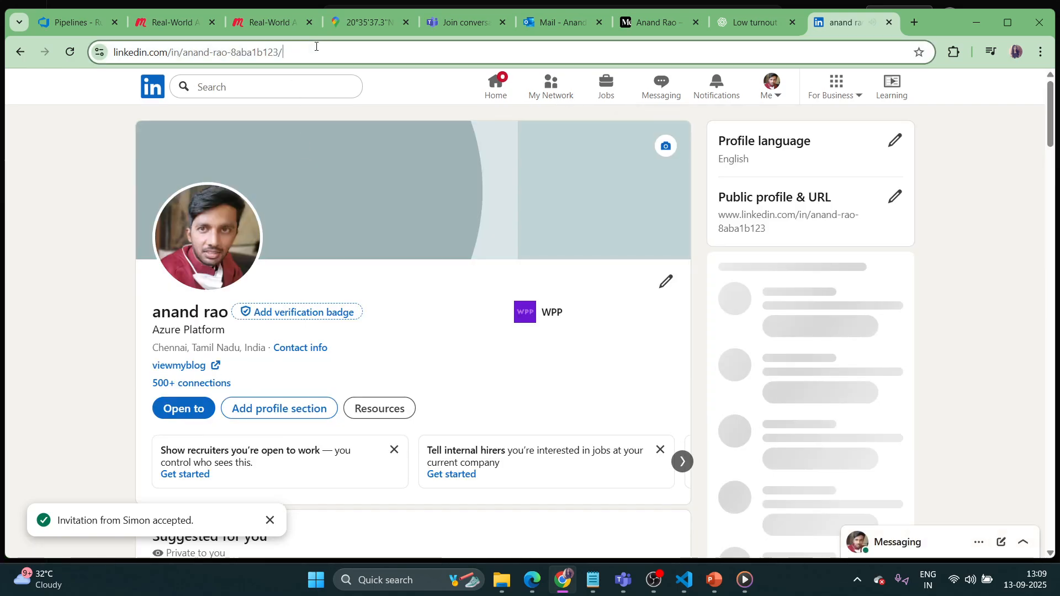
pyautogui.click(315, 51)
pyautogui.hotkey('ctrl', 'c')
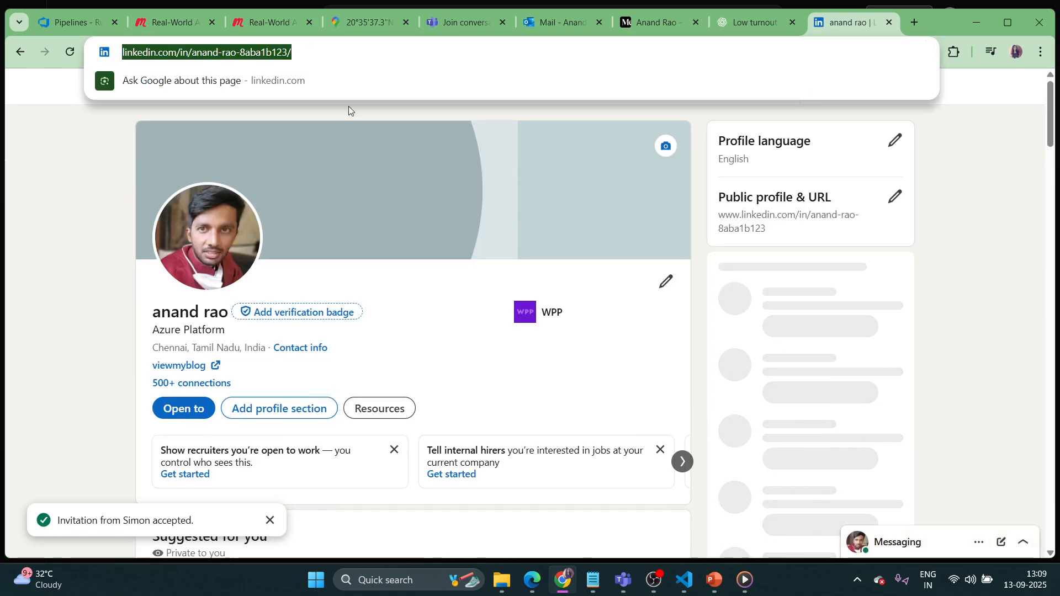
pyautogui.hotkey('alt', 'Tab')
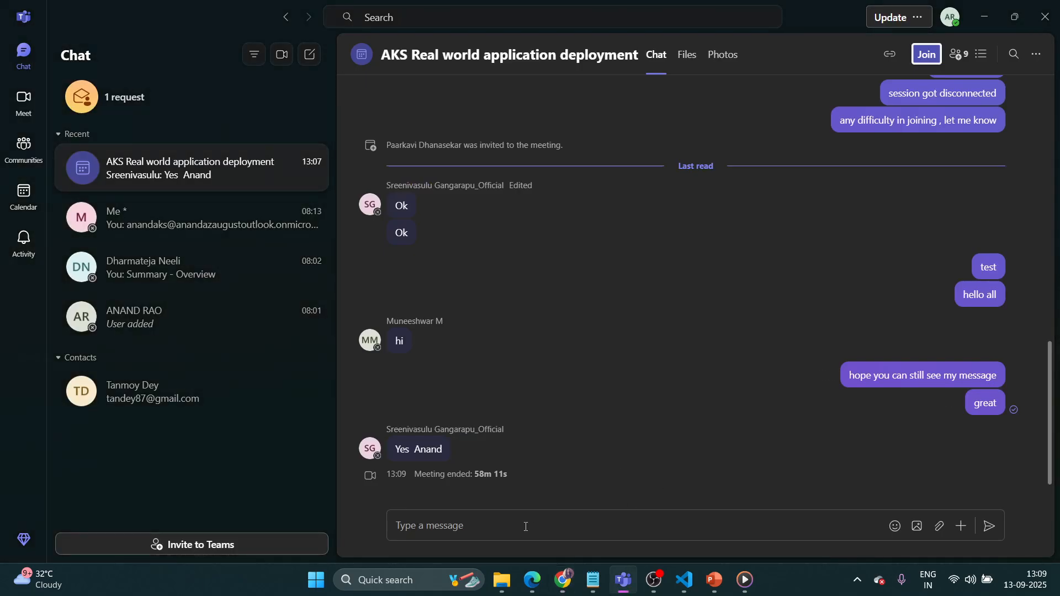
pyautogui.click(526, 527)
pyautogui.hotkey('ctrl', 'v')
pyautogui.press('Return')
# - Send the message "i ll cleanup code and share guys" in the meeting chat
pyautogui.write('i')
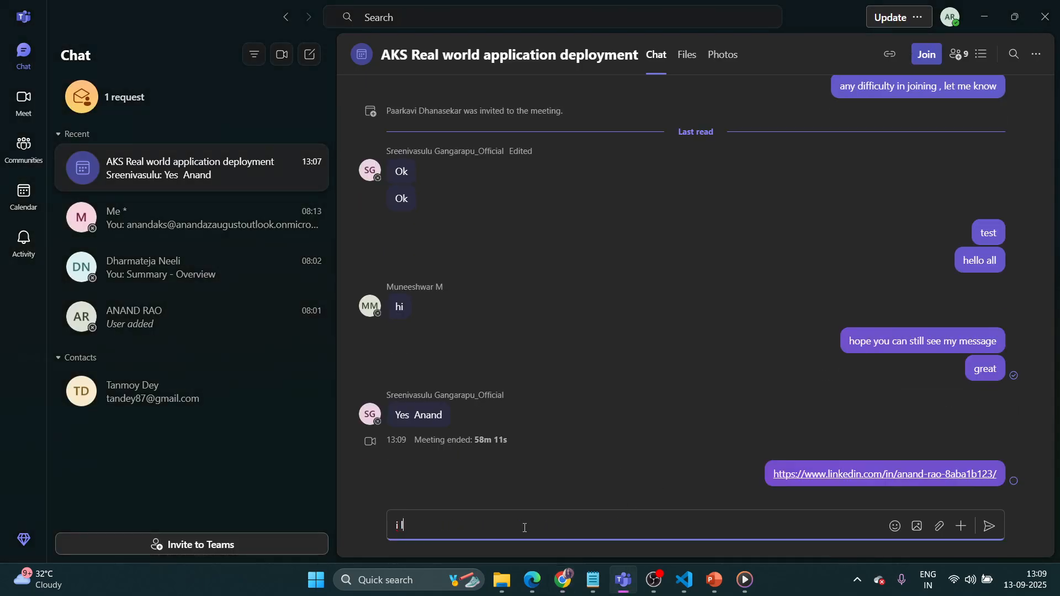
pyautogui.write(' ll cleanup code and share guys')
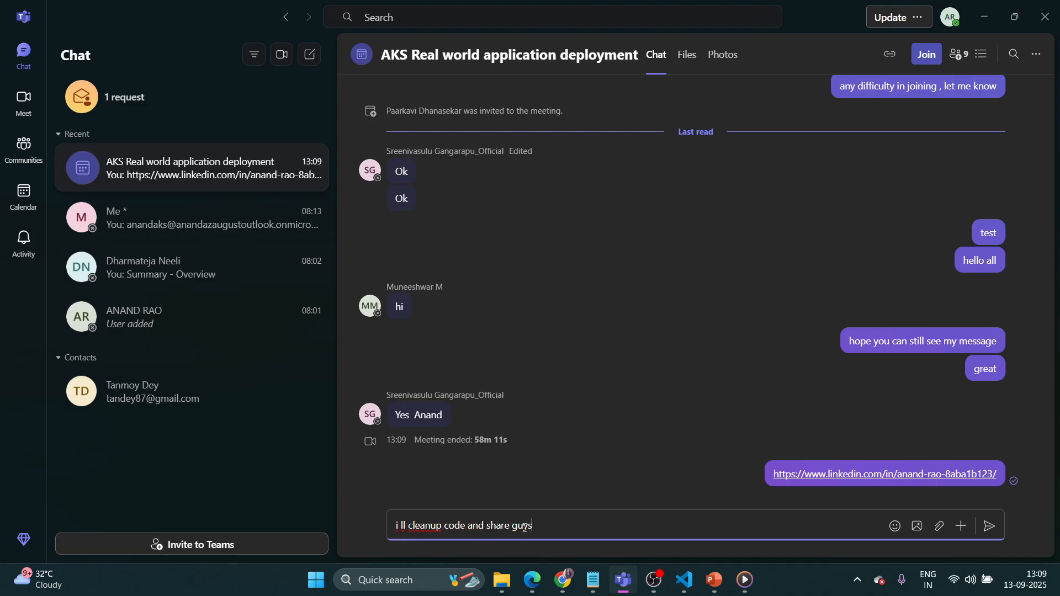
pyautogui.press('Return')
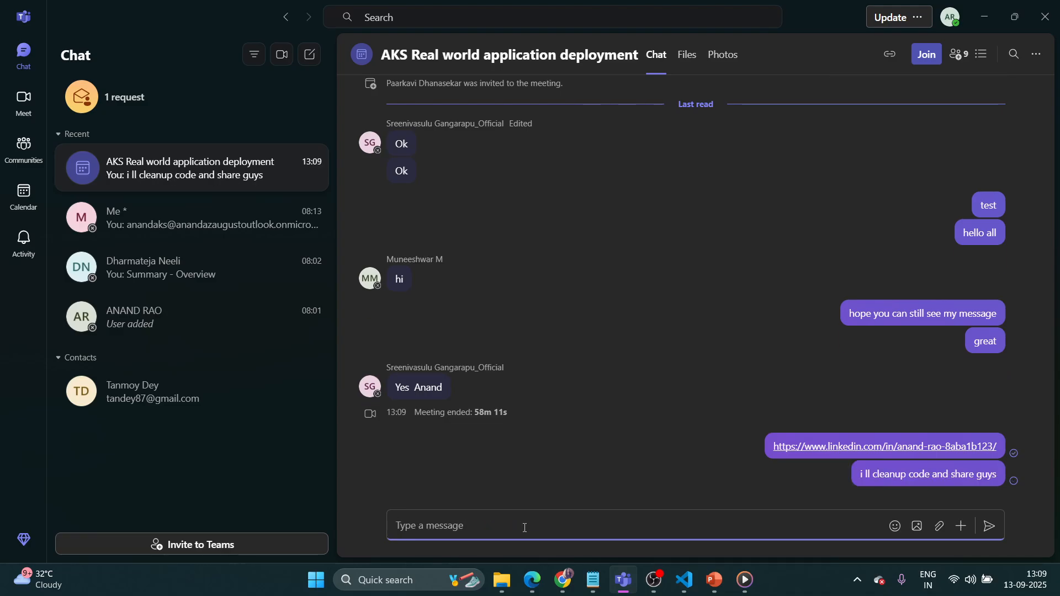
# - Switch to Chrome and look through the LinkedIn profile's About section and recent posts
pyautogui.hotkey('alt', 'Tab')
pyautogui.scroll(-4, 424, 417)
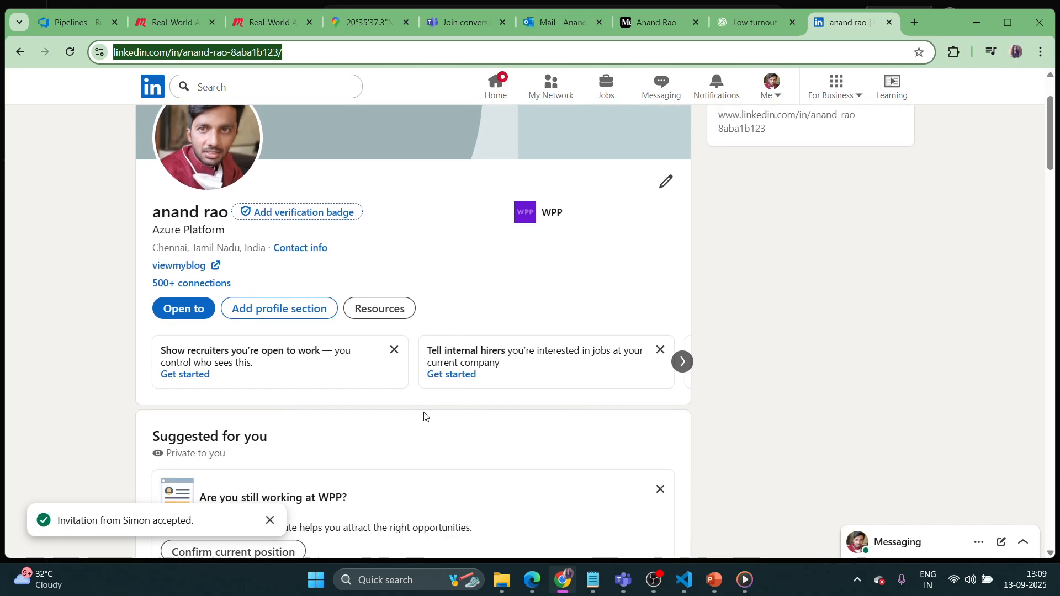
pyautogui.scroll(4, 424, 417)
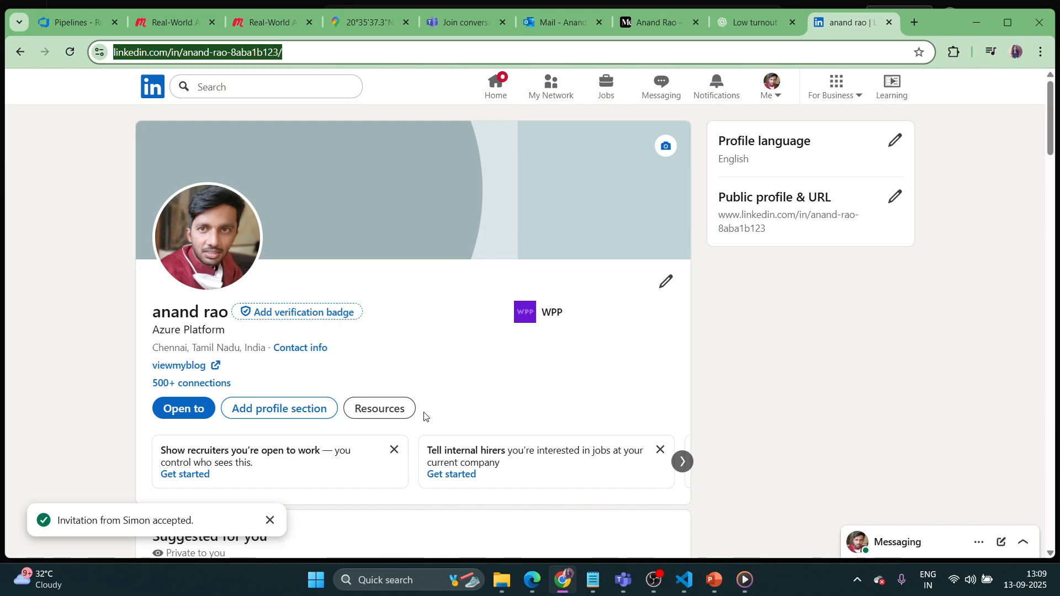
pyautogui.scroll(-6, 424, 417)
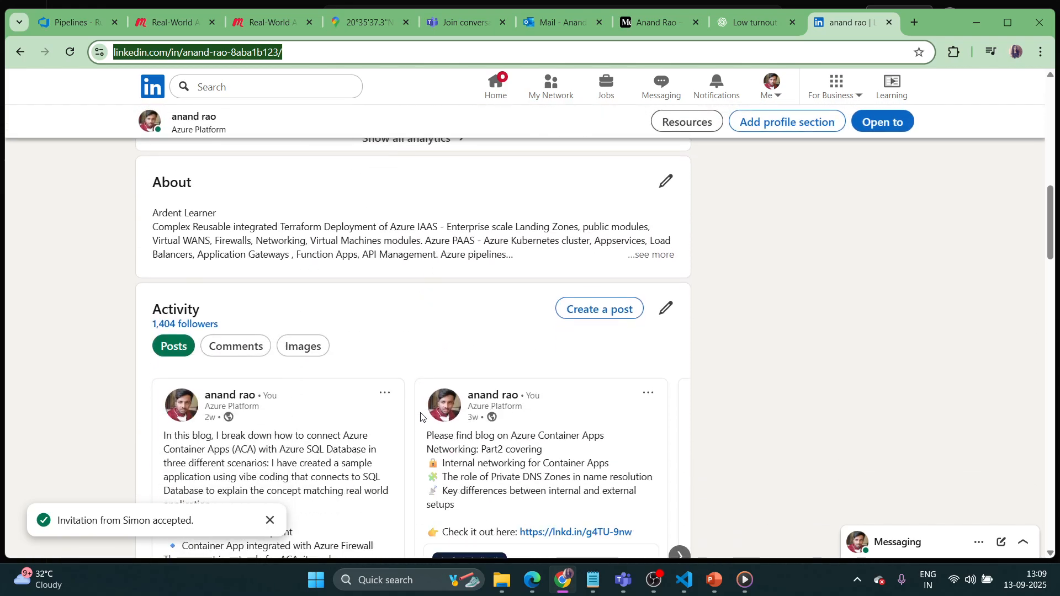
pyautogui.scroll(-3, 420, 417)
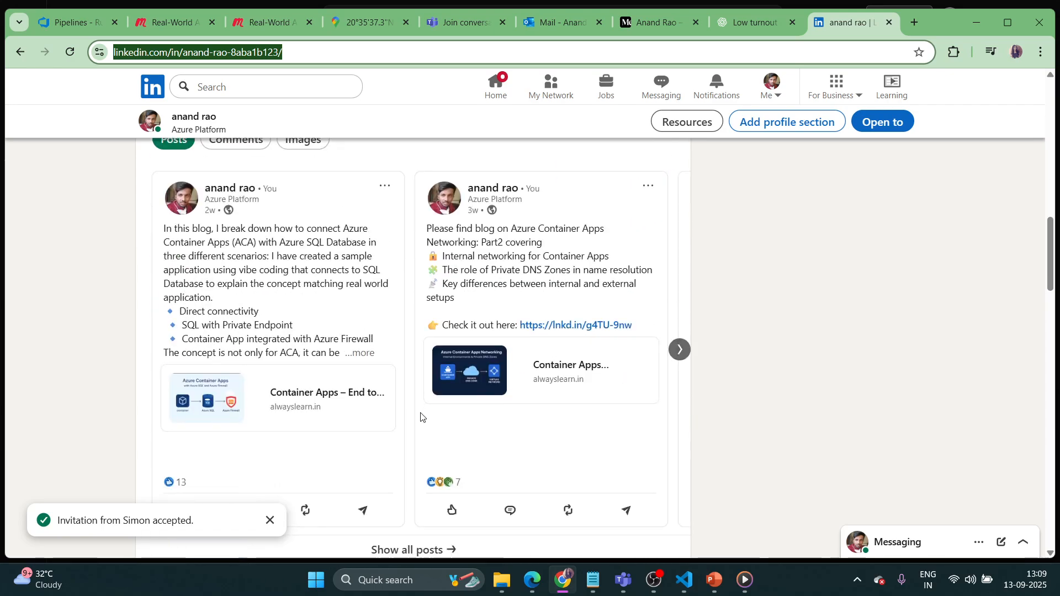